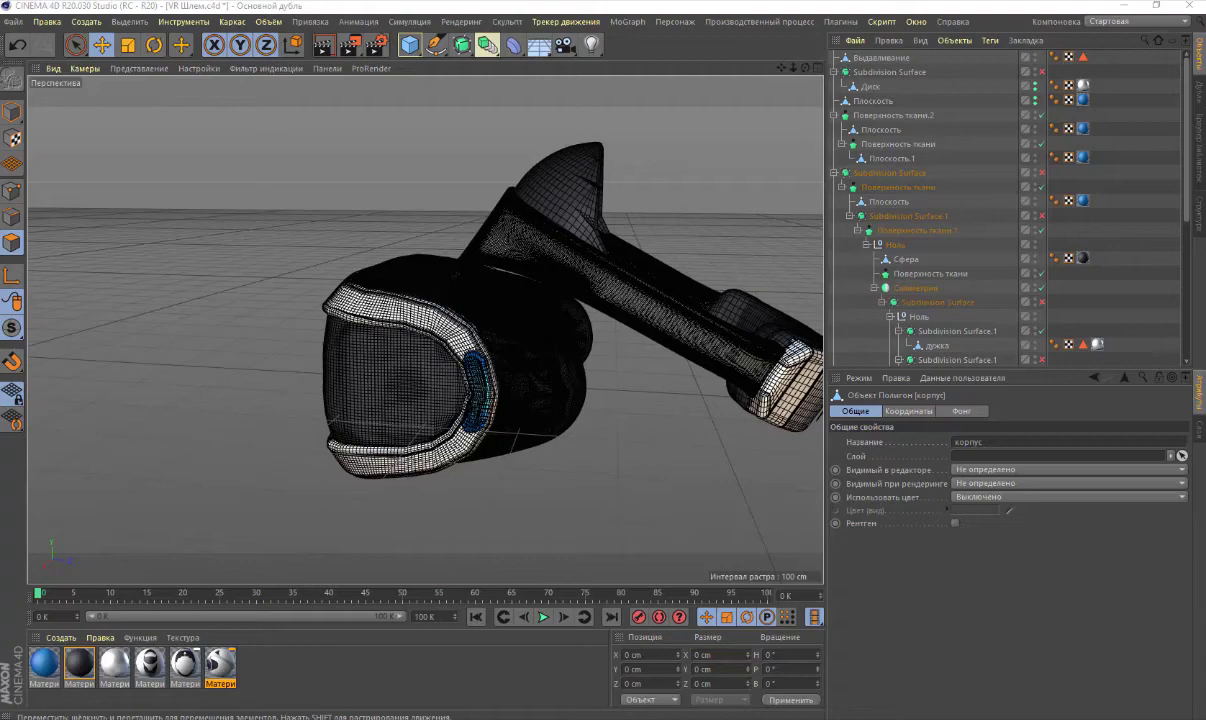
# Re-enable the Subdivision Surface above корпус so its toggle shows a green check
pyautogui.scroll(5, 705, 338)
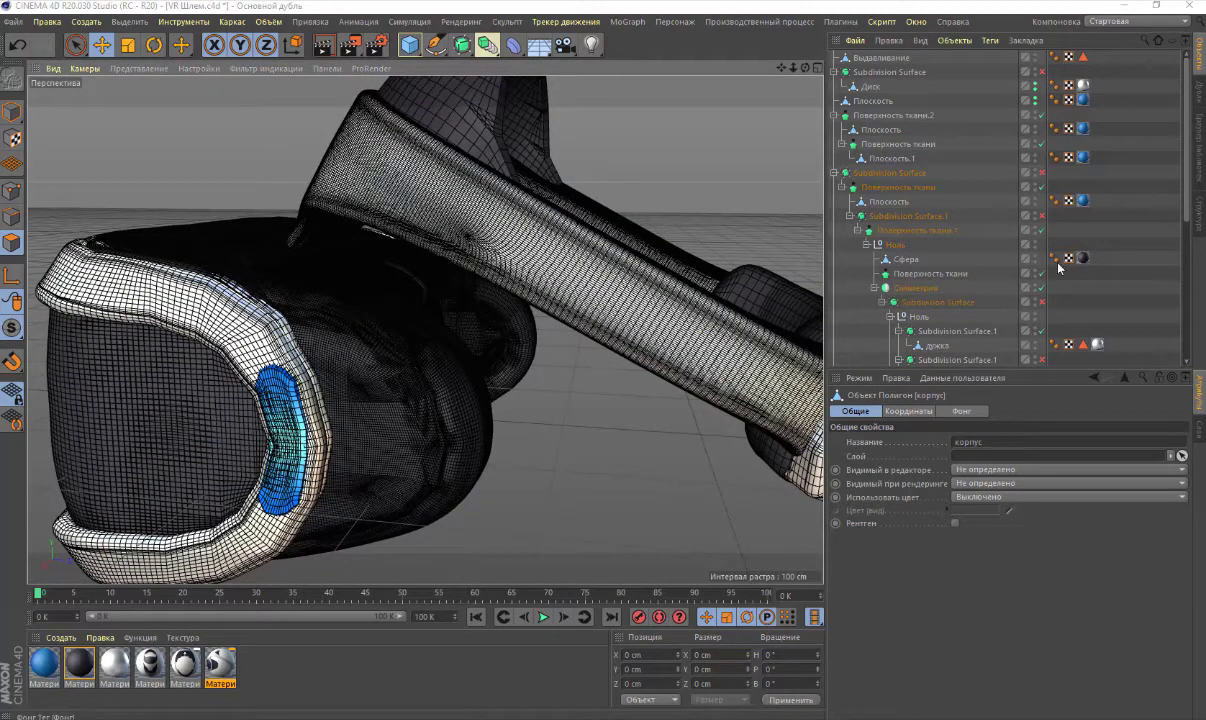
pyautogui.scroll(-3, 1000, 261)
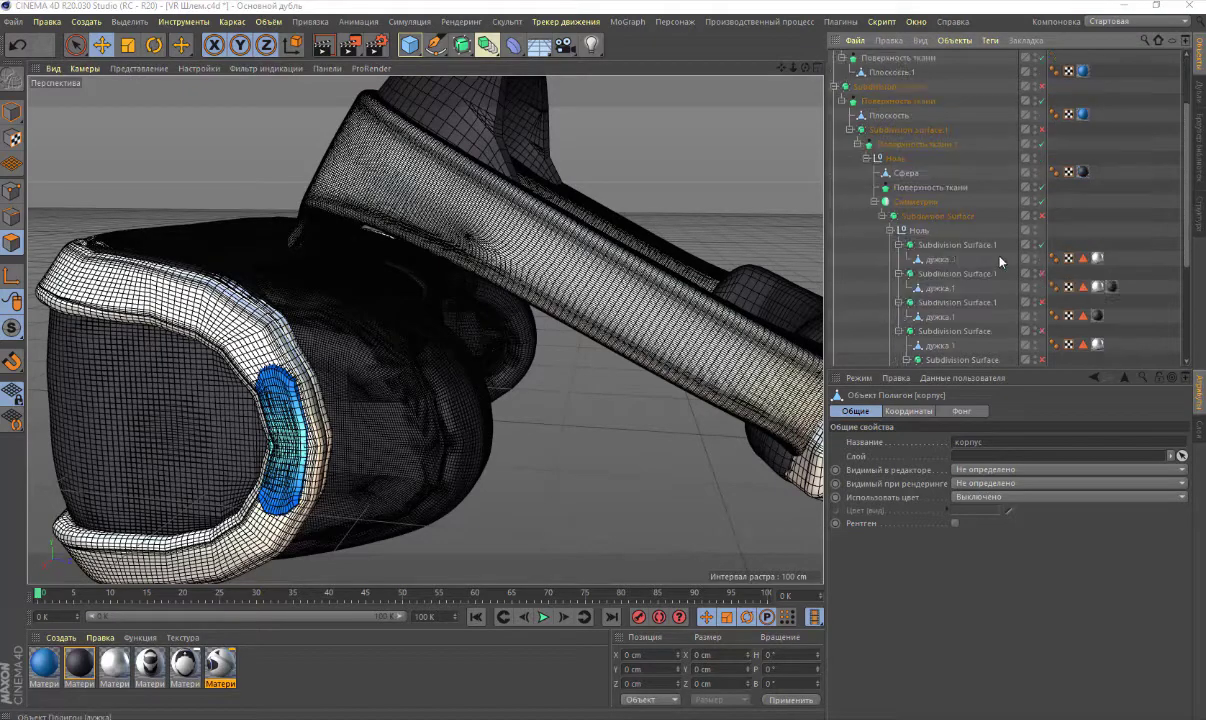
pyautogui.scroll(-3, 1000, 261)
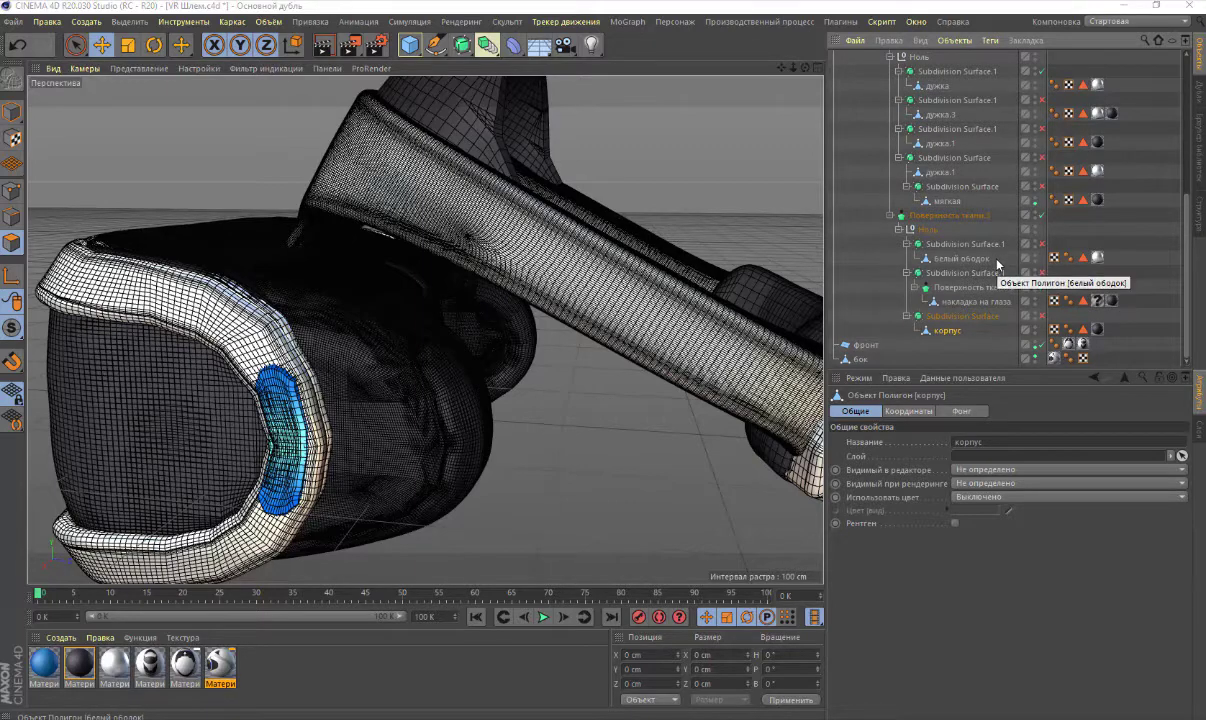
pyautogui.click(1042, 316)
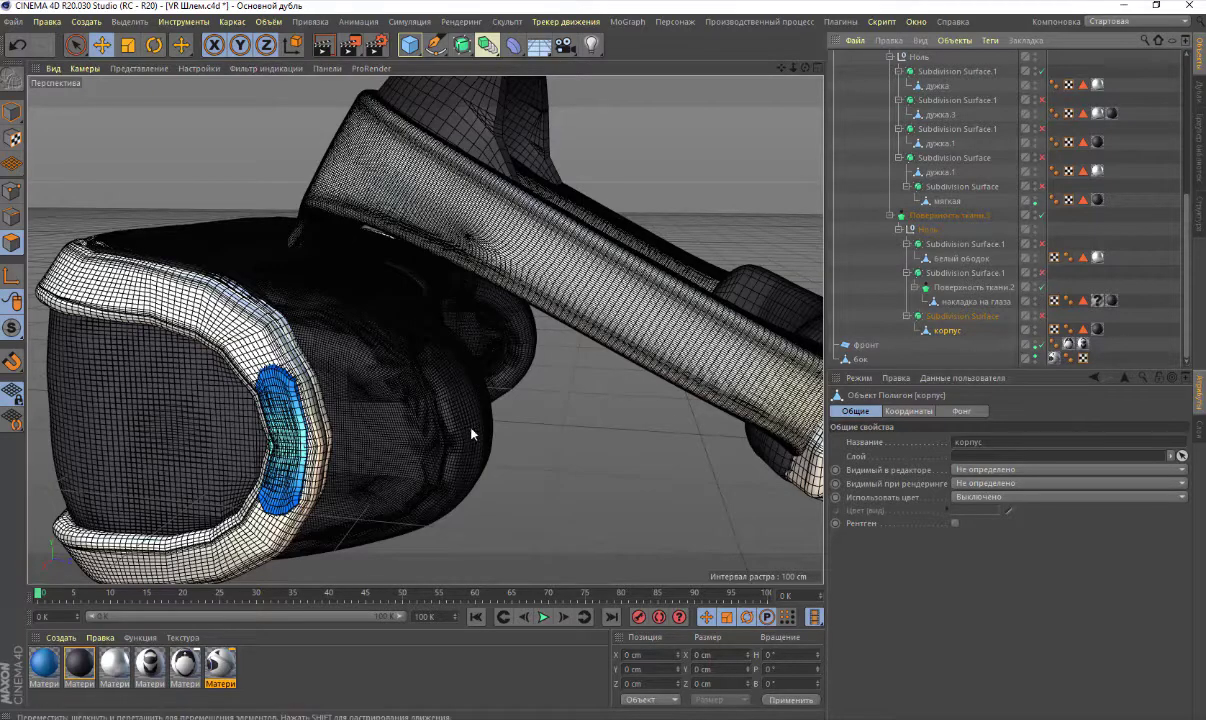
pyautogui.scroll(3, 449, 428)
pyautogui.scroll(2, 449, 428)
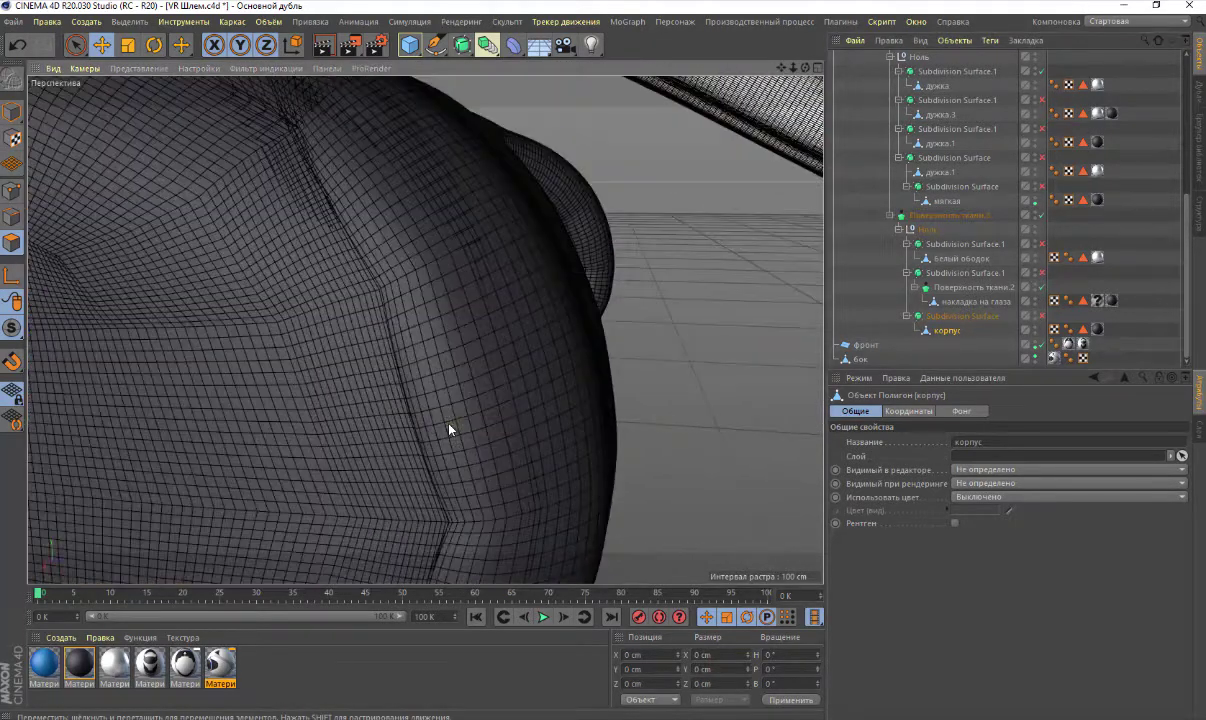
pyautogui.scroll(-2, 449, 428)
pyautogui.scroll(-2, 449, 428)
pyautogui.scroll(-3, 449, 428)
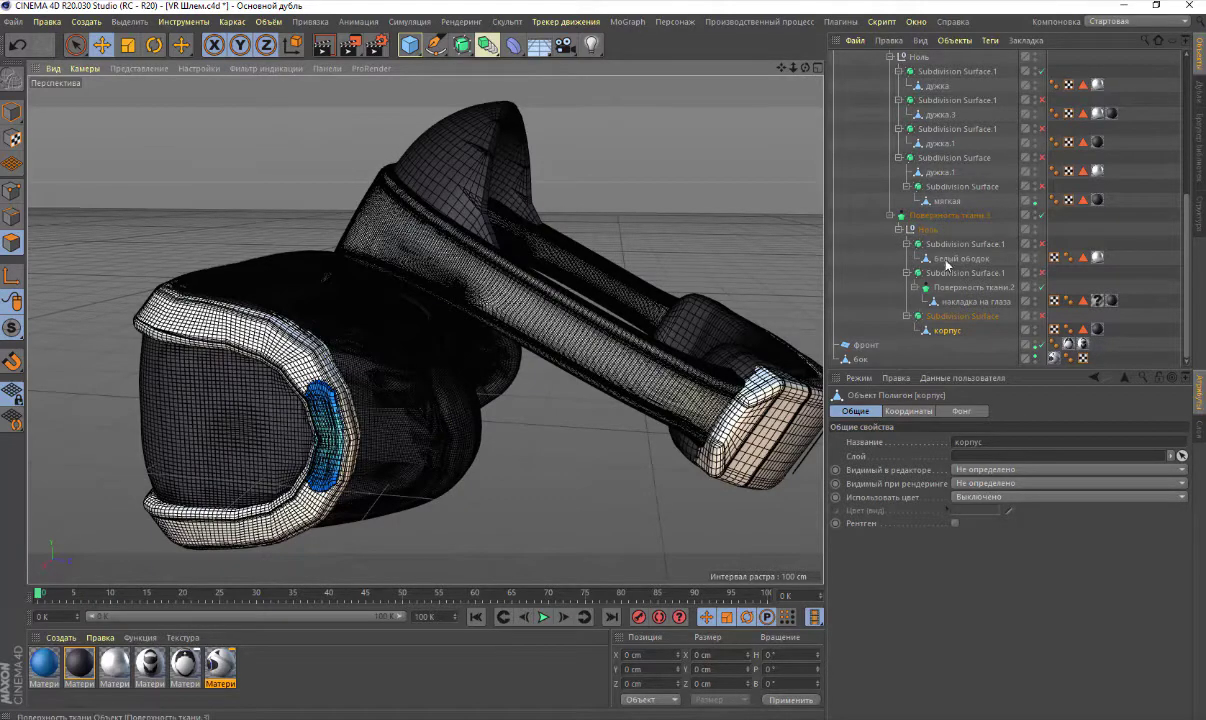
# Set Поверхность ткани.3 to subdivision level 0 and Поверхность ткани.2 to level 2
pyautogui.click(940, 219)
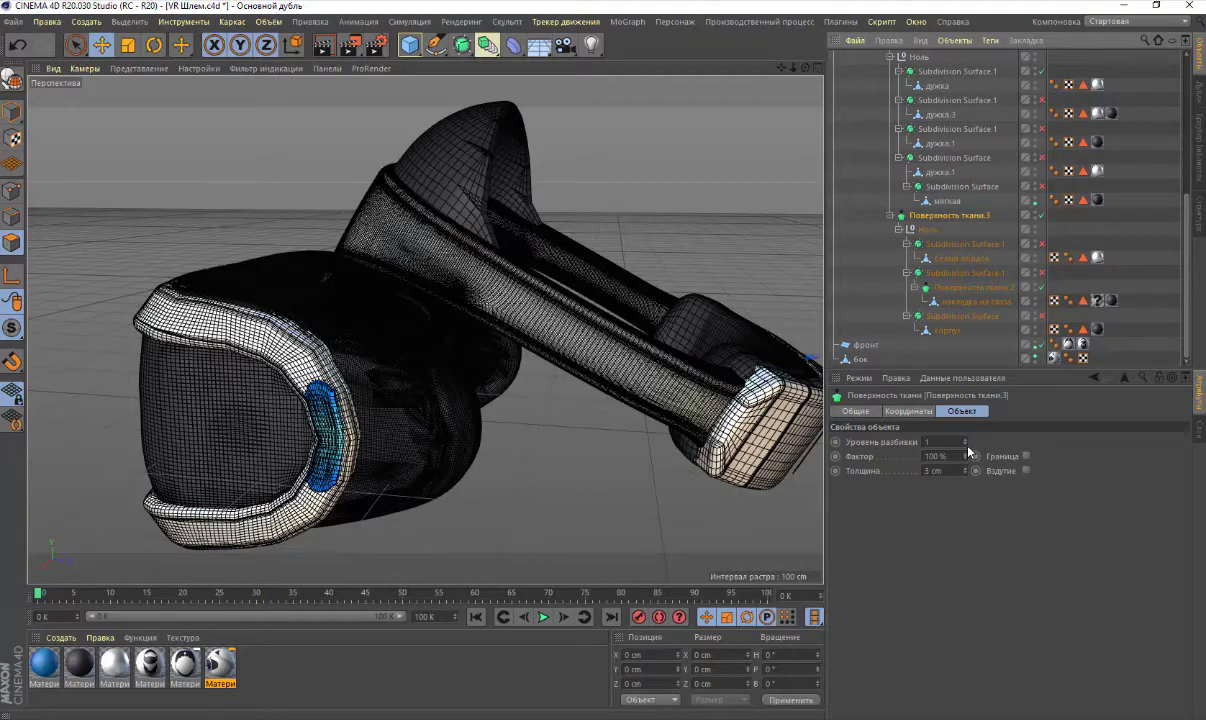
pyautogui.click(966, 445)
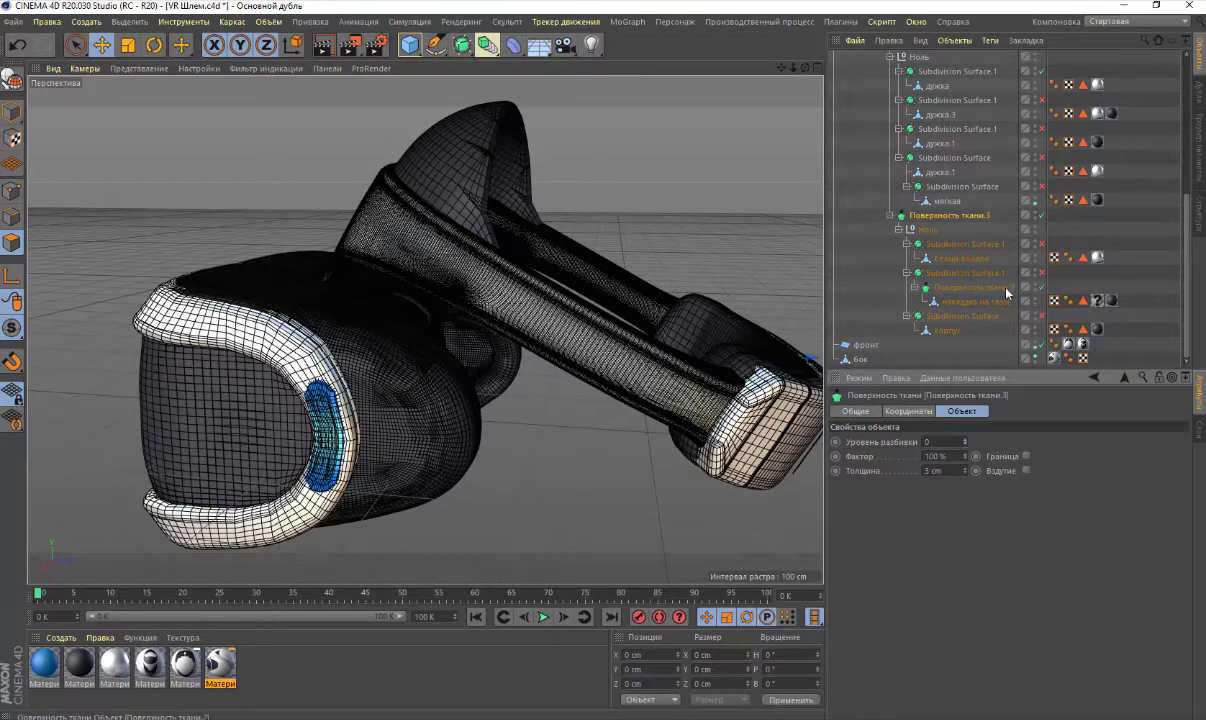
pyautogui.click(965, 287)
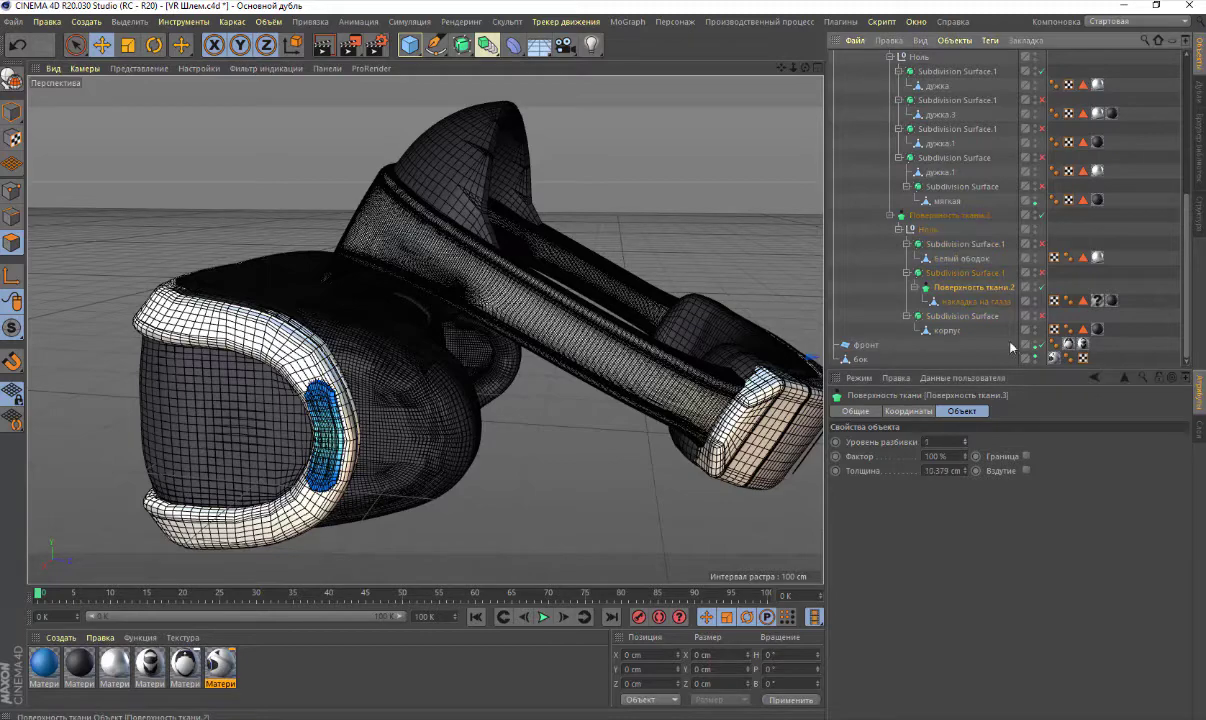
pyautogui.click(965, 441)
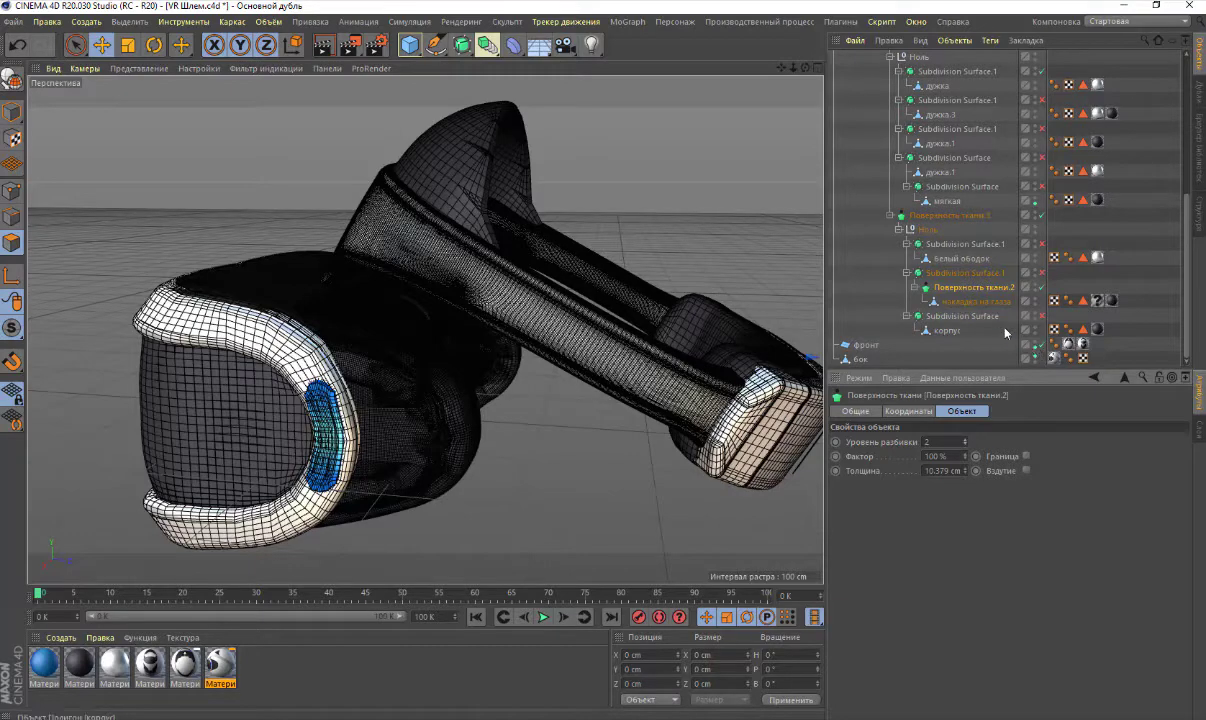
# Lower the subdivision level of Поверхность ткани.1 and Поверхность ткани to 0
pyautogui.scroll(5, 1005, 330)
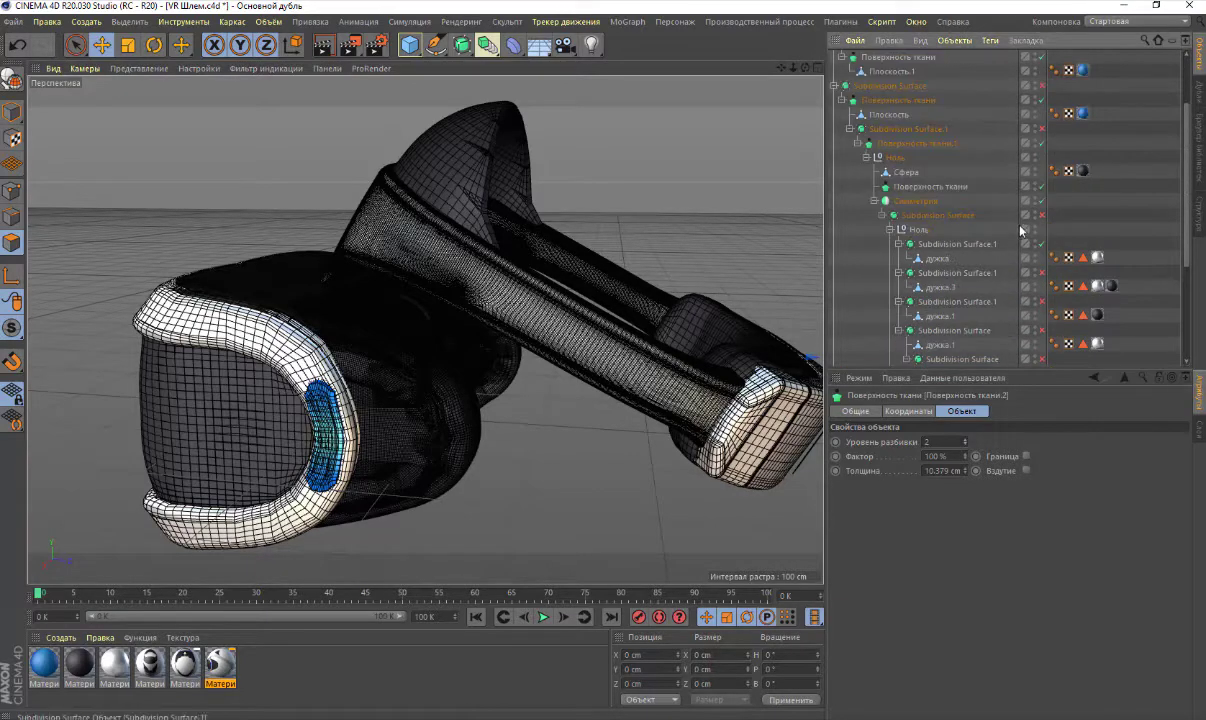
pyautogui.click(930, 186)
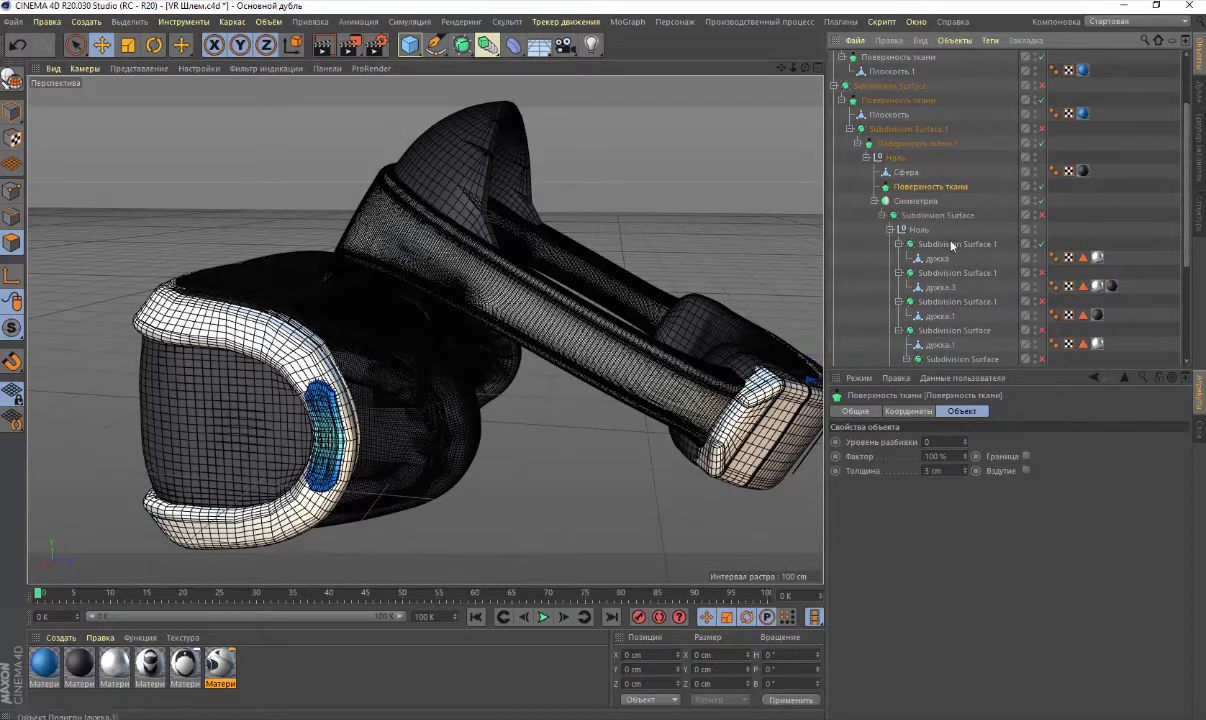
pyautogui.click(910, 143)
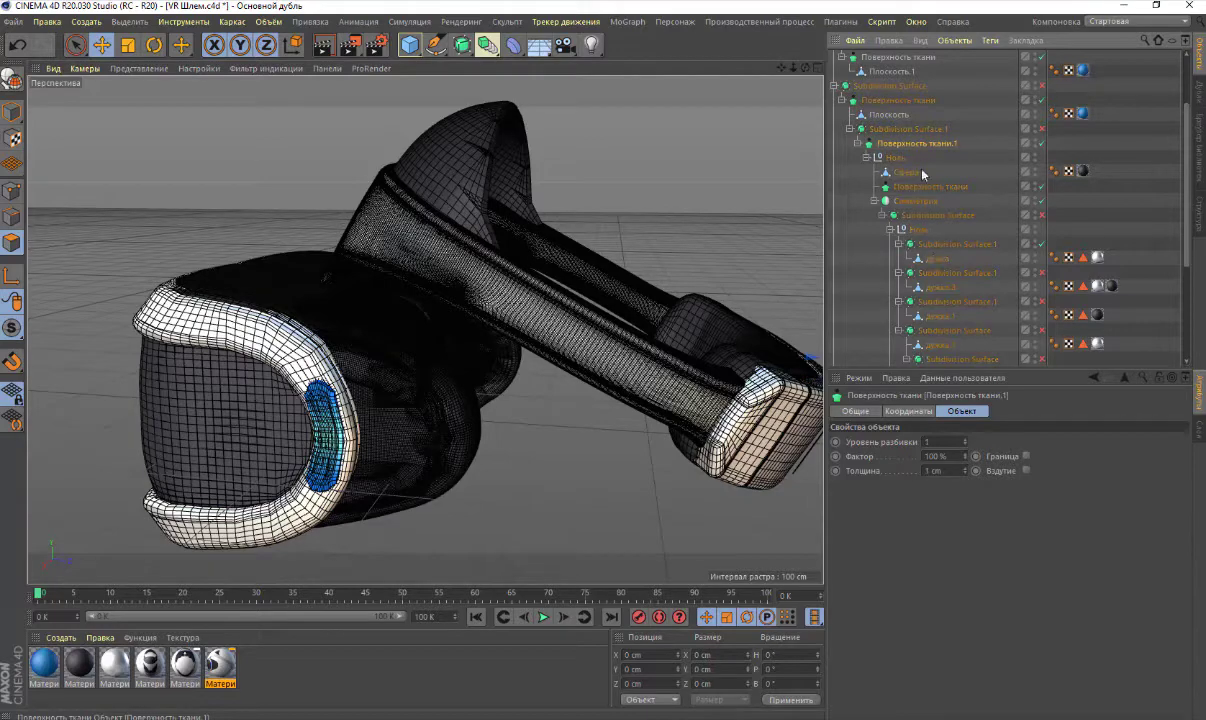
pyautogui.click(966, 446)
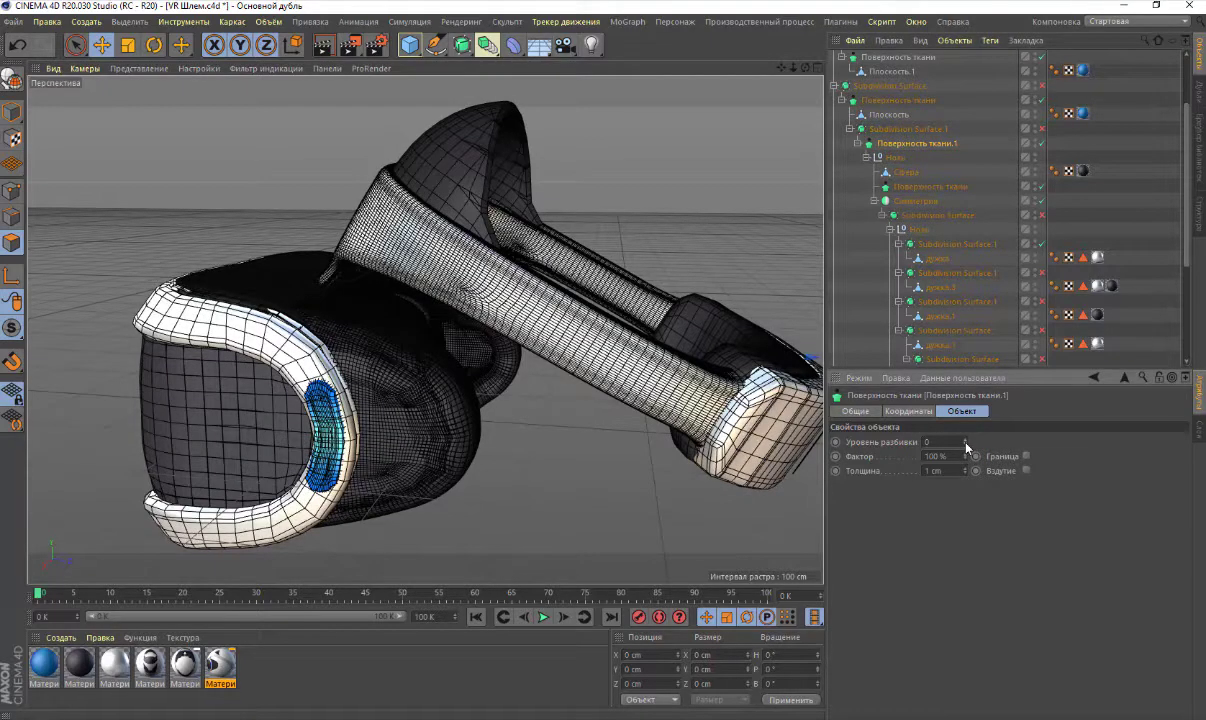
pyautogui.click(933, 104)
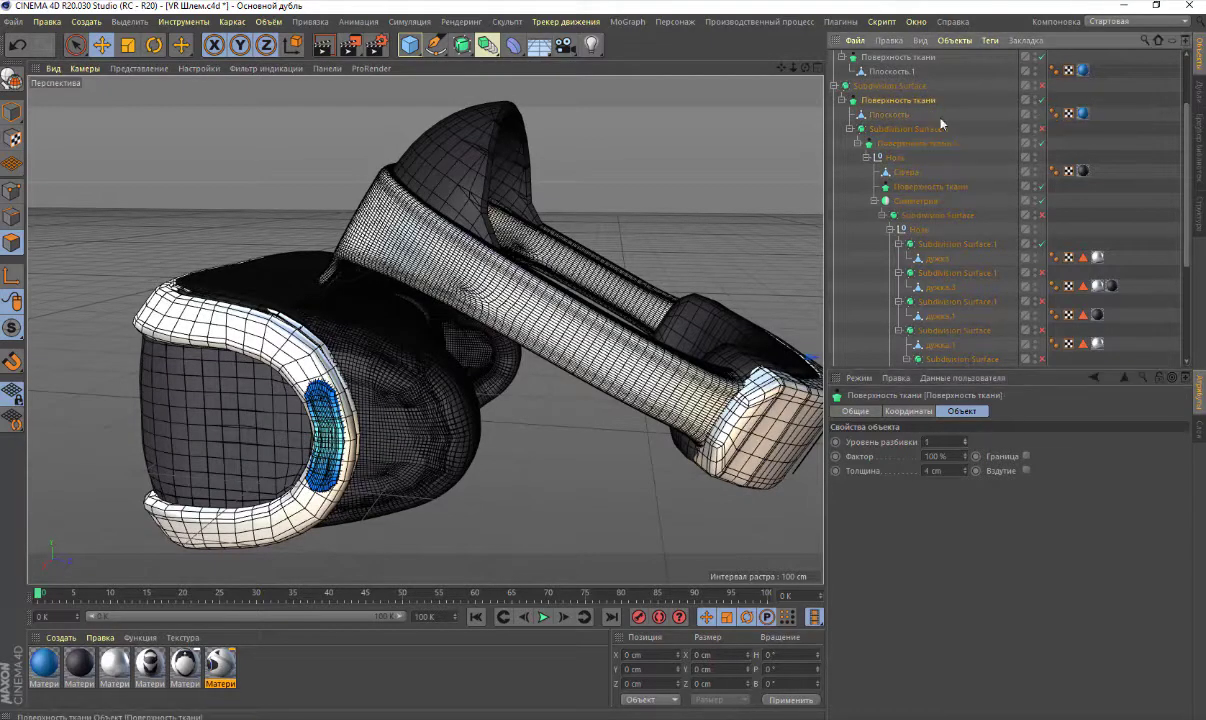
pyautogui.click(966, 446)
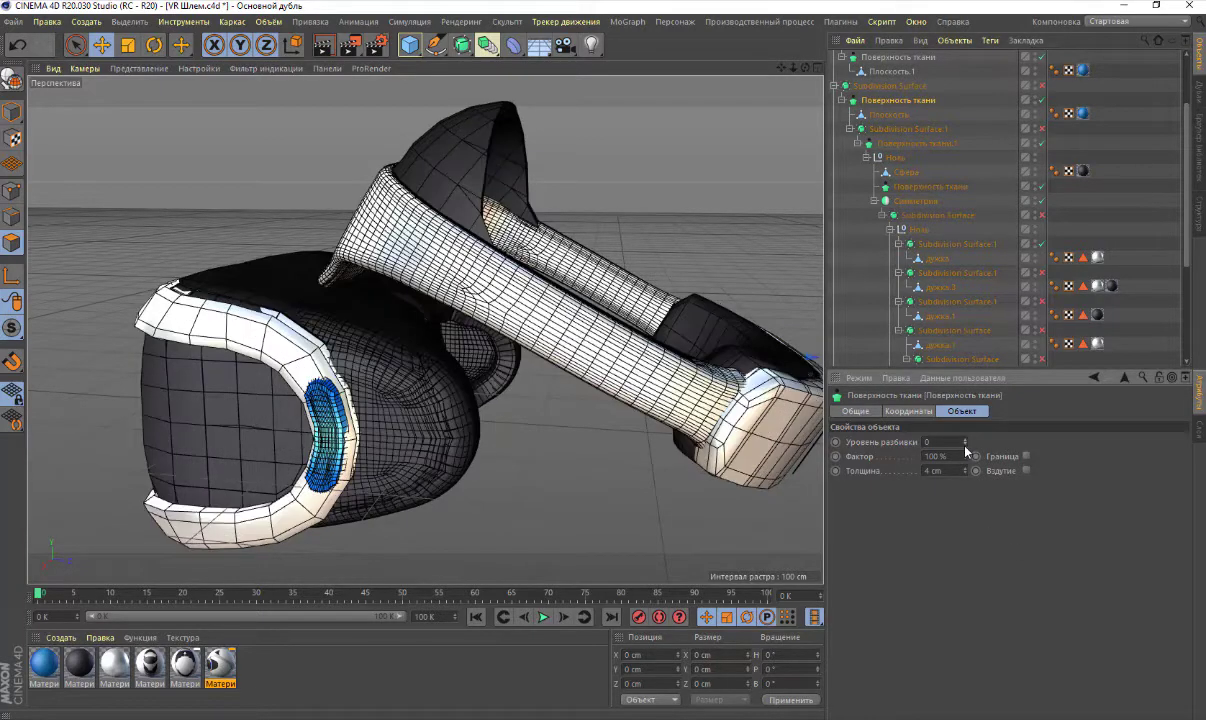
pyautogui.scroll(3, 688, 496)
pyautogui.scroll(-2, 688, 496)
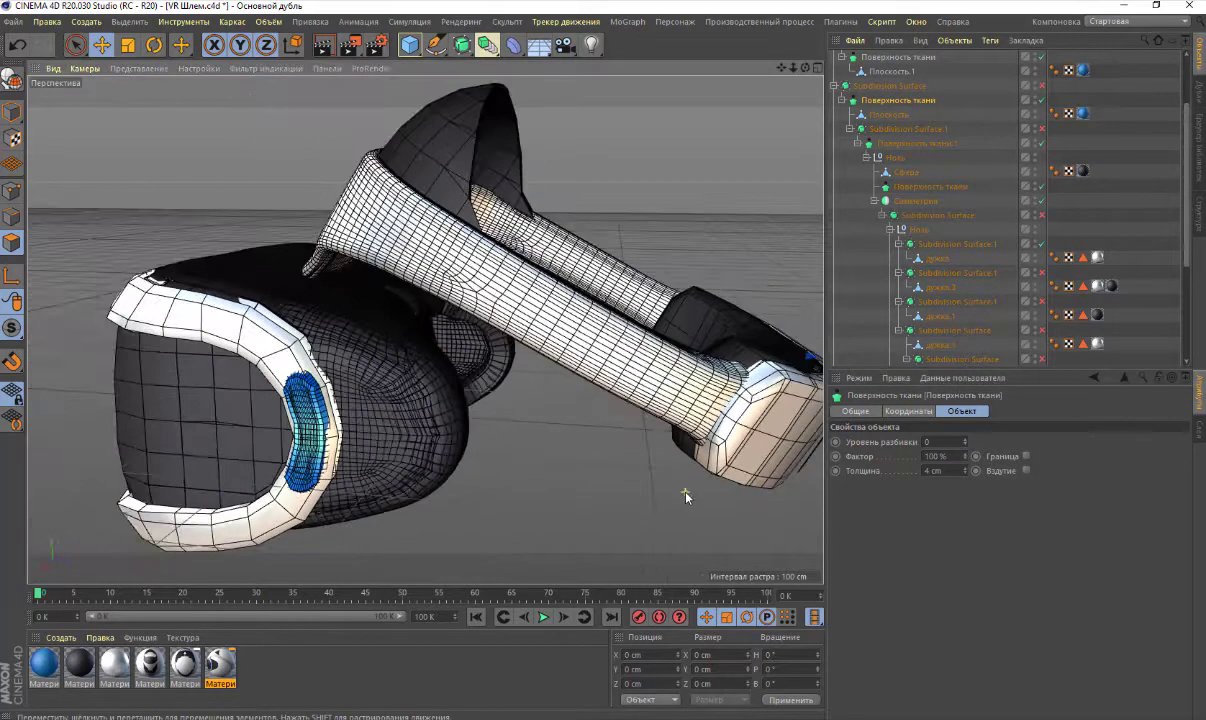
# Select Плоскость.1 and zoom out until the black plane beside the headset is visible
pyautogui.click(892, 72)
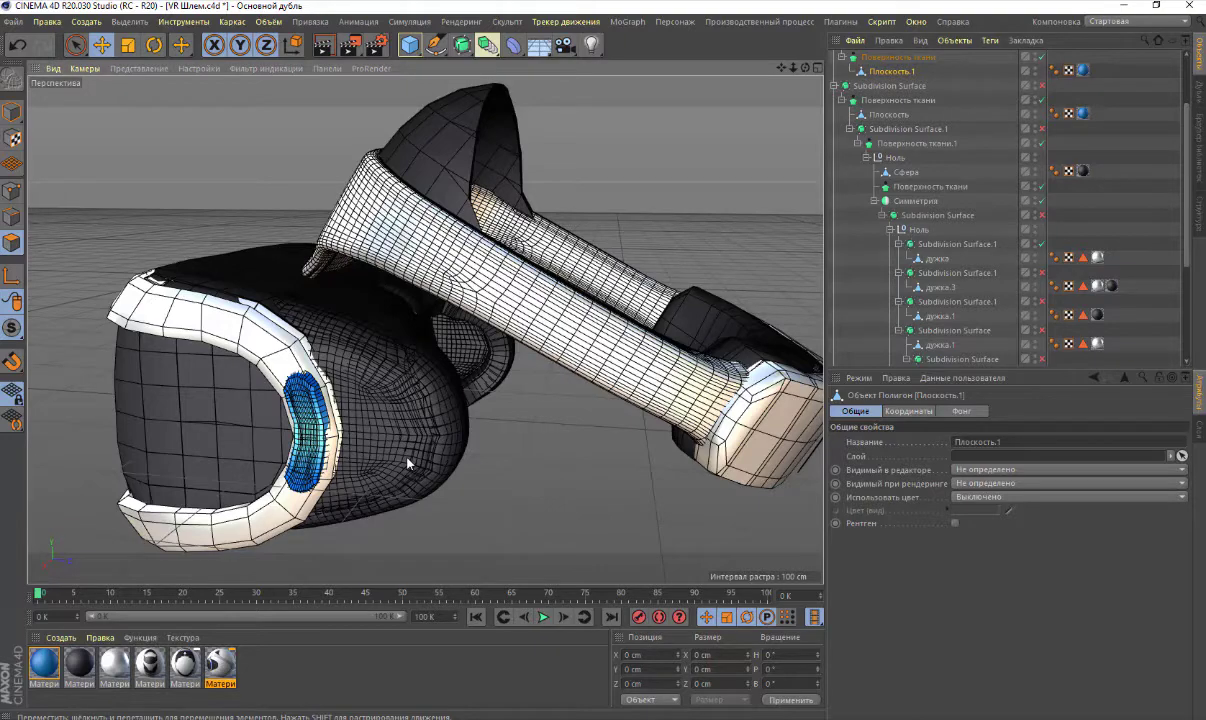
pyautogui.scroll(-3, 426, 330)
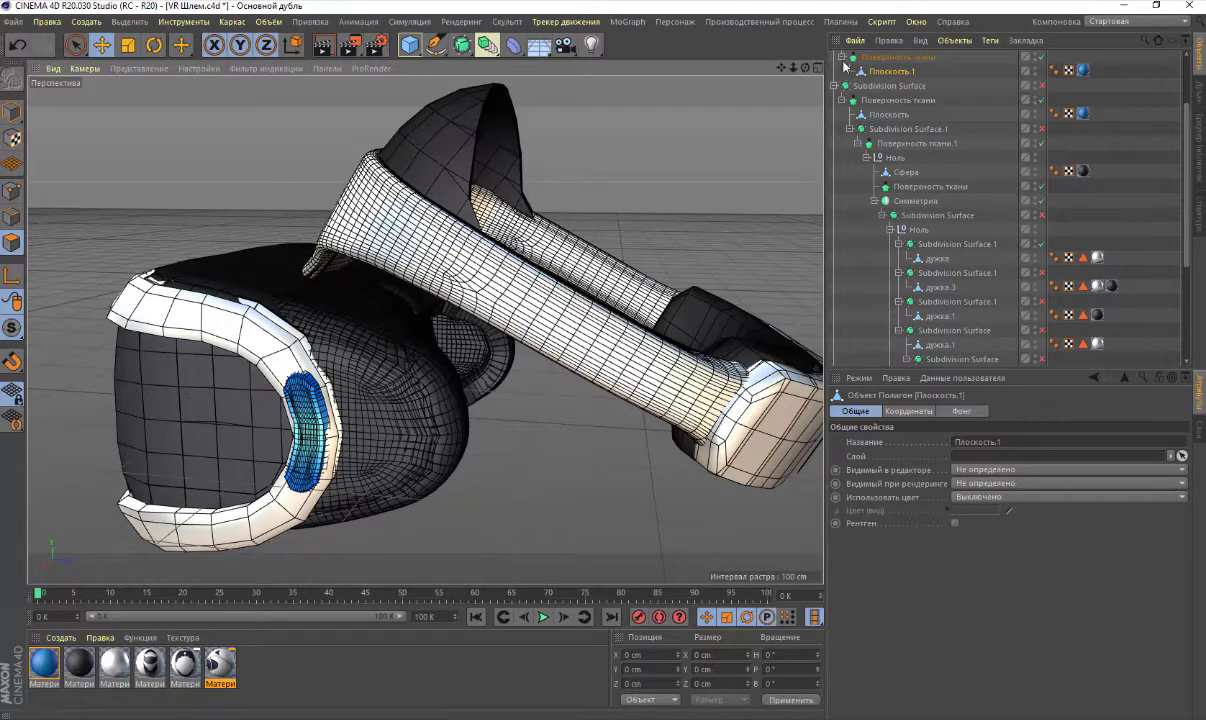
pyautogui.scroll(-5, 426, 330)
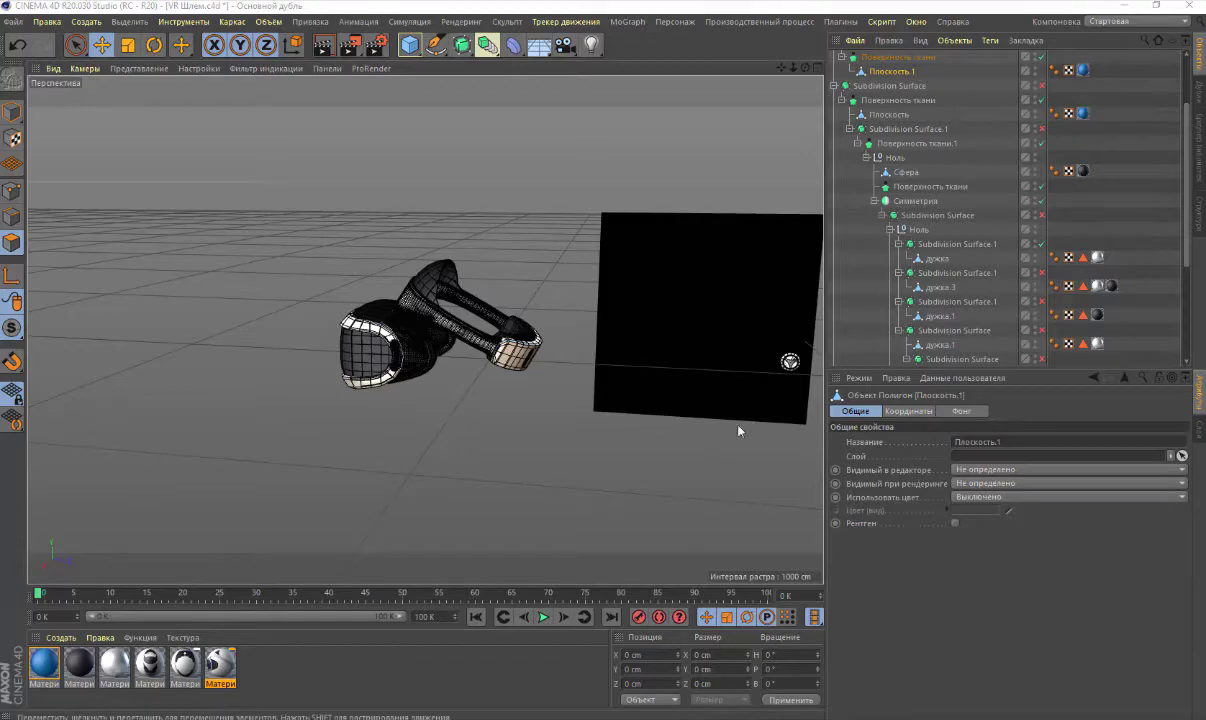
# Orbit and zoom in on the headset from above and behind, showing the strap loop
pyautogui.scroll(-4, 742, 418)
pyautogui.moveTo(806, 68); pyautogui.dragTo(806, 68)
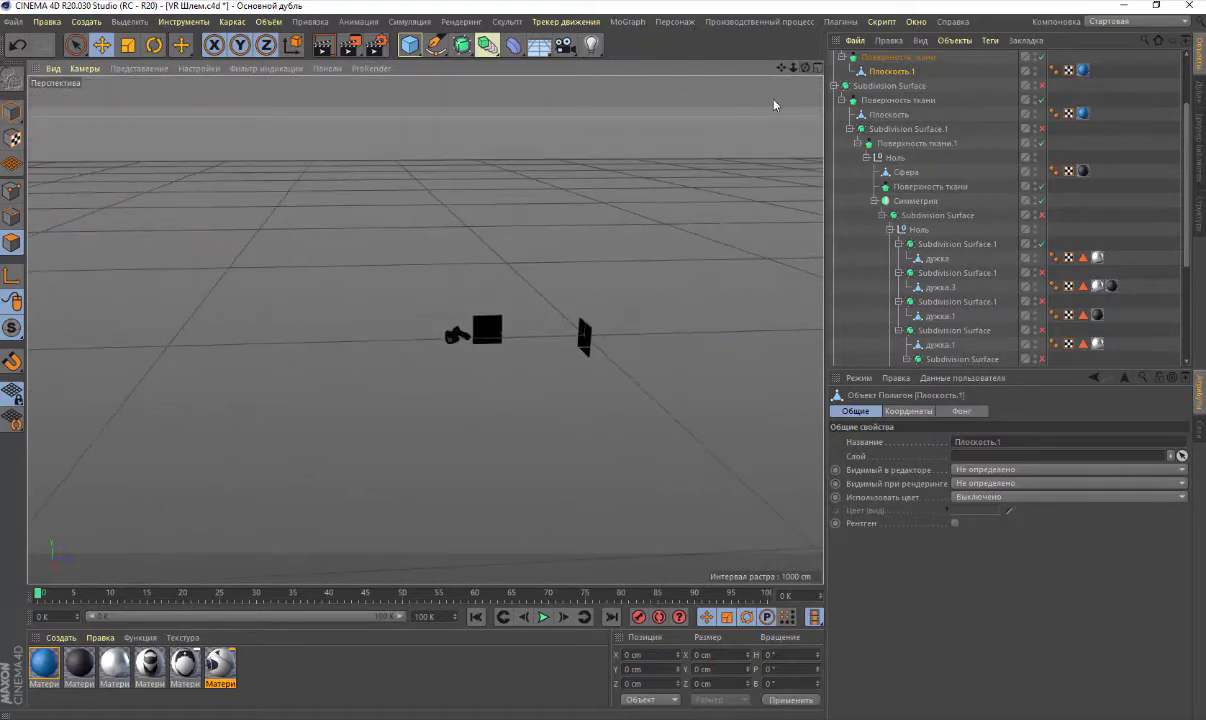
pyautogui.scroll(2, 453, 333)
pyautogui.scroll(1, 573, 318)
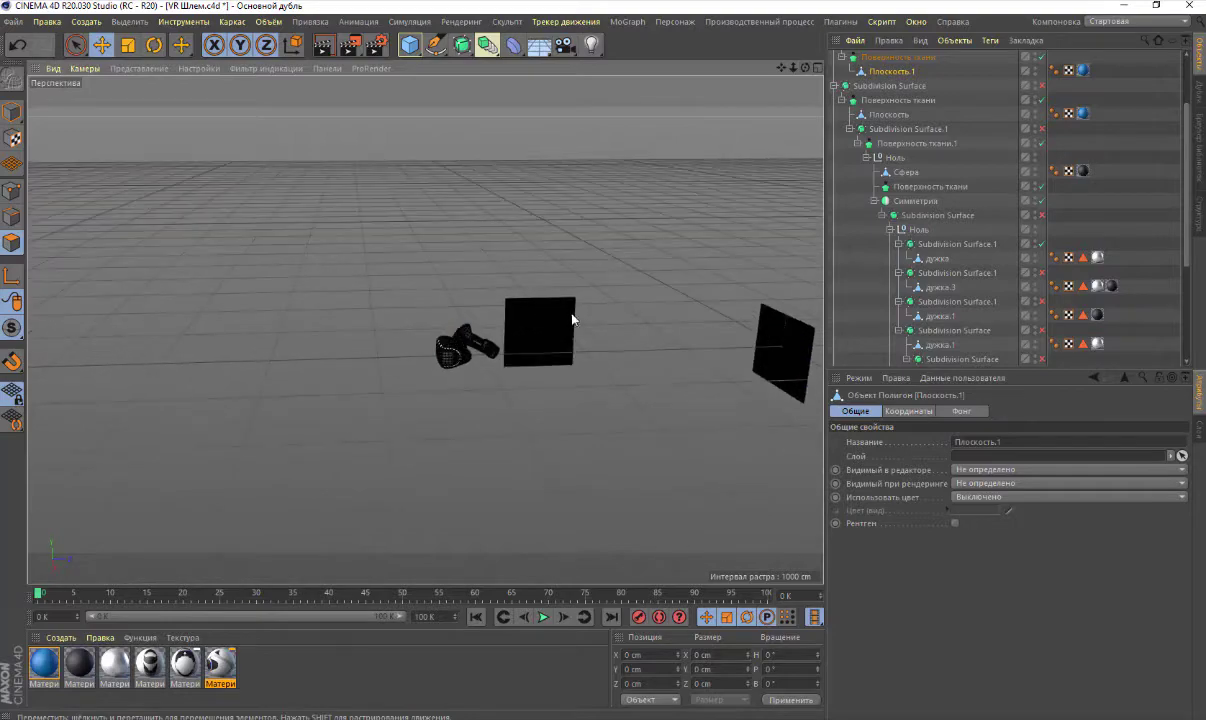
pyautogui.scroll(1, 498, 318)
pyautogui.scroll(2, 500, 318)
pyautogui.scroll(2, 503, 322)
pyautogui.scroll(1, 495, 328)
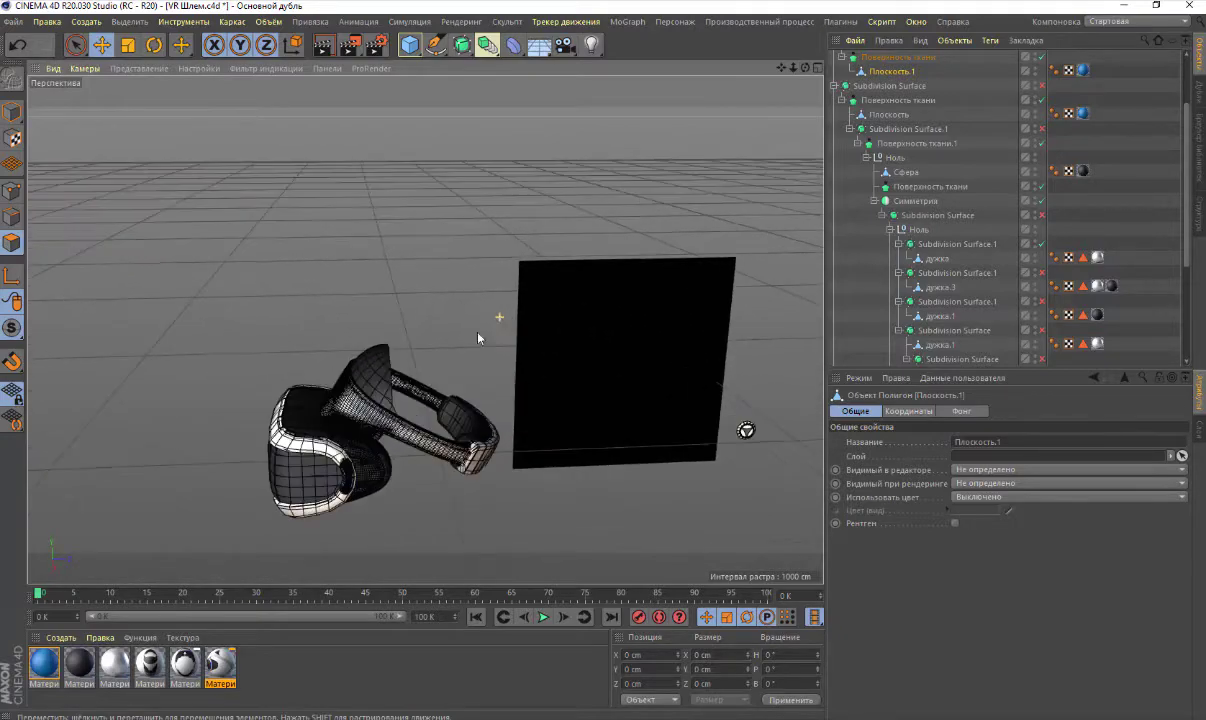
pyautogui.scroll(1, 393, 452)
pyautogui.scroll(2, 393, 456)
pyautogui.scroll(1, 397, 457)
pyautogui.scroll(-3, 399, 457)
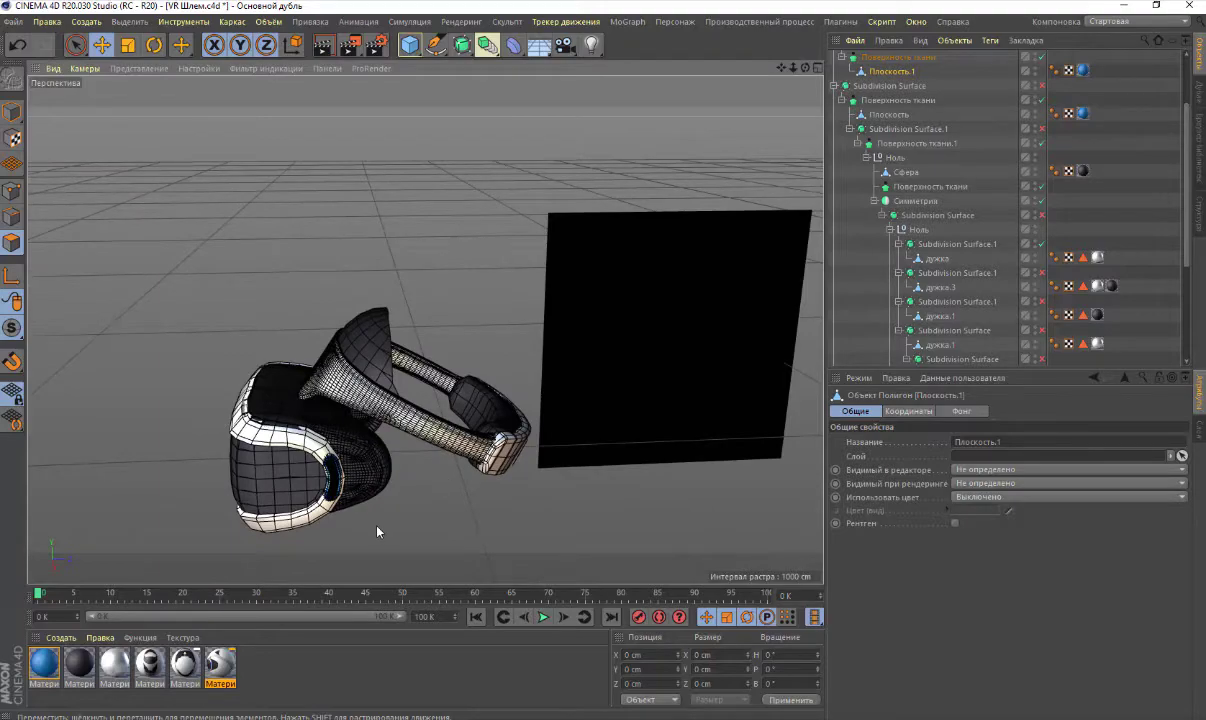
pyautogui.scroll(2, 300, 545)
pyautogui.scroll(2, 300, 545)
pyautogui.scroll(1, 300, 545)
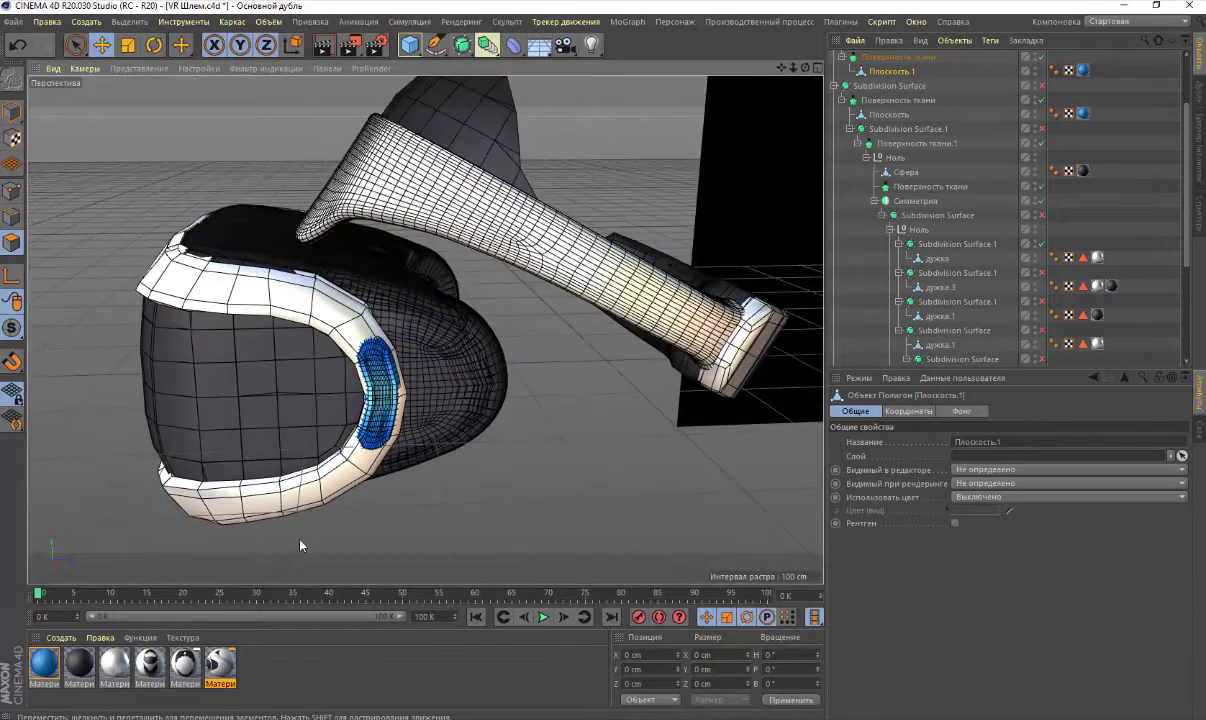
pyautogui.moveTo(300, 545)
pyautogui.keyDown('alt'); pyautogui.mouseDown()
pyautogui.moveTo(683, 255)
pyautogui.moveTo(425, 329)
pyautogui.mouseUp(); pyautogui.keyUp('alt')
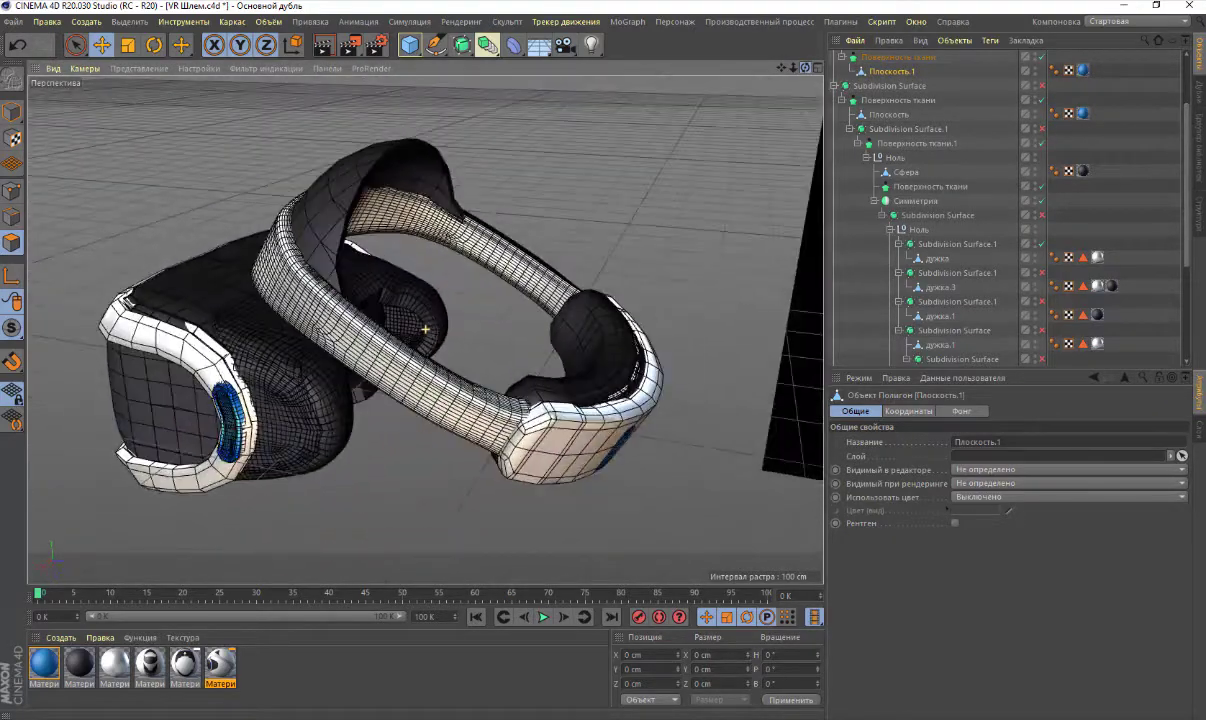
# Render the viewport, dismissing the missing-texture warning to get a shaded test render
pyautogui.click(323, 47)
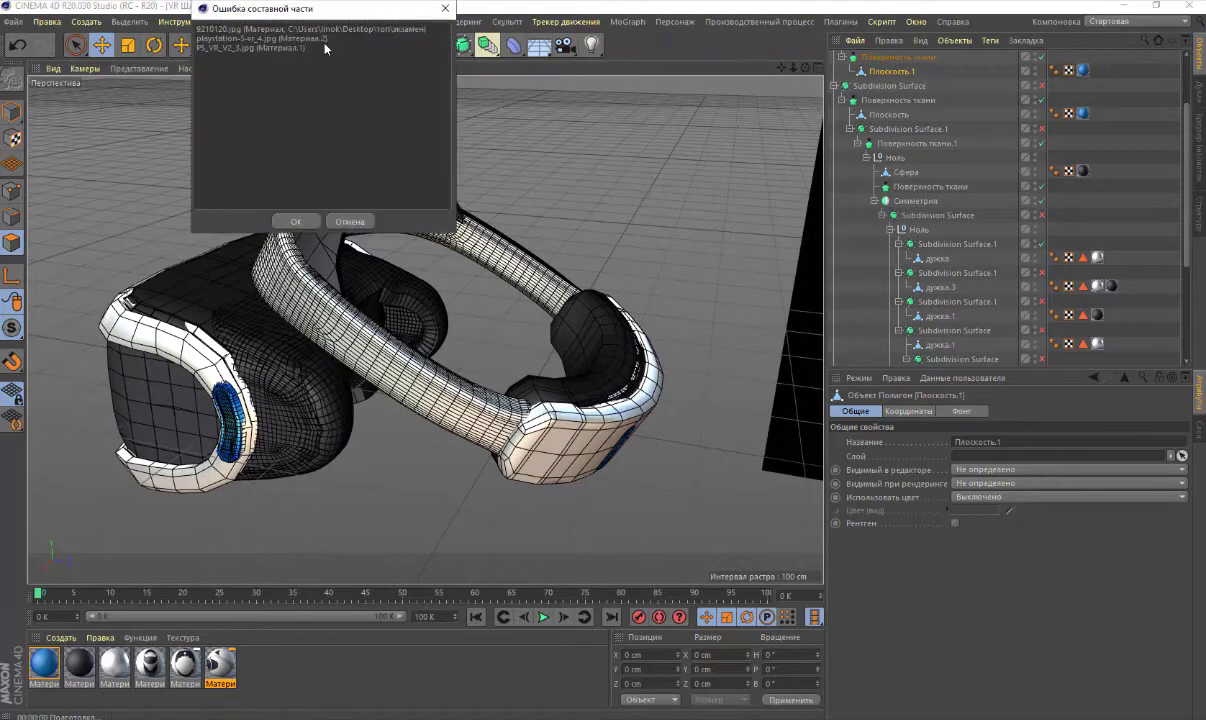
pyautogui.click(296, 220)
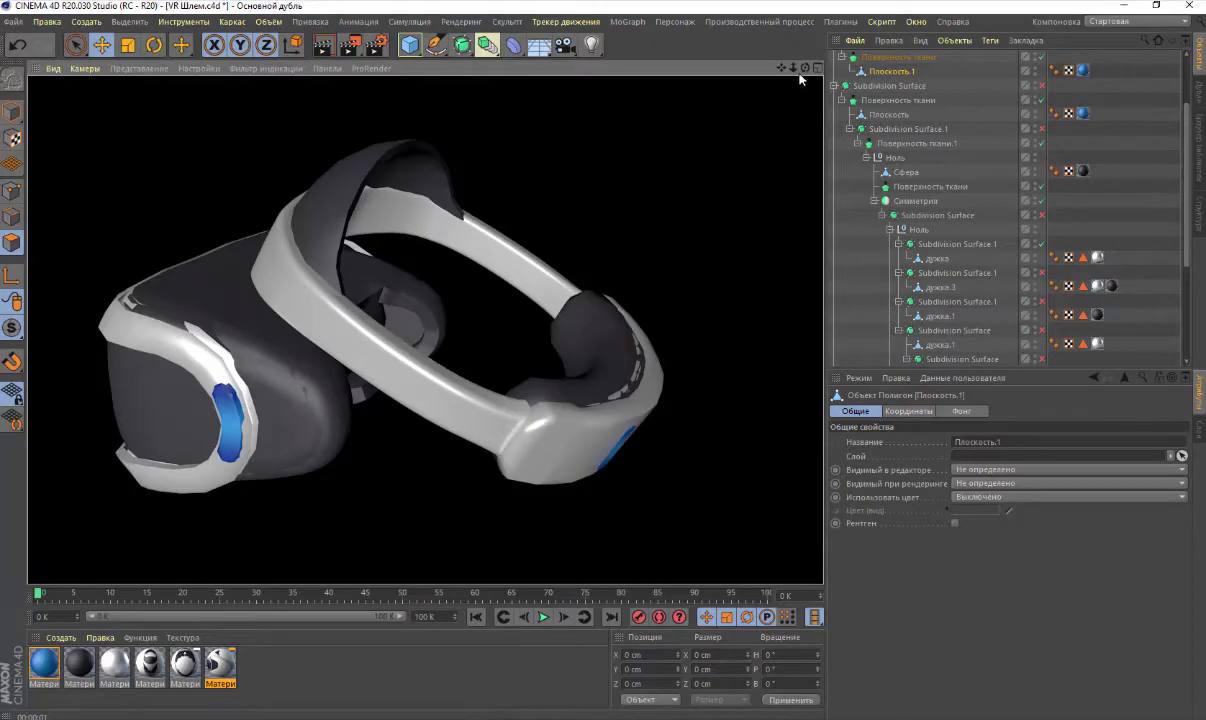
# Orbit around the headset from several angles to inspect the unsmoothed low-poly meshes
pyautogui.moveTo(805, 67)
pyautogui.mouseDown()
pyautogui.moveTo(650, 100)
pyautogui.moveTo(360, 114)
pyautogui.mouseUp()
pyautogui.keyDown('alt'); pyautogui.moveTo(425, 329); pyautogui.dragTo(425, 329); pyautogui.keyUp('alt')
pyautogui.moveTo(797, 77); pyautogui.dragTo(98, 342)
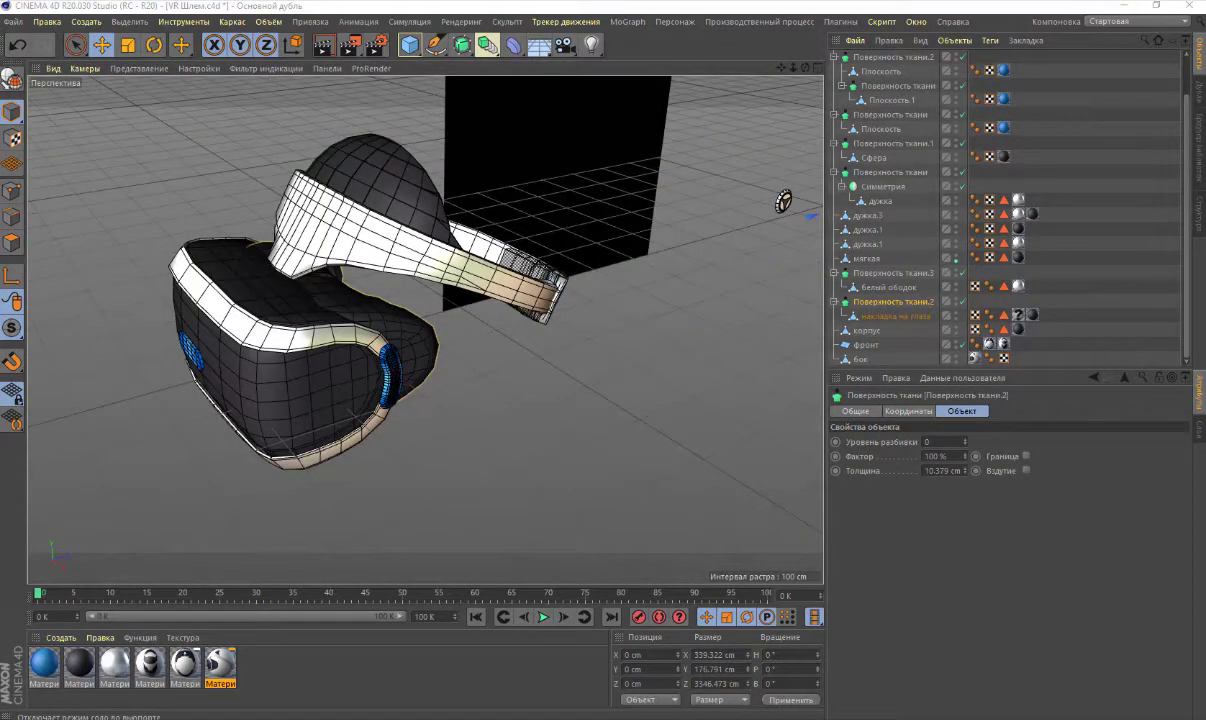
pyautogui.keyDown('alt'); pyautogui.moveTo(501, 361); pyautogui.dragTo(473, 363); pyautogui.keyUp('alt')
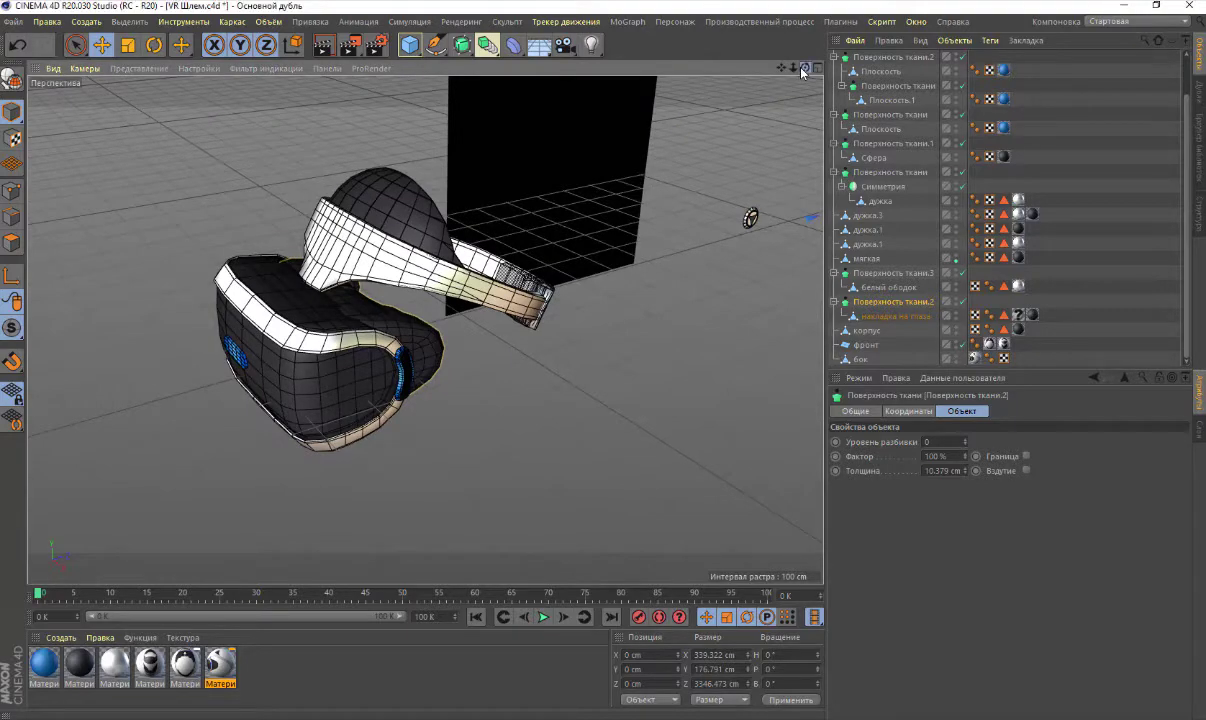
pyautogui.moveTo(805, 67); pyautogui.dragTo(760, 72)
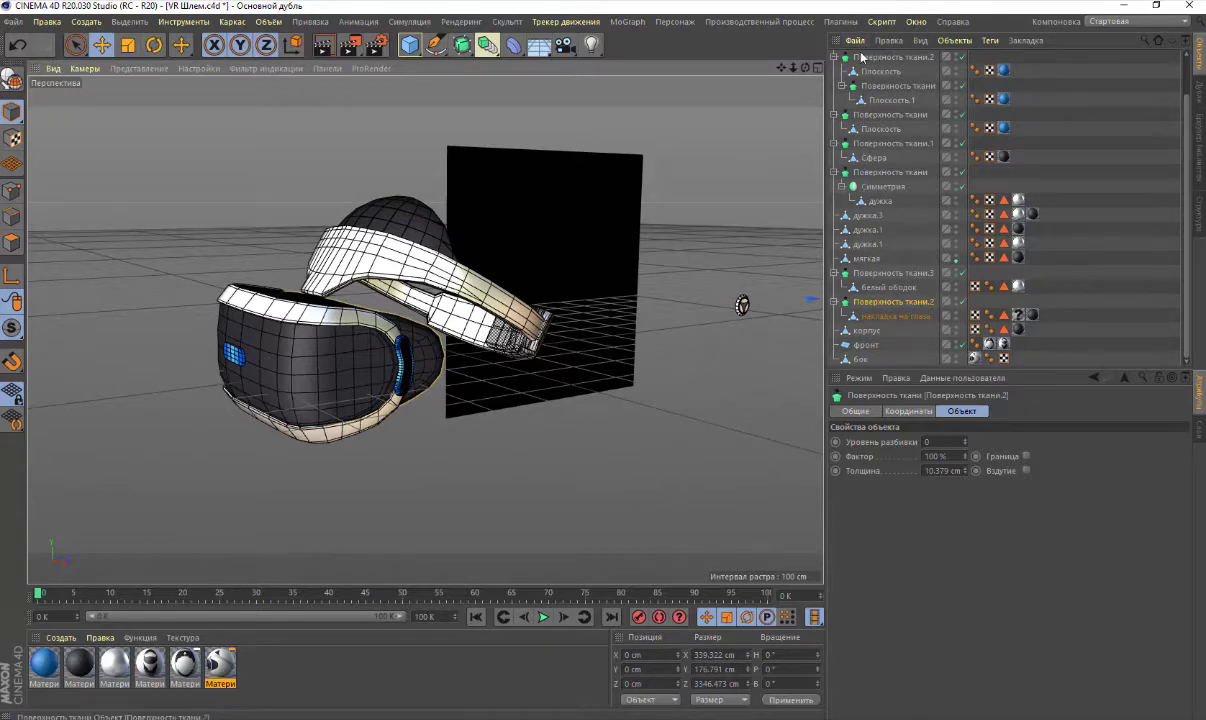
# Collapse all six Поверхность ткани groups, including those holding Плоскость, Сфера, Симметрия and белый ободок
pyautogui.scroll(3, 840, 65)
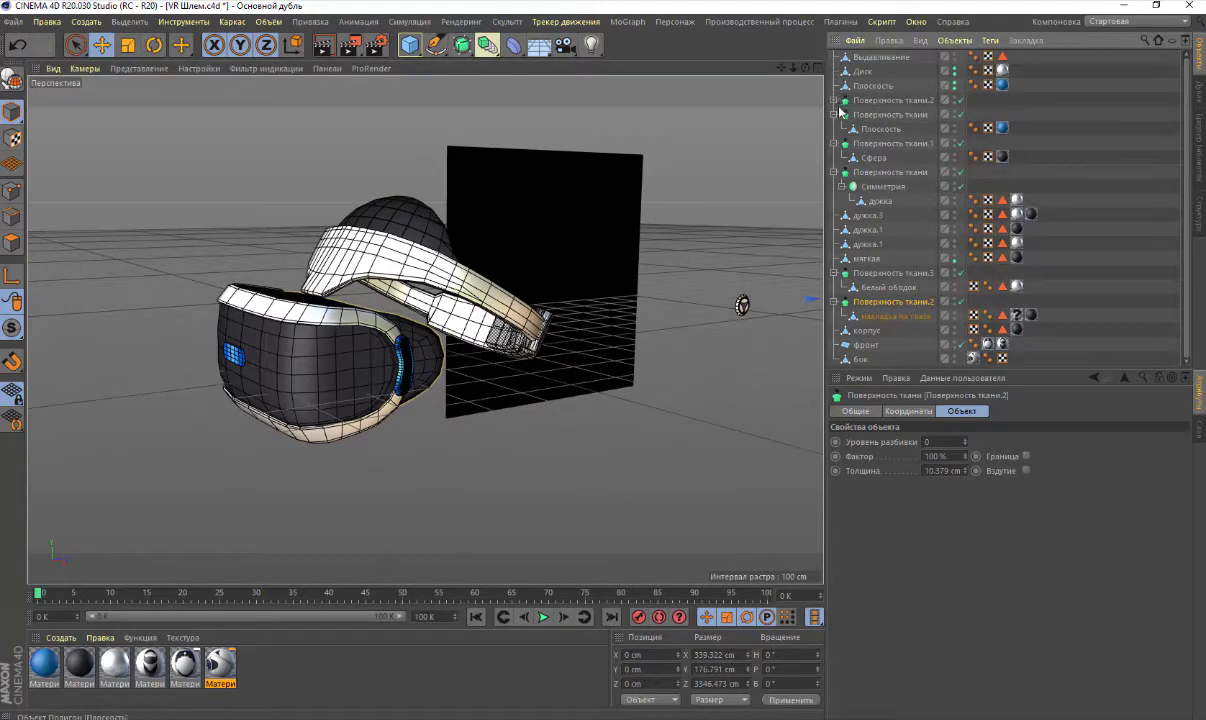
pyautogui.click(834, 100)
pyautogui.click(834, 115)
pyautogui.click(834, 130)
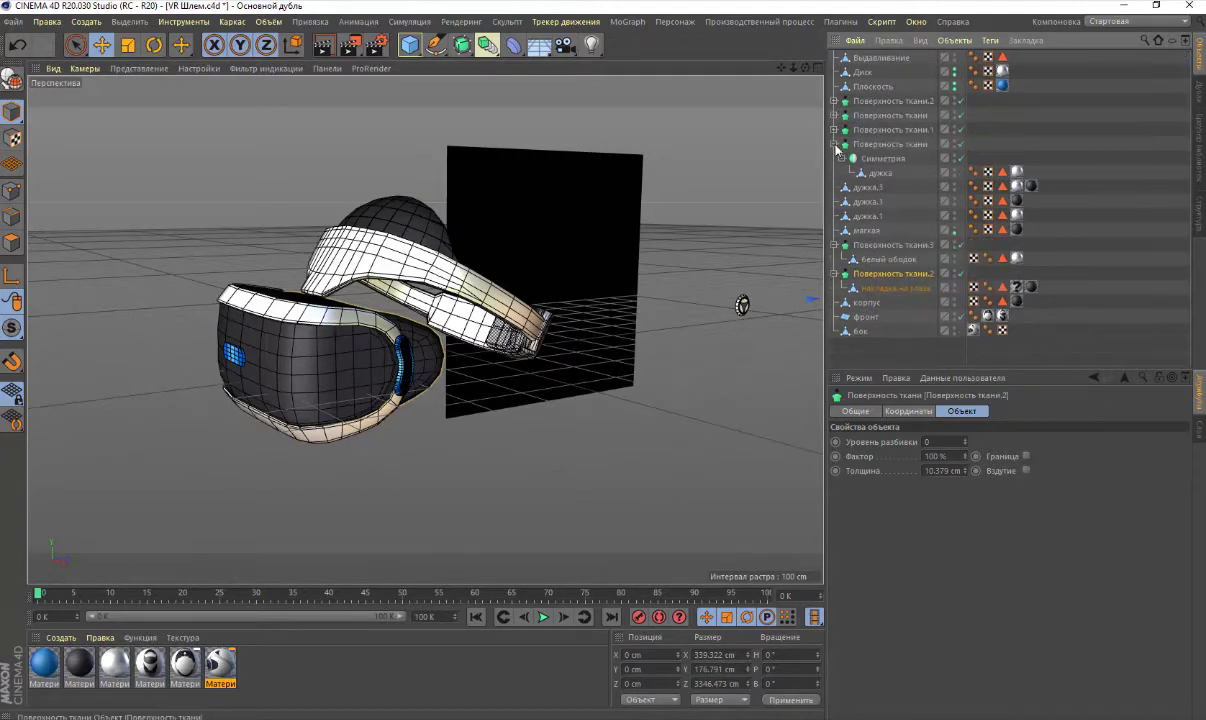
pyautogui.click(835, 145)
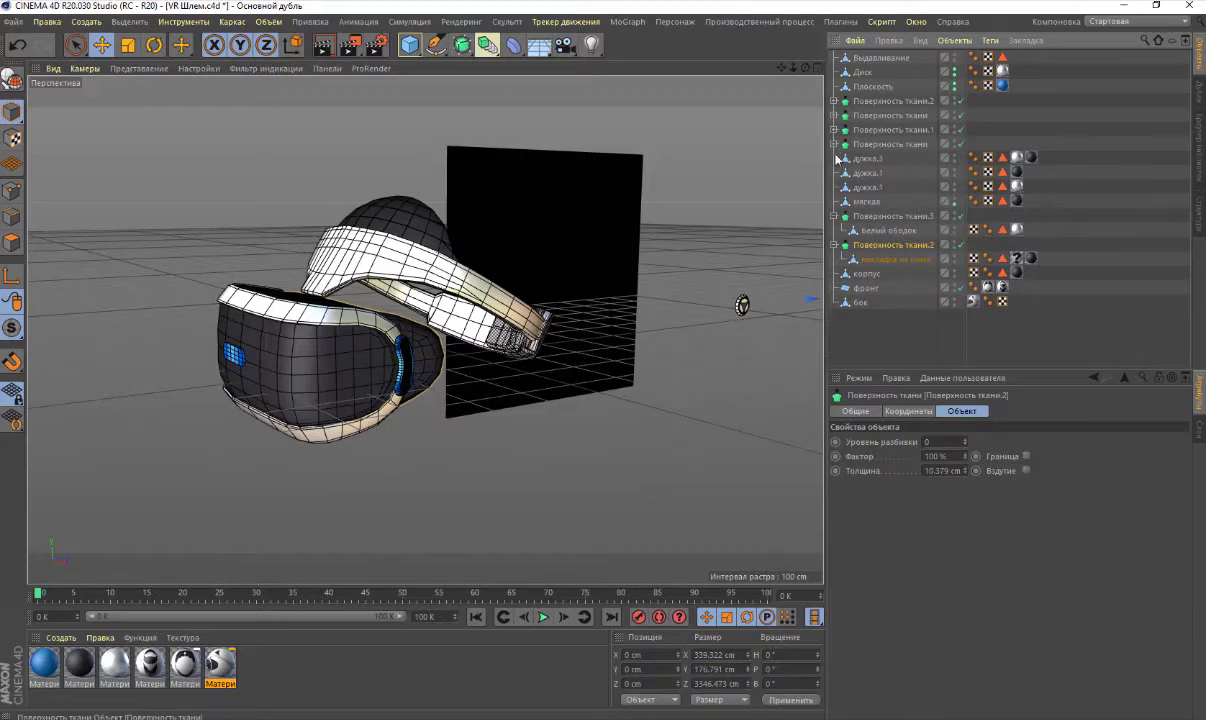
pyautogui.click(834, 245)
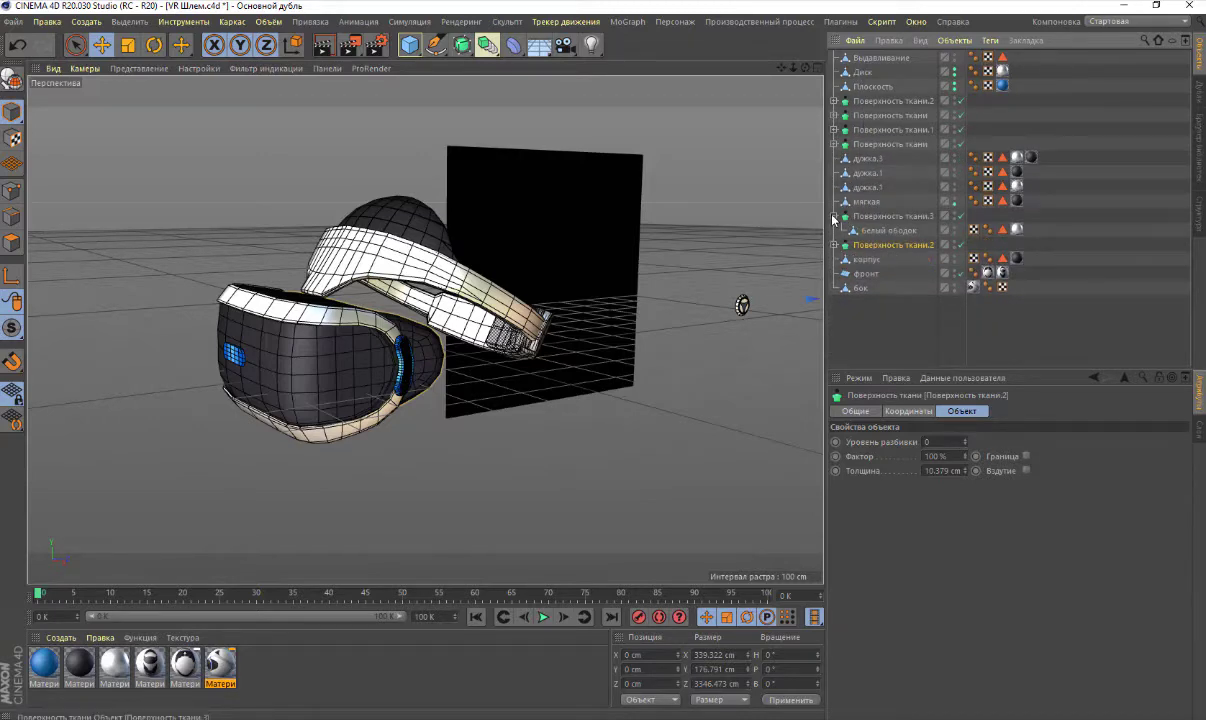
pyautogui.click(834, 216)
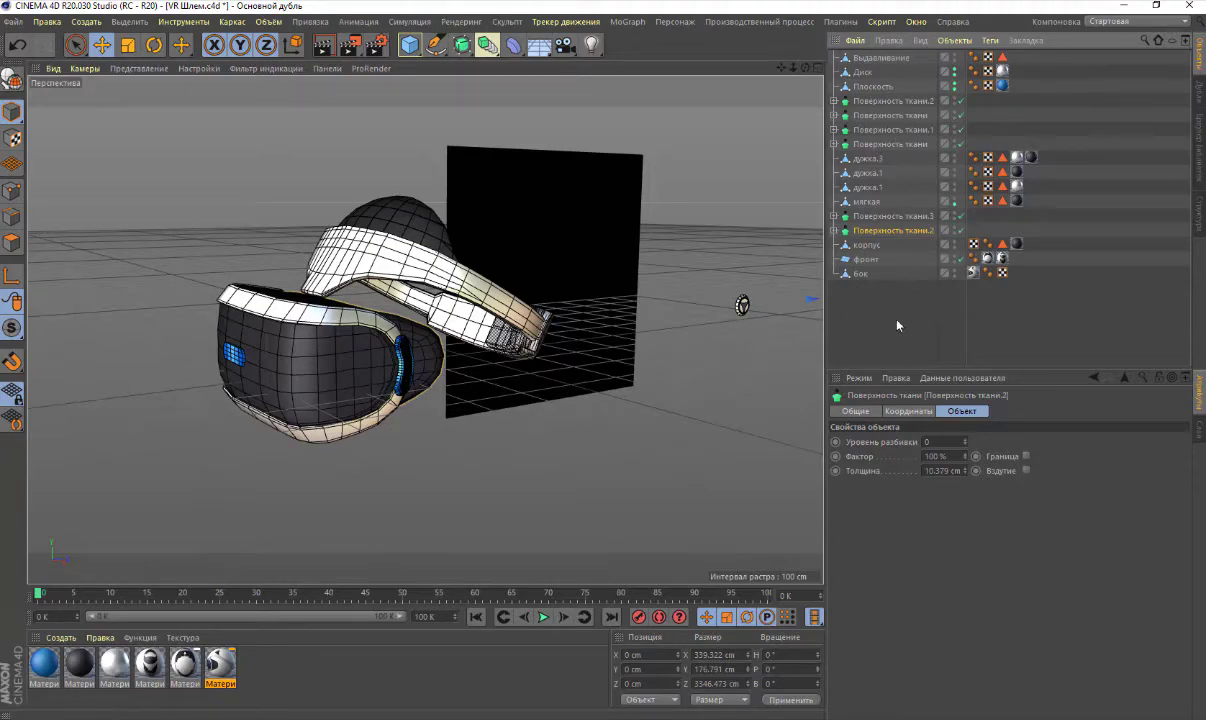
pyautogui.scroll(2, 403, 340)
# Orbit around the headset and select the soft inner pad мягкая in the viewport
pyautogui.scroll(2, 403, 340)
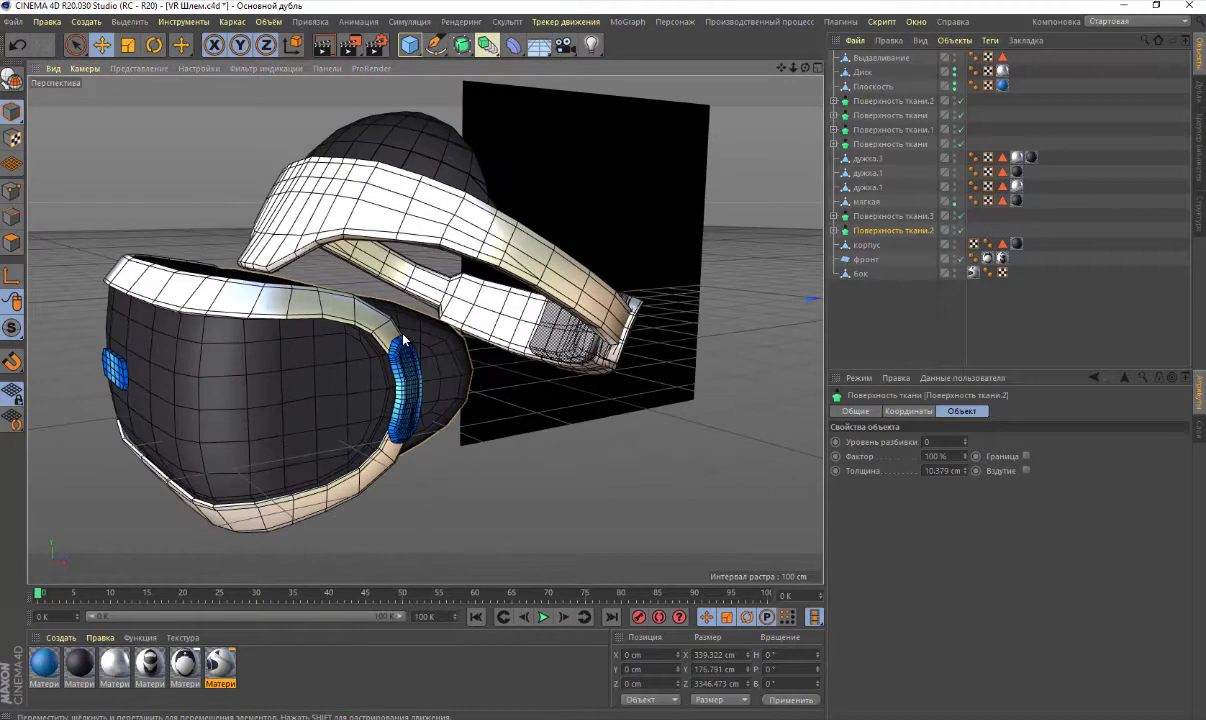
pyautogui.moveTo(805, 67)
pyautogui.mouseDown()
pyautogui.moveTo(740, 95)
pyautogui.moveTo(759, 218)
pyautogui.moveTo(799, 292)
pyautogui.moveTo(740, 285)
pyautogui.mouseUp()
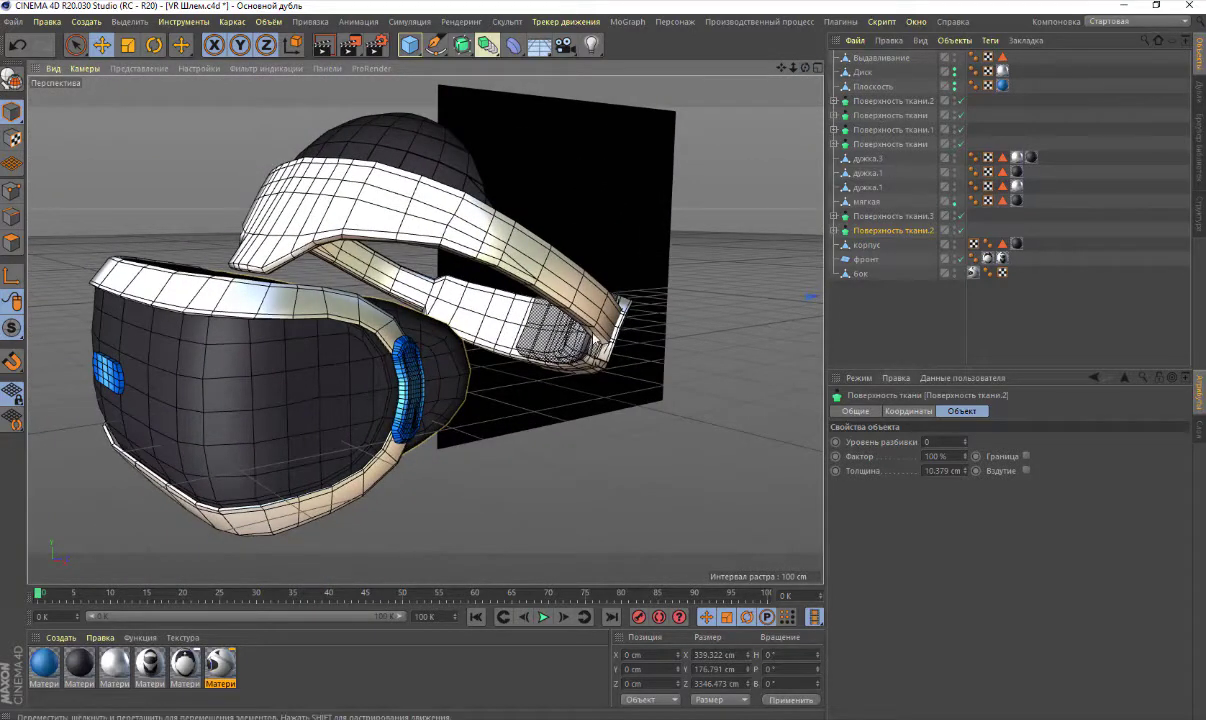
pyautogui.moveTo(786, 294)
pyautogui.keyDown('alt'); pyautogui.mouseDown(button='right')
pyautogui.moveTo(745, 304)
pyautogui.moveTo(808, 297)
pyautogui.moveTo(786, 300)
pyautogui.mouseUp(button='right'); pyautogui.keyUp('alt')
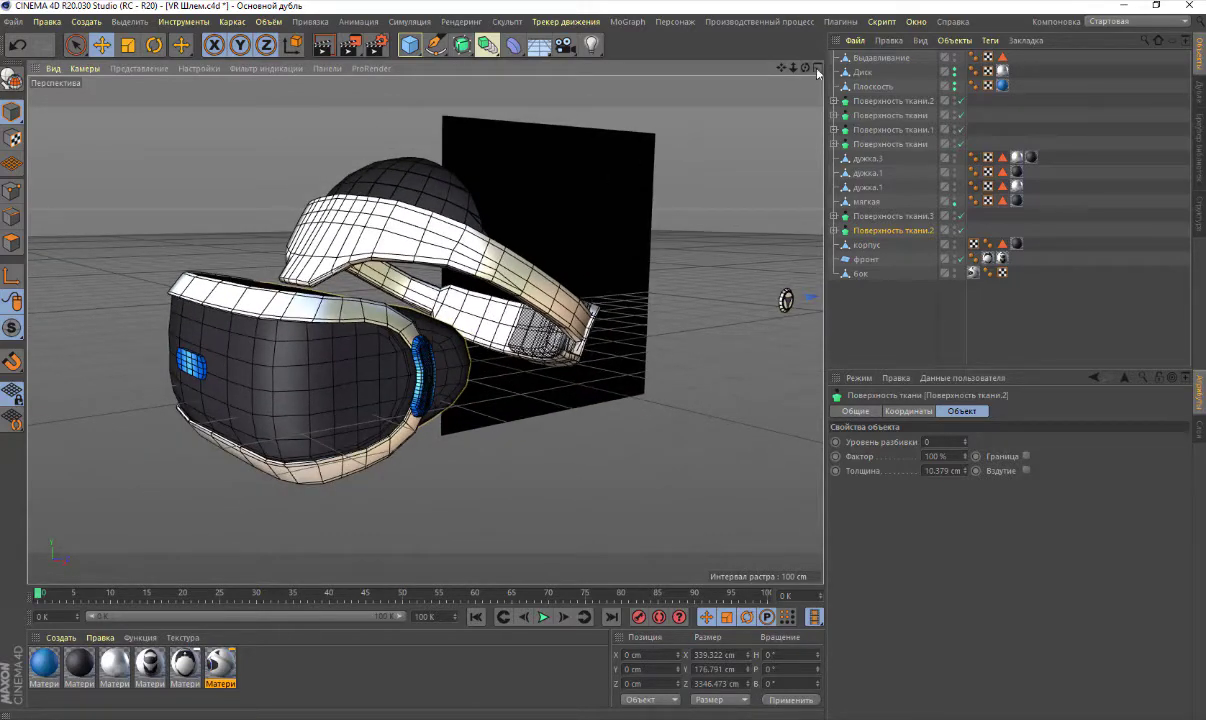
pyautogui.moveTo(806, 72); pyautogui.dragTo(760, 80)
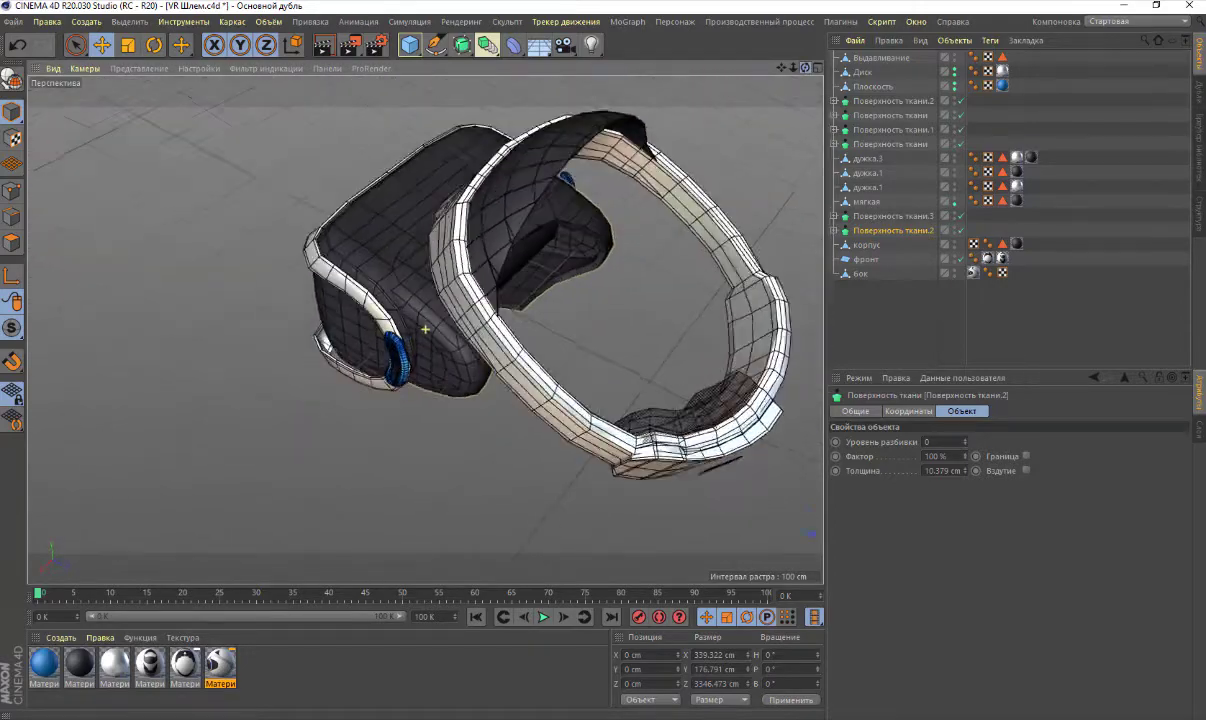
pyautogui.moveTo(760, 80); pyautogui.dragTo(806, 107)
pyautogui.click(693, 465)
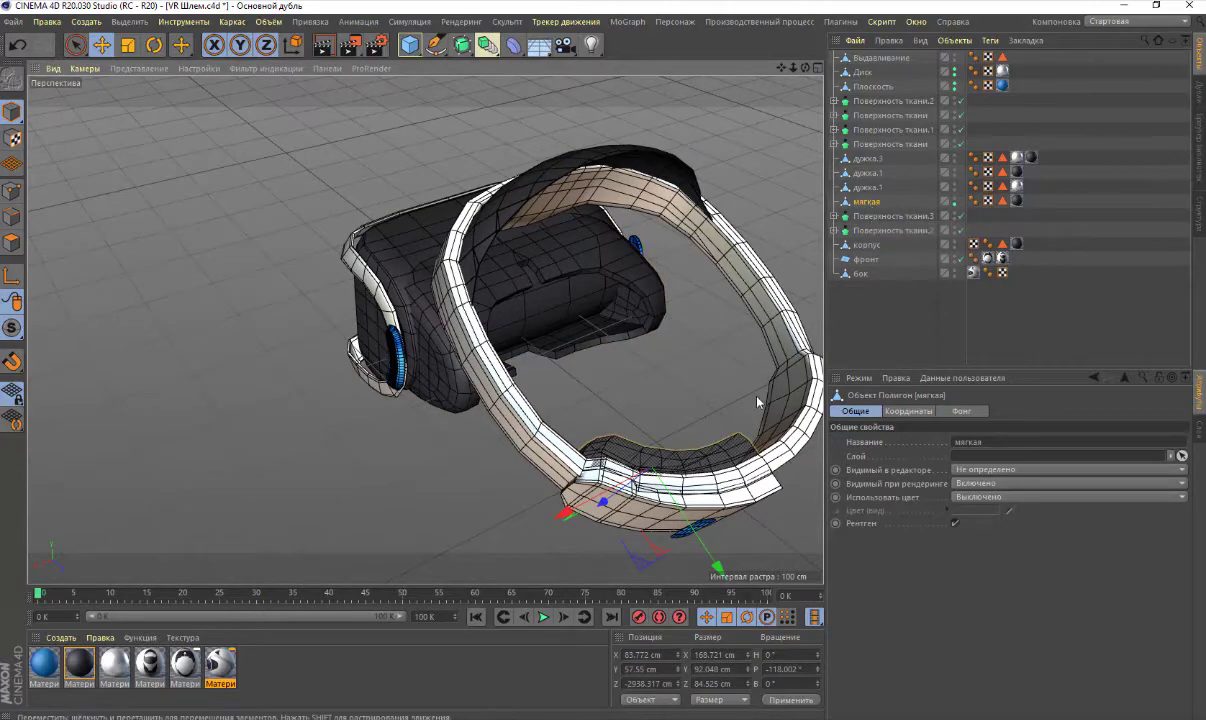
# Orbit around the headband ring to view the headset from the opposite side and front
pyautogui.keyDown('alt'); pyautogui.moveTo(712, 372); pyautogui.dragTo(755, 401); pyautogui.keyUp('alt')
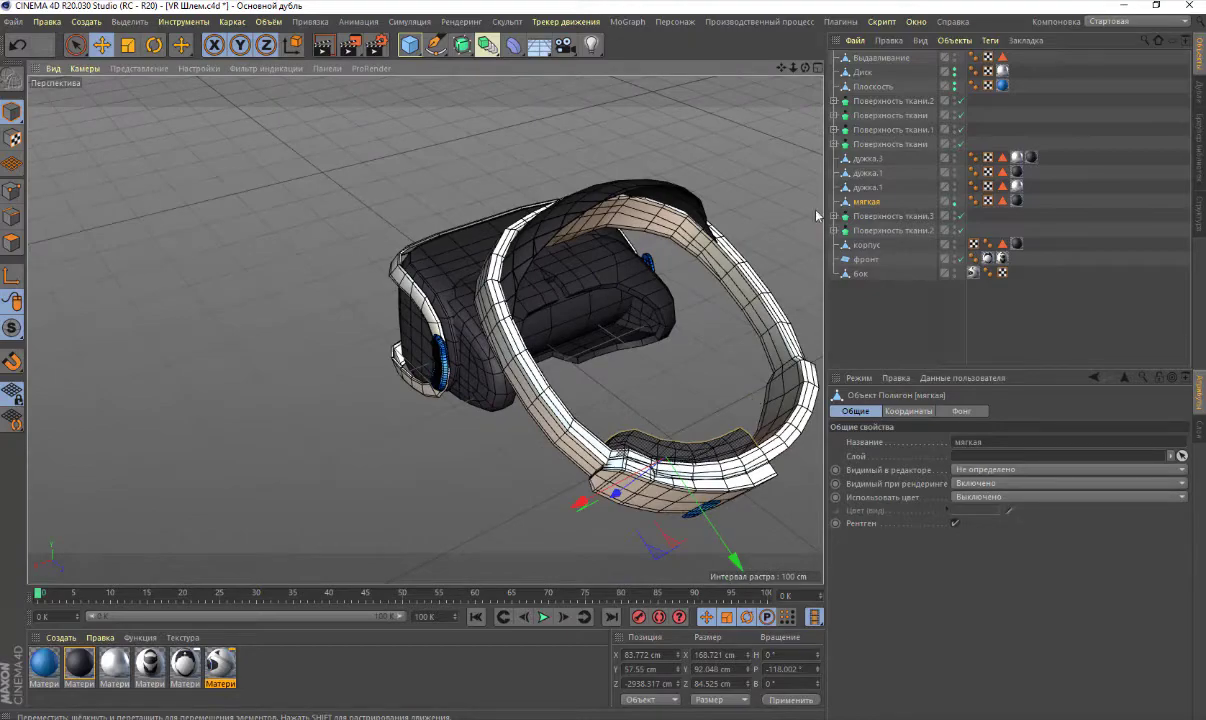
pyautogui.moveTo(805, 67); pyautogui.dragTo(700, 80)
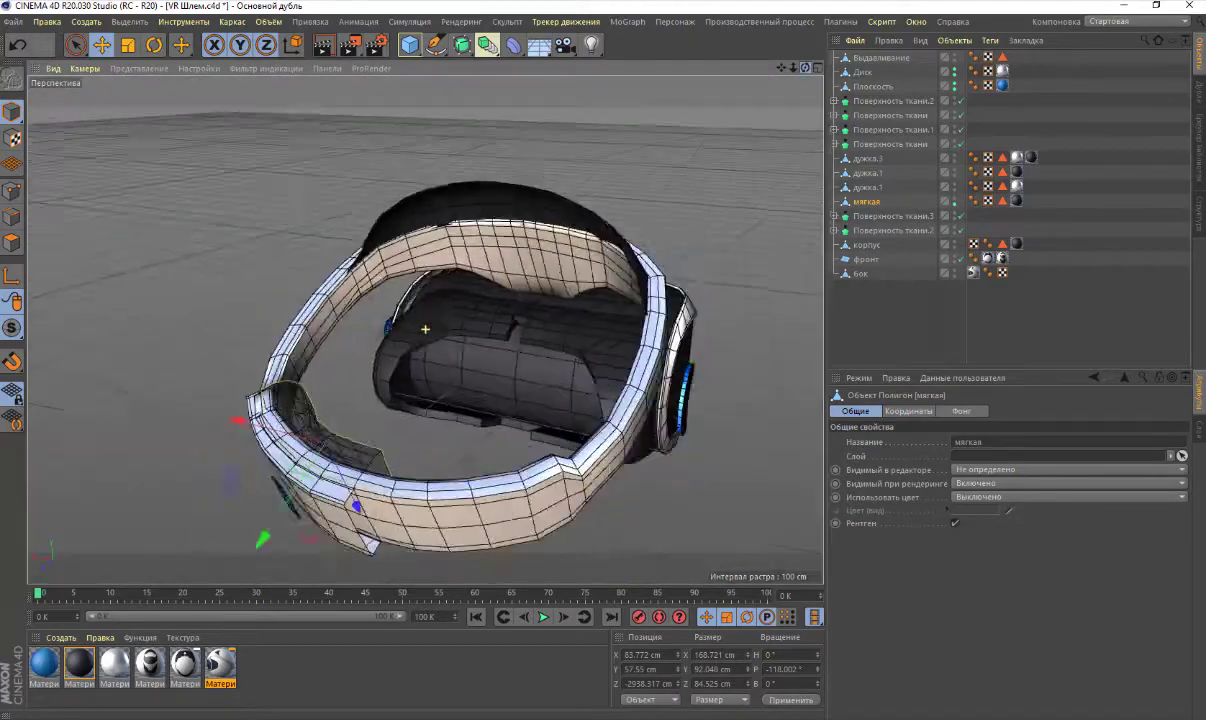
pyautogui.moveTo(425, 329)
pyautogui.keyDown('alt'); pyautogui.mouseDown()
pyautogui.moveTo(400, 335)
pyautogui.moveTo(764, 150)
pyautogui.mouseUp(); pyautogui.keyUp('alt')
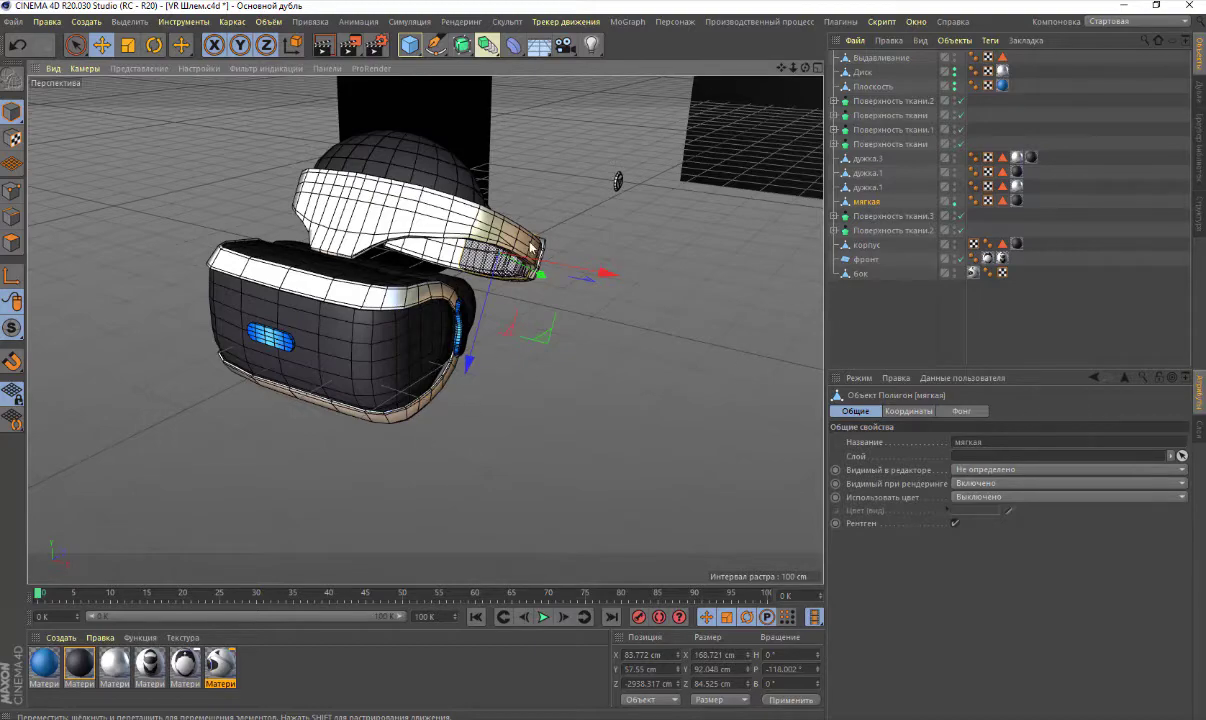
# Select the blue side part's cloth surface and set its subdivision level to 0
pyautogui.scroll(1, 470, 300)
pyautogui.scroll(4, 440, 322)
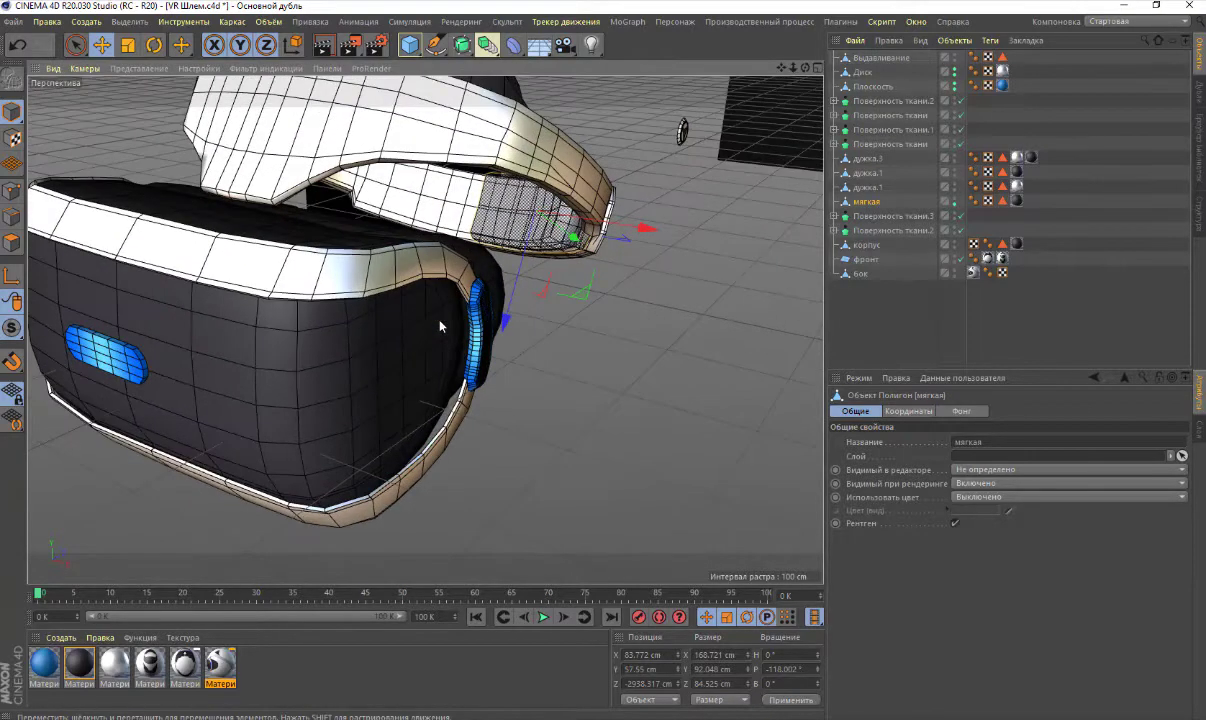
pyautogui.scroll(3, 470, 330)
pyautogui.click(486, 341)
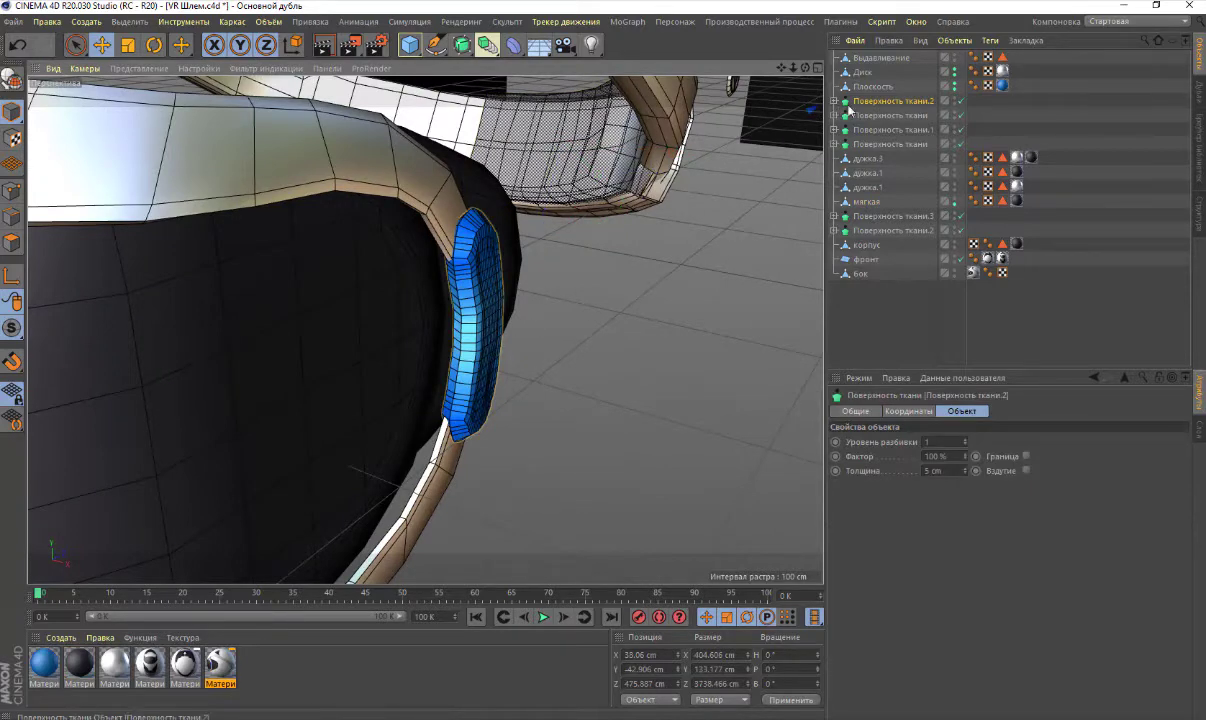
pyautogui.click(965, 444)
# Review the settings of the other Поверхность ткани objects, including Поверхность ткани.2
pyautogui.scroll(2, 474, 270)
pyautogui.scroll(-3, 484, 300)
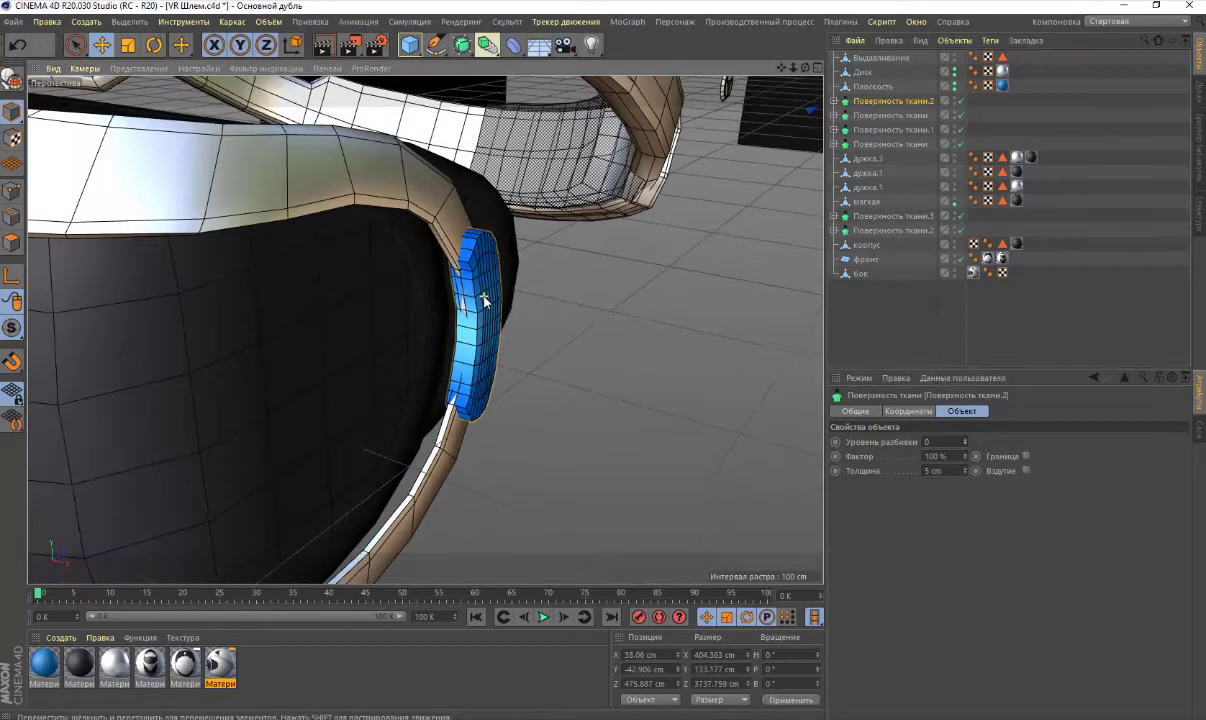
pyautogui.scroll(-2, 484, 300)
pyautogui.click(900, 116)
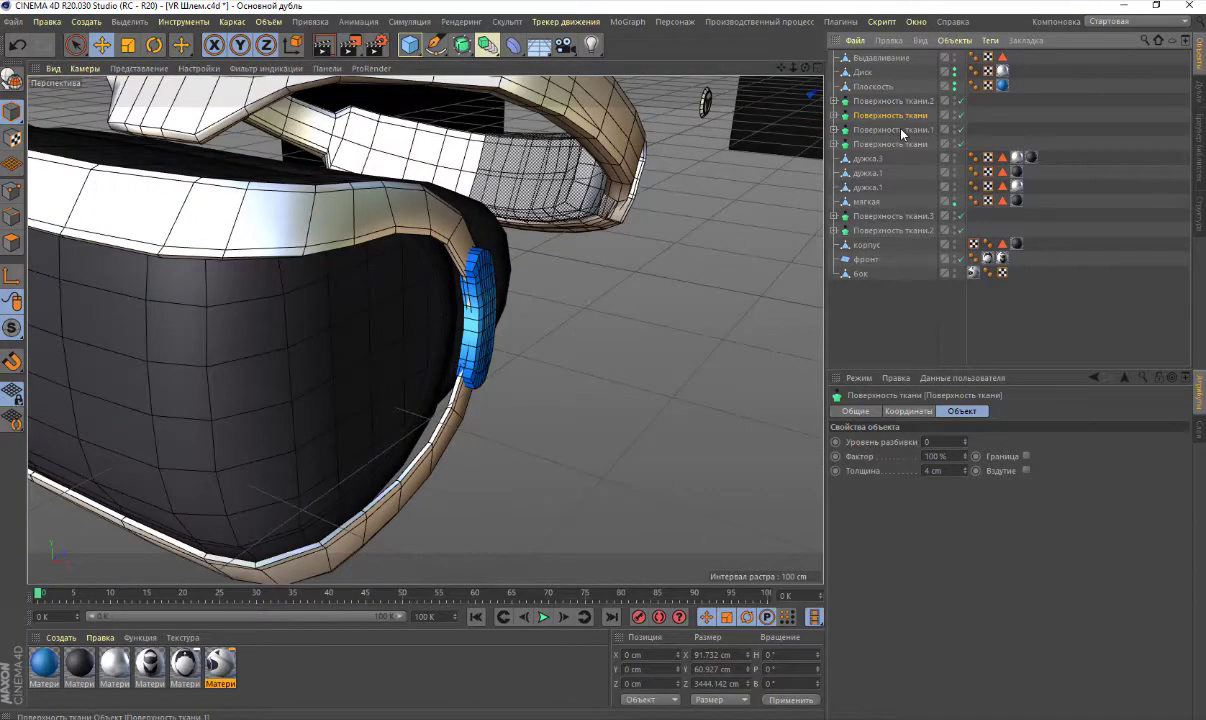
pyautogui.click(893, 144)
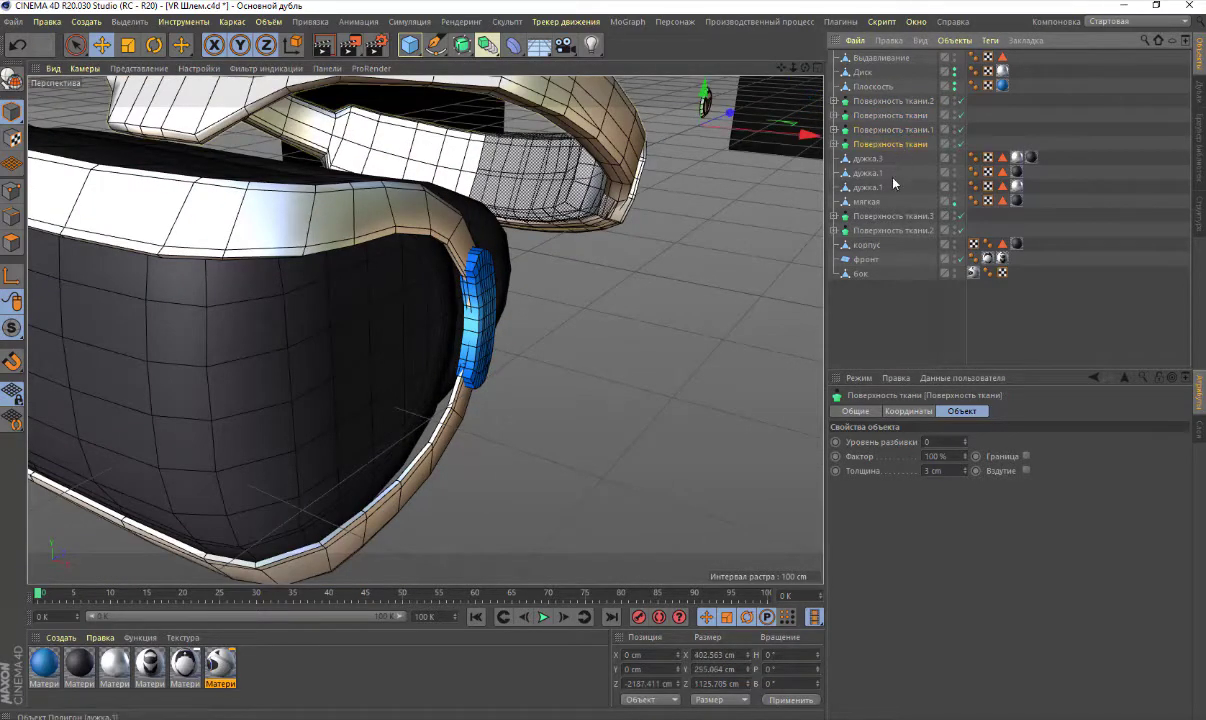
pyautogui.click(887, 231)
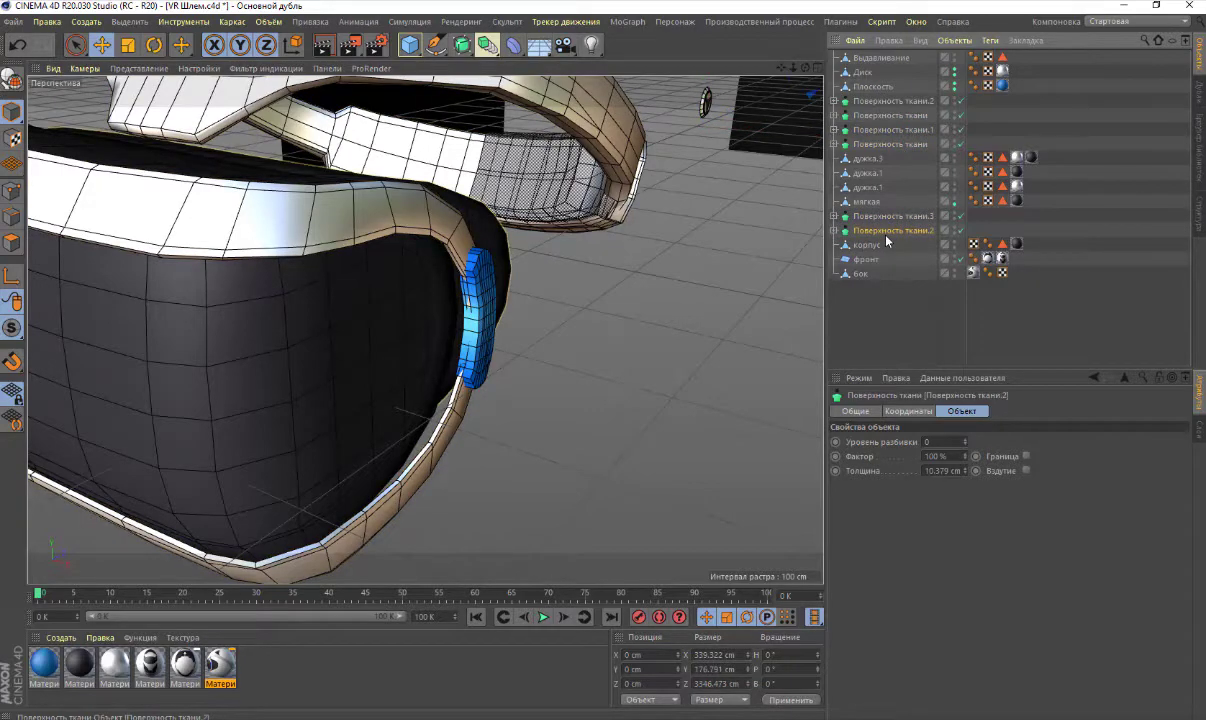
pyautogui.scroll(-3, 440, 366)
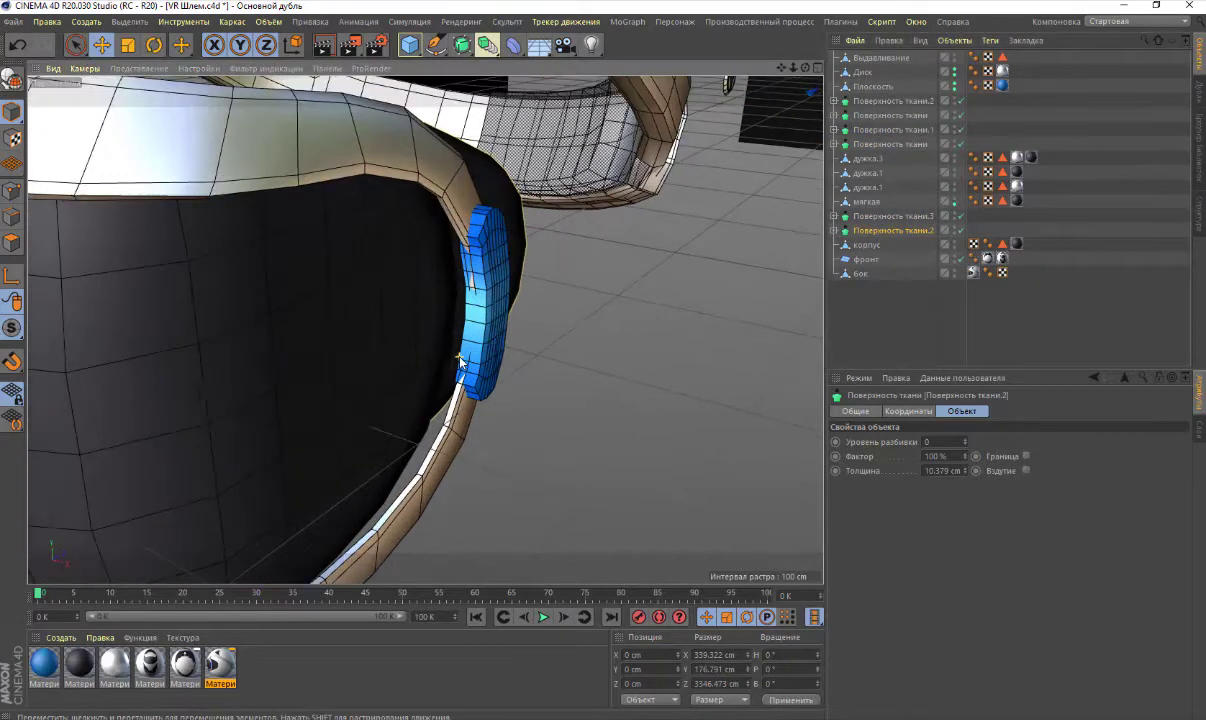
pyautogui.scroll(-3, 440, 366)
pyautogui.scroll(-5, 440, 366)
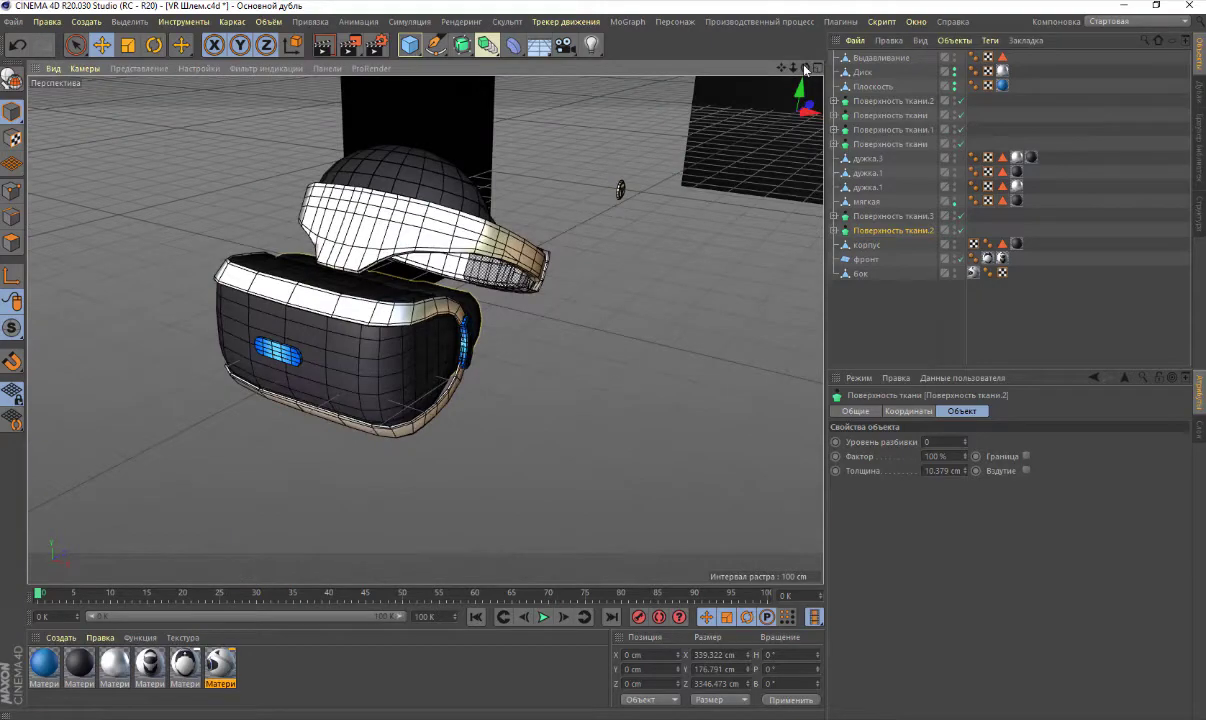
# Orbit the view of the whole headset and select the soft inner pad мягкая
pyautogui.moveTo(806, 67); pyautogui.dragTo(740, 70)
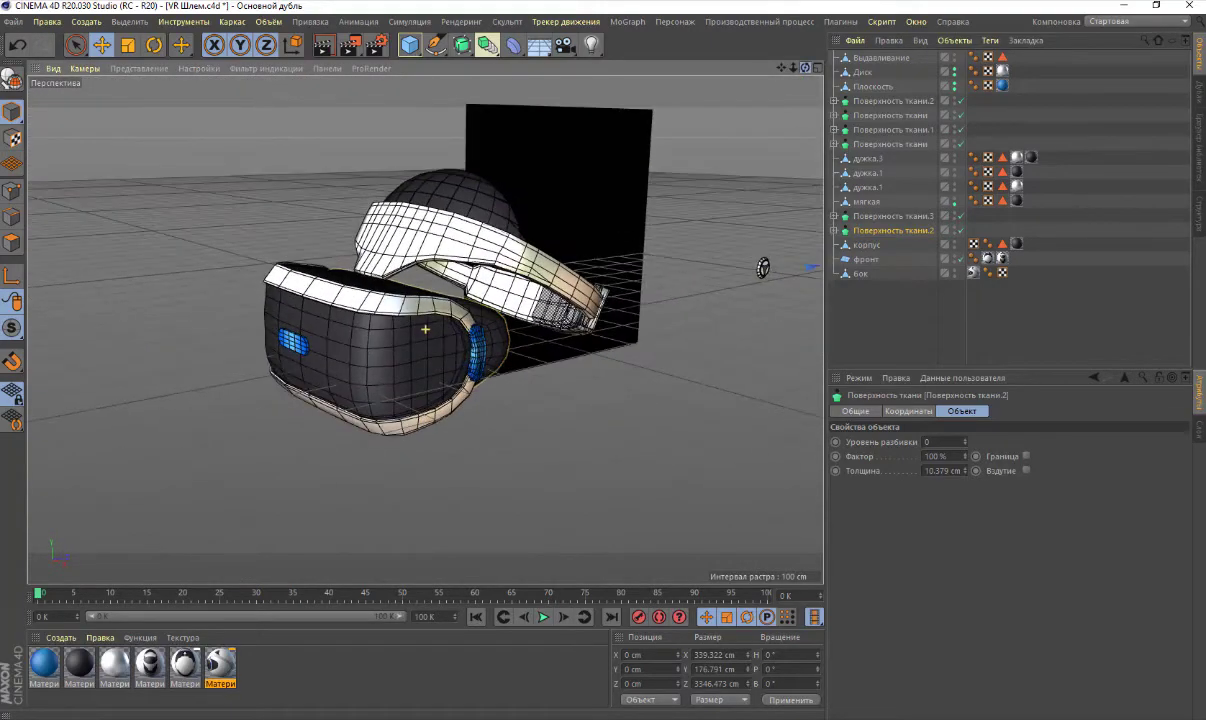
pyautogui.scroll(5, 551, 242)
pyautogui.scroll(2, 538, 253)
pyautogui.scroll(2, 538, 253)
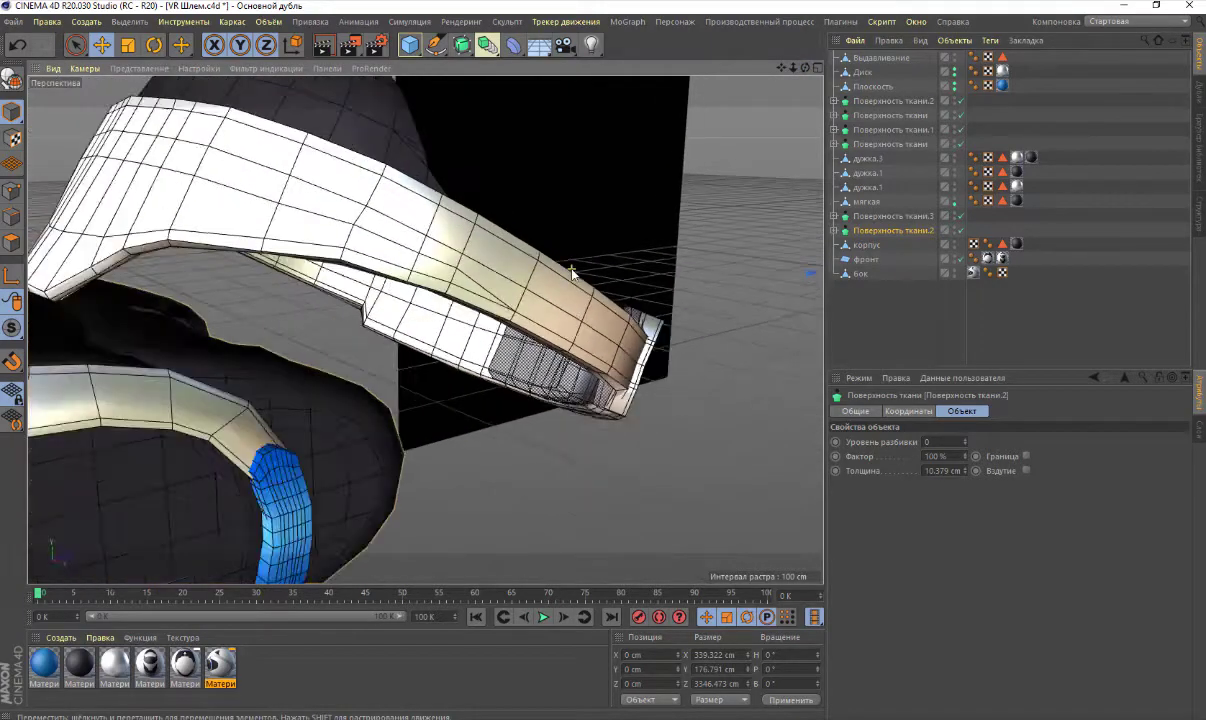
pyautogui.scroll(-2, 572, 272)
pyautogui.click(537, 362)
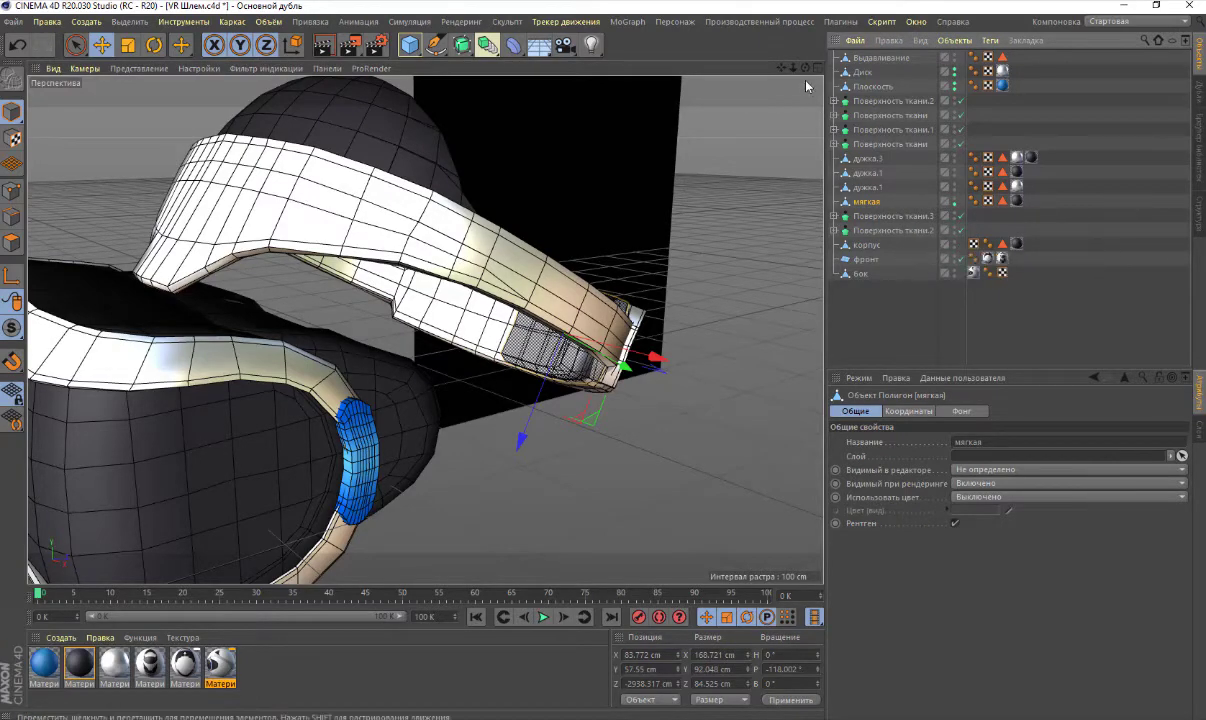
pyautogui.moveTo(560, 300)
pyautogui.keyDown('alt'); pyautogui.mouseDown()
pyautogui.moveTo(425, 328)
pyautogui.moveTo(782, 162)
pyautogui.mouseUp(); pyautogui.keyUp('alt')
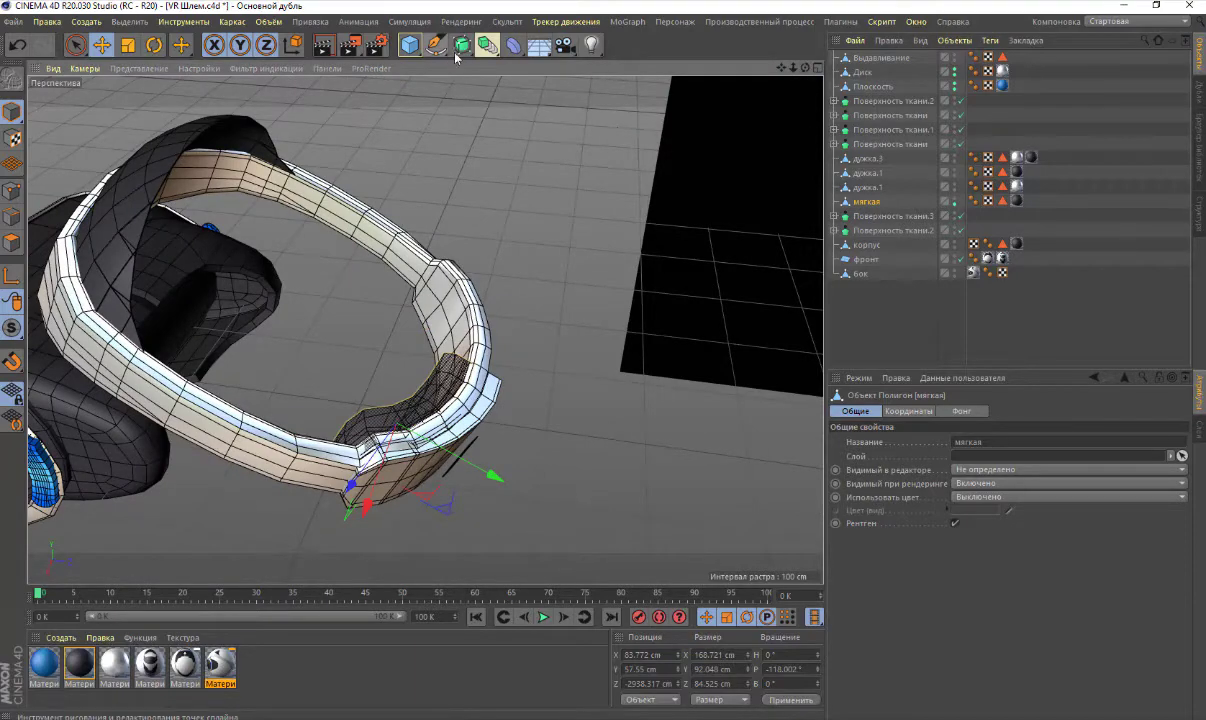
pyautogui.click(488, 46)
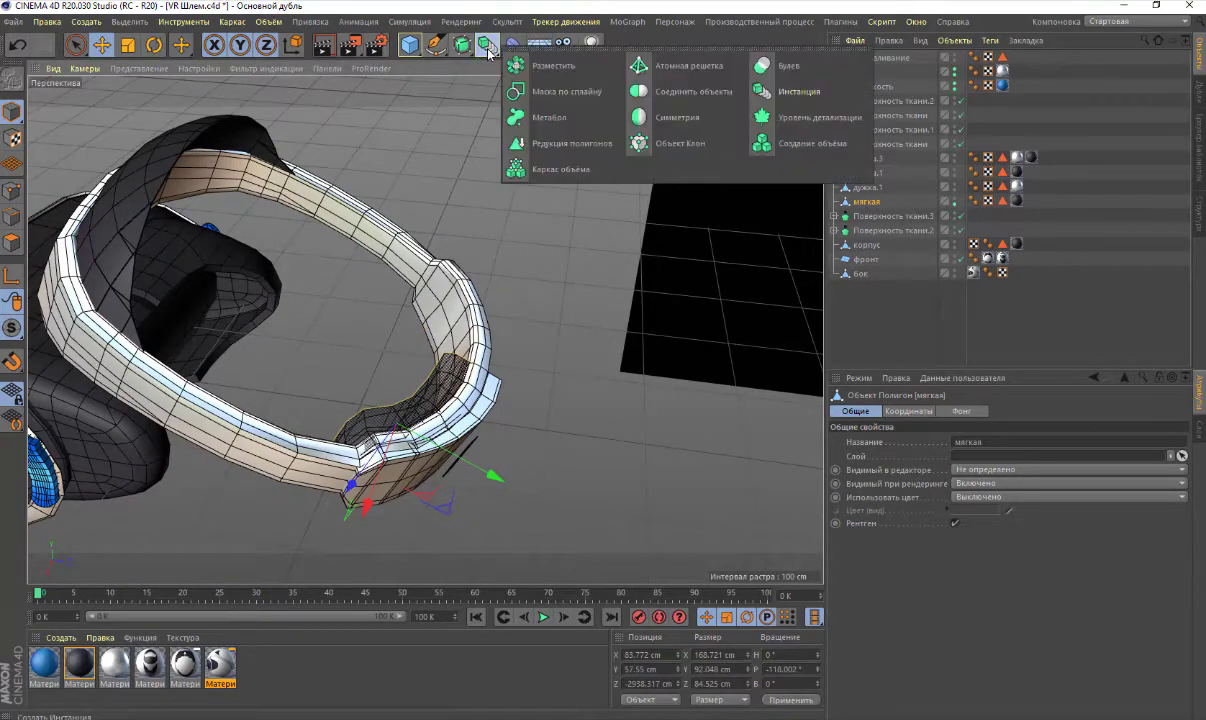
pyautogui.click(665, 117)
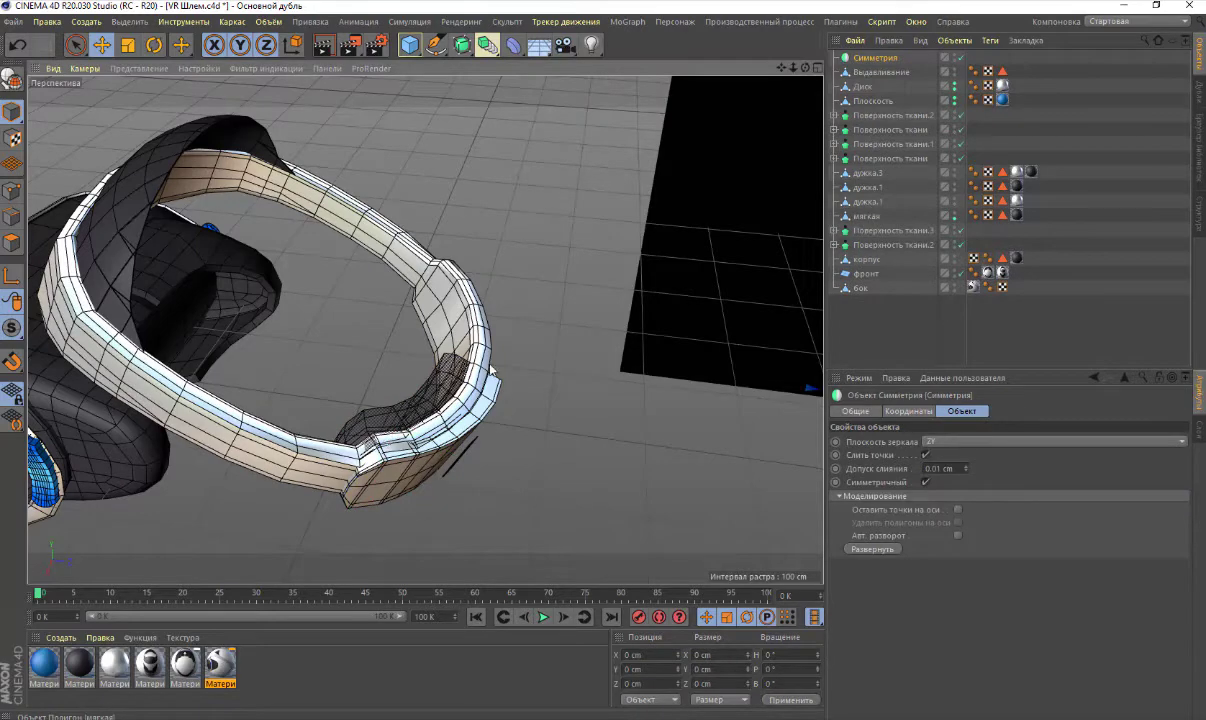
pyautogui.click(485, 402)
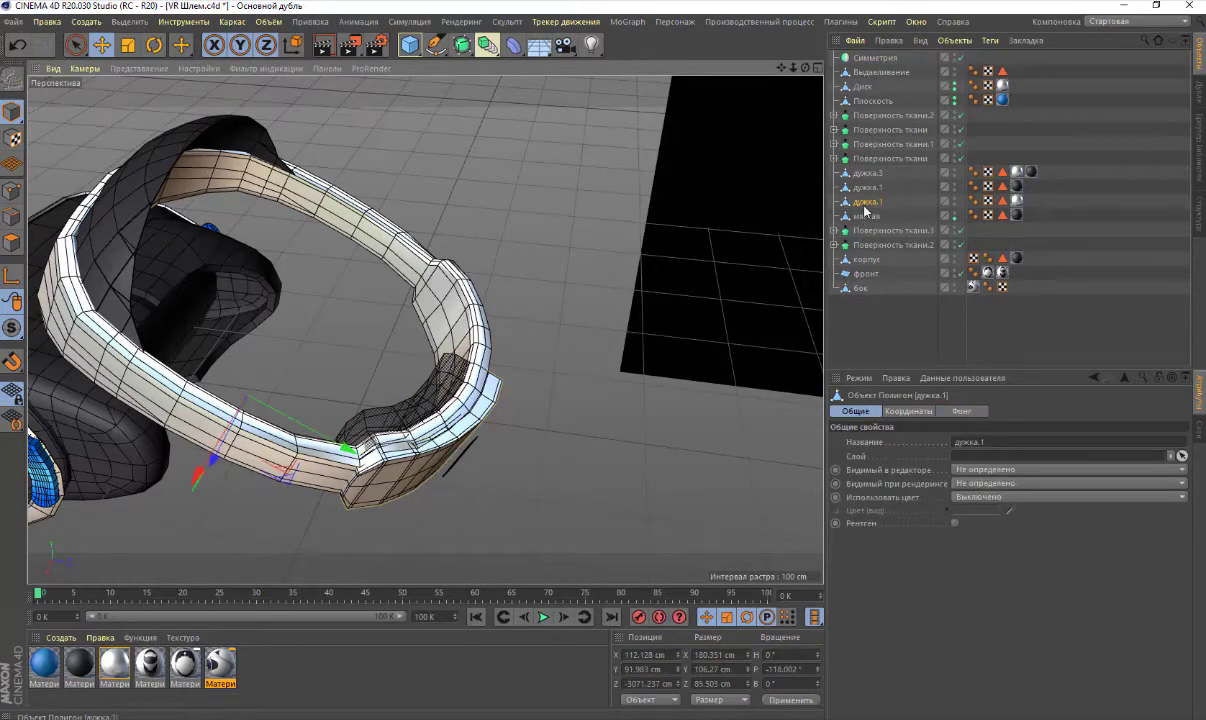
pyautogui.moveTo(866, 210); pyautogui.dragTo(877, 64)
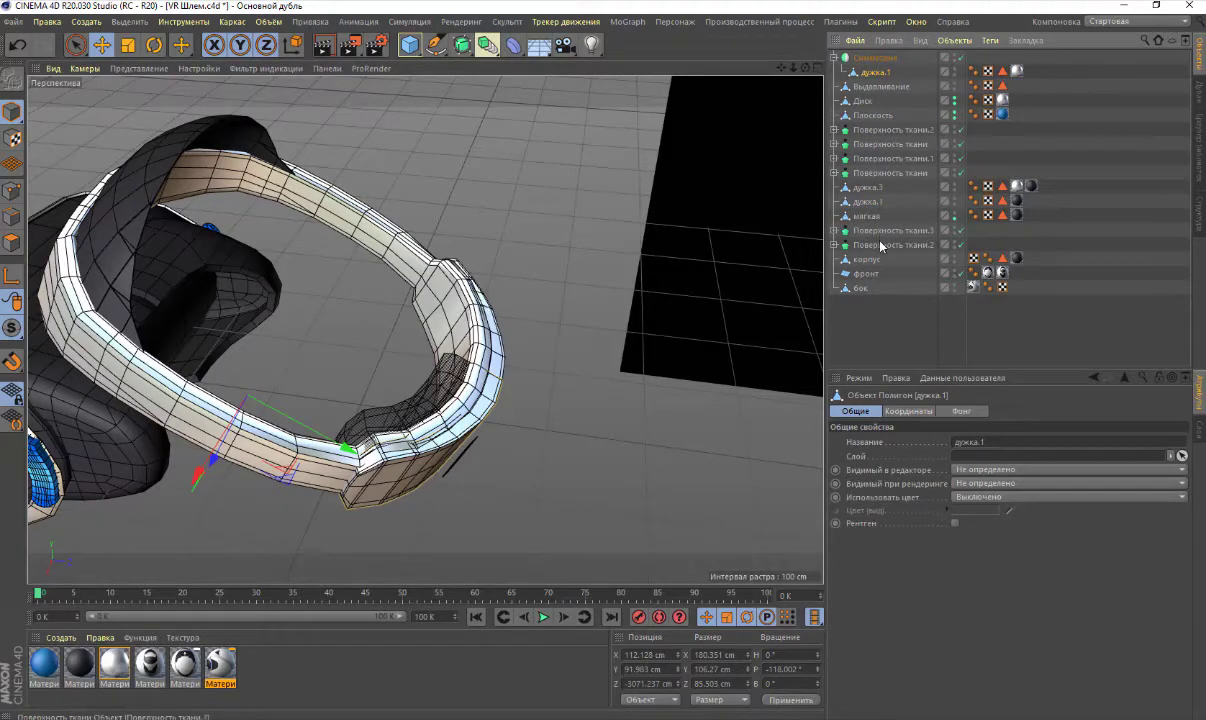
pyautogui.click(428, 401)
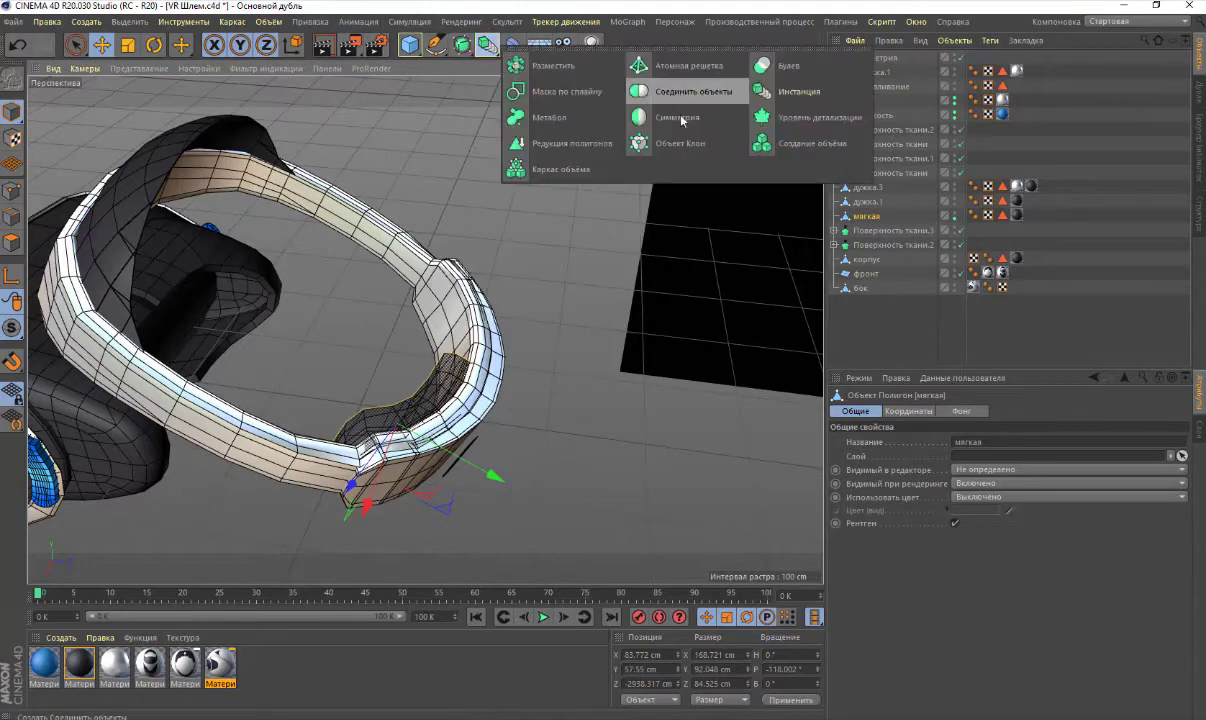
pyautogui.moveTo(489, 47); pyautogui.dragTo(681, 118)
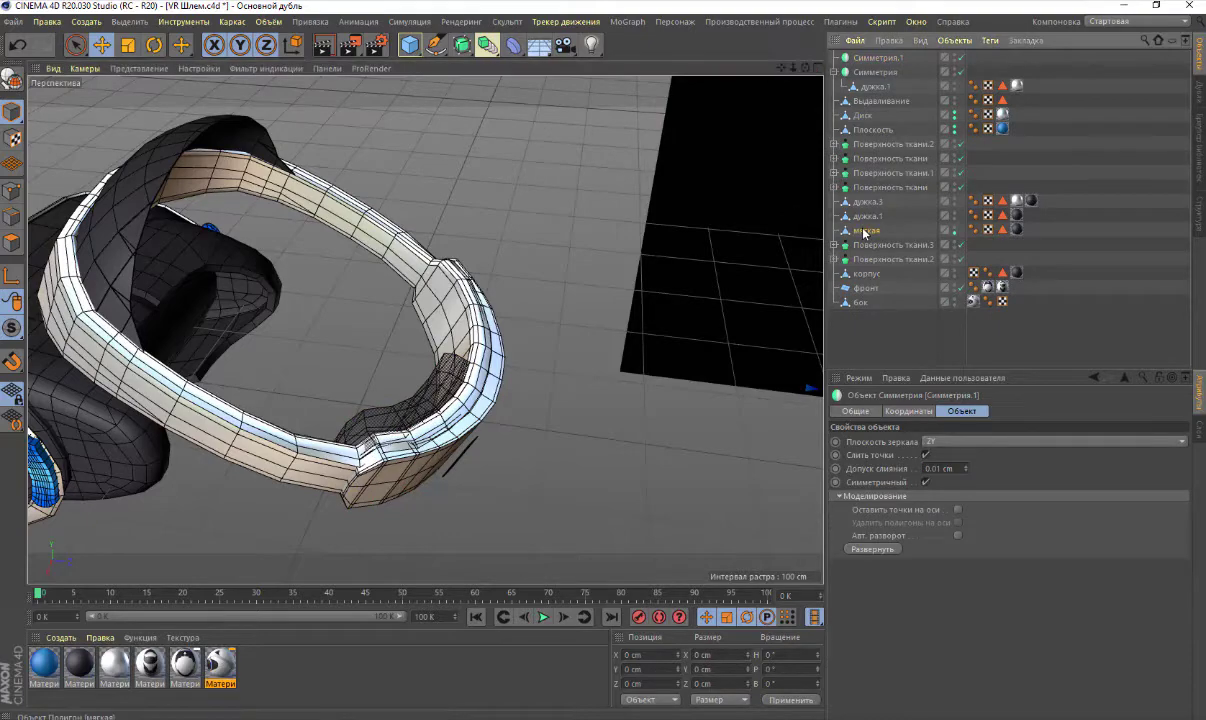
pyautogui.moveTo(848, 230)
pyautogui.mouseDown()
pyautogui.moveTo(872, 63)
pyautogui.moveTo(740, 90)
pyautogui.moveTo(644, 192)
pyautogui.mouseUp()
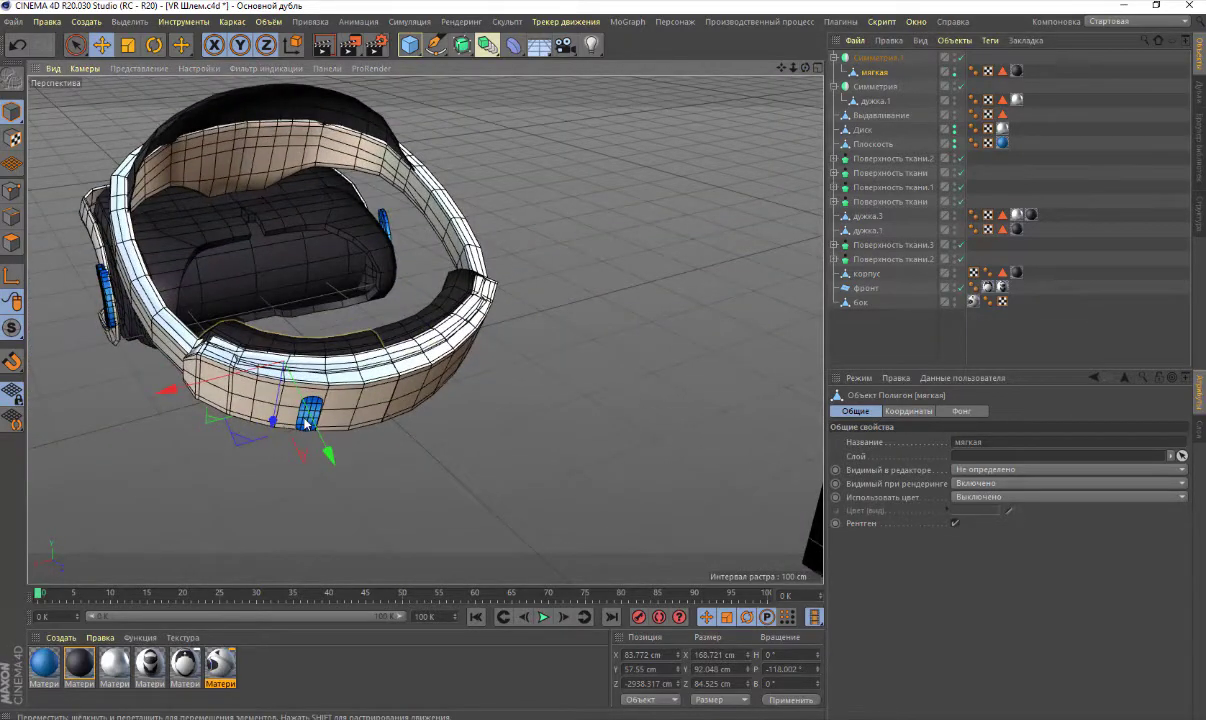
pyautogui.scroll(2, 240, 370)
pyautogui.scroll(2, 270, 420)
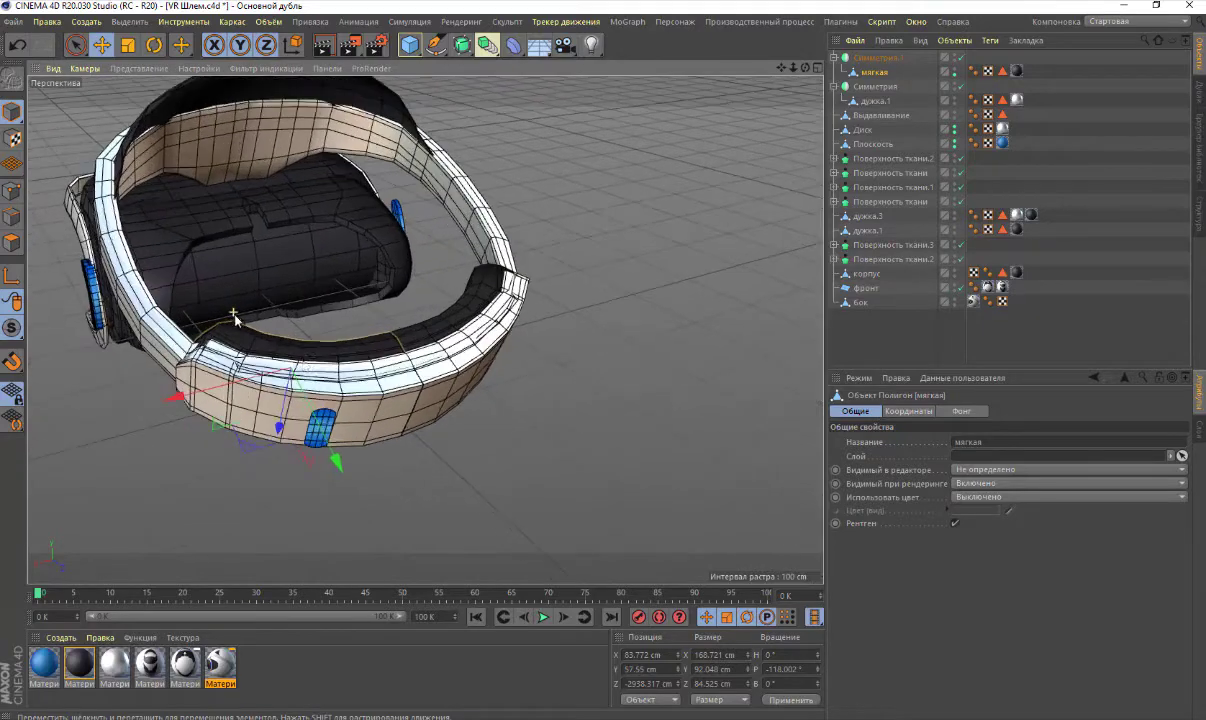
pyautogui.scroll(3, 300, 470)
pyautogui.scroll(3, 338, 522)
pyautogui.scroll(2, 338, 520)
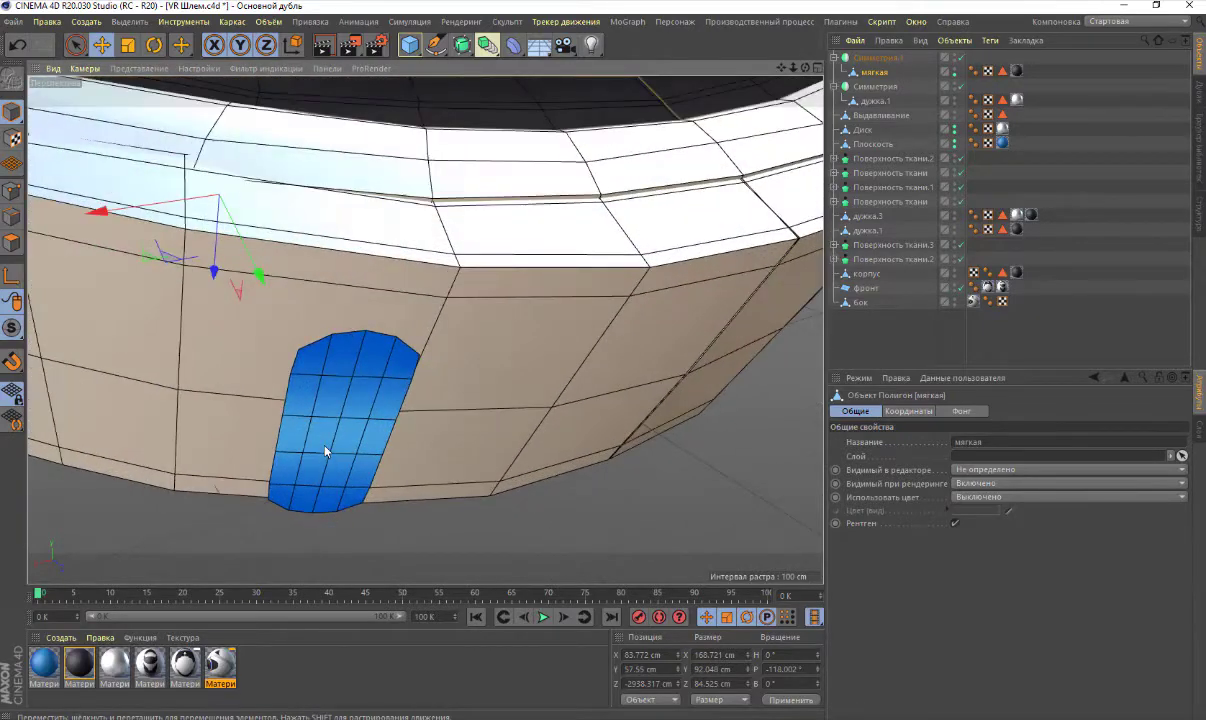
pyautogui.click(325, 452)
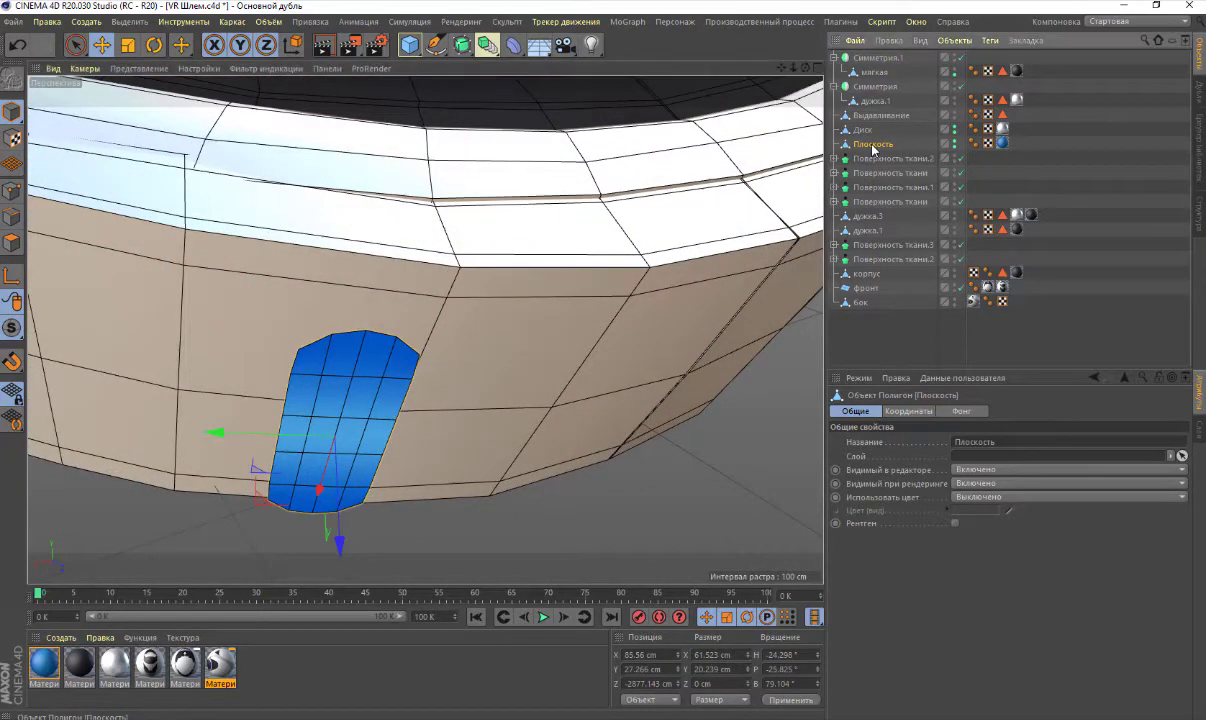
pyautogui.moveTo(808, 72)
pyautogui.mouseDown()
pyautogui.moveTo(740, 75)
pyautogui.moveTo(758, 63)
pyautogui.mouseUp()
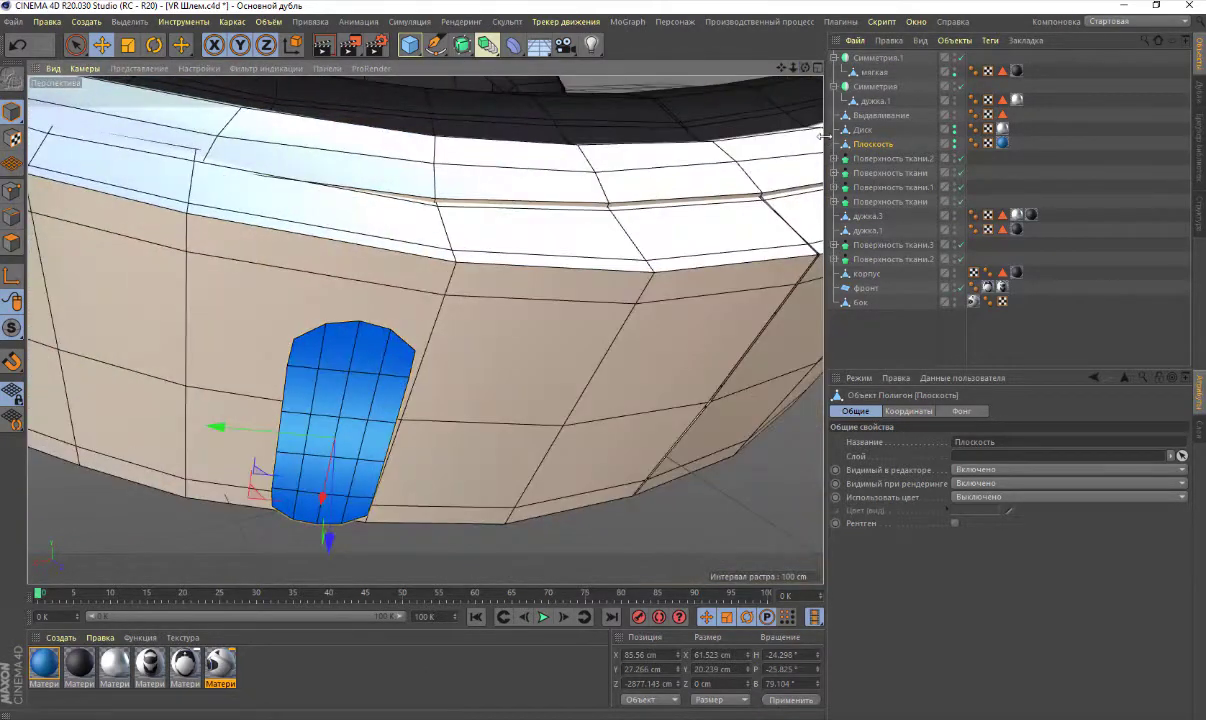
pyautogui.scroll(-5, 457, 269)
pyautogui.scroll(-4, 420, 297)
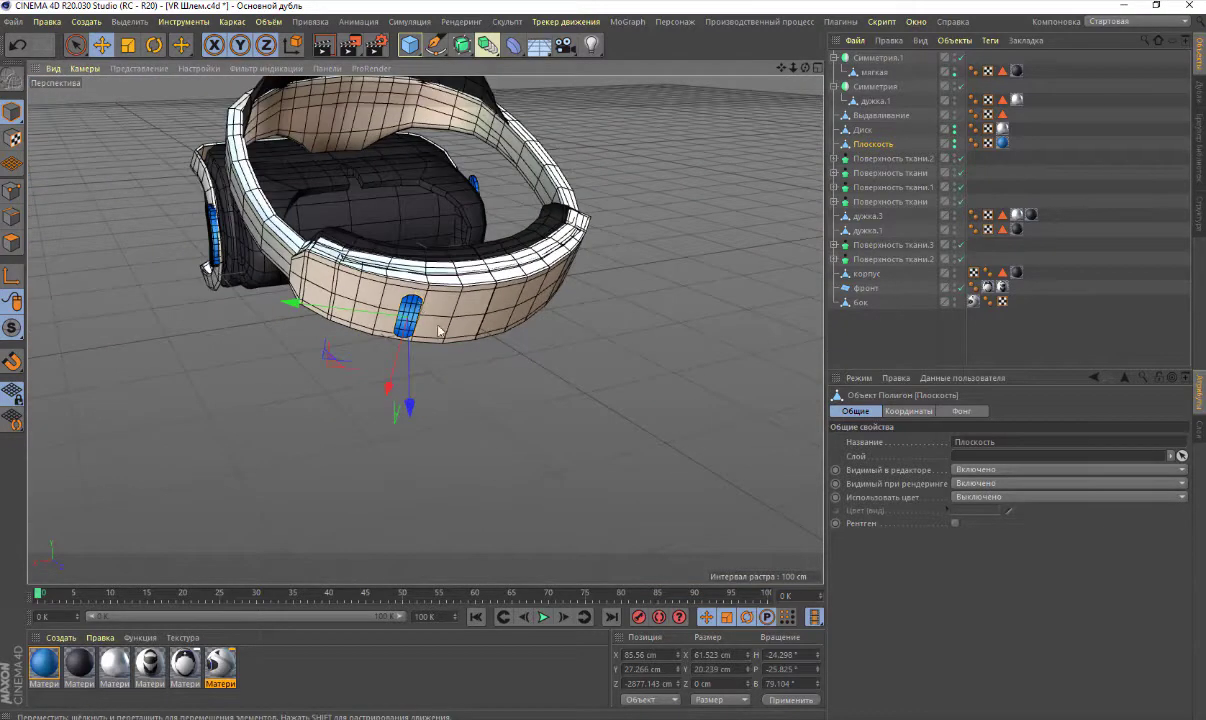
# Turn off visibility of the Плоскость plate, then select Диск and hide it too
pyautogui.click(954, 143)
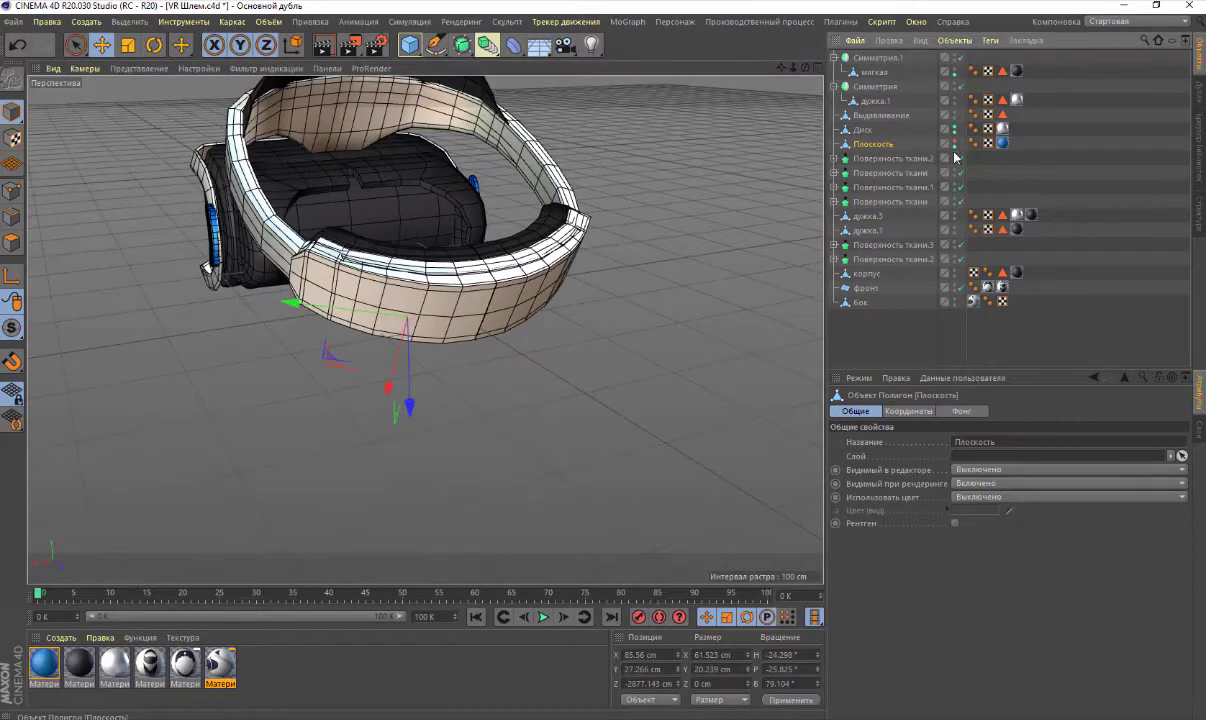
pyautogui.click(863, 131)
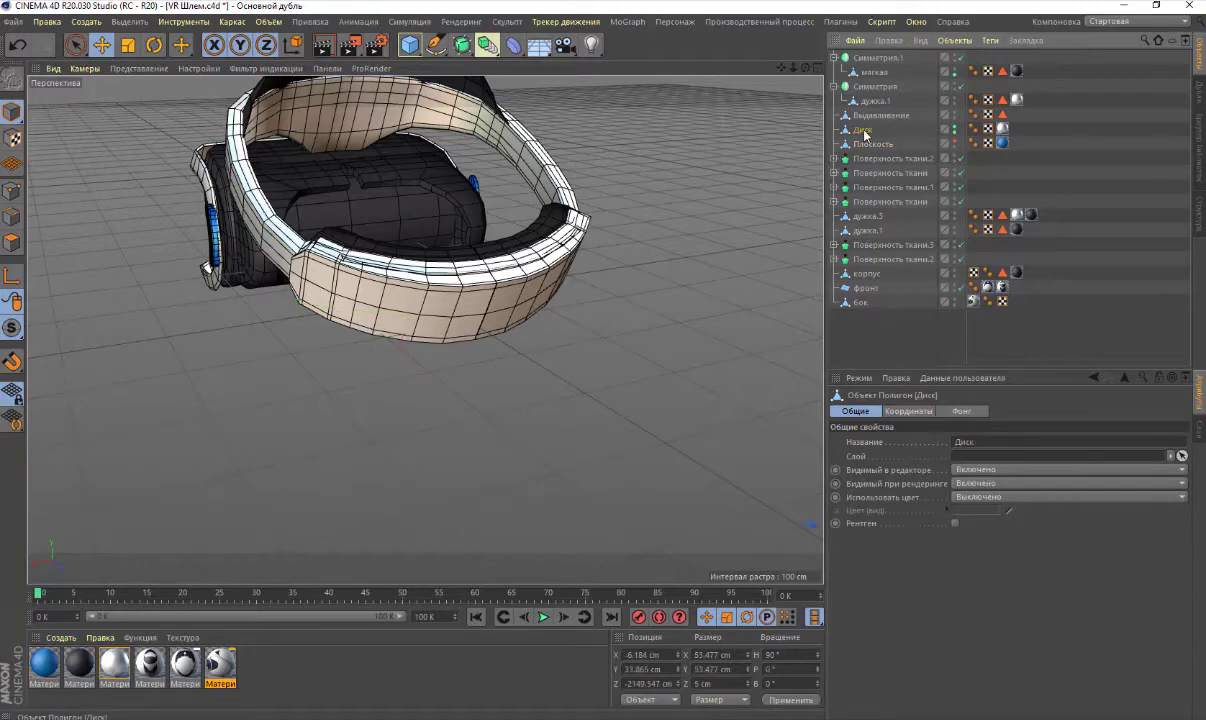
pyautogui.keyDown('alt'); pyautogui.moveTo(745, 202); pyautogui.dragTo(547, 256); pyautogui.keyUp('alt')
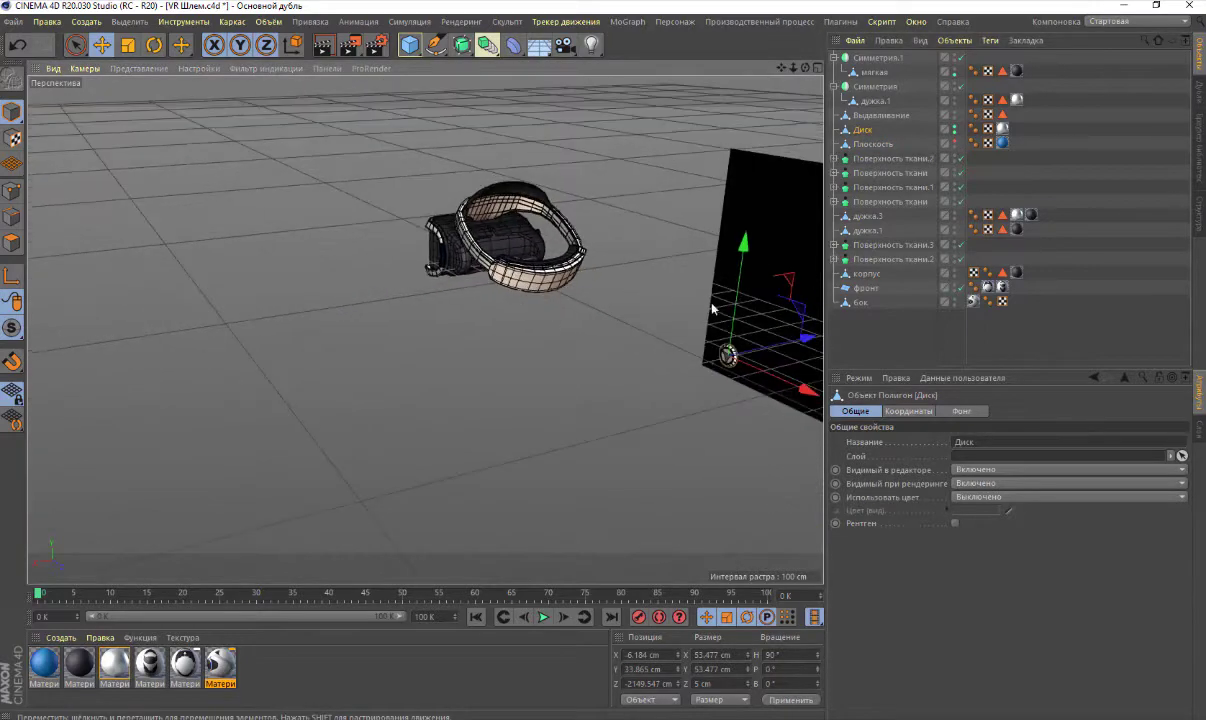
pyautogui.click(955, 129)
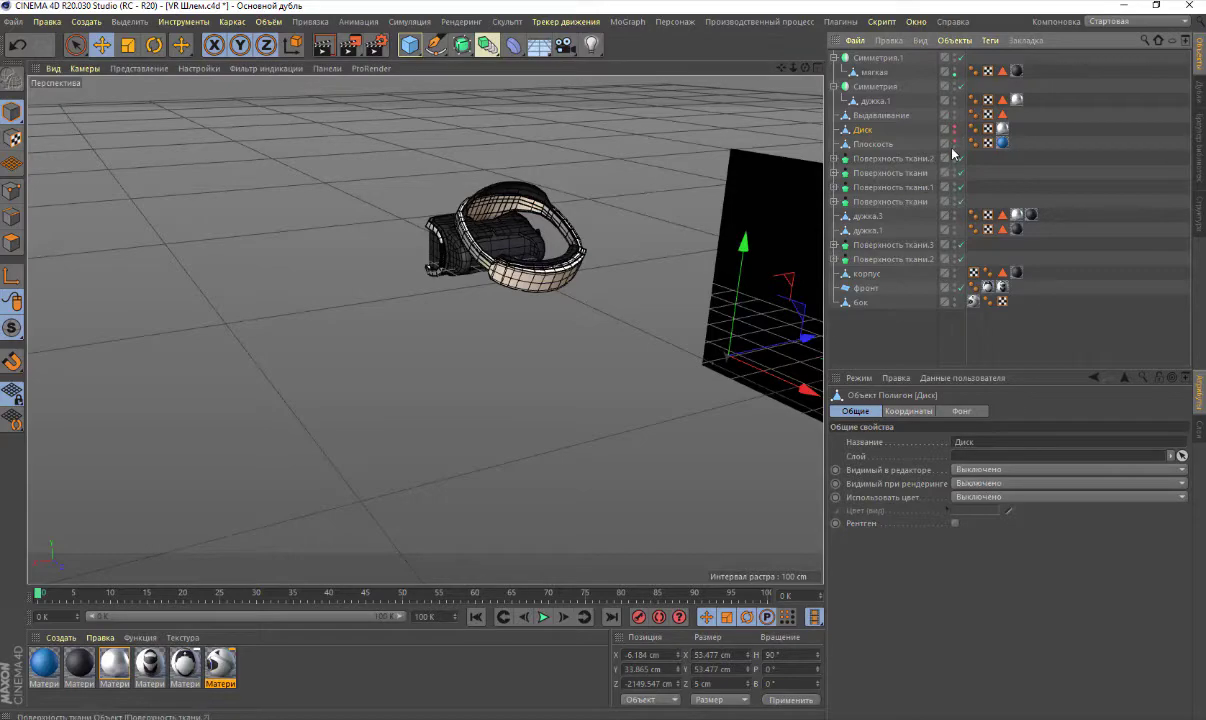
# Orbit down onto the headset's inner band and select the strap's Поверхность ткани object
pyautogui.scroll(5, 528, 262)
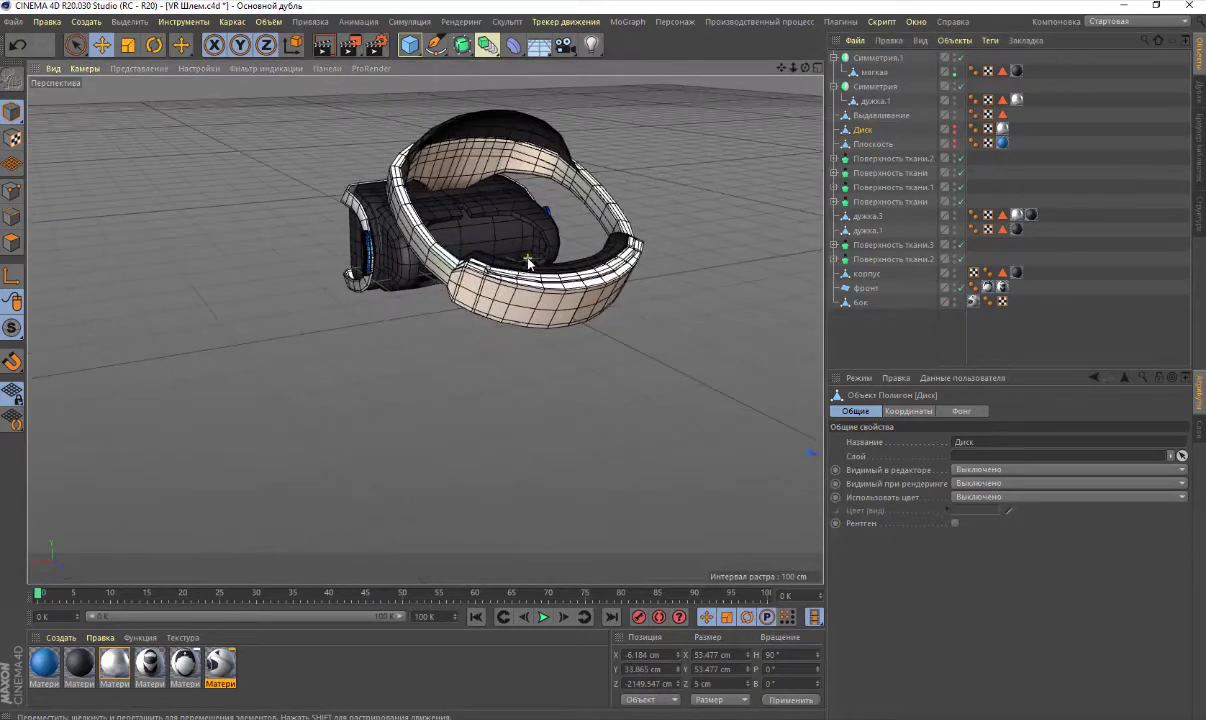
pyautogui.scroll(3, 492, 135)
pyautogui.scroll(3, 466, 136)
pyautogui.scroll(2, 466, 160)
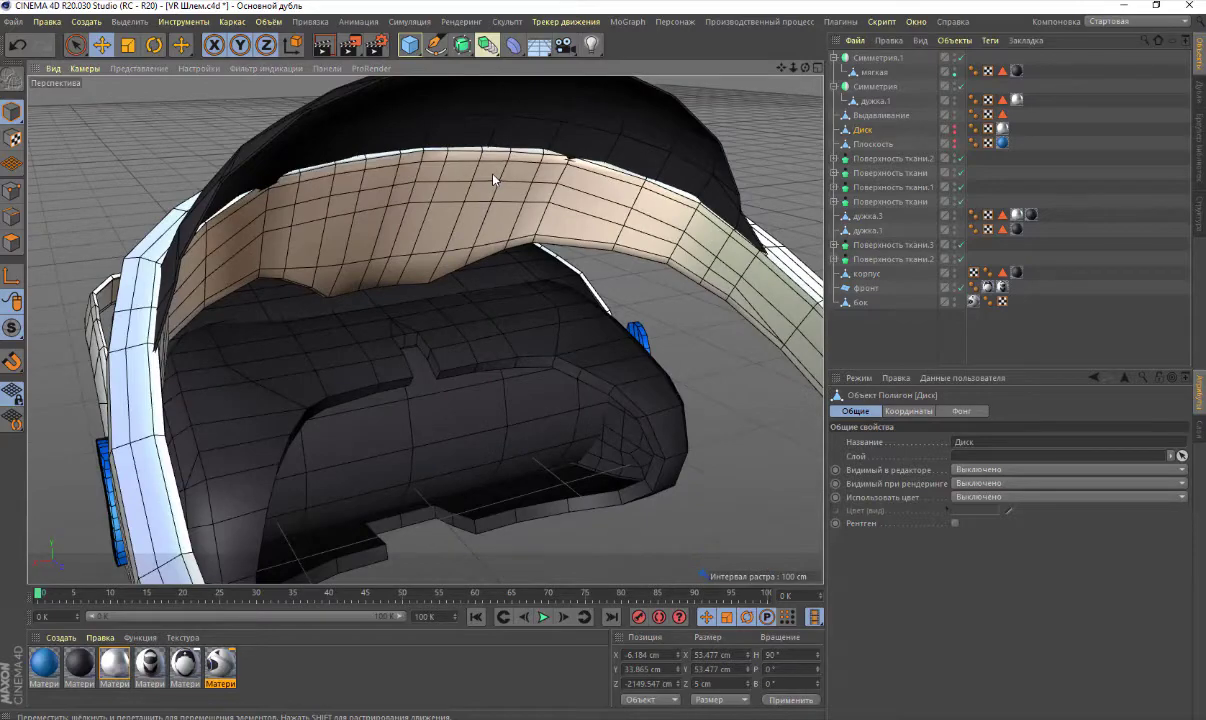
pyautogui.scroll(-8, 493, 178)
pyautogui.moveTo(810, 72); pyautogui.dragTo(500, 210)
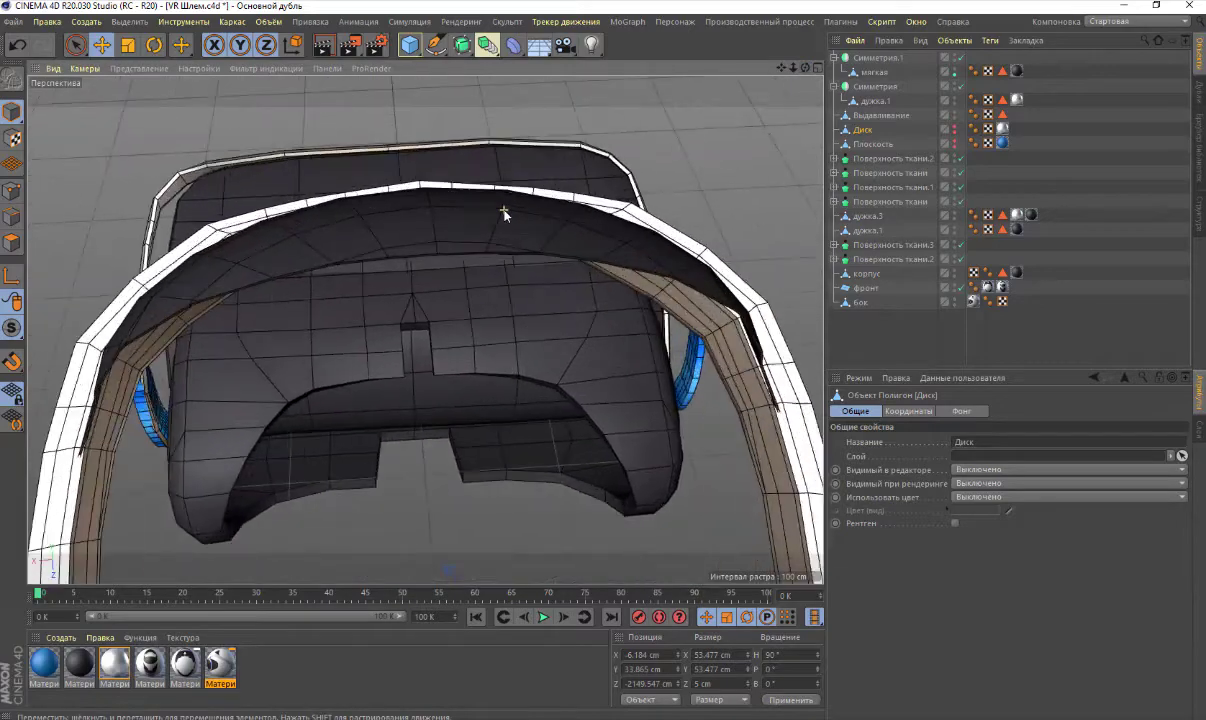
pyautogui.moveTo(758, 59); pyautogui.dragTo(425, 329)
pyautogui.click(630, 277)
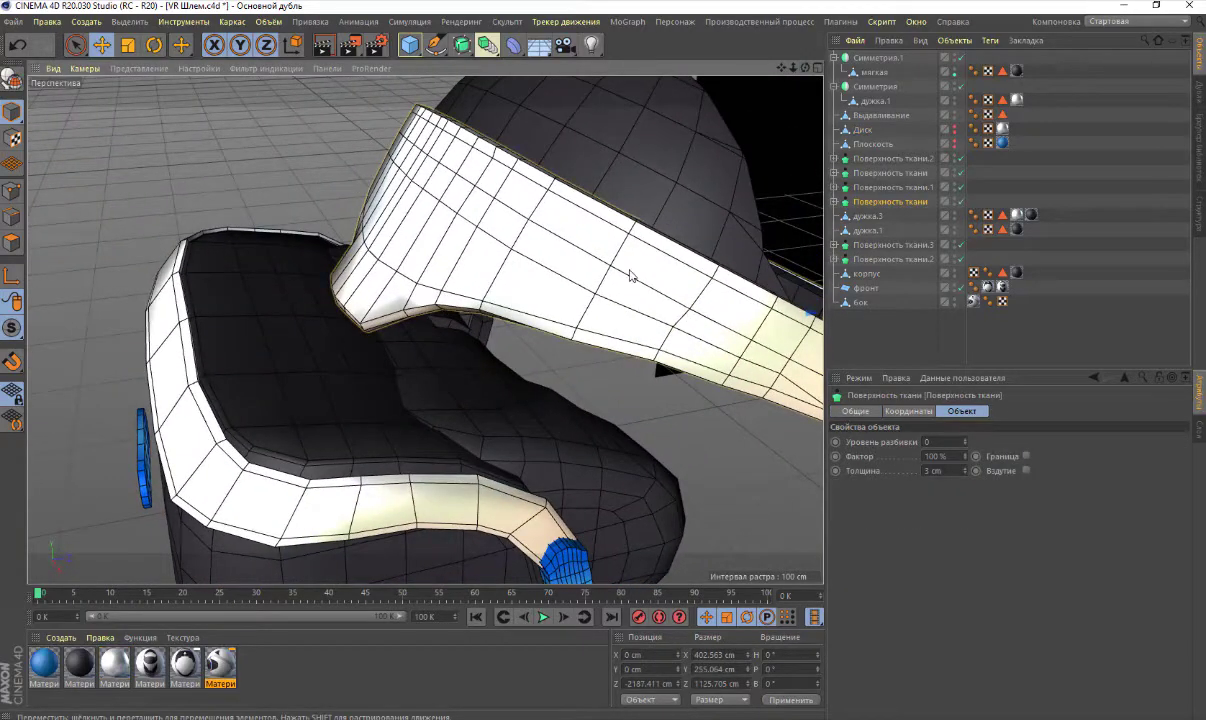
# Isolate the strap with Solo View, then switch solo back off
pyautogui.click(10, 331)
pyautogui.click(52, 376)
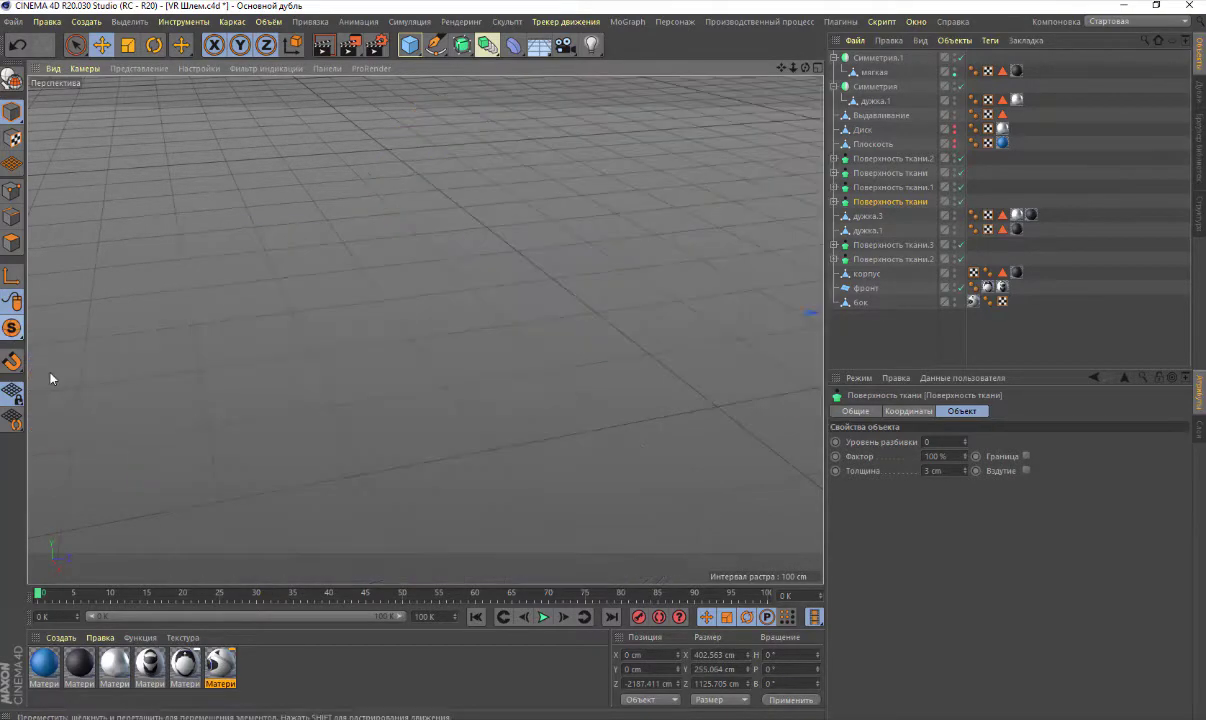
pyautogui.scroll(2, 430, 258)
pyautogui.scroll(2, 430, 258)
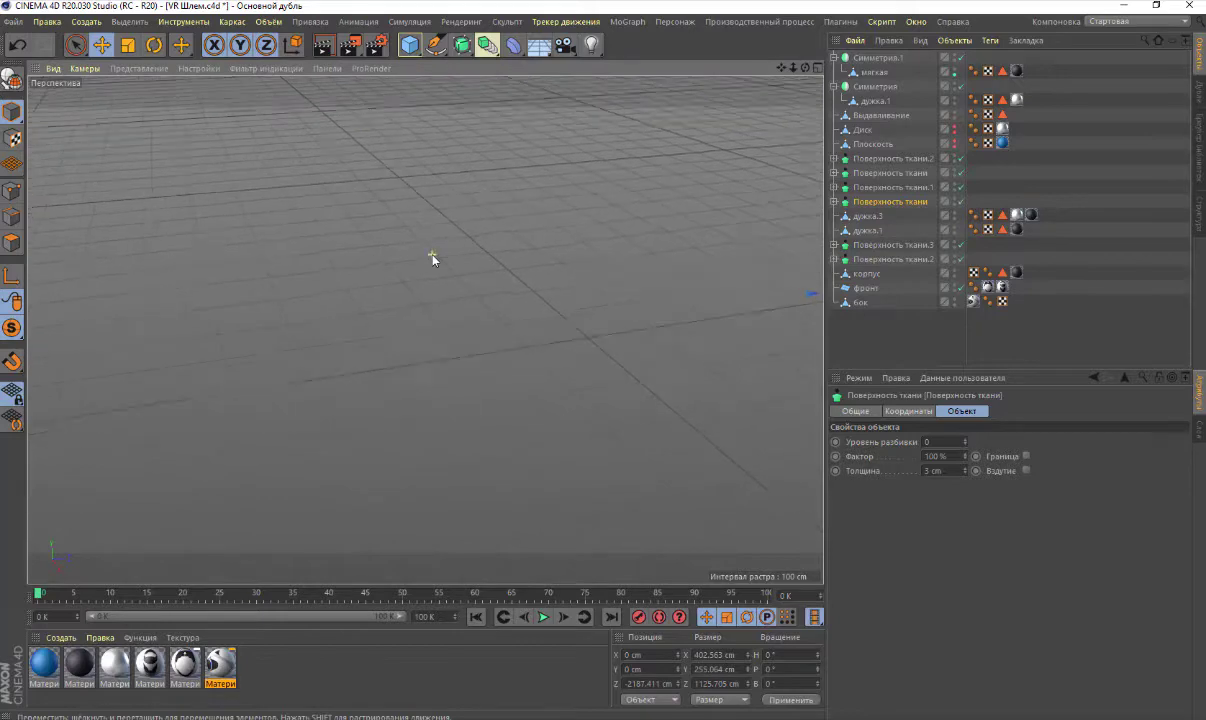
pyautogui.scroll(2, 430, 258)
pyautogui.click(11, 328)
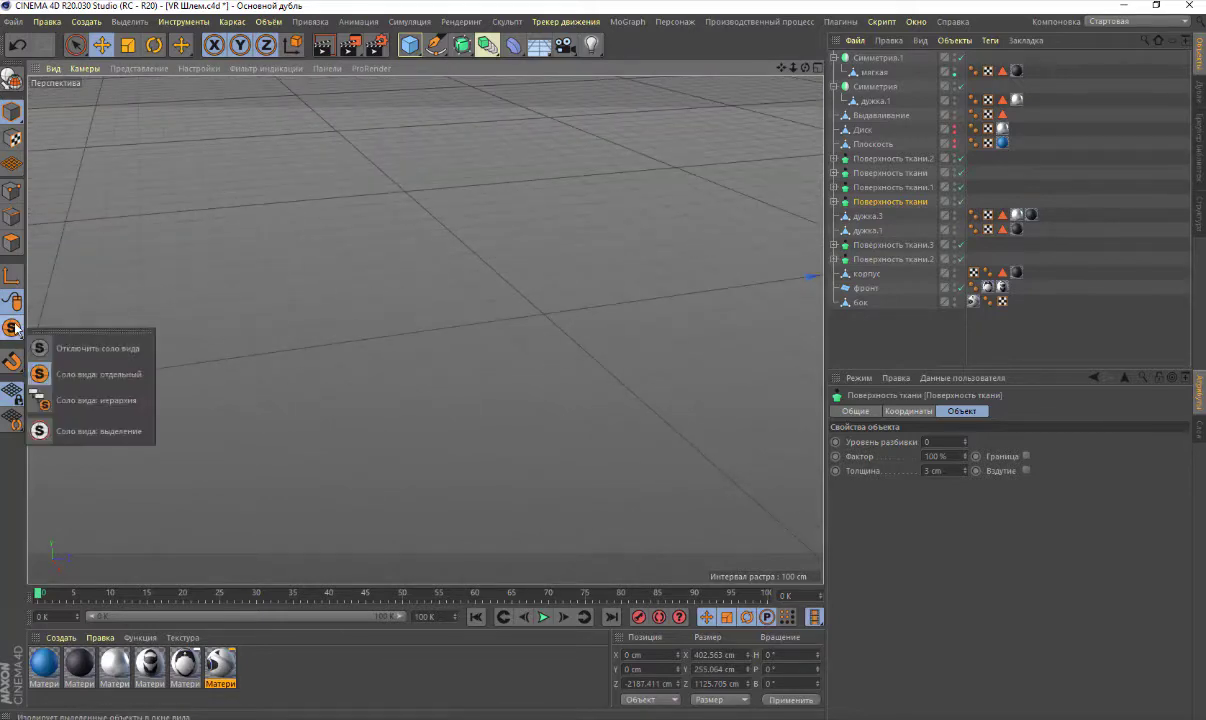
pyautogui.click(67, 349)
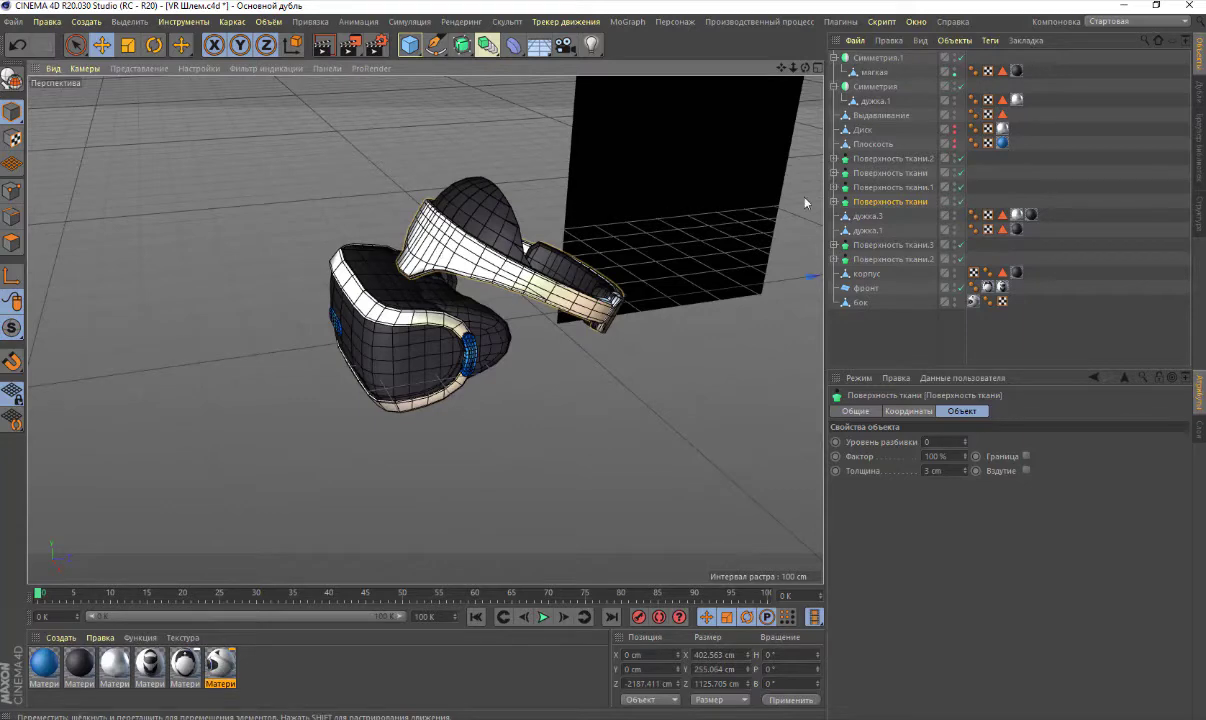
# Select дужка under Поверхность ткани and disable its Симметрия and cloth-surface generator
pyautogui.click(835, 202)
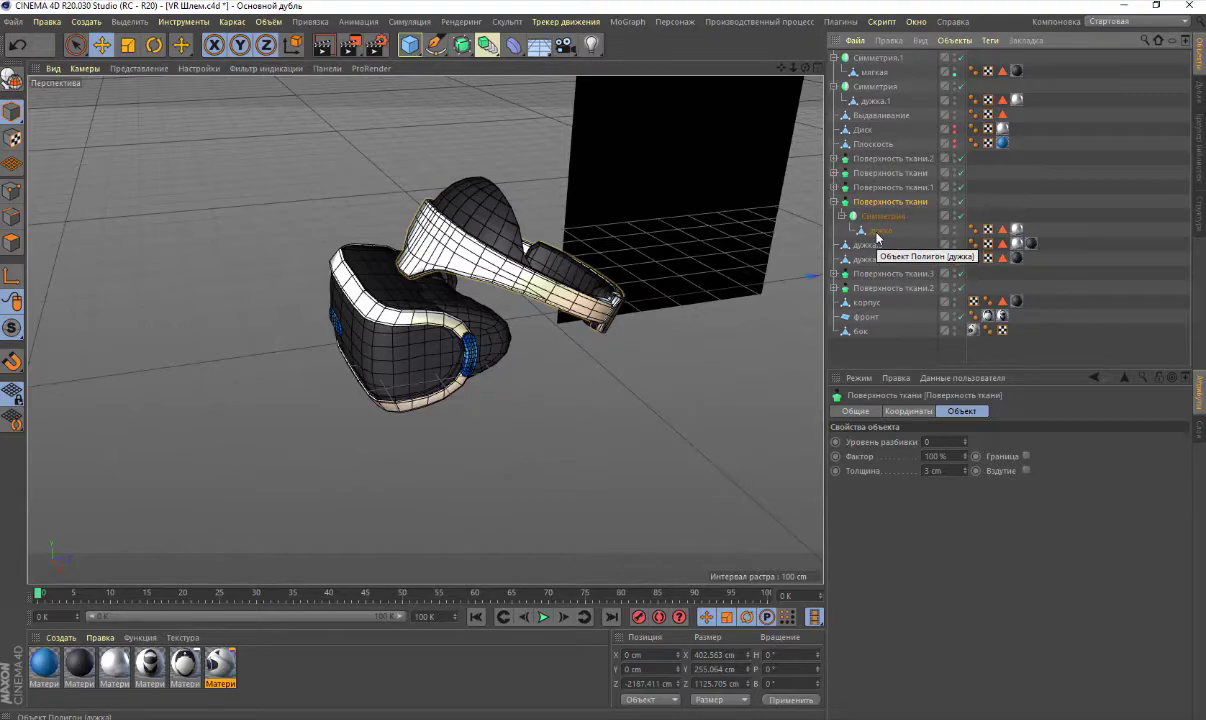
pyautogui.click(877, 234)
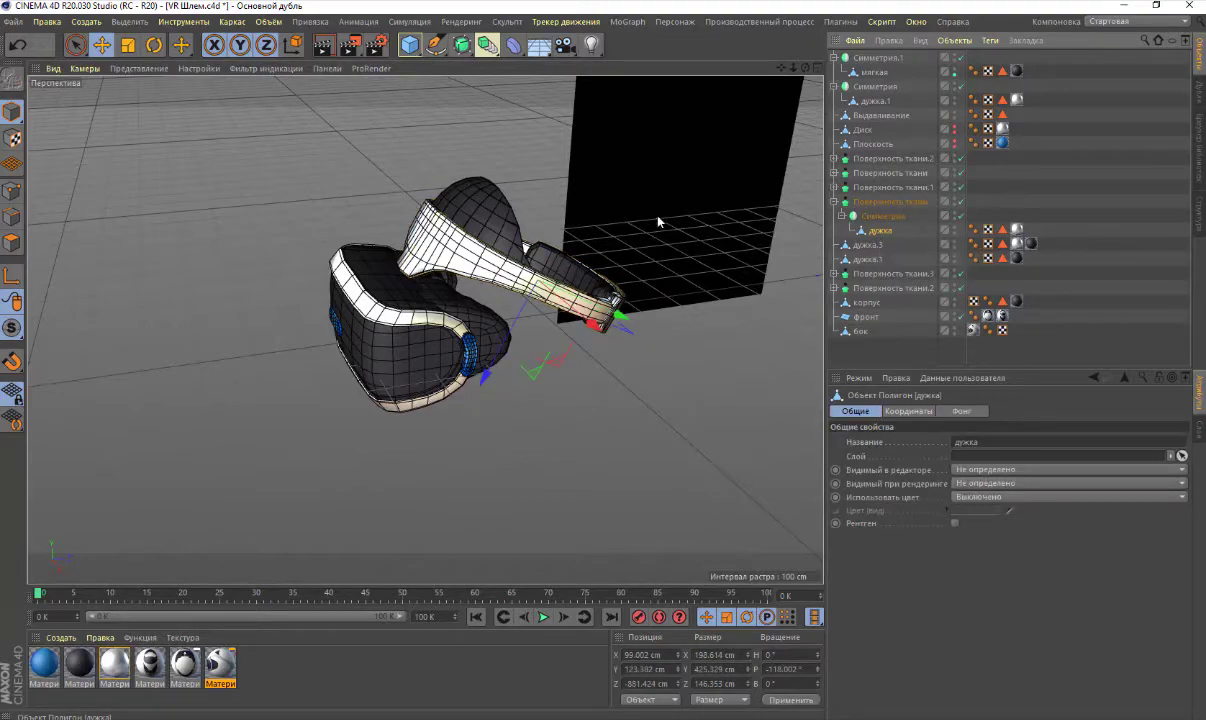
pyautogui.scroll(2, 449, 233)
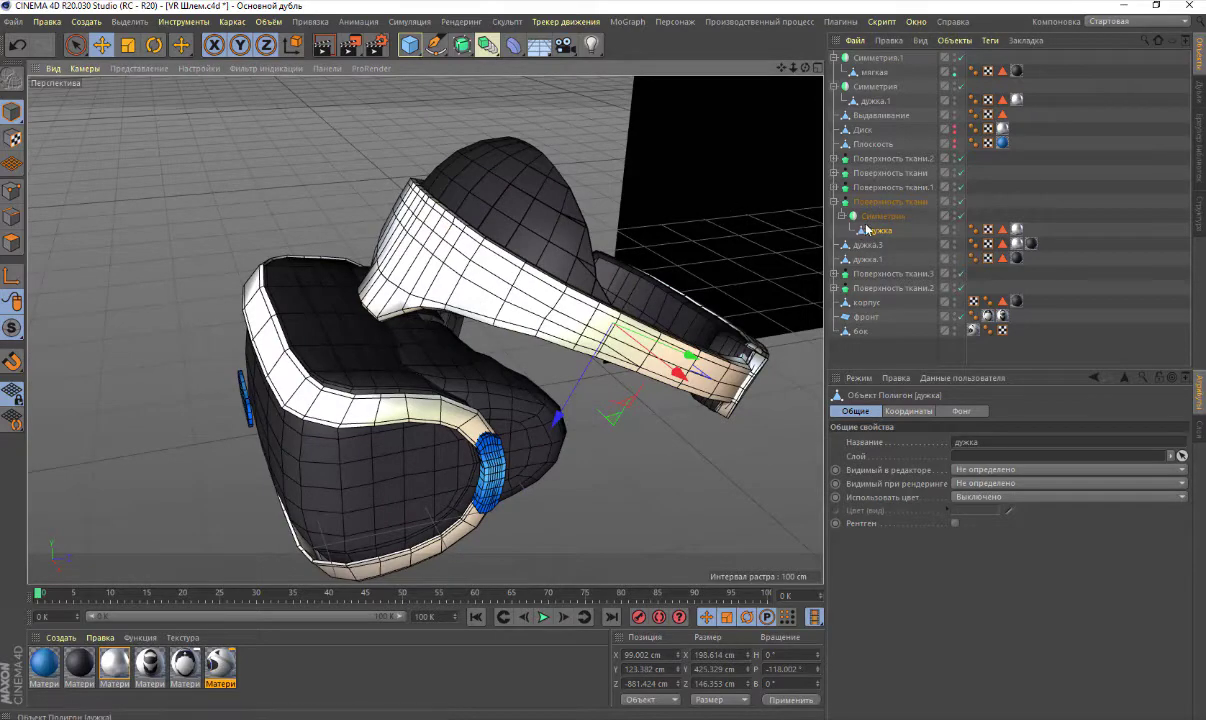
pyautogui.click(960, 217)
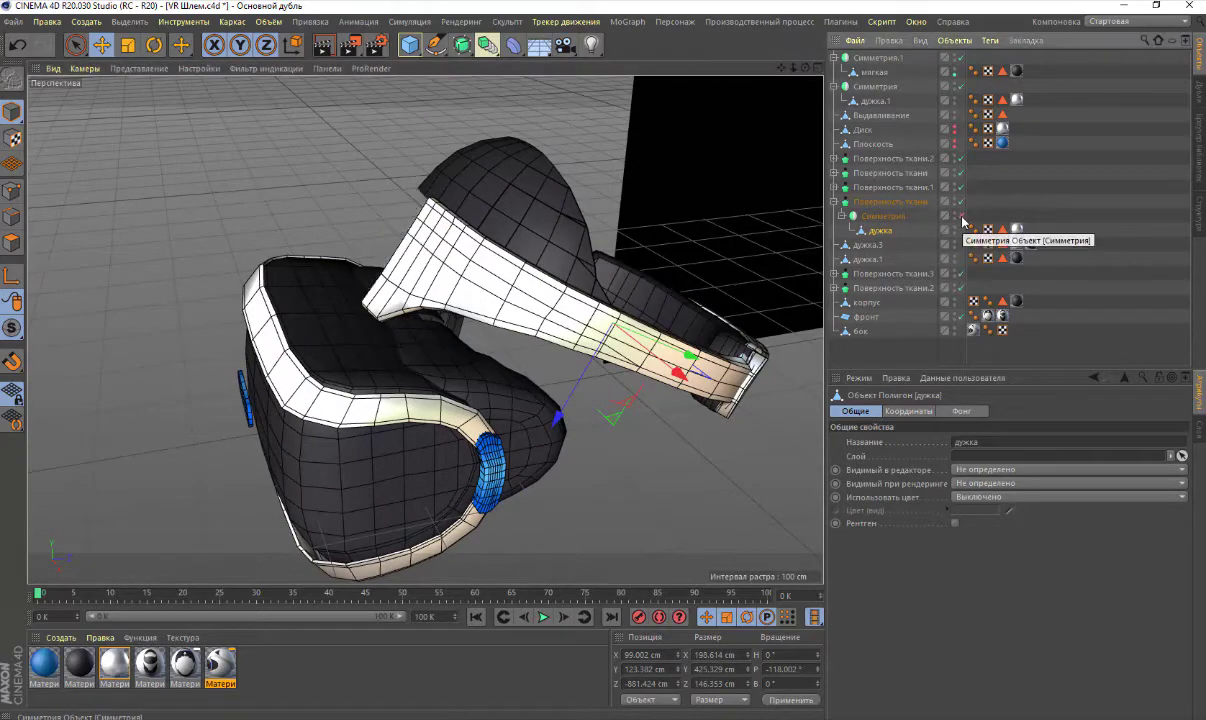
pyautogui.click(960, 203)
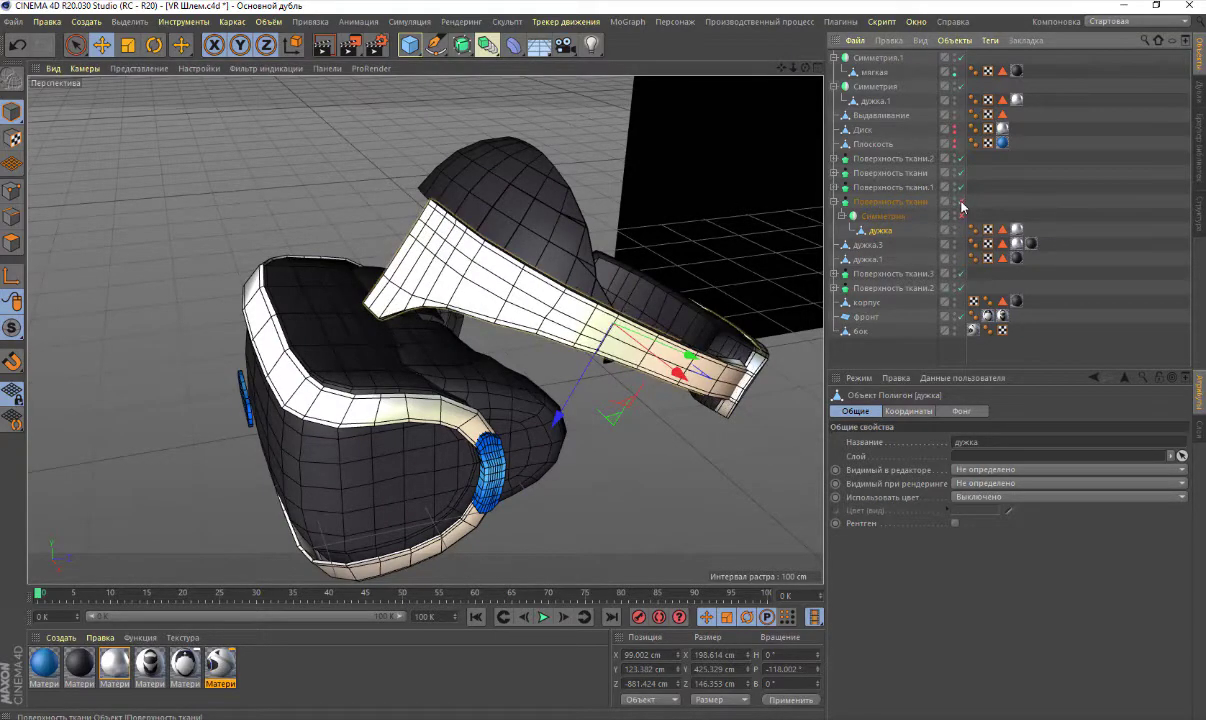
pyautogui.scroll(3, 475, 247)
pyautogui.scroll(2, 475, 247)
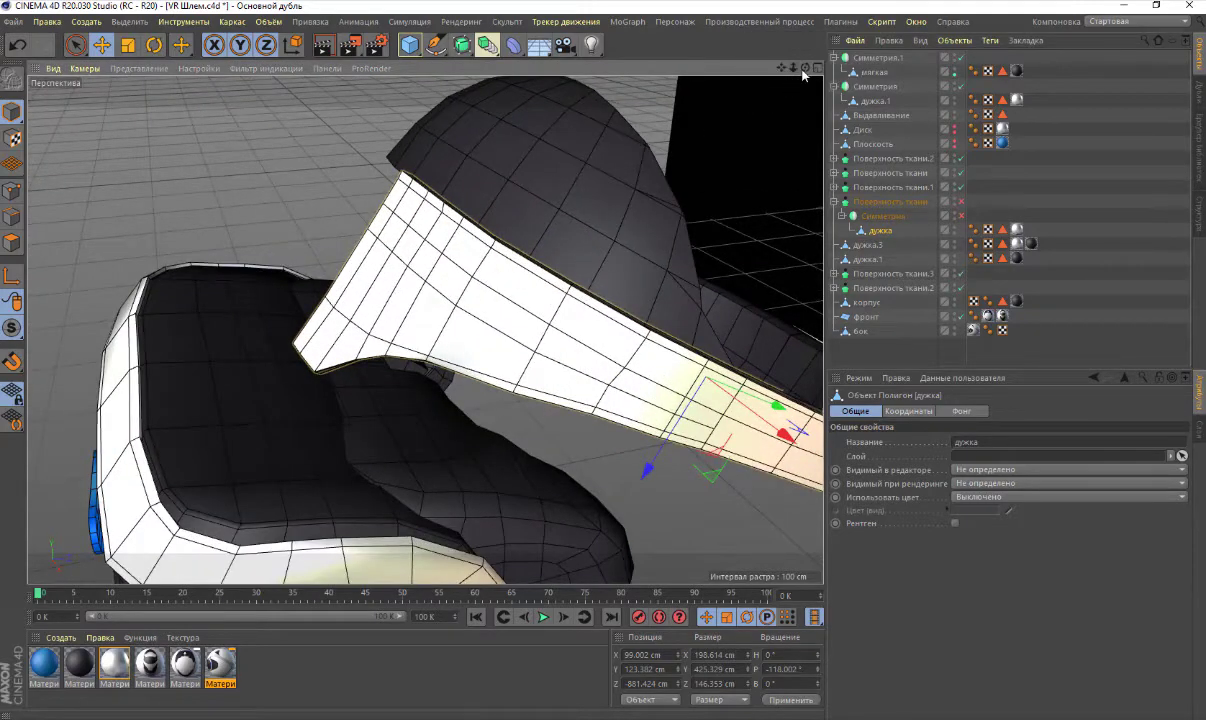
# Orbit around the bare strap, then move дужка within the Симметрия hierarchy
pyautogui.moveTo(805, 68); pyautogui.dragTo(700, 120)
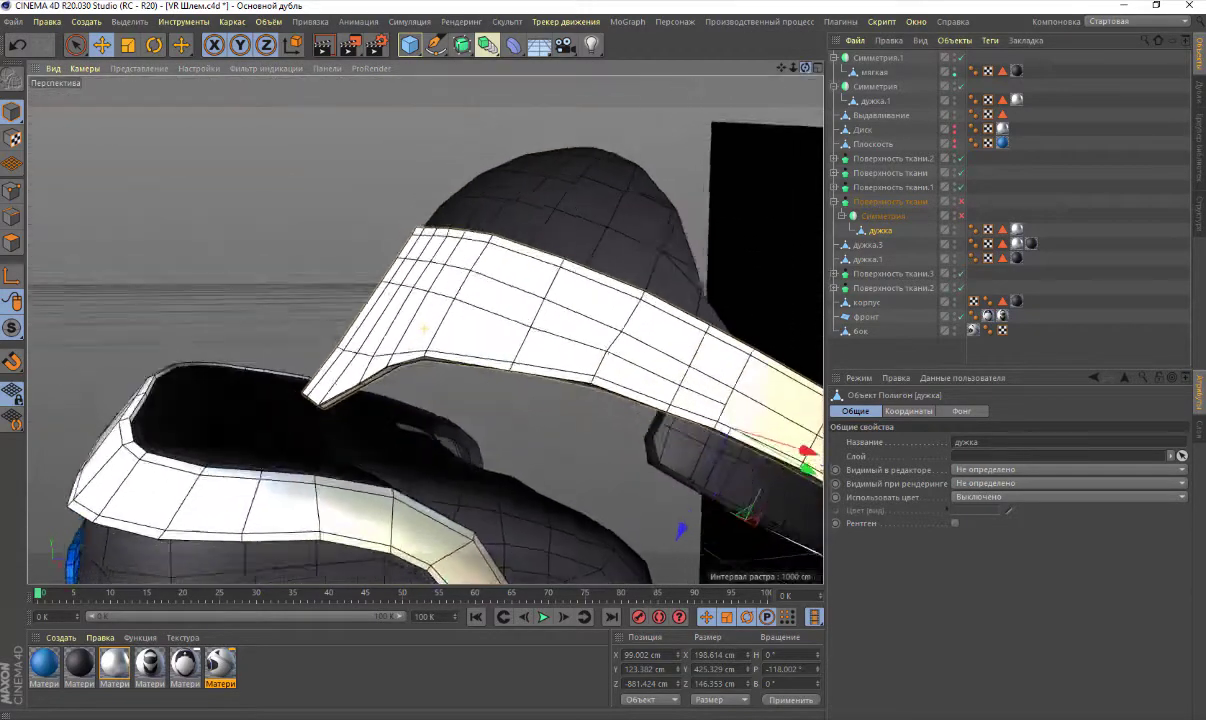
pyautogui.moveTo(805, 68); pyautogui.dragTo(700, 120)
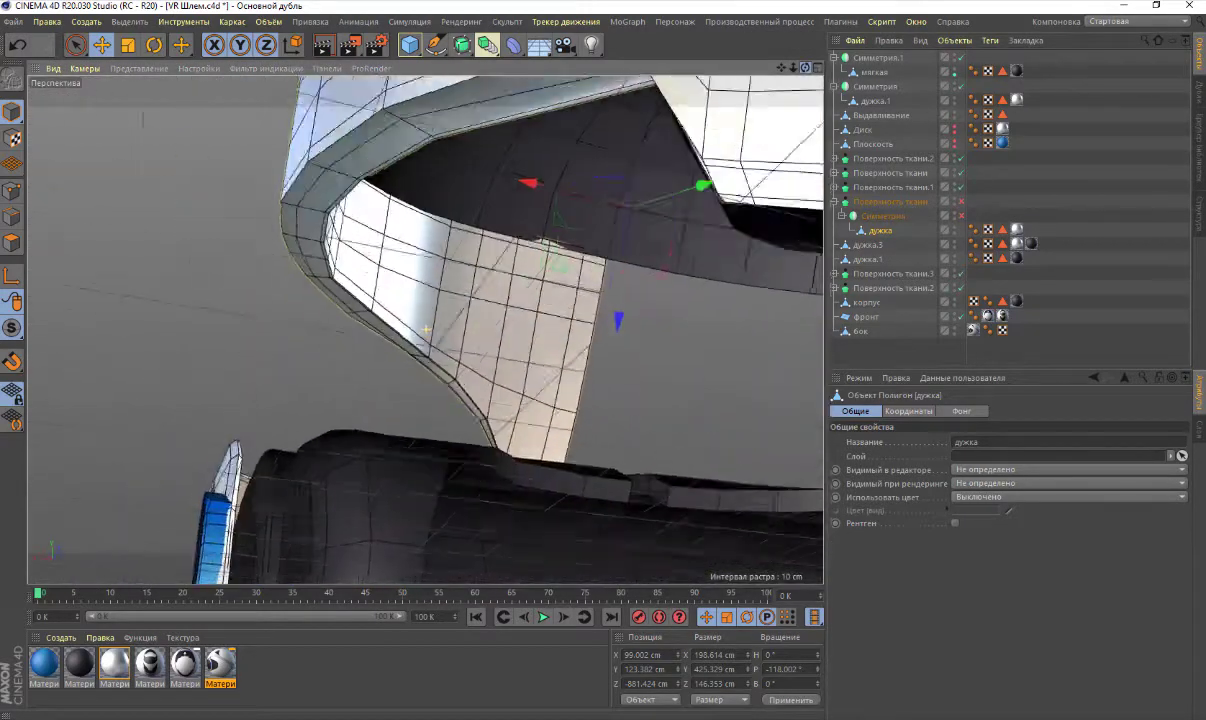
pyautogui.moveTo(805, 68); pyautogui.dragTo(700, 120)
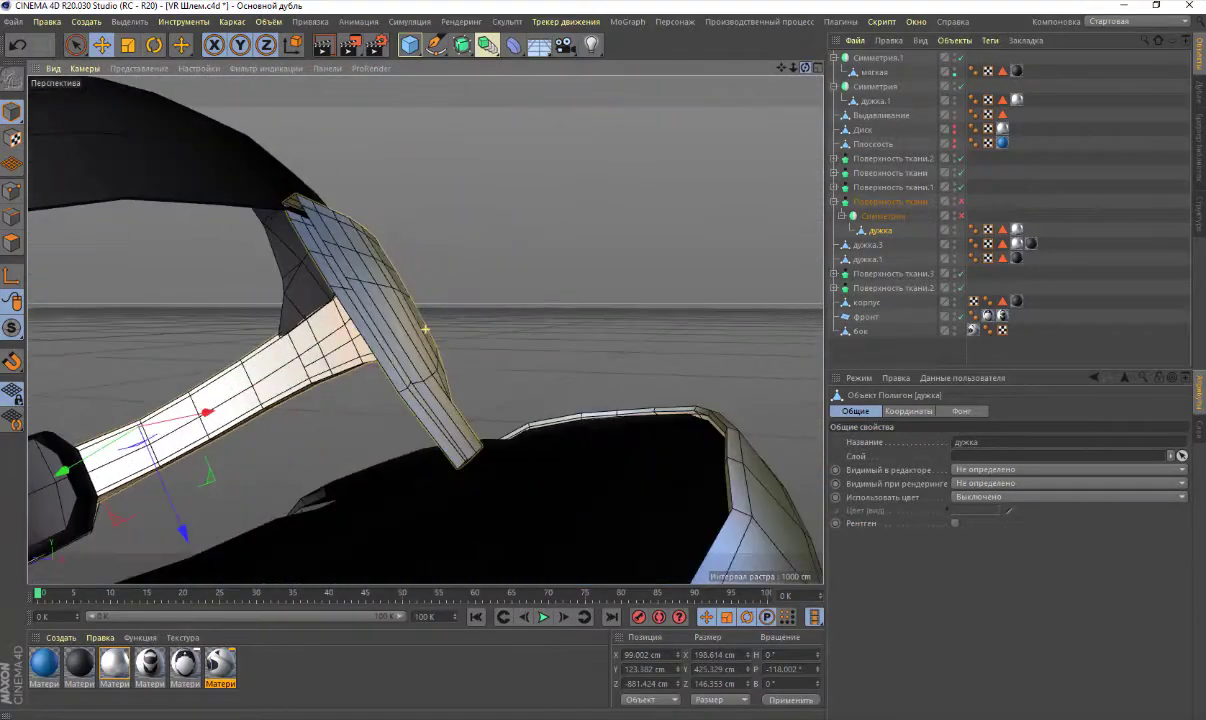
pyautogui.moveTo(805, 68); pyautogui.dragTo(307, 248)
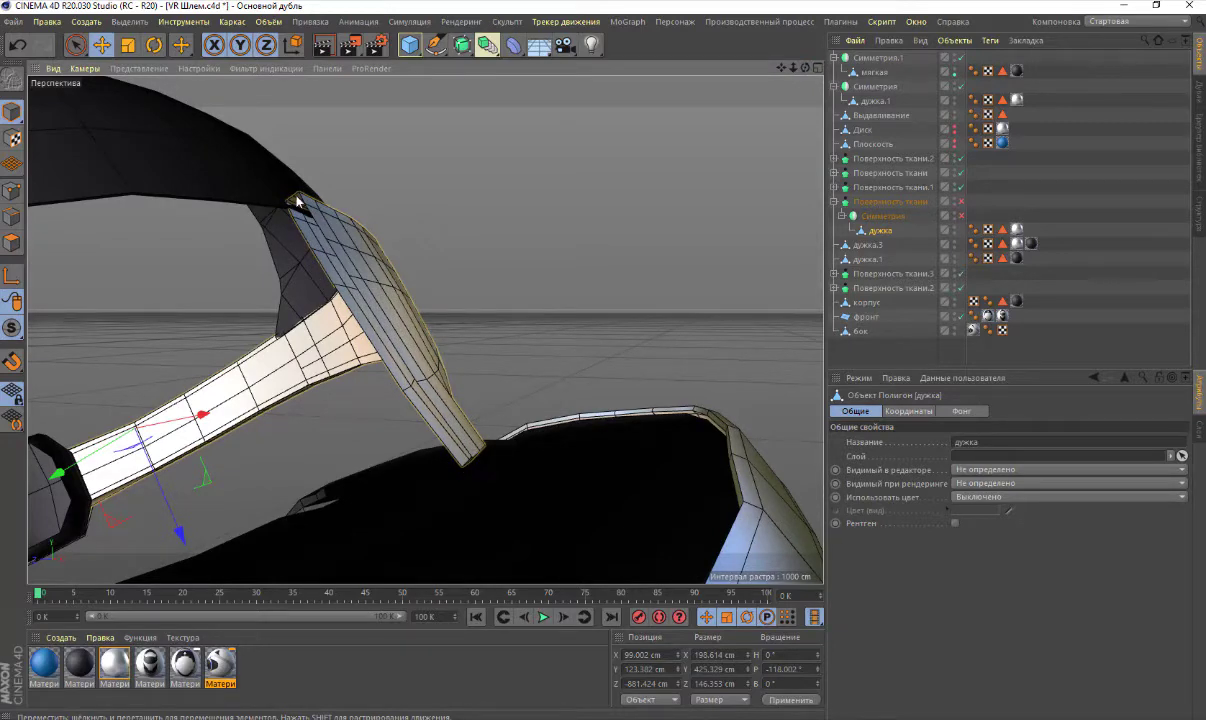
pyautogui.click(882, 220)
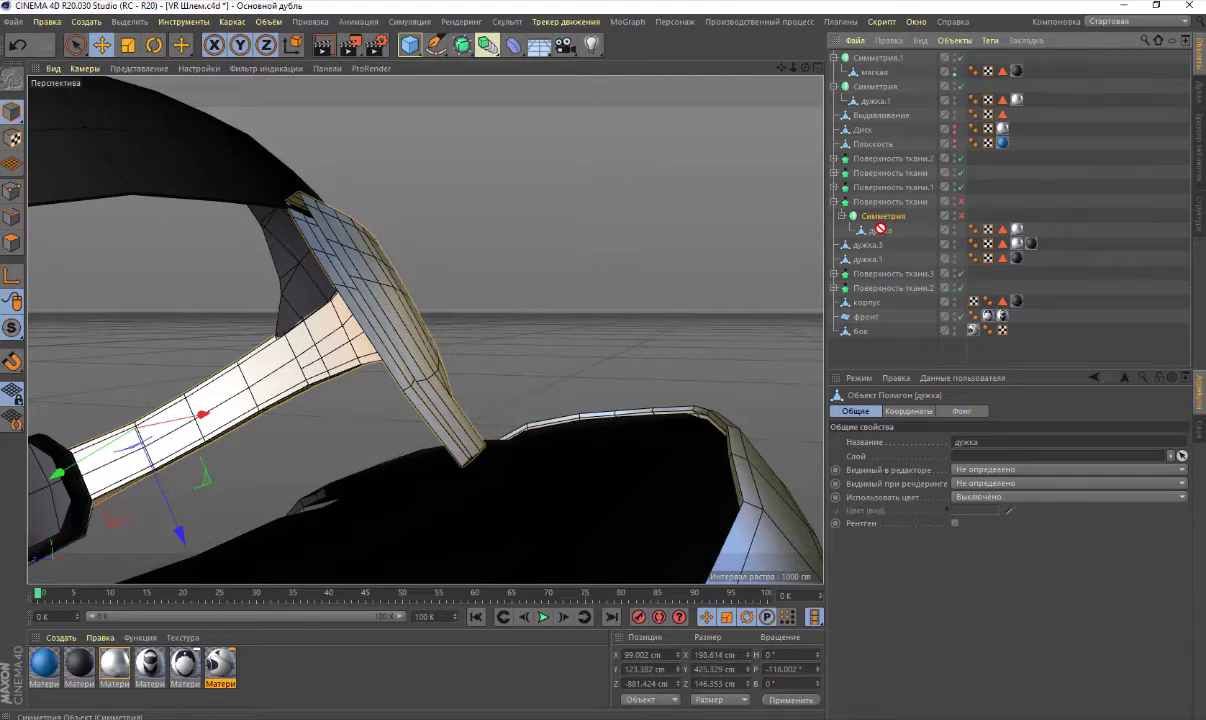
pyautogui.moveTo(880, 228); pyautogui.dragTo(653, 252)
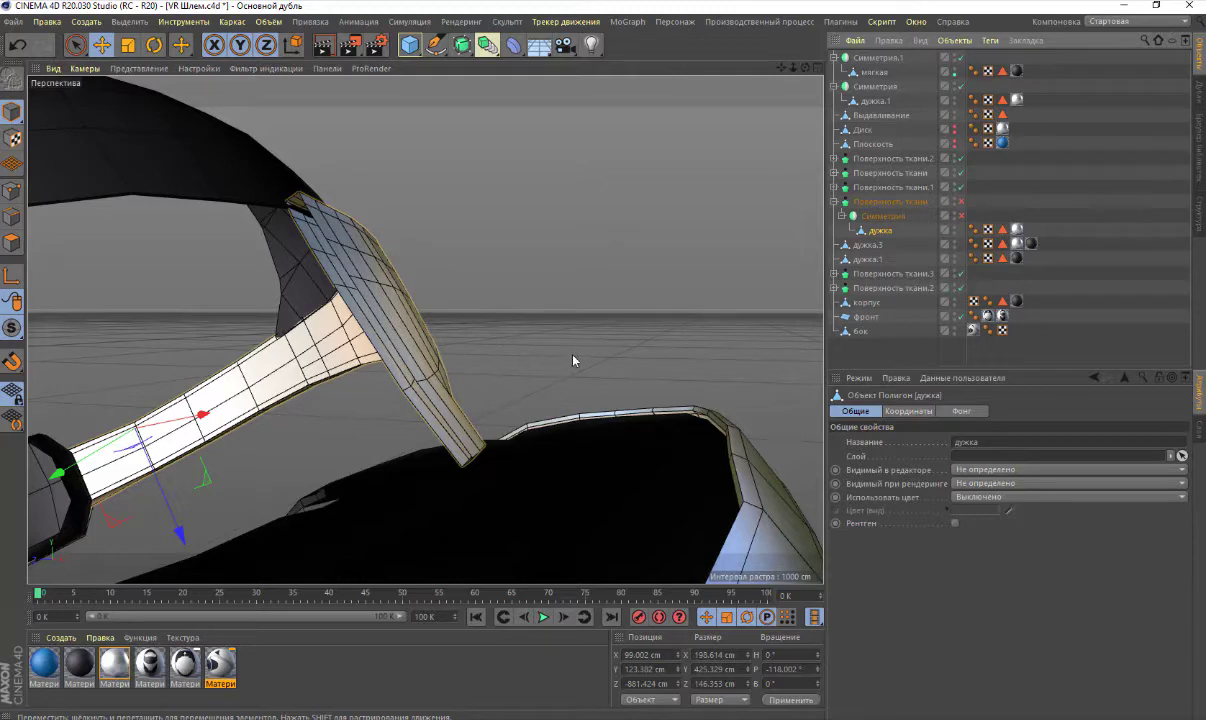
# Delete the Поверхность ткани object and reframe the view on the whole headset
pyautogui.click(870, 216)
pyautogui.click(873, 206)
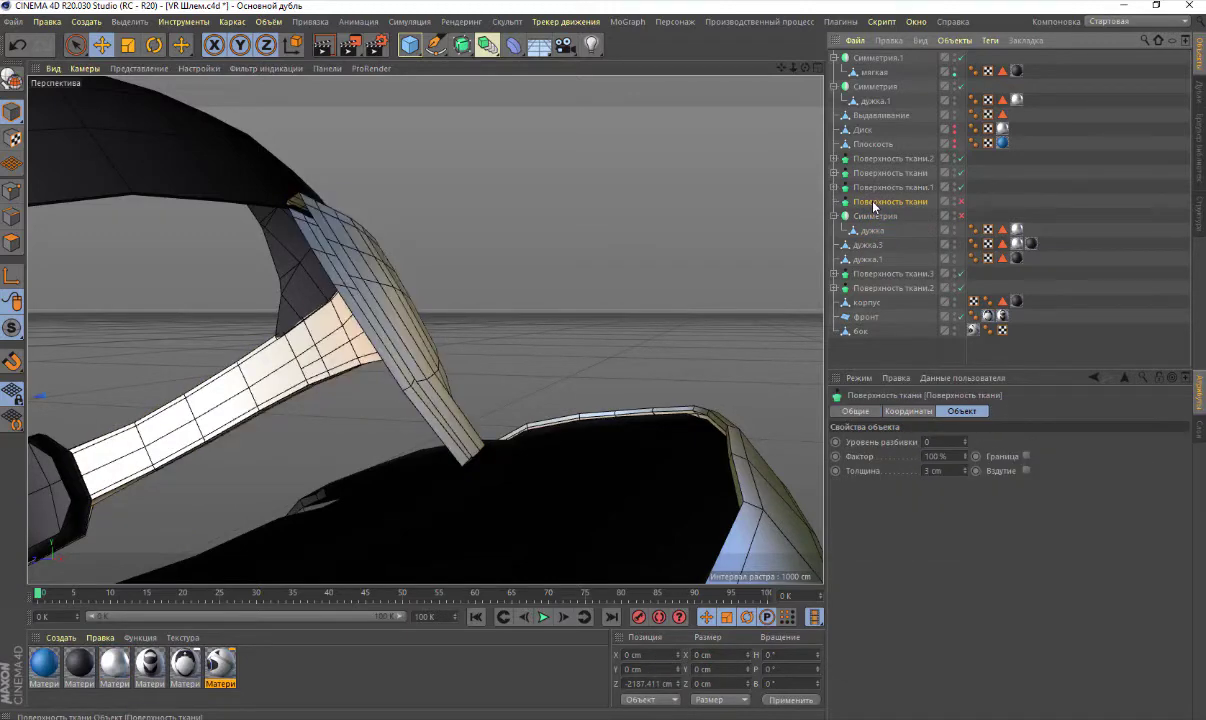
pyautogui.press('Delete')
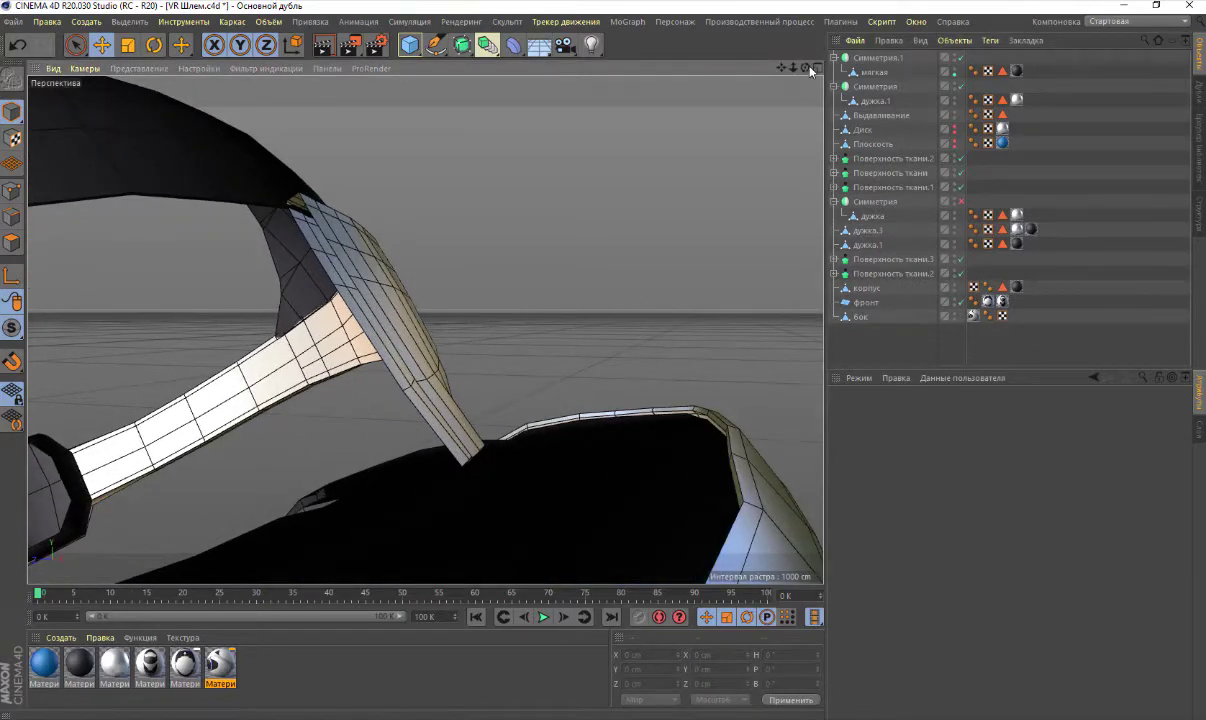
pyautogui.moveTo(805, 68)
pyautogui.mouseDown()
pyautogui.moveTo(700, 90)
pyautogui.moveTo(590, 150)
pyautogui.mouseUp()
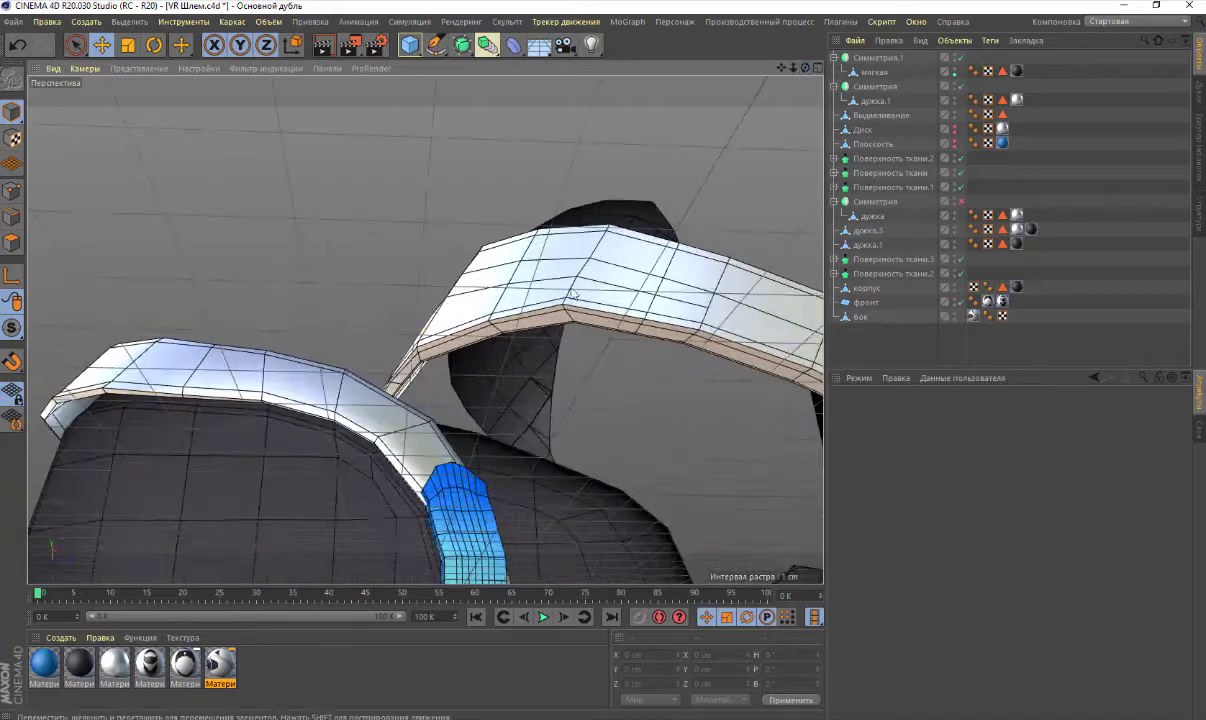
pyautogui.scroll(2, 425, 331)
pyautogui.scroll(3, 421, 355)
pyautogui.scroll(2, 418, 383)
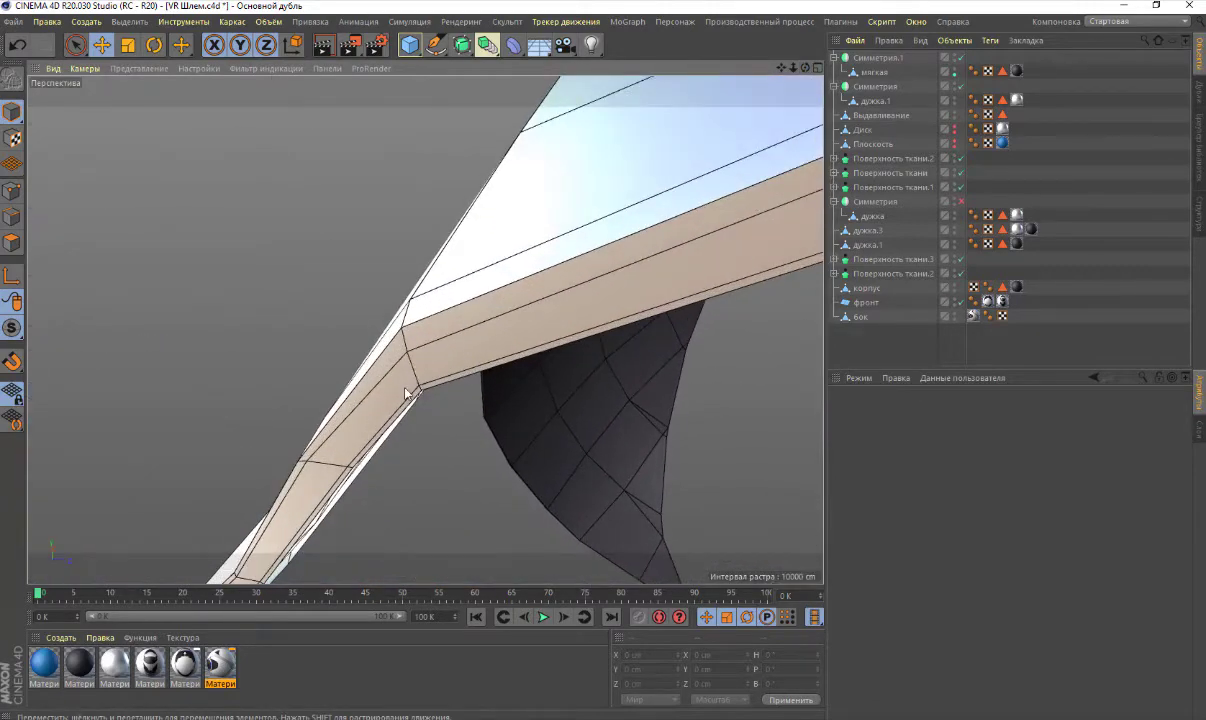
pyautogui.moveTo(779, 75); pyautogui.dragTo(423, 329)
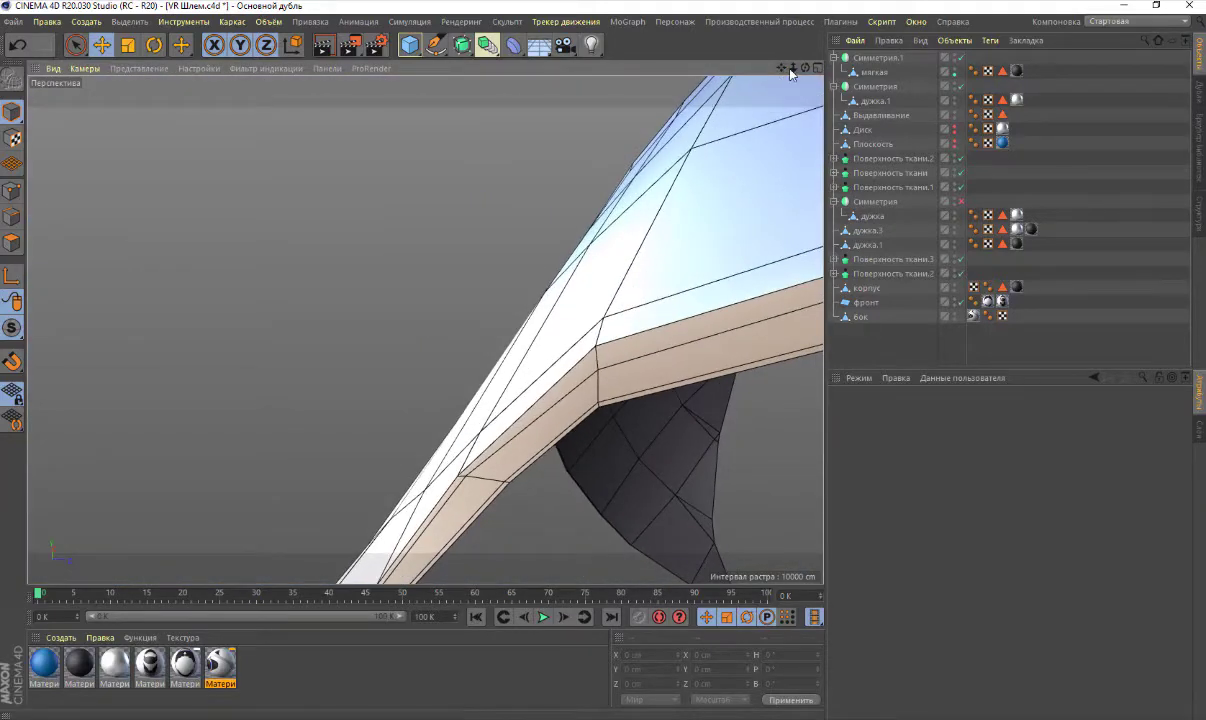
pyautogui.moveTo(794, 72)
pyautogui.mouseDown()
pyautogui.moveTo(425, 330)
pyautogui.moveTo(740, 186)
pyautogui.mouseUp()
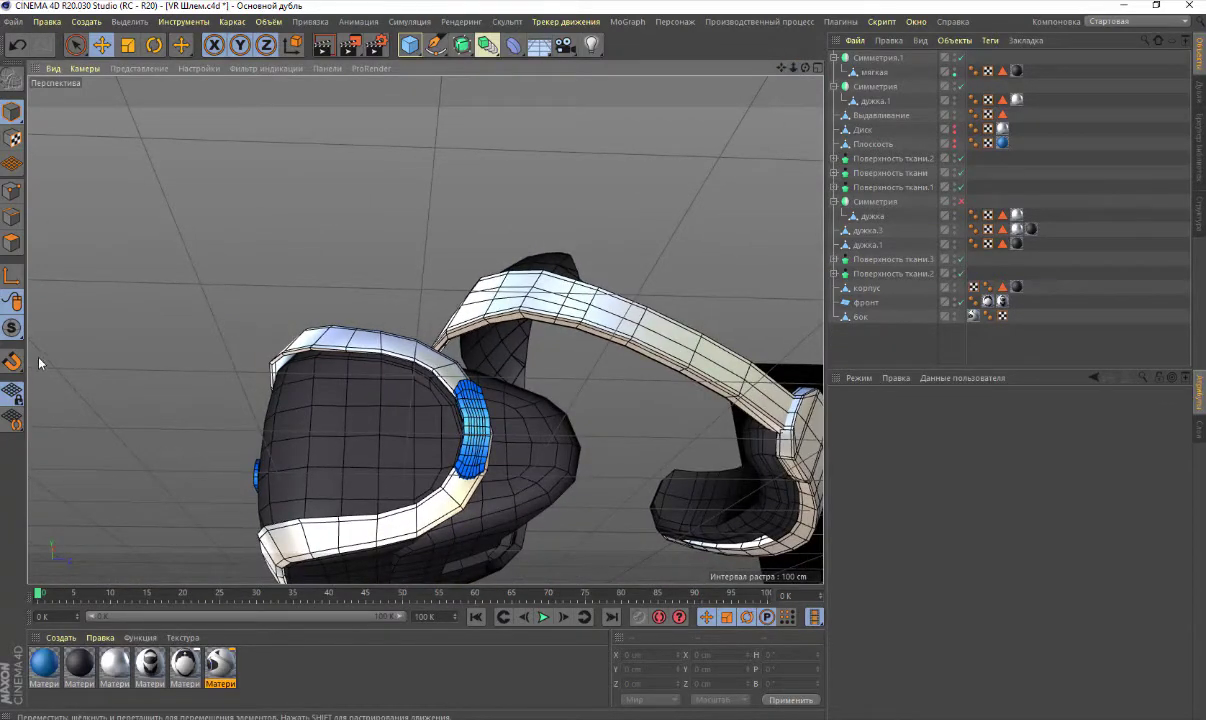
# Set Solo View to 'Соло вида: отдельный' so it isolates a single object
pyautogui.click(18, 331)
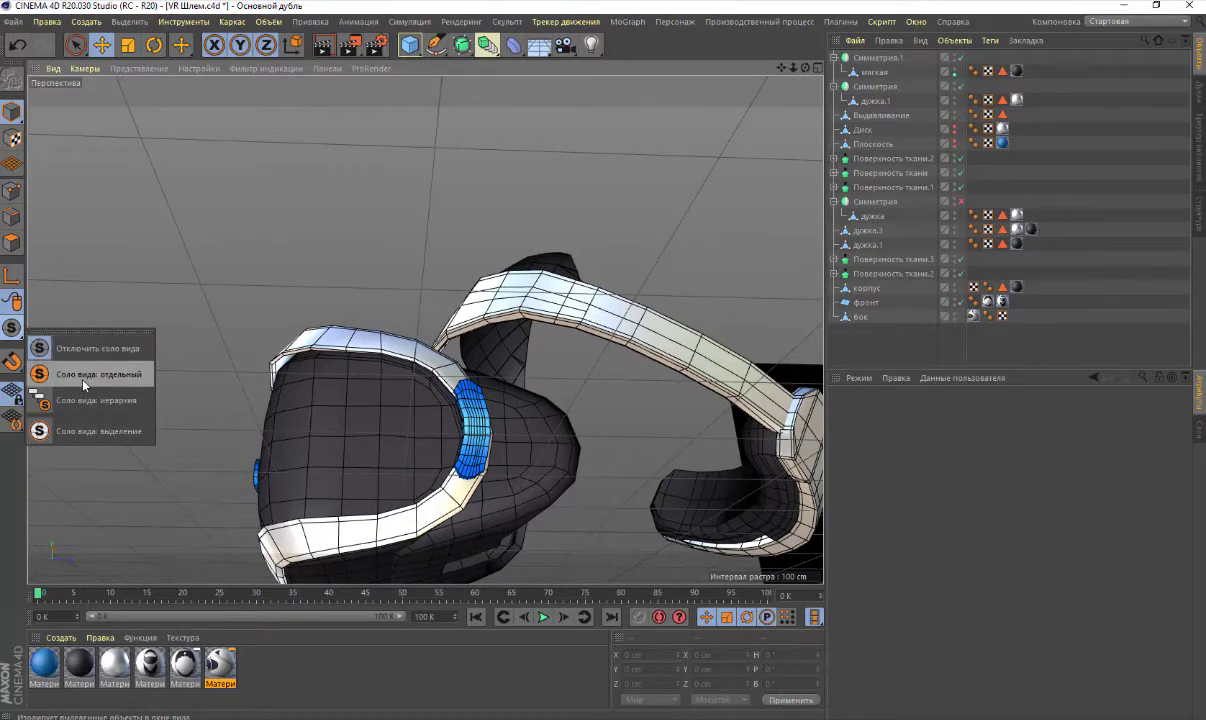
pyautogui.click(88, 432)
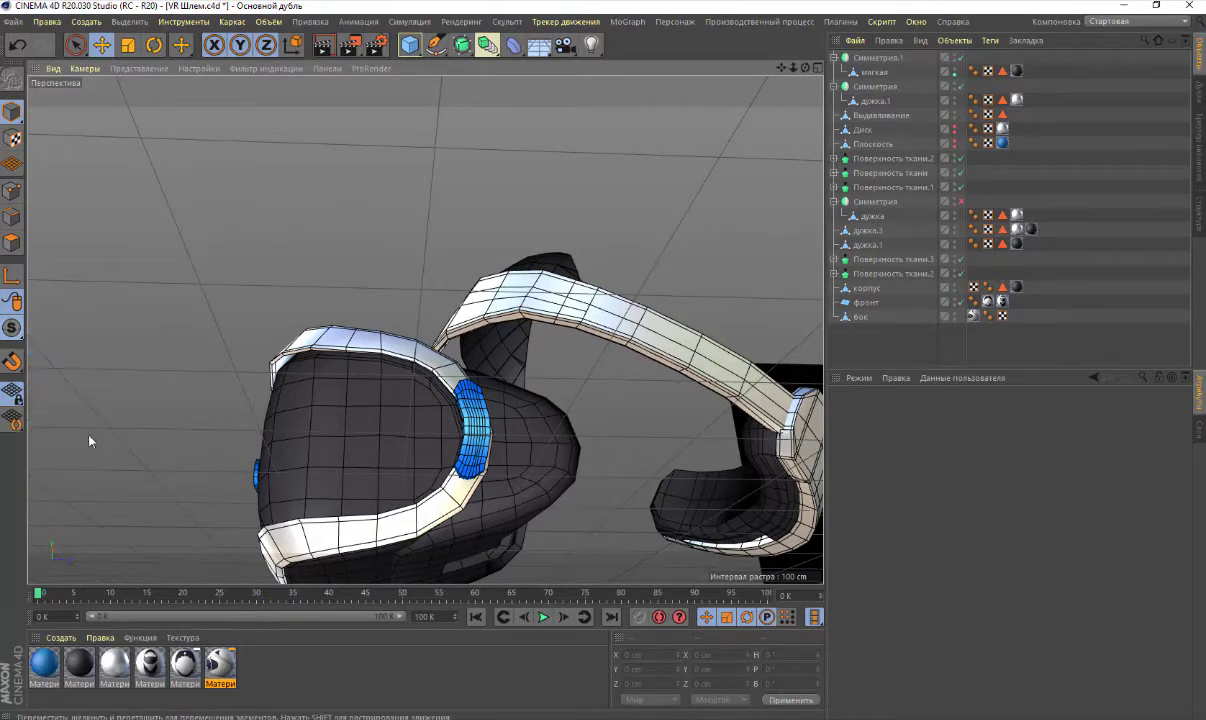
pyautogui.click(18, 330)
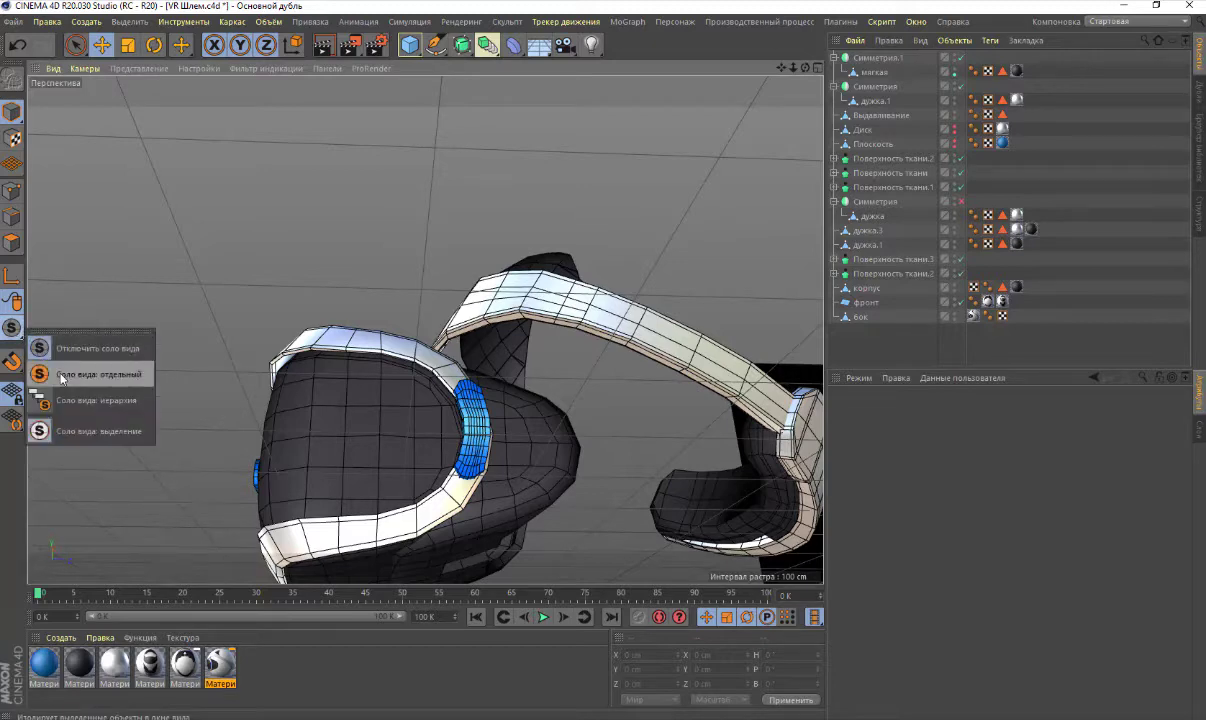
pyautogui.click(62, 376)
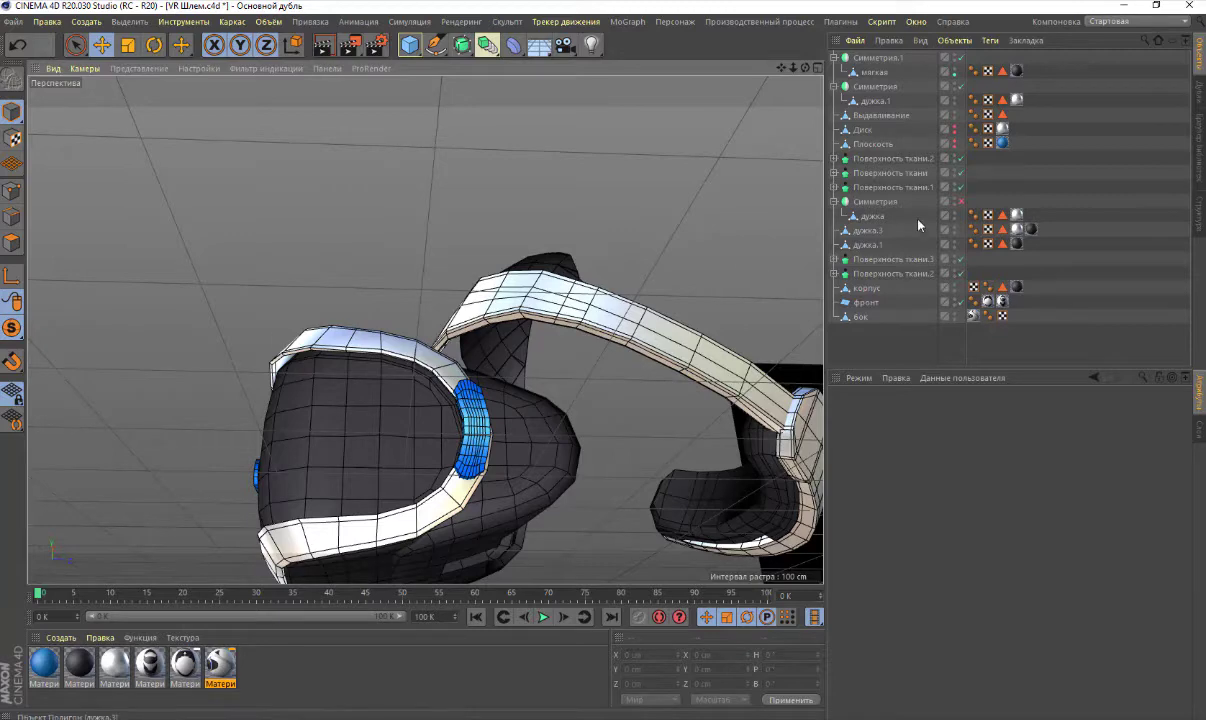
# Show дужка alone in Solo View, compare it with the full helmet, then re-isolate it
pyautogui.click(515, 320)
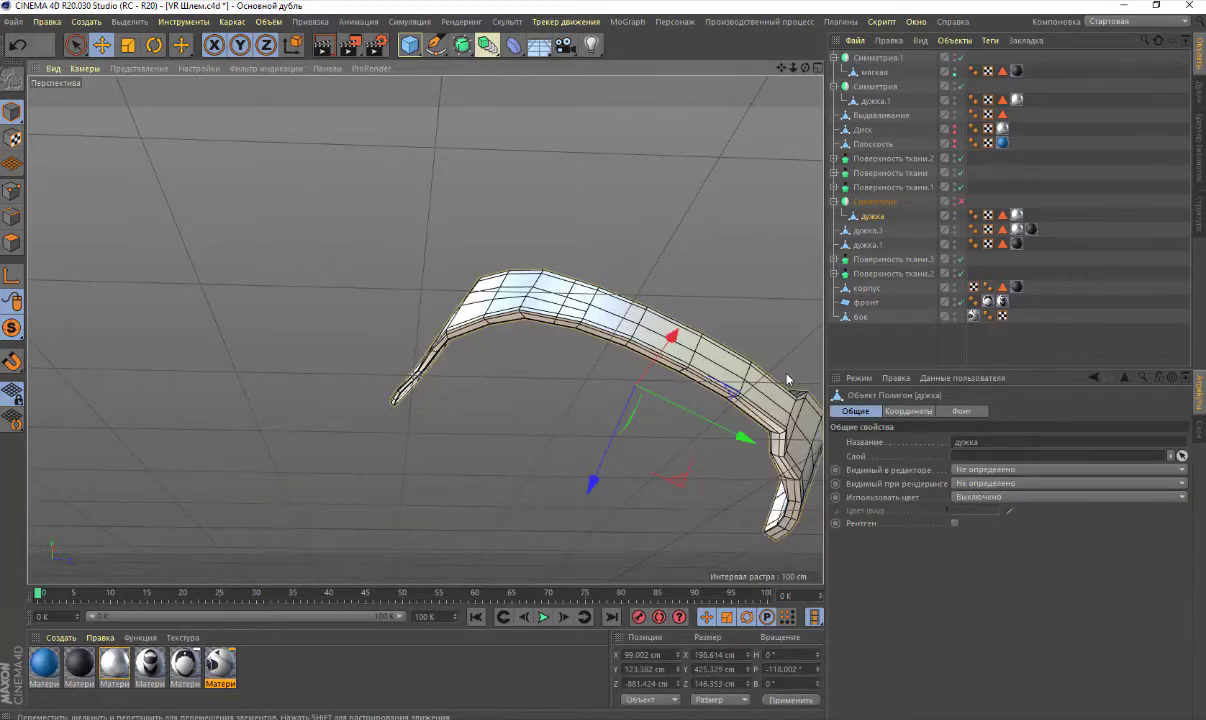
pyautogui.keyDown('alt'); pyautogui.moveTo(778, 331); pyautogui.dragTo(778, 329); pyautogui.keyUp('alt')
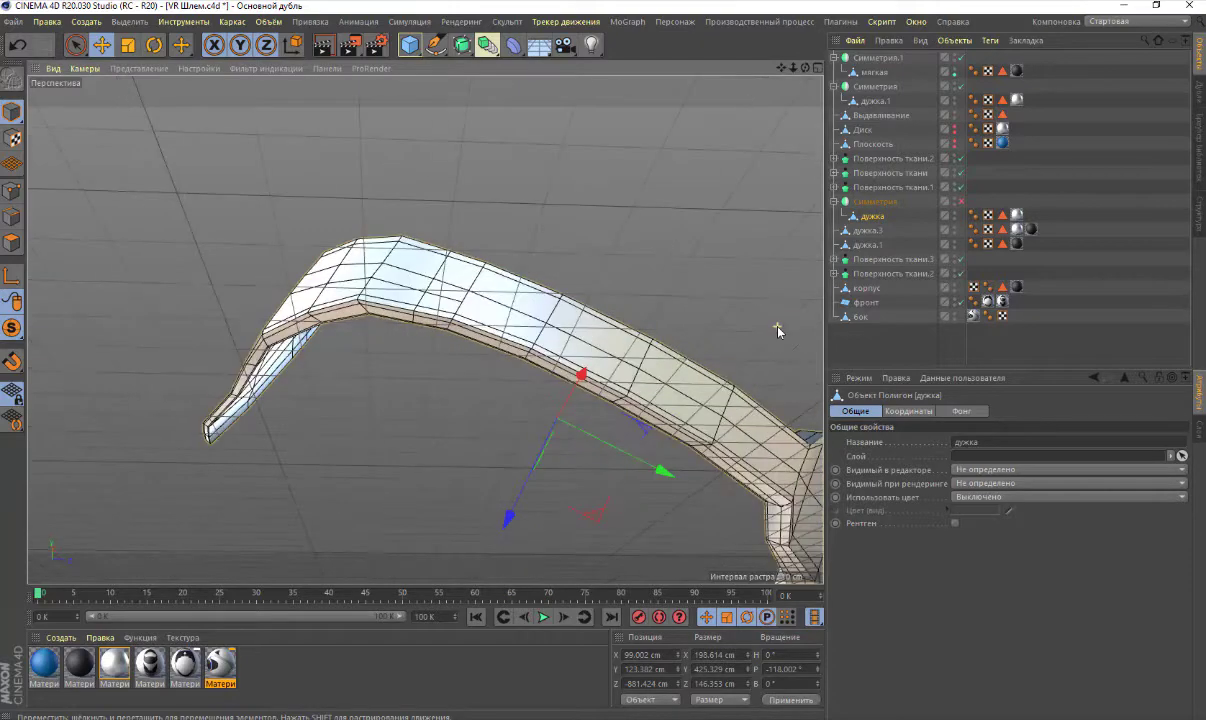
pyautogui.moveTo(779, 70); pyautogui.dragTo(417, 327)
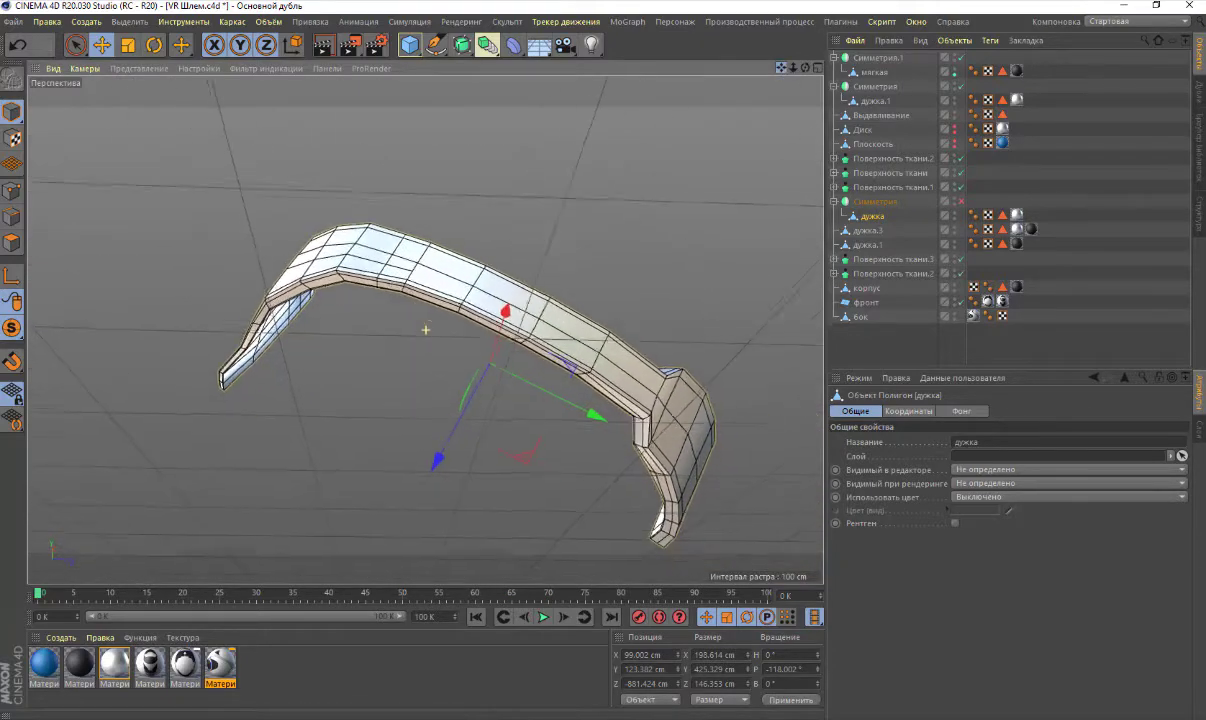
pyautogui.click(12, 328)
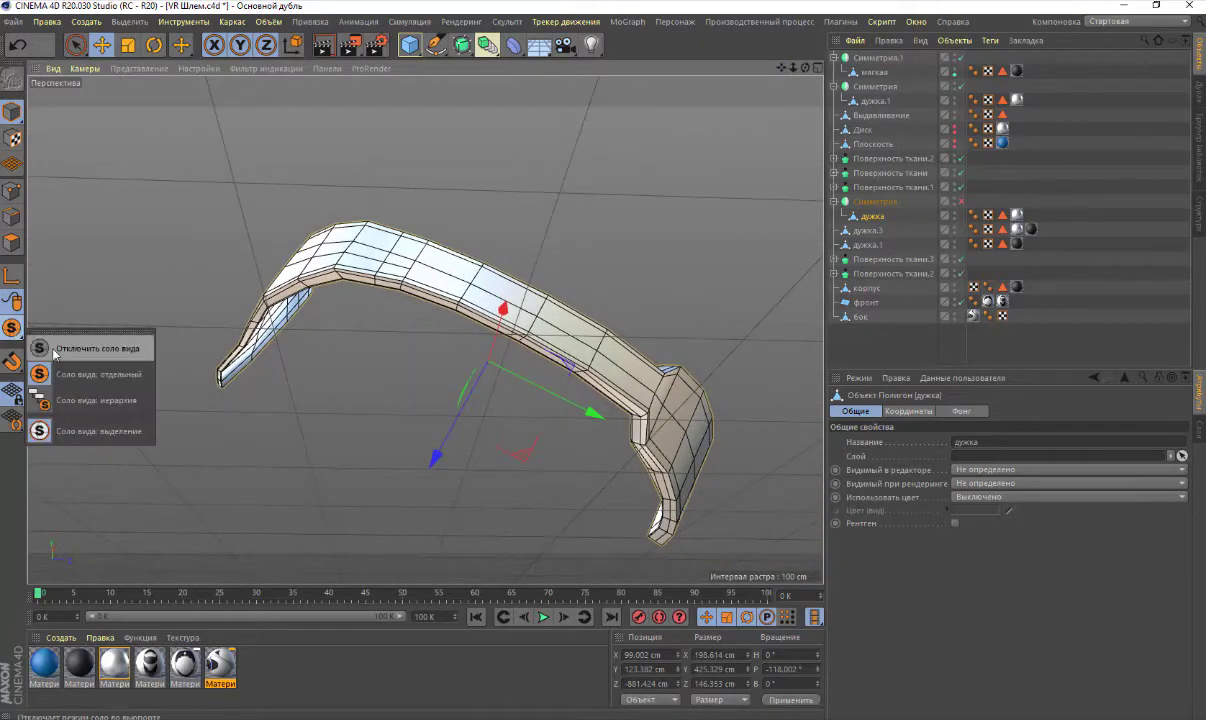
pyautogui.click(55, 350)
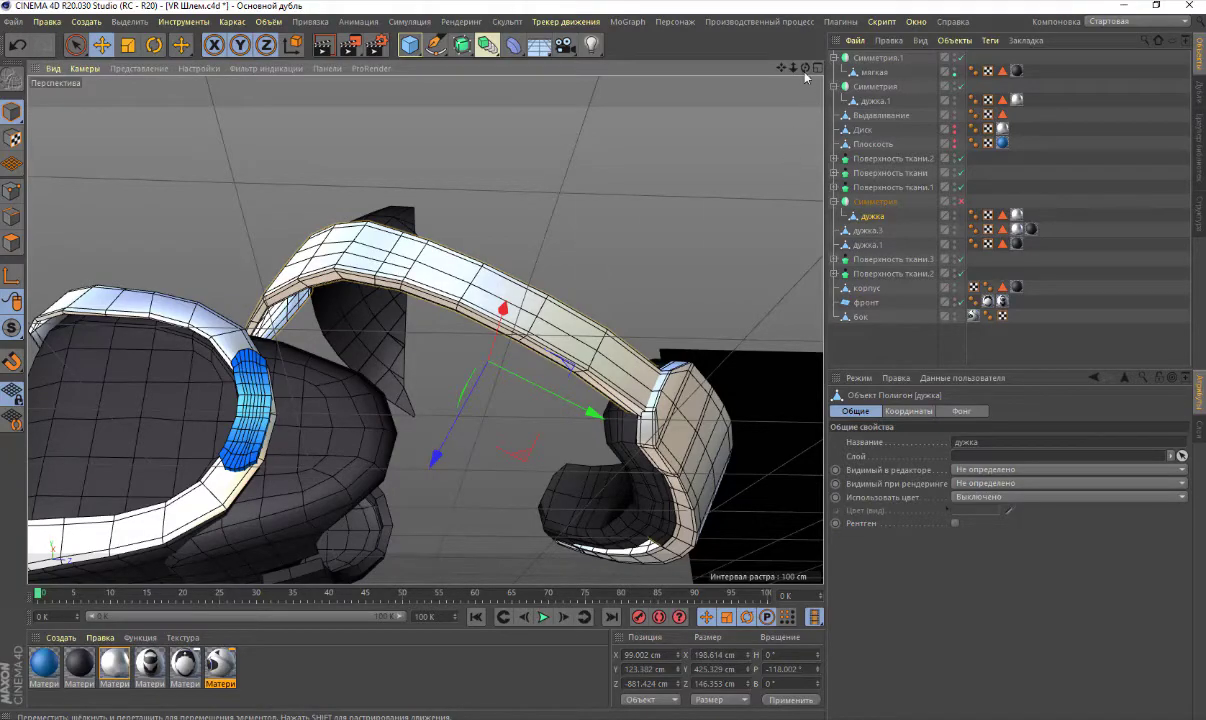
pyautogui.moveTo(805, 72); pyautogui.dragTo(785, 97)
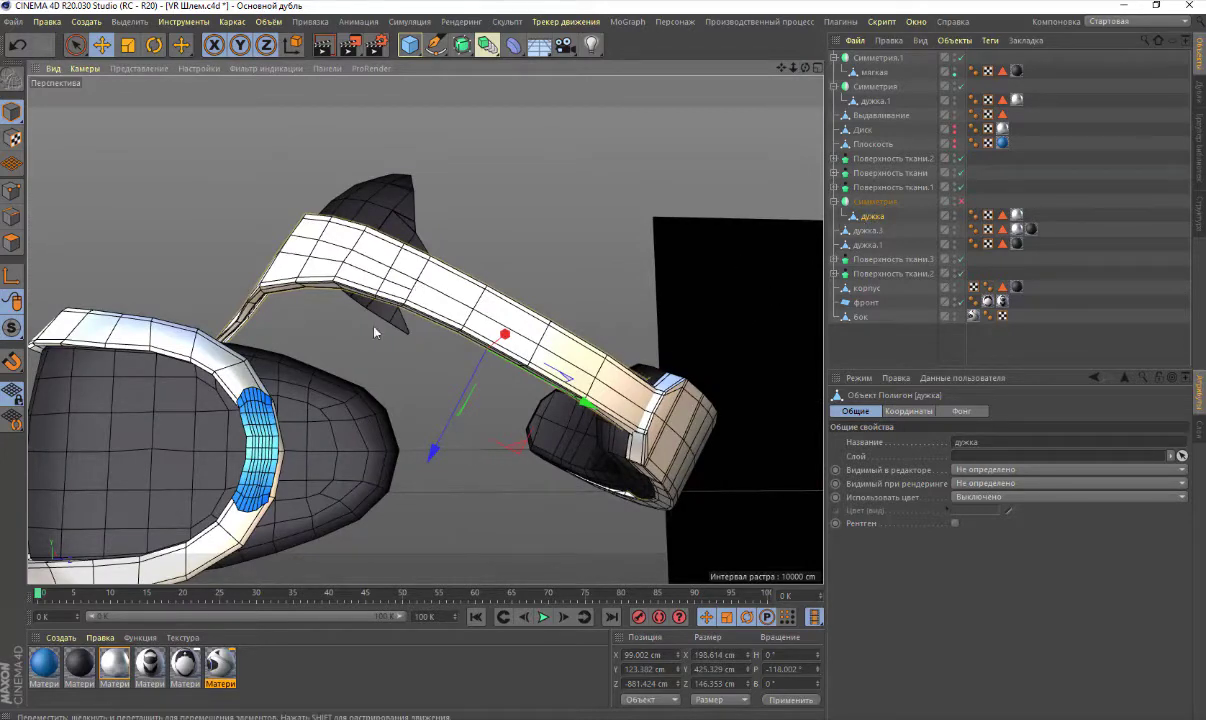
pyautogui.moveTo(12, 327); pyautogui.dragTo(52, 376)
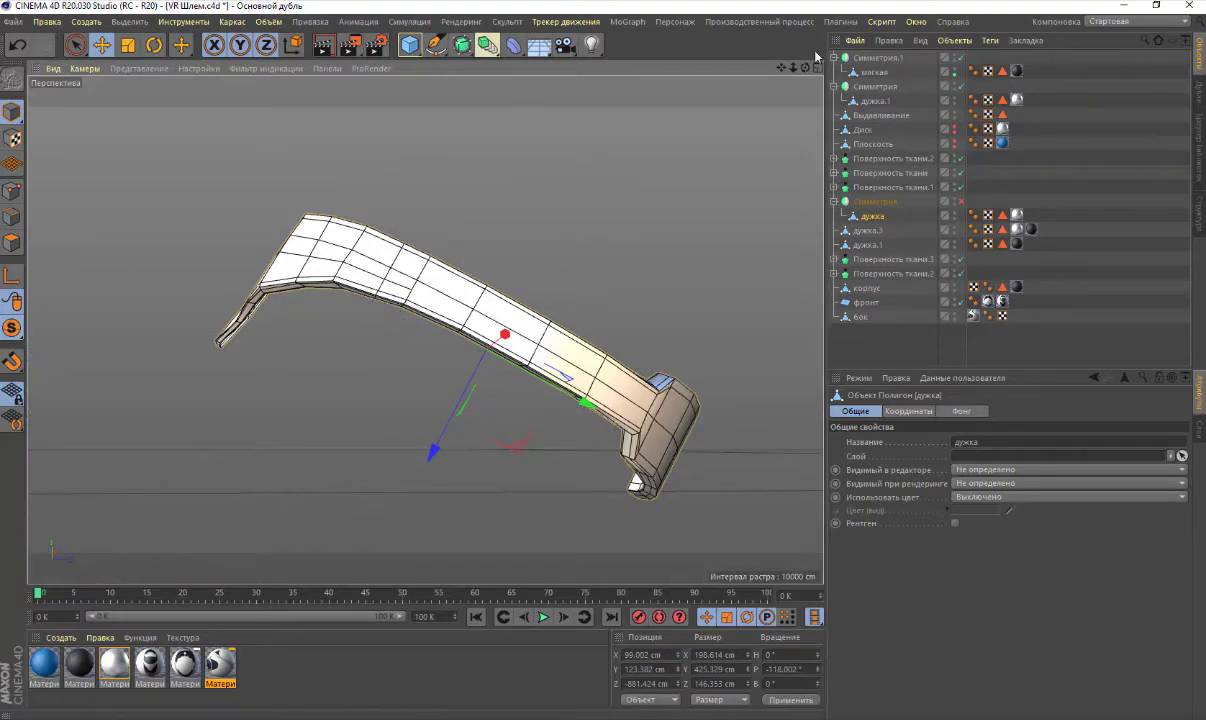
pyautogui.moveTo(805, 73)
pyautogui.mouseDown()
pyautogui.moveTo(760, 120)
pyautogui.moveTo(763, 103)
pyautogui.mouseUp()
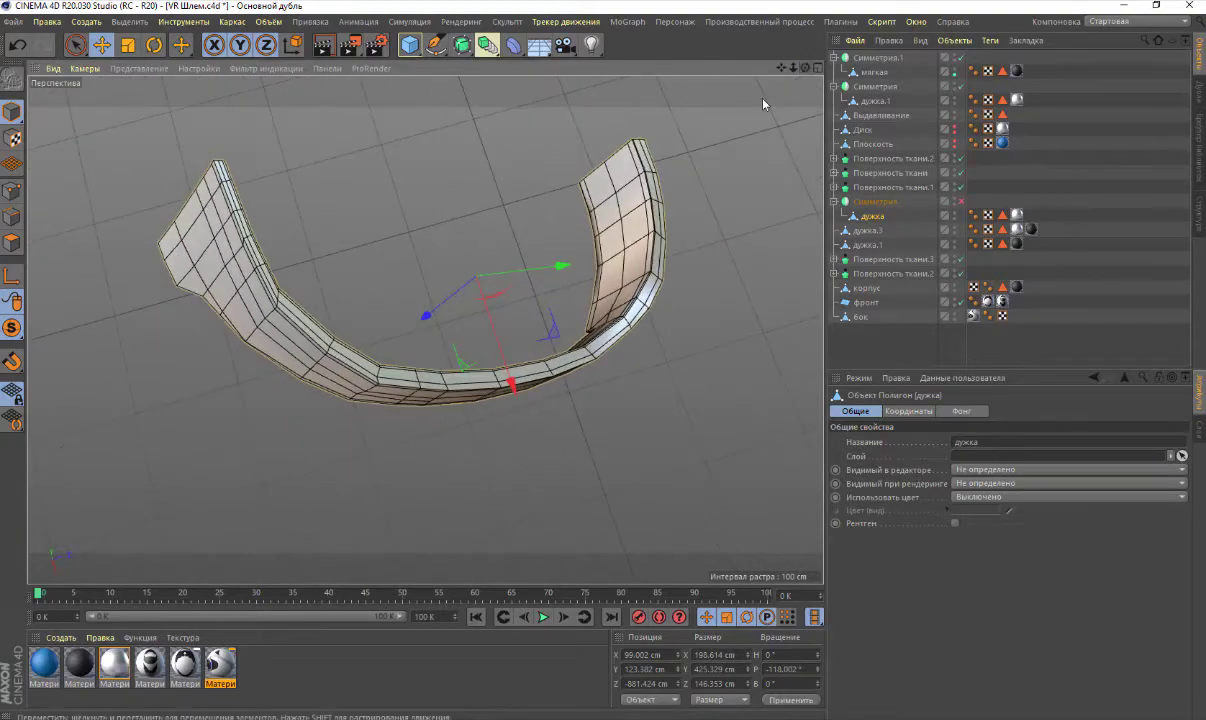
pyautogui.scroll(5, 300, 262)
pyautogui.scroll(-4, 292, 264)
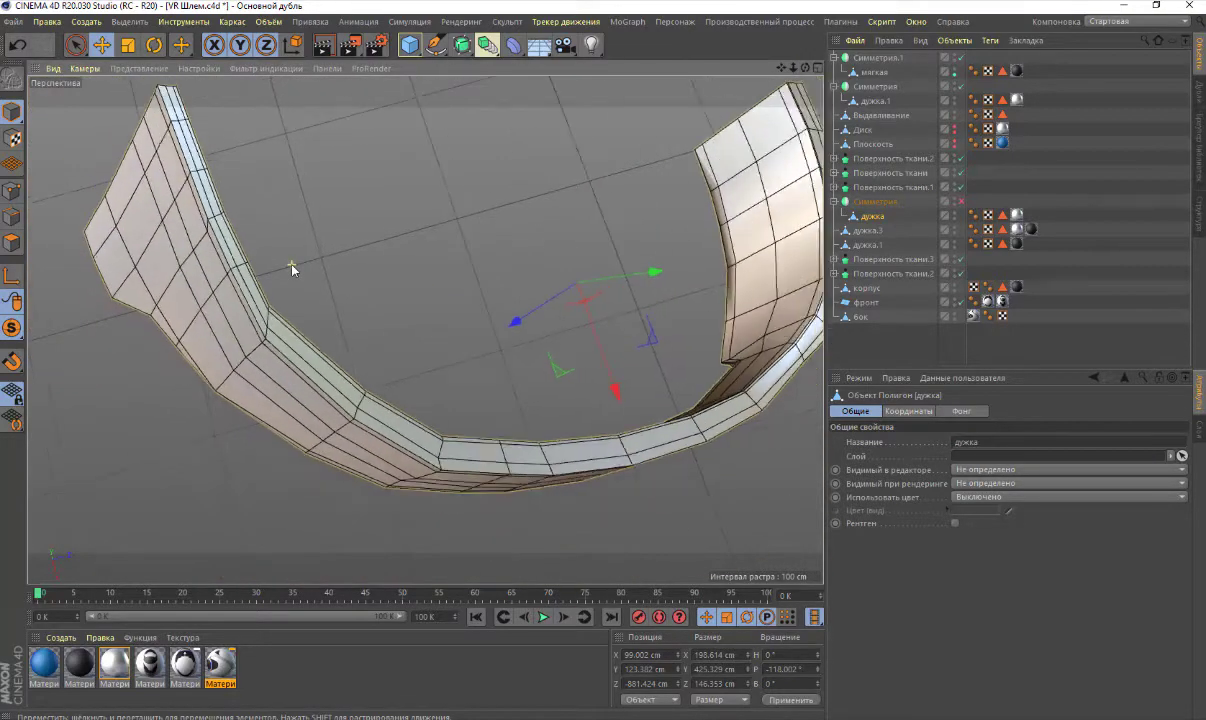
pyautogui.keyDown('alt'); pyautogui.moveTo(425, 329); pyautogui.dragTo(480, 300); pyautogui.keyUp('alt')
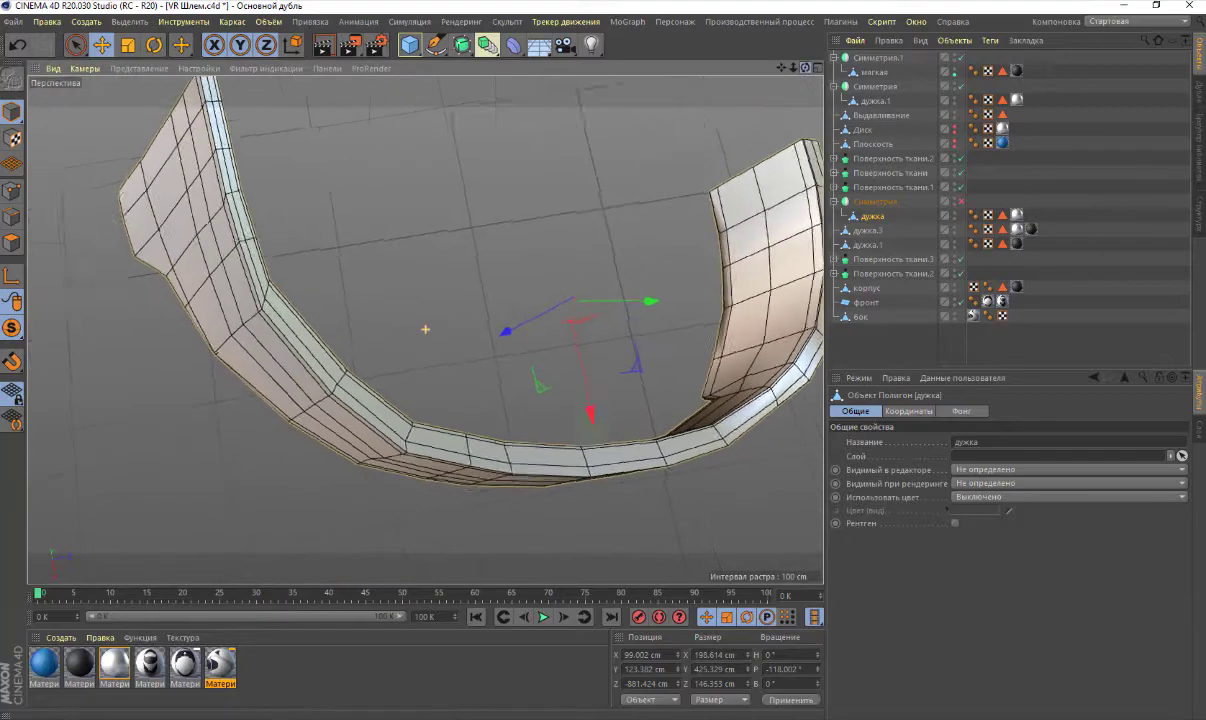
pyautogui.keyDown('alt'); pyautogui.moveTo(425, 329); pyautogui.dragTo(520, 300); pyautogui.keyUp('alt')
pyautogui.moveTo(790, 73)
pyautogui.mouseDown()
pyautogui.moveTo(745, 70)
pyautogui.moveTo(790, 73)
pyautogui.mouseUp()
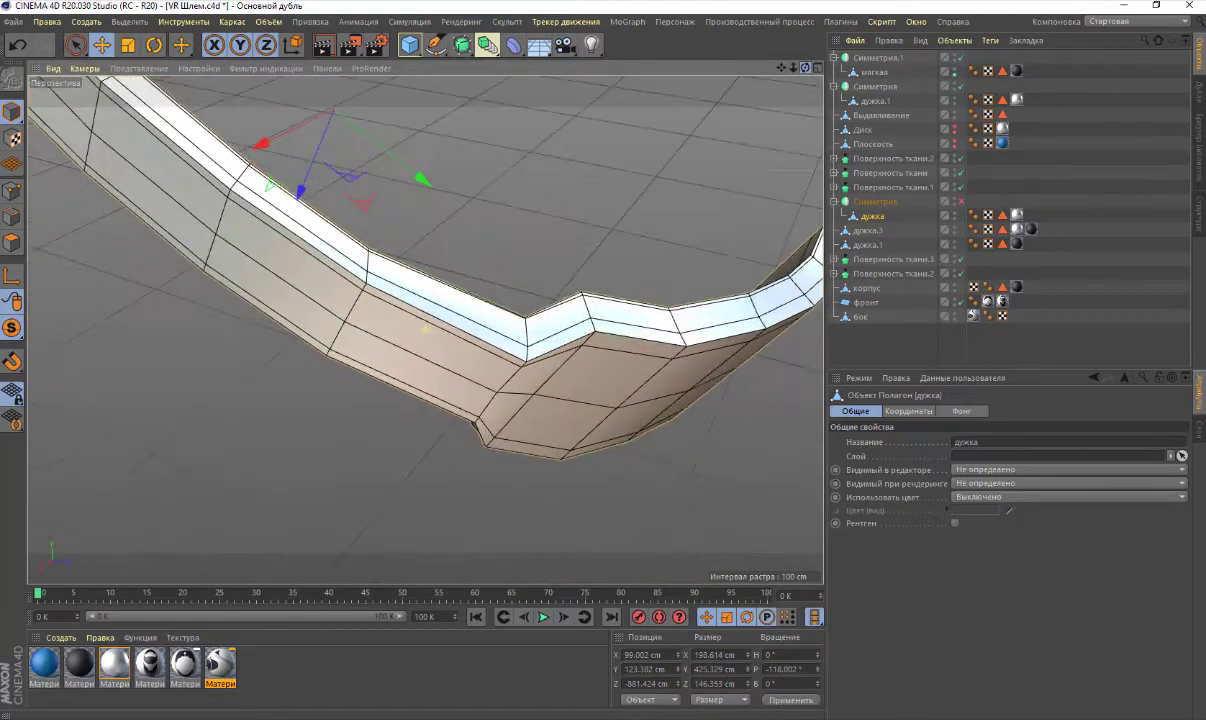
pyautogui.keyDown('alt'); pyautogui.moveTo(425, 328); pyautogui.dragTo(463, 366); pyautogui.keyUp('alt')
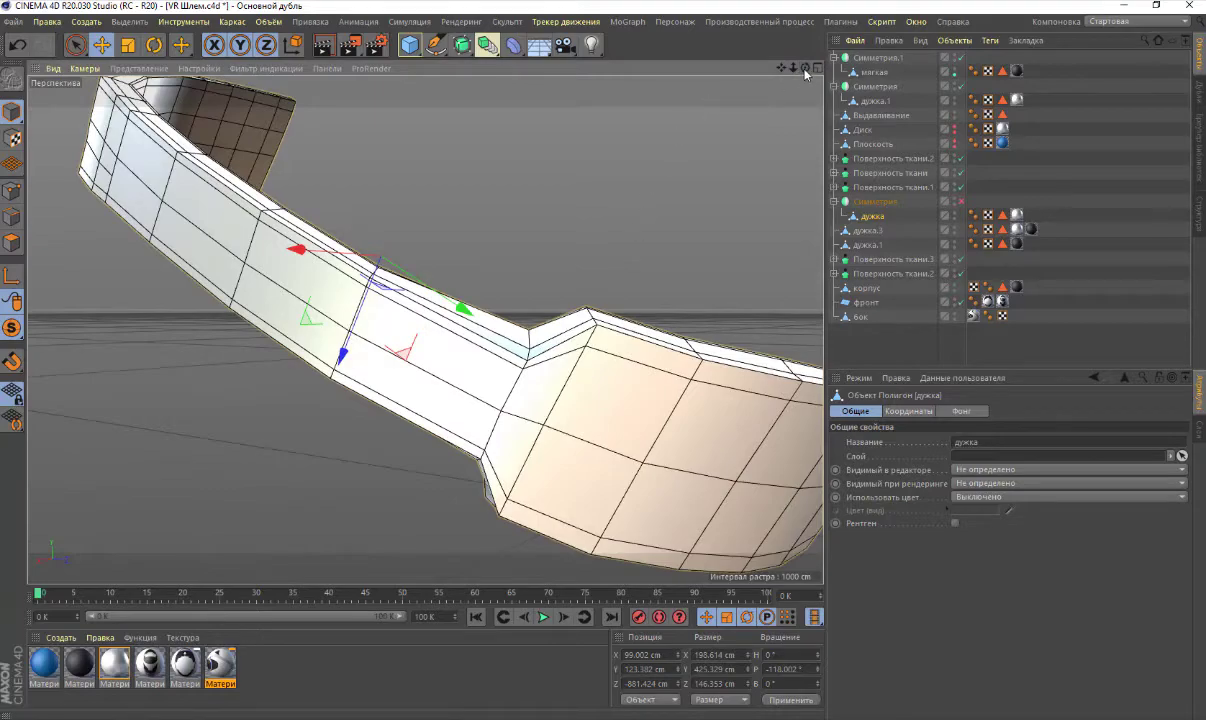
pyautogui.moveTo(781, 68)
pyautogui.mouseDown()
pyautogui.moveTo(728, 56)
pyautogui.moveTo(760, 68)
pyautogui.mouseUp()
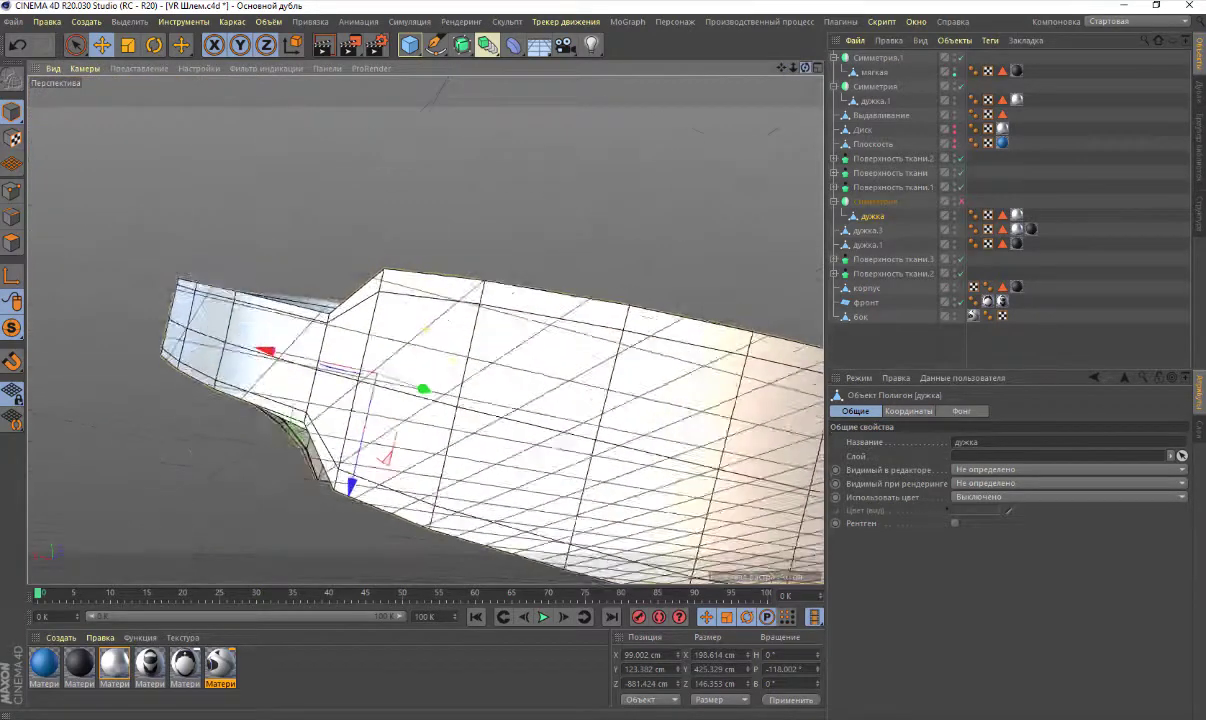
pyautogui.keyDown('alt'); pyautogui.moveTo(425, 328); pyautogui.dragTo(425, 328); pyautogui.keyUp('alt')
pyautogui.moveTo(783, 70); pyautogui.dragTo(700, 75)
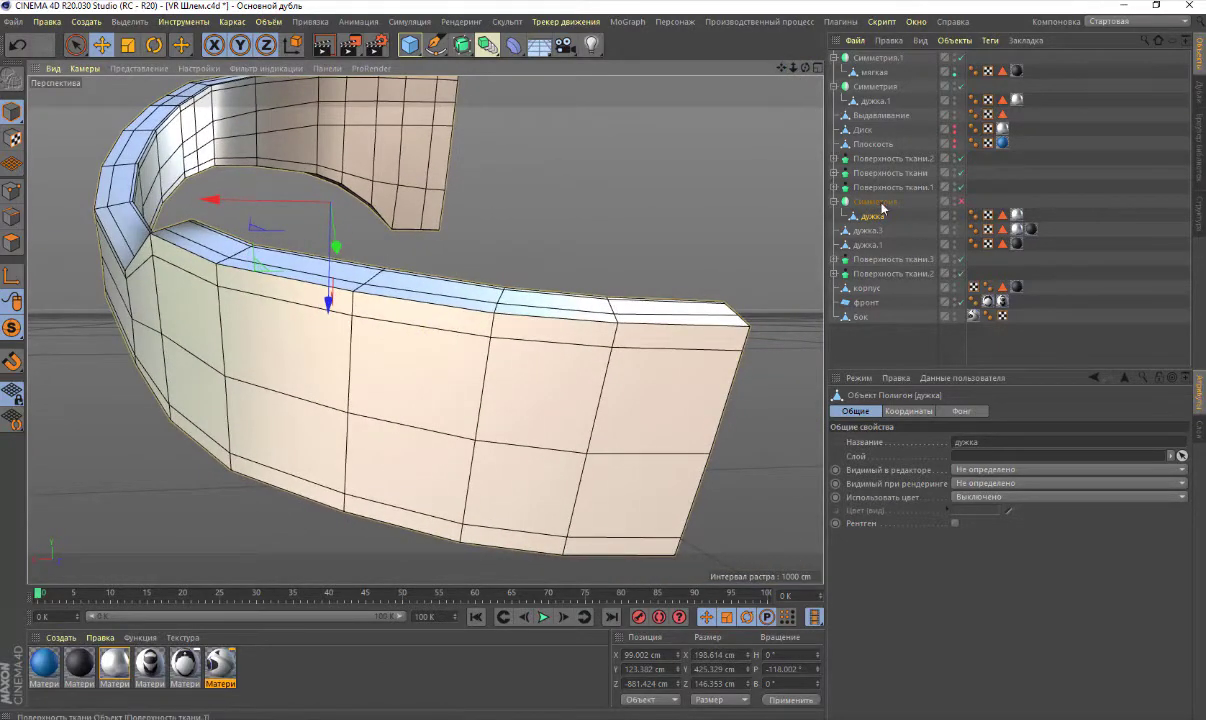
pyautogui.keyDown('alt'); pyautogui.moveTo(640, 212); pyautogui.dragTo(623, 222); pyautogui.keyUp('alt')
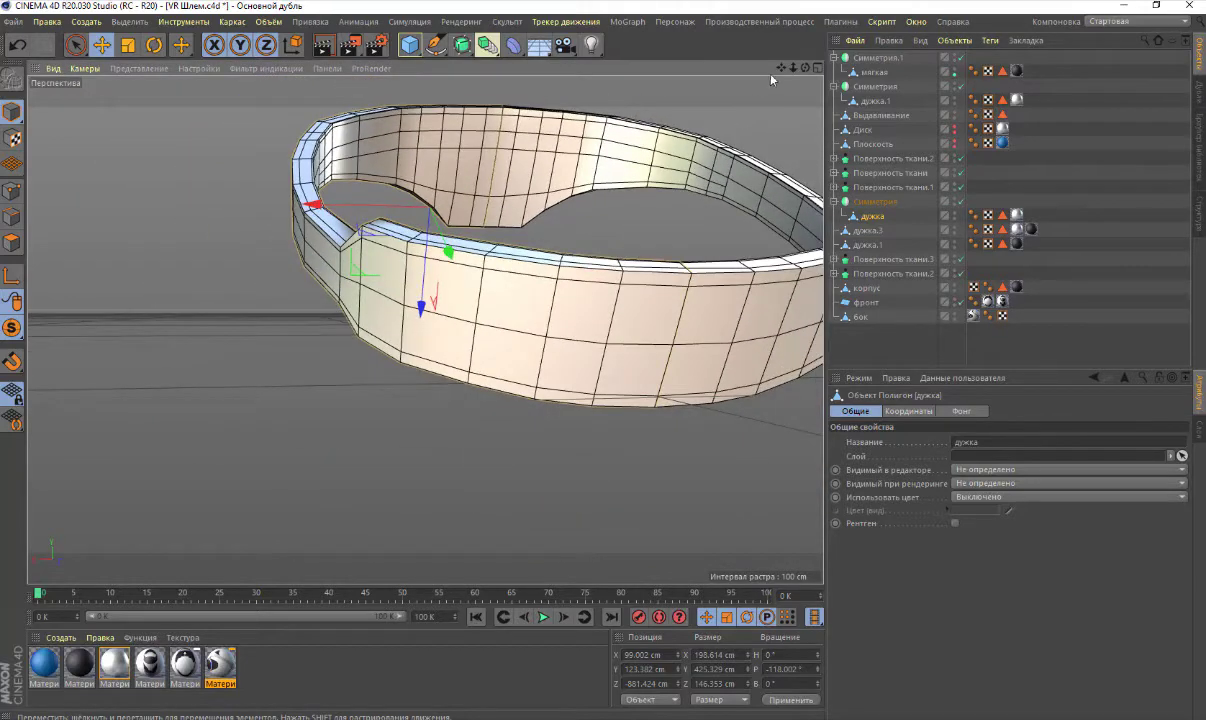
pyautogui.moveTo(781, 68); pyautogui.dragTo(735, 70)
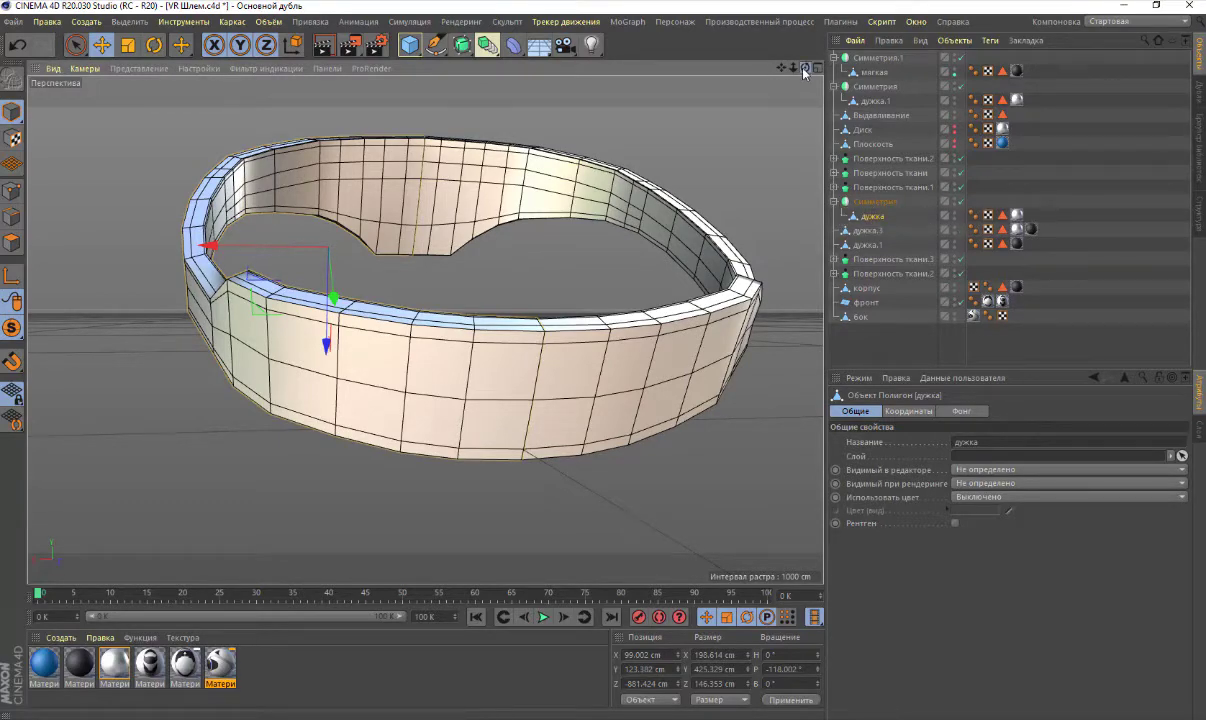
pyautogui.moveTo(805, 68); pyautogui.dragTo(745, 160)
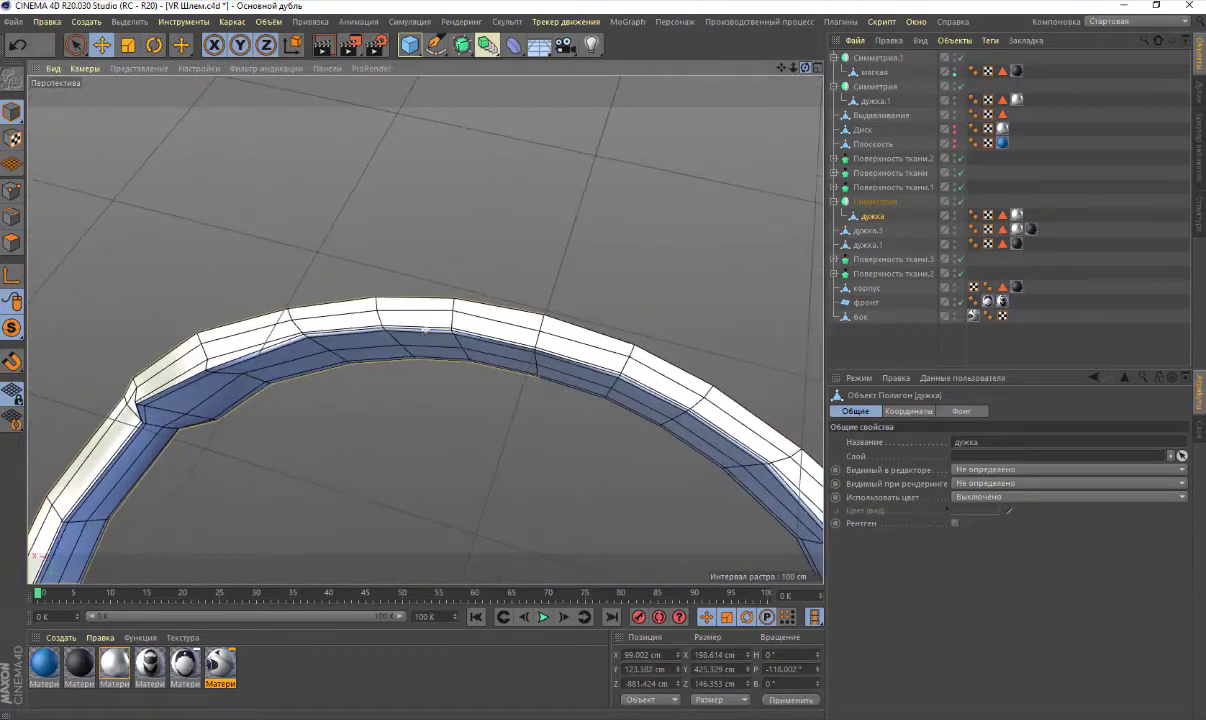
pyautogui.scroll(2, 293, 346)
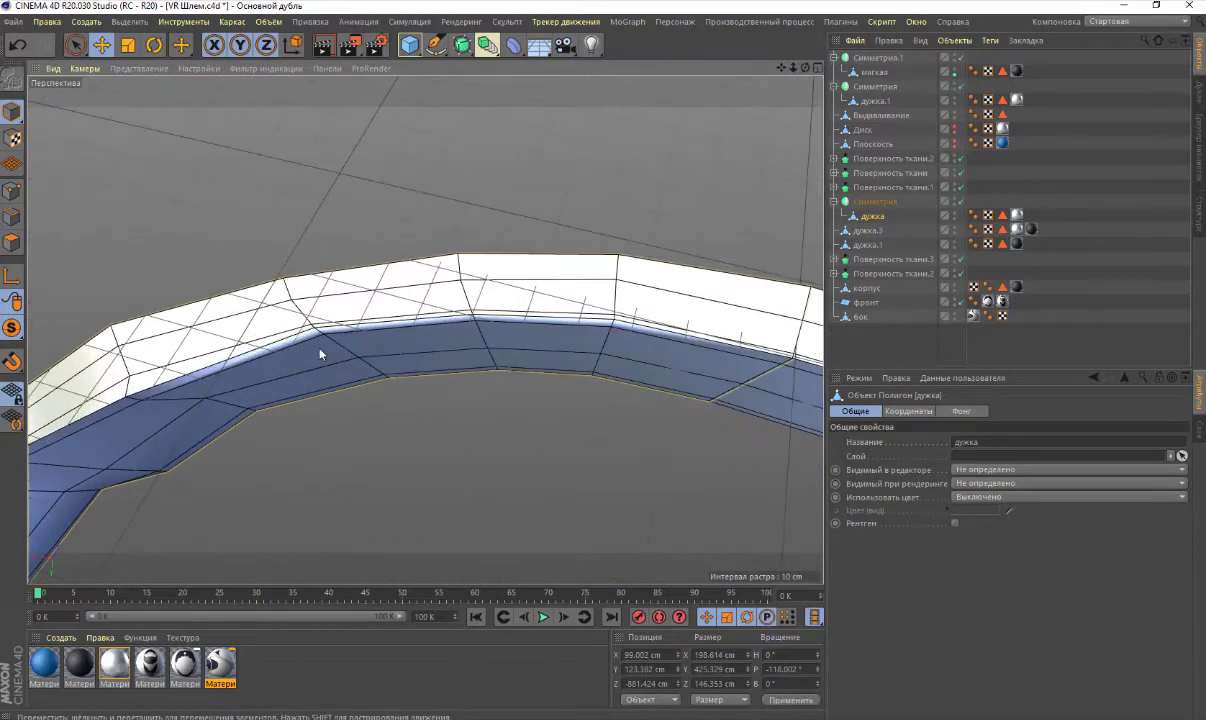
pyautogui.scroll(-2, 338, 352)
pyautogui.scroll(-2, 339, 350)
pyautogui.scroll(-2, 340, 350)
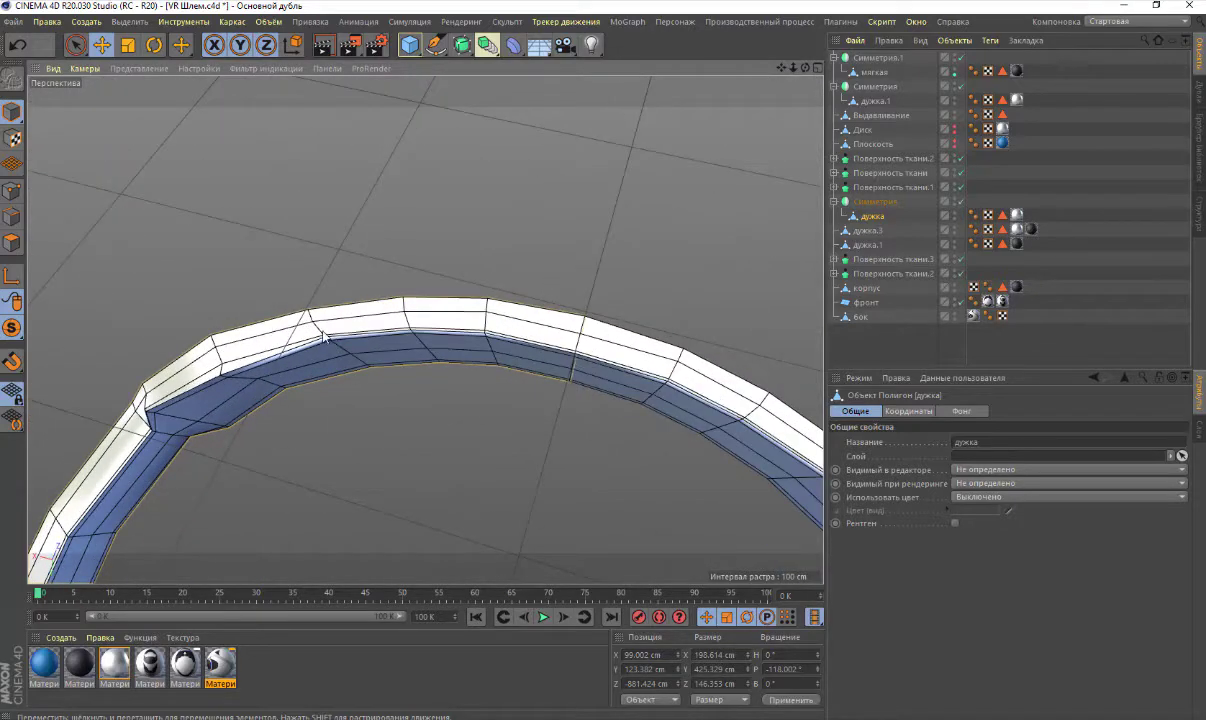
pyautogui.scroll(2, 323, 337)
pyautogui.scroll(2, 323, 337)
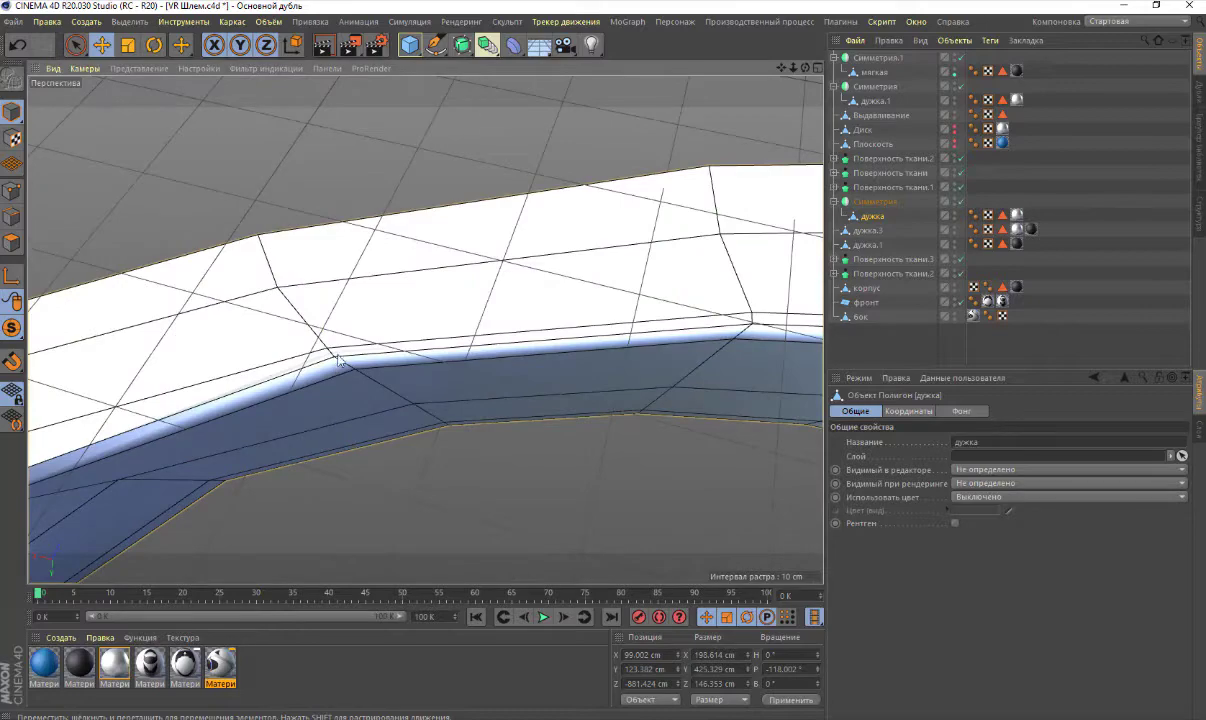
pyautogui.scroll(-2, 338, 358)
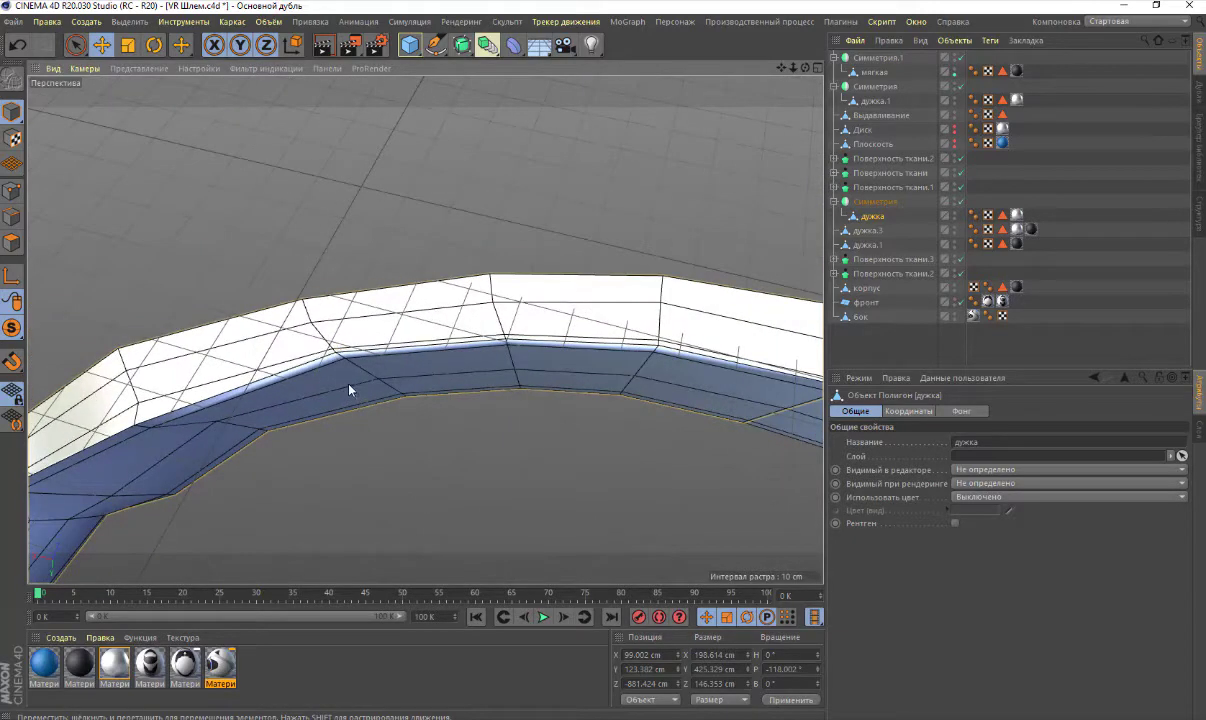
pyautogui.scroll(-2, 574, 357)
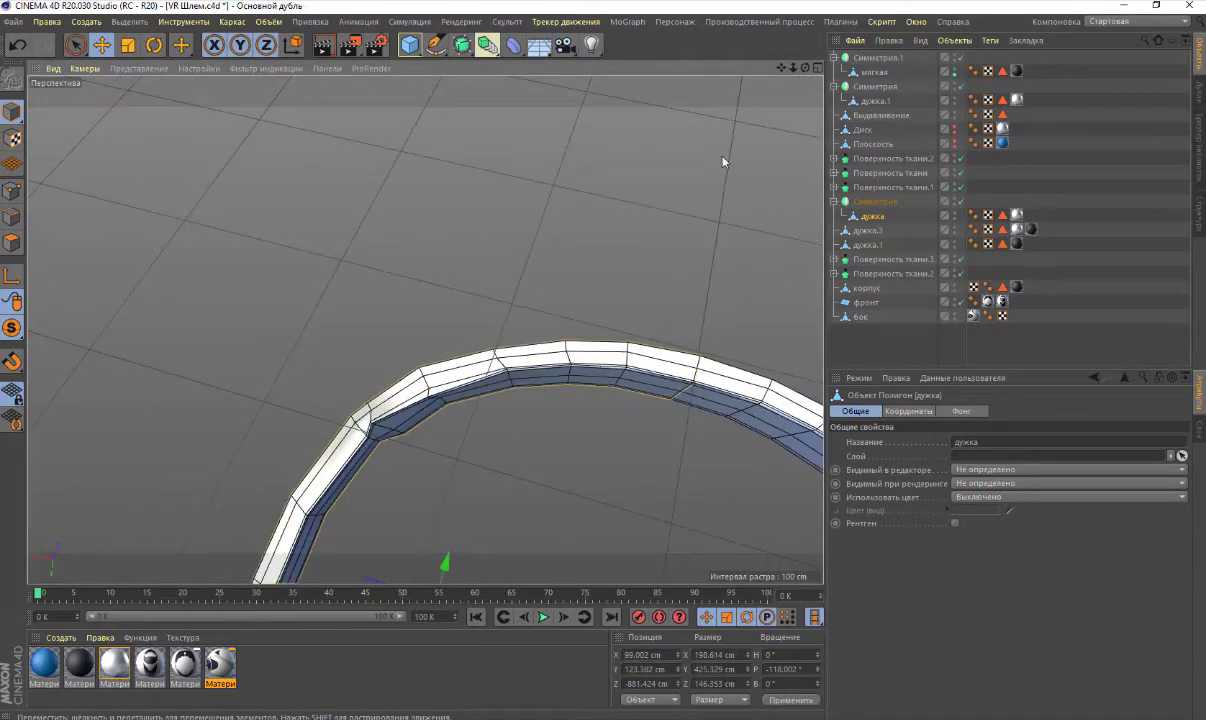
pyautogui.moveTo(781, 67); pyautogui.dragTo(710, 309)
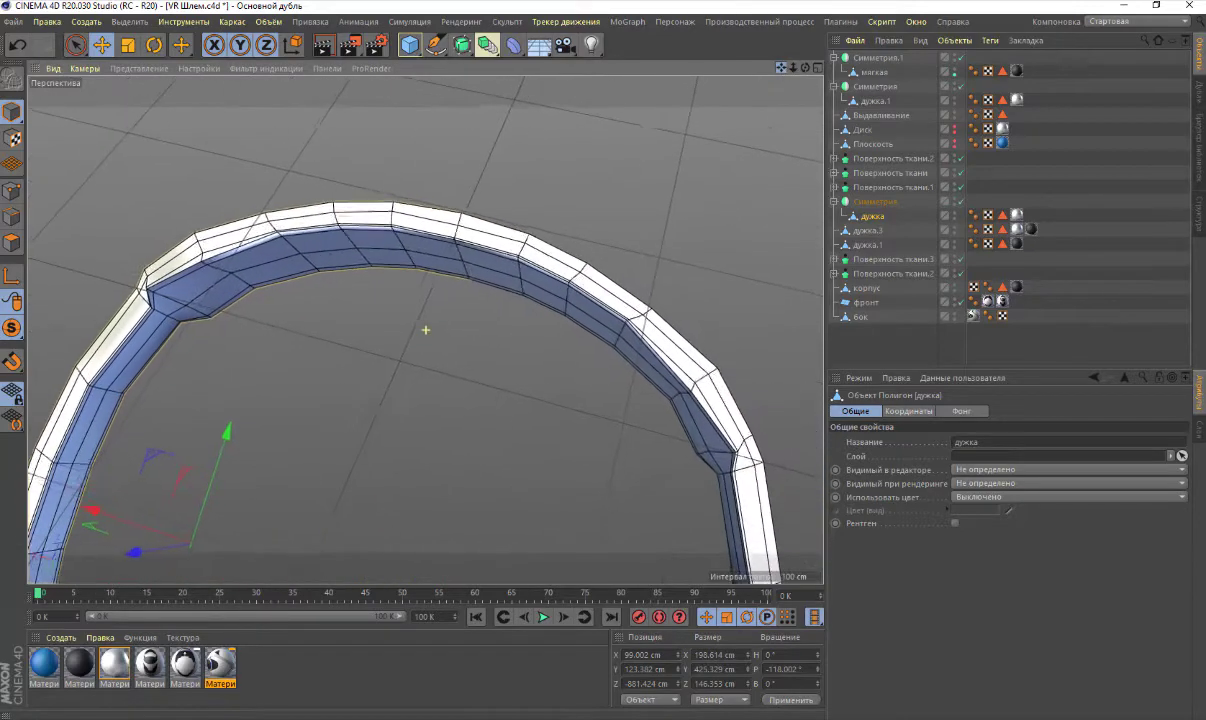
pyautogui.scroll(2, 620, 356)
pyautogui.scroll(2, 620, 360)
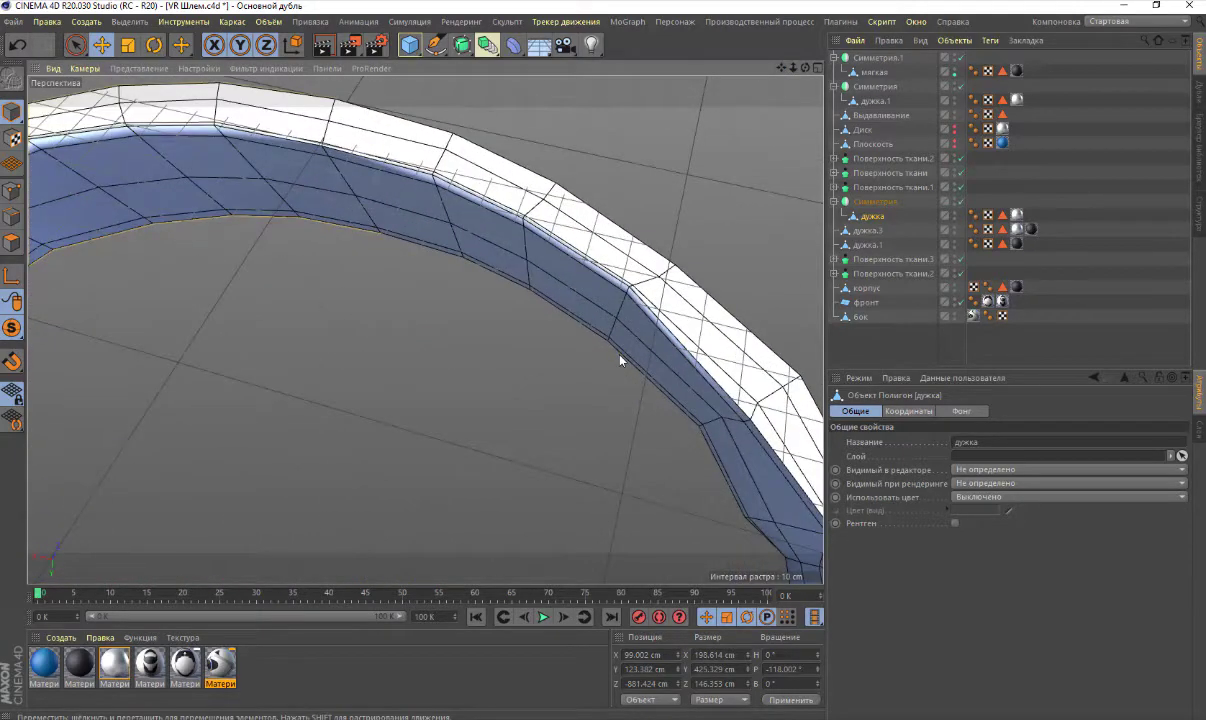
pyautogui.scroll(-1, 620, 360)
pyautogui.scroll(-1, 620, 360)
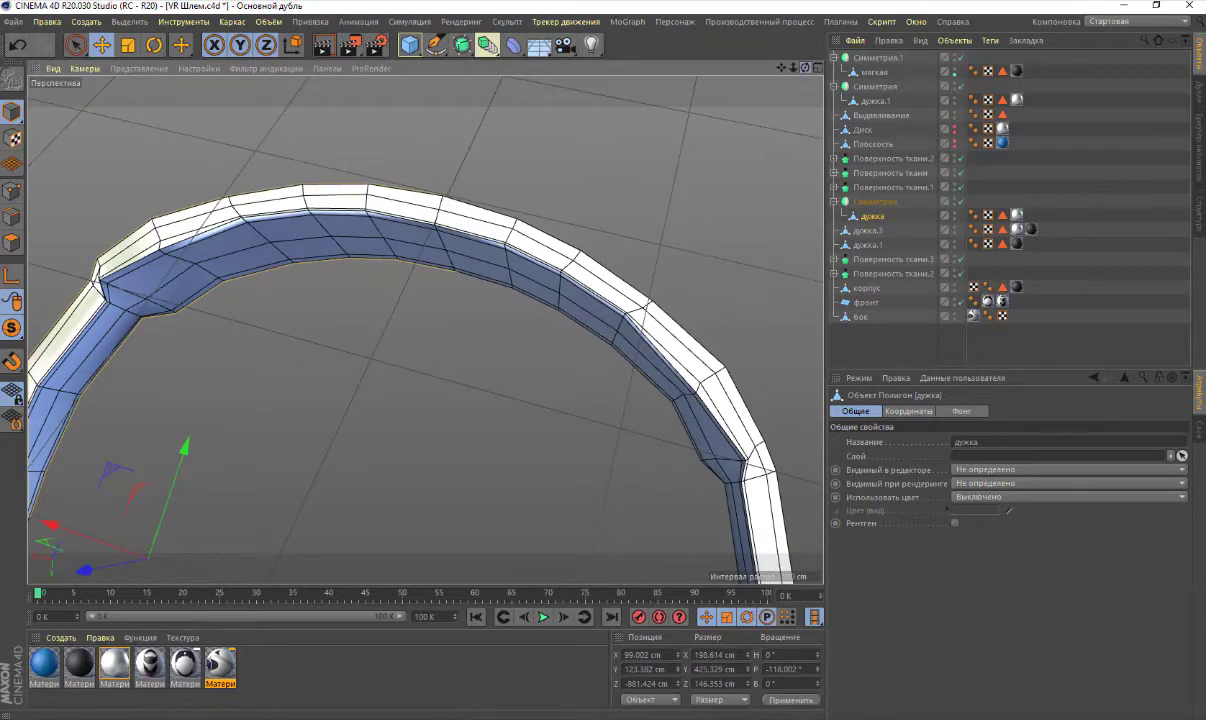
pyautogui.moveTo(792, 92)
pyautogui.keyDown('alt'); pyautogui.mouseDown()
pyautogui.moveTo(480, 140)
pyautogui.moveTo(470, 200)
pyautogui.moveTo(470, 160)
pyautogui.moveTo(470, 200)
pyautogui.moveTo(527, 227)
pyautogui.mouseUp(); pyautogui.keyUp('alt')
pyautogui.keyDown('alt'); pyautogui.moveTo(425, 328); pyautogui.dragTo(425, 328); pyautogui.keyUp('alt')
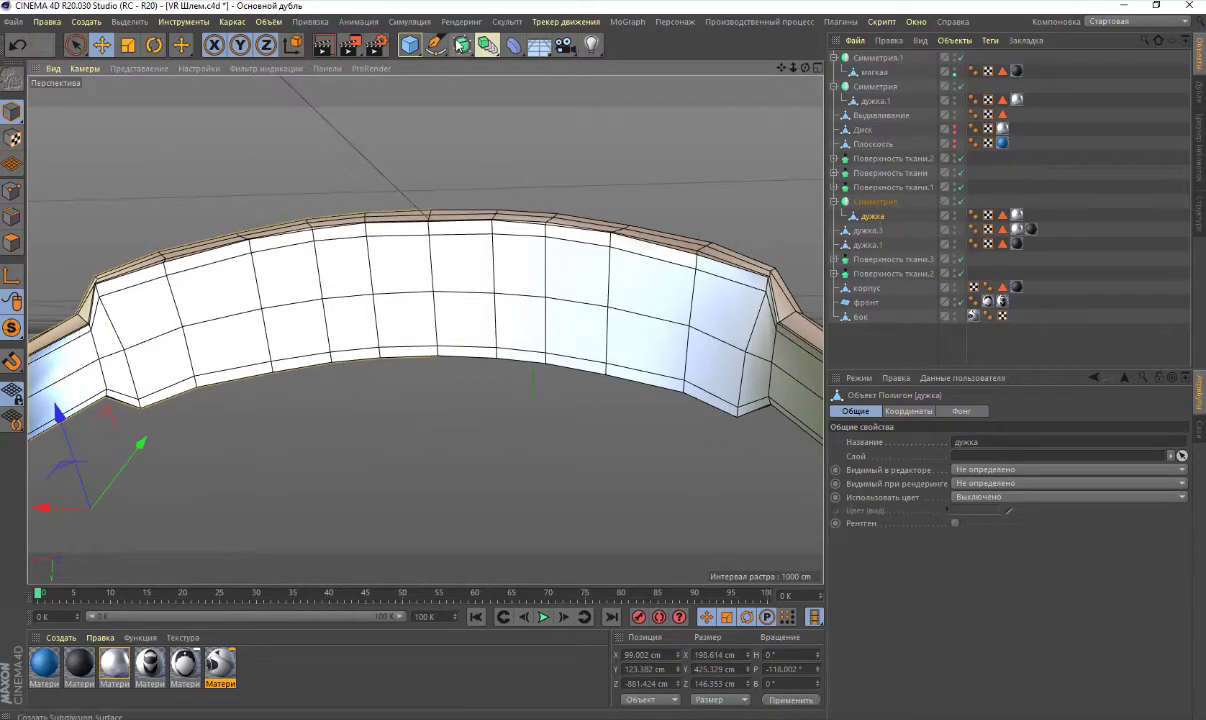
# Add a Subdivision Surface object and select the дужка.1 strap piece
pyautogui.moveTo(487, 44); pyautogui.dragTo(500, 64)
pyautogui.click(500, 64)
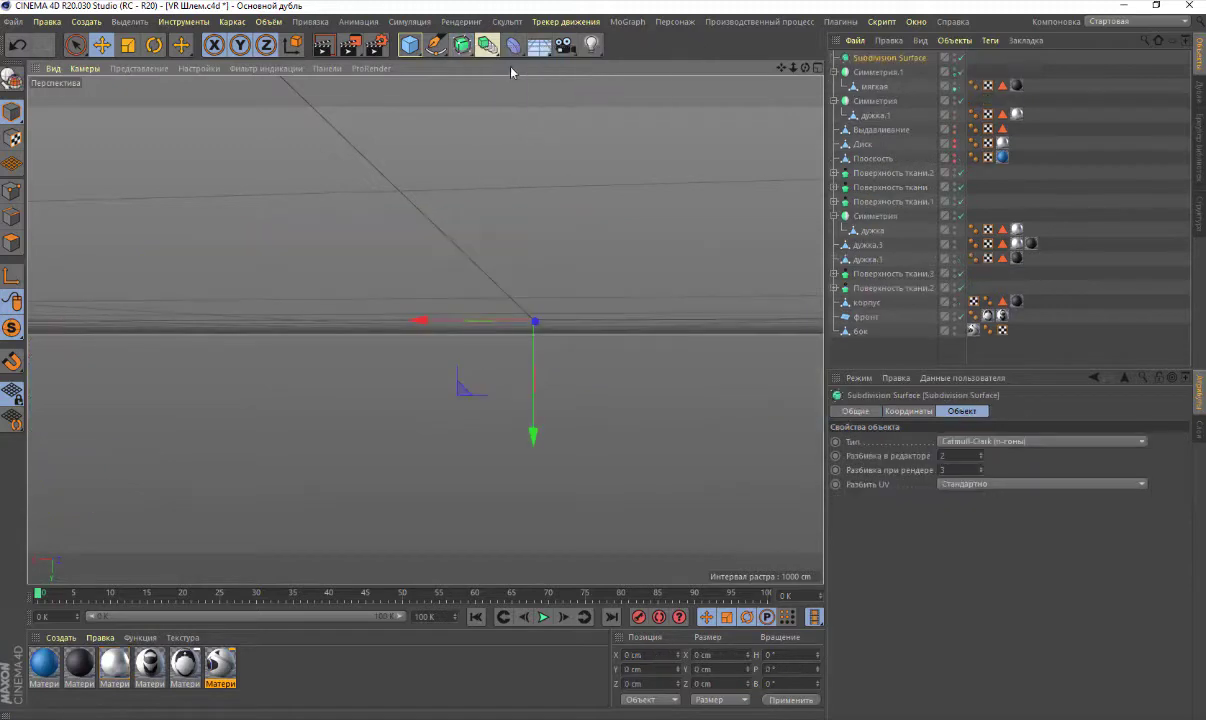
pyautogui.click(890, 60)
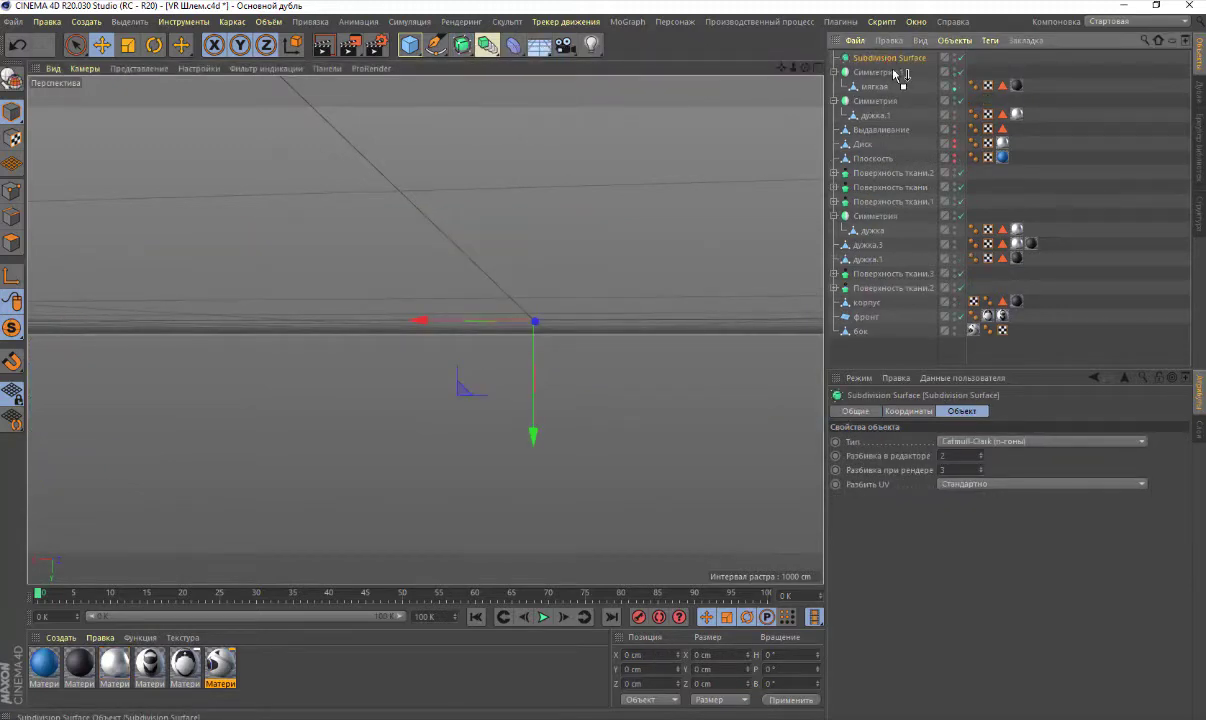
pyautogui.moveTo(894, 72); pyautogui.dragTo(884, 50)
pyautogui.keyDown('alt'); pyautogui.moveTo(590, 340); pyautogui.dragTo(593, 338); pyautogui.keyUp('alt')
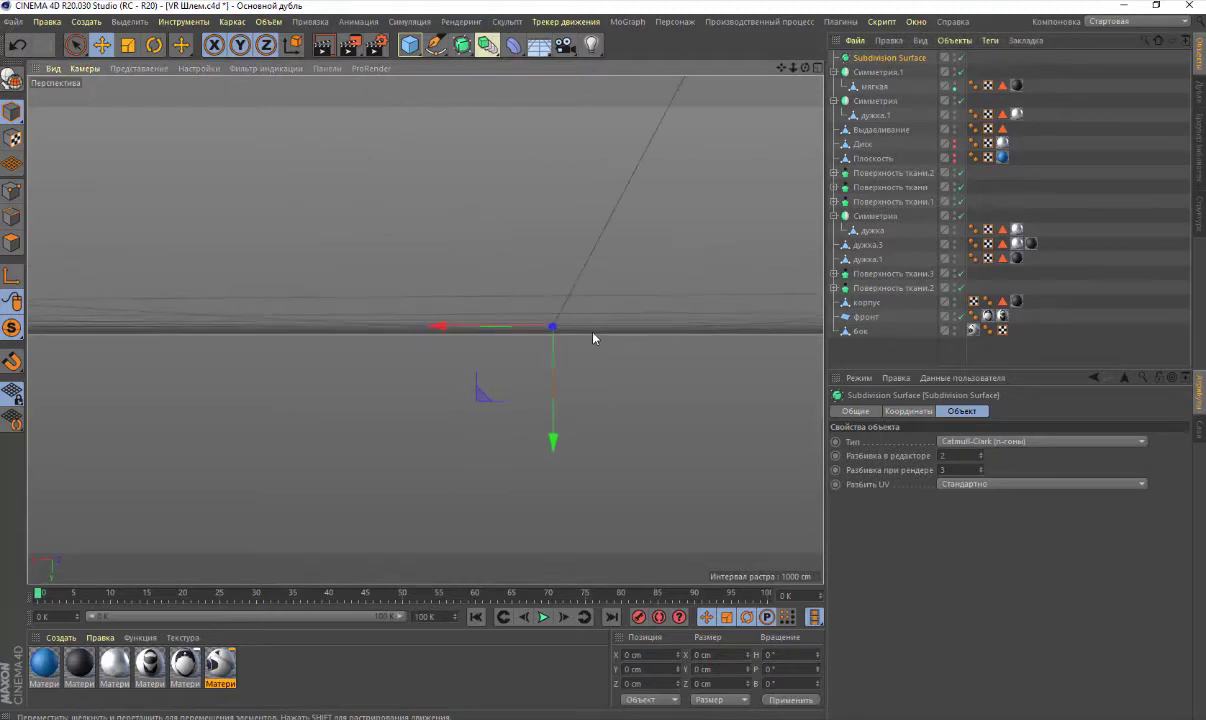
pyautogui.click(868, 259)
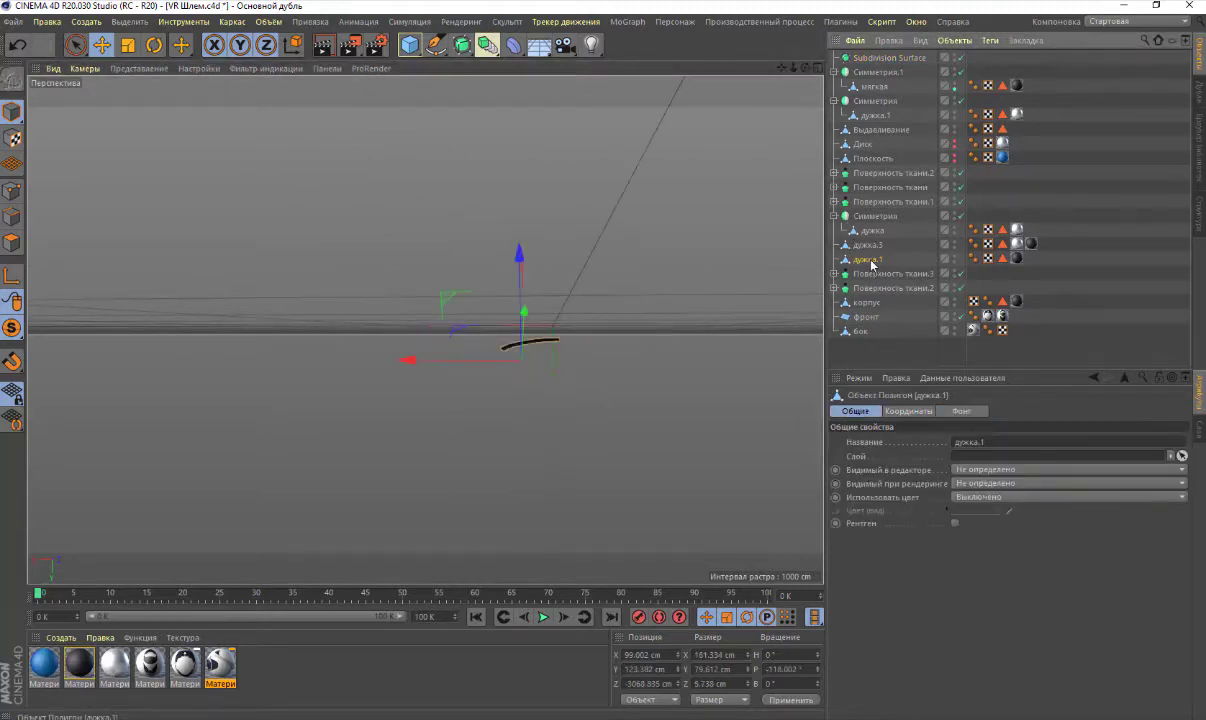
# Turn solo off, then solo-isolate the дужка strap inside its Symmetry group
pyautogui.click(12, 328)
pyautogui.click(42, 345)
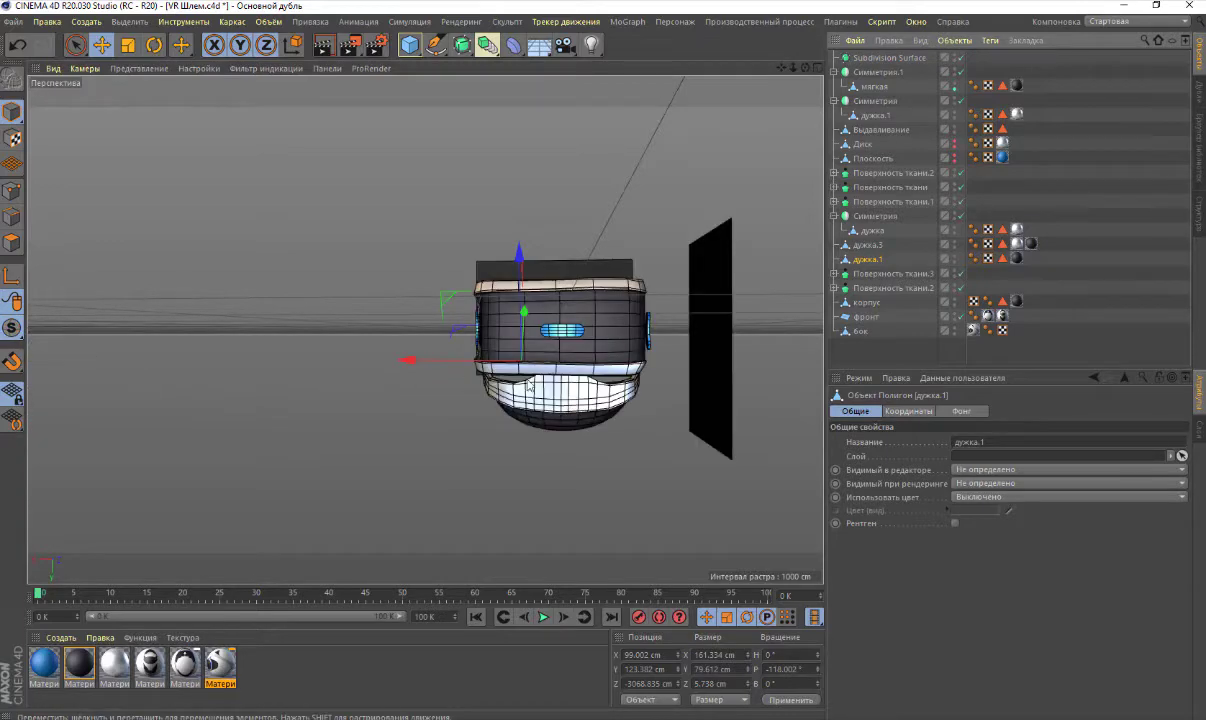
pyautogui.moveTo(771, 137)
pyautogui.keyDown('alt'); pyautogui.mouseDown()
pyautogui.moveTo(711, 304)
pyautogui.moveTo(746, 164)
pyautogui.mouseUp(); pyautogui.keyUp('alt')
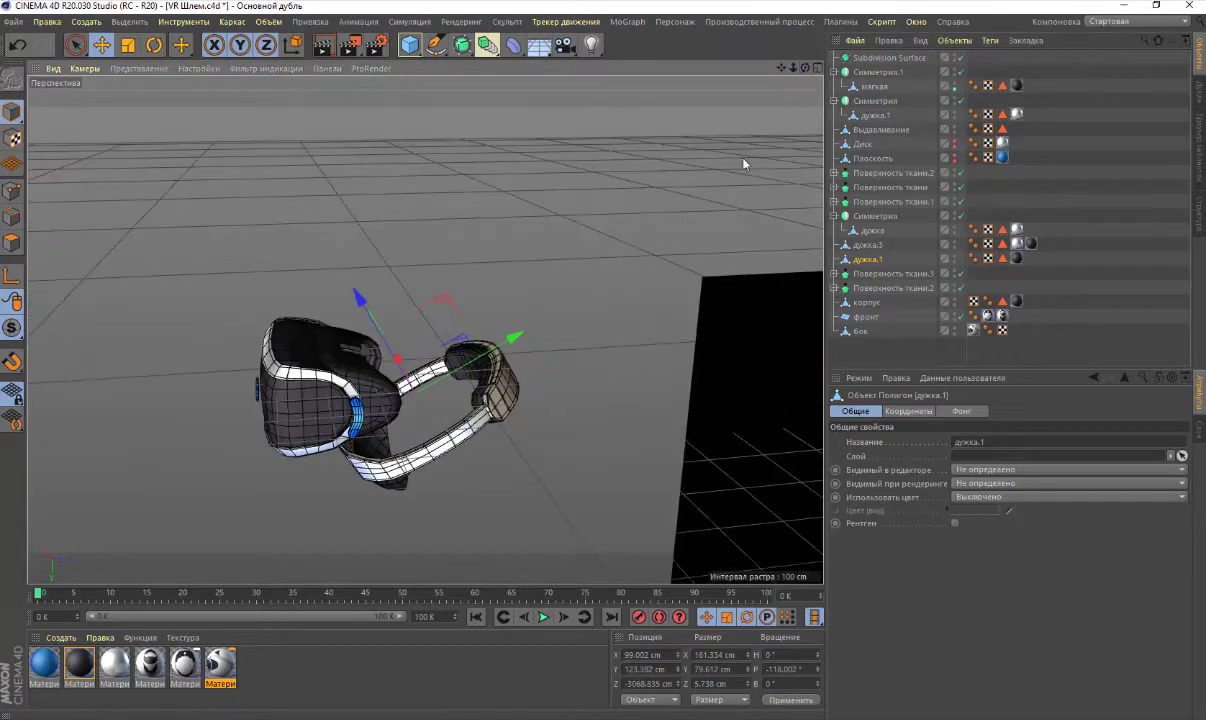
pyautogui.click(428, 471)
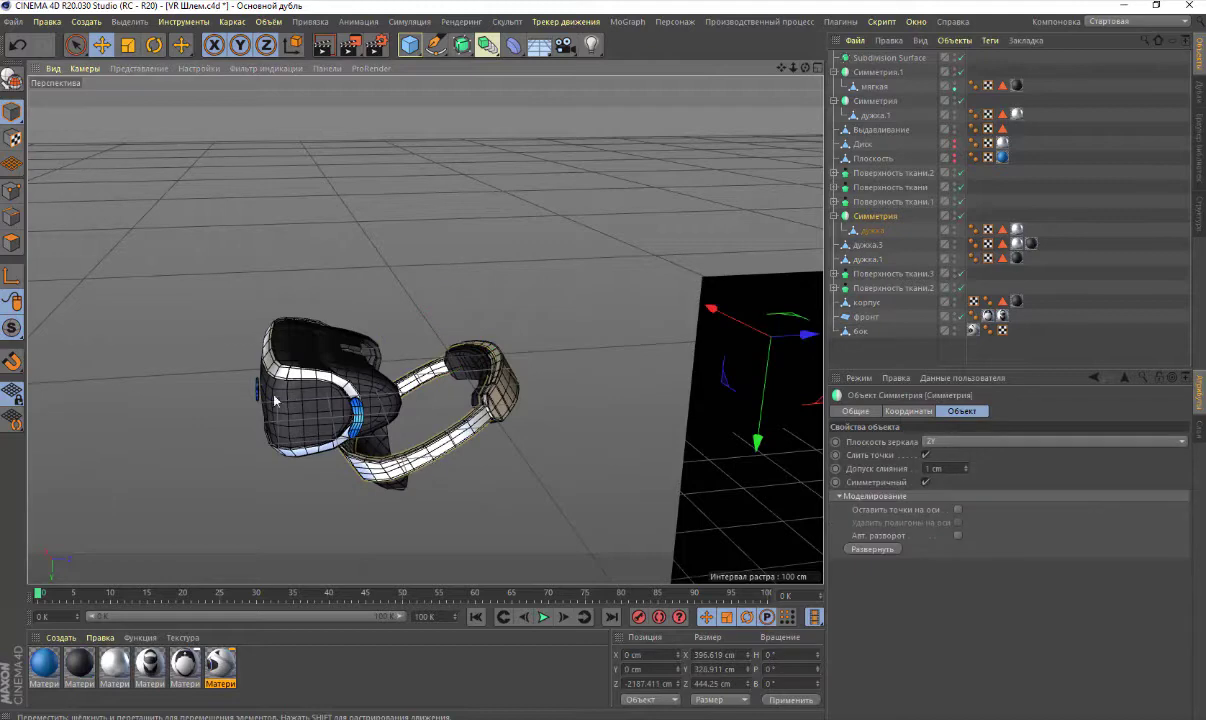
pyautogui.moveTo(12, 327); pyautogui.dragTo(43, 352)
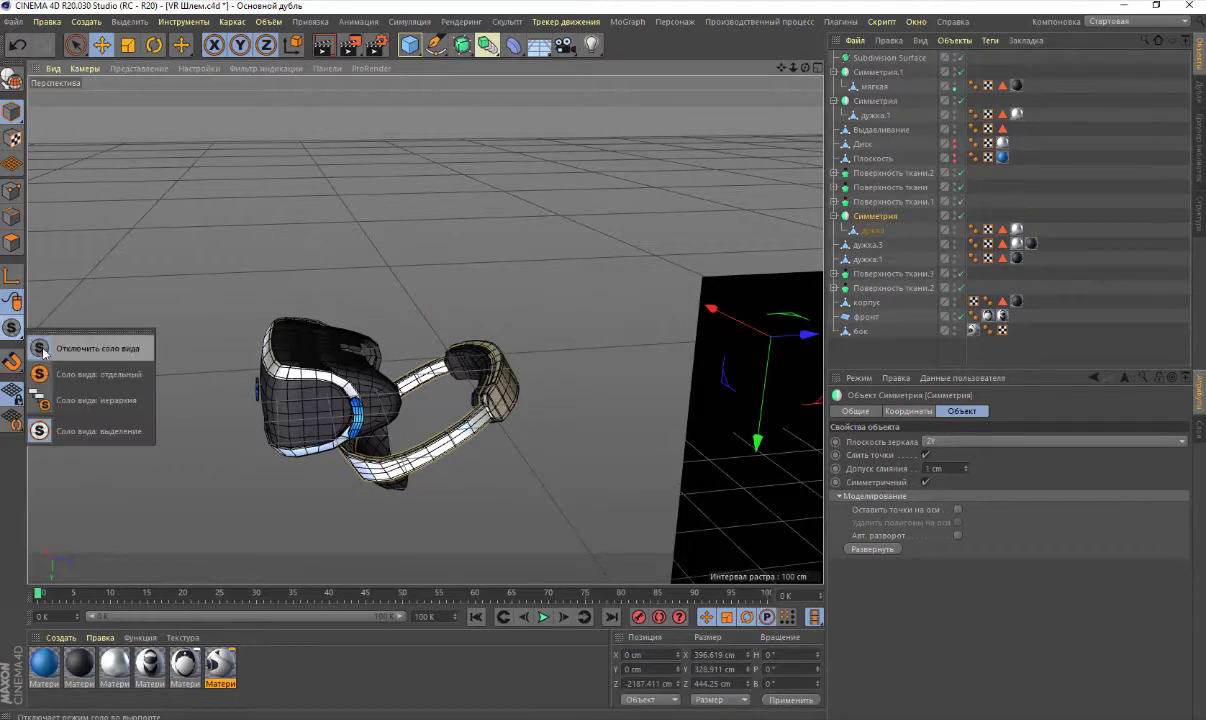
pyautogui.click(62, 378)
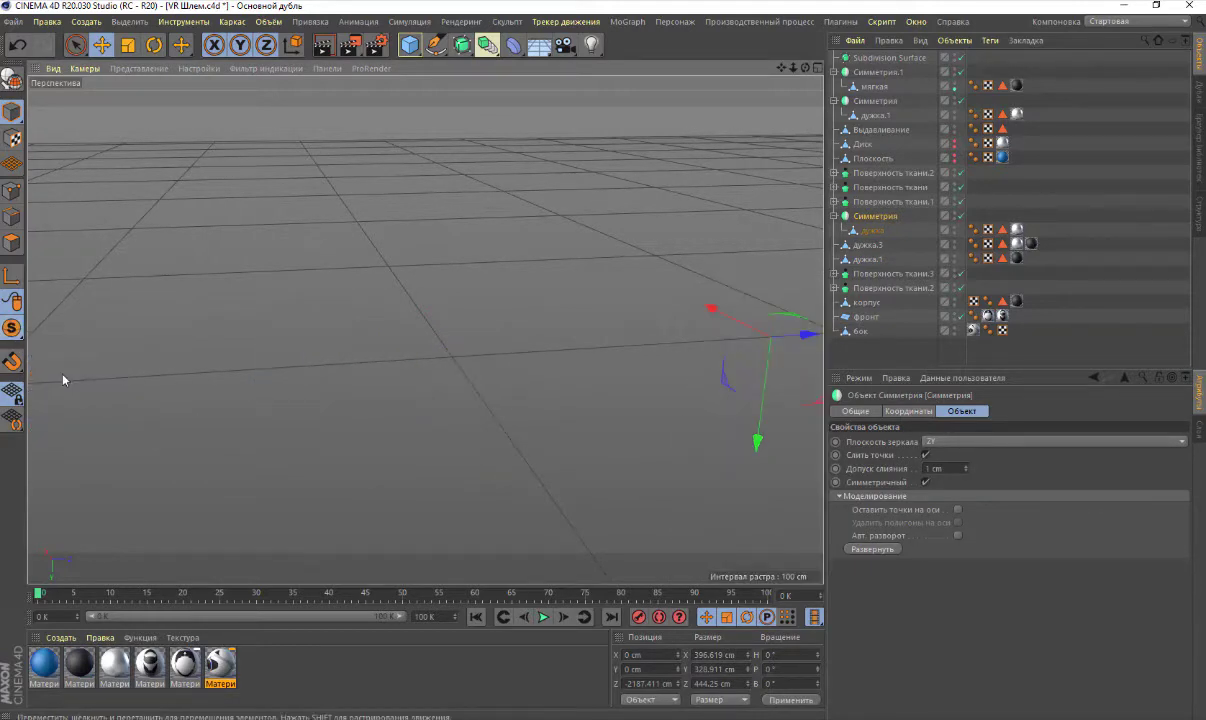
pyautogui.click(873, 230)
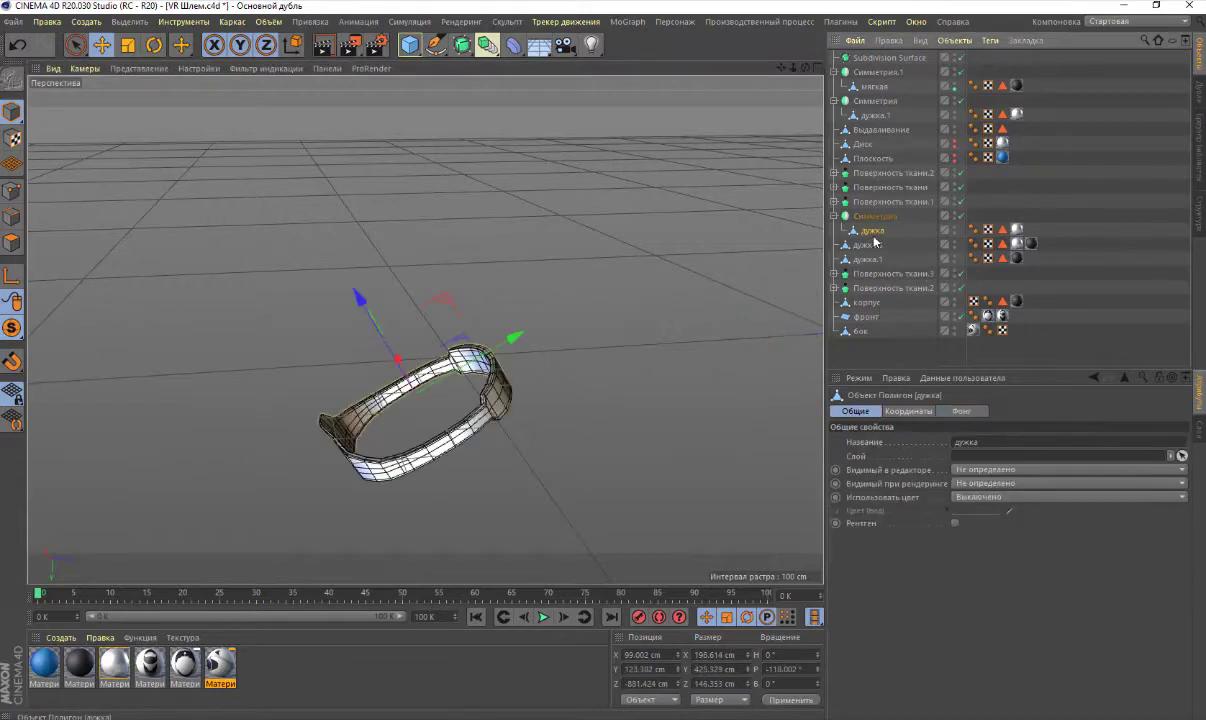
pyautogui.scroll(3, 440, 462)
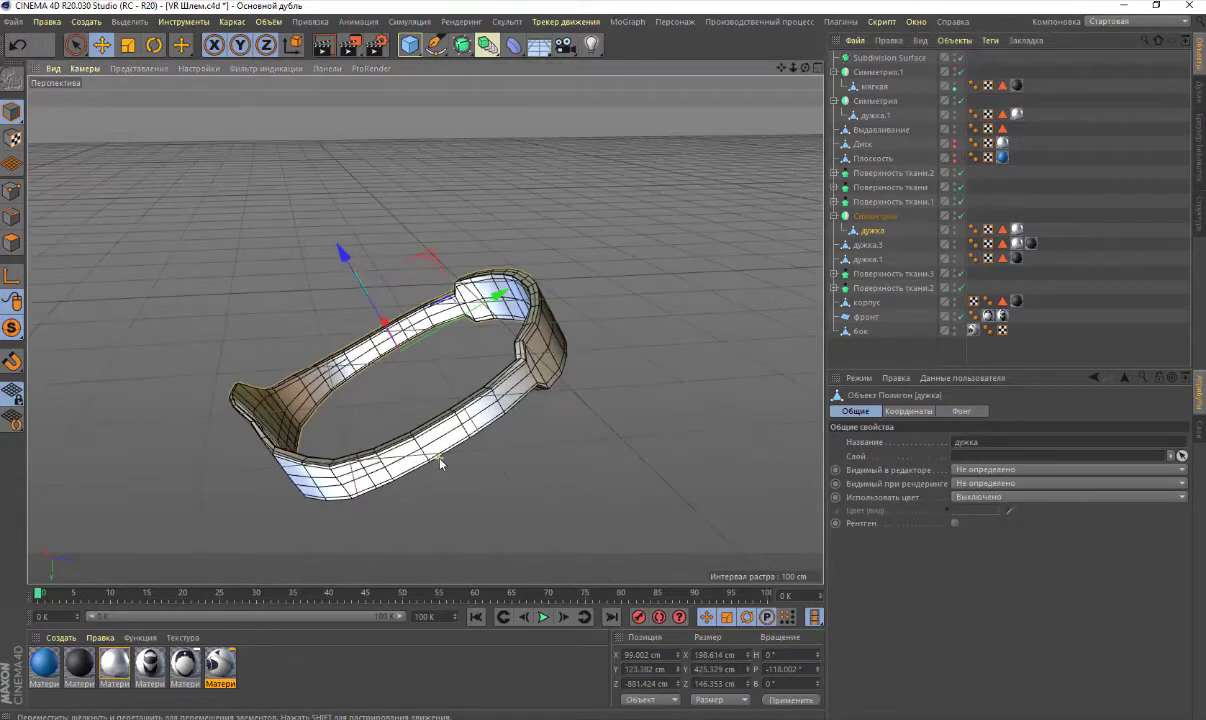
pyautogui.scroll(2, 440, 462)
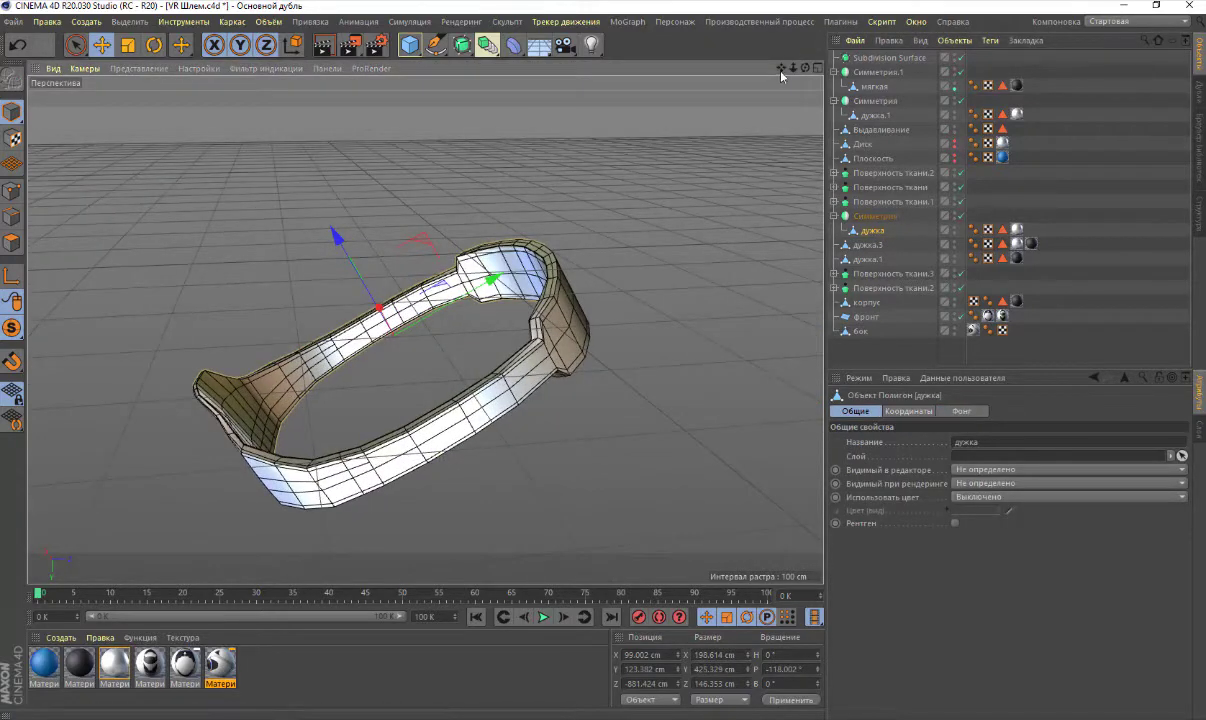
pyautogui.moveTo(781, 68); pyautogui.dragTo(760, 90)
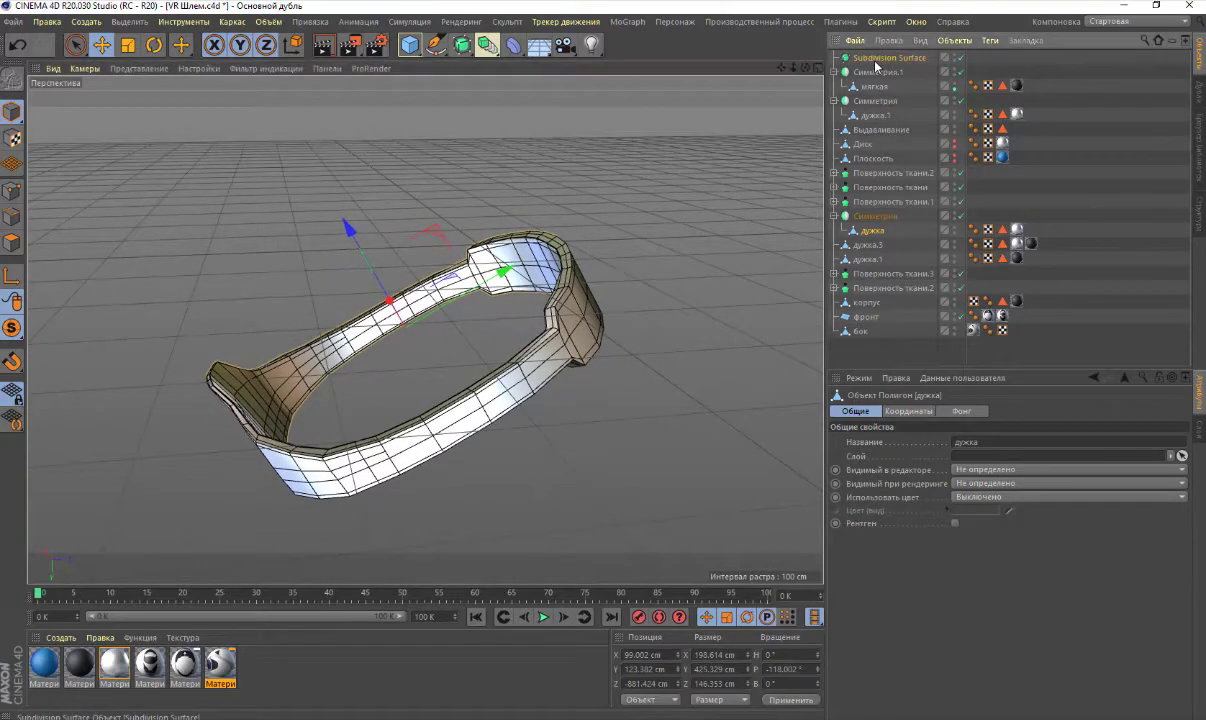
# Parent дужка under Subdivision Surface with editor and render subdivision 1, and disable solo
pyautogui.moveTo(876, 66)
pyautogui.mouseDown()
pyautogui.moveTo(865, 236)
pyautogui.moveTo(872, 220)
pyautogui.mouseUp()
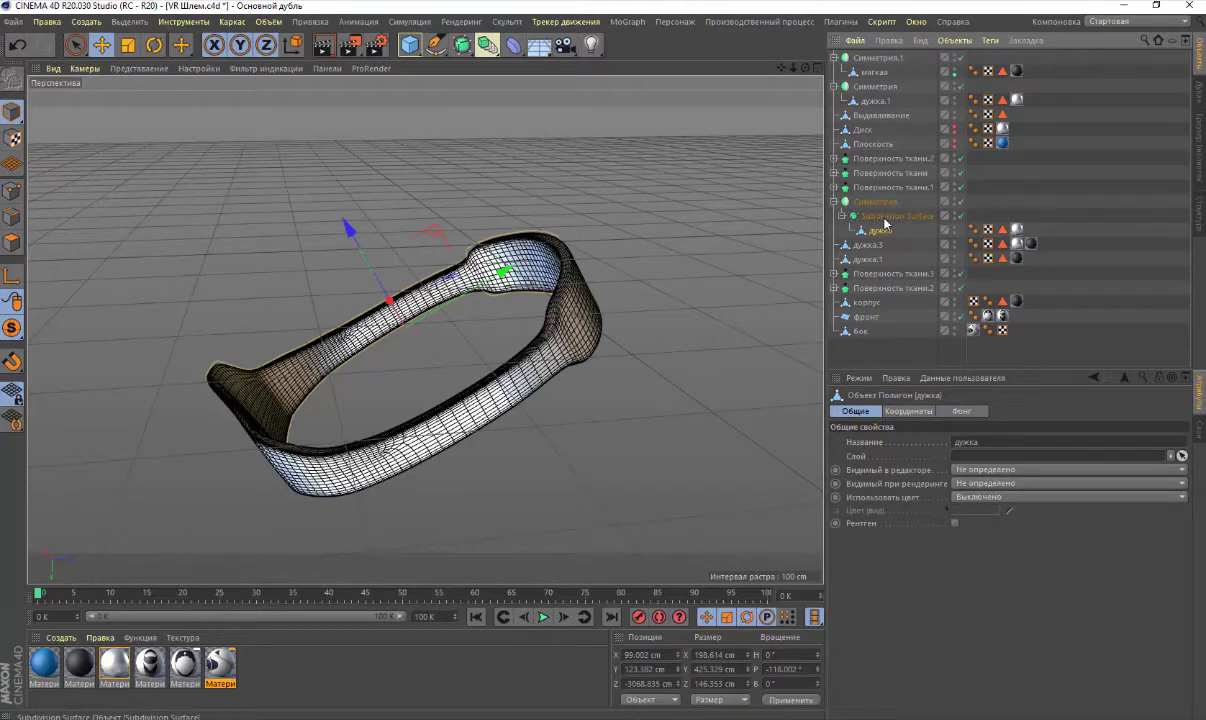
pyautogui.click(883, 218)
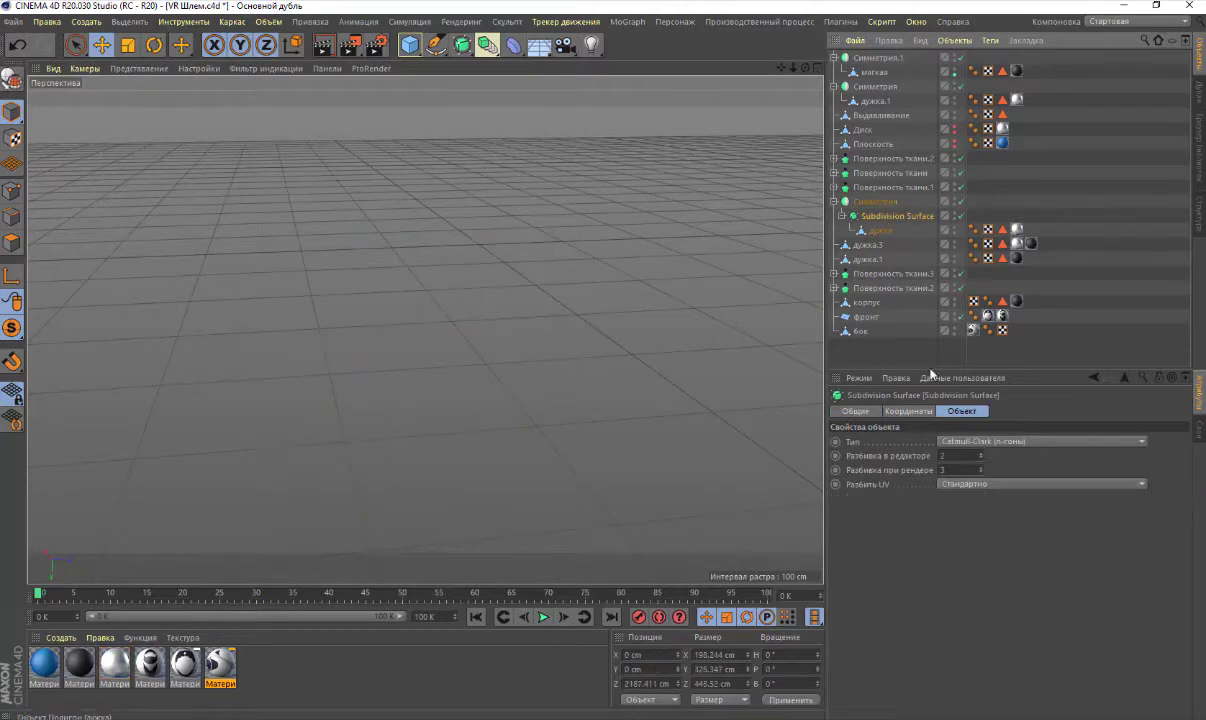
pyautogui.click(981, 457)
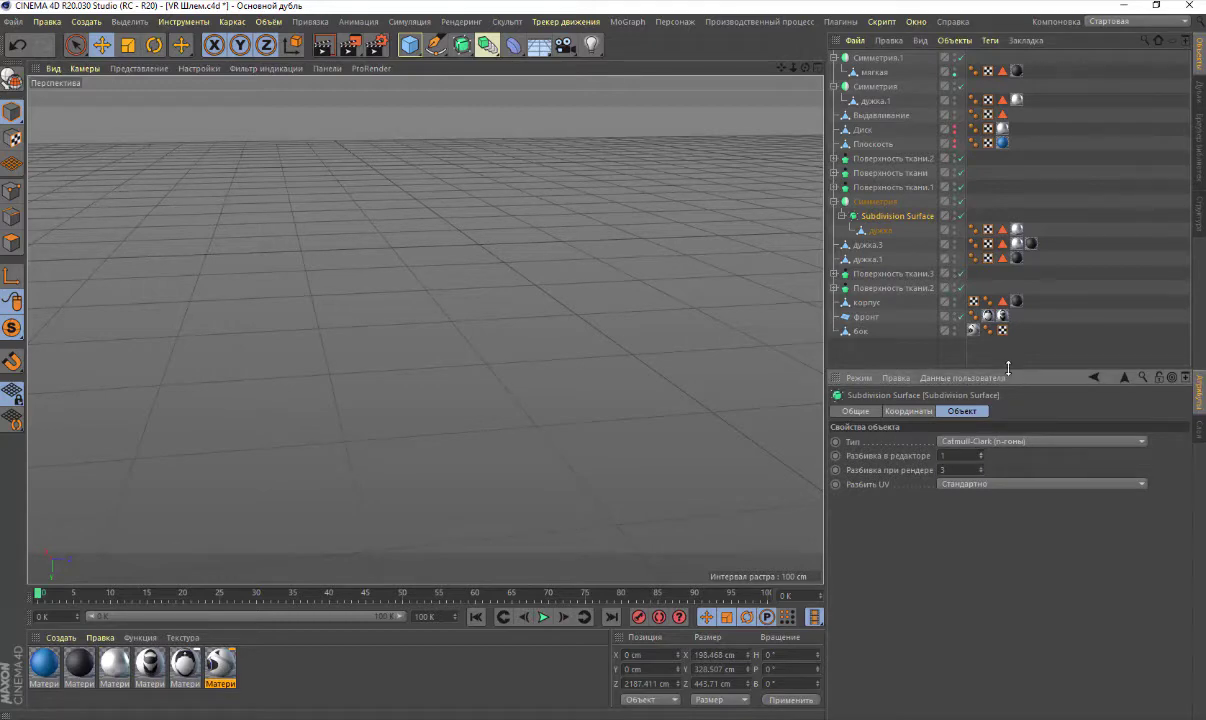
pyautogui.doubleClick(981, 474)
pyautogui.moveTo(14, 324); pyautogui.dragTo(74, 322)
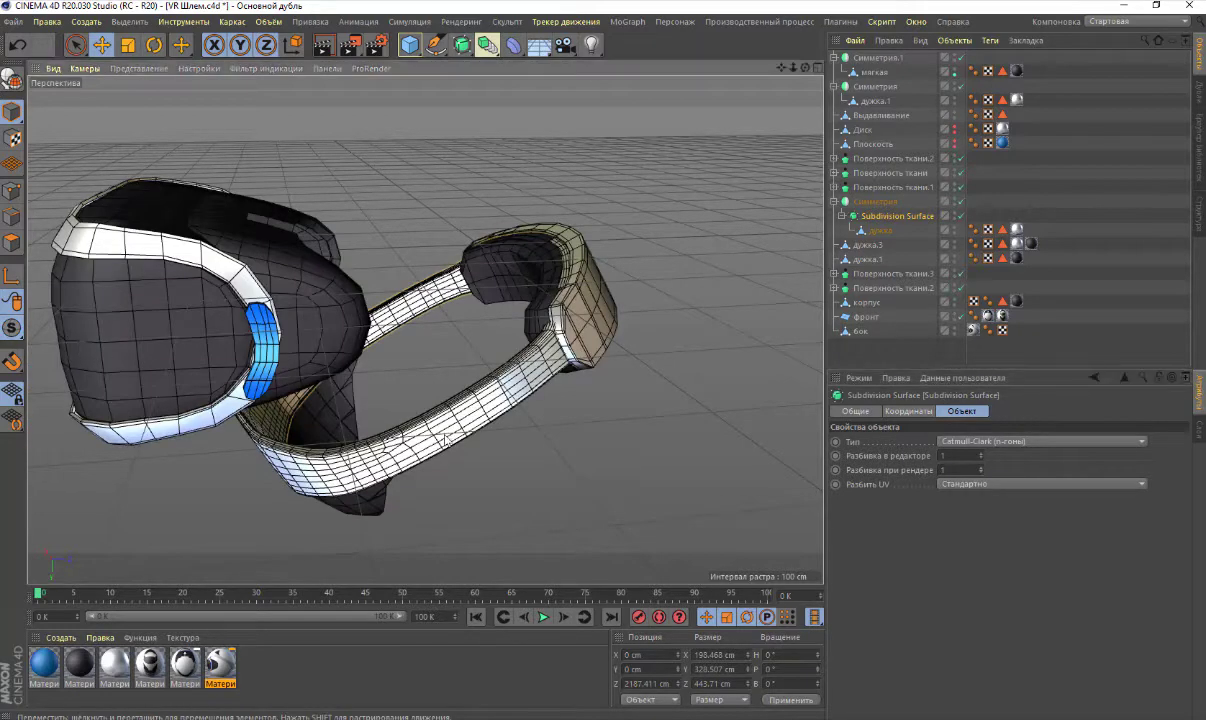
# Select the дужка strap and frame it, orbiting out to the whole headset
pyautogui.click(430, 415)
pyautogui.click(881, 231)
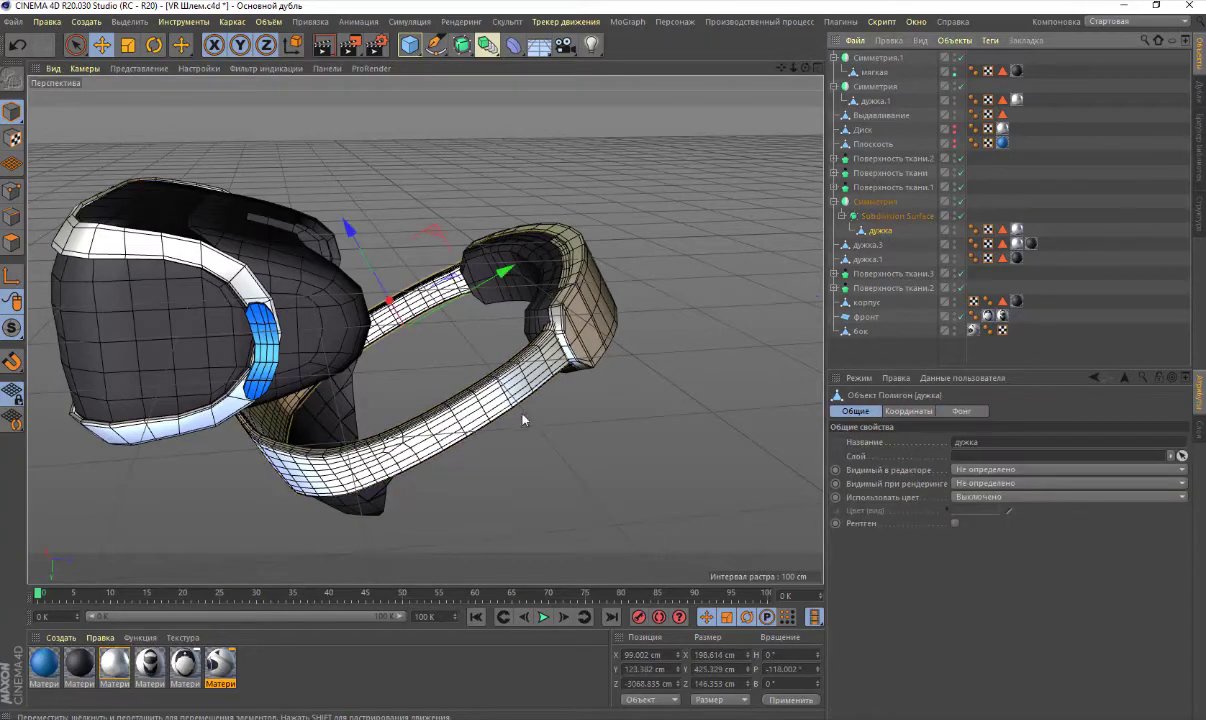
pyautogui.press('o')
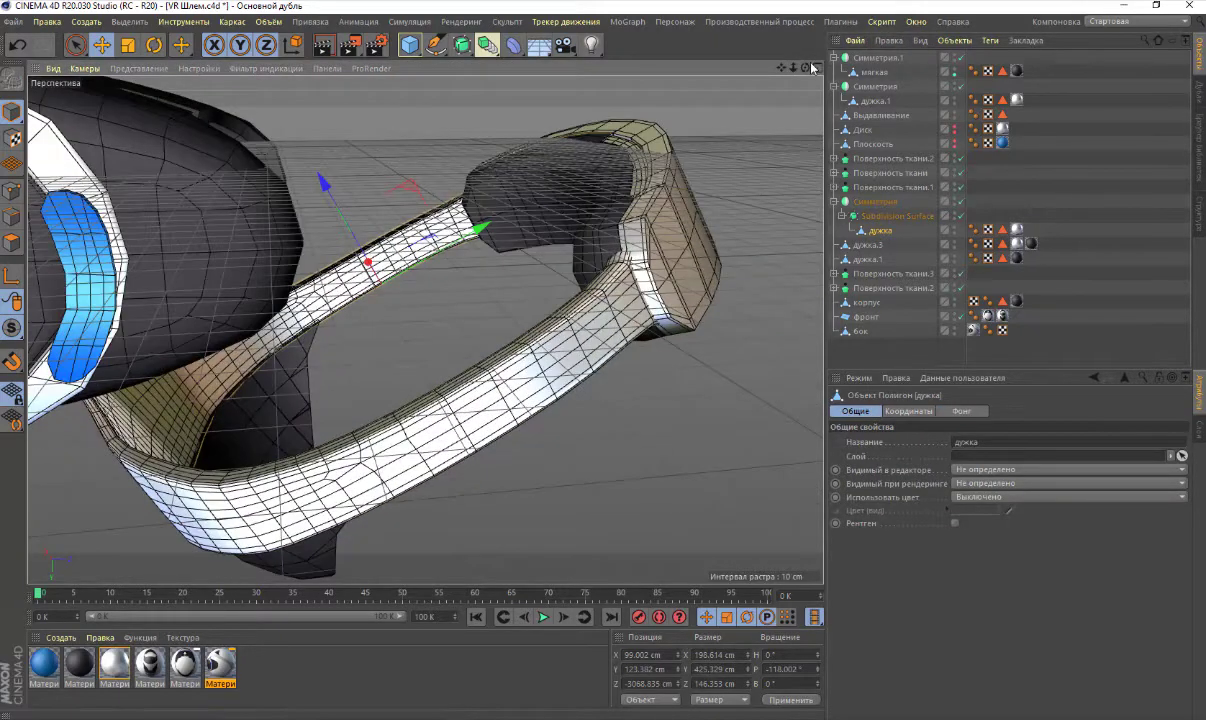
pyautogui.moveTo(806, 71); pyautogui.dragTo(760, 140)
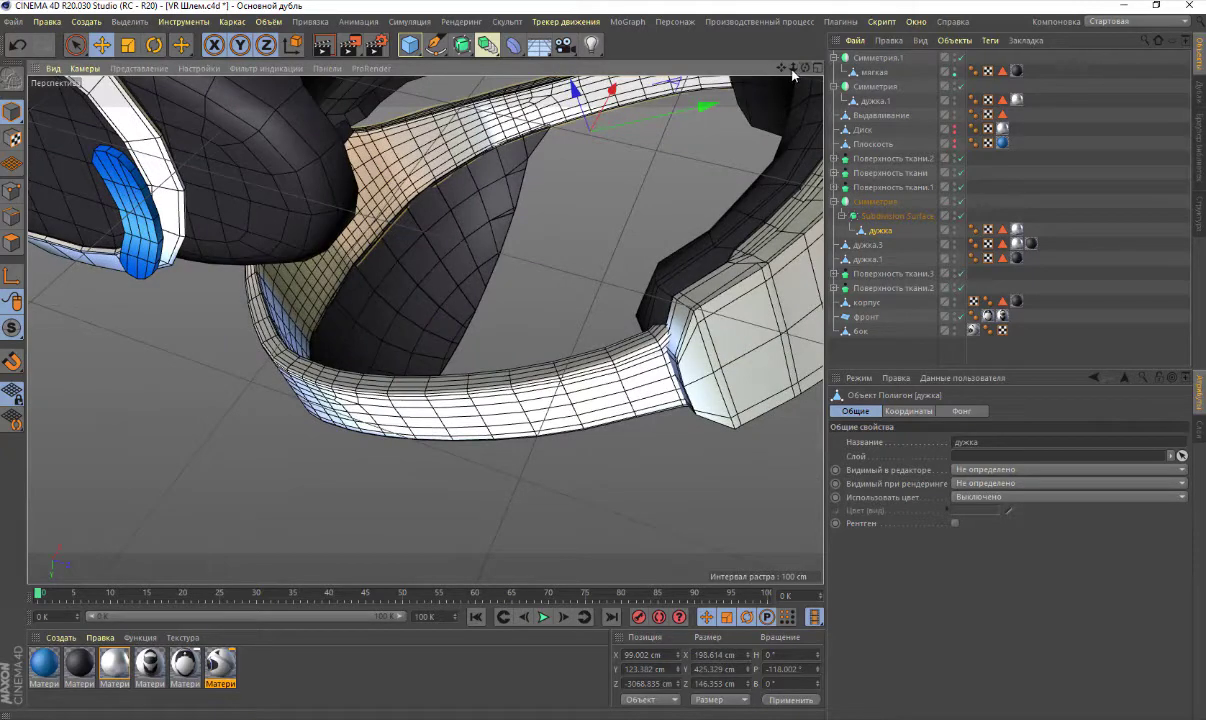
pyautogui.moveTo(793, 71); pyautogui.dragTo(560, 275)
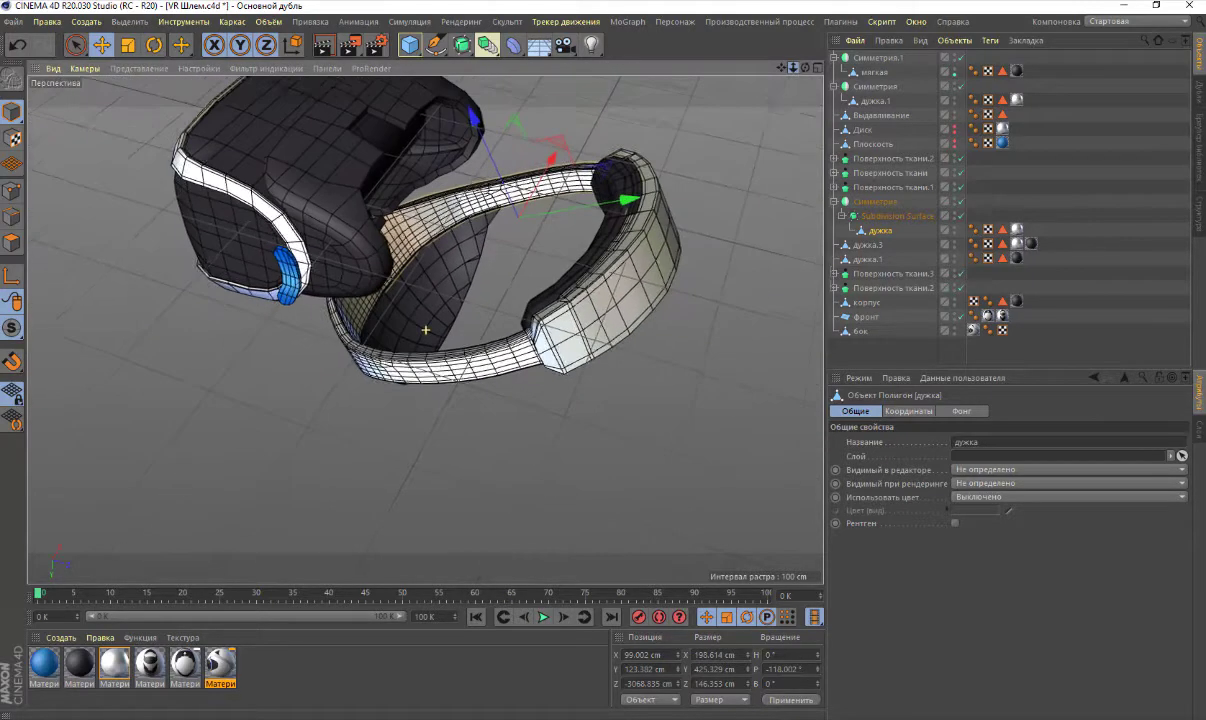
# Hide the дужка.1 piece using its visibility dots
pyautogui.click(586, 308)
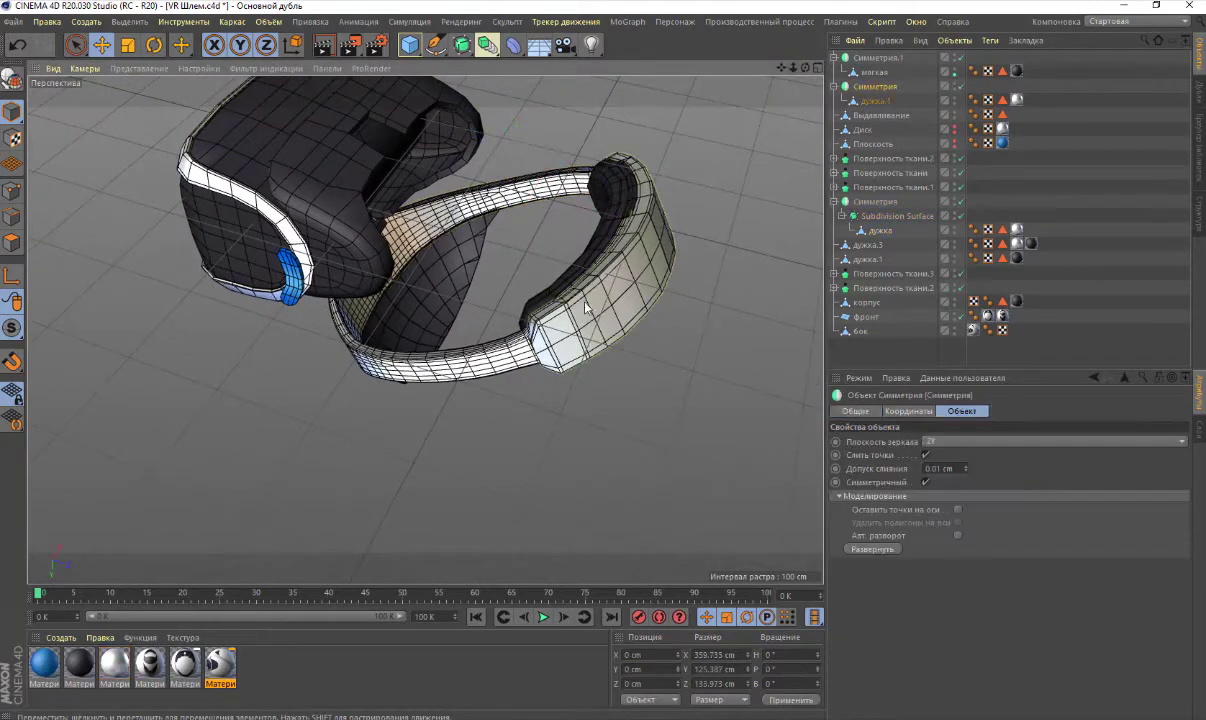
pyautogui.click(955, 101)
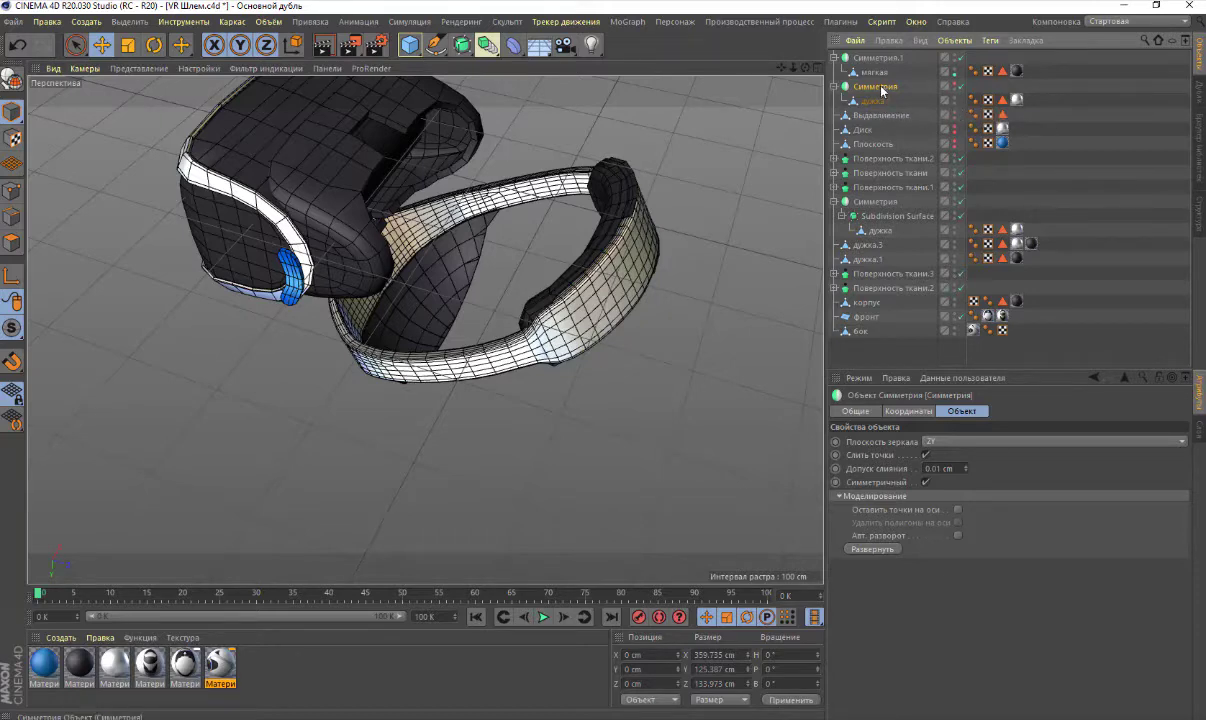
pyautogui.click(956, 59)
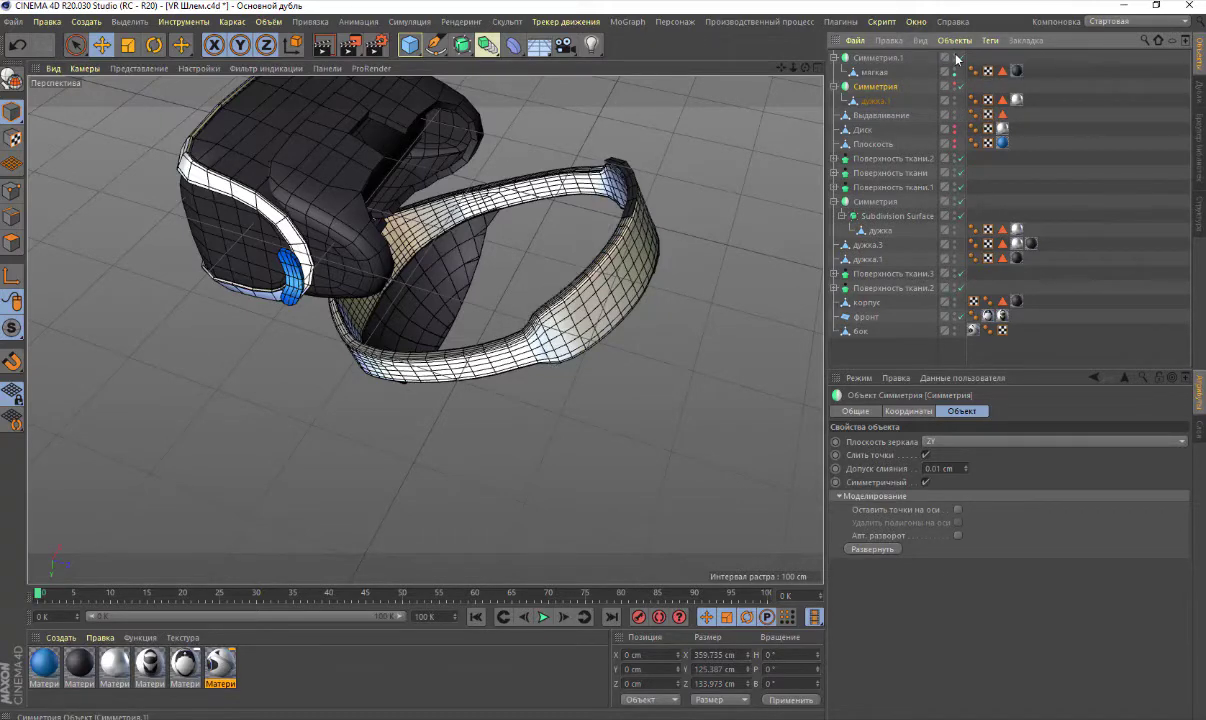
pyautogui.scroll(5, 525, 330)
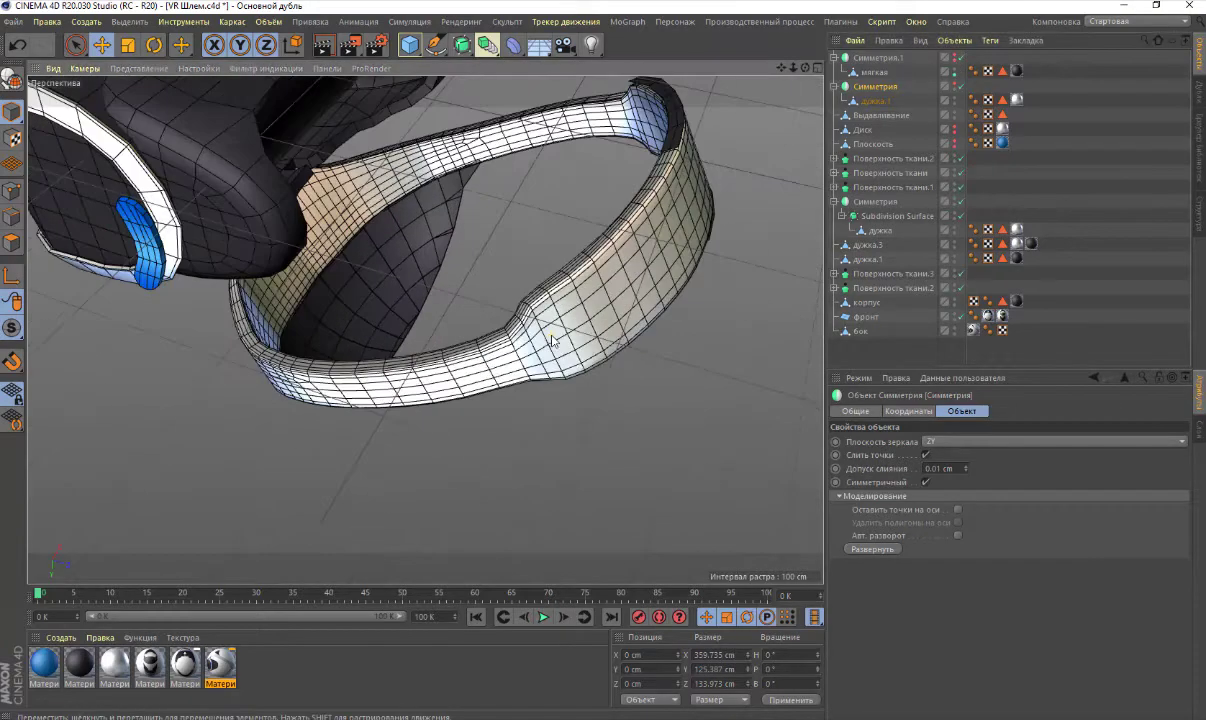
pyautogui.scroll(5, 525, 330)
# Orbit and zoom to inspect the smoothed strap, then reselect дужка
pyautogui.keyDown('alt'); pyautogui.moveTo(270, 270); pyautogui.dragTo(425, 330); pyautogui.keyUp('alt')
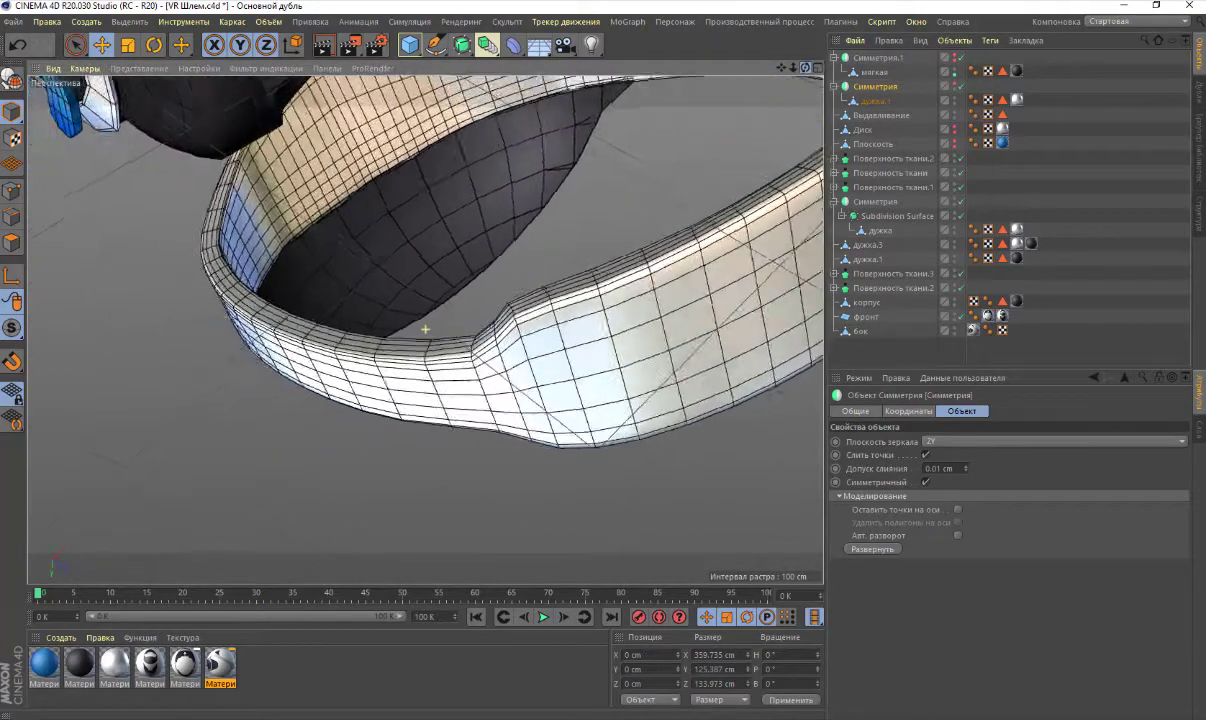
pyautogui.scroll(-3, 425, 330)
pyautogui.scroll(-5, 425, 330)
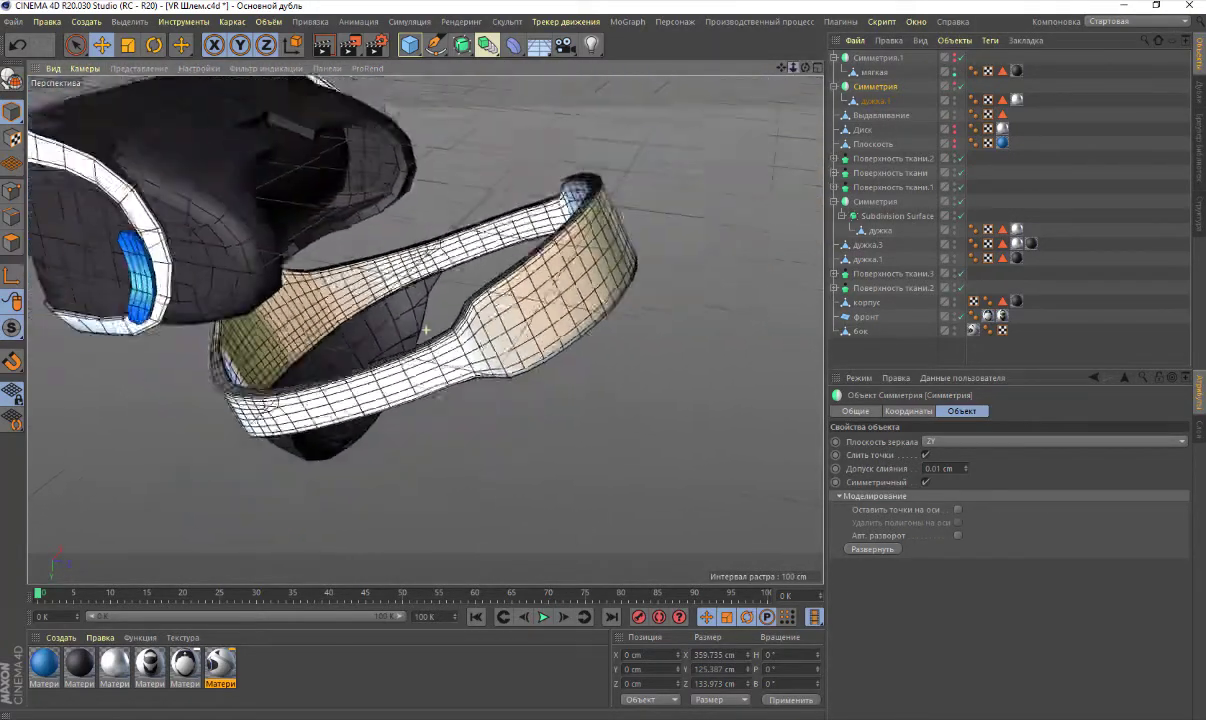
pyautogui.moveTo(806, 73); pyautogui.dragTo(740, 70)
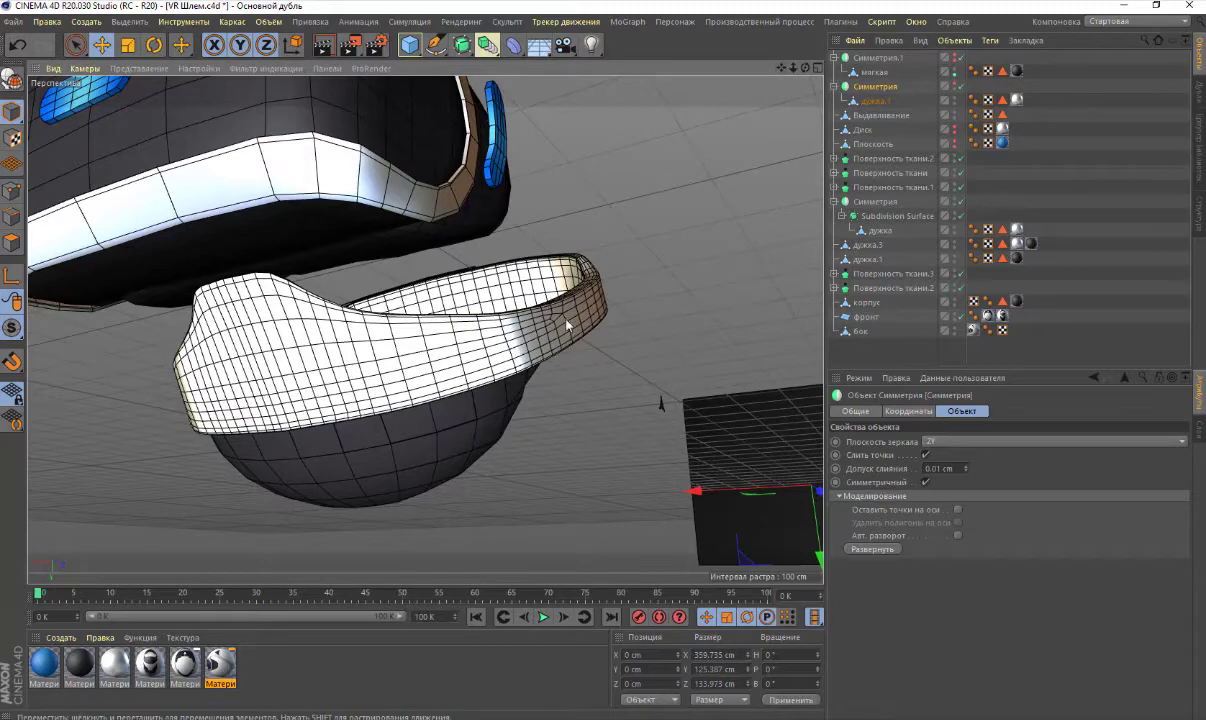
pyautogui.scroll(3, 565, 322)
pyautogui.scroll(3, 565, 322)
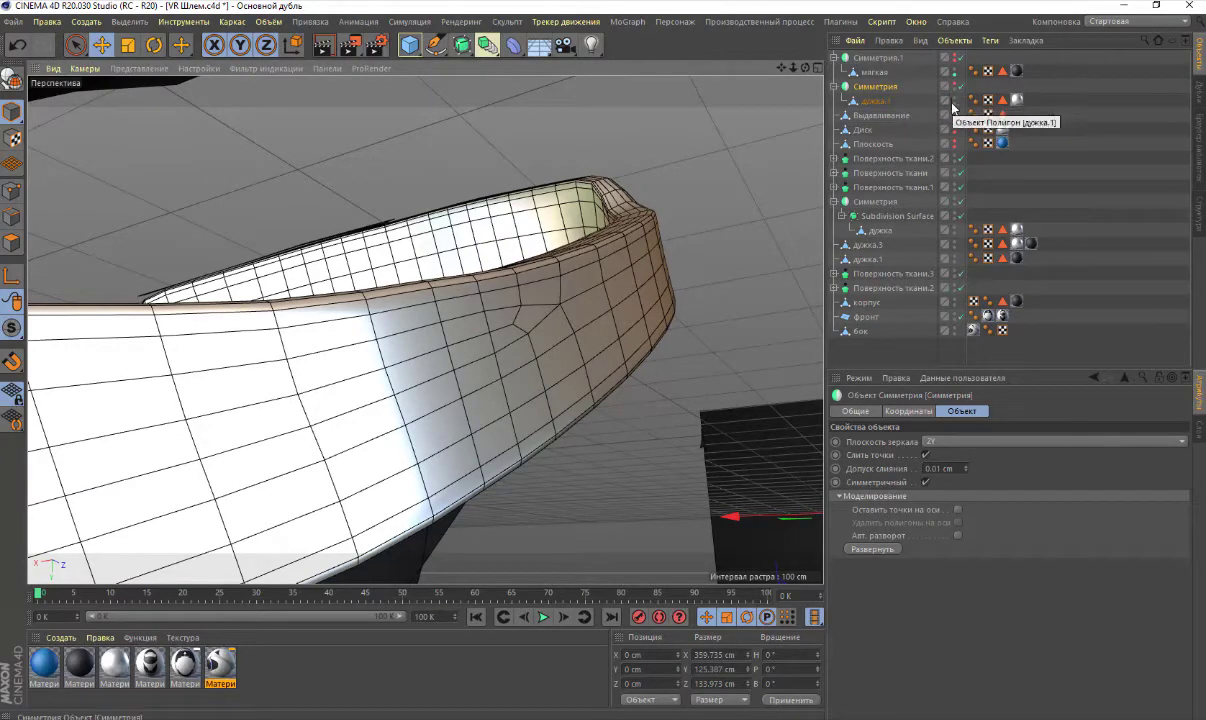
pyautogui.click(537, 326)
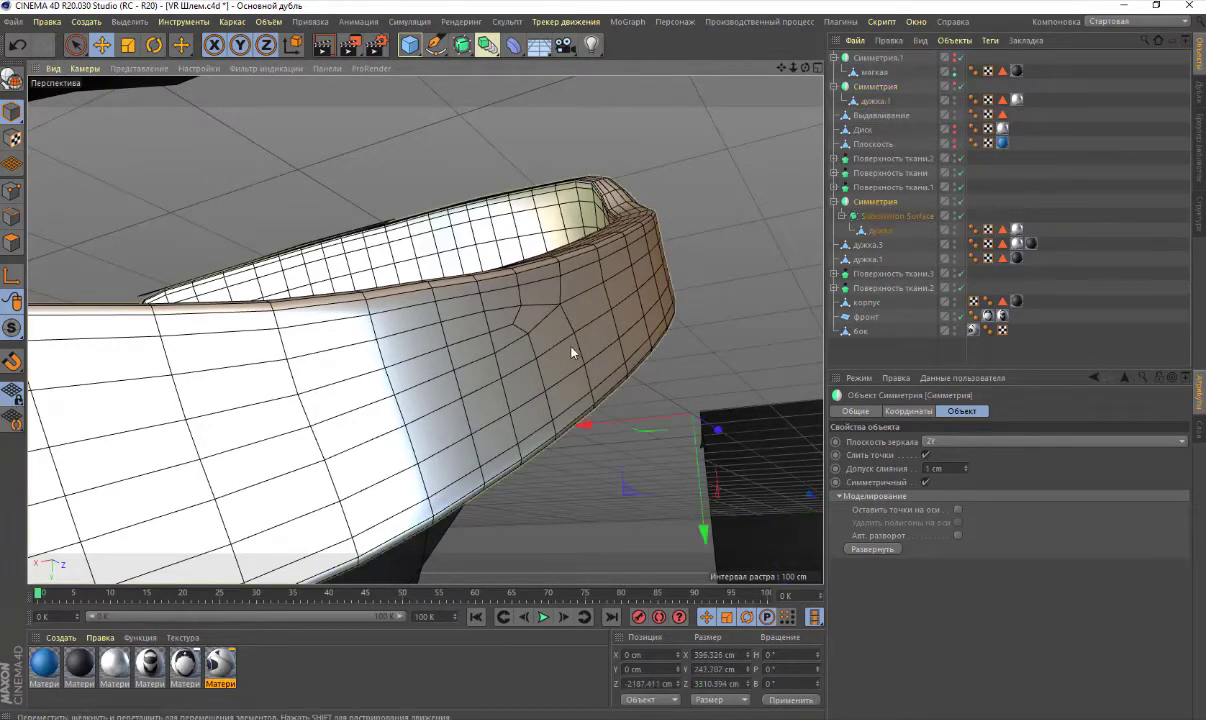
pyautogui.click(895, 233)
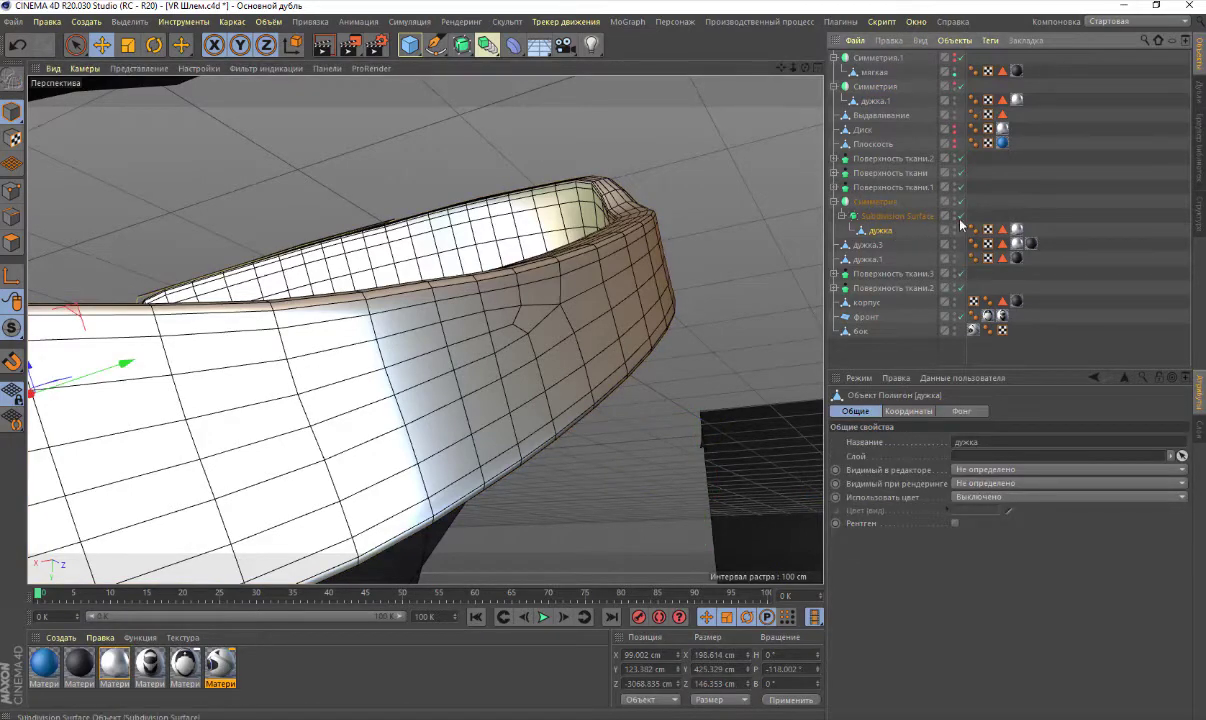
# Turn off the Subdivision Surface smoothing and the Symmetry mirroring on the arm
pyautogui.click(961, 216)
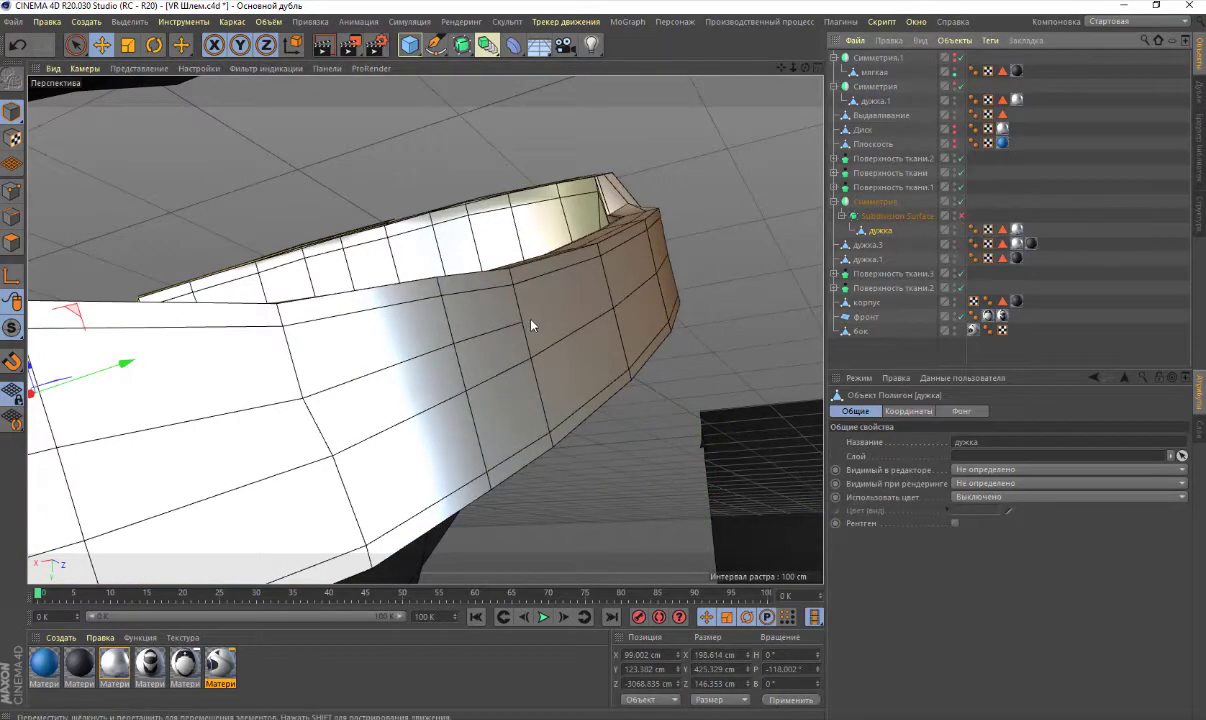
pyautogui.scroll(1, 527, 328)
pyautogui.scroll(1, 527, 328)
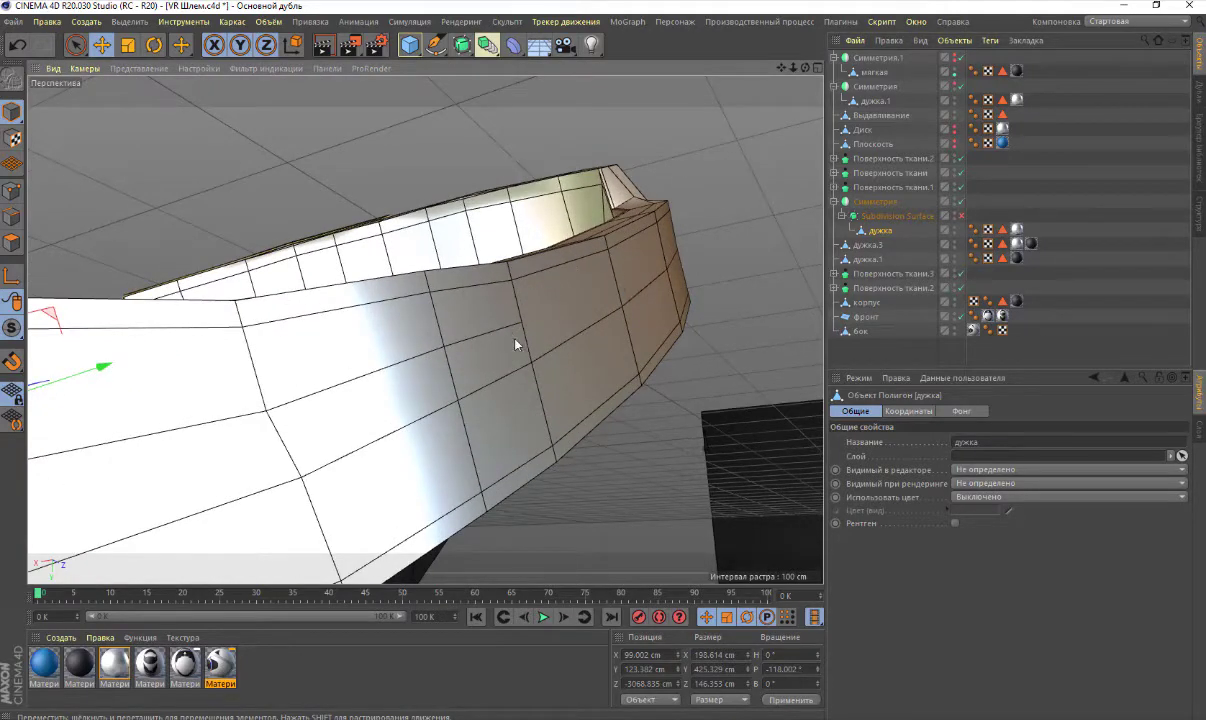
pyautogui.click(960, 201)
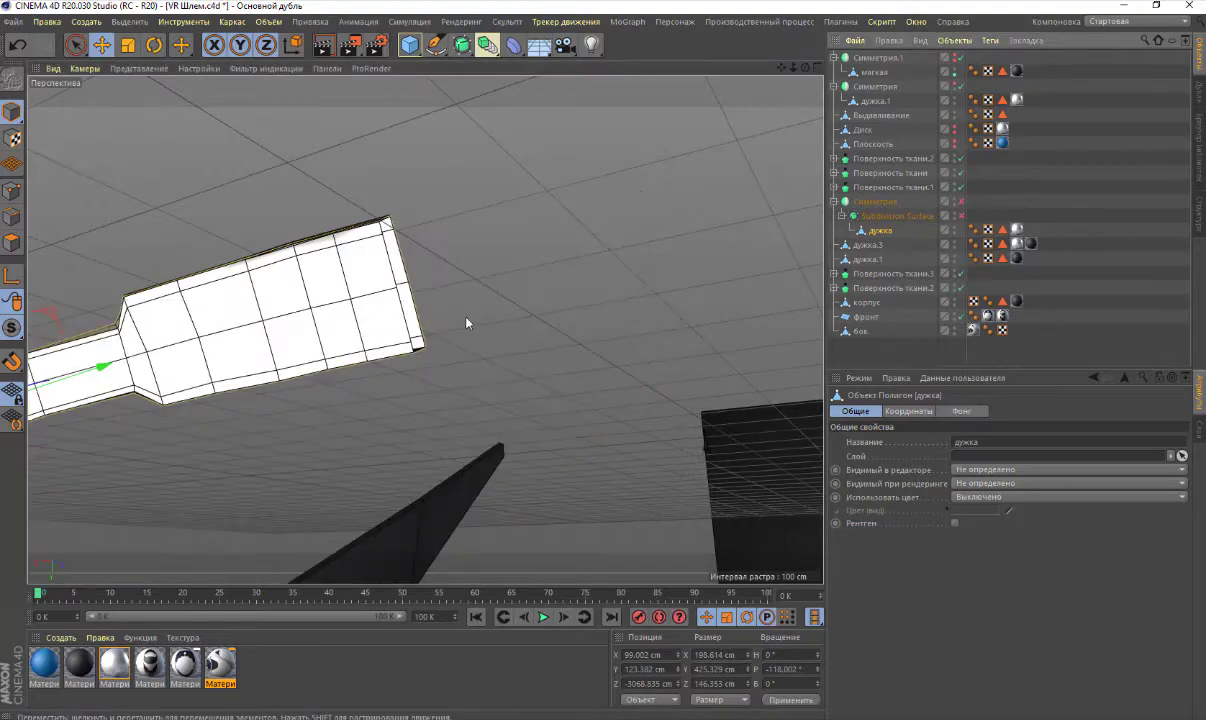
# Orbit to the arm's bent end and switch to Polygons mode
pyautogui.moveTo(438, 298)
pyautogui.keyDown('alt'); pyautogui.mouseDown()
pyautogui.moveTo(466, 324)
pyautogui.moveTo(616, 237)
pyautogui.mouseUp(); pyautogui.keyUp('alt')
pyautogui.scroll(-3, 466, 324)
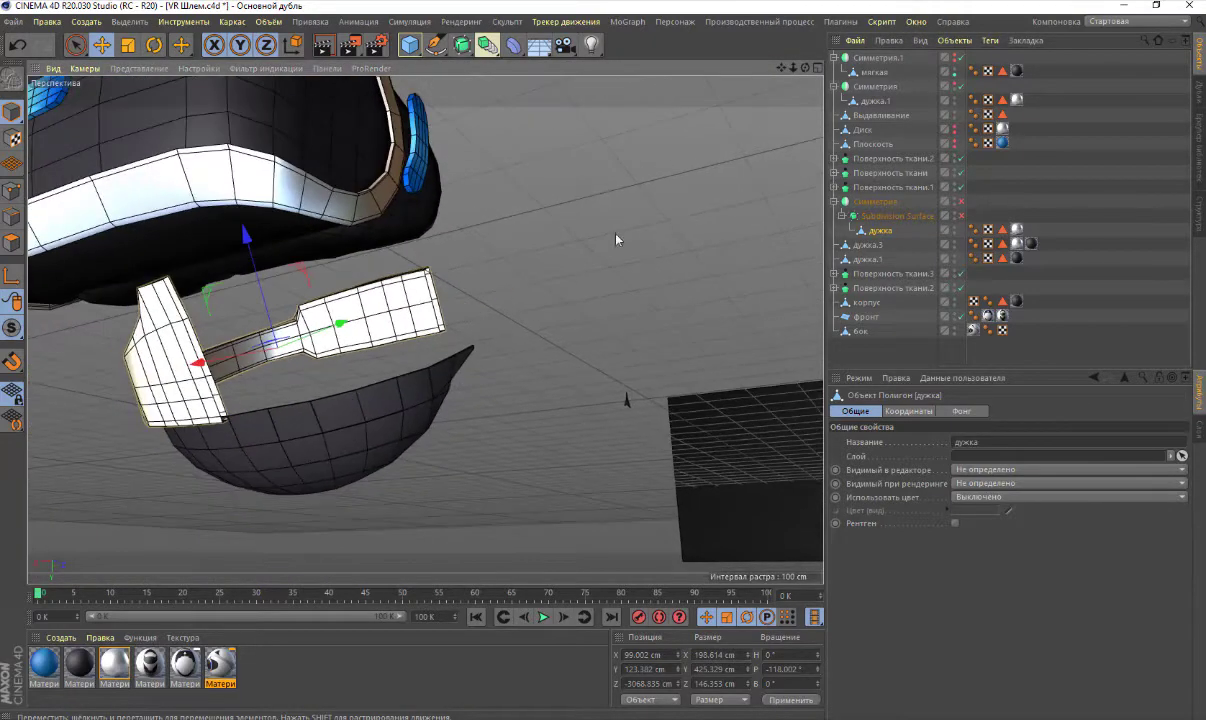
pyautogui.moveTo(805, 68); pyautogui.dragTo(805, 68)
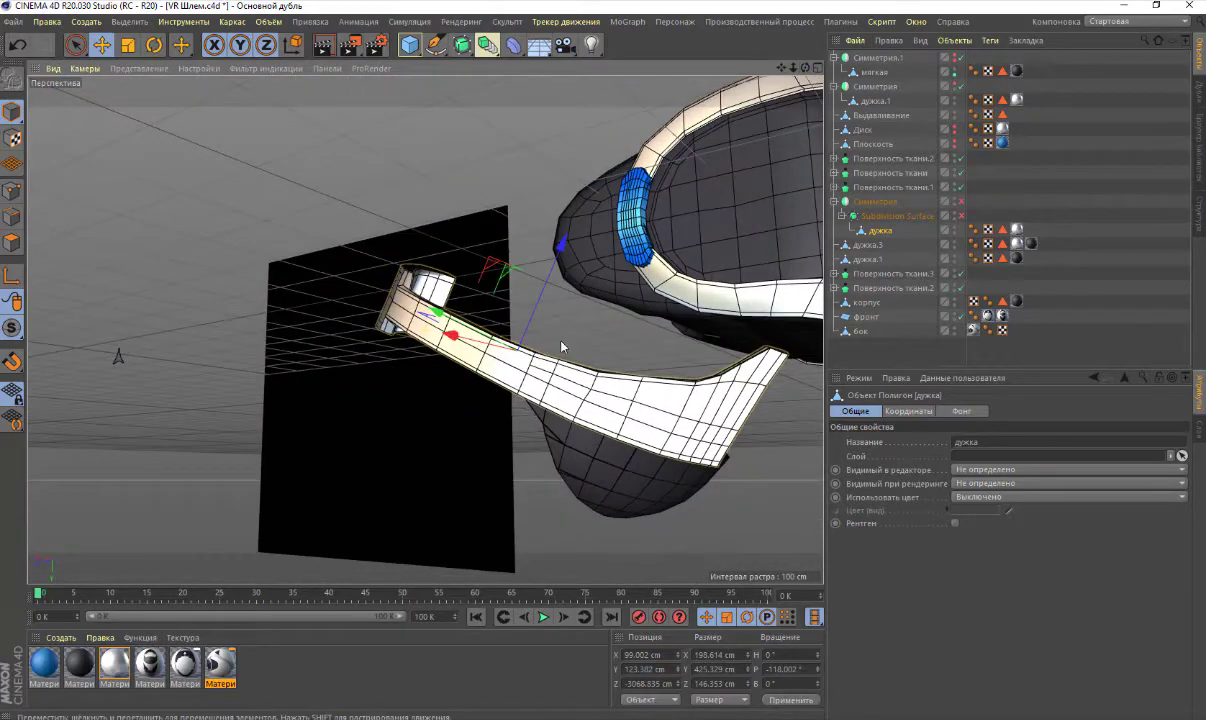
pyautogui.scroll(2, 545, 360)
pyautogui.scroll(2, 537, 381)
pyautogui.scroll(1, 536, 380)
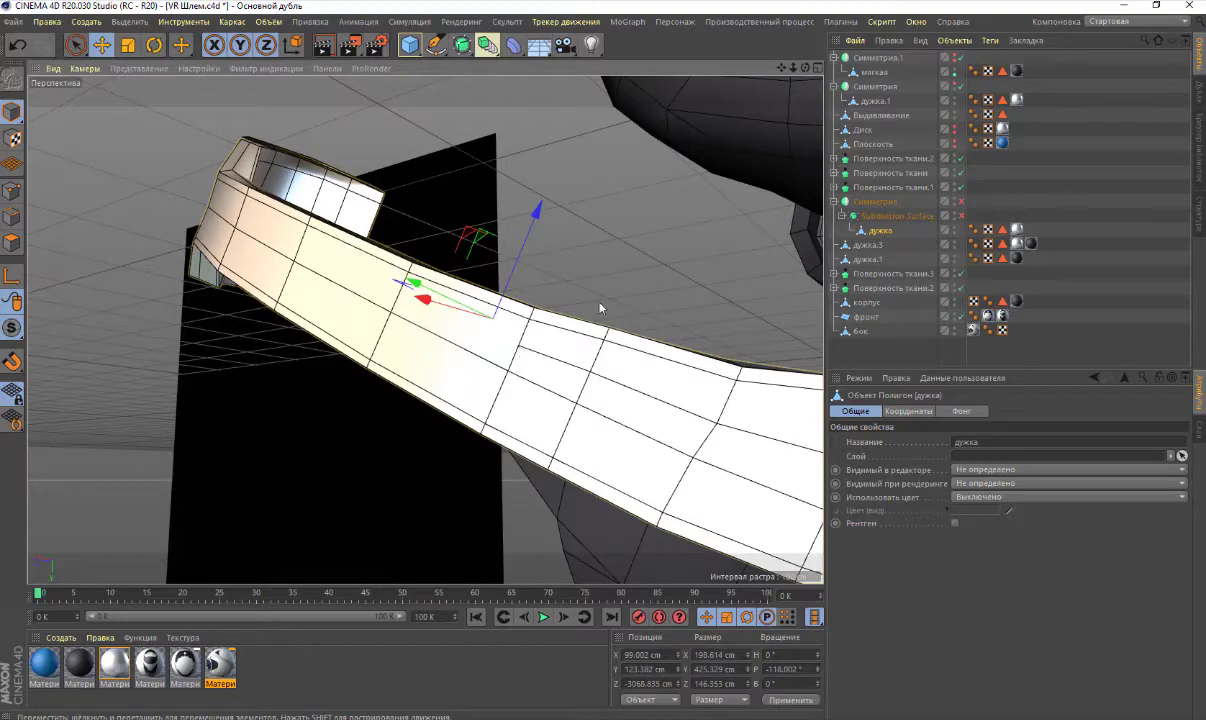
pyautogui.moveTo(807, 69); pyautogui.dragTo(577, 347)
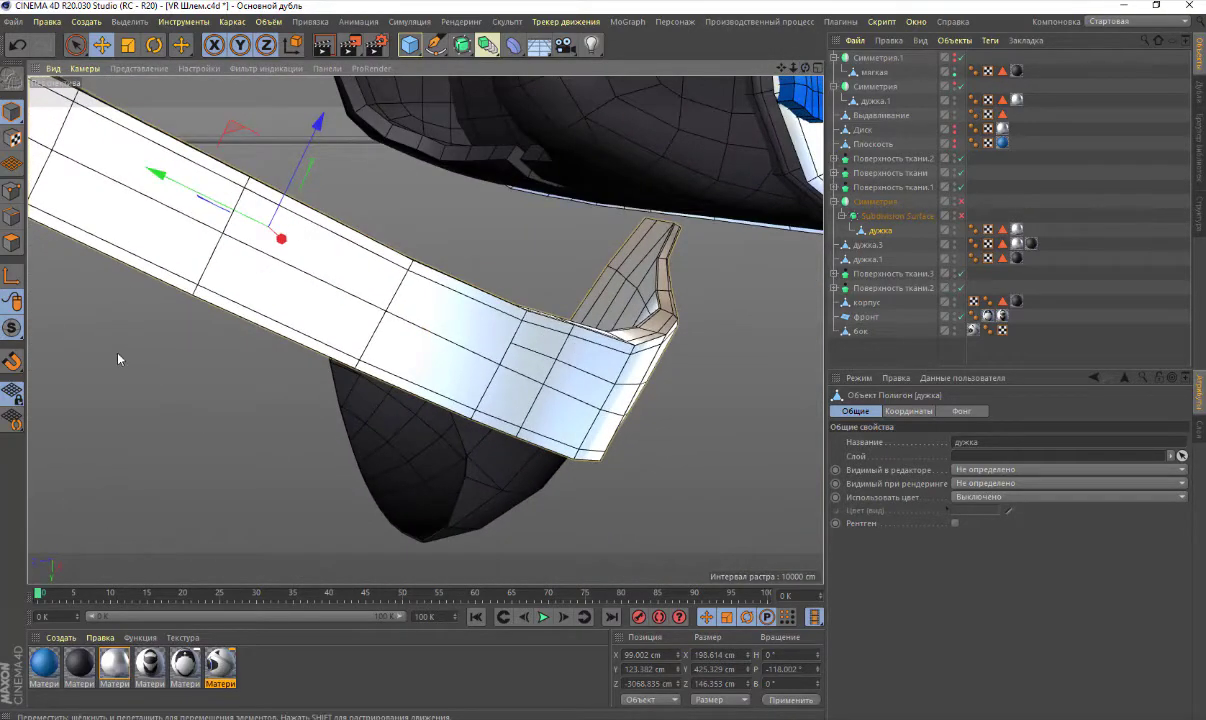
pyautogui.rightClick(118, 358)
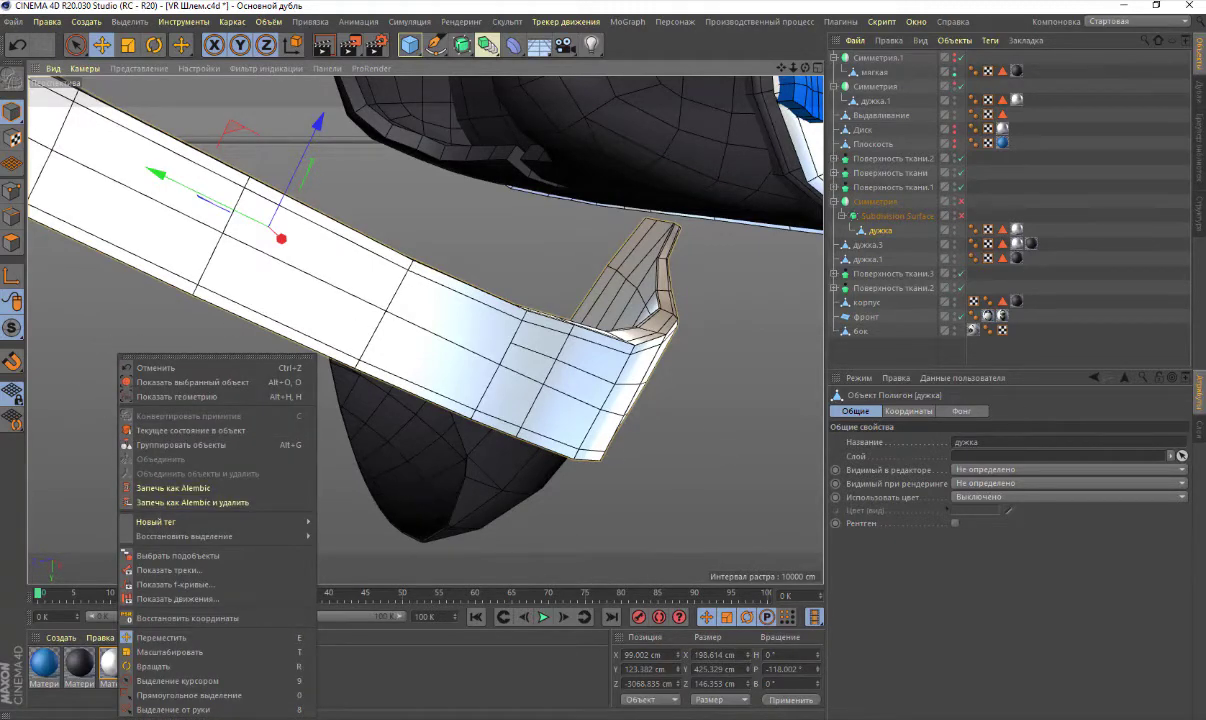
pyautogui.click(16, 250)
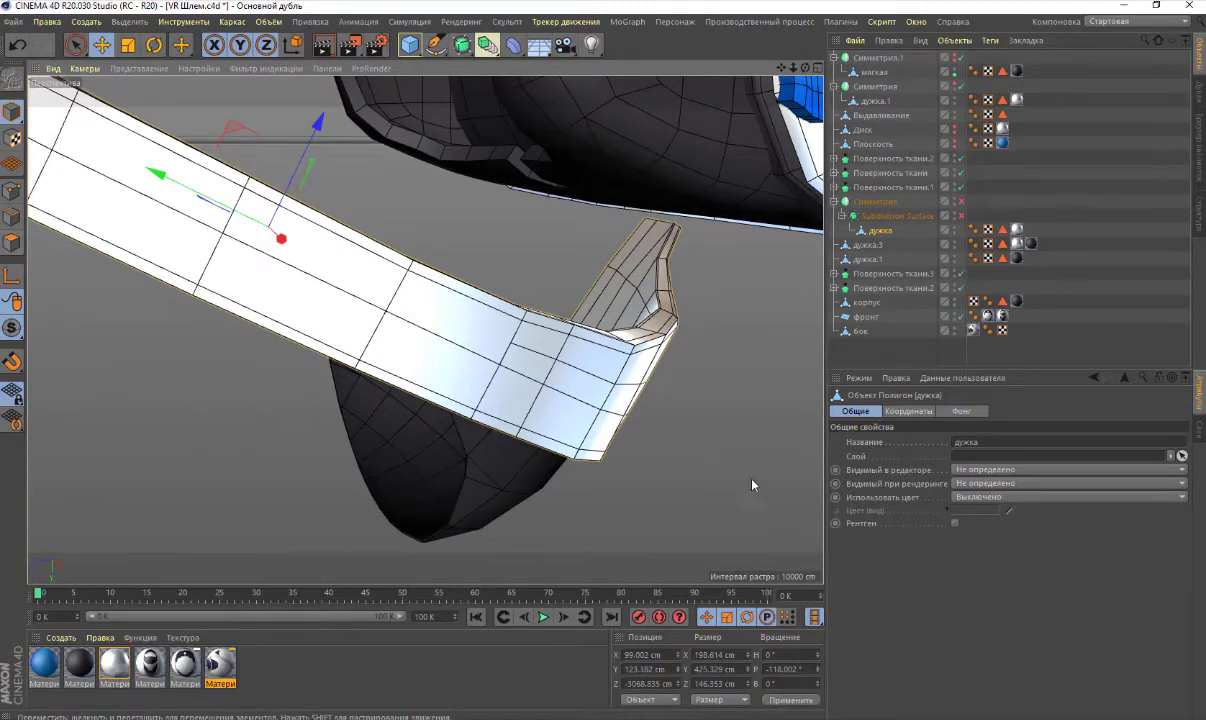
pyautogui.click(12, 242)
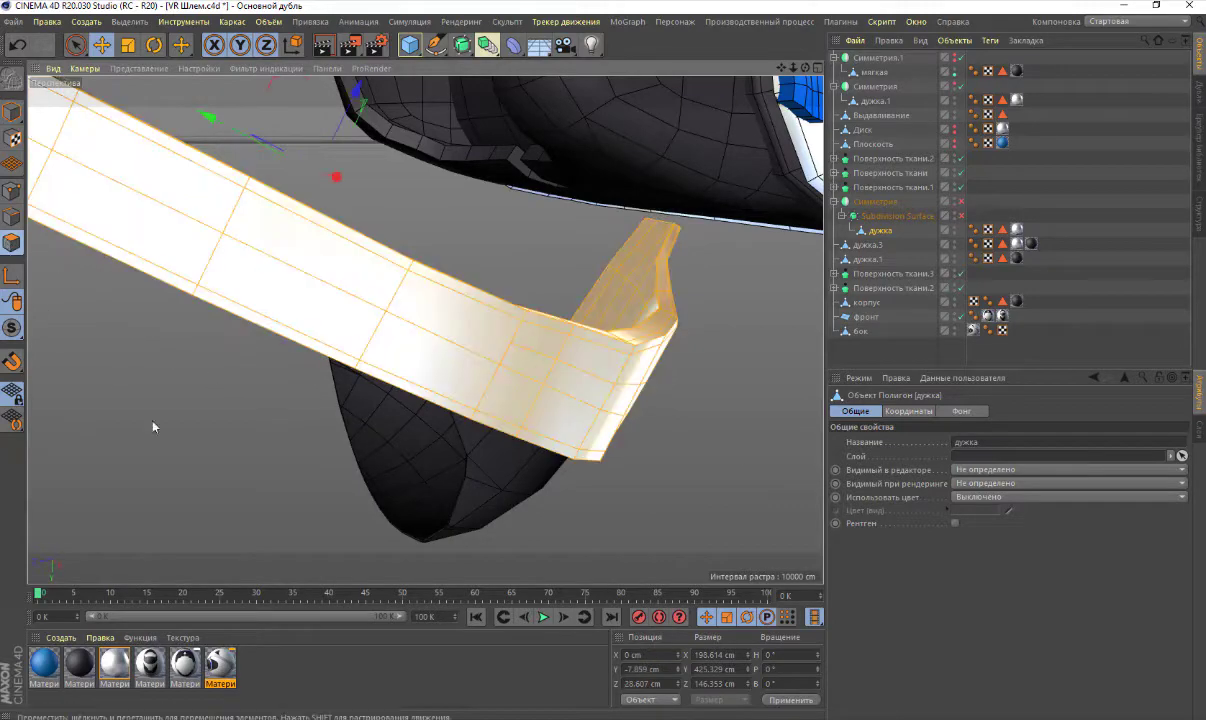
# Start a Line Cut with Only Visible enabled, cutting along the arm band
pyautogui.rightClick(707, 418)
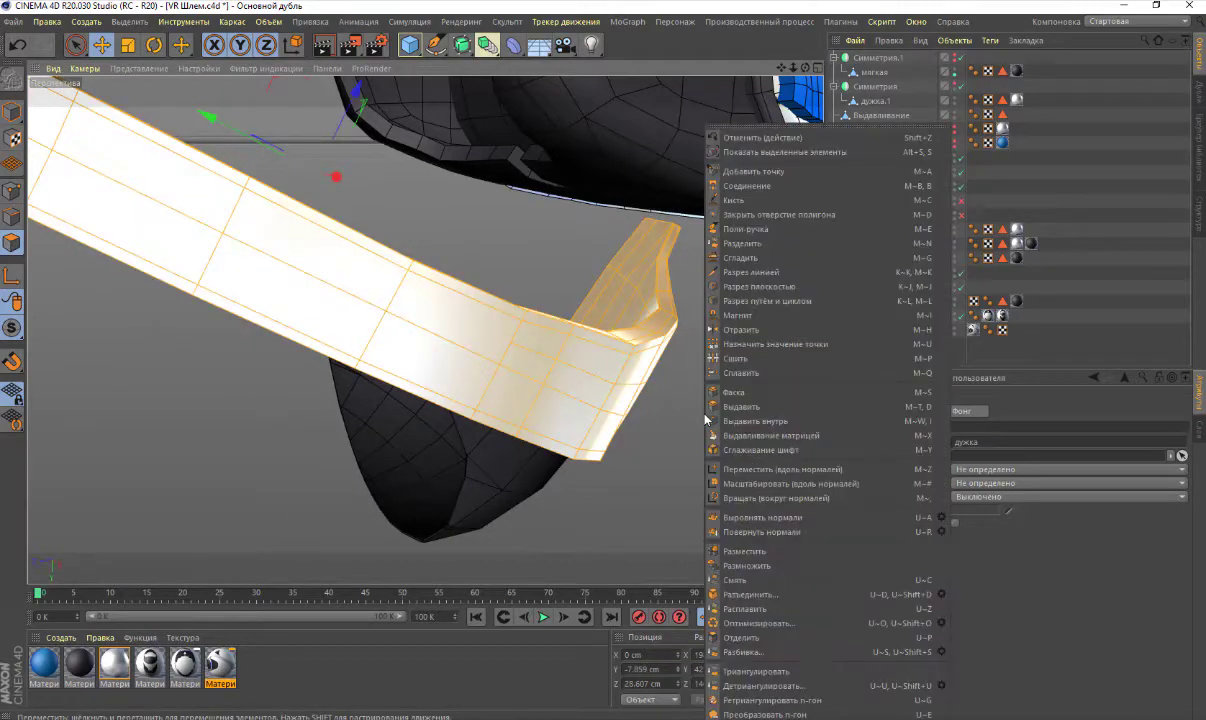
pyautogui.click(745, 272)
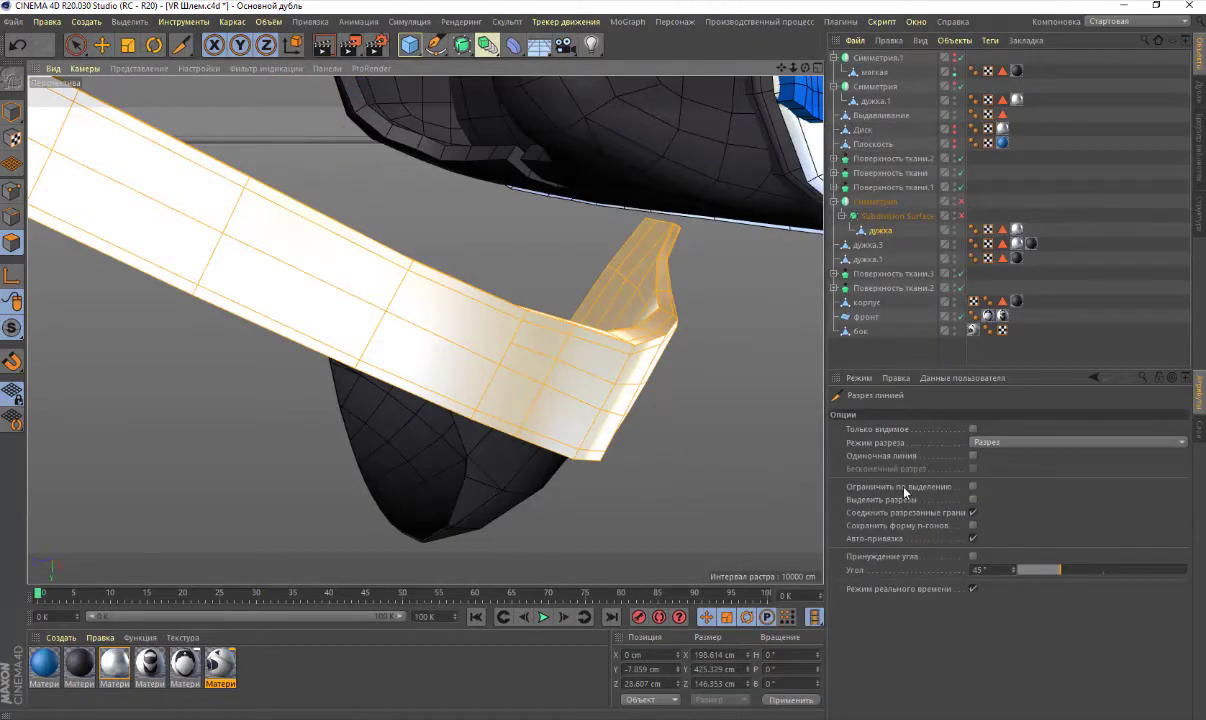
pyautogui.click(973, 429)
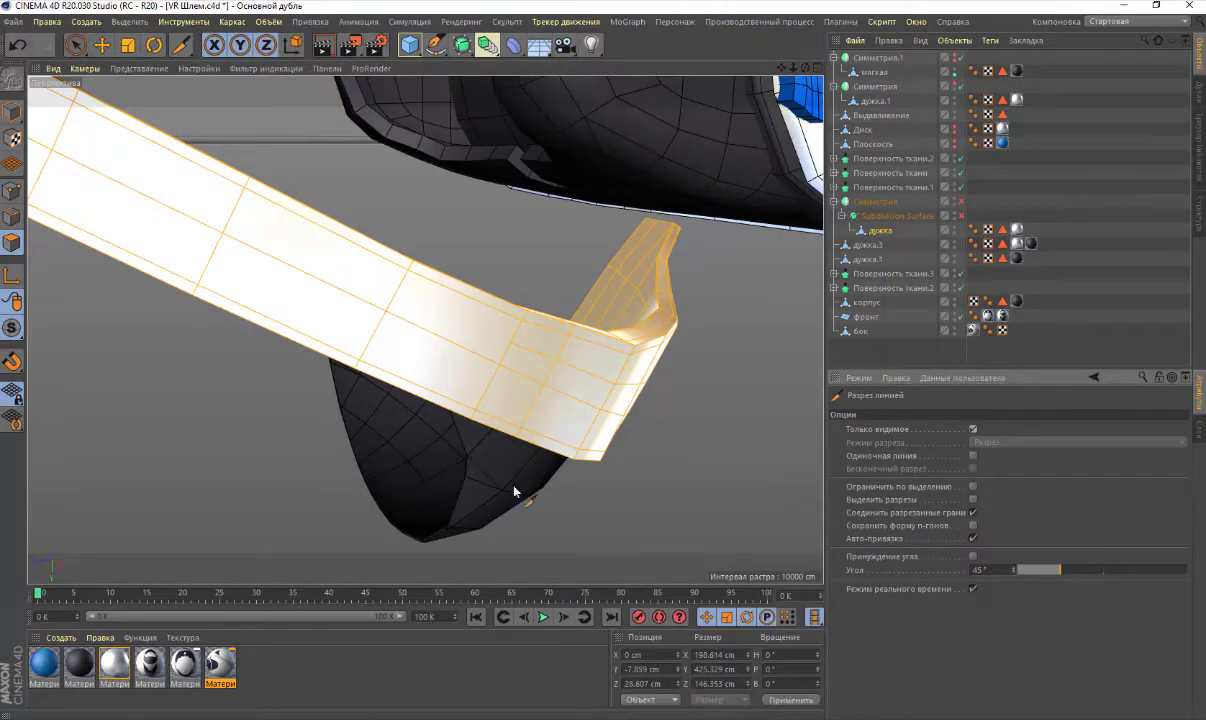
pyautogui.click(511, 345)
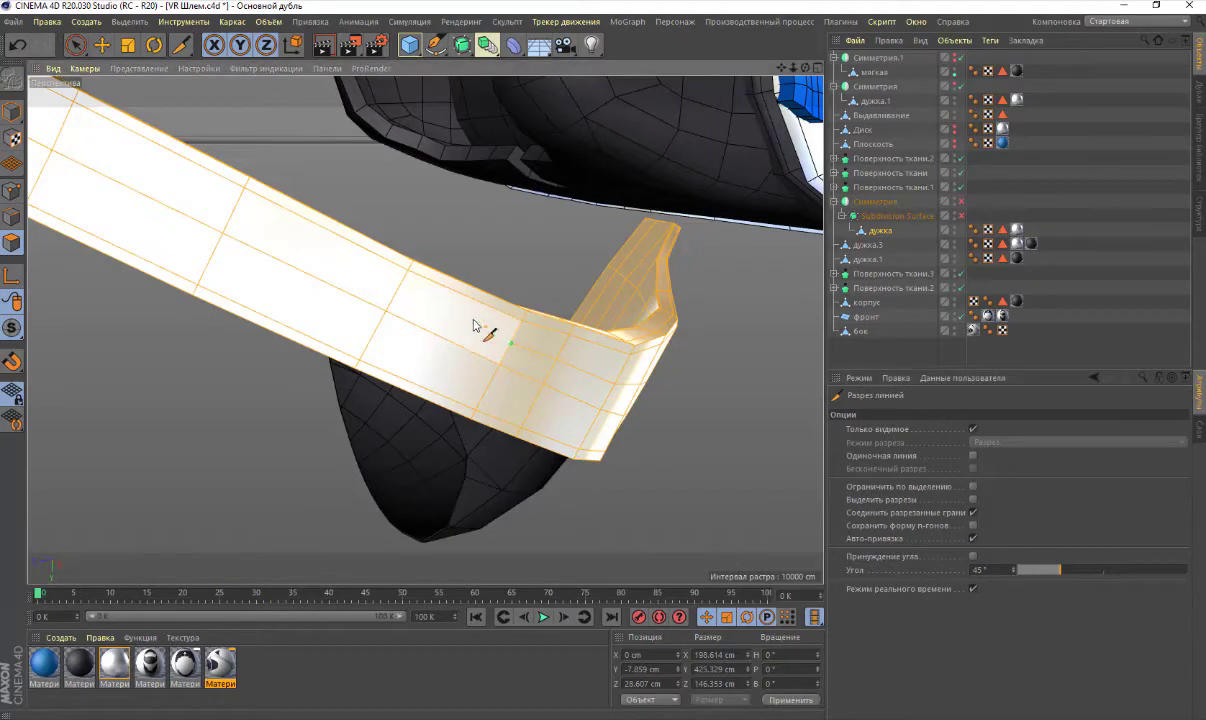
pyautogui.click(398, 291)
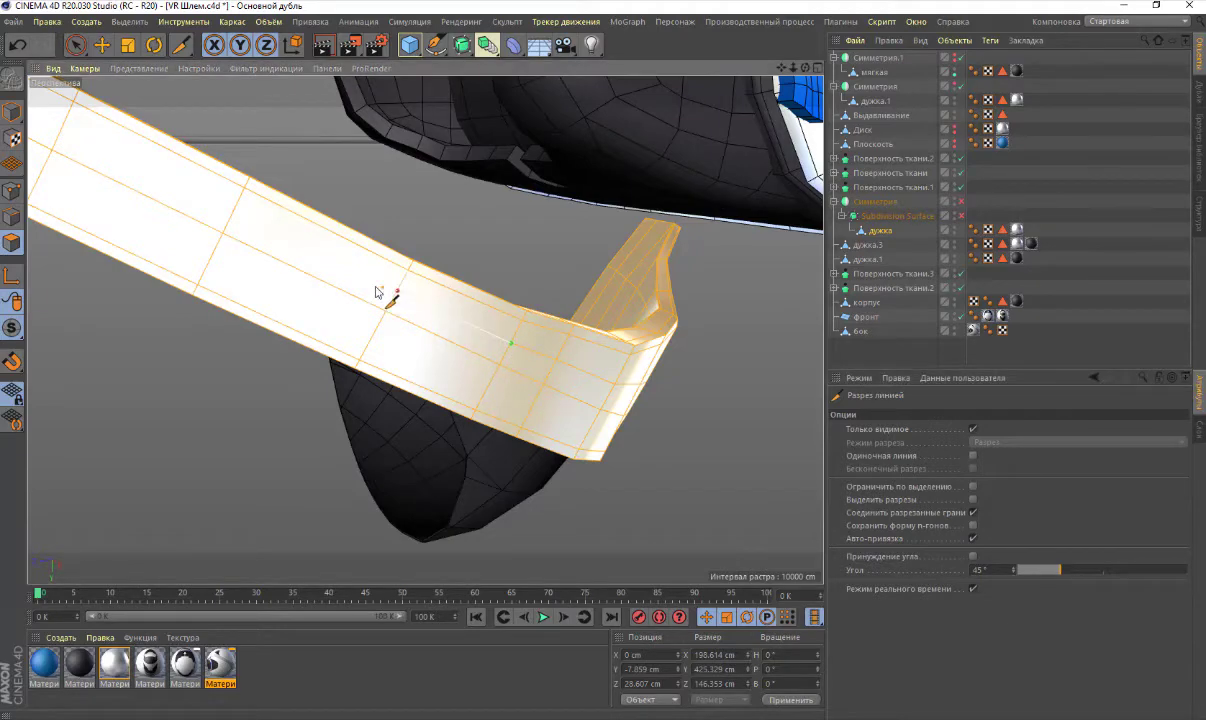
pyautogui.click(233, 211)
pyautogui.click(63, 125)
# Continue the lengthwise cut toward the band's wide end
pyautogui.moveTo(784, 73); pyautogui.dragTo(400, 273)
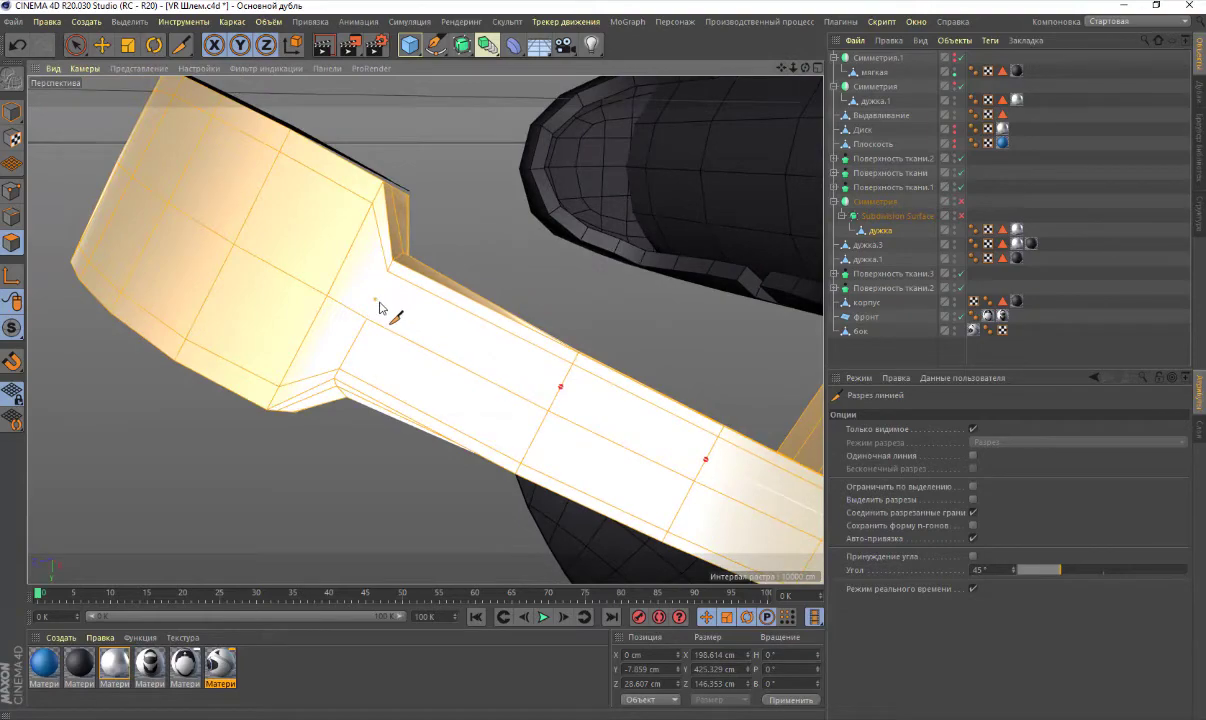
pyautogui.click(376, 297)
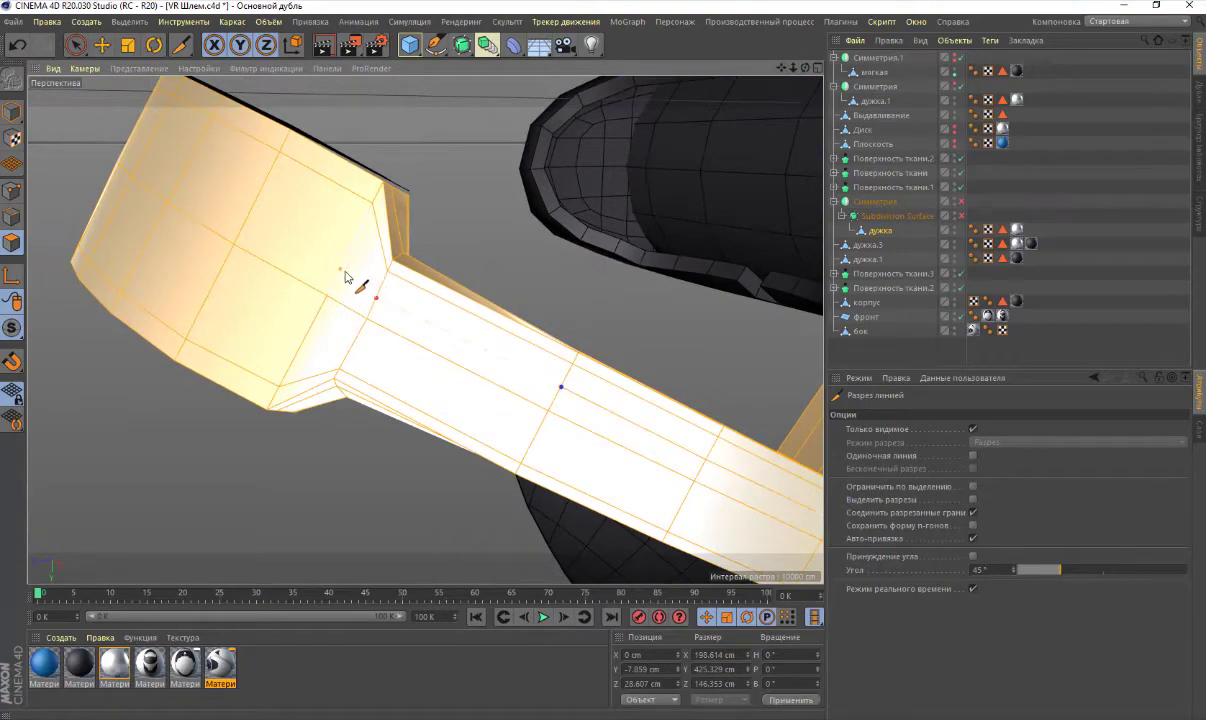
pyautogui.click(340, 269)
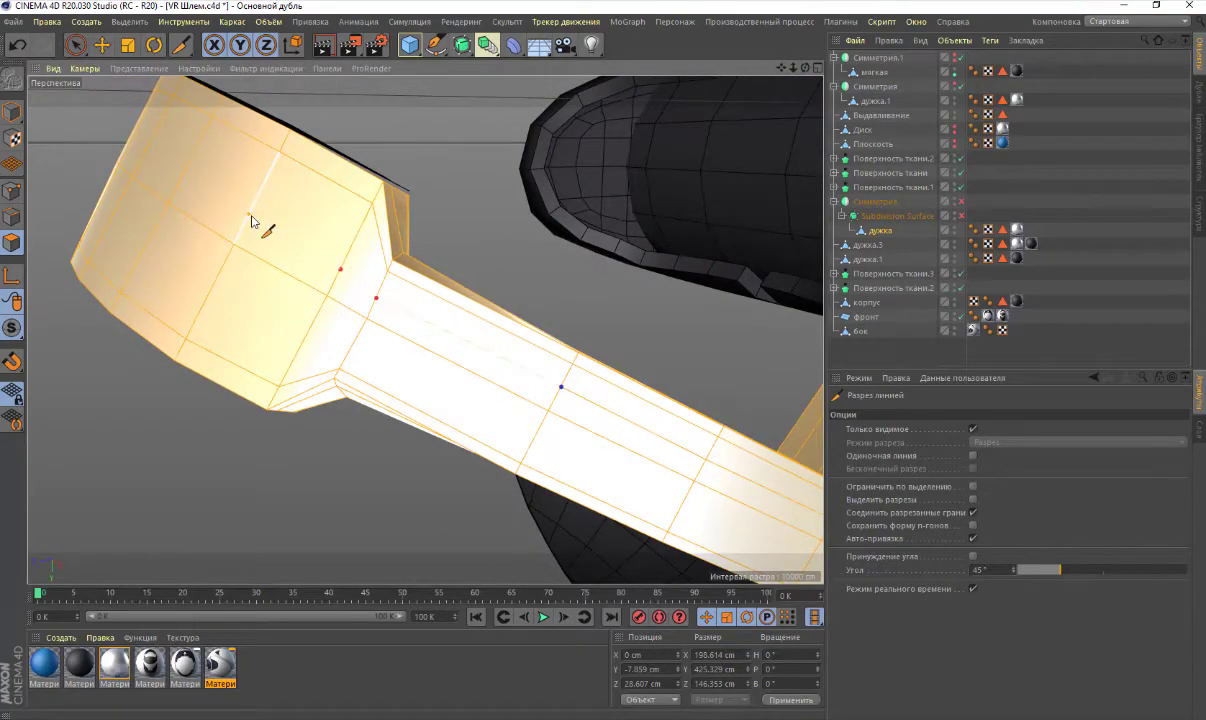
pyautogui.click(248, 214)
pyautogui.click(182, 172)
pyautogui.click(148, 147)
# Reframe the band and cut lengthwise along the narrow strap
pyautogui.moveTo(803, 70); pyautogui.dragTo(760, 110)
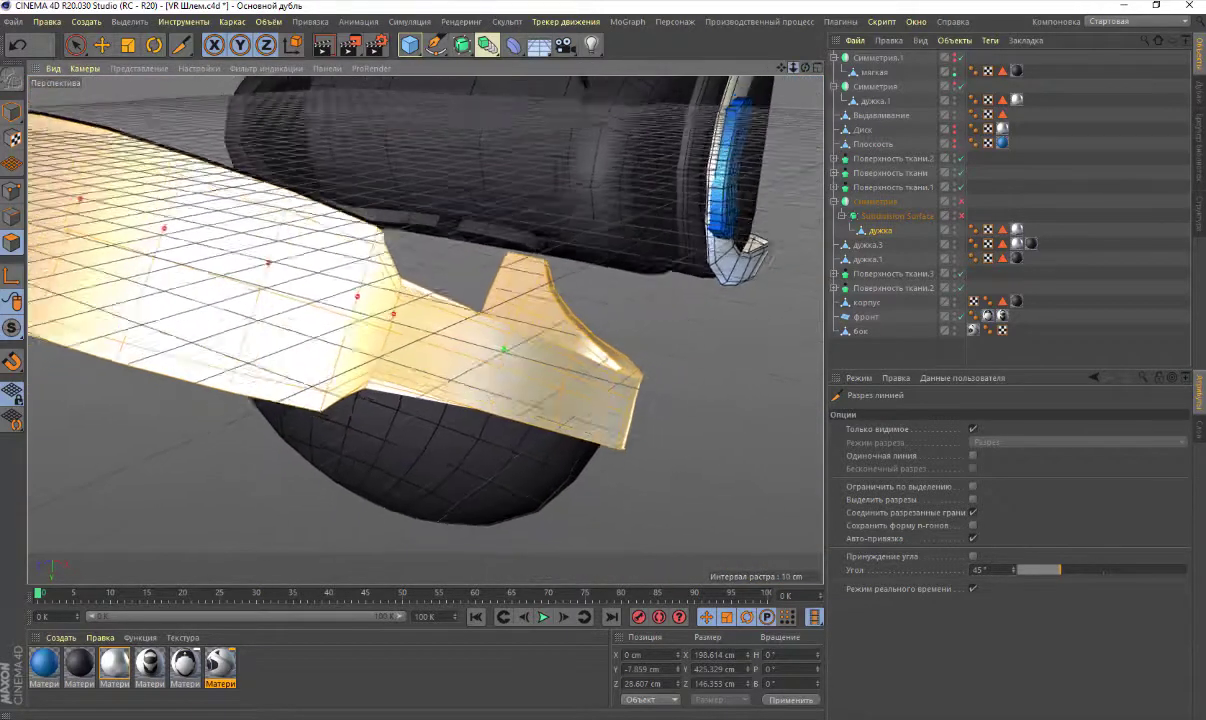
pyautogui.moveTo(803, 70)
pyautogui.mouseDown()
pyautogui.moveTo(788, 68)
pyautogui.moveTo(760, 110)
pyautogui.mouseUp()
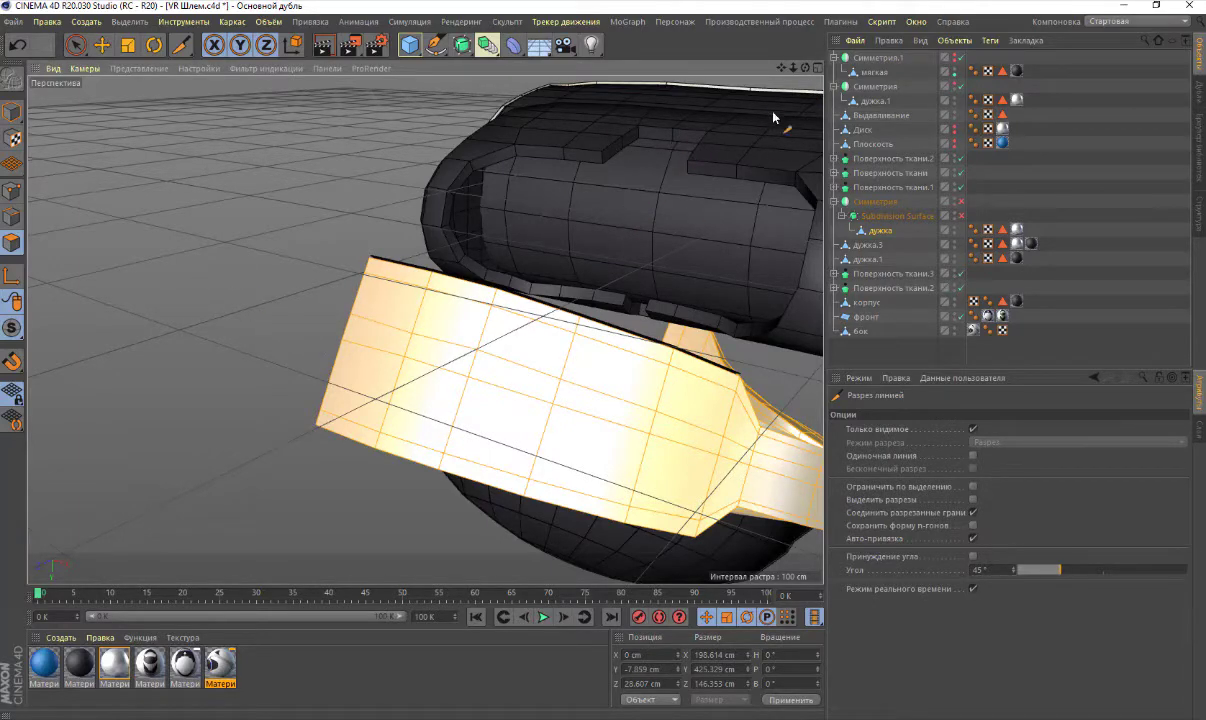
pyautogui.moveTo(808, 68); pyautogui.dragTo(760, 110)
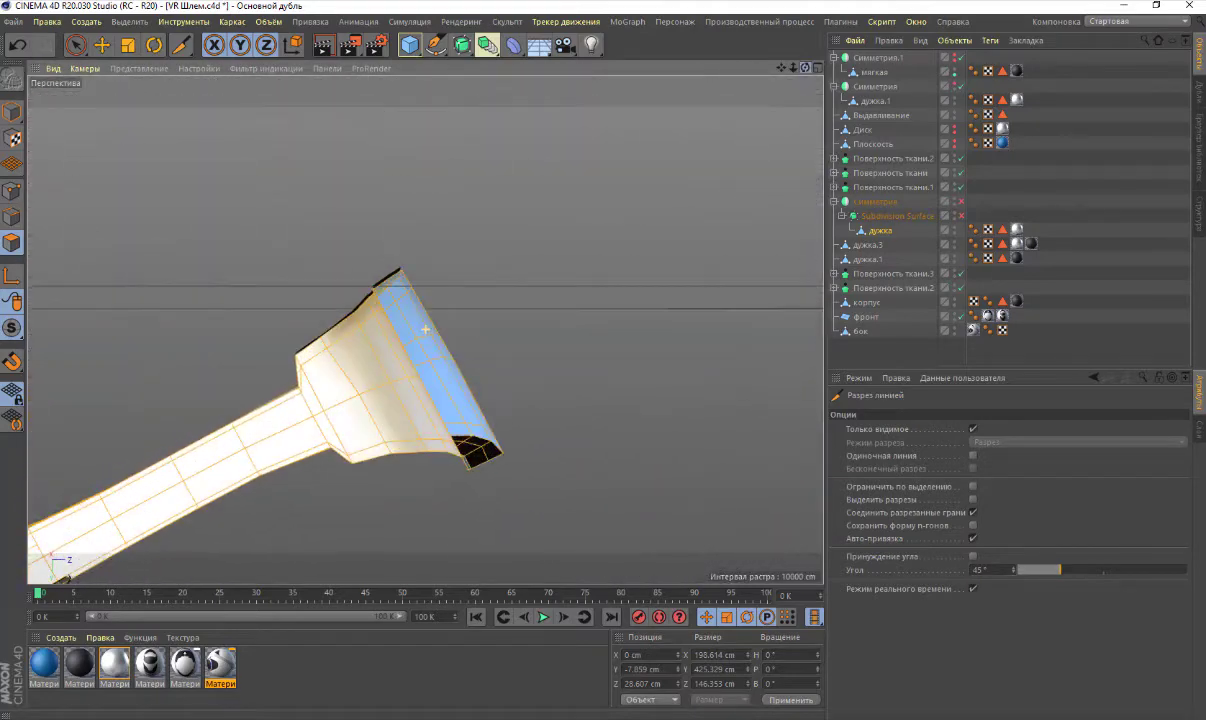
pyautogui.scroll(-4, 240, 440)
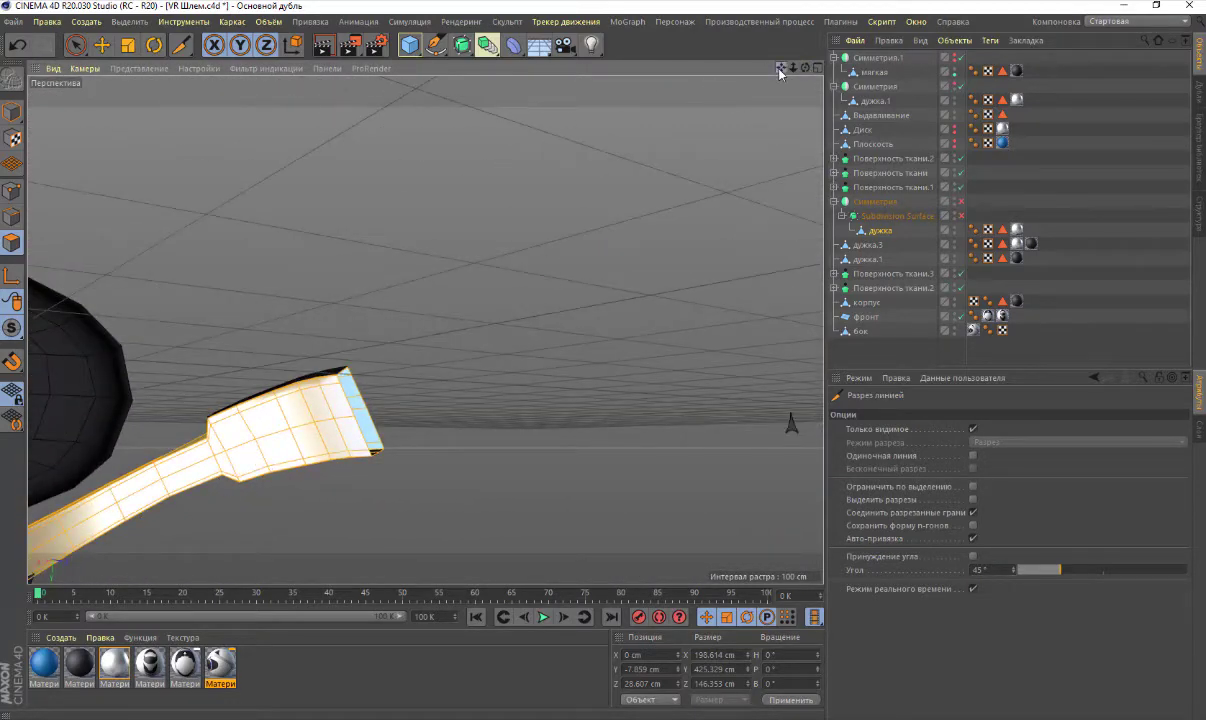
pyautogui.moveTo(780, 72); pyautogui.dragTo(860, 20)
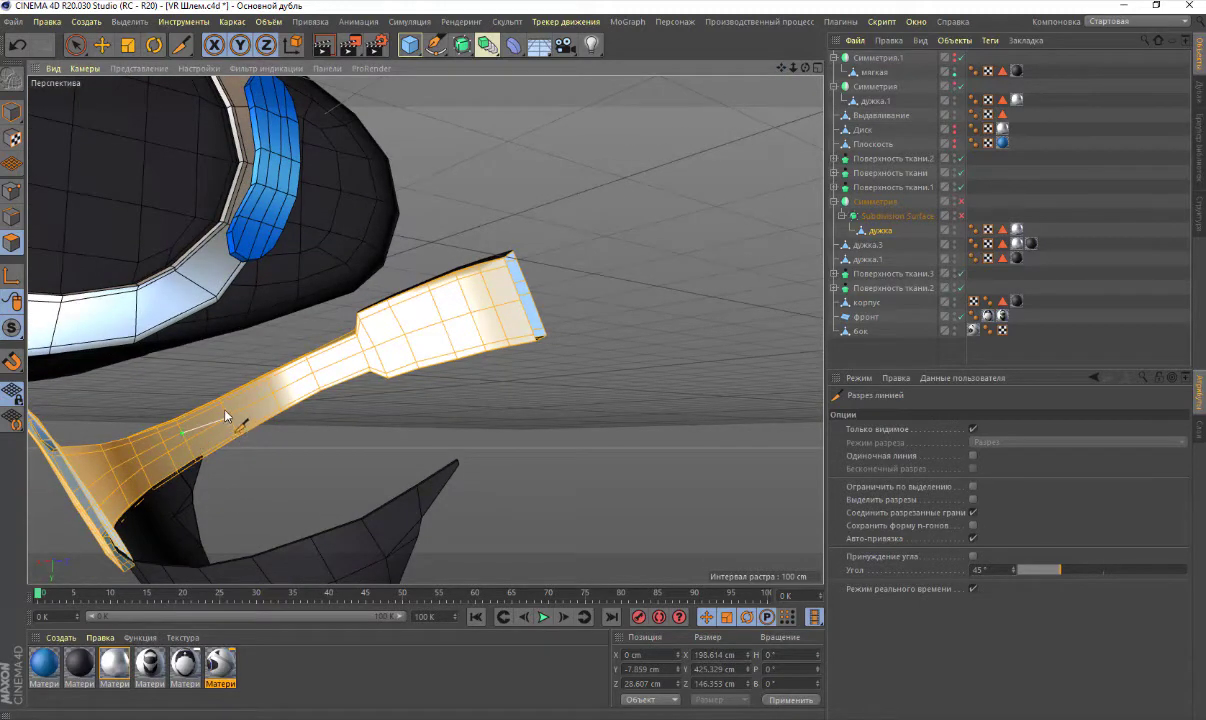
pyautogui.scroll(3, 225, 414)
pyautogui.click(225, 410)
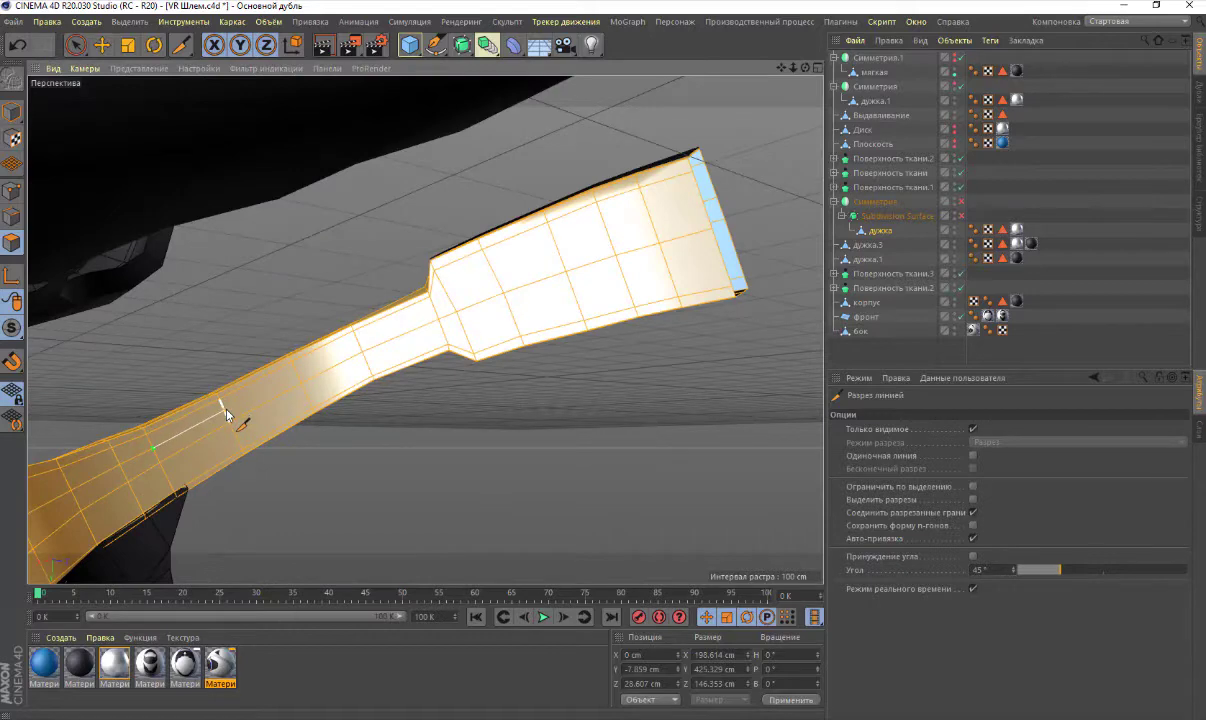
pyautogui.click(295, 371)
pyautogui.click(358, 343)
pyautogui.click(435, 311)
# Extend the cut across the wide end to the band's edge and apply it
pyautogui.click(451, 302)
pyautogui.click(499, 282)
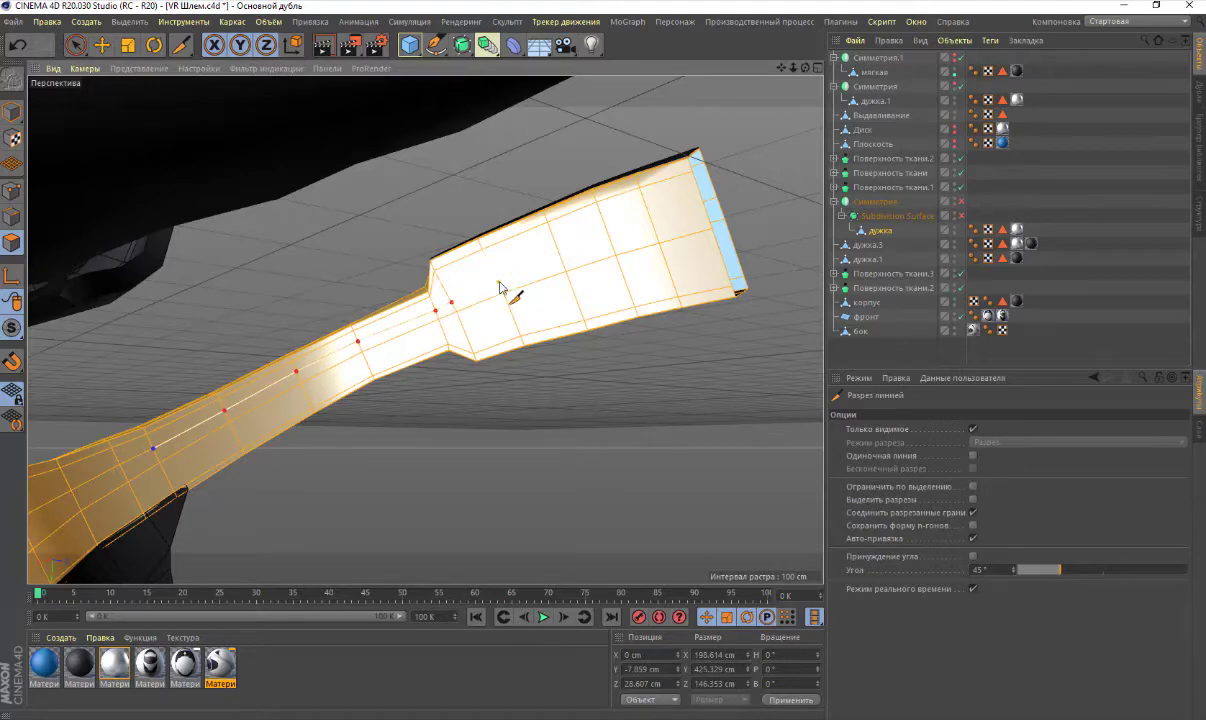
pyautogui.click(562, 260)
pyautogui.click(609, 242)
pyautogui.click(653, 230)
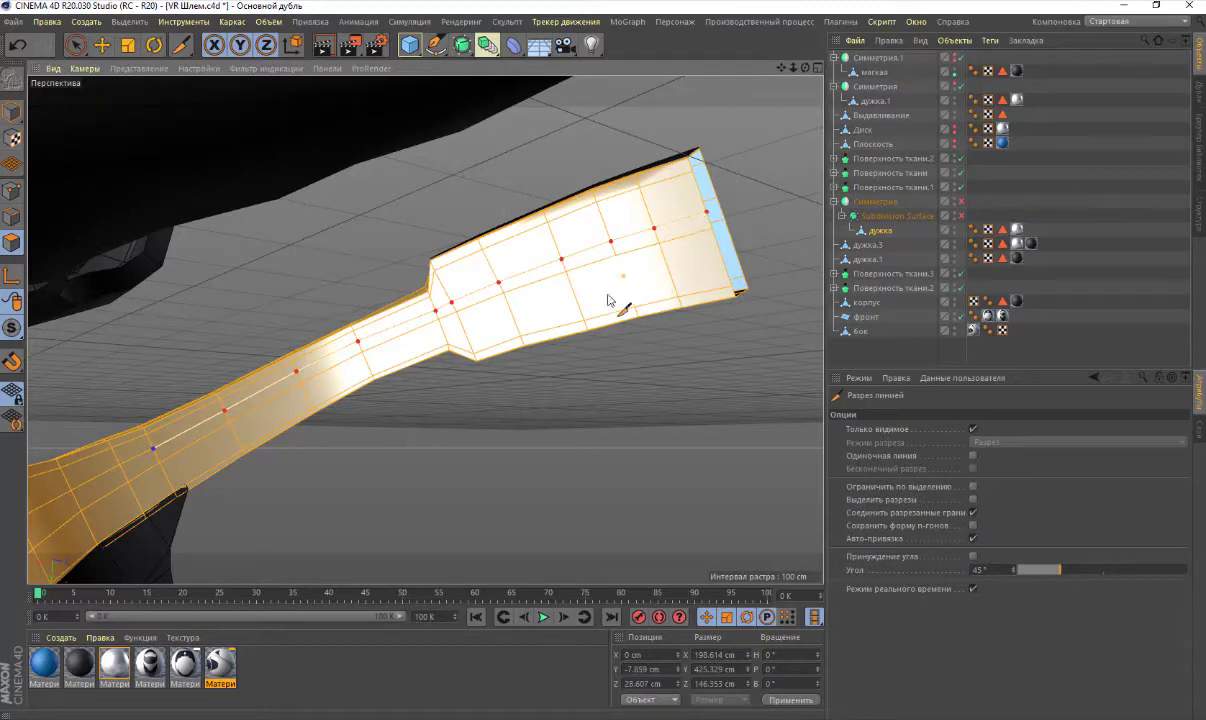
pyautogui.press('Escape')
pyautogui.keyDown('alt'); pyautogui.moveTo(592, 323); pyautogui.dragTo(583, 331); pyautogui.keyUp('alt')
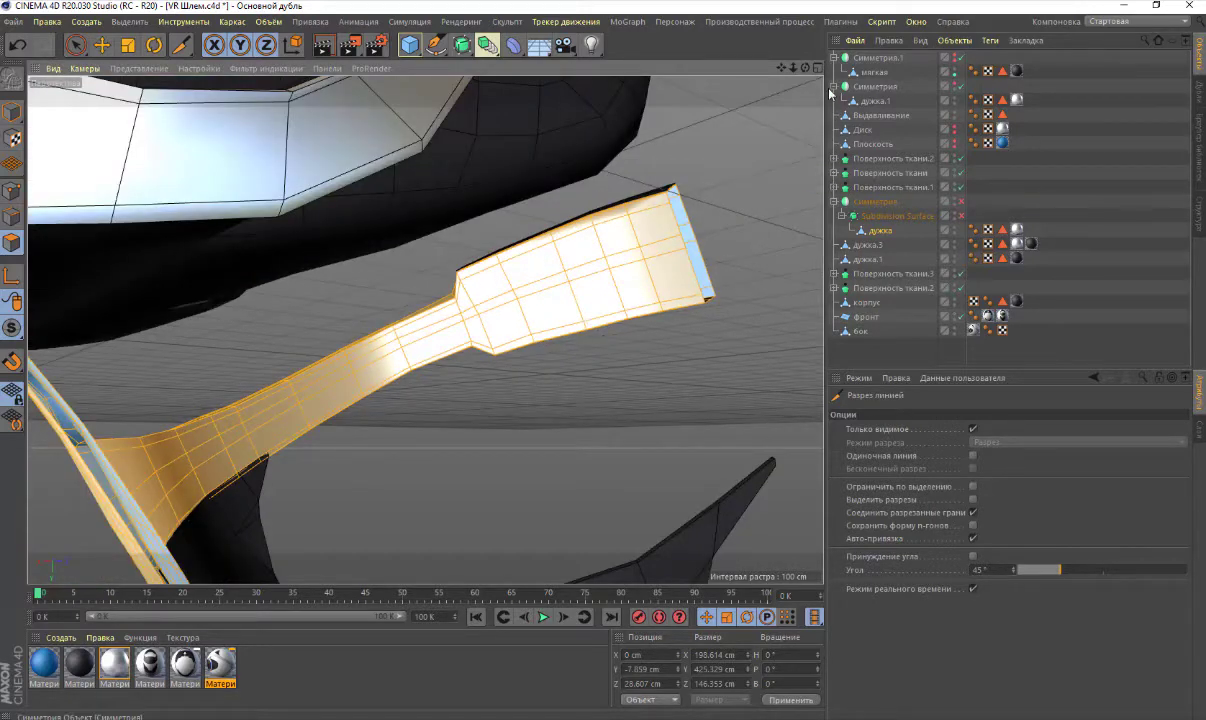
# Re-enable the strap's Subdivision Surface and raise its editor subdivision to 2
pyautogui.click(961, 215)
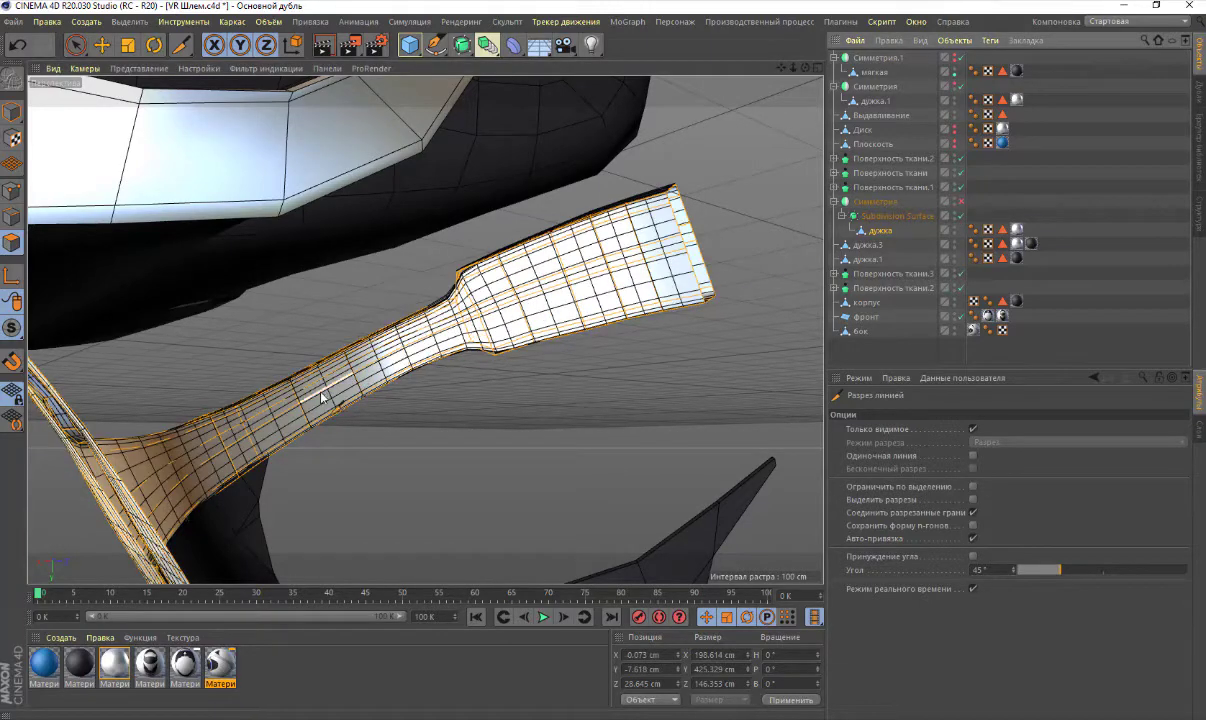
pyautogui.moveTo(808, 71)
pyautogui.mouseDown()
pyautogui.moveTo(248, 512)
pyautogui.moveTo(1012, 350)
pyautogui.mouseUp()
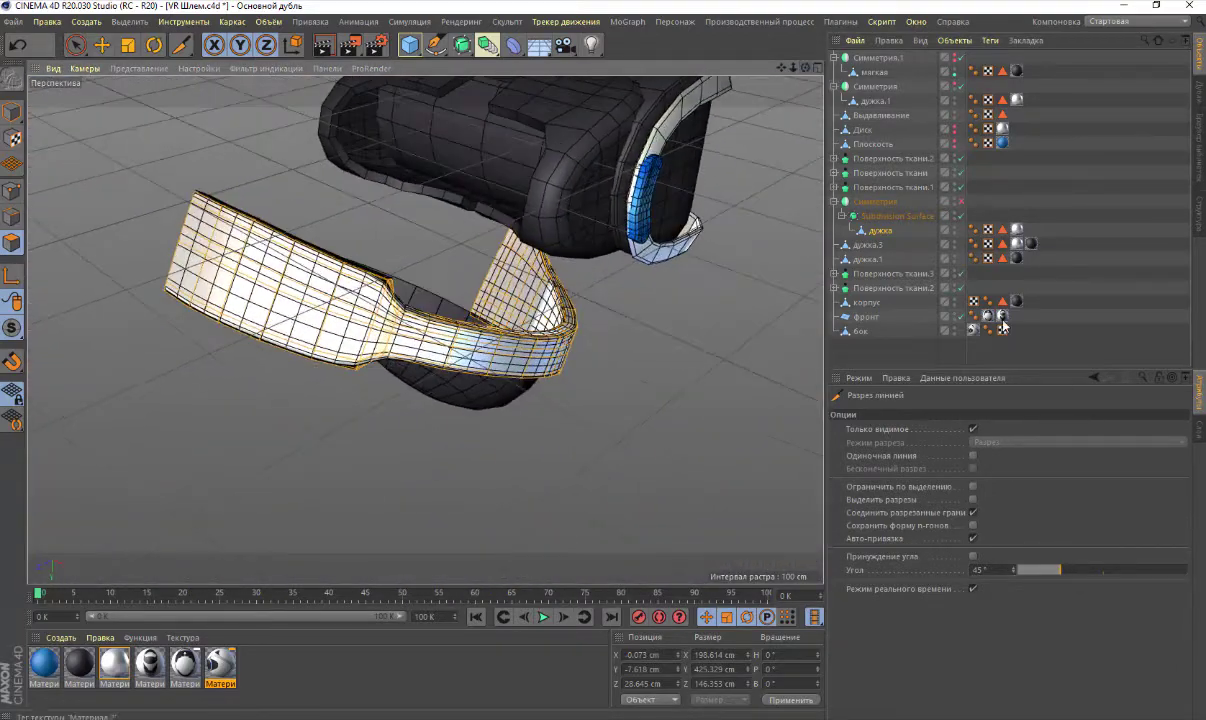
pyautogui.click(936, 216)
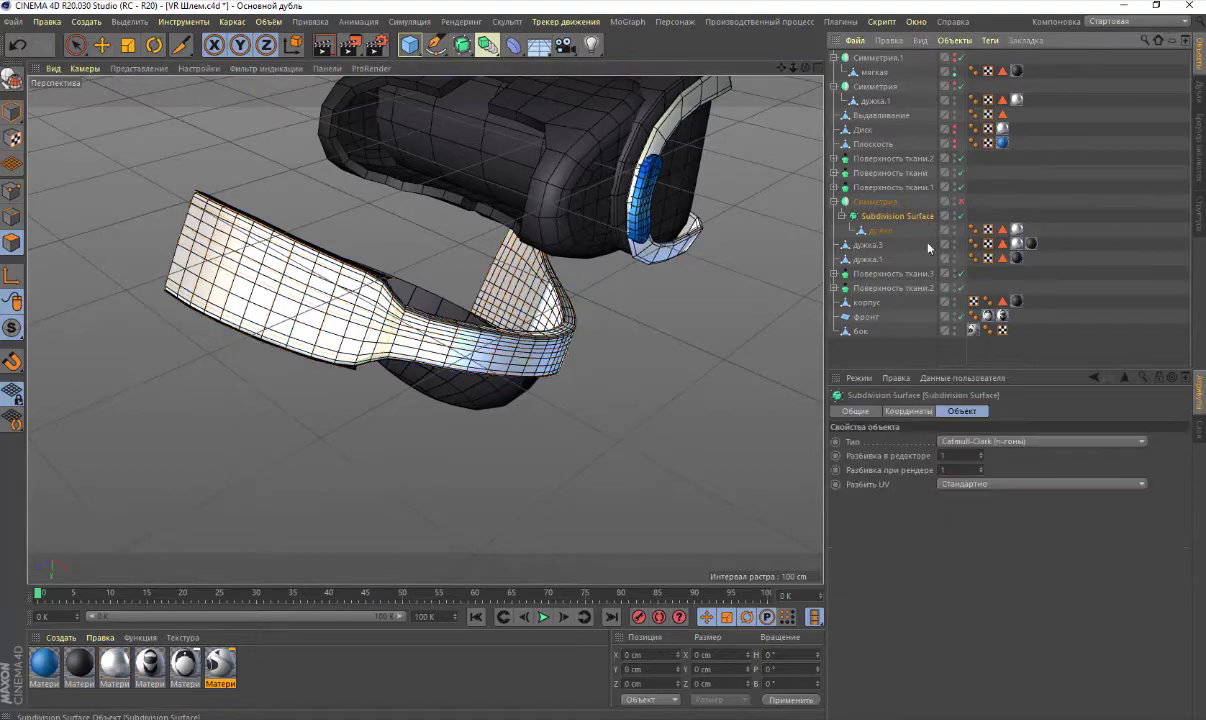
pyautogui.click(981, 455)
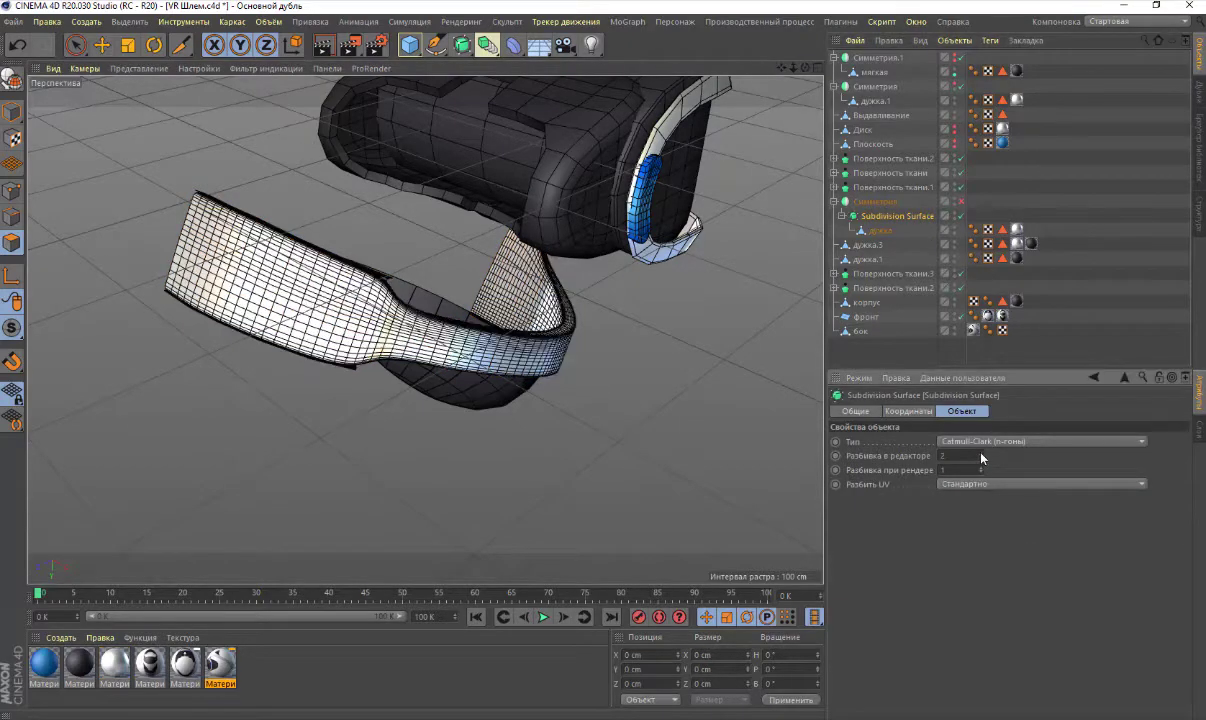
pyautogui.scroll(3, 430, 333)
pyautogui.scroll(2, 420, 320)
pyautogui.scroll(2, 420, 320)
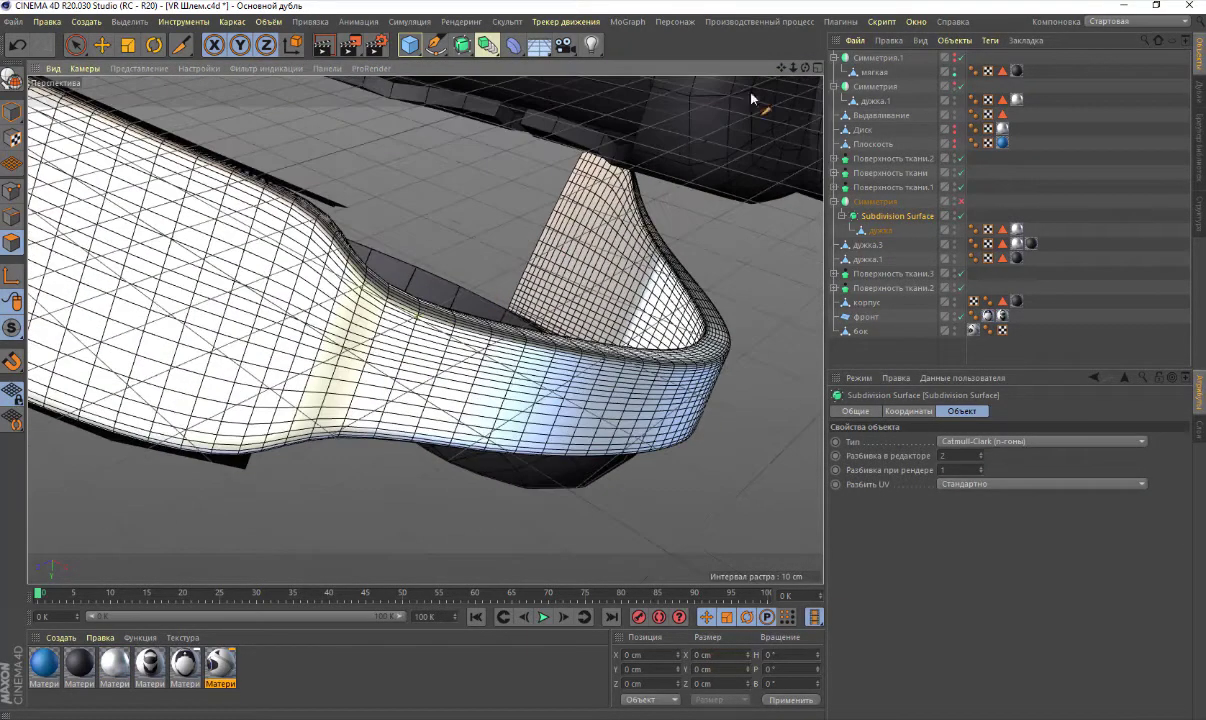
pyautogui.scroll(2, 424, 325)
pyautogui.keyDown('alt'); pyautogui.moveTo(425, 328); pyautogui.dragTo(430, 330); pyautogui.keyUp('alt')
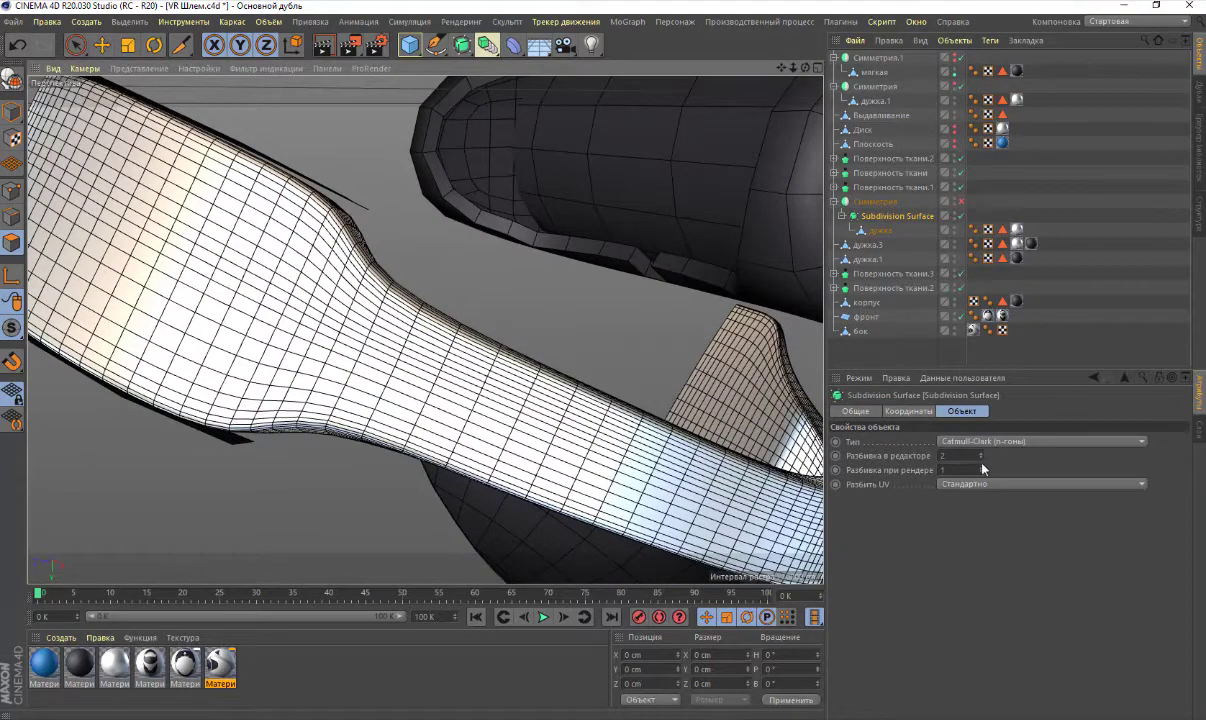
# Compare editor subdivision 1 against 2 on the strap, settling on 2
pyautogui.click(982, 458)
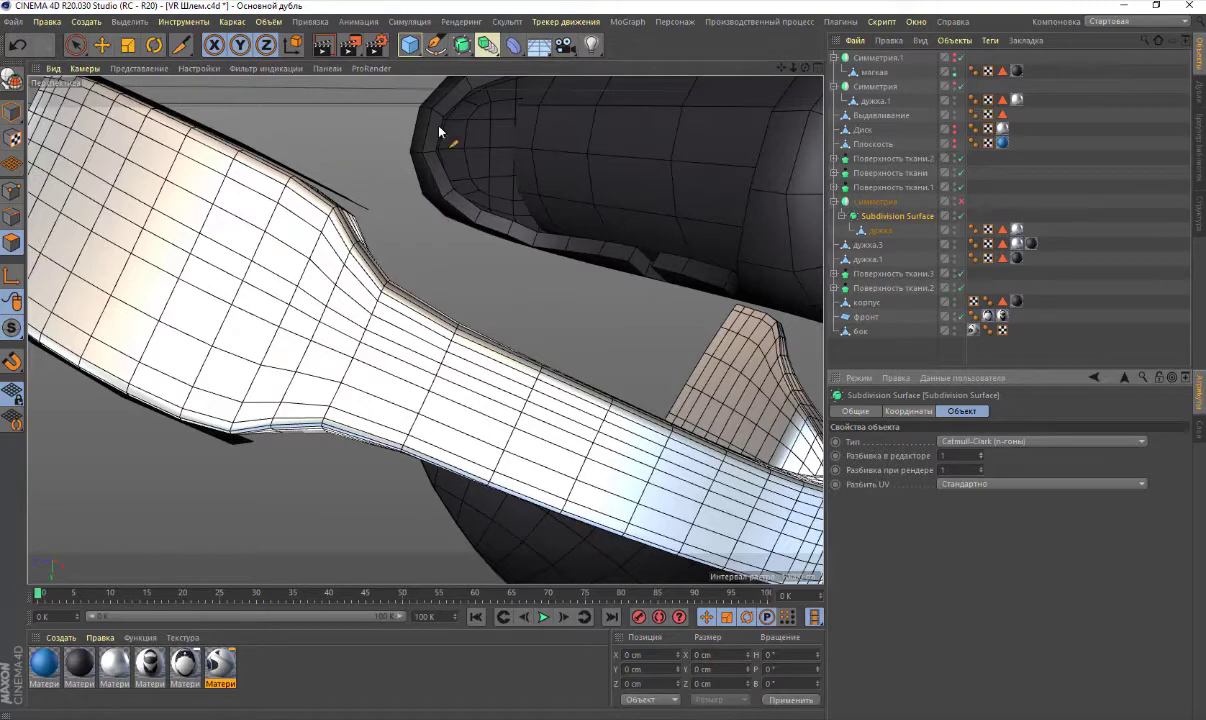
pyautogui.click(982, 454)
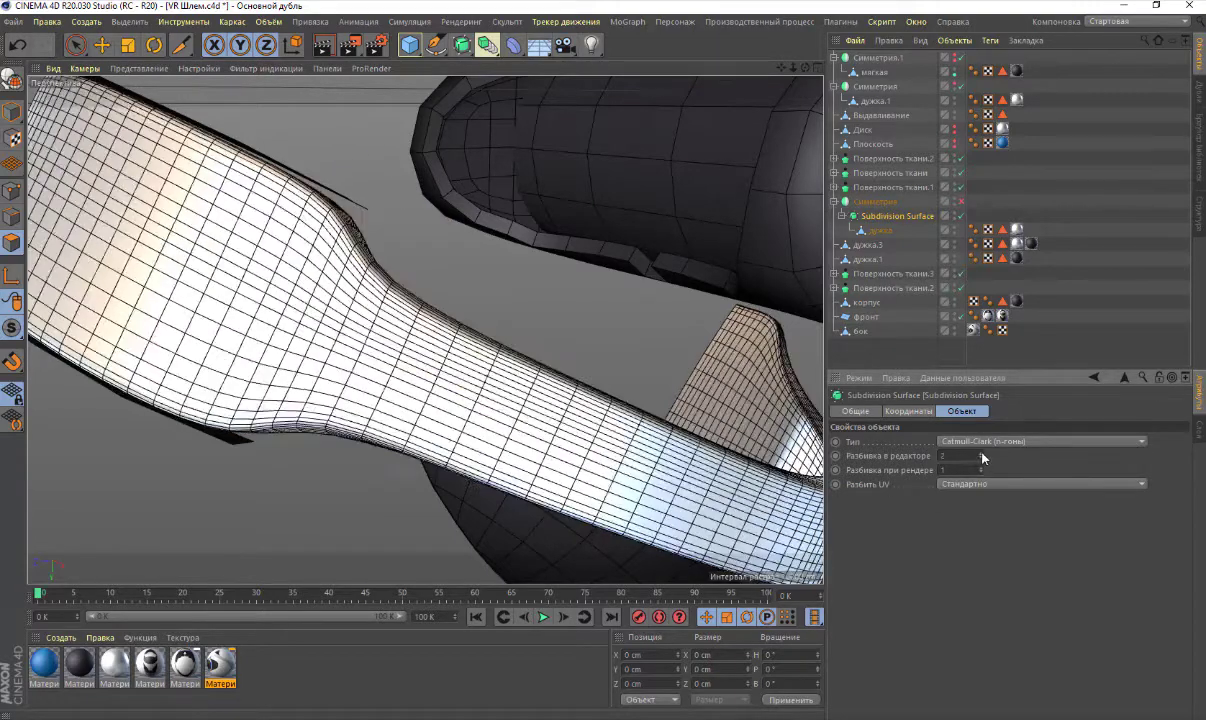
pyautogui.scroll(-3, 403, 262)
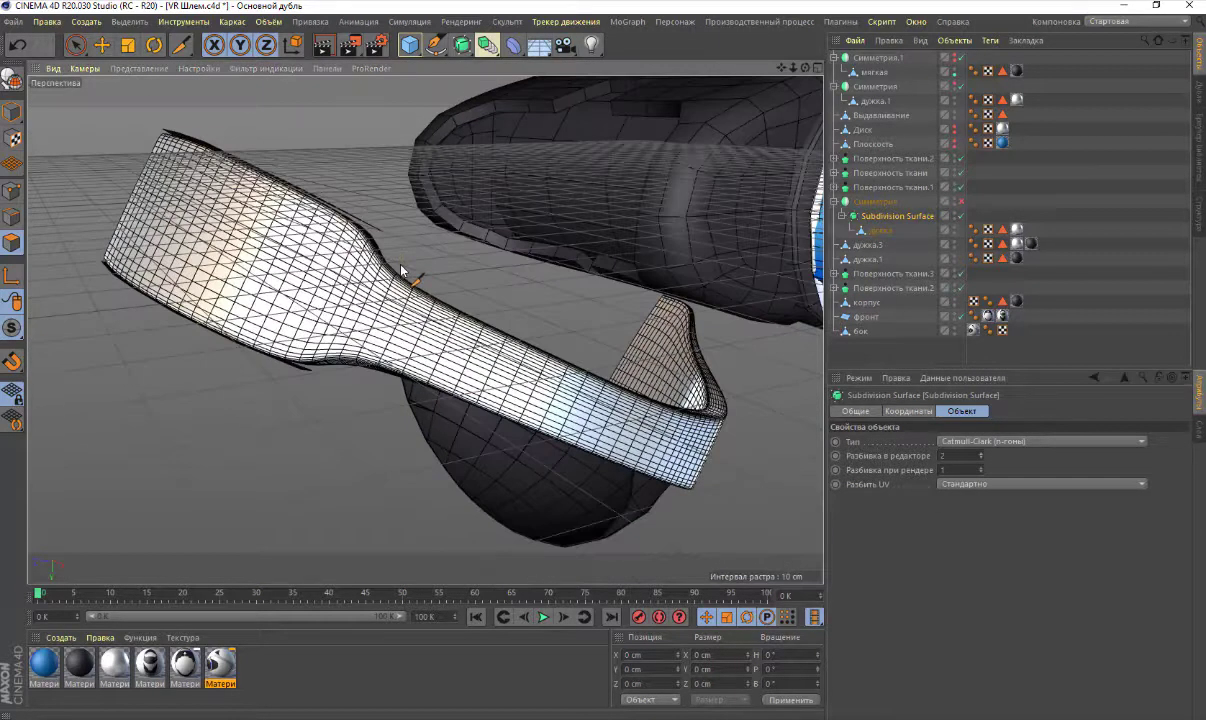
pyautogui.scroll(-3, 403, 262)
pyautogui.moveTo(805, 68); pyautogui.dragTo(700, 100)
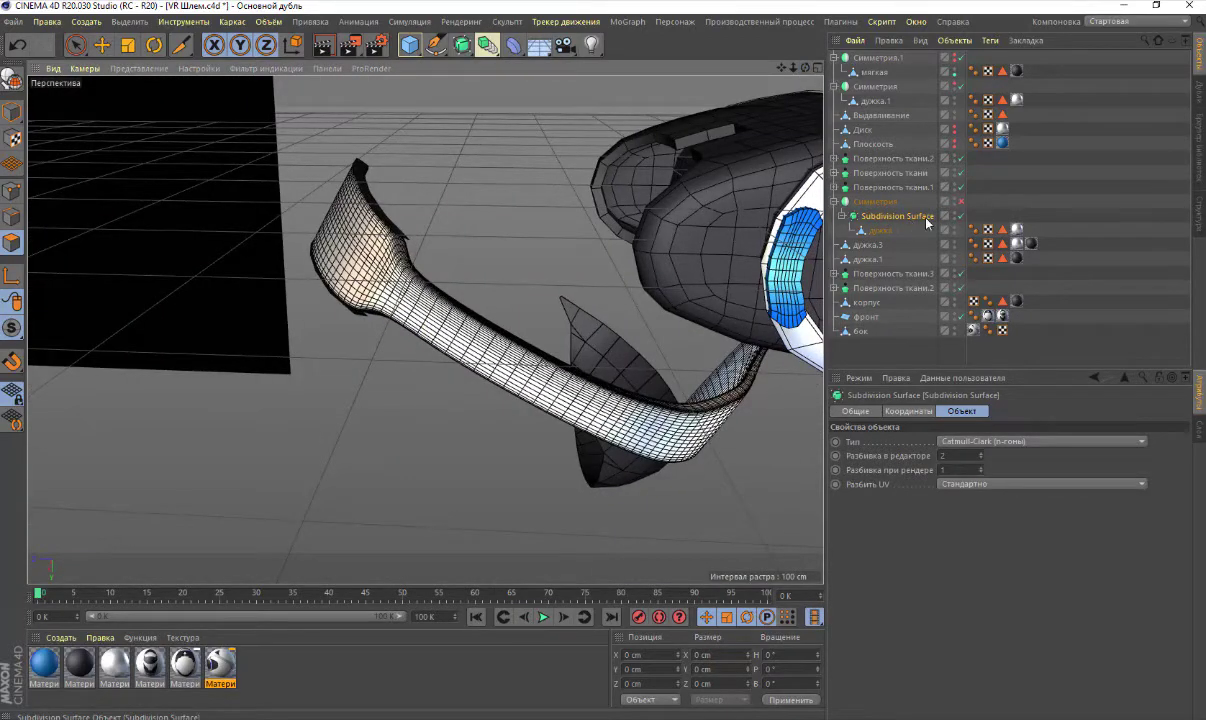
# Enable the Симметрия object so the strap mirrors into a full loop behind the headset
pyautogui.click(960, 201)
pyautogui.keyDown('alt'); pyautogui.moveTo(538, 255); pyautogui.dragTo(568, 266); pyautogui.keyUp('alt')
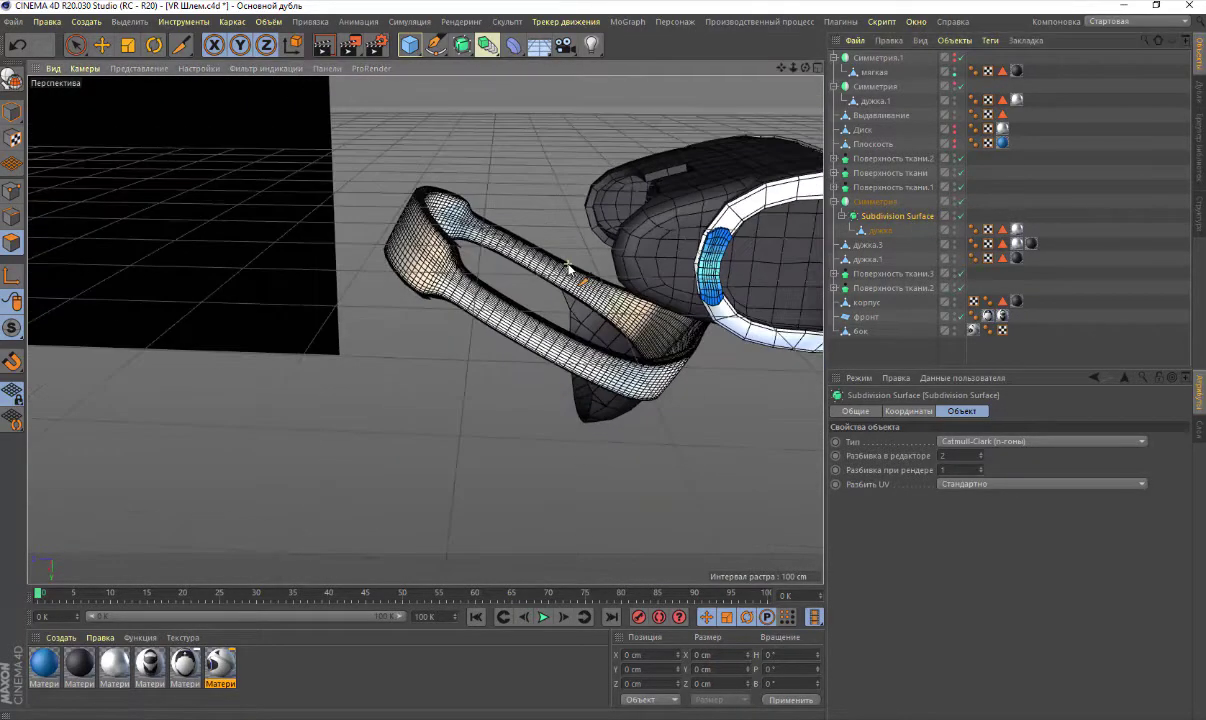
pyautogui.moveTo(805, 68)
pyautogui.mouseDown()
pyautogui.moveTo(720, 130)
pyautogui.moveTo(610, 123)
pyautogui.mouseUp()
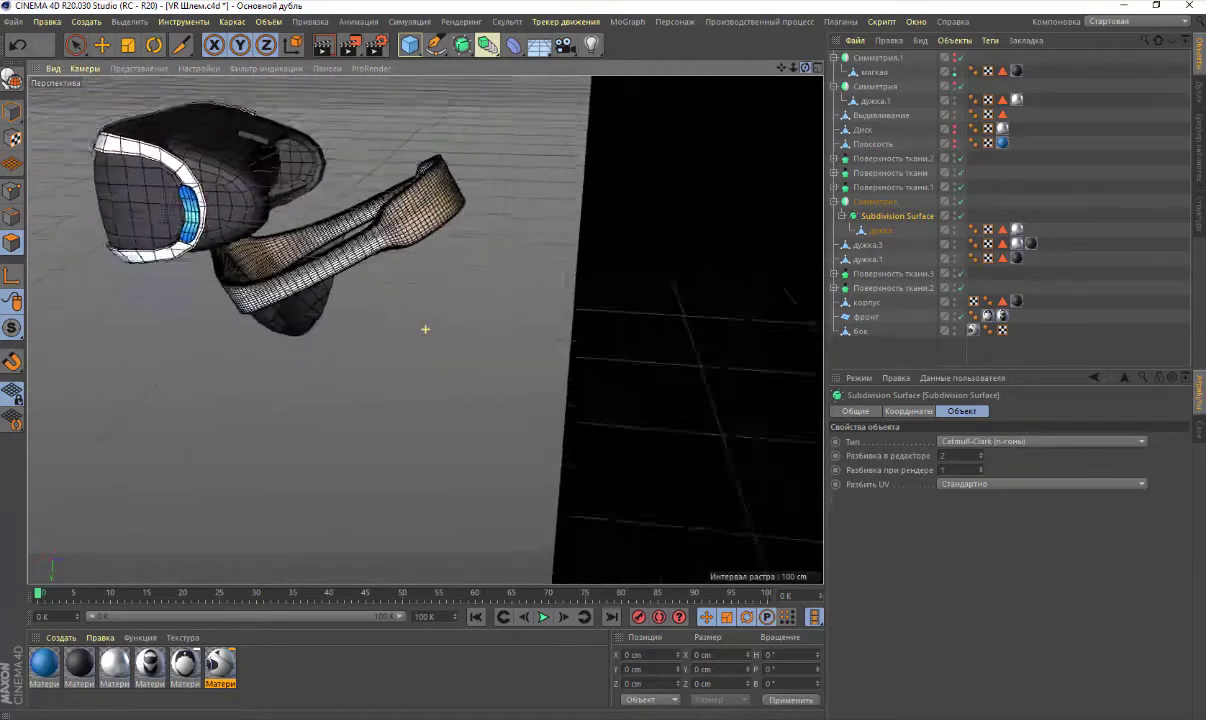
pyautogui.scroll(10, 576, 117)
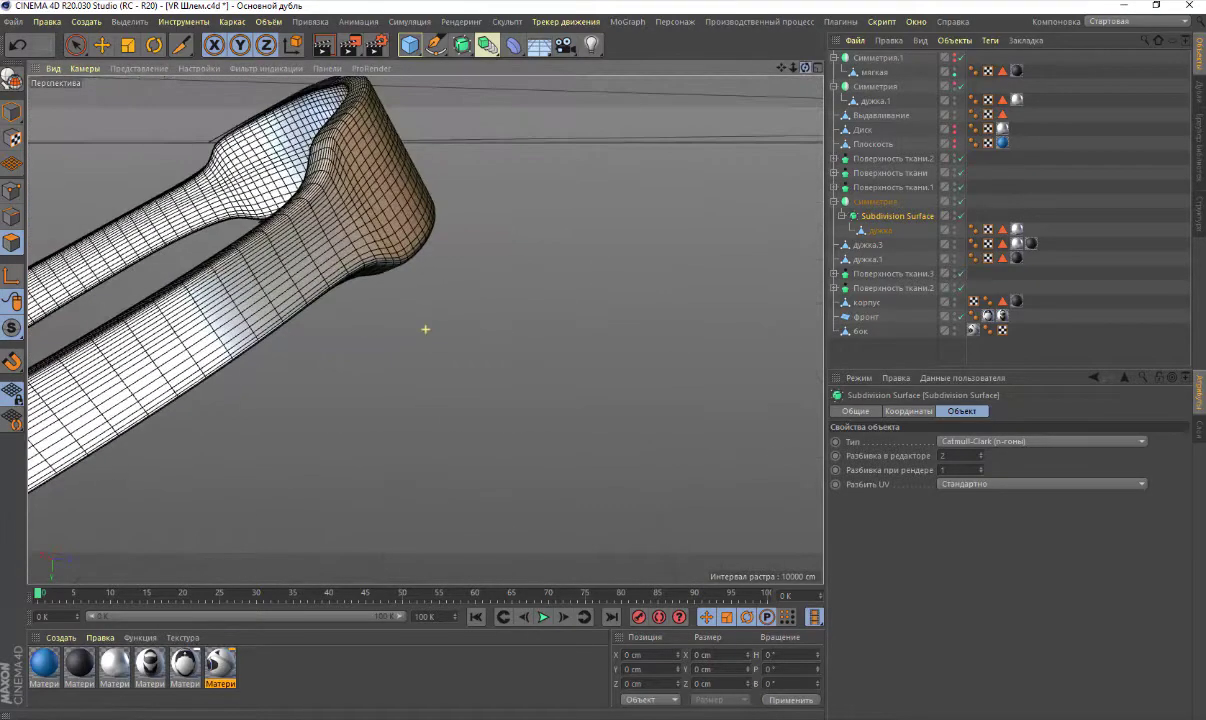
pyautogui.moveTo(808, 76); pyautogui.dragTo(425, 329)
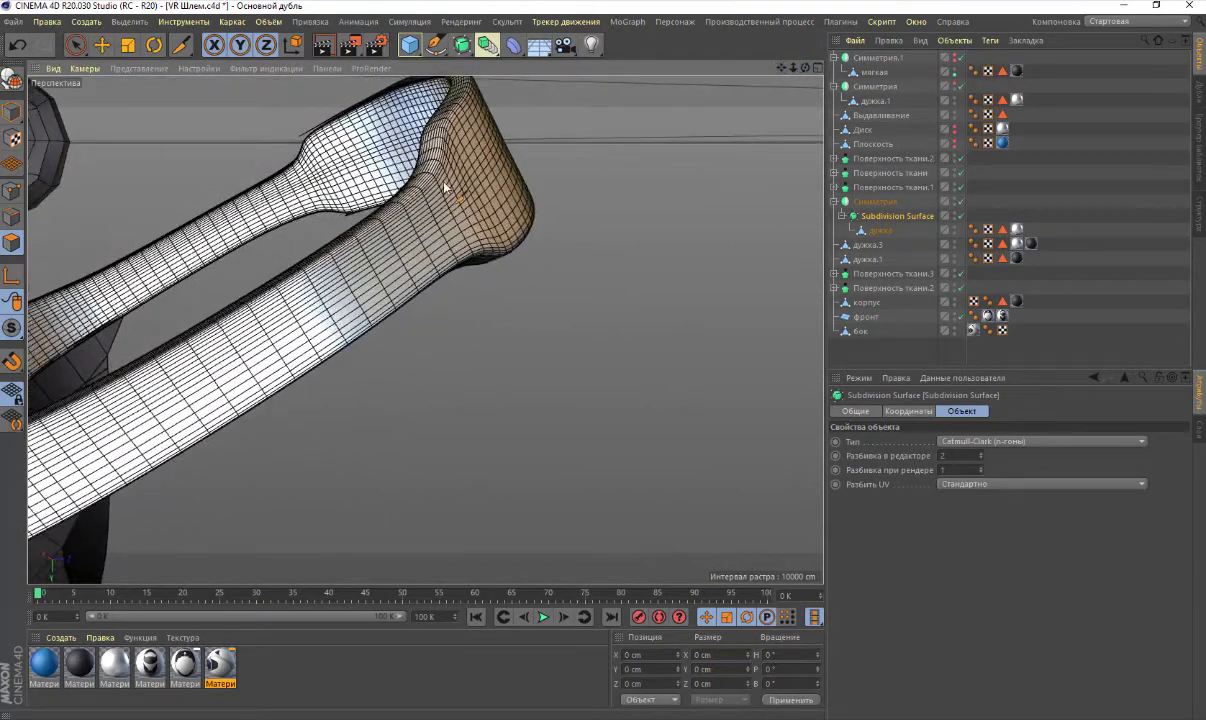
# Test-render the smoothed strap in the viewport, dismissing each missing-texture warning
pyautogui.click(324, 44)
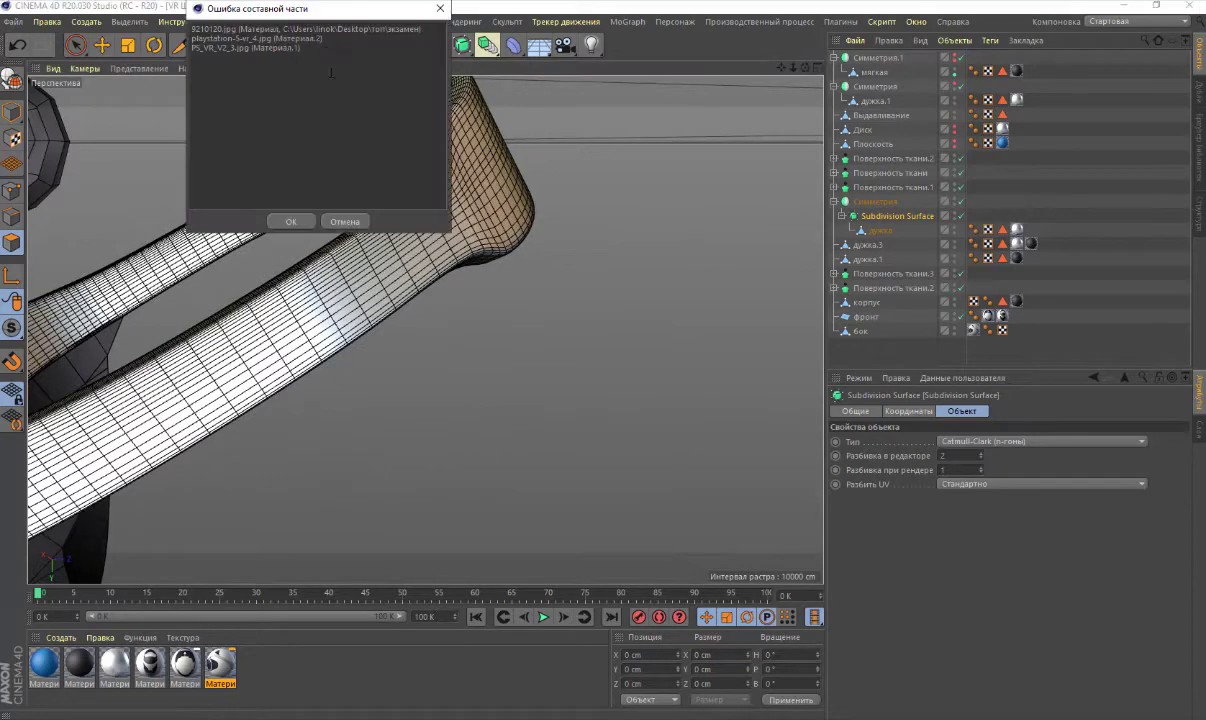
pyautogui.click(295, 221)
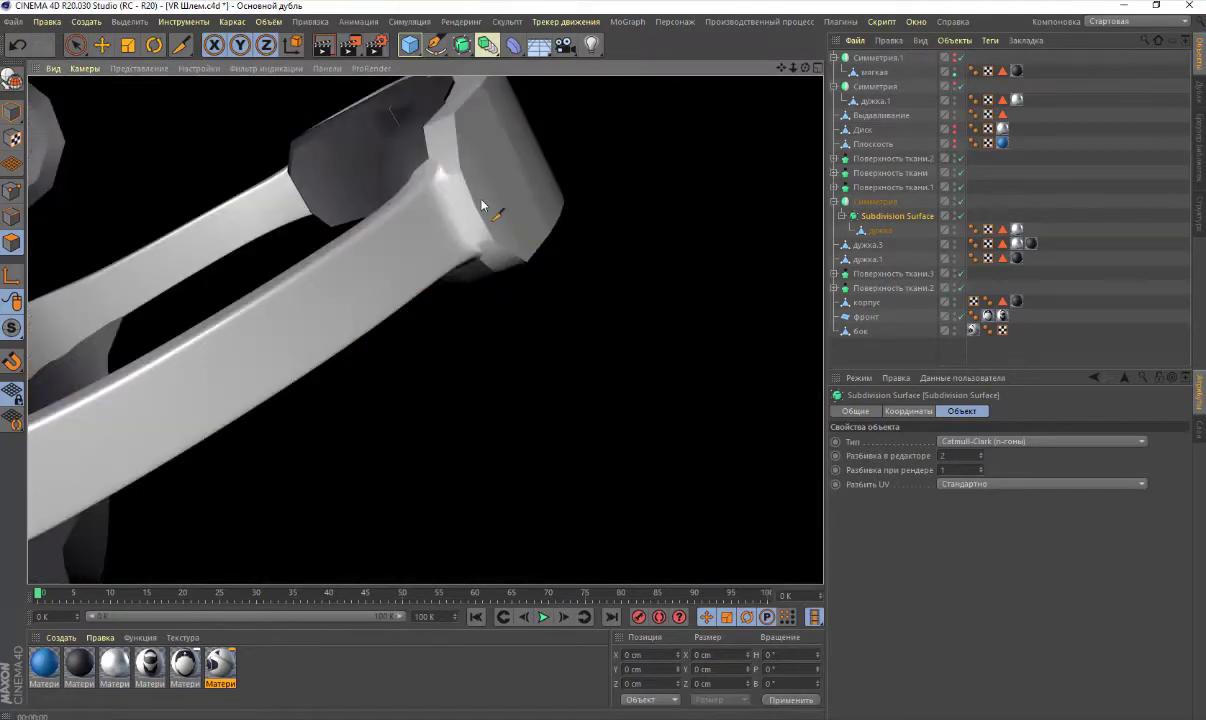
pyautogui.scroll(2, 481, 205)
pyautogui.scroll(2, 481, 205)
pyautogui.click(324, 44)
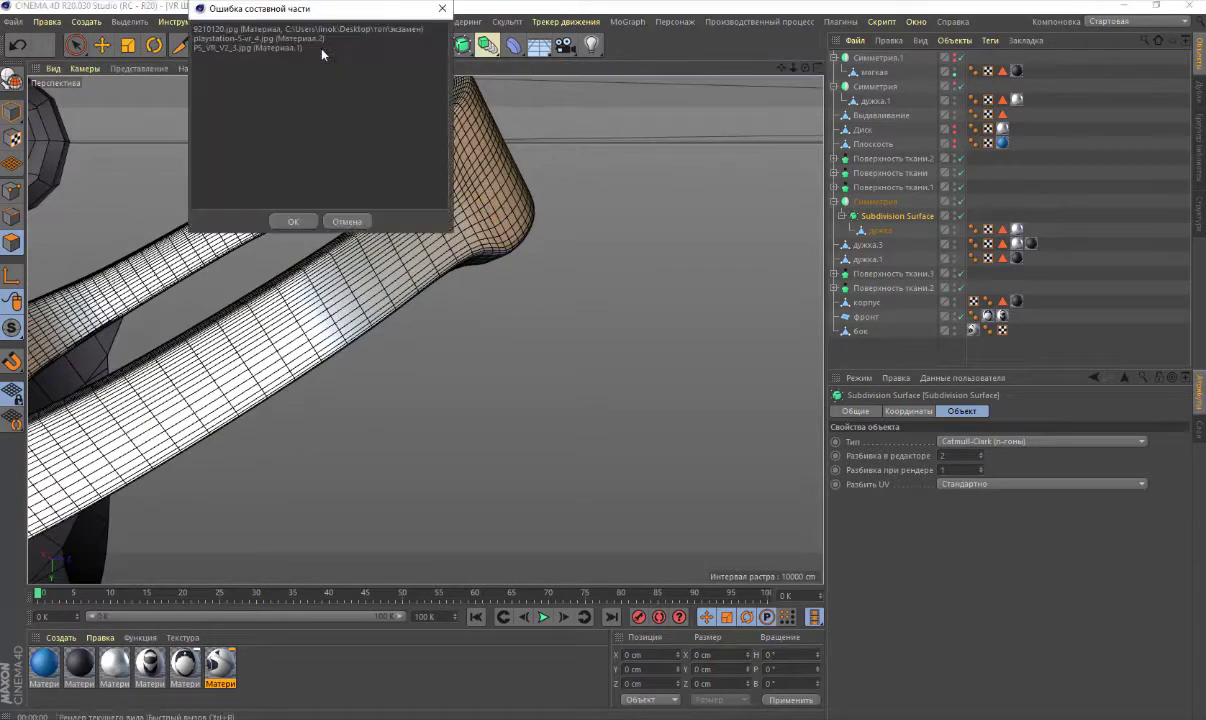
pyautogui.click(289, 222)
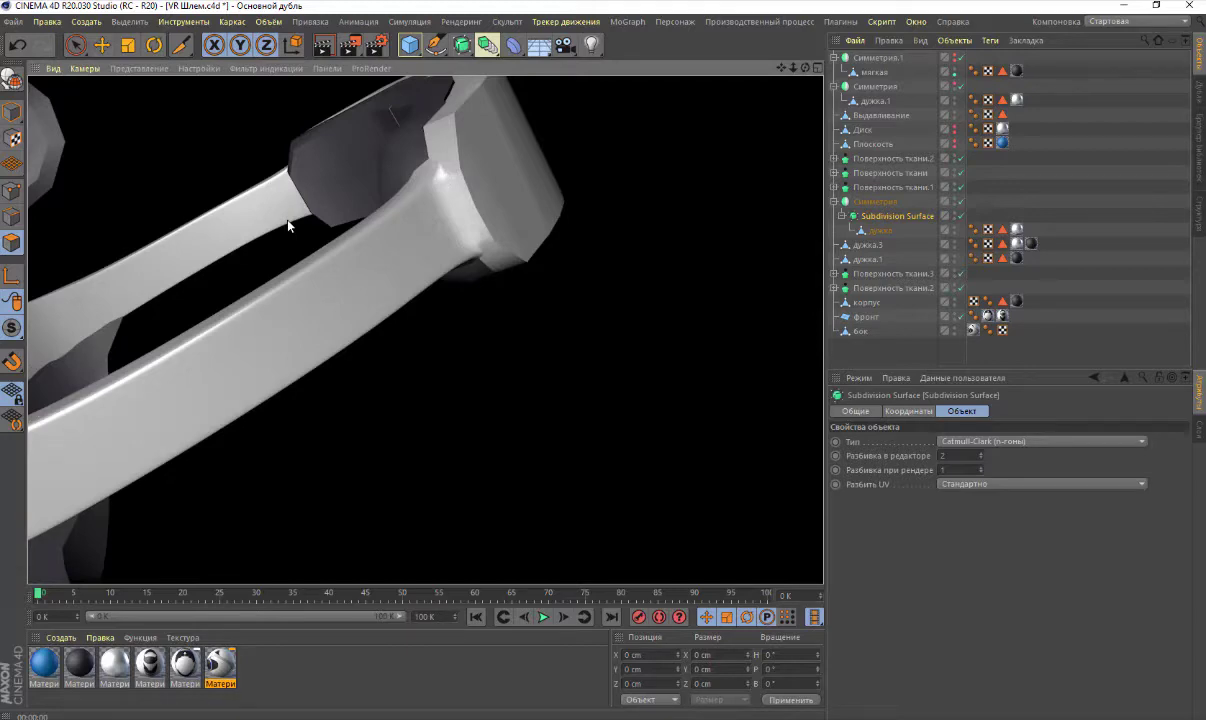
pyautogui.click(956, 91)
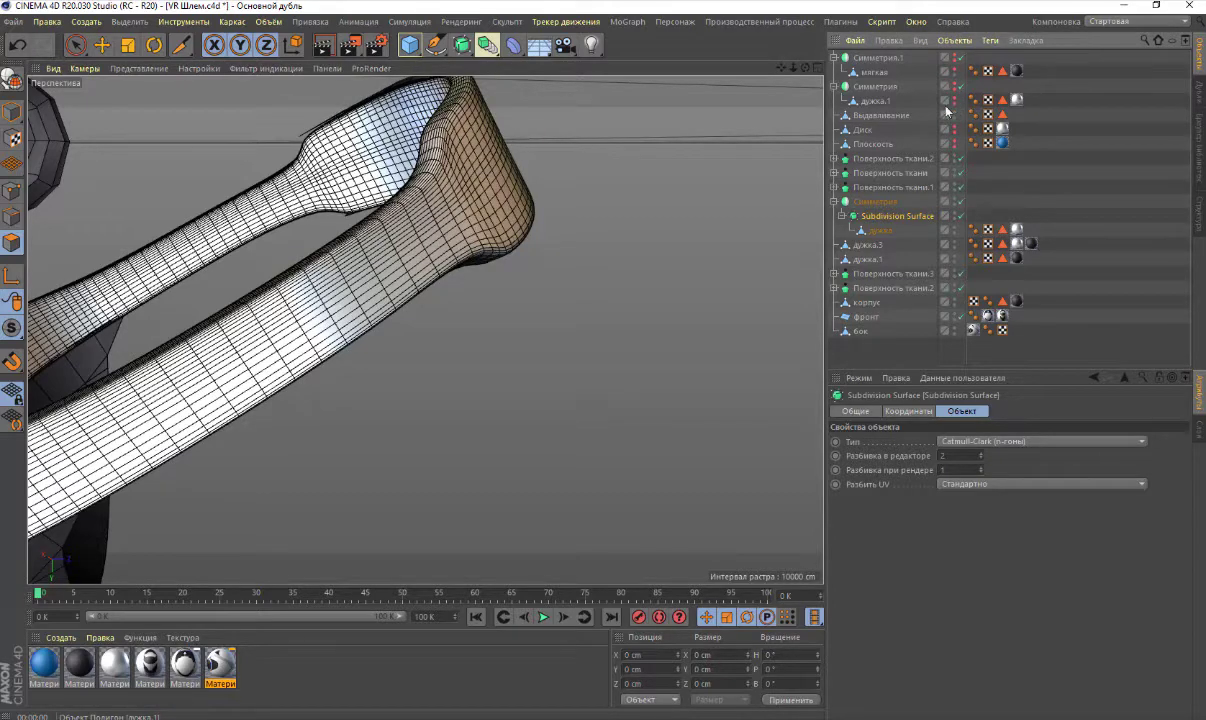
pyautogui.click(323, 44)
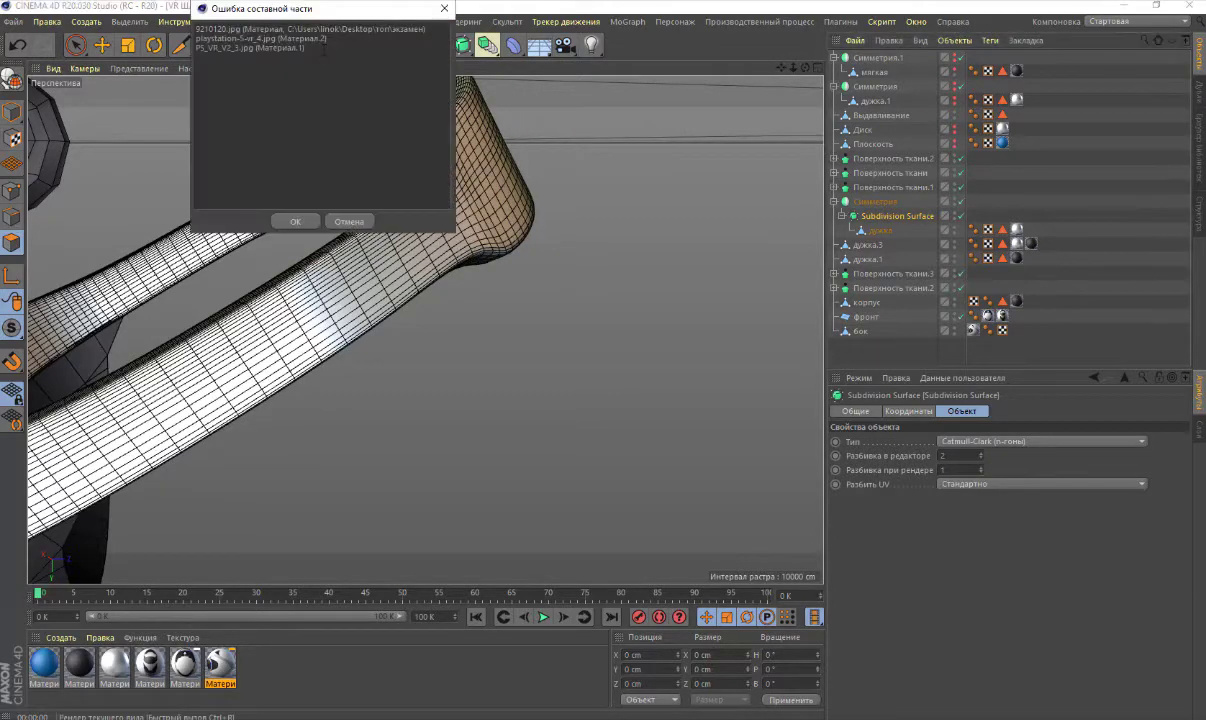
pyautogui.click(290, 221)
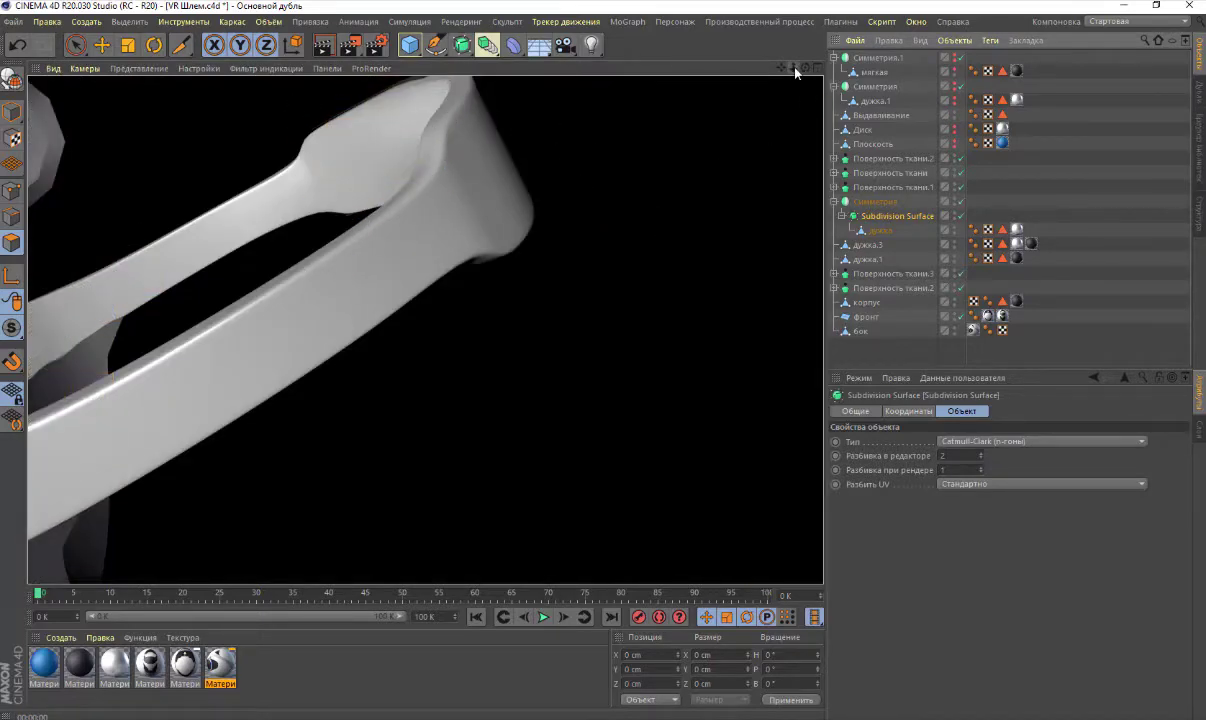
# Disable the strap's Subdivision Surface and Симметрия, leaving a coarse single strap half
pyautogui.moveTo(797, 73); pyautogui.dragTo(807, 71)
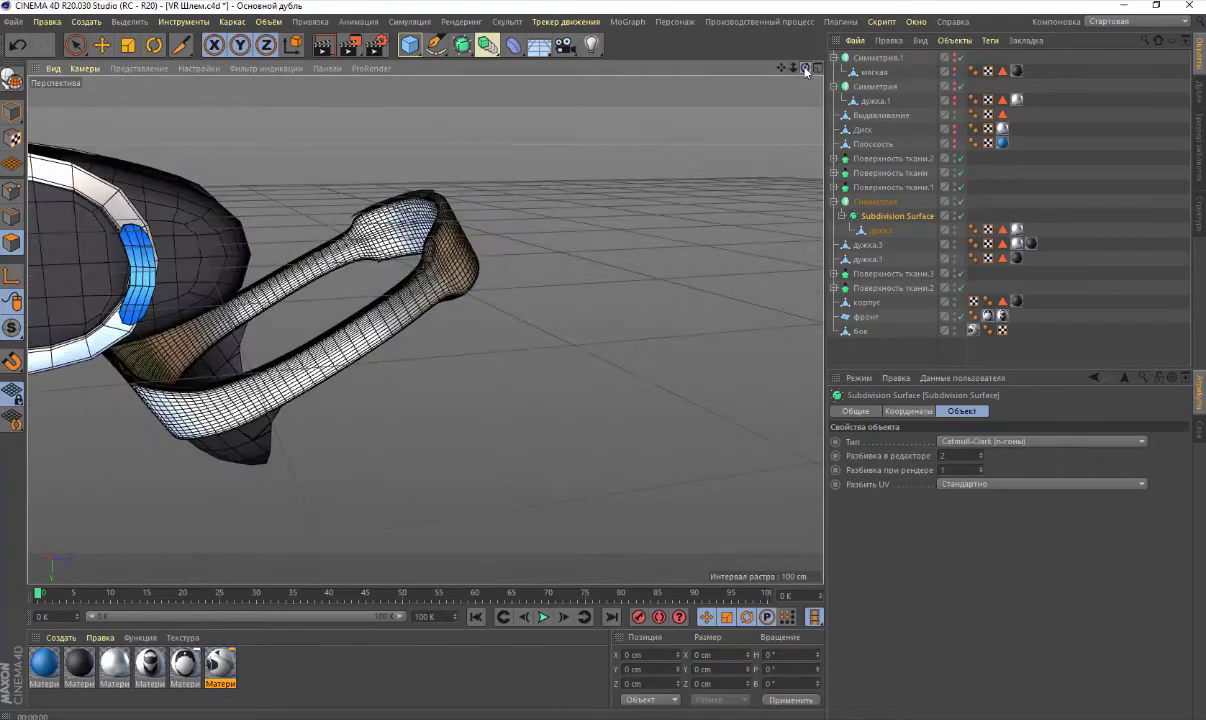
pyautogui.moveTo(807, 71); pyautogui.dragTo(759, 63)
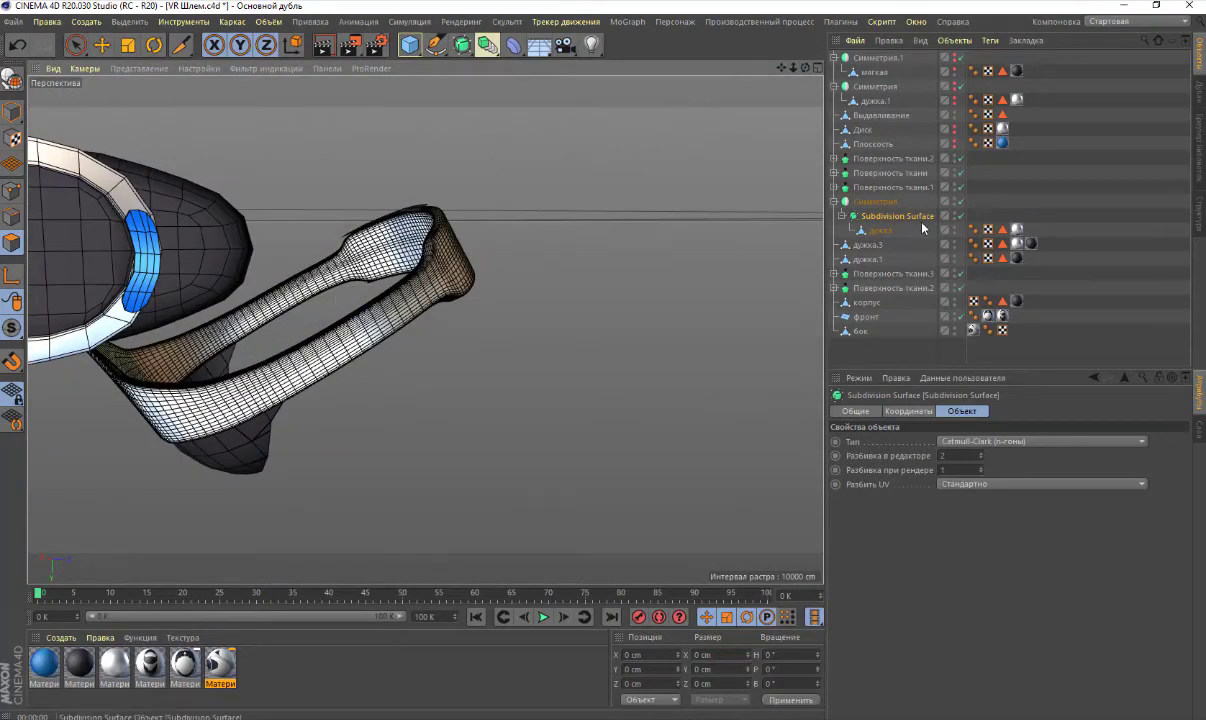
pyautogui.click(961, 216)
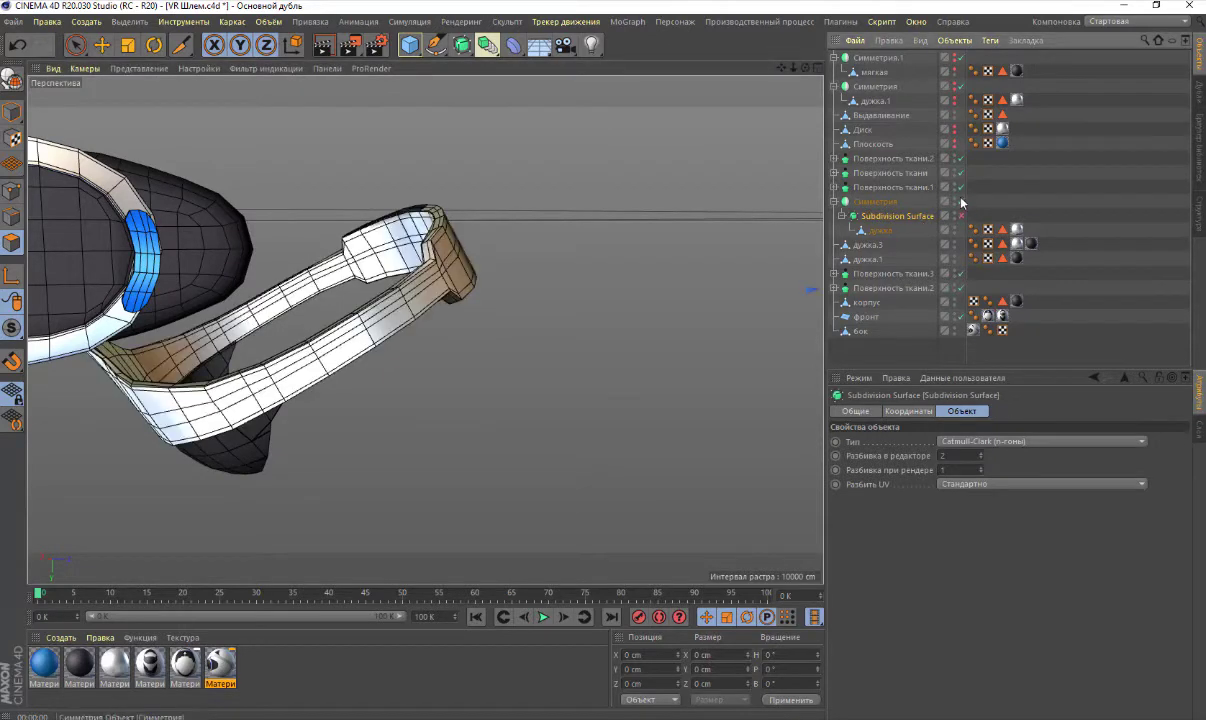
pyautogui.click(961, 201)
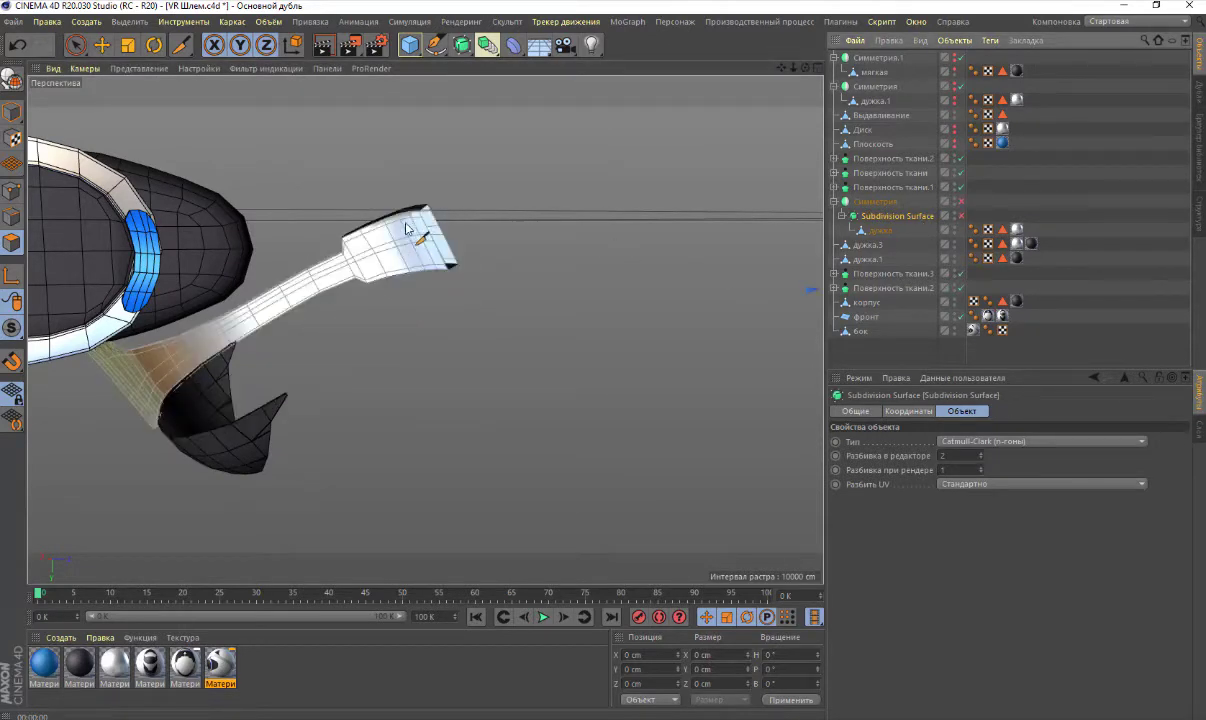
# Orbit around the coarse strap half to view the headset from several angles
pyautogui.moveTo(805, 67); pyautogui.dragTo(629, 142)
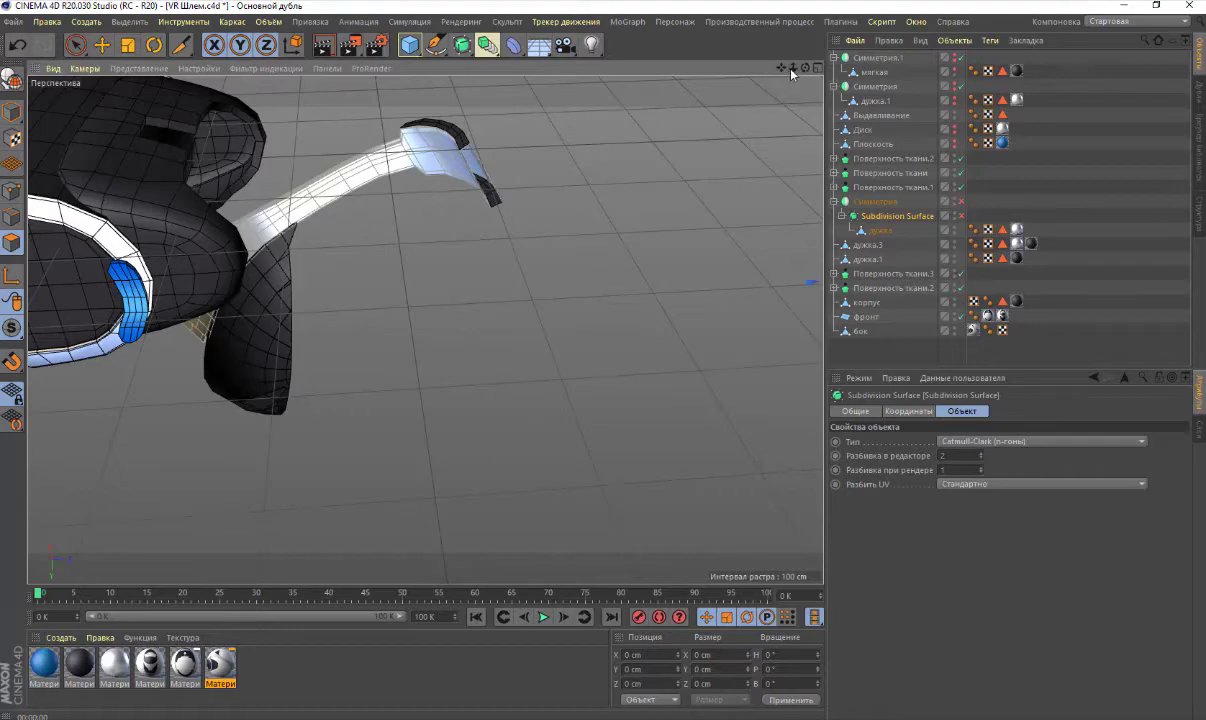
pyautogui.moveTo(793, 67); pyautogui.dragTo(740, 90)
pyautogui.moveTo(806, 70); pyautogui.dragTo(660, 95)
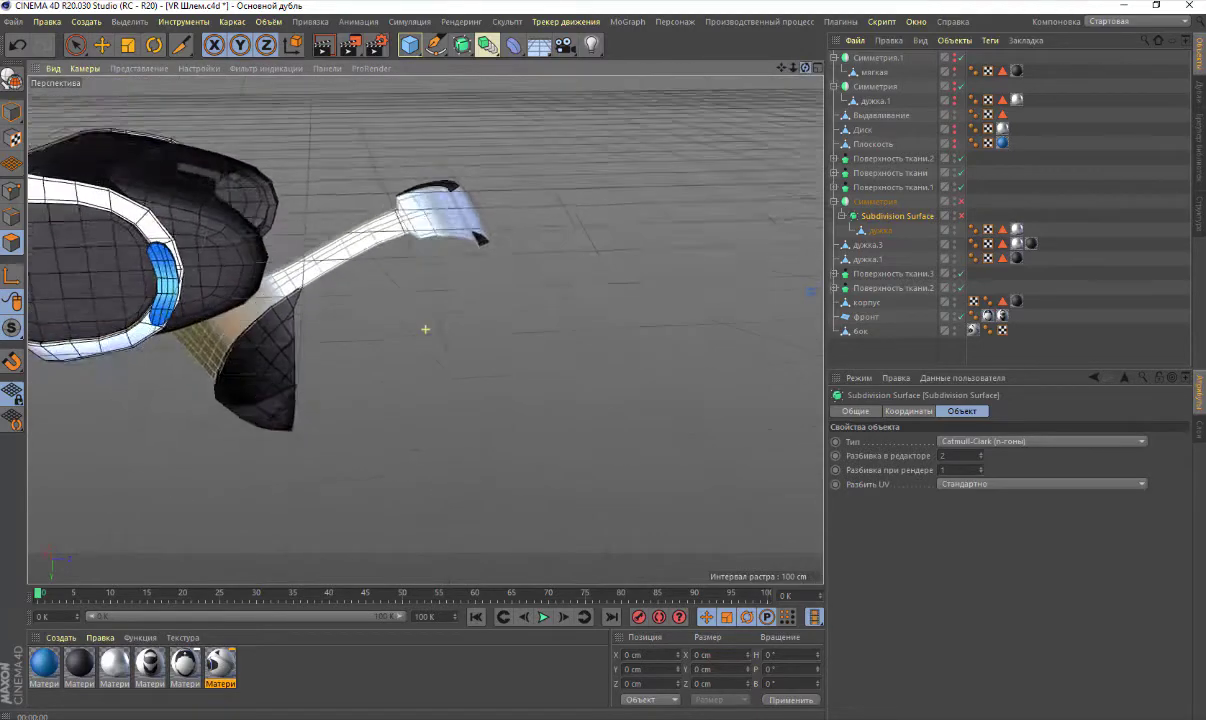
pyautogui.moveTo(658, 403); pyautogui.dragTo(808, 350)
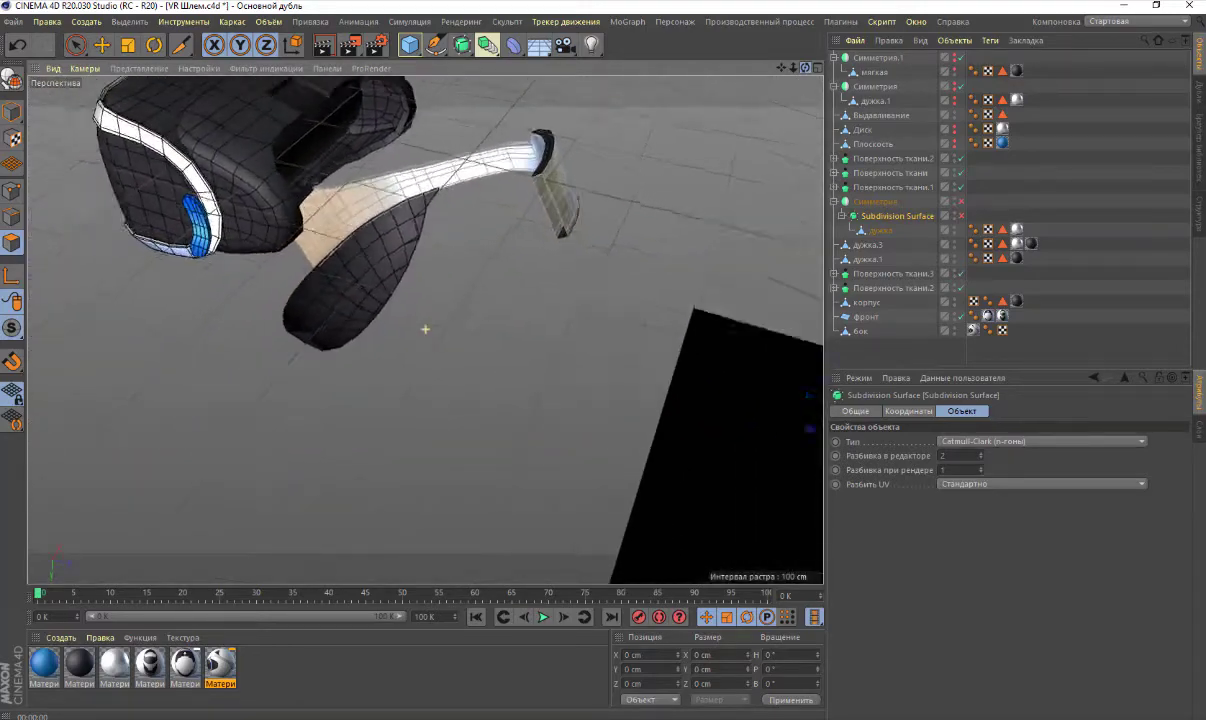
pyautogui.moveTo(806, 67)
pyautogui.mouseDown()
pyautogui.moveTo(760, 110)
pyautogui.moveTo(655, 120)
pyautogui.mouseUp()
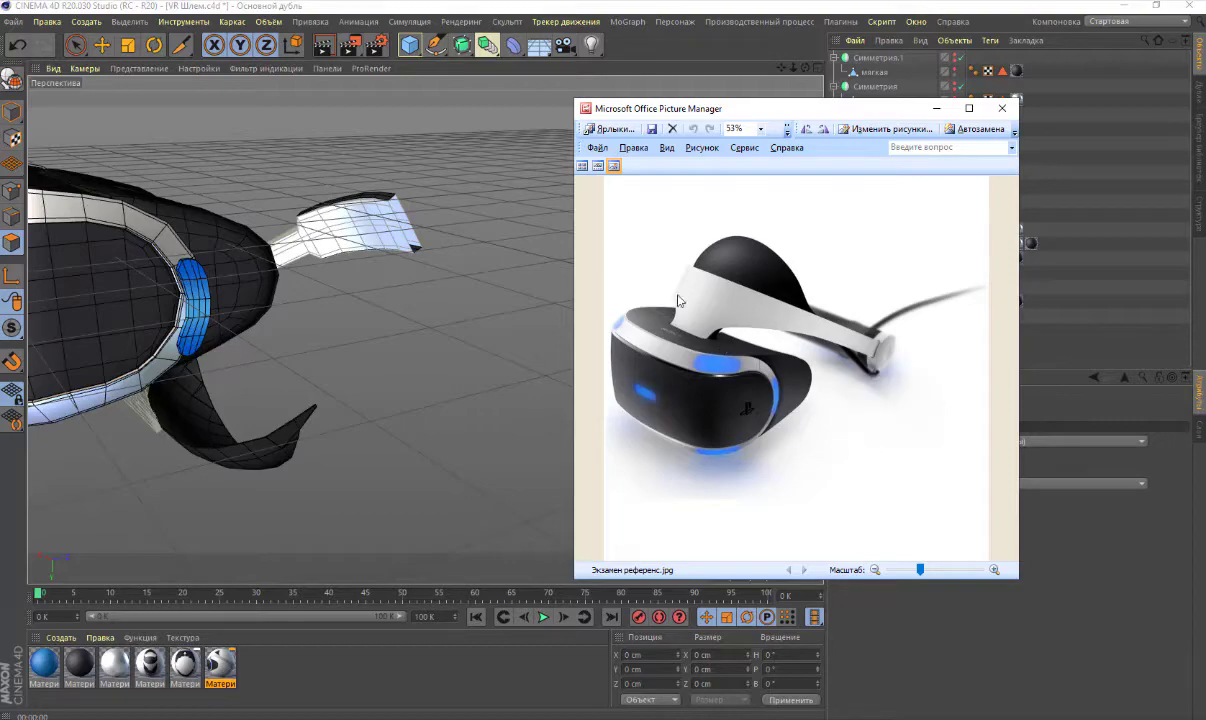
# Frame the strap closer, then place the Экзамен референс.jpg photo window beside the model
pyautogui.keyDown('alt'); pyautogui.moveTo(380, 291); pyautogui.dragTo(395, 274); pyautogui.keyUp('alt')
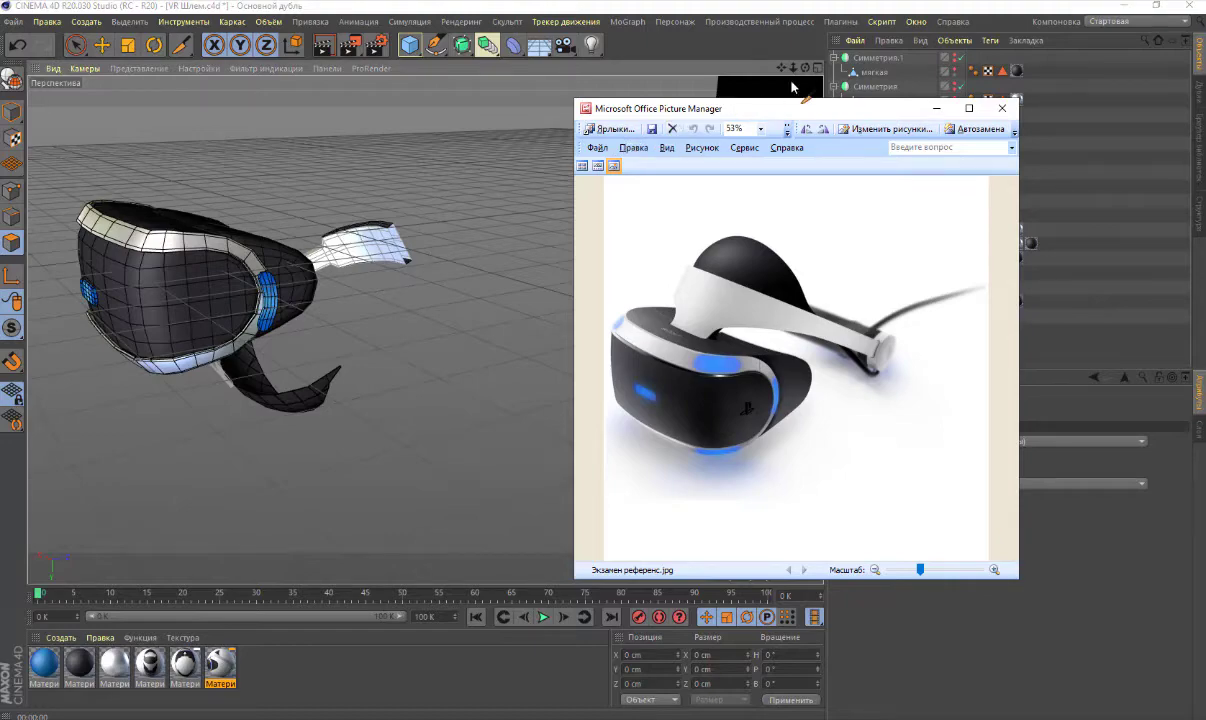
pyautogui.moveTo(757, 80)
pyautogui.keyDown('alt'); pyautogui.mouseDown()
pyautogui.moveTo(425, 329)
pyautogui.moveTo(798, 318)
pyautogui.mouseUp(); pyautogui.keyUp('alt')
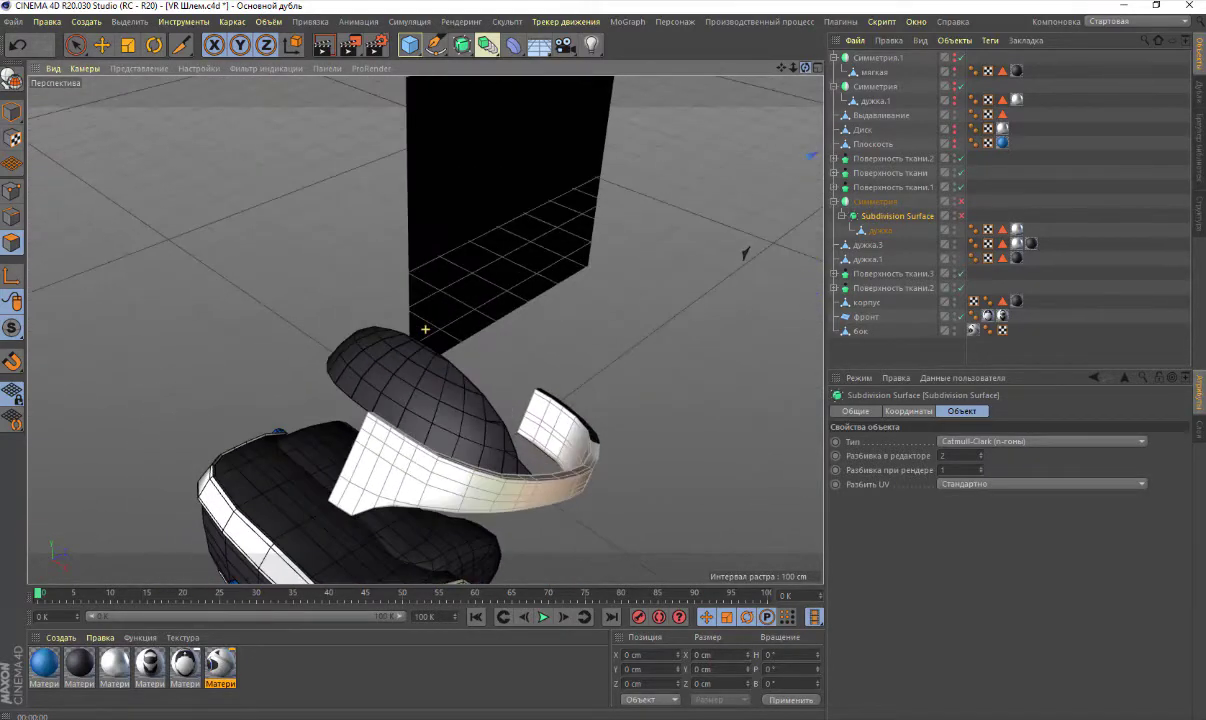
pyautogui.keyDown('alt'); pyautogui.moveTo(425, 329); pyautogui.dragTo(425, 329); pyautogui.keyUp('alt')
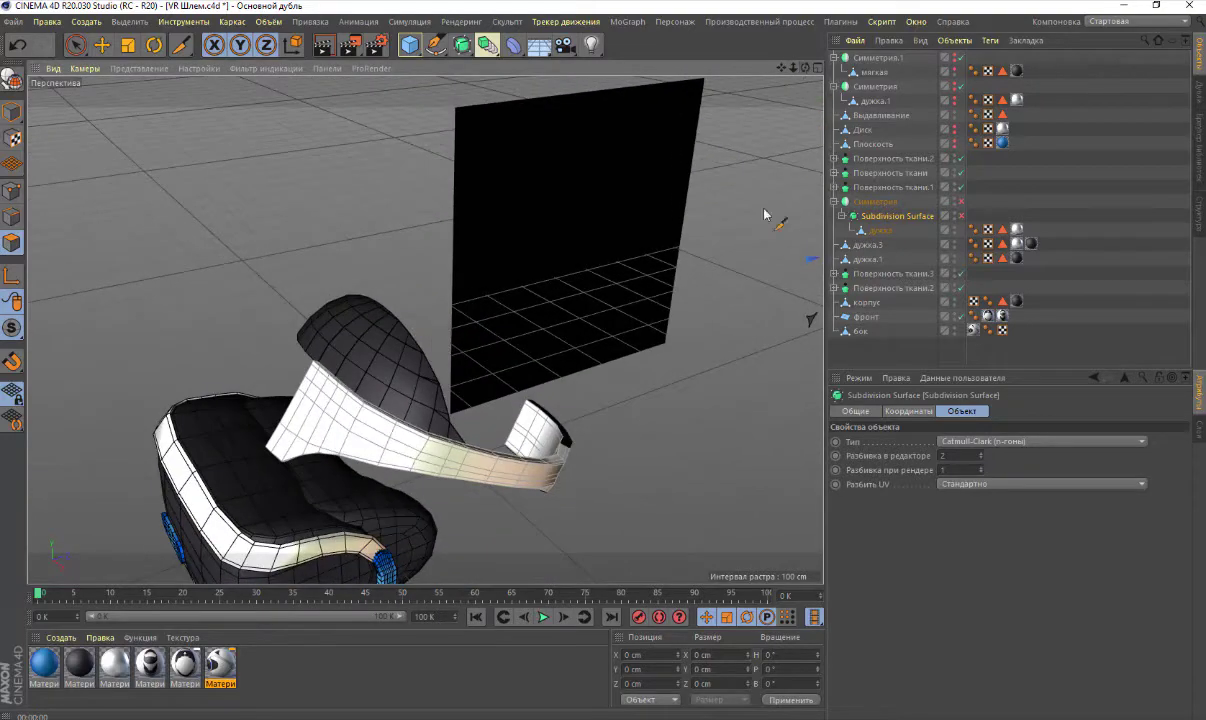
pyautogui.keyDown('alt'); pyautogui.moveTo(735, 265); pyautogui.dragTo(629, 304); pyautogui.keyUp('alt')
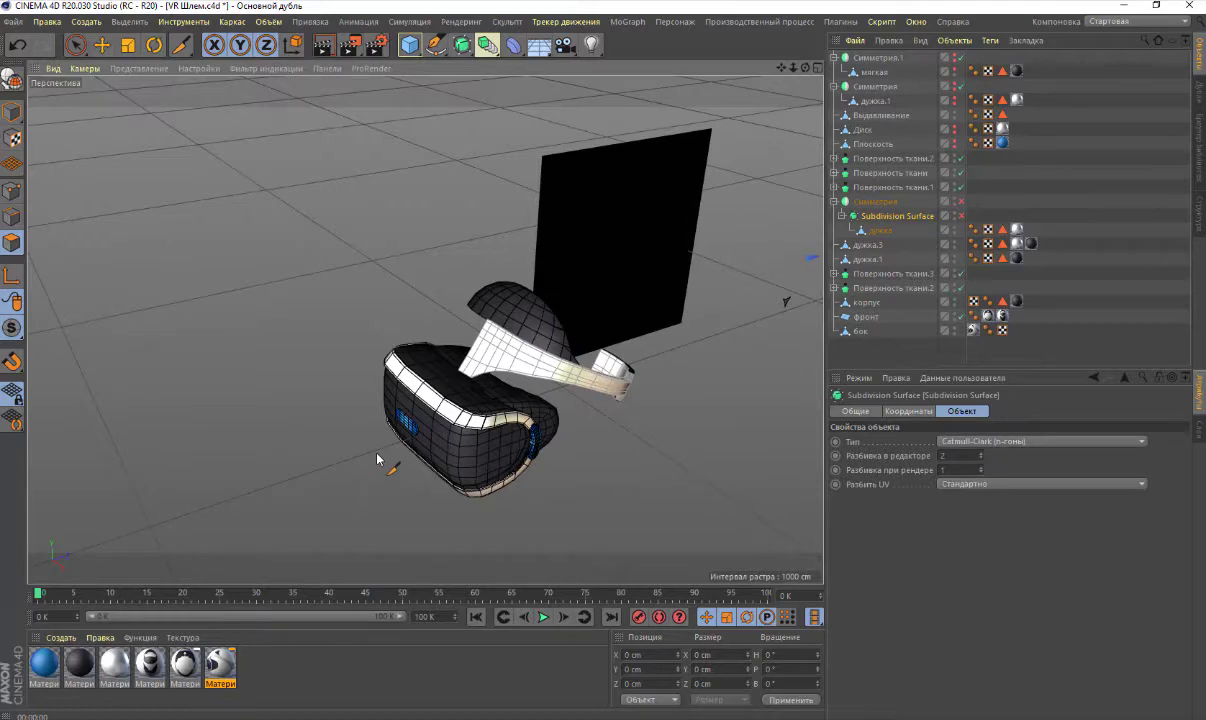
pyautogui.hotkey('alt', 'Tab')
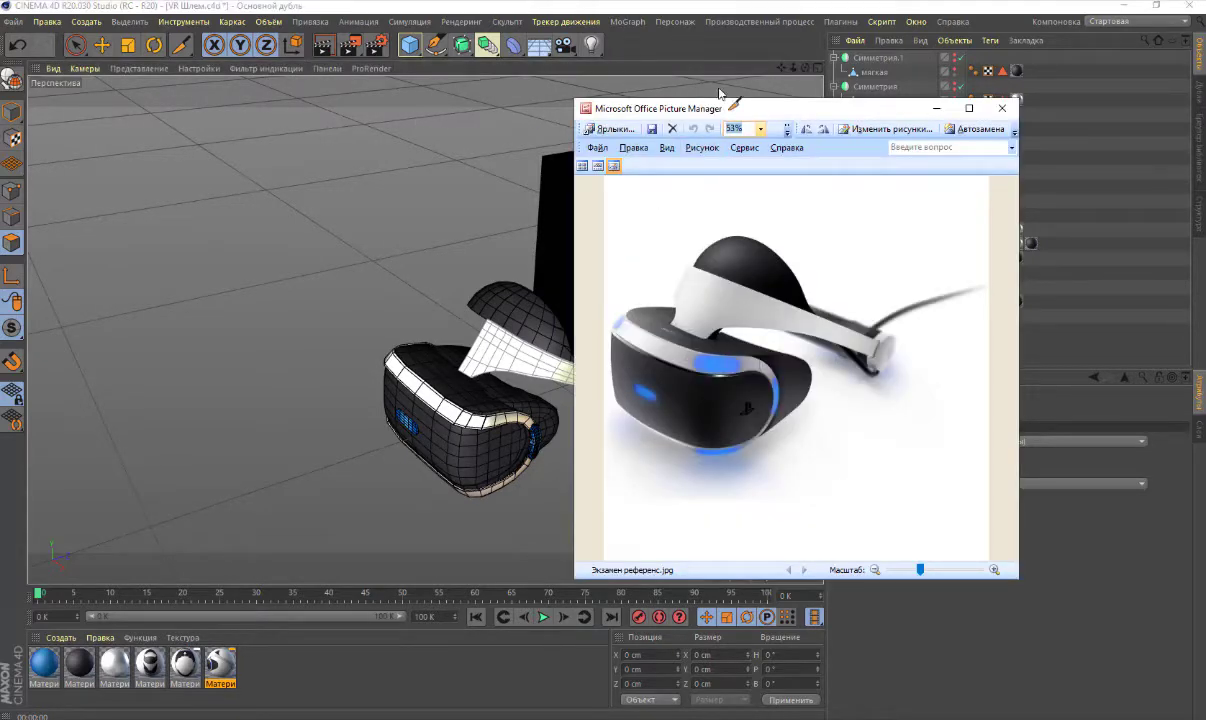
pyautogui.moveTo(763, 112); pyautogui.dragTo(857, 184)
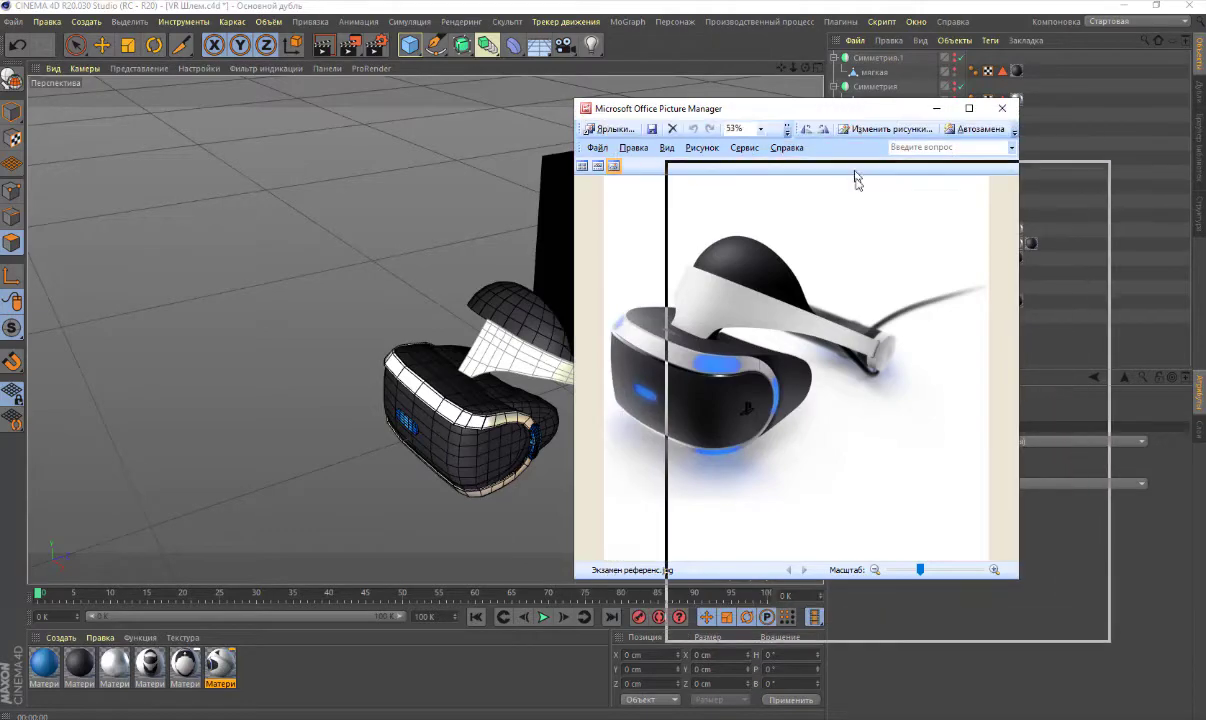
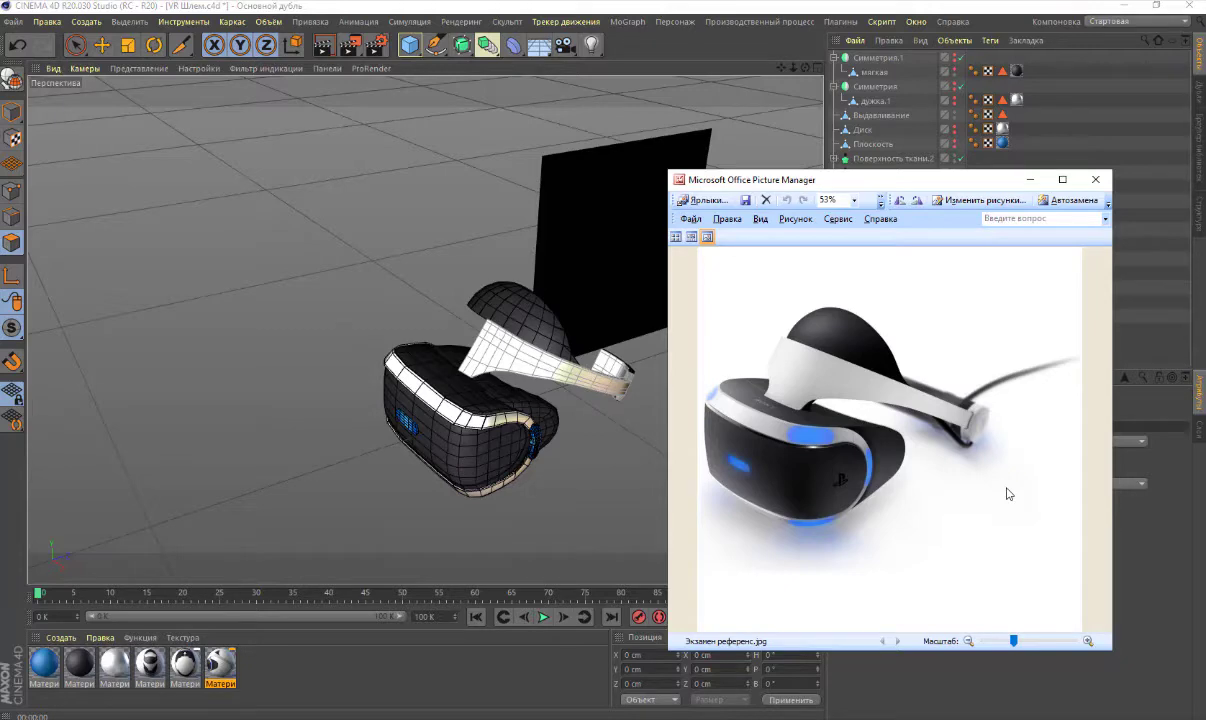
# Close the reference photo and switch on the strap's Симметрия object to complete the loop
pyautogui.click(1096, 181)
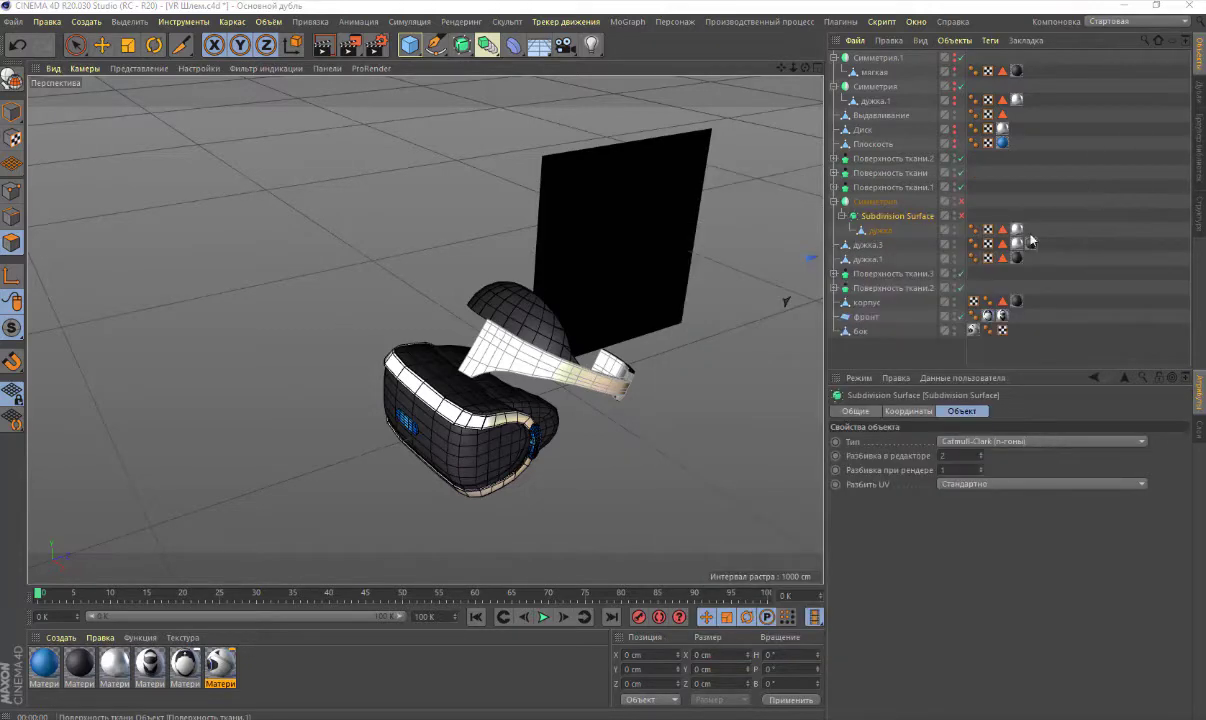
pyautogui.scroll(5, 754, 373)
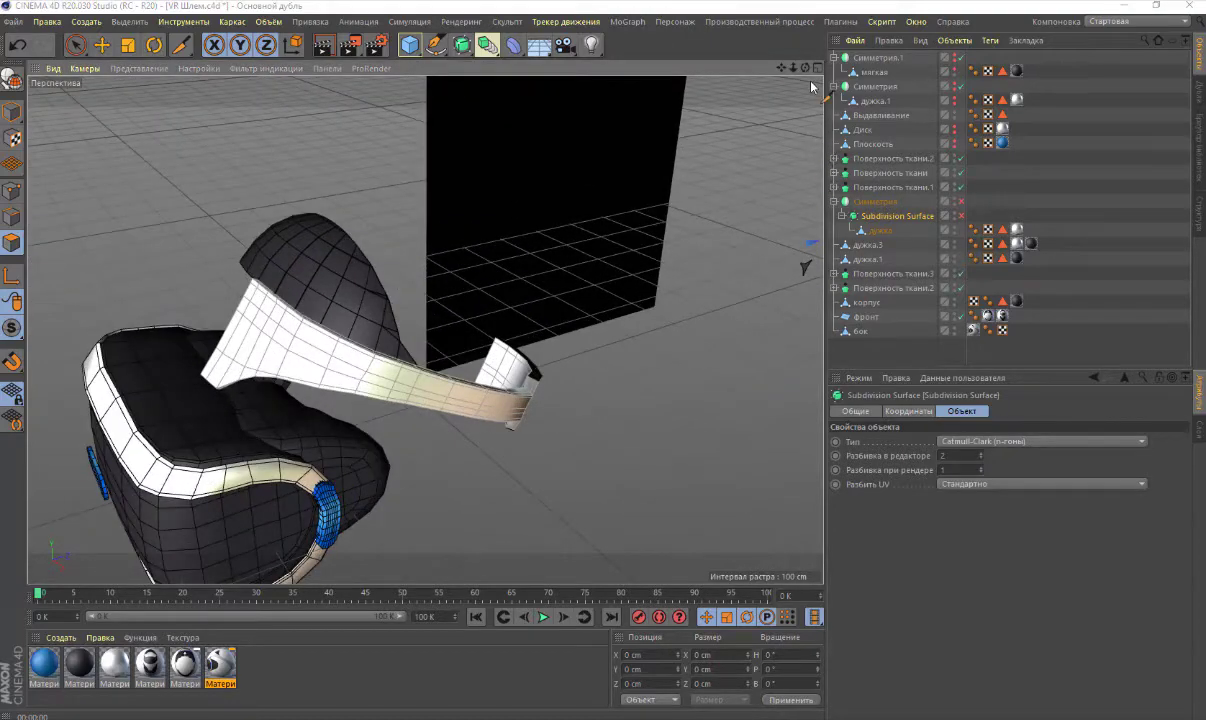
pyautogui.moveTo(806, 71); pyautogui.dragTo(425, 329)
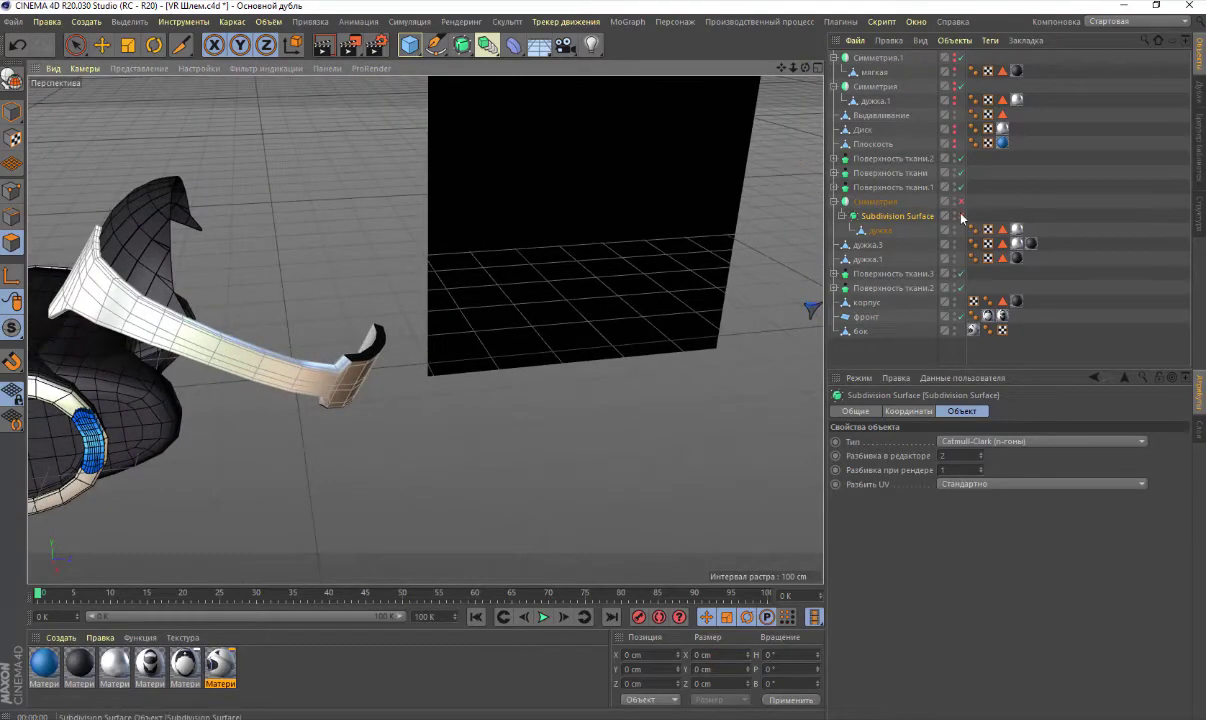
pyautogui.click(961, 202)
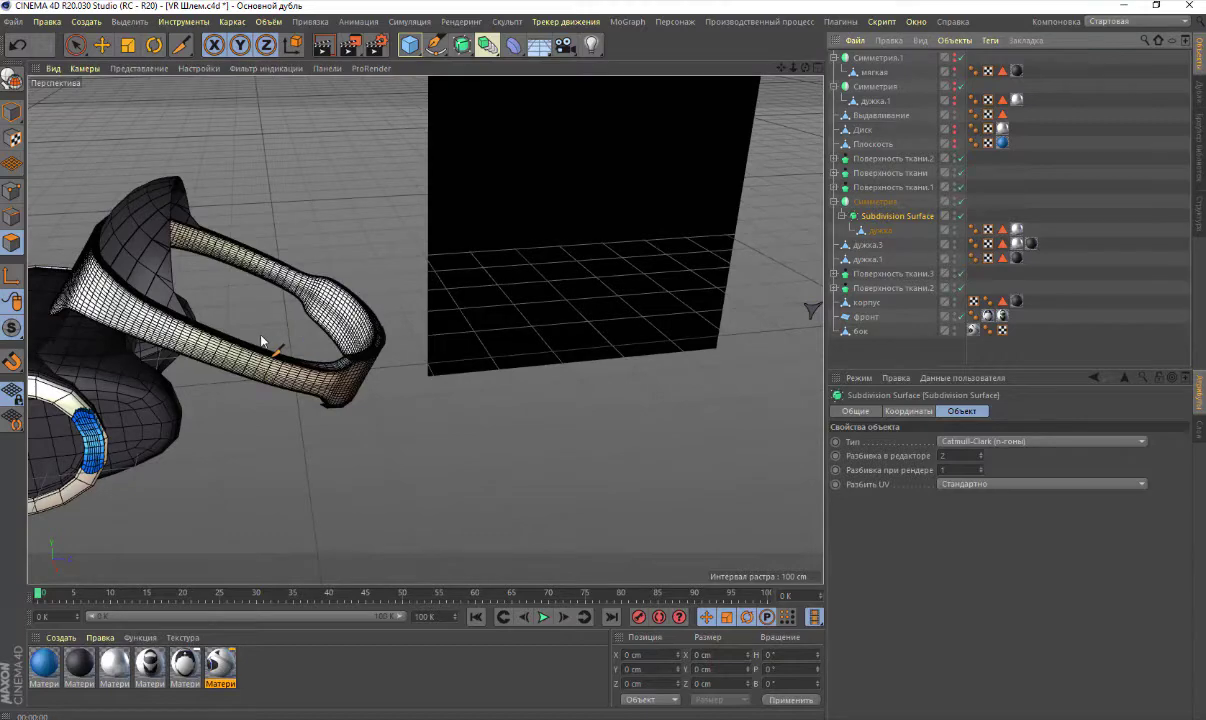
pyautogui.scroll(-2, 262, 340)
pyautogui.scroll(3, 260, 336)
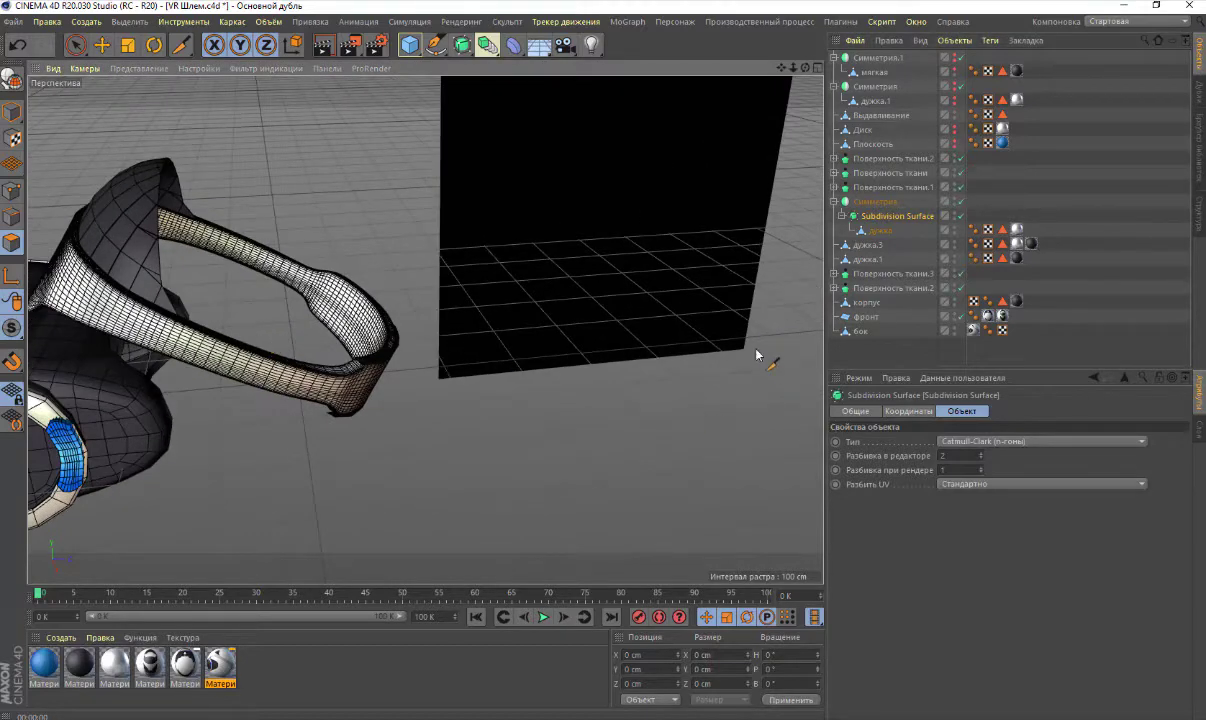
pyautogui.click(881, 204)
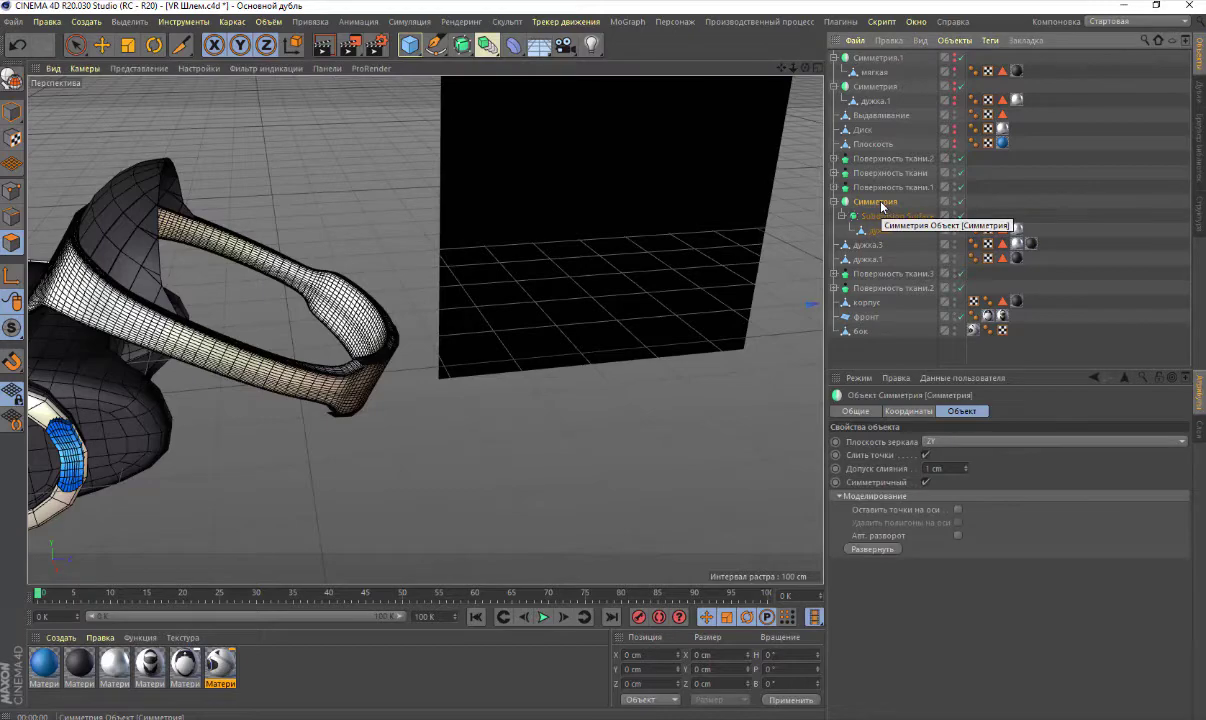
# Rename the strap's Симметрия group to 'готова'
pyautogui.doubleClick(882, 204)
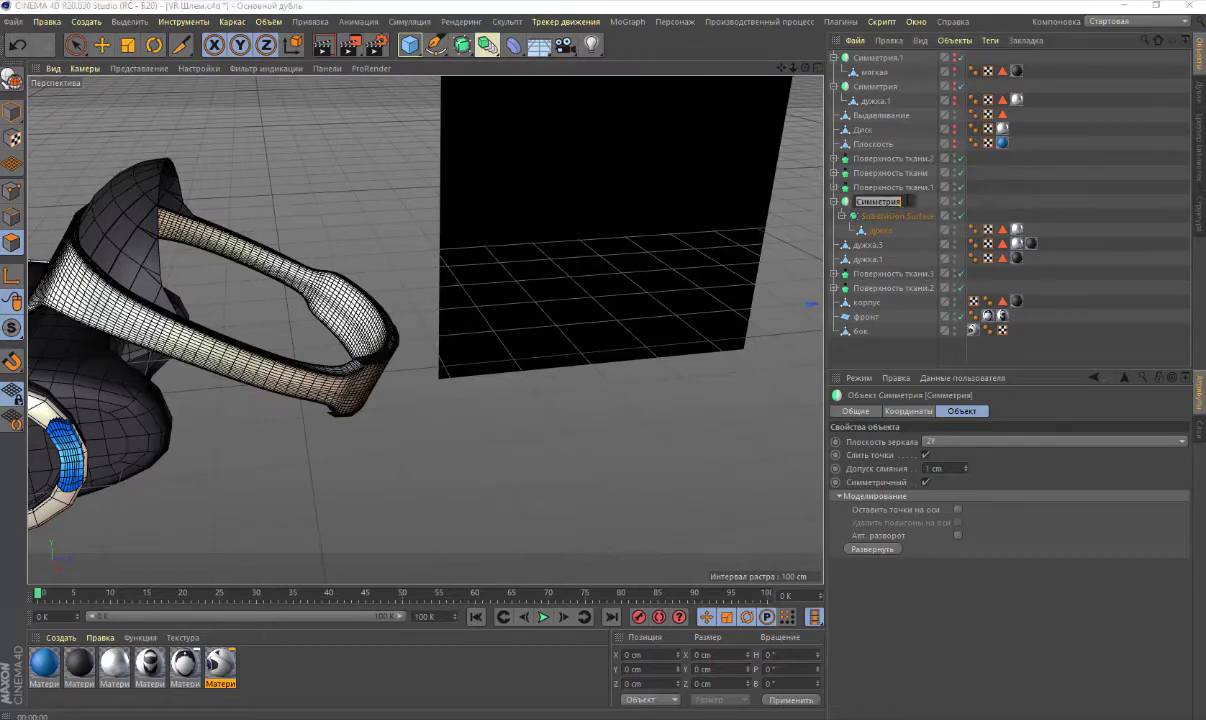
pyautogui.press('BackSpace')
pyautogui.write('готова')
pyautogui.press('Return')
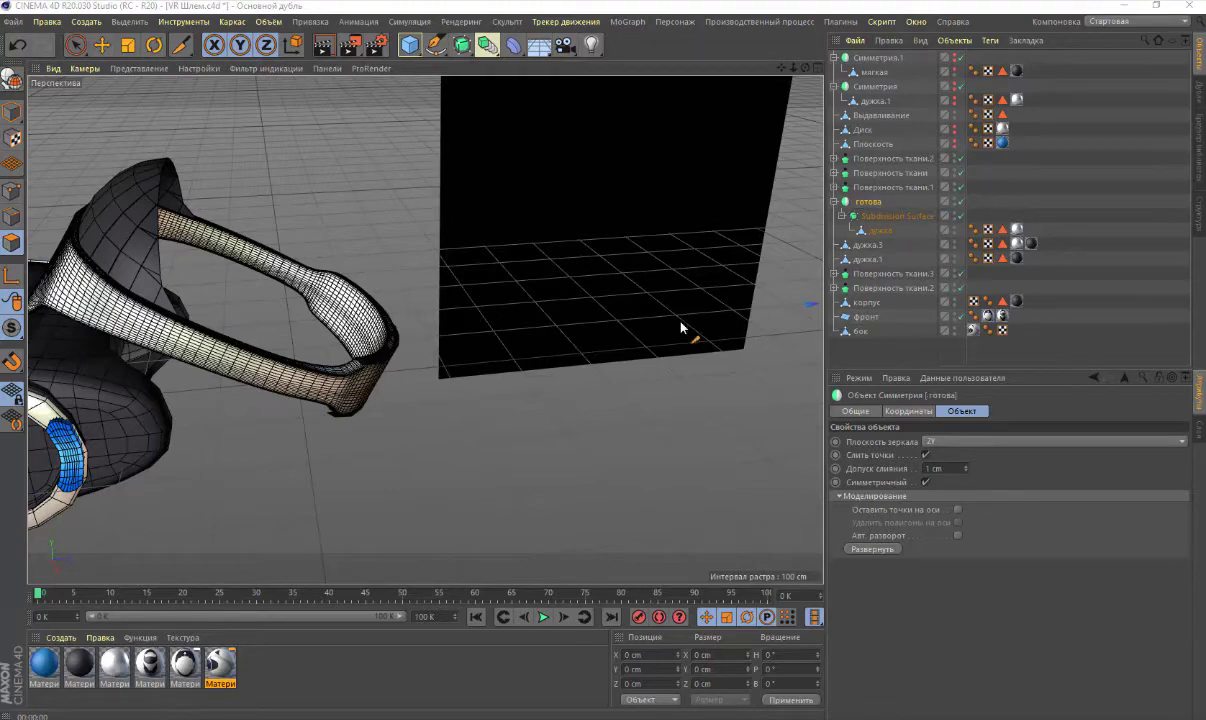
pyautogui.keyDown('alt'); pyautogui.moveTo(678, 328); pyautogui.dragTo(201, 398); pyautogui.keyUp('alt')
pyautogui.scroll(-3, 201, 398)
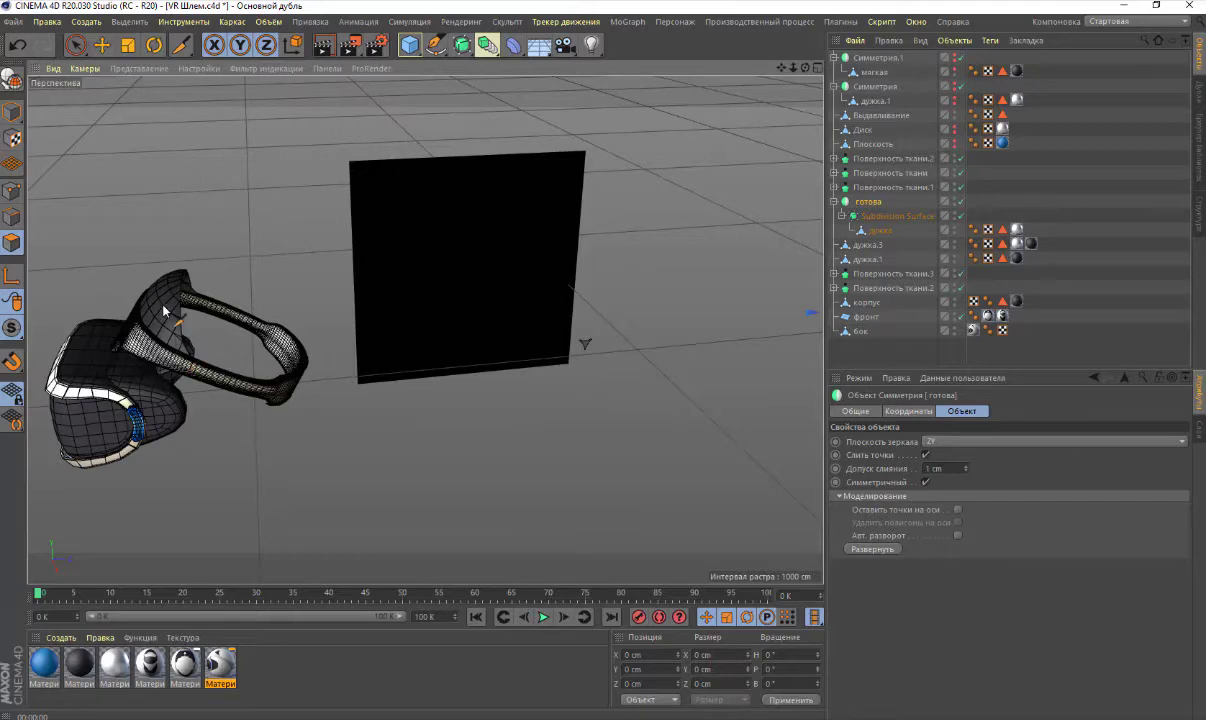
# Select Поверхность ткани.1 and Solo it so the rest of the scene is hidden
pyautogui.click(102, 44)
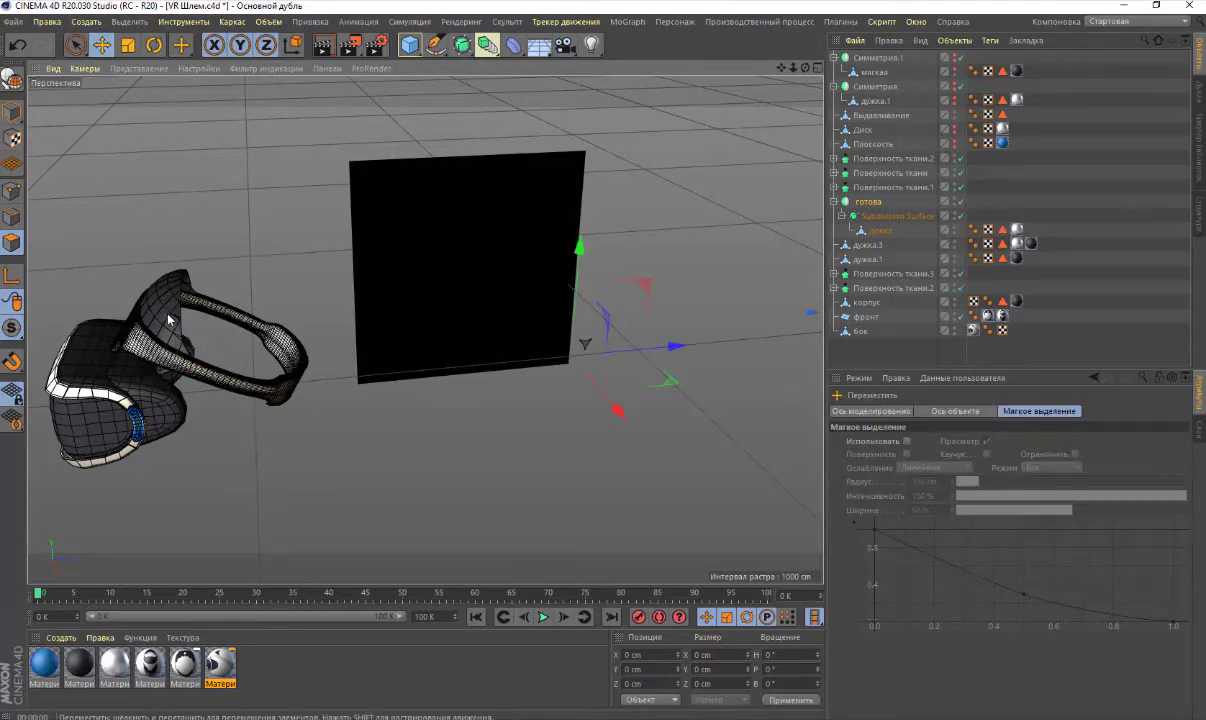
pyautogui.click(166, 310)
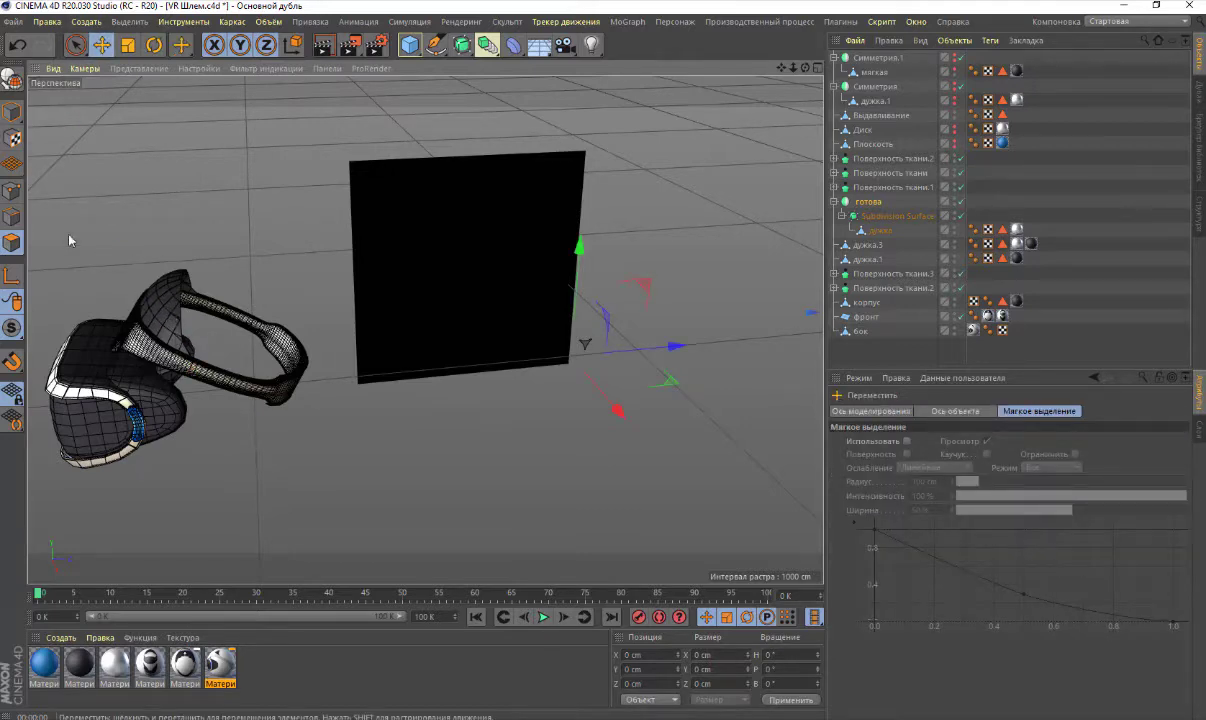
pyautogui.click(160, 308)
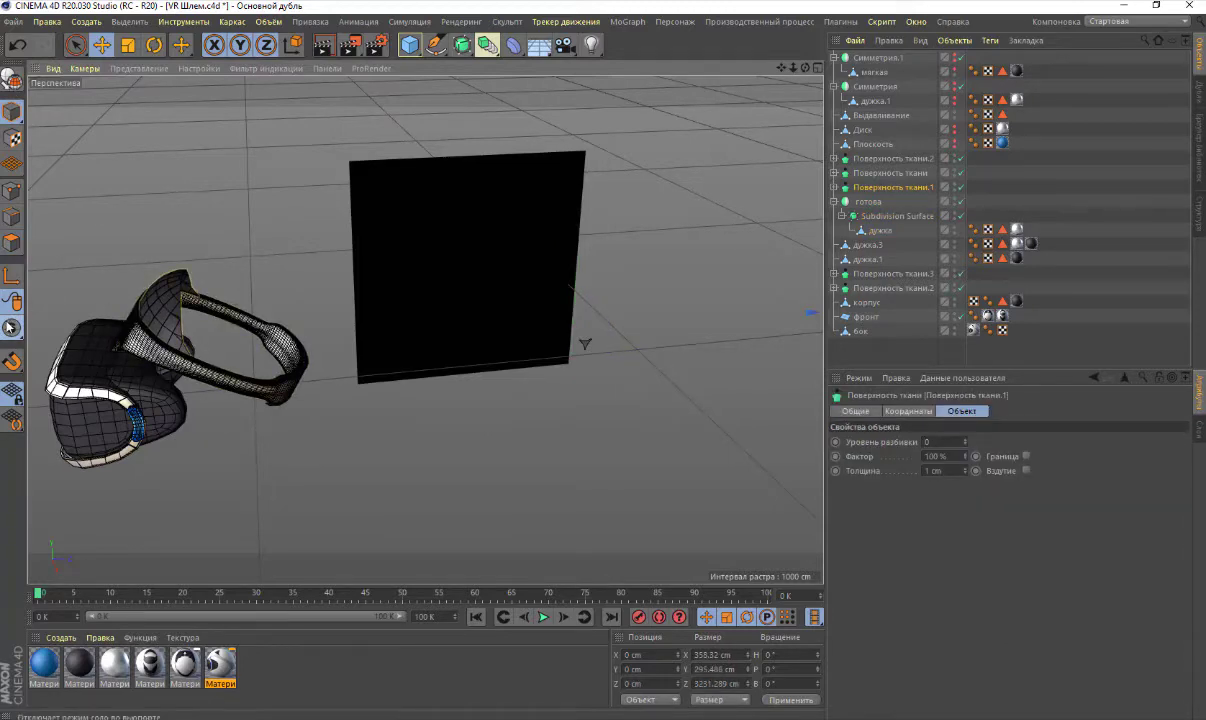
pyautogui.moveTo(10, 328); pyautogui.dragTo(57, 380)
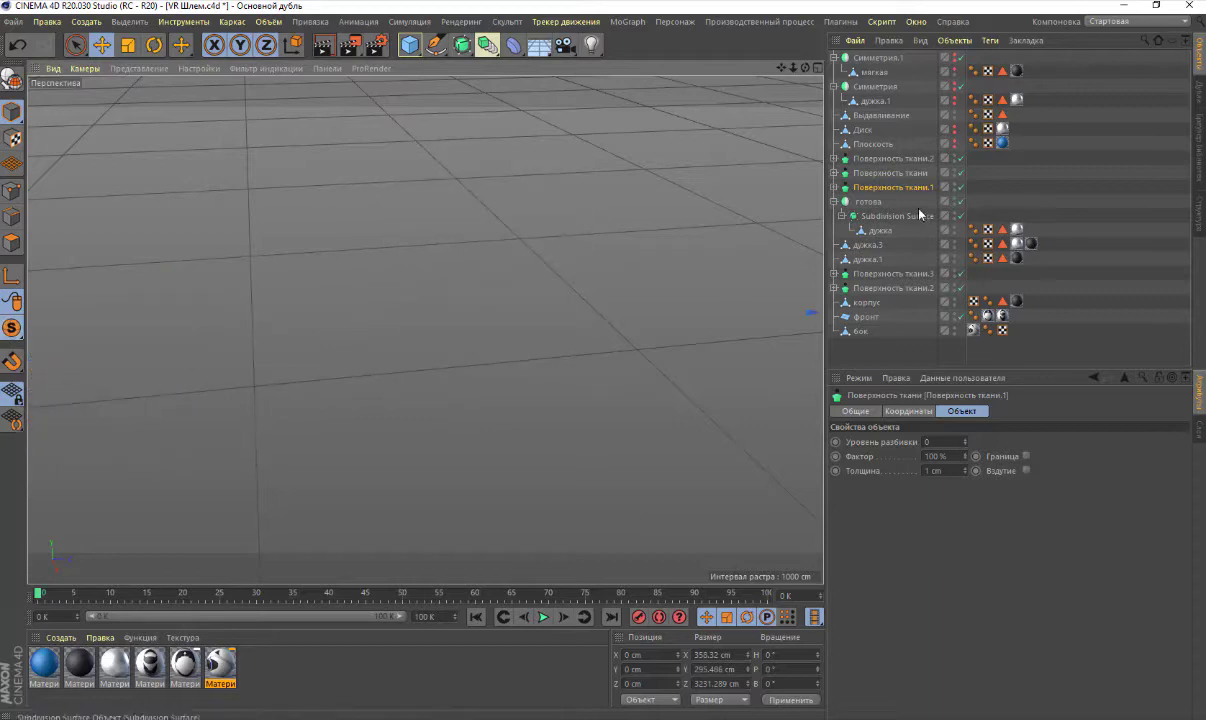
# Expand Поверхность ткани.1, select its Сфера mesh and view the patch from the front
pyautogui.click(834, 187)
pyautogui.click(872, 203)
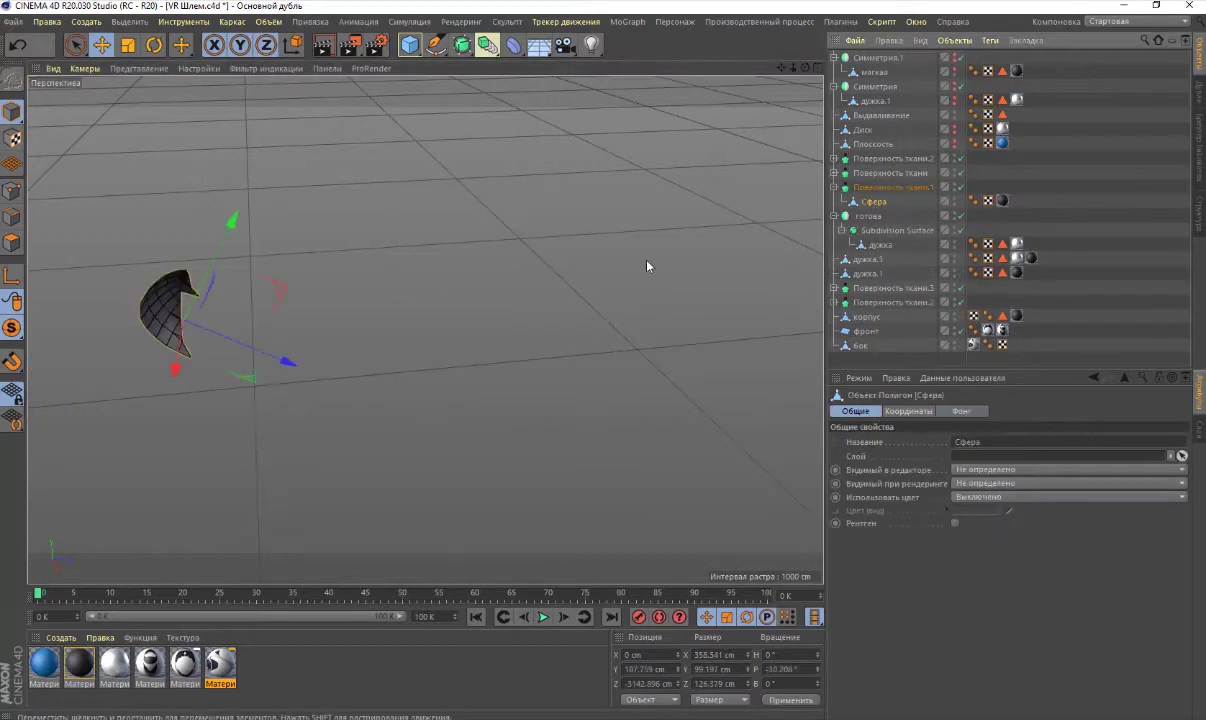
pyautogui.scroll(2, 146, 310)
pyautogui.scroll(2, 146, 310)
pyautogui.scroll(2, 146, 310)
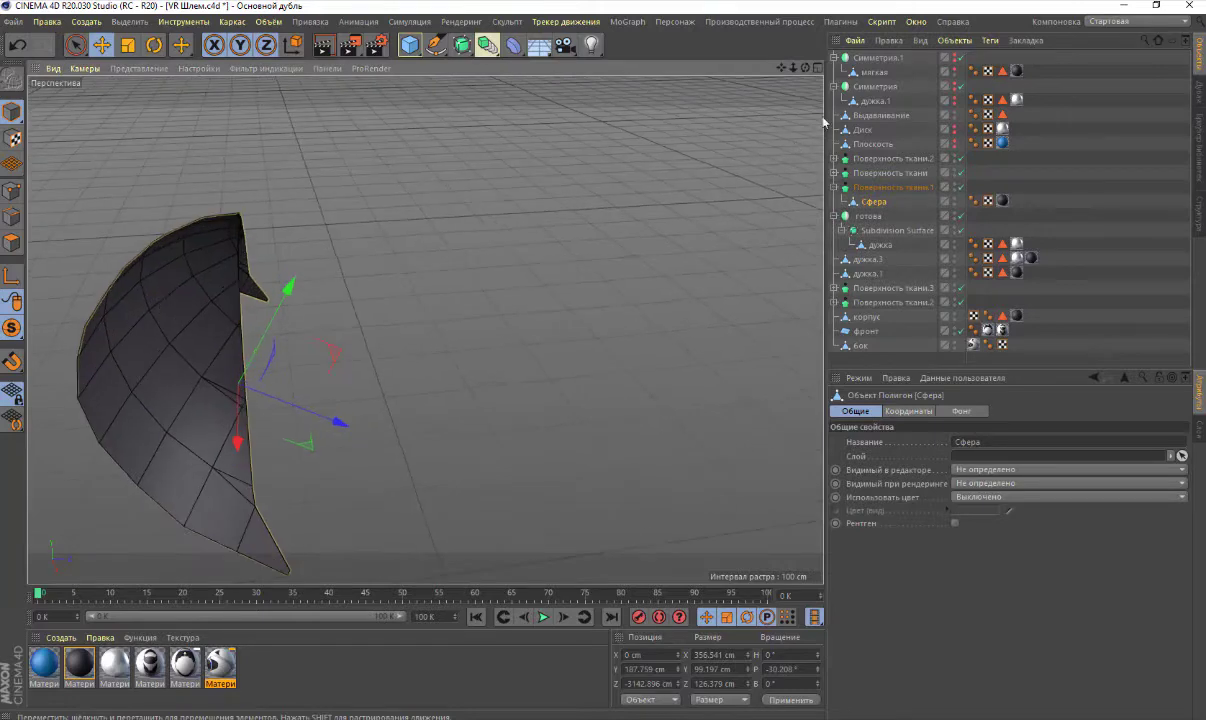
pyautogui.moveTo(806, 70); pyautogui.dragTo(760, 72)
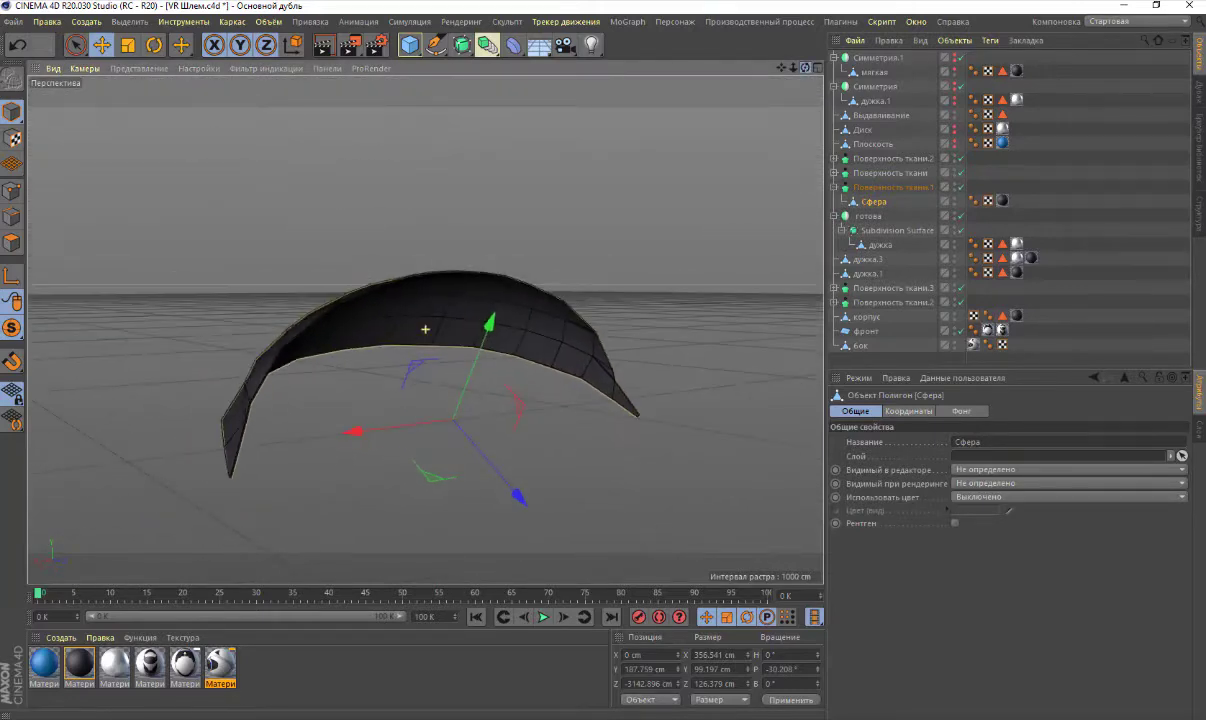
# Switch the Поверхность ткани.1 generator off so Сфера shows as raw polygons
pyautogui.click(961, 188)
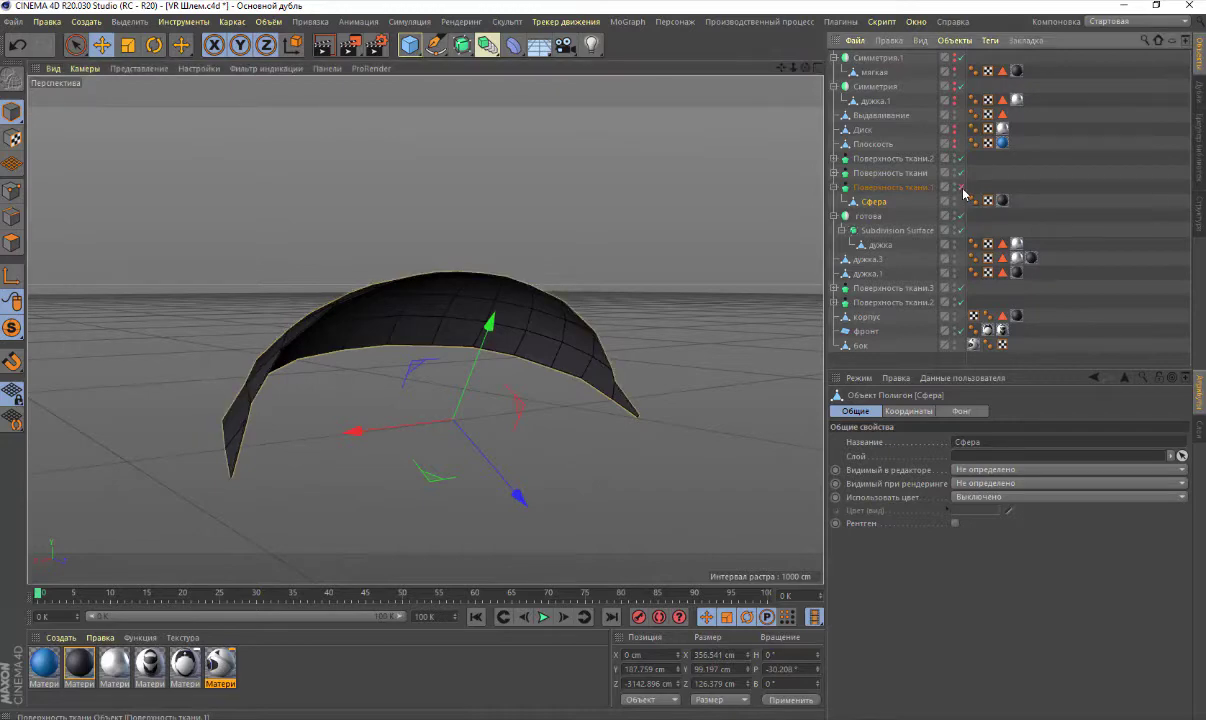
pyautogui.scroll(2, 587, 358)
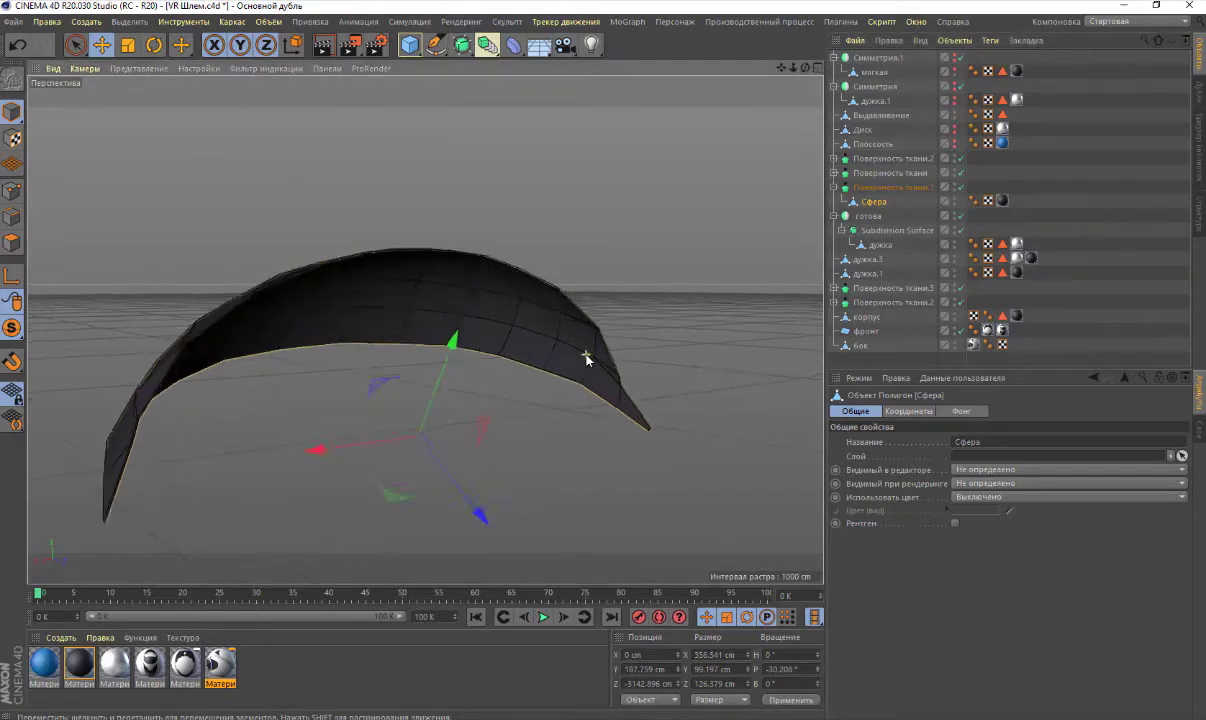
pyautogui.scroll(2, 587, 358)
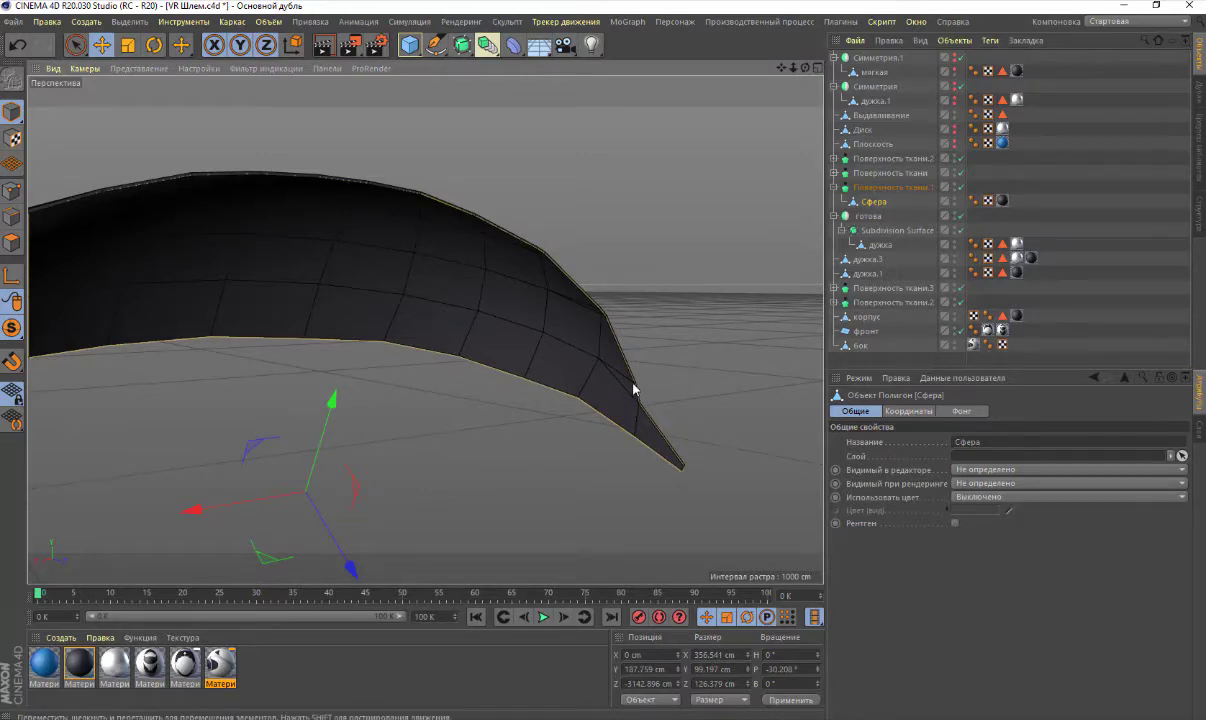
pyautogui.keyDown('alt'); pyautogui.moveTo(633, 388); pyautogui.dragTo(610, 330); pyautogui.keyUp('alt')
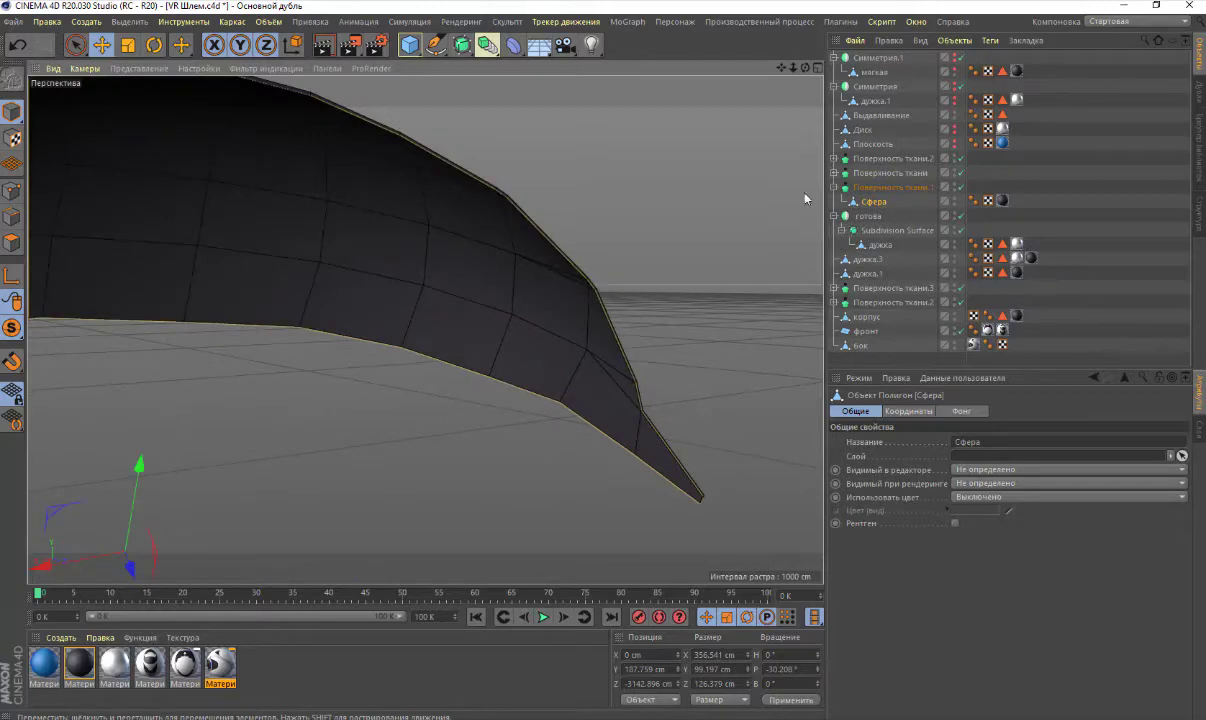
pyautogui.keyDown('alt'); pyautogui.moveTo(425, 329); pyautogui.dragTo(425, 329); pyautogui.keyUp('alt')
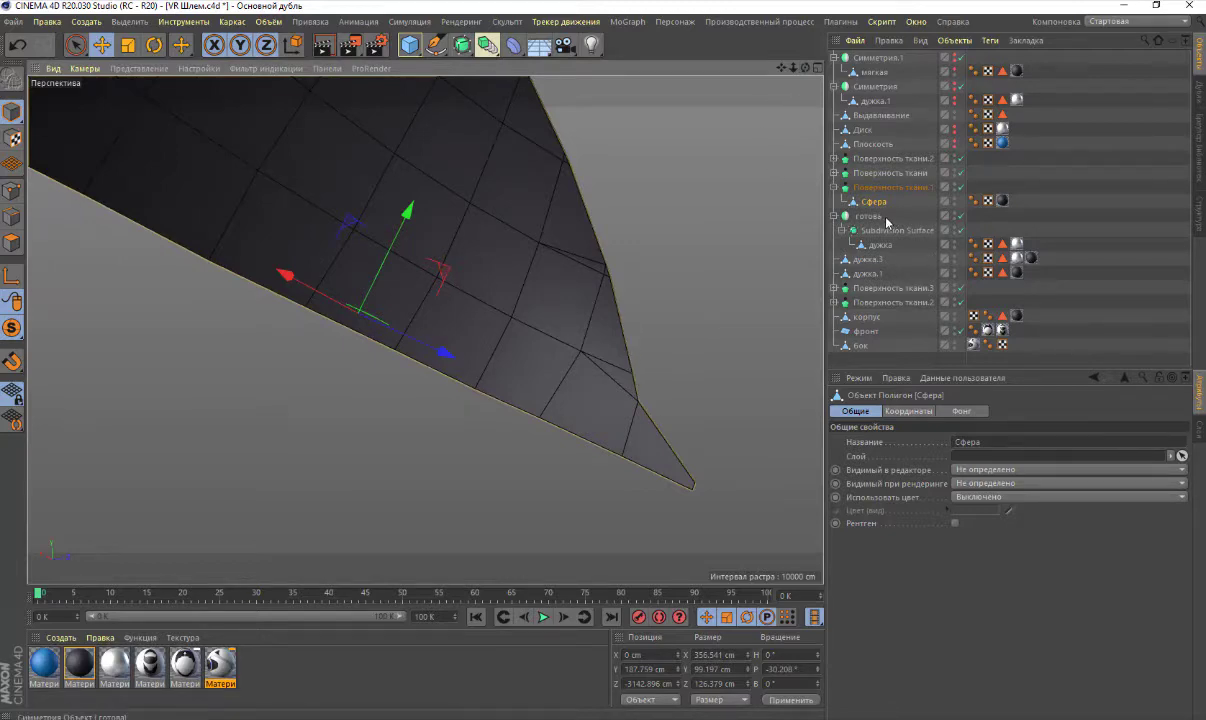
pyautogui.click(961, 187)
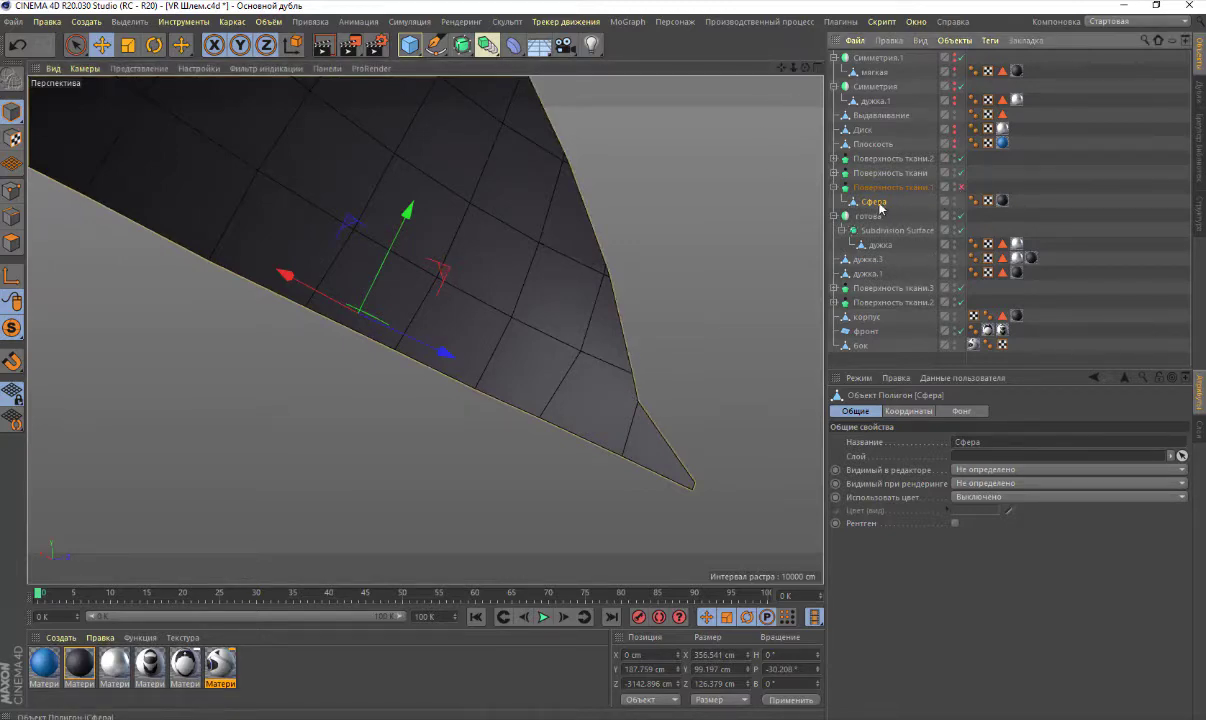
pyautogui.scroll(2, 590, 365)
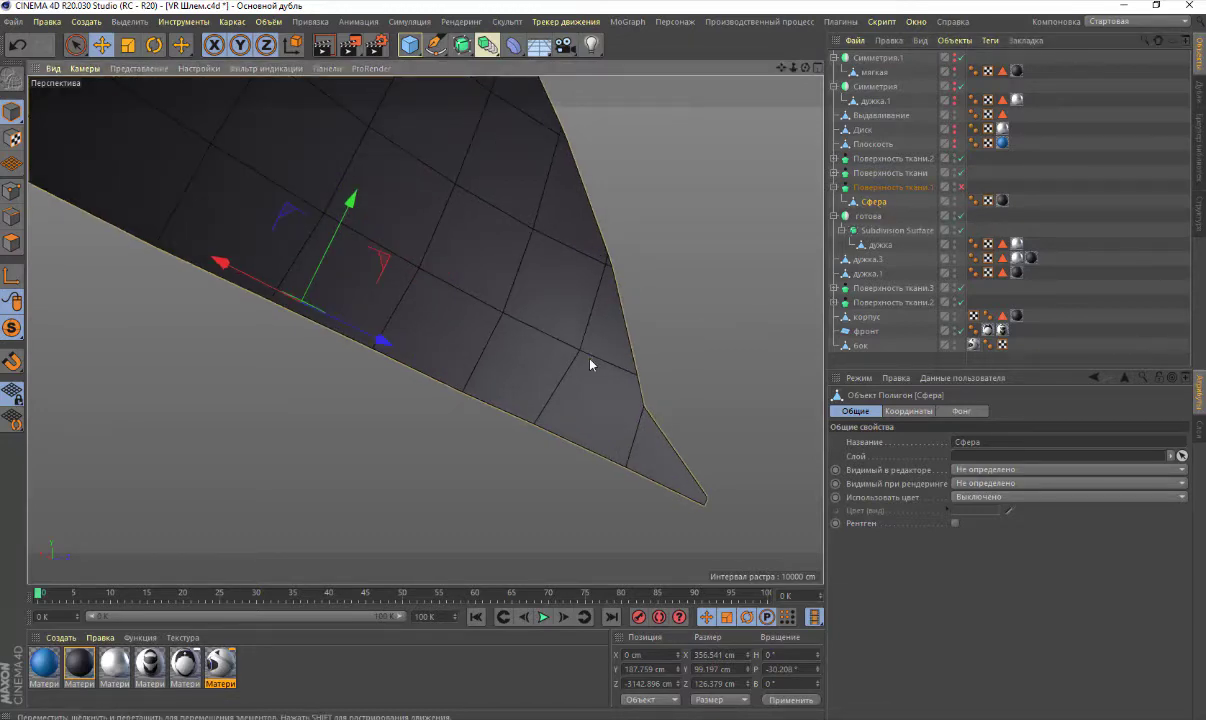
pyautogui.scroll(2, 590, 365)
pyautogui.scroll(2, 590, 365)
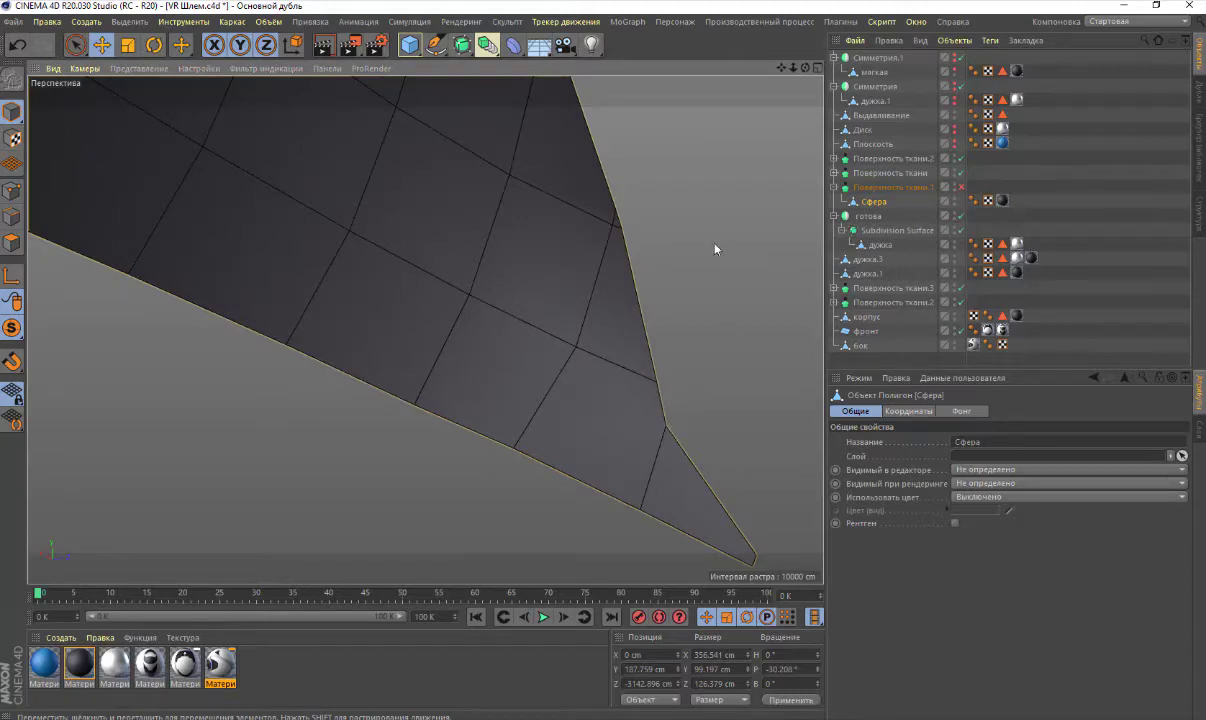
# Switch to point mode and ready the Stitch tool from a docked tool palette
pyautogui.click(12, 191)
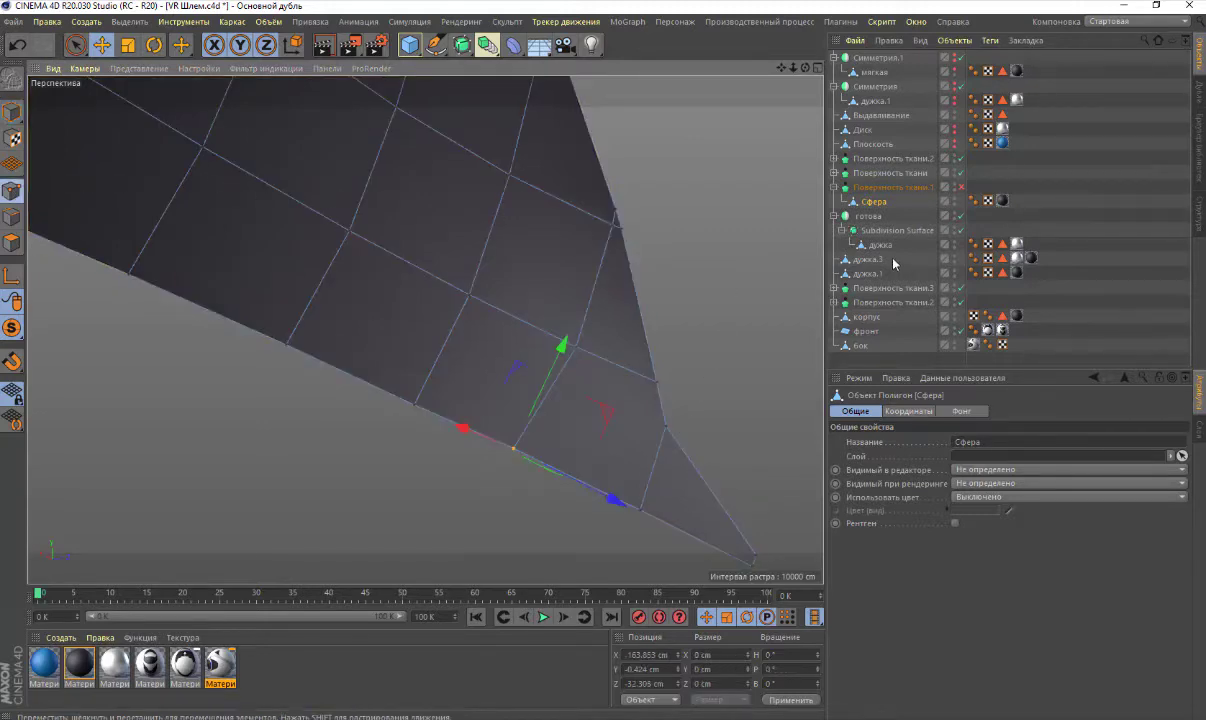
pyautogui.rightClick(732, 215)
pyautogui.click(765, 475)
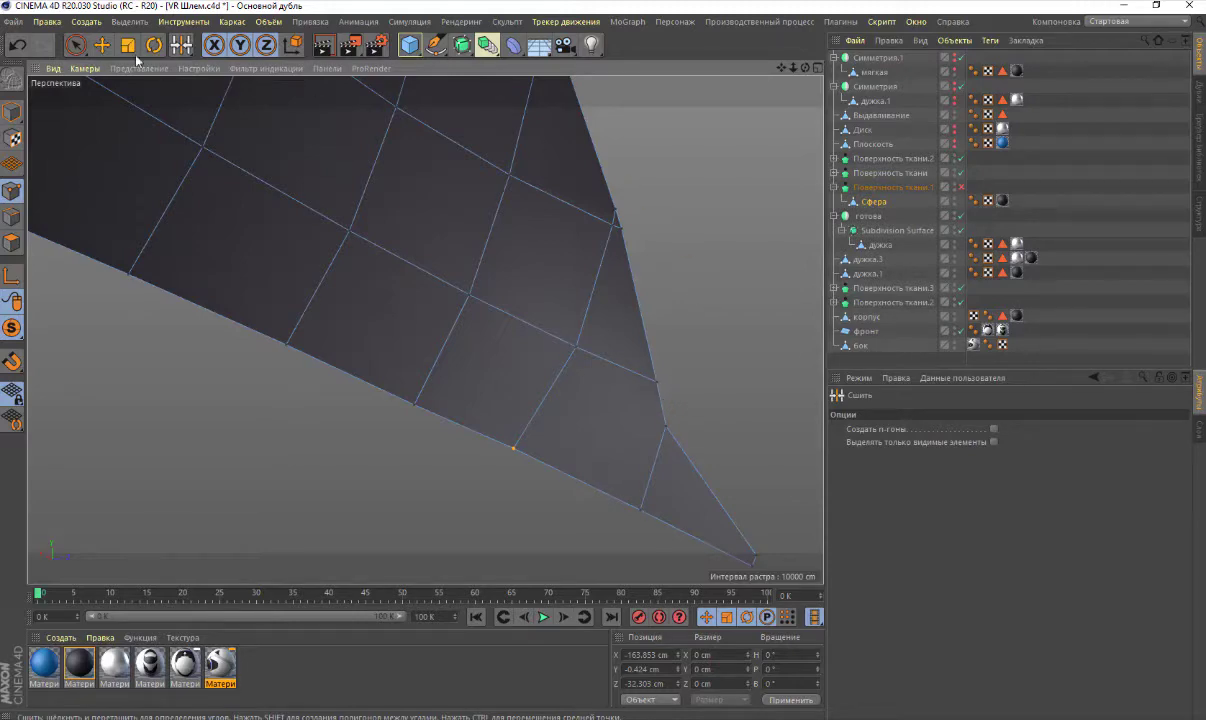
pyautogui.click(101, 44)
pyautogui.click(737, 282)
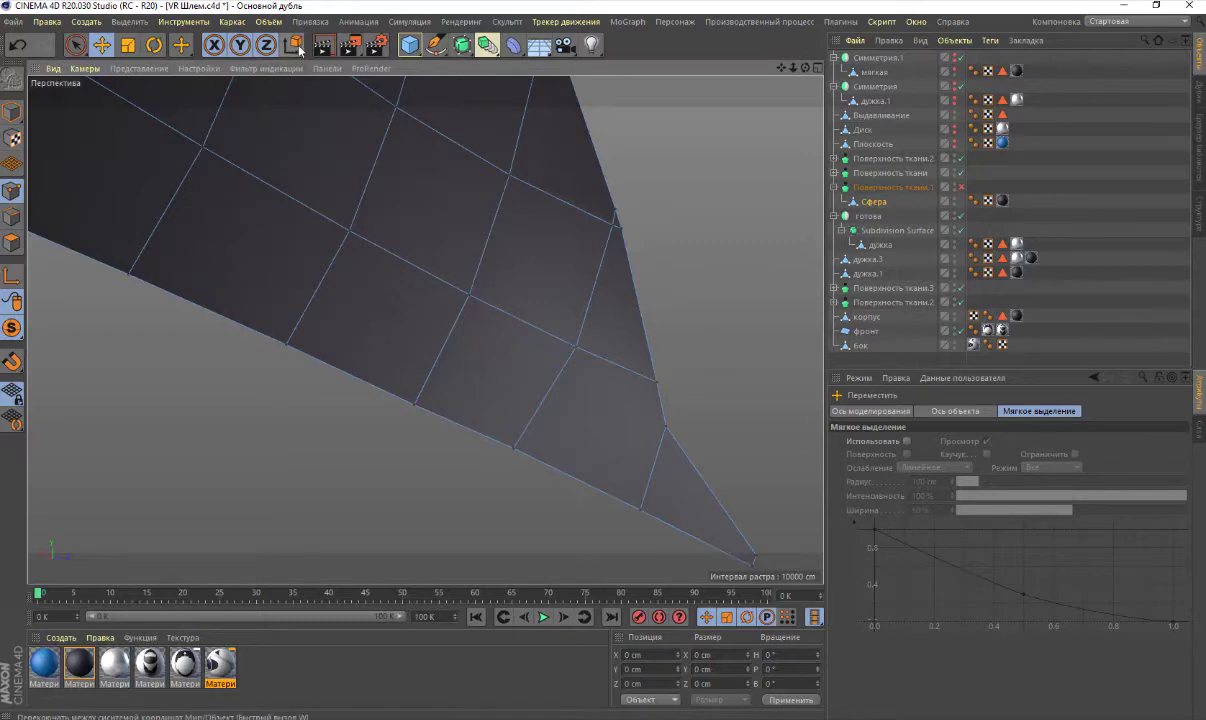
pyautogui.click(182, 46)
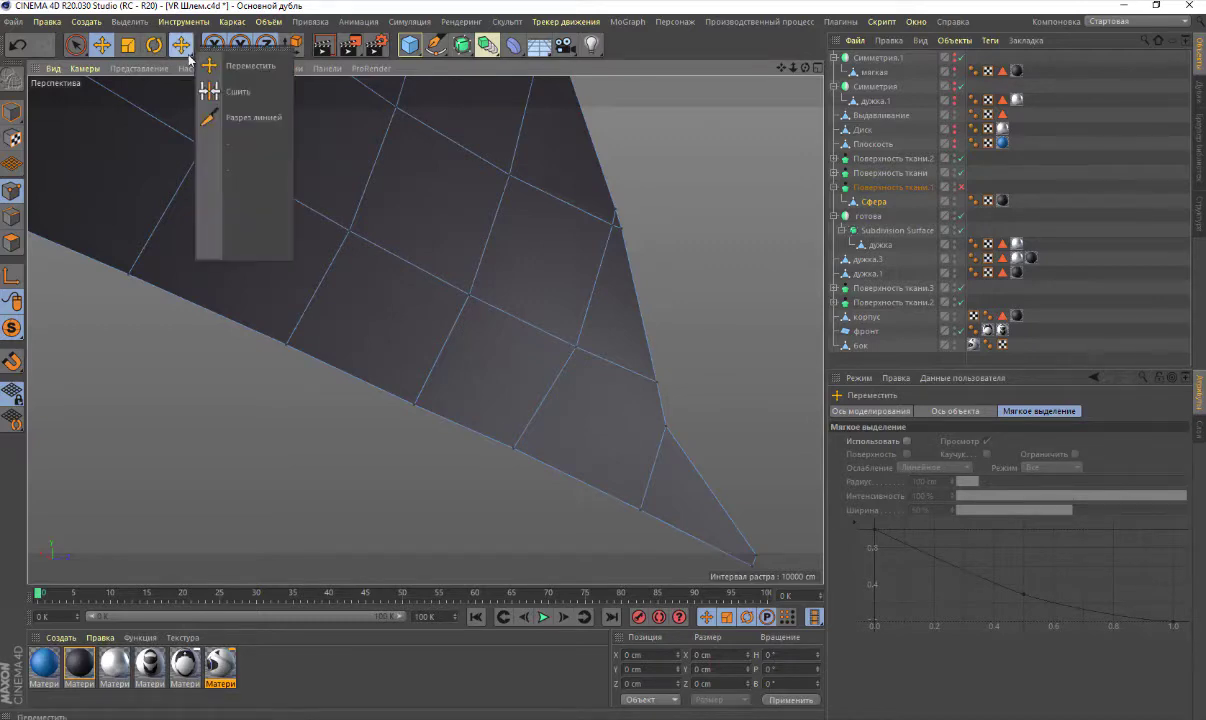
pyautogui.click(240, 56)
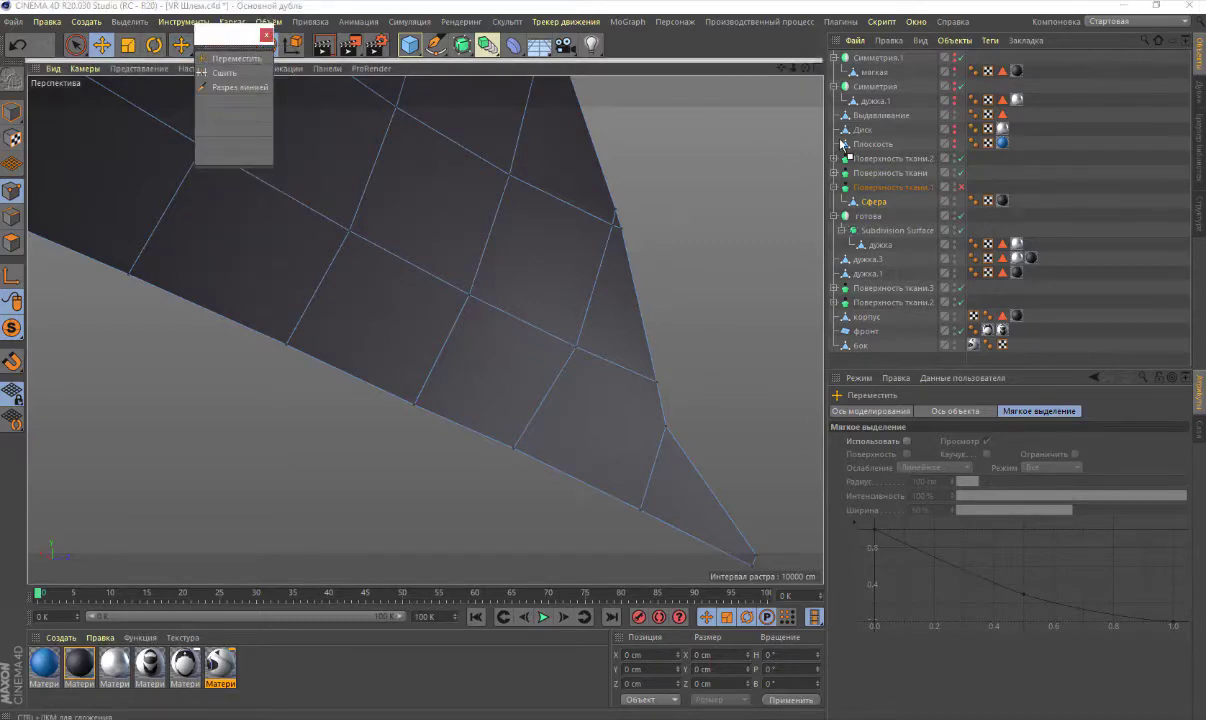
pyautogui.moveTo(240, 34); pyautogui.dragTo(836, 62)
pyautogui.click(855, 77)
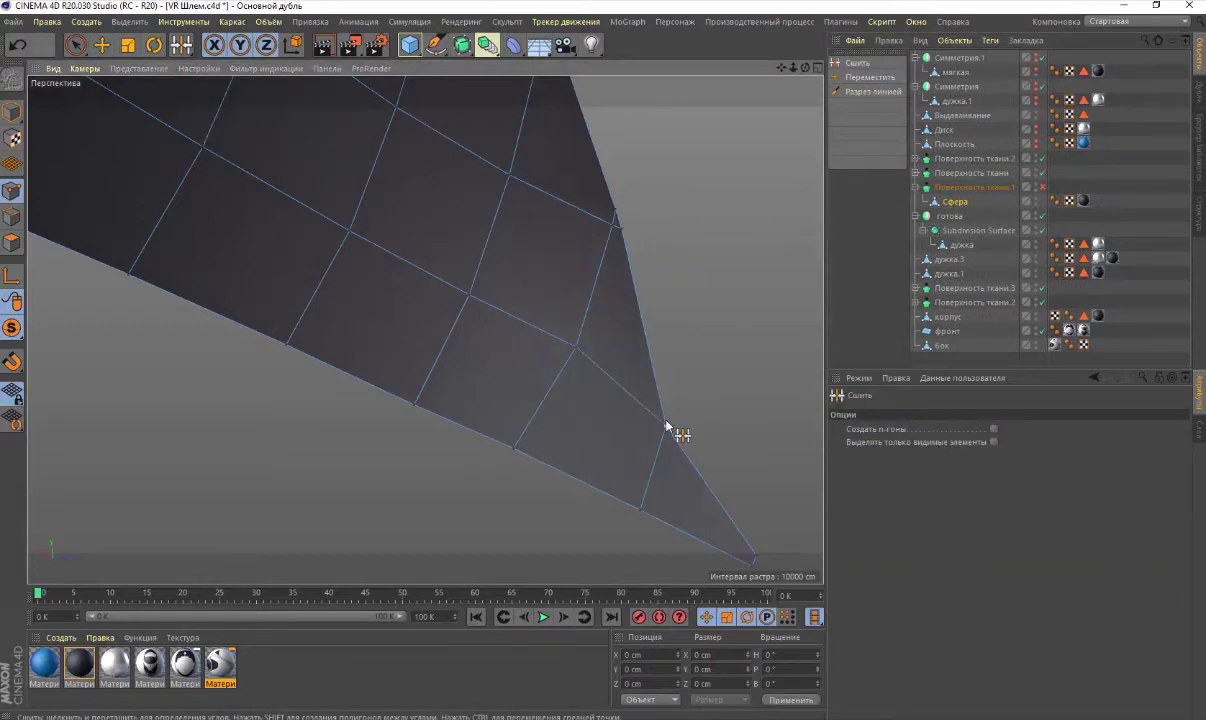
# Orbit and zoom around the dome to inspect it from below and above
pyautogui.scroll(-2, 573, 410)
pyautogui.scroll(-5, 573, 410)
pyautogui.scroll(4, 573, 410)
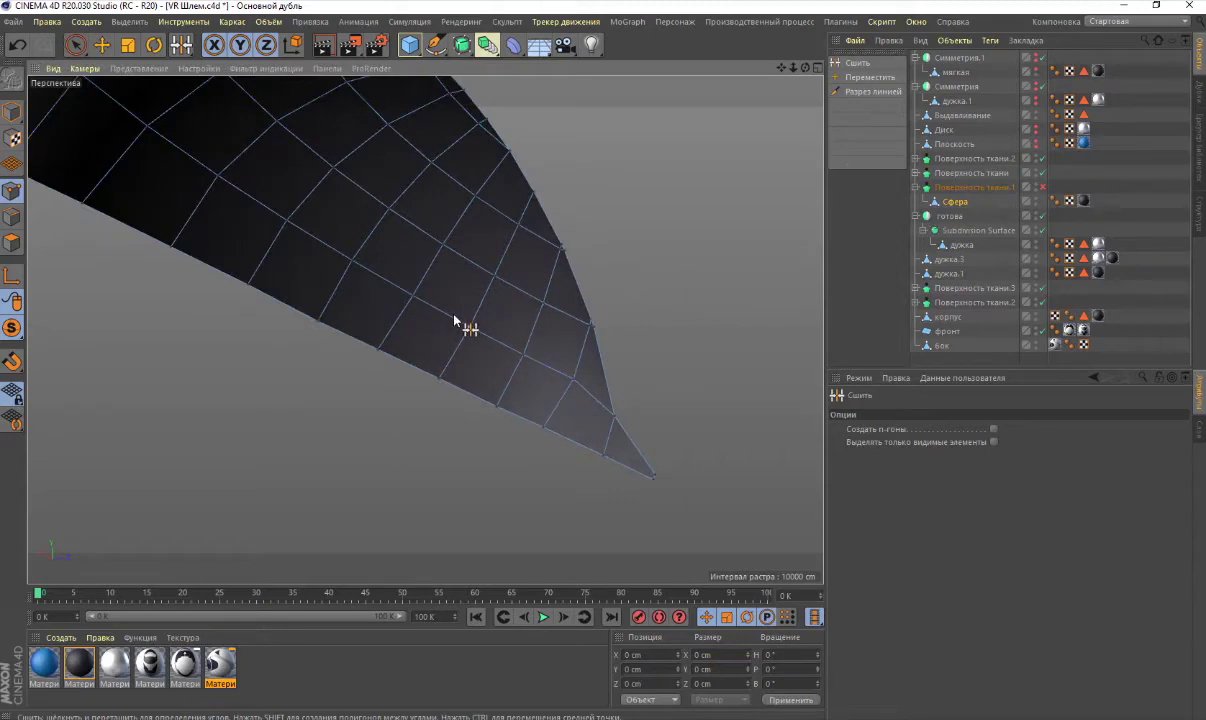
pyautogui.scroll(-3, 455, 320)
pyautogui.keyDown('alt'); pyautogui.moveTo(423, 328); pyautogui.dragTo(425, 329); pyautogui.keyUp('alt')
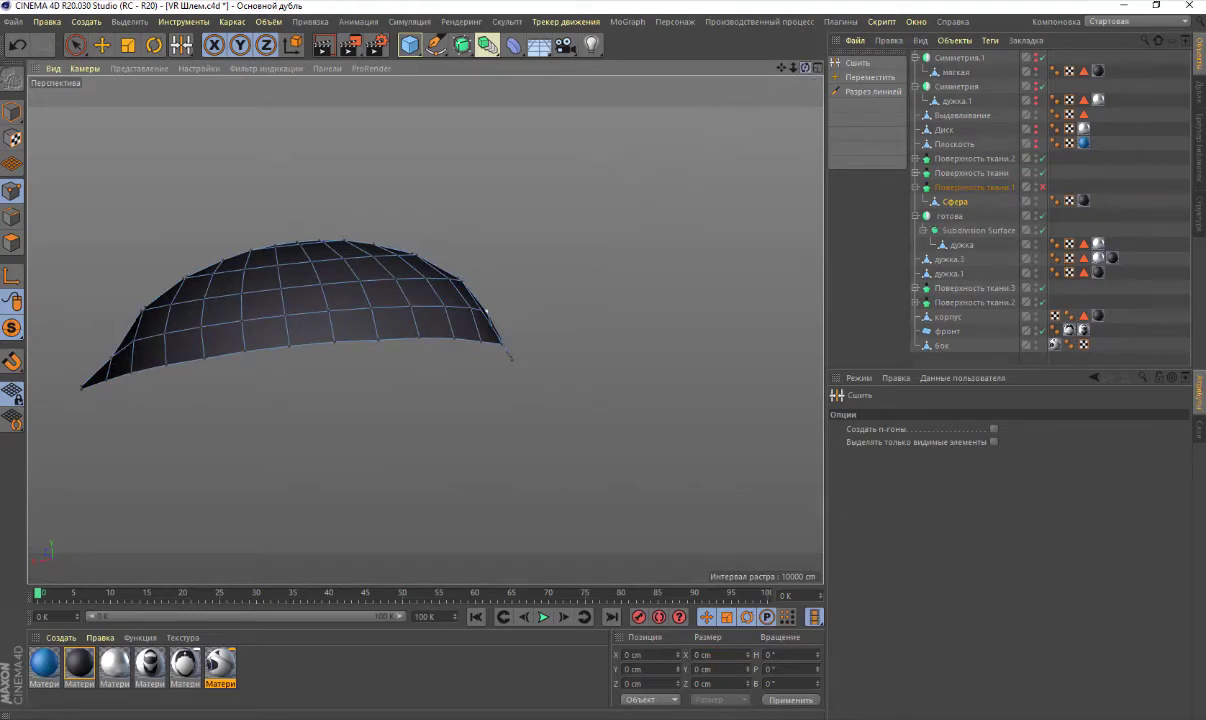
pyautogui.keyDown('alt'); pyautogui.moveTo(423, 326); pyautogui.dragTo(423, 326); pyautogui.keyUp('alt')
pyautogui.scroll(2, 501, 245)
pyautogui.scroll(3, 497, 240)
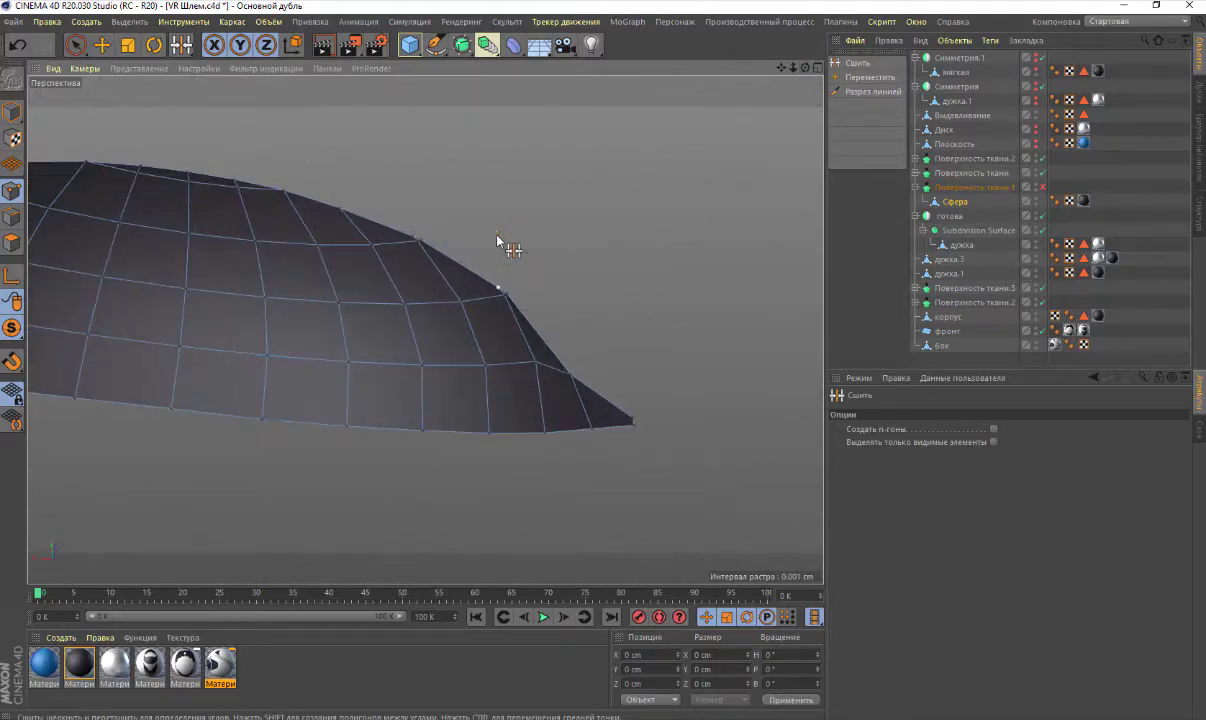
pyautogui.scroll(-2, 497, 240)
pyautogui.scroll(-2, 497, 240)
pyautogui.scroll(-2, 497, 240)
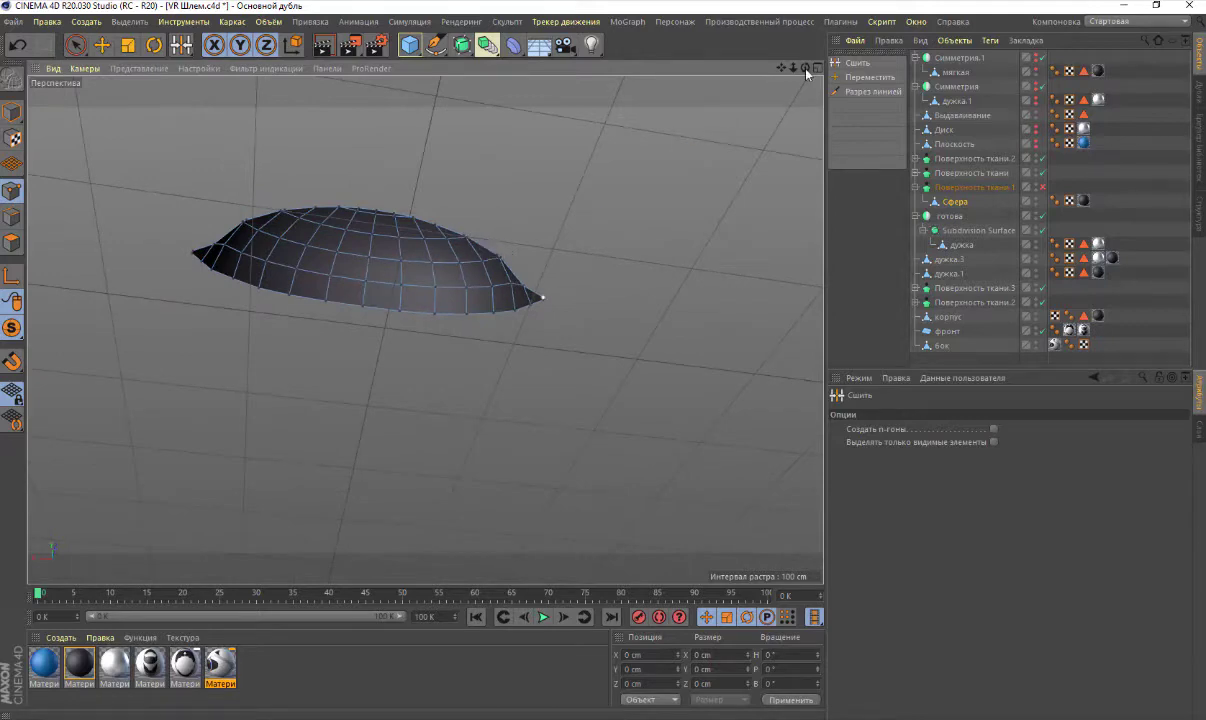
pyautogui.moveTo(806, 68); pyautogui.dragTo(725, 100)
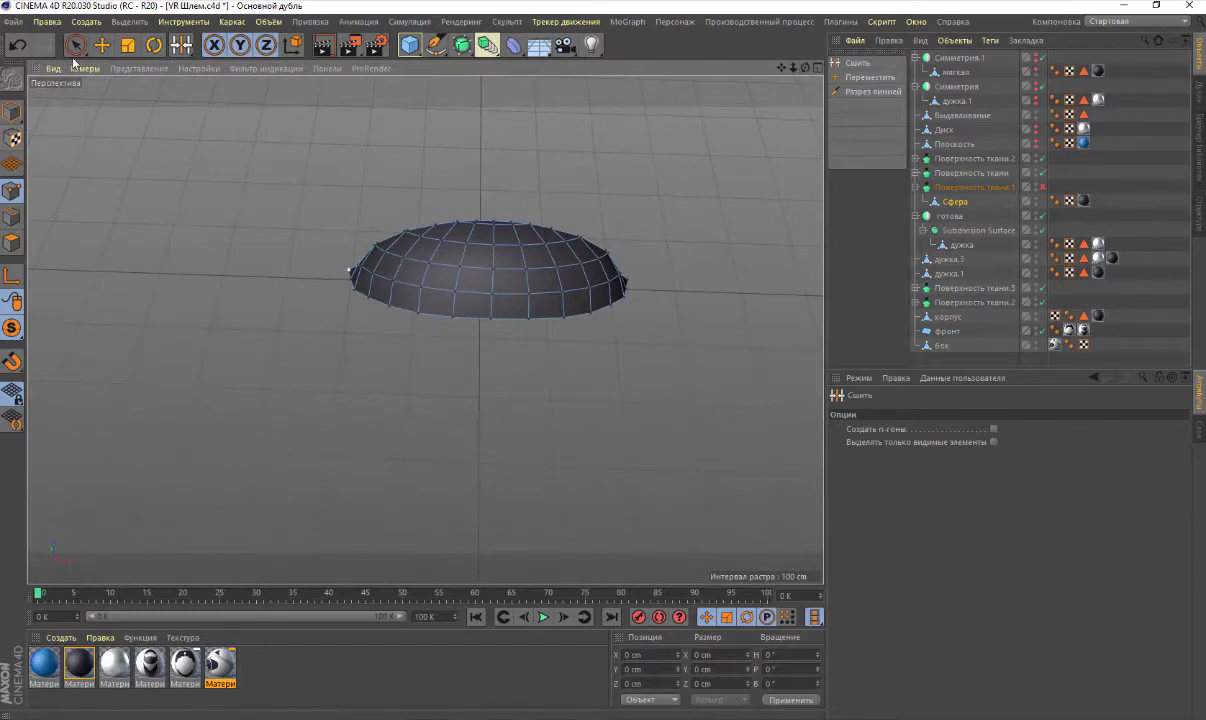
# Box-select and delete the points on the dome's left half
pyautogui.moveTo(76, 44); pyautogui.dragTo(160, 92)
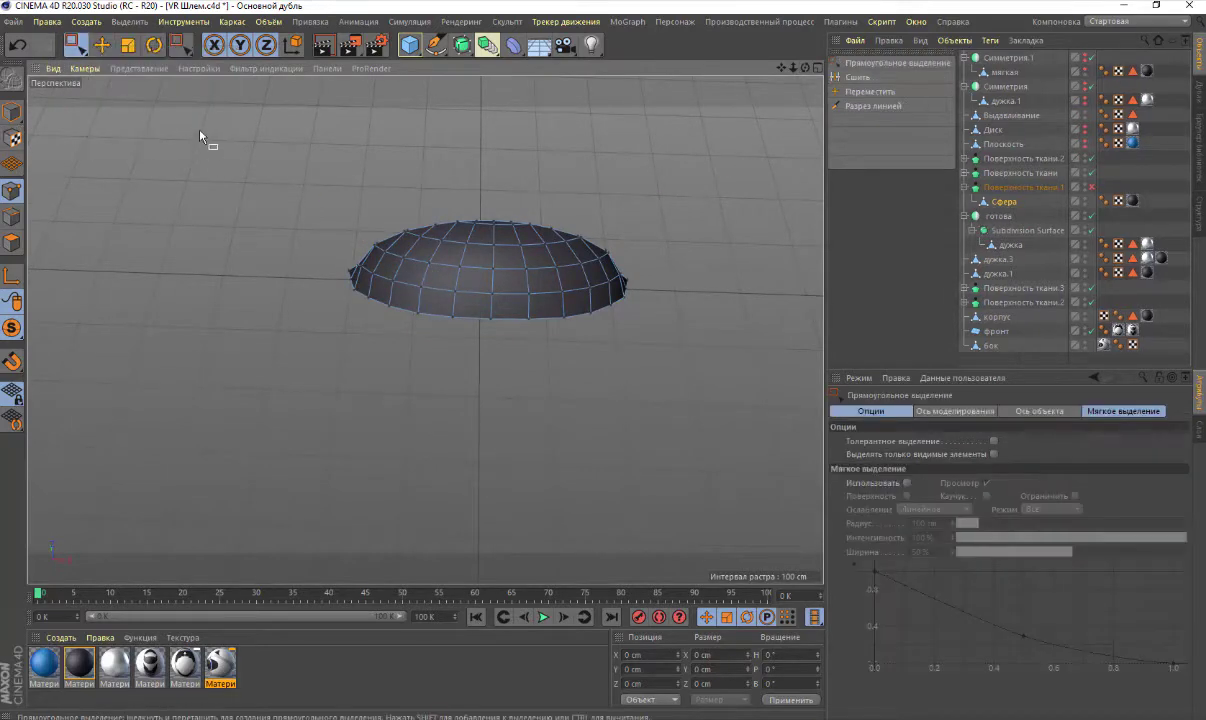
pyautogui.moveTo(200, 136); pyautogui.dragTo(479, 396)
pyautogui.press('Delete')
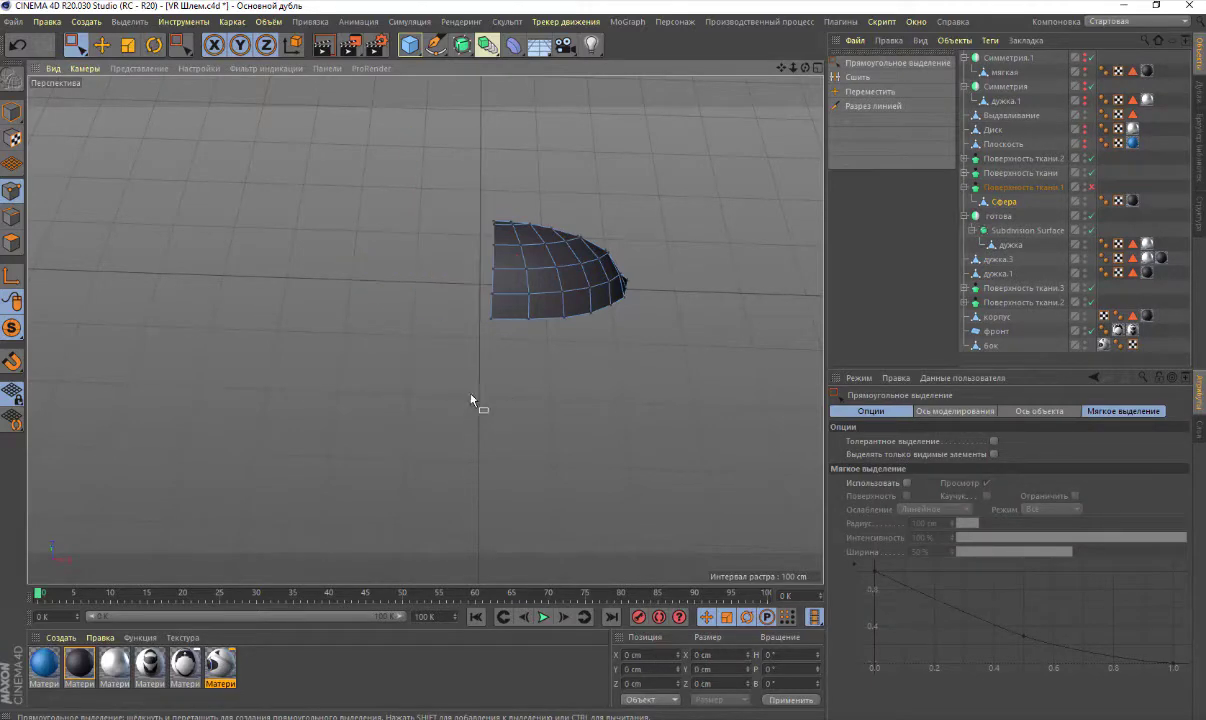
pyautogui.scroll(3, 537, 229)
pyautogui.moveTo(812, 72); pyautogui.dragTo(800, 80)
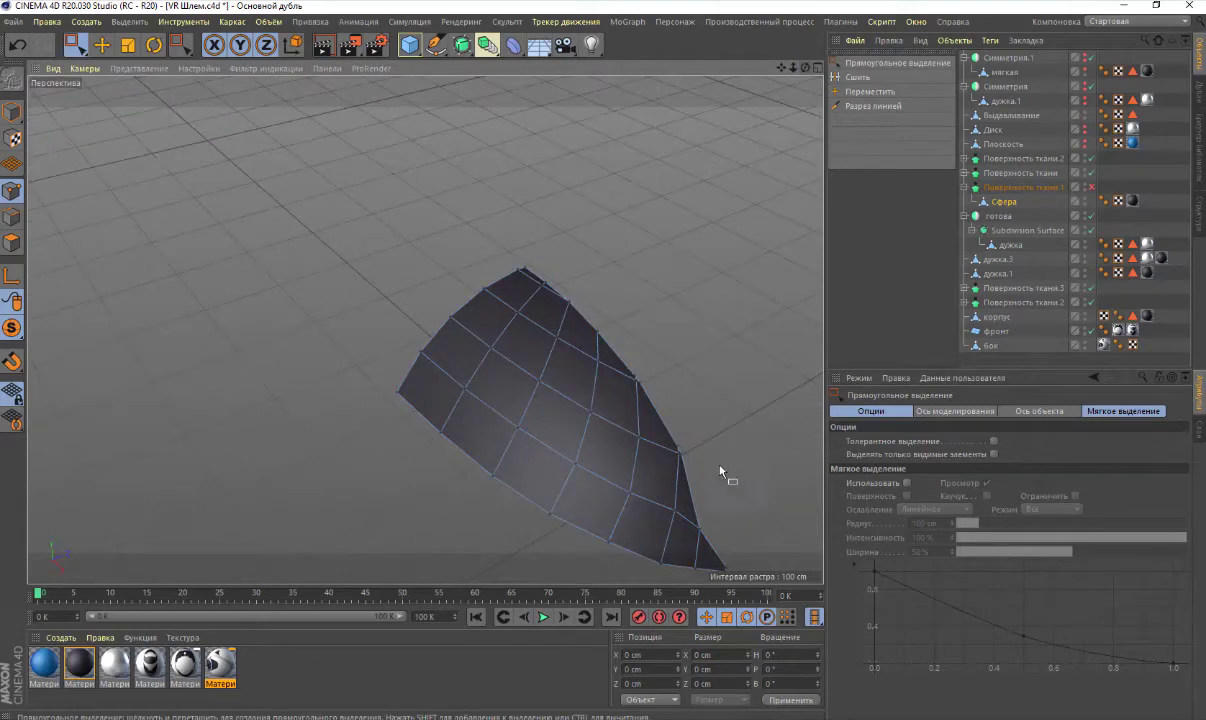
pyautogui.scroll(5, 704, 476)
pyautogui.scroll(2, 641, 436)
pyautogui.scroll(2, 641, 436)
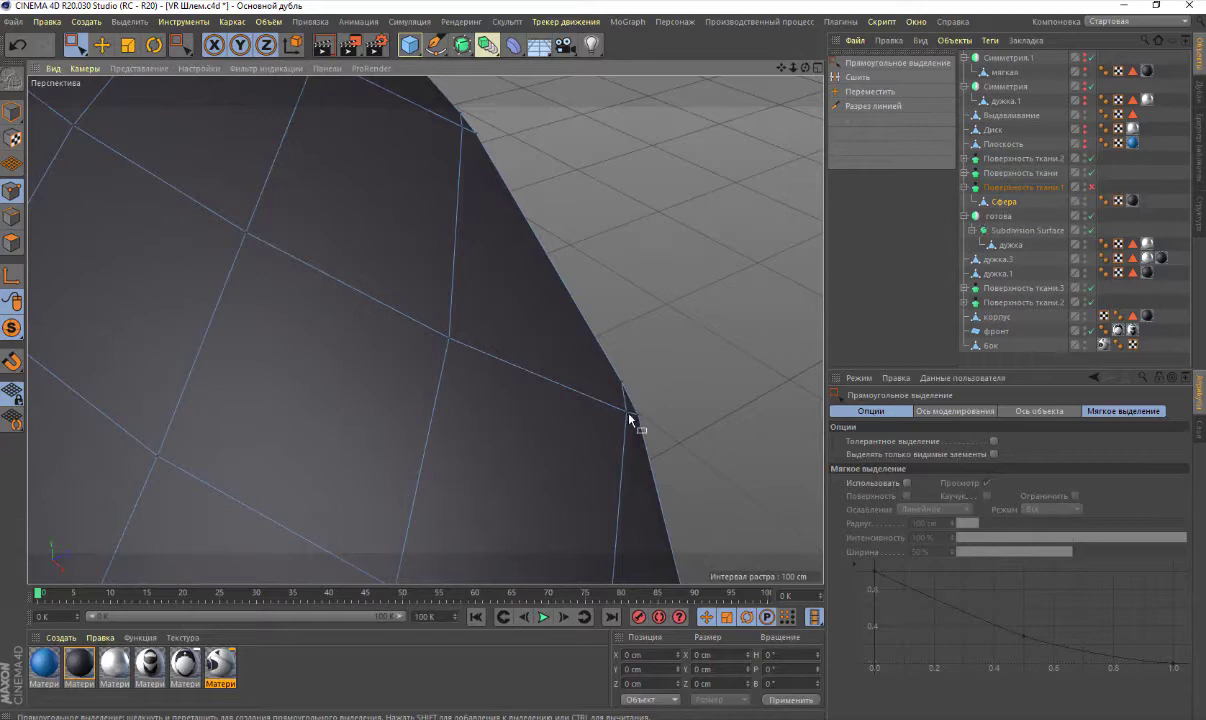
# Stitch the loose edge points onto the rim corner point
pyautogui.click(857, 77)
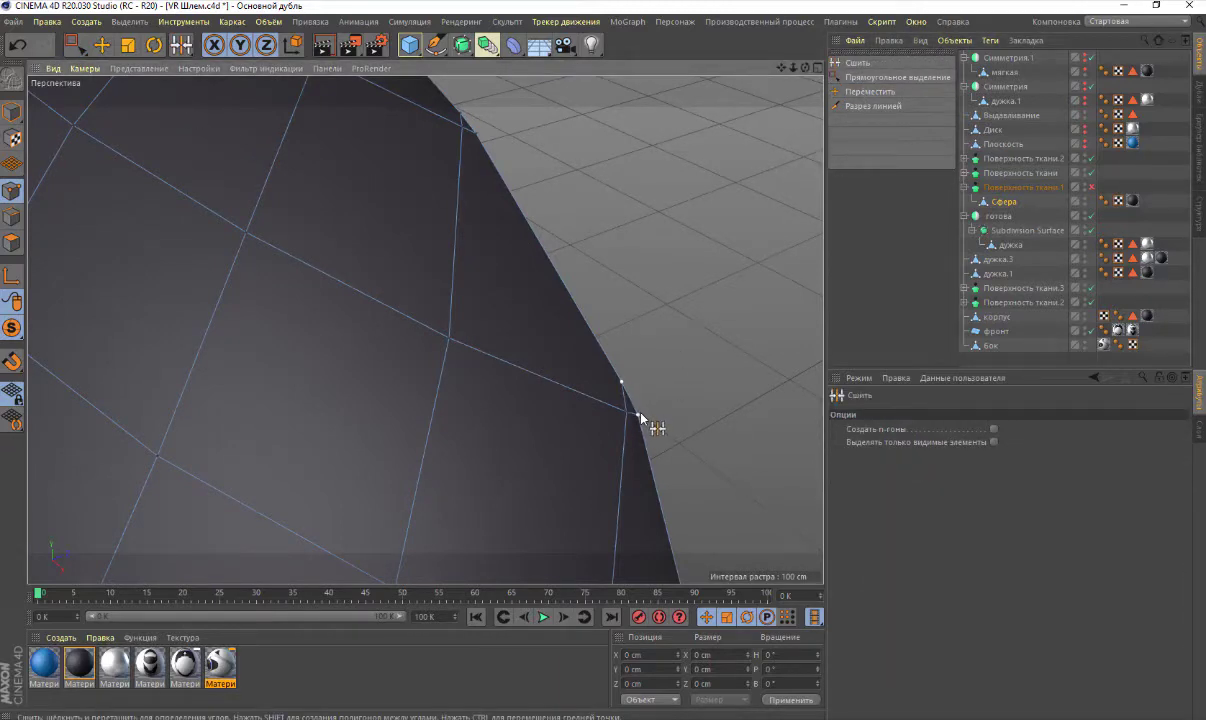
pyautogui.moveTo(622, 384); pyautogui.dragTo(637, 414)
pyautogui.moveTo(461, 114); pyautogui.dragTo(477, 134)
pyautogui.moveTo(626, 412); pyautogui.dragTo(637, 414)
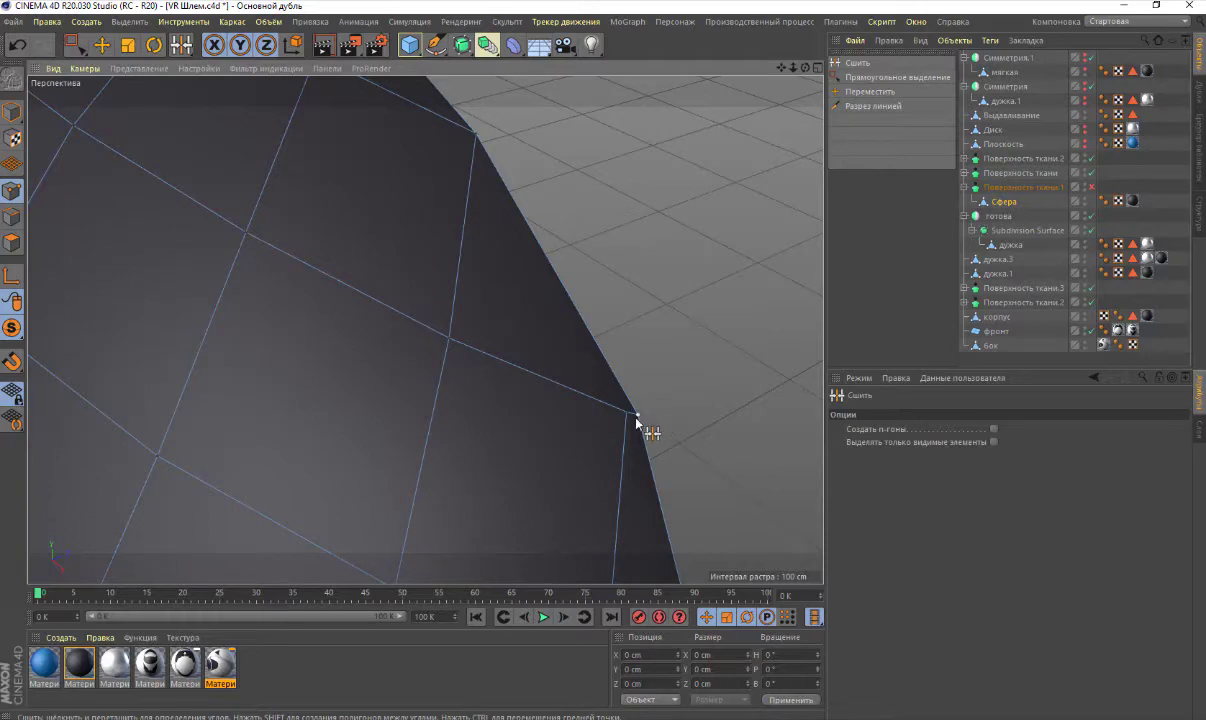
pyautogui.scroll(-3, 610, 319)
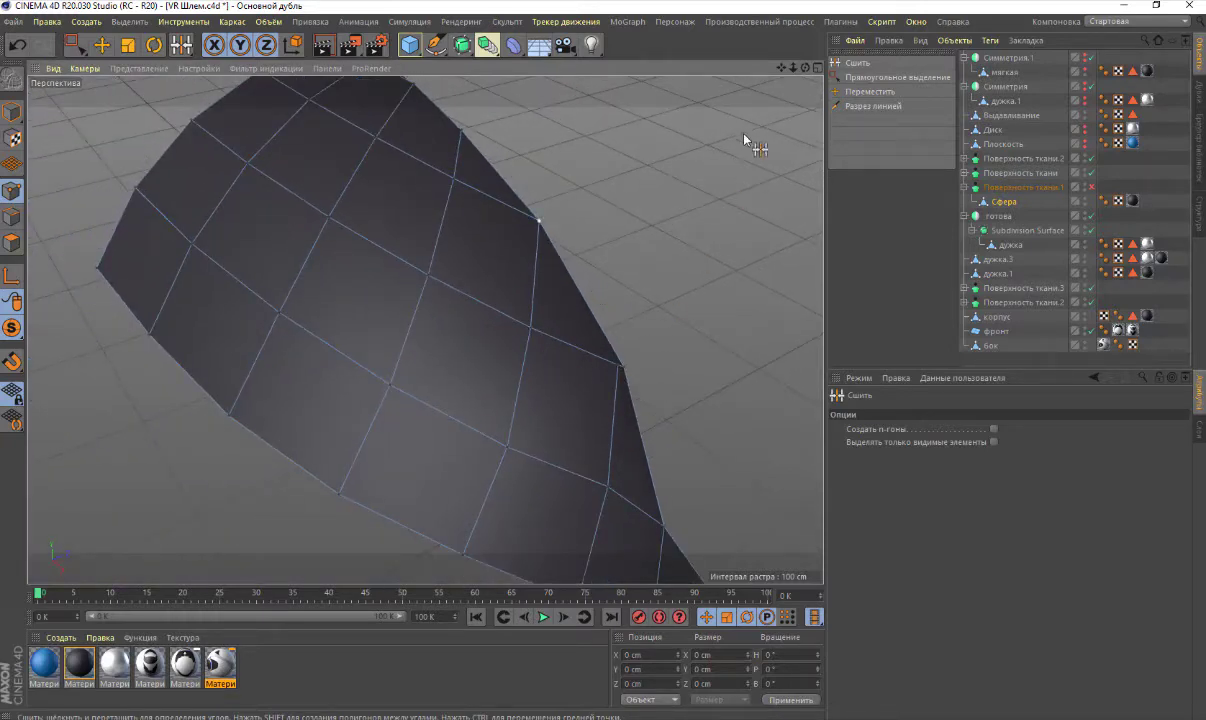
pyautogui.rightClick(584, 200)
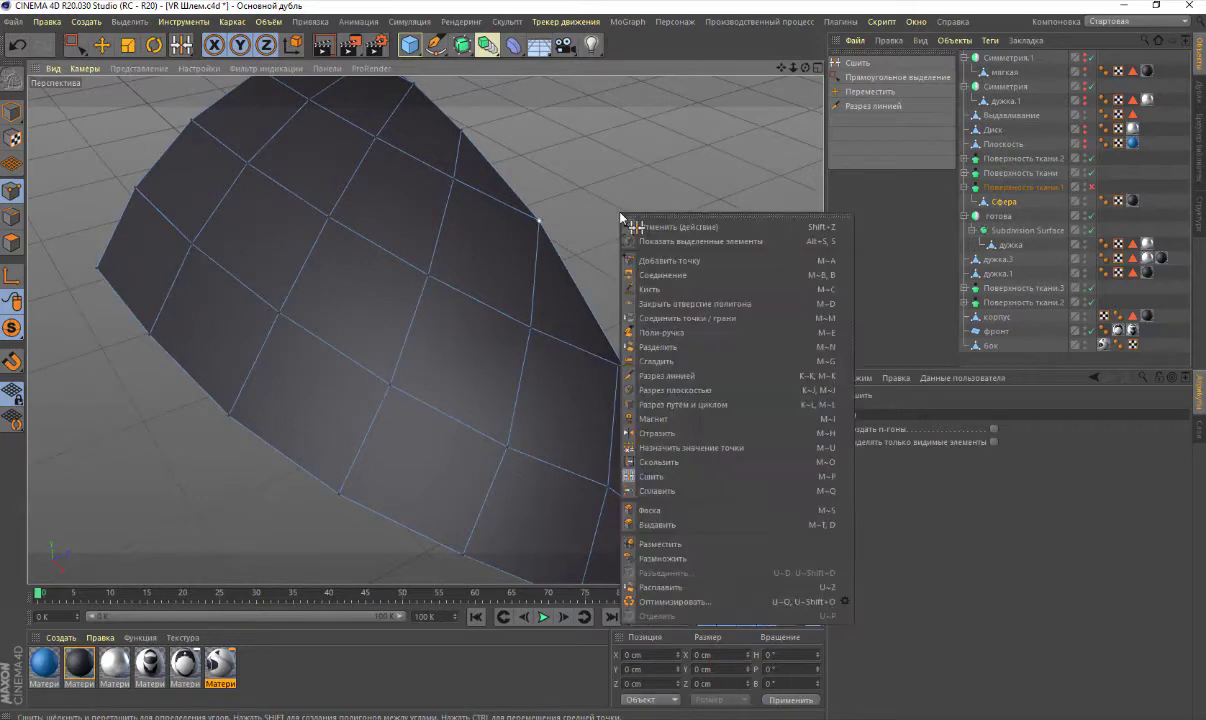
pyautogui.click(657, 428)
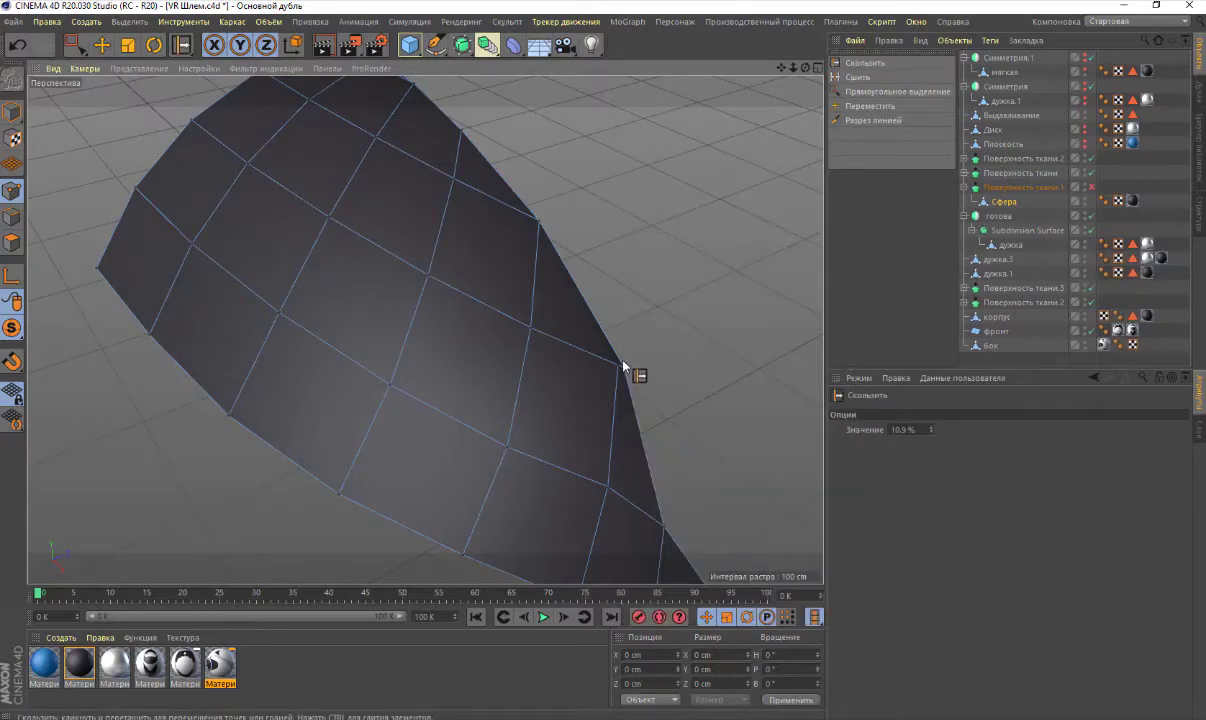
pyautogui.moveTo(619, 358); pyautogui.dragTo(638, 392)
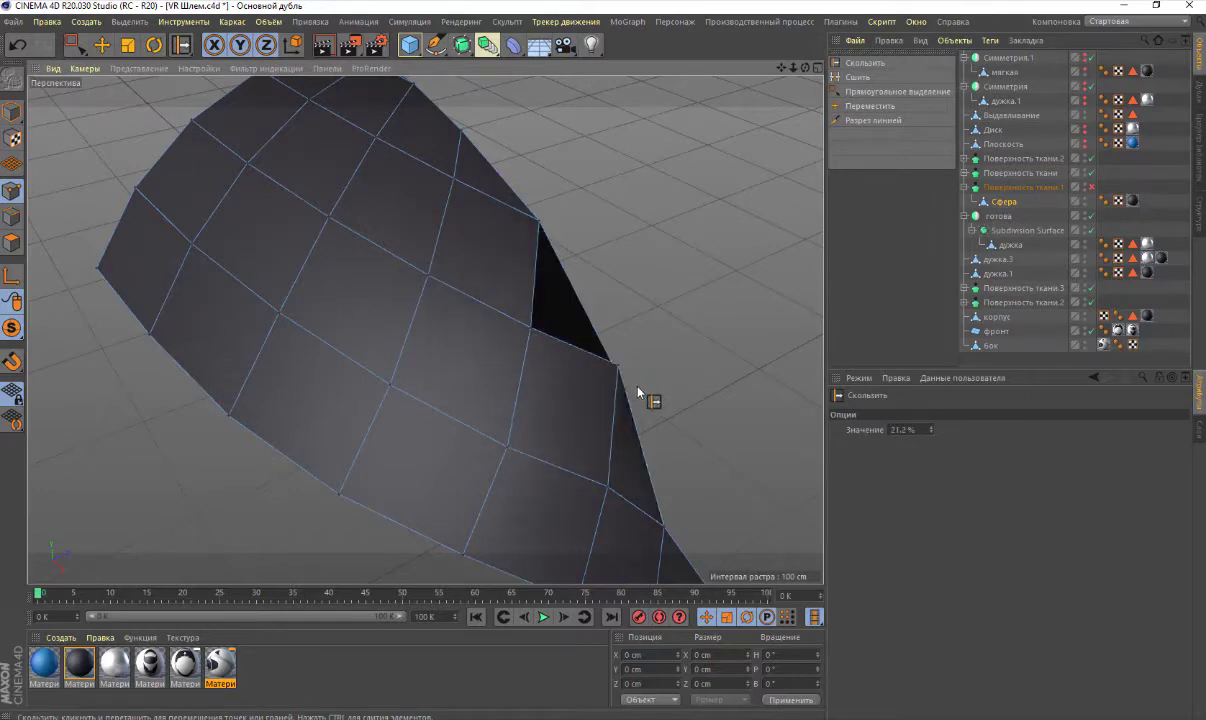
pyautogui.hotkey('ctrl', 'z')
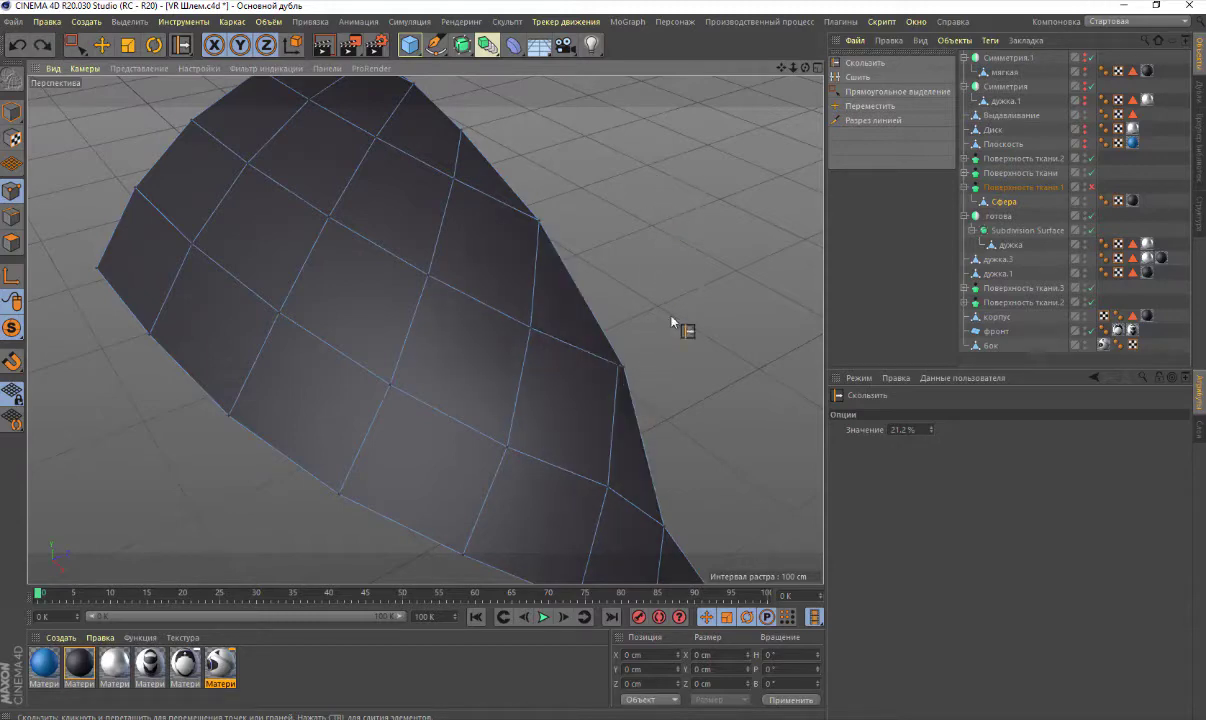
pyautogui.scroll(-4, 700, 360)
pyautogui.scroll(-1, 713, 380)
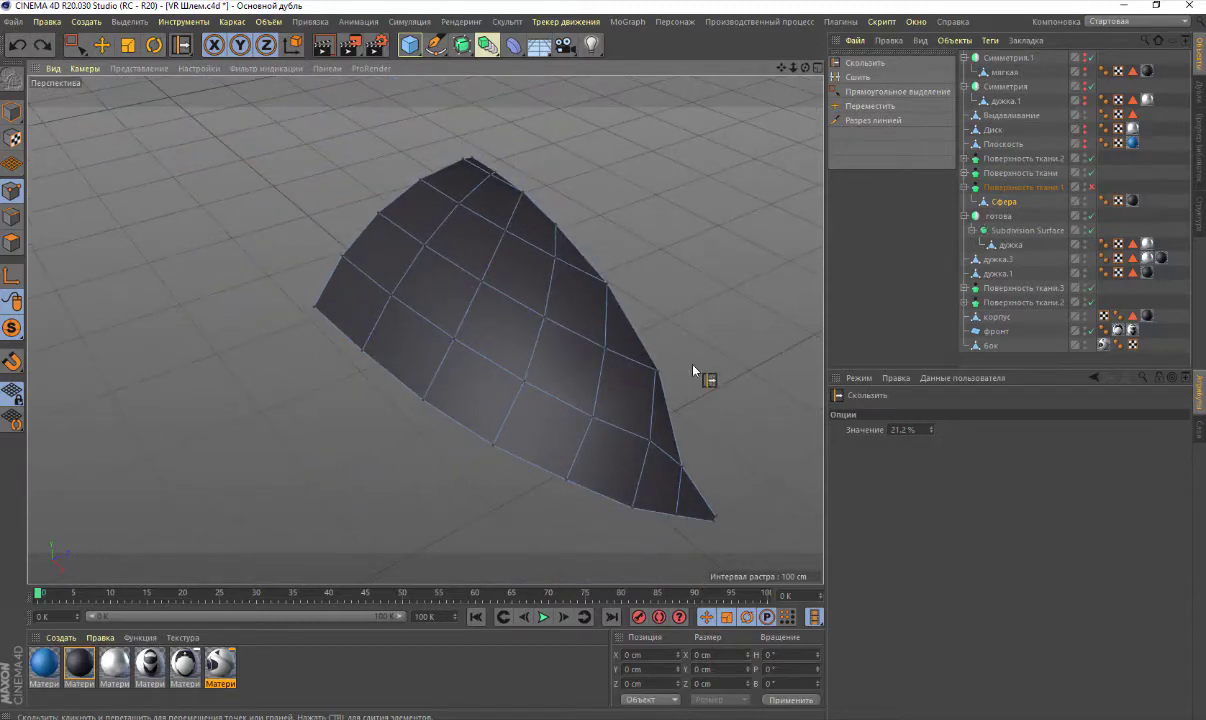
pyautogui.scroll(4, 700, 479)
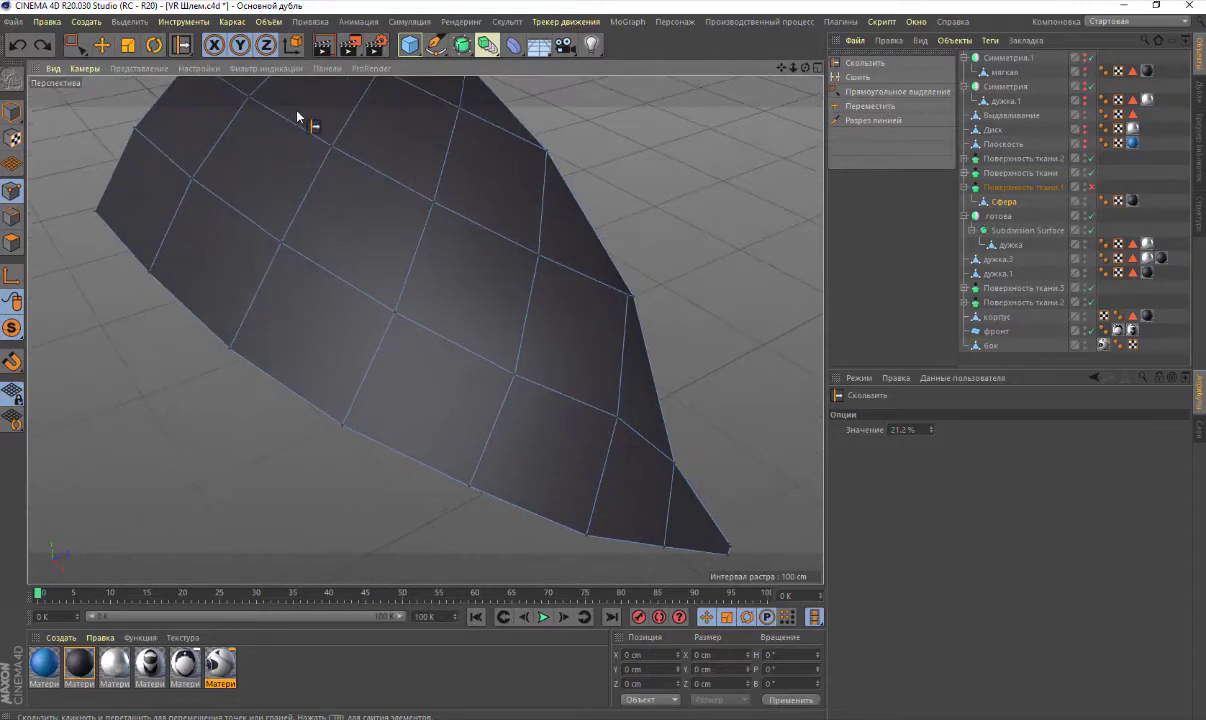
# Select the rim corner point and shift it inward along X and up along Y
pyautogui.click(101, 44)
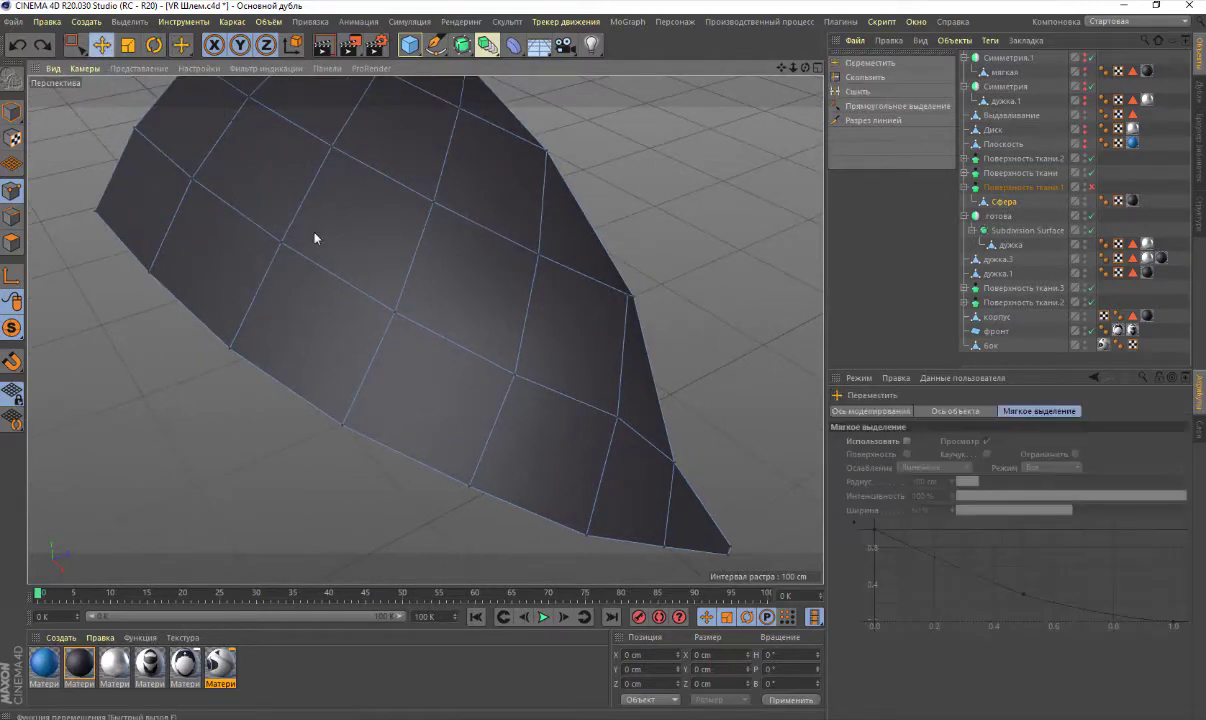
pyautogui.click(635, 300)
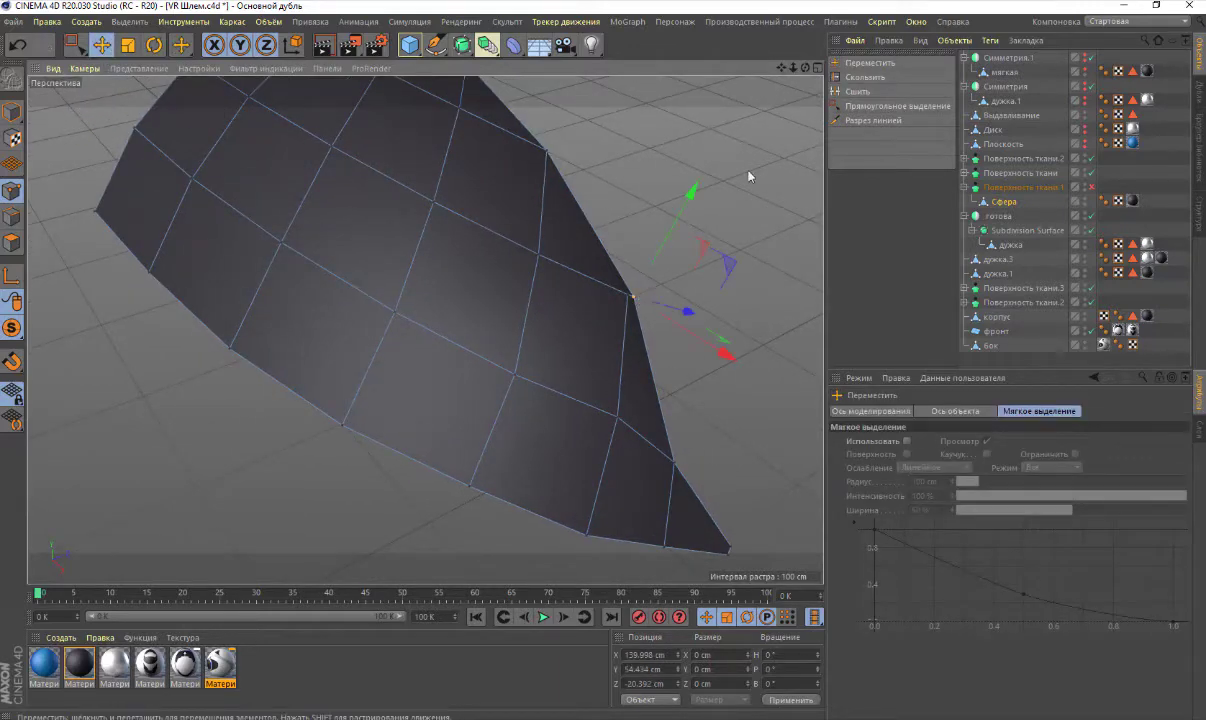
pyautogui.keyDown('alt'); pyautogui.moveTo(425, 329); pyautogui.dragTo(425, 329); pyautogui.keyUp('alt')
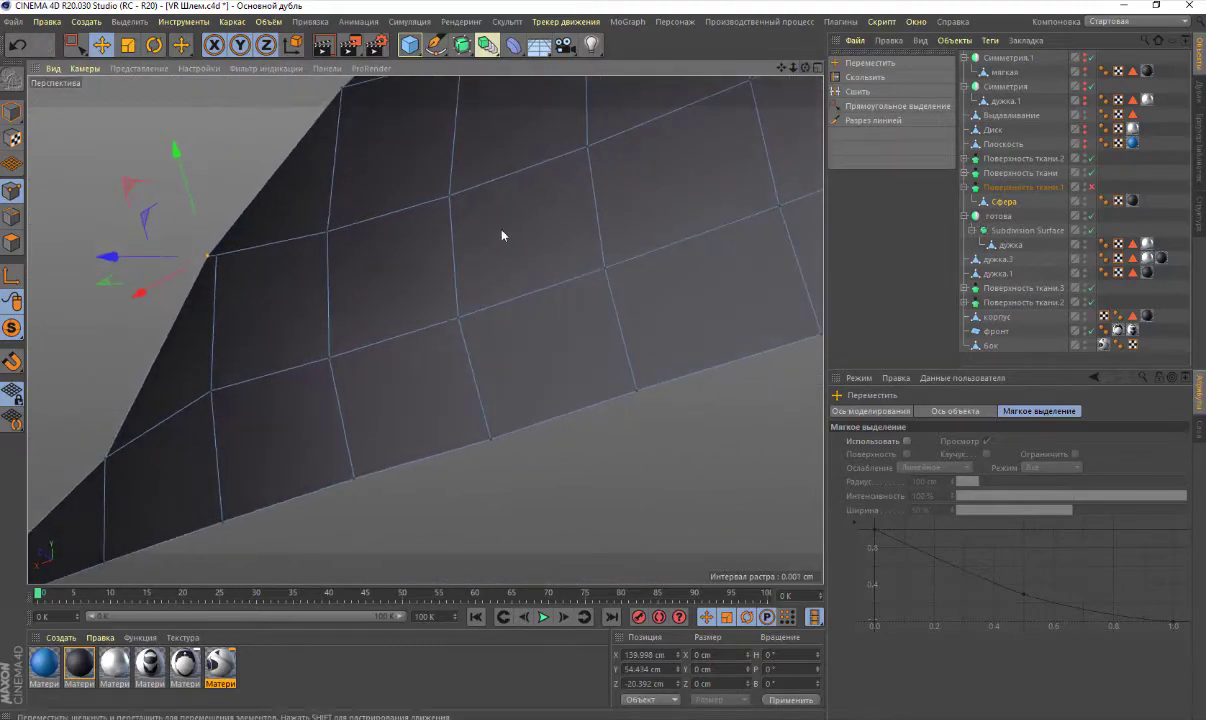
pyautogui.moveTo(110, 255)
pyautogui.mouseDown()
pyautogui.moveTo(140, 288)
pyautogui.moveTo(152, 282)
pyautogui.mouseUp()
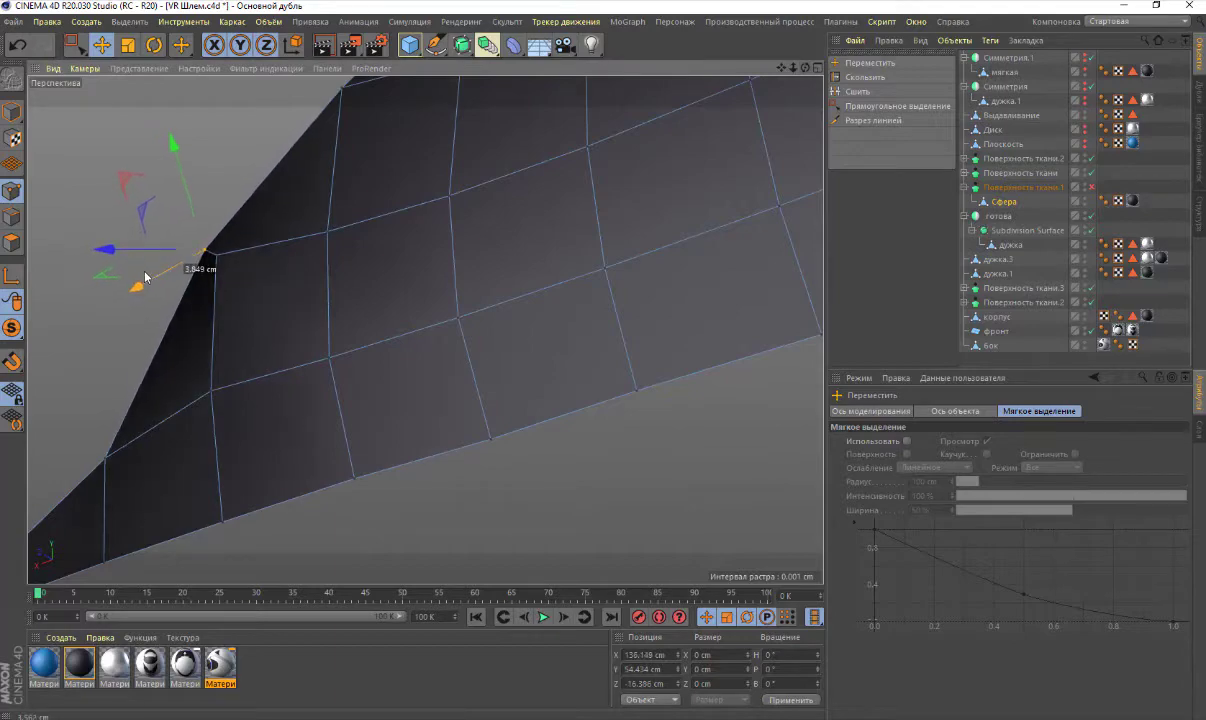
pyautogui.keyDown('alt'); pyautogui.moveTo(808, 83); pyautogui.dragTo(425, 329); pyautogui.keyUp('alt')
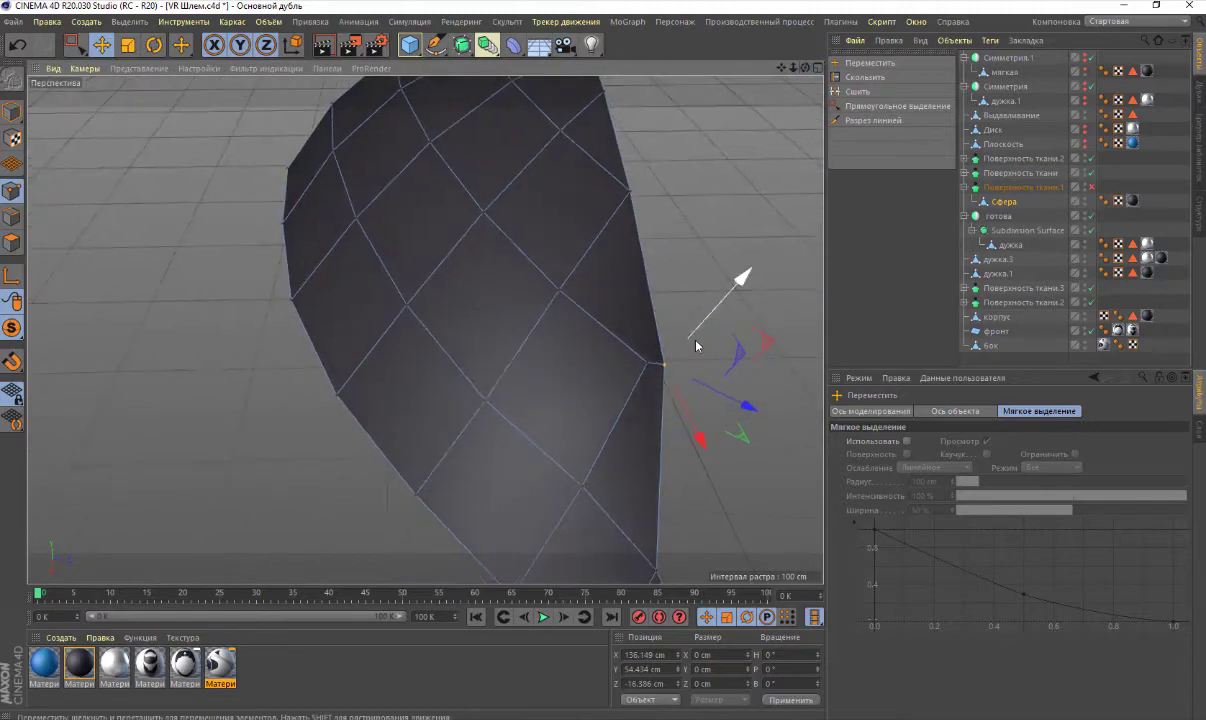
pyautogui.moveTo(700, 440); pyautogui.dragTo(690, 425)
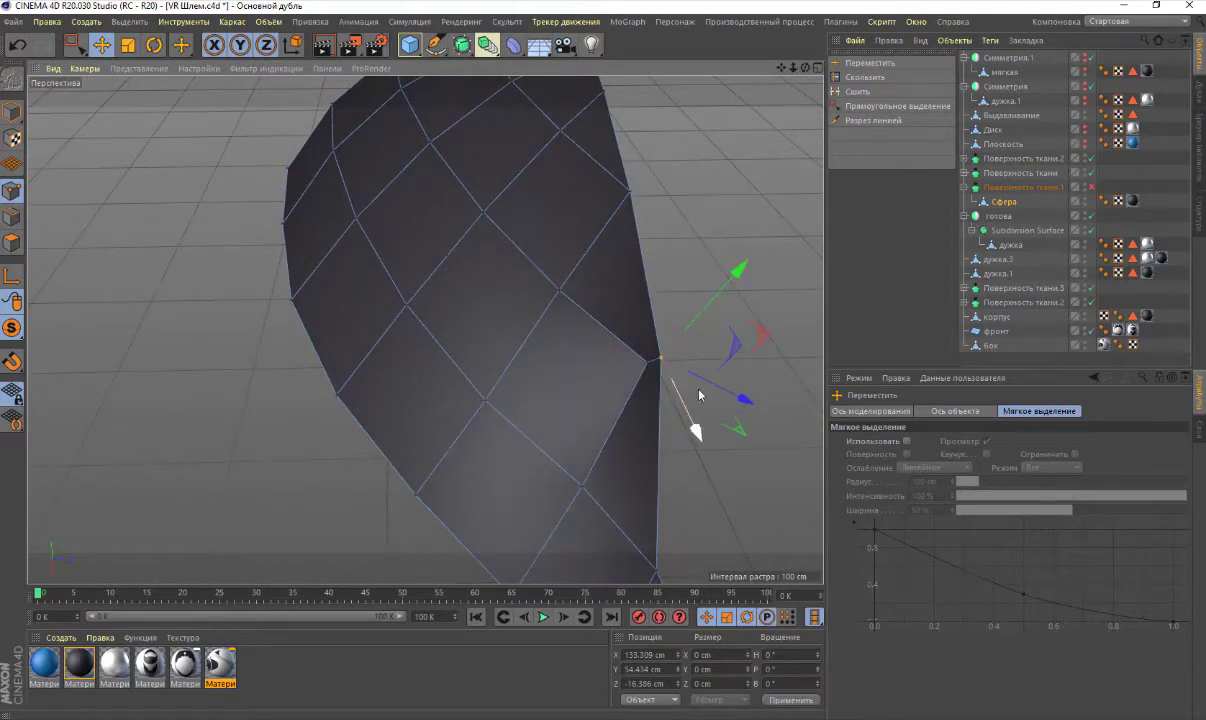
pyautogui.moveTo(732, 277); pyautogui.dragTo(712, 300)
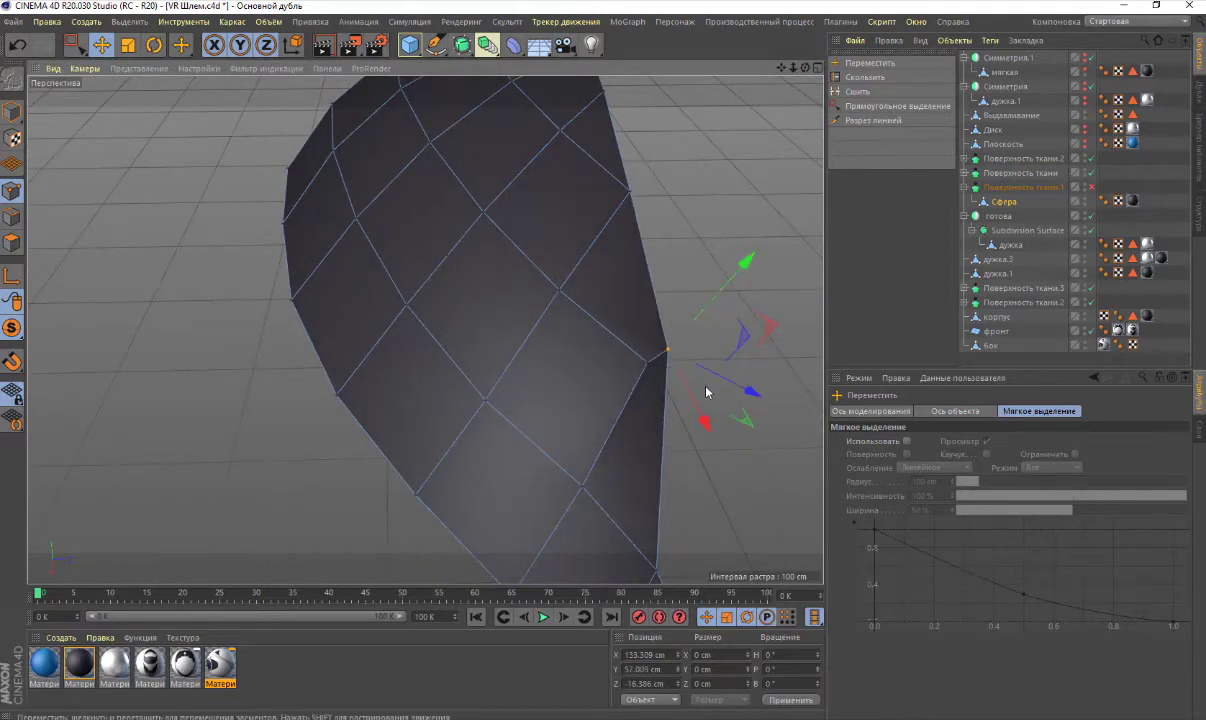
pyautogui.moveTo(704, 421); pyautogui.dragTo(706, 422)
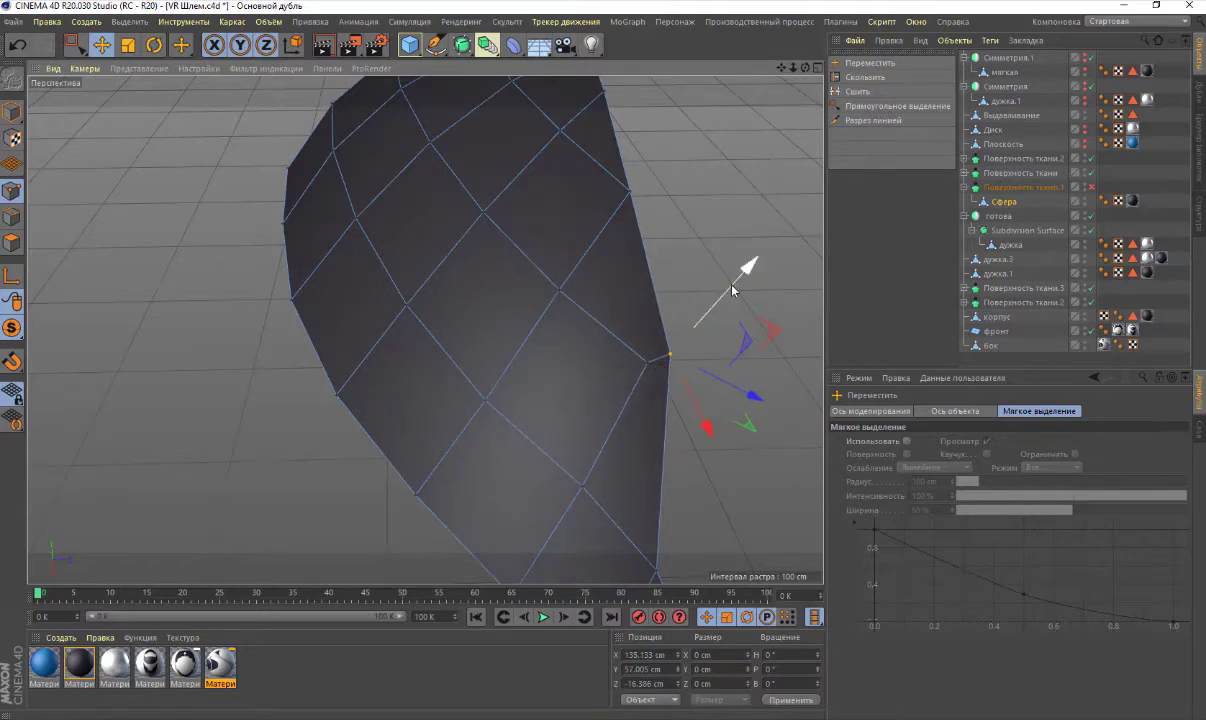
pyautogui.moveTo(745, 266); pyautogui.dragTo(729, 294)
# Raise the corner point further to Y 59.369 and check the half-dome shape
pyautogui.keyDown('alt'); pyautogui.moveTo(500, 320); pyautogui.dragTo(425, 329); pyautogui.keyUp('alt')
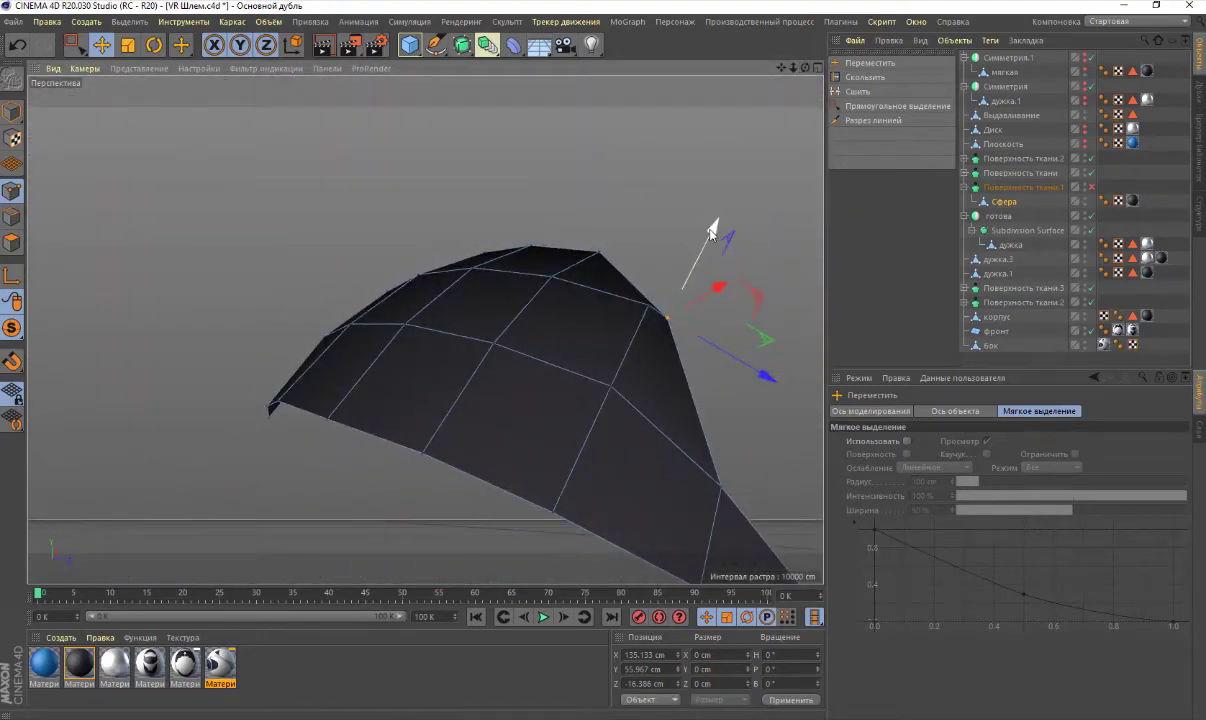
pyautogui.moveTo(713, 221); pyautogui.dragTo(717, 220)
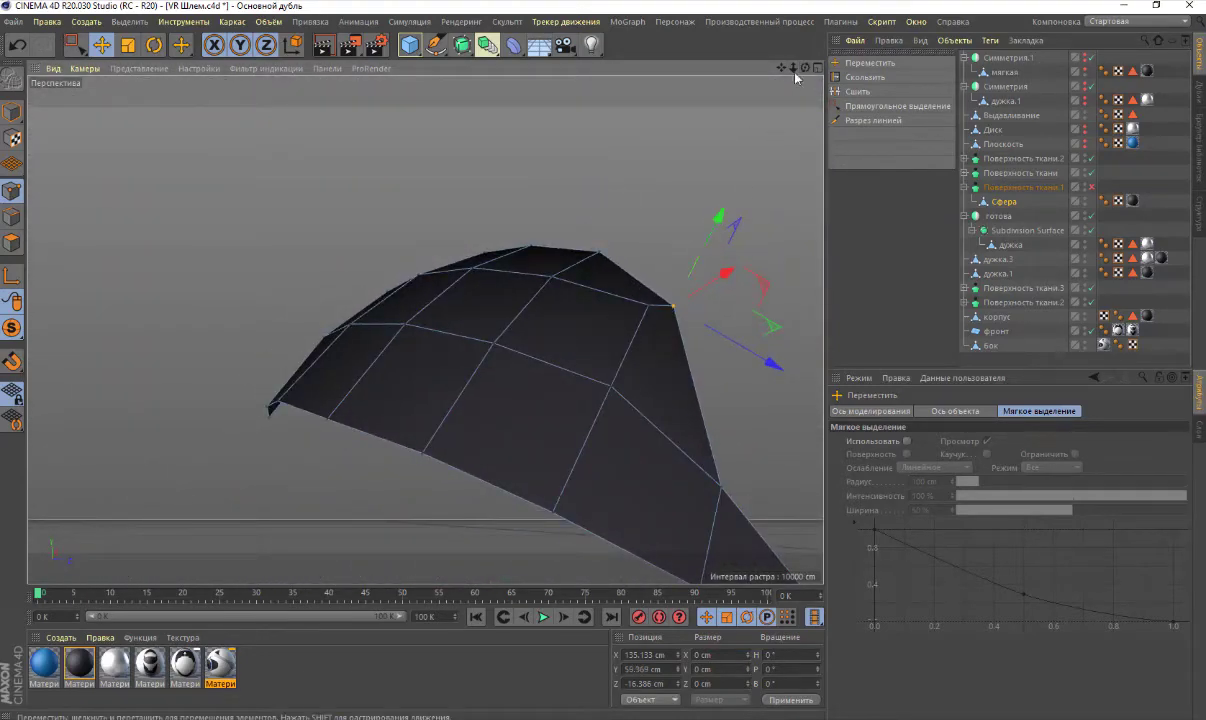
pyautogui.keyDown('alt'); pyautogui.moveTo(425, 329); pyautogui.dragTo(647, 212); pyautogui.keyUp('alt')
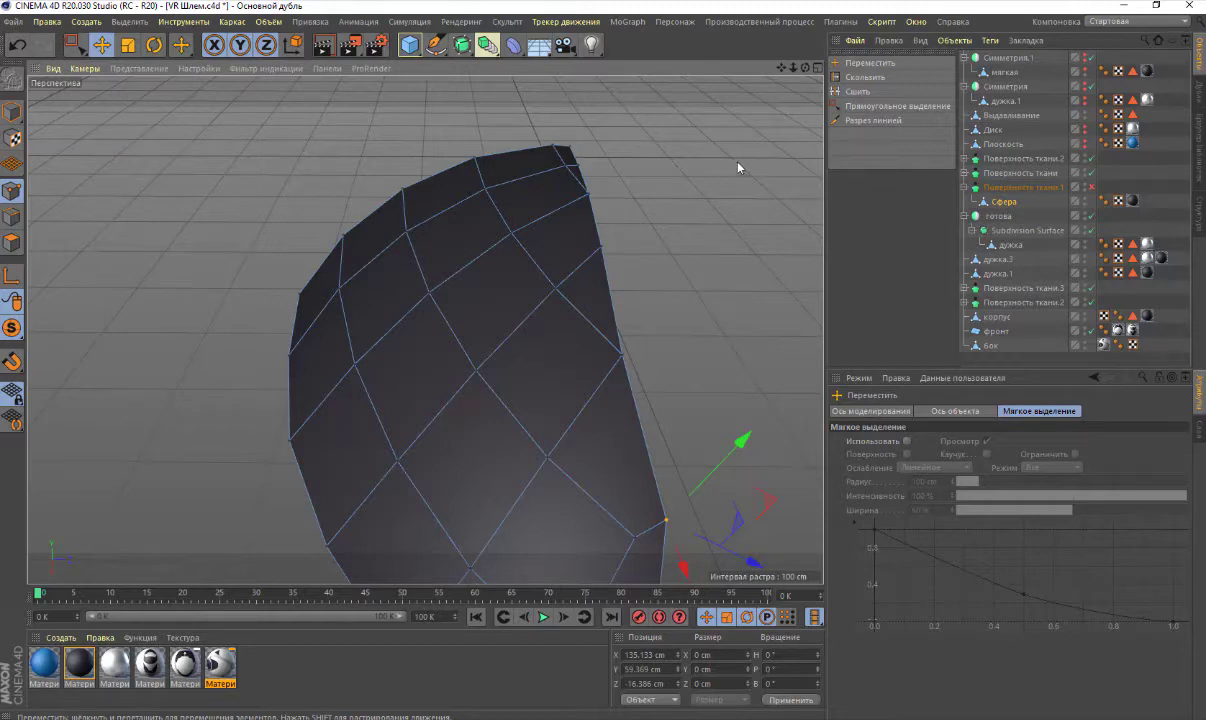
pyautogui.keyDown('alt'); pyautogui.moveTo(425, 329); pyautogui.dragTo(425, 329); pyautogui.keyUp('alt')
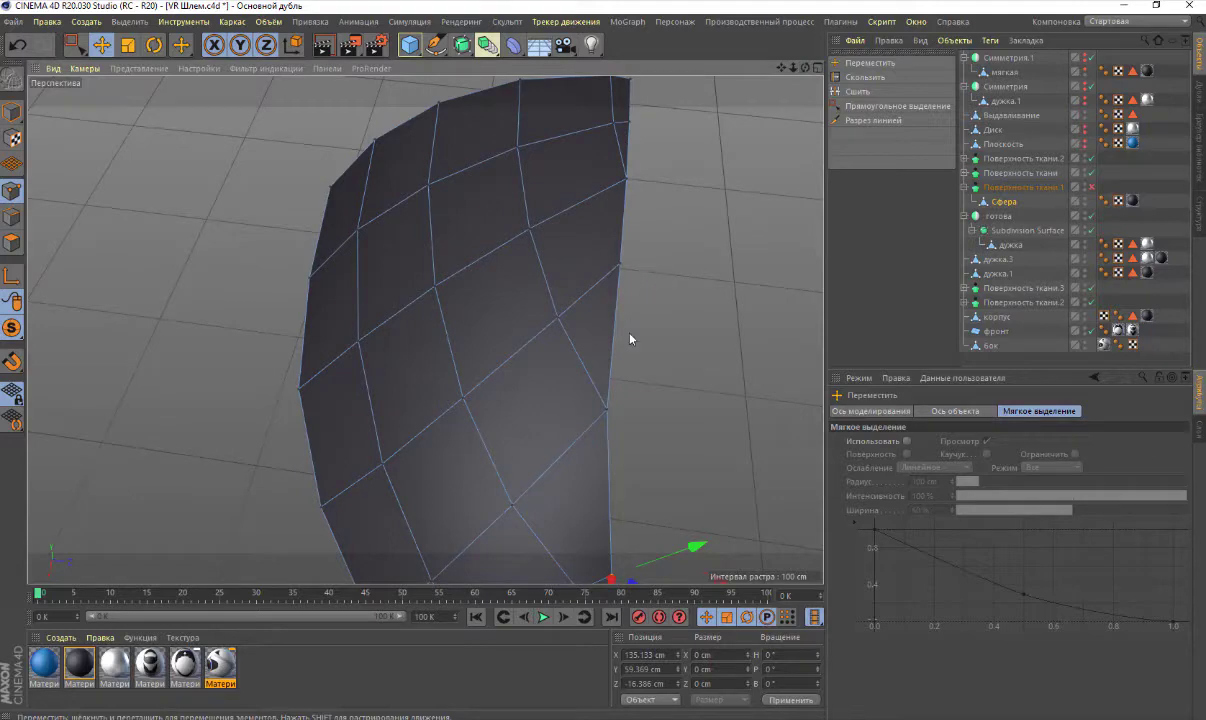
pyautogui.keyDown('alt'); pyautogui.moveTo(632, 329); pyautogui.dragTo(634, 333); pyautogui.keyUp('alt')
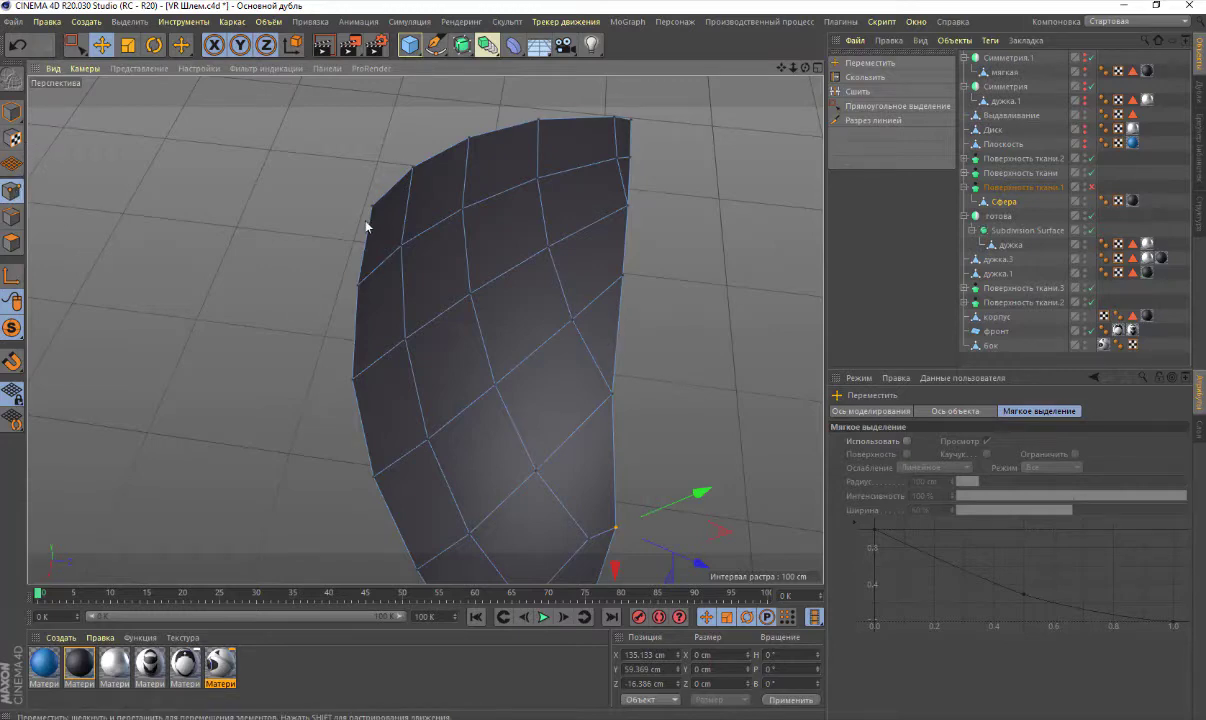
# Add a point on the panel's right edge and nudge it along Z, undoing a wrong move
pyautogui.rightClick(661, 315)
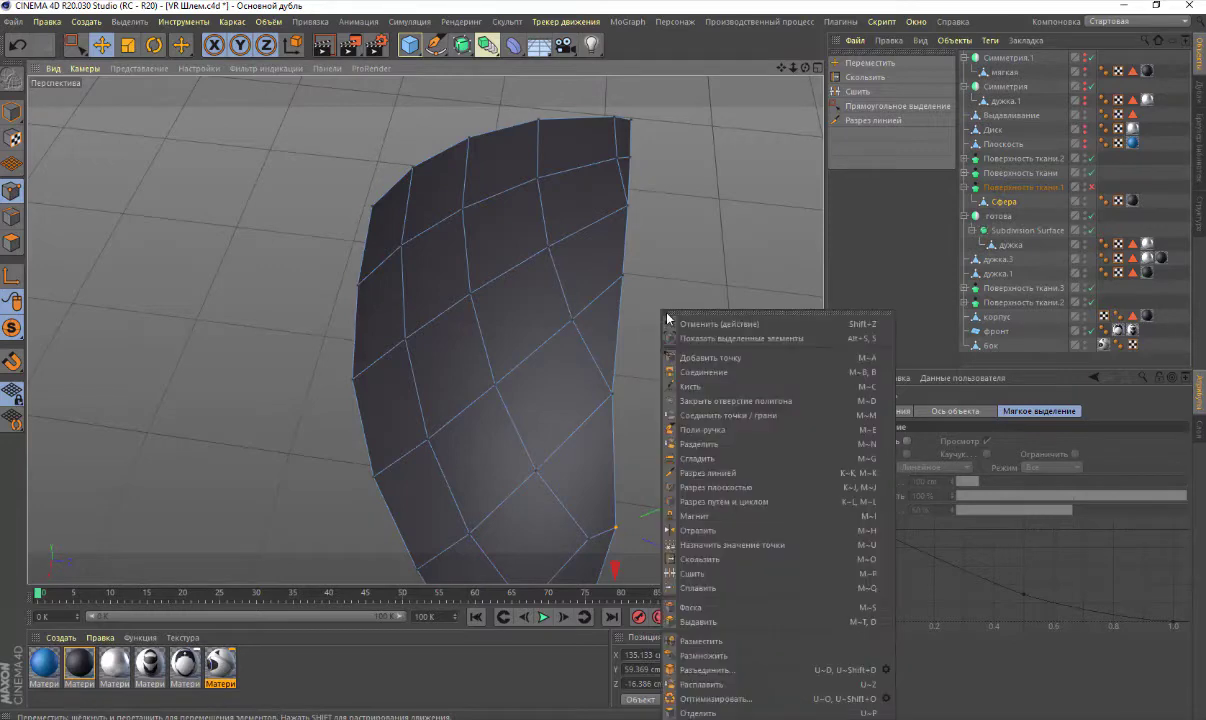
pyautogui.click(690, 344)
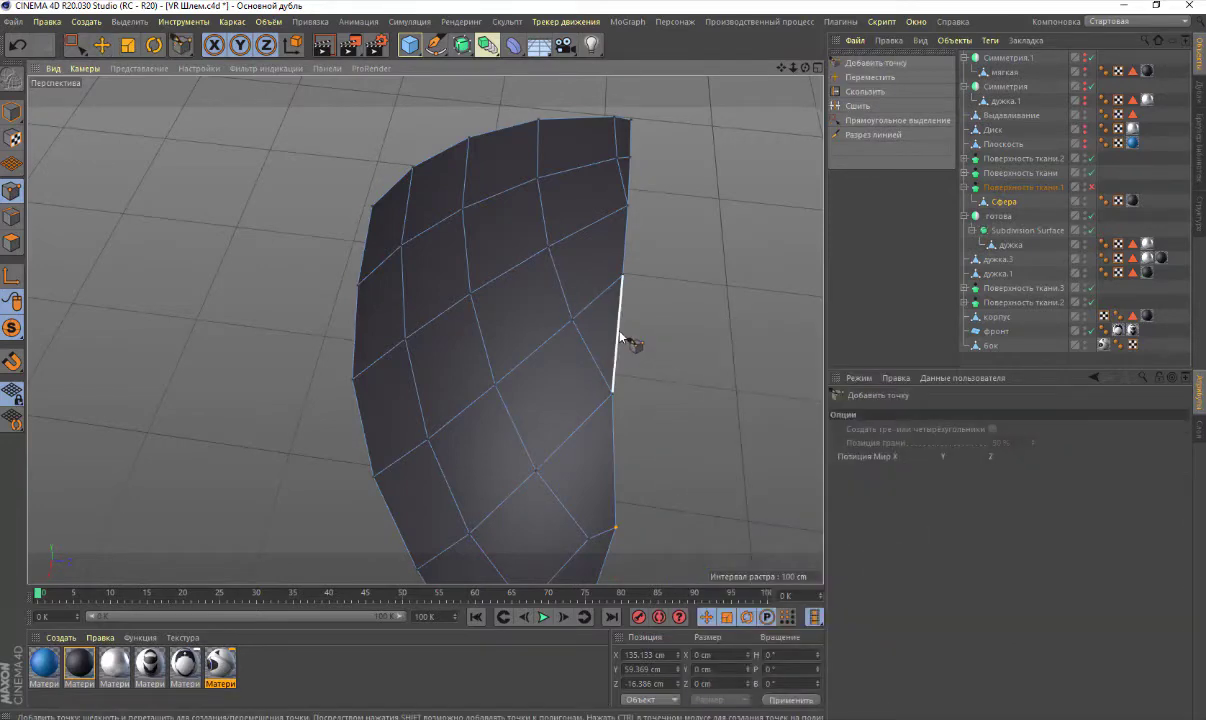
pyautogui.click(620, 331)
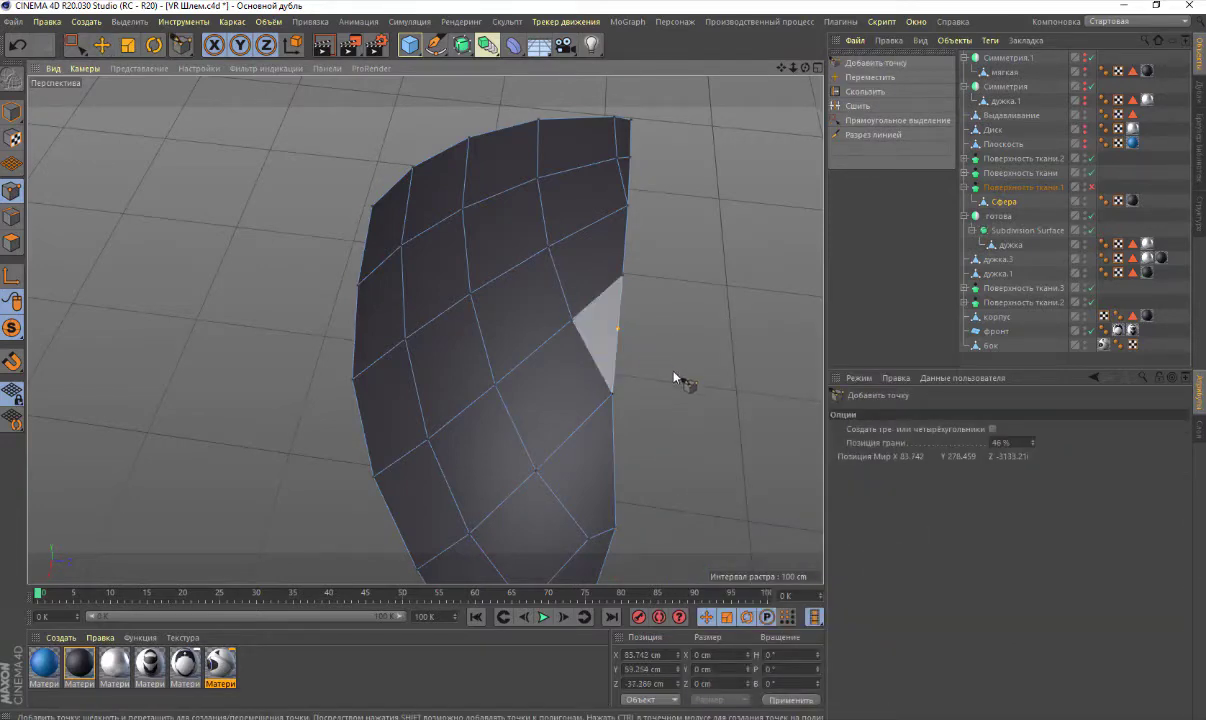
pyautogui.click(101, 44)
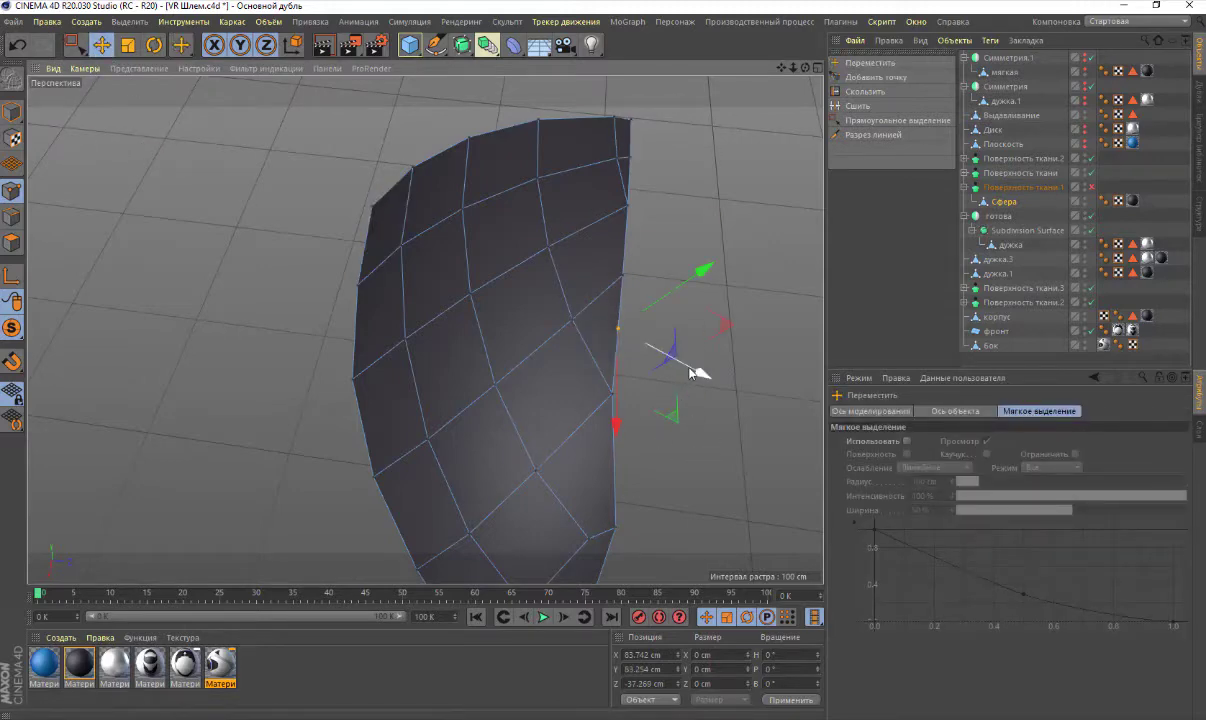
pyautogui.moveTo(693, 372); pyautogui.dragTo(619, 342)
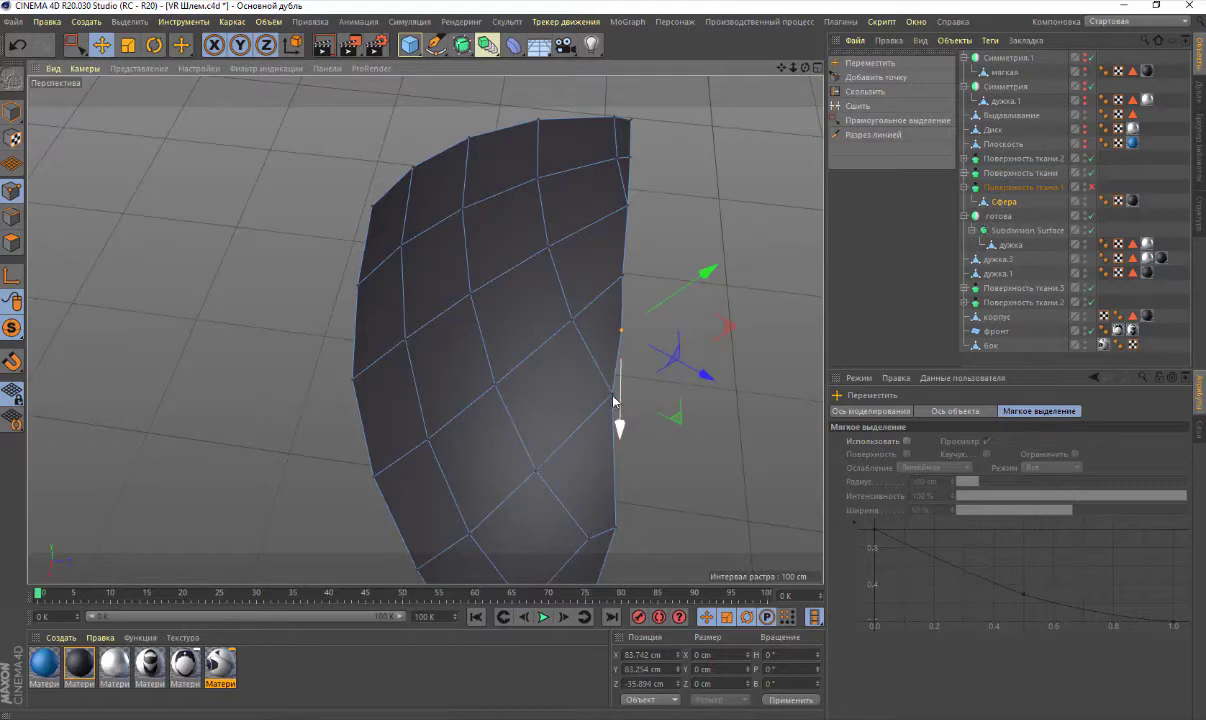
pyautogui.moveTo(613, 398); pyautogui.dragTo(685, 433)
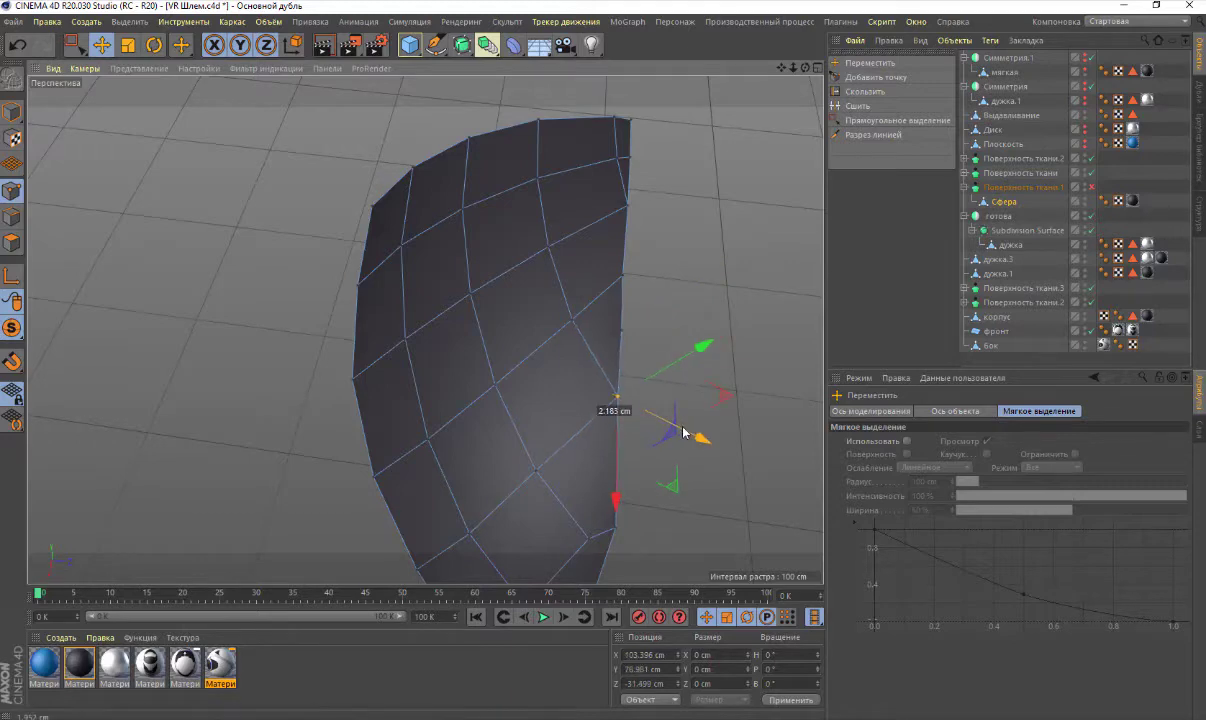
pyautogui.hotkey('ctrl', 'z')
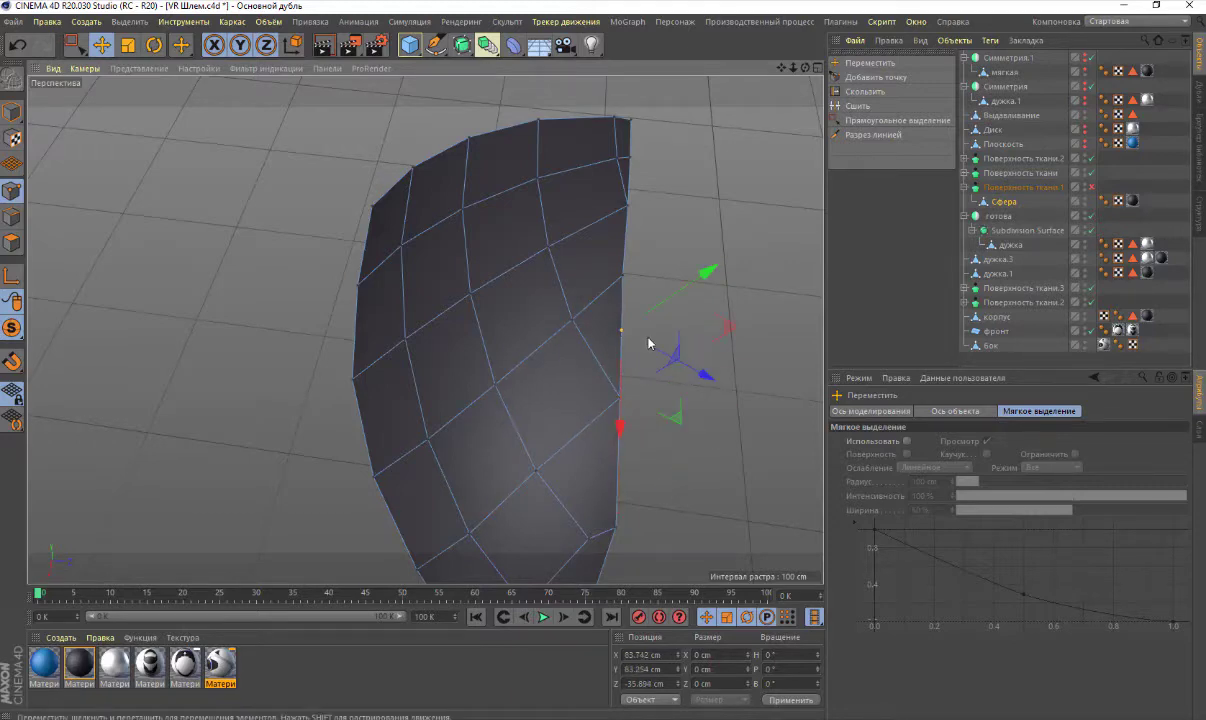
pyautogui.moveTo(668, 348); pyautogui.dragTo(670, 362)
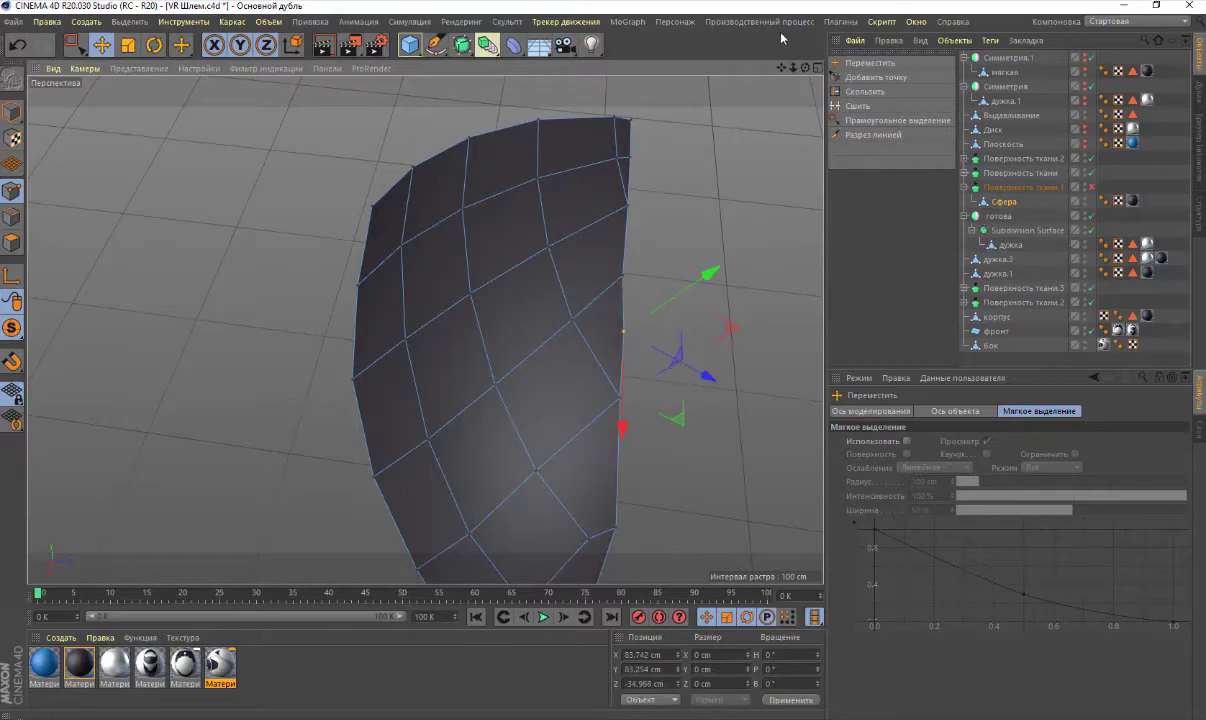
# Nudge the new point slightly along its depth axis while checking the panel's arc
pyautogui.keyDown('alt'); pyautogui.moveTo(425, 328); pyautogui.dragTo(430, 250); pyautogui.keyUp('alt')
pyautogui.scroll(2, 425, 328)
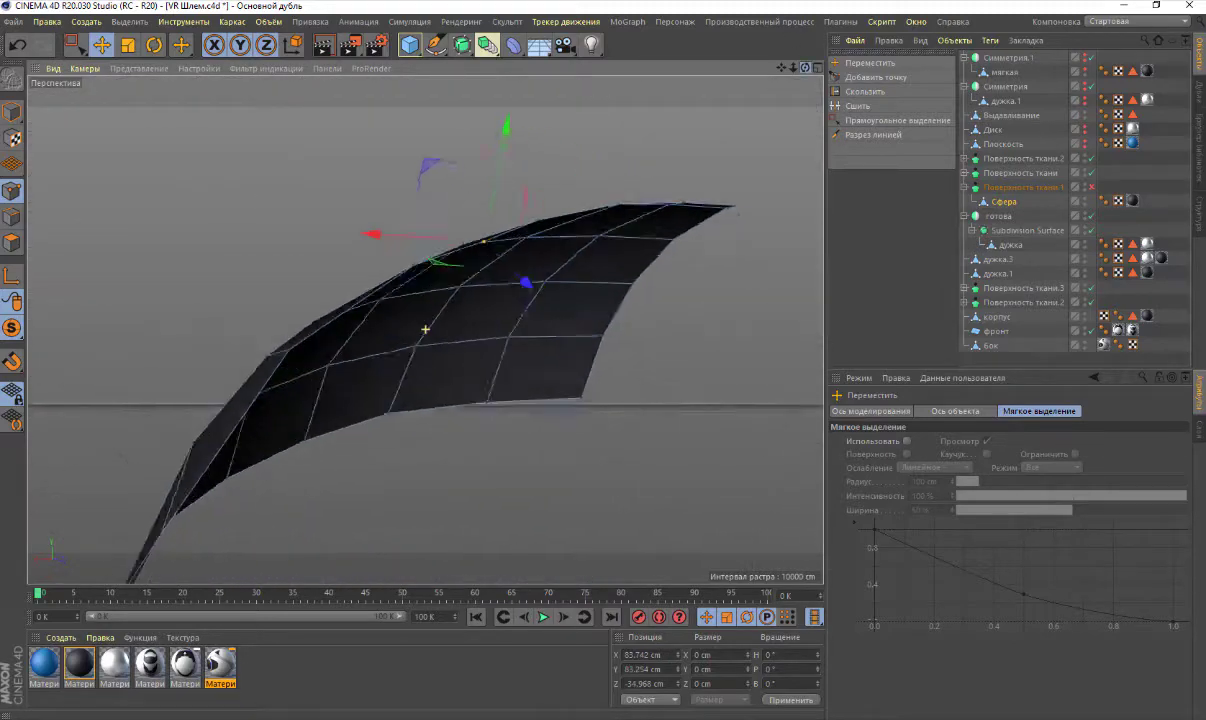
pyautogui.scroll(2, 425, 328)
pyautogui.scroll(2, 425, 328)
pyautogui.scroll(1, 425, 328)
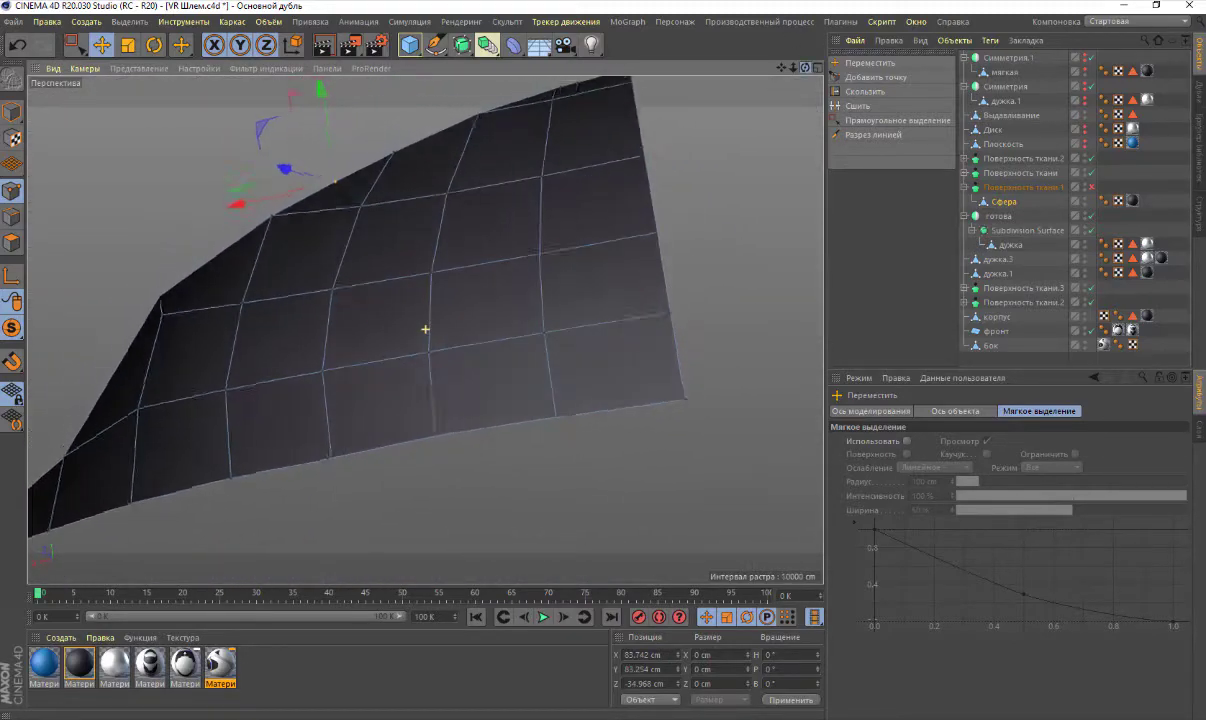
pyautogui.scroll(-4, 425, 328)
pyautogui.keyDown('alt'); pyautogui.moveTo(425, 328); pyautogui.dragTo(767, 181); pyautogui.keyUp('alt')
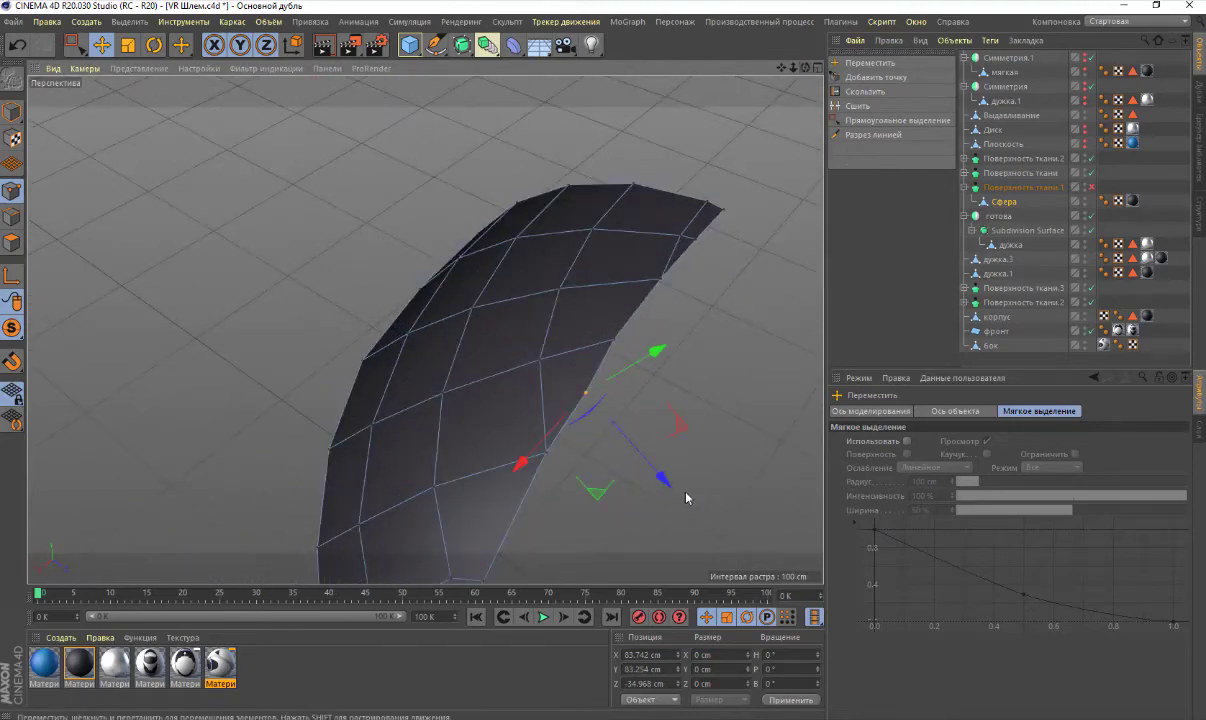
pyautogui.moveTo(661, 482); pyautogui.dragTo(665, 486)
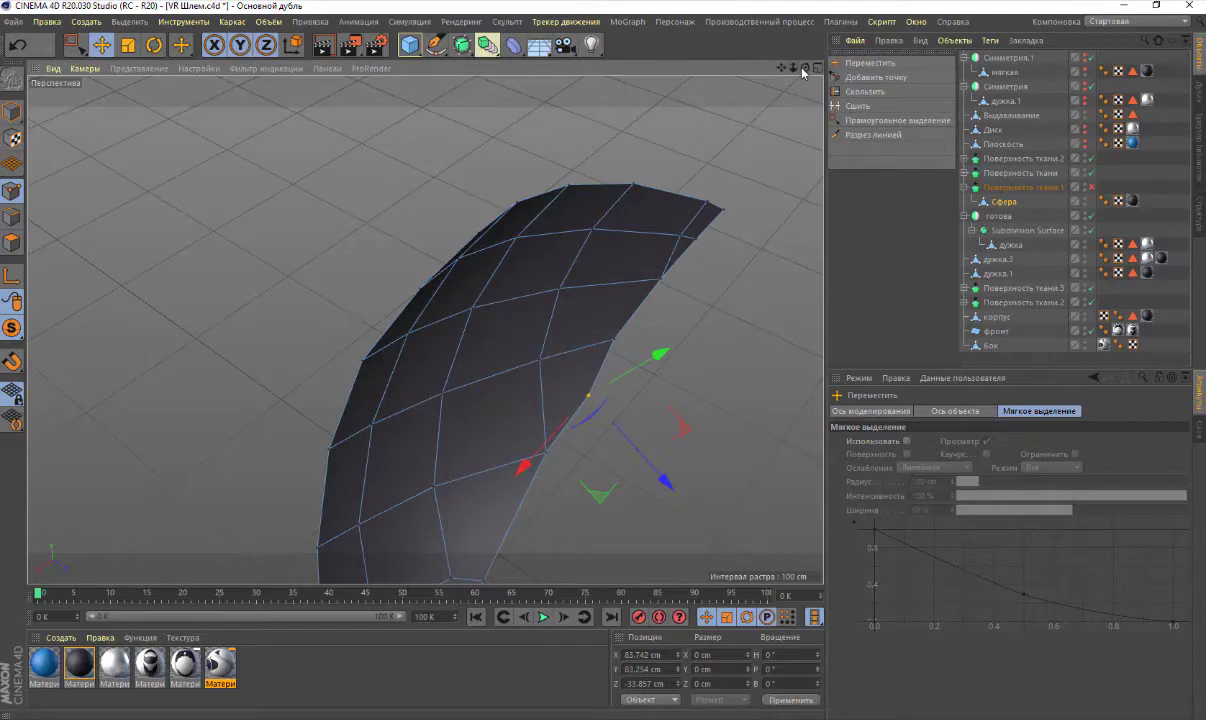
pyautogui.moveTo(805, 67)
pyautogui.mouseDown()
pyautogui.moveTo(760, 120)
pyautogui.moveTo(760, 170)
pyautogui.moveTo(693, 253)
pyautogui.mouseUp()
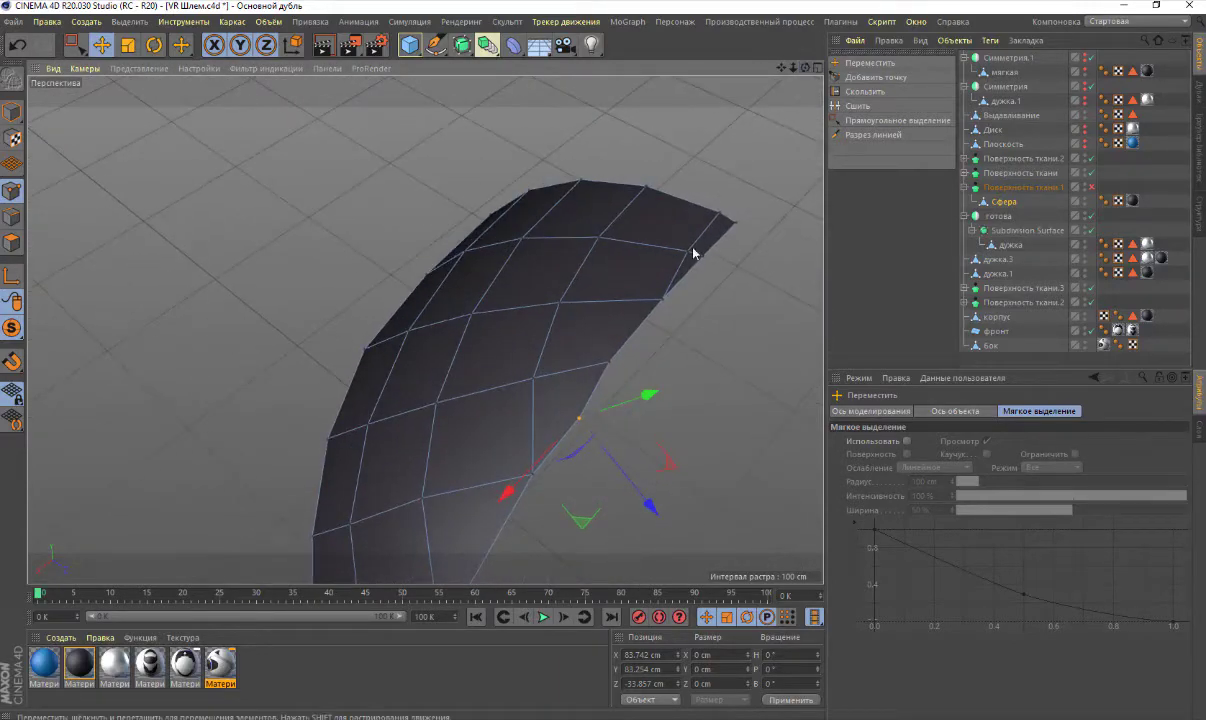
pyautogui.moveTo(805, 67); pyautogui.dragTo(696, 309)
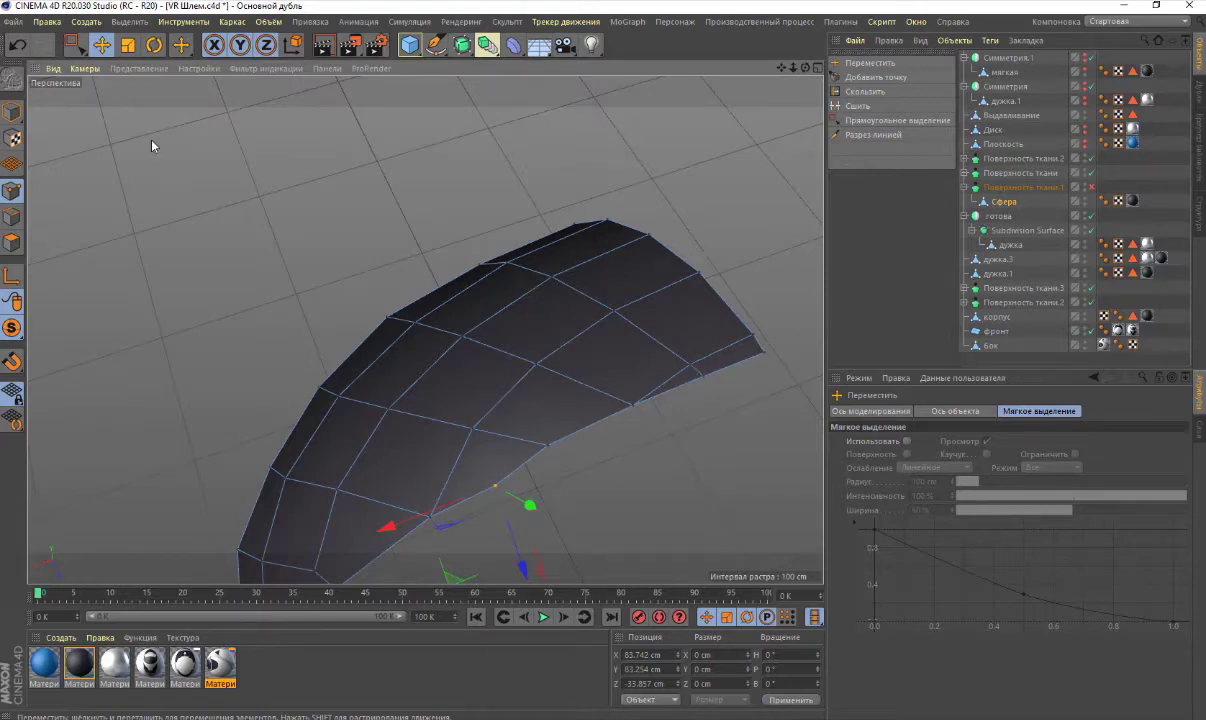
# Shift the stray point about 4 cm and stitch it onto the neighbouring boundary point
pyautogui.rightClick(248, 167)
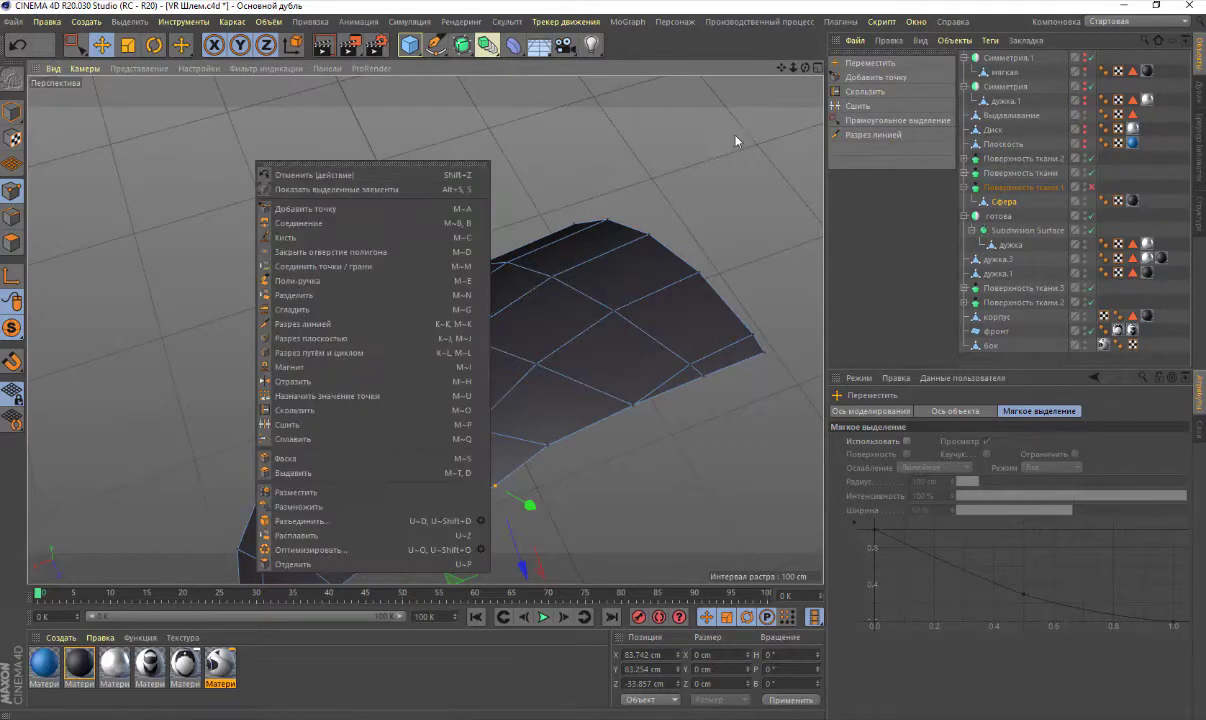
pyautogui.press('Escape')
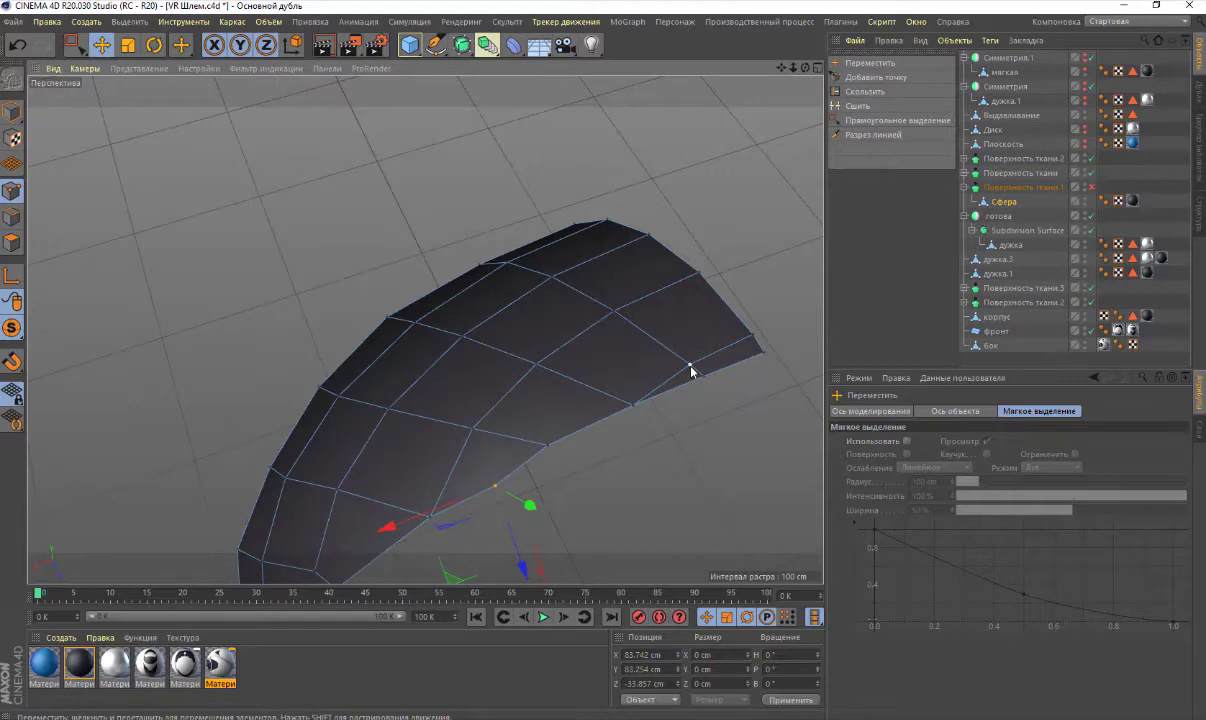
pyautogui.moveTo(690, 386); pyautogui.dragTo(704, 377)
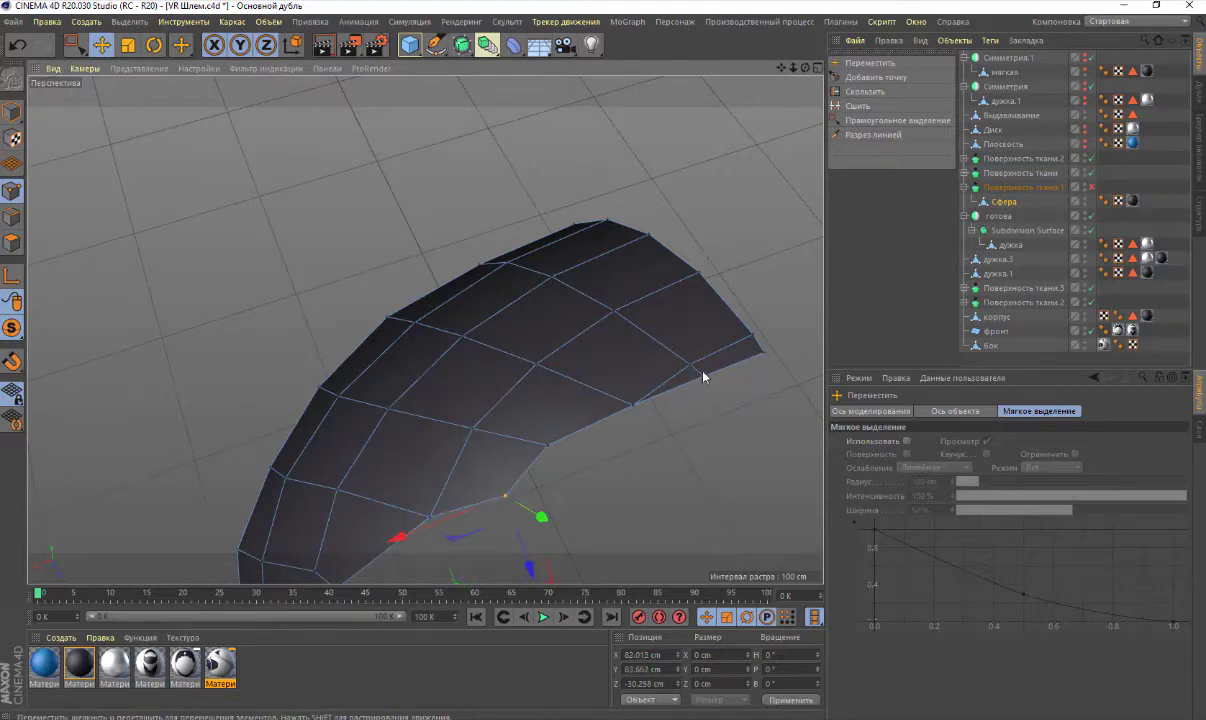
pyautogui.click(731, 224)
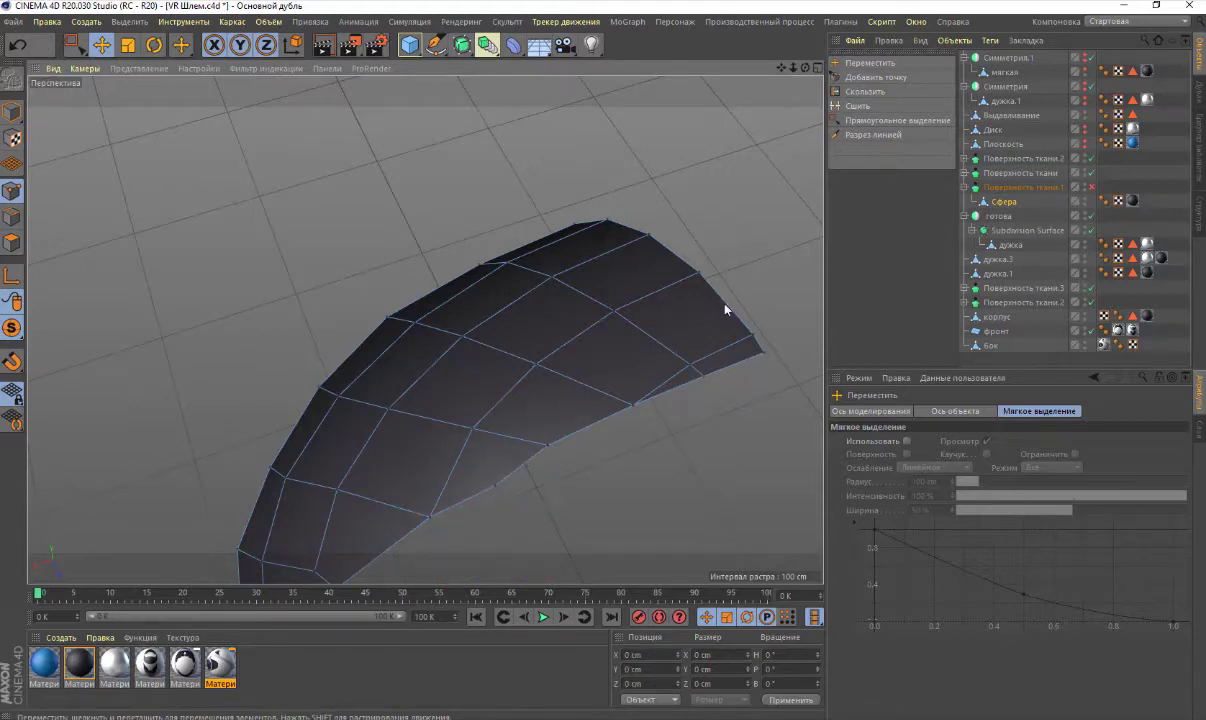
pyautogui.click(857, 105)
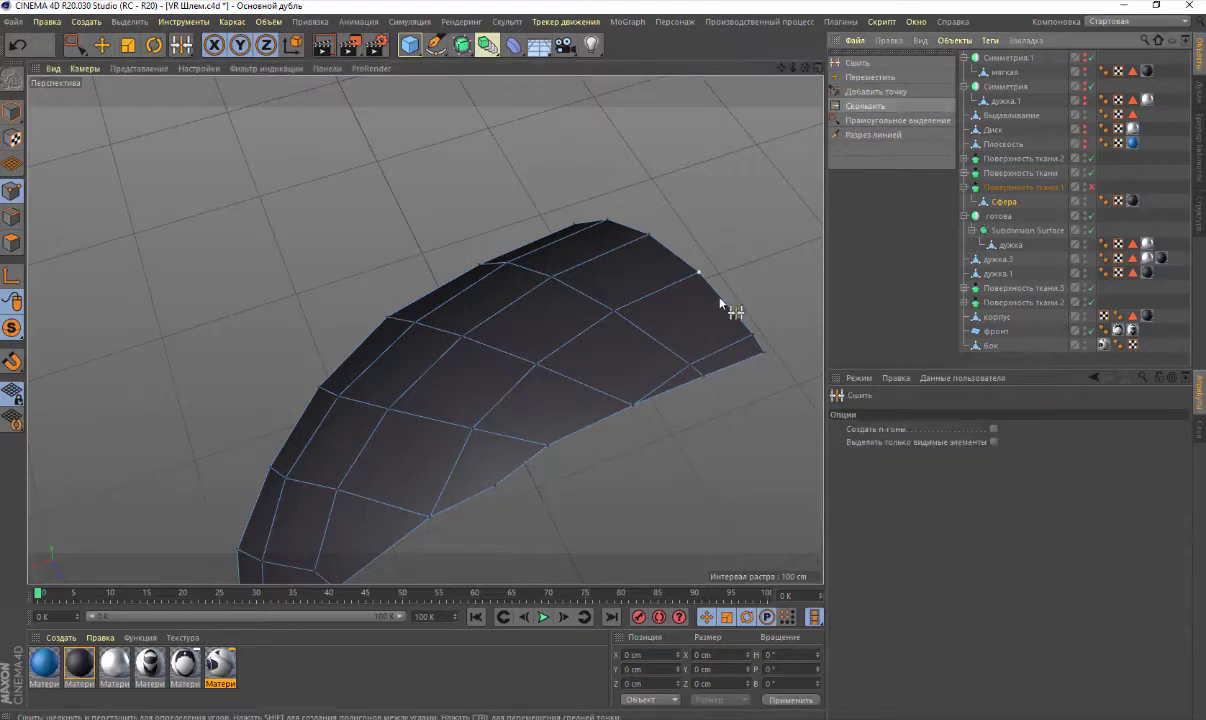
pyautogui.moveTo(690, 367); pyautogui.dragTo(704, 375)
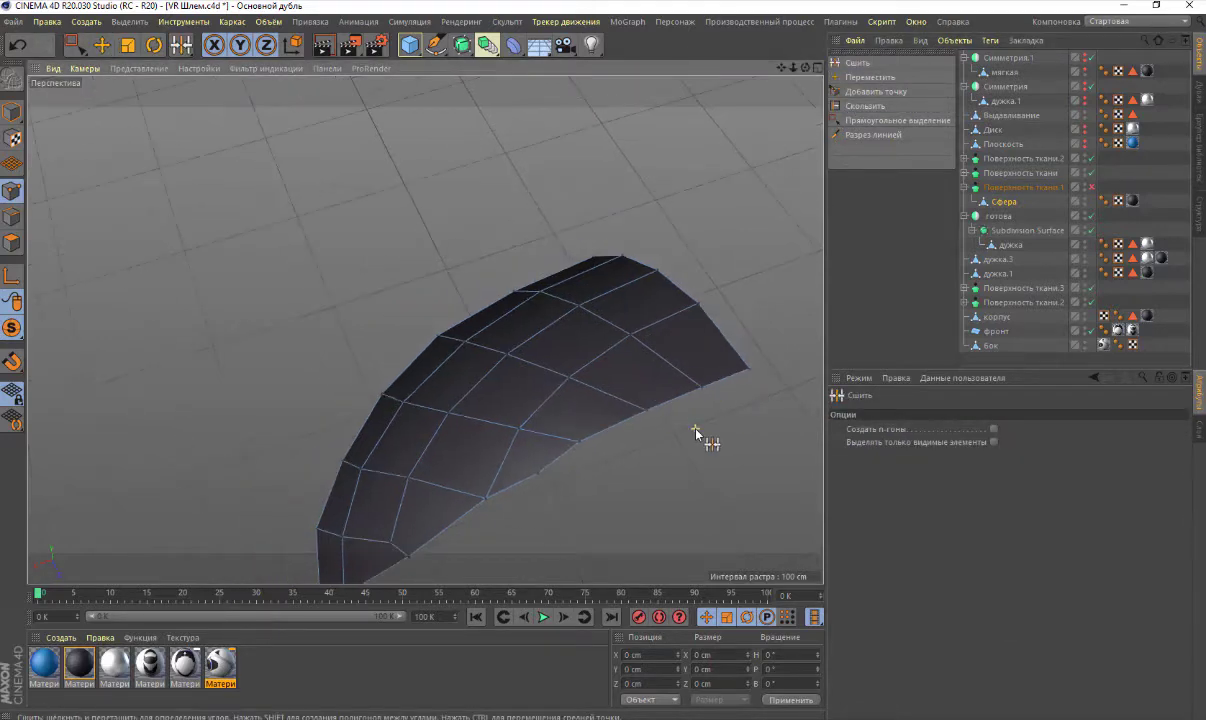
pyautogui.keyDown('alt'); pyautogui.moveTo(695, 432); pyautogui.dragTo(840, 178); pyautogui.keyUp('alt')
pyautogui.moveTo(806, 67); pyautogui.dragTo(425, 328)
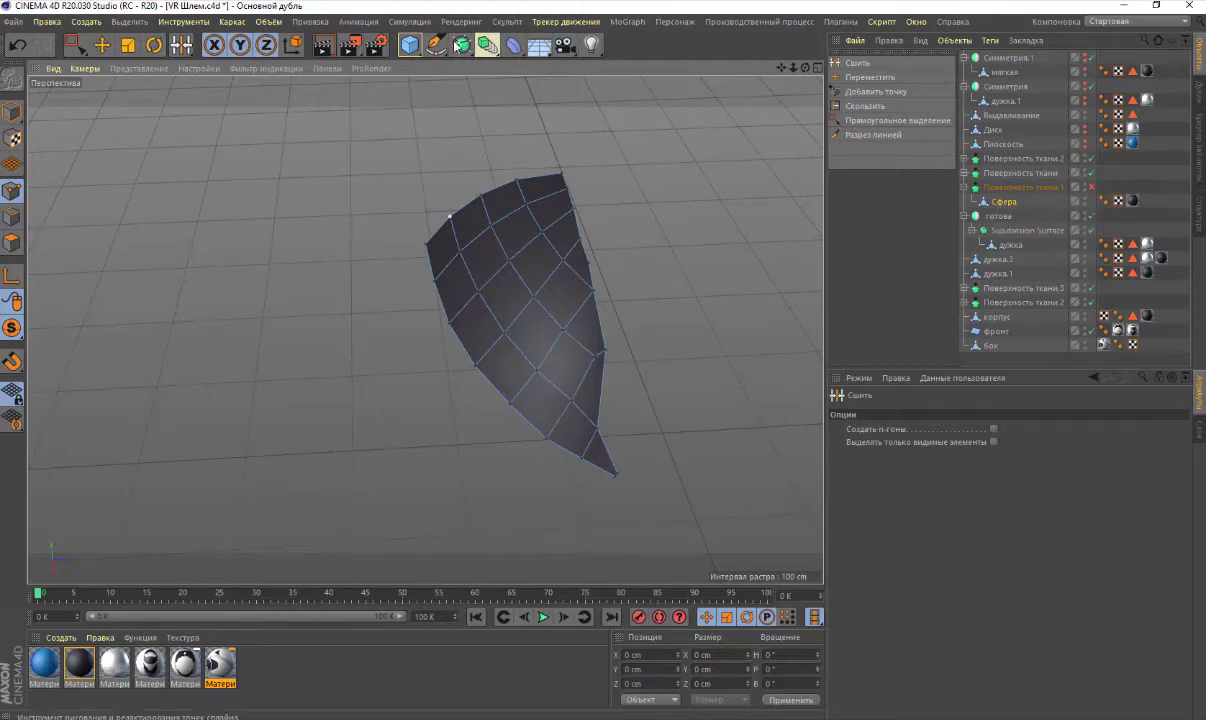
# Add a Симметрия.2 object and nest it under Поверхность ткани.1 with Сфера inside
pyautogui.click(487, 46)
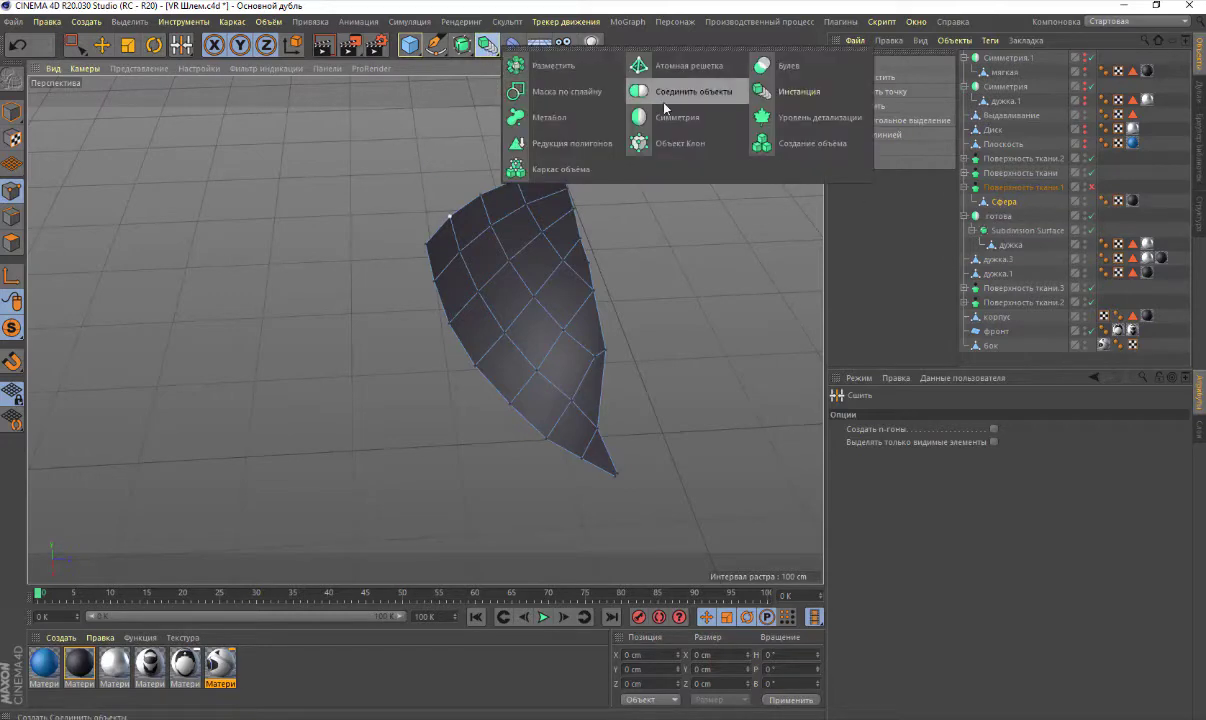
pyautogui.click(630, 114)
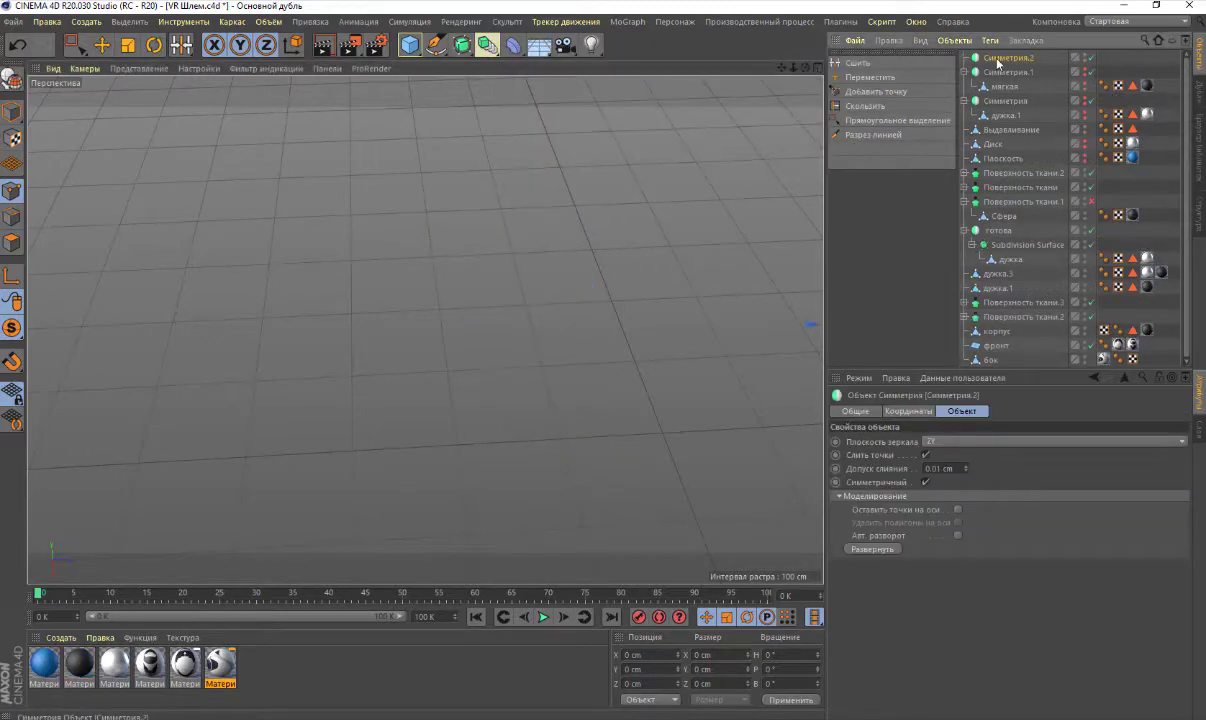
pyautogui.moveTo(1008, 58)
pyautogui.mouseDown()
pyautogui.moveTo(1010, 208)
pyautogui.moveTo(998, 204)
pyautogui.mouseUp()
pyautogui.click(995, 217)
pyautogui.keyDown('alt'); pyautogui.moveTo(686, 145); pyautogui.dragTo(606, 150); pyautogui.keyUp('alt')
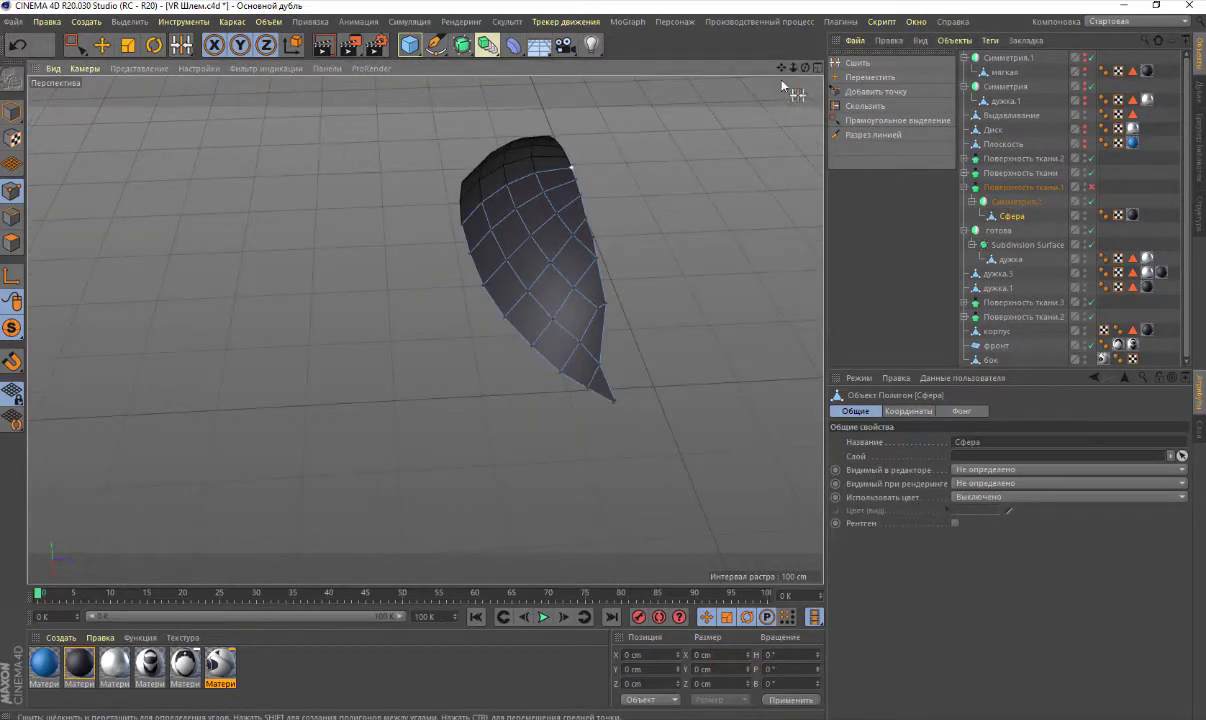
pyautogui.keyDown('alt'); pyautogui.moveTo(782, 84); pyautogui.dragTo(425, 329); pyautogui.keyUp('alt')
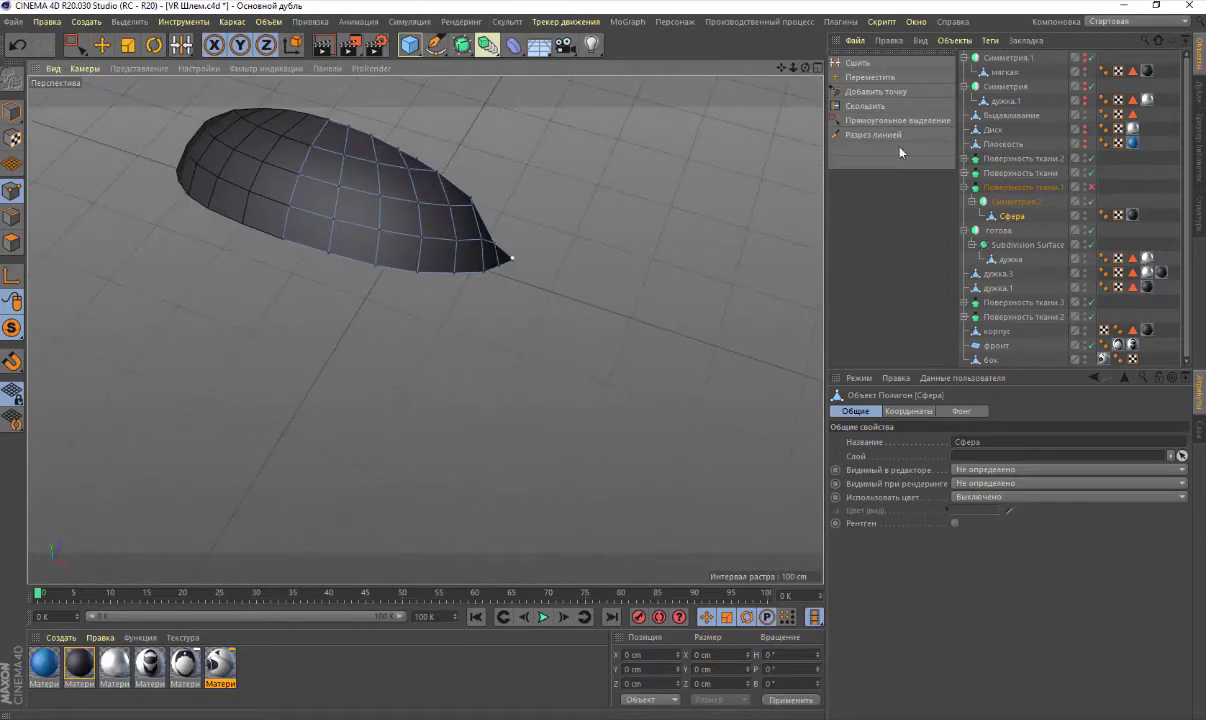
# Enable Поверхность ткани.1 and select it to show its 1 cm thickness settings
pyautogui.click(1091, 187)
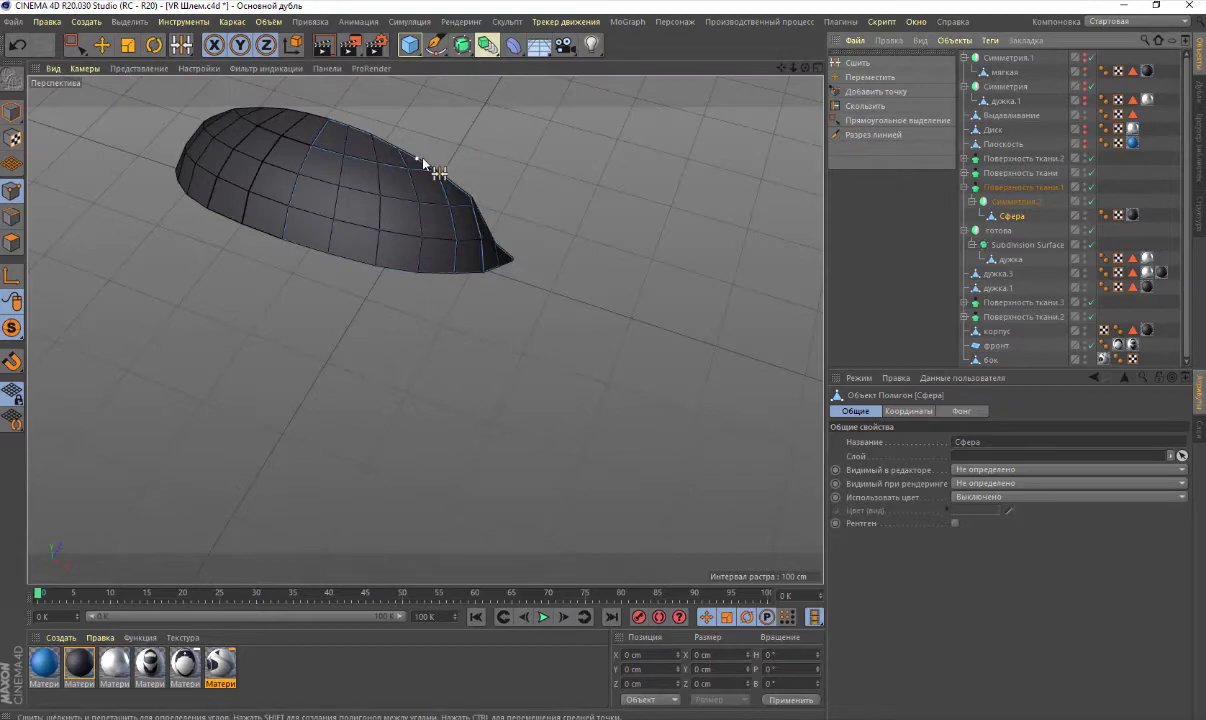
pyautogui.scroll(3, 430, 167)
pyautogui.keyDown('alt'); pyautogui.moveTo(425, 329); pyautogui.dragTo(425, 329); pyautogui.keyUp('alt')
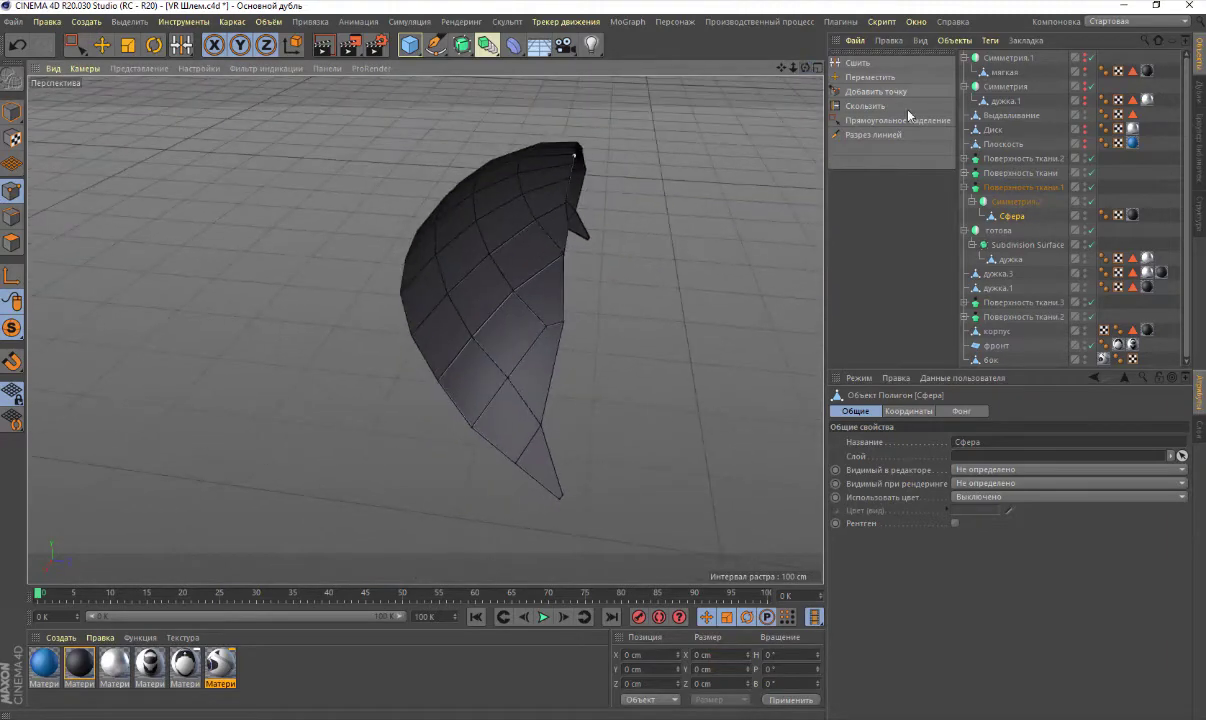
pyautogui.click(1022, 187)
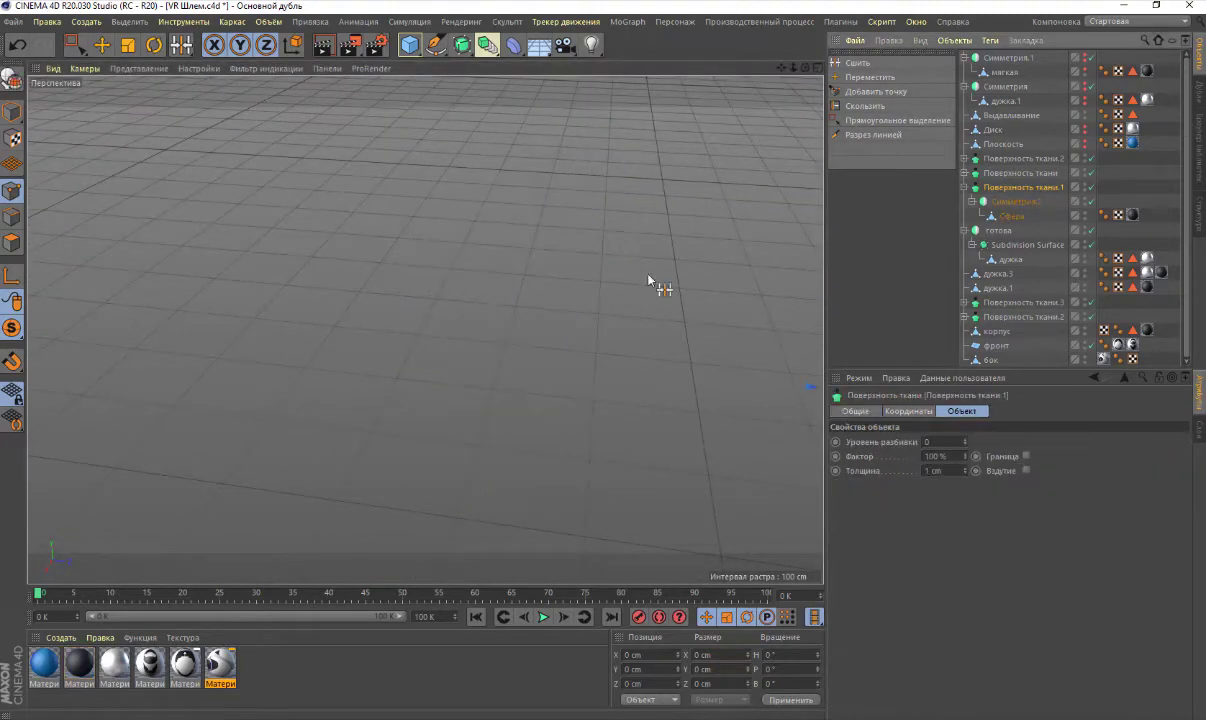
# Select the Сфера mesh and orbit around the sphere fragment
pyautogui.keyDown('alt'); pyautogui.moveTo(567, 318); pyautogui.dragTo(567, 318); pyautogui.keyUp('alt')
pyautogui.click(1012, 216)
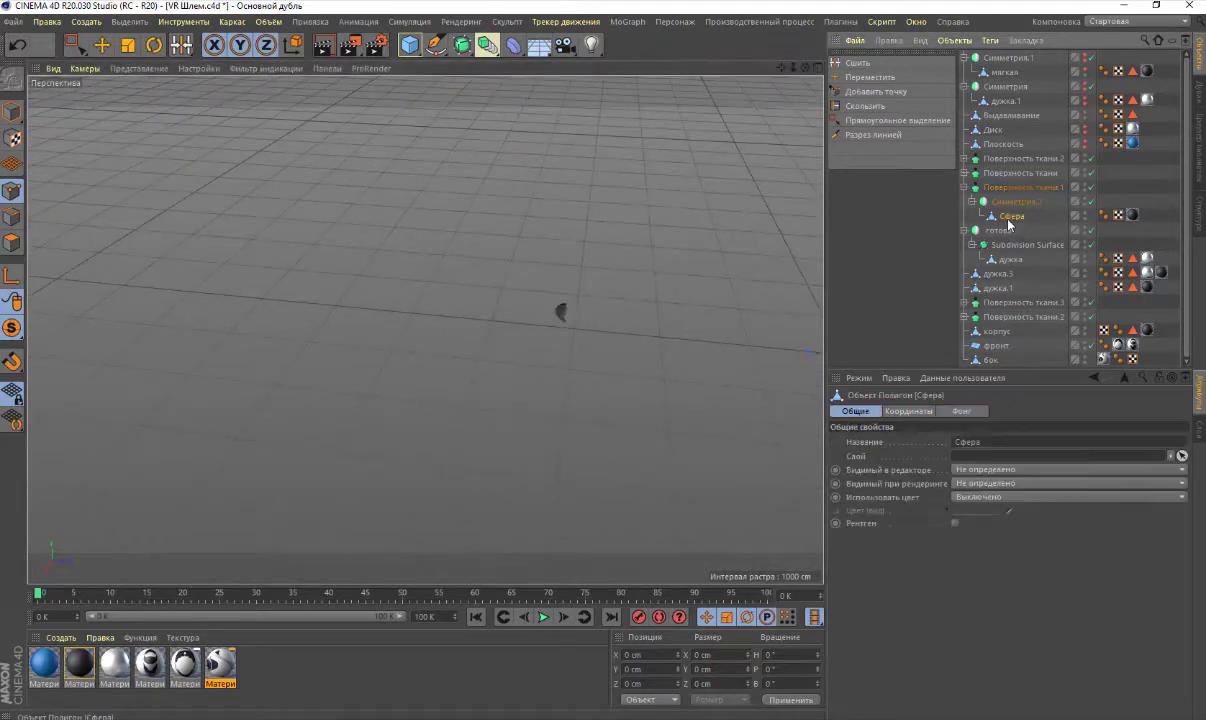
pyautogui.scroll(3, 572, 310)
pyautogui.scroll(5, 584, 318)
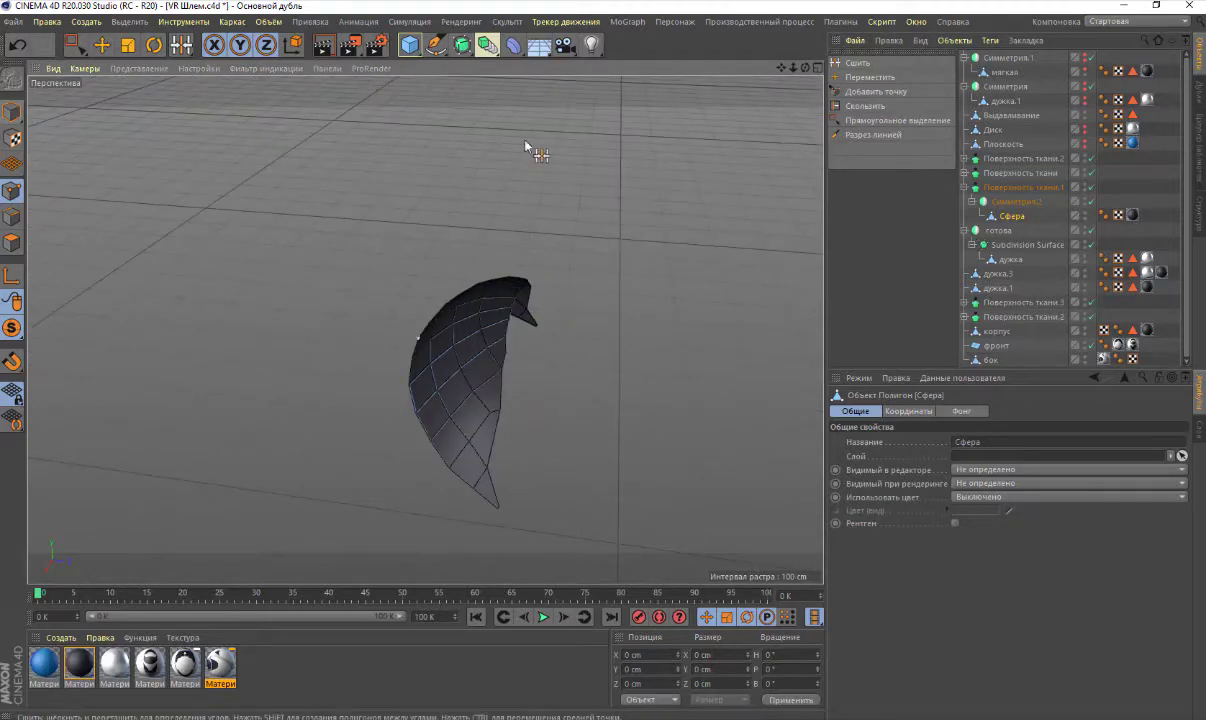
pyautogui.moveTo(802, 70)
pyautogui.mouseDown()
pyautogui.moveTo(760, 110)
pyautogui.moveTo(720, 90)
pyautogui.mouseUp()
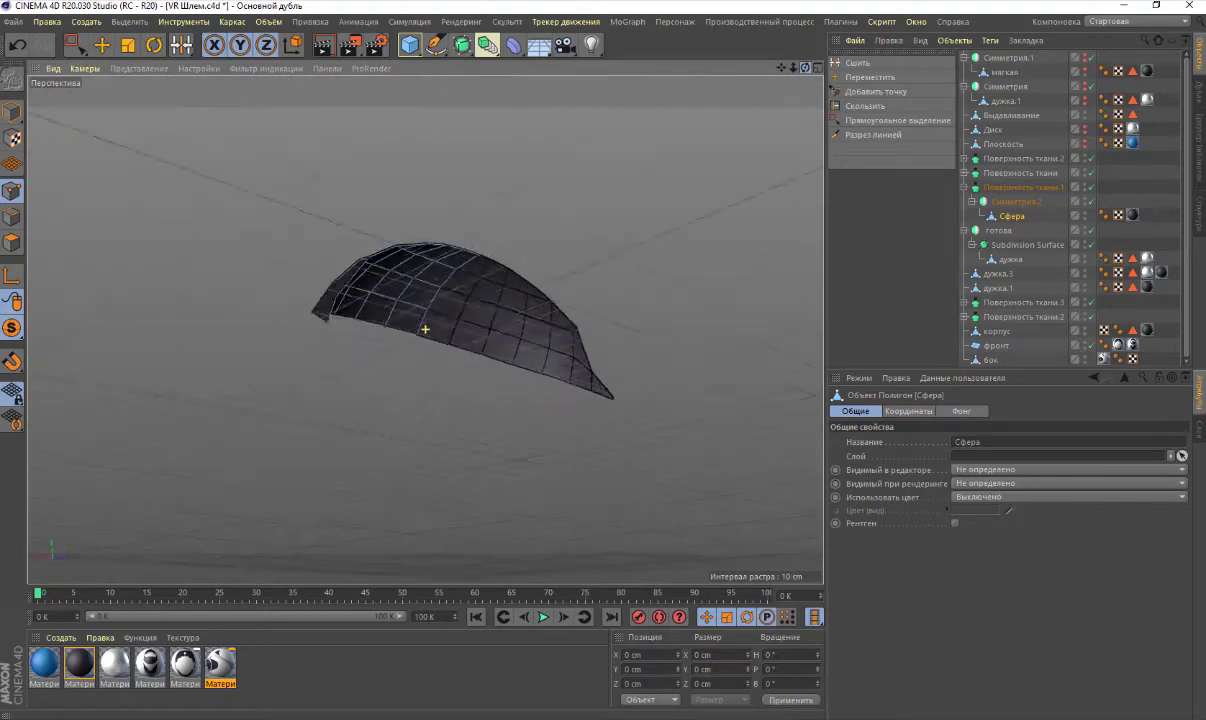
# Set Поверхность ткани.1's Уровень разбиения to 1 for a denser panel mesh
pyautogui.click(1020, 187)
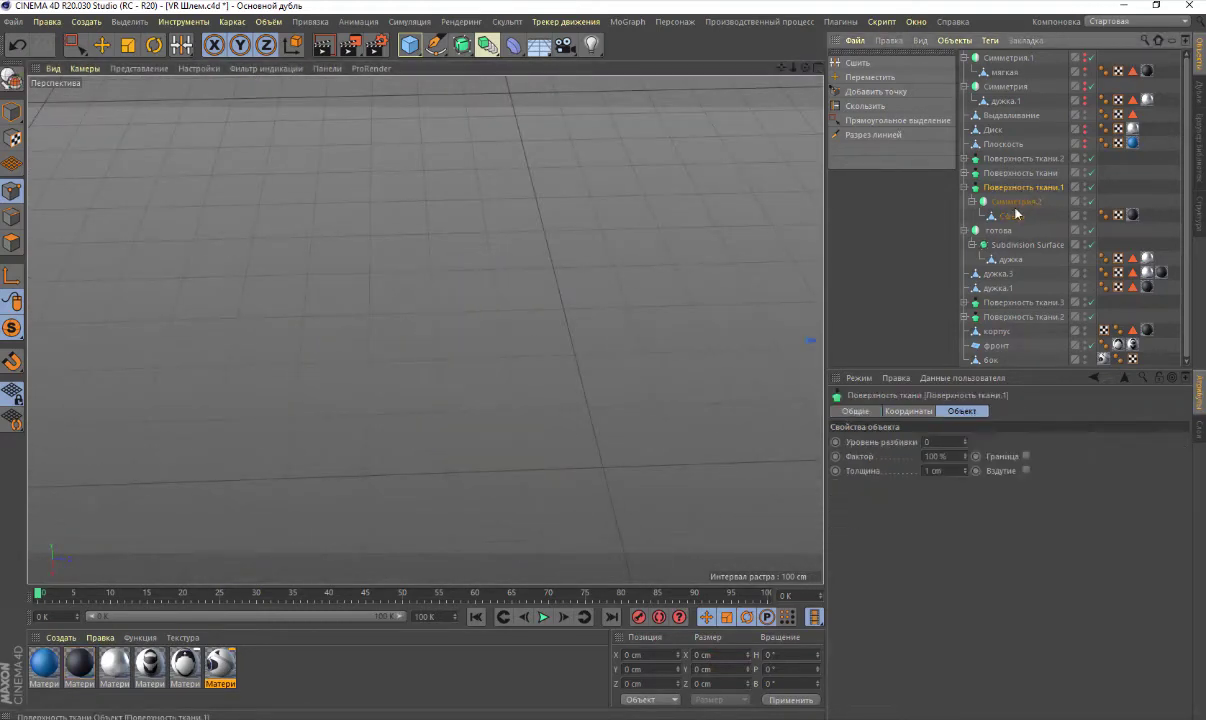
pyautogui.click(966, 441)
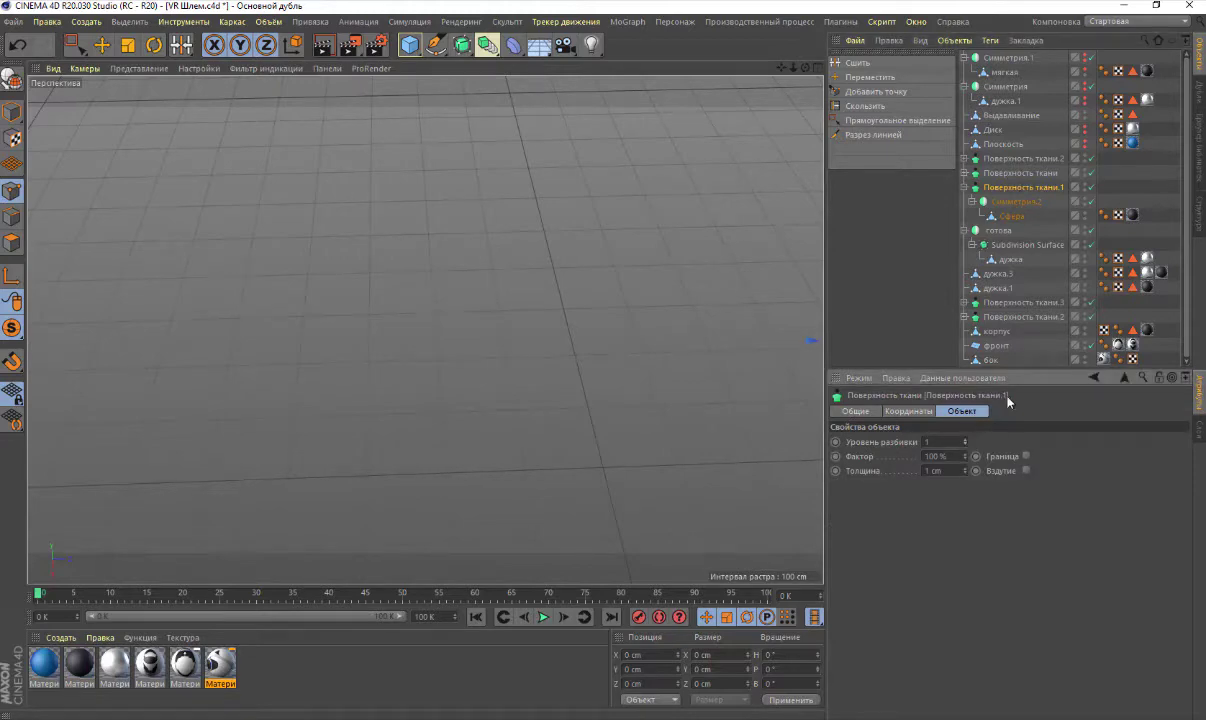
pyautogui.click(1013, 216)
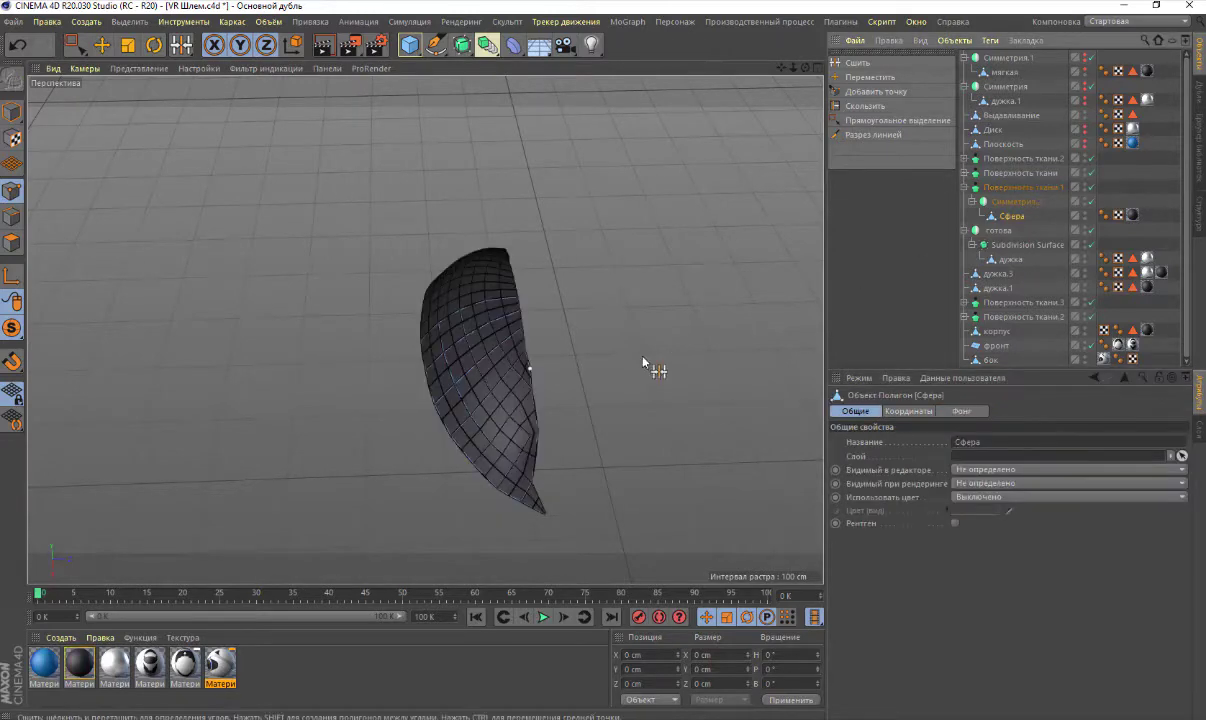
pyautogui.scroll(2, 505, 417)
pyautogui.scroll(2, 505, 417)
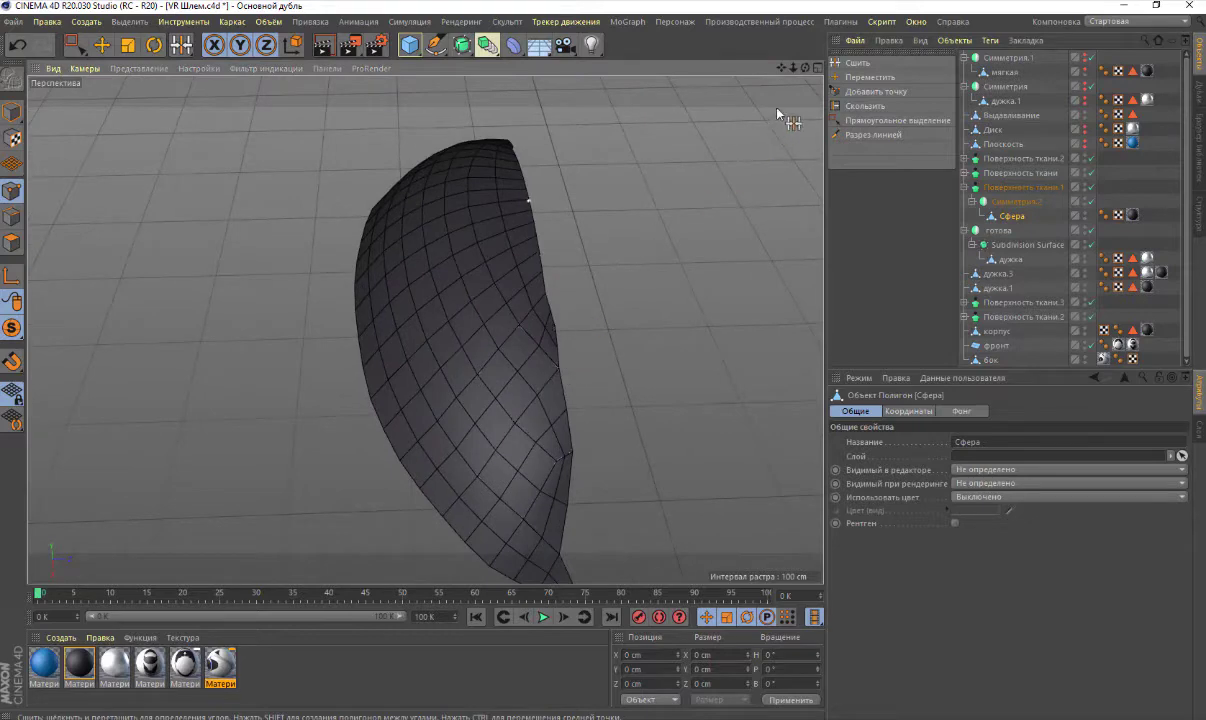
# Orbit around the isolated padding sphere, then turn solo mode off to show the whole headset
pyautogui.moveTo(805, 68); pyautogui.dragTo(754, 64)
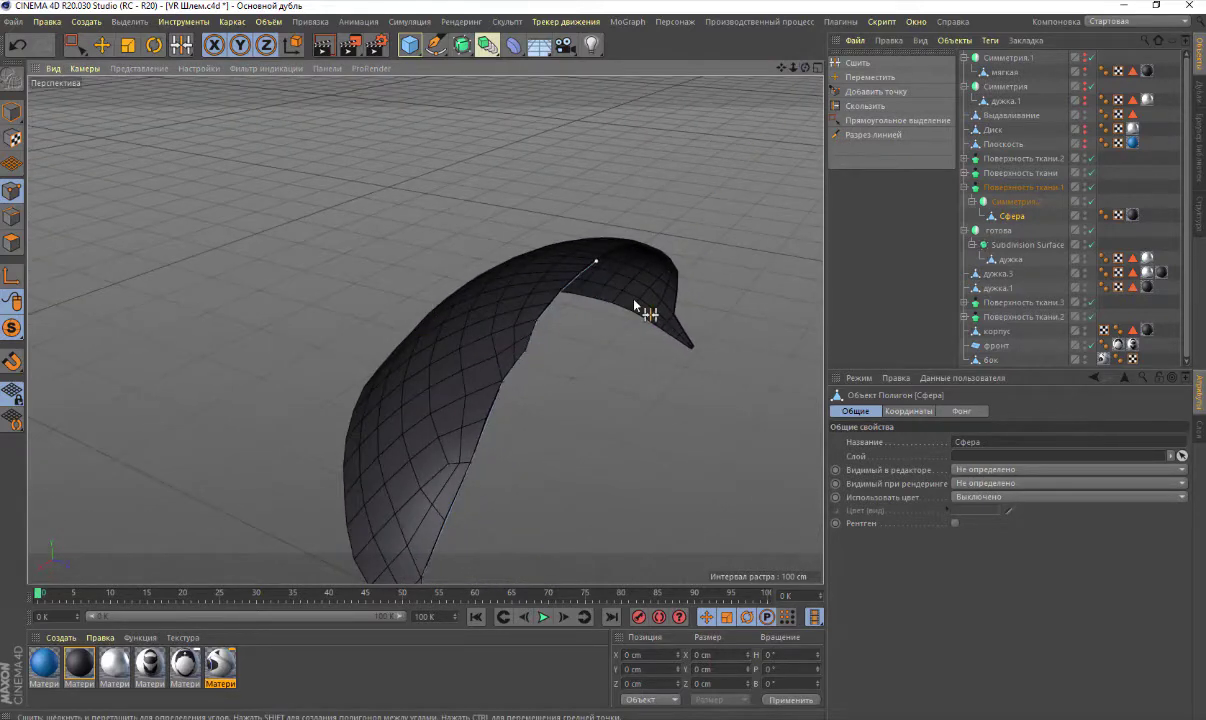
pyautogui.scroll(-2, 635, 305)
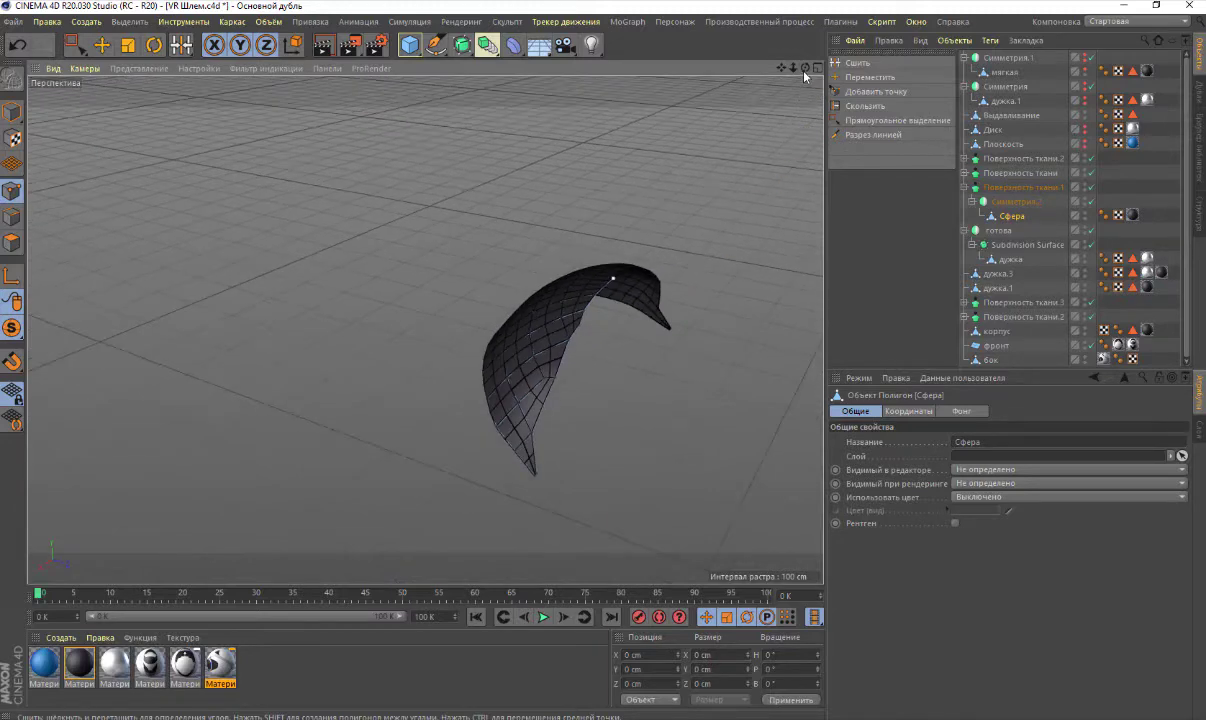
pyautogui.moveTo(804, 75); pyautogui.dragTo(425, 329)
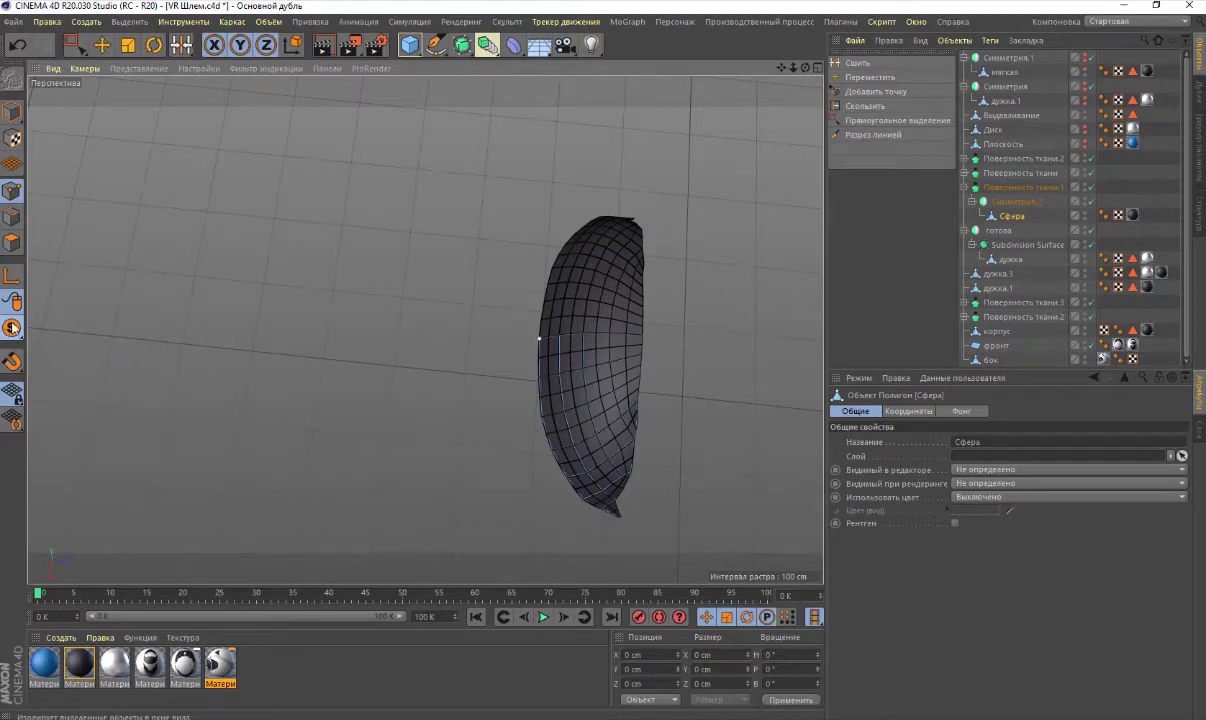
pyautogui.moveTo(12, 328); pyautogui.dragTo(71, 328)
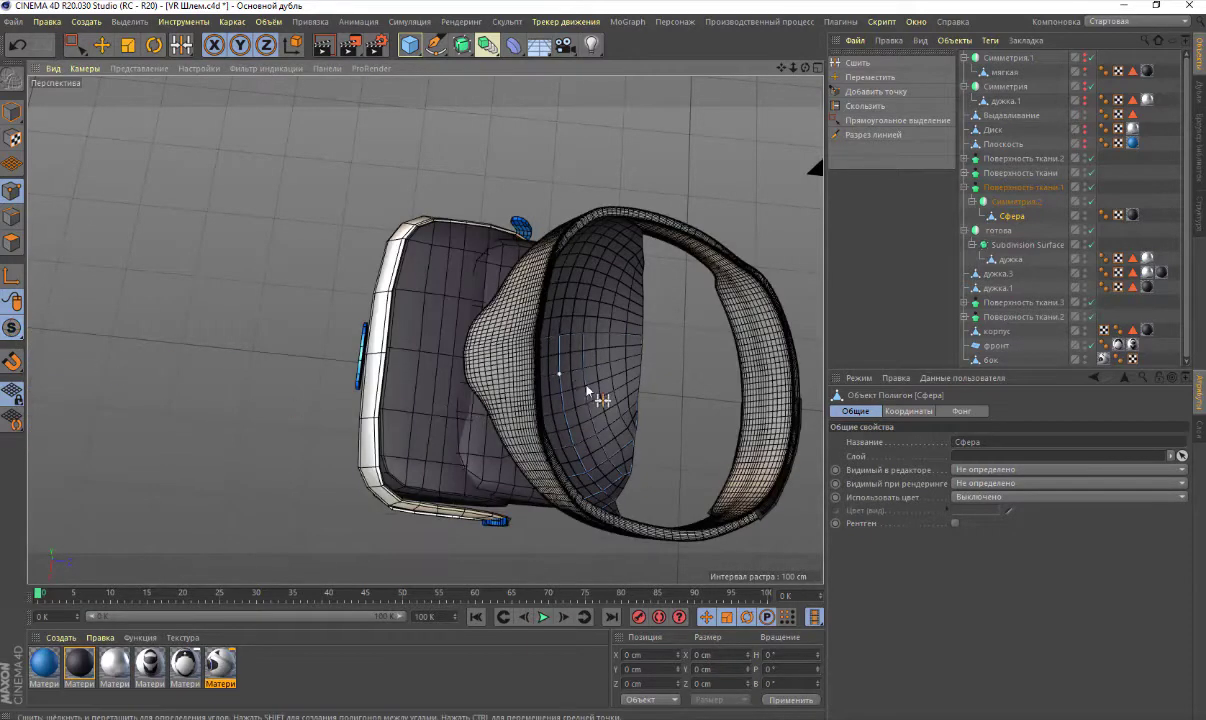
# Disable Поверхность ткани.1 and Симметрия.2 on the inner padding to expose its half-mesh
pyautogui.scroll(2, 624, 465)
pyautogui.scroll(2, 624, 465)
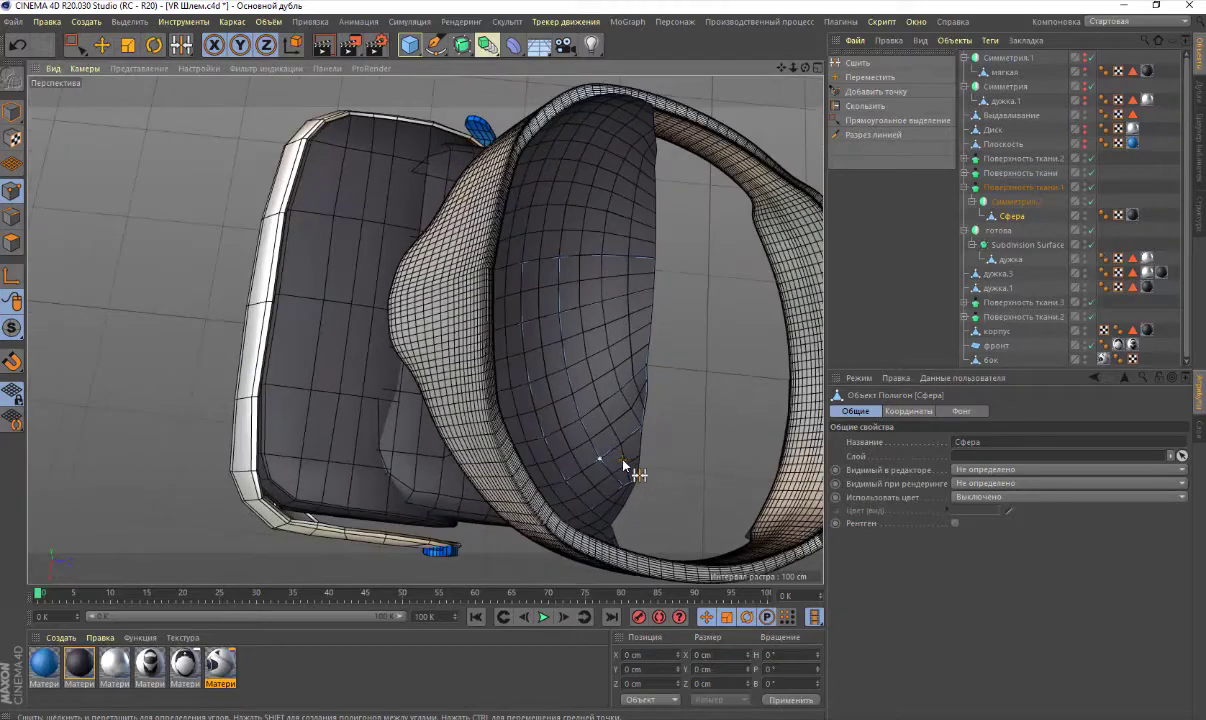
pyautogui.scroll(2, 624, 465)
pyautogui.scroll(-2, 624, 465)
pyautogui.scroll(-2, 624, 465)
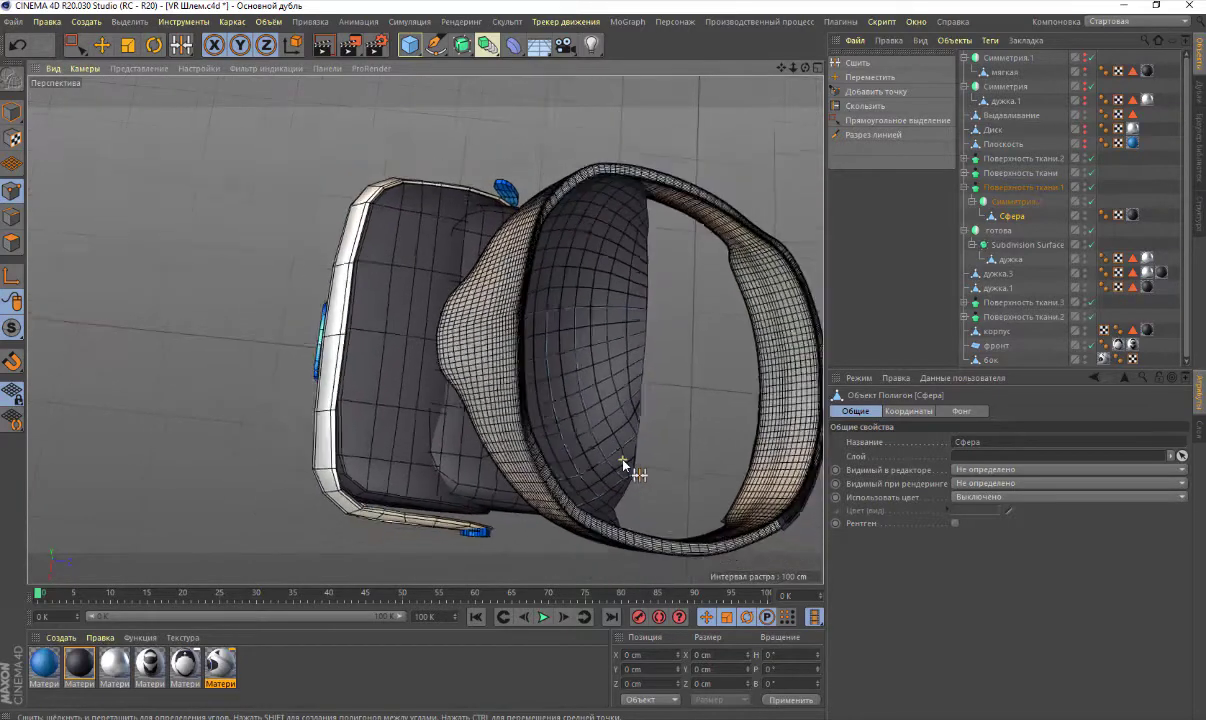
pyautogui.scroll(-2, 624, 465)
pyautogui.moveTo(804, 75); pyautogui.dragTo(823, 88)
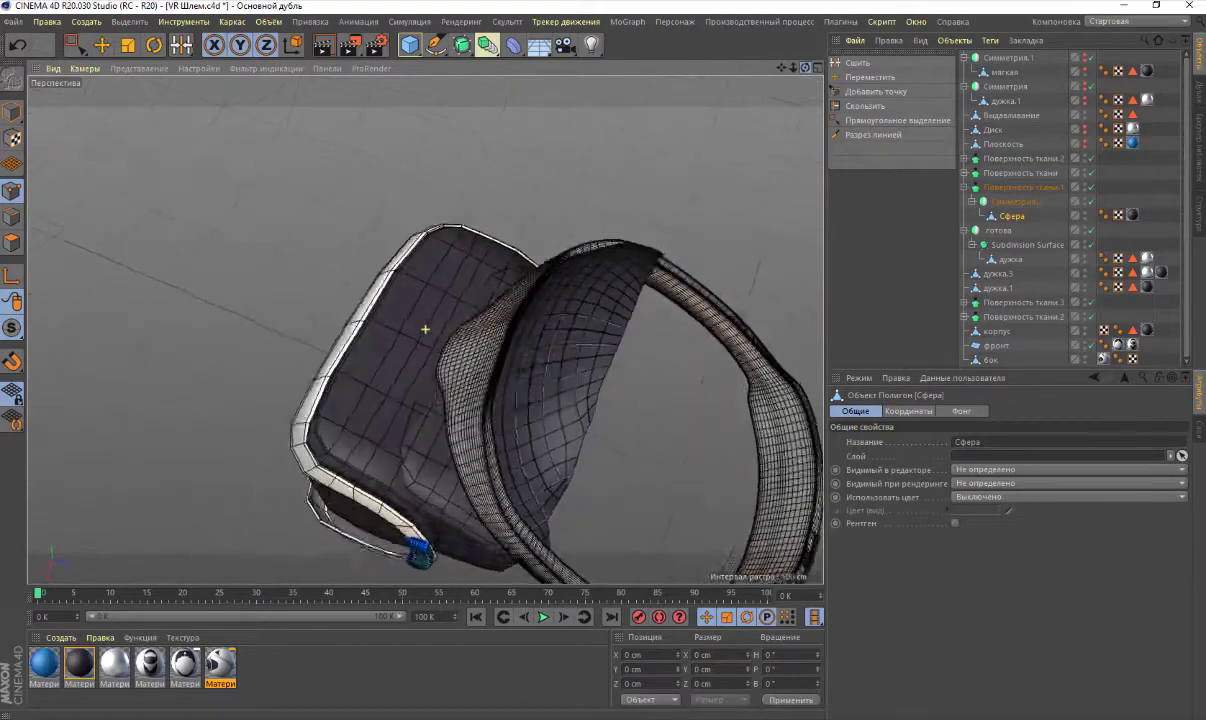
pyautogui.click(1091, 201)
pyautogui.click(1091, 187)
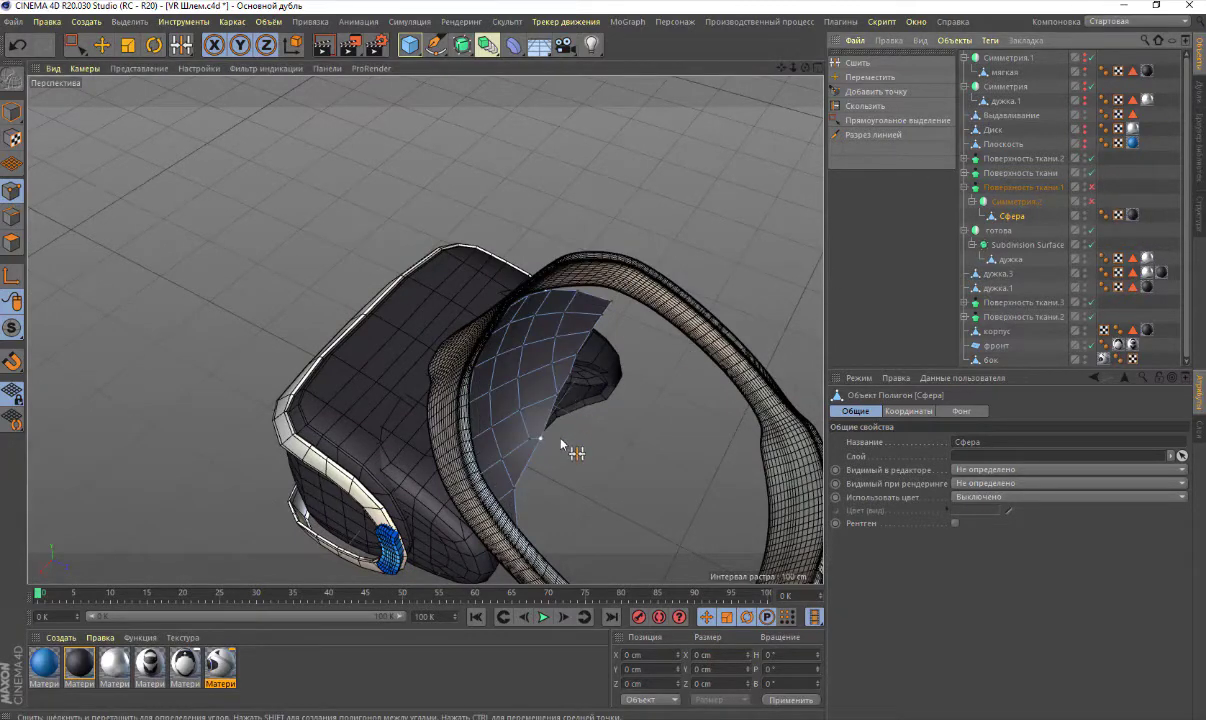
# Orbit closer to the exposed half-mesh and check it against the reference photo
pyautogui.keyDown('alt'); pyautogui.moveTo(551, 457); pyautogui.dragTo(557, 457); pyautogui.keyUp('alt')
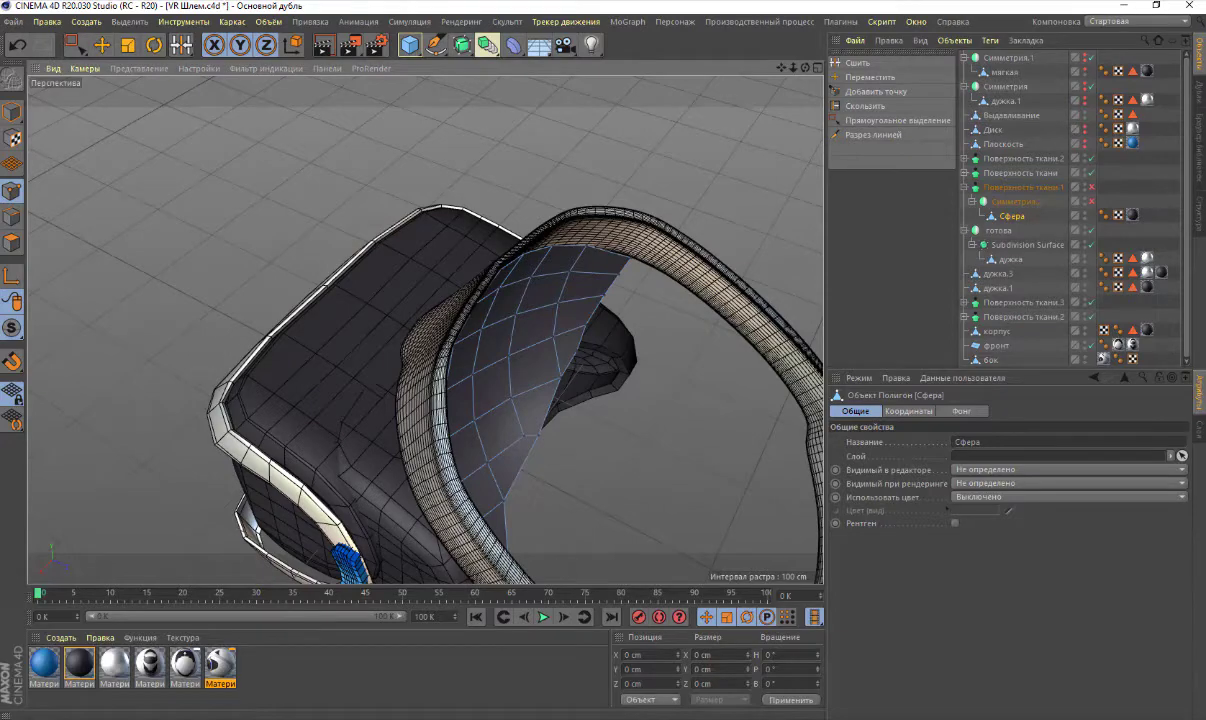
pyautogui.hotkey('alt', 'Tab')
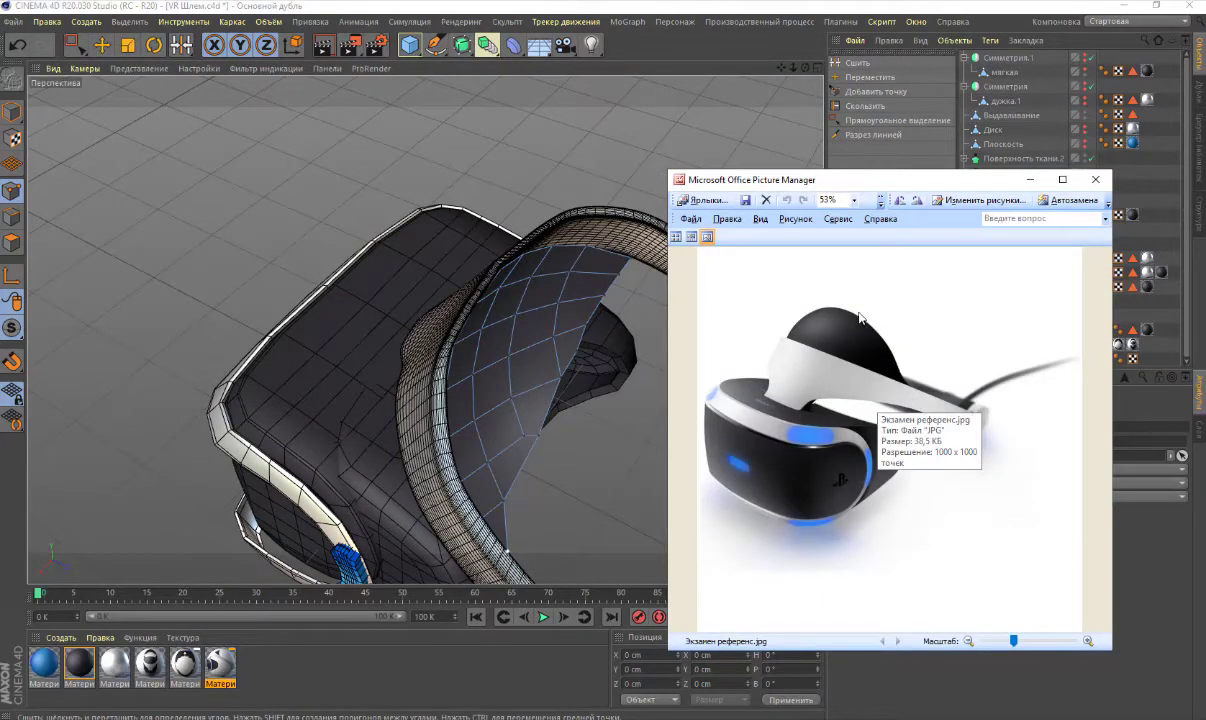
pyautogui.click(1097, 180)
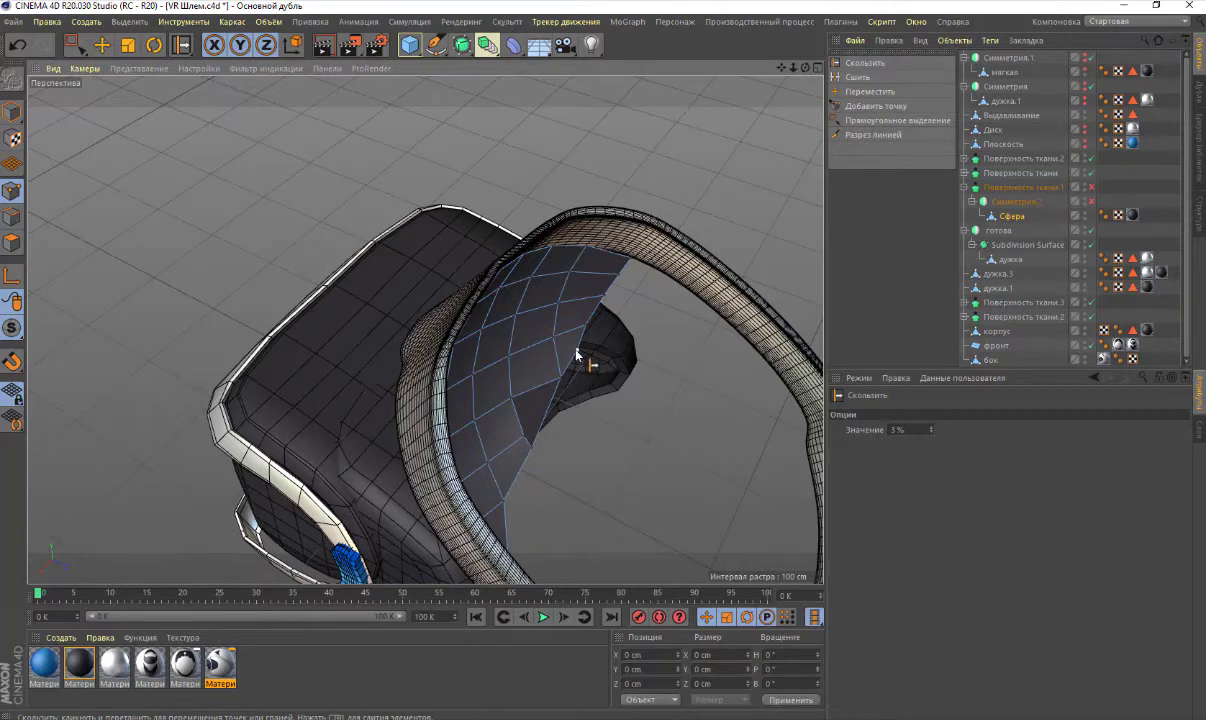
# Slide the Сфера half-mesh's edge loops along the surface, ending with a 17.4% slide
pyautogui.moveTo(576, 352); pyautogui.dragTo(569, 368)
pyautogui.moveTo(560, 382); pyautogui.dragTo(553, 398)
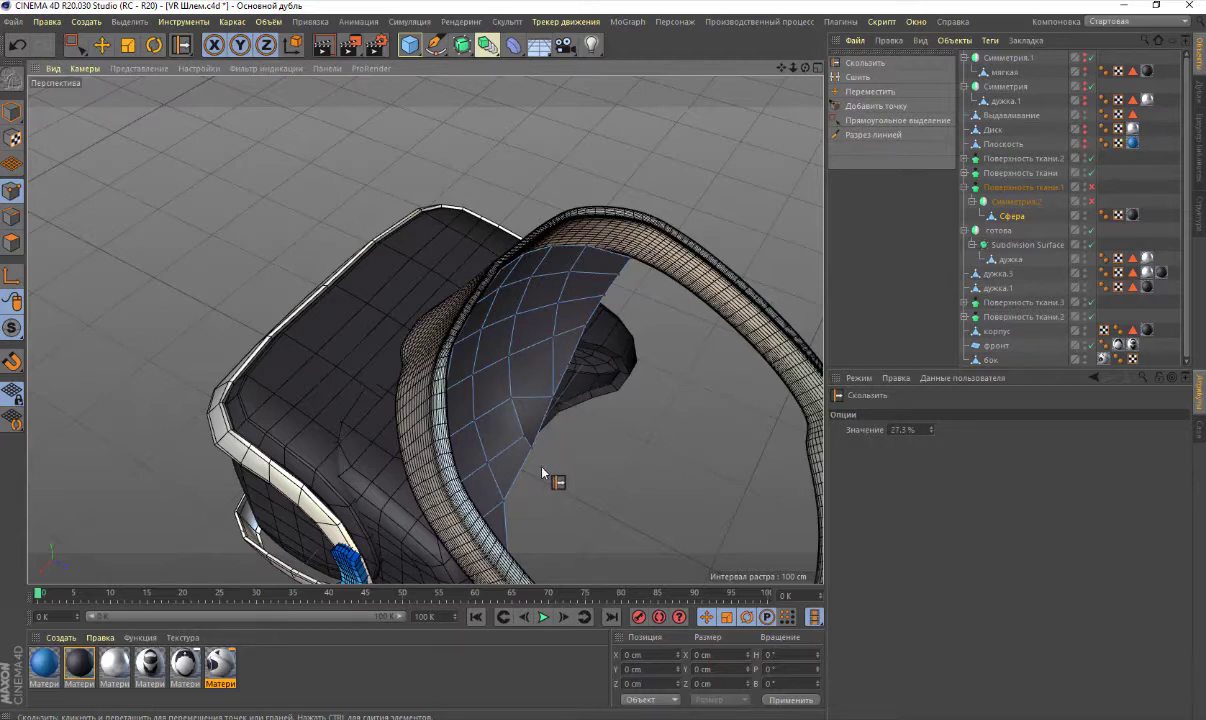
pyautogui.moveTo(527, 446)
pyautogui.mouseDown()
pyautogui.moveTo(507, 455)
pyautogui.moveTo(507, 321)
pyautogui.mouseUp()
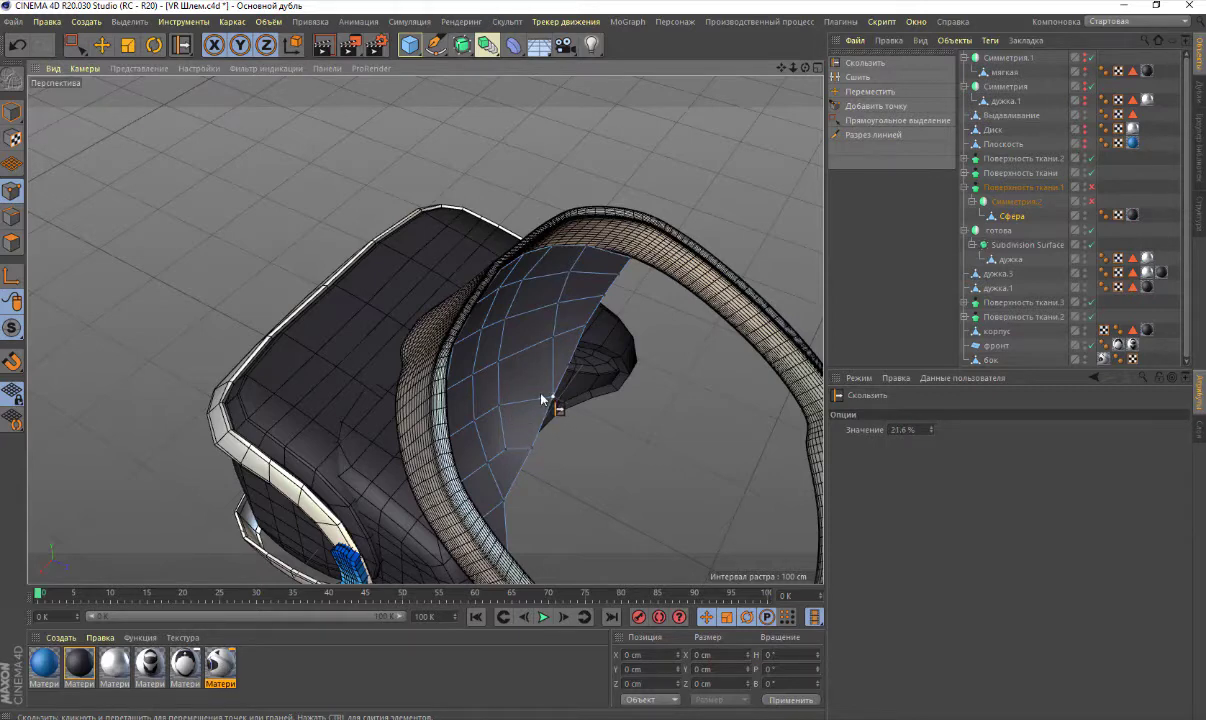
pyautogui.moveTo(553, 400); pyautogui.dragTo(558, 401)
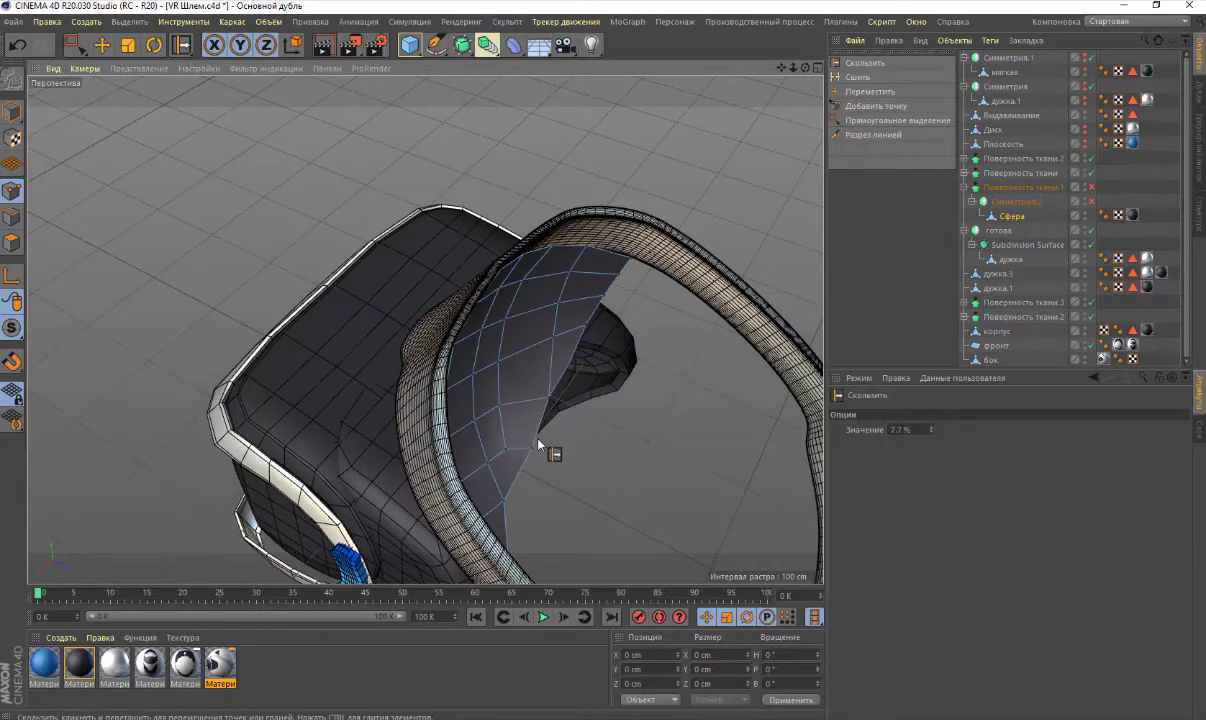
pyautogui.moveTo(533, 453); pyautogui.dragTo(523, 452)
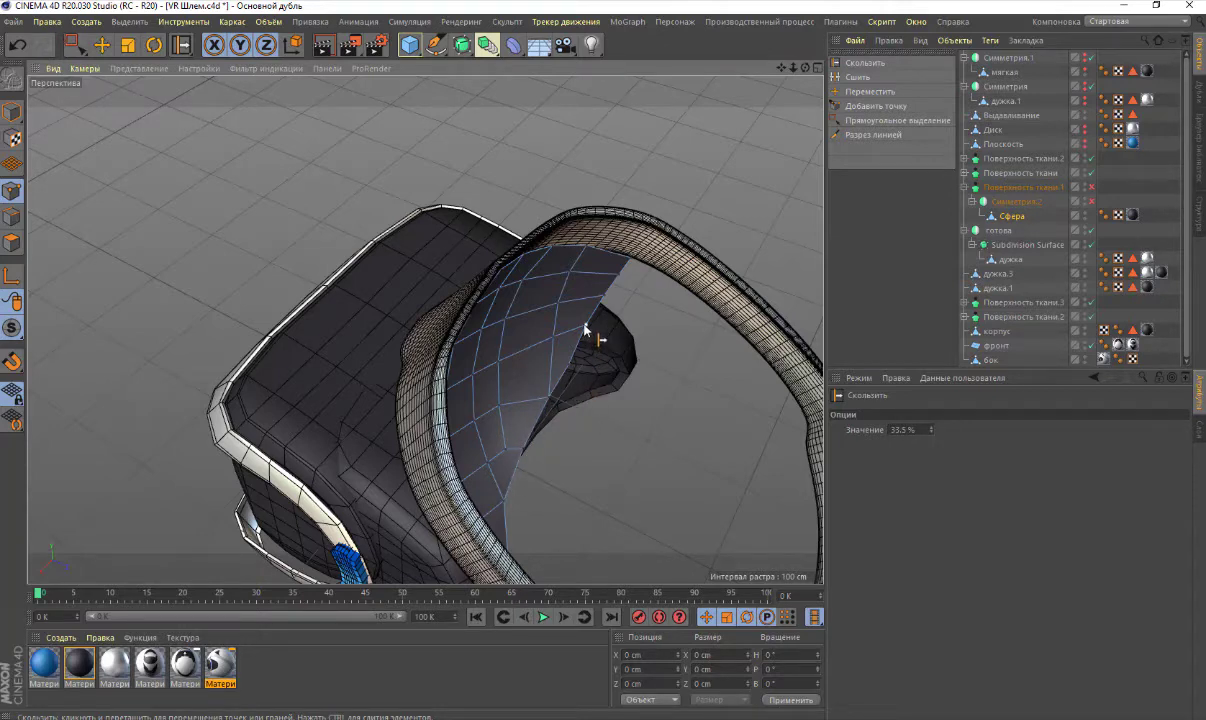
pyautogui.moveTo(596, 316); pyautogui.dragTo(568, 386)
pyautogui.moveTo(563, 383)
pyautogui.mouseDown()
pyautogui.moveTo(540, 423)
pyautogui.moveTo(620, 347)
pyautogui.mouseUp()
pyautogui.moveTo(605, 294); pyautogui.dragTo(616, 327)
pyautogui.moveTo(505, 546)
pyautogui.mouseDown()
pyautogui.moveTo(505, 503)
pyautogui.moveTo(511, 526)
pyautogui.mouseUp()
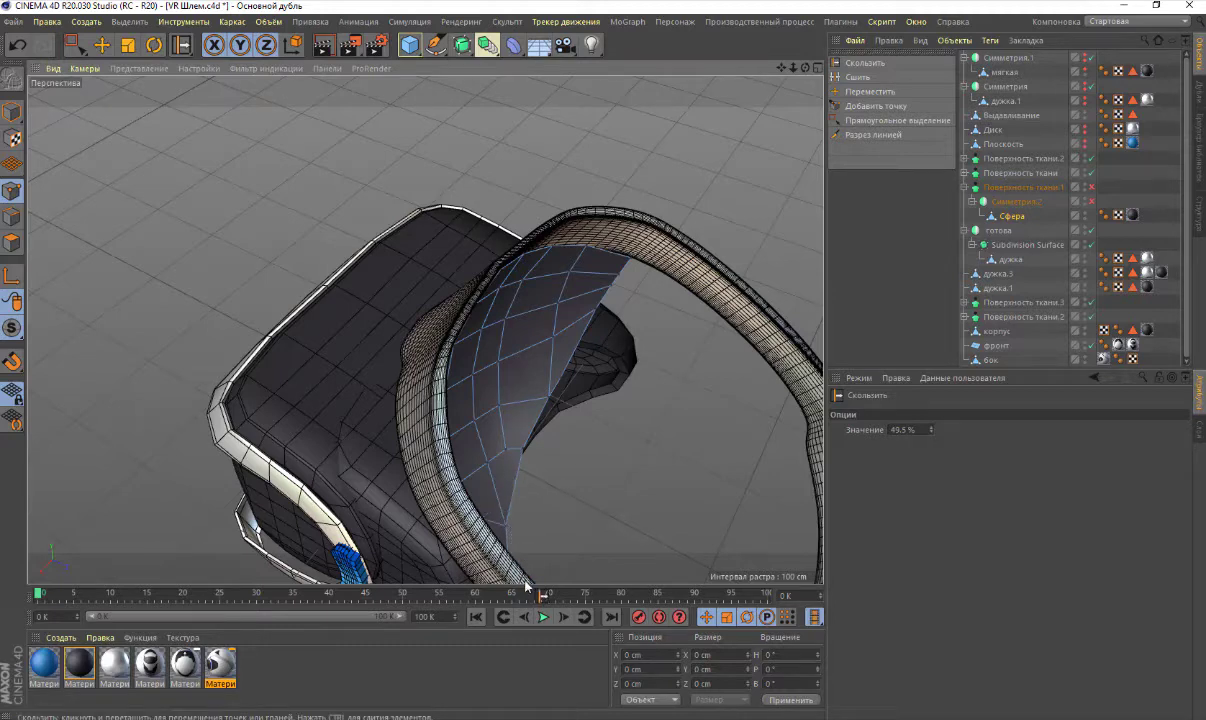
pyautogui.moveTo(568, 409); pyautogui.dragTo(582, 332)
pyautogui.moveTo(522, 463); pyautogui.dragTo(492, 541)
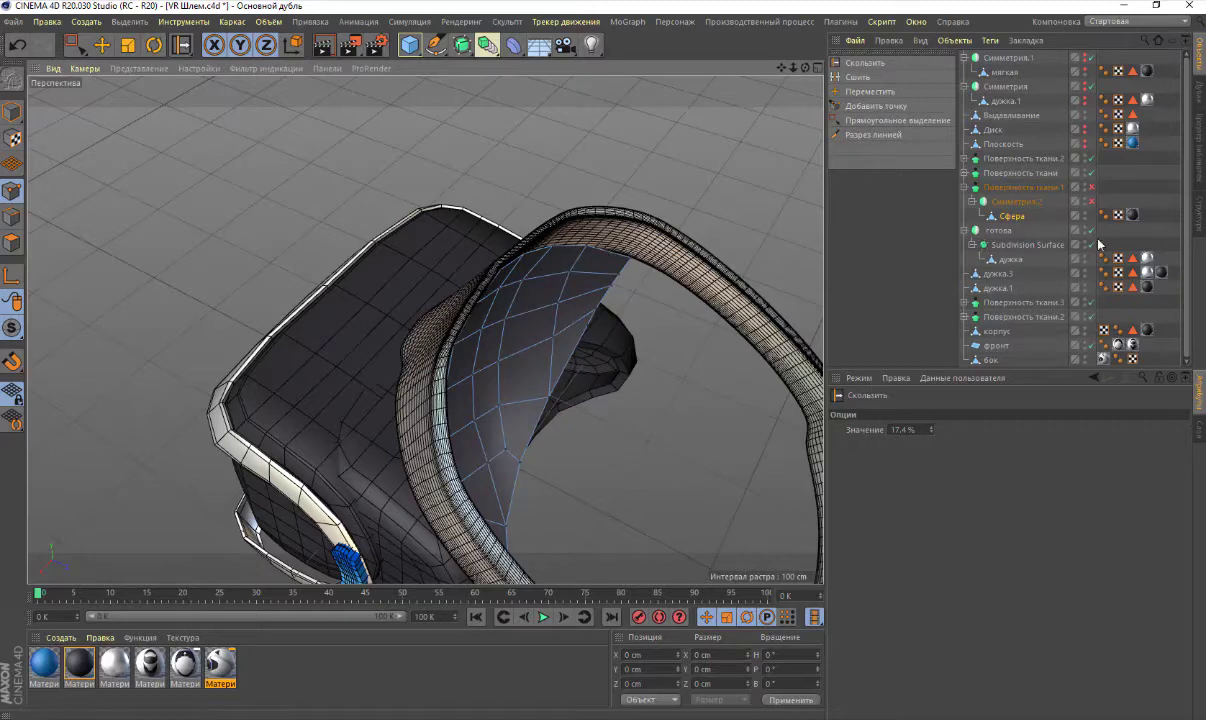
pyautogui.click(1091, 202)
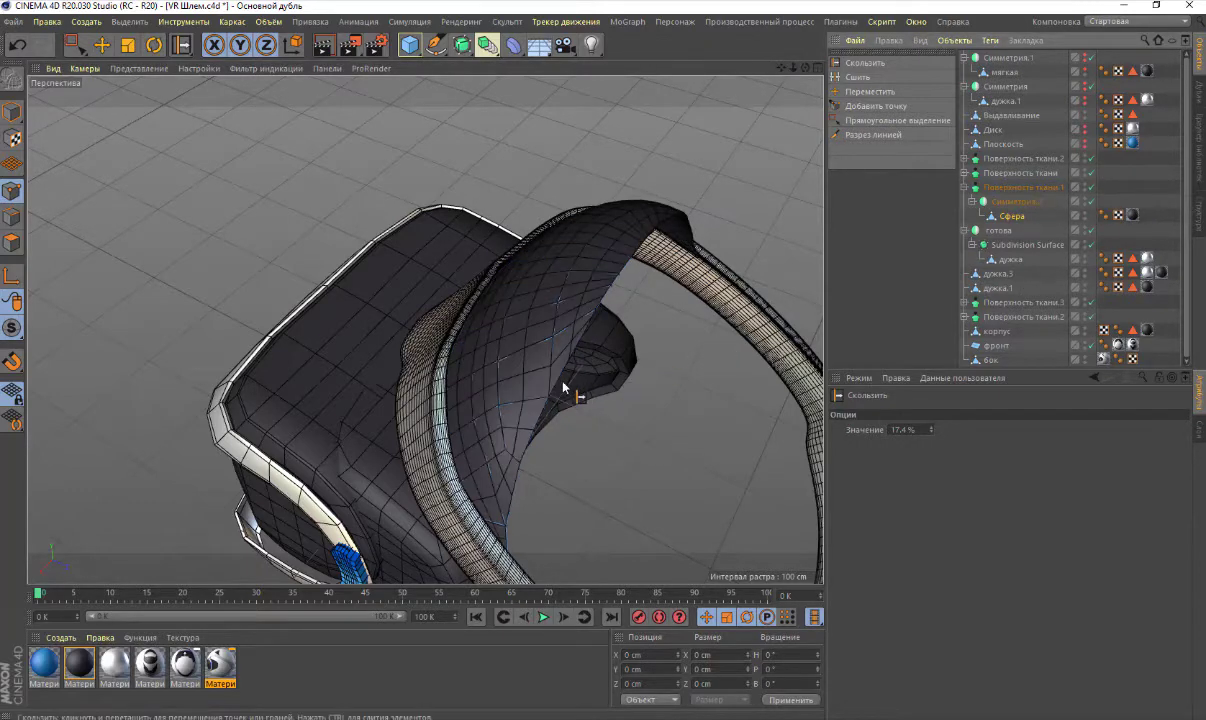
pyautogui.scroll(3, 596, 295)
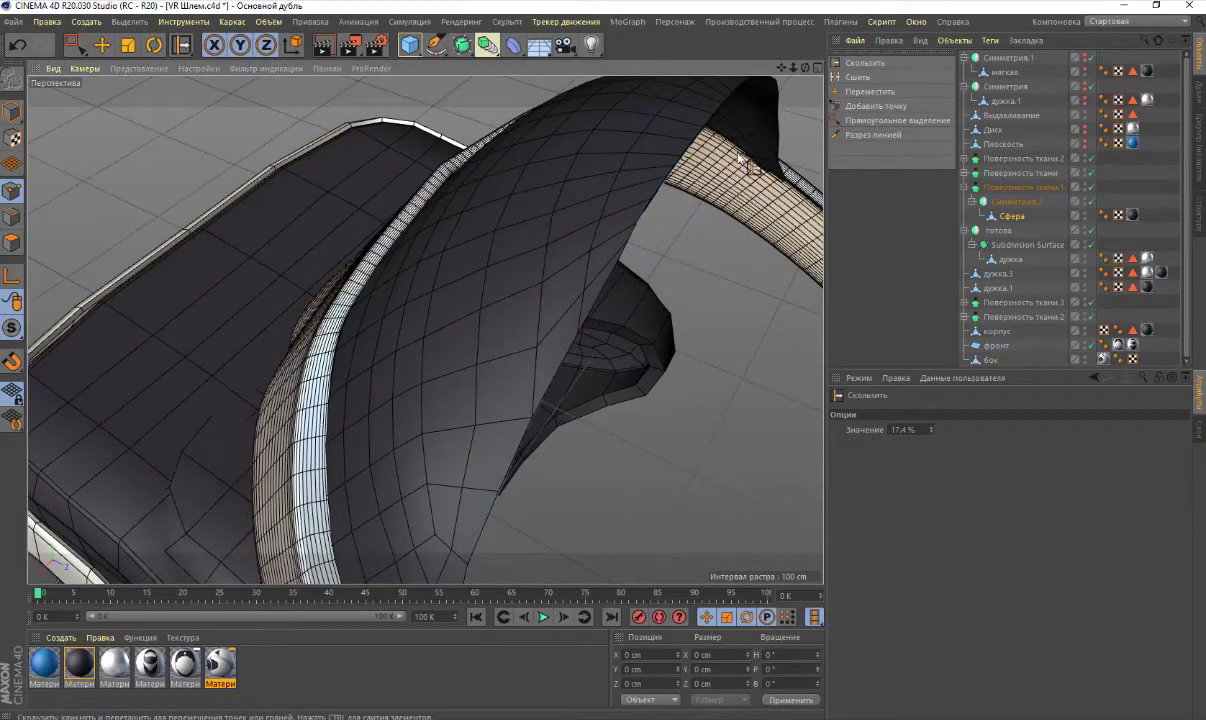
pyautogui.moveTo(805, 67)
pyautogui.mouseDown()
pyautogui.moveTo(805, 110)
pyautogui.moveTo(425, 329)
pyautogui.mouseUp()
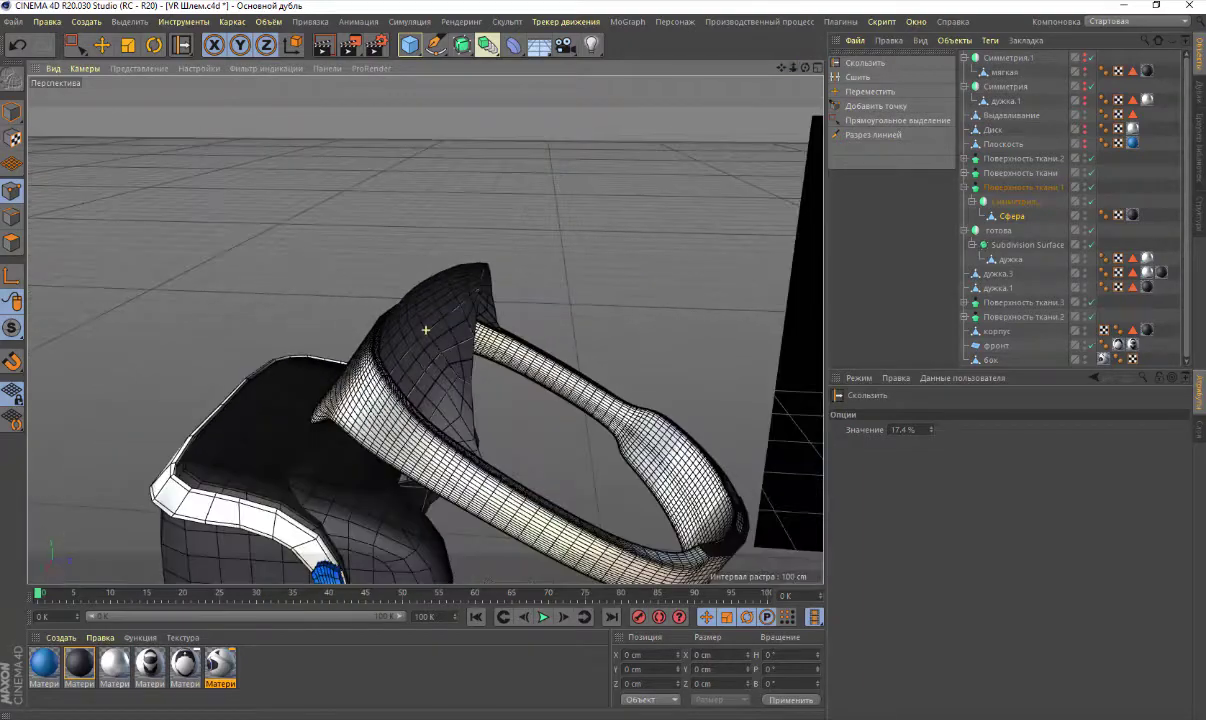
pyautogui.moveTo(799, 70); pyautogui.dragTo(760, 120)
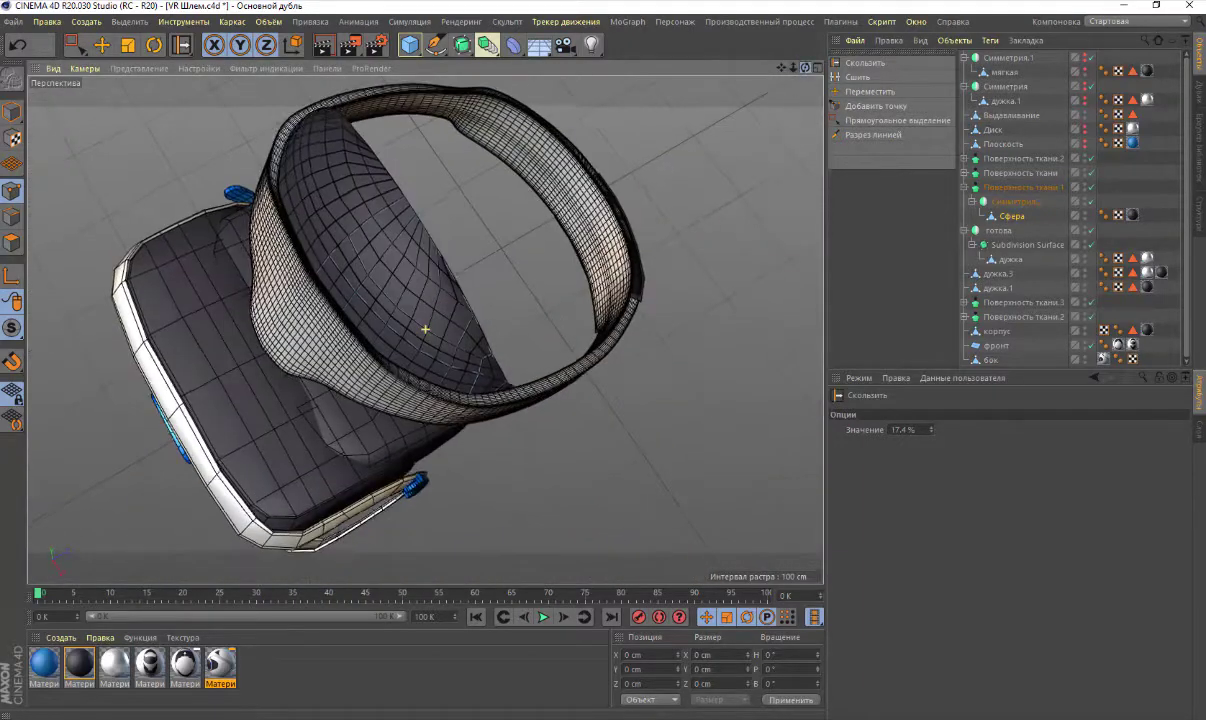
pyautogui.moveTo(799, 70); pyautogui.dragTo(780, 100)
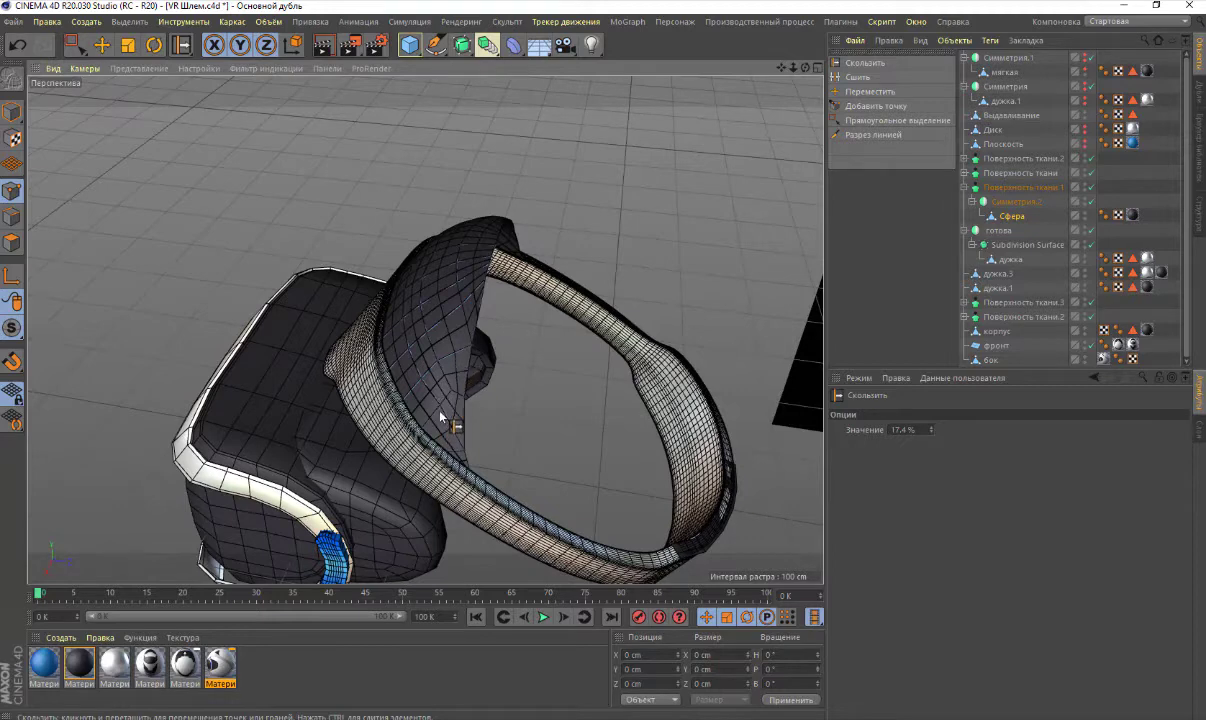
pyautogui.click(1012, 217)
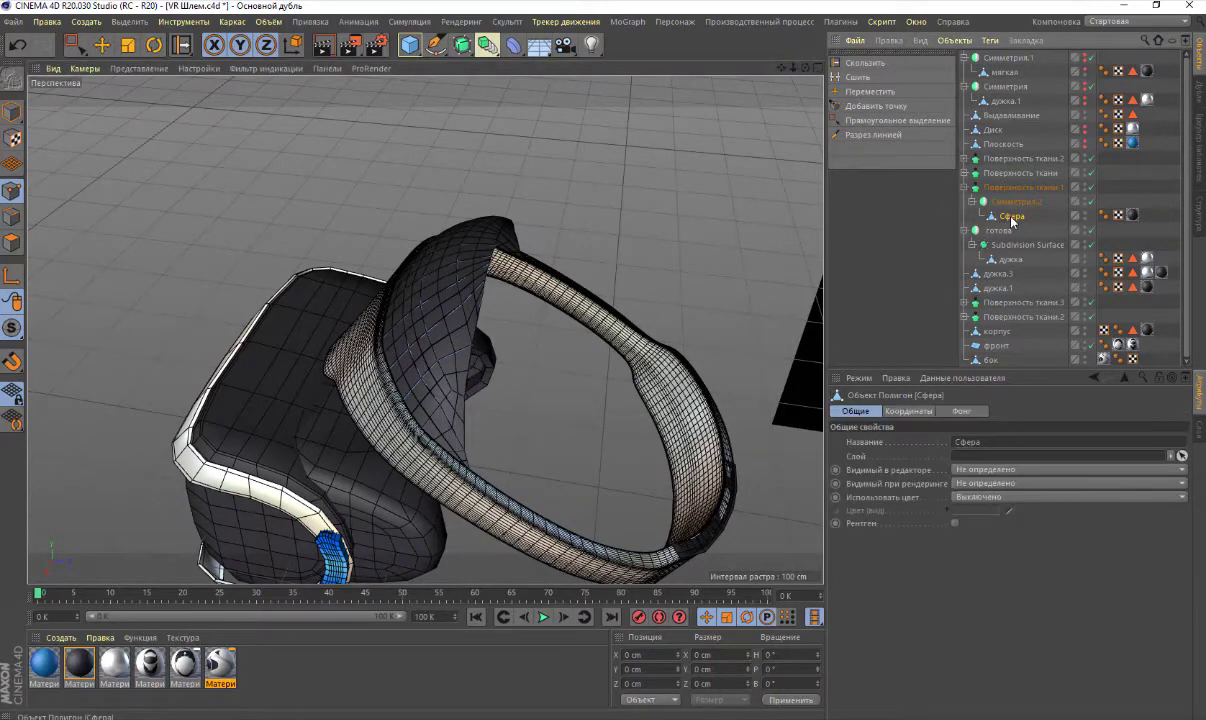
pyautogui.click(1088, 203)
pyautogui.click(1088, 204)
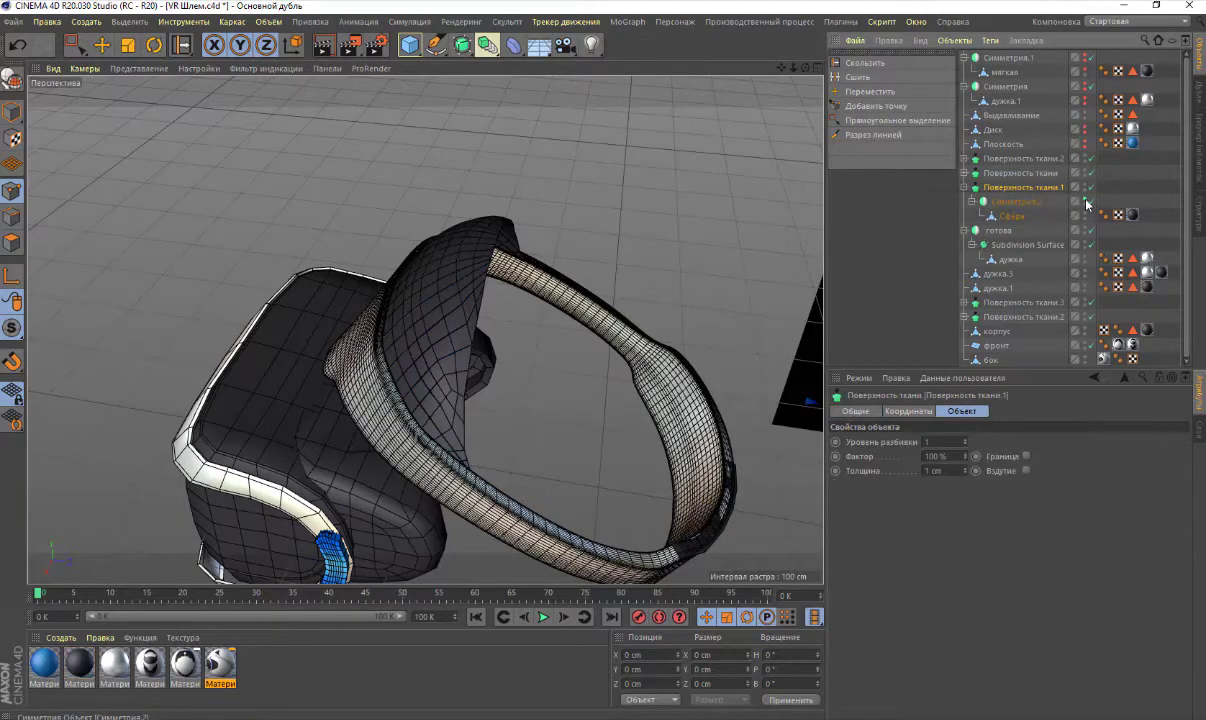
pyautogui.click(1092, 202)
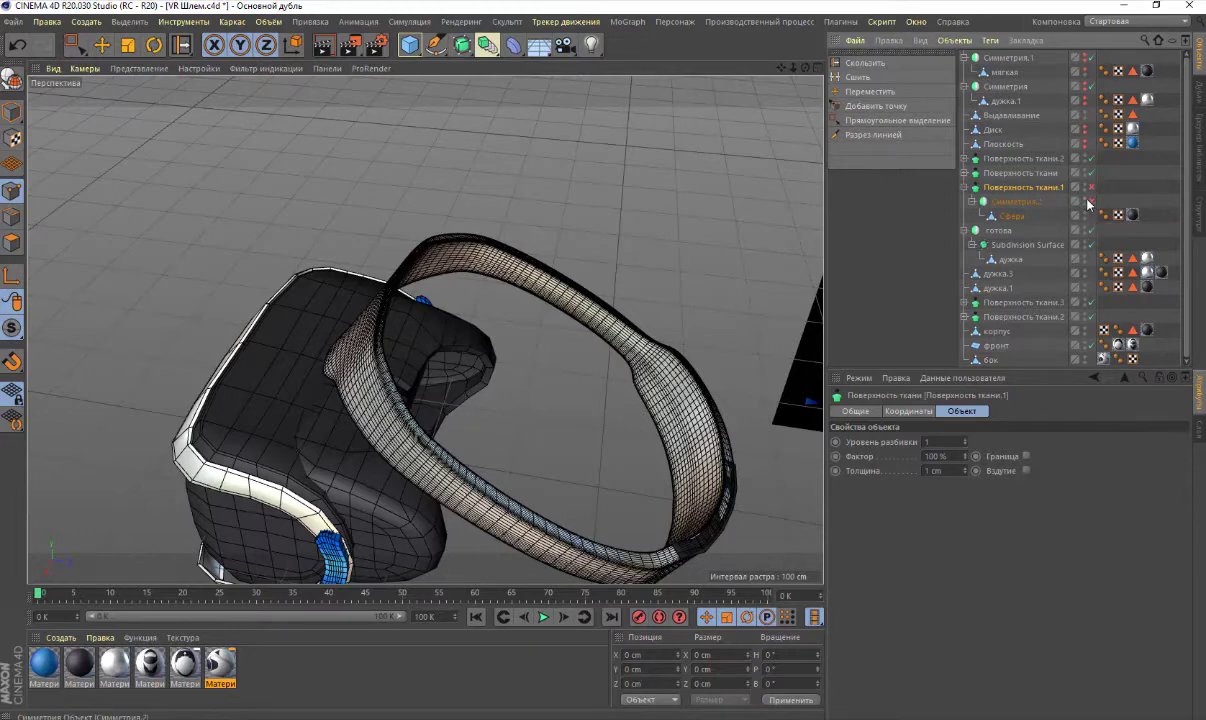
pyautogui.click(1090, 203)
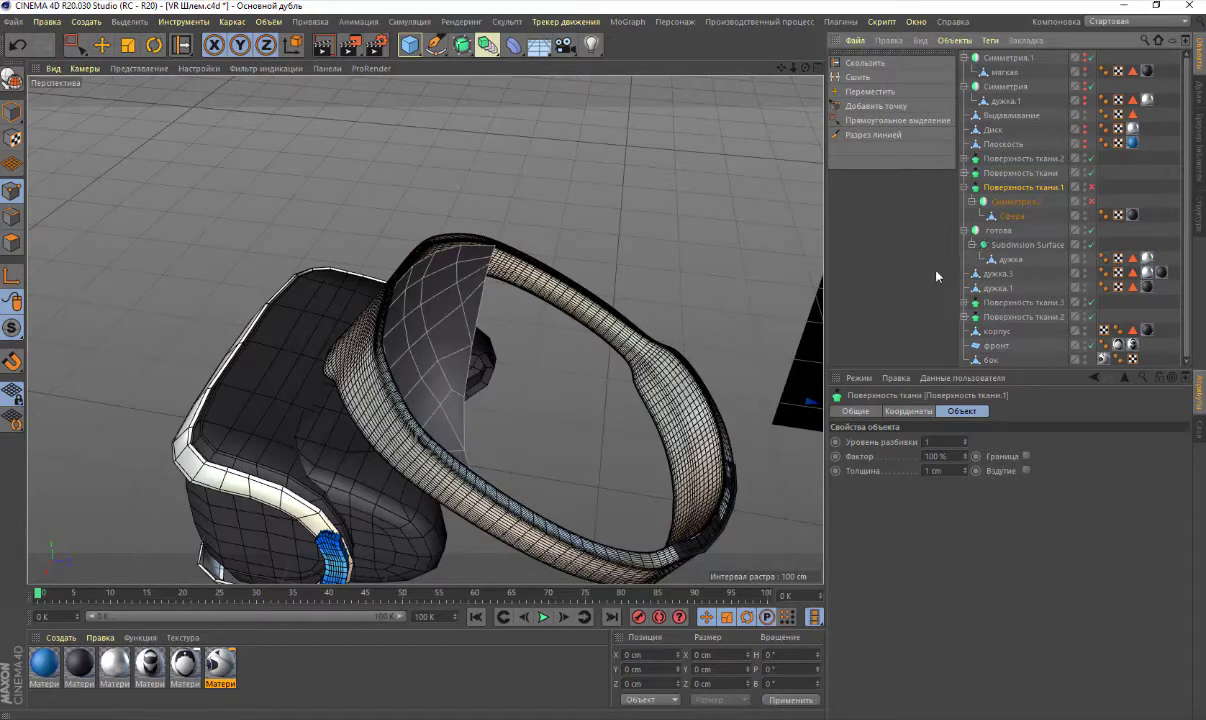
pyautogui.click(1092, 188)
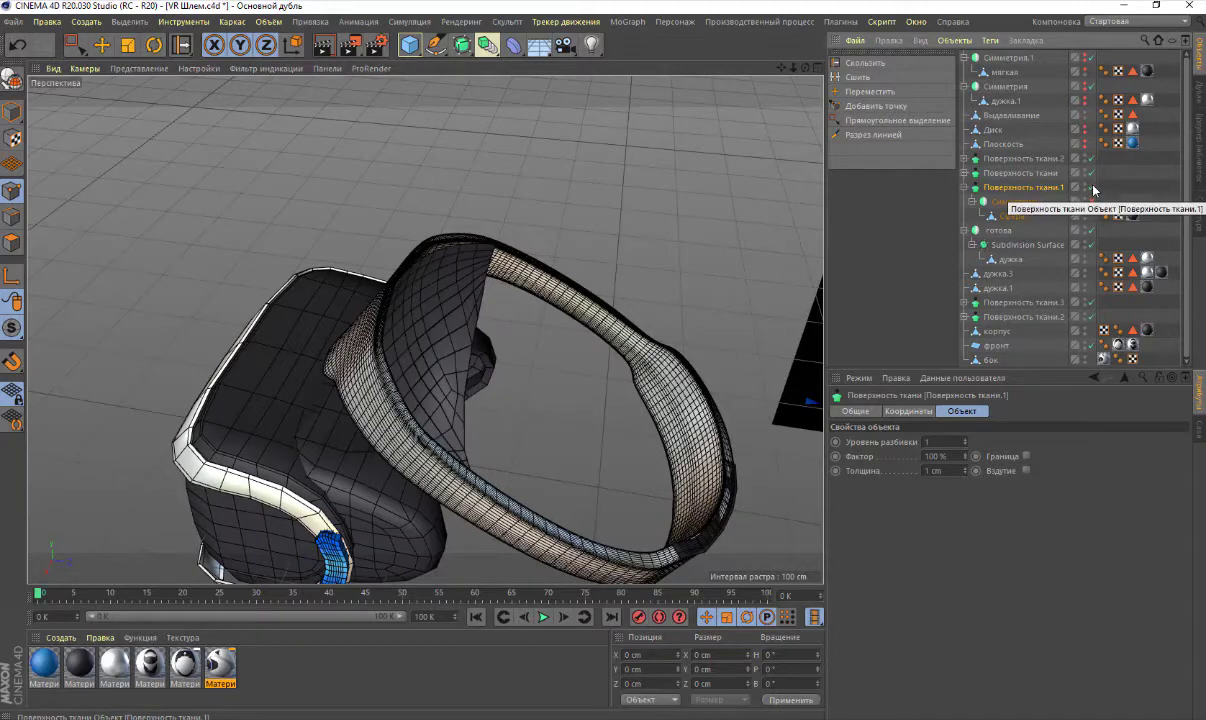
pyautogui.click(1092, 188)
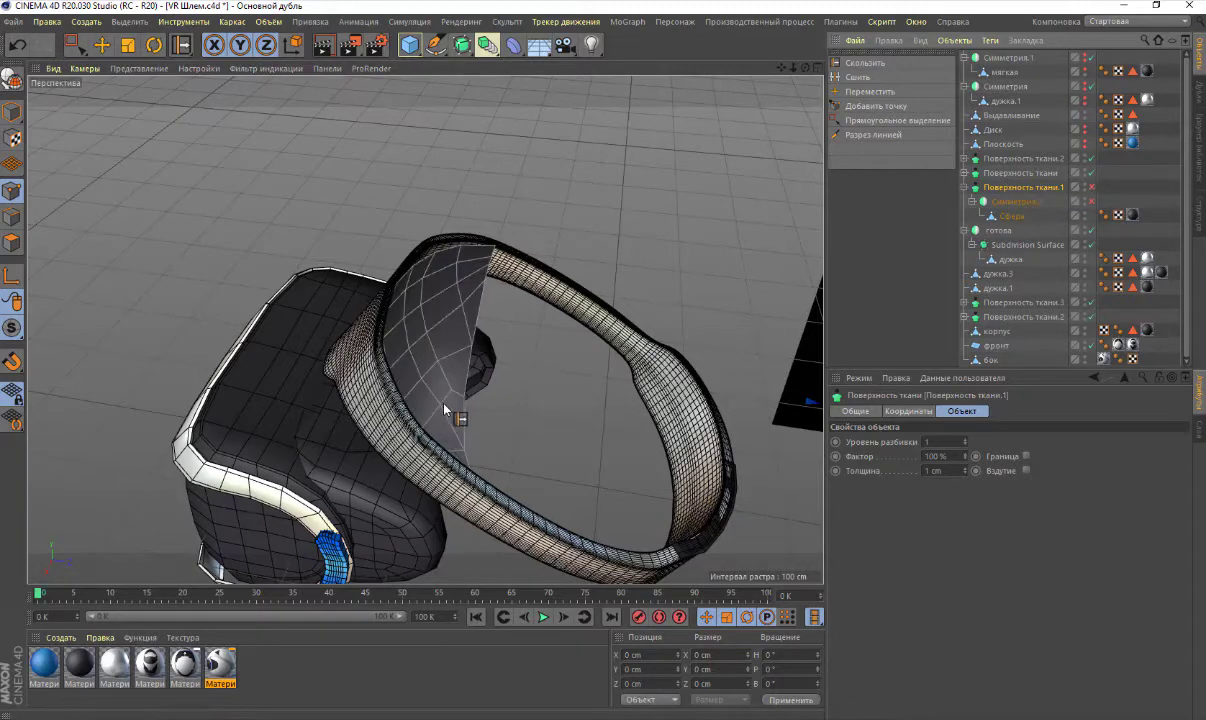
pyautogui.click(864, 62)
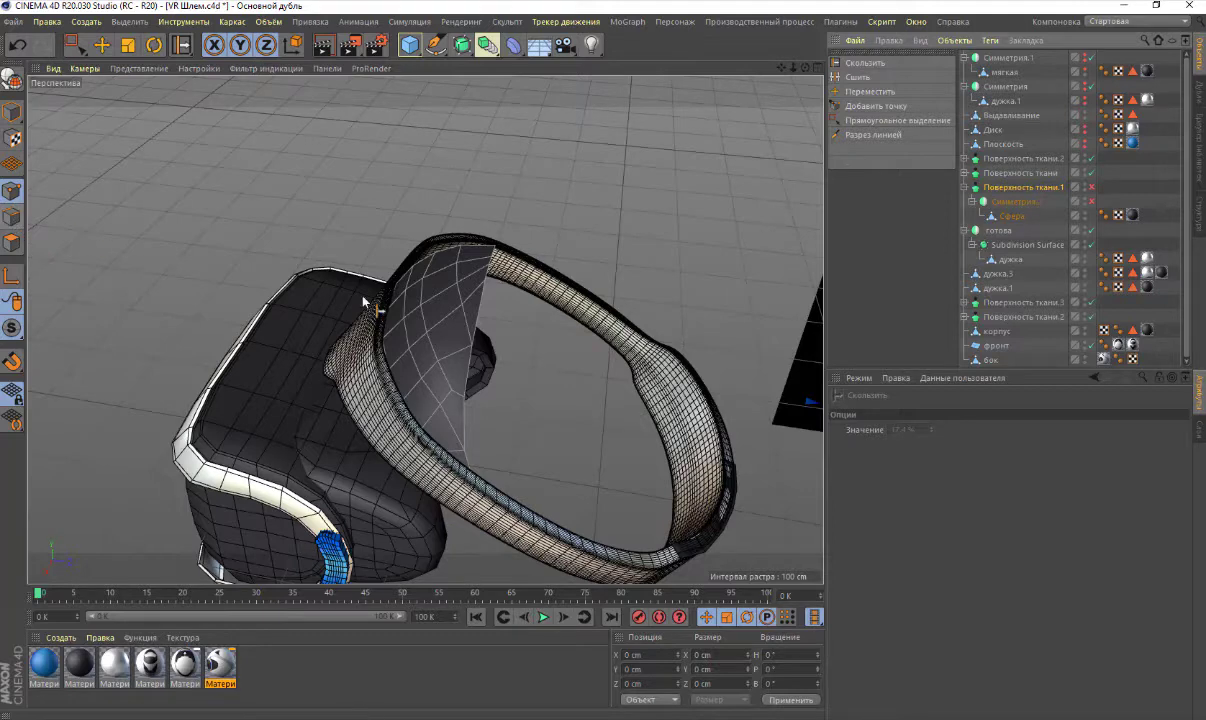
pyautogui.click(1012, 215)
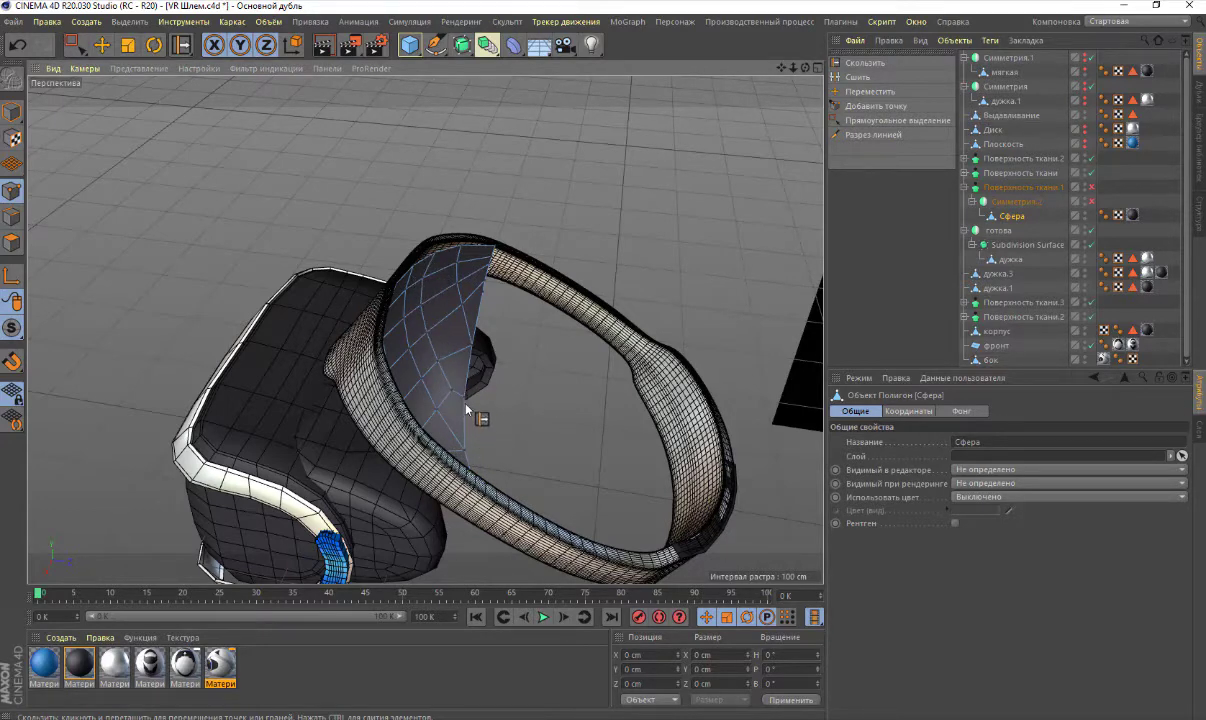
pyautogui.moveTo(468, 415)
pyautogui.mouseDown()
pyautogui.moveTo(470, 453)
pyautogui.moveTo(467, 405)
pyautogui.moveTo(474, 452)
pyautogui.mouseUp()
pyautogui.click(1091, 201)
pyautogui.click(1091, 187)
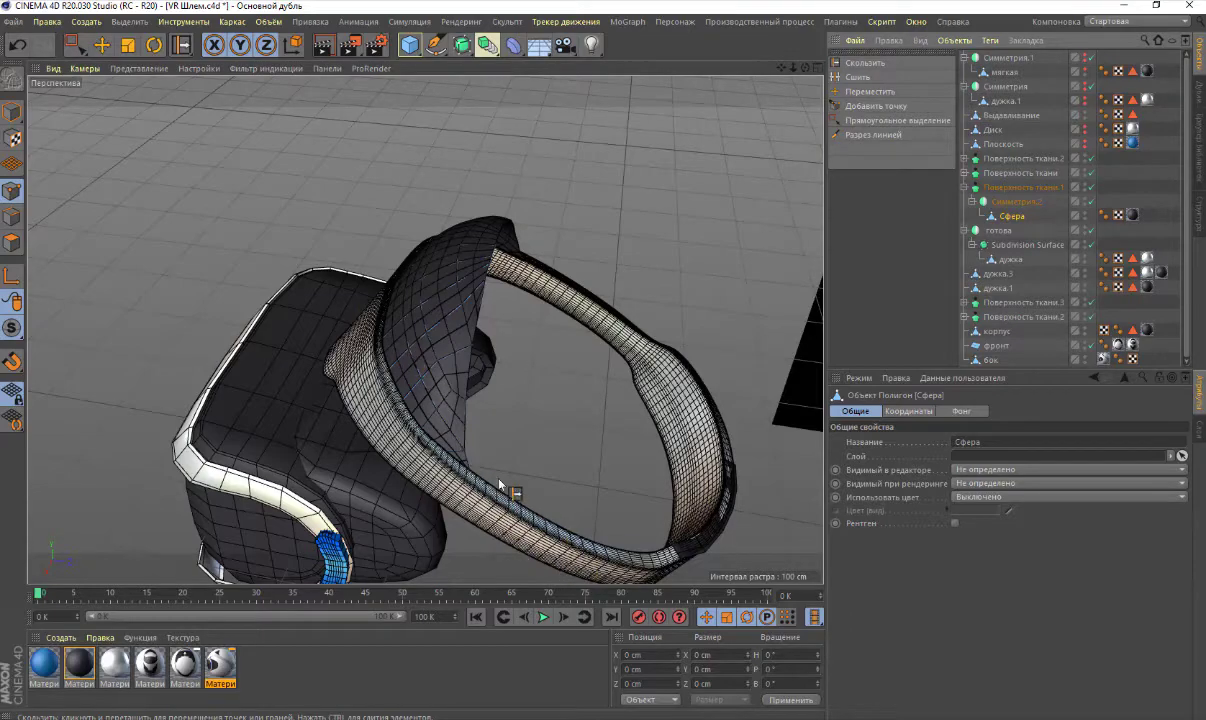
pyautogui.moveTo(809, 69); pyautogui.dragTo(425, 328)
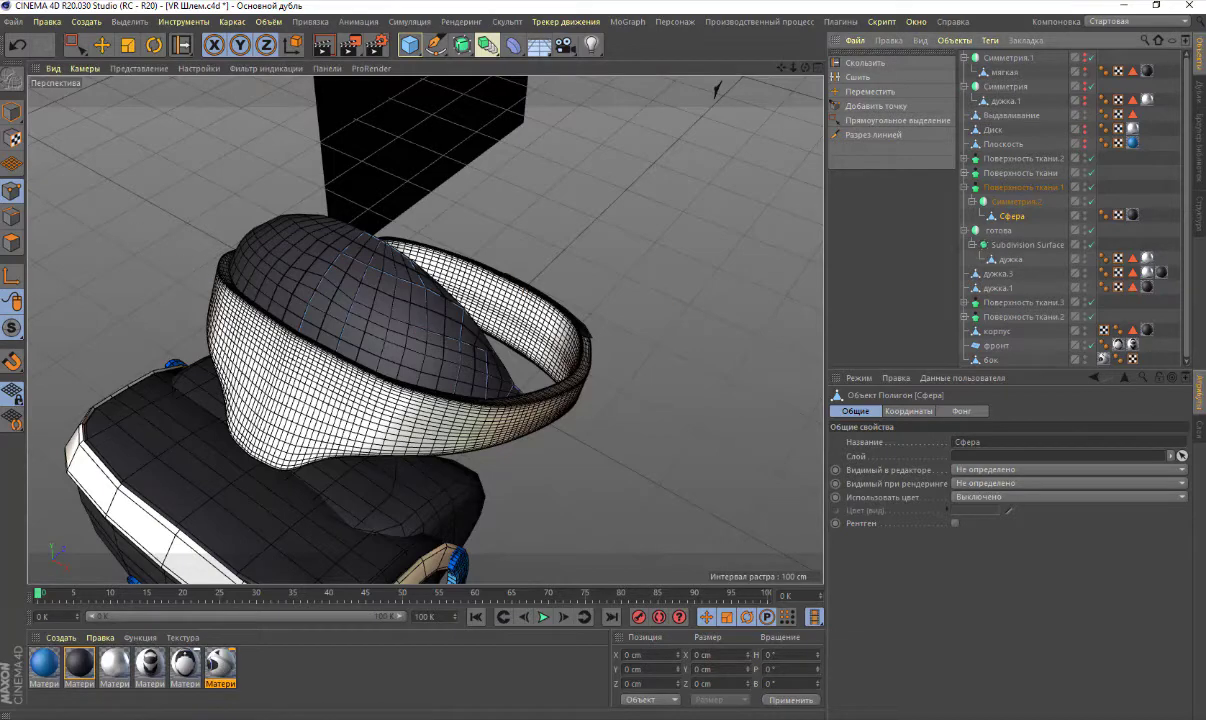
pyautogui.click(1091, 201)
pyautogui.click(1091, 187)
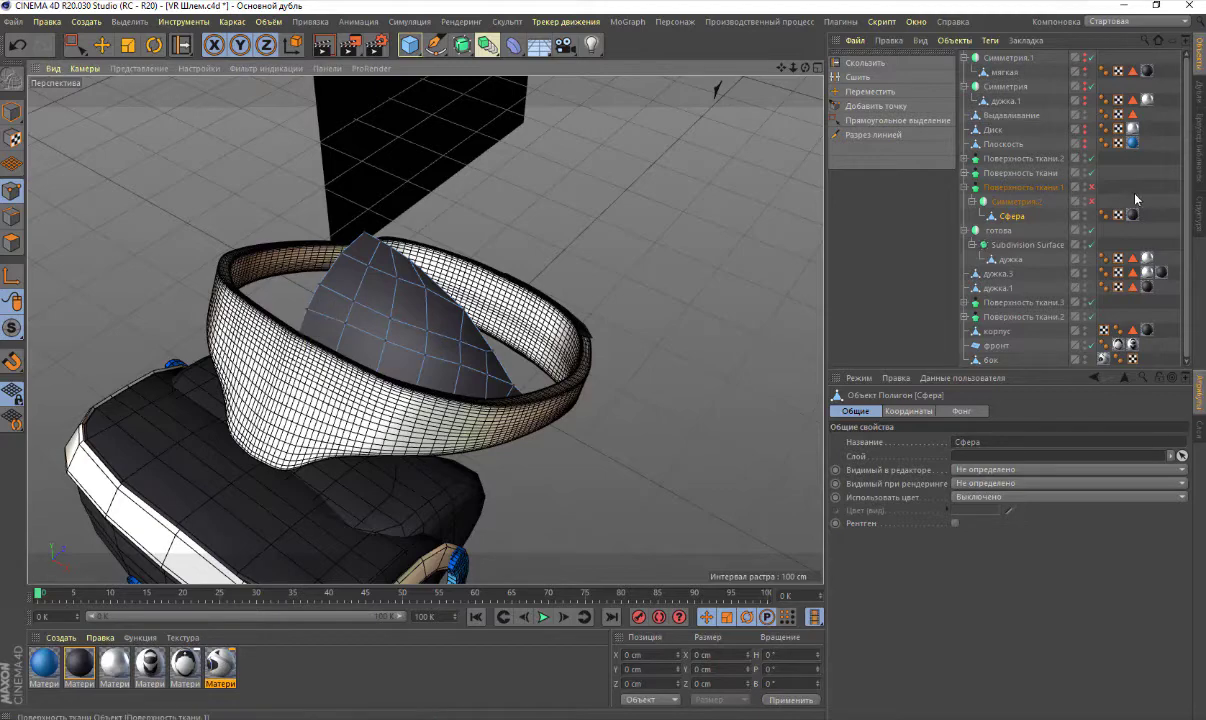
pyautogui.click(1092, 187)
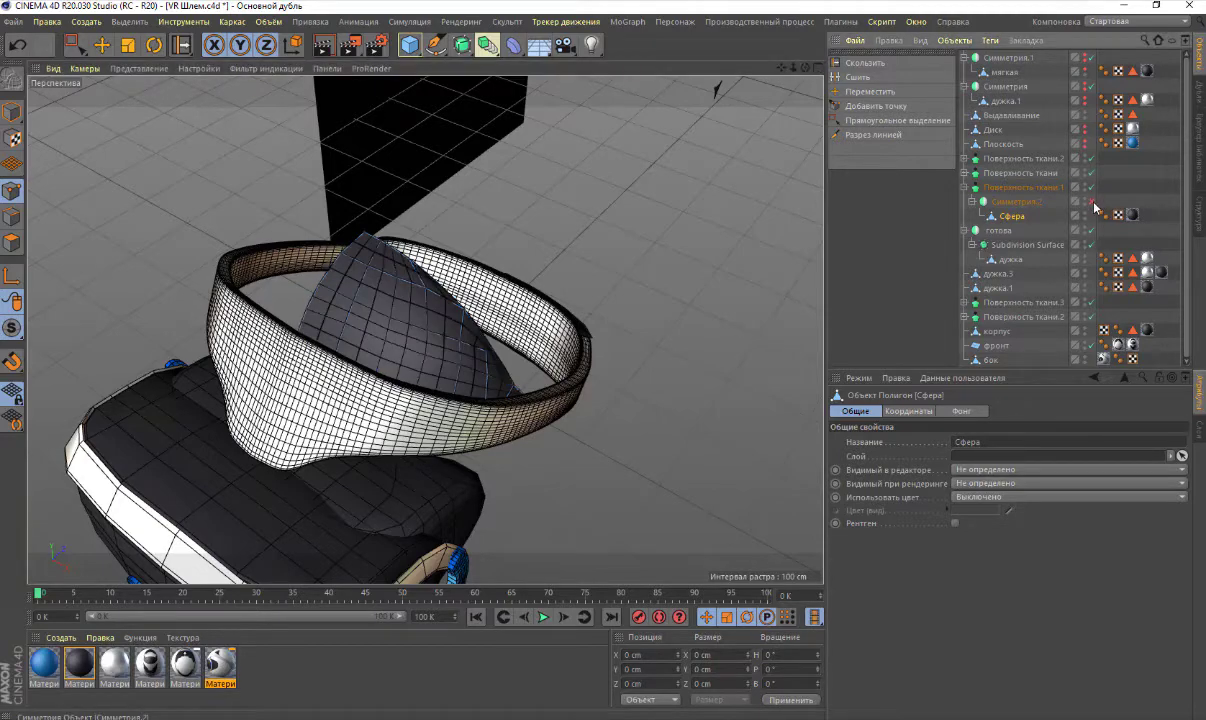
pyautogui.click(1093, 206)
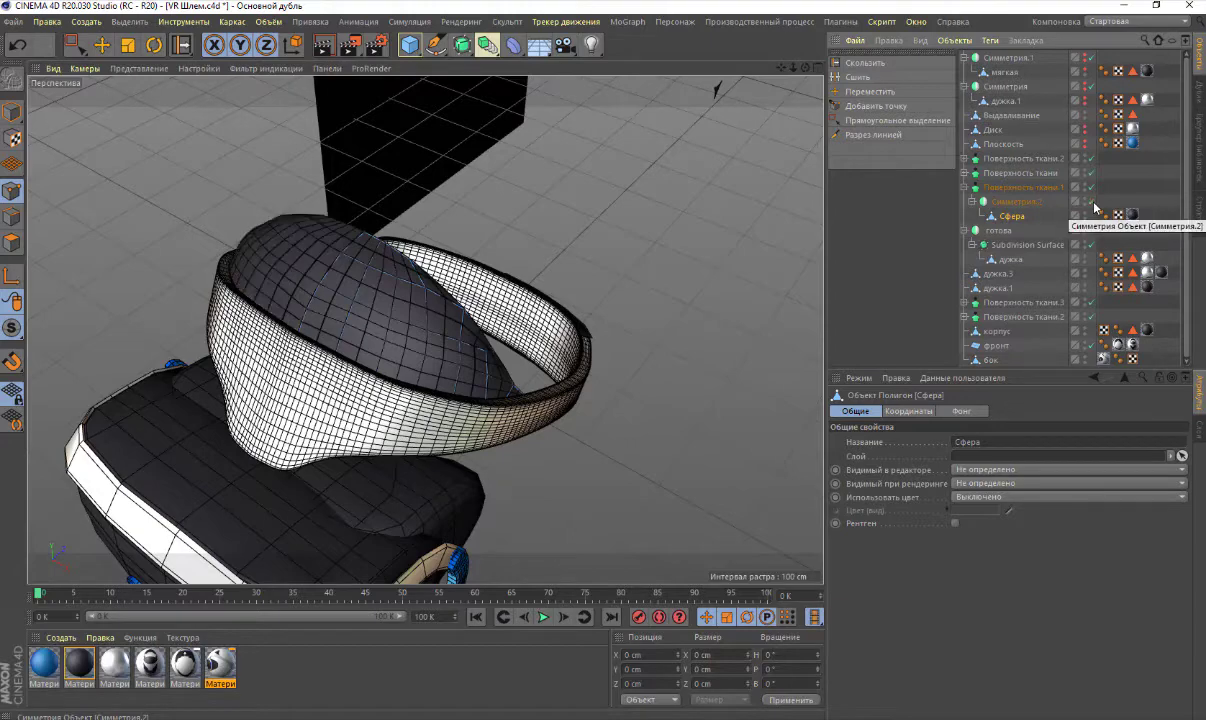
pyautogui.click(1092, 201)
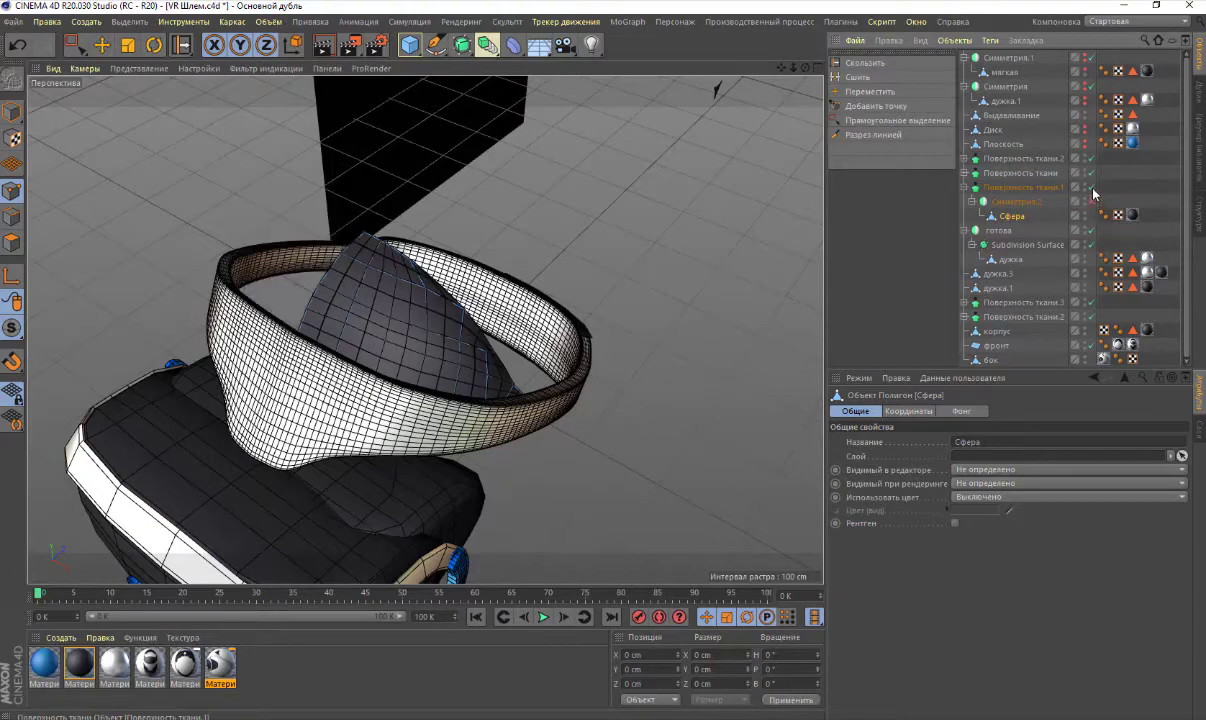
pyautogui.click(1092, 187)
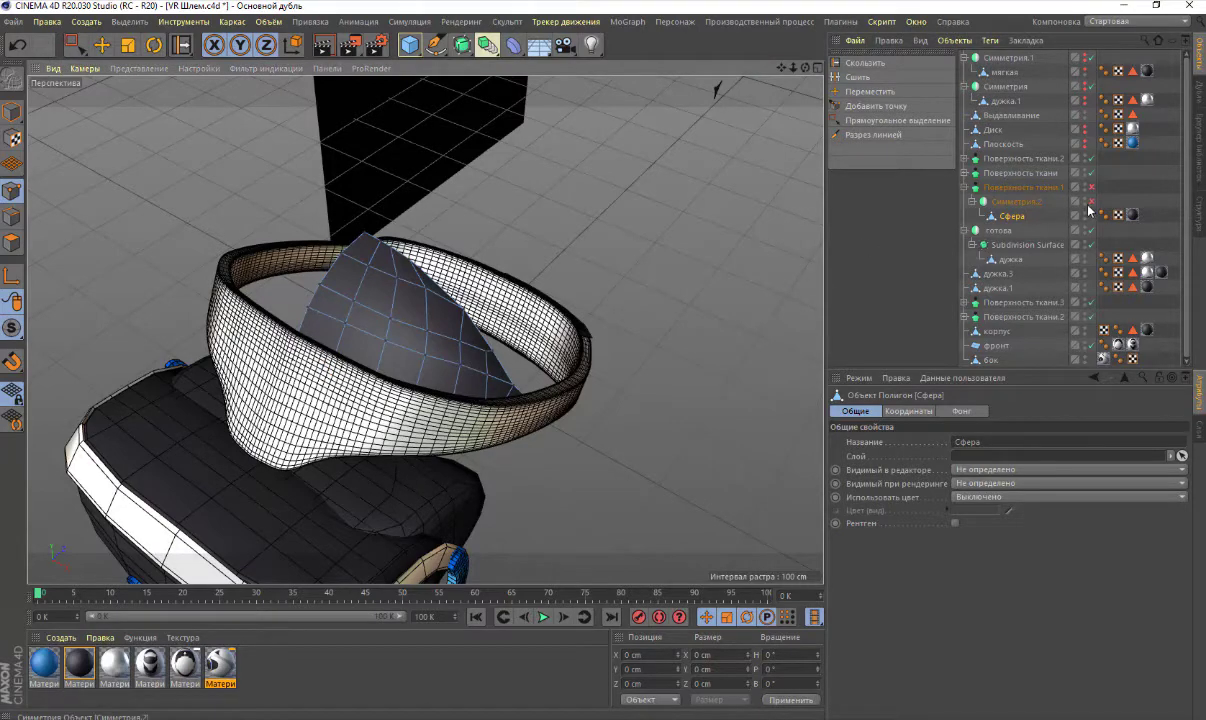
pyautogui.hotkey('ctrl', 'z')
pyautogui.hotkey('ctrl', 'z')
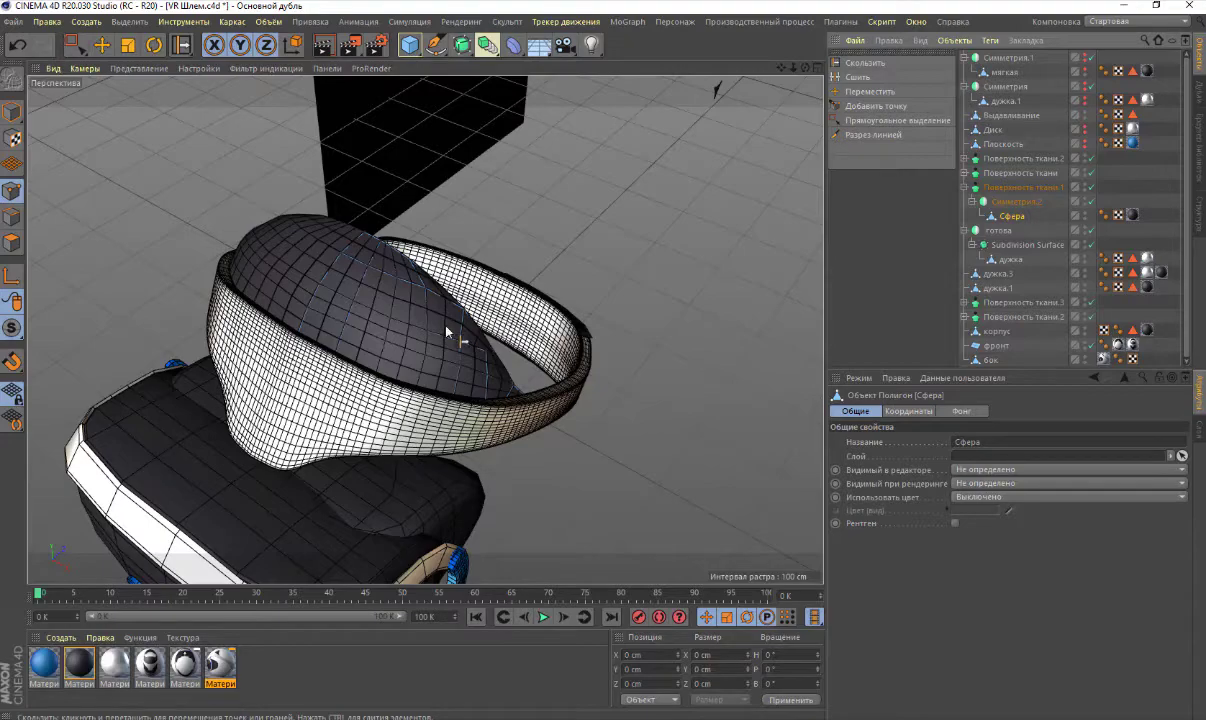
pyautogui.scroll(-3, 350, 340)
pyautogui.scroll(-3, 345, 335)
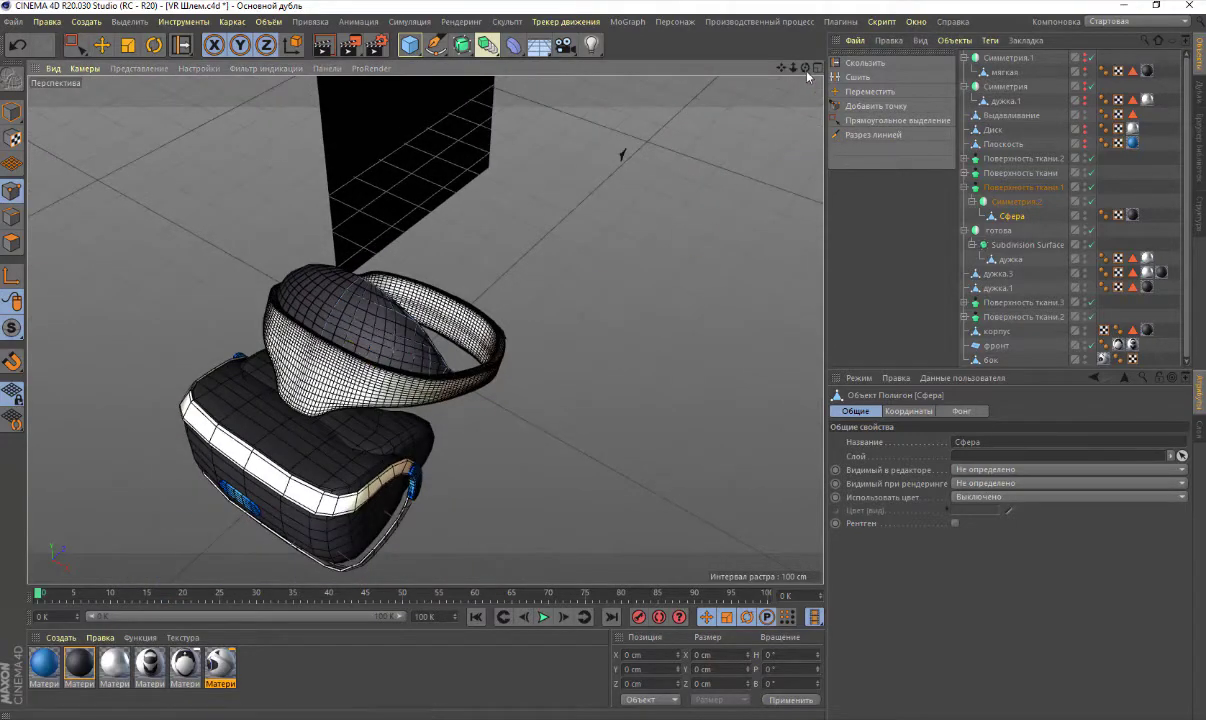
pyautogui.moveTo(805, 67); pyautogui.dragTo(700, 70)
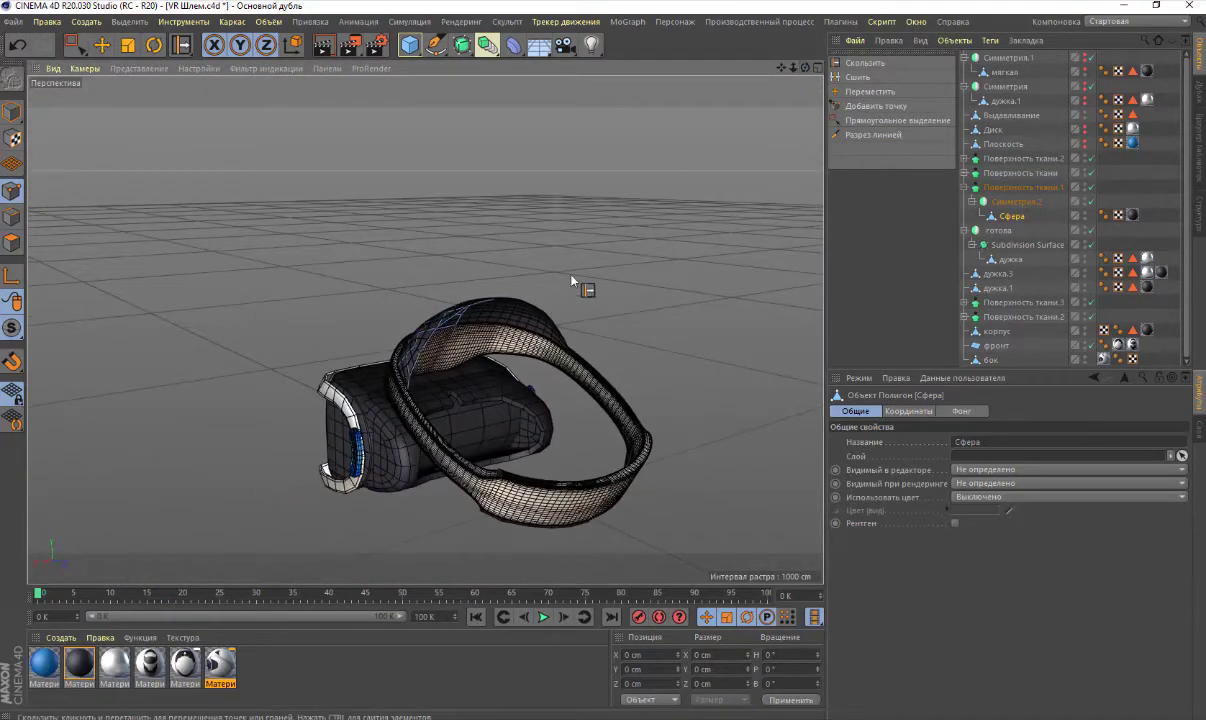
pyautogui.scroll(3, 535, 300)
pyautogui.scroll(3, 521, 318)
pyautogui.scroll(3, 521, 318)
pyautogui.scroll(-3, 521, 318)
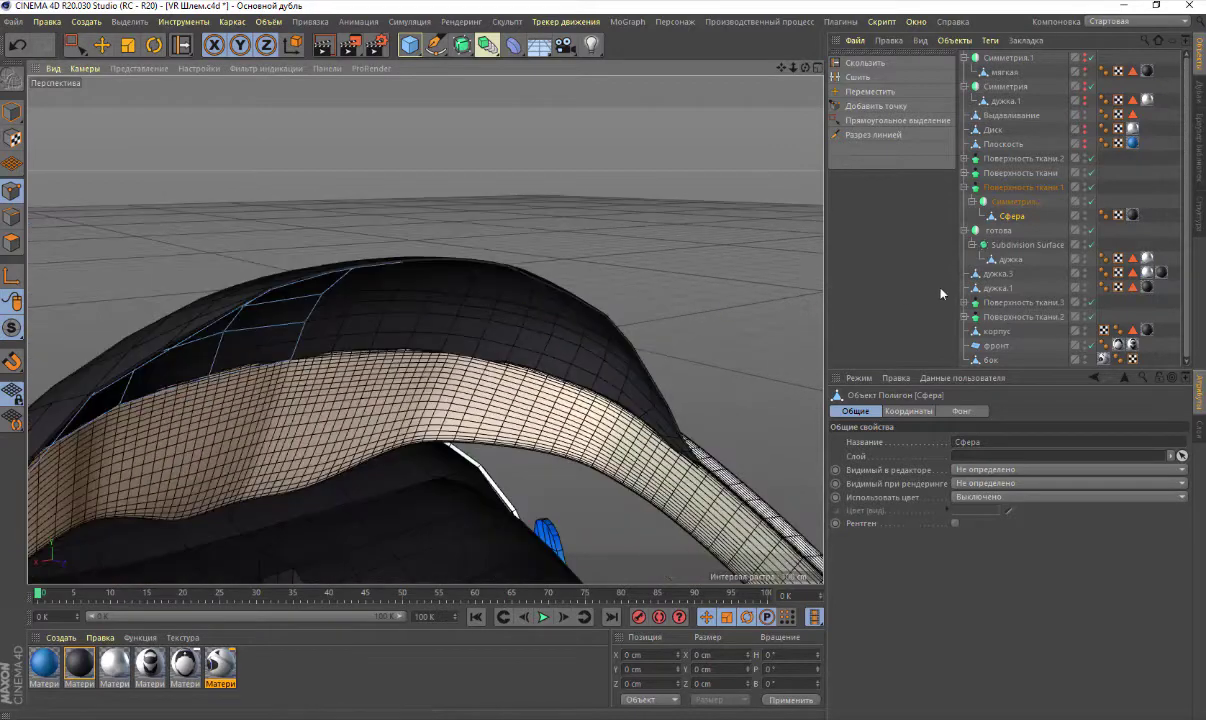
# Set the dome's Поверхность ткани.1 subdivision level (Уровень разбивки) to 2
pyautogui.click(1030, 188)
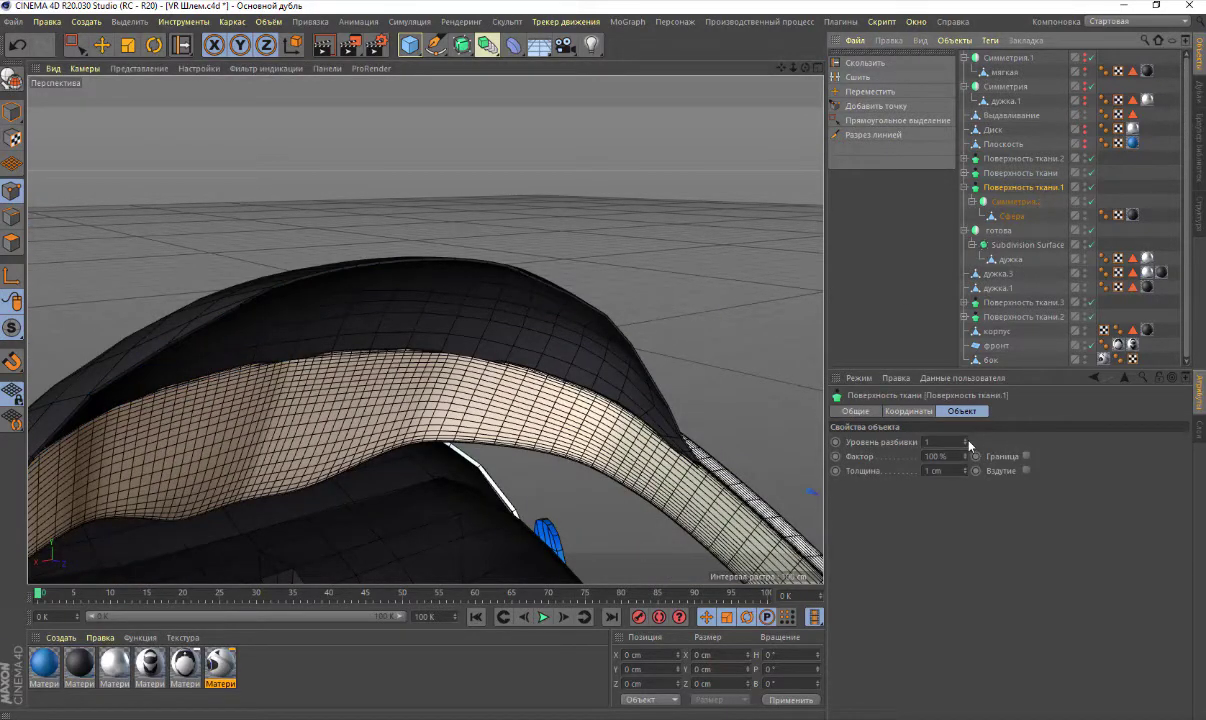
pyautogui.click(965, 441)
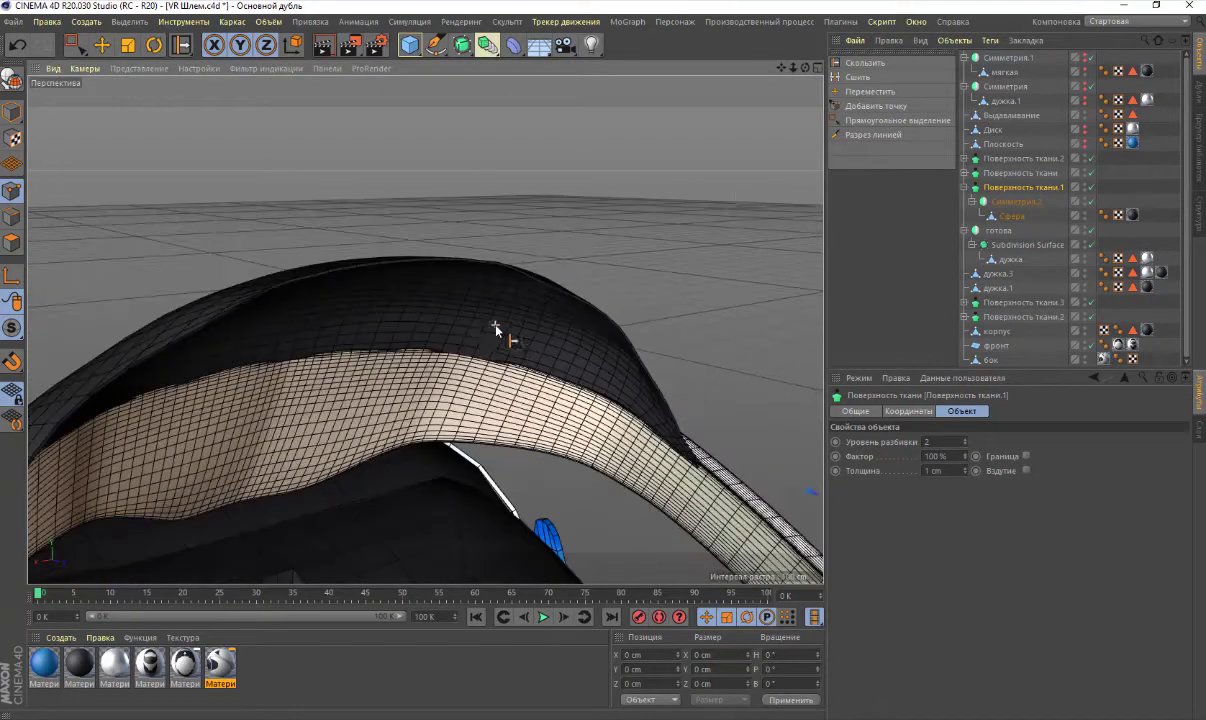
pyautogui.moveTo(808, 70); pyautogui.dragTo(760, 120)
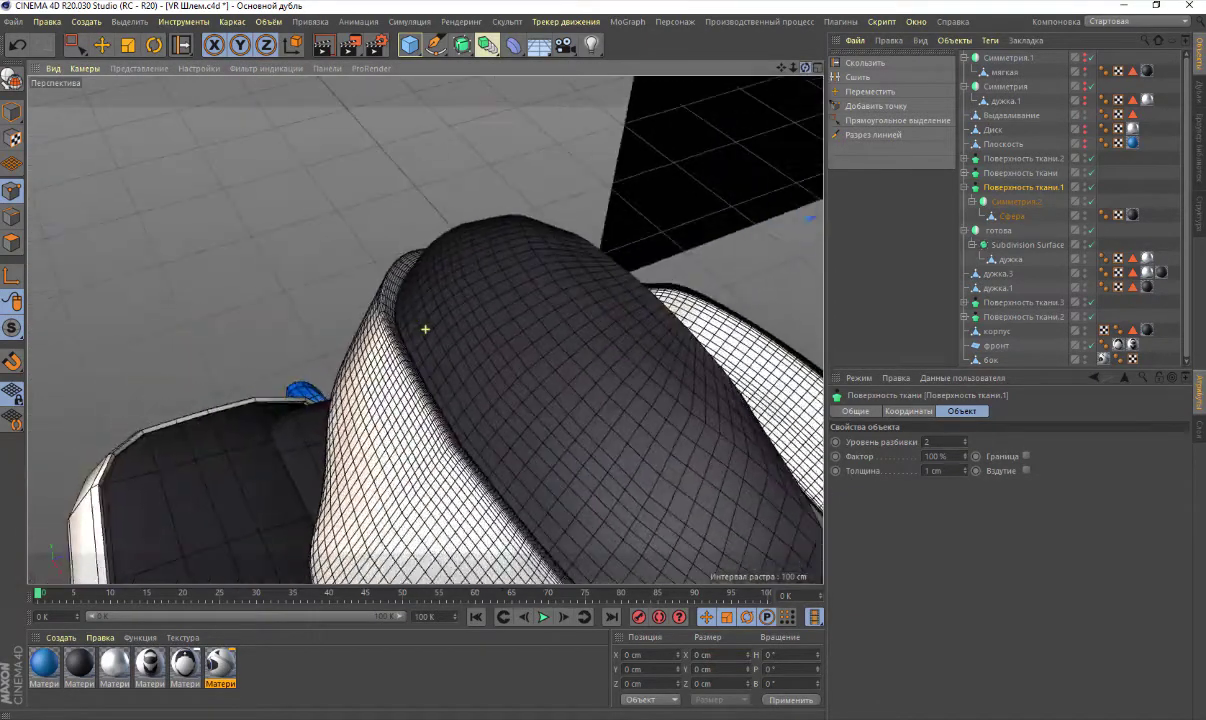
pyautogui.moveTo(795, 67); pyautogui.dragTo(740, 157)
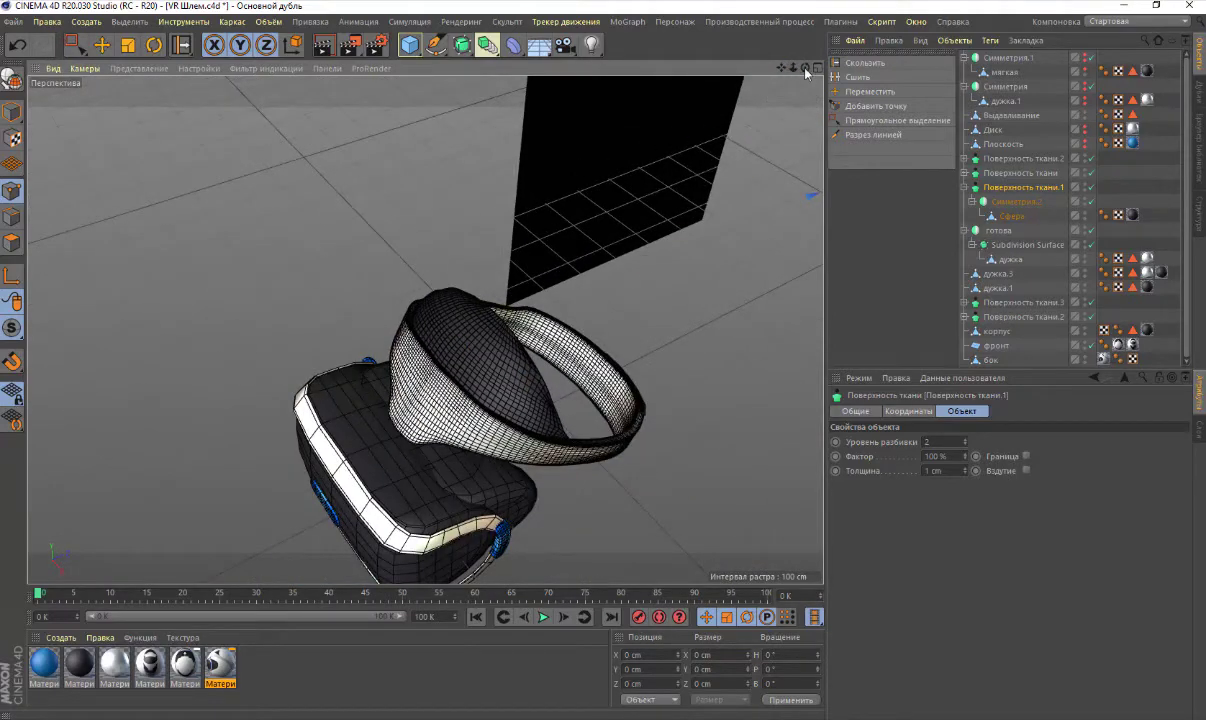
pyautogui.moveTo(806, 72); pyautogui.dragTo(700, 90)
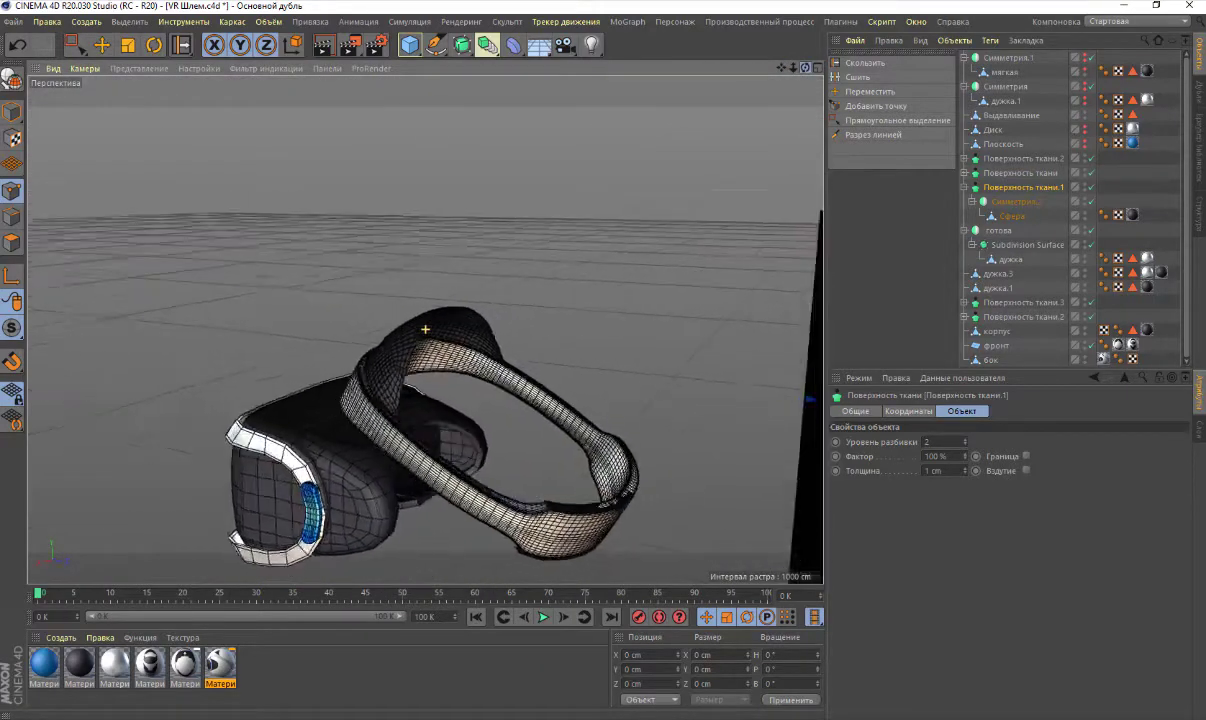
# Orbit and zoom around the headset to inspect the denser dome mesh
pyautogui.scroll(3, 382, 353)
pyautogui.scroll(3, 400, 380)
pyautogui.scroll(3, 418, 402)
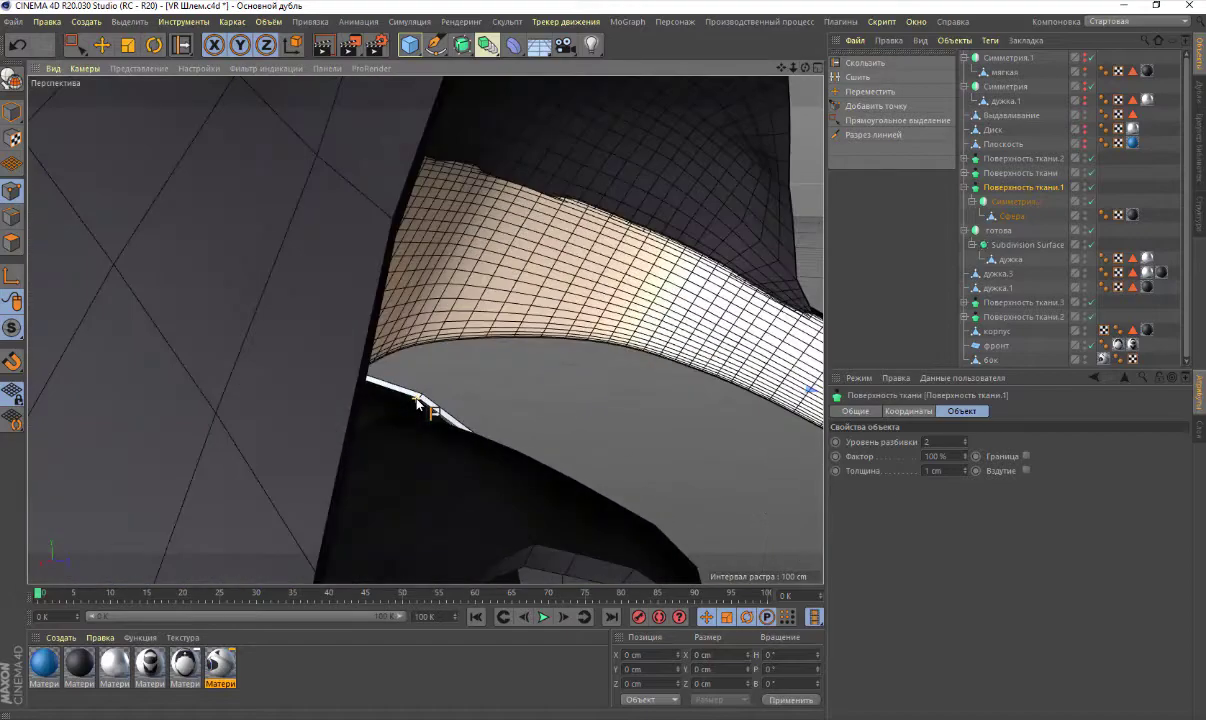
pyautogui.scroll(-5, 418, 402)
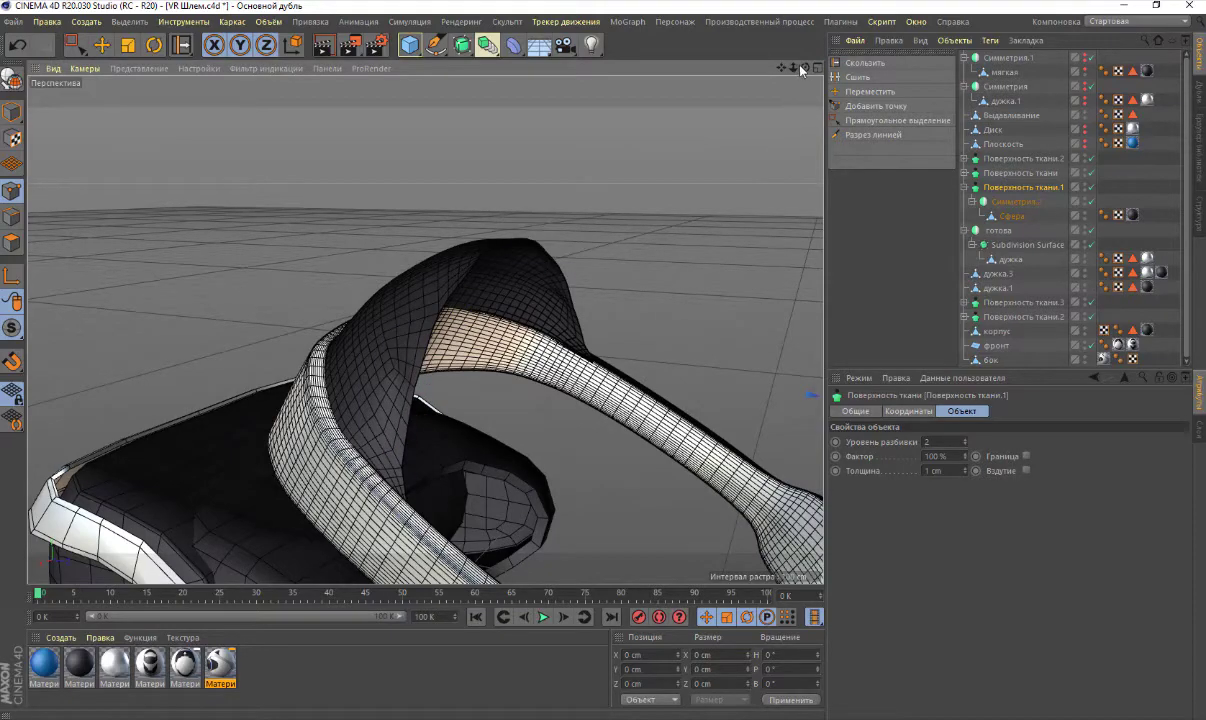
pyautogui.moveTo(801, 66); pyautogui.dragTo(760, 90)
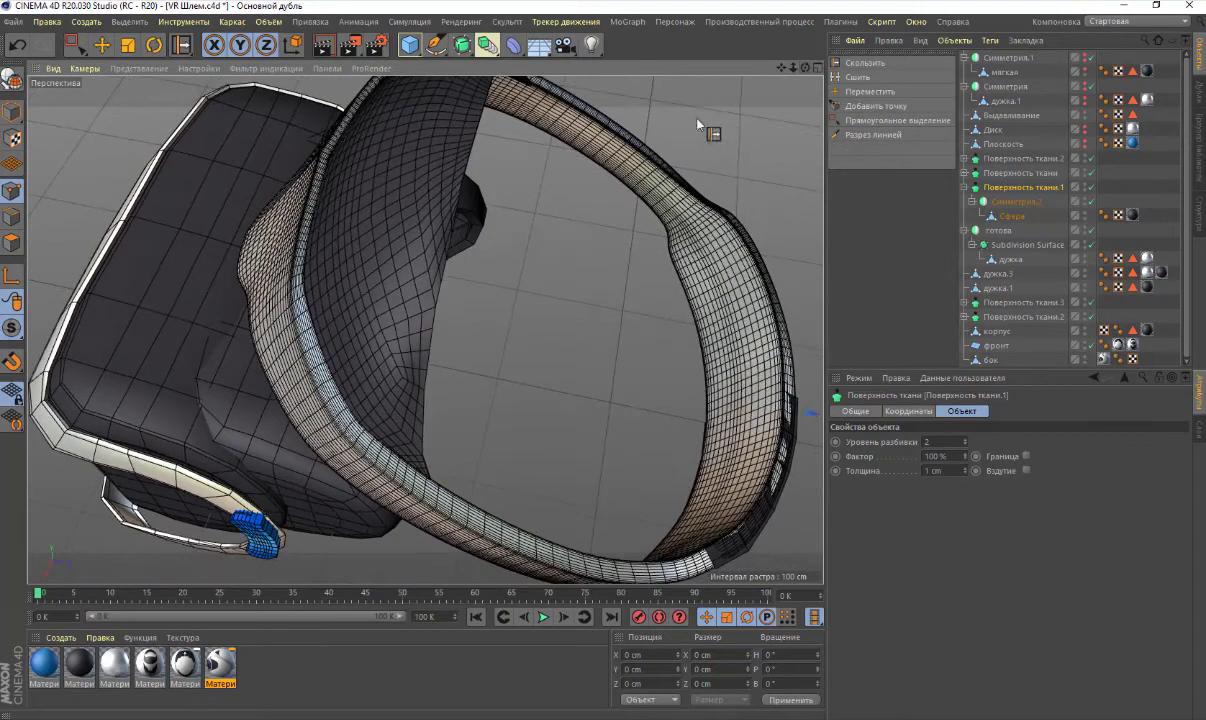
pyautogui.scroll(4, 443, 238)
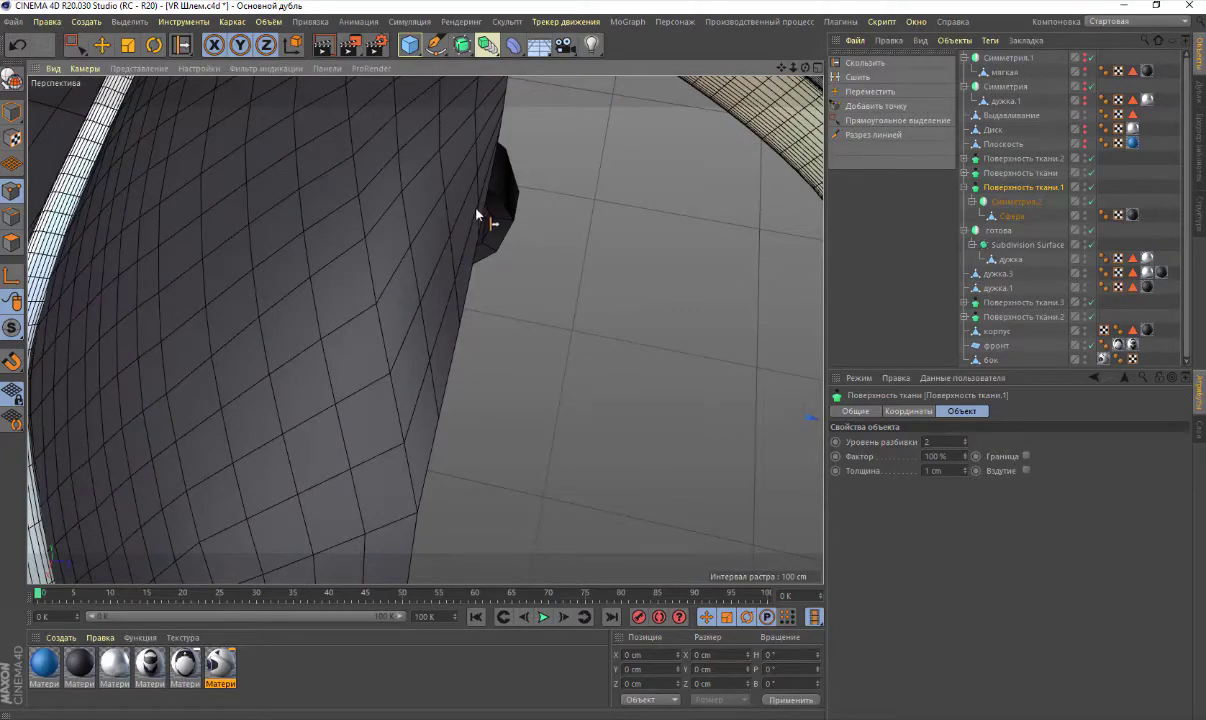
pyautogui.moveTo(806, 74); pyautogui.dragTo(730, 130)
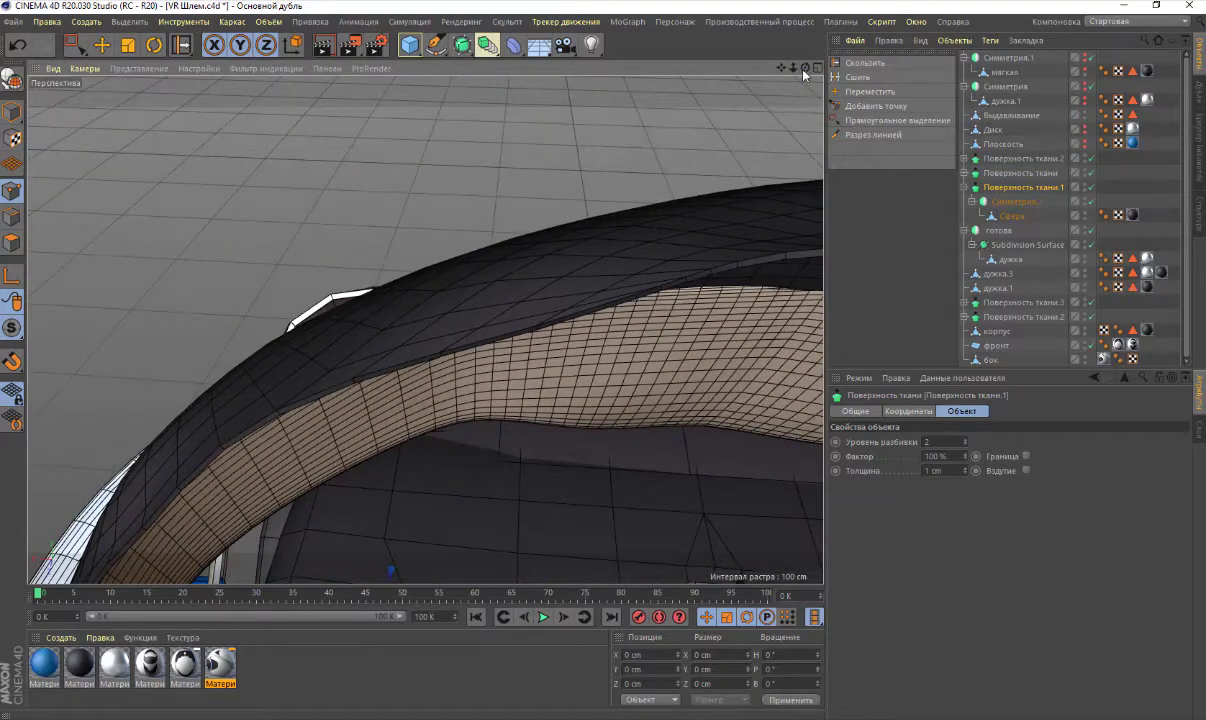
pyautogui.moveTo(805, 67); pyautogui.dragTo(546, 195)
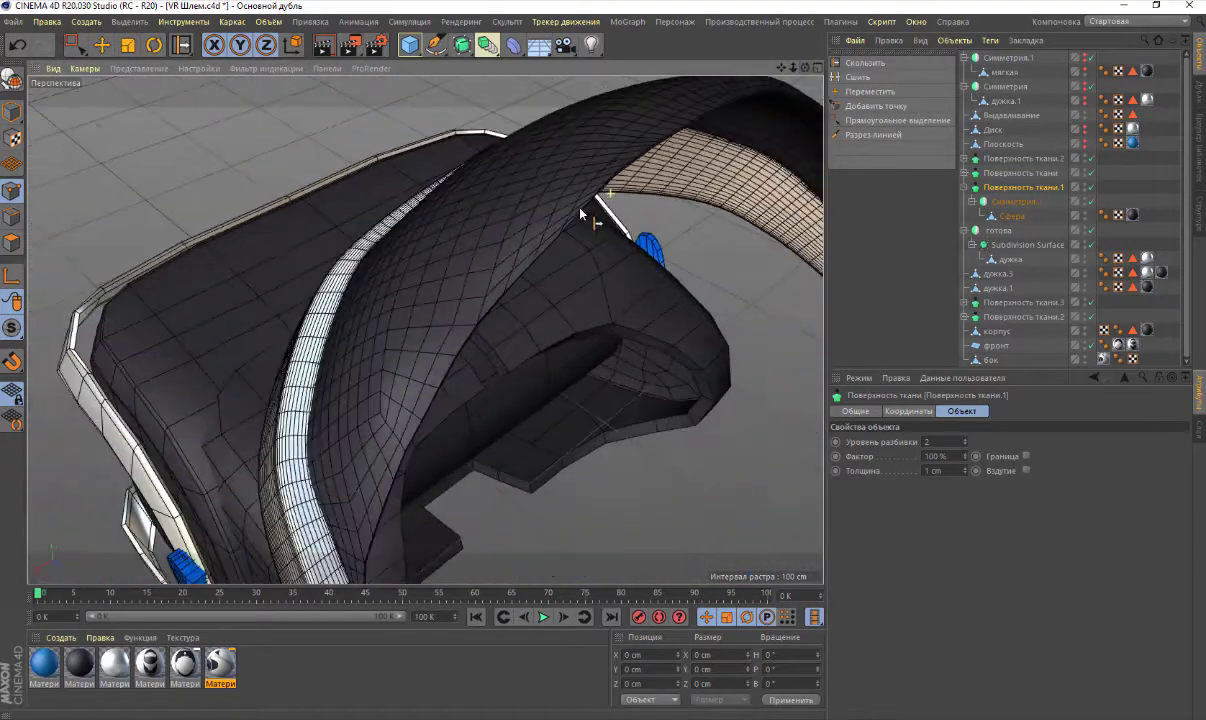
pyautogui.press('h')
pyautogui.moveTo(805, 68); pyautogui.dragTo(680, 130)
pyautogui.moveTo(793, 72)
pyautogui.mouseDown()
pyautogui.moveTo(755, 63)
pyautogui.moveTo(753, 243)
pyautogui.moveTo(659, 85)
pyautogui.moveTo(811, 296)
pyautogui.mouseUp()
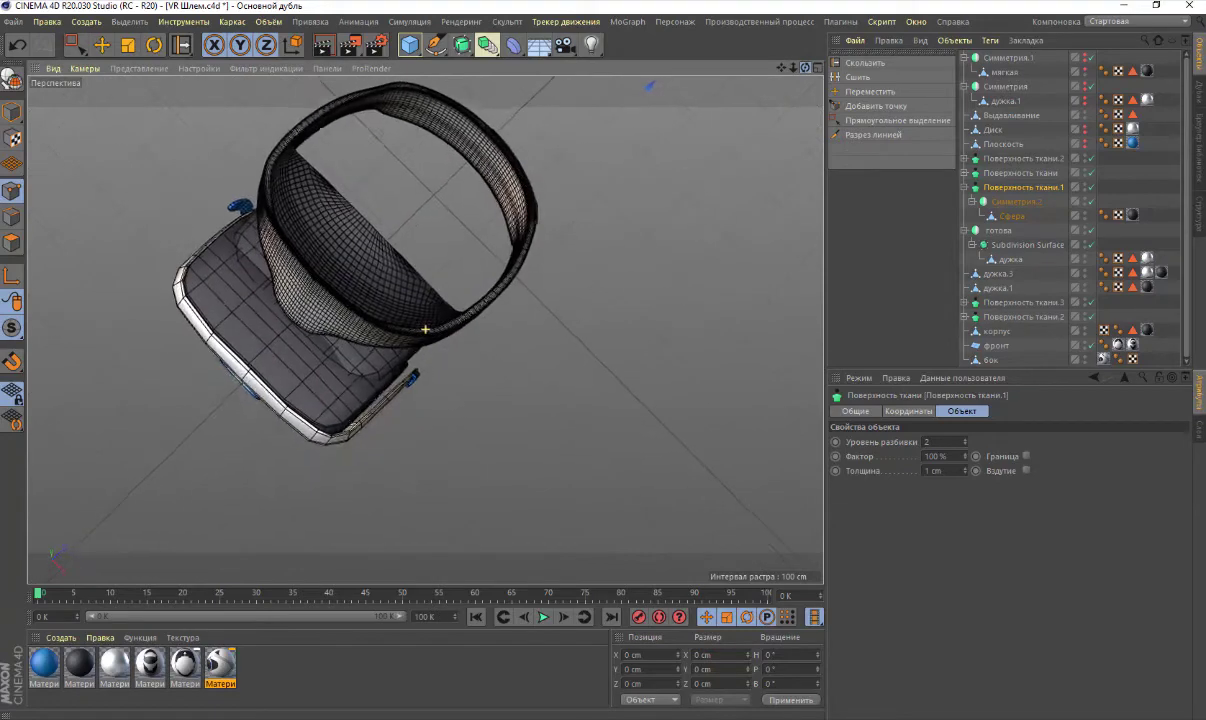
pyautogui.moveTo(793, 67); pyautogui.dragTo(757, 66)
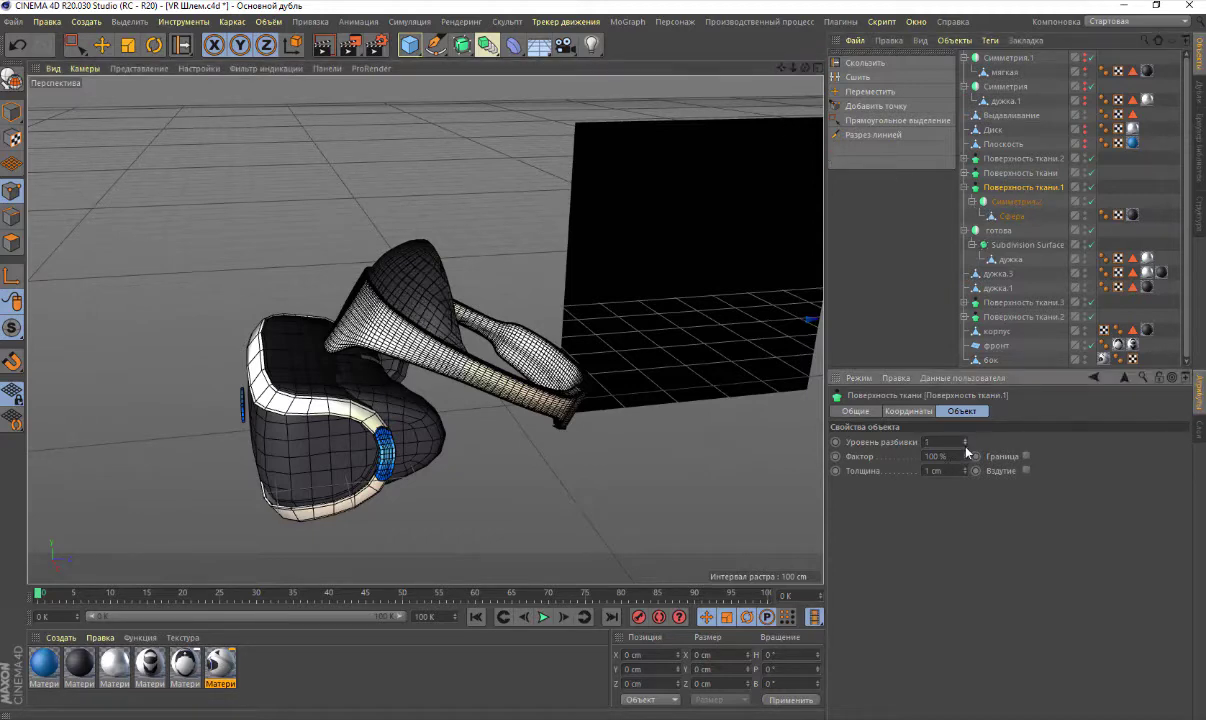
# Bake Поверхность ткани.1 at subdivision 0 into Сфера and delete the cloth and symmetry wrappers
pyautogui.moveTo(966, 444); pyautogui.dragTo(967, 452)
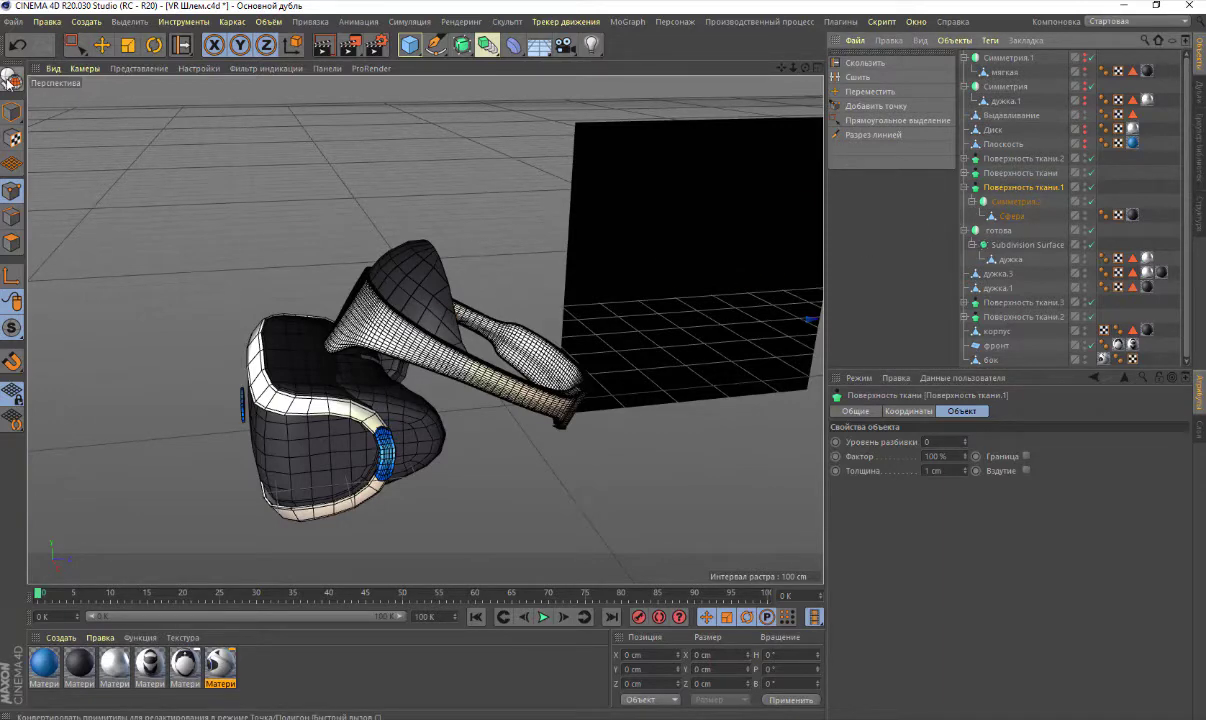
pyautogui.click(8, 80)
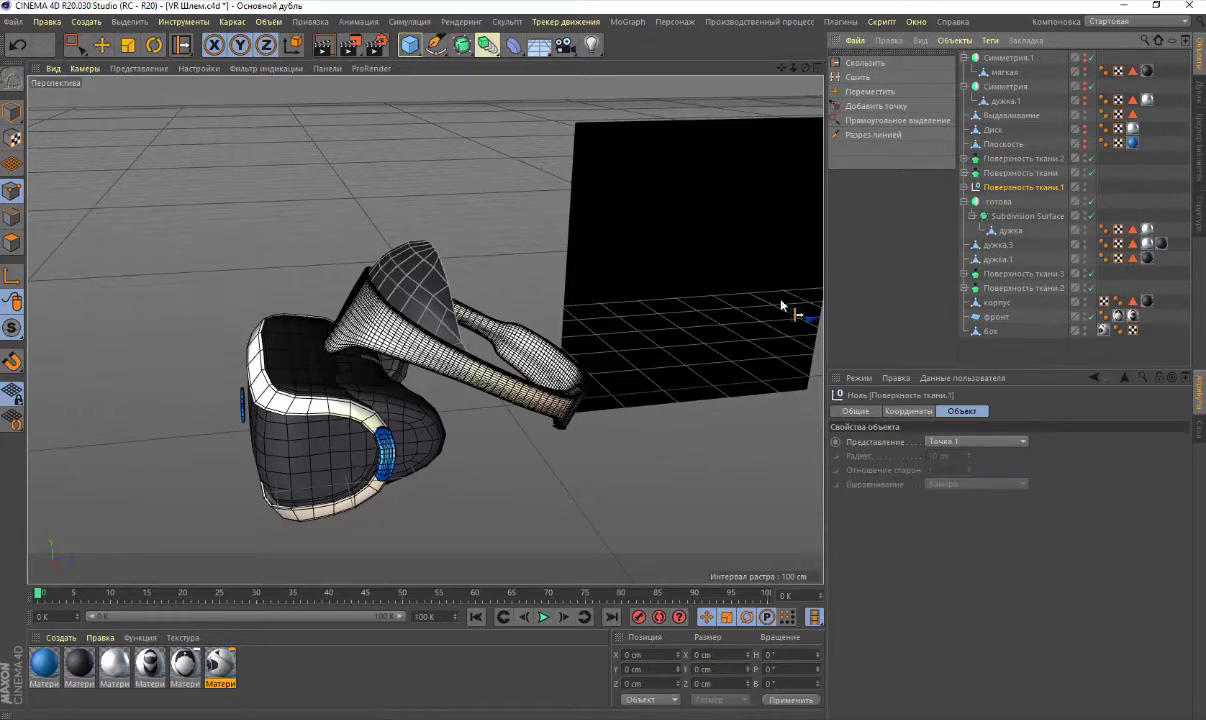
pyautogui.click(964, 187)
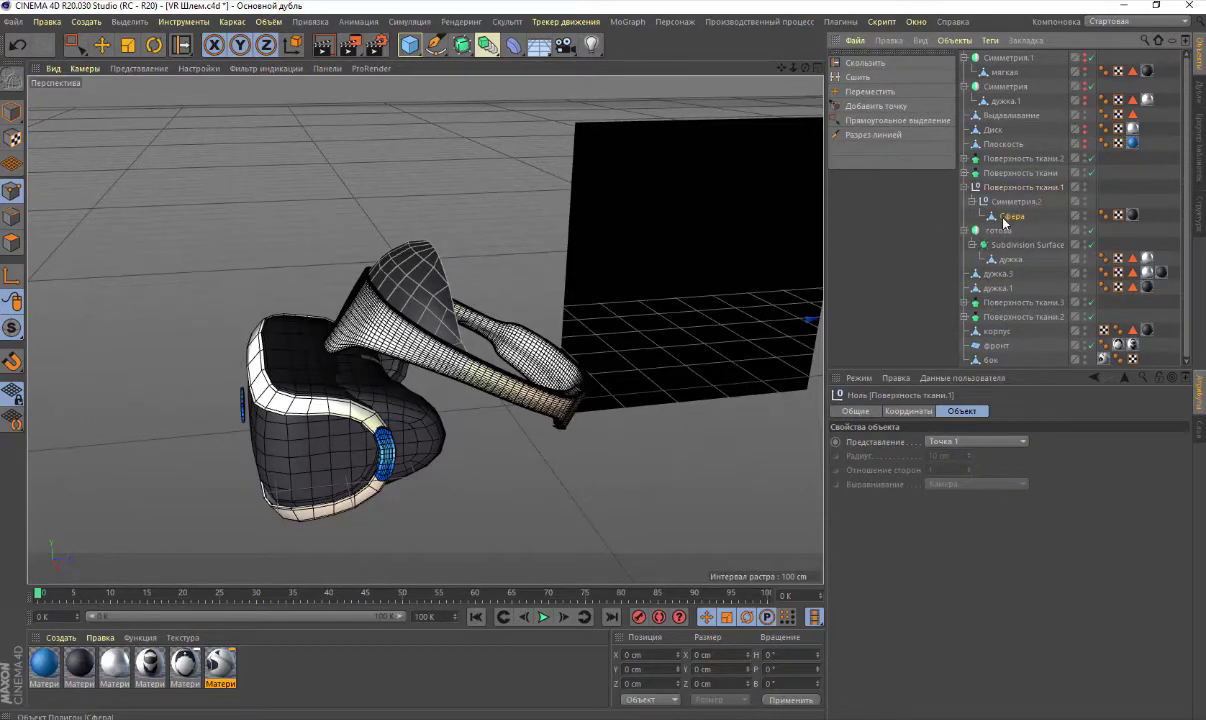
pyautogui.moveTo(995, 218); pyautogui.dragTo(945, 212)
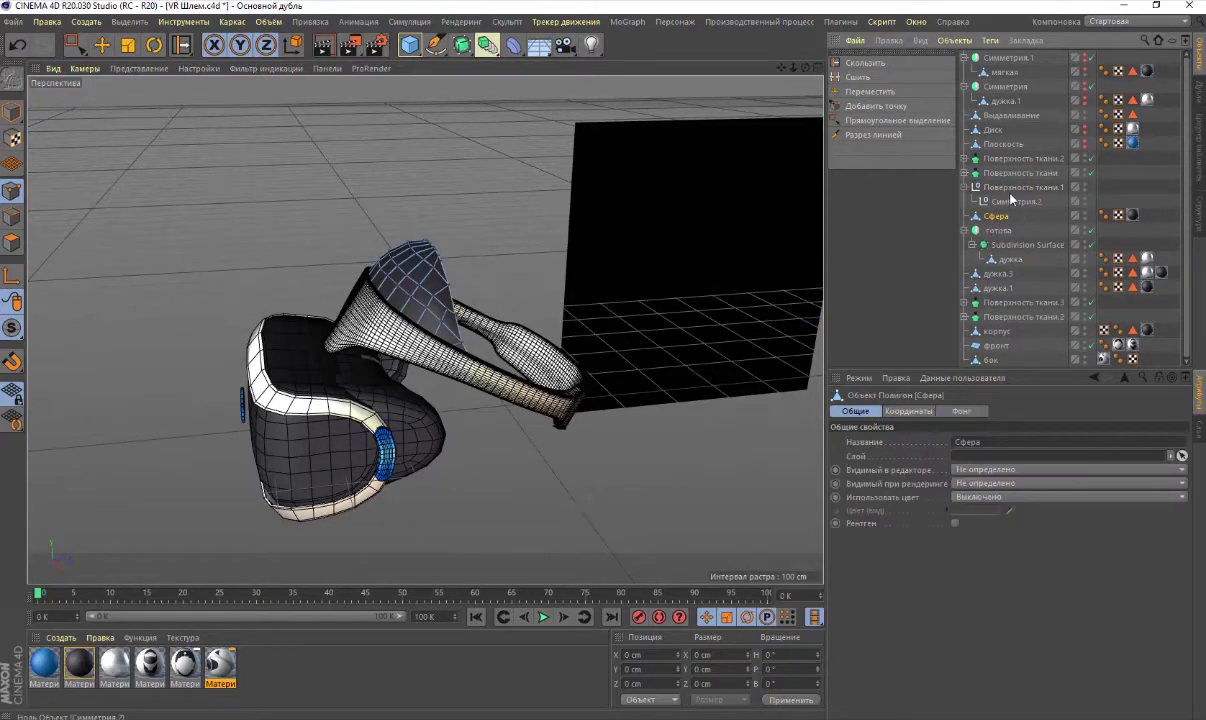
pyautogui.click(1010, 192)
pyautogui.press('Delete')
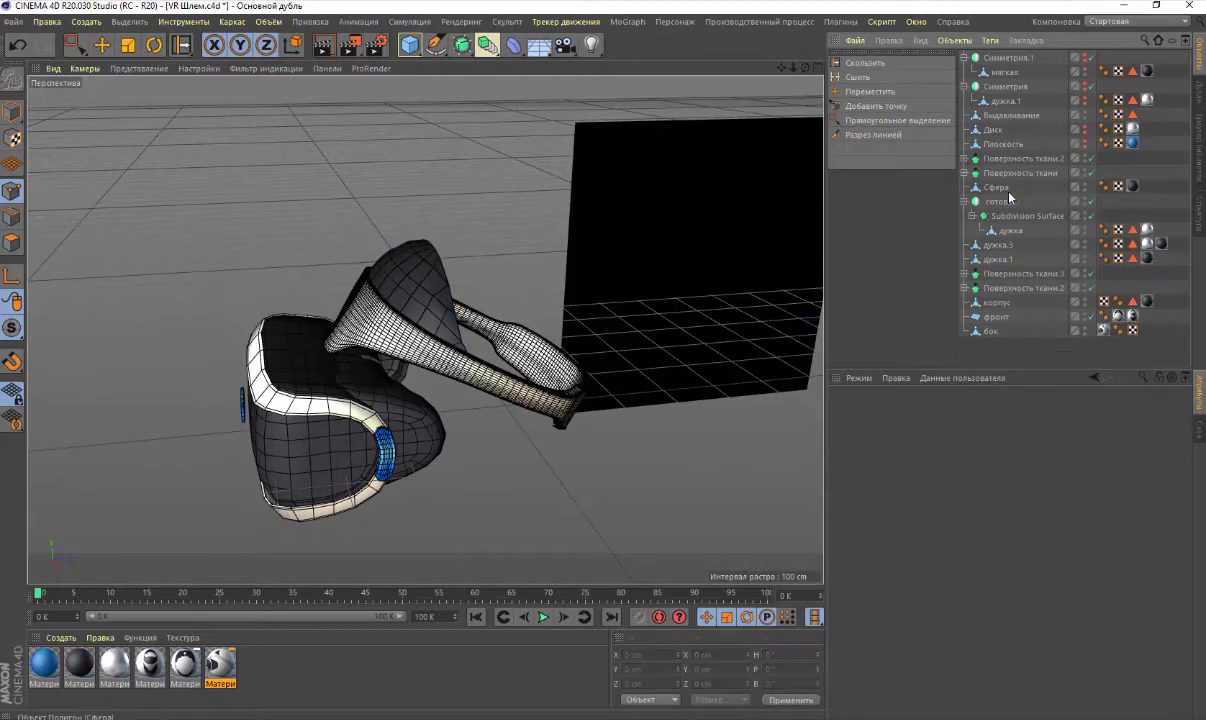
pyautogui.click(998, 188)
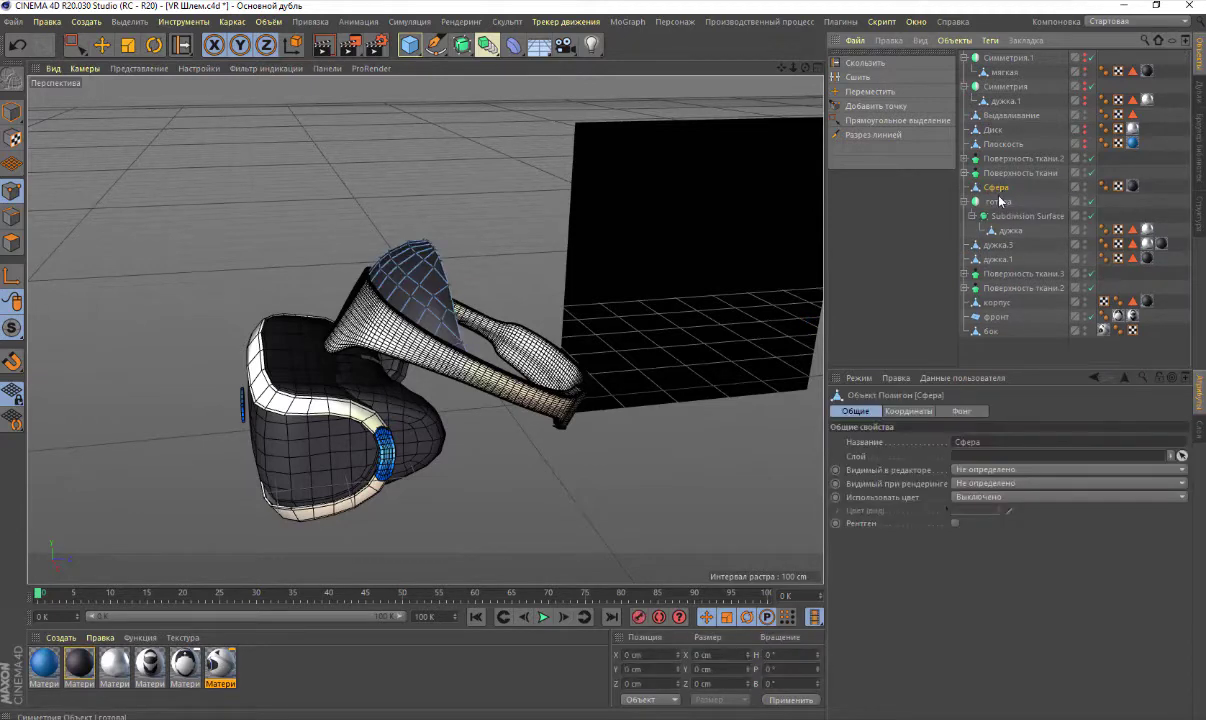
# Add a Subdivision Surface generator and place it as the parent of Сфера
pyautogui.click(487, 44)
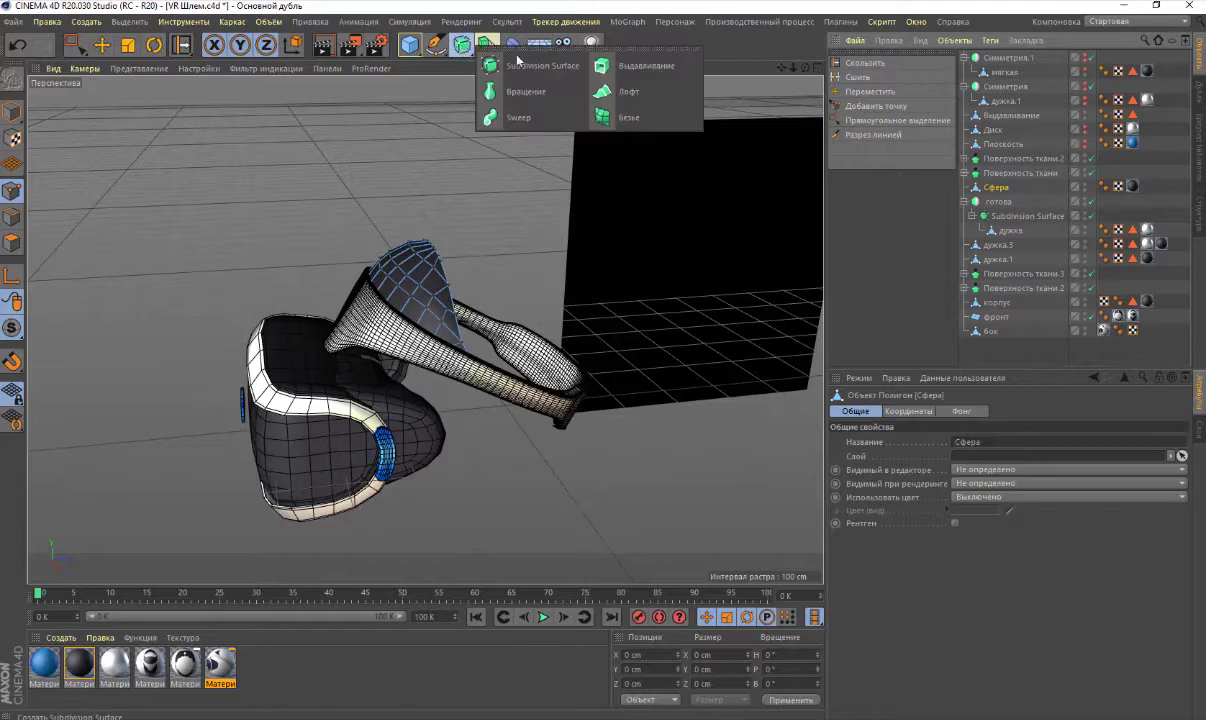
pyautogui.click(509, 67)
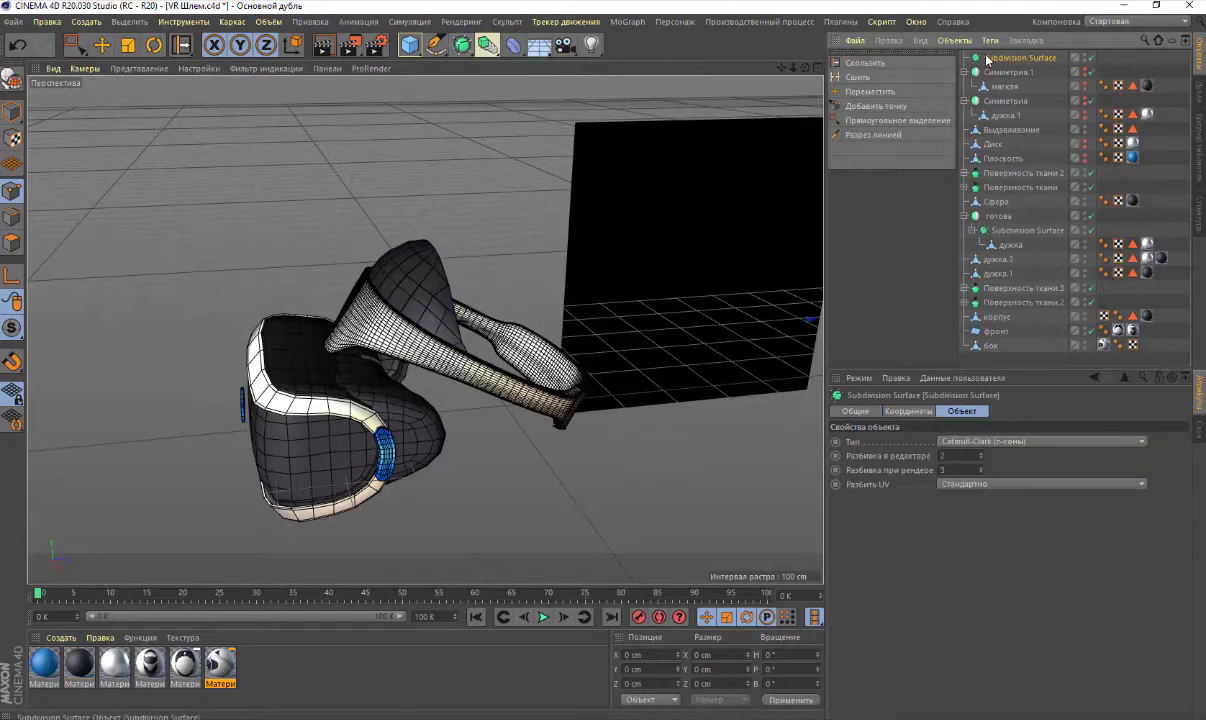
pyautogui.moveTo(1000, 137); pyautogui.dragTo(996, 190)
pyautogui.scroll(3, 412, 282)
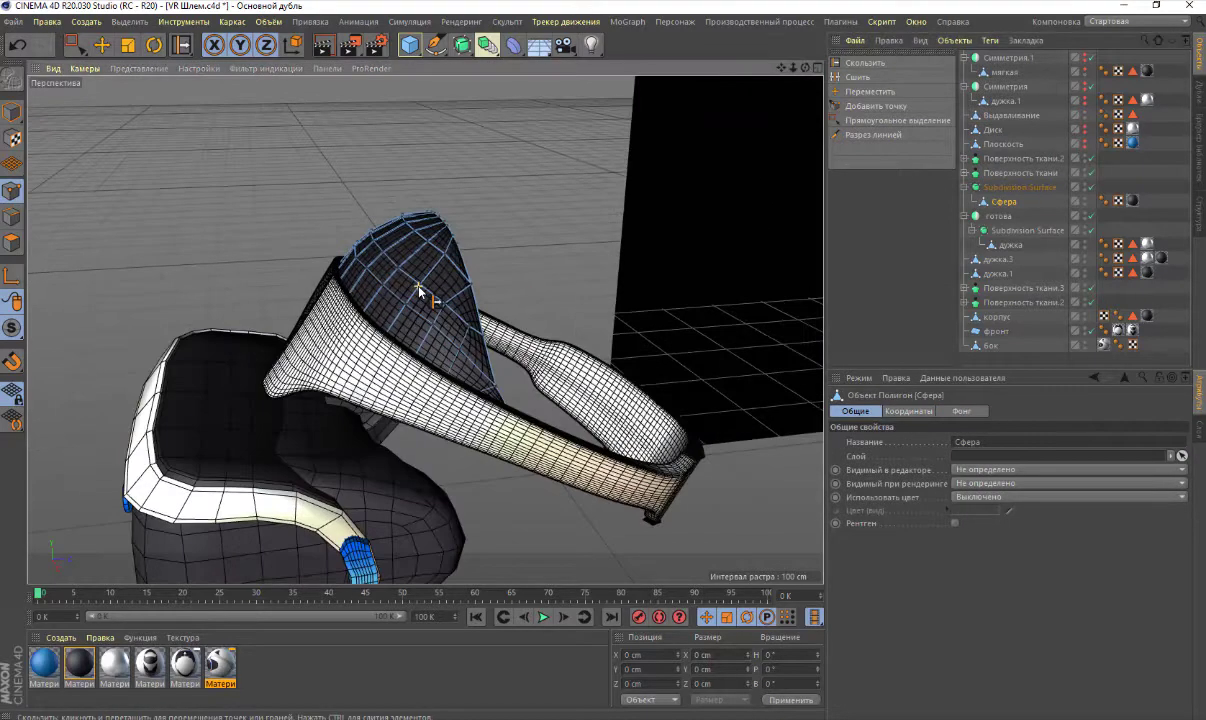
pyautogui.scroll(3, 420, 294)
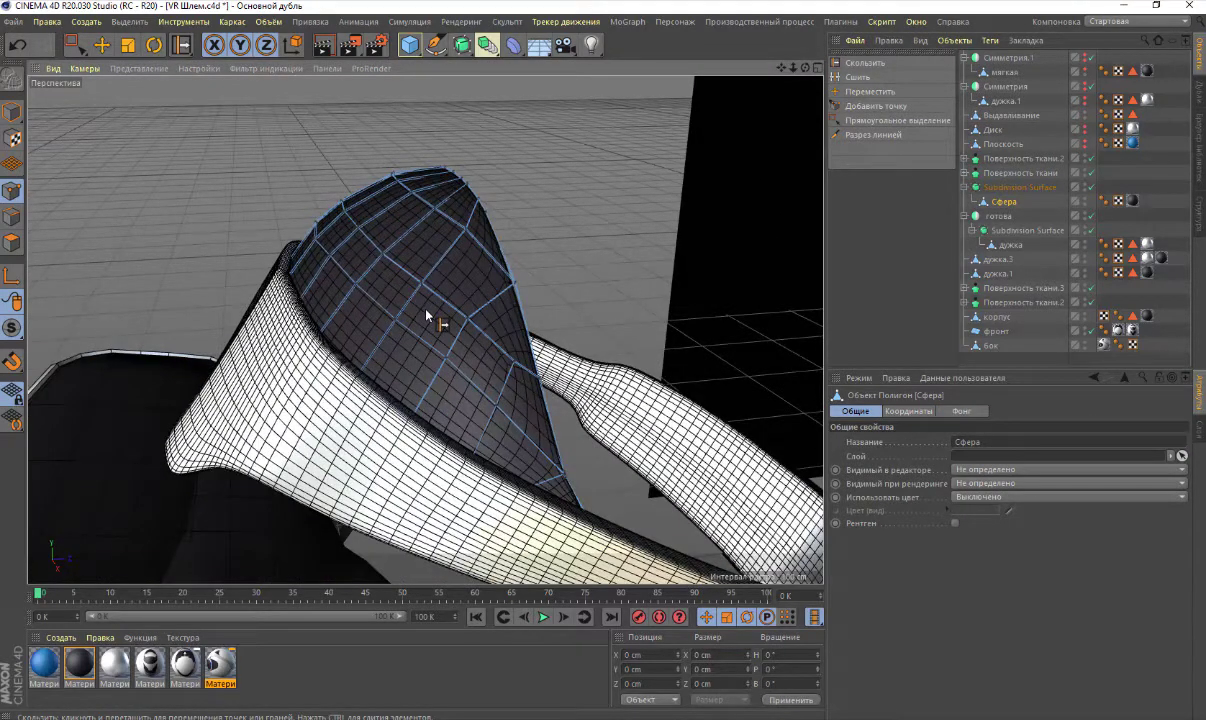
pyautogui.moveTo(805, 68)
pyautogui.mouseDown()
pyautogui.moveTo(830, 76)
pyautogui.moveTo(810, 69)
pyautogui.moveTo(825, 74)
pyautogui.moveTo(727, 195)
pyautogui.mouseUp()
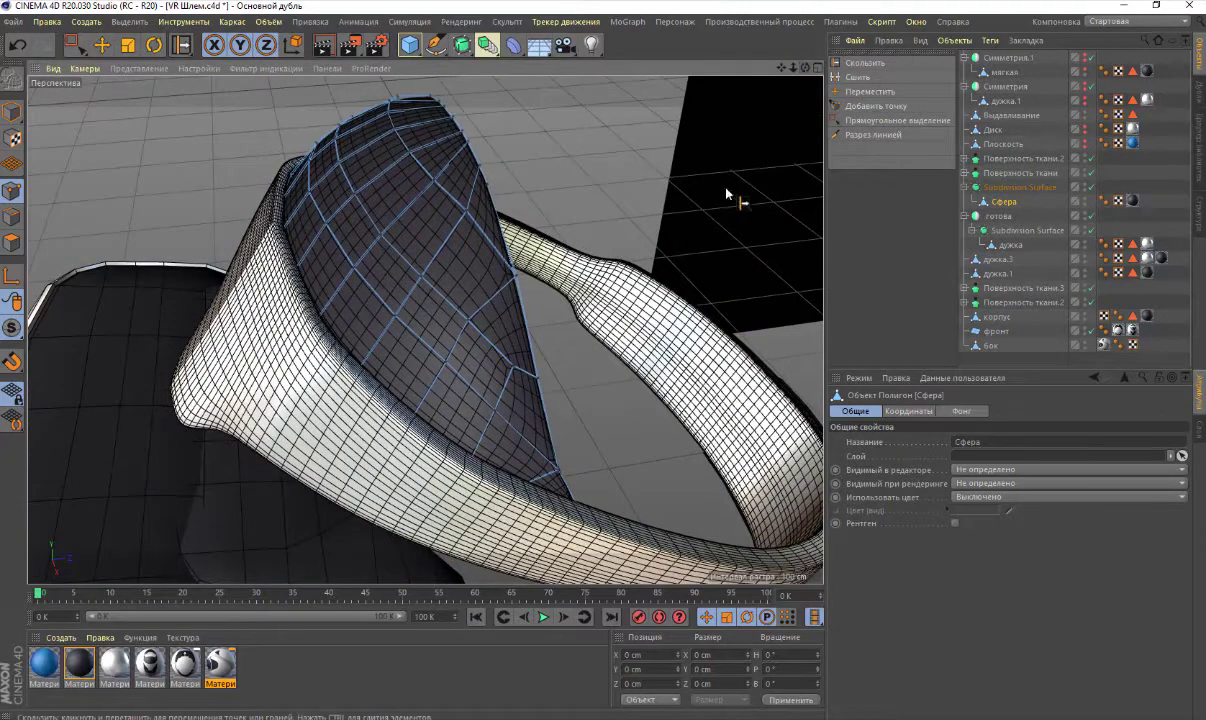
# In Model mode, set the Subdivision Surface's render subdivision (Разбивка при рендере) to 2
pyautogui.click(15, 113)
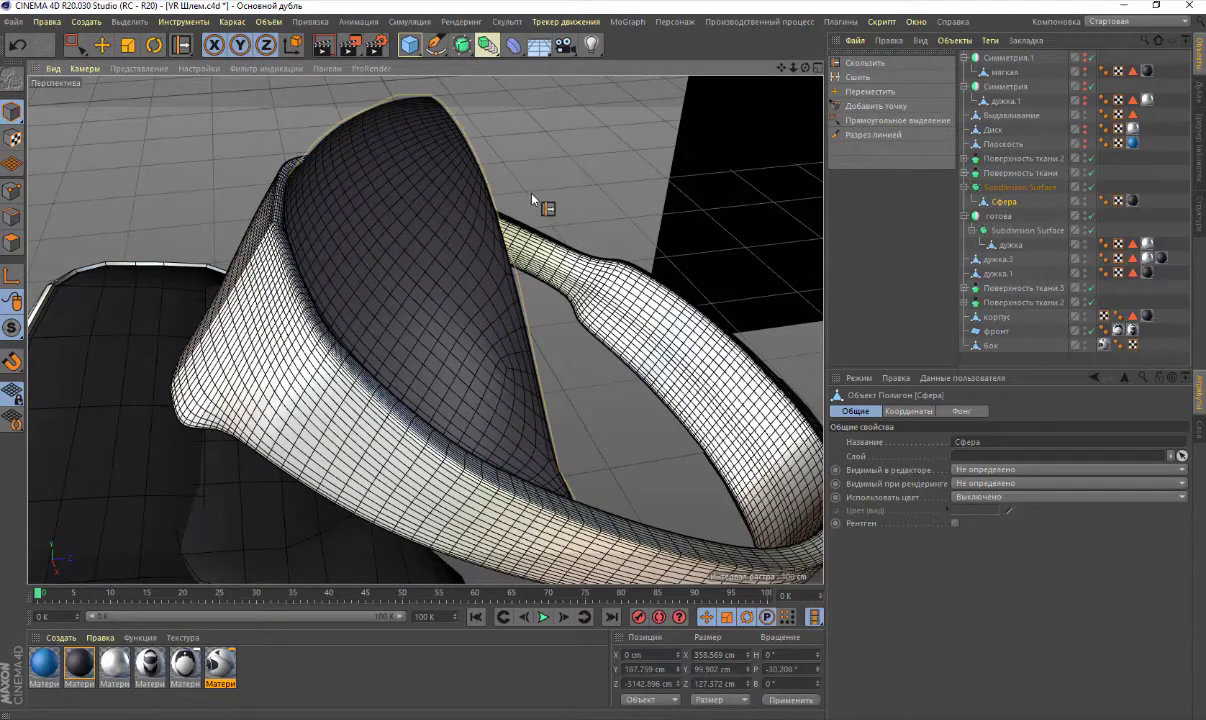
pyautogui.keyDown('alt'); pyautogui.moveTo(532, 200); pyautogui.dragTo(536, 202); pyautogui.keyUp('alt')
pyautogui.moveTo(793, 70)
pyautogui.mouseDown()
pyautogui.moveTo(760, 140)
pyautogui.moveTo(805, 67)
pyautogui.mouseUp()
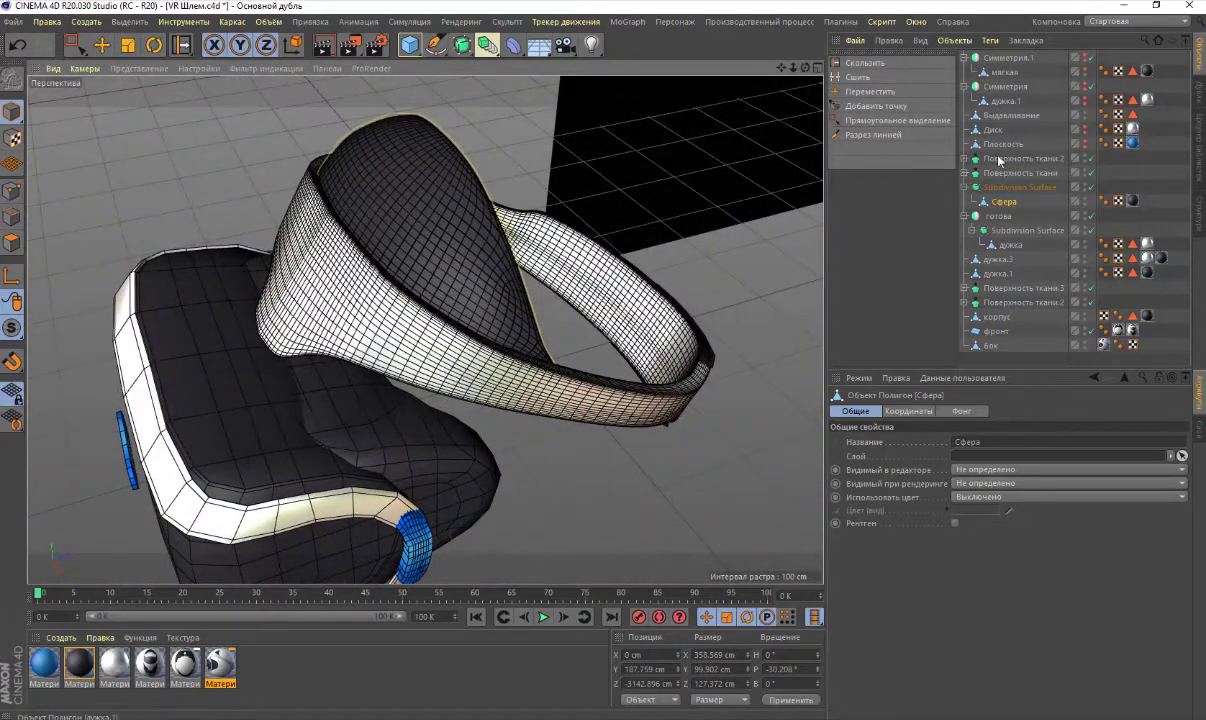
pyautogui.click(1018, 187)
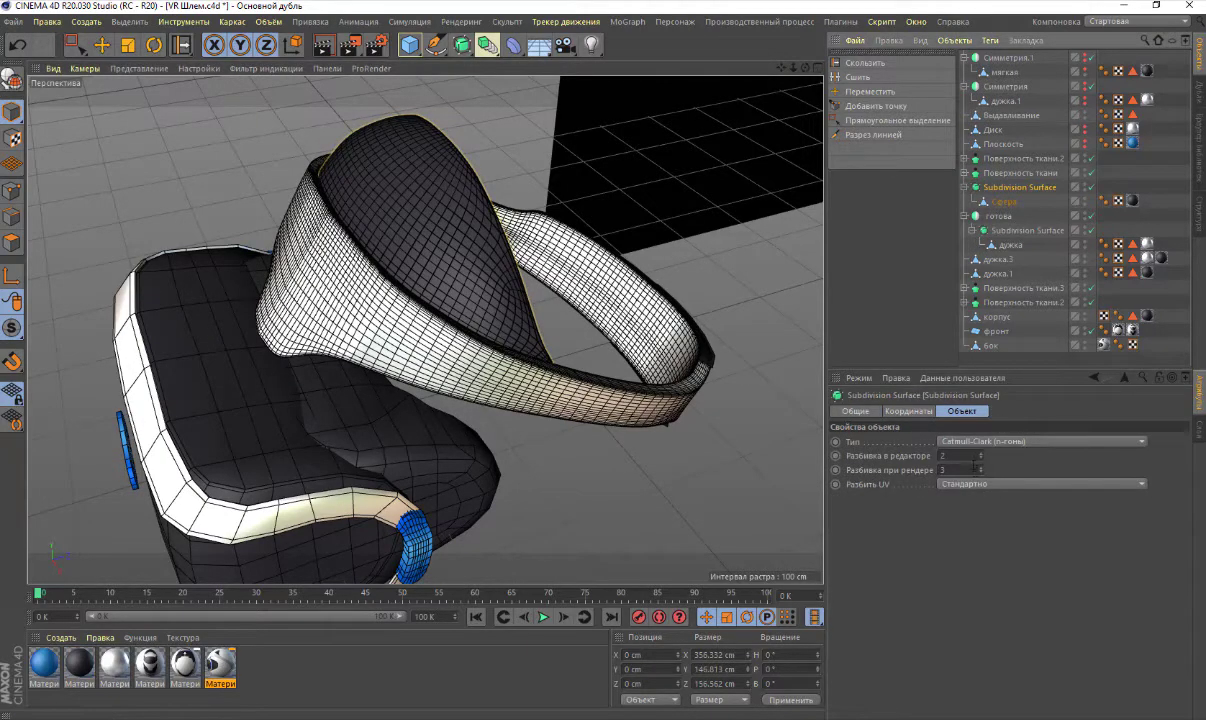
pyautogui.click(979, 473)
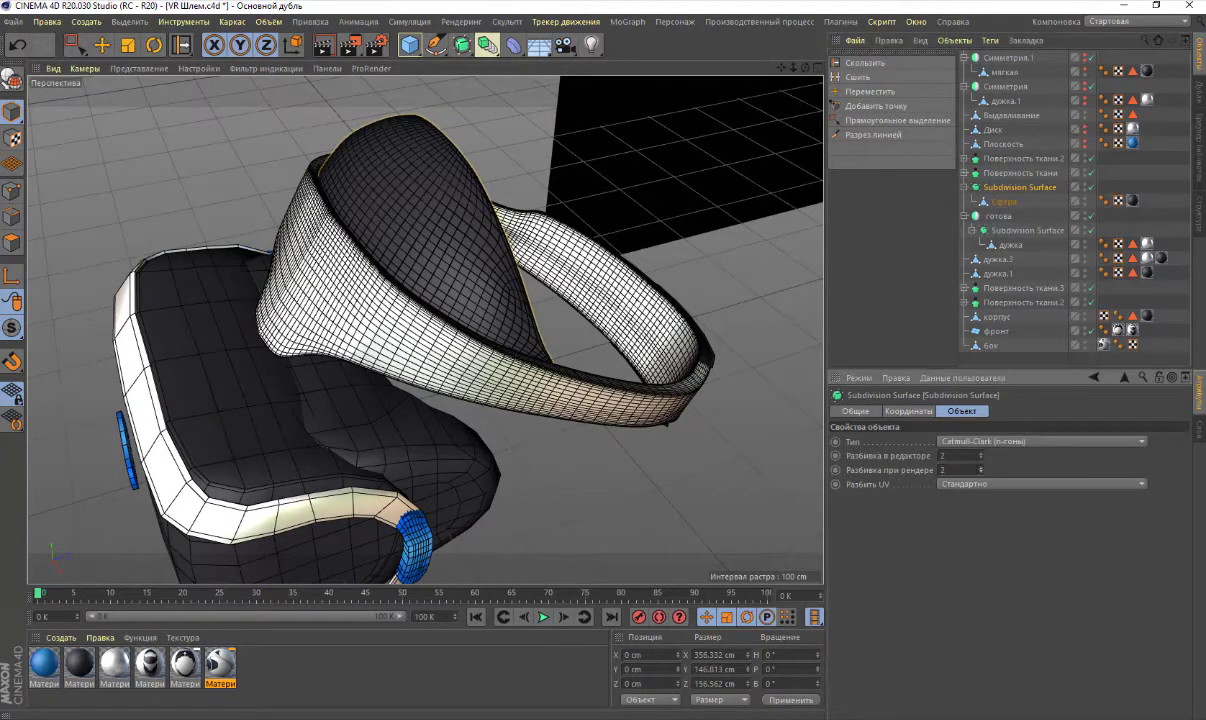
pyautogui.keyDown('alt'); pyautogui.moveTo(437, 255); pyautogui.dragTo(452, 257); pyautogui.keyUp('alt')
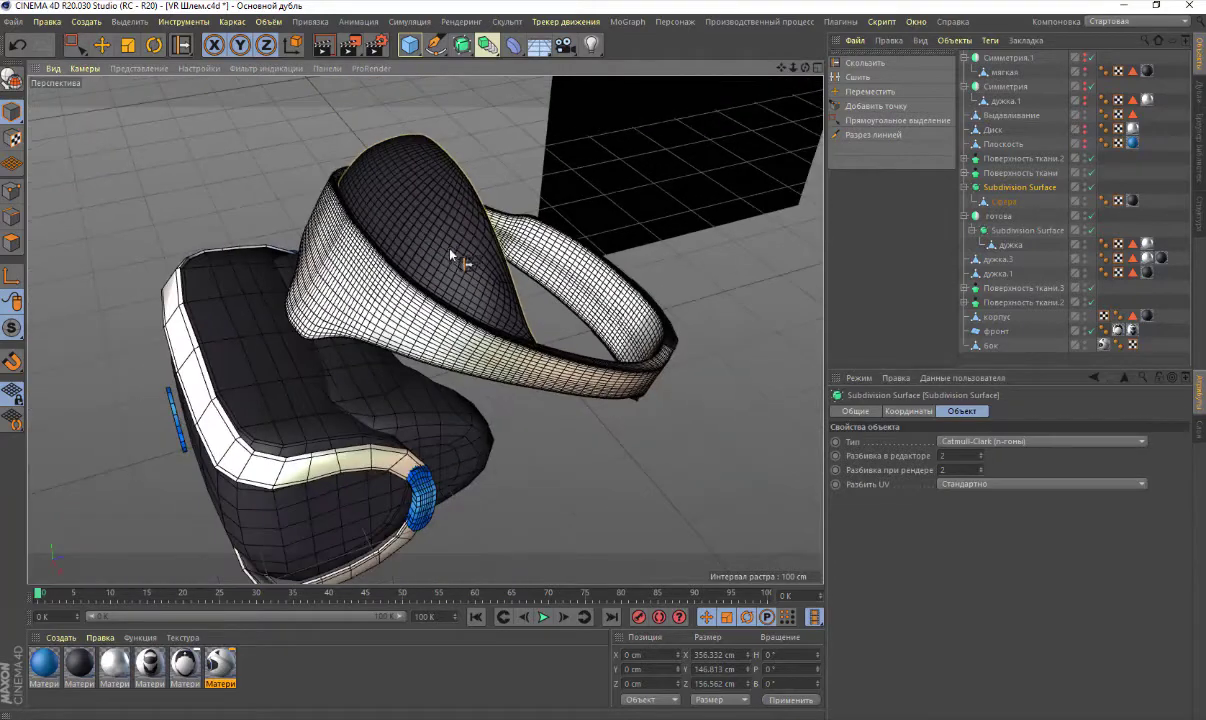
pyautogui.moveTo(805, 68)
pyautogui.mouseDown()
pyautogui.moveTo(820, 70)
pyautogui.moveTo(760, 80)
pyautogui.moveTo(789, 94)
pyautogui.mouseUp()
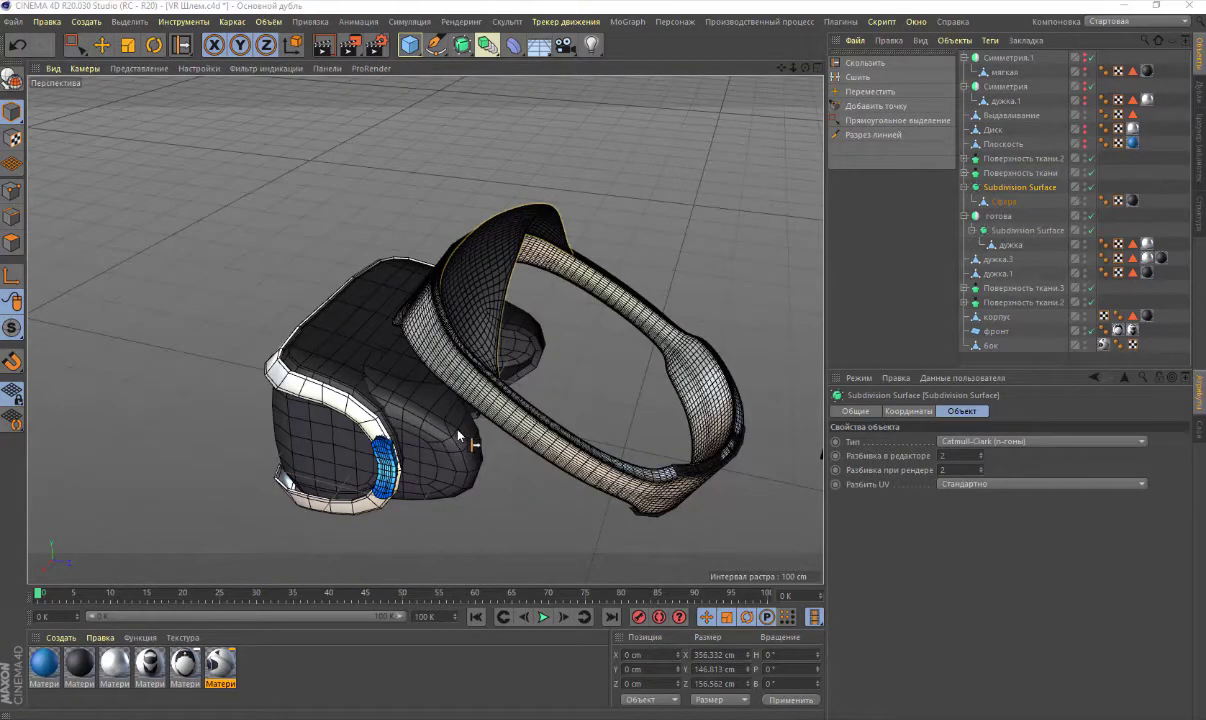
# Inspect the rim band and strap, then bring up the reference photo Экзамен референс.jpg
pyautogui.scroll(3, 455, 437)
pyautogui.scroll(3, 455, 437)
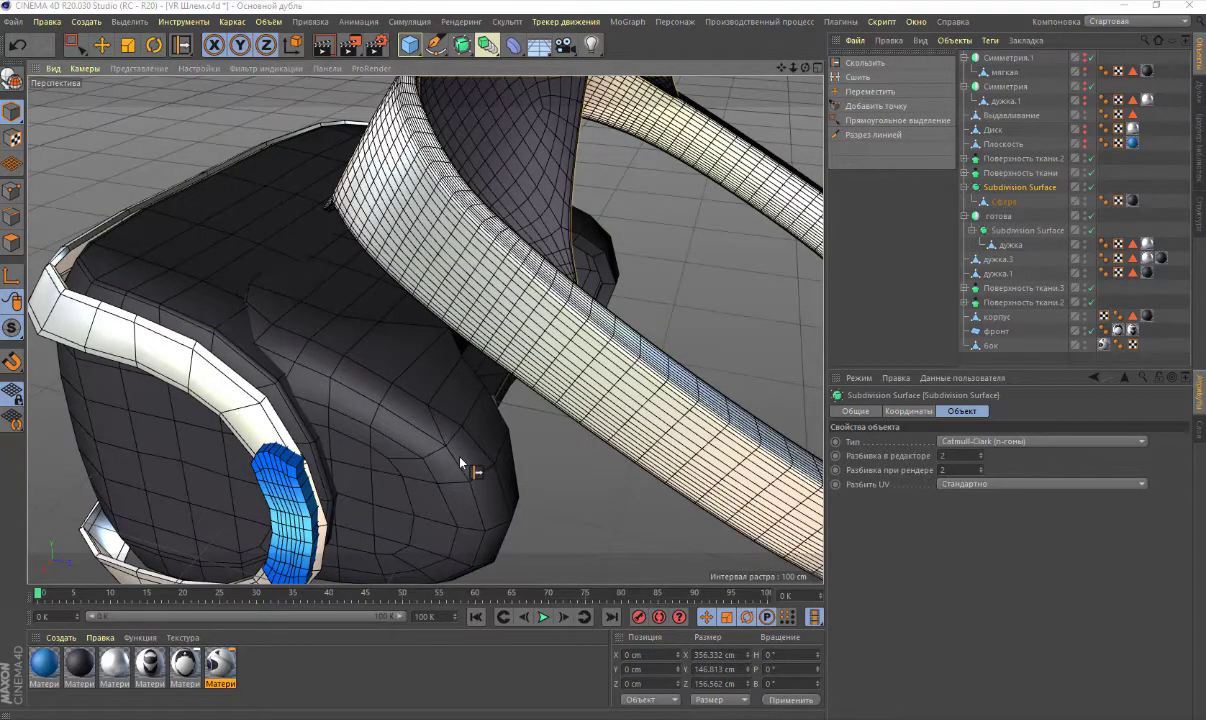
pyautogui.scroll(-2, 460, 462)
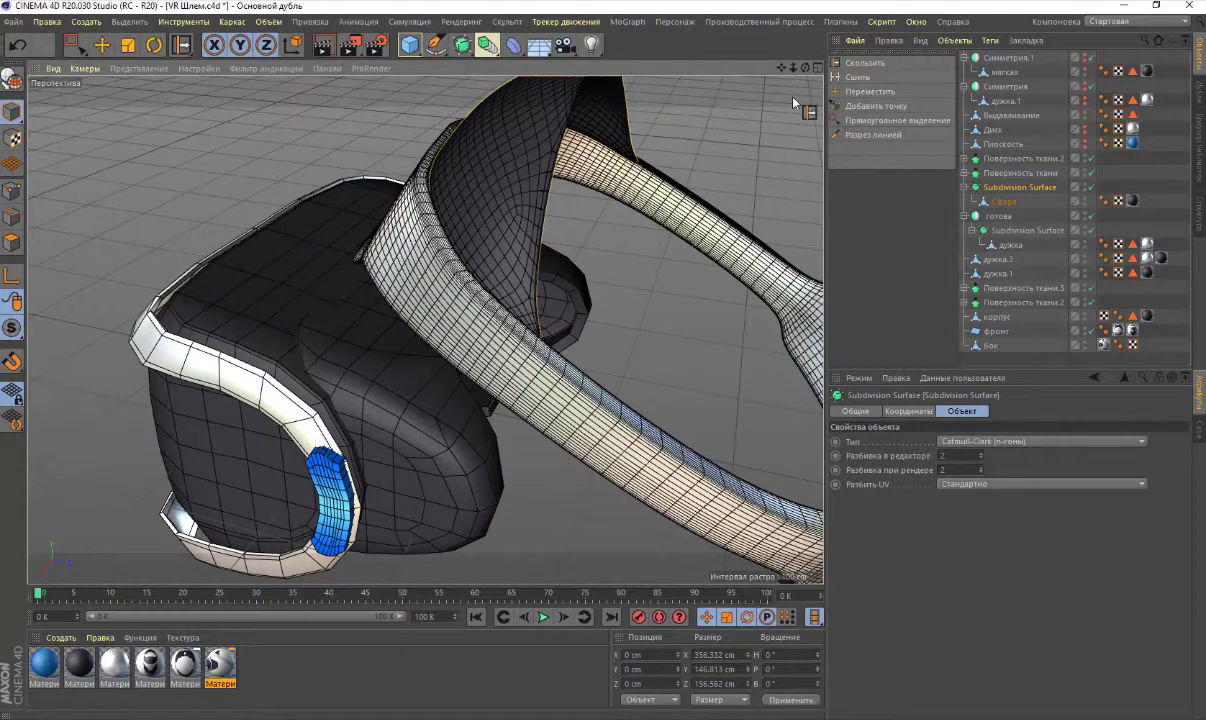
pyautogui.moveTo(808, 68)
pyautogui.mouseDown()
pyautogui.moveTo(744, 64)
pyautogui.moveTo(815, 67)
pyautogui.moveTo(744, 64)
pyautogui.moveTo(760, 65)
pyautogui.mouseUp()
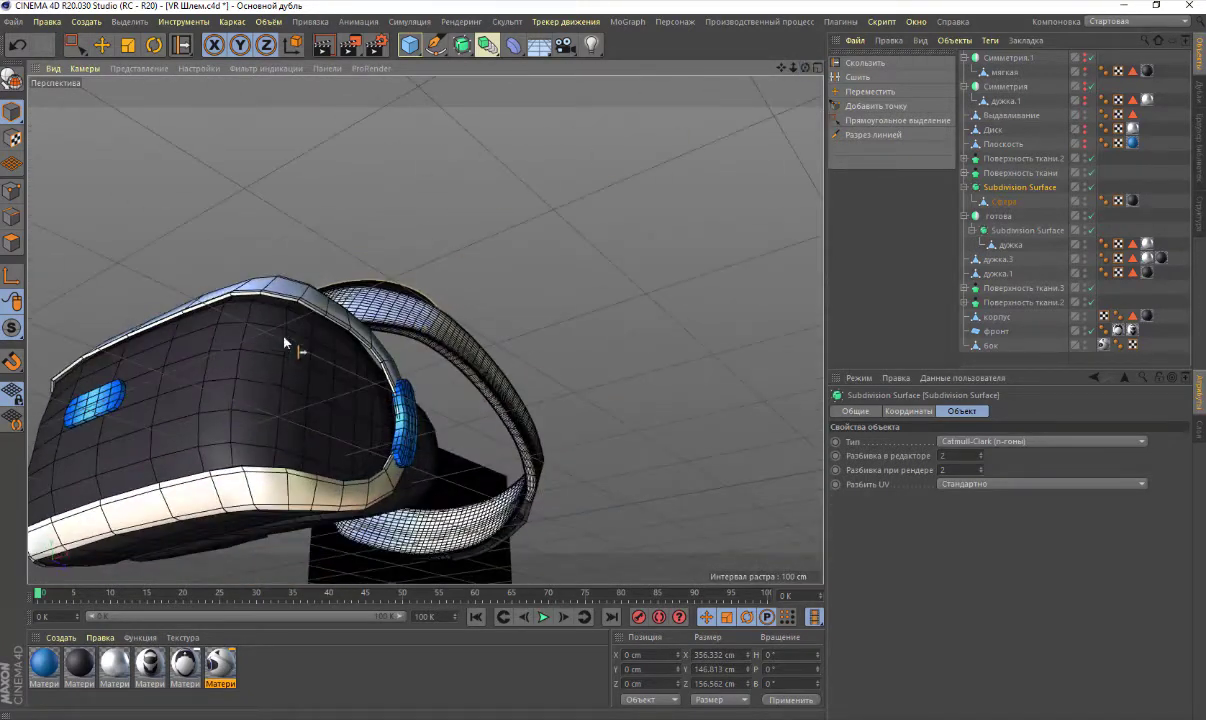
pyautogui.scroll(3, 300, 308)
pyautogui.scroll(3, 310, 330)
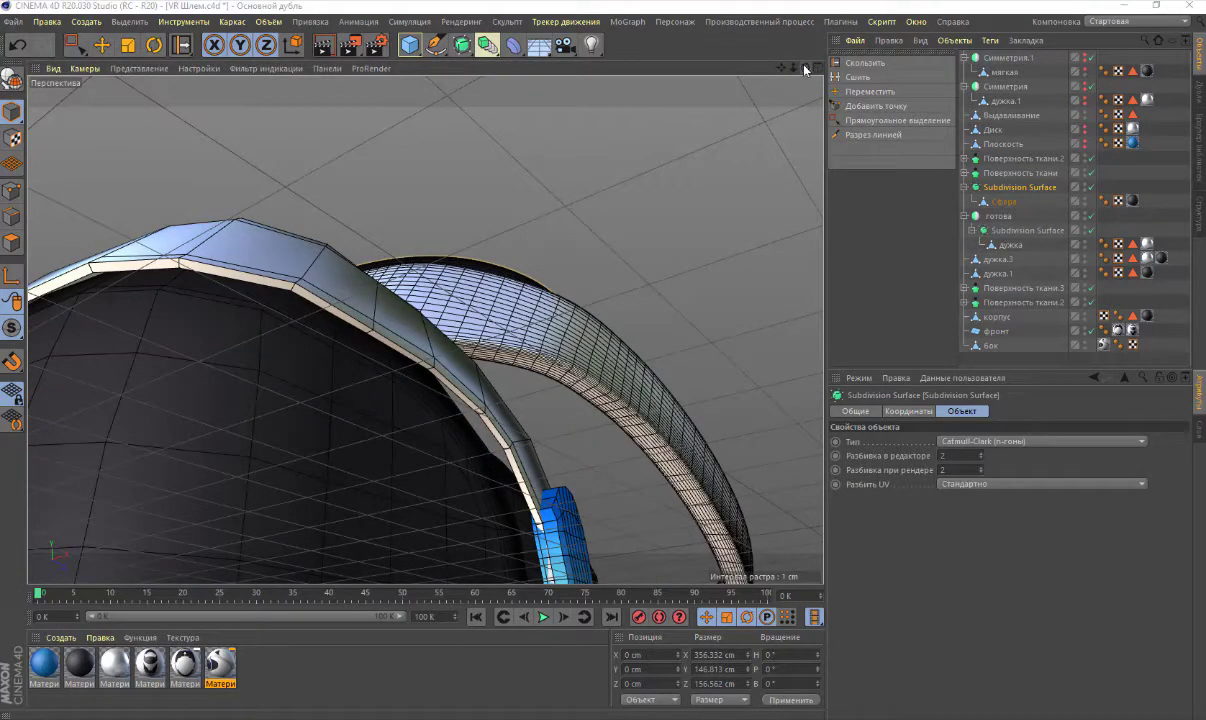
pyautogui.moveTo(806, 68); pyautogui.dragTo(369, 641)
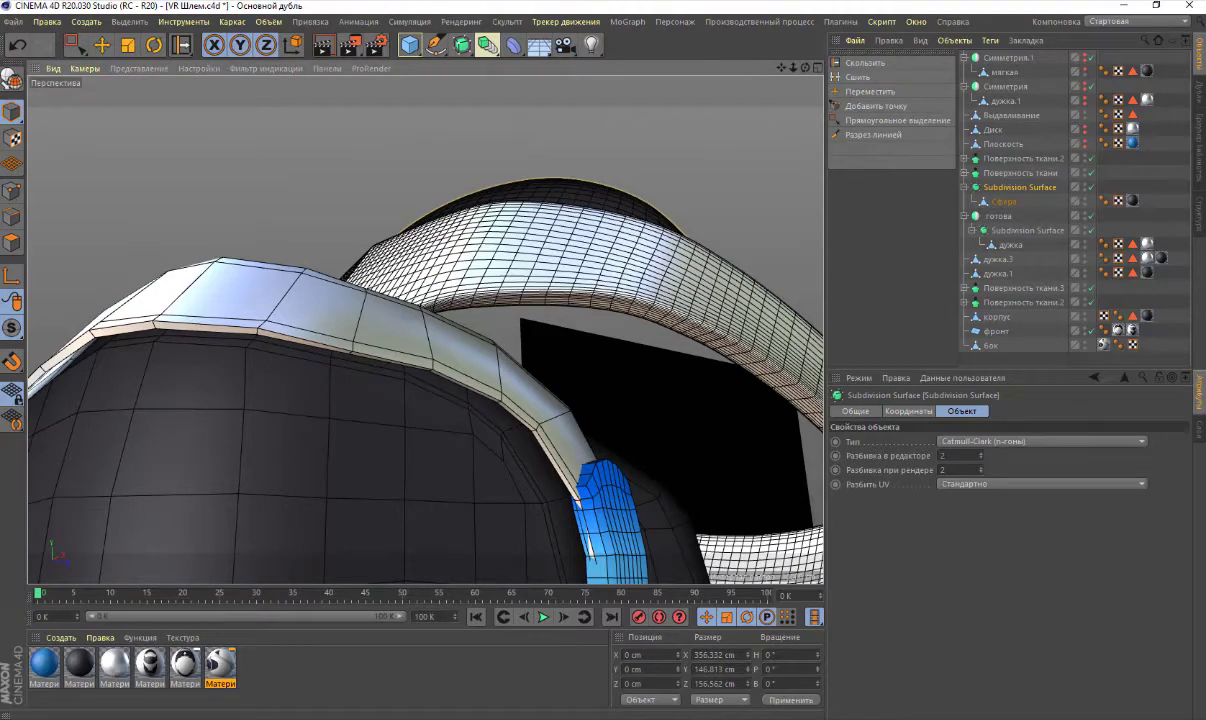
pyautogui.hotkey('alt', 'Tab')
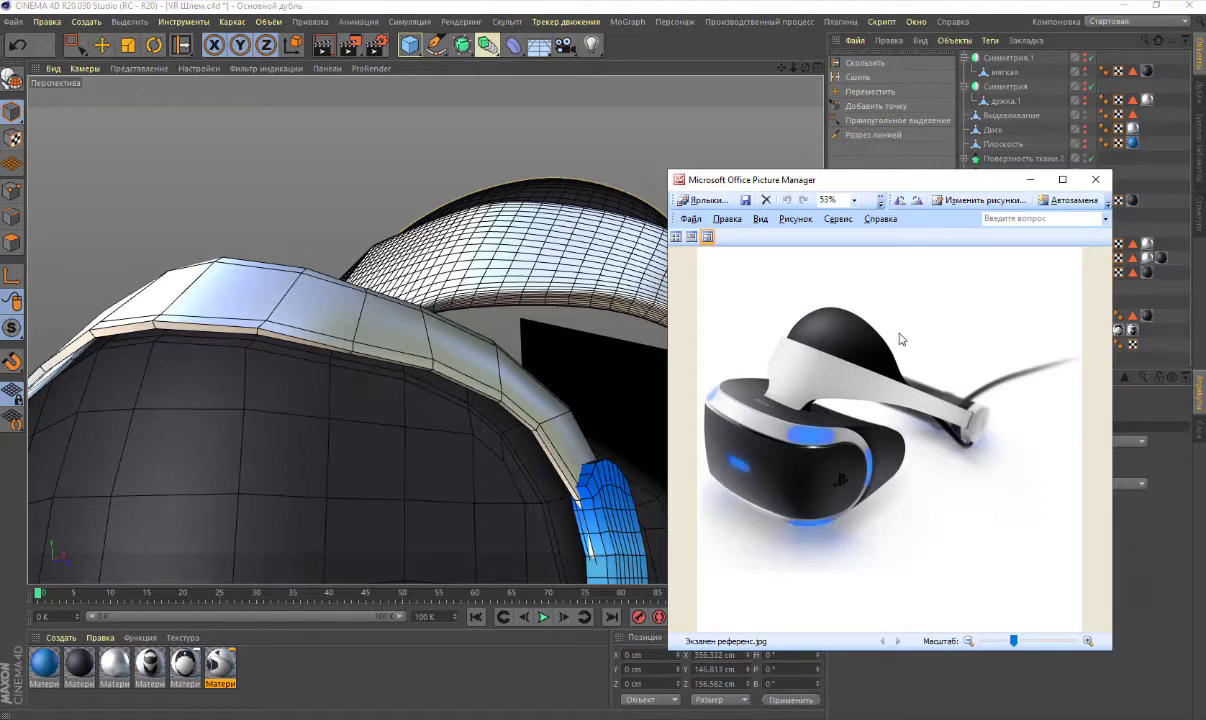
pyautogui.keyDown('alt'); pyautogui.moveTo(486, 502); pyautogui.dragTo(465, 533); pyautogui.keyUp('alt')
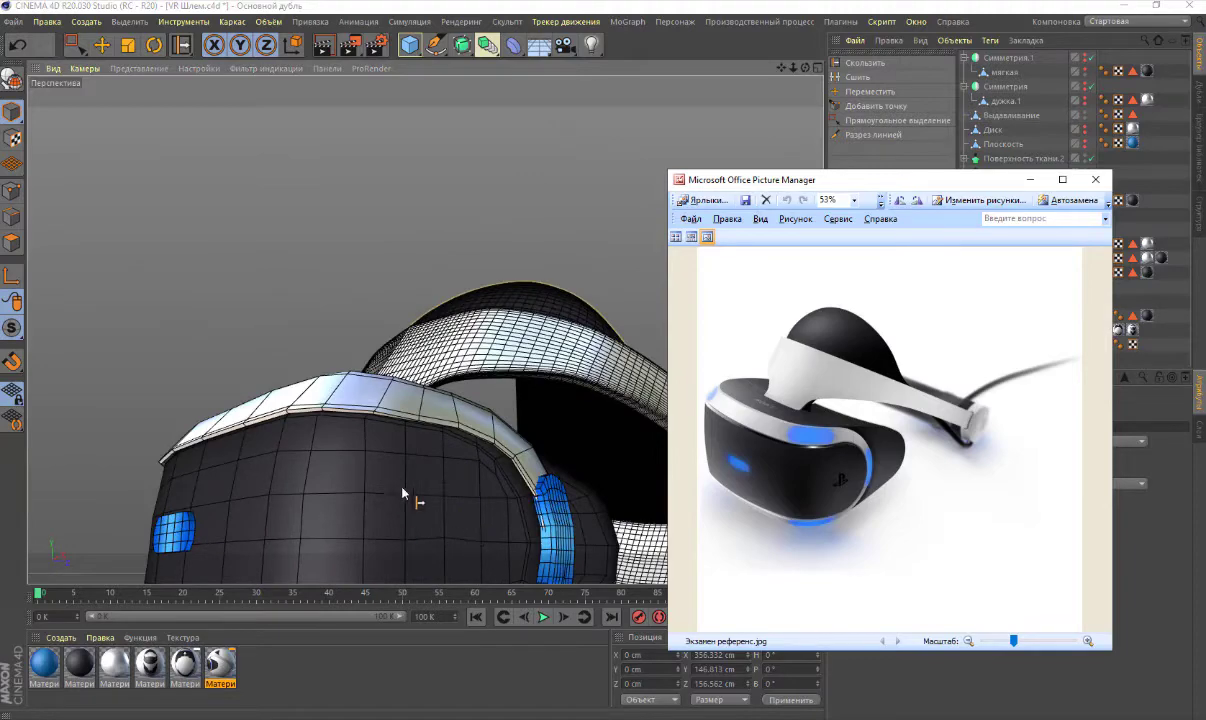
pyautogui.click(327, 497)
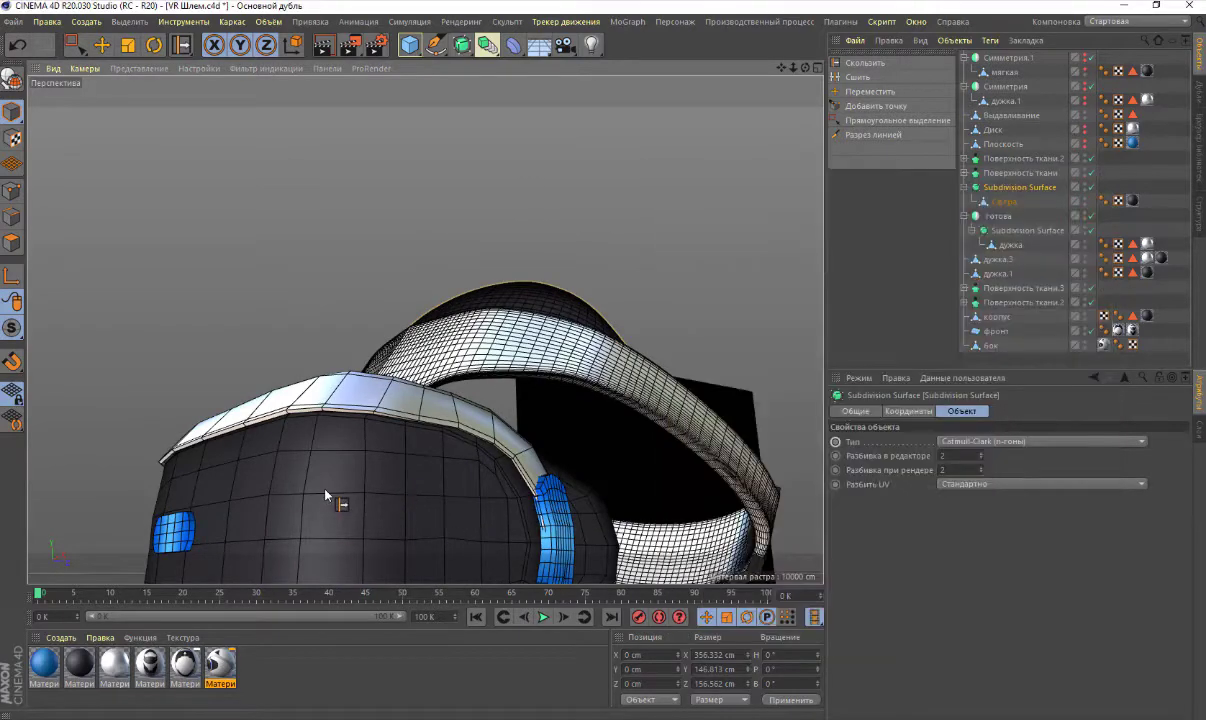
pyautogui.click(101, 44)
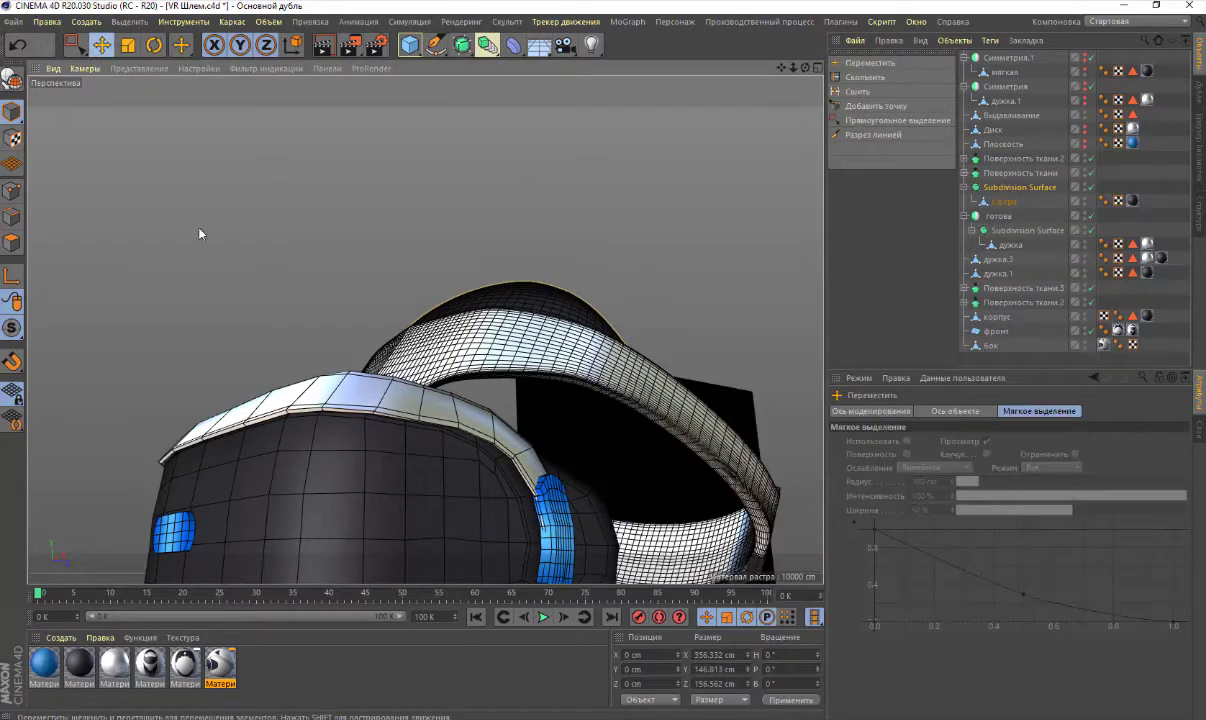
pyautogui.click(302, 473)
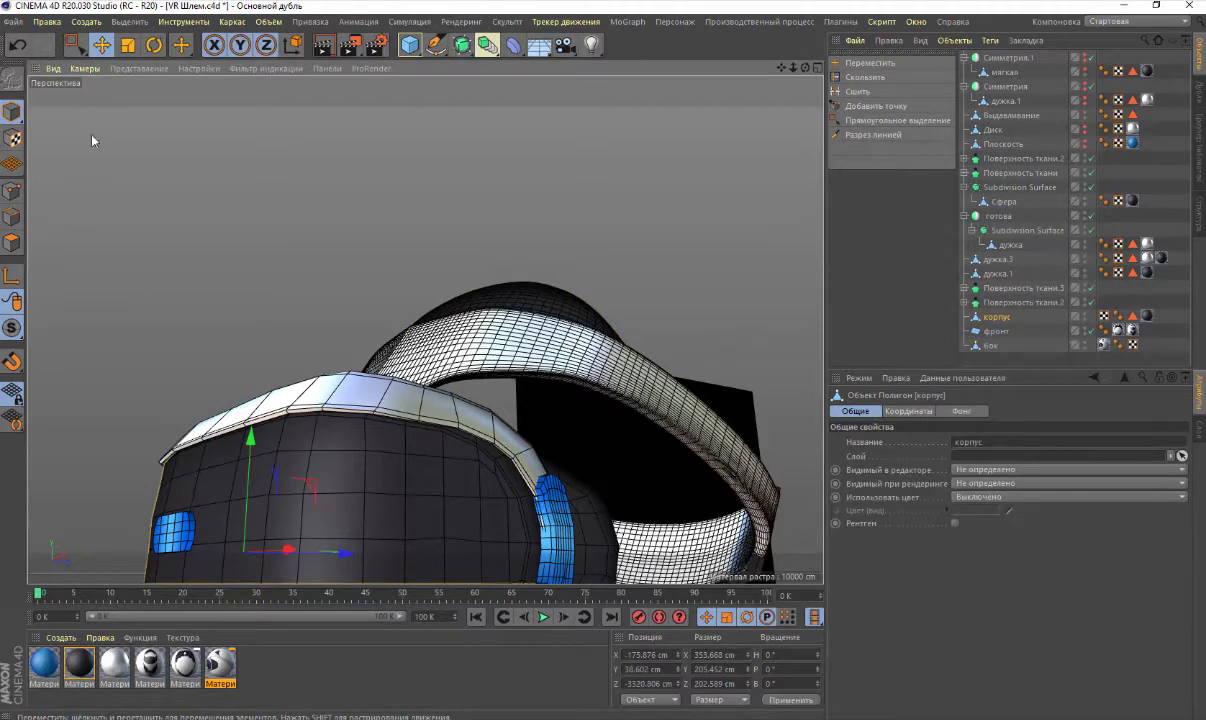
pyautogui.press('t')
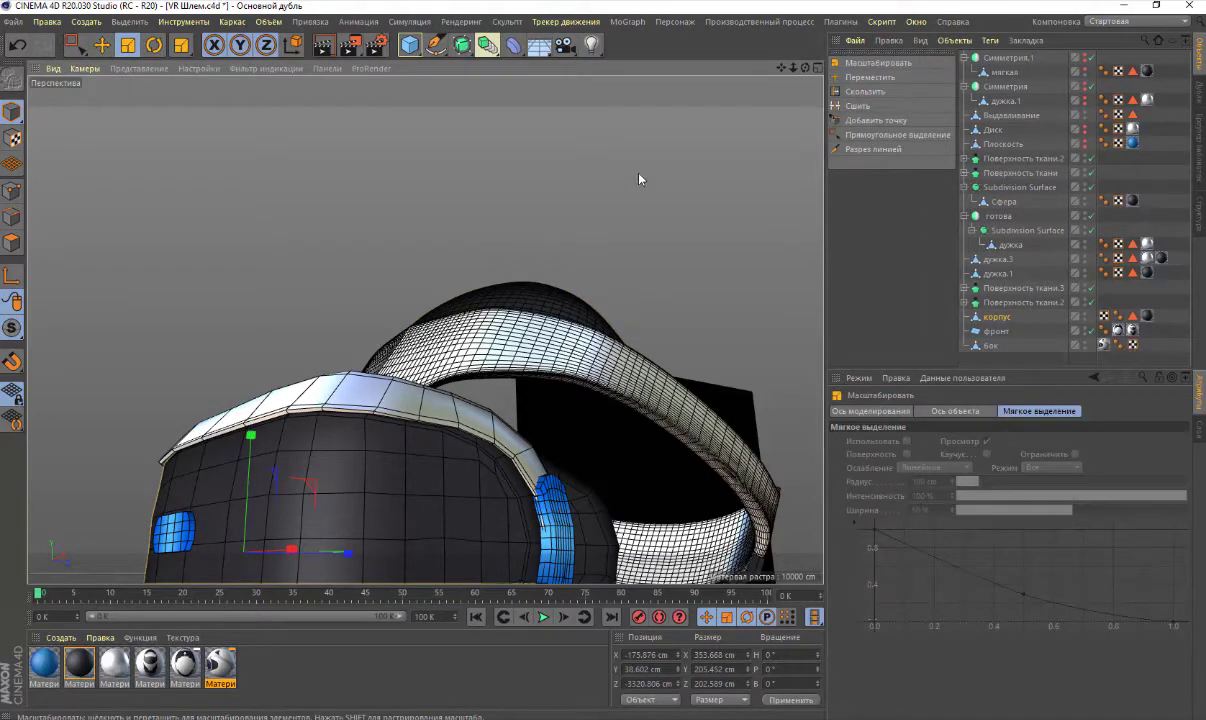
pyautogui.moveTo(805, 67)
pyautogui.mouseDown()
pyautogui.moveTo(456, 410)
pyautogui.moveTo(506, 433)
pyautogui.mouseUp()
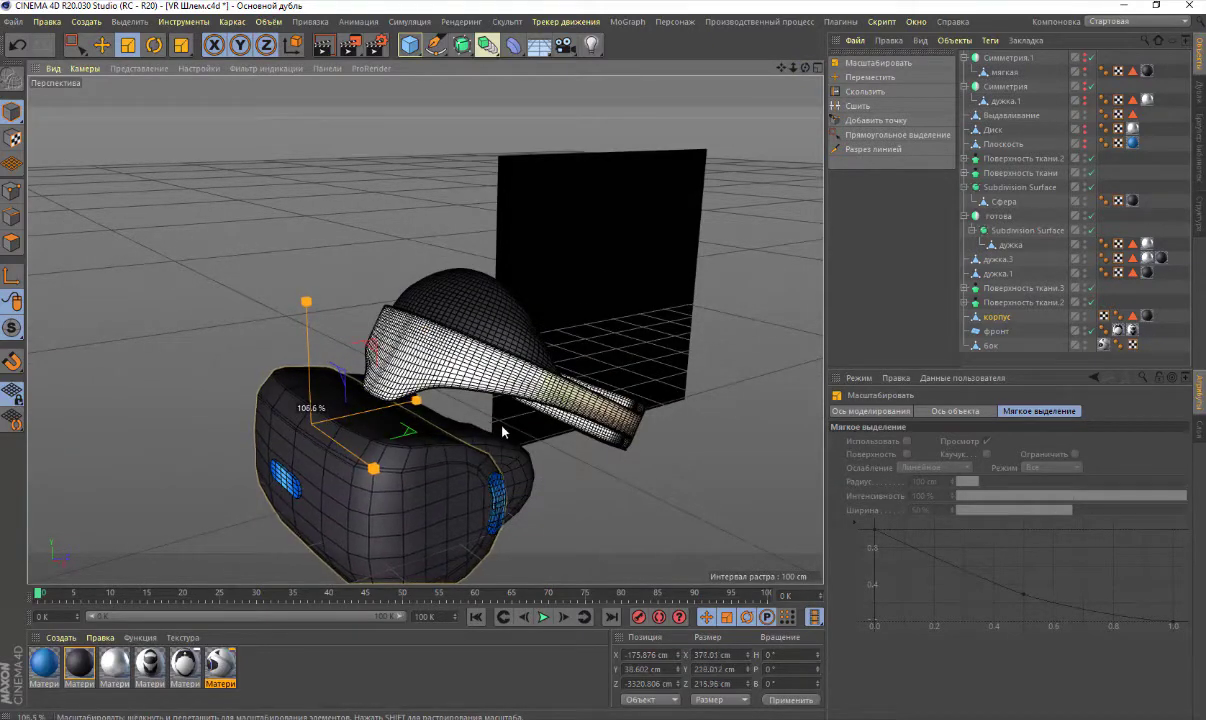
pyautogui.click(17, 44)
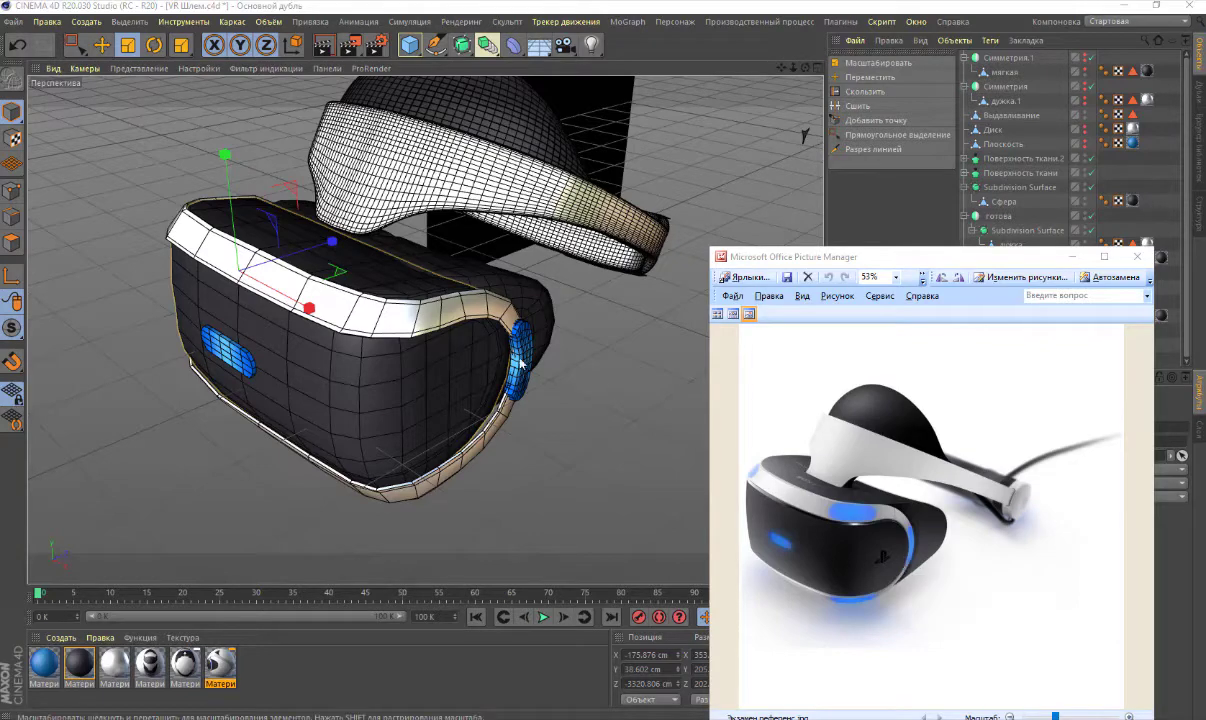
# Delete the white rim band Поверхность ткани.3 and compare the headset with the reference photo
pyautogui.click(403, 320)
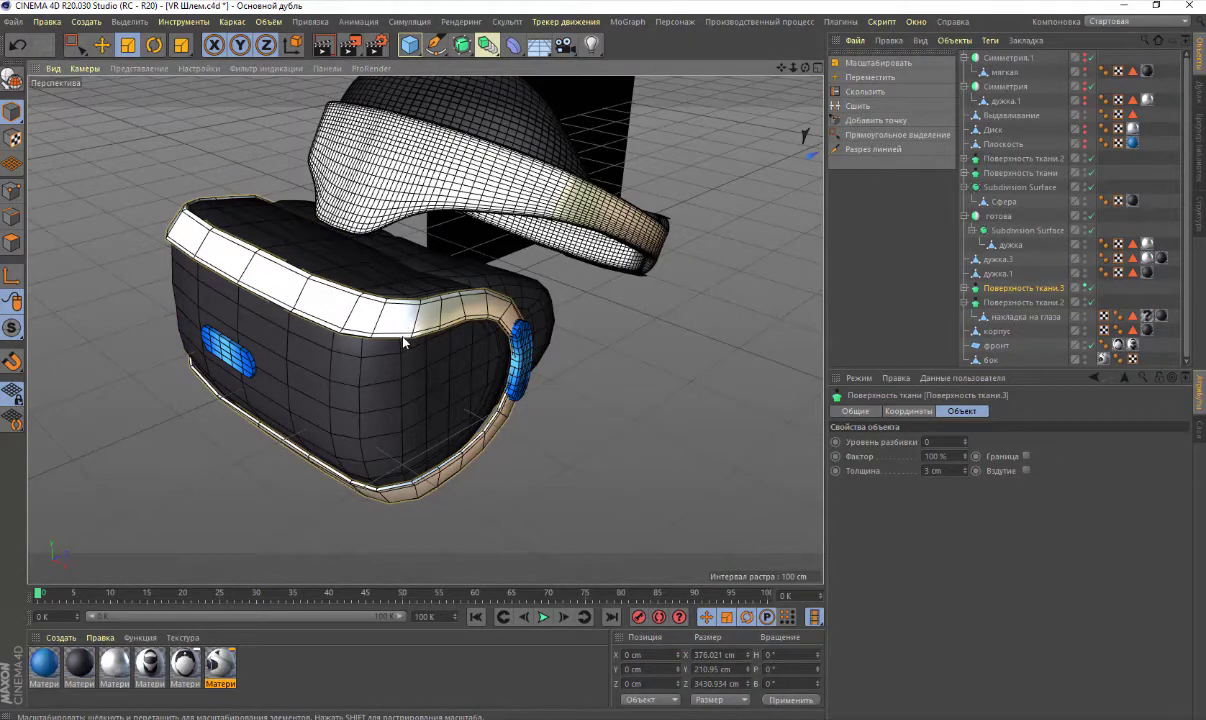
pyautogui.press('Delete')
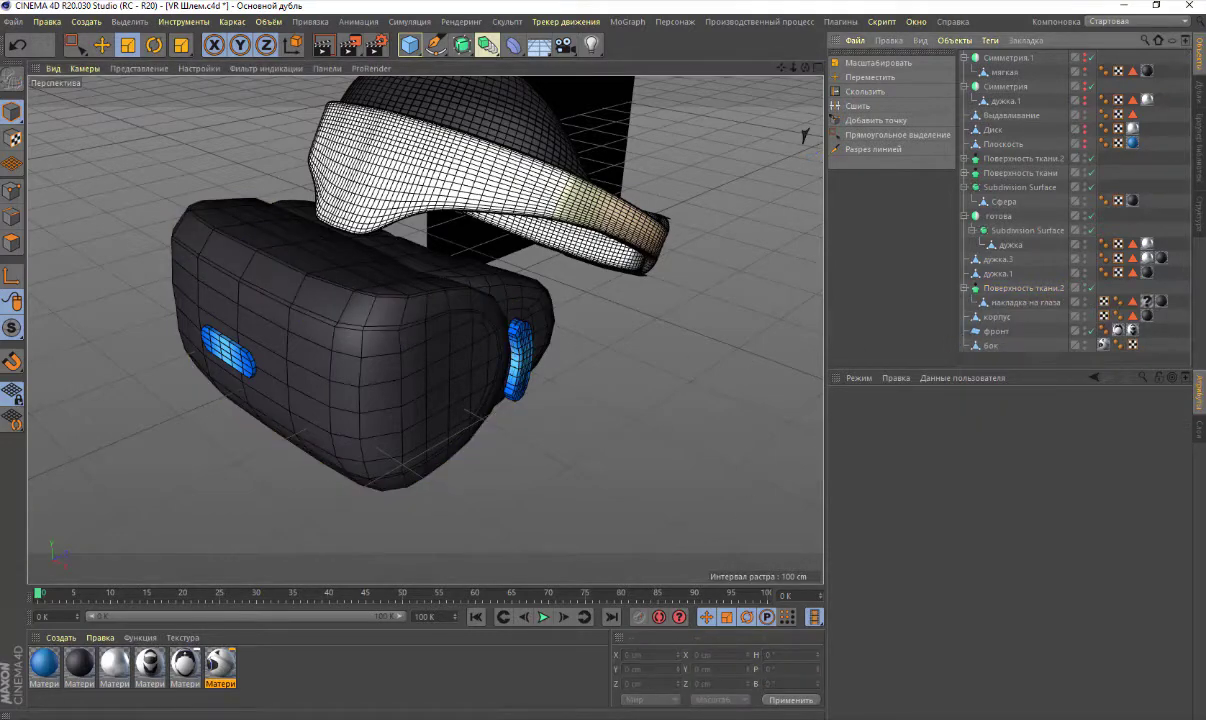
pyautogui.hotkey('alt', 'Tab')
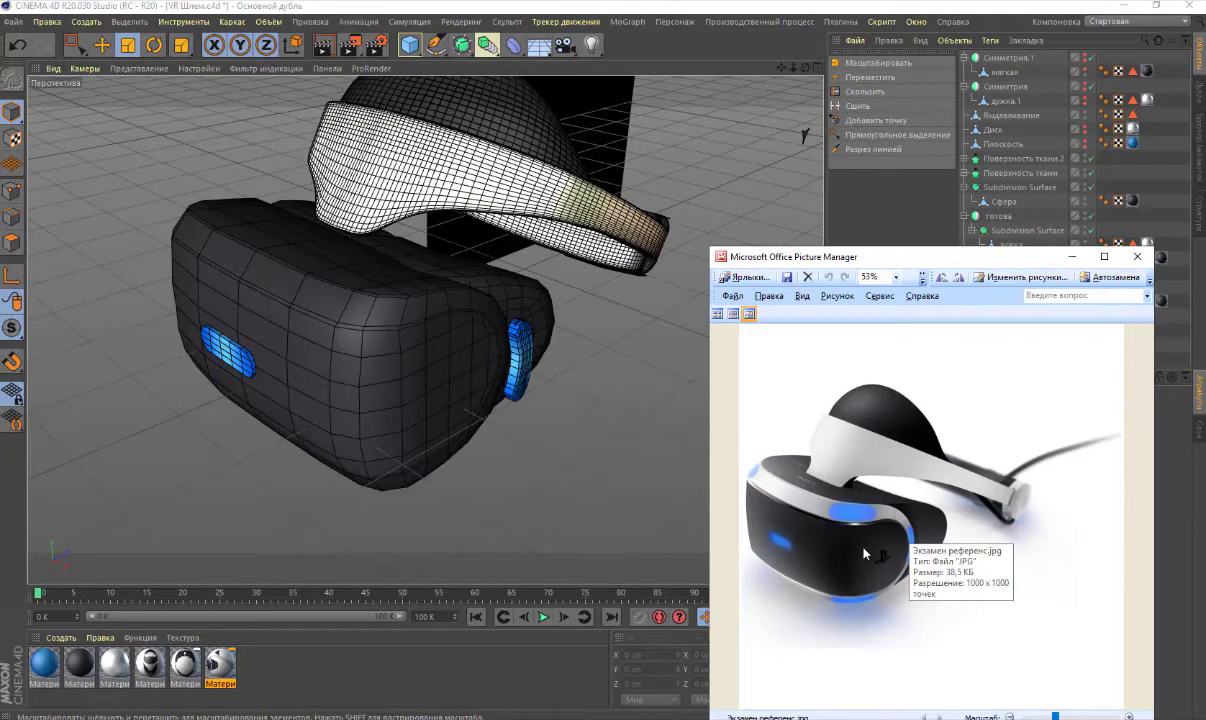
pyautogui.scroll(2, 477, 362)
pyautogui.scroll(2, 477, 362)
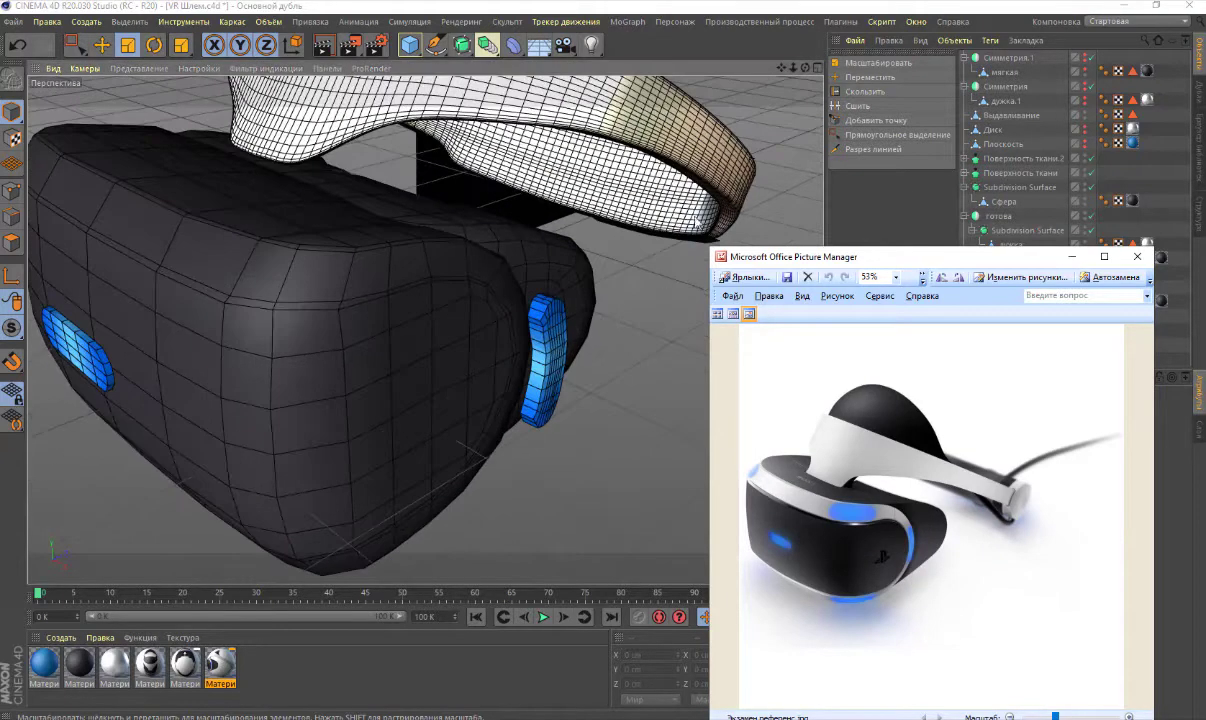
pyautogui.click(796, 84)
pyautogui.keyDown('alt'); pyautogui.moveTo(425, 329); pyautogui.dragTo(425, 329); pyautogui.keyUp('alt')
pyautogui.click(650, 340)
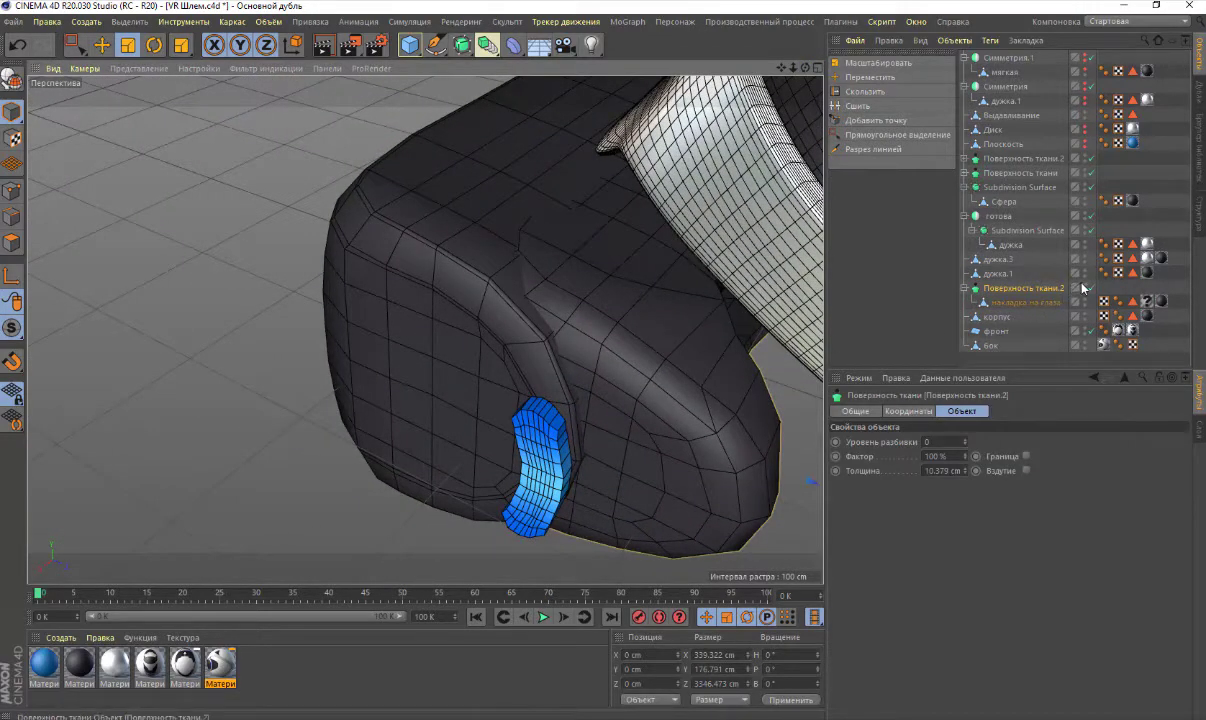
pyautogui.keyDown('alt'); pyautogui.moveTo(600, 300); pyautogui.dragTo(643, 307); pyautogui.keyUp('alt')
pyautogui.scroll(-2, 625, 310)
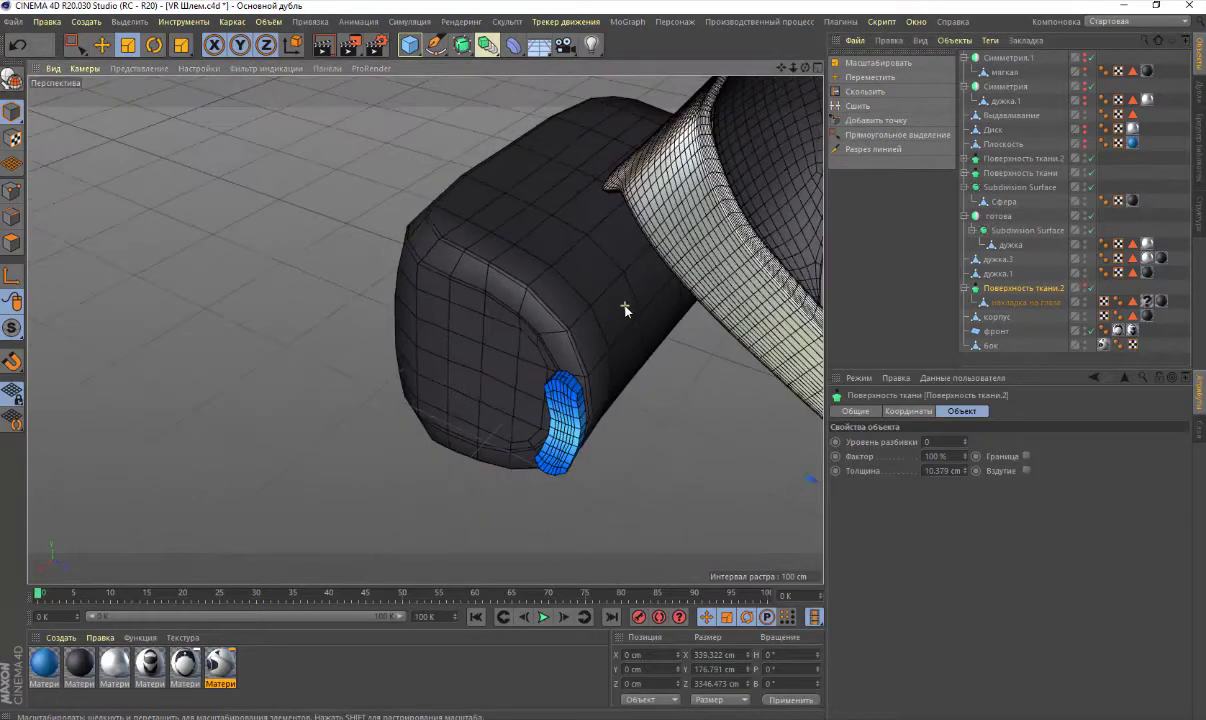
pyautogui.keyDown('alt'); pyautogui.moveTo(425, 329); pyautogui.dragTo(300, 335); pyautogui.keyUp('alt')
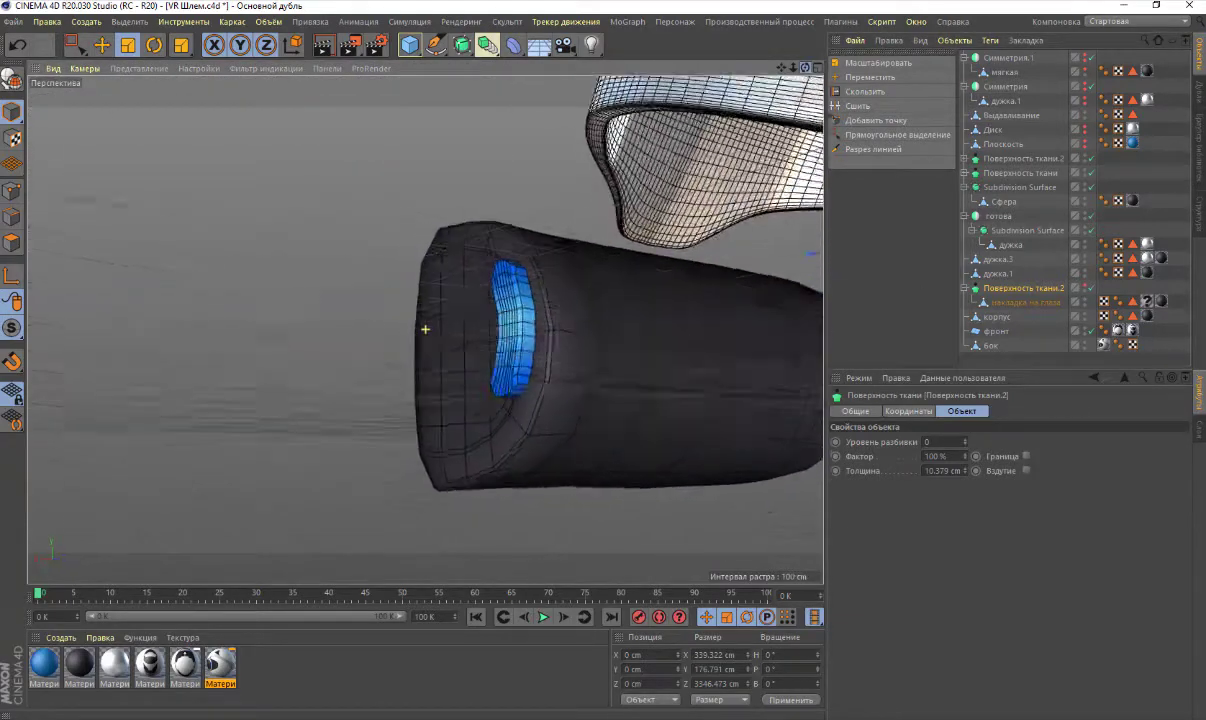
pyautogui.keyDown('alt'); pyautogui.moveTo(425, 329); pyautogui.dragTo(330, 333); pyautogui.keyUp('alt')
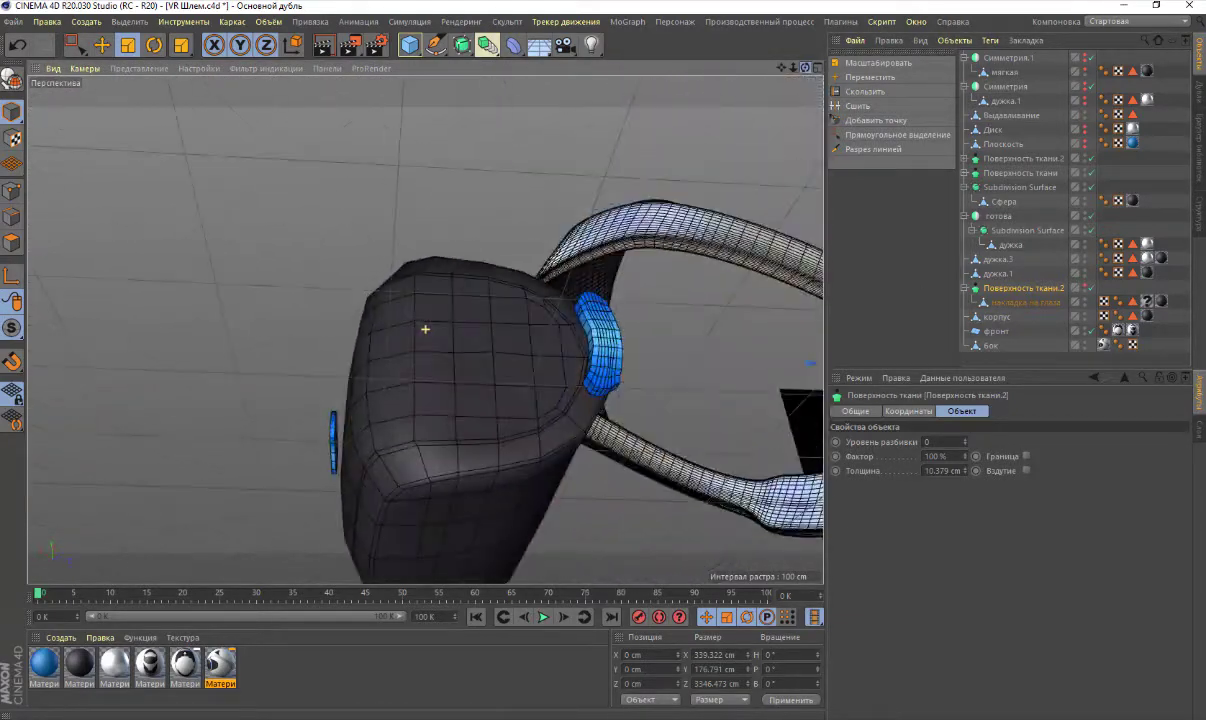
pyautogui.moveTo(425, 329)
pyautogui.keyDown('alt'); pyautogui.mouseDown()
pyautogui.moveTo(360, 331)
pyautogui.moveTo(410, 300)
pyautogui.moveTo(425, 329)
pyautogui.mouseUp(); pyautogui.keyUp('alt')
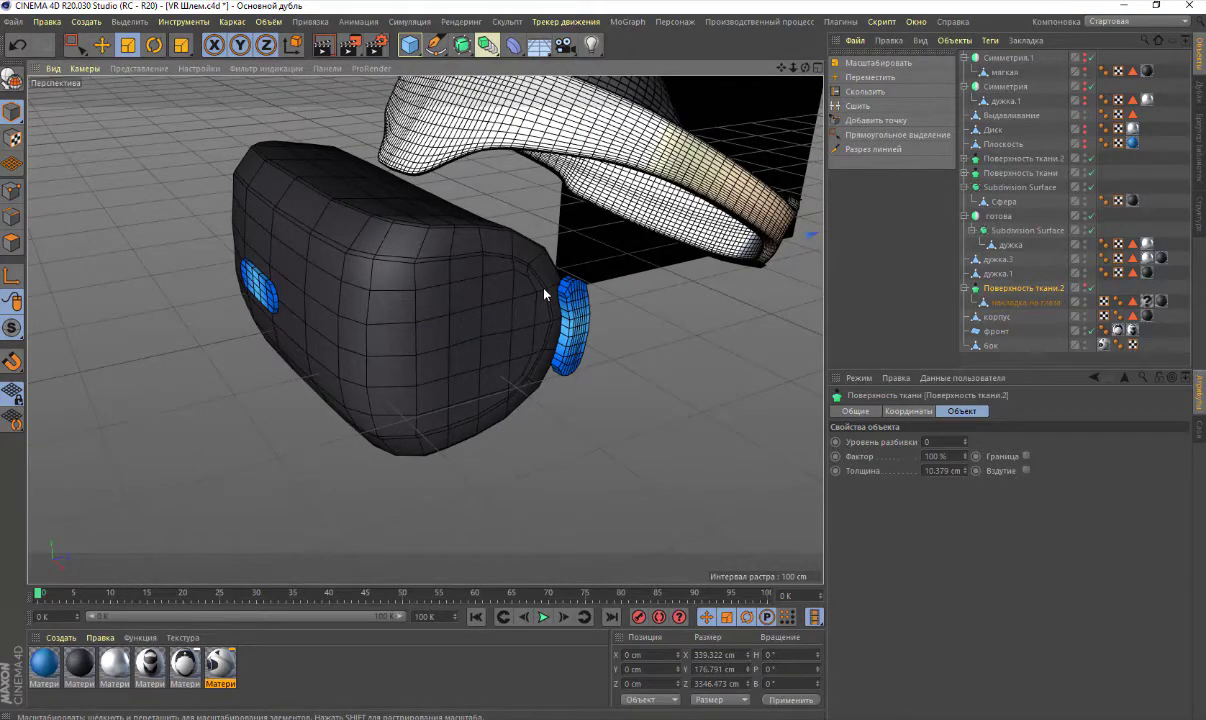
pyautogui.scroll(2, 544, 294)
pyautogui.scroll(2, 544, 294)
pyautogui.scroll(2, 544, 294)
pyautogui.scroll(2, 544, 294)
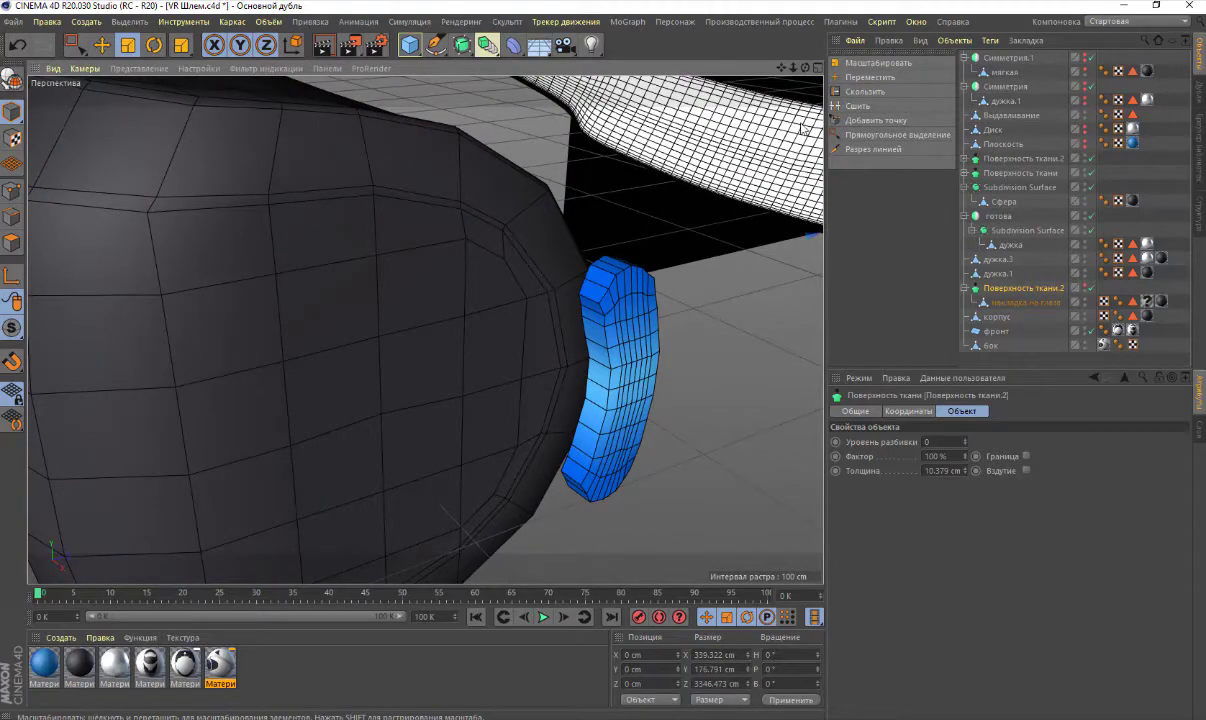
pyautogui.keyDown('alt'); pyautogui.moveTo(425, 329); pyautogui.dragTo(425, 329); pyautogui.keyUp('alt')
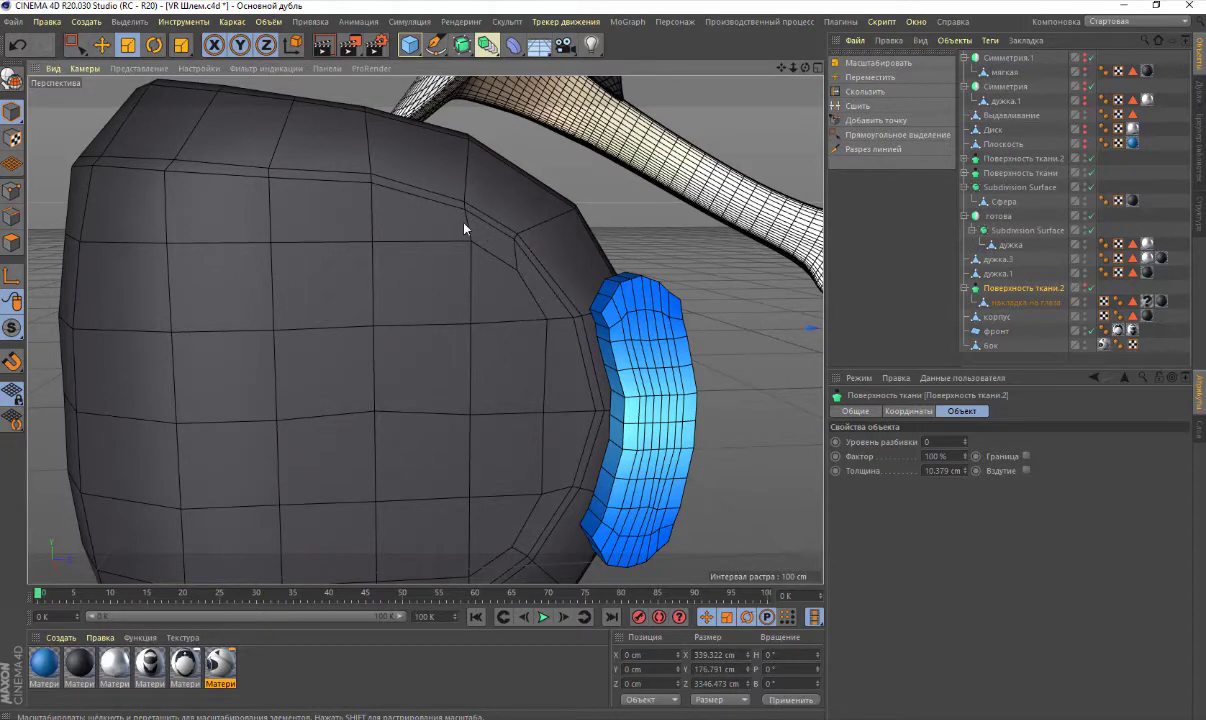
pyautogui.scroll(-4, 461, 266)
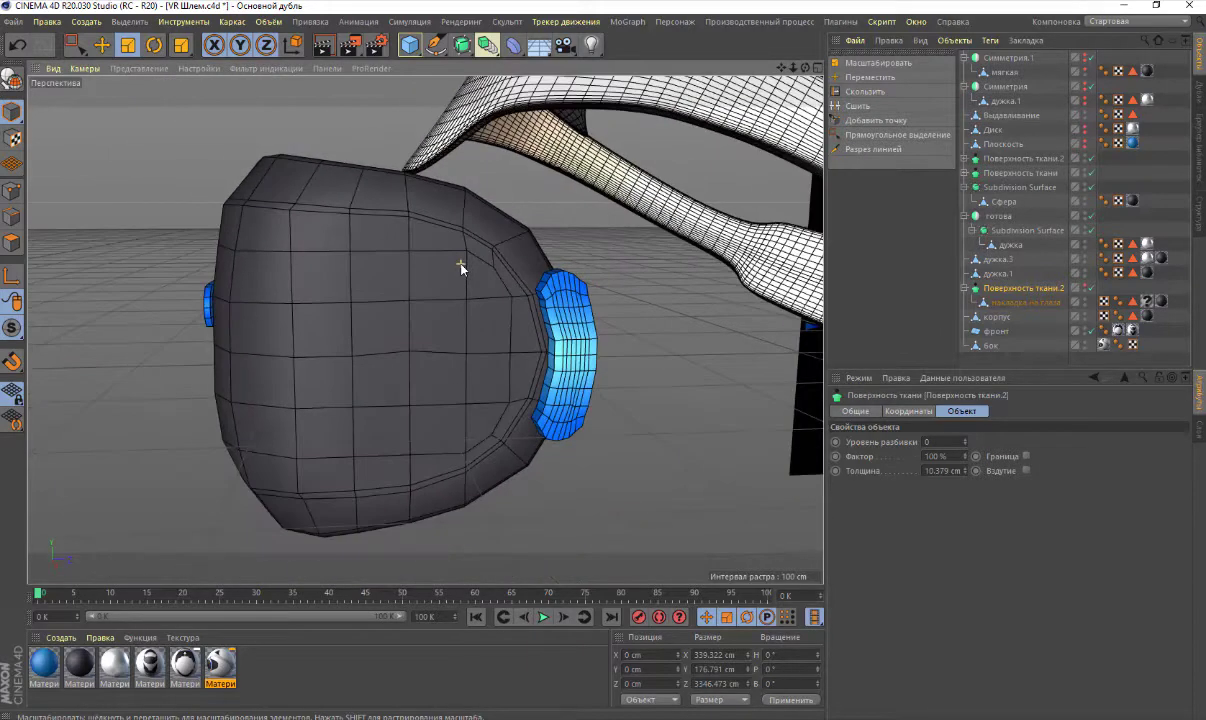
pyautogui.click(130, 21)
pyautogui.click(140, 30)
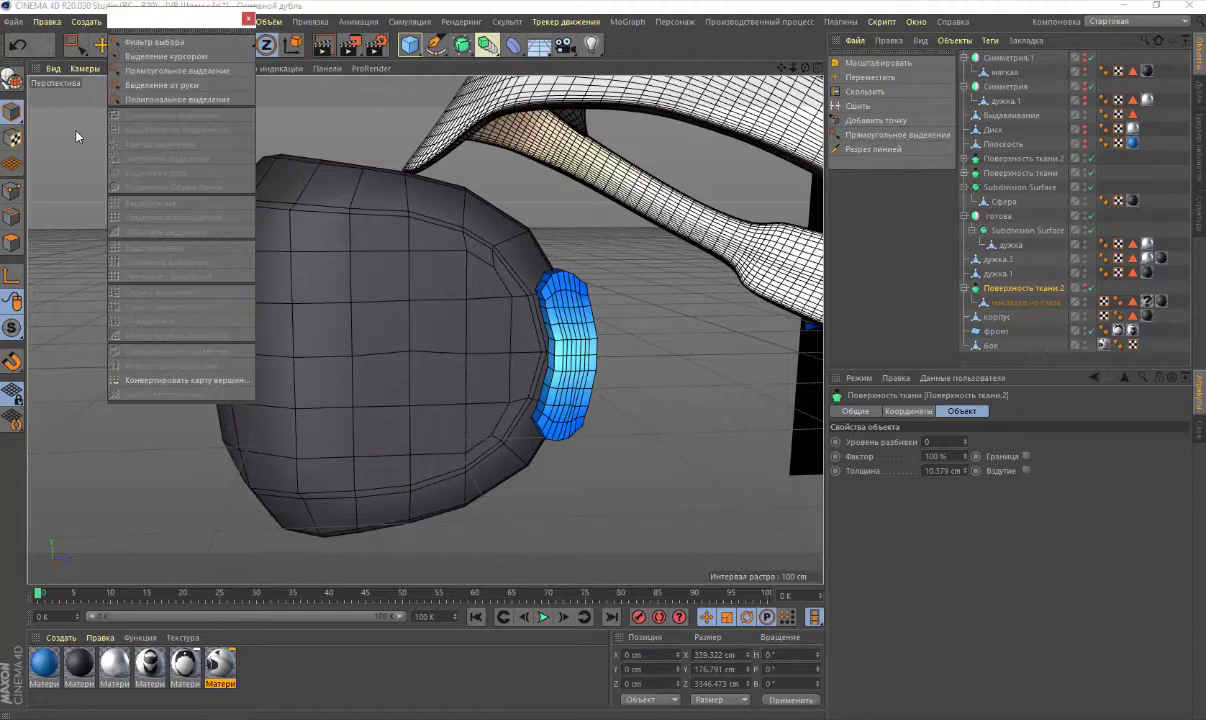
pyautogui.click(12, 241)
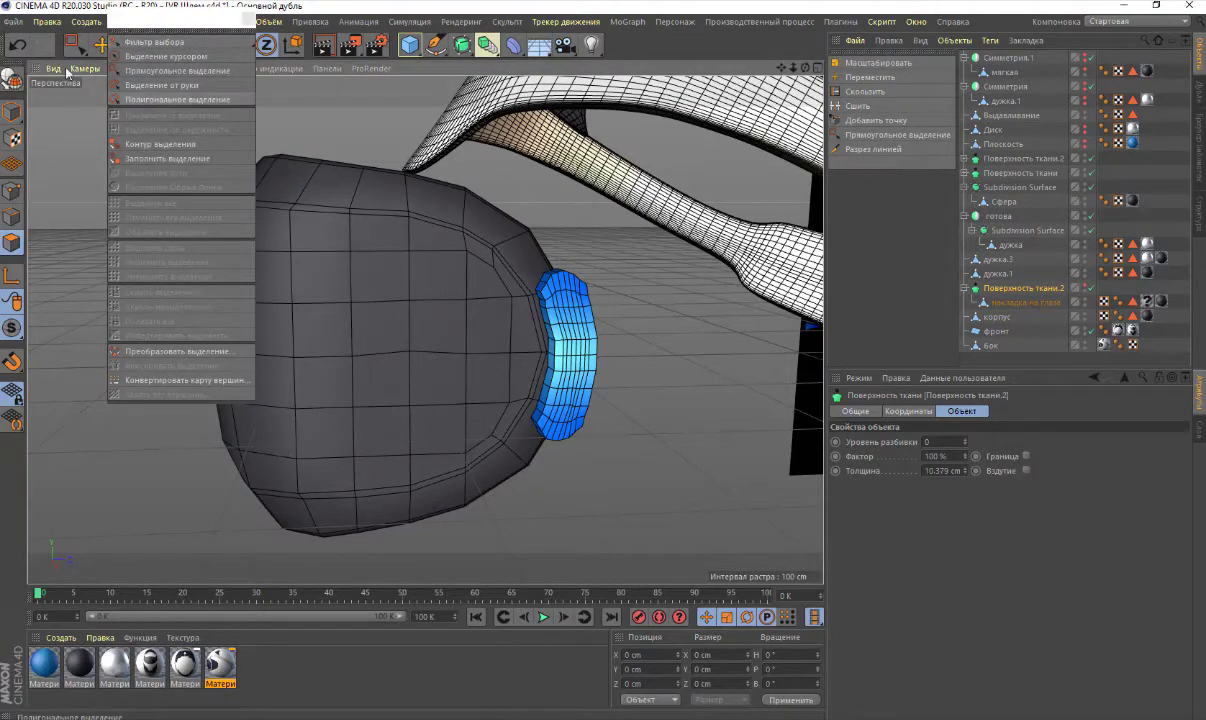
pyautogui.click(246, 18)
pyautogui.click(128, 21)
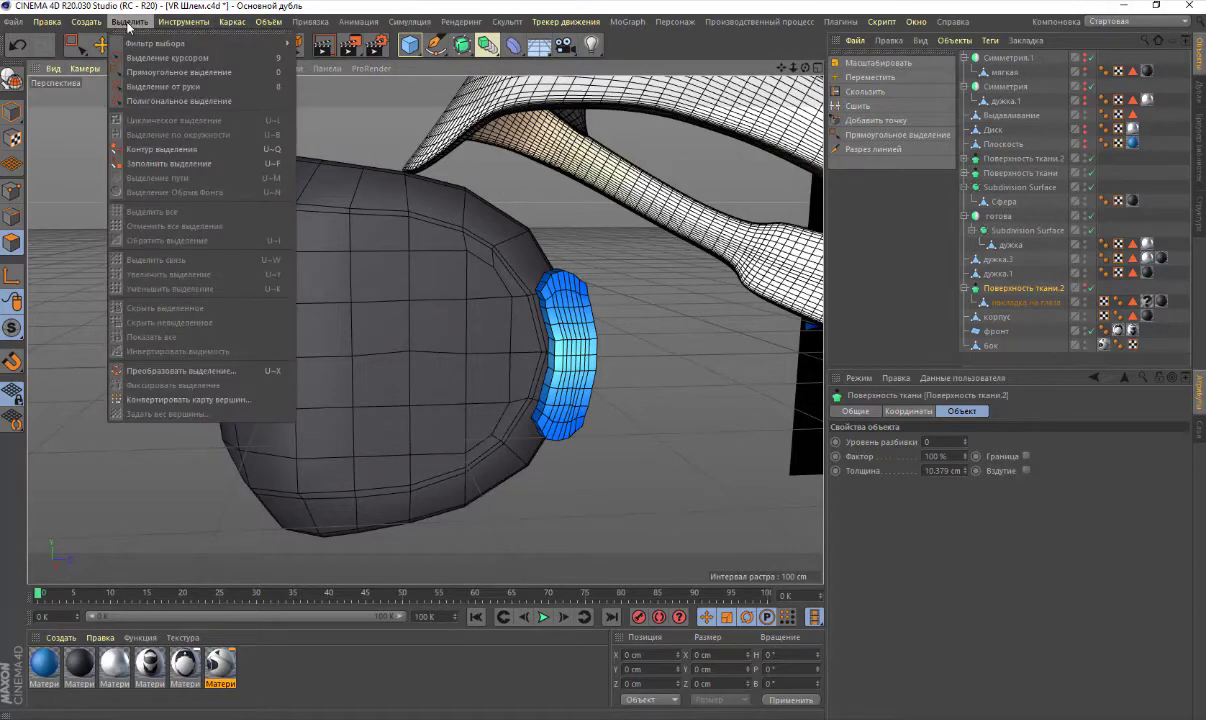
pyautogui.click(443, 295)
pyautogui.click(12, 110)
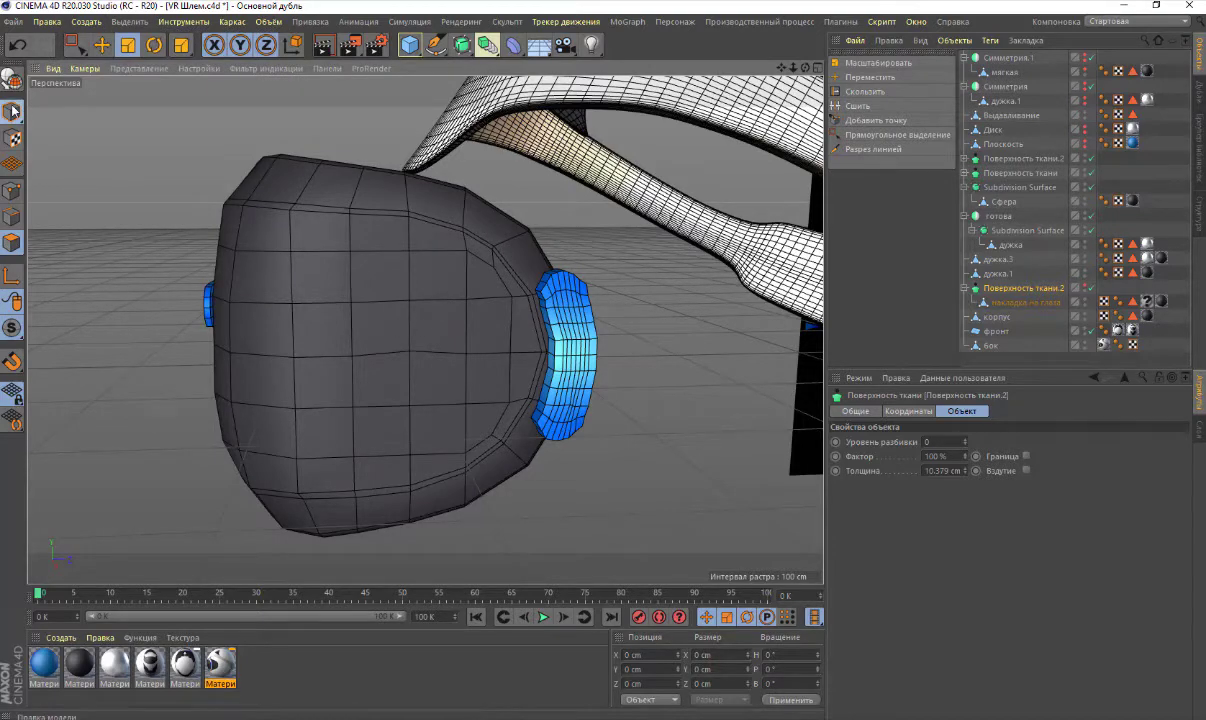
# Loop-select the корпус body's front band in Polygon mode, then fill-select the face inside it
pyautogui.click(415, 295)
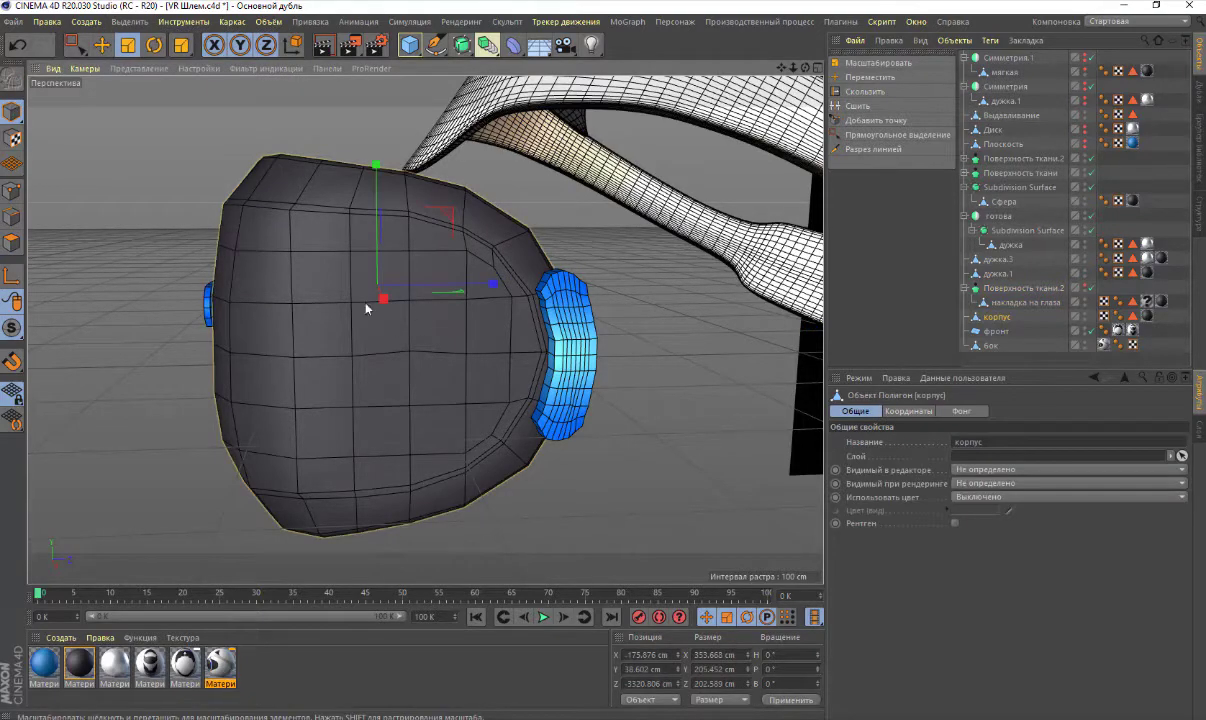
pyautogui.click(12, 242)
pyautogui.click(130, 22)
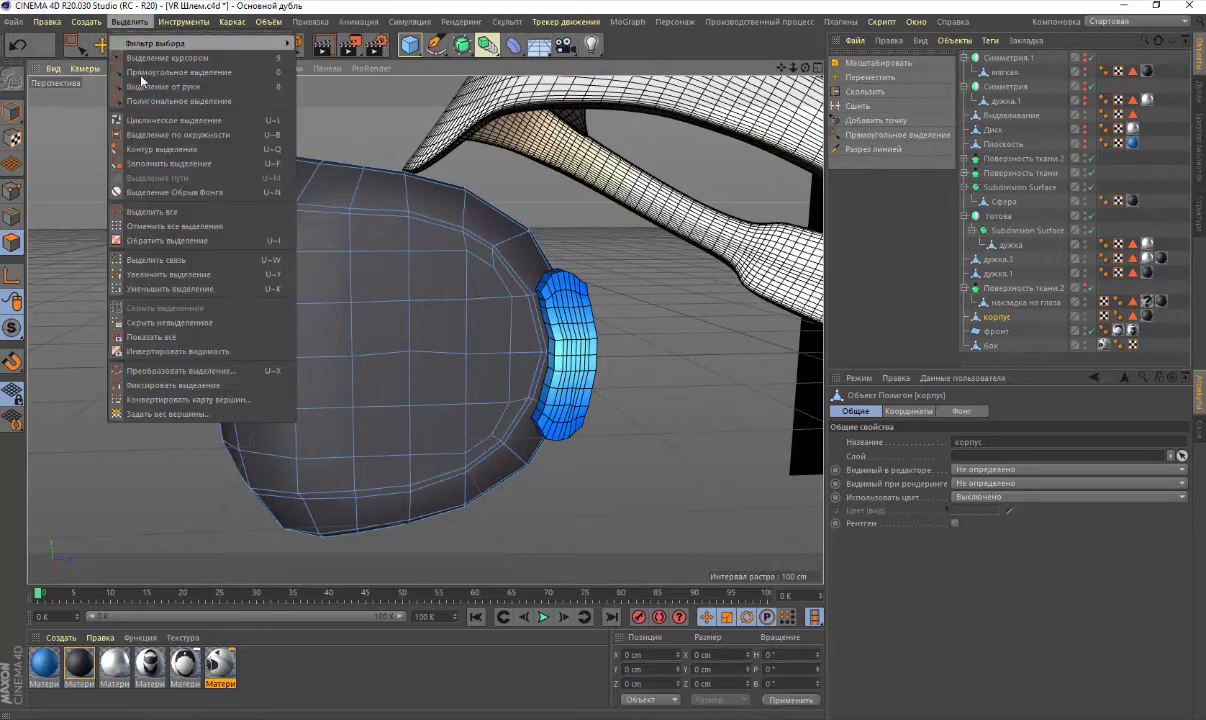
pyautogui.click(135, 110)
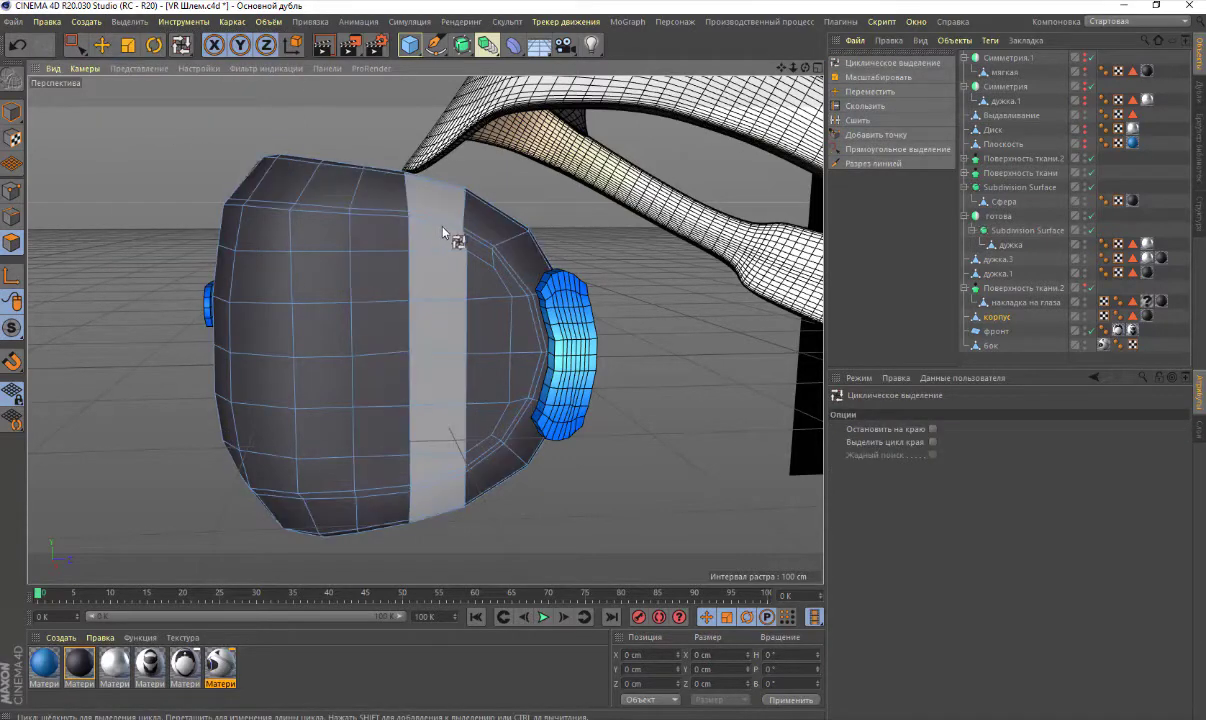
pyautogui.click(468, 247)
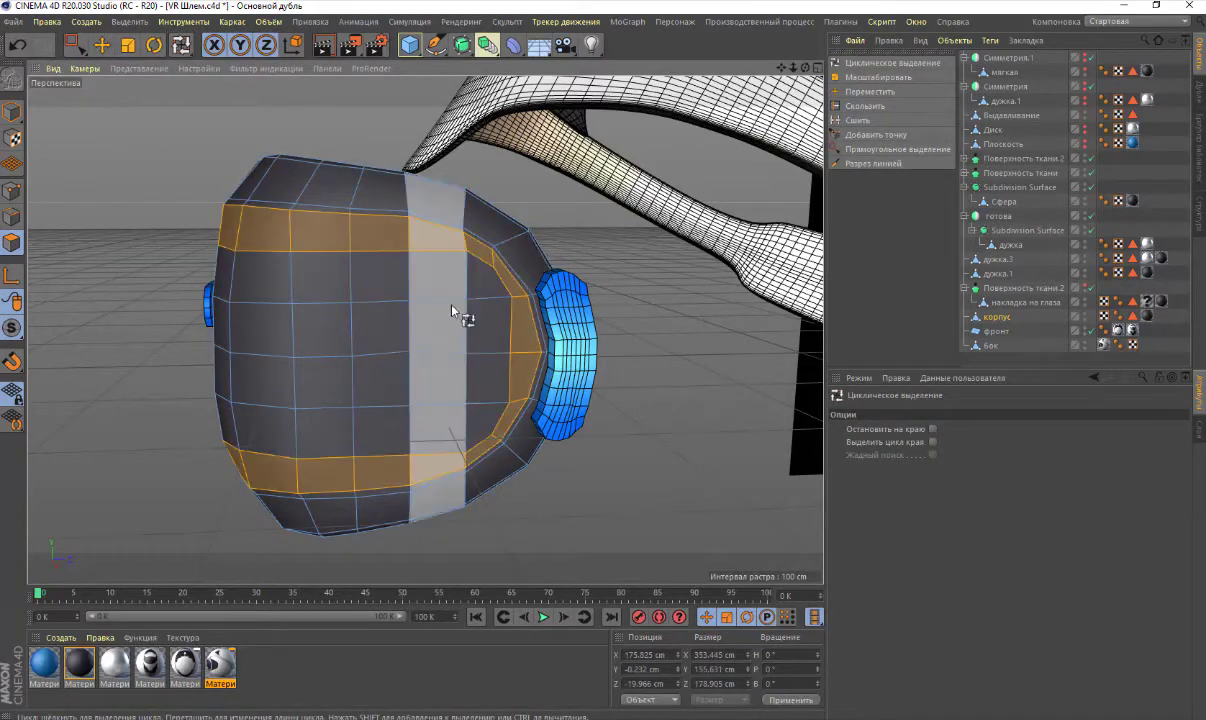
pyautogui.click(130, 22)
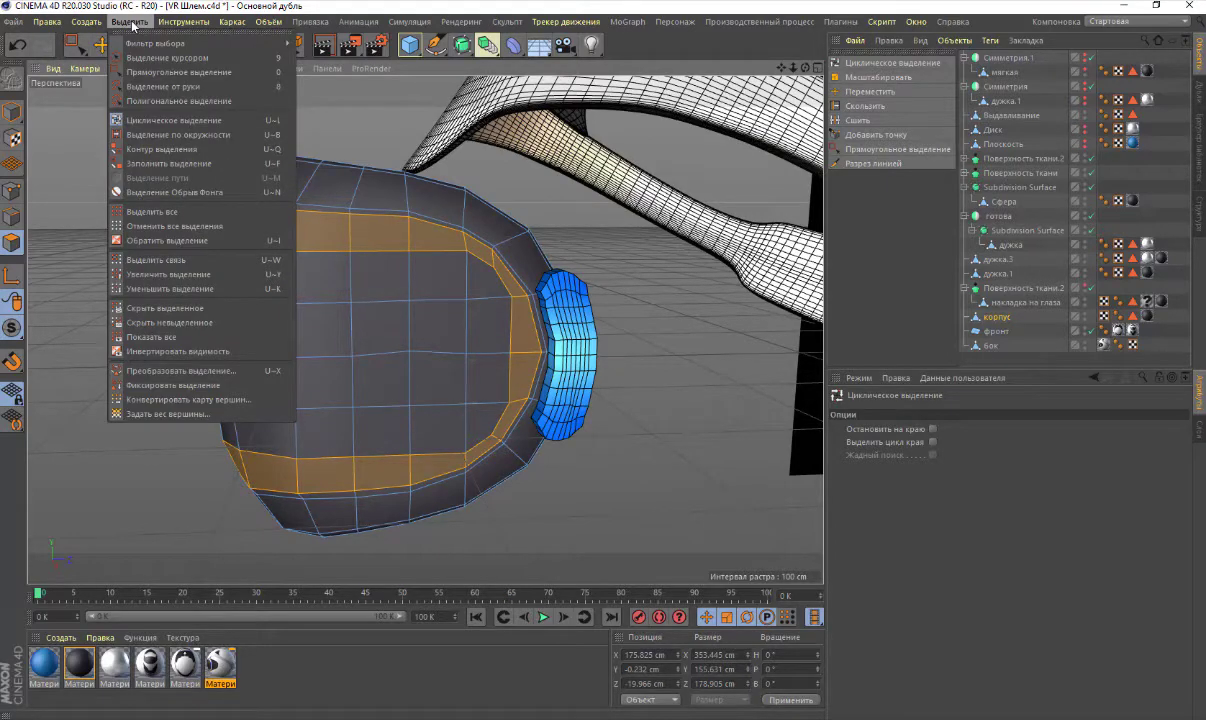
pyautogui.click(168, 163)
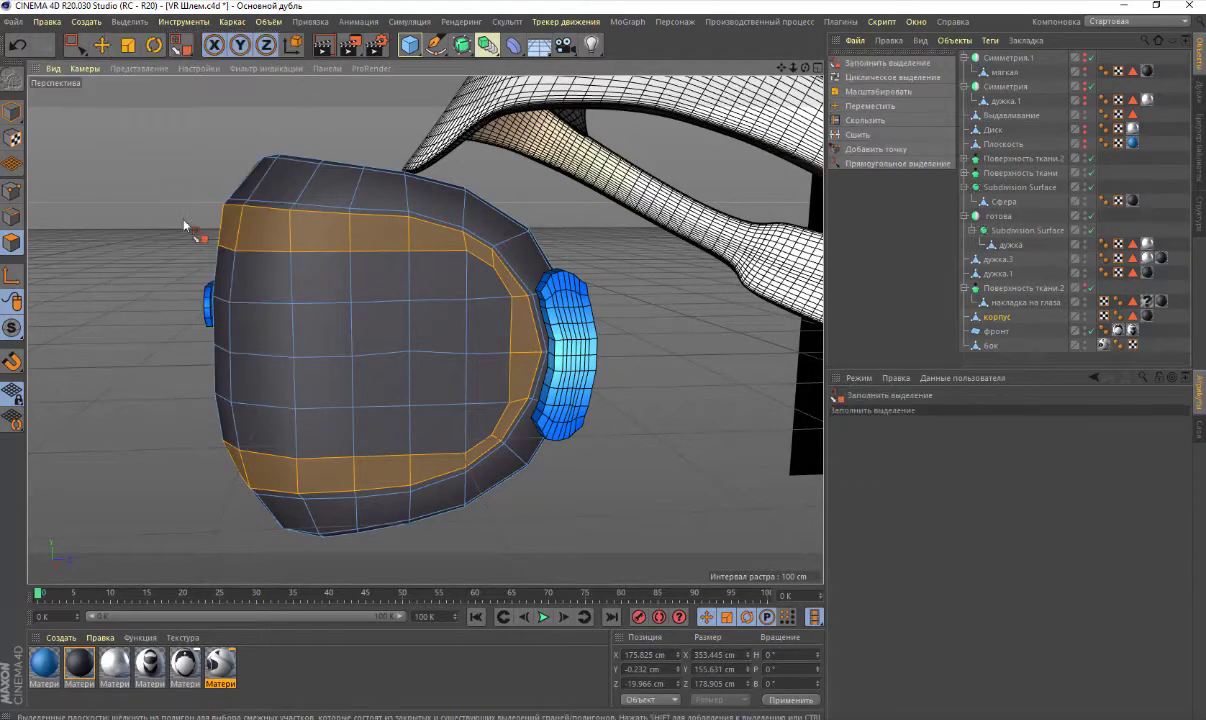
pyautogui.click(313, 354)
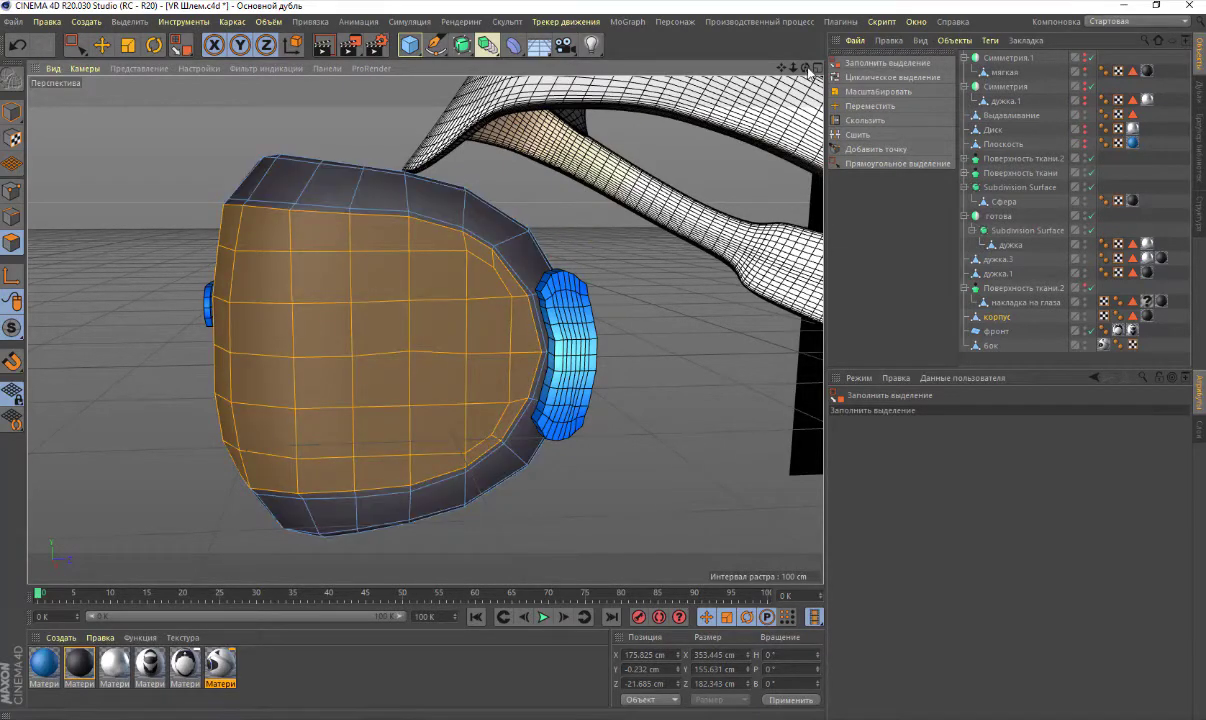
pyautogui.moveTo(808, 69); pyautogui.dragTo(742, 67)
pyautogui.click(127, 45)
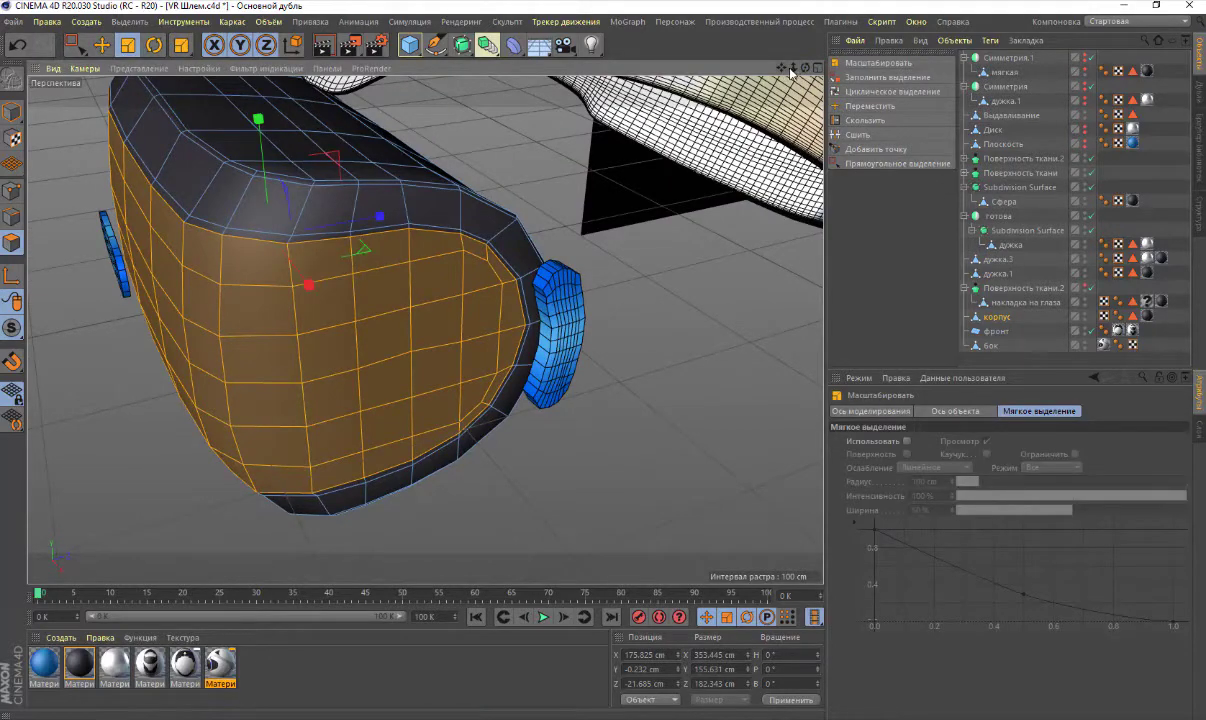
# Scale the selected front face to about 104%, then compare it with the reference photo
pyautogui.moveTo(790, 70); pyautogui.dragTo(427, 305)
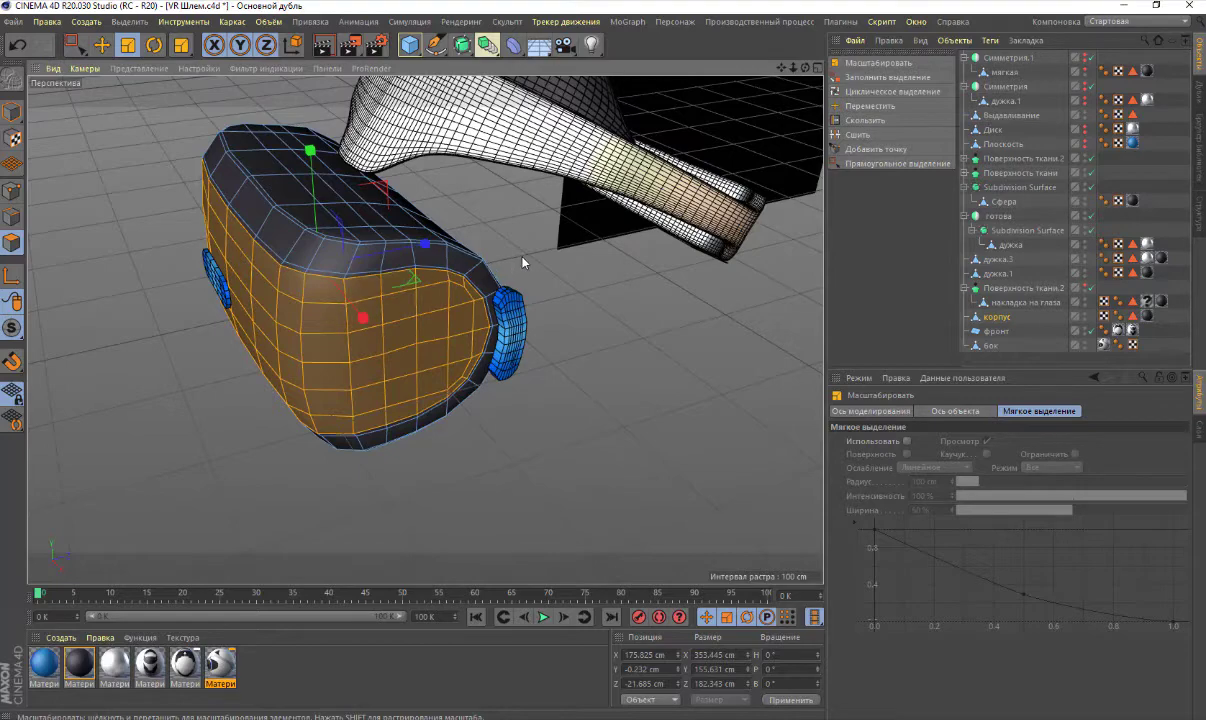
pyautogui.moveTo(522, 262); pyautogui.dragTo(563, 282)
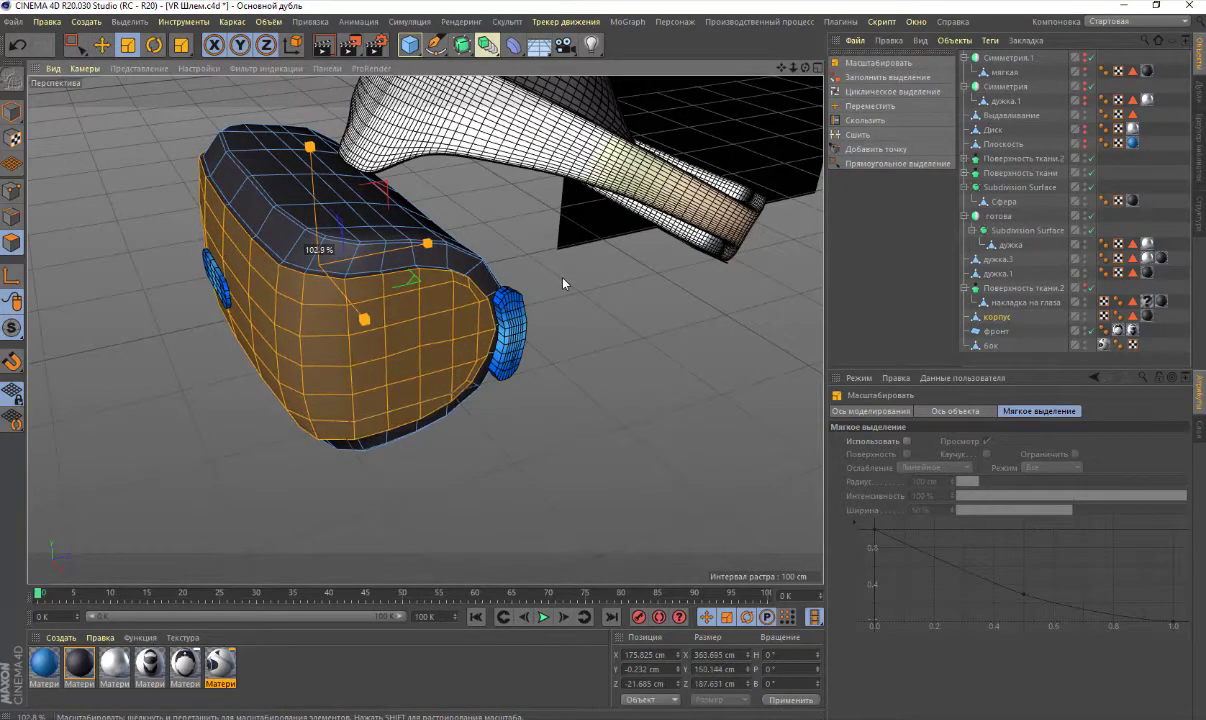
pyautogui.moveTo(563, 283)
pyautogui.mouseDown()
pyautogui.moveTo(585, 295)
pyautogui.moveTo(461, 182)
pyautogui.moveTo(463, 194)
pyautogui.moveTo(453, 166)
pyautogui.mouseUp()
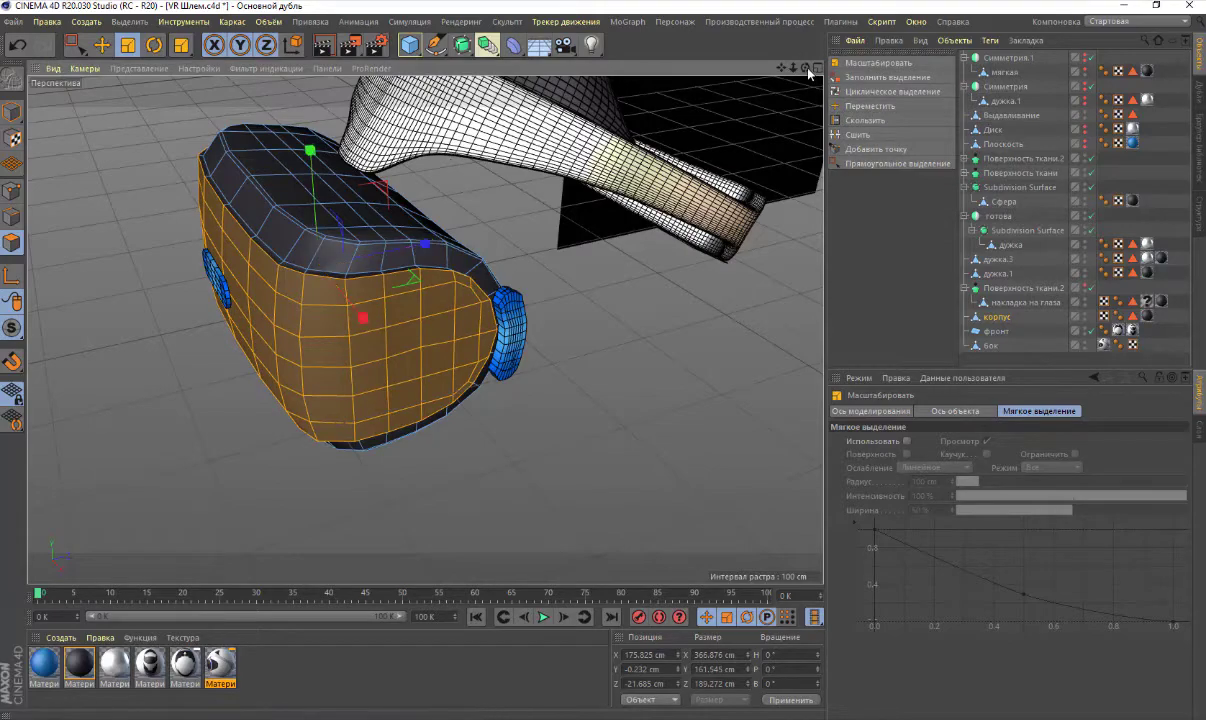
pyautogui.moveTo(805, 67); pyautogui.dragTo(424, 328)
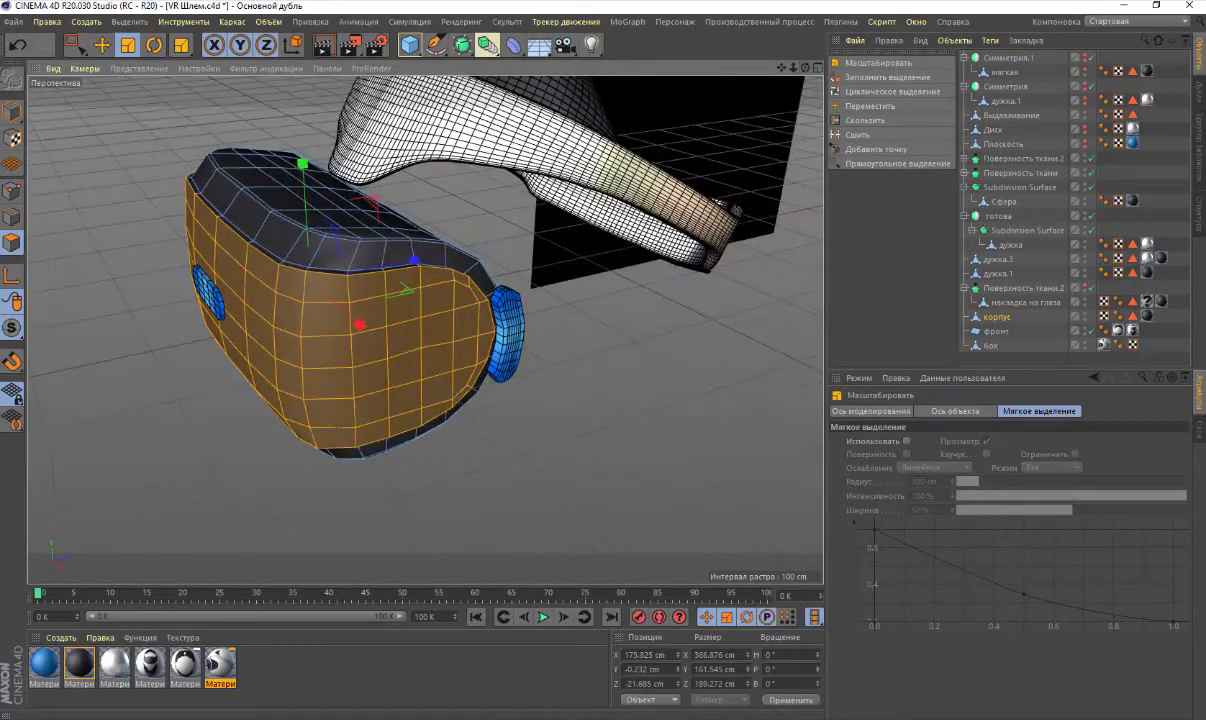
pyautogui.hotkey('alt', 'Tab')
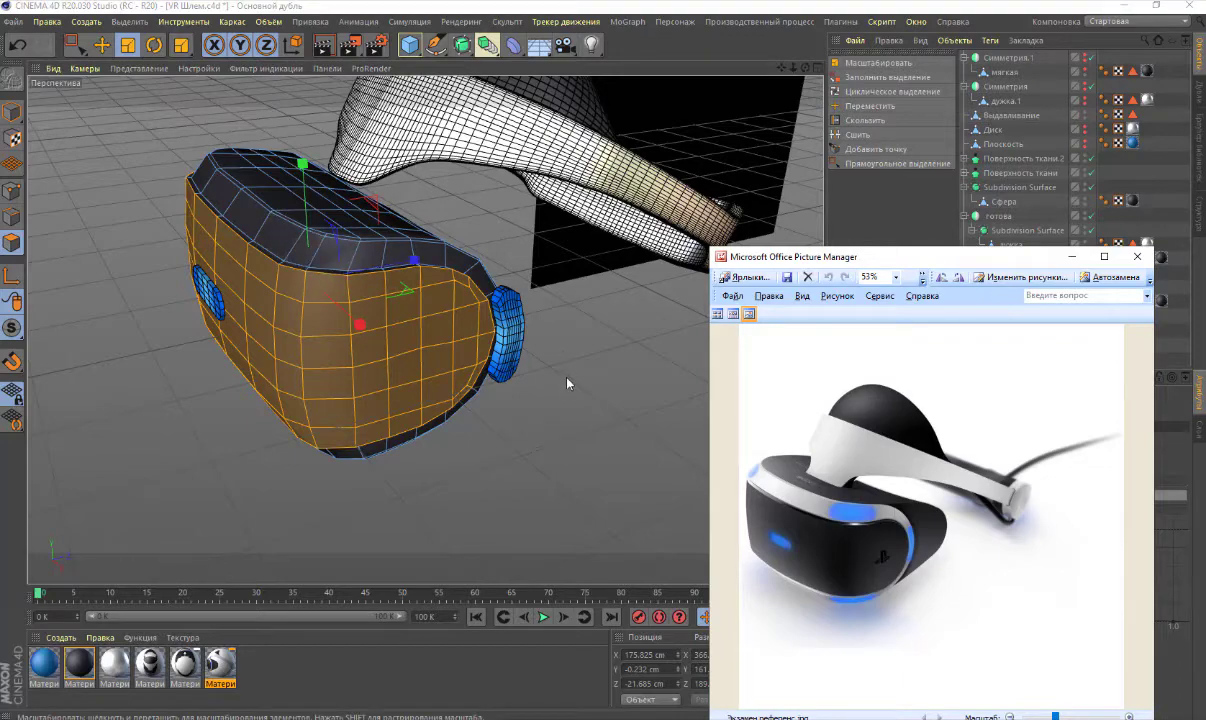
# Loop-cut a supporting edge on the rim band at about 2.785%, beside the front face edge
pyautogui.rightClick(565, 345)
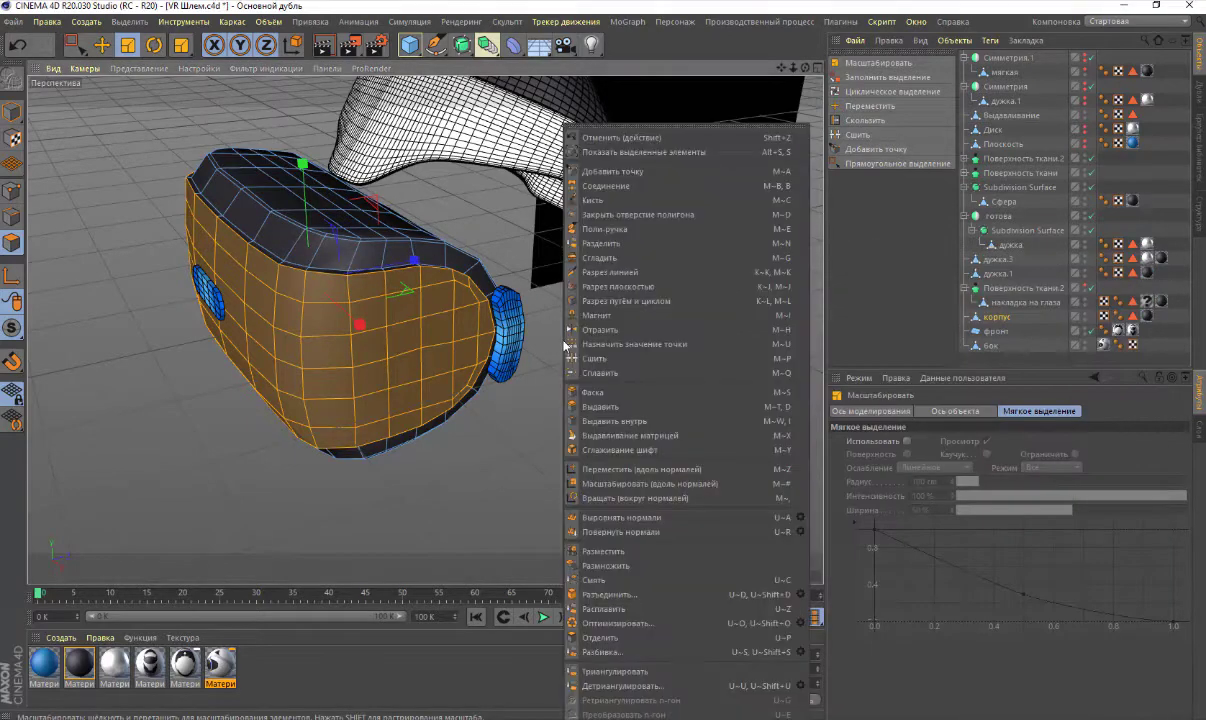
pyautogui.click(610, 302)
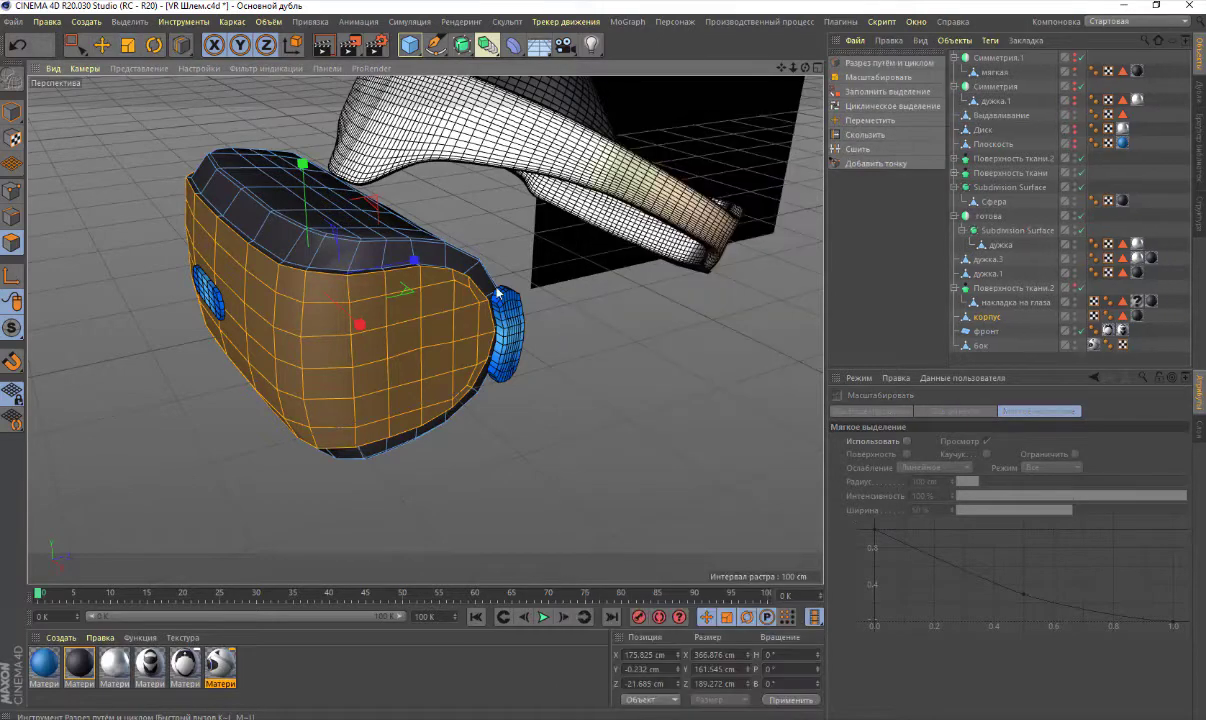
pyautogui.click(348, 282)
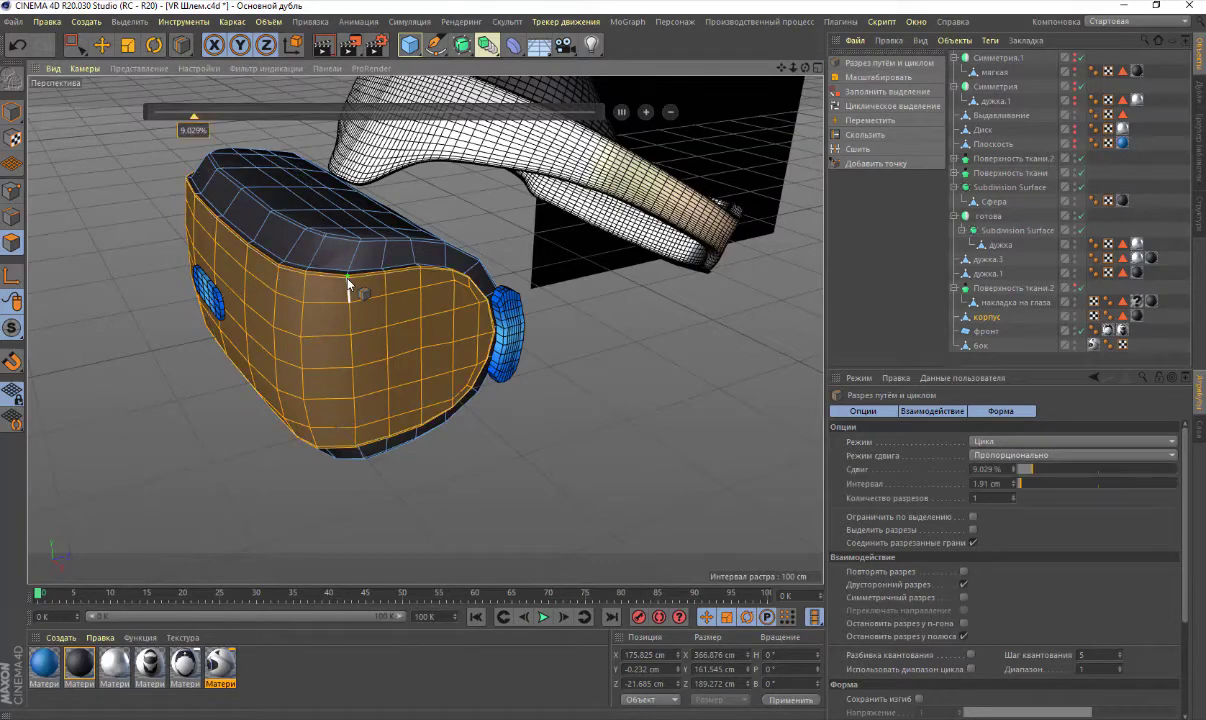
pyautogui.scroll(2, 348, 283)
pyautogui.scroll(3, 348, 275)
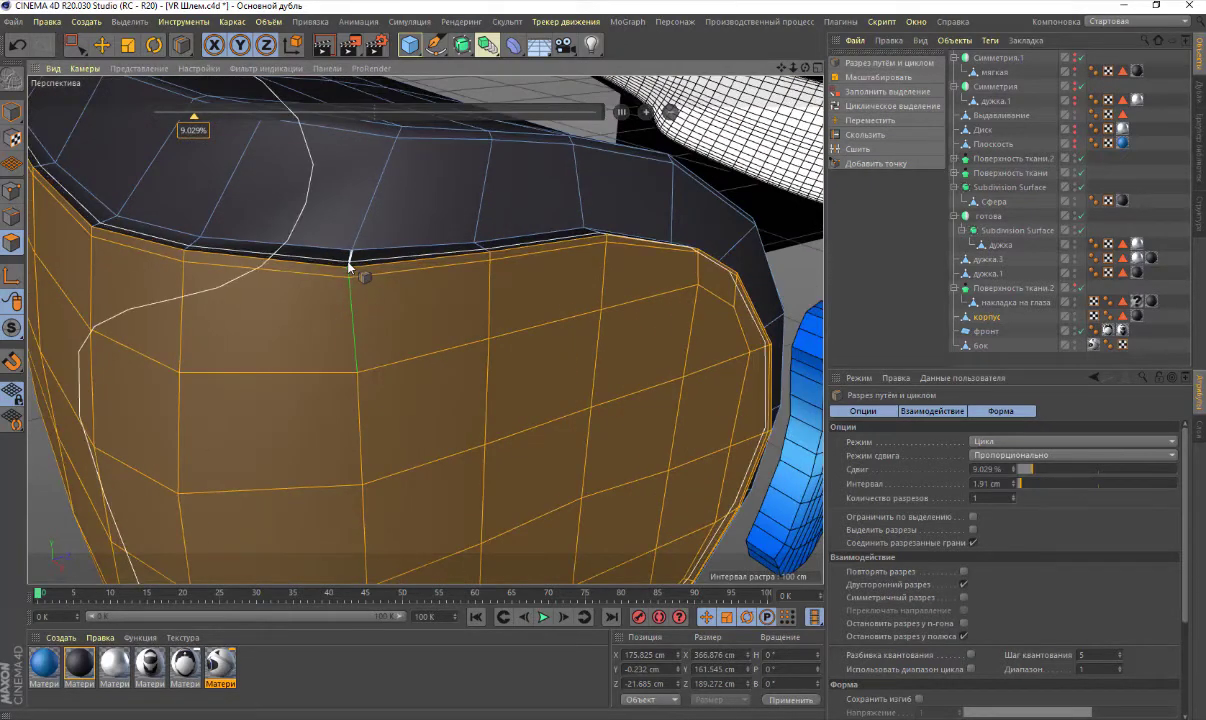
pyautogui.moveTo(349, 263); pyautogui.dragTo(350, 258)
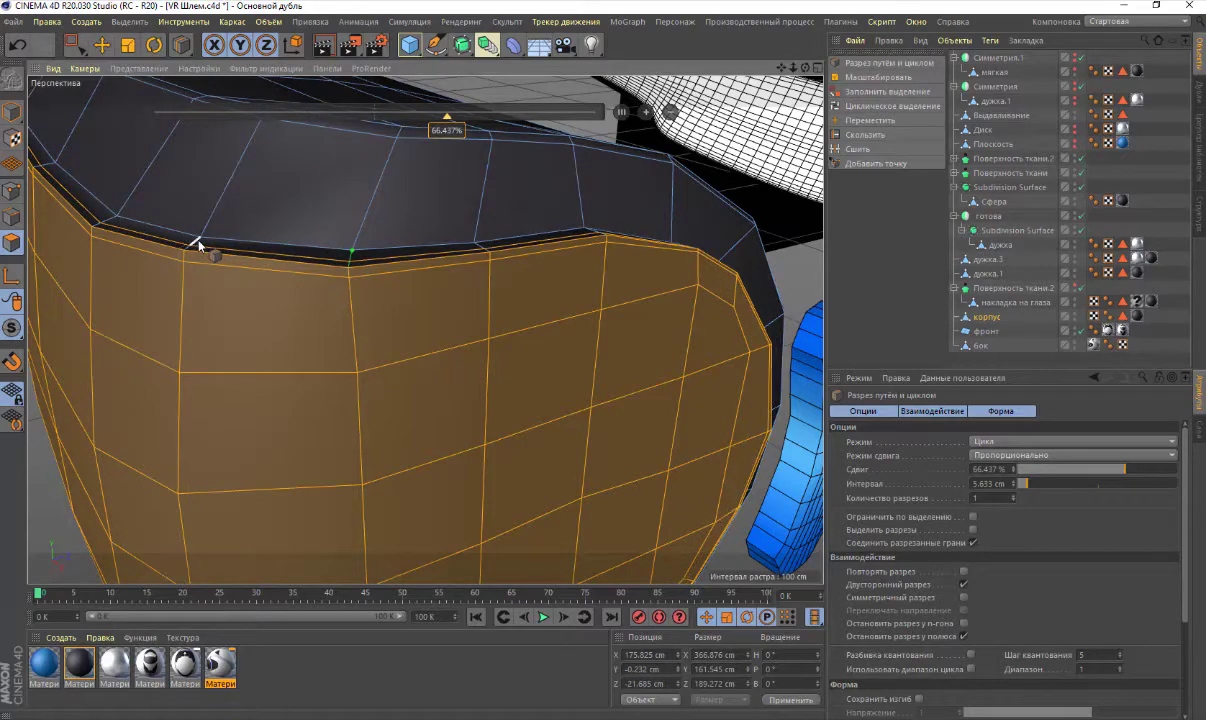
pyautogui.scroll(3, 200, 245)
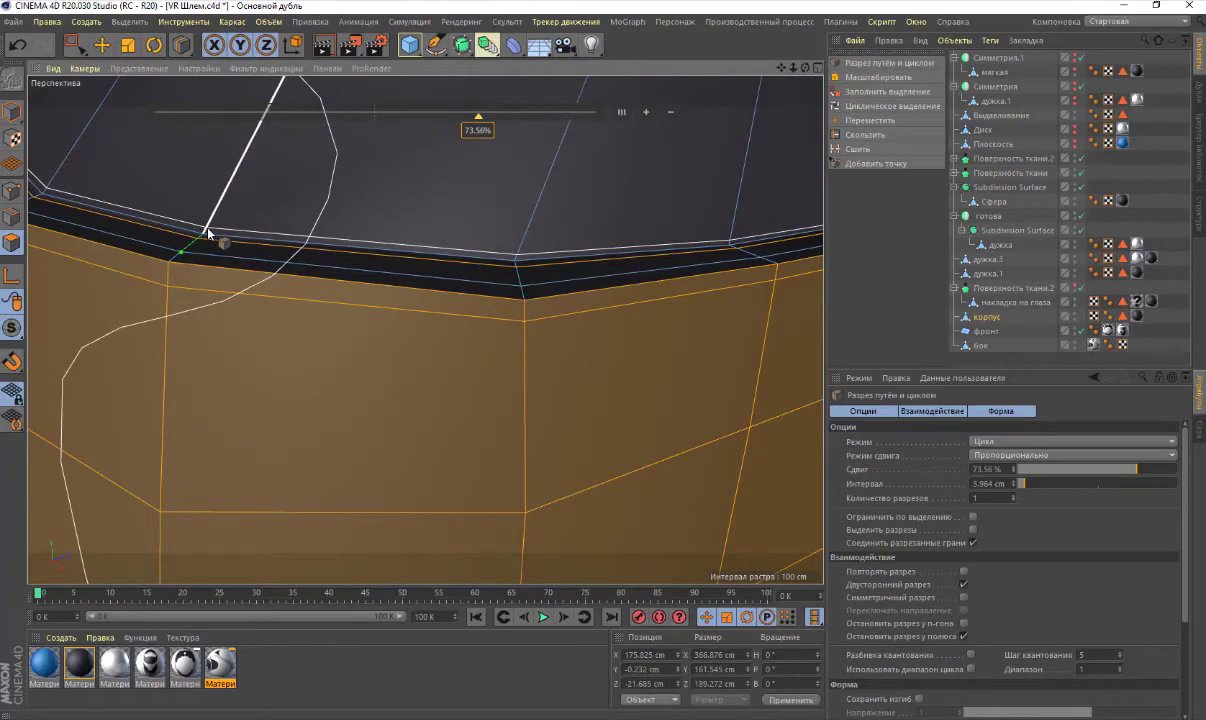
pyautogui.click(207, 250)
pyautogui.scroll(-3, 196, 330)
pyautogui.scroll(-3, 196, 330)
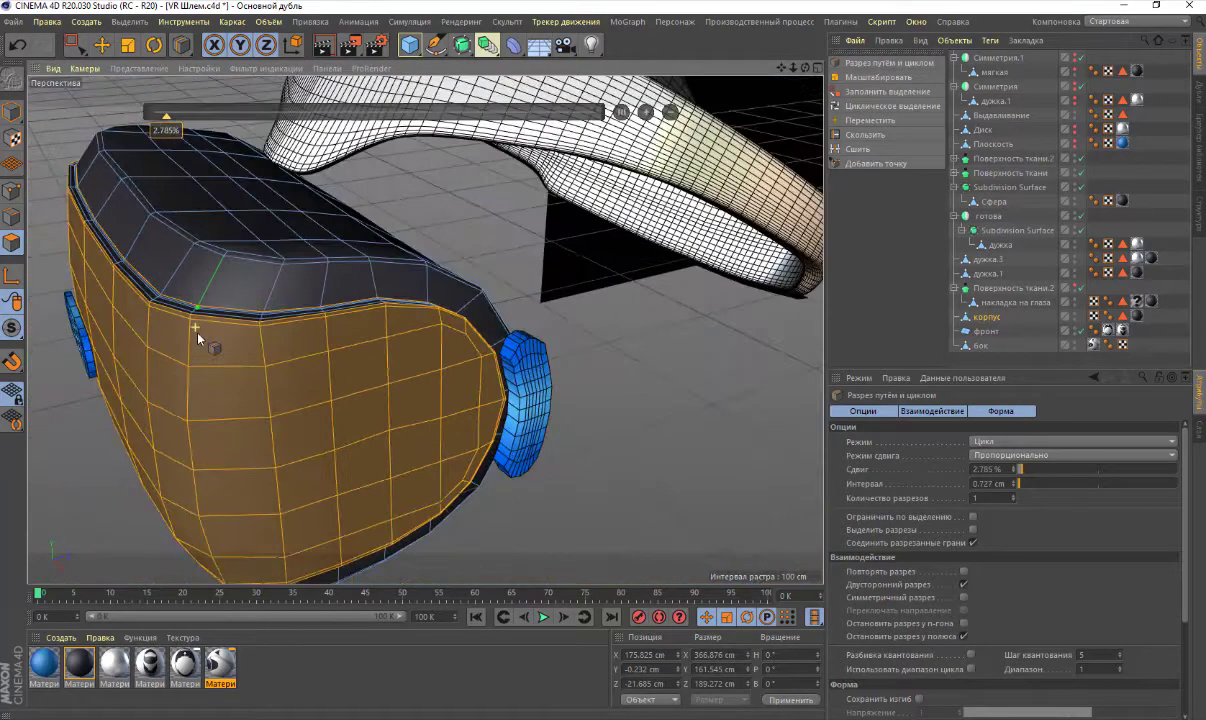
pyautogui.scroll(-3, 198, 335)
pyautogui.scroll(-3, 200, 335)
pyautogui.scroll(2, 231, 338)
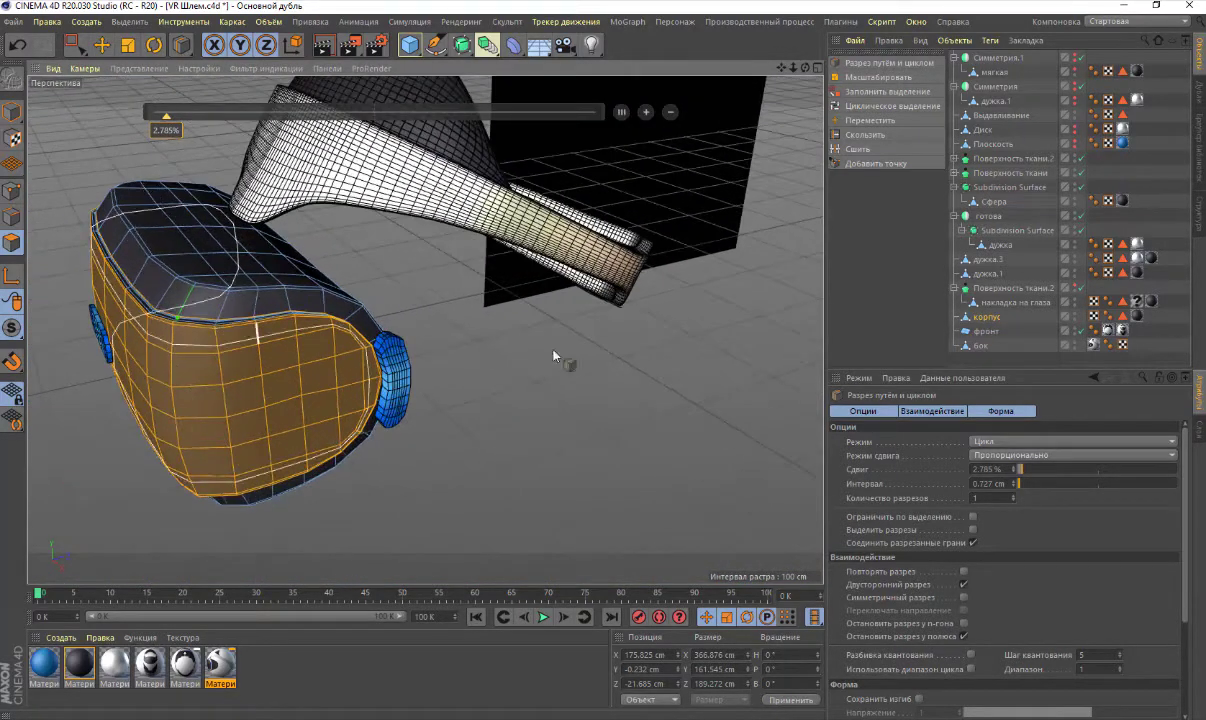
# Add a Subdivision Surface generator and make the корпус body its child
pyautogui.click(487, 44)
pyautogui.click(534, 64)
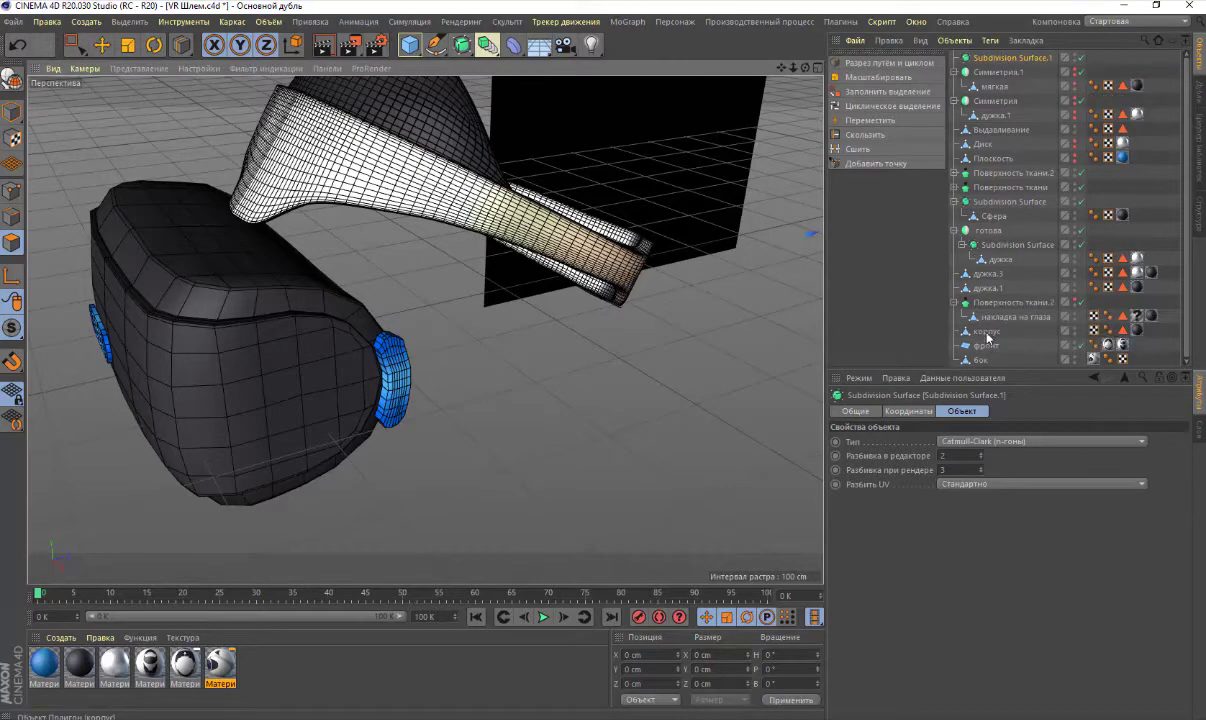
pyautogui.click(987, 334)
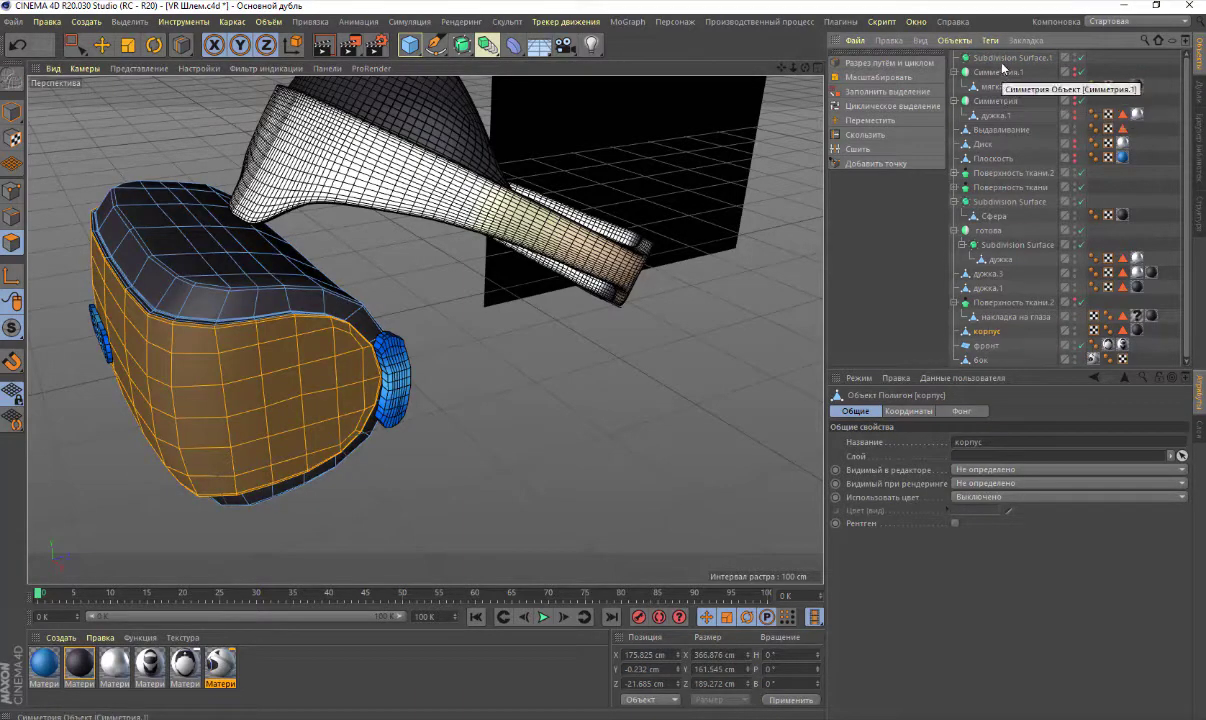
pyautogui.moveTo(1003, 60); pyautogui.dragTo(963, 336)
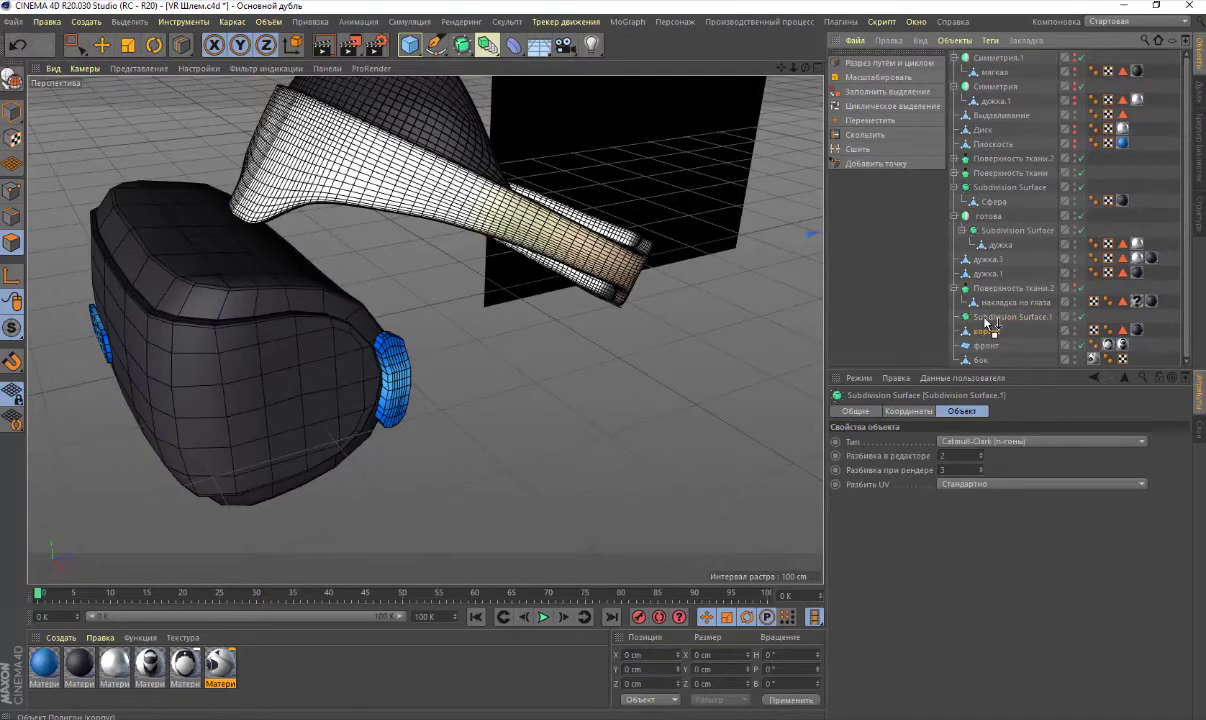
pyautogui.click(990, 330)
pyautogui.scroll(3, 258, 336)
pyautogui.scroll(2, 258, 338)
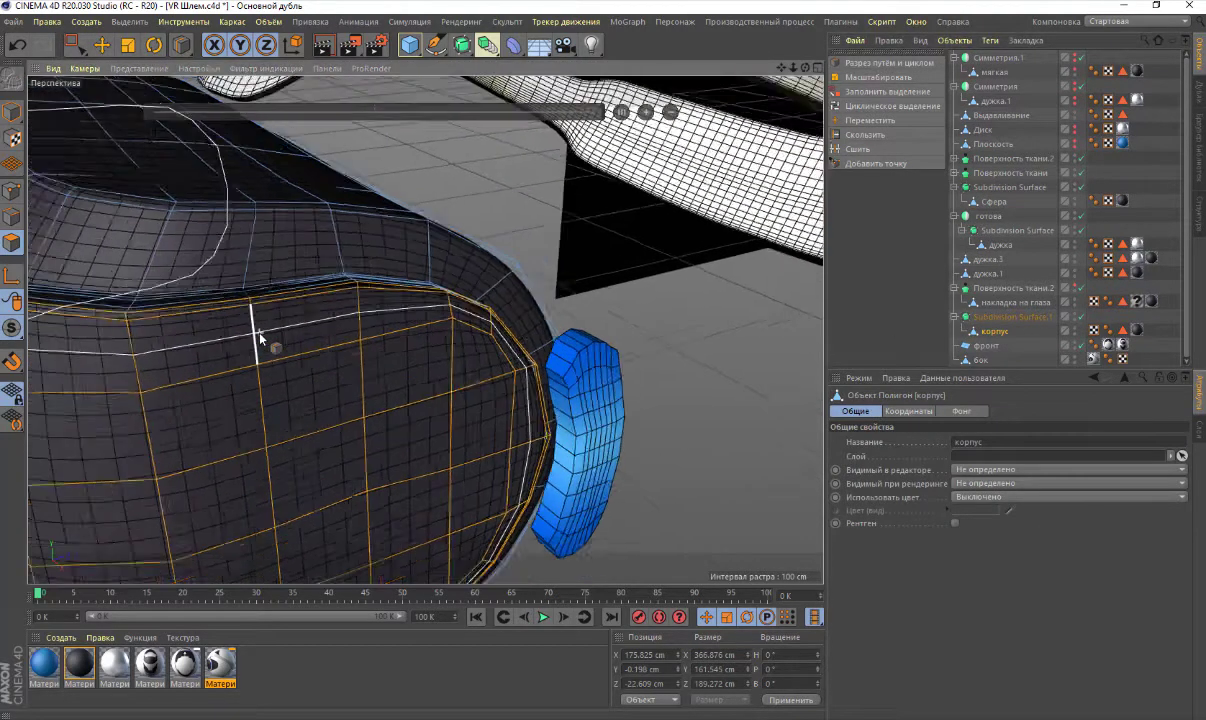
pyautogui.scroll(-5, 258, 338)
pyautogui.moveTo(800, 72); pyautogui.dragTo(808, 202)
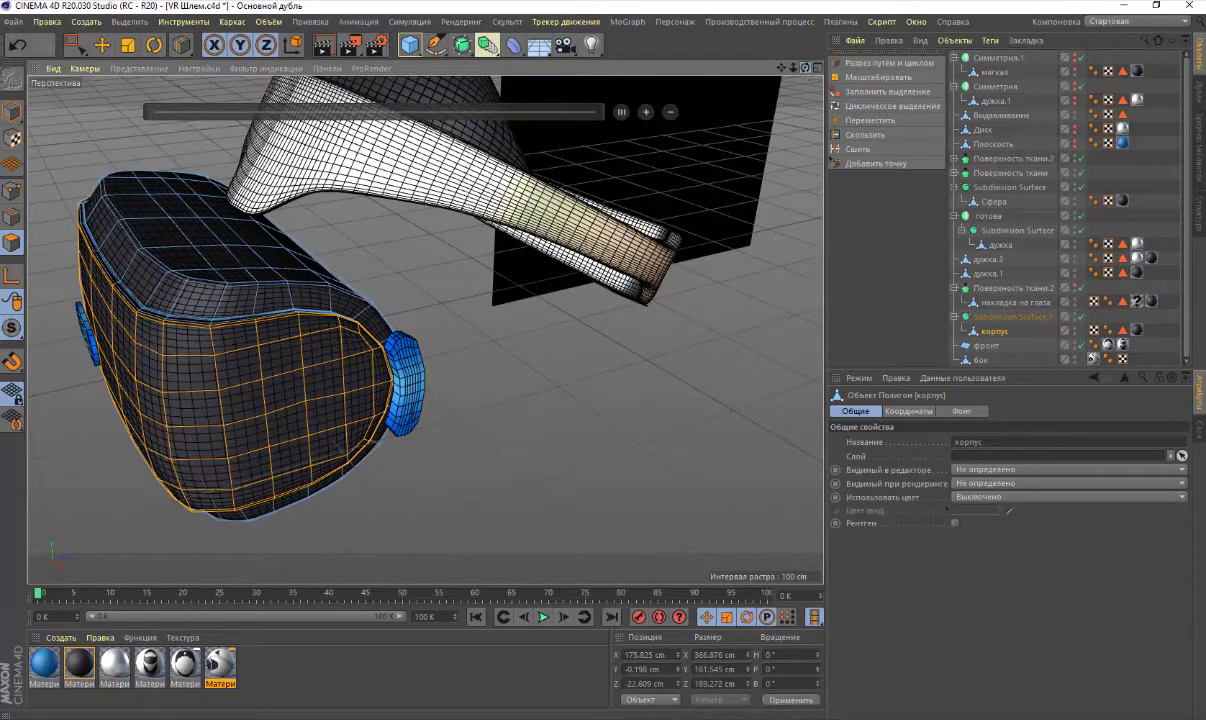
# Lower Subdivision Surface.1's render subdivision to 2 and orbit to view the body
pyautogui.click(1010, 316)
pyautogui.click(982, 474)
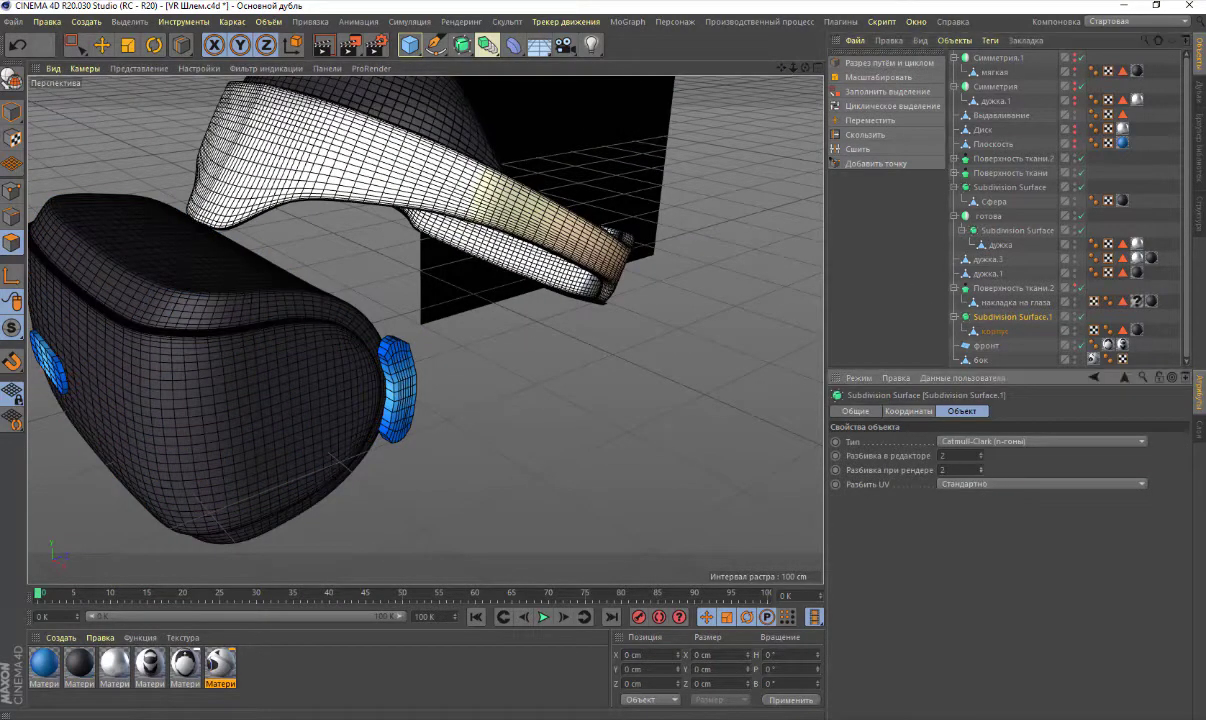
pyautogui.keyDown('alt'); pyautogui.moveTo(600, 120); pyautogui.dragTo(662, 72); pyautogui.keyUp('alt')
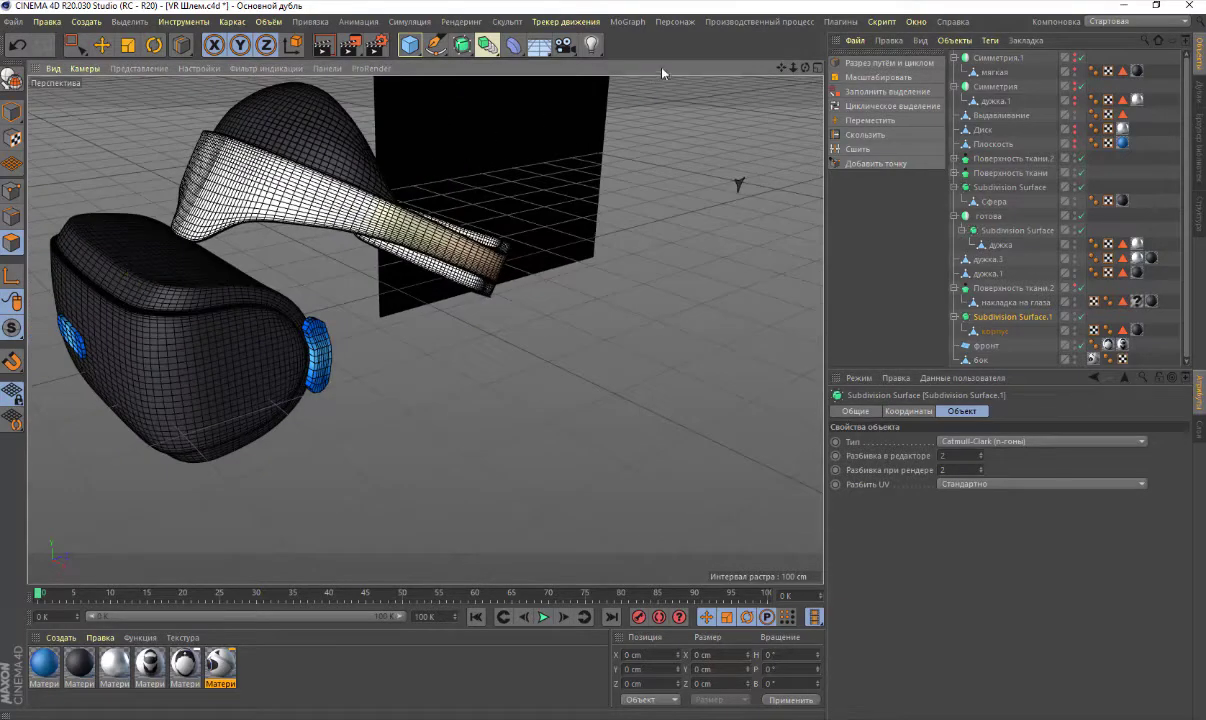
pyautogui.keyDown('alt'); pyautogui.moveTo(770, 70); pyautogui.dragTo(700, 91); pyautogui.keyUp('alt')
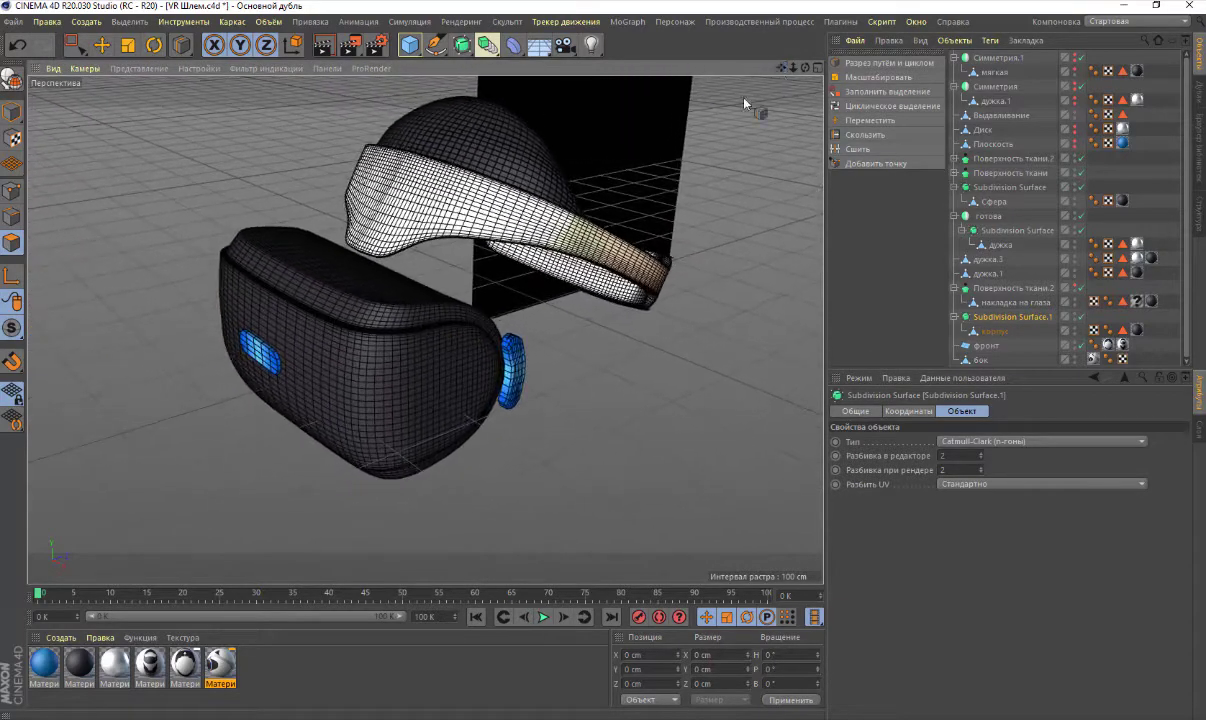
# Compare the model against the headset reference photo, then close the photo
pyautogui.scroll(2, 409, 315)
pyautogui.scroll(2, 407, 315)
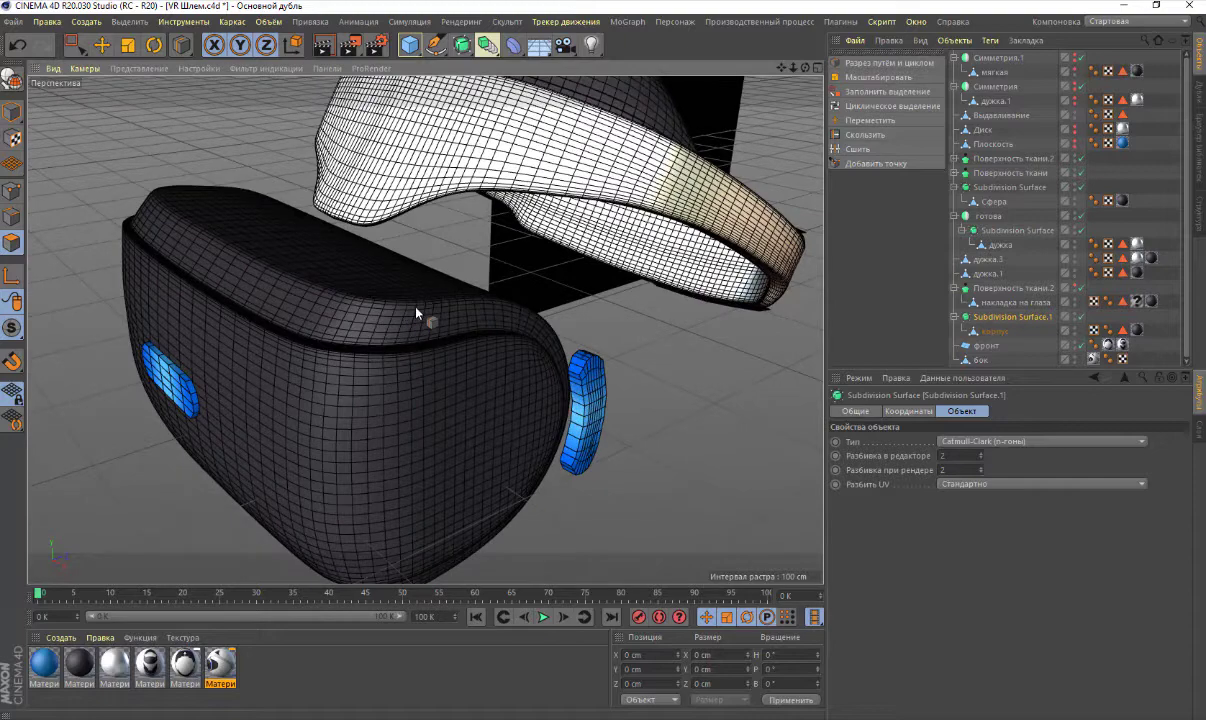
pyautogui.scroll(-1, 416, 313)
pyautogui.scroll(-2, 413, 314)
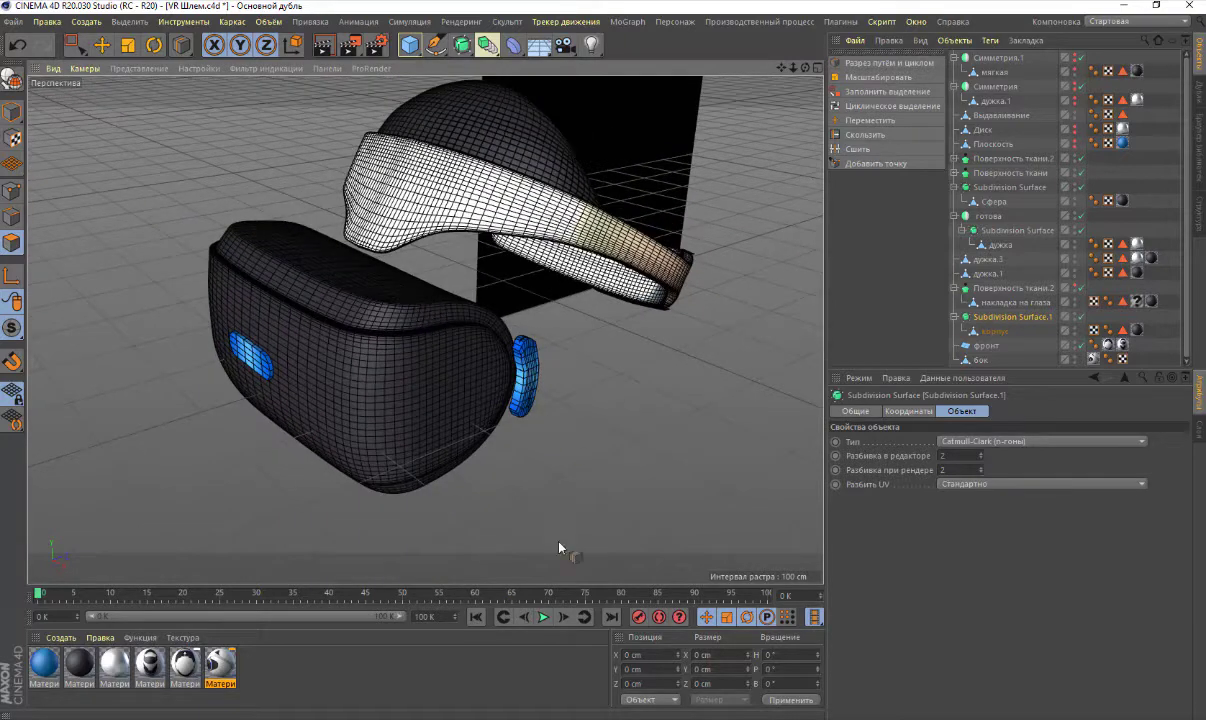
pyautogui.click(677, 716)
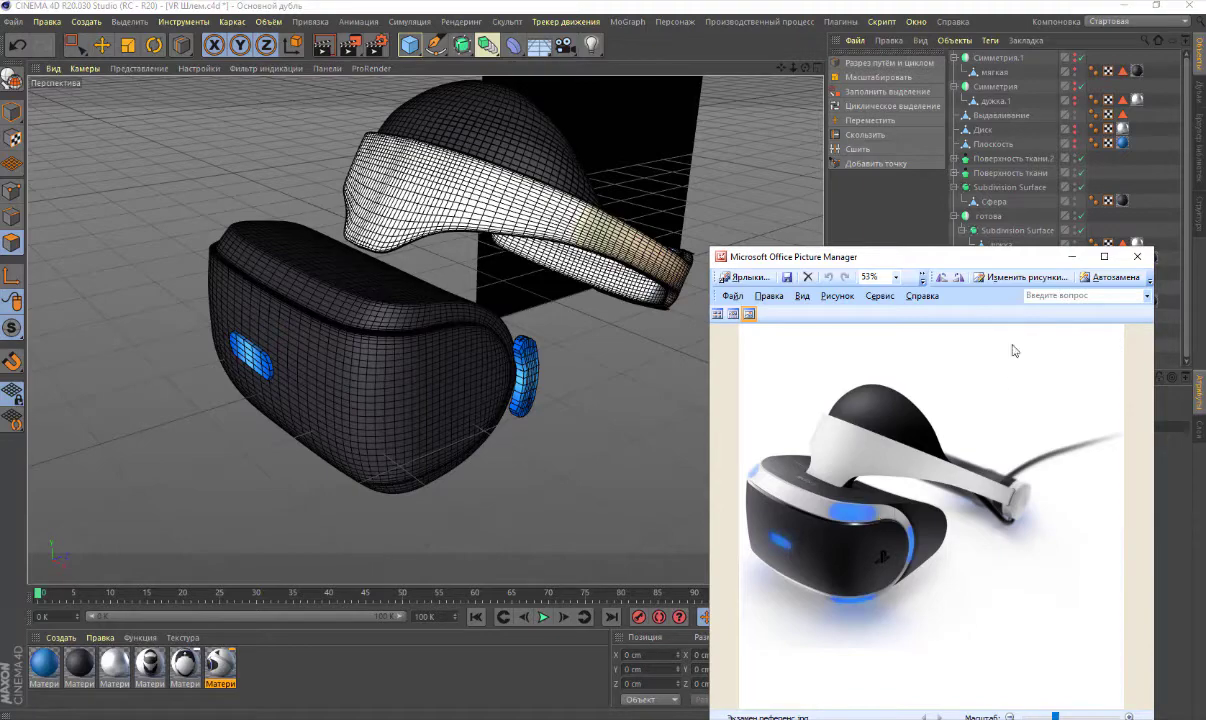
pyautogui.click(1071, 256)
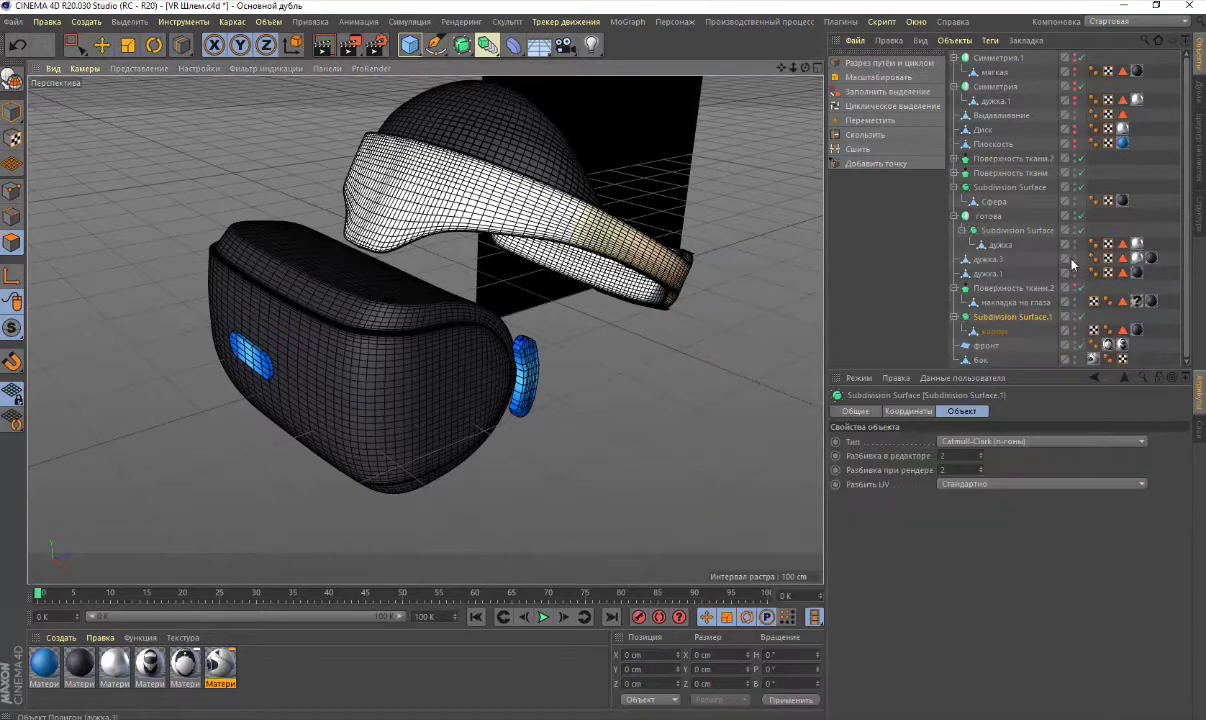
# Select the корпус body mesh and frame it in the viewport
pyautogui.click(1080, 328)
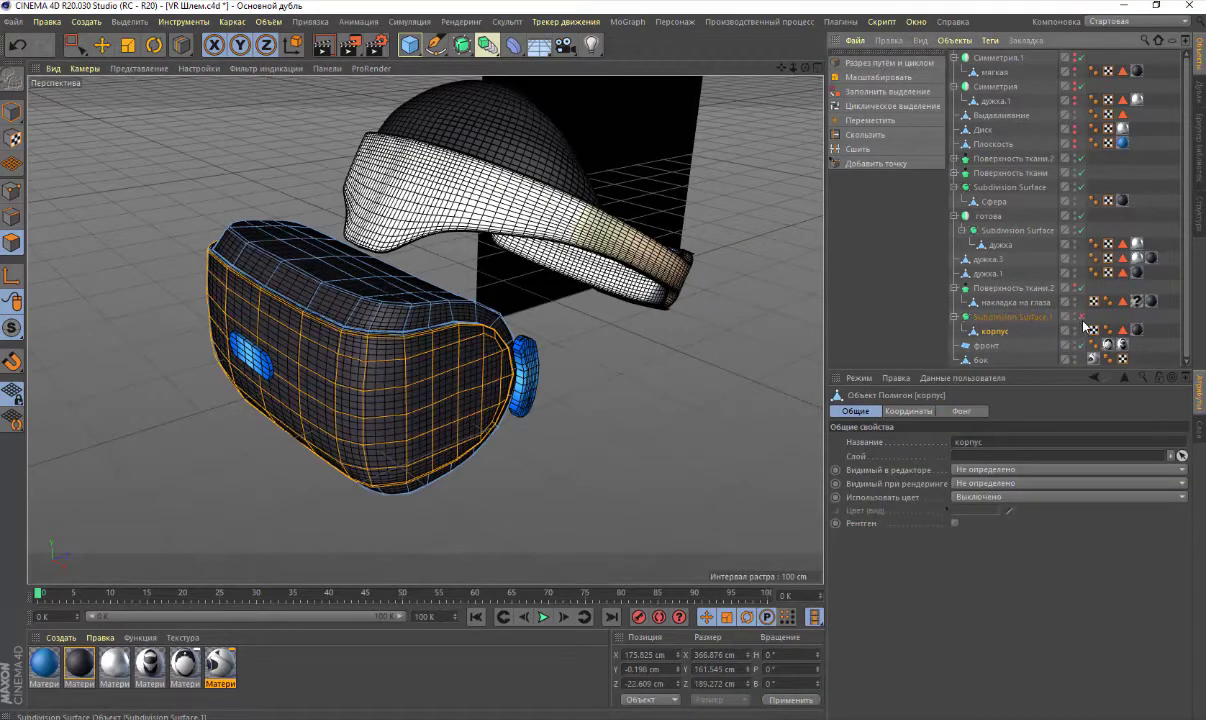
pyautogui.moveTo(1085, 327)
pyautogui.mouseDown()
pyautogui.moveTo(594, 447)
pyautogui.moveTo(452, 316)
pyautogui.moveTo(393, 333)
pyautogui.mouseUp()
pyautogui.scroll(5, 452, 316)
pyautogui.moveTo(214, 346); pyautogui.dragTo(85, 191)
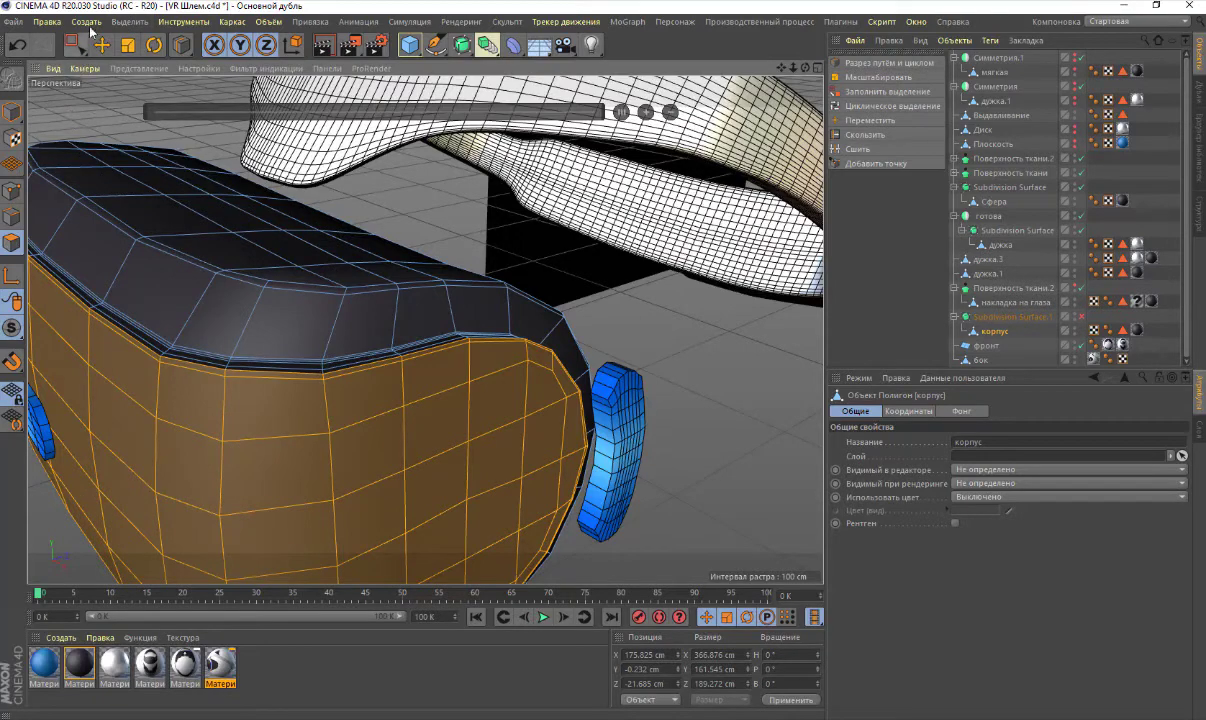
# Loop-select the rim band polygons and split them into a new object, корпус.1
pyautogui.click(127, 22)
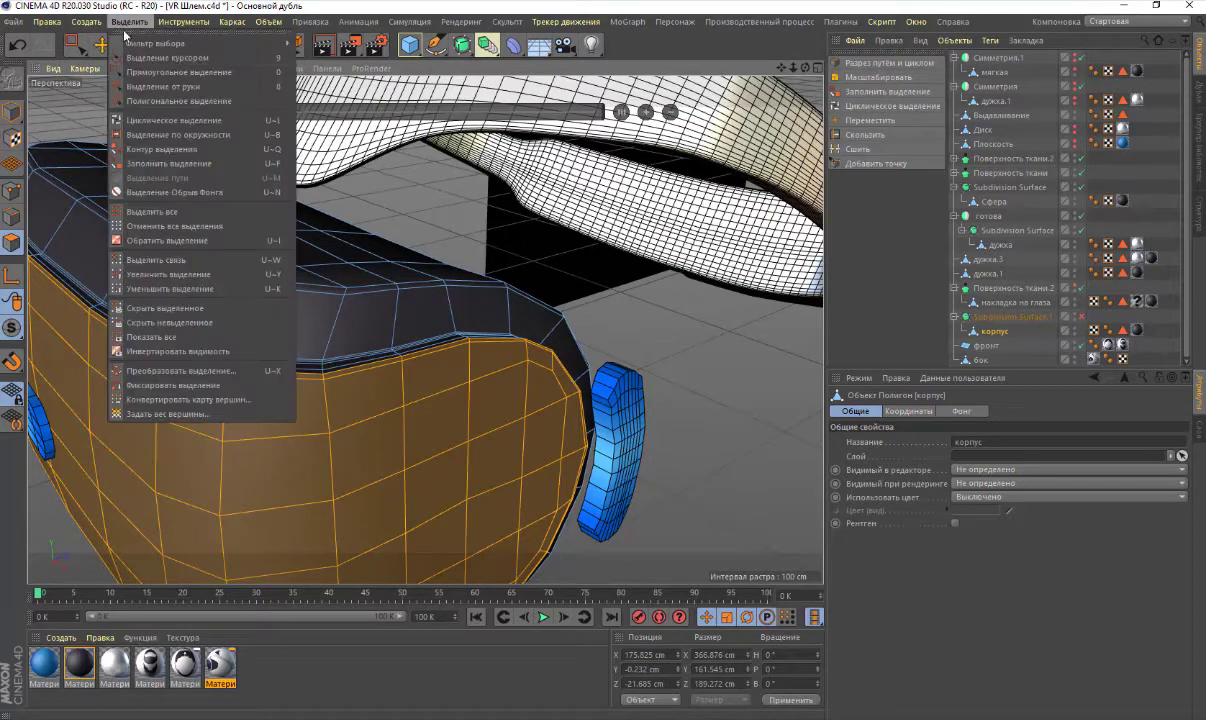
pyautogui.click(146, 122)
pyautogui.click(236, 333)
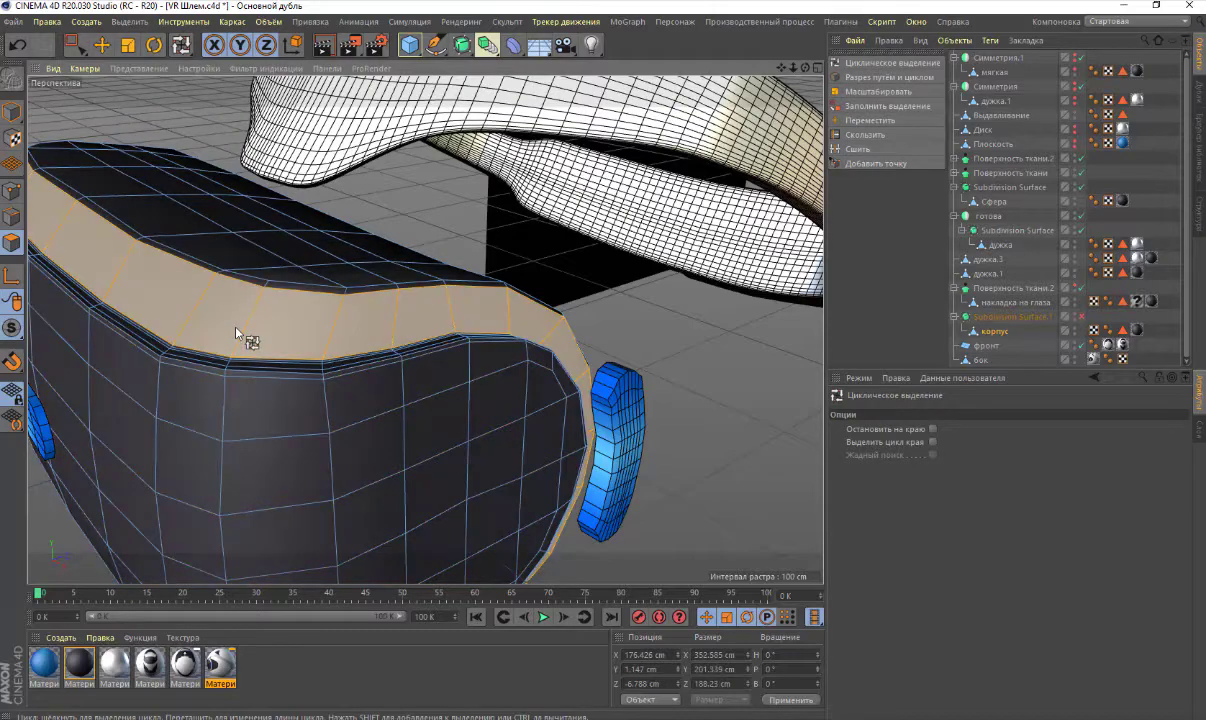
pyautogui.keyDown('alt'); pyautogui.moveTo(236, 333); pyautogui.dragTo(460, 356); pyautogui.keyUp('alt')
pyautogui.scroll(-3, 546, 386)
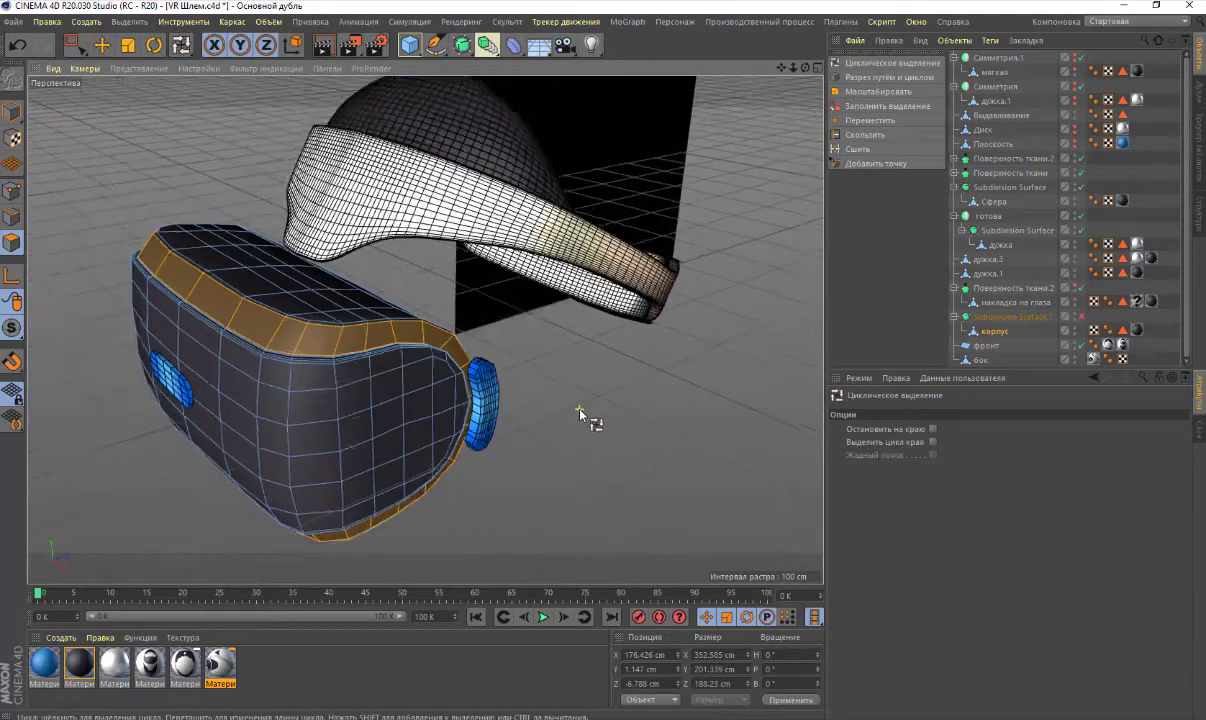
pyautogui.scroll(3, 323, 330)
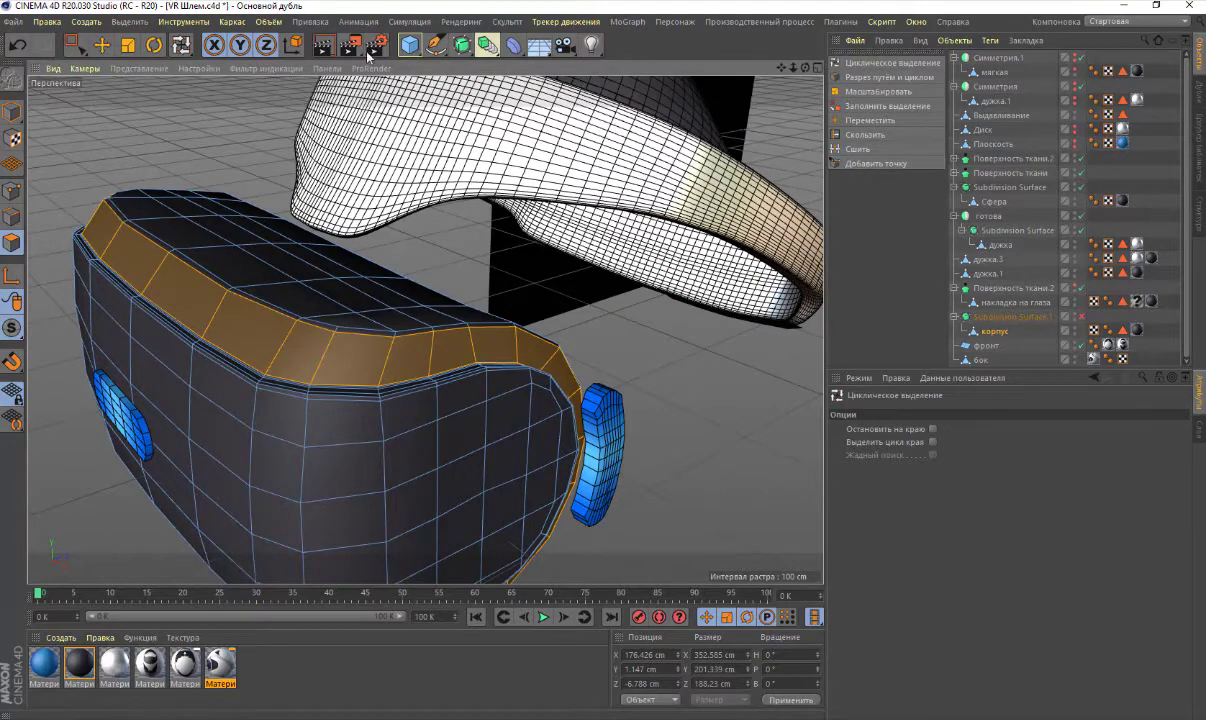
pyautogui.click(234, 22)
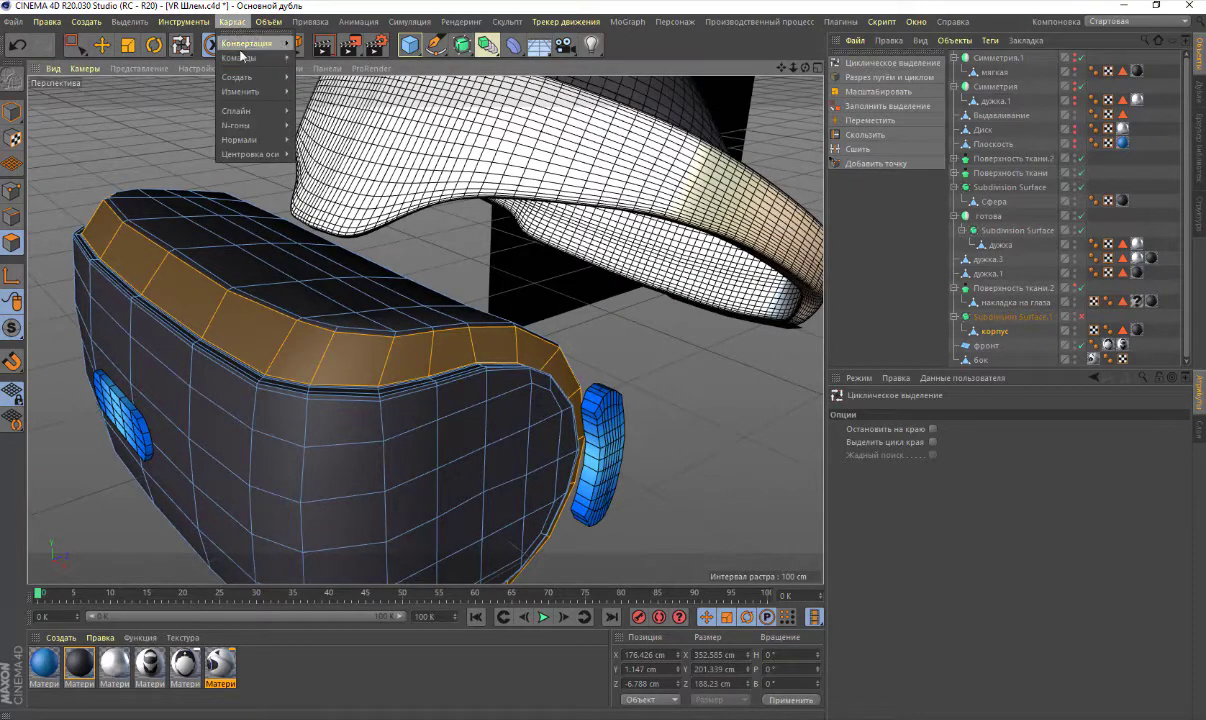
pyautogui.moveTo(245, 58)
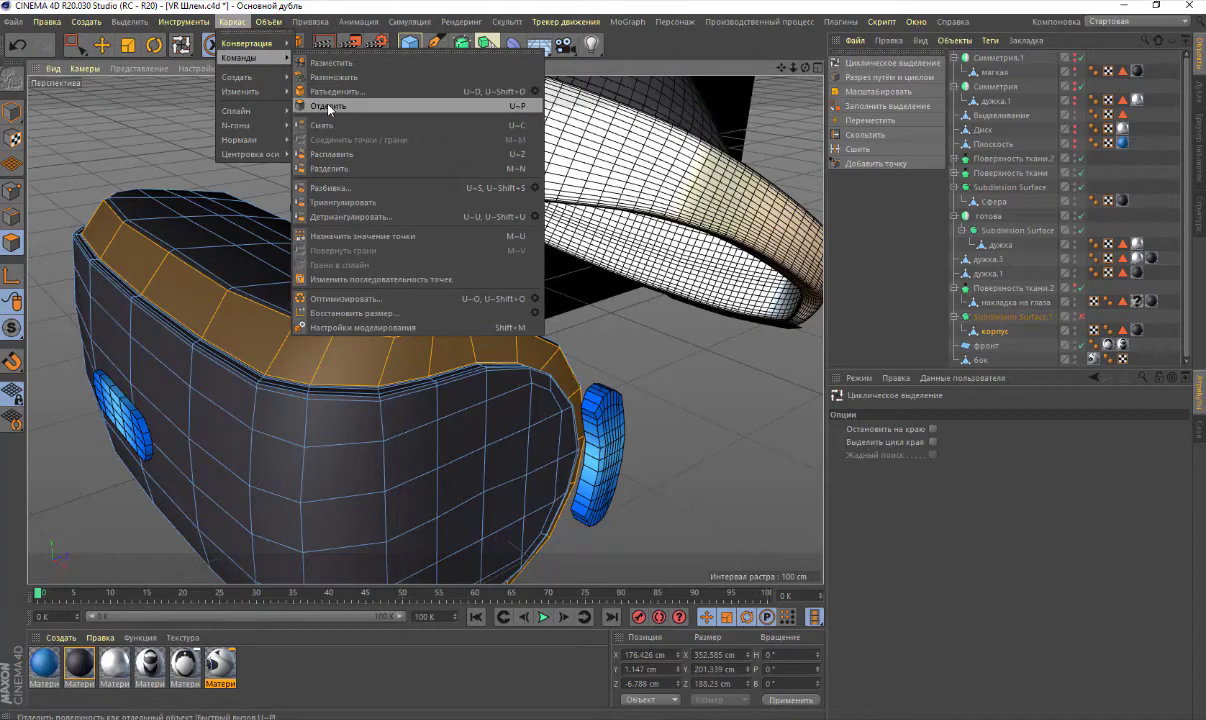
pyautogui.click(328, 106)
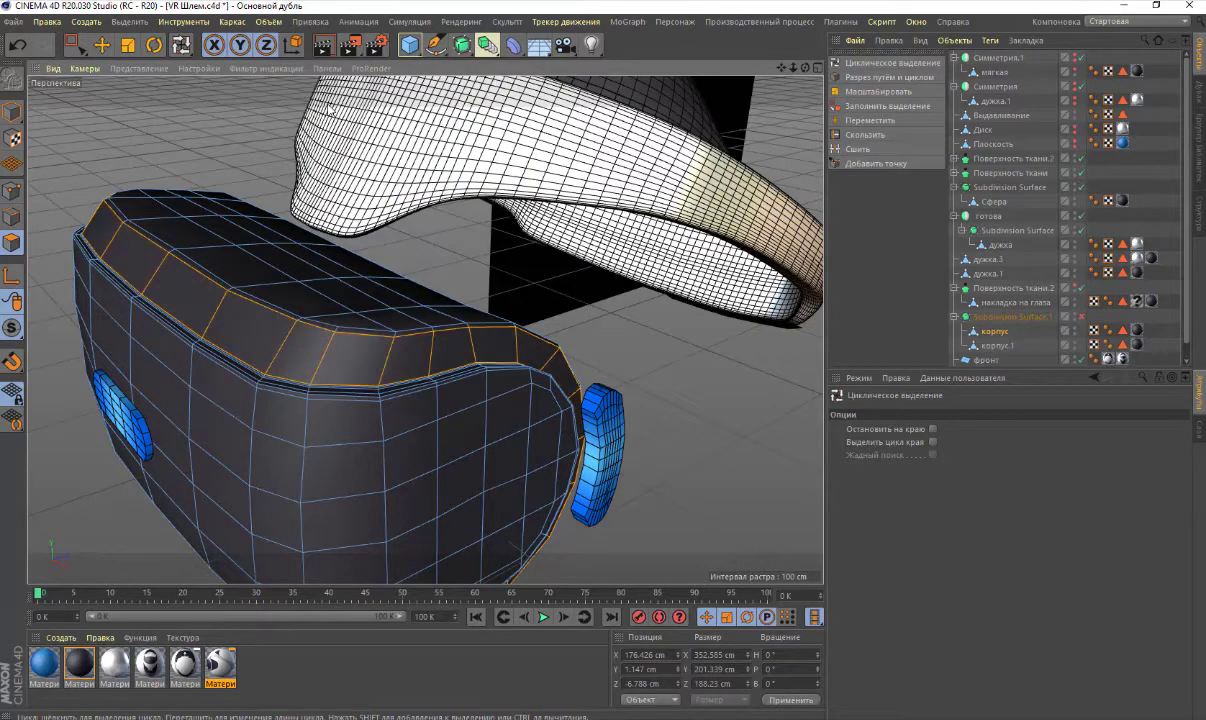
# Select корпус.1 and select all of its polygons
pyautogui.click(994, 347)
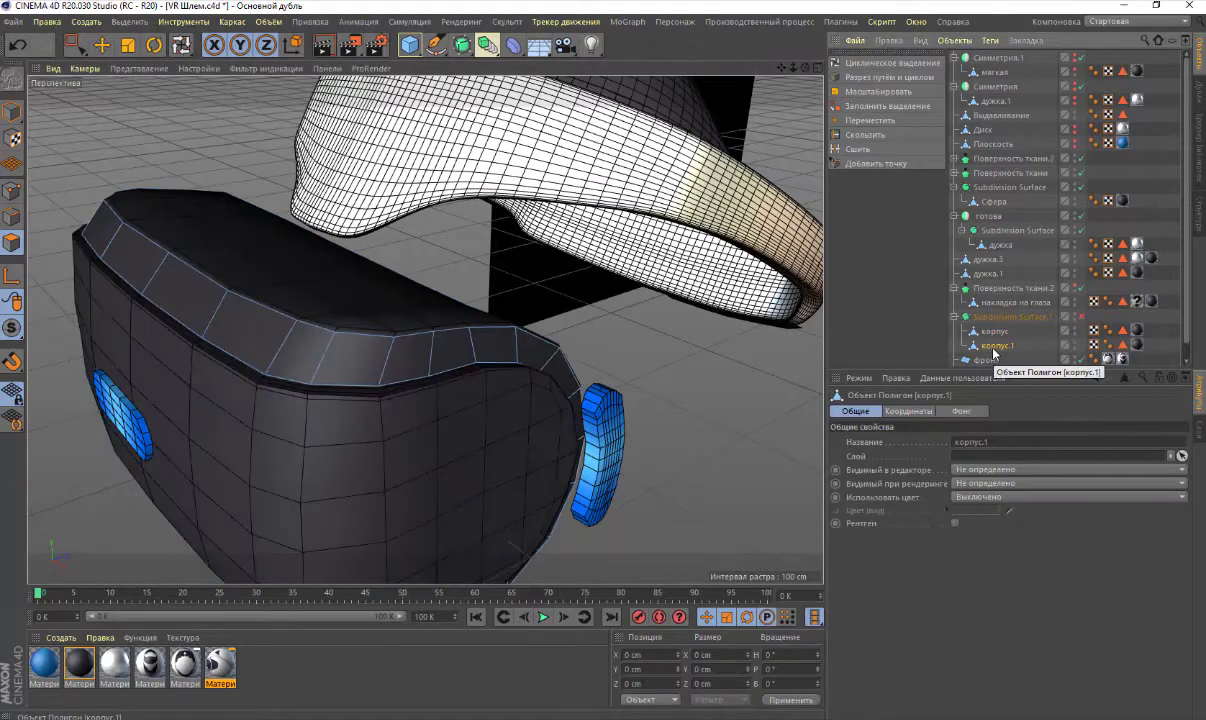
pyautogui.scroll(3, 423, 342)
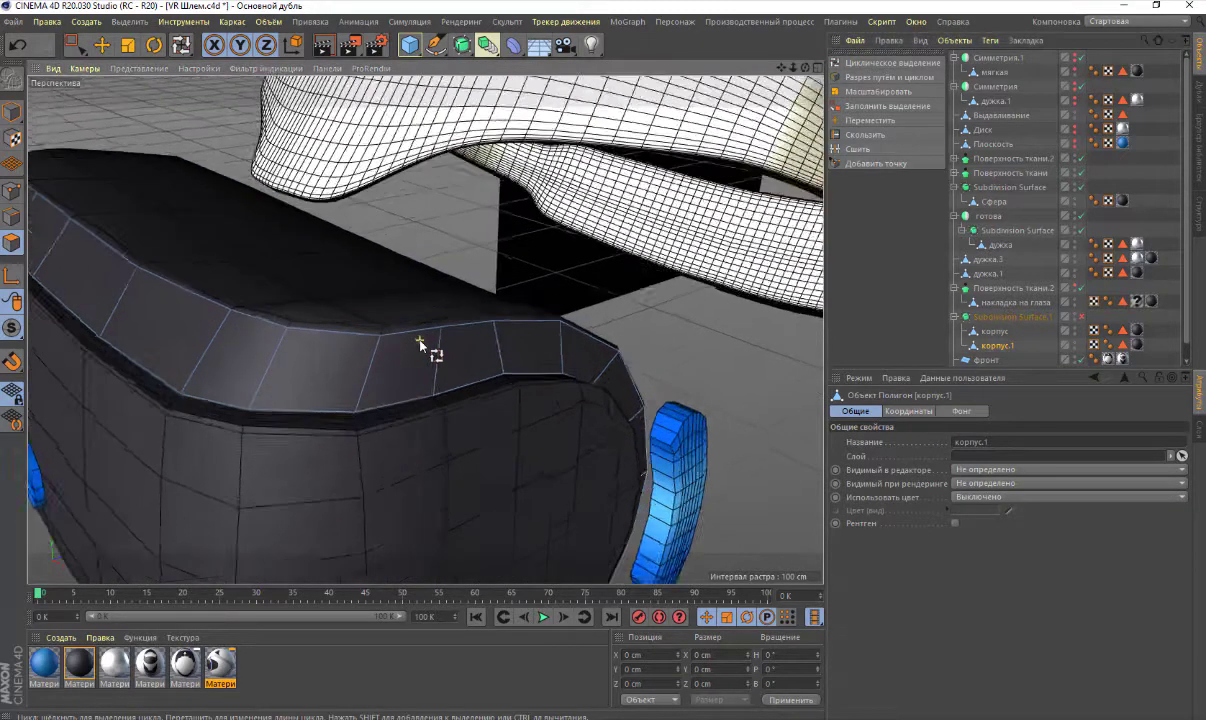
pyautogui.scroll(2, 423, 342)
pyautogui.keyDown('alt'); pyautogui.moveTo(760, 88); pyautogui.dragTo(745, 83); pyautogui.keyUp('alt')
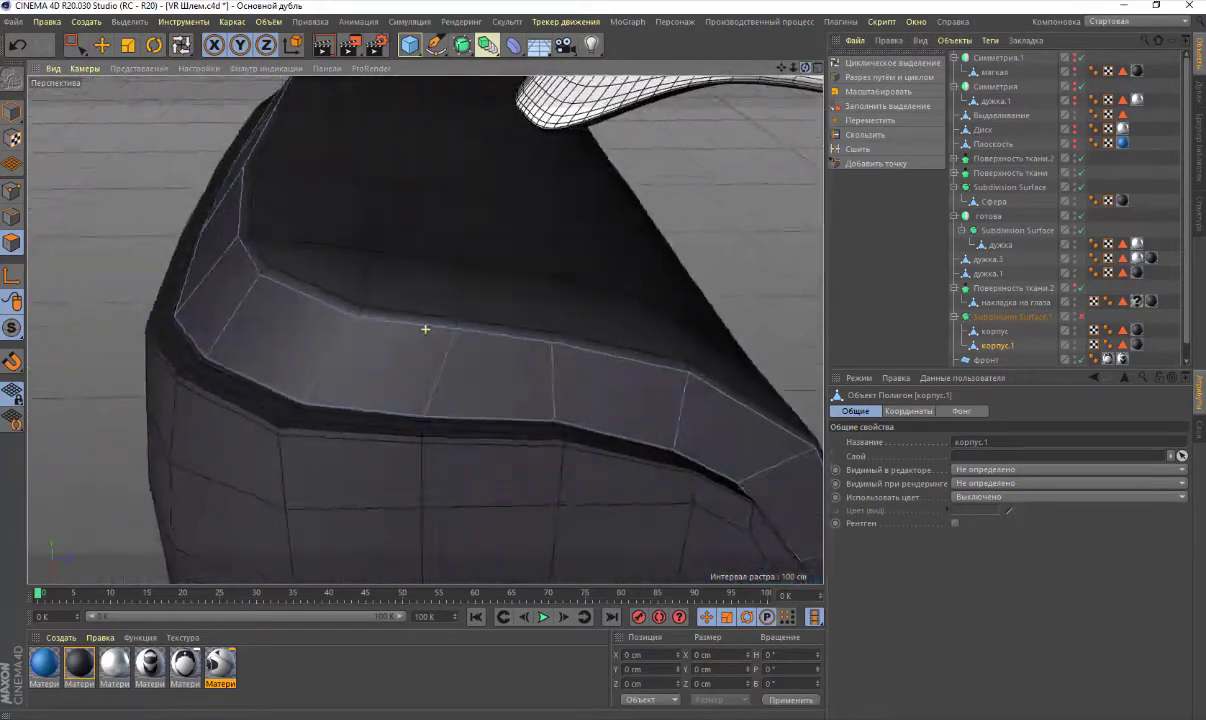
pyautogui.click(130, 21)
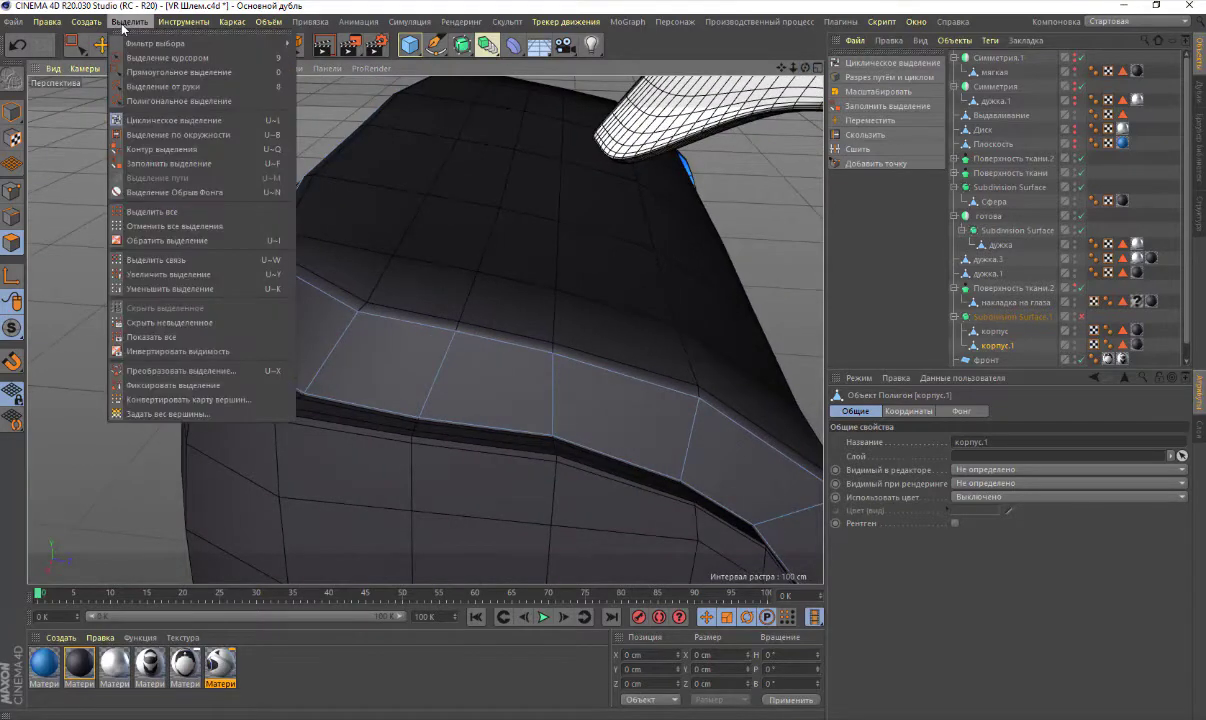
pyautogui.click(150, 212)
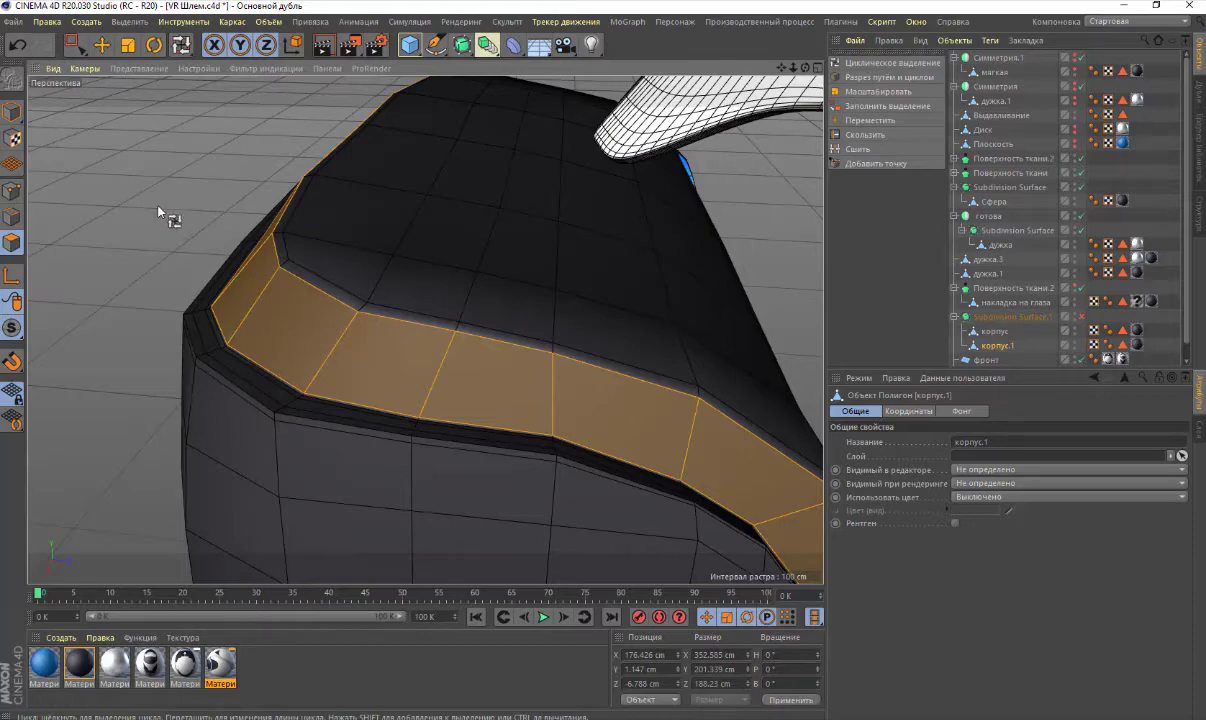
pyautogui.rightClick(158, 208)
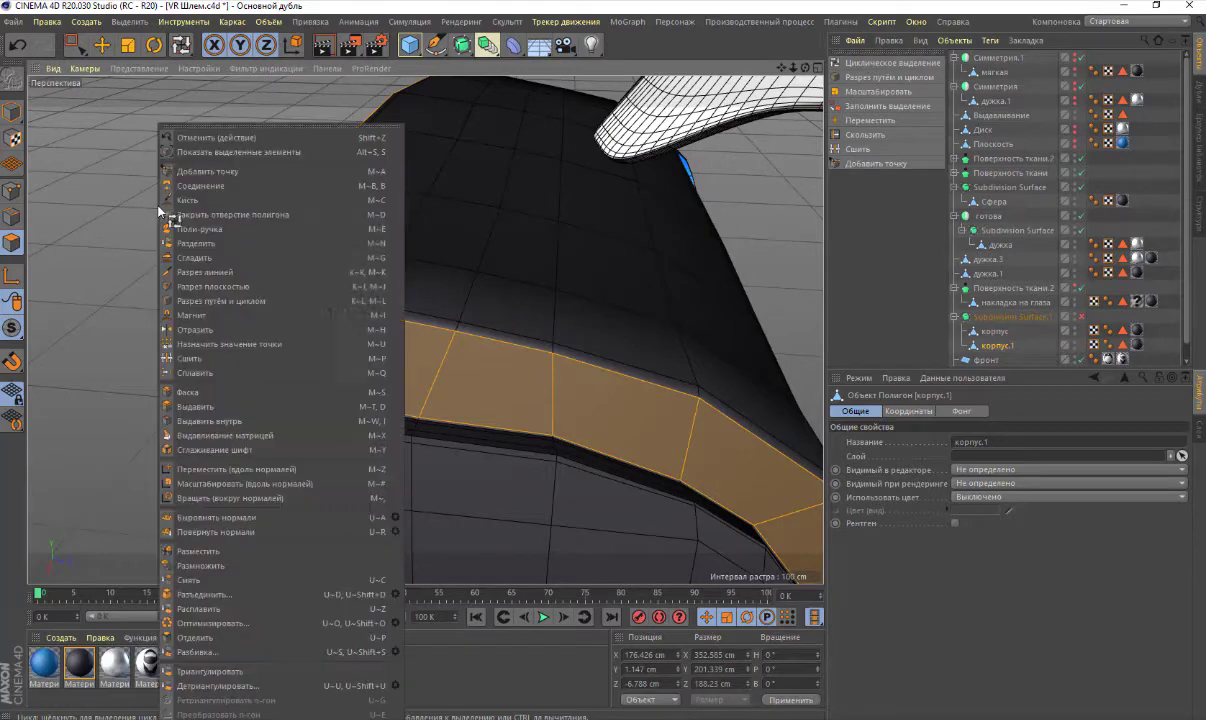
# Extrude the корпус.1 band polygons outward by 3 cm and orbit to check
pyautogui.click(198, 407)
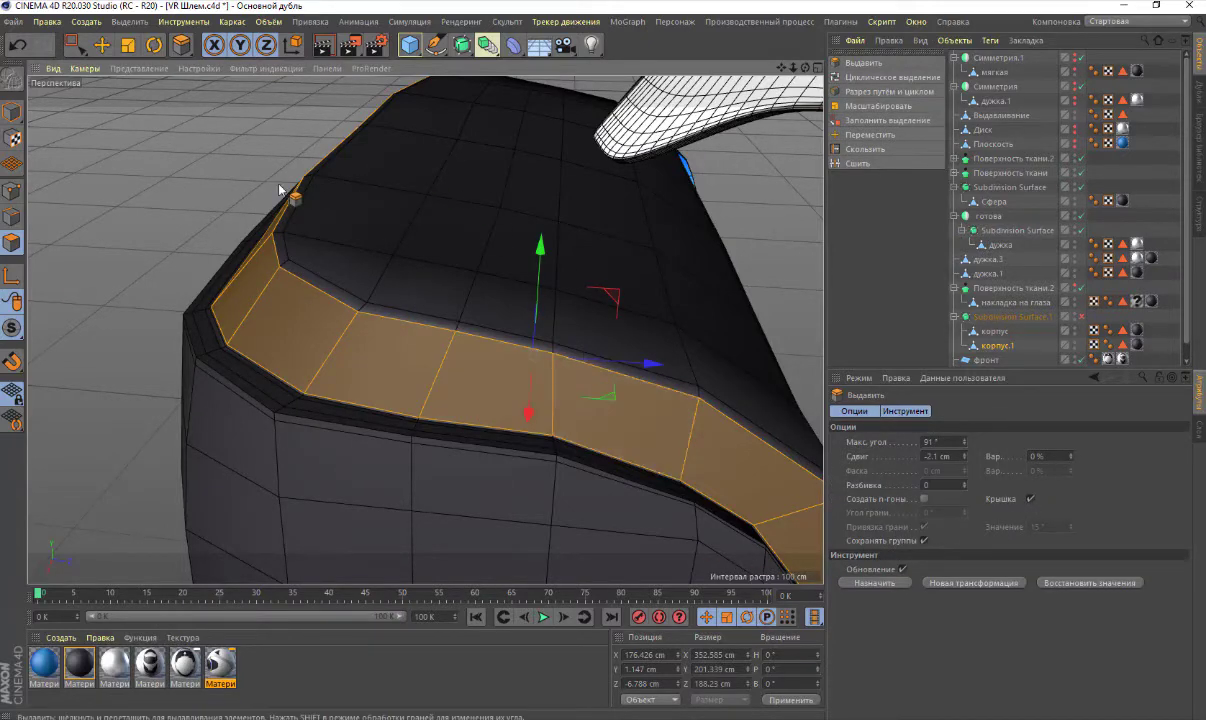
pyautogui.moveTo(212, 176); pyautogui.dragTo(290, 176)
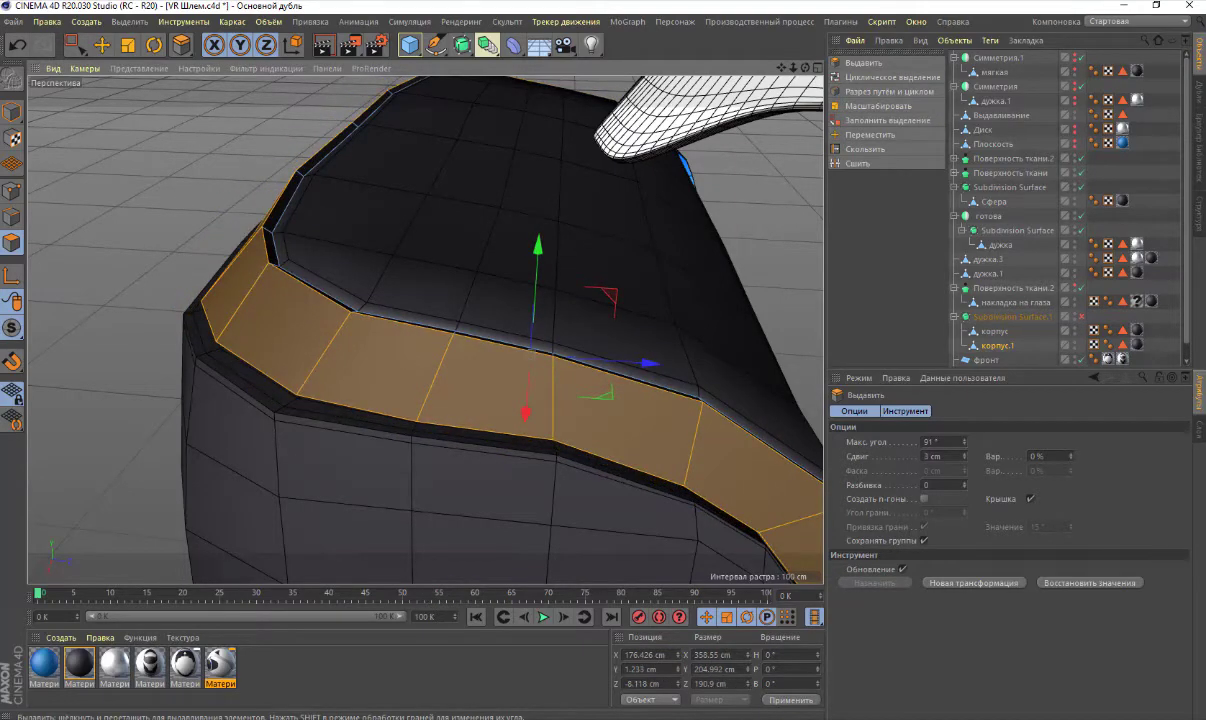
pyautogui.moveTo(290, 176)
pyautogui.mouseDown()
pyautogui.moveTo(305, 176)
pyautogui.moveTo(290, 176)
pyautogui.mouseUp()
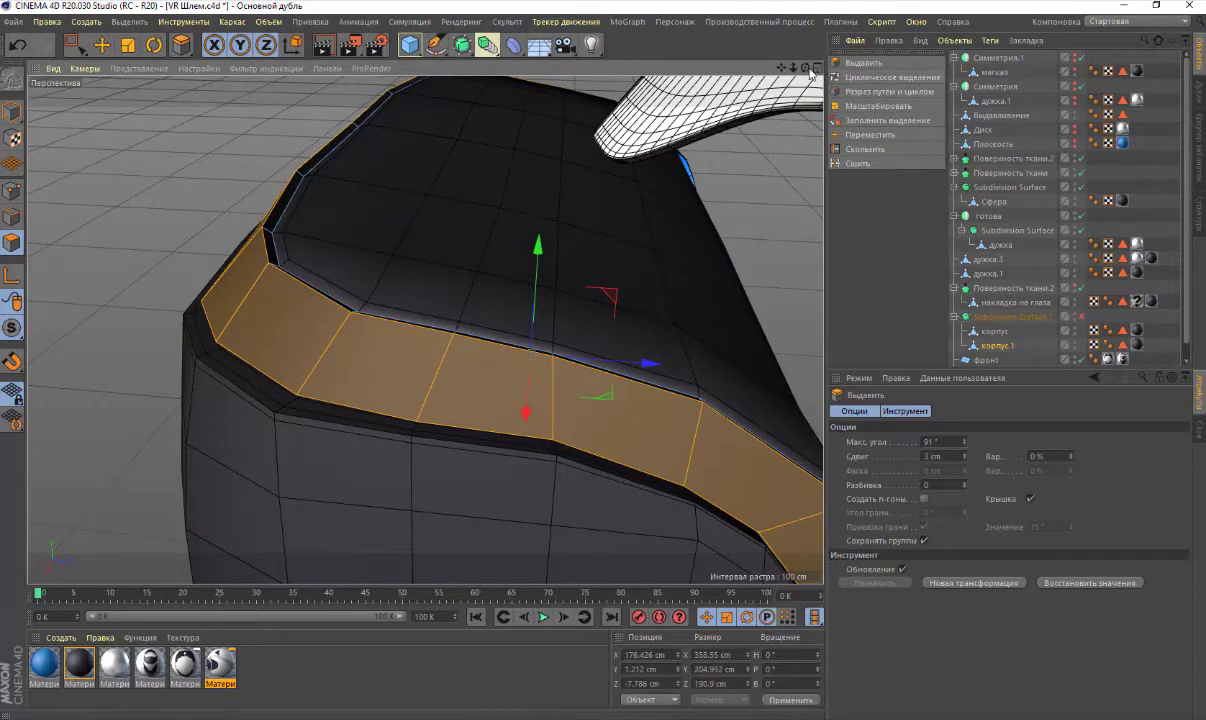
pyautogui.keyDown('alt'); pyautogui.moveTo(610, 250); pyautogui.dragTo(610, 140); pyautogui.keyUp('alt')
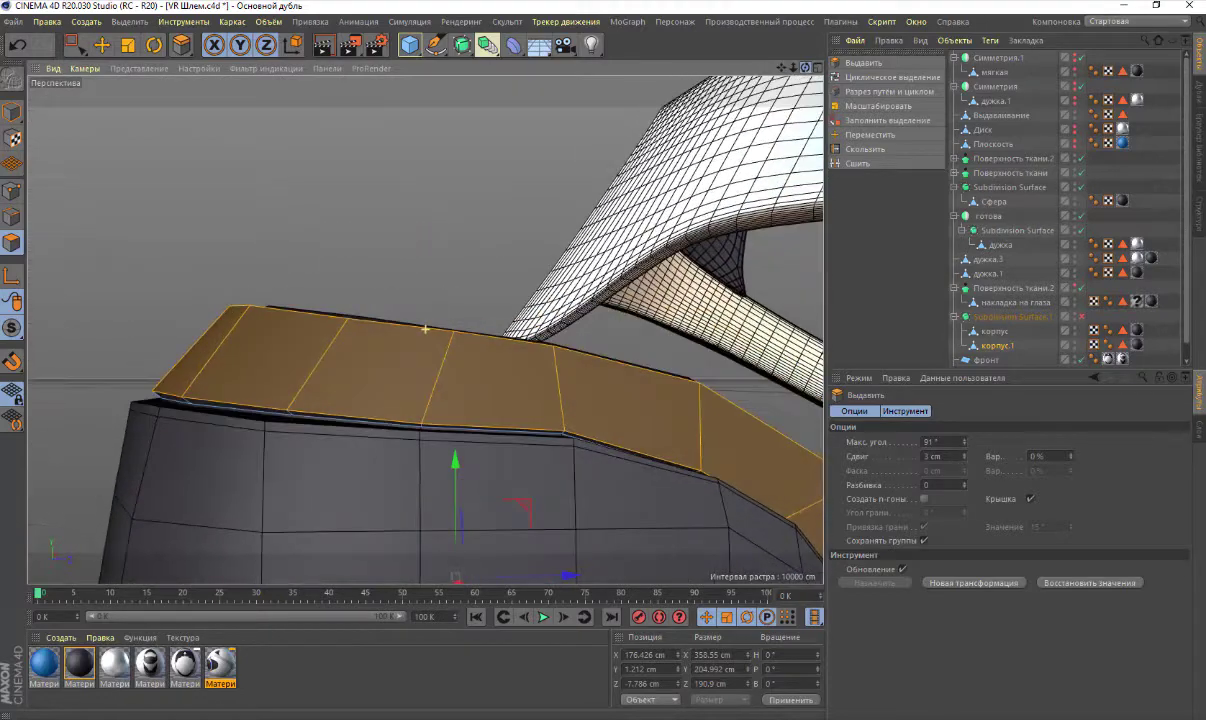
# Nudge the band with the Move tool, inspect it, then undo the shift
pyautogui.click(101, 44)
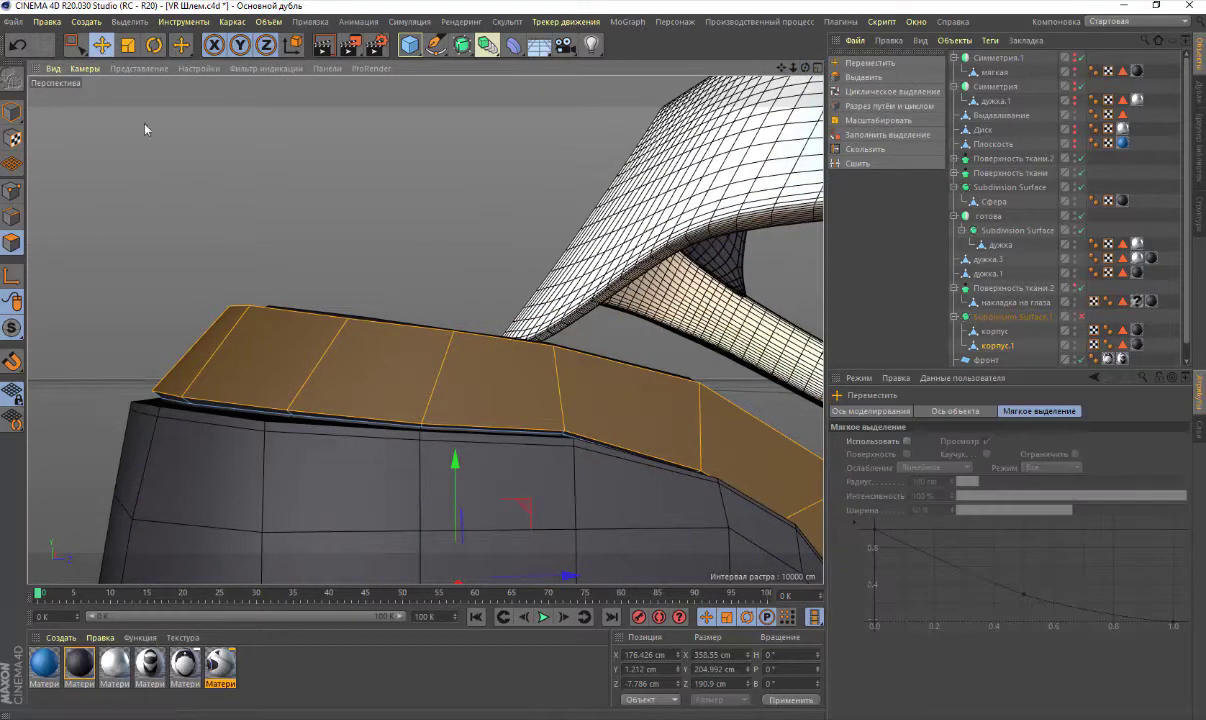
pyautogui.moveTo(455, 462); pyautogui.dragTo(455, 466)
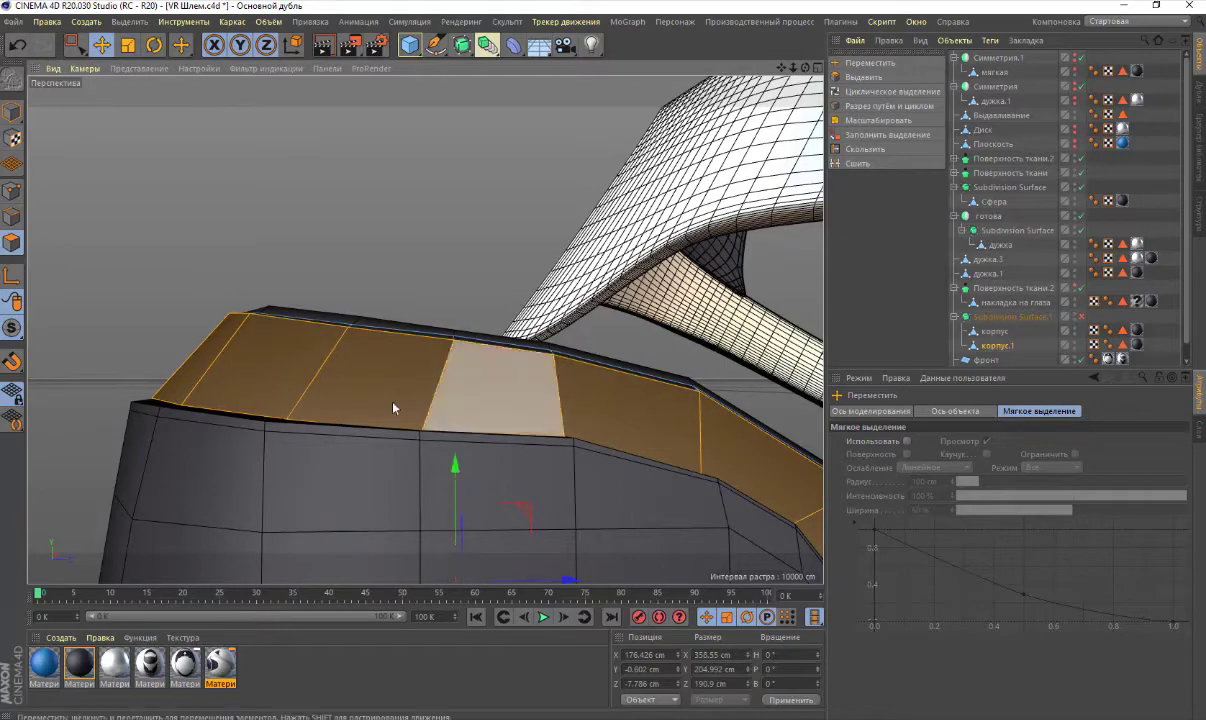
pyautogui.keyDown('alt'); pyautogui.moveTo(369, 378); pyautogui.dragTo(467, 334); pyautogui.keyUp('alt')
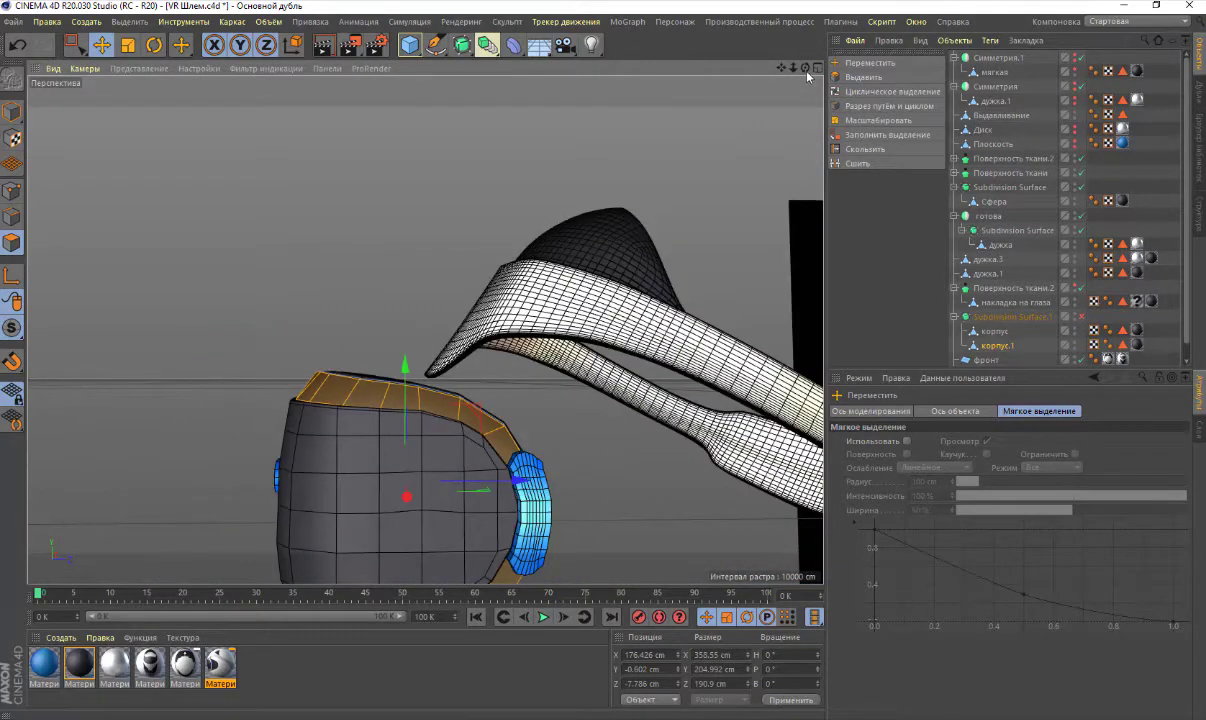
pyautogui.keyDown('alt'); pyautogui.moveTo(760, 76); pyautogui.dragTo(700, 130); pyautogui.keyUp('alt')
pyautogui.keyDown('alt'); pyautogui.moveTo(751, 66); pyautogui.dragTo(700, 100); pyautogui.keyUp('alt')
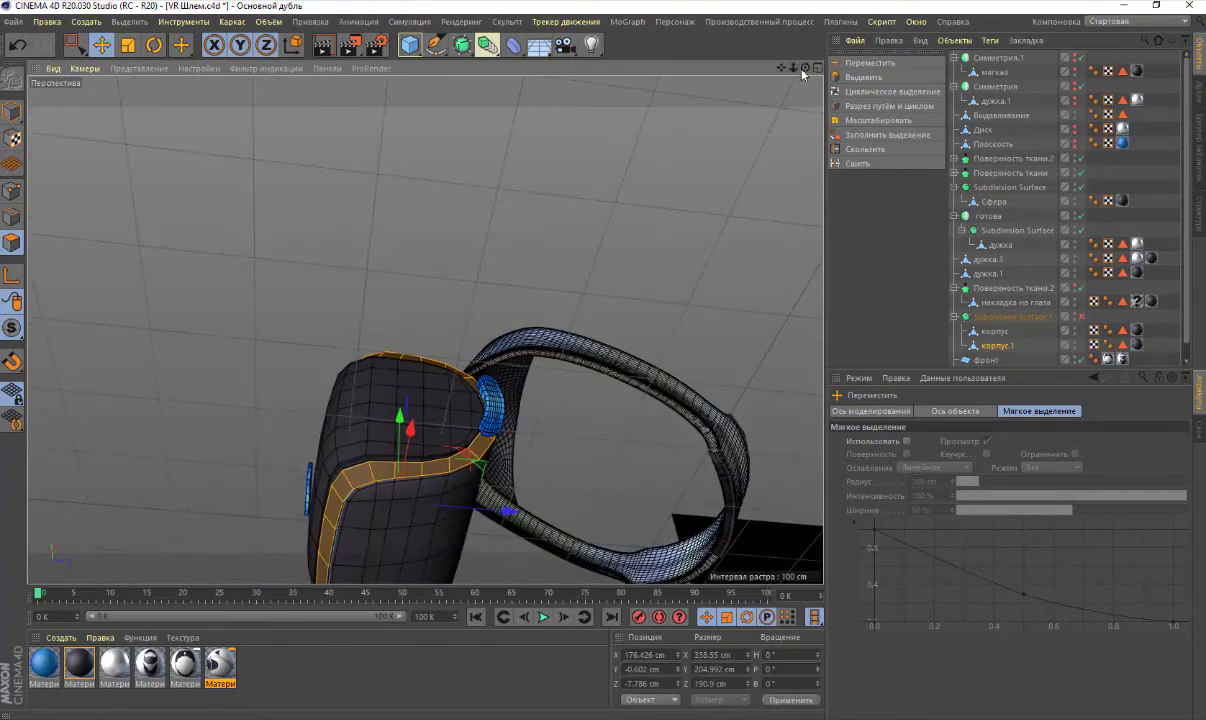
pyautogui.keyDown('alt'); pyautogui.moveTo(755, 64); pyautogui.dragTo(710, 110); pyautogui.keyUp('alt')
pyautogui.keyDown('alt'); pyautogui.moveTo(759, 63); pyautogui.dragTo(700, 110); pyautogui.keyUp('alt')
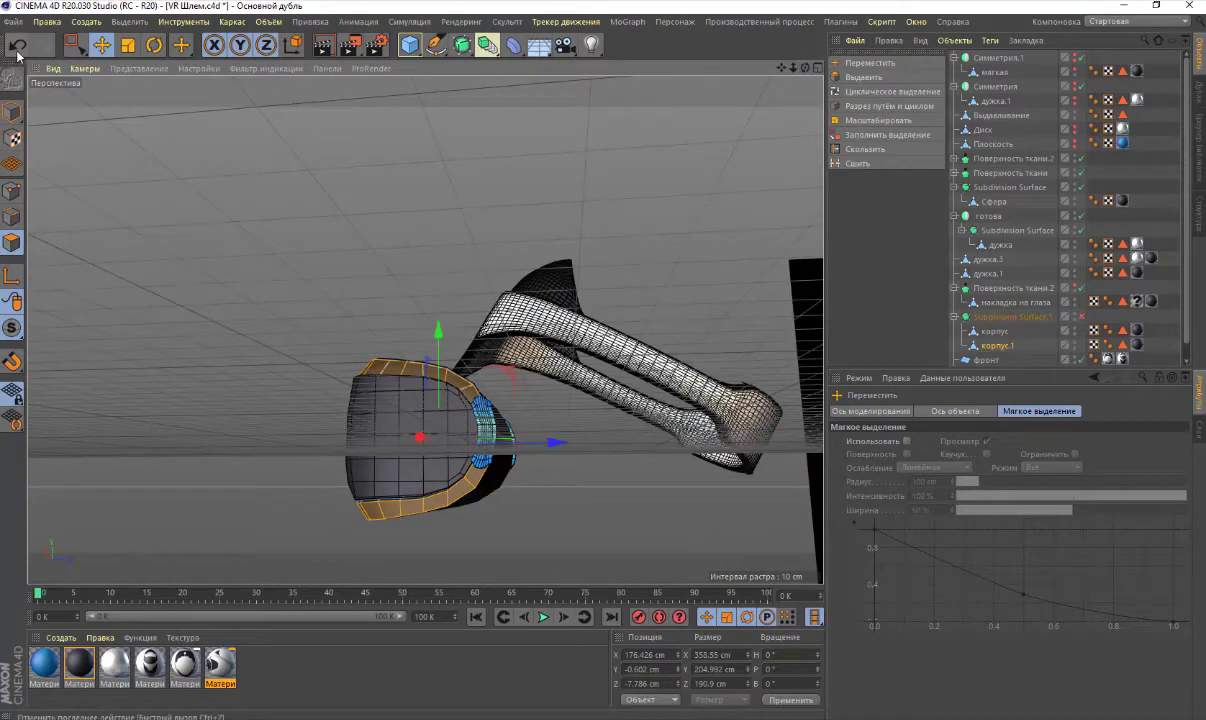
pyautogui.click(18, 44)
pyautogui.keyDown('alt'); pyautogui.moveTo(397, 487); pyautogui.dragTo(397, 505); pyautogui.keyUp('alt')
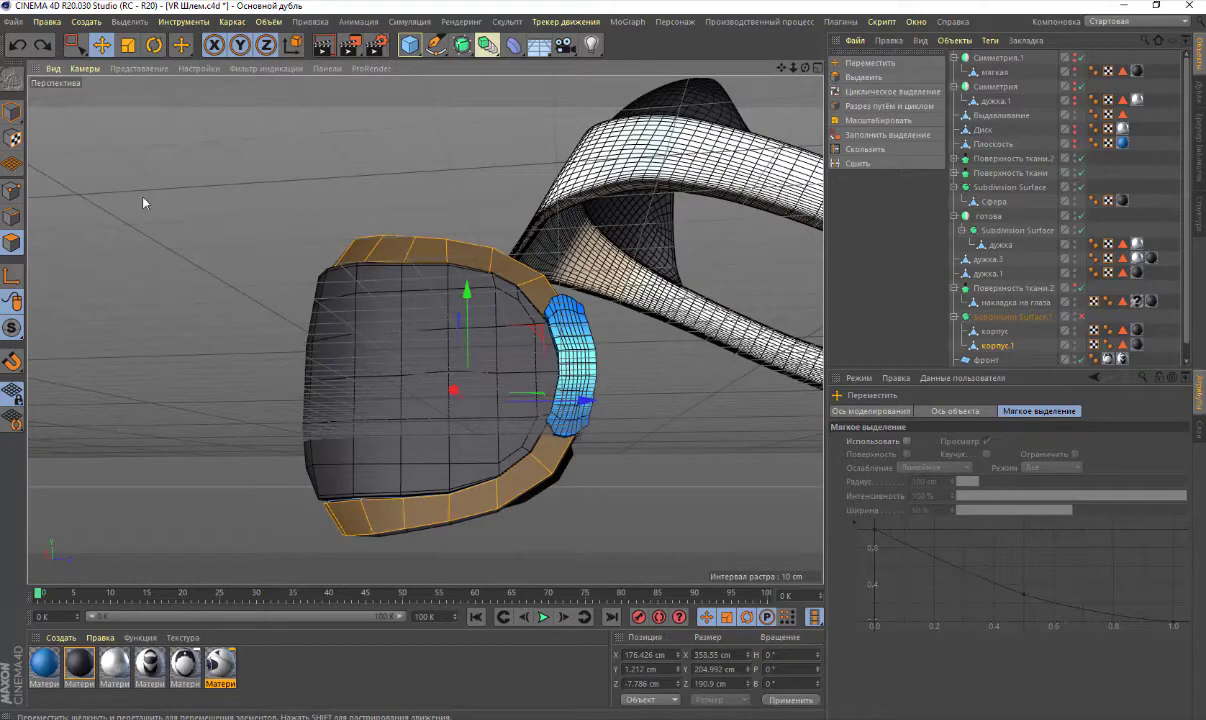
# Scale the band slightly smaller in height and orbit to check its fit
pyautogui.click(127, 44)
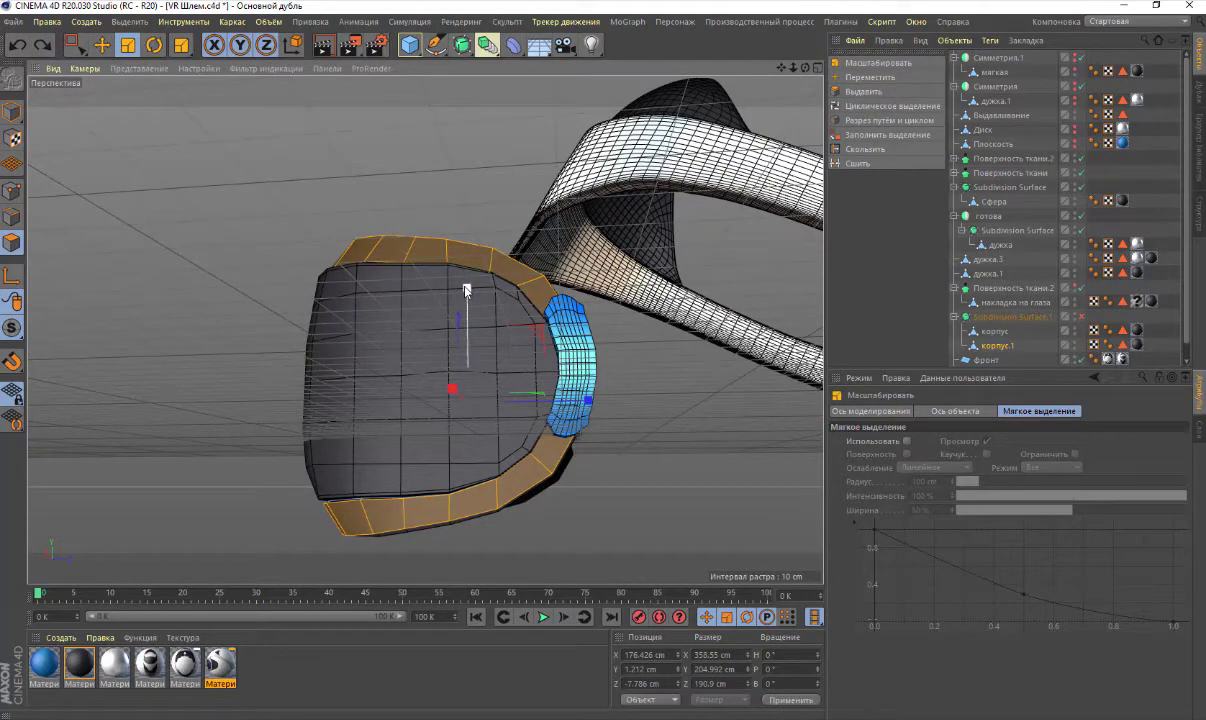
pyautogui.moveTo(466, 290); pyautogui.dragTo(466, 296)
pyautogui.scroll(3, 398, 275)
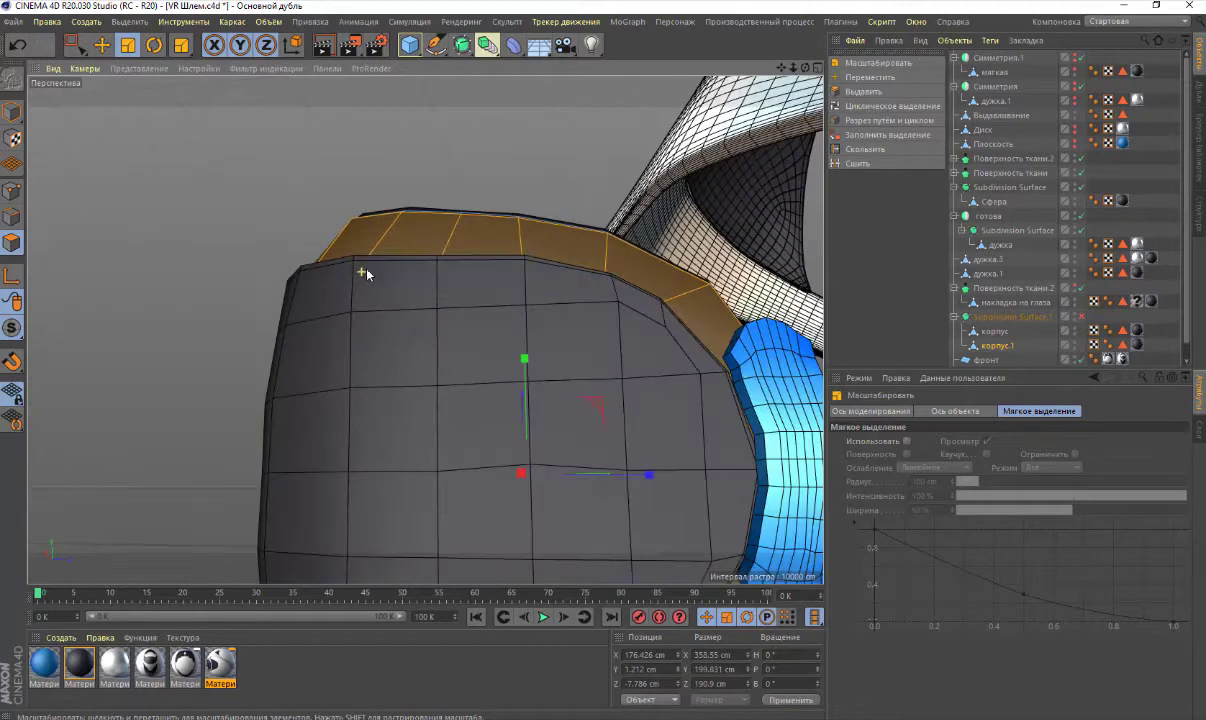
pyautogui.moveTo(793, 72)
pyautogui.mouseDown()
pyautogui.moveTo(425, 329)
pyautogui.moveTo(785, 72)
pyautogui.moveTo(882, 297)
pyautogui.mouseUp()
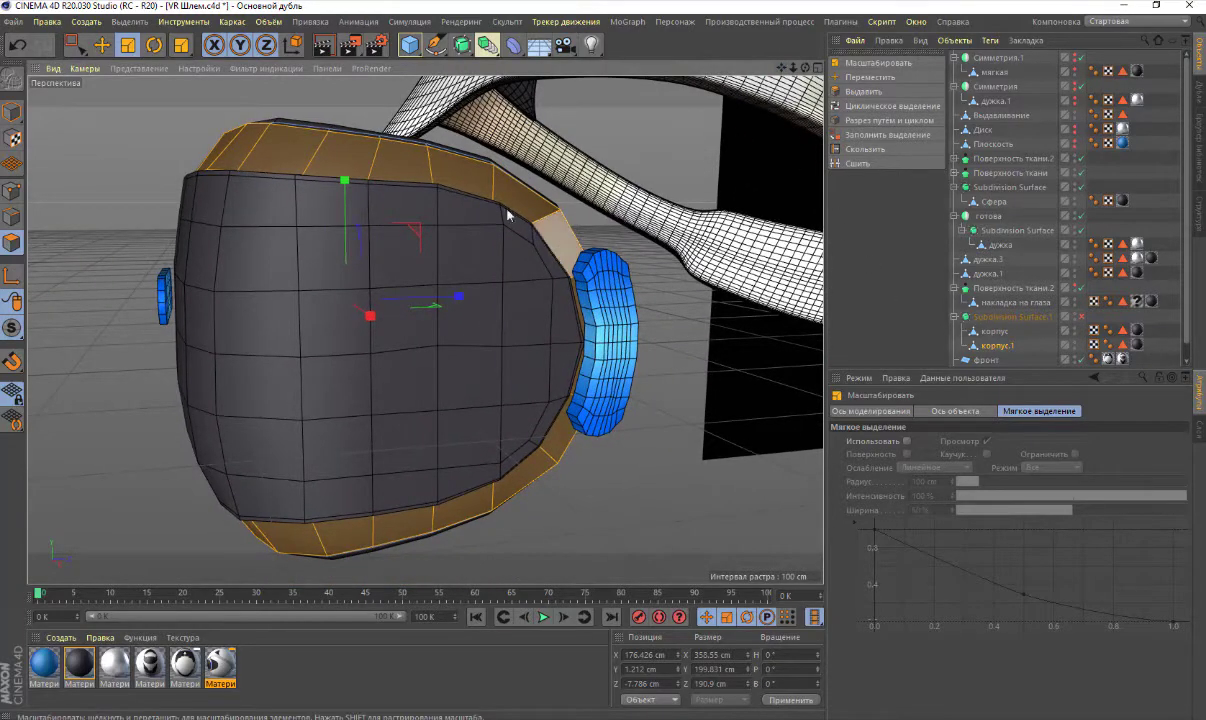
pyautogui.scroll(3, 274, 140)
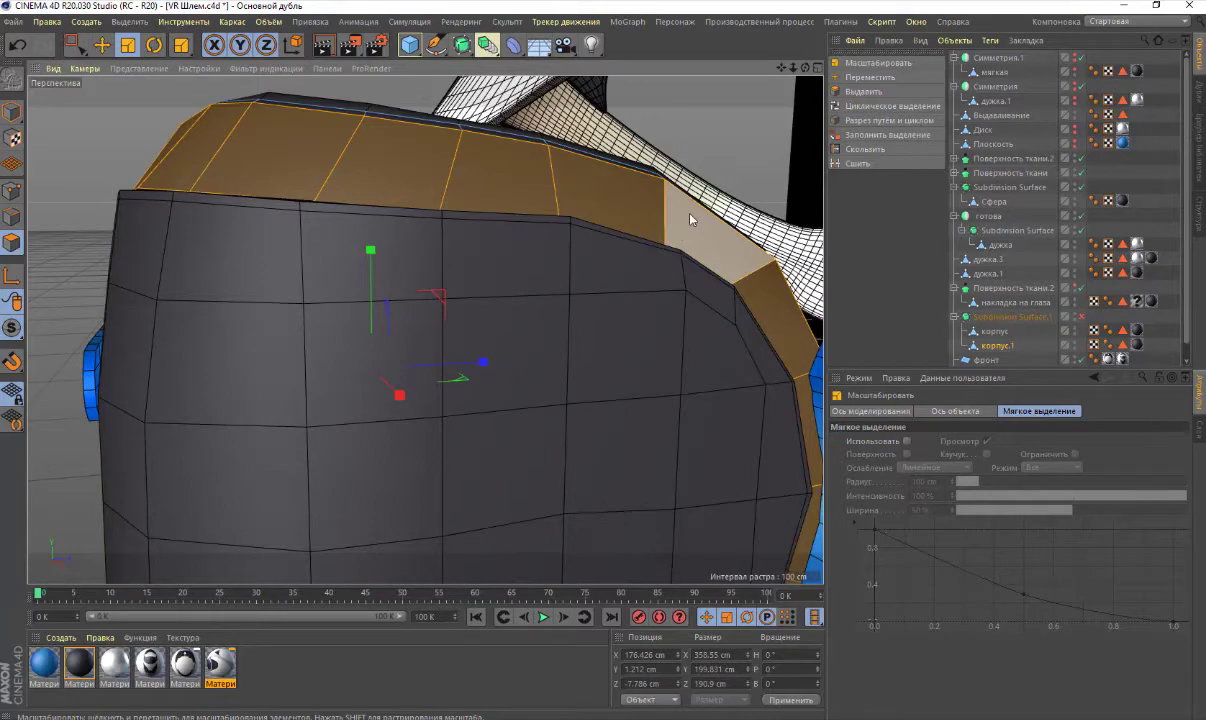
pyautogui.moveTo(792, 68); pyautogui.dragTo(790, 90)
pyautogui.keyDown('alt'); pyautogui.moveTo(425, 329); pyautogui.dragTo(676, 150); pyautogui.keyUp('alt')
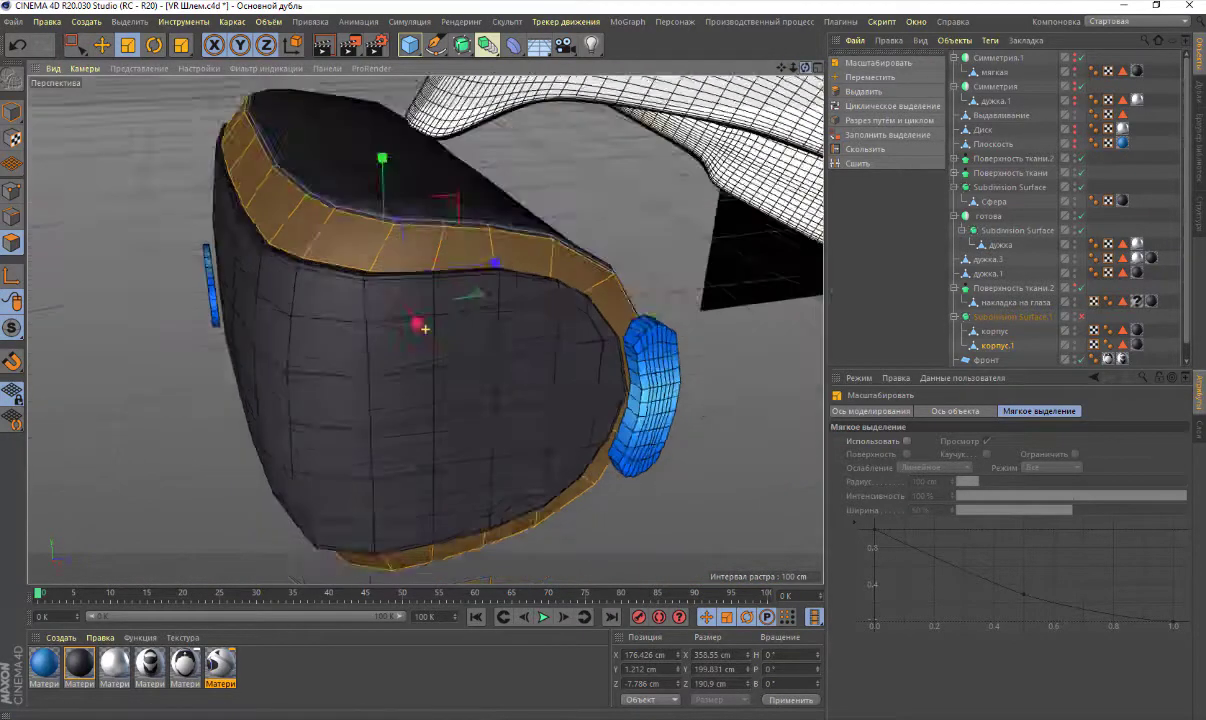
pyautogui.keyDown('alt'); pyautogui.moveTo(755, 78); pyautogui.dragTo(718, 208); pyautogui.keyUp('alt')
# Cut an edge loop around the корпус.1 rim band at 78.898% offset
pyautogui.rightClick(718, 208)
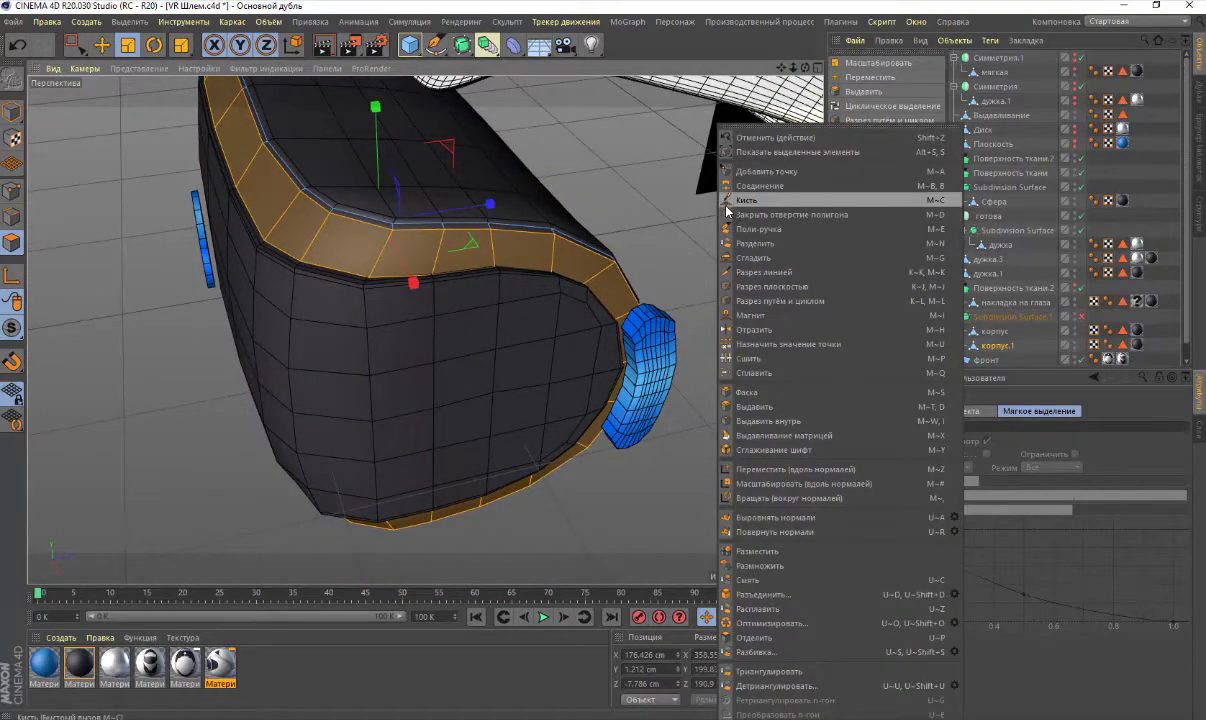
pyautogui.click(747, 301)
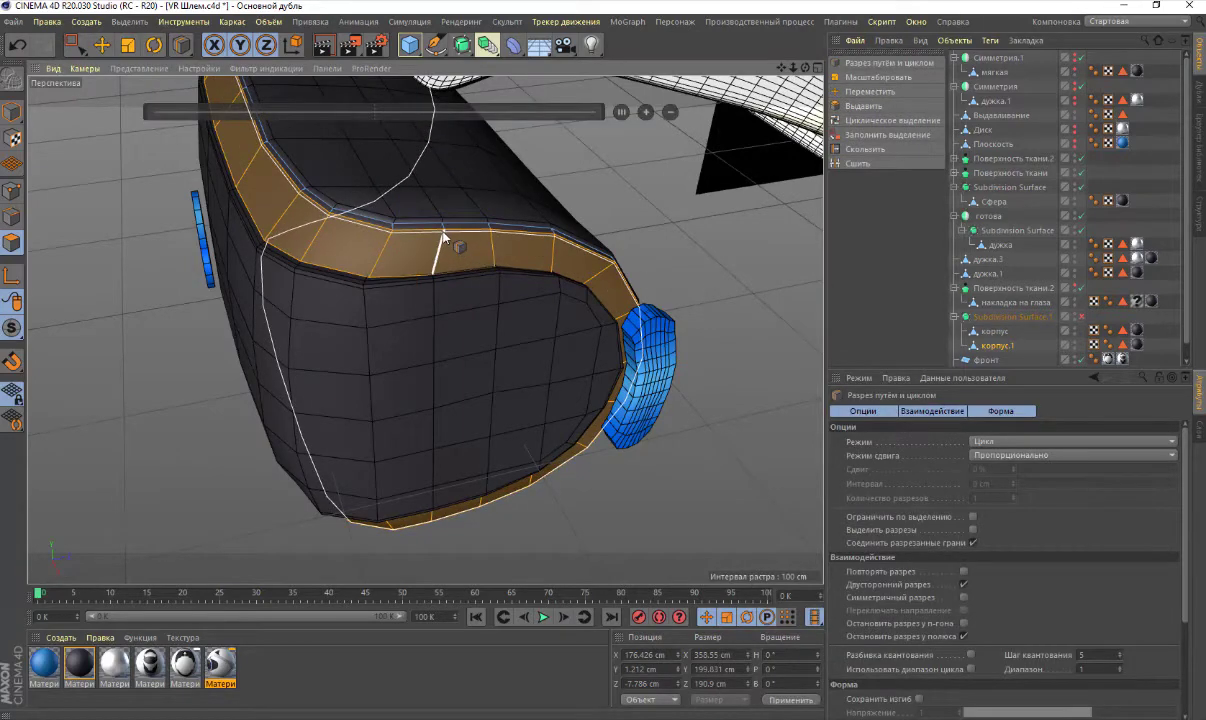
pyautogui.moveTo(443, 237)
pyautogui.mouseDown()
pyautogui.moveTo(371, 279)
pyautogui.moveTo(392, 229)
pyautogui.mouseUp()
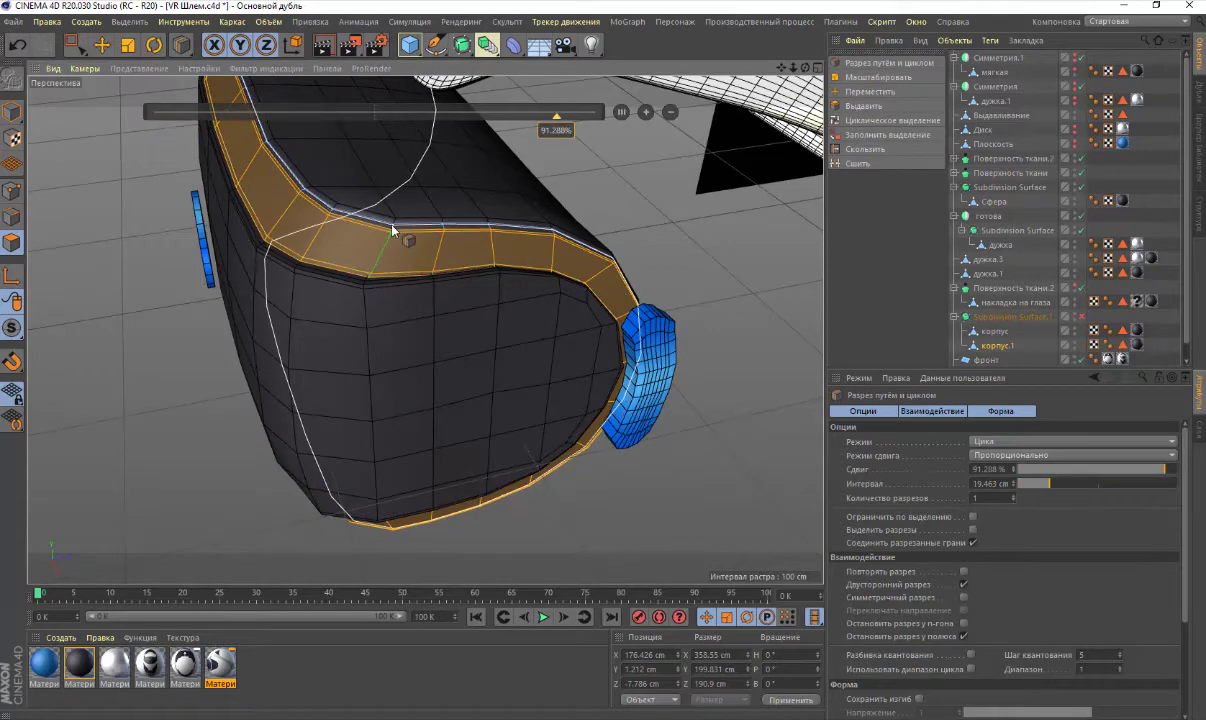
pyautogui.scroll(3, 392, 229)
pyautogui.scroll(3, 398, 231)
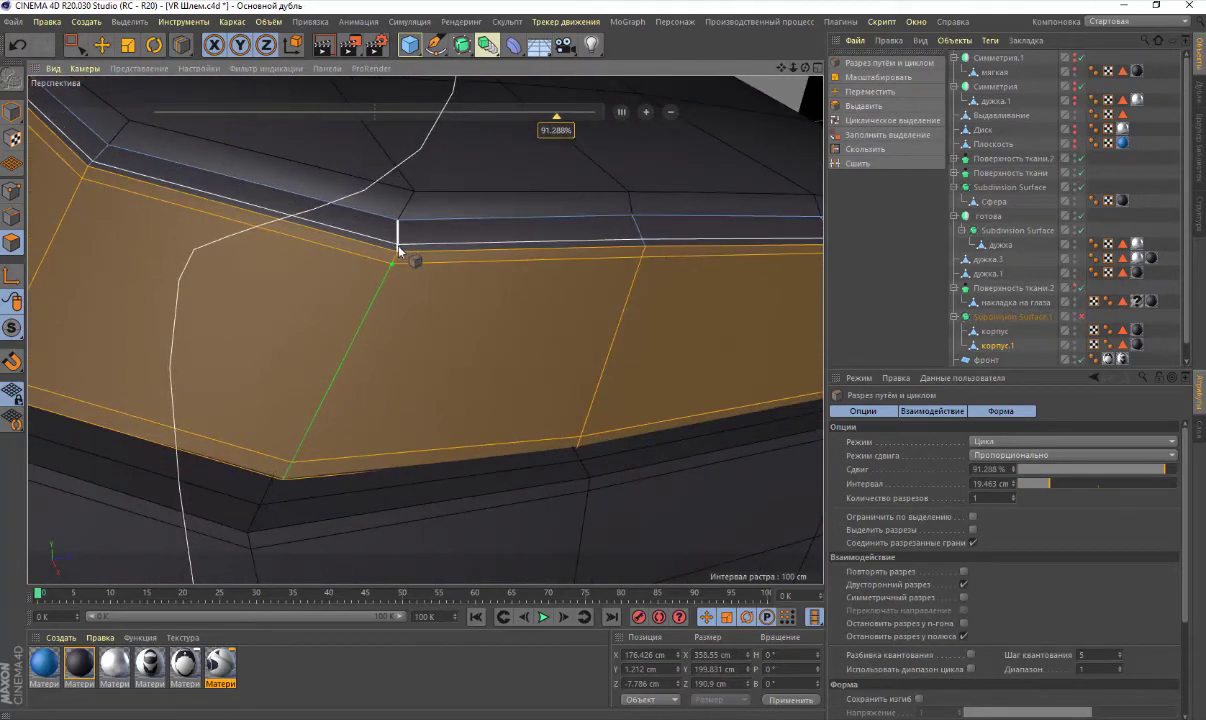
pyautogui.moveTo(399, 255); pyautogui.dragTo(398, 243)
pyautogui.scroll(-2, 398, 243)
pyautogui.scroll(-2, 398, 243)
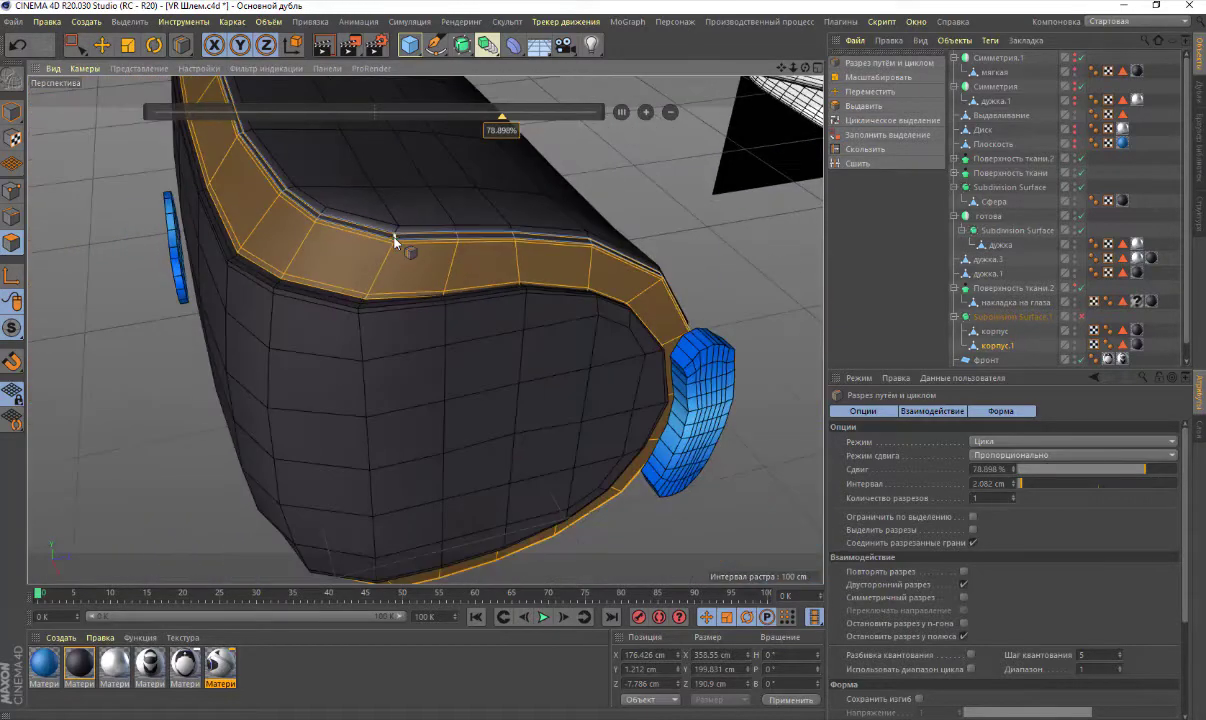
pyautogui.scroll(-2, 390, 247)
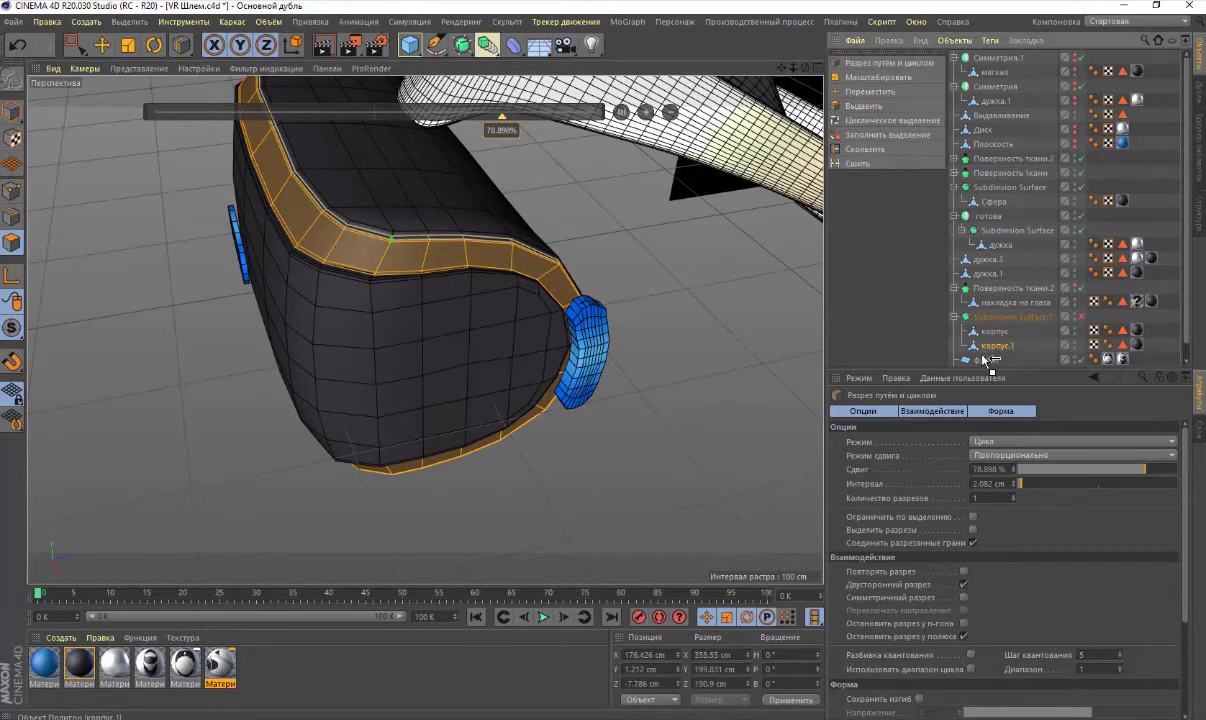
pyautogui.moveTo(985, 358); pyautogui.dragTo(984, 352)
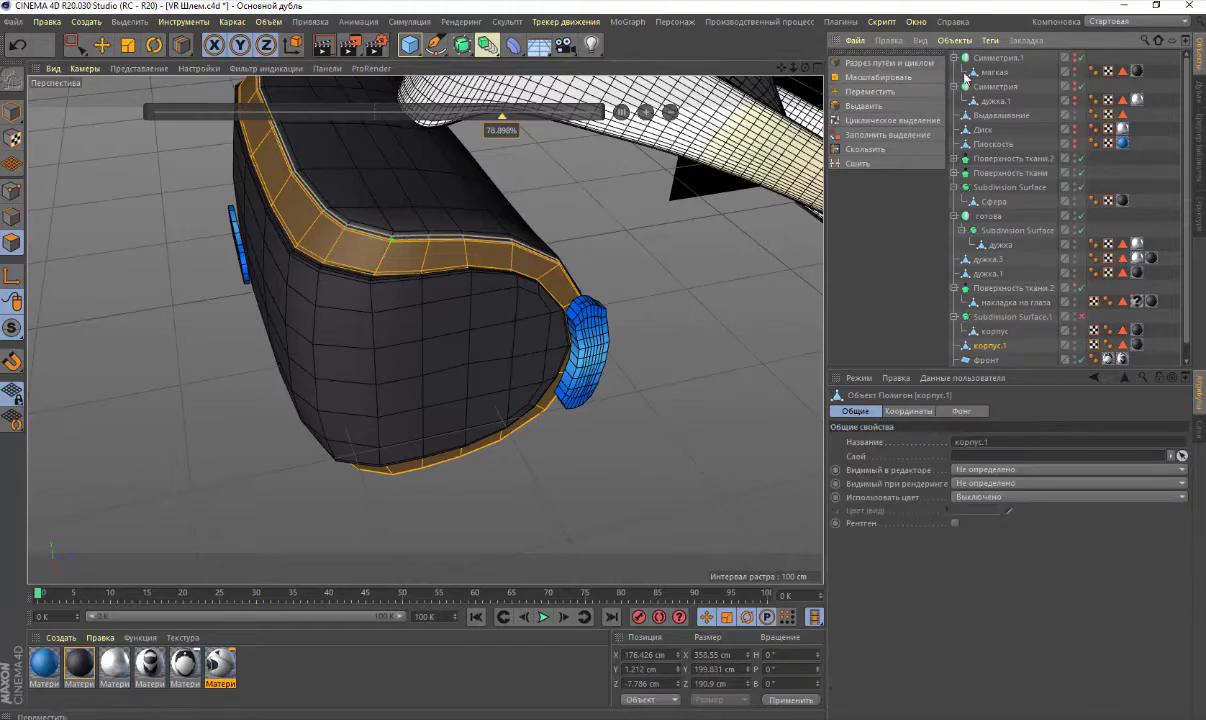
# Add Subdivision Surface.2 and parent корпус.1 under it
pyautogui.click(487, 44)
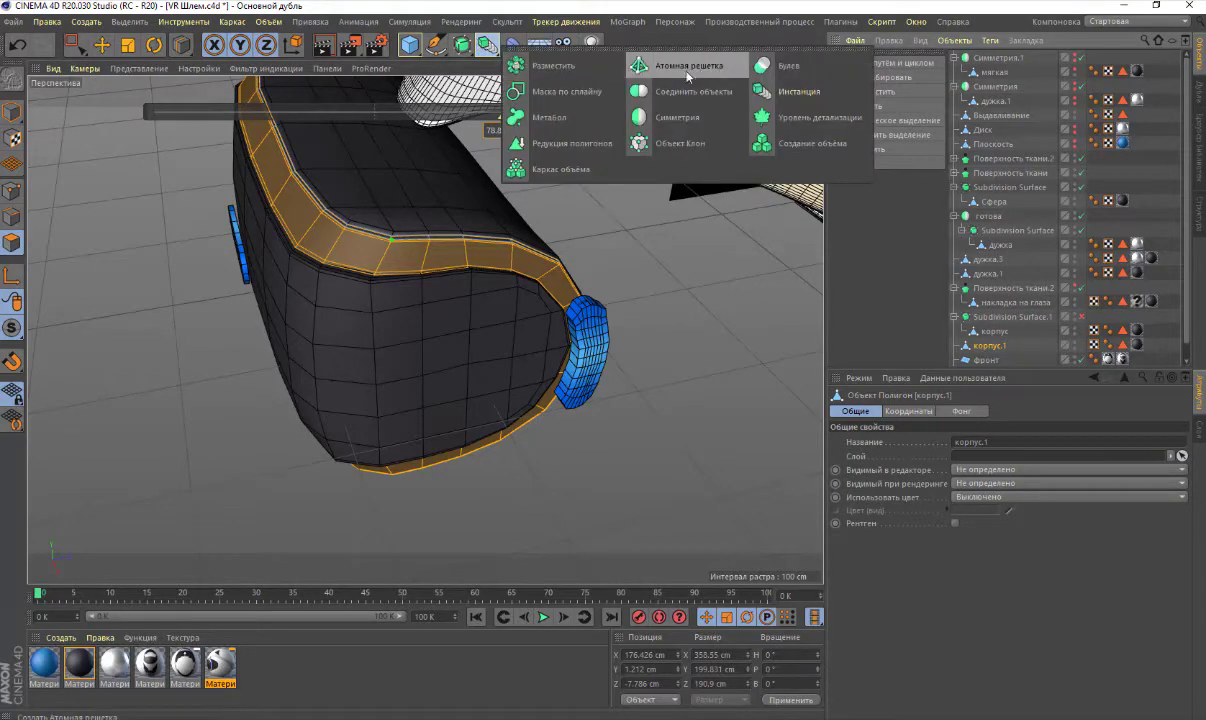
pyautogui.click(458, 45)
pyautogui.click(525, 65)
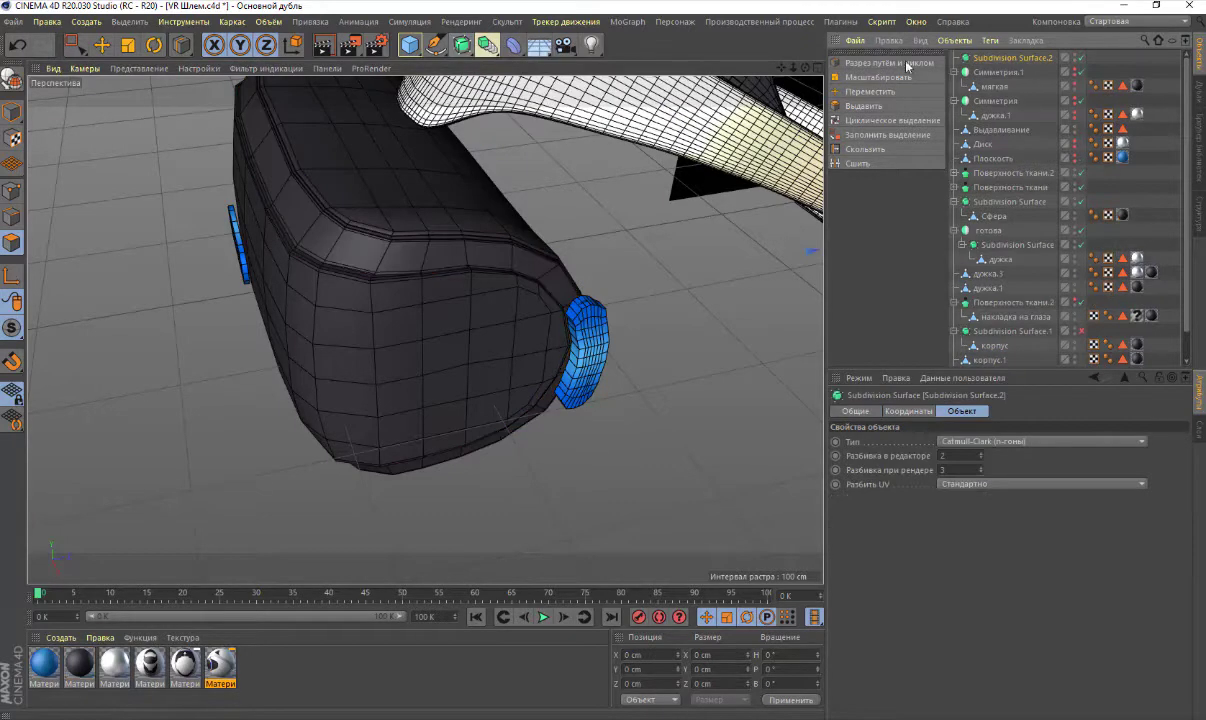
pyautogui.moveTo(990, 60); pyautogui.dragTo(1048, 255)
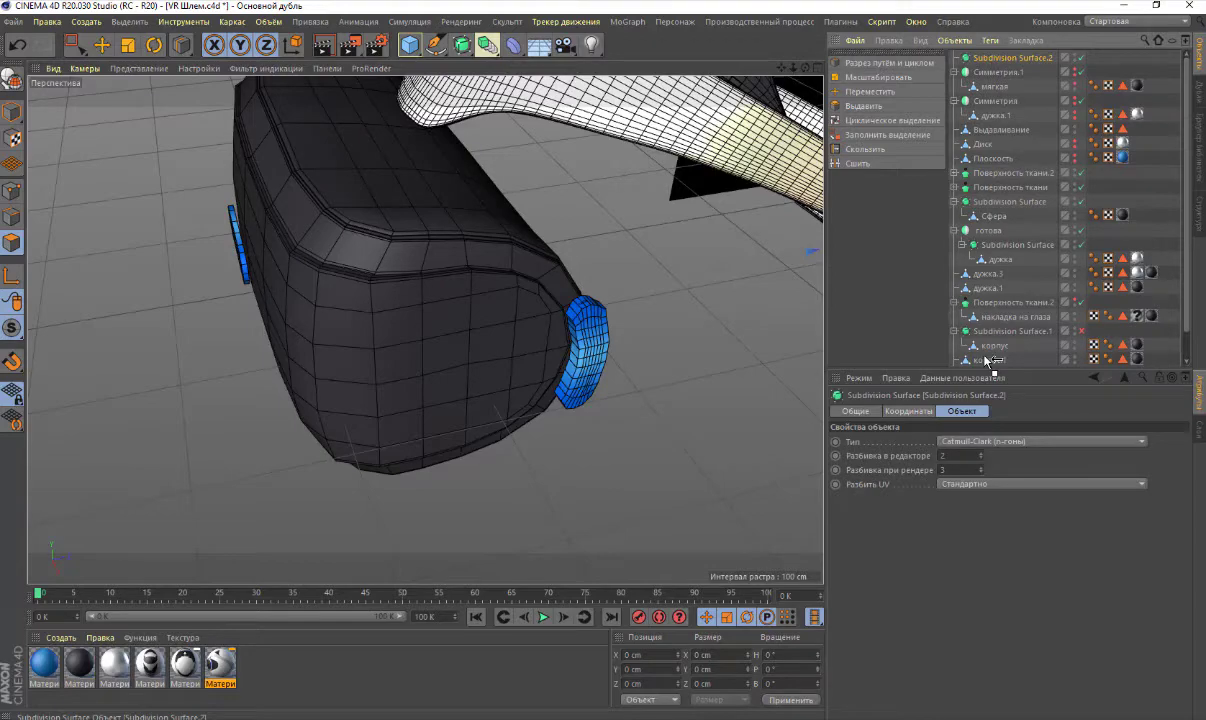
pyautogui.moveTo(1019, 323); pyautogui.dragTo(984, 352)
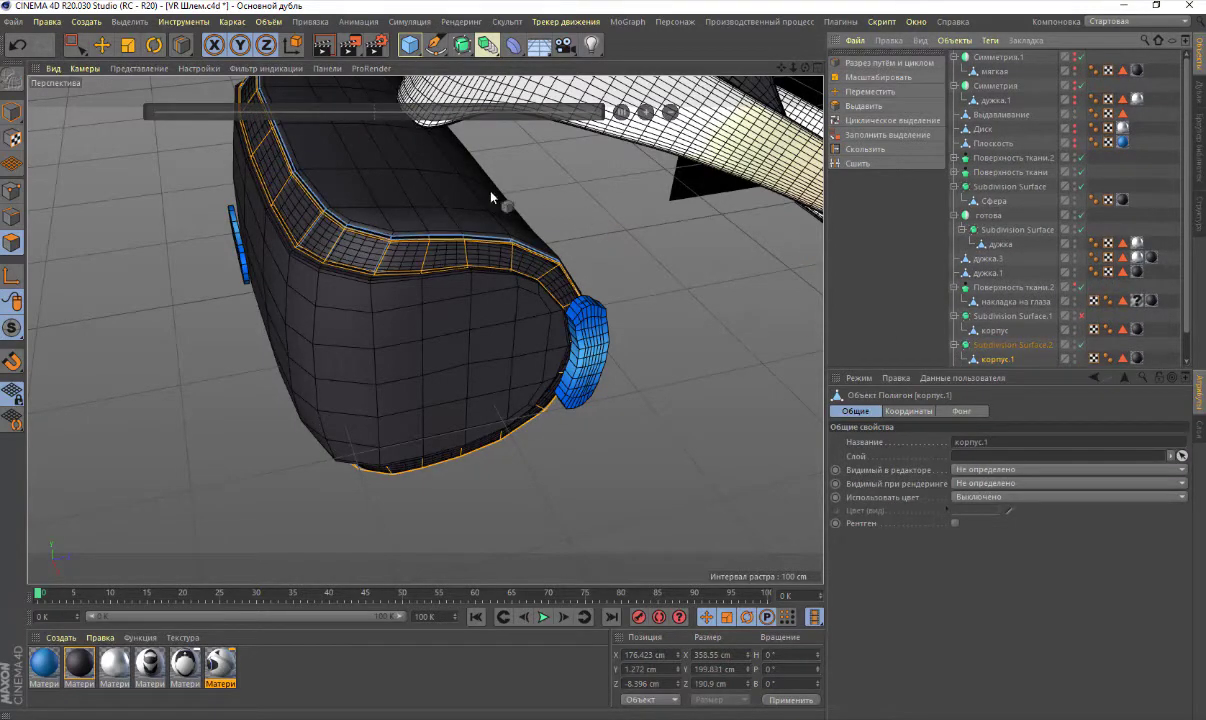
# Re-enable Subdivision Surface.1 and set Subdivision Surface.2's render subdivision to 2
pyautogui.click(1081, 316)
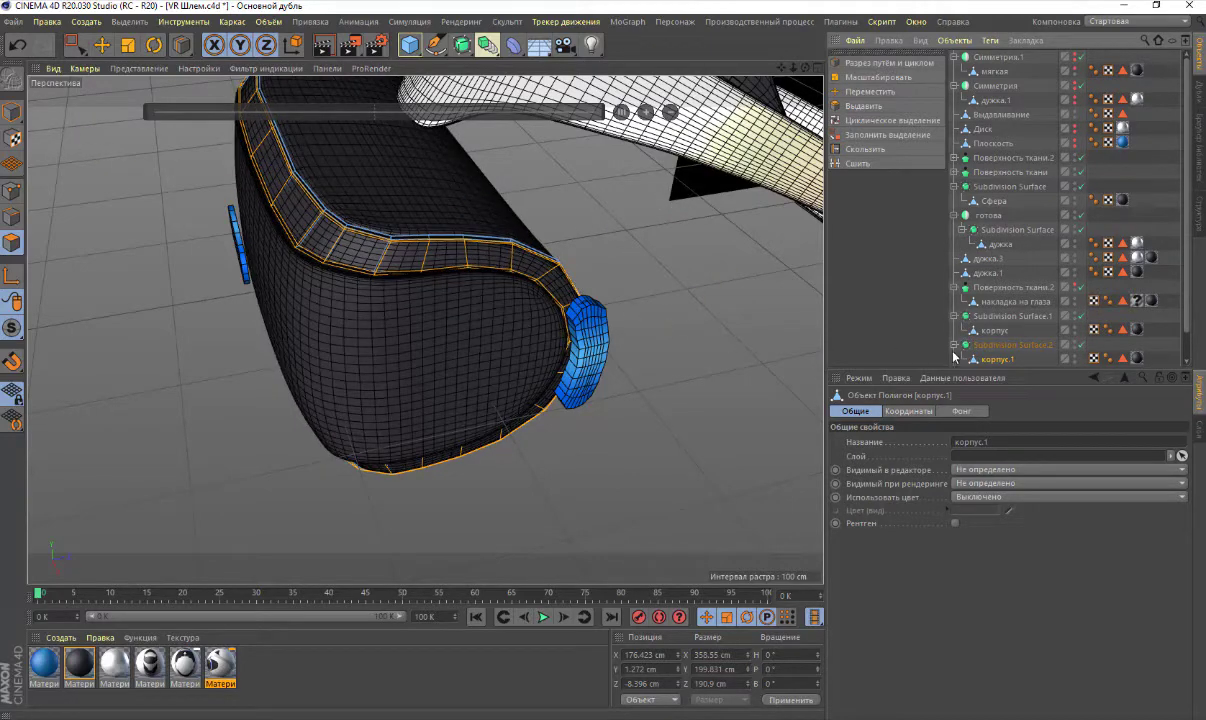
pyautogui.click(1013, 346)
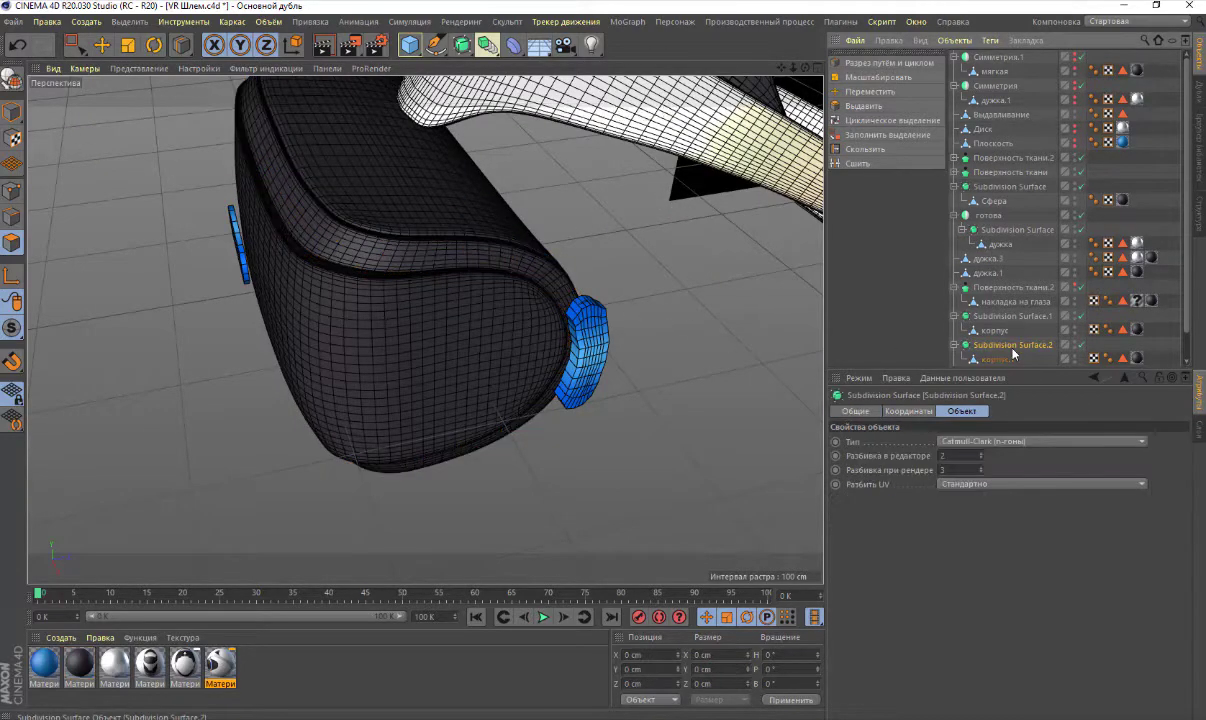
pyautogui.click(980, 473)
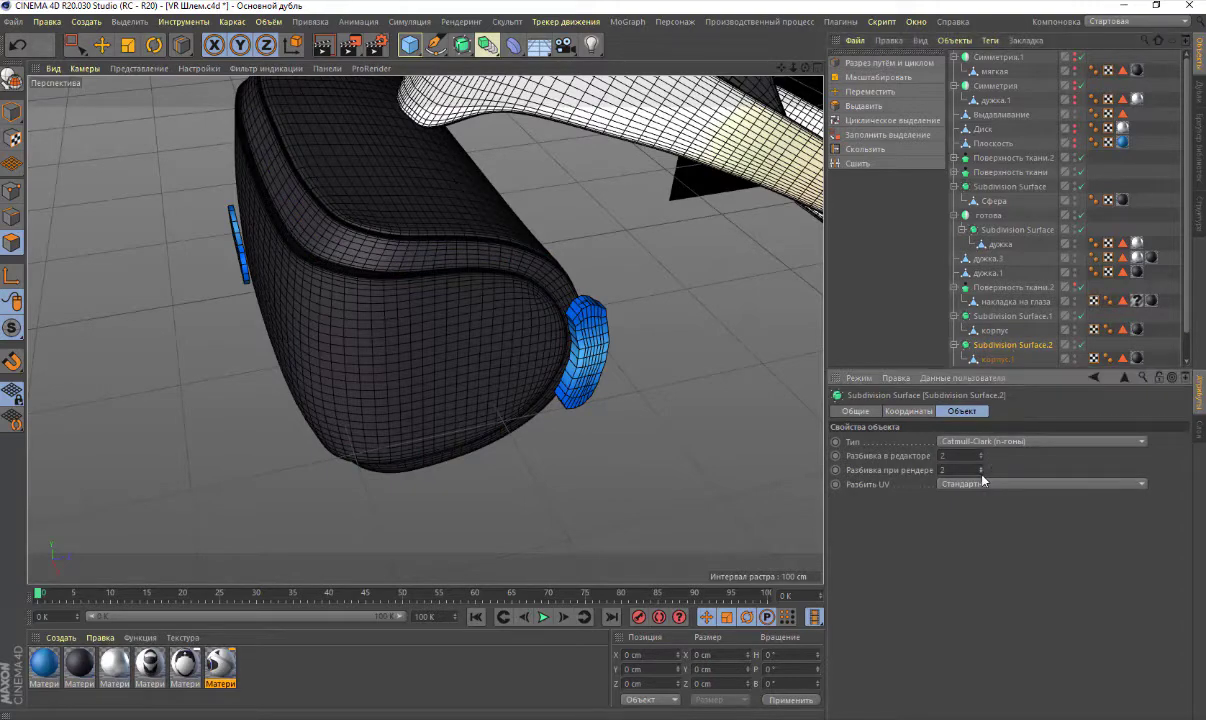
pyautogui.scroll(-2, 320, 168)
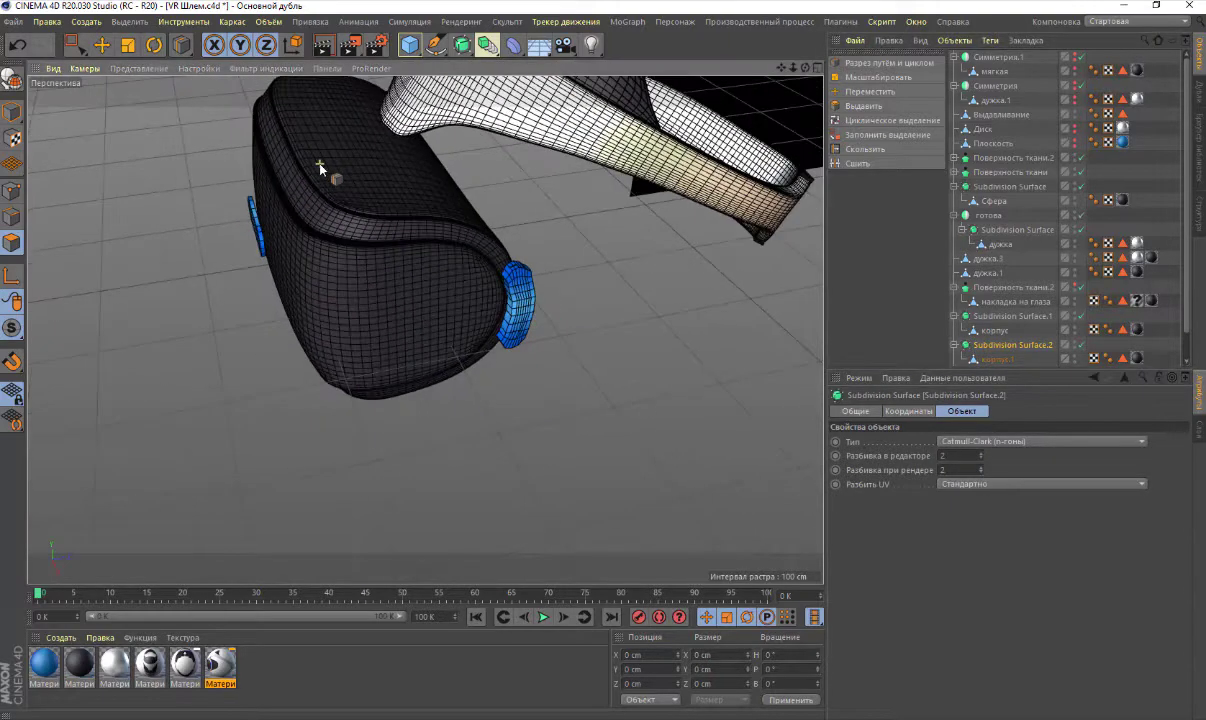
pyautogui.scroll(4, 320, 168)
pyautogui.scroll(-1, 320, 168)
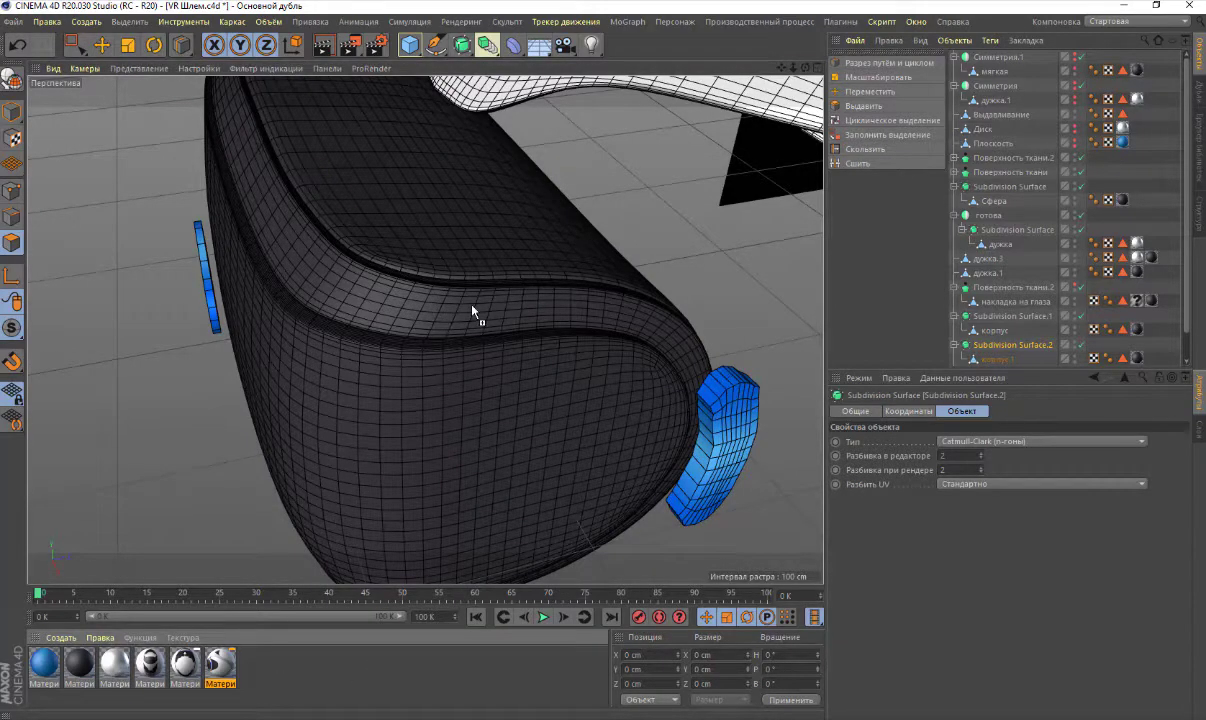
# Apply white Материал.4 to the rim band and render a viewport preview, dismissing the texture warning
pyautogui.moveTo(472, 310); pyautogui.dragTo(472, 310)
pyautogui.keyDown('alt'); pyautogui.moveTo(300, 480); pyautogui.dragTo(705, 155); pyautogui.keyUp('alt')
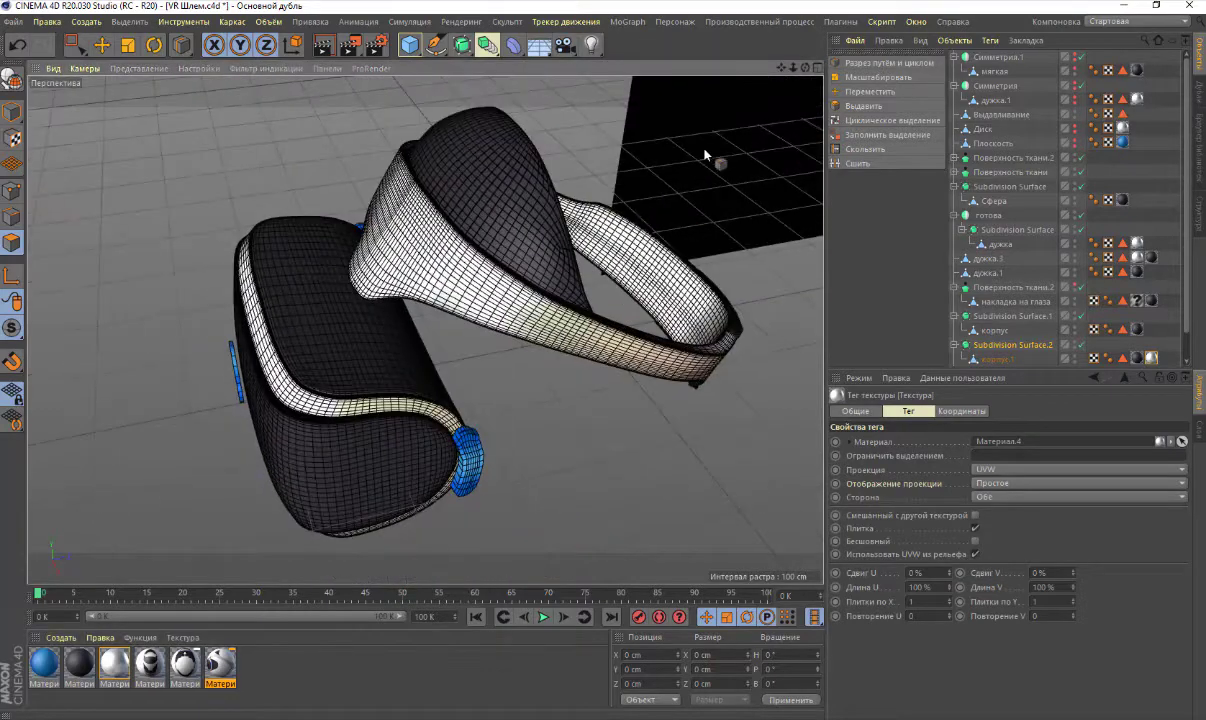
pyautogui.moveTo(778, 69); pyautogui.dragTo(791, 68)
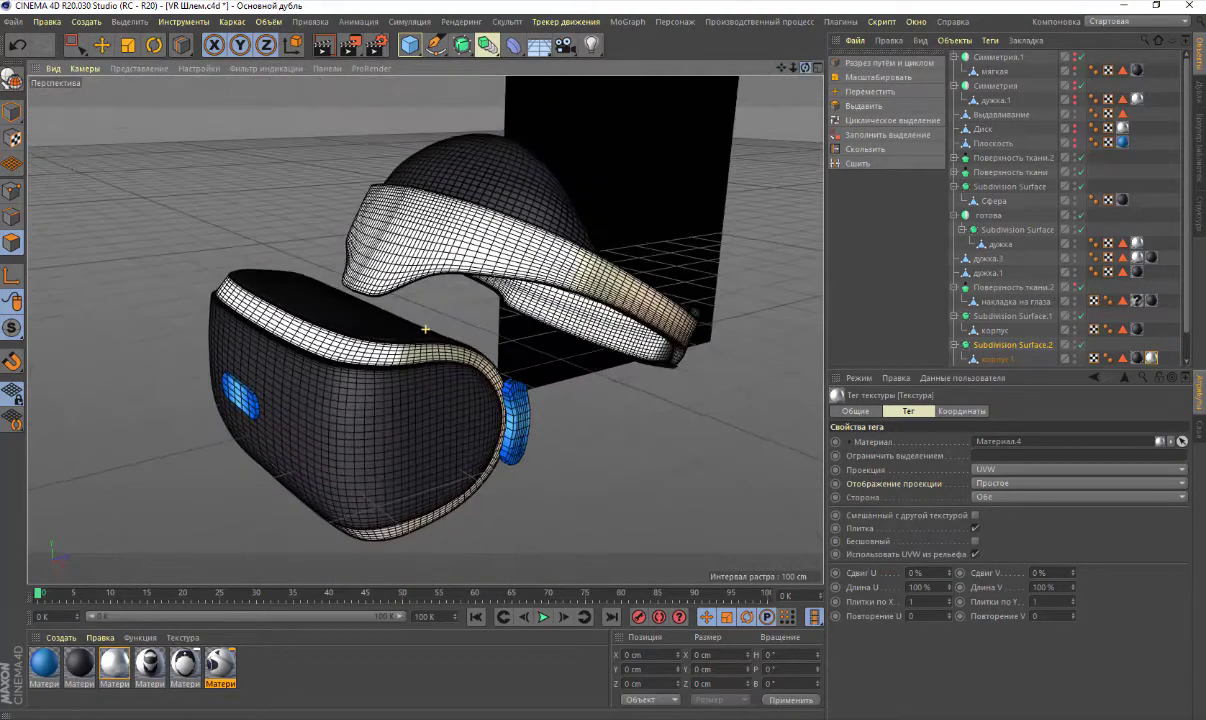
pyautogui.click(322, 44)
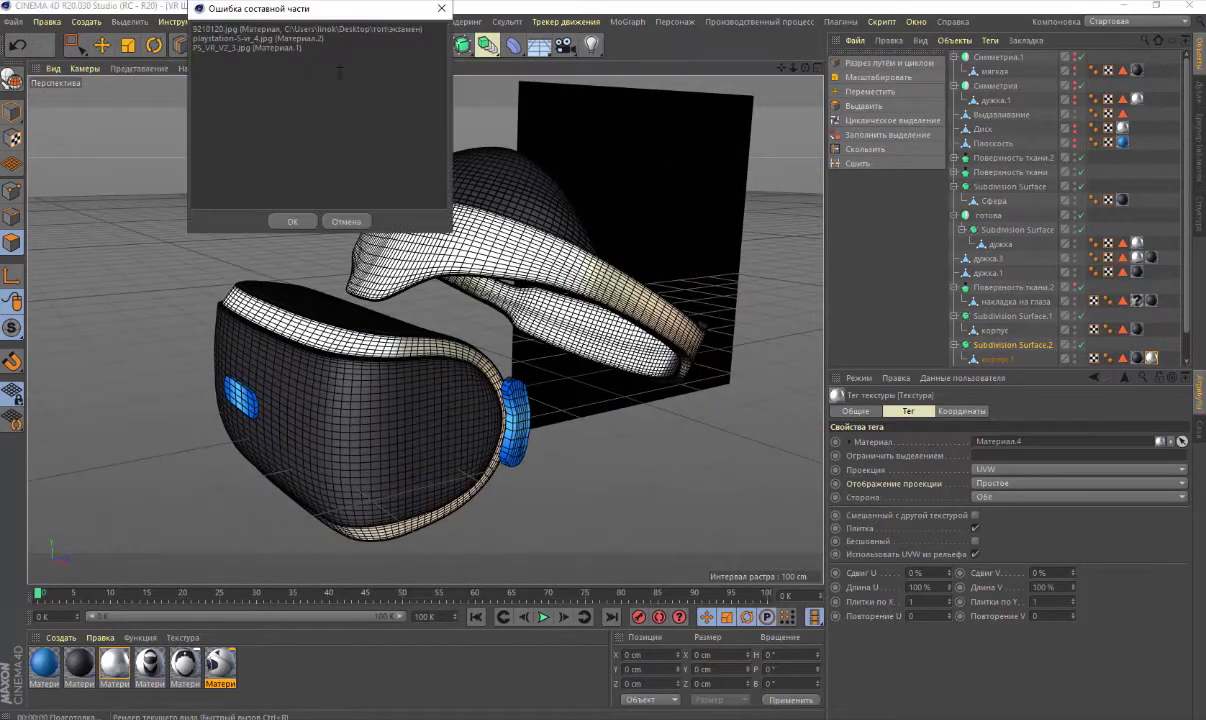
pyautogui.click(285, 221)
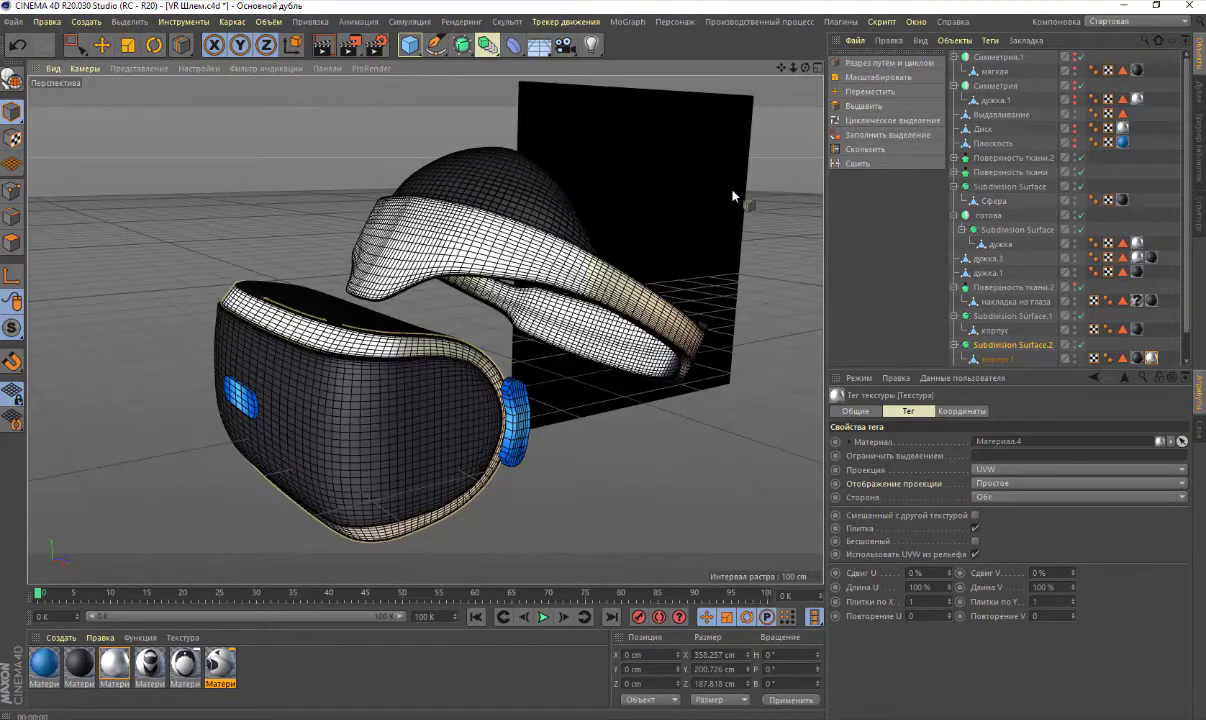
# Unhide the Поверхность ткани.2 inner shell and orbit around to inspect it
pyautogui.keyDown('alt'); pyautogui.moveTo(735, 194); pyautogui.dragTo(620, 200); pyautogui.keyUp('alt')
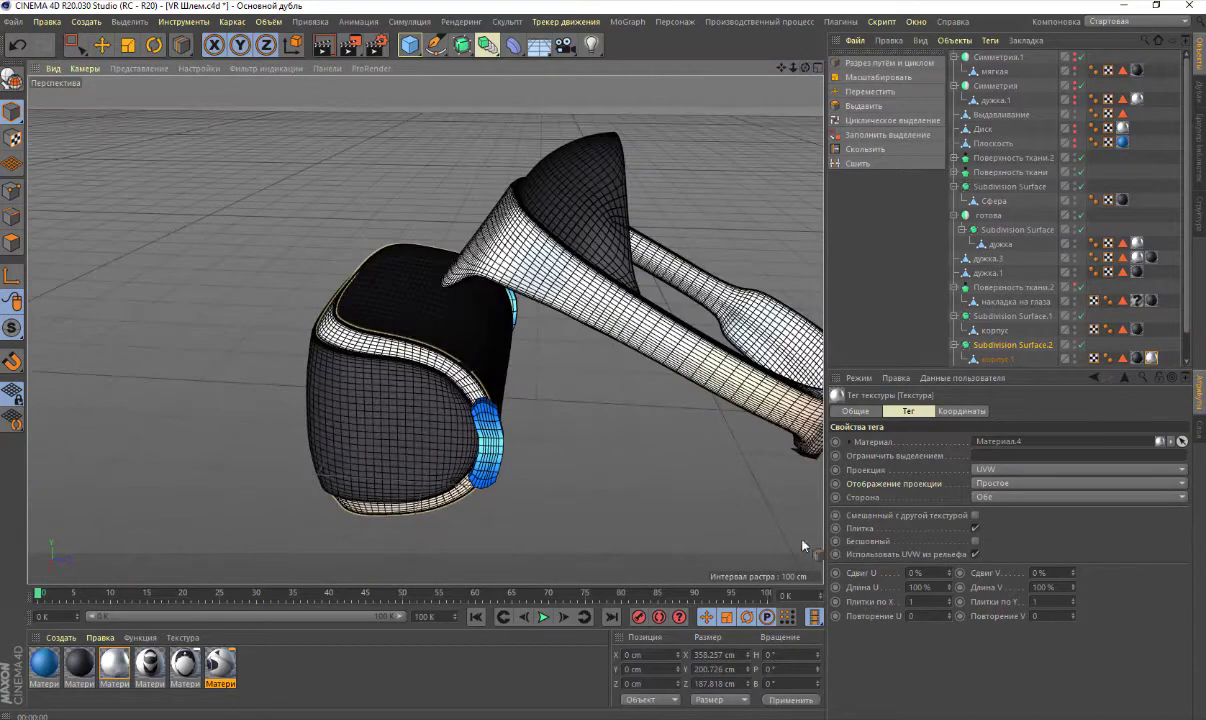
pyautogui.click(1076, 286)
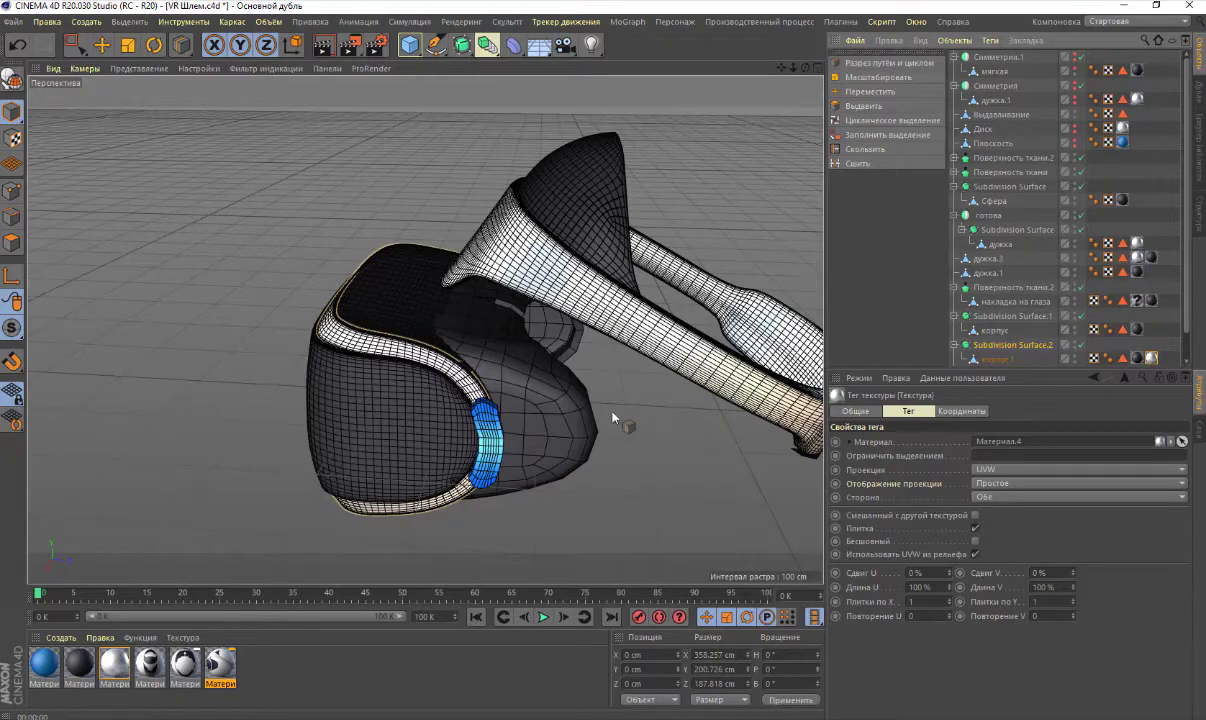
pyautogui.scroll(2, 565, 388)
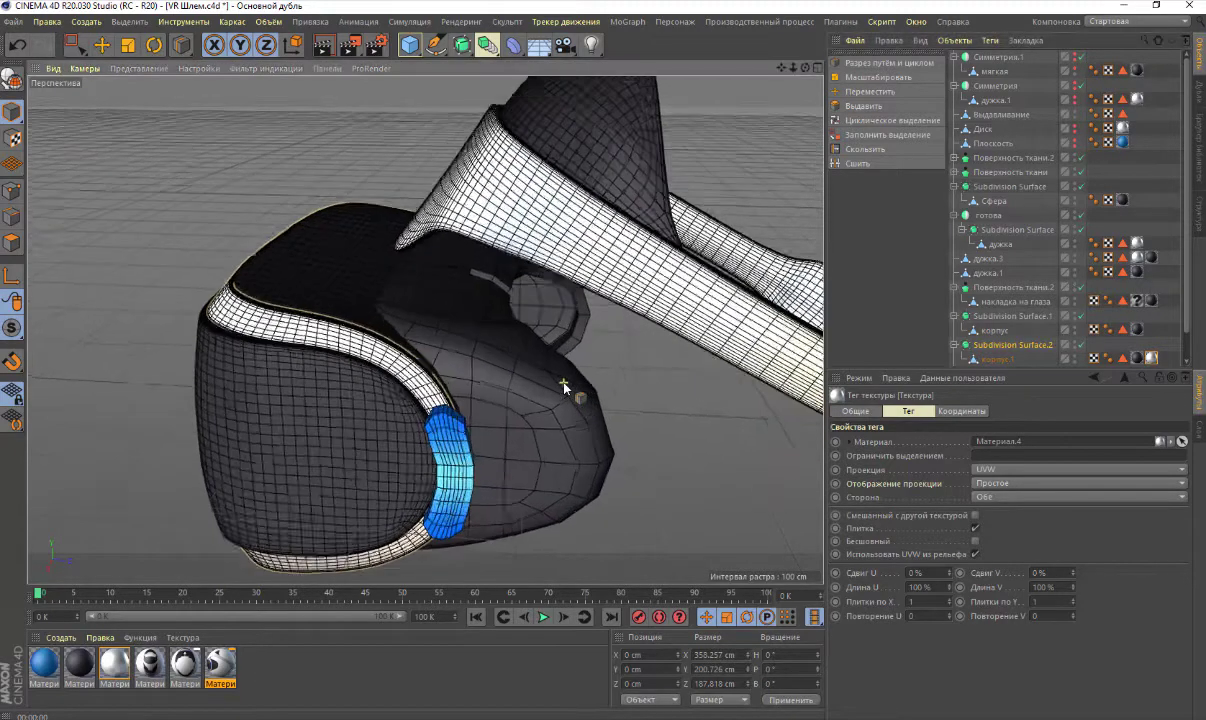
pyautogui.scroll(2, 565, 388)
pyautogui.scroll(2, 565, 388)
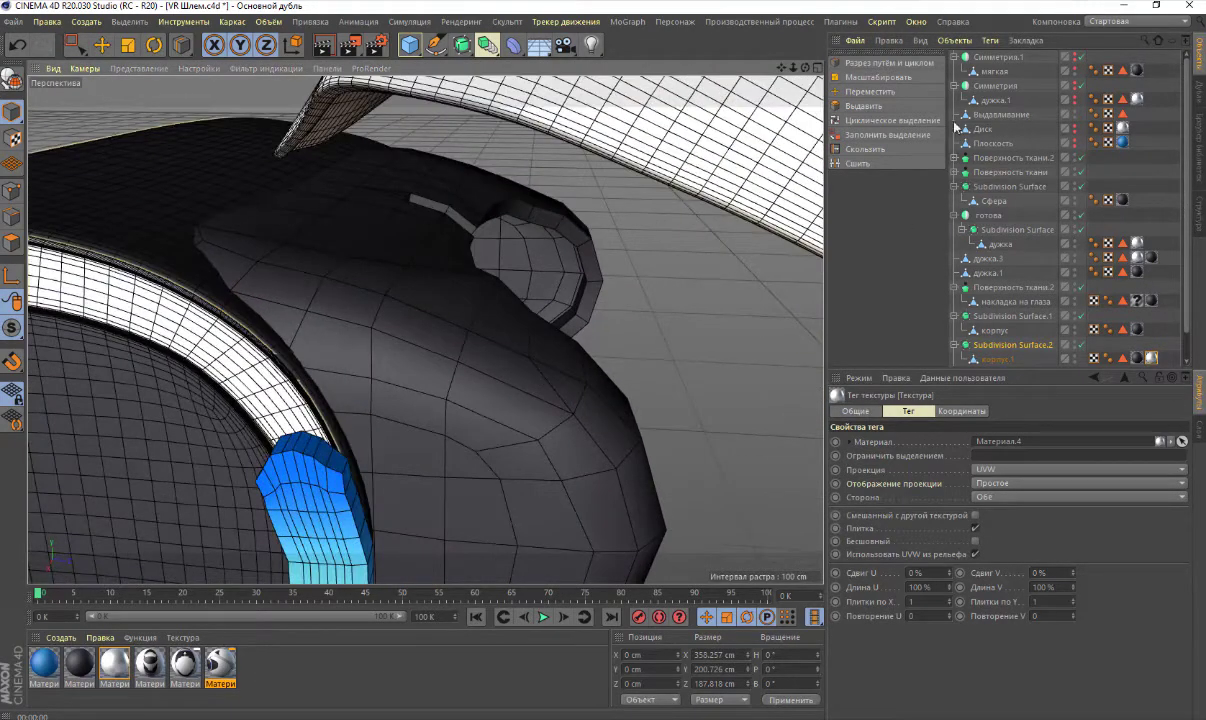
pyautogui.moveTo(803, 72); pyautogui.dragTo(740, 90)
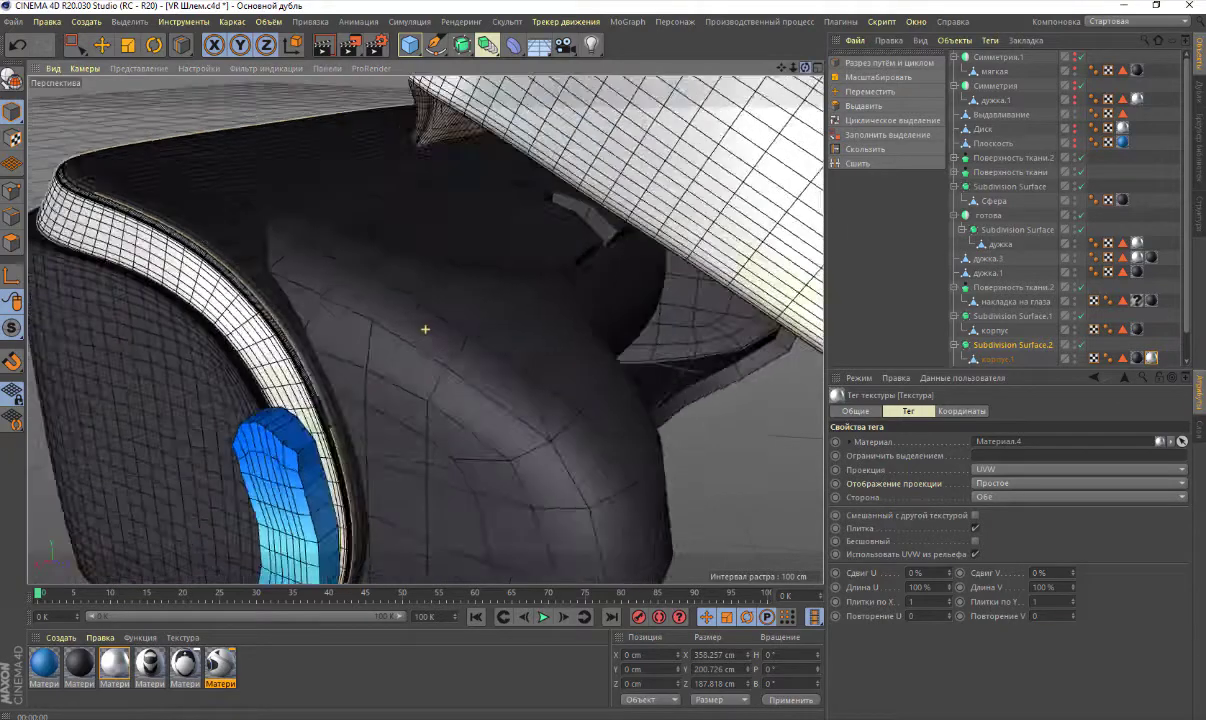
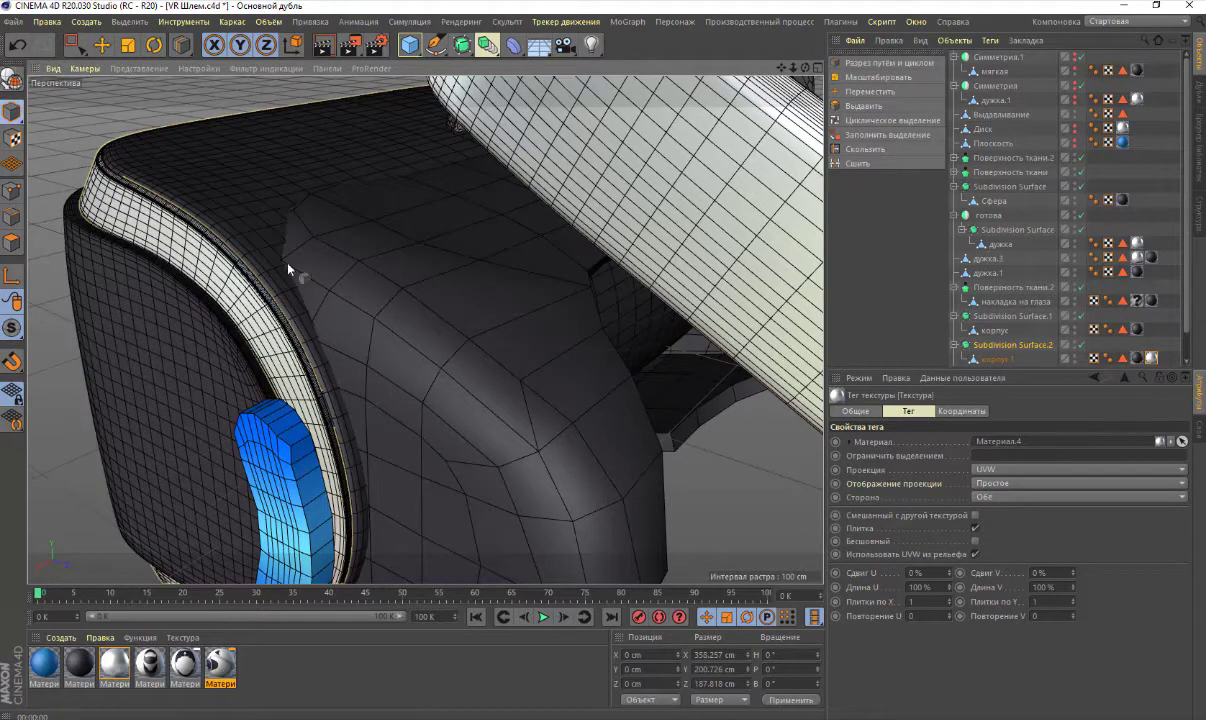
# Disable the Поверхность ткани.2 cloth thickening and turn off X-Ray on накладка на глаза
pyautogui.click(101, 44)
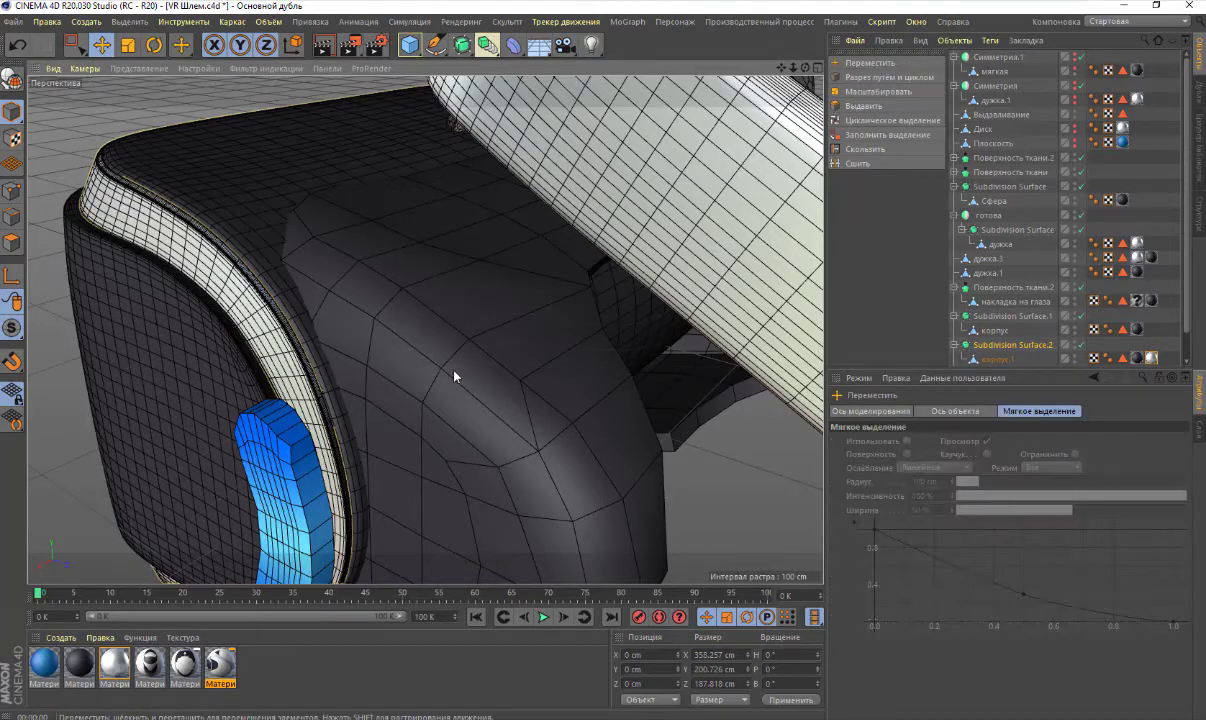
pyautogui.click(455, 374)
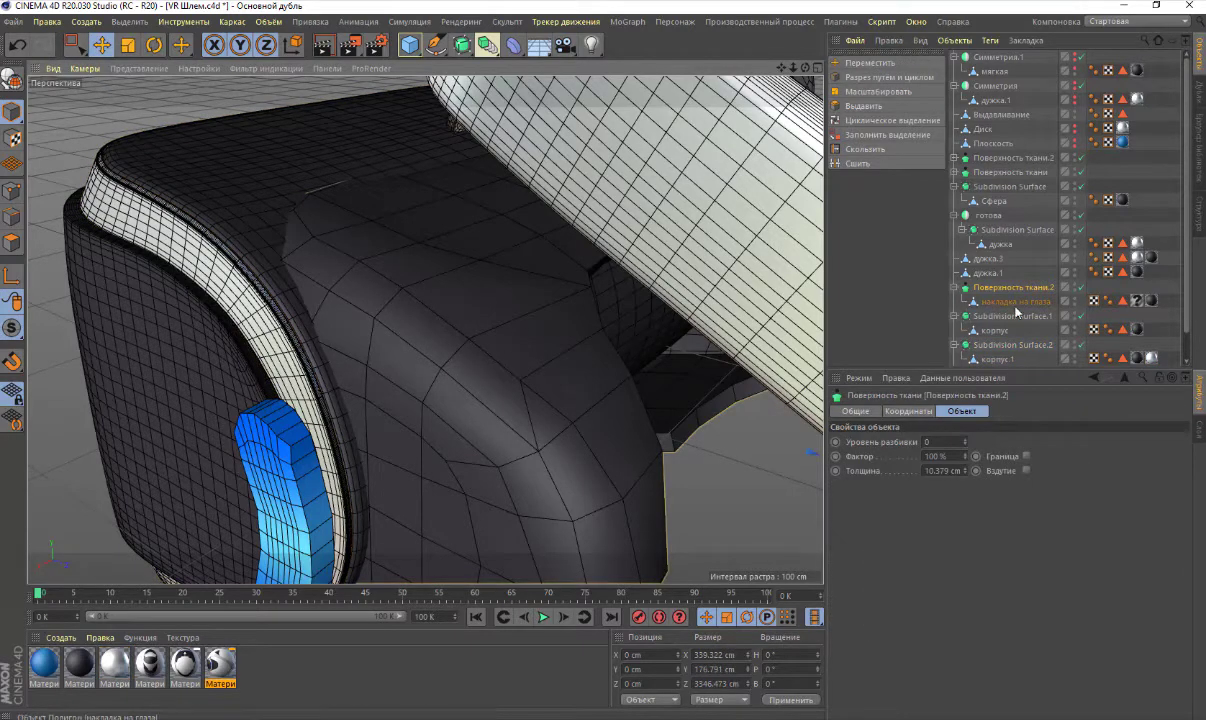
pyautogui.click(1081, 287)
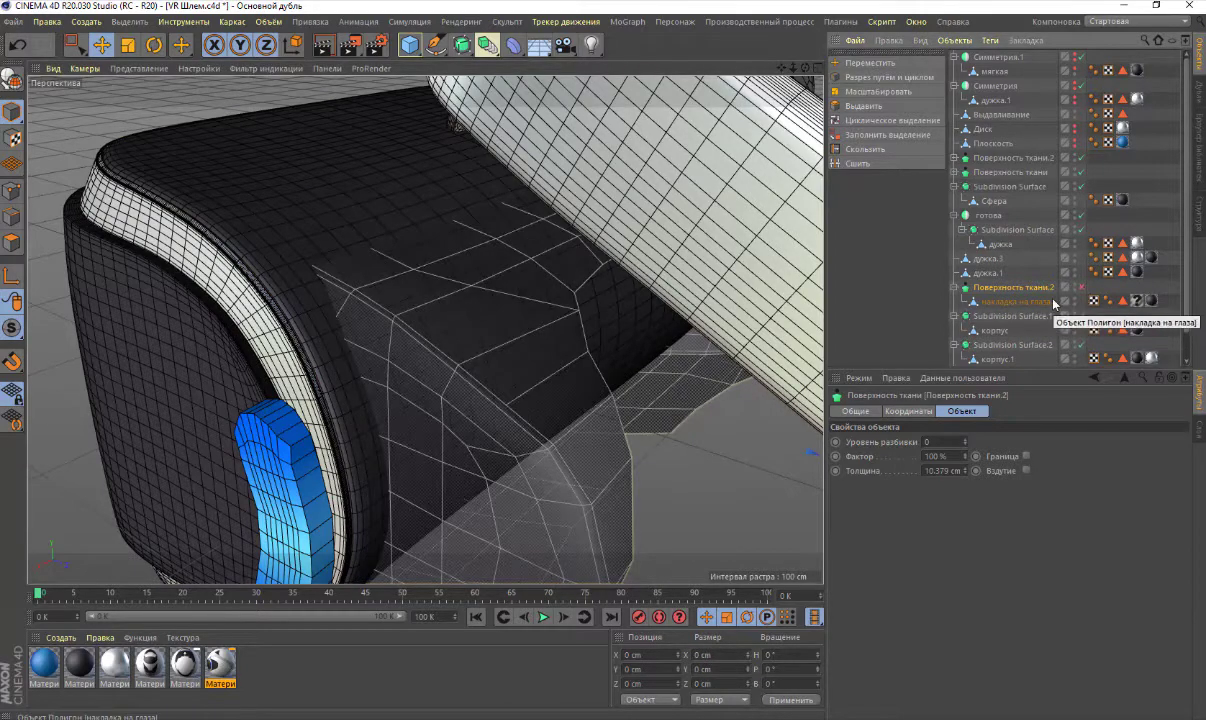
pyautogui.click(1040, 301)
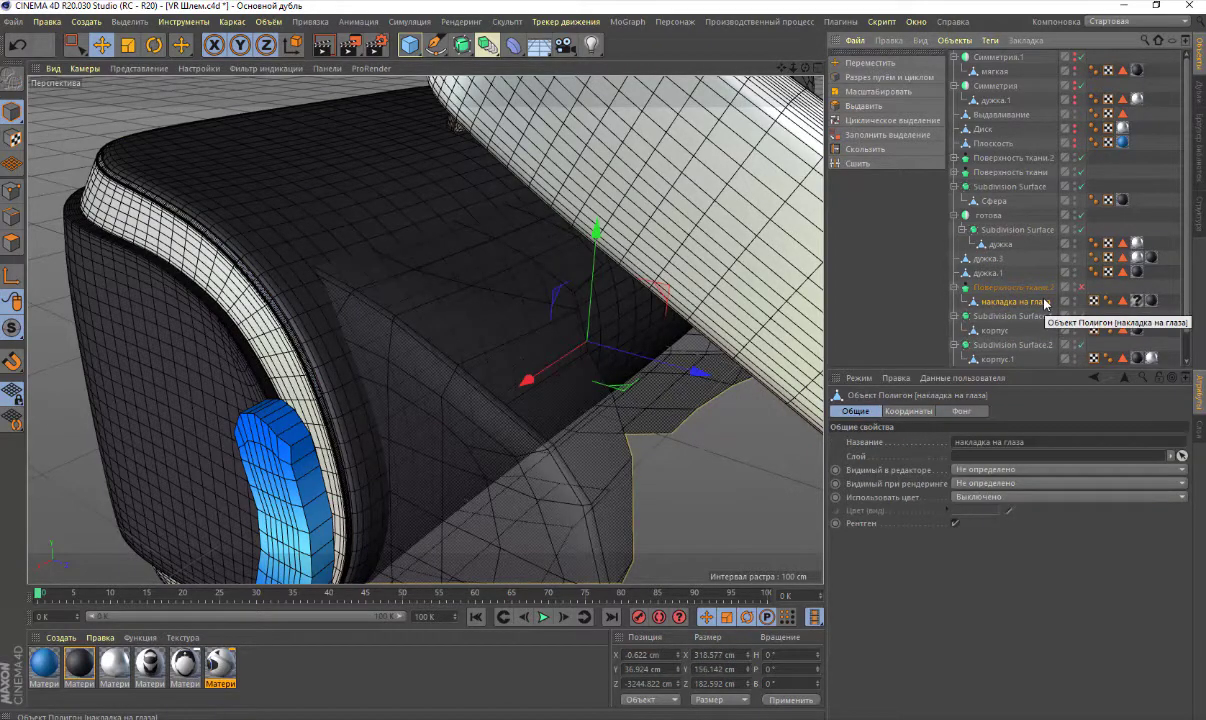
pyautogui.click(955, 523)
pyautogui.moveTo(806, 68)
pyautogui.mouseDown()
pyautogui.moveTo(790, 90)
pyautogui.moveTo(806, 68)
pyautogui.mouseUp()
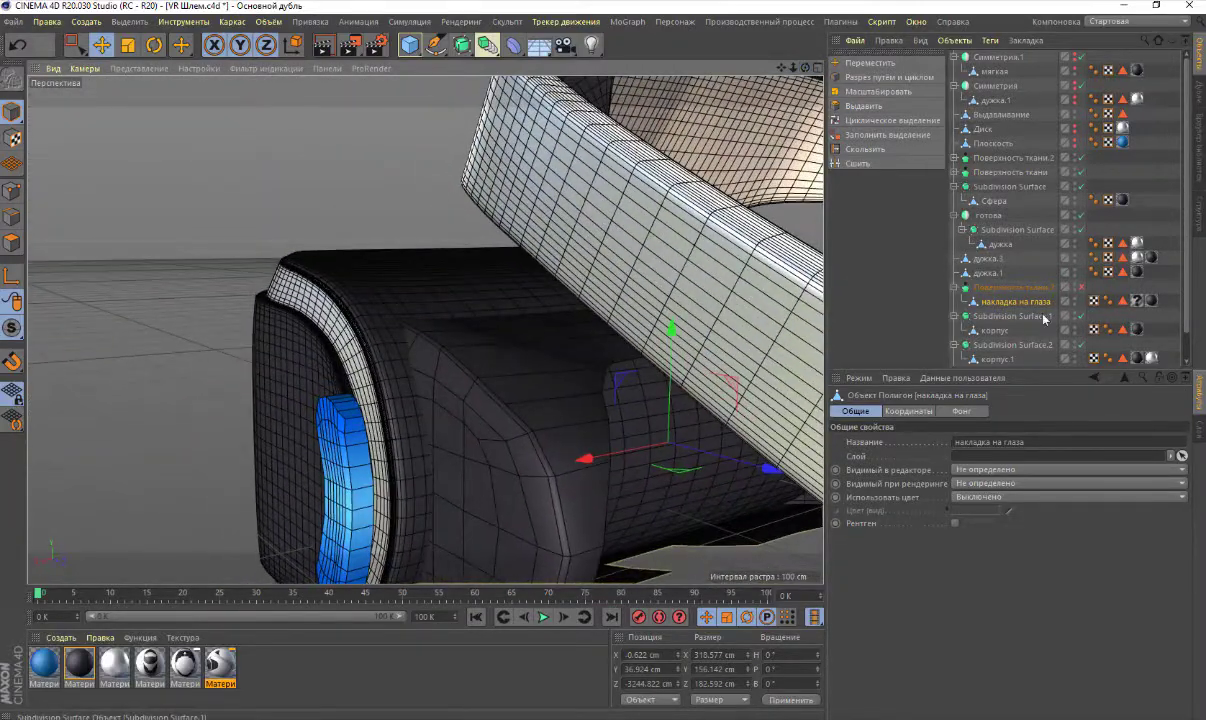
# Check the pad with cloth thickening briefly on, leave it off, and enter Points mode
pyautogui.click(1081, 288)
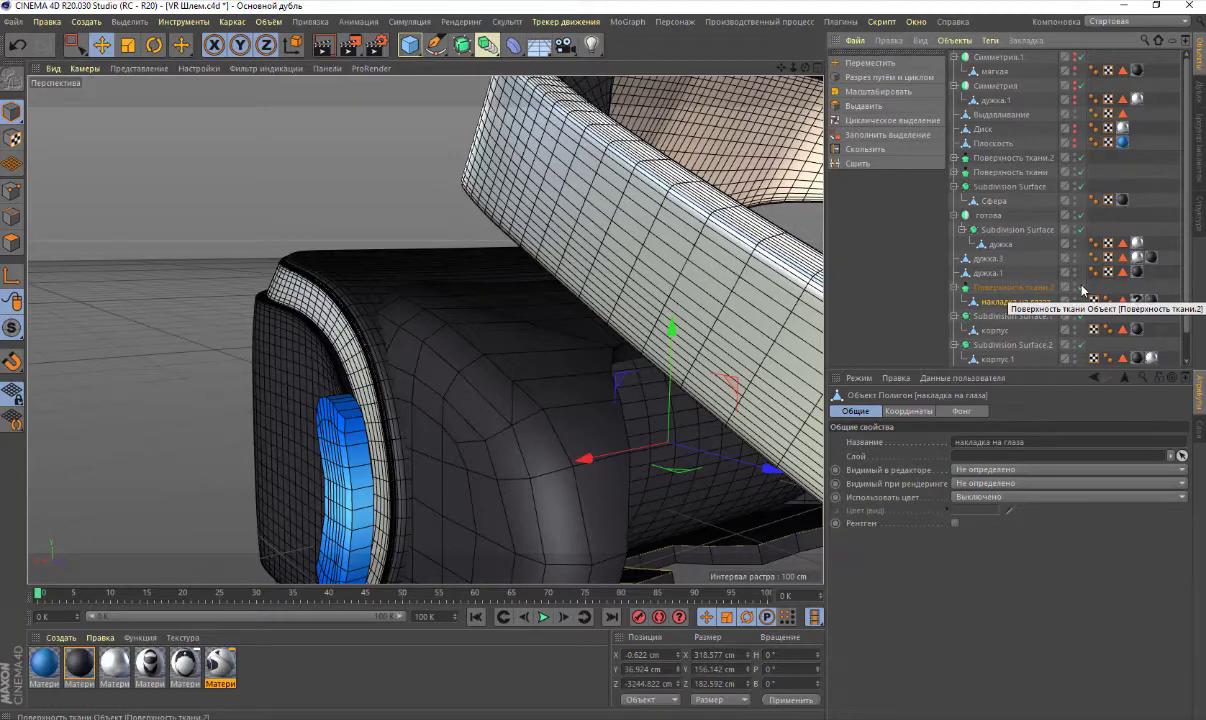
pyautogui.click(1081, 288)
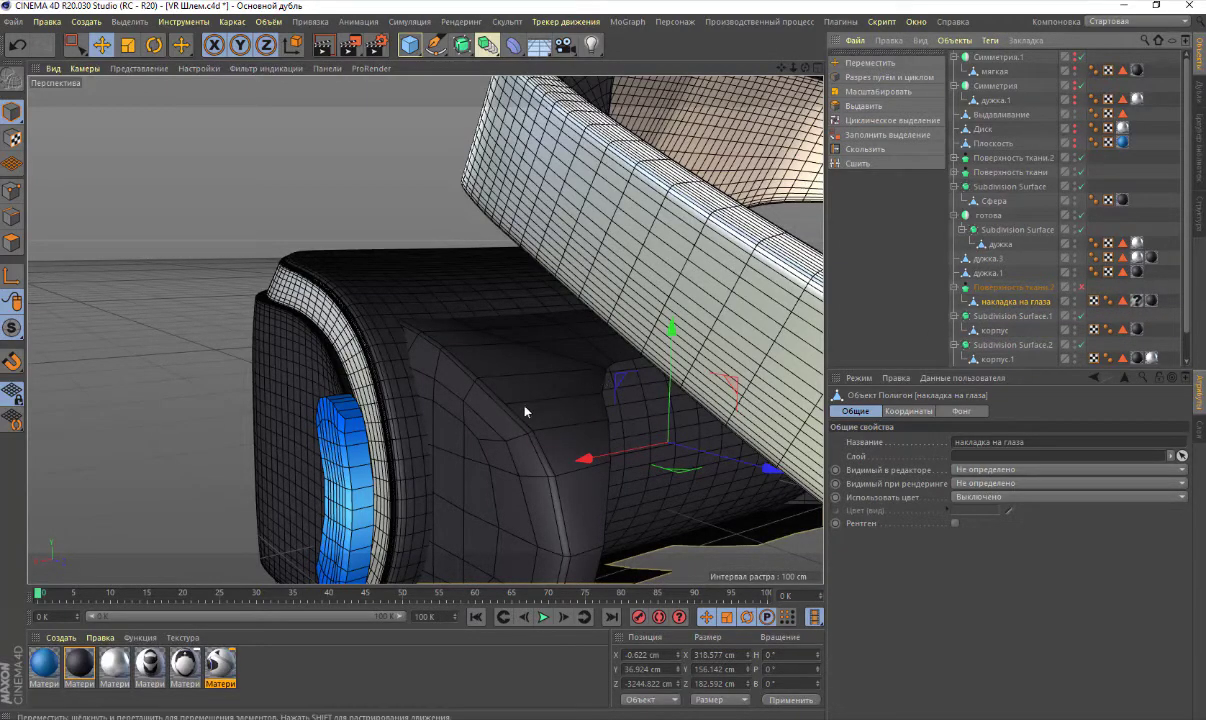
pyautogui.scroll(3, 506, 410)
pyautogui.scroll(2, 506, 410)
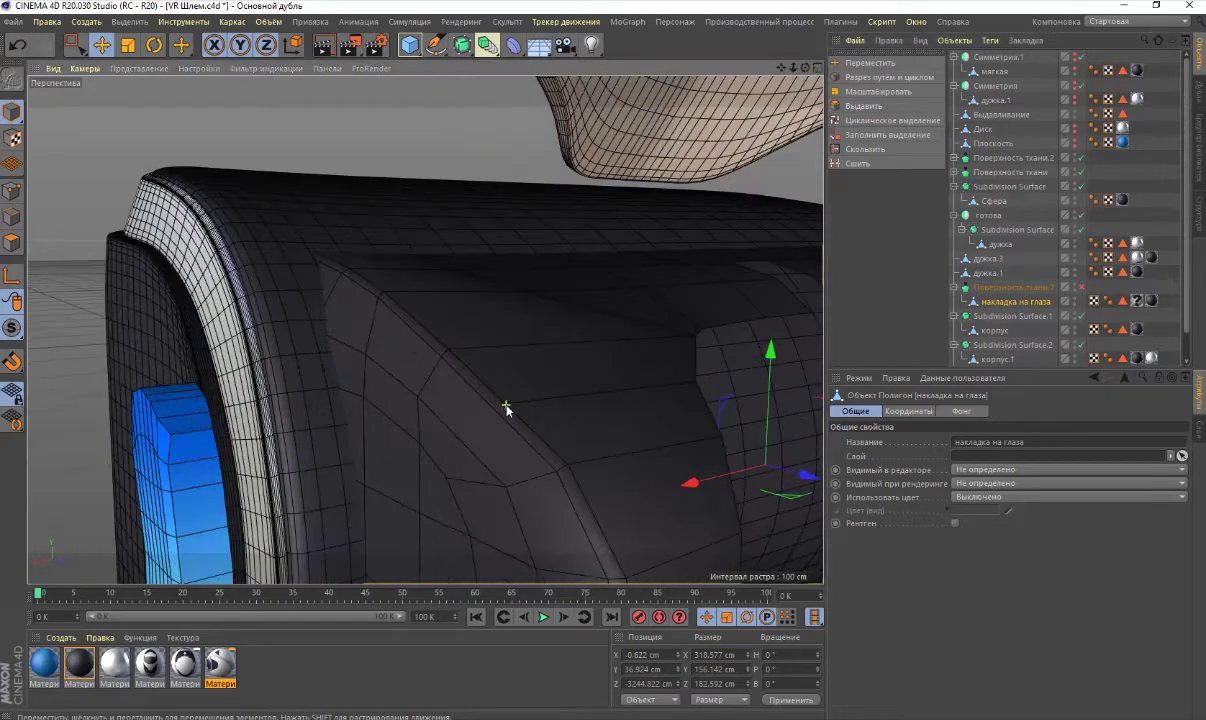
pyautogui.click(12, 190)
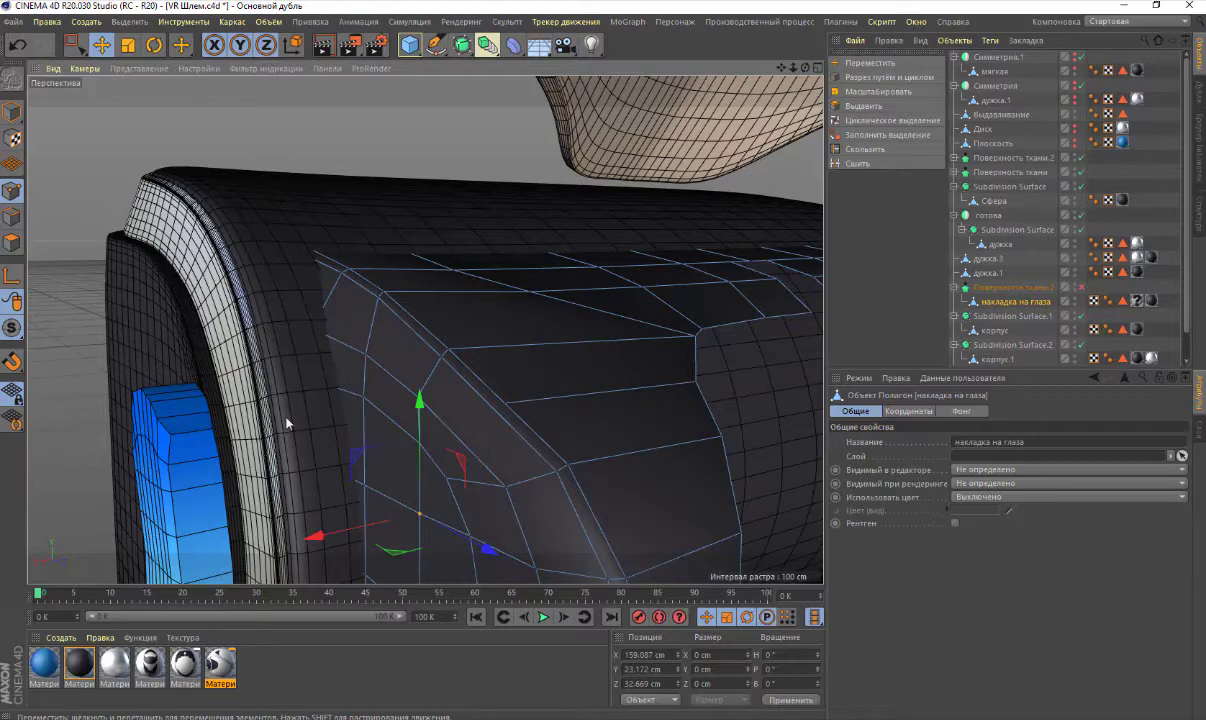
# Stitch the two stray corner points of the eye-pad cage into their neighbours
pyautogui.click(473, 135)
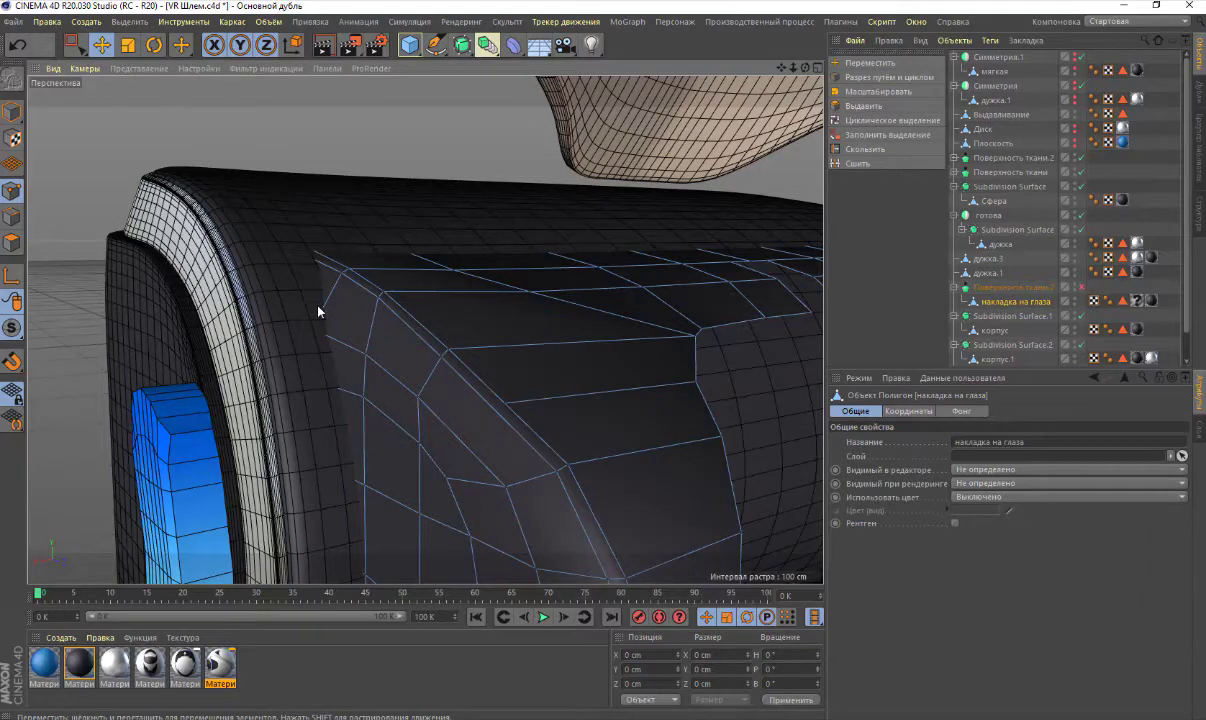
pyautogui.keyDown('alt'); pyautogui.moveTo(318, 312); pyautogui.dragTo(416, 419); pyautogui.keyUp('alt')
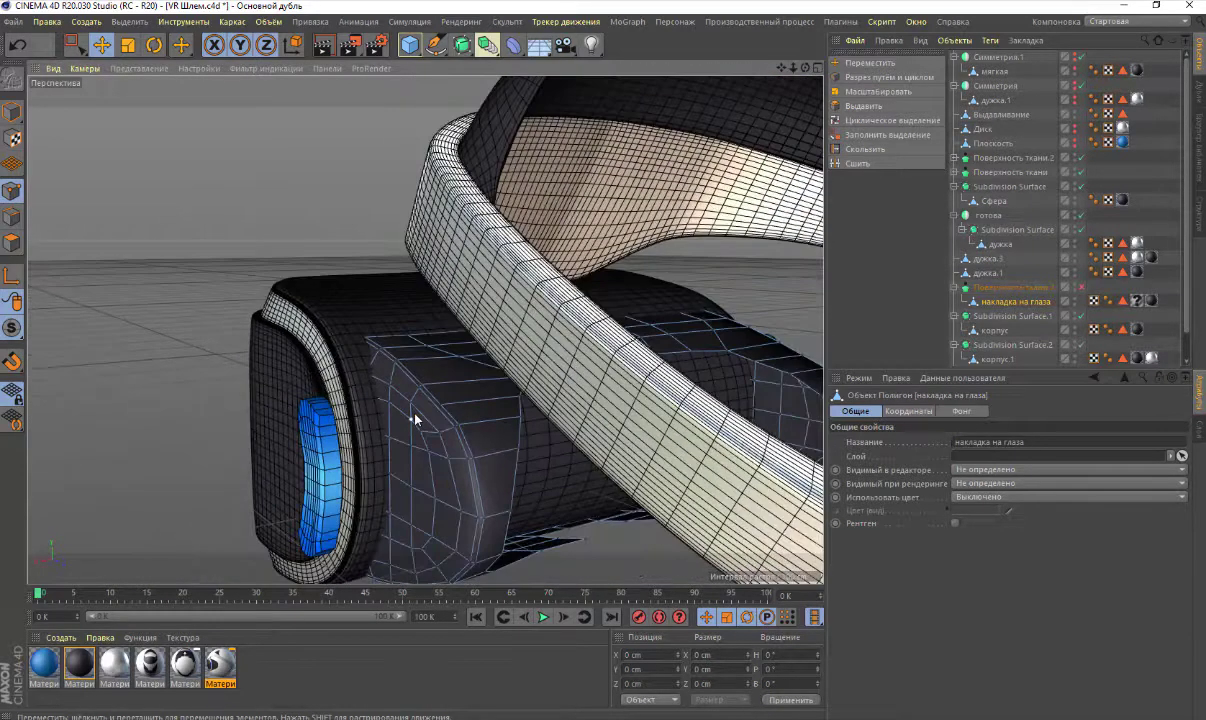
pyautogui.scroll(3, 416, 419)
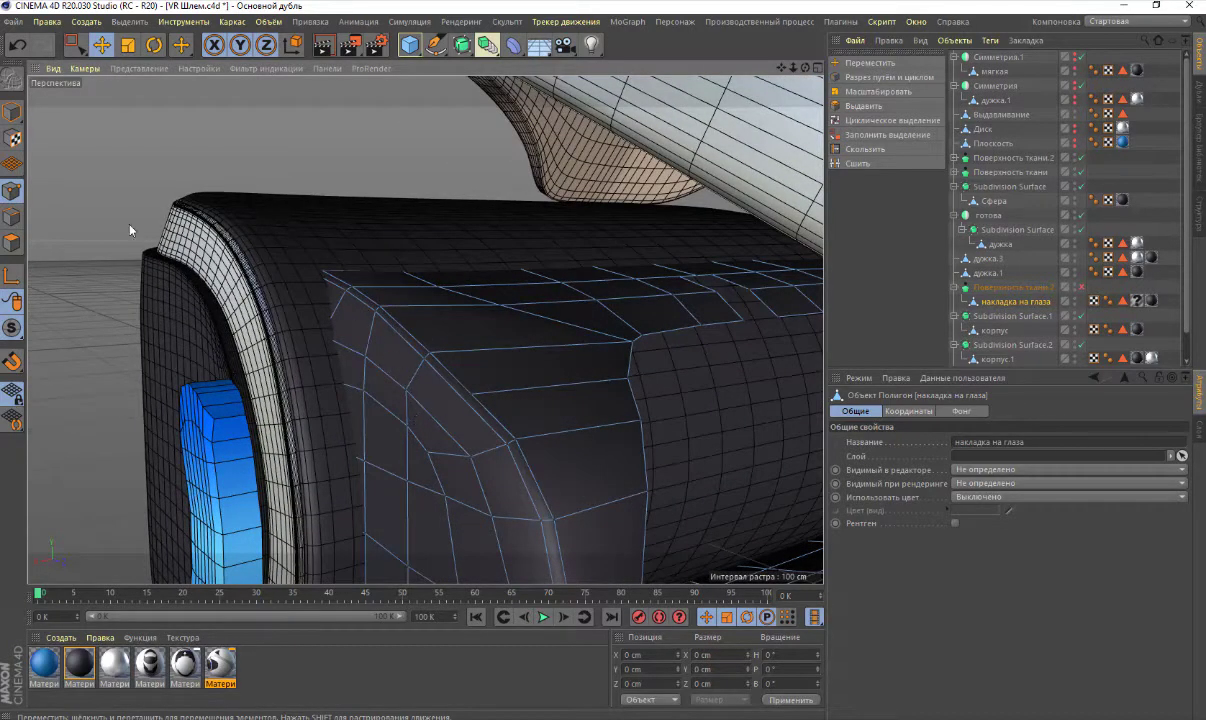
pyautogui.click(857, 163)
pyautogui.moveTo(471, 393); pyautogui.dragTo(516, 442)
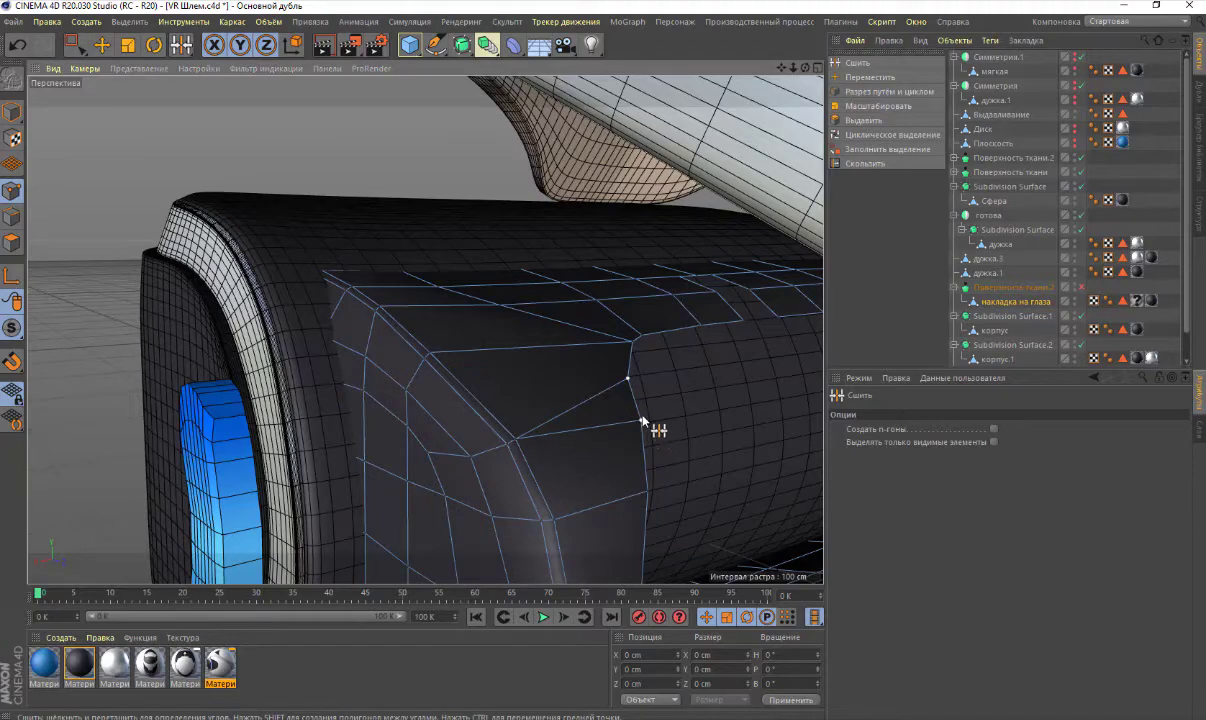
pyautogui.moveTo(627, 378)
pyautogui.mouseDown()
pyautogui.moveTo(633, 342)
pyautogui.moveTo(660, 320)
pyautogui.mouseUp()
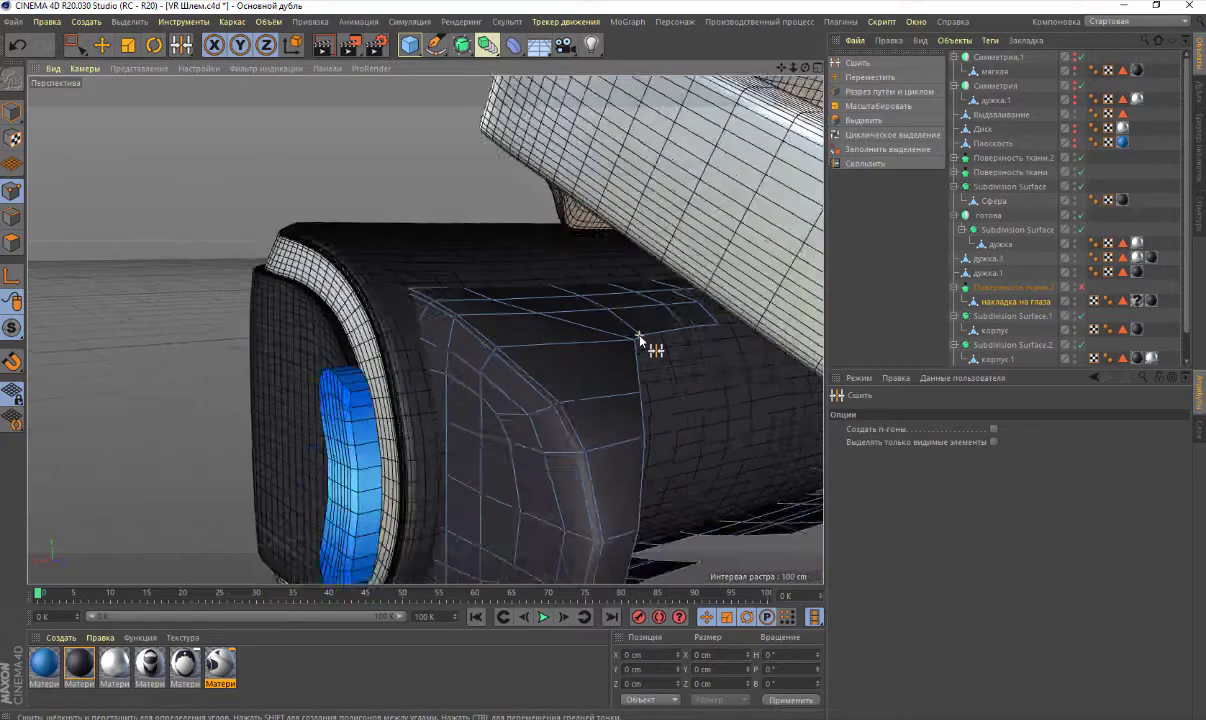
pyautogui.scroll(4, 660, 320)
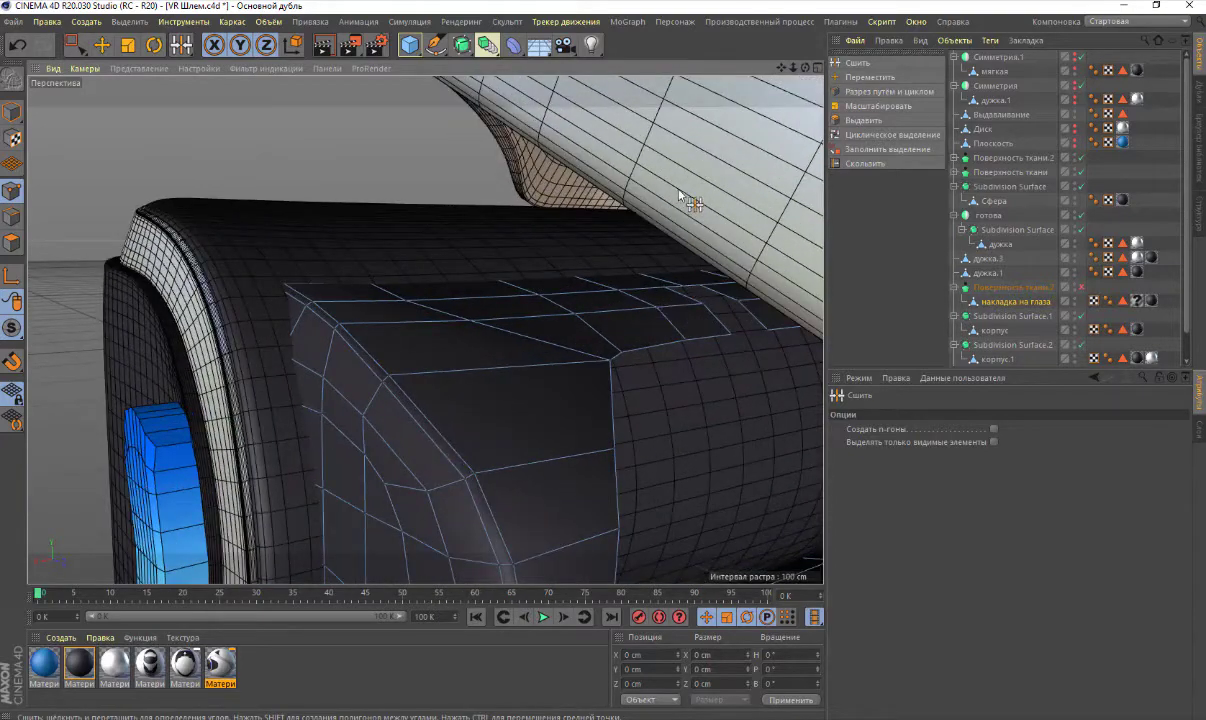
# Slide the corner vertex and edge-loop points along their edges
pyautogui.click(865, 163)
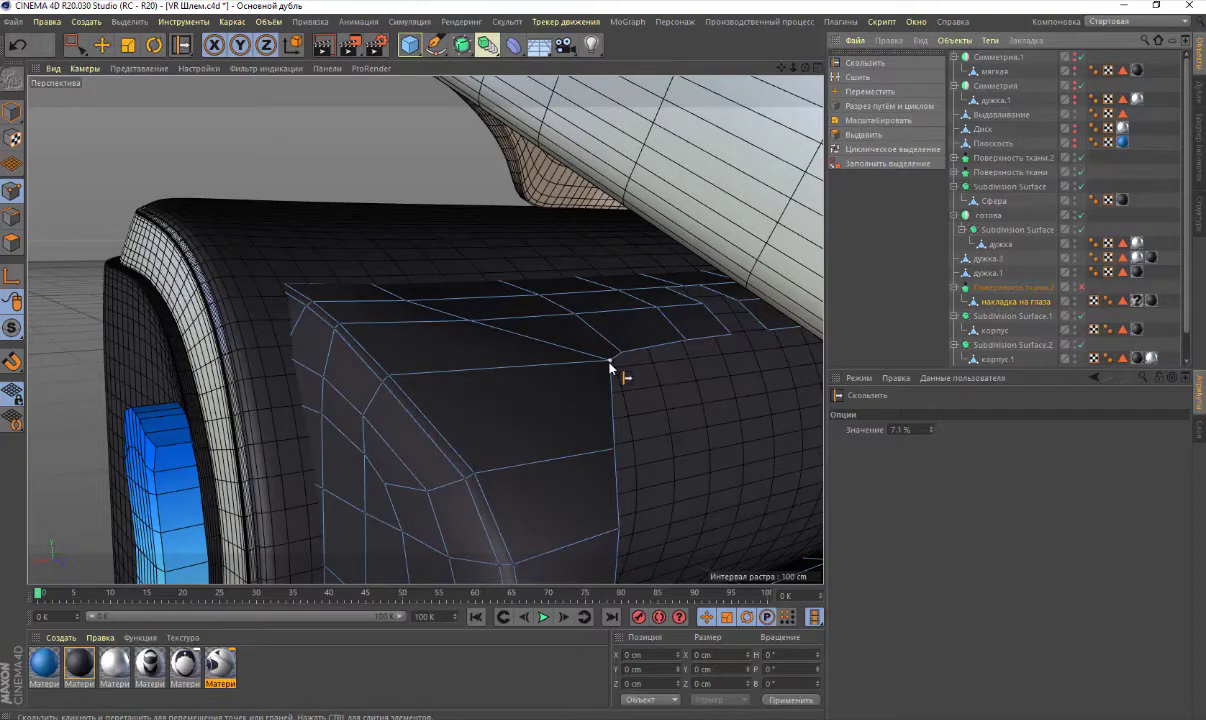
pyautogui.moveTo(609, 360)
pyautogui.mouseDown()
pyautogui.moveTo(597, 370)
pyautogui.moveTo(613, 371)
pyautogui.mouseUp()
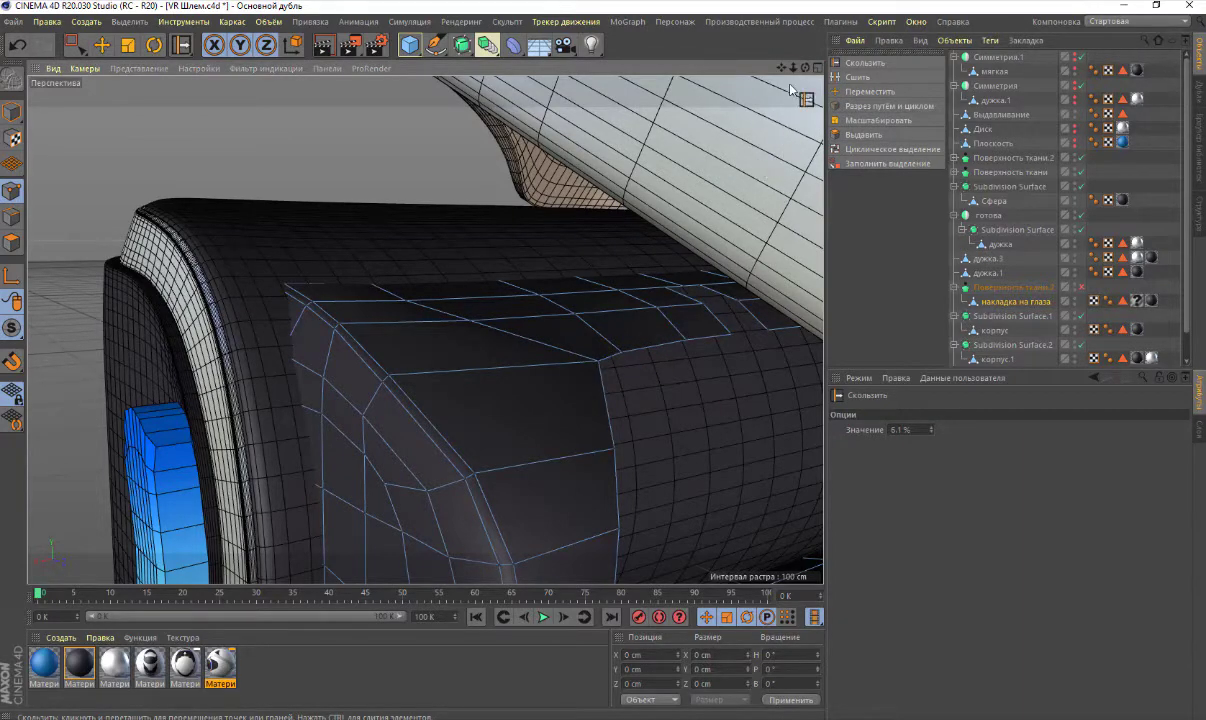
pyautogui.moveTo(765, 90)
pyautogui.keyDown('alt'); pyautogui.mouseDown()
pyautogui.moveTo(425, 329)
pyautogui.moveTo(746, 243)
pyautogui.mouseUp(); pyautogui.keyUp('alt')
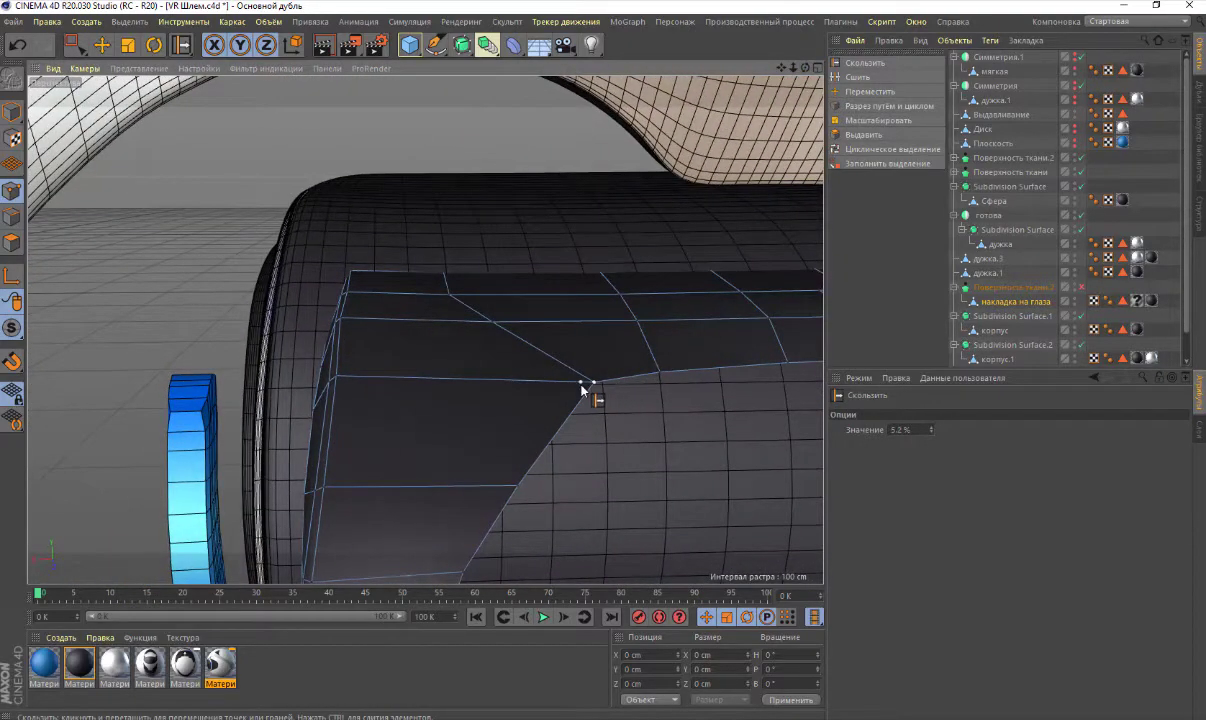
pyautogui.moveTo(592, 385)
pyautogui.mouseDown()
pyautogui.moveTo(519, 490)
pyautogui.moveTo(501, 493)
pyautogui.mouseUp()
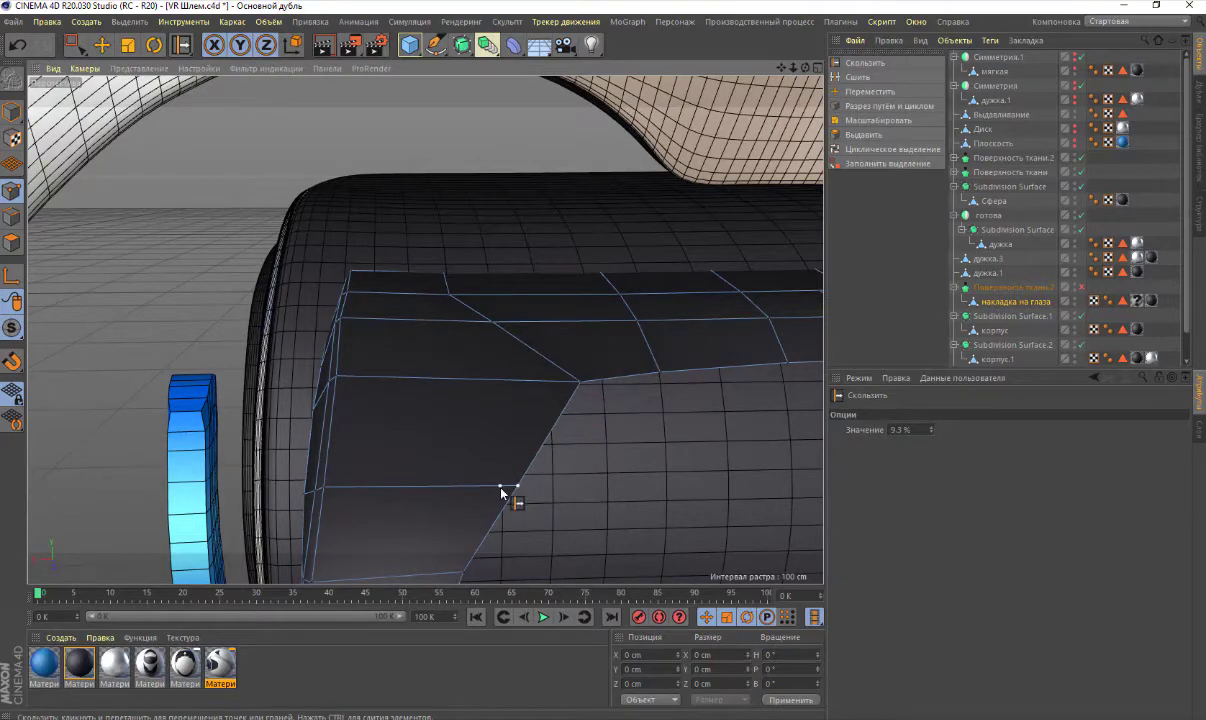
pyautogui.keyDown('alt'); pyautogui.moveTo(563, 450); pyautogui.dragTo(557, 442); pyautogui.keyUp('alt')
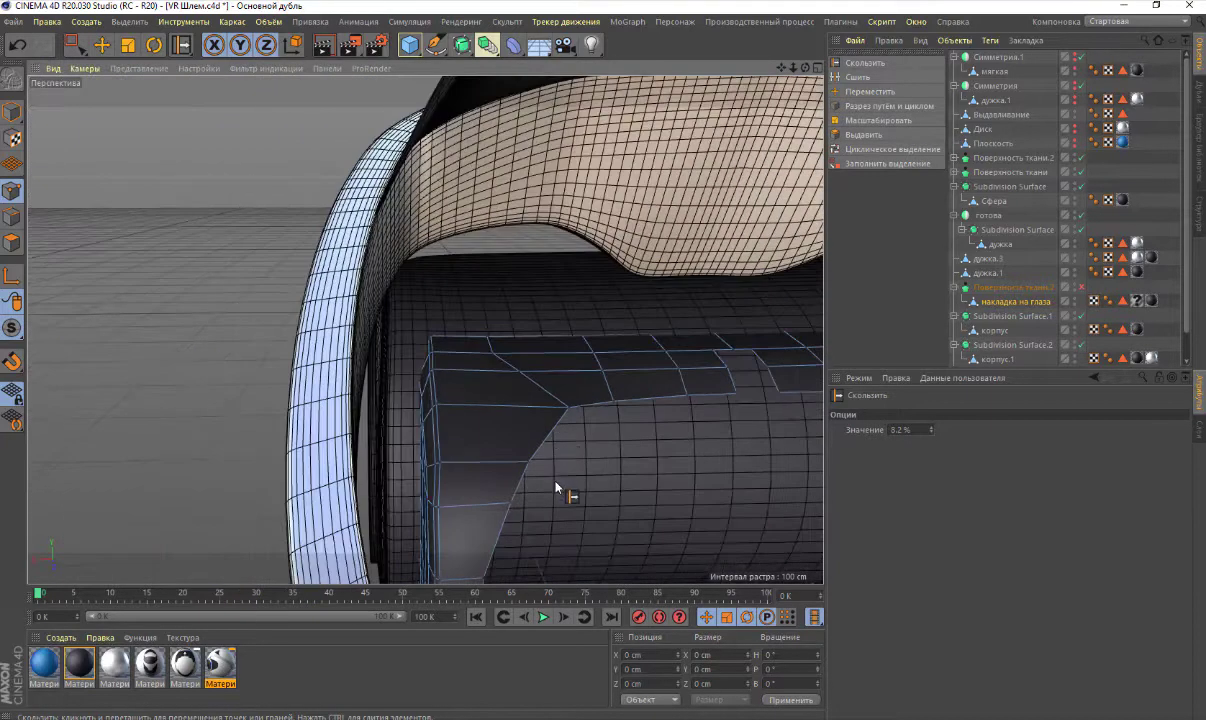
# Slide the edge loop further down-left to 7.4% and zoom to check the contour
pyautogui.keyDown('alt'); pyautogui.moveTo(556, 488); pyautogui.dragTo(535, 520); pyautogui.keyUp('alt')
pyautogui.scroll(3, 530, 527)
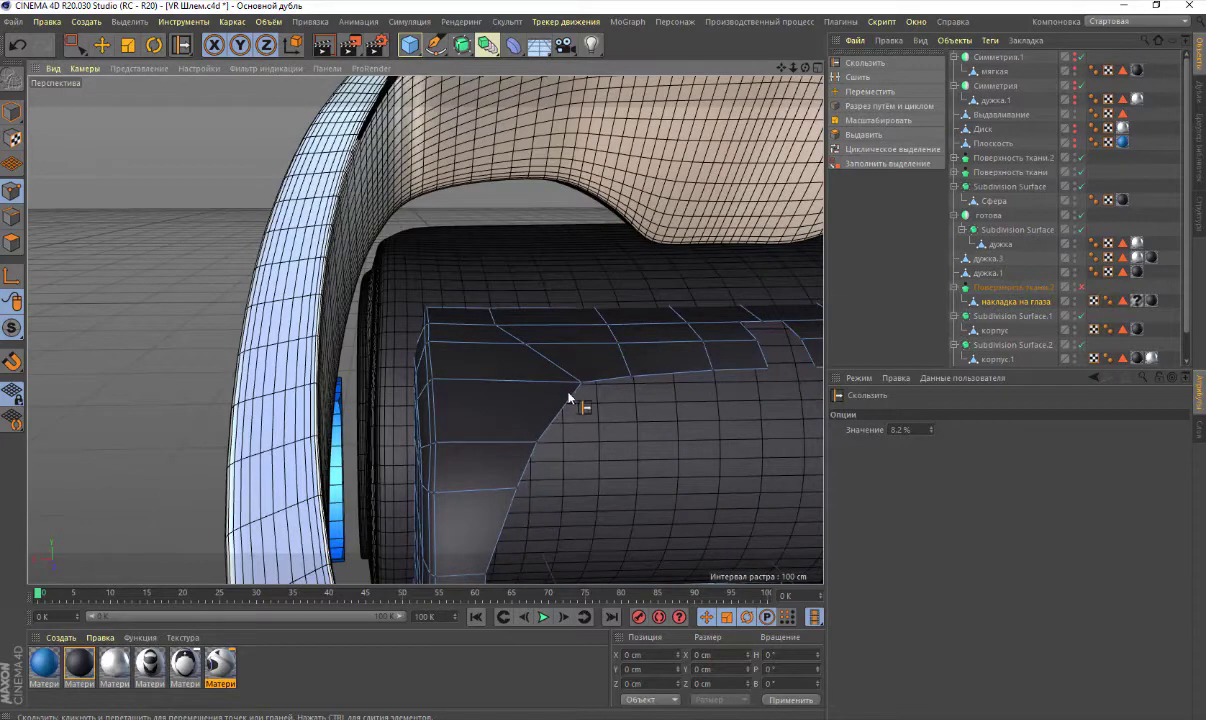
pyautogui.moveTo(574, 388); pyautogui.dragTo(531, 460)
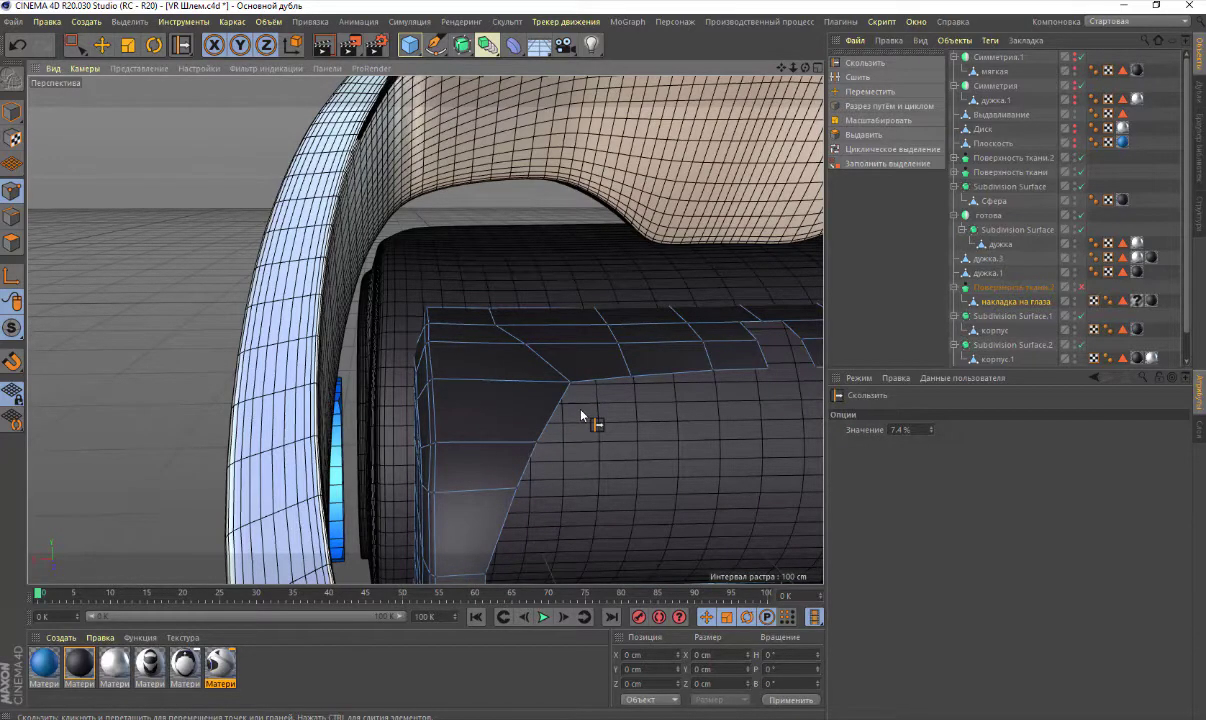
pyautogui.keyDown('alt'); pyautogui.moveTo(582, 416); pyautogui.dragTo(582, 416); pyautogui.keyUp('alt')
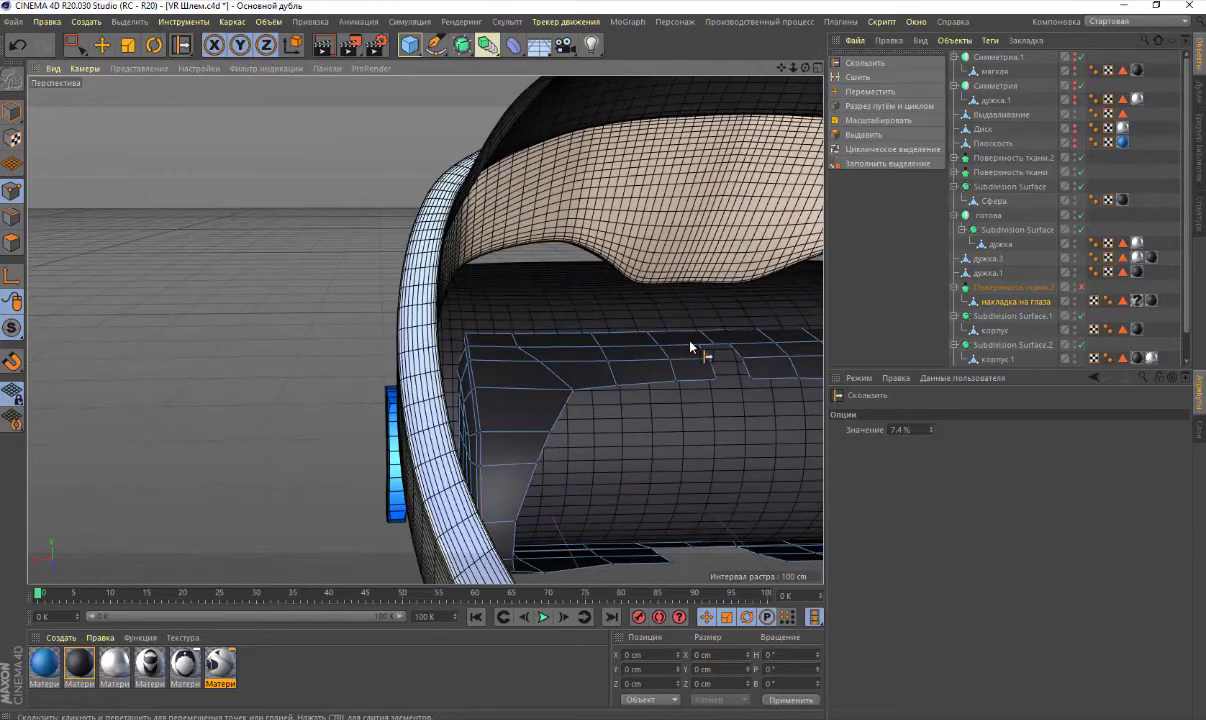
pyautogui.scroll(2, 703, 349)
pyautogui.scroll(3, 703, 350)
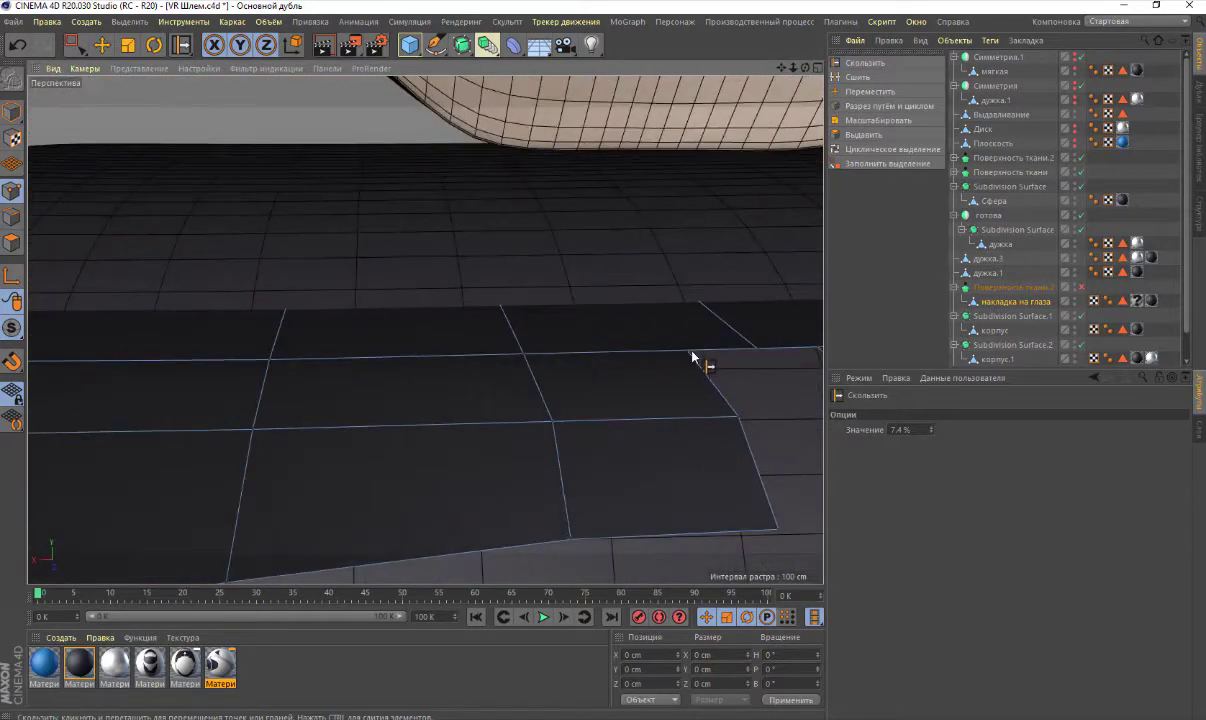
pyautogui.scroll(-2, 715, 253)
pyautogui.scroll(2, 715, 252)
pyautogui.scroll(-2, 725, 220)
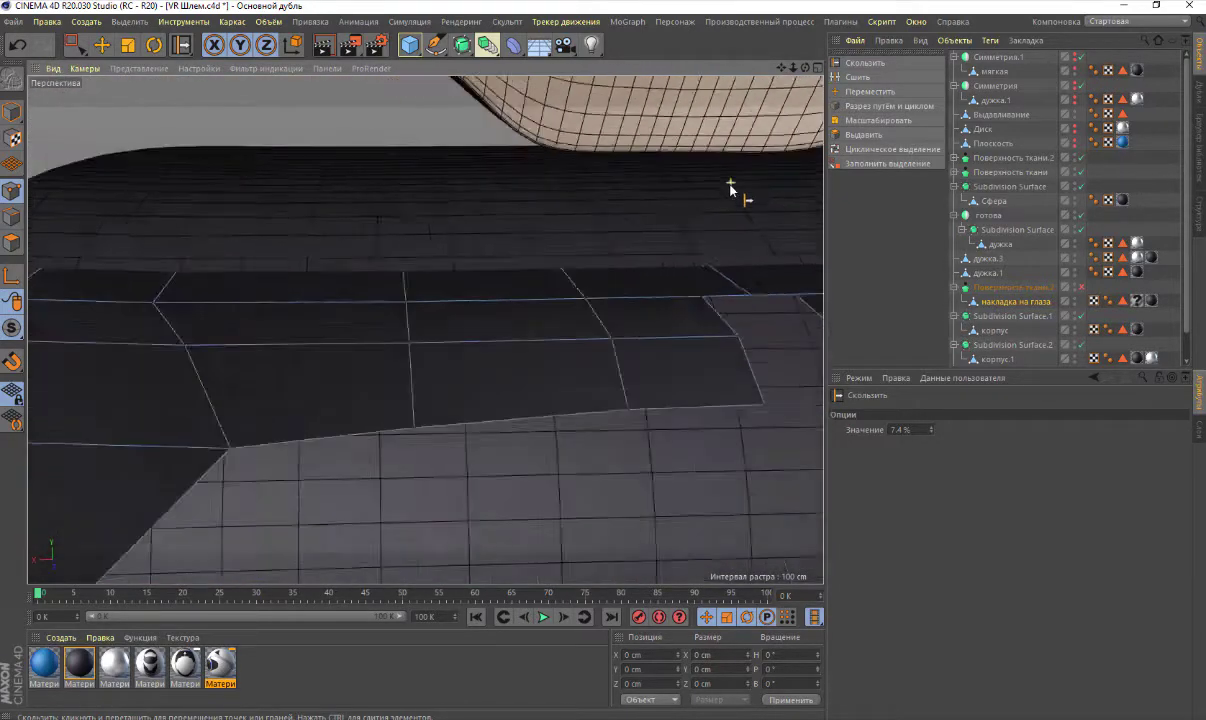
pyautogui.scroll(-3, 732, 188)
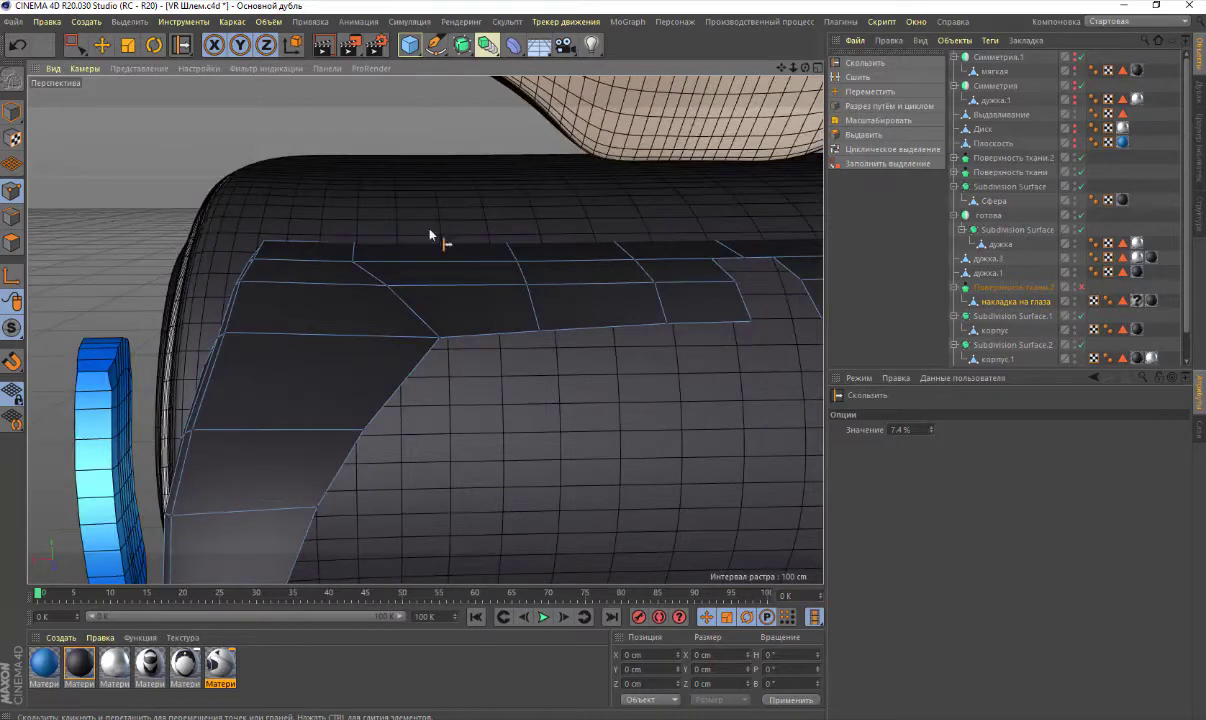
# Turn off smoothing on Subdivision Surface.1 and hide the tan band mesh
pyautogui.click(100, 45)
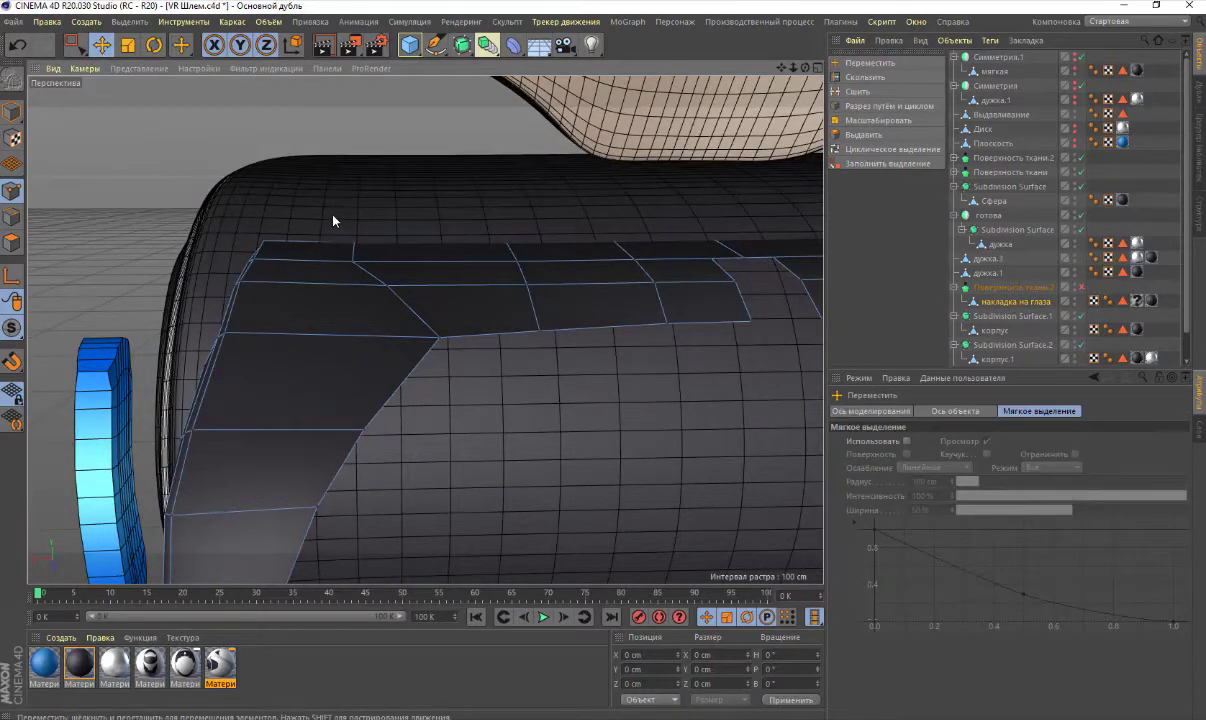
pyautogui.click(12, 108)
pyautogui.click(411, 185)
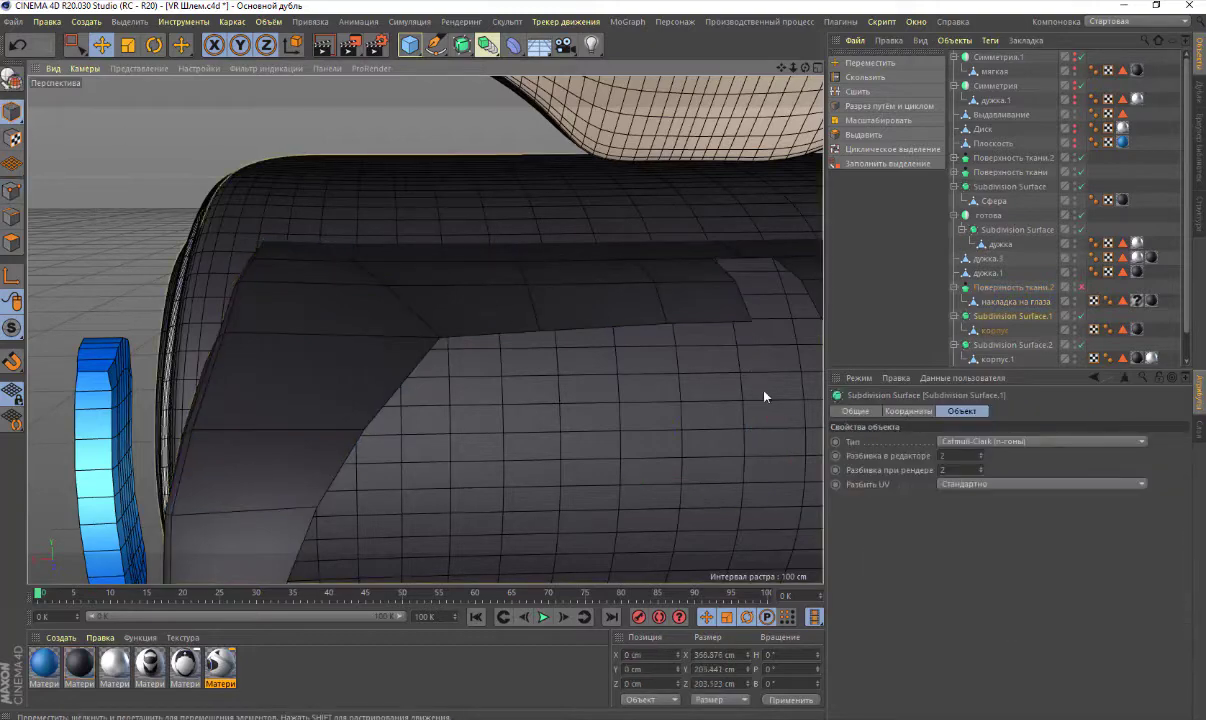
pyautogui.press('q')
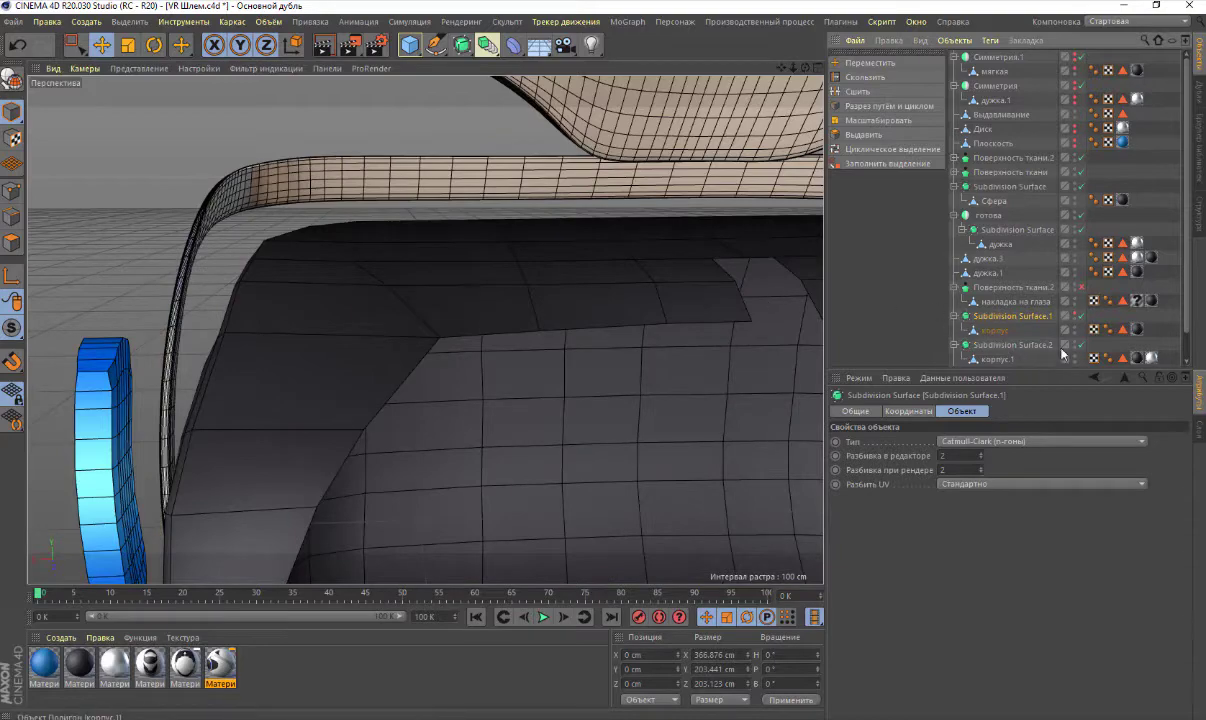
pyautogui.click(1075, 345)
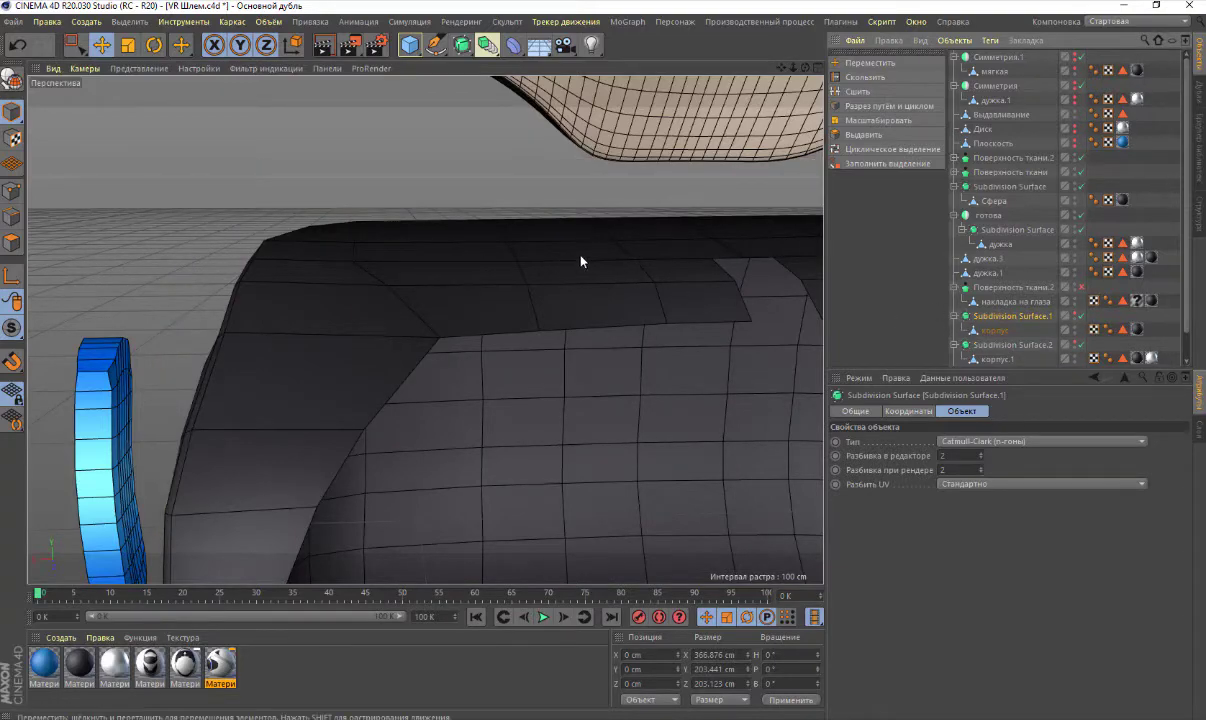
# Select накладка на глаза and switch to Edges mode
pyautogui.moveTo(805, 68); pyautogui.dragTo(782, 104)
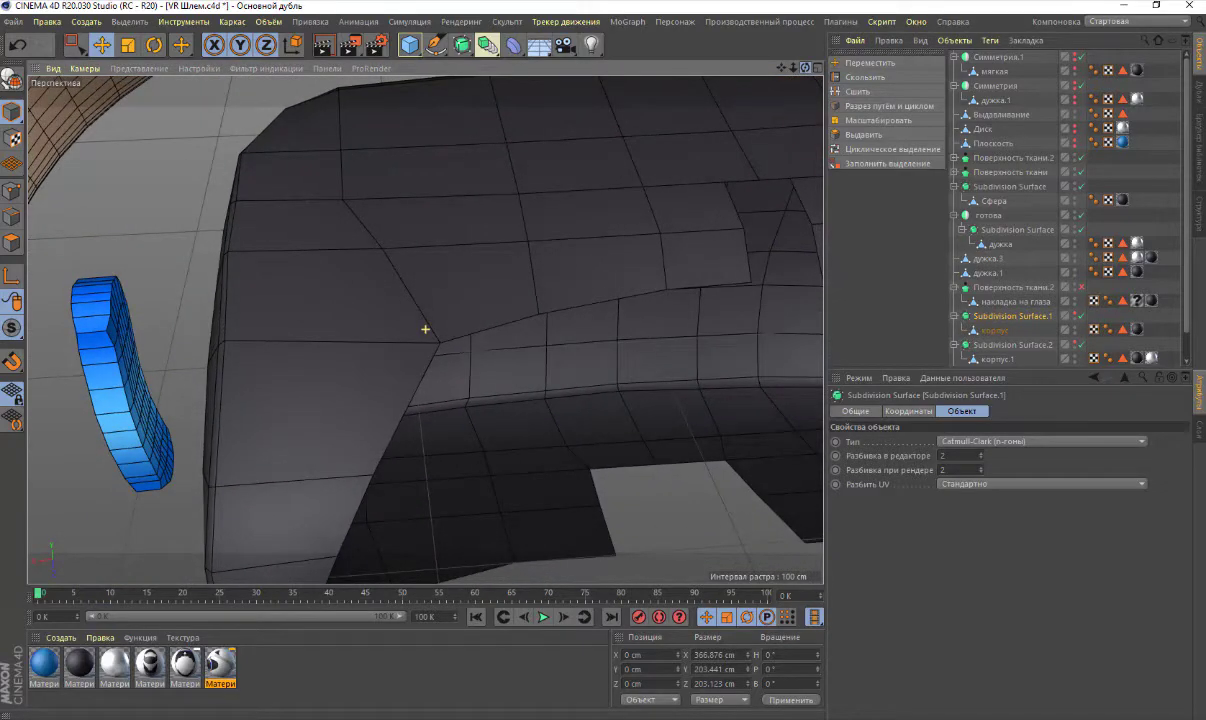
pyautogui.moveTo(782, 104); pyautogui.dragTo(778, 112)
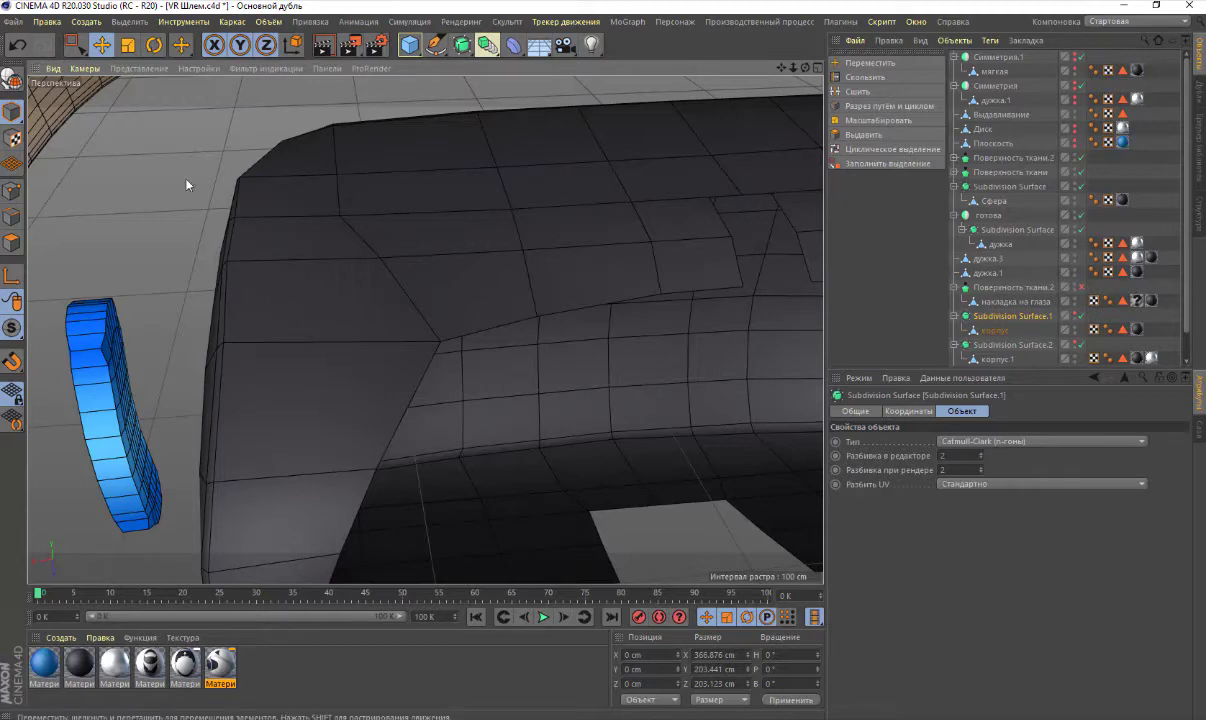
pyautogui.click(12, 190)
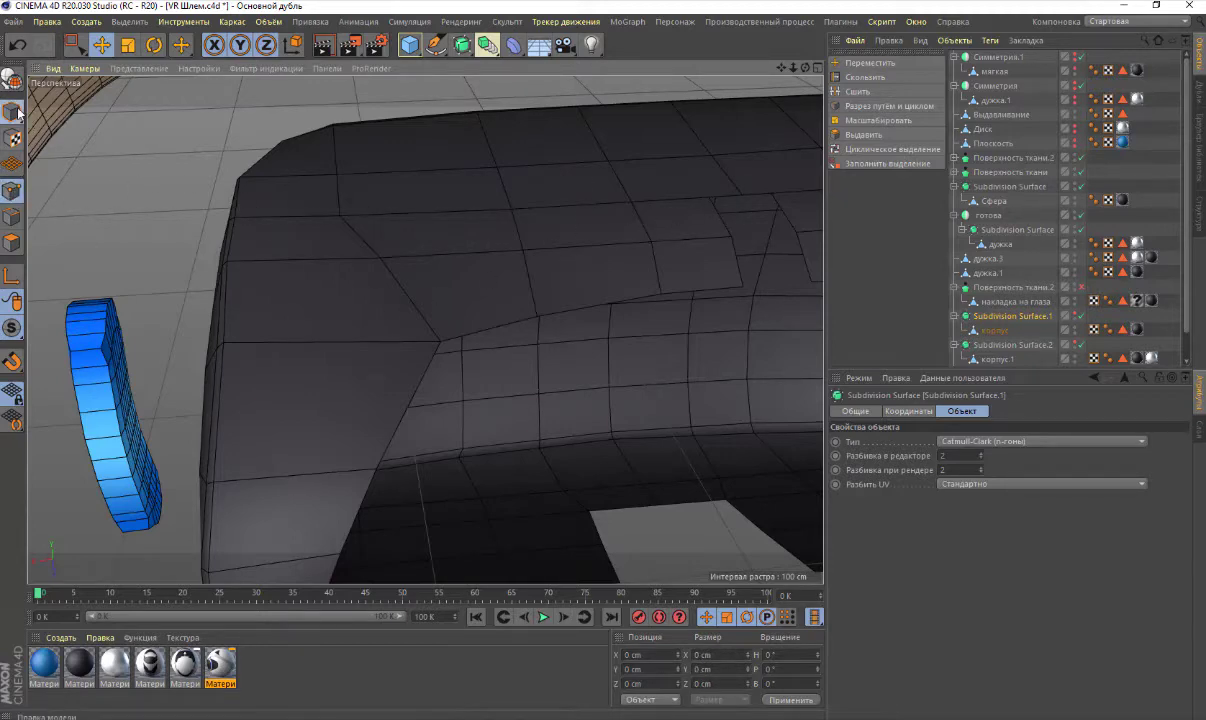
pyautogui.click(366, 236)
pyautogui.click(13, 191)
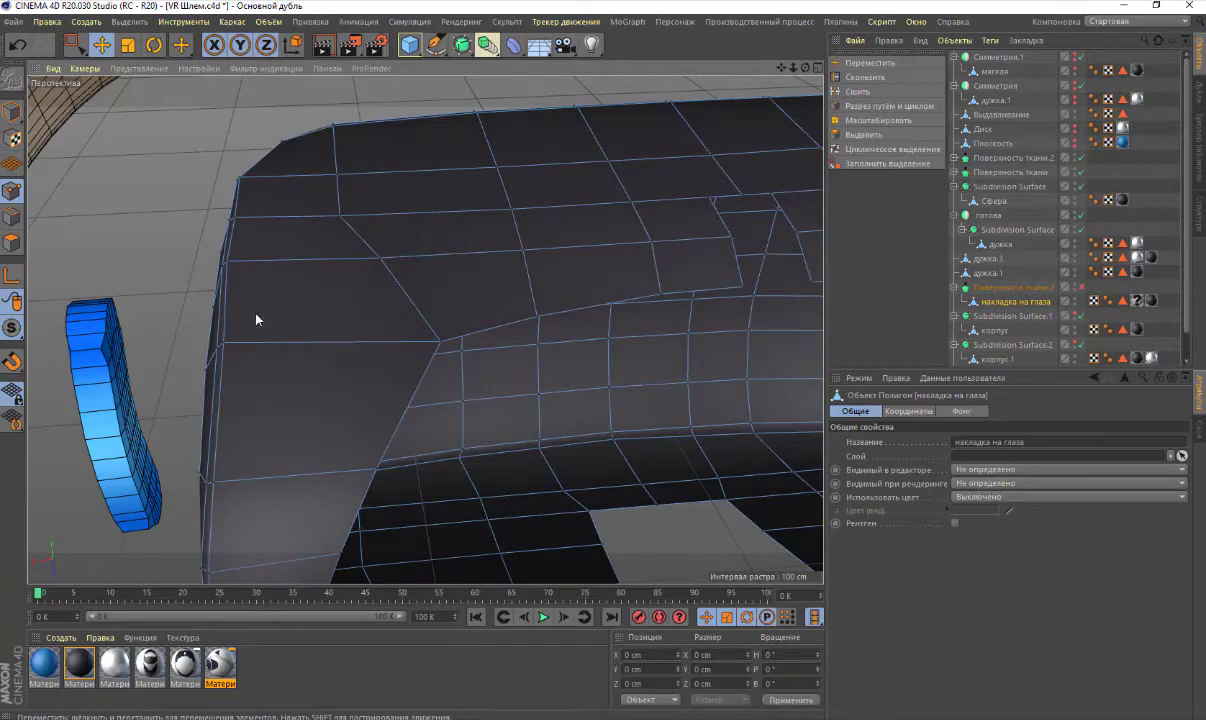
# Try the Slide and Loop Cut tools on the eye pad's edges
pyautogui.rightClick(204, 124)
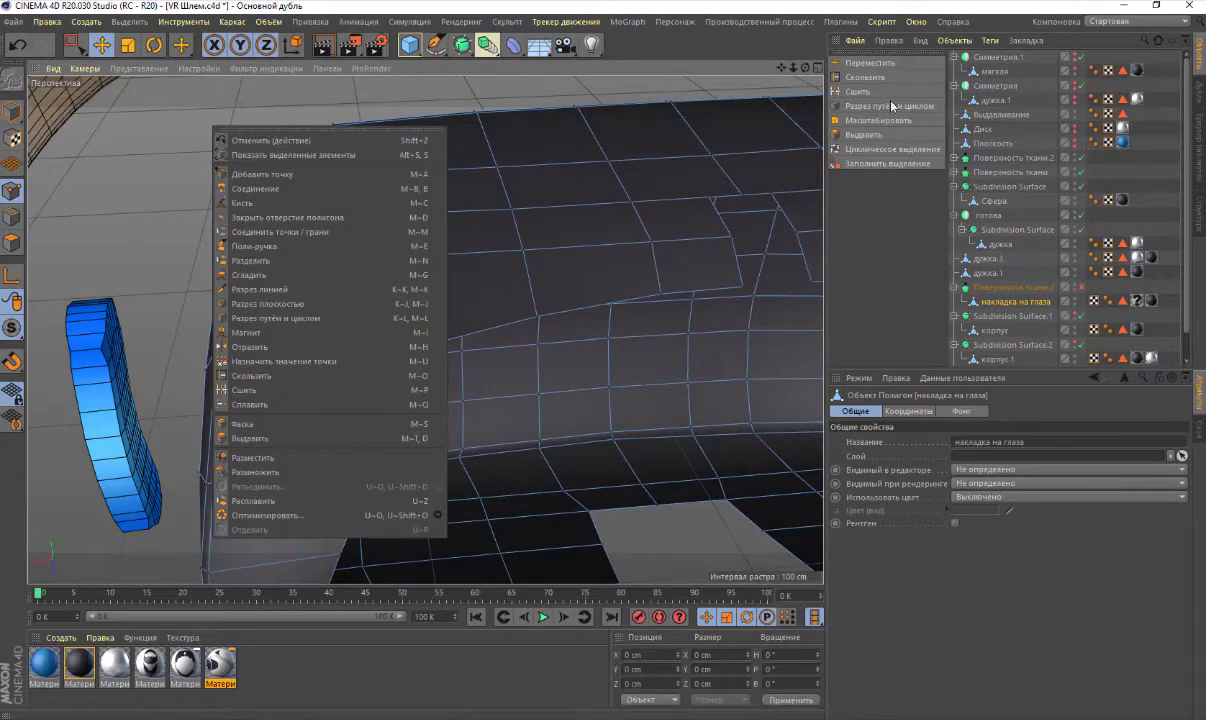
pyautogui.click(828, 118)
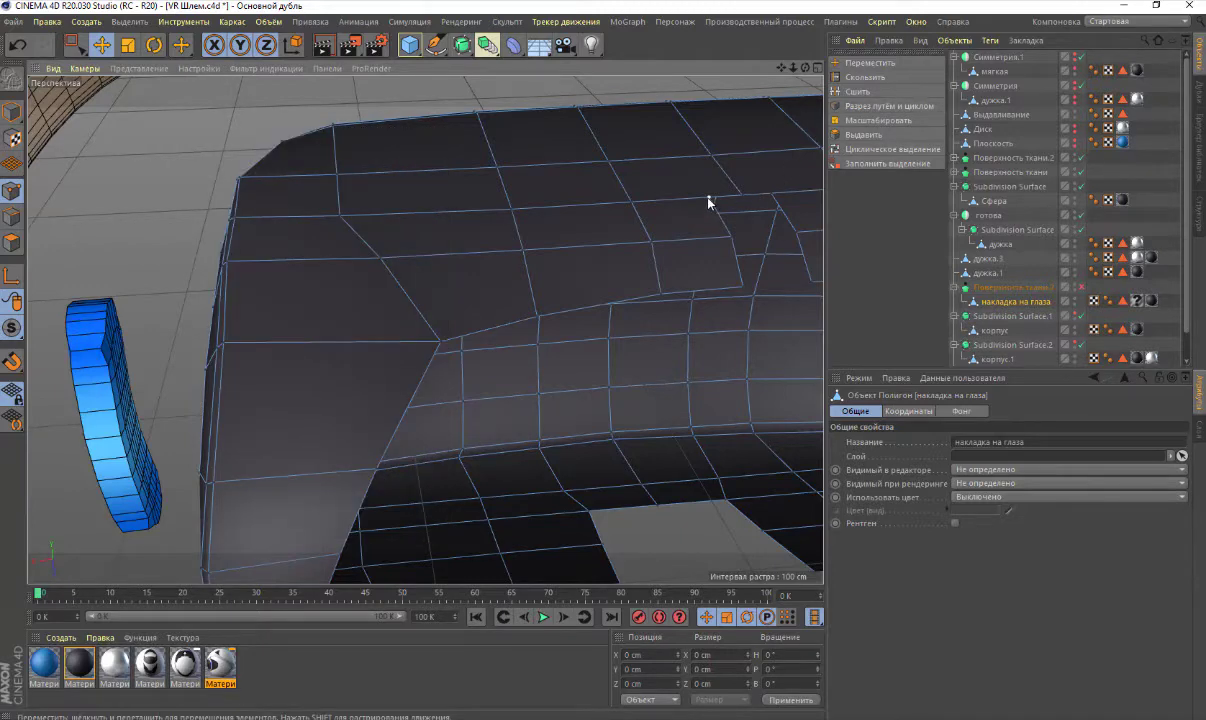
pyautogui.click(865, 77)
pyautogui.click(864, 106)
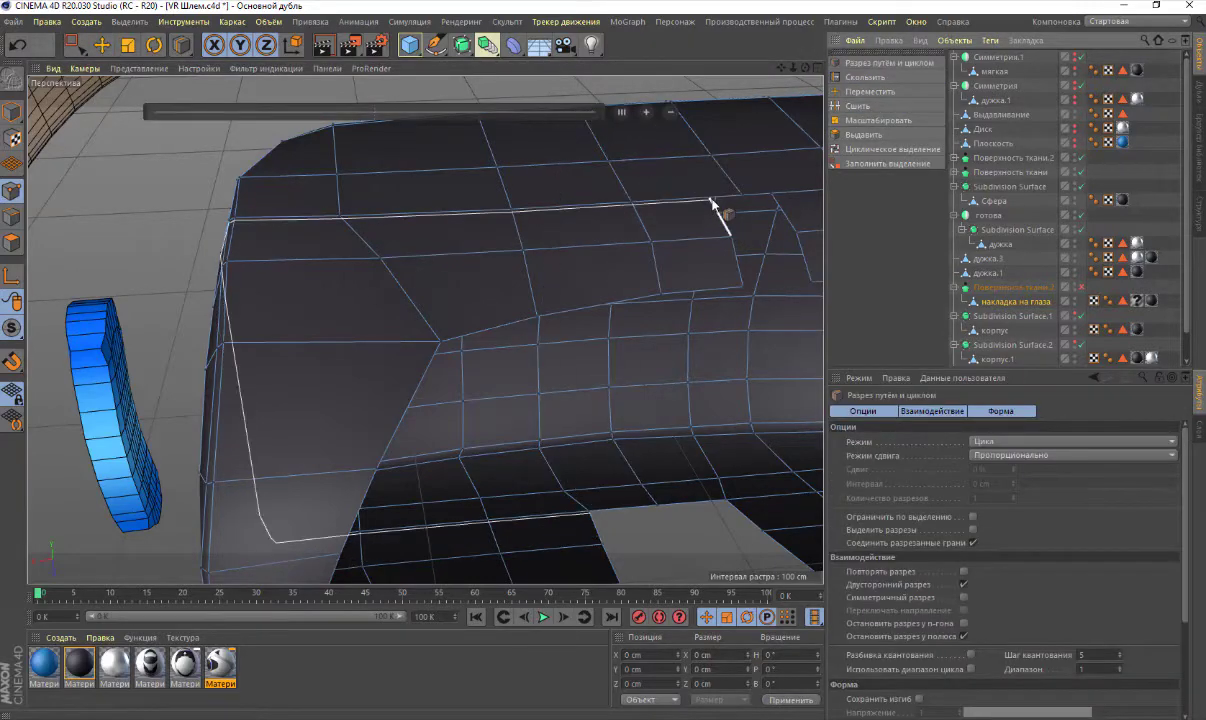
pyautogui.scroll(5, 710, 204)
pyautogui.scroll(3, 712, 203)
pyautogui.scroll(-3, 706, 207)
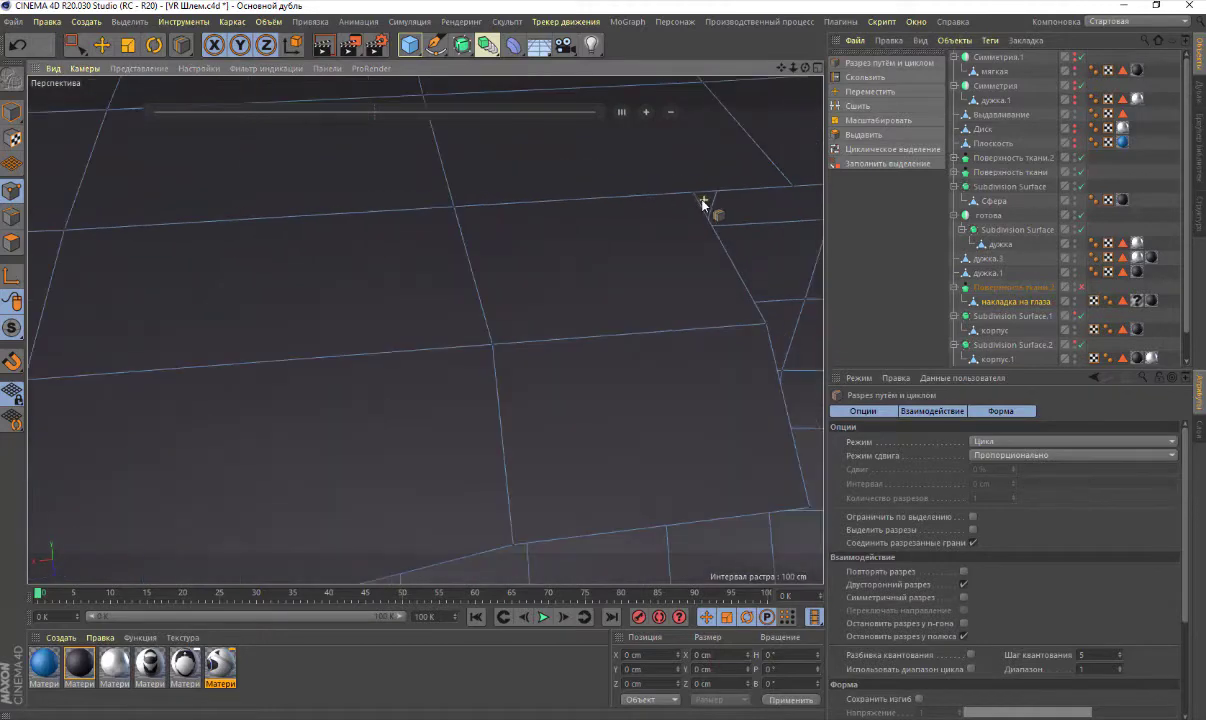
pyautogui.scroll(-1, 700, 198)
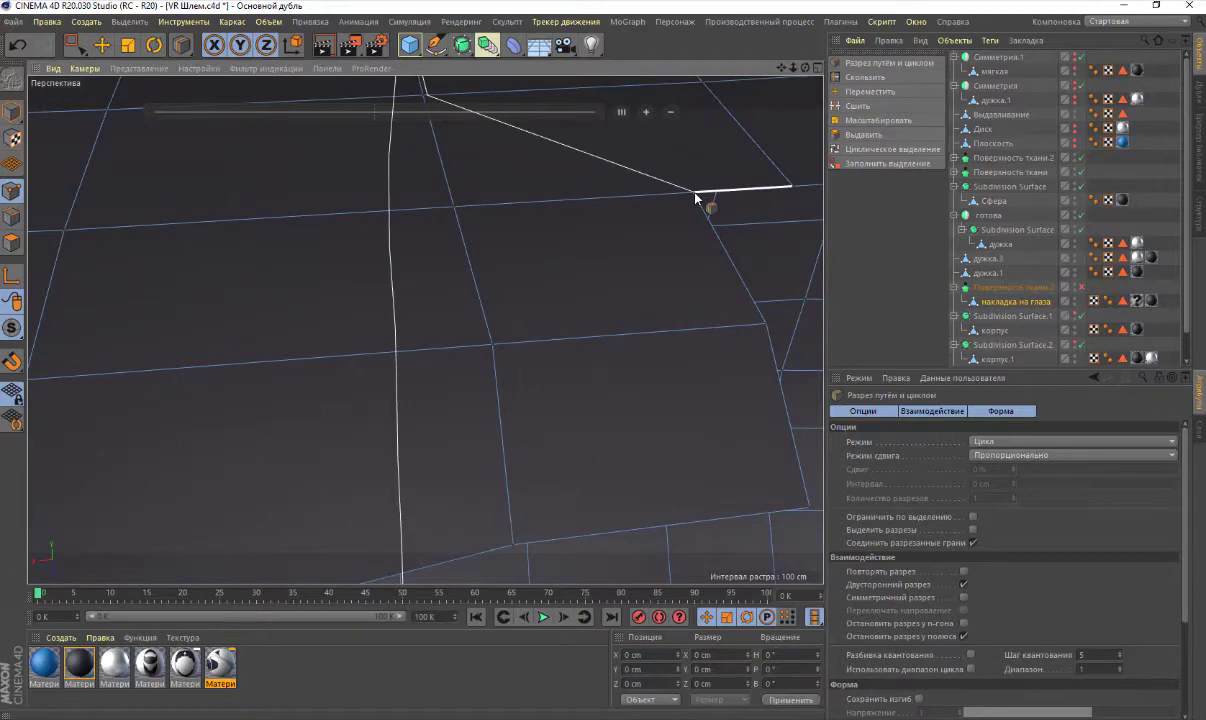
# Plane-cut the eye pad across its stepped upper surface, then pick Line Cut
pyautogui.rightClick(677, 211)
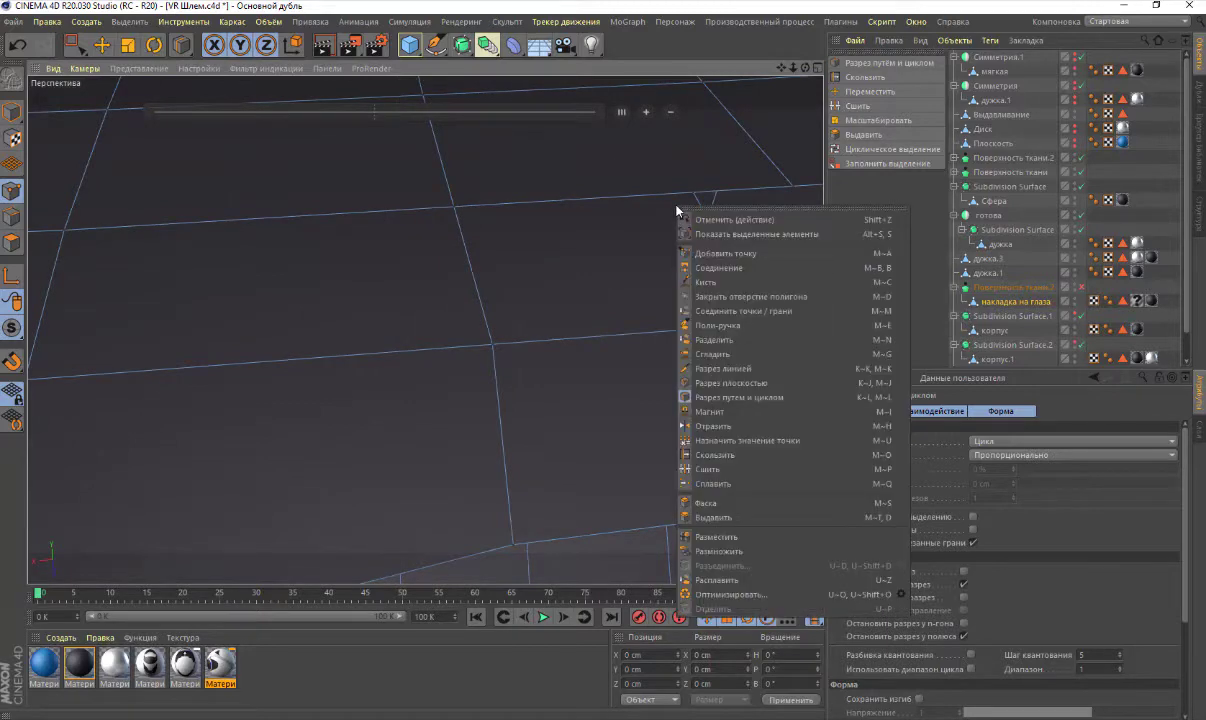
pyautogui.click(723, 383)
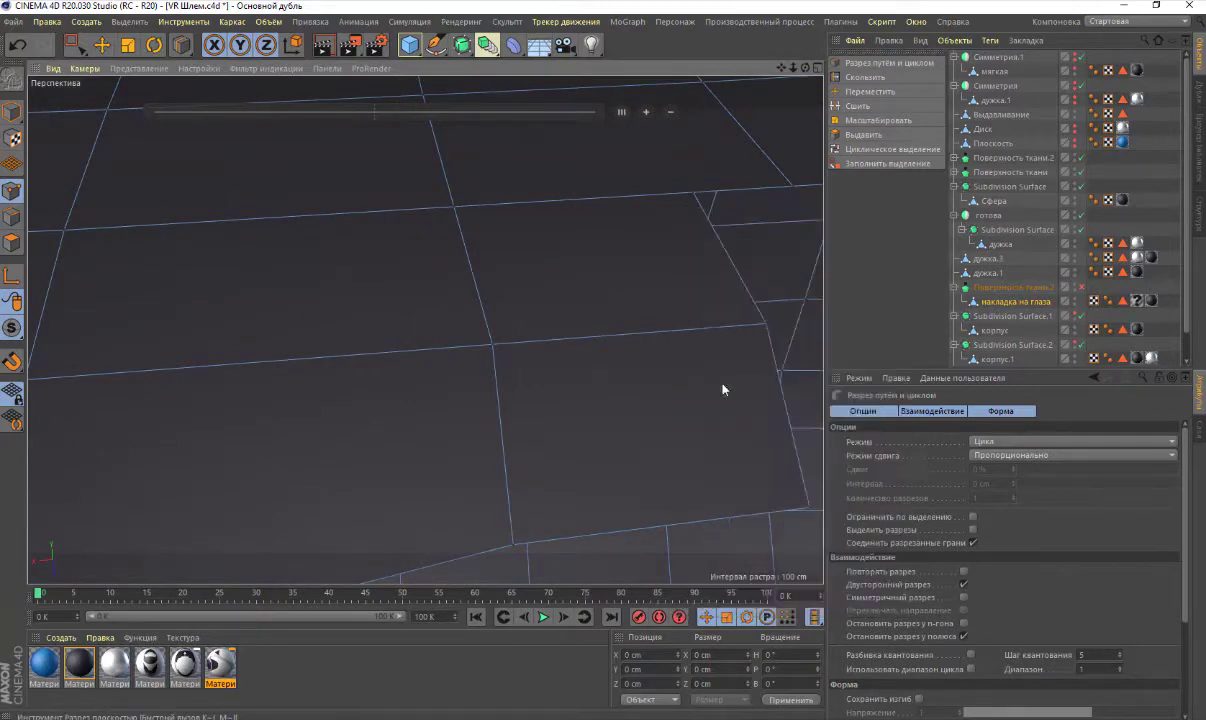
pyautogui.click(700, 197)
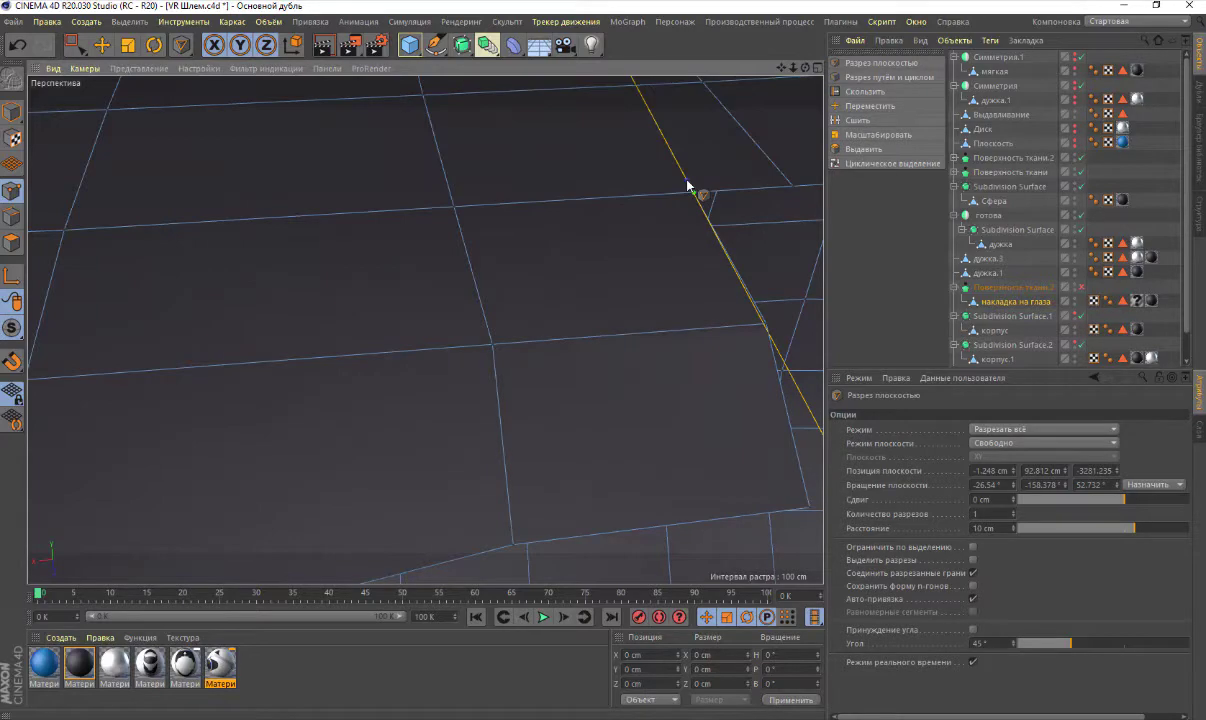
pyautogui.press('Escape')
pyautogui.scroll(-2, 695, 195)
pyautogui.scroll(-3, 722, 256)
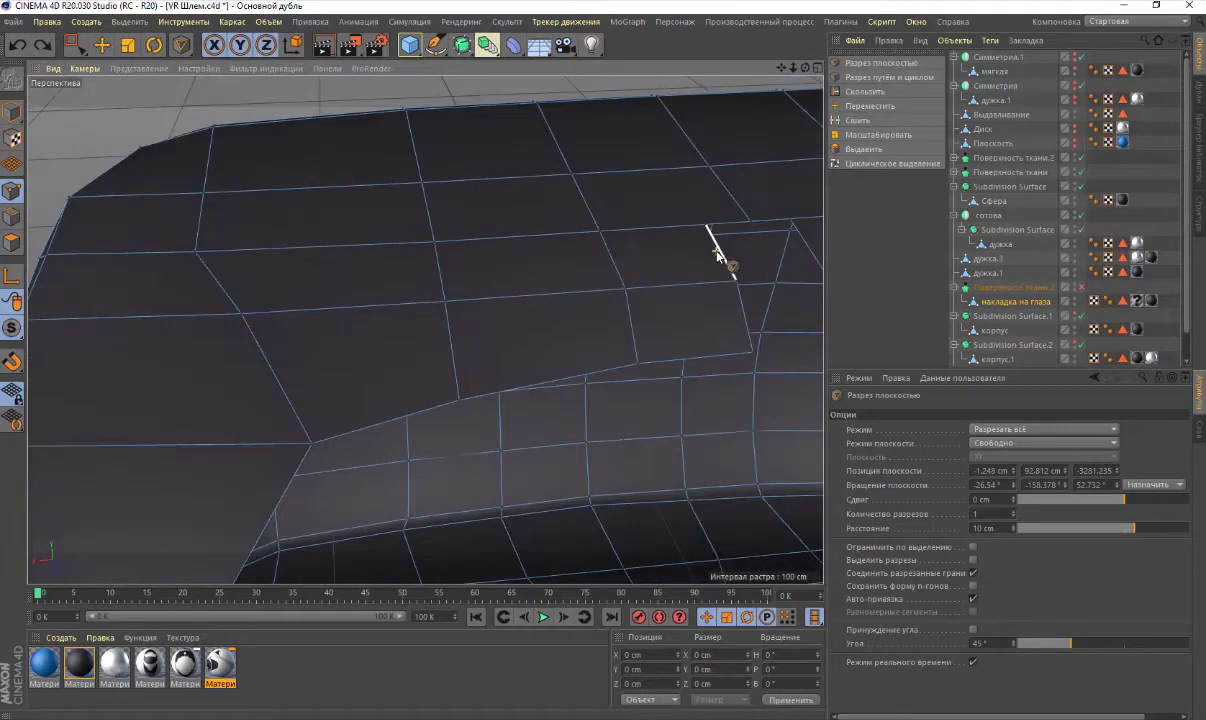
pyautogui.scroll(-3, 722, 256)
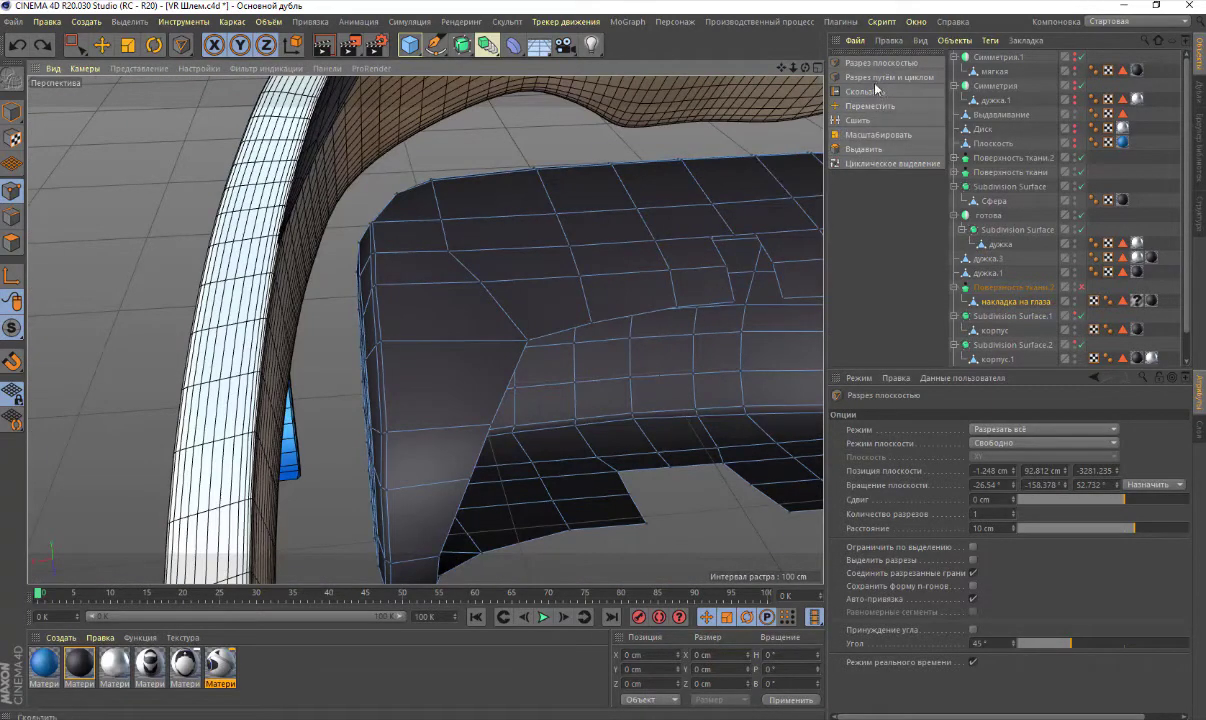
pyautogui.rightClick(118, 258)
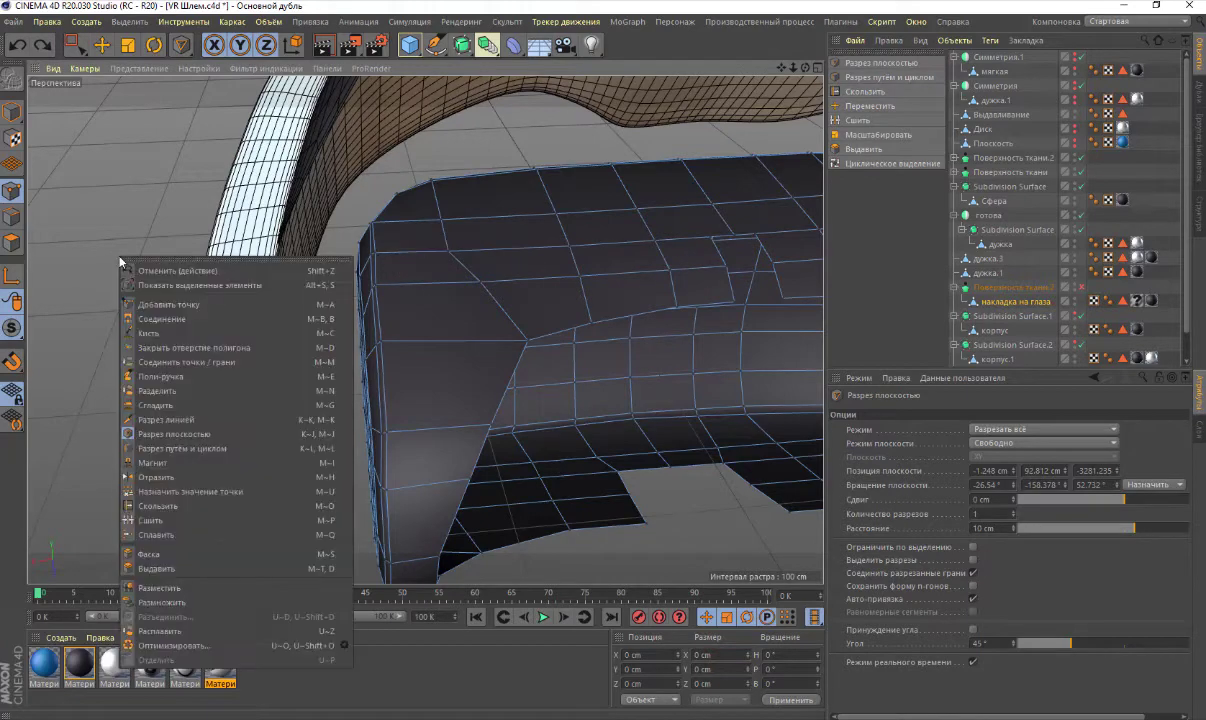
pyautogui.click(157, 421)
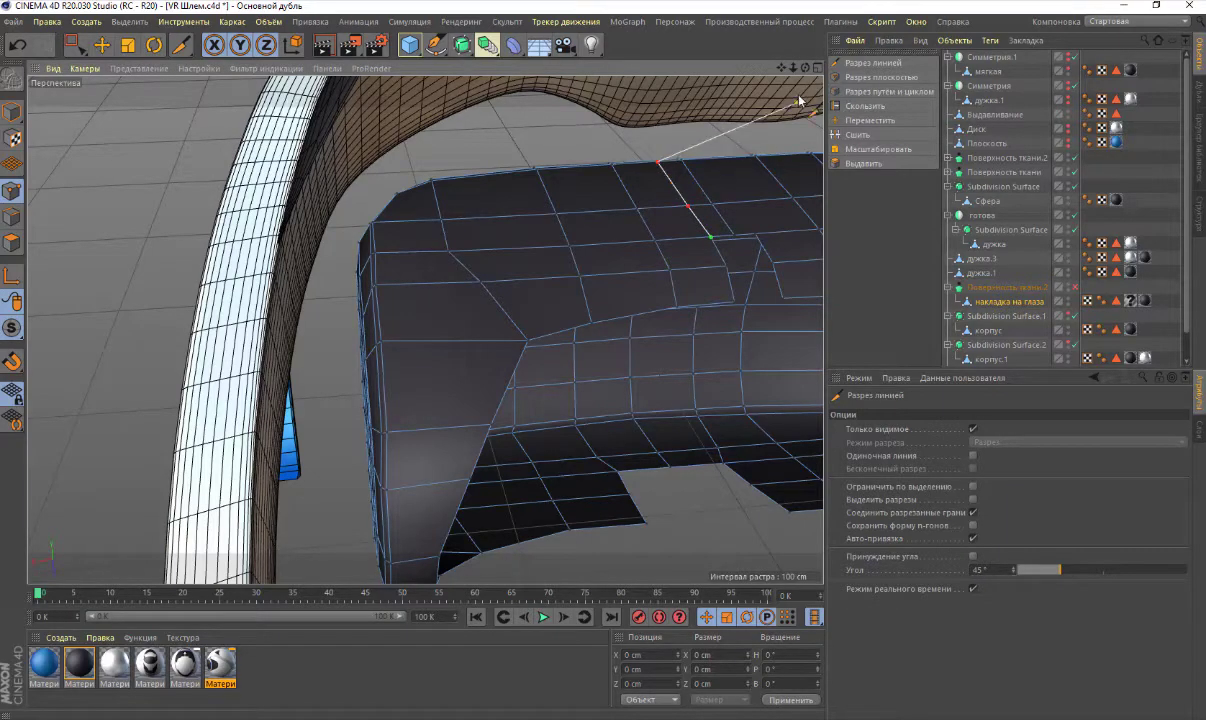
# Draw a line cut down the pad's front from its top edge to its bottom edge
pyautogui.moveTo(780, 90)
pyautogui.keyDown('alt'); pyautogui.mouseDown()
pyautogui.moveTo(425, 329)
pyautogui.moveTo(794, 73)
pyautogui.moveTo(422, 327)
pyautogui.mouseUp(); pyautogui.keyUp('alt')
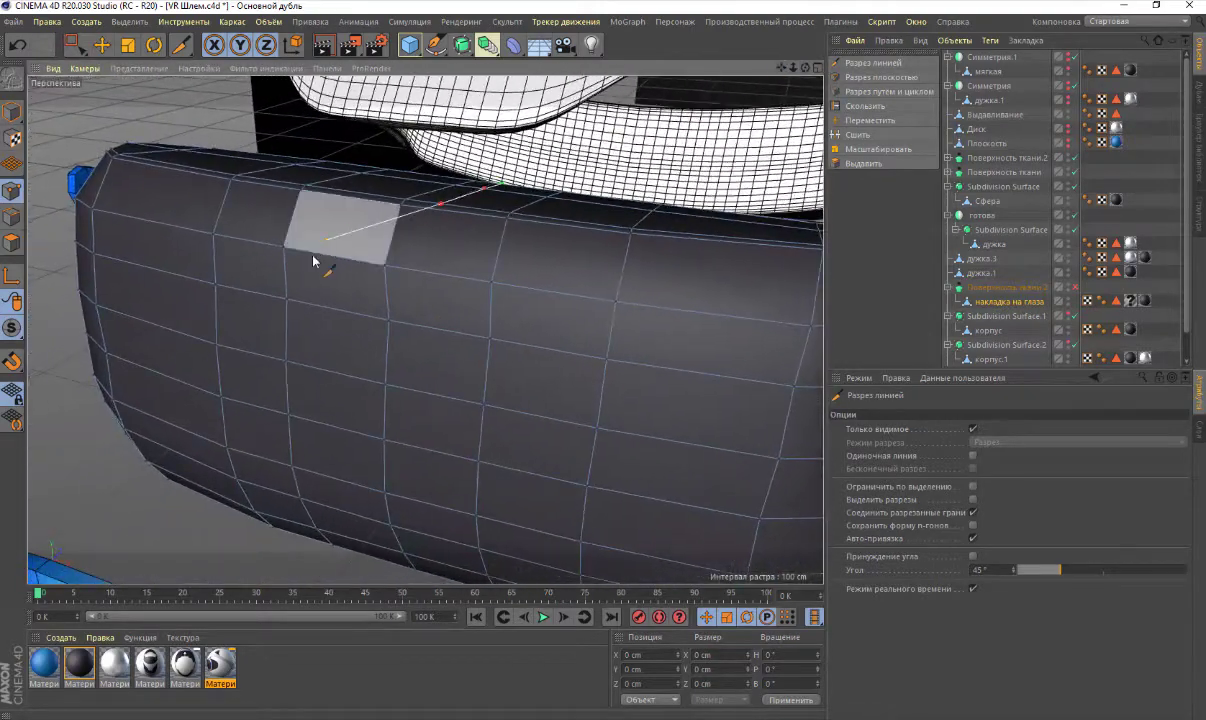
pyautogui.click(431, 212)
pyautogui.click(413, 269)
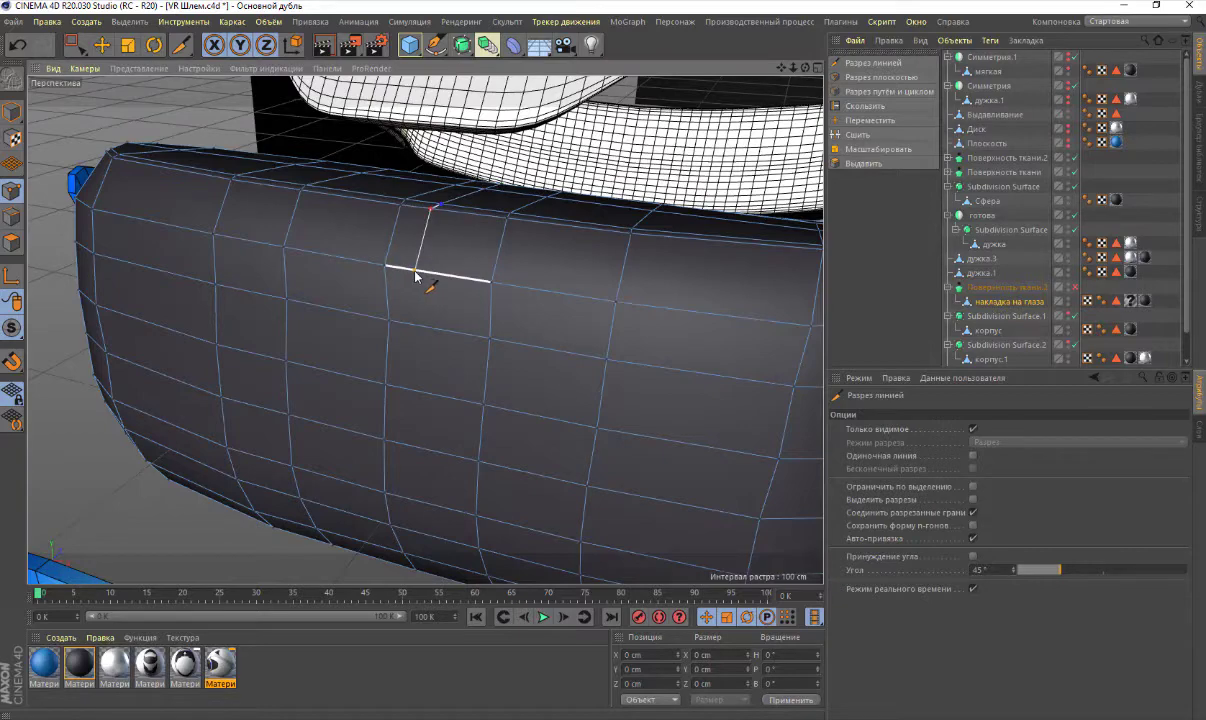
pyautogui.click(416, 325)
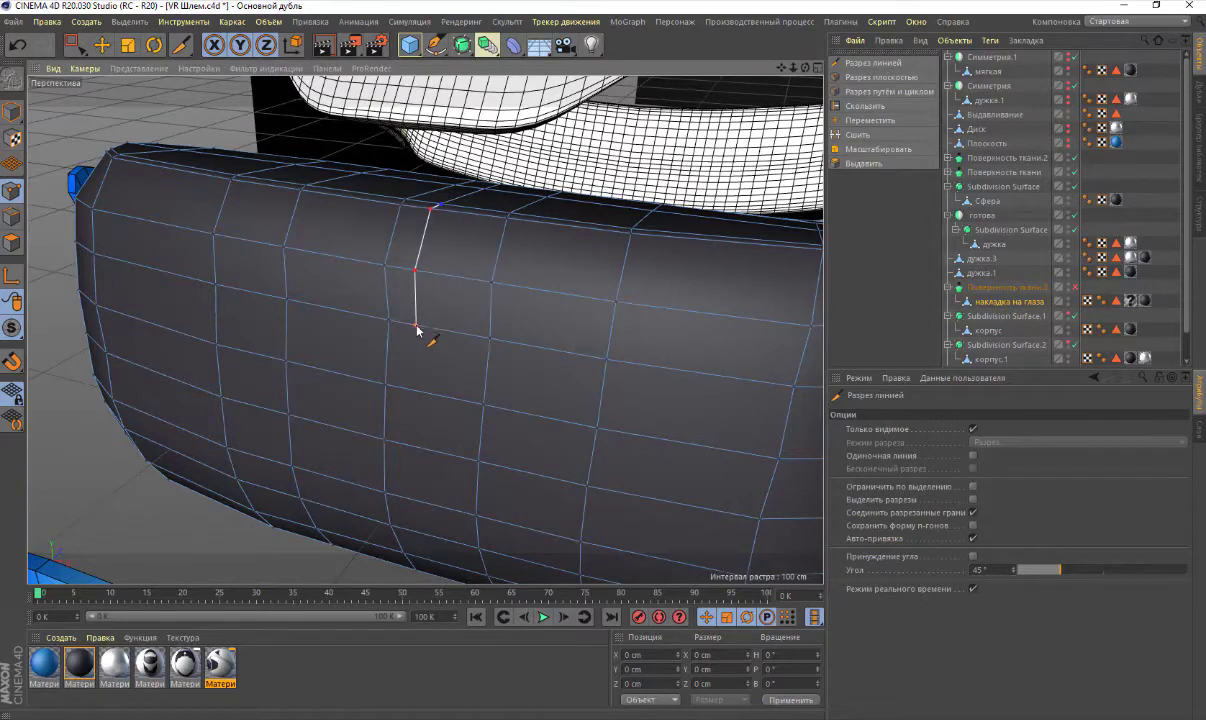
pyautogui.click(413, 389)
pyautogui.click(409, 447)
pyautogui.click(414, 500)
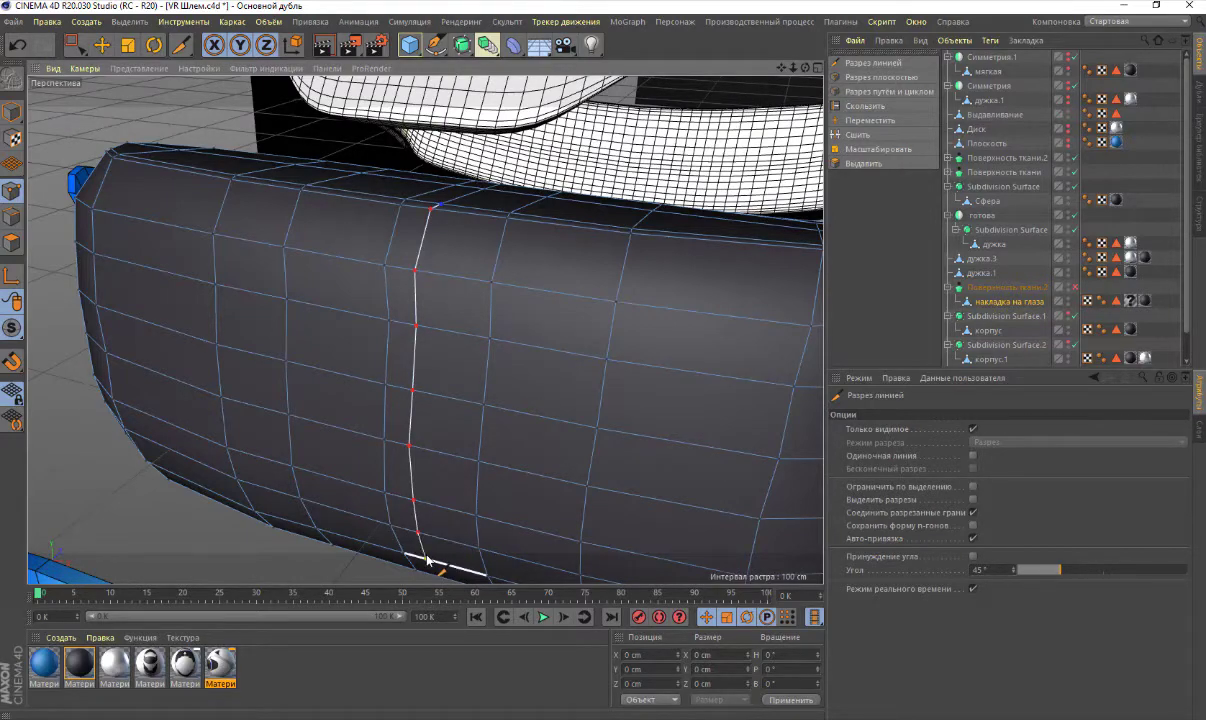
pyautogui.click(425, 558)
pyautogui.moveTo(793, 67); pyautogui.dragTo(546, 385)
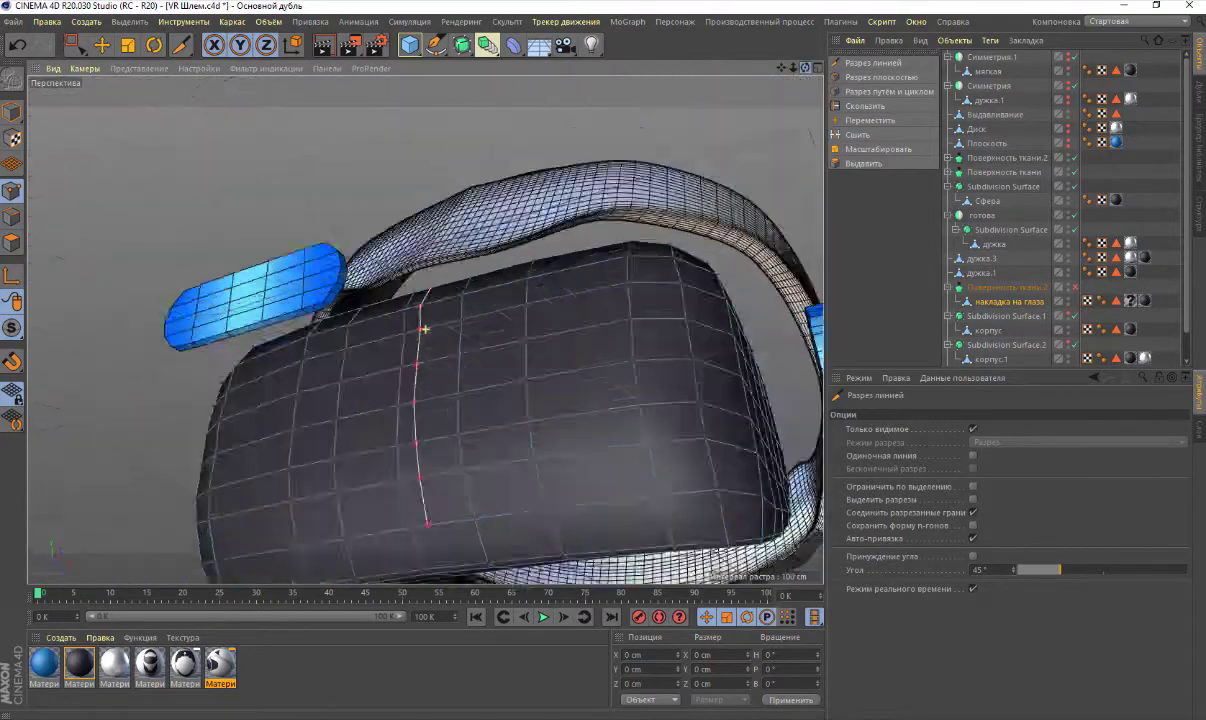
# Apply the long cut, discard an unfinished short cut, and return to a frontal view
pyautogui.click(442, 520)
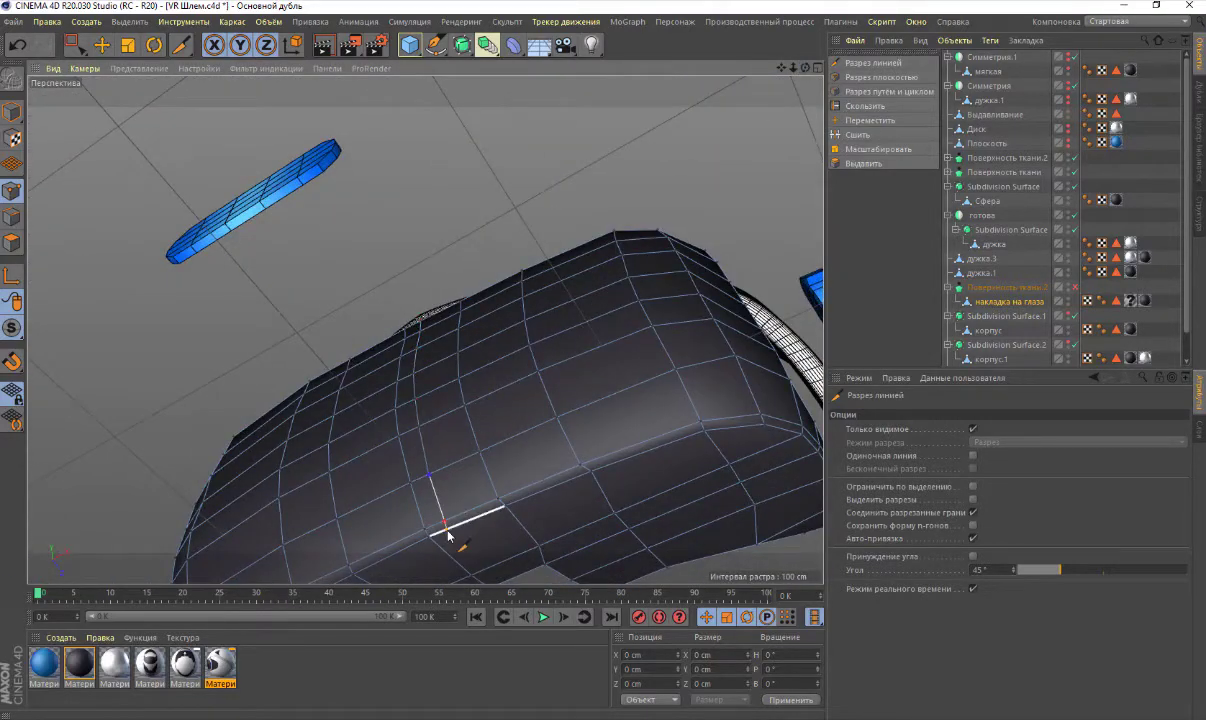
pyautogui.click(486, 569)
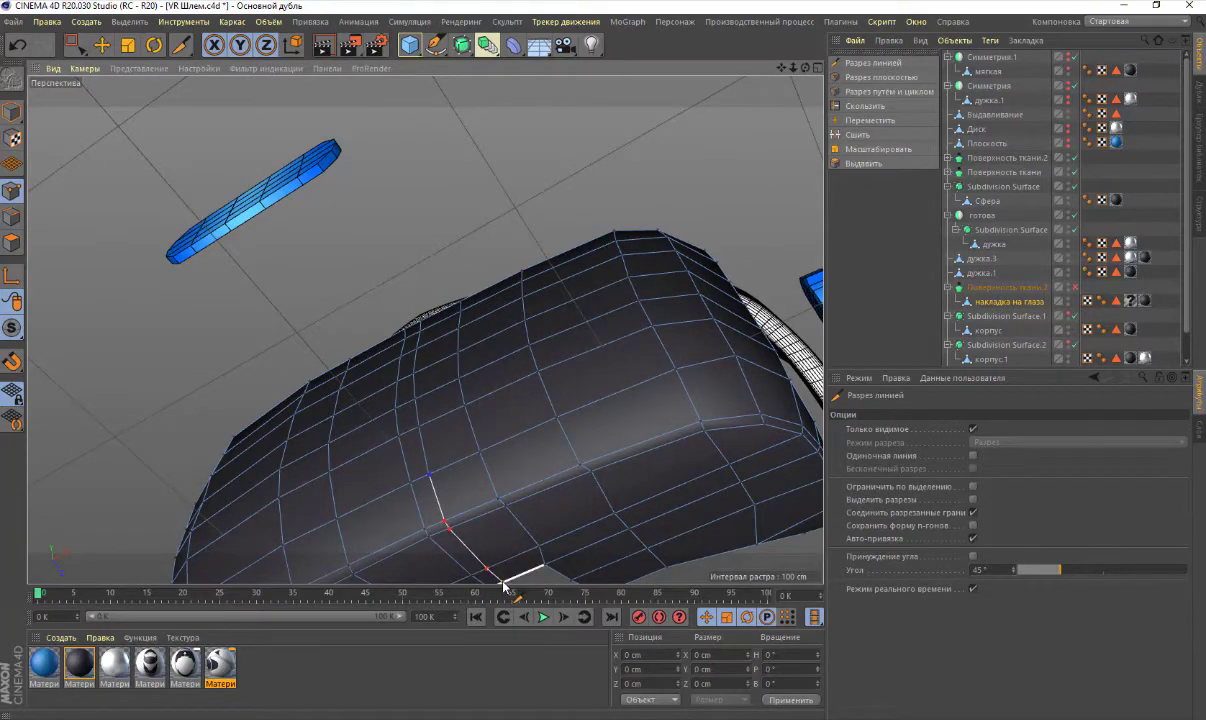
pyautogui.scroll(-2, 498, 556)
pyautogui.scroll(-2, 485, 558)
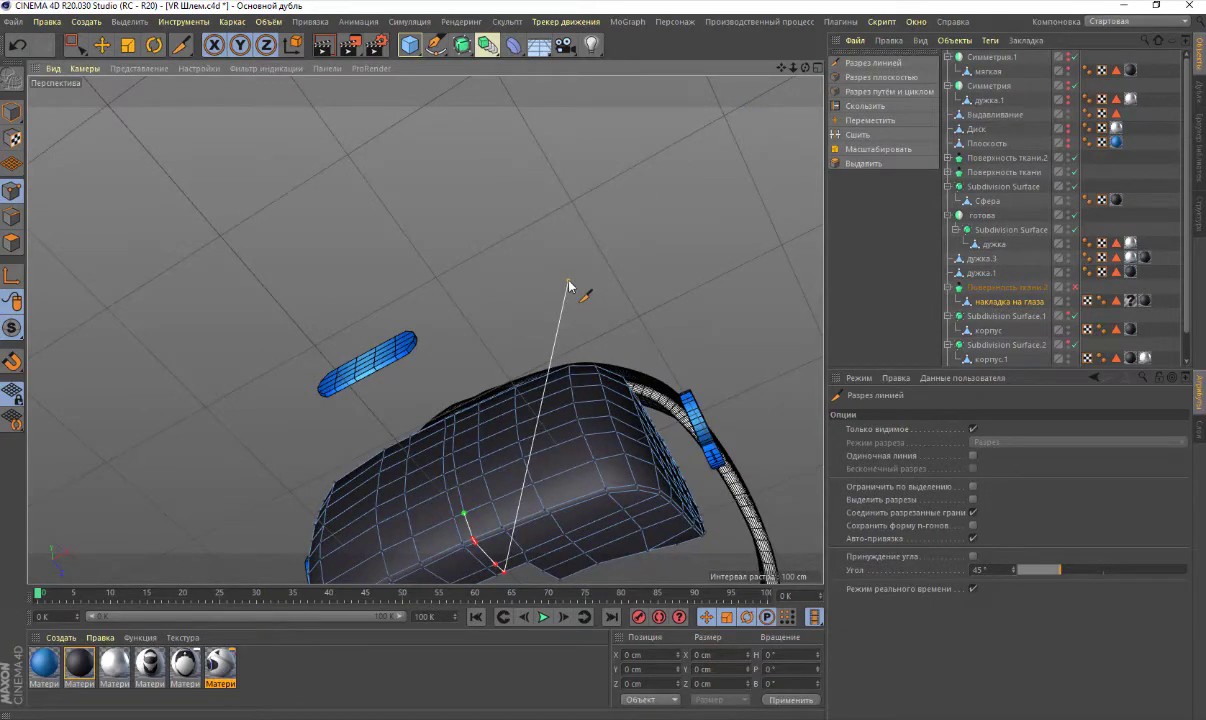
pyautogui.press('Escape')
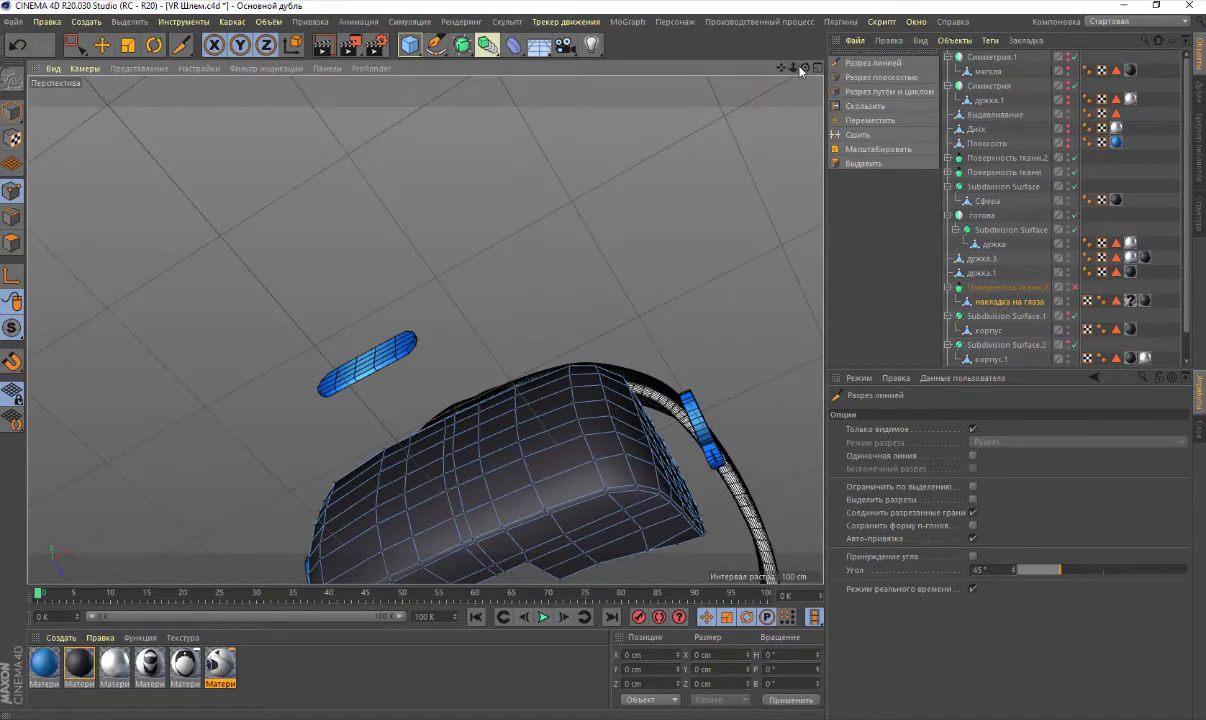
pyautogui.moveTo(800, 70)
pyautogui.mouseDown()
pyautogui.moveTo(760, 90)
pyautogui.moveTo(735, 63)
pyautogui.mouseUp()
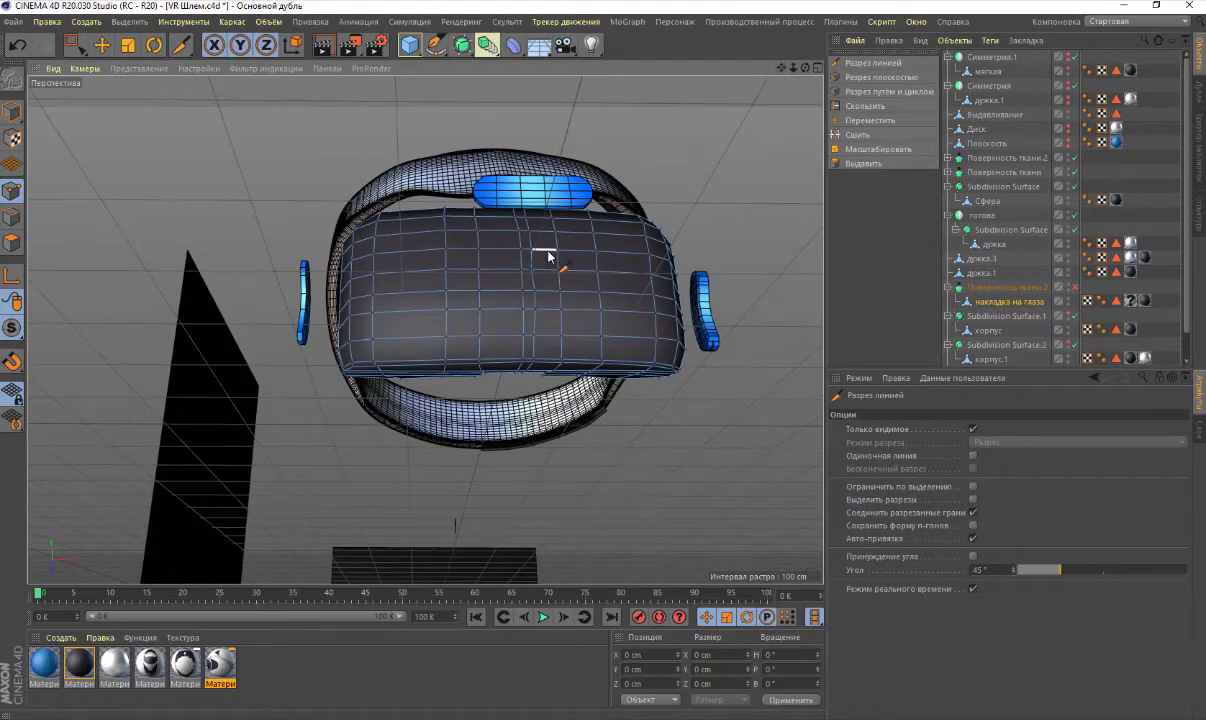
# Box-select the right half of the eye-pad points and delete them
pyautogui.click(73, 44)
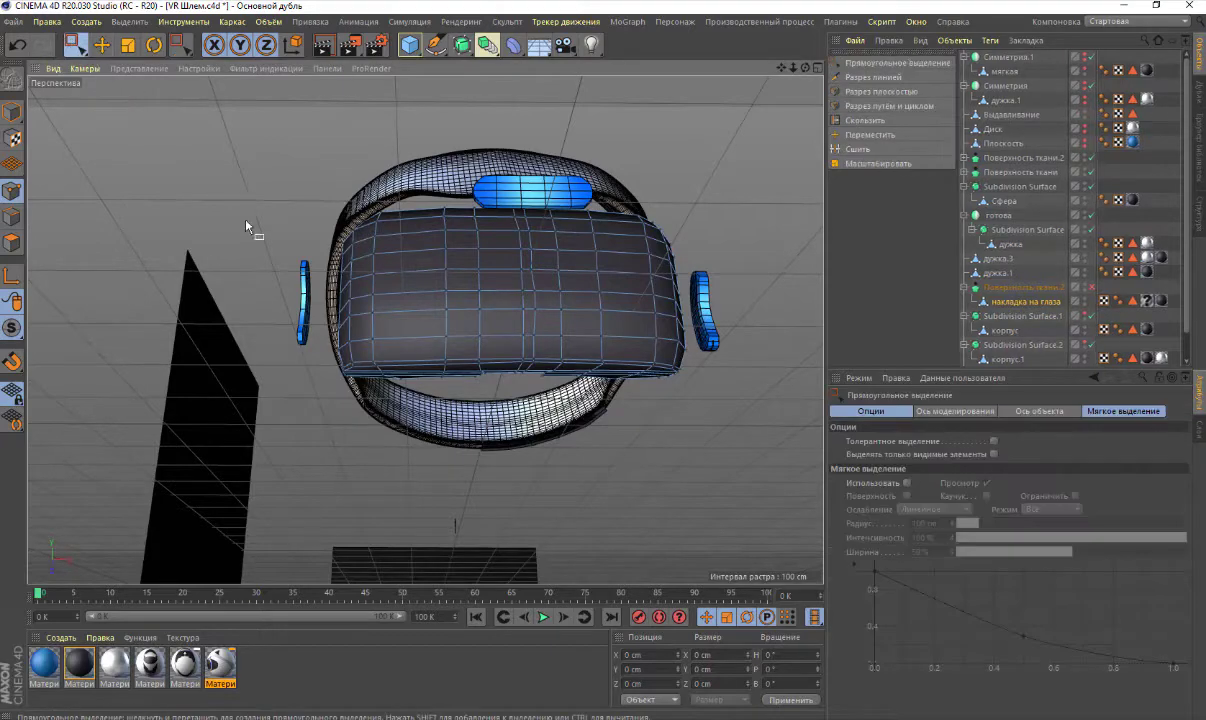
pyautogui.moveTo(231, 157); pyautogui.dragTo(496, 421)
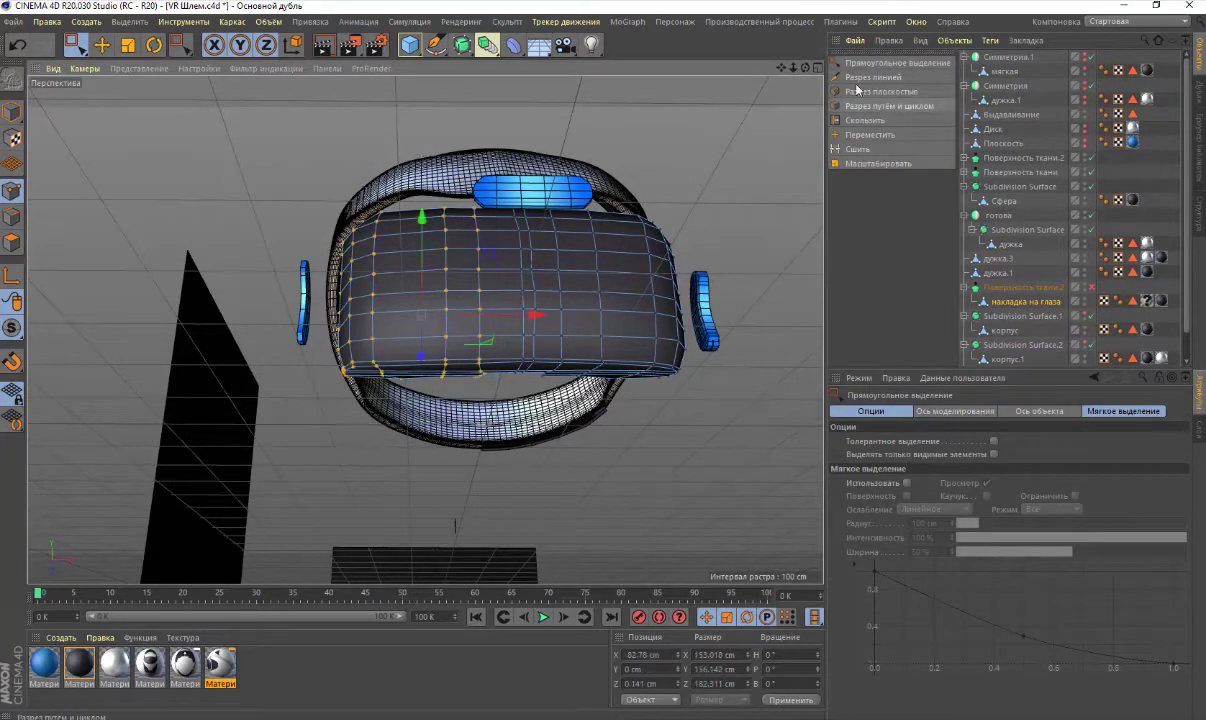
pyautogui.moveTo(805, 67); pyautogui.dragTo(700, 70)
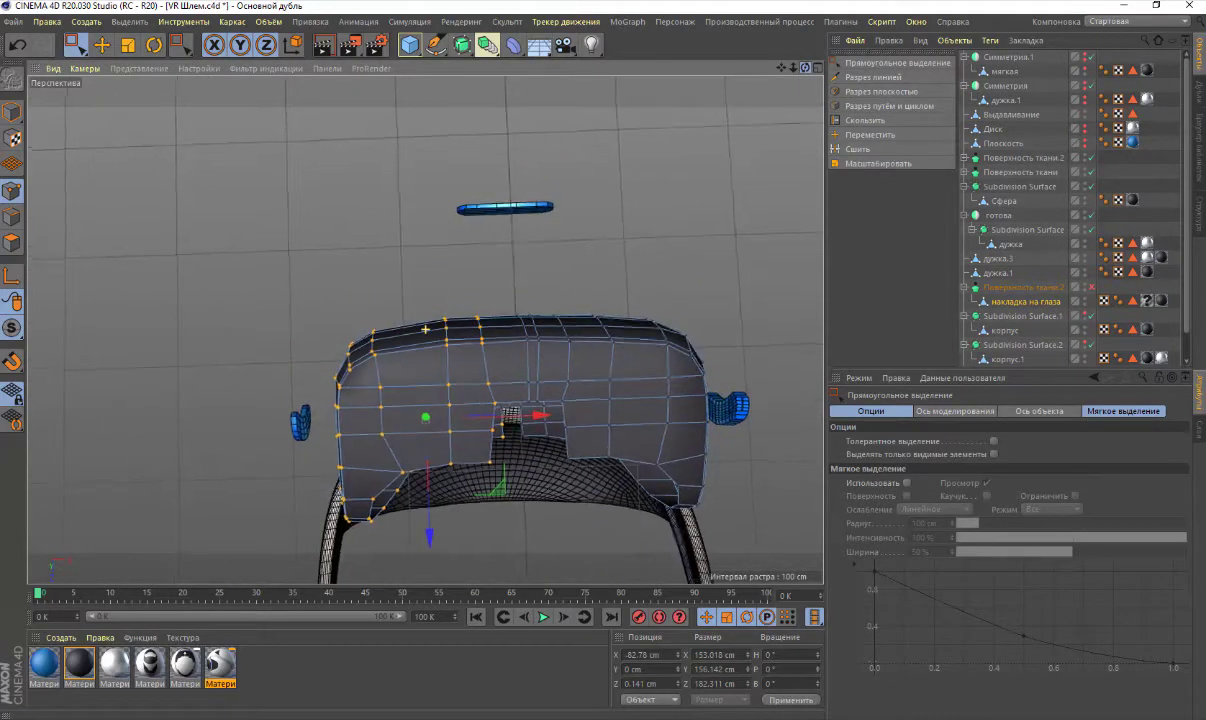
pyautogui.keyDown('alt'); pyautogui.moveTo(425, 328); pyautogui.dragTo(425, 328); pyautogui.keyUp('alt')
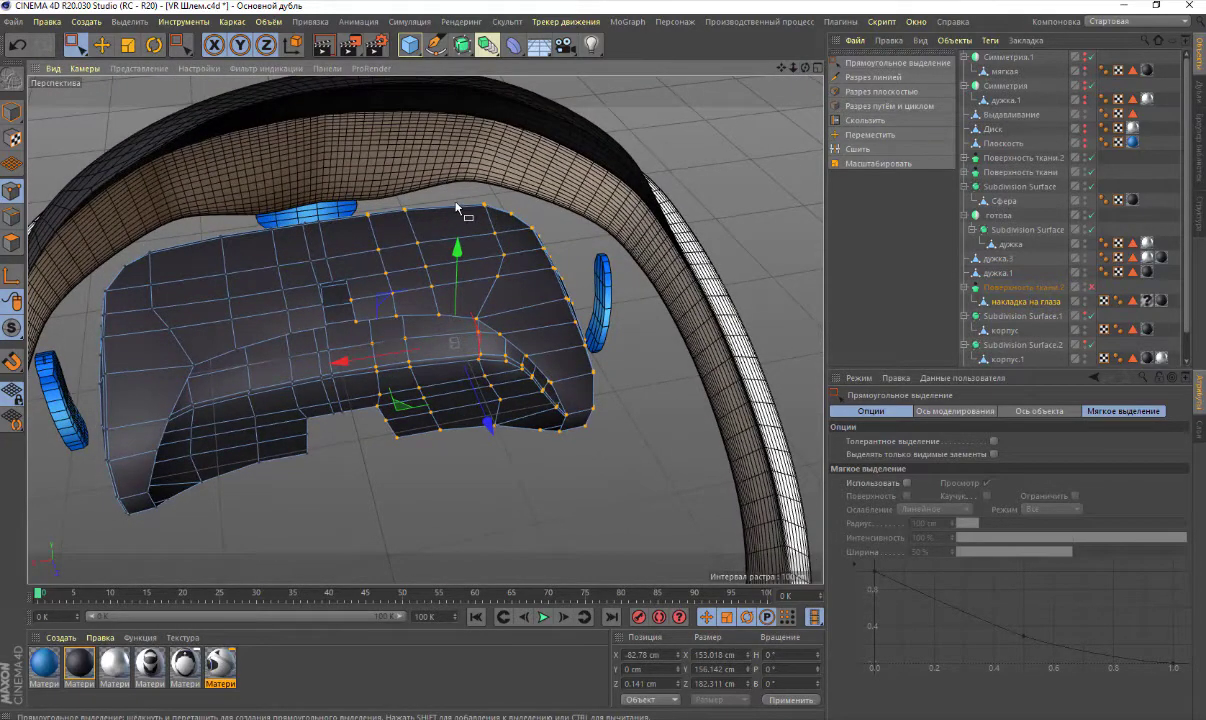
pyautogui.press('Delete')
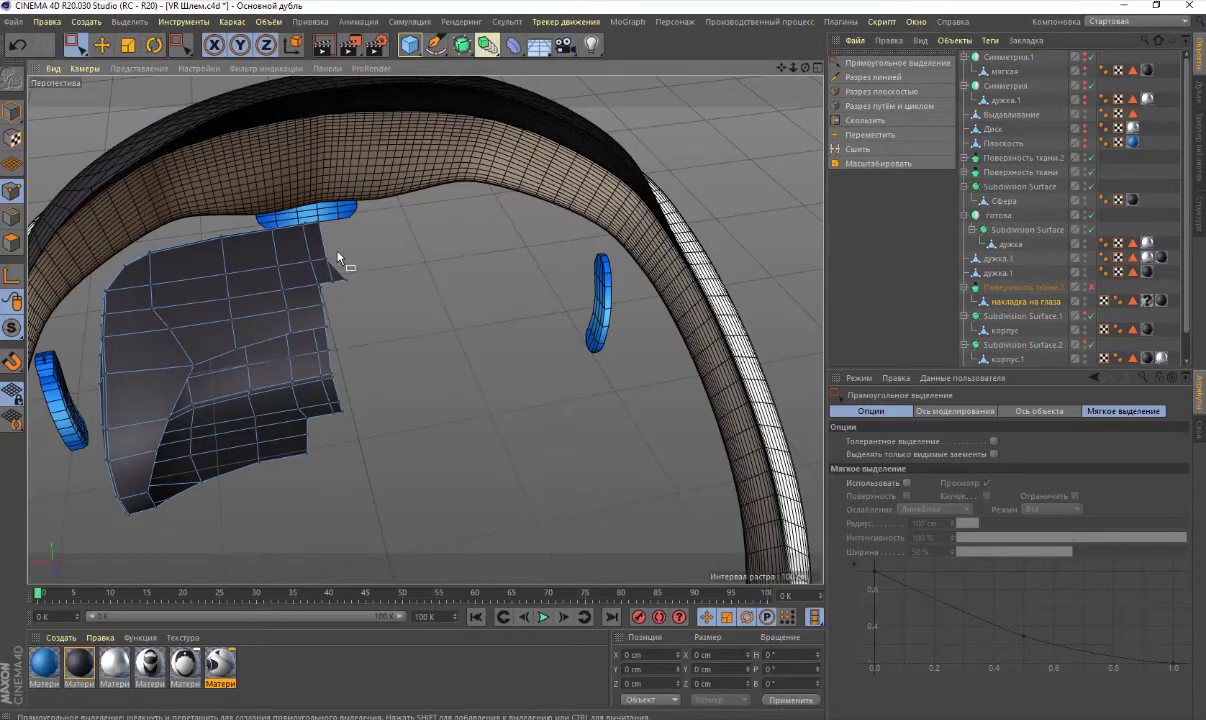
# Delete the stray leftover point on the cut edge
pyautogui.moveTo(338, 258); pyautogui.dragTo(362, 302)
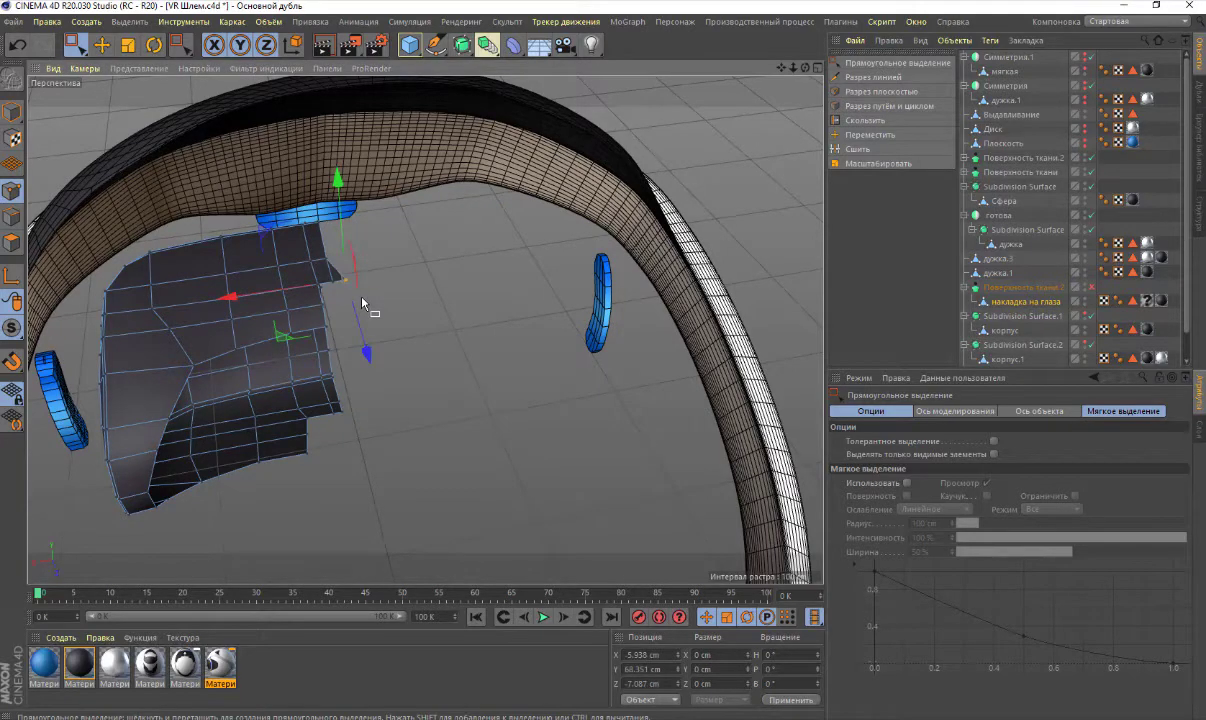
pyautogui.press('Delete')
pyautogui.keyDown('alt'); pyautogui.moveTo(363, 303); pyautogui.dragTo(702, 122); pyautogui.keyUp('alt')
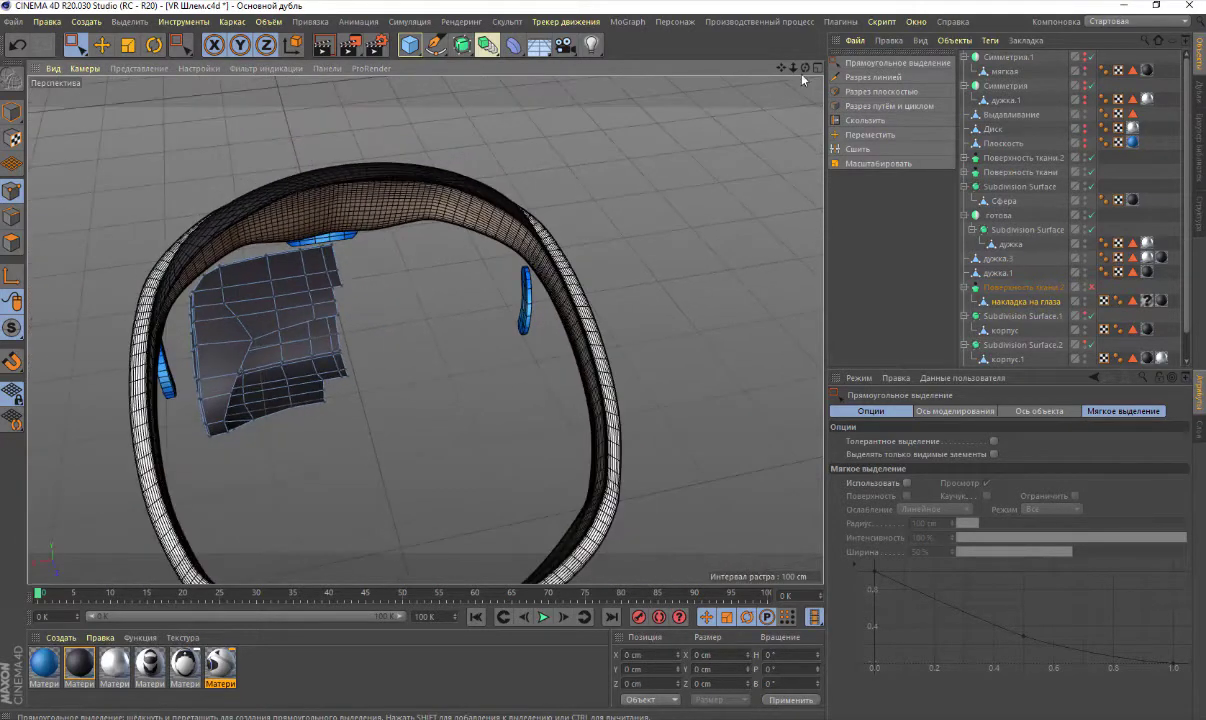
pyautogui.moveTo(805, 67)
pyautogui.mouseDown()
pyautogui.moveTo(670, 150)
pyautogui.moveTo(788, 92)
pyautogui.mouseUp()
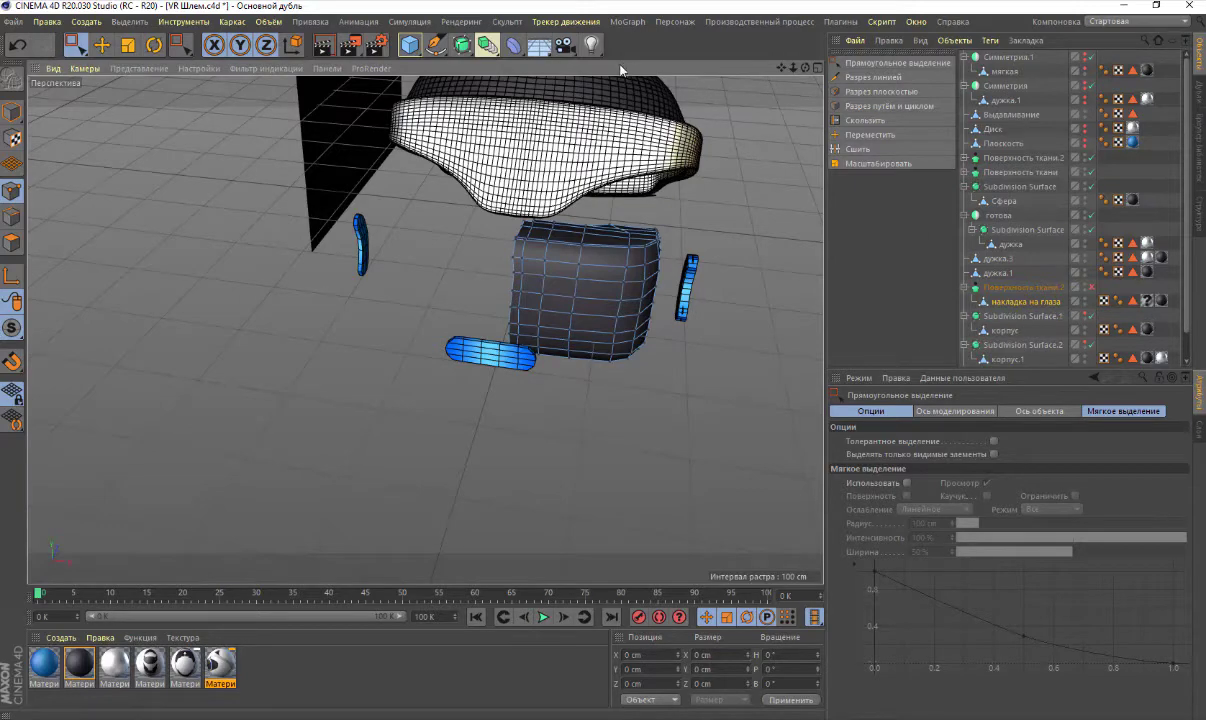
# Add Симметрия.2 under Поверхность ткани.2 with накладка на глаза nested inside
pyautogui.click(487, 47)
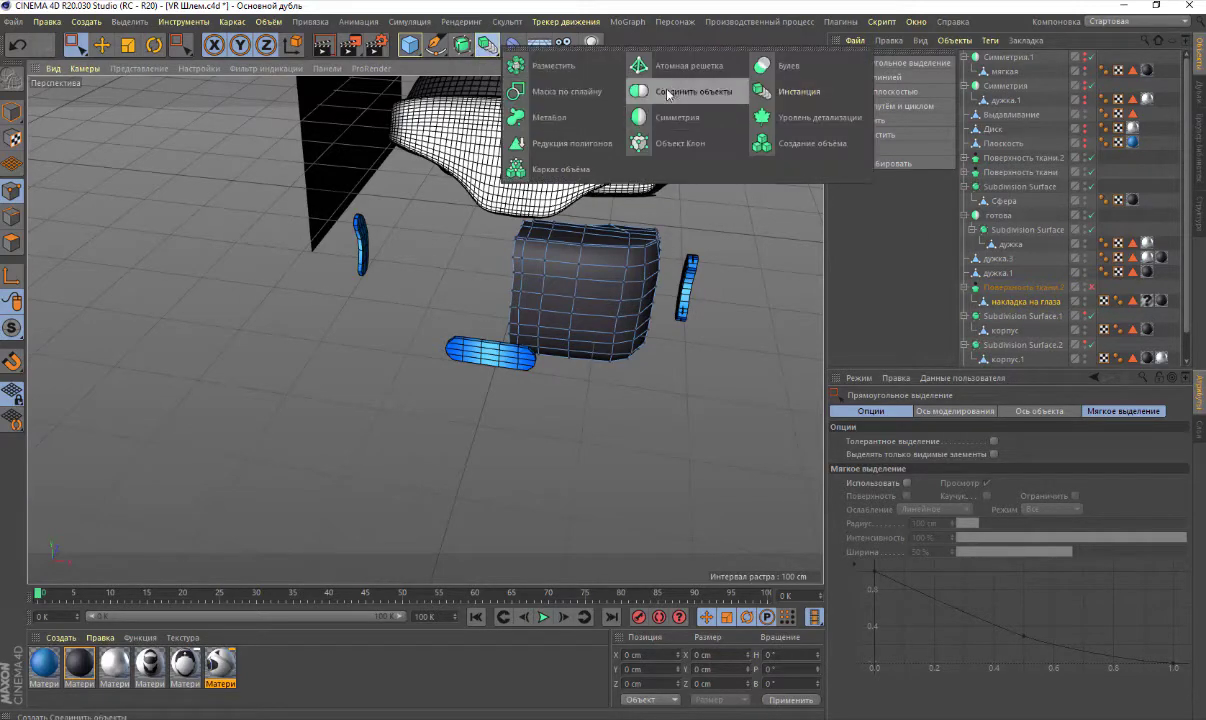
pyautogui.click(640, 114)
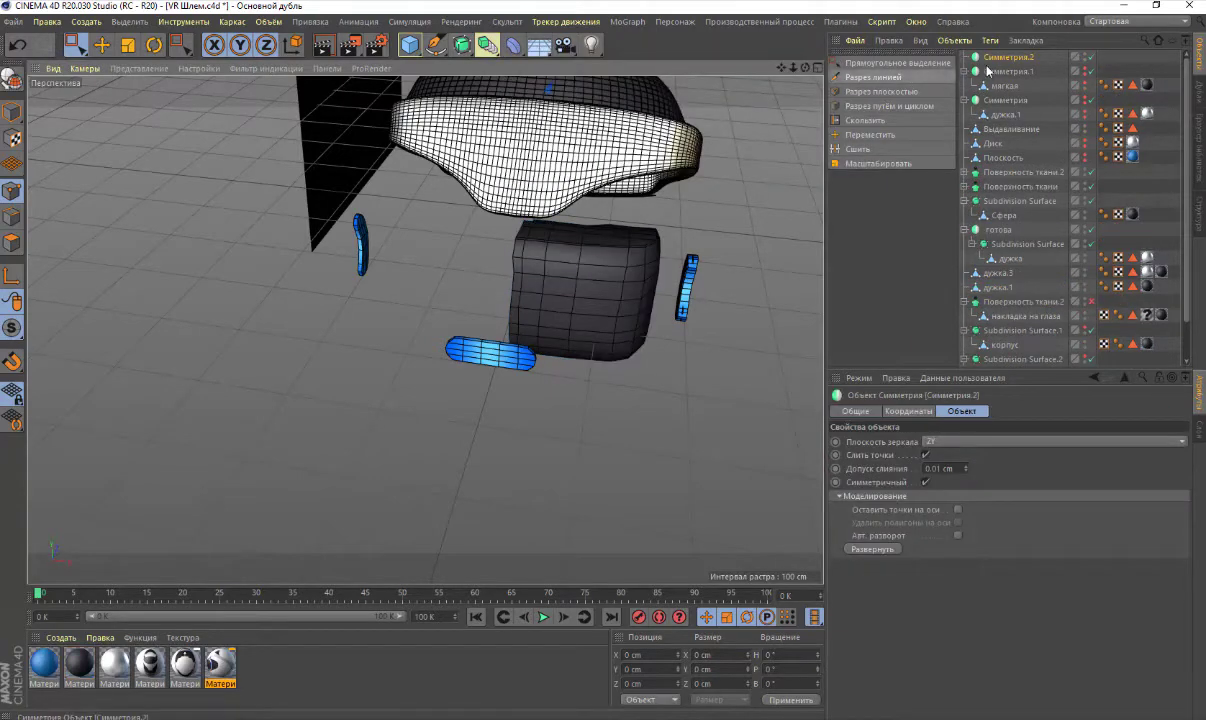
pyautogui.moveTo(998, 63); pyautogui.dragTo(1018, 144)
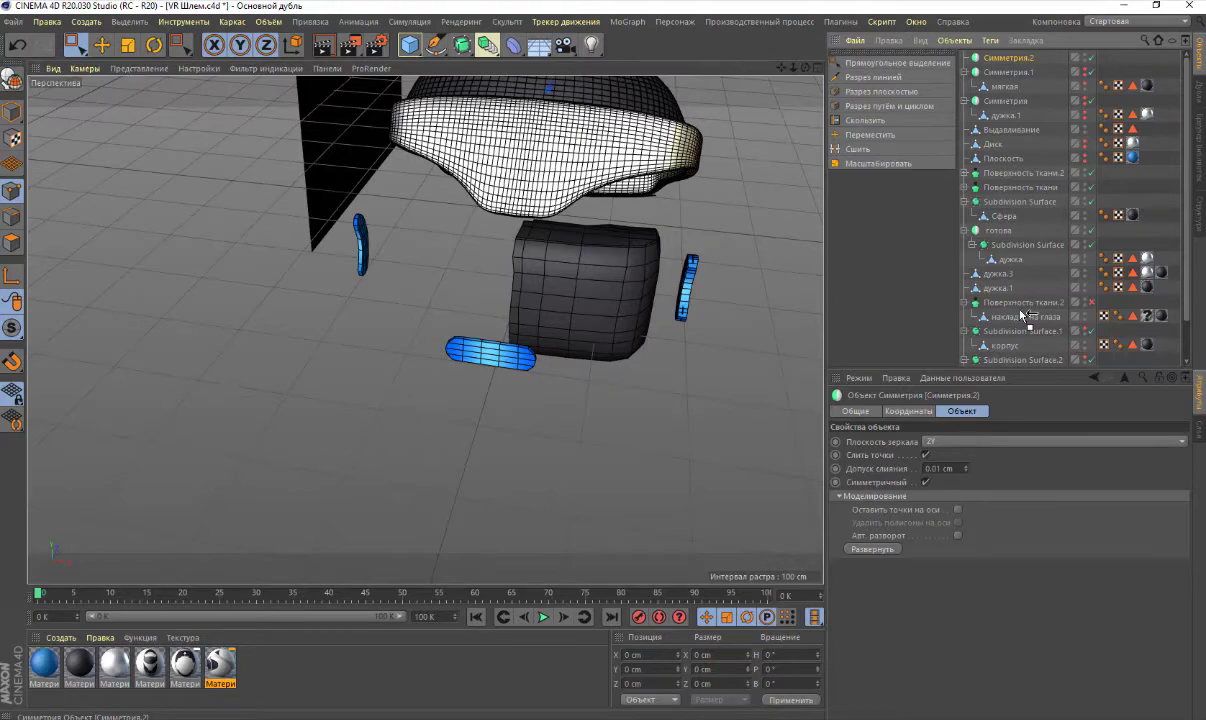
pyautogui.moveTo(1022, 316); pyautogui.dragTo(1009, 303)
pyautogui.click(1012, 317)
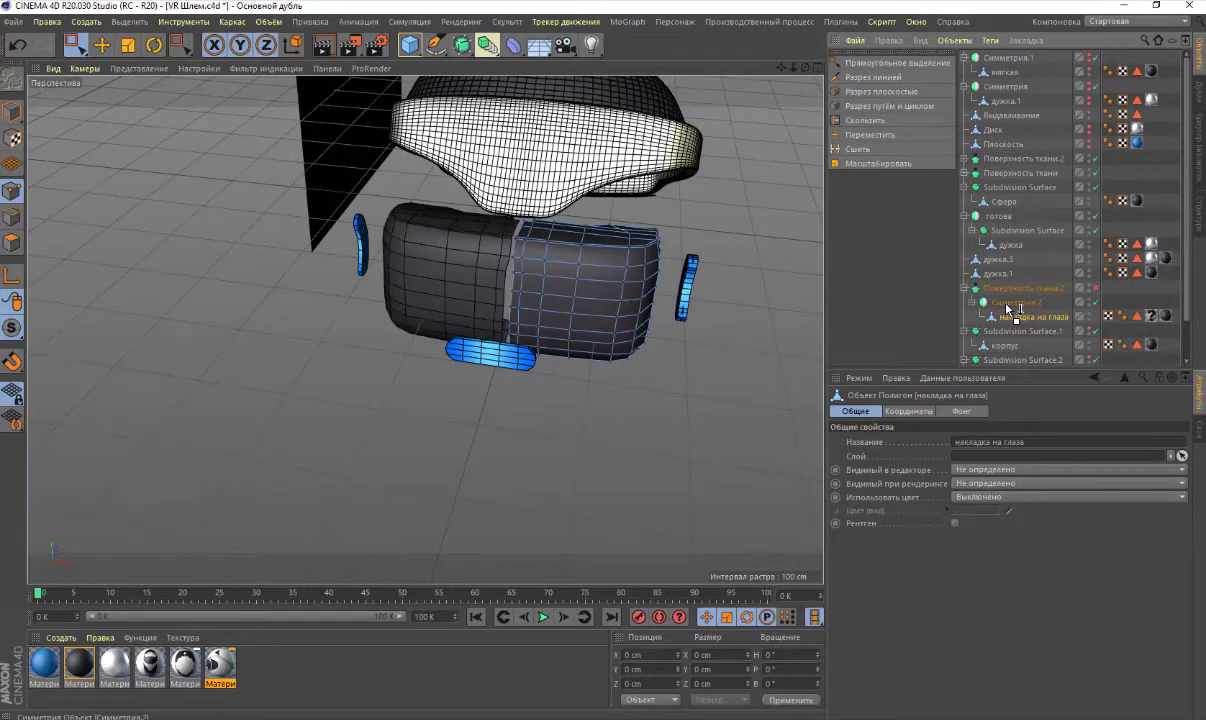
pyautogui.scroll(2, 521, 270)
pyautogui.scroll(2, 521, 270)
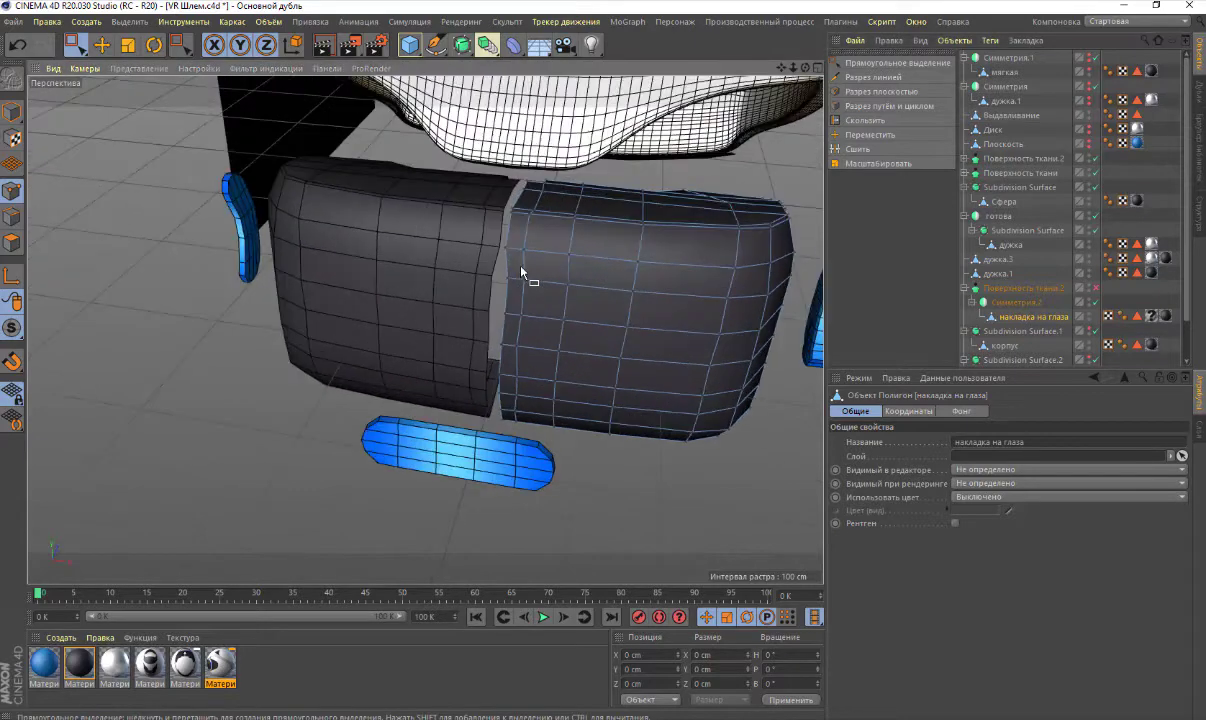
pyautogui.scroll(3, 521, 270)
pyautogui.scroll(2, 521, 270)
pyautogui.scroll(2, 521, 270)
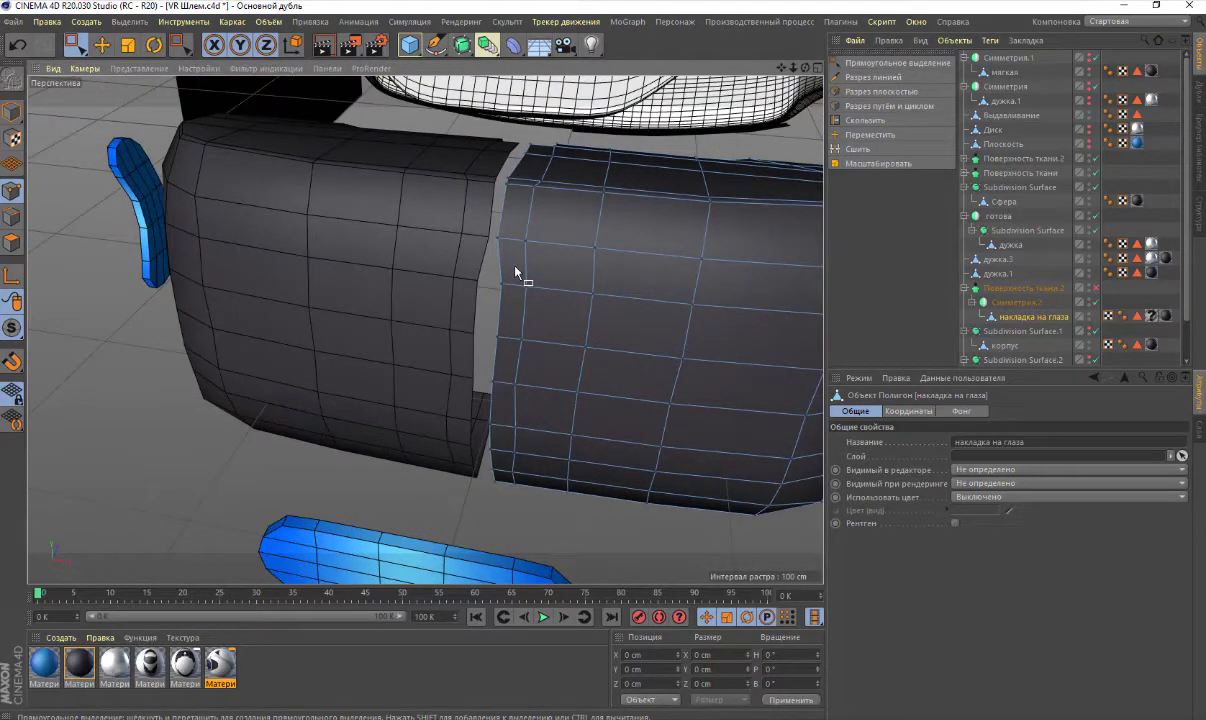
# Raise Симметрия.2's merge tolerance to 7.01 cm so the halves weld
pyautogui.click(1018, 302)
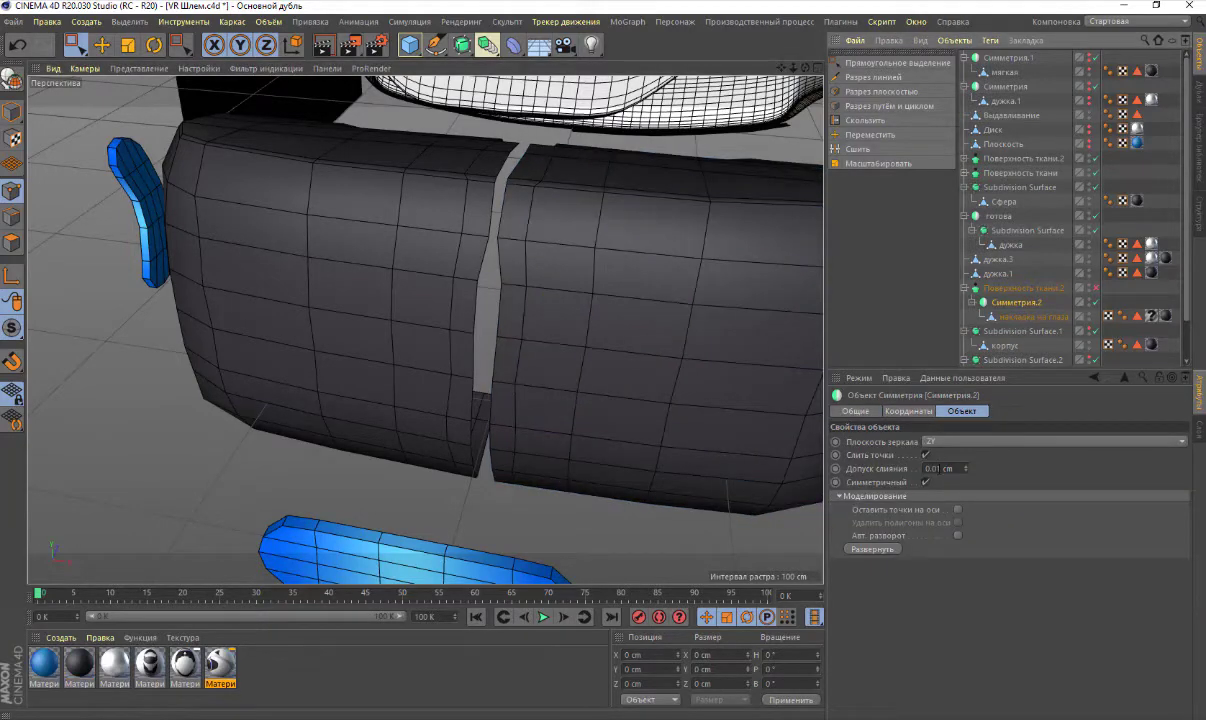
pyautogui.moveTo(966, 468)
pyautogui.mouseDown()
pyautogui.moveTo(966, 430)
pyautogui.moveTo(966, 488)
pyautogui.mouseUp()
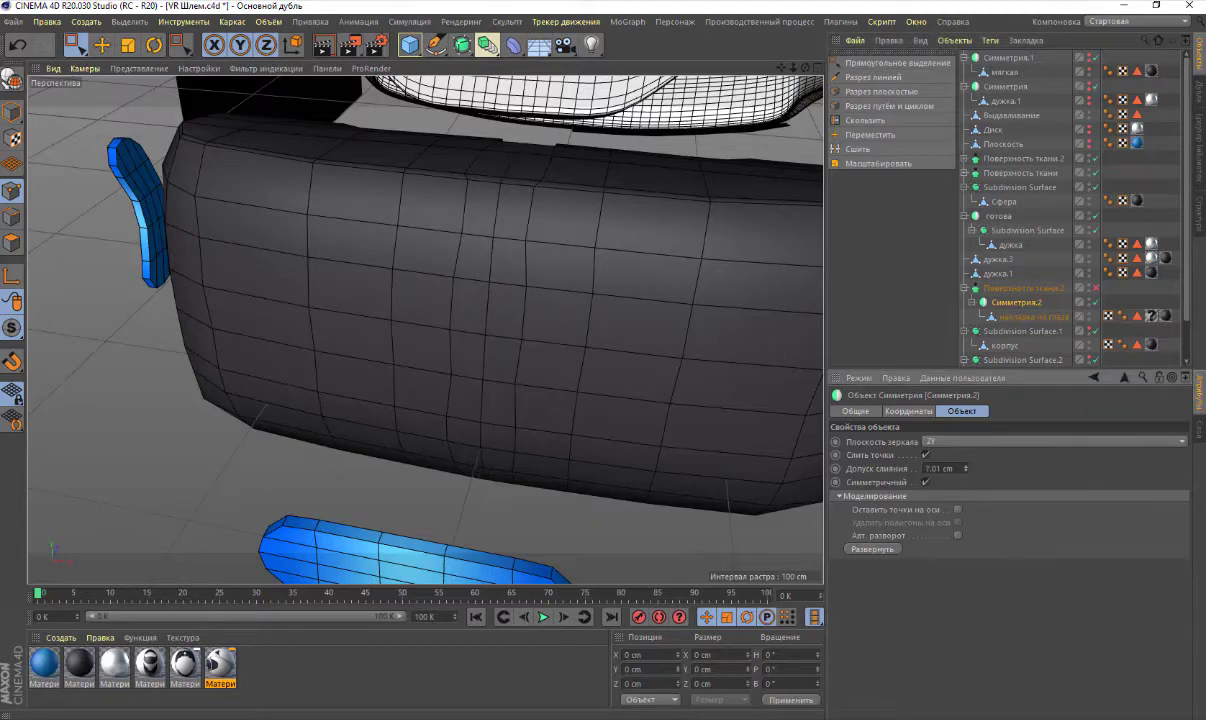
pyautogui.scroll(-5, 626, 432)
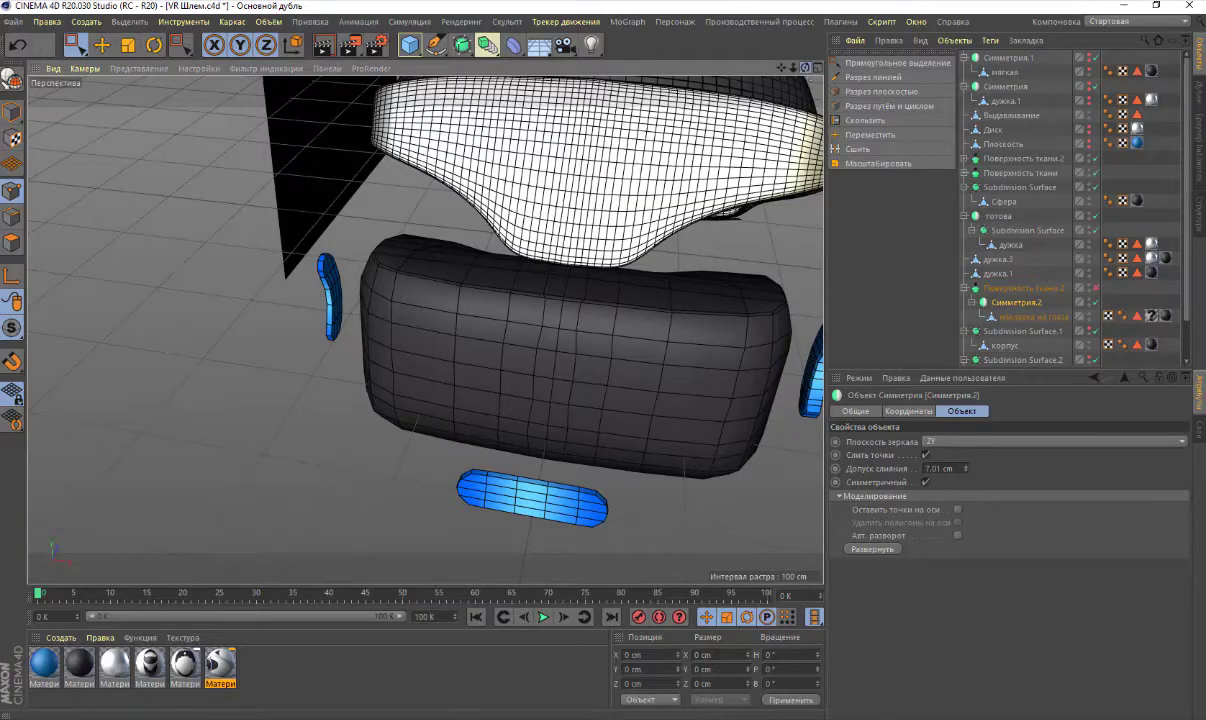
pyautogui.moveTo(805, 67); pyautogui.dragTo(805, 67)
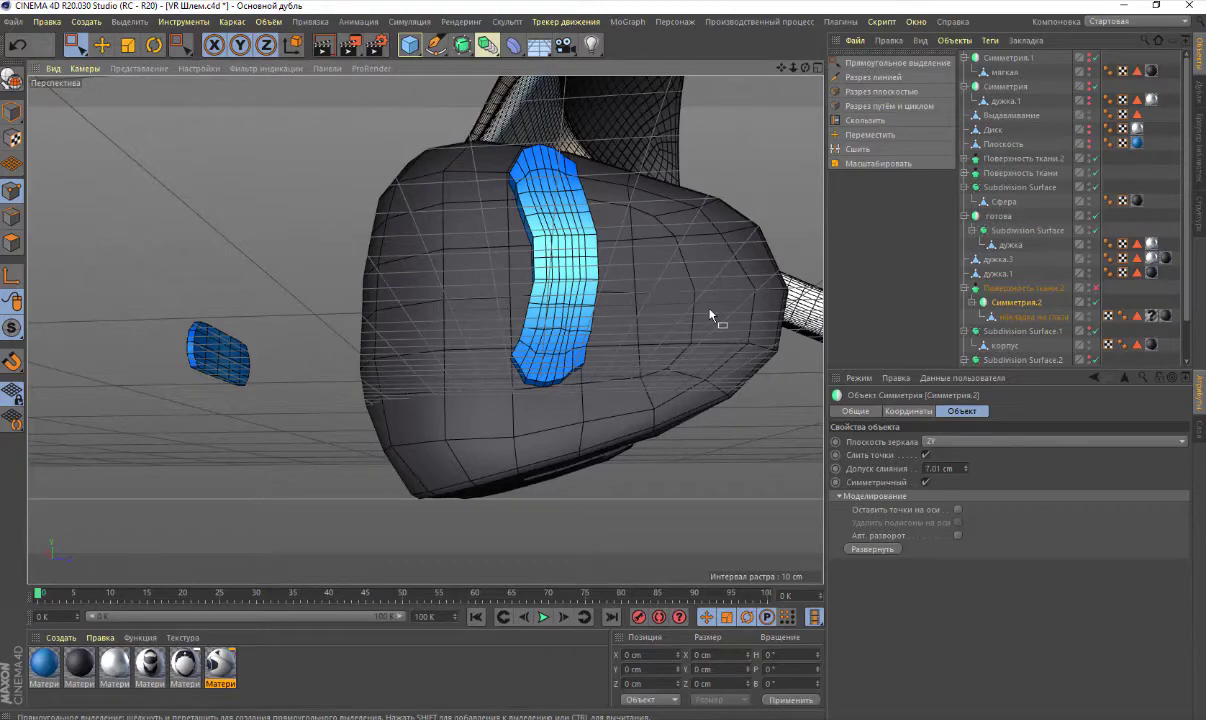
pyautogui.scroll(-1, 711, 316)
pyautogui.scroll(-1, 711, 316)
pyautogui.scroll(1, 711, 316)
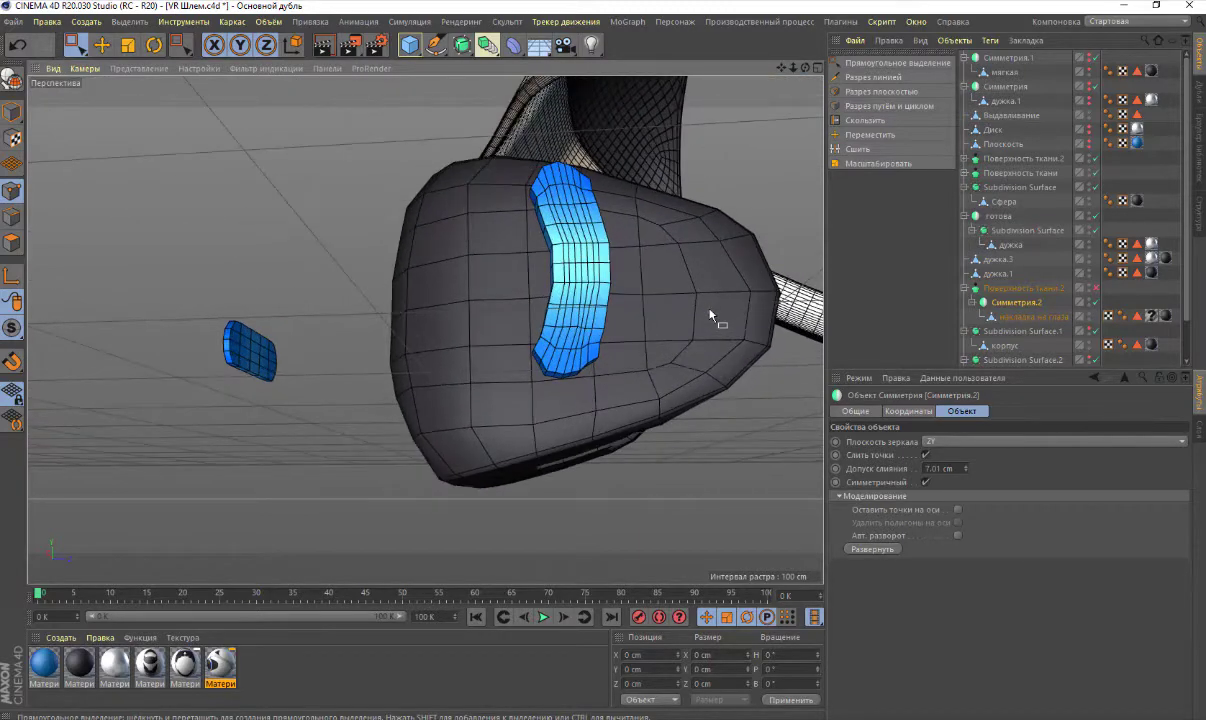
pyautogui.scroll(1, 711, 316)
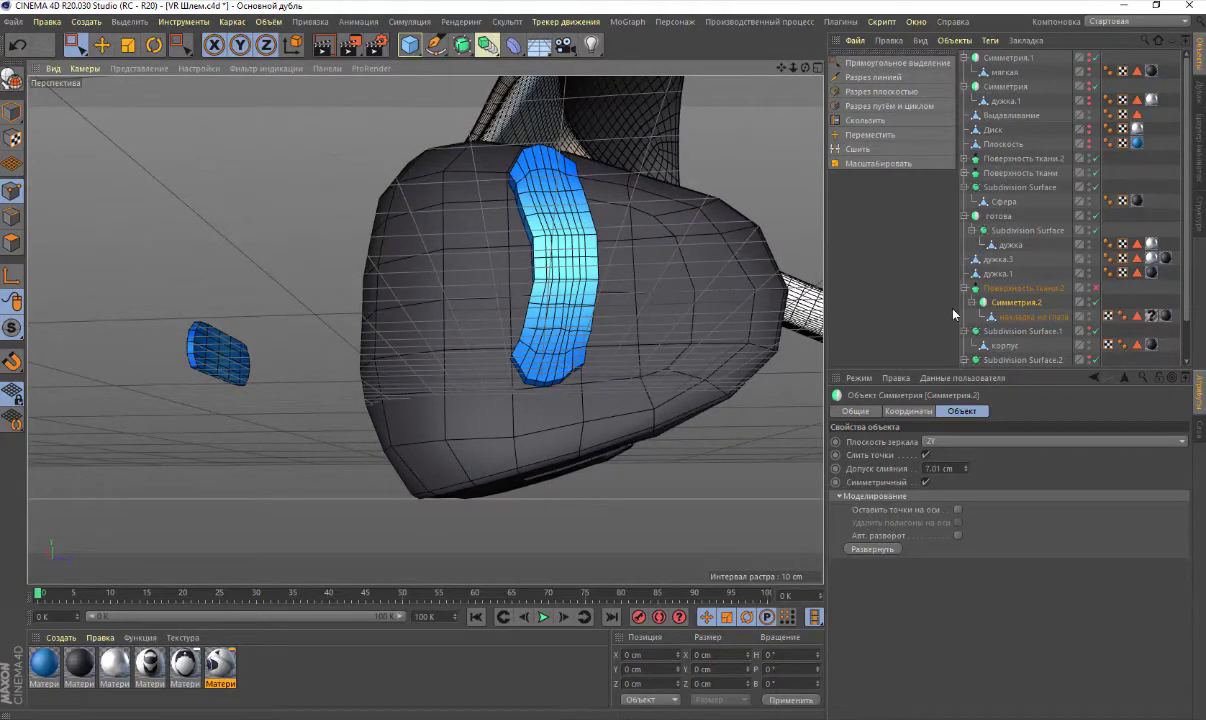
pyautogui.click(1015, 320)
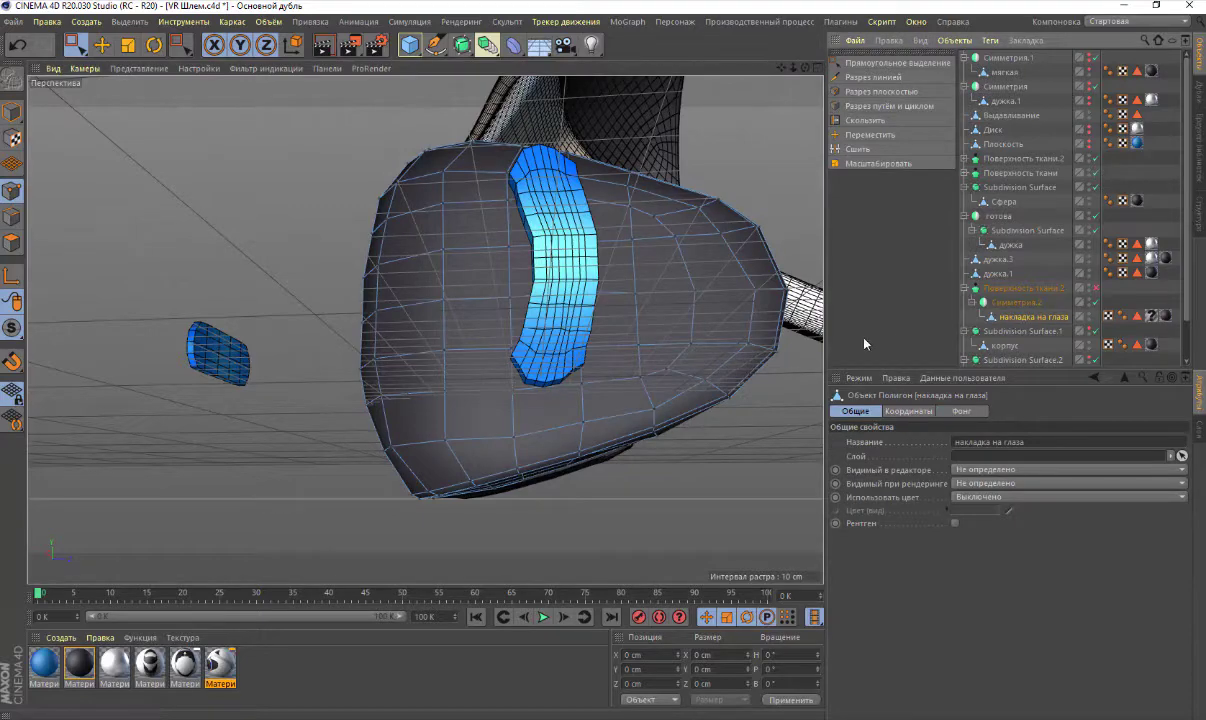
# Slide edges on the upper and lower parts of the eye pad
pyautogui.click(860, 121)
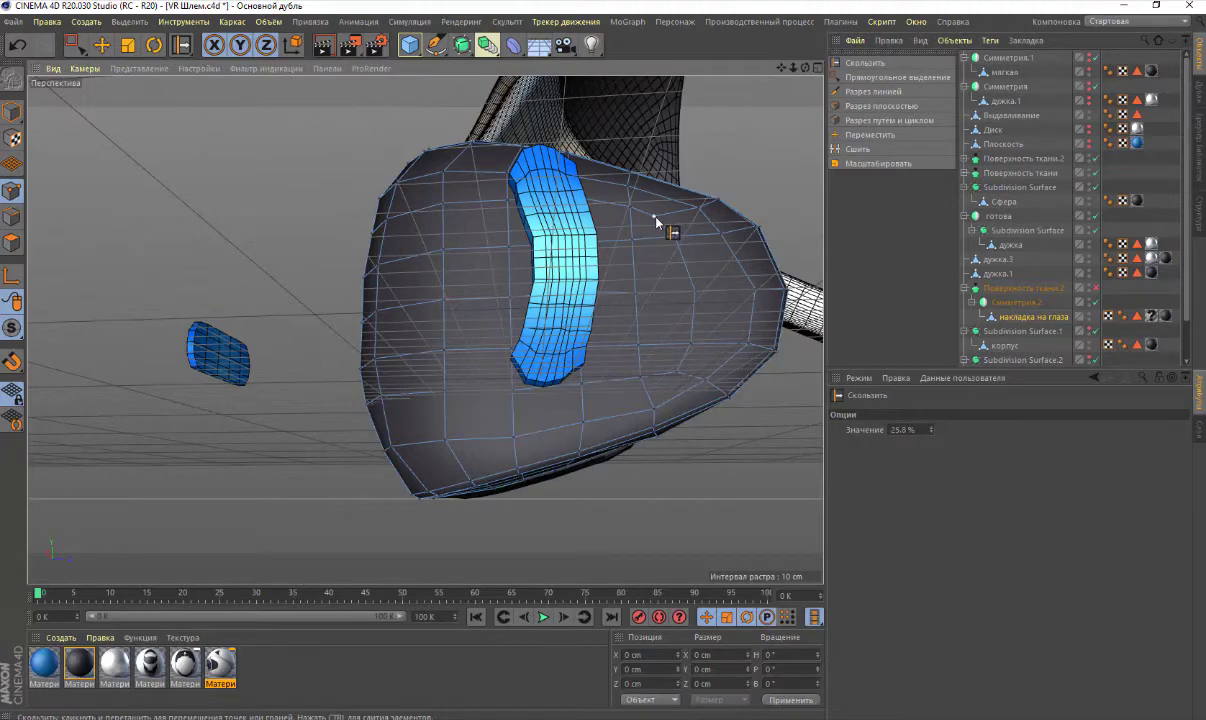
pyautogui.moveTo(656, 220); pyautogui.dragTo(672, 225)
pyautogui.scroll(-3, 688, 197)
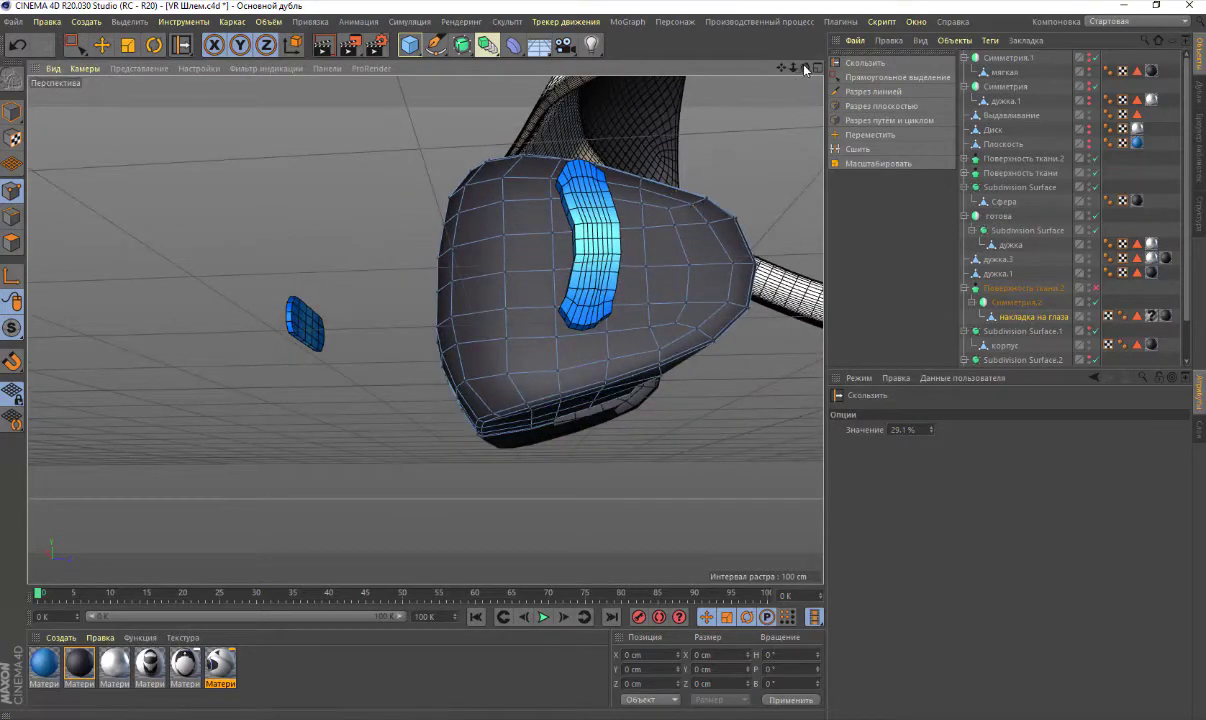
pyautogui.moveTo(805, 69); pyautogui.dragTo(638, 304)
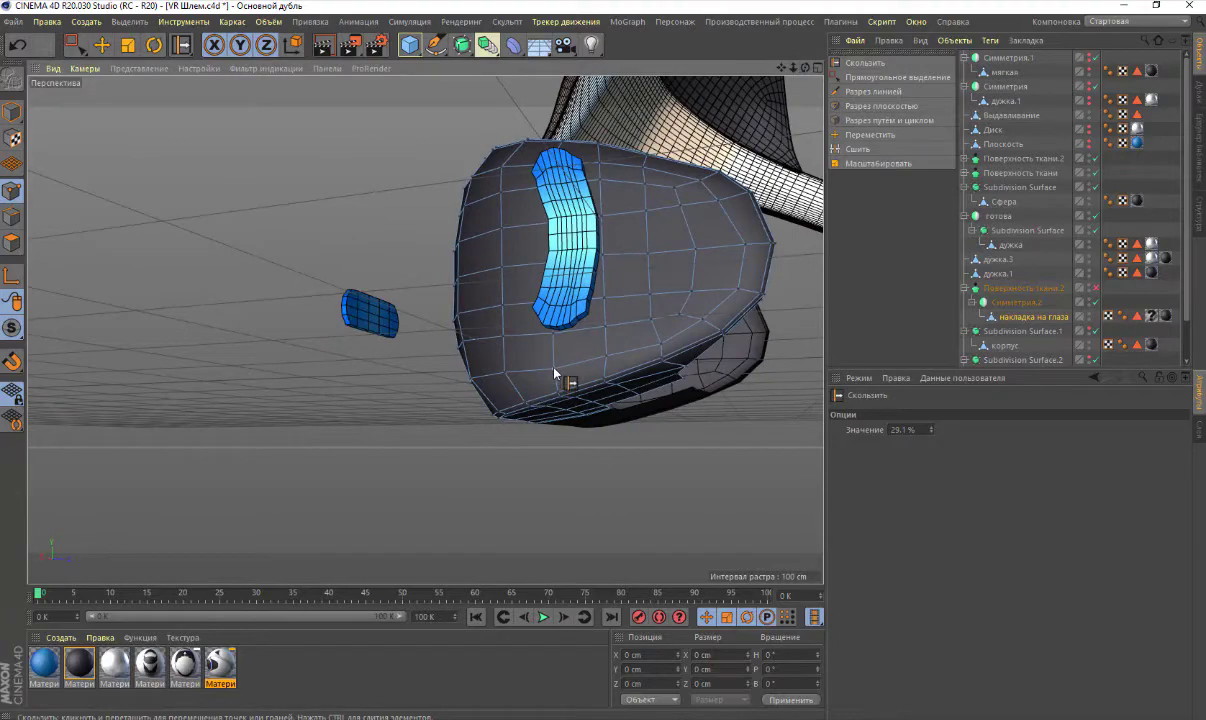
pyautogui.moveTo(555, 374); pyautogui.dragTo(565, 408)
pyautogui.moveTo(805, 68); pyautogui.dragTo(425, 329)
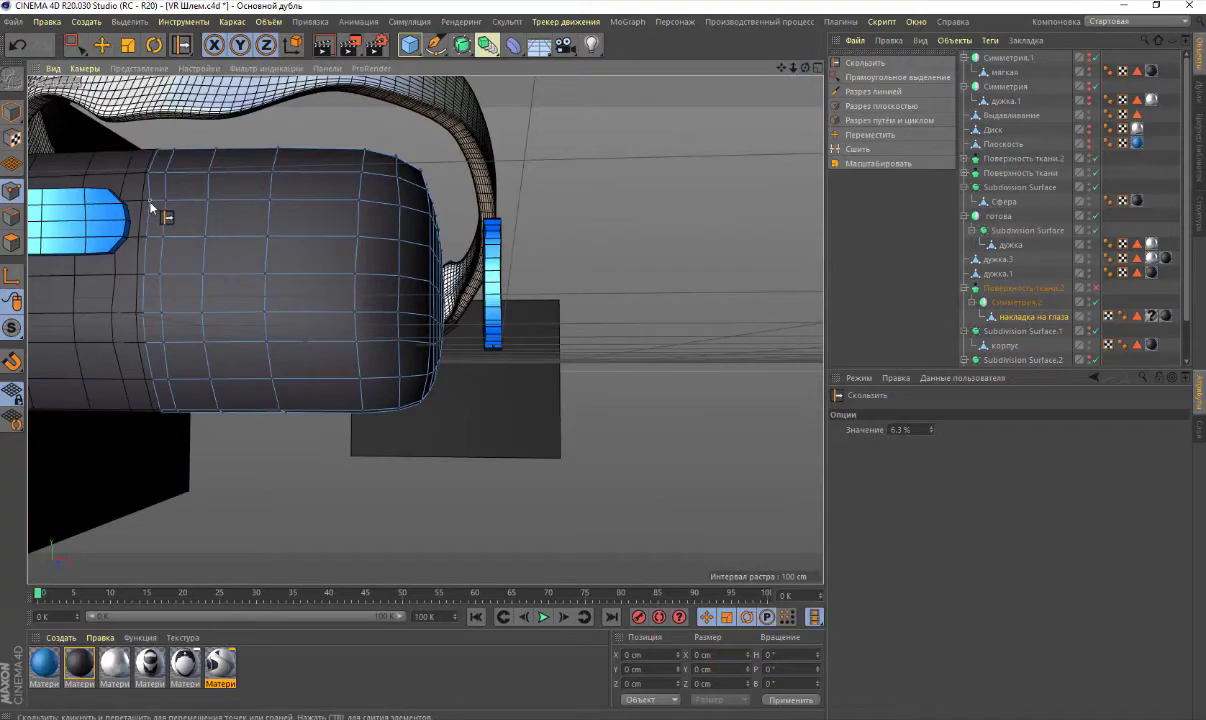
pyautogui.moveTo(805, 67); pyautogui.dragTo(634, 225)
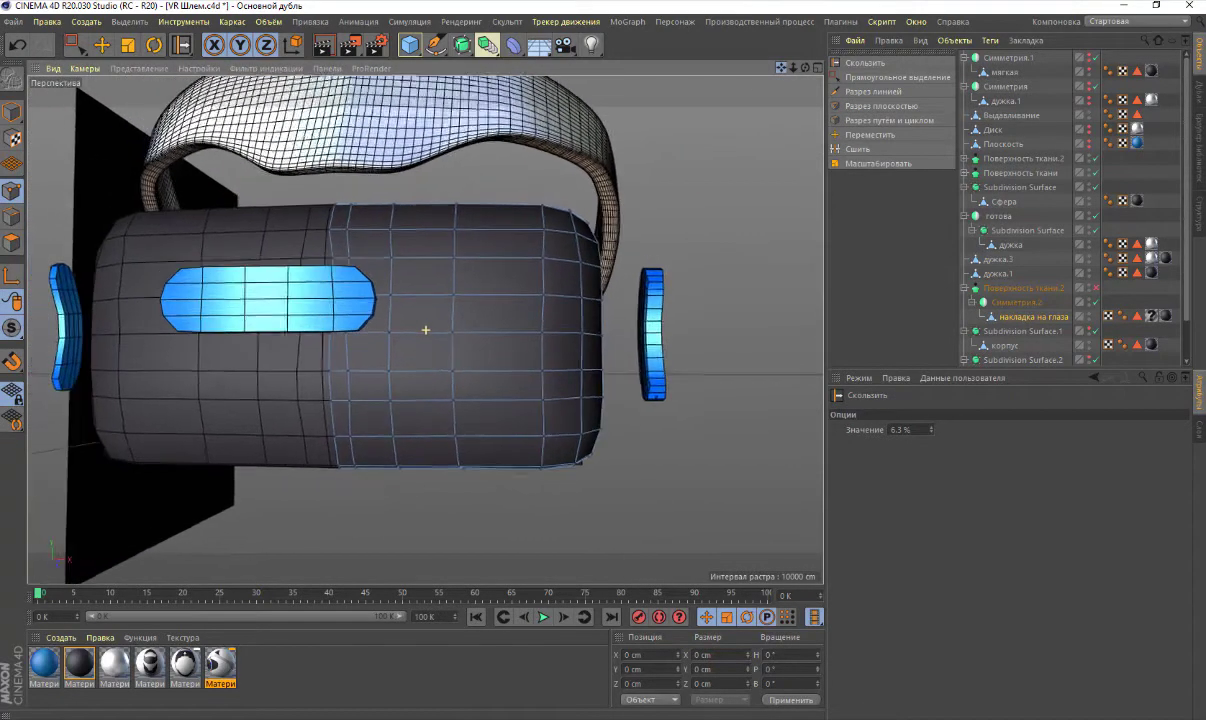
# Show the Симметрия.2 settings, then select накладка на глаза
pyautogui.scroll(2, 339, 395)
pyautogui.scroll(2, 339, 397)
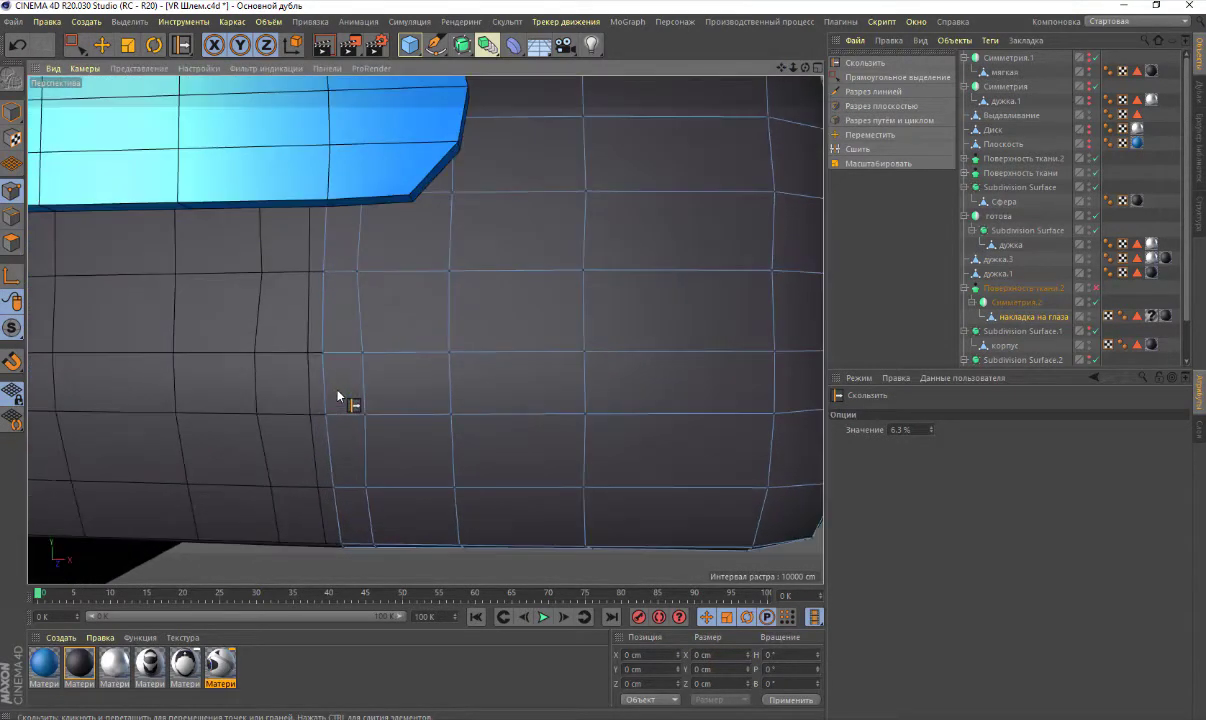
pyautogui.scroll(2, 337, 393)
pyautogui.scroll(-3, 337, 393)
pyautogui.scroll(-2, 338, 396)
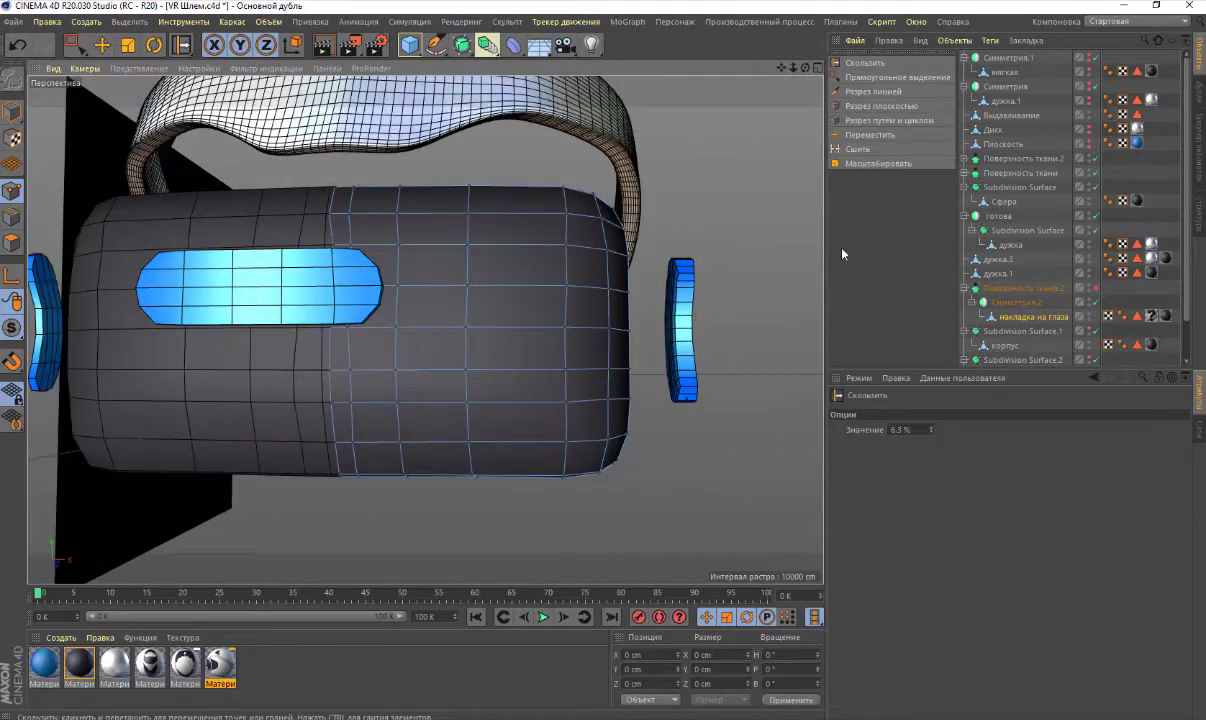
pyautogui.click(1014, 304)
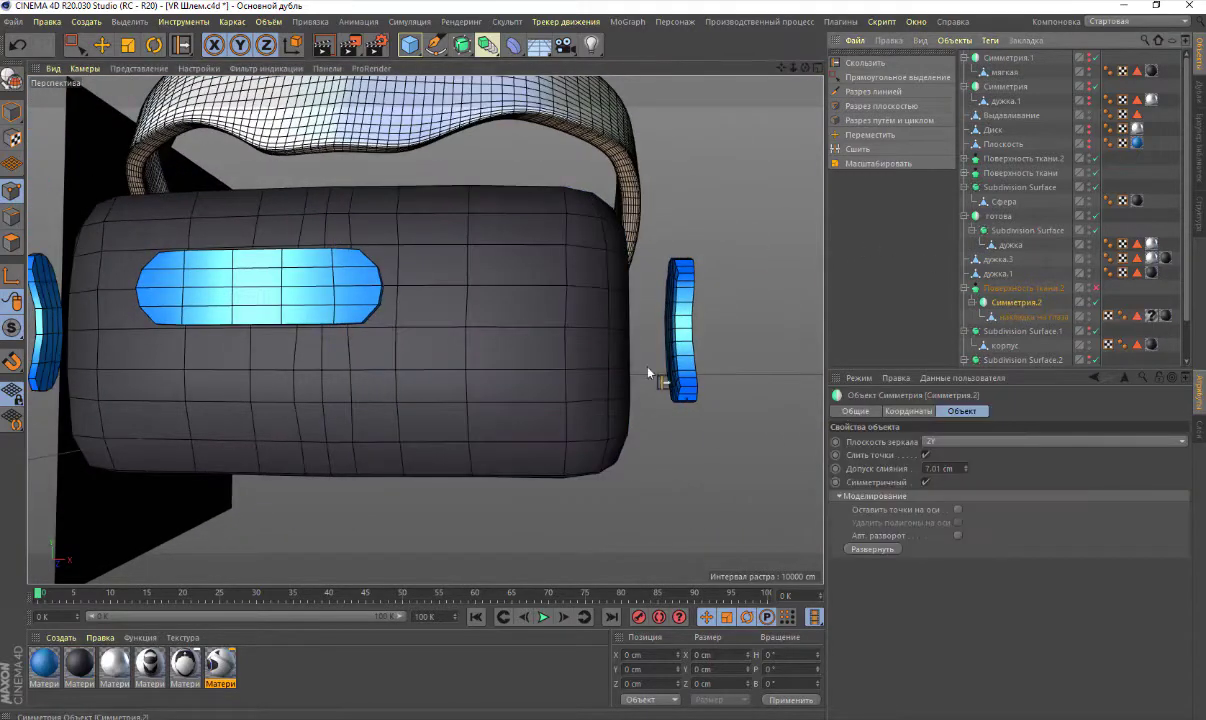
pyautogui.scroll(-1, 312, 378)
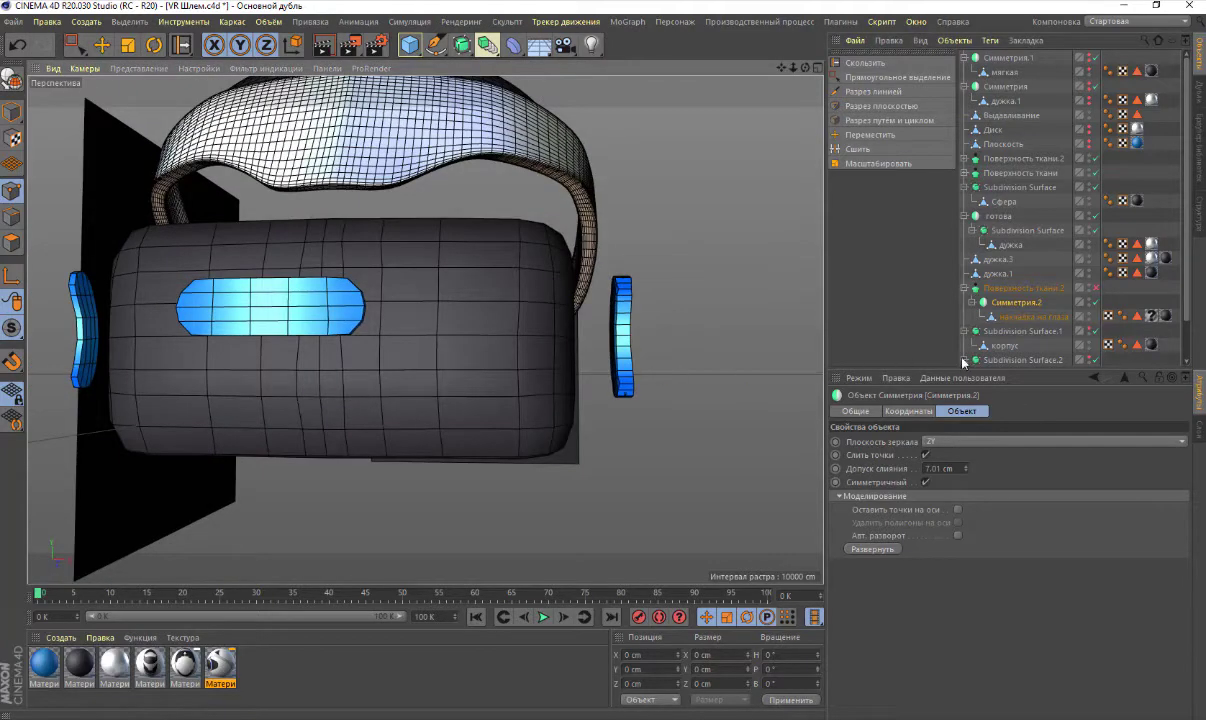
pyautogui.click(975, 316)
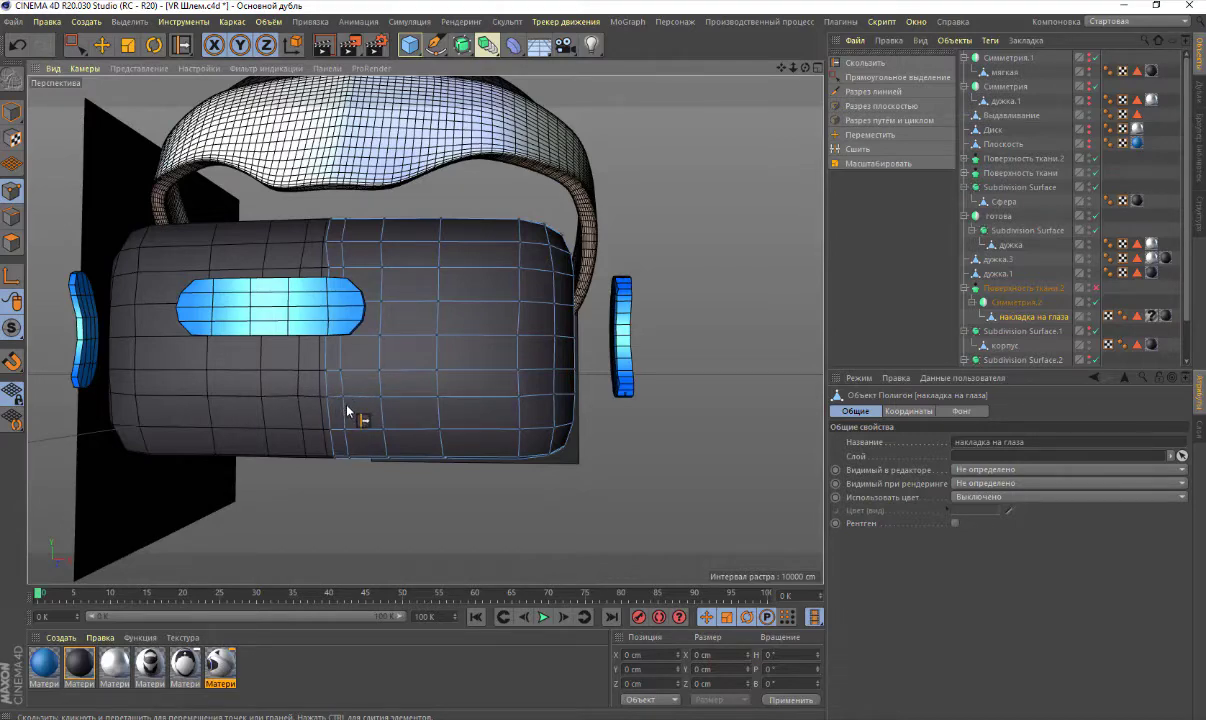
# Change the view angle and zoom in on the headset front
pyautogui.hotkey('ctrl', 'shift', 'z')
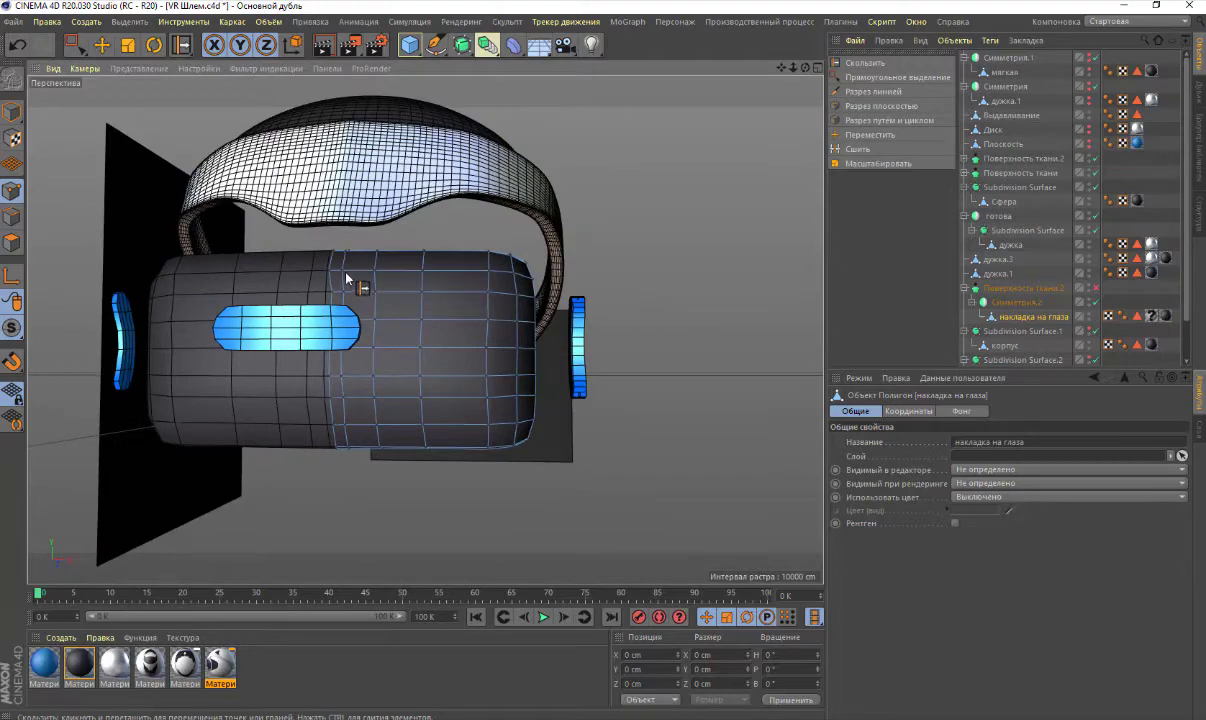
pyautogui.scroll(2, 346, 285)
pyautogui.scroll(2, 344, 292)
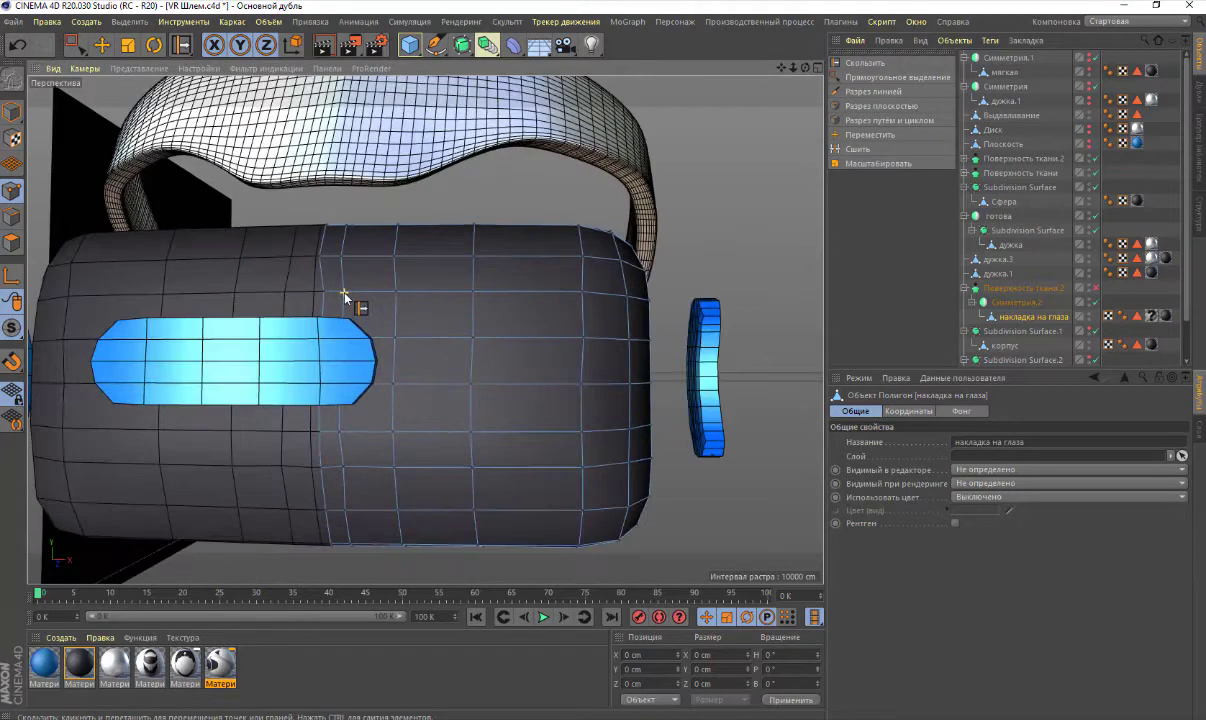
pyautogui.scroll(1, 344, 296)
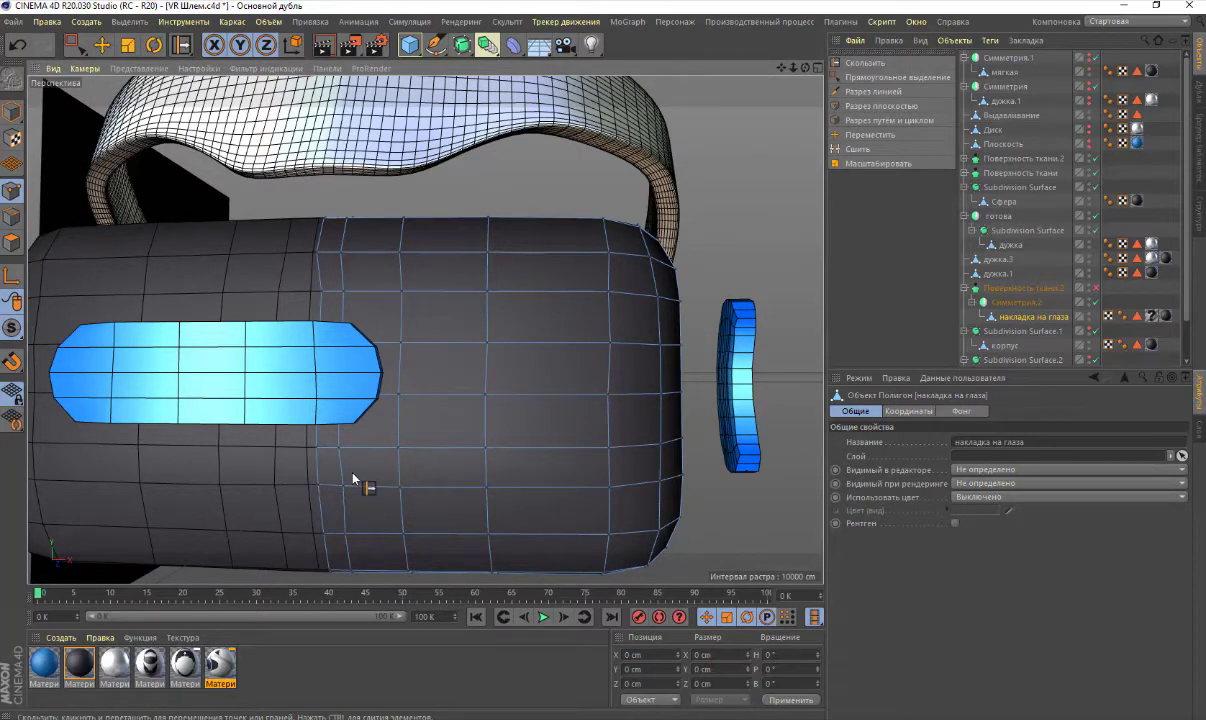
pyautogui.keyDown('alt'); pyautogui.moveTo(353, 479); pyautogui.dragTo(358, 484); pyautogui.keyUp('alt')
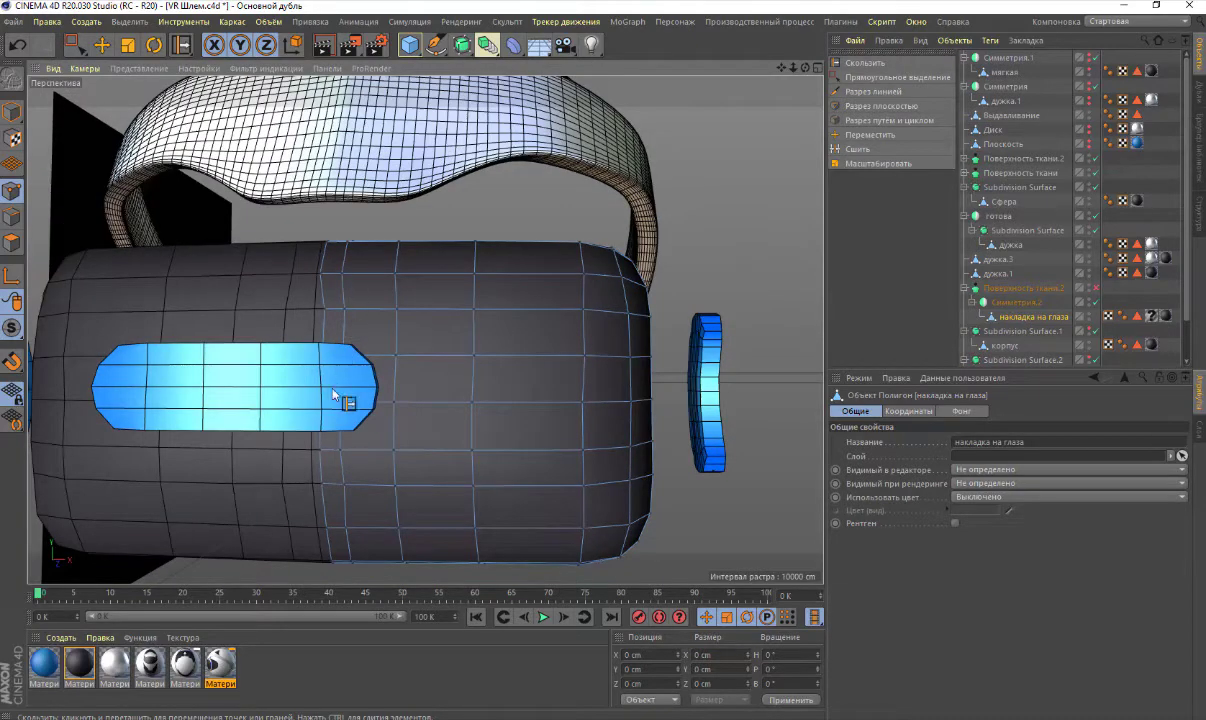
# Make Симметрия.2 editable, move накладка на глаза under Поверхность ткани.2, delete the empty group
pyautogui.click(1016, 302)
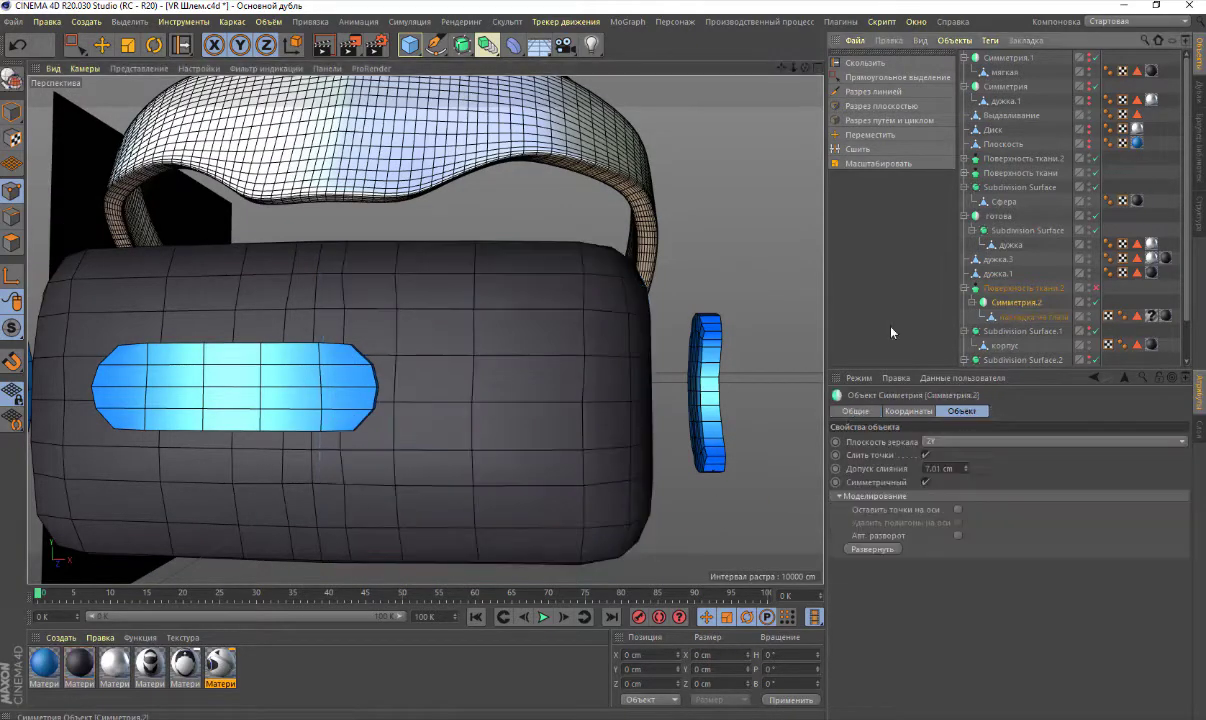
pyautogui.click(12, 78)
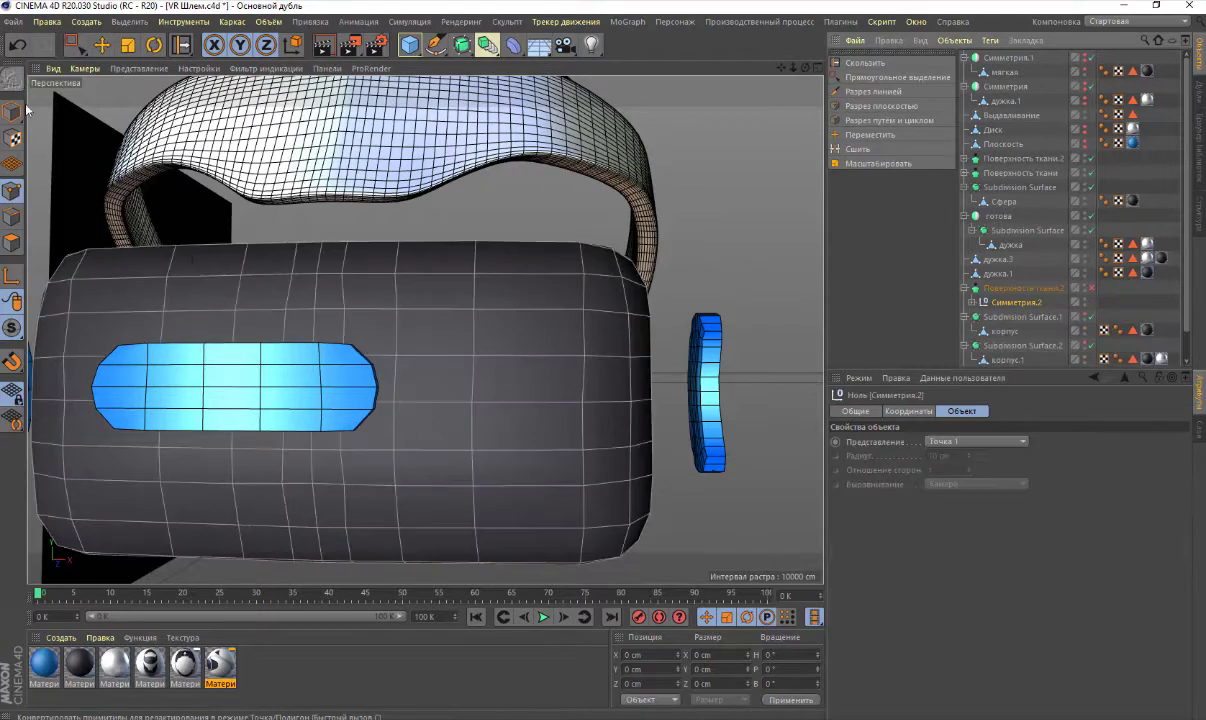
pyautogui.click(971, 302)
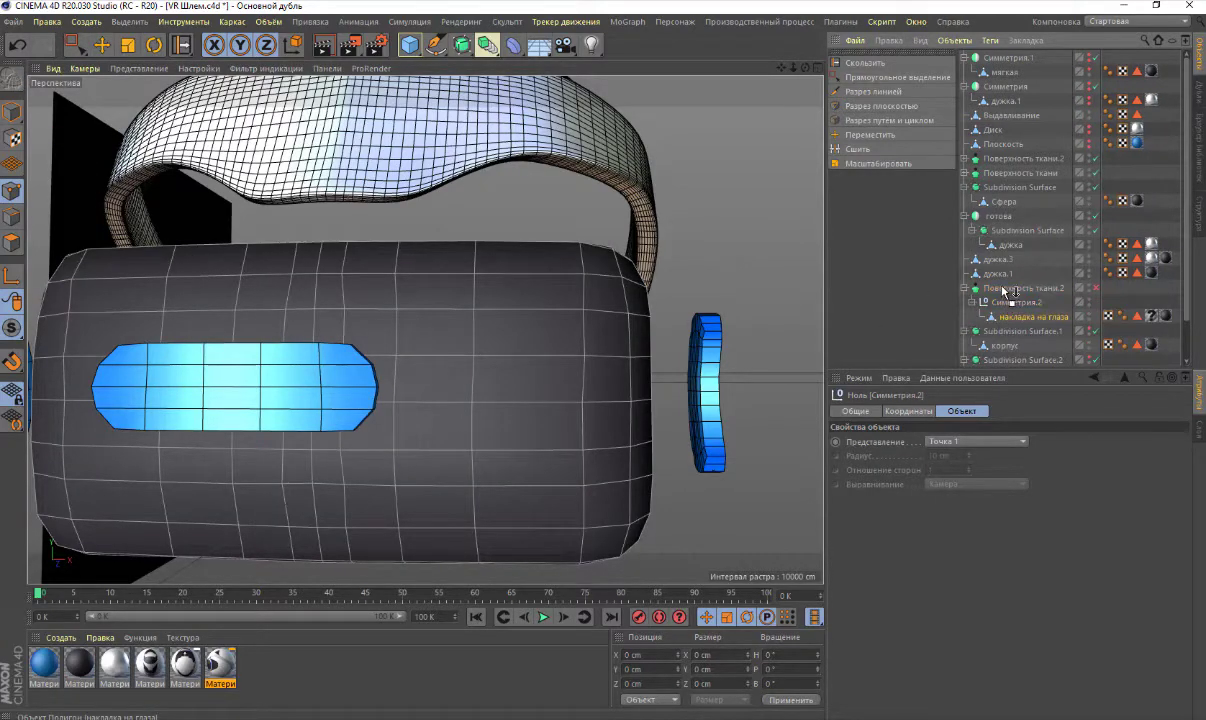
pyautogui.moveTo(1003, 295); pyautogui.dragTo(998, 318)
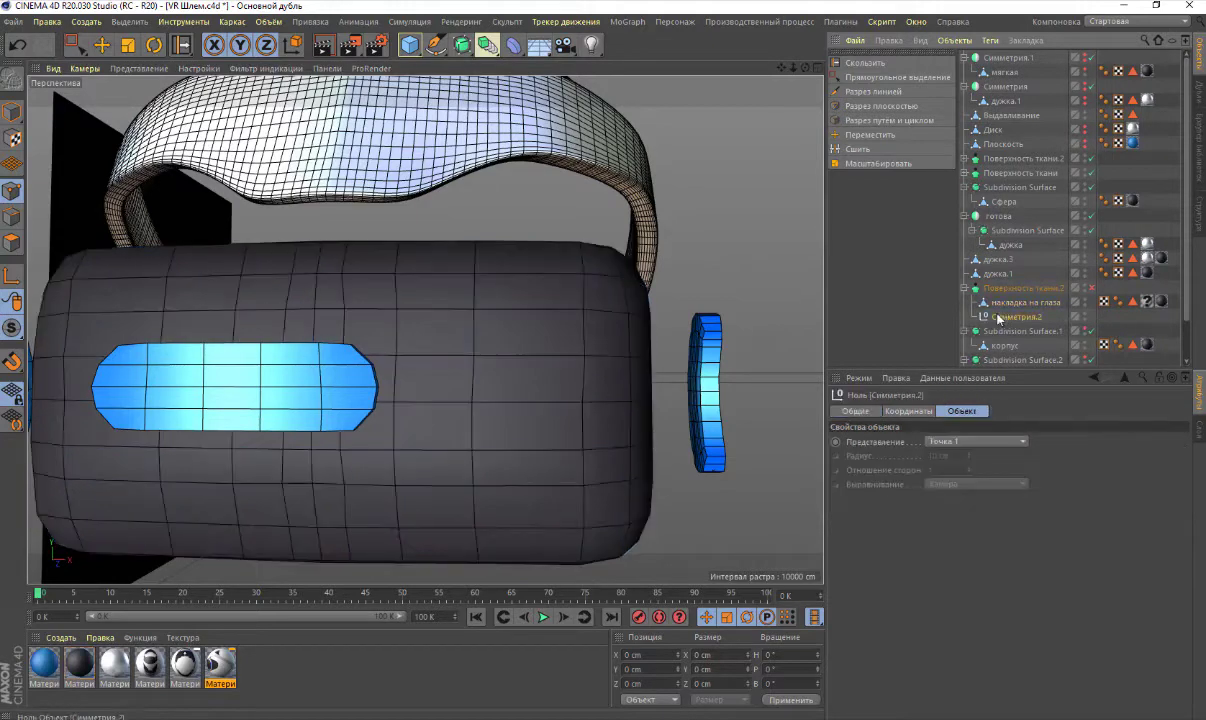
pyautogui.press('Delete')
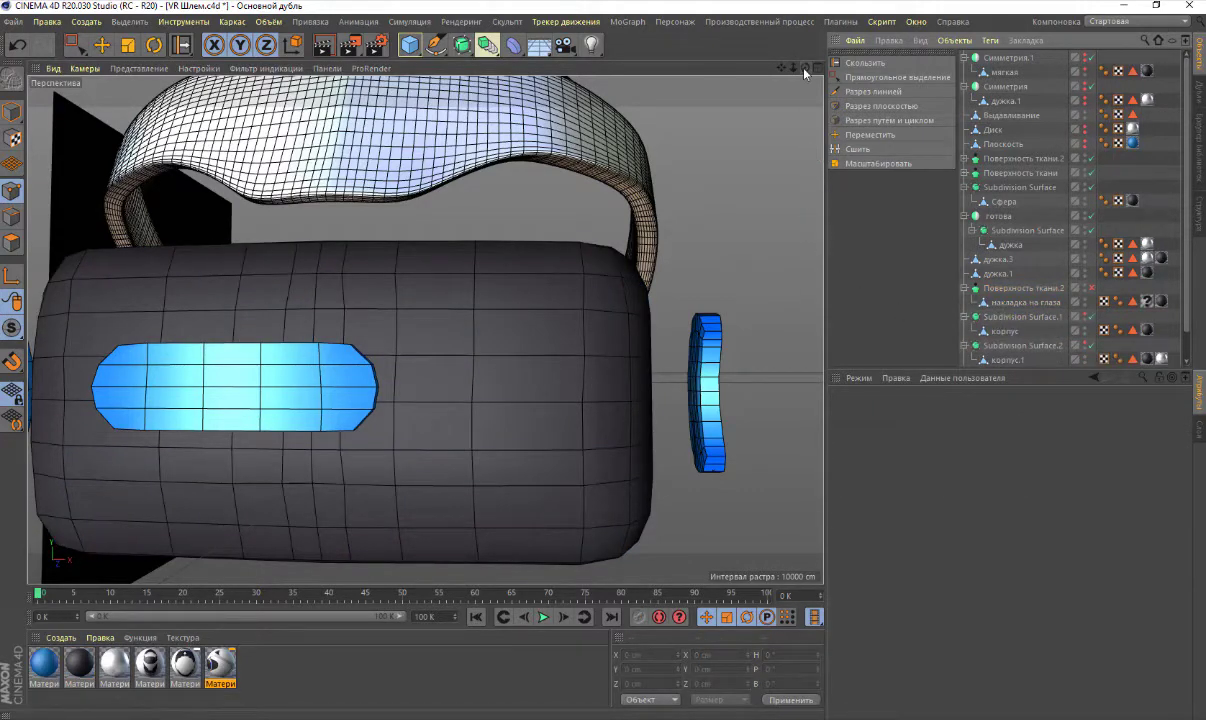
pyautogui.moveTo(806, 68); pyautogui.dragTo(700, 90)
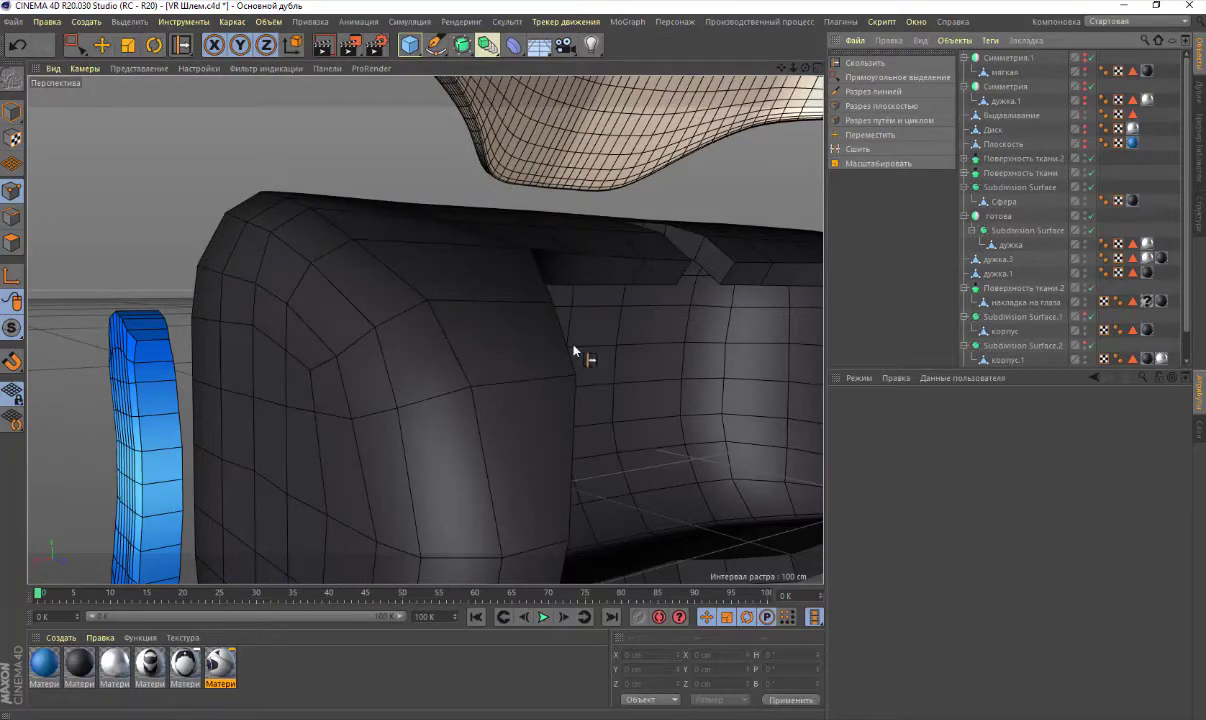
# Enable Subdivision Surface.1 so the корпус body displays smoothed again
pyautogui.keyDown('alt'); pyautogui.moveTo(579, 350); pyautogui.dragTo(493, 355); pyautogui.keyUp('alt')
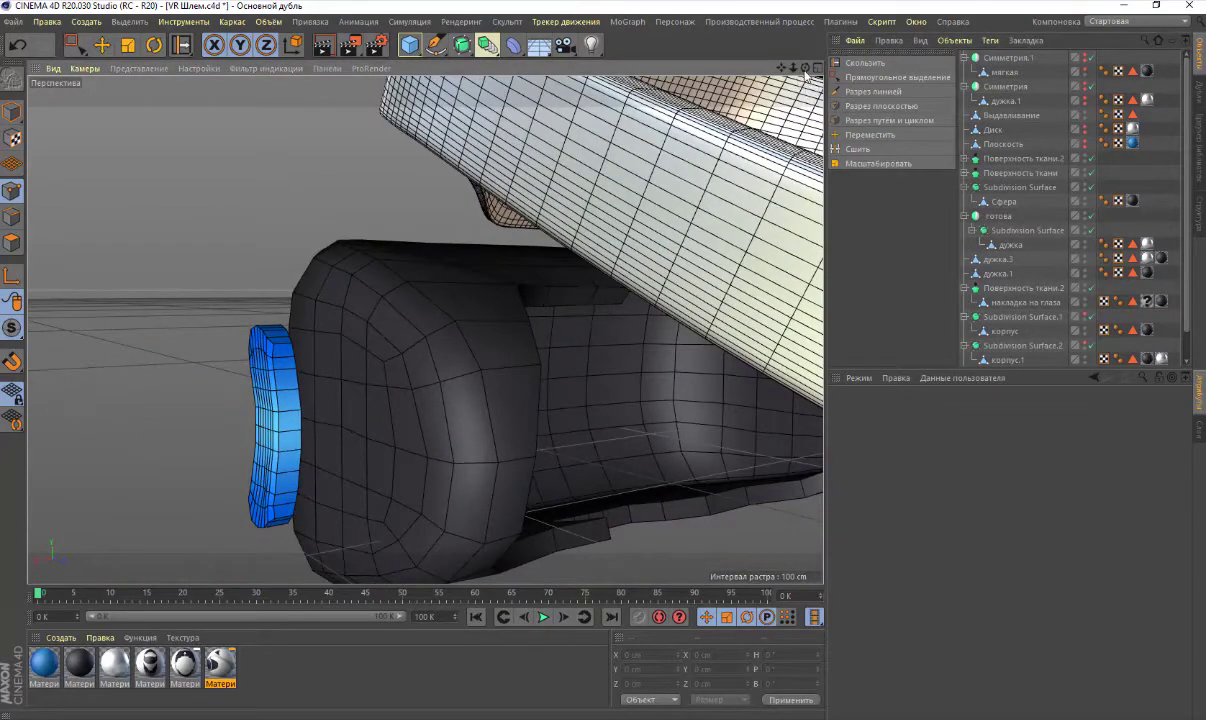
pyautogui.moveTo(806, 68); pyautogui.dragTo(790, 80)
pyautogui.keyDown('alt'); pyautogui.moveTo(425, 329); pyautogui.dragTo(425, 329); pyautogui.keyUp('alt')
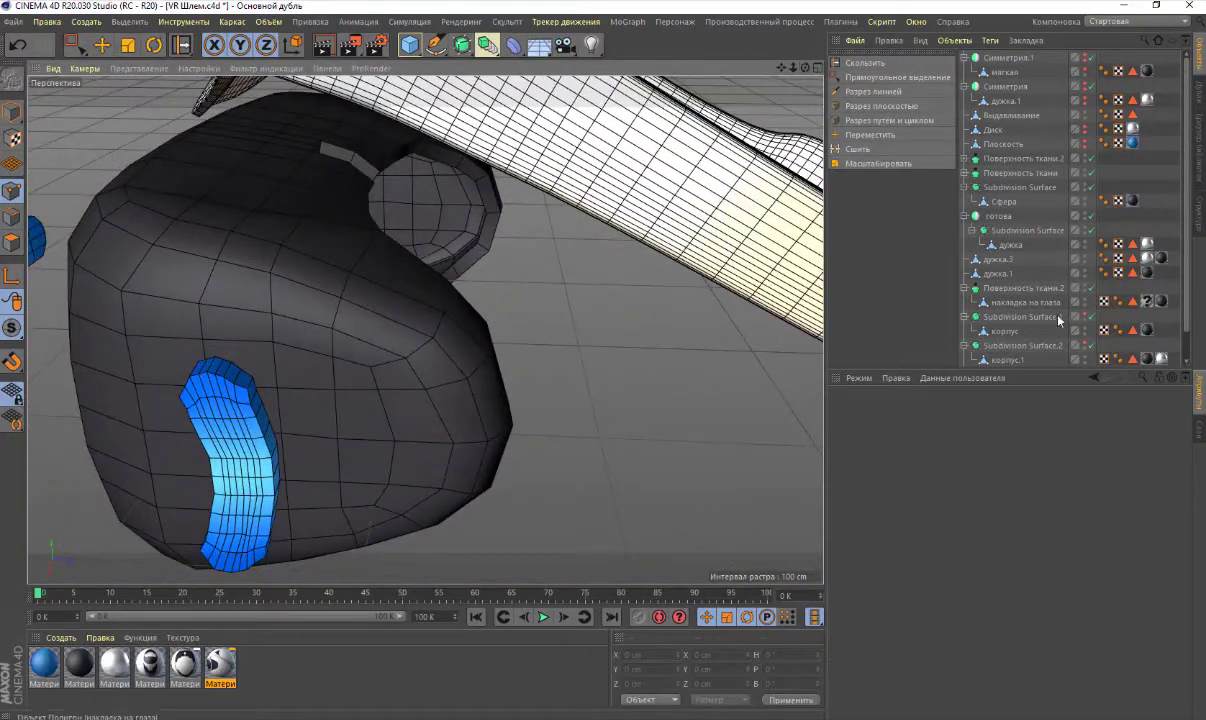
pyautogui.click(1085, 316)
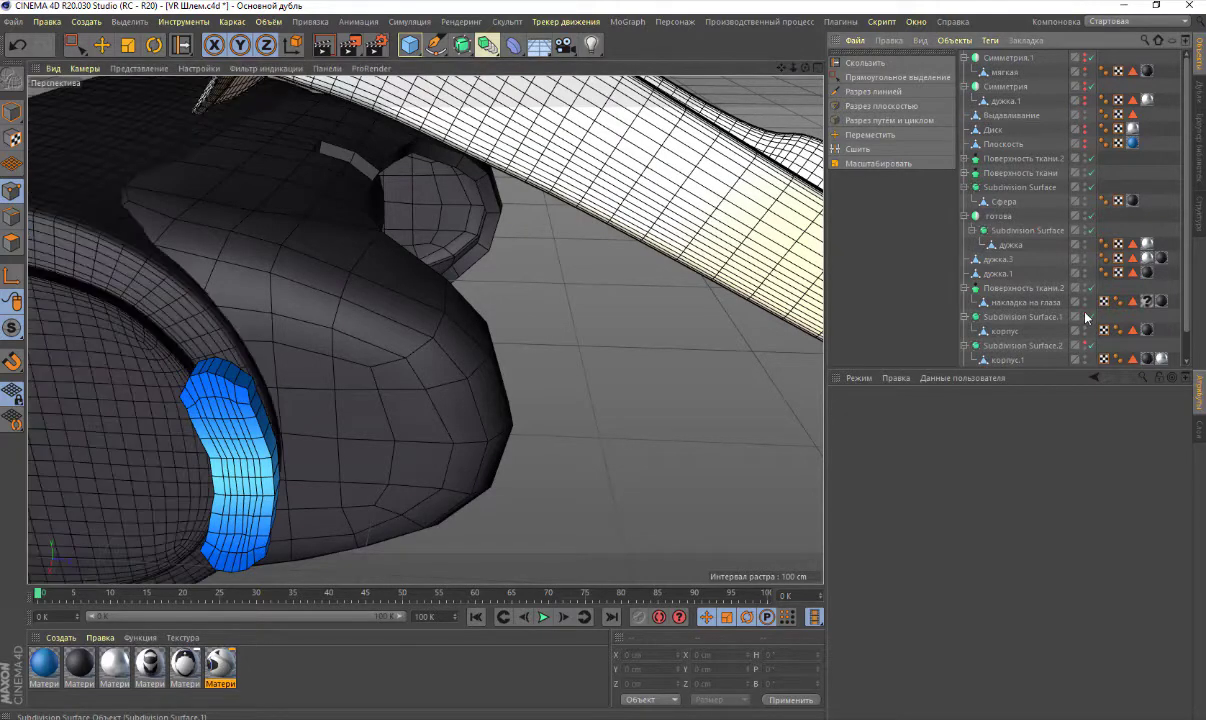
pyautogui.keyDown('alt'); pyautogui.moveTo(471, 342); pyautogui.dragTo(440, 347); pyautogui.keyUp('alt')
pyautogui.scroll(2, 366, 362)
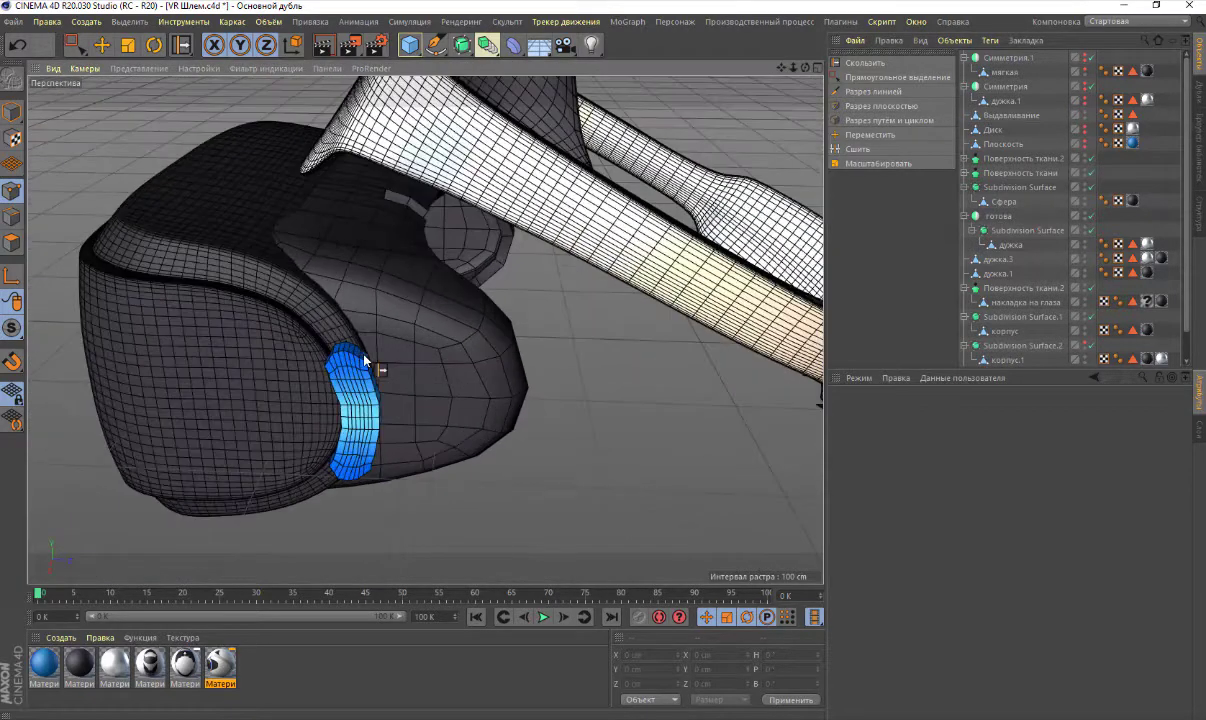
pyautogui.scroll(2, 377, 365)
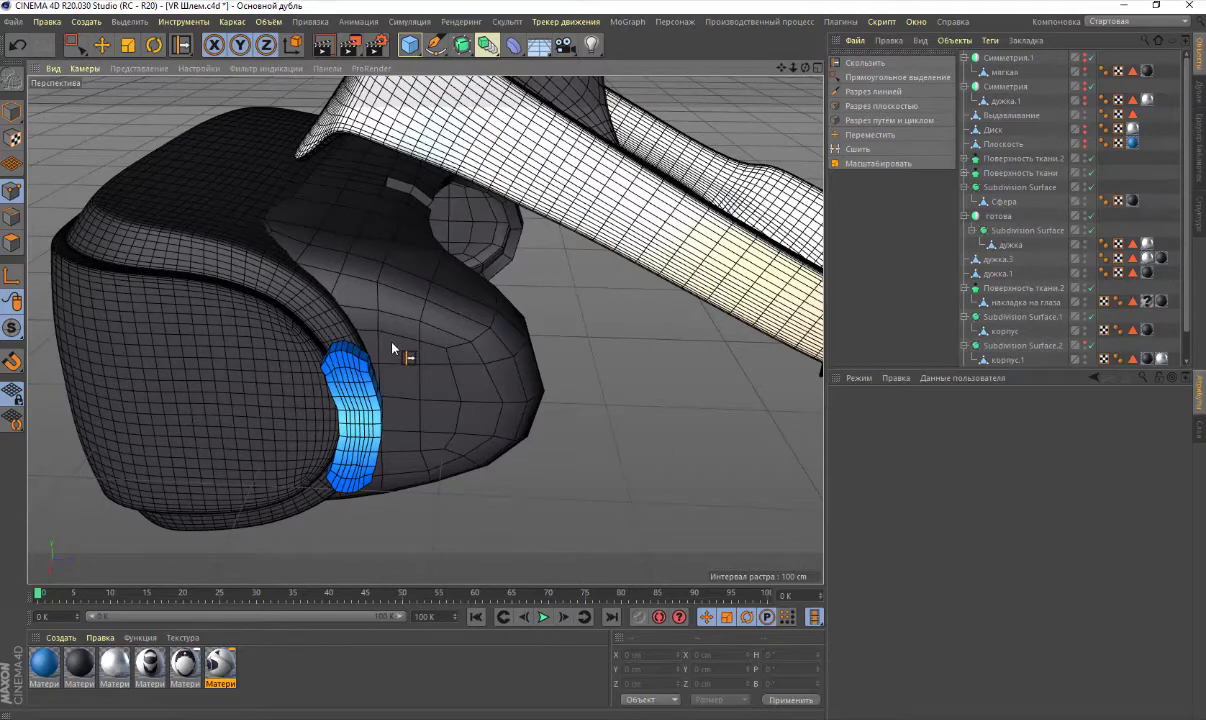
pyautogui.scroll(2, 395, 348)
pyautogui.scroll(1, 395, 348)
pyautogui.scroll(-3, 393, 346)
# Drag корпус out of Subdivision Surface.1 and back under it, then orbit to check
pyautogui.click(1008, 332)
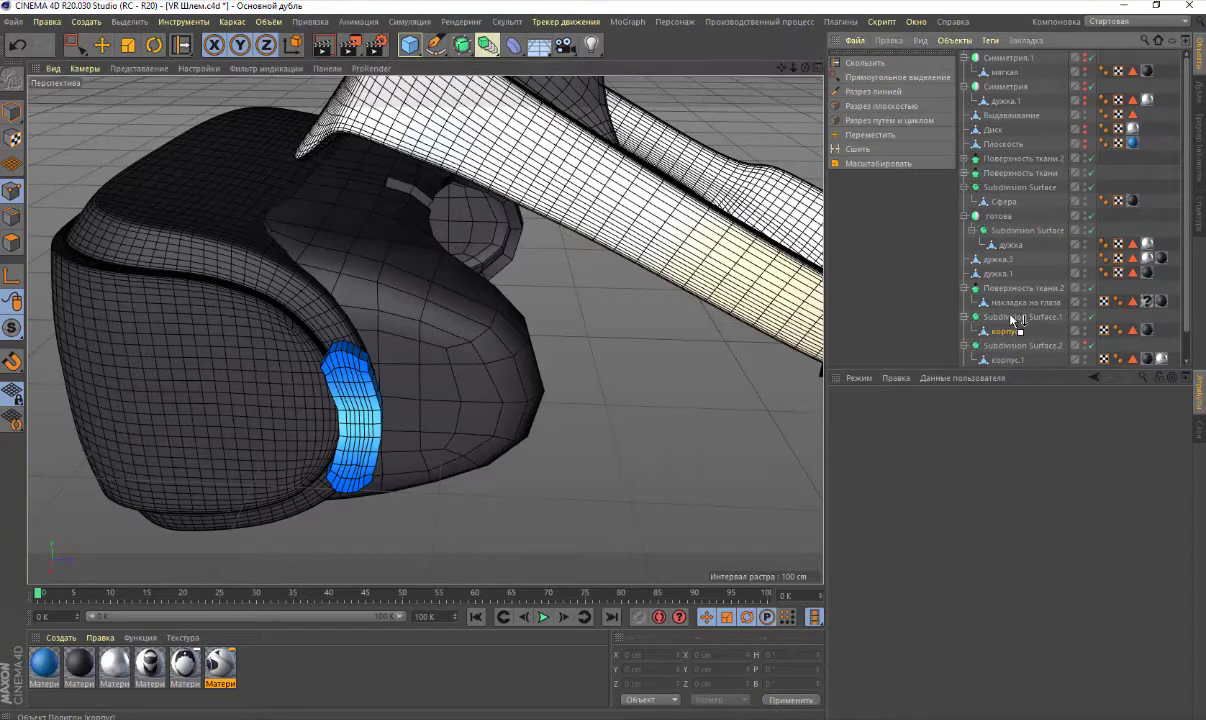
pyautogui.moveTo(1008, 331); pyautogui.dragTo(1010, 314)
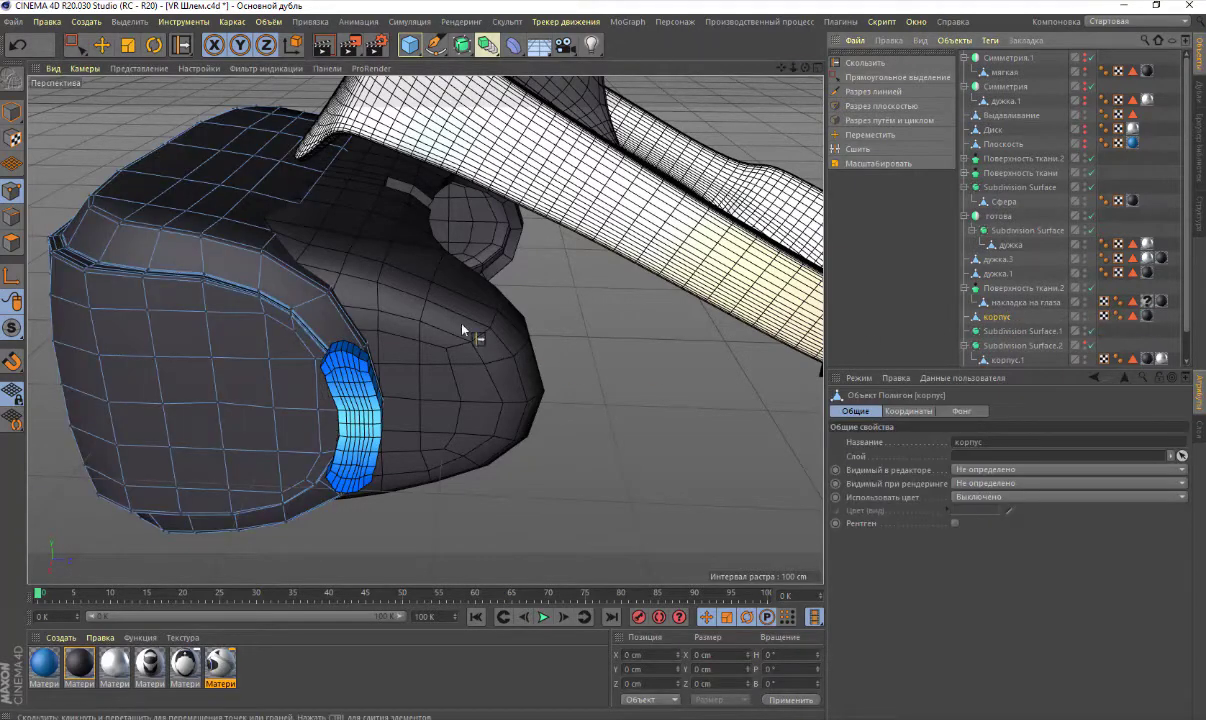
pyautogui.scroll(3, 305, 283)
pyautogui.scroll(2, 305, 283)
pyautogui.scroll(-2, 305, 283)
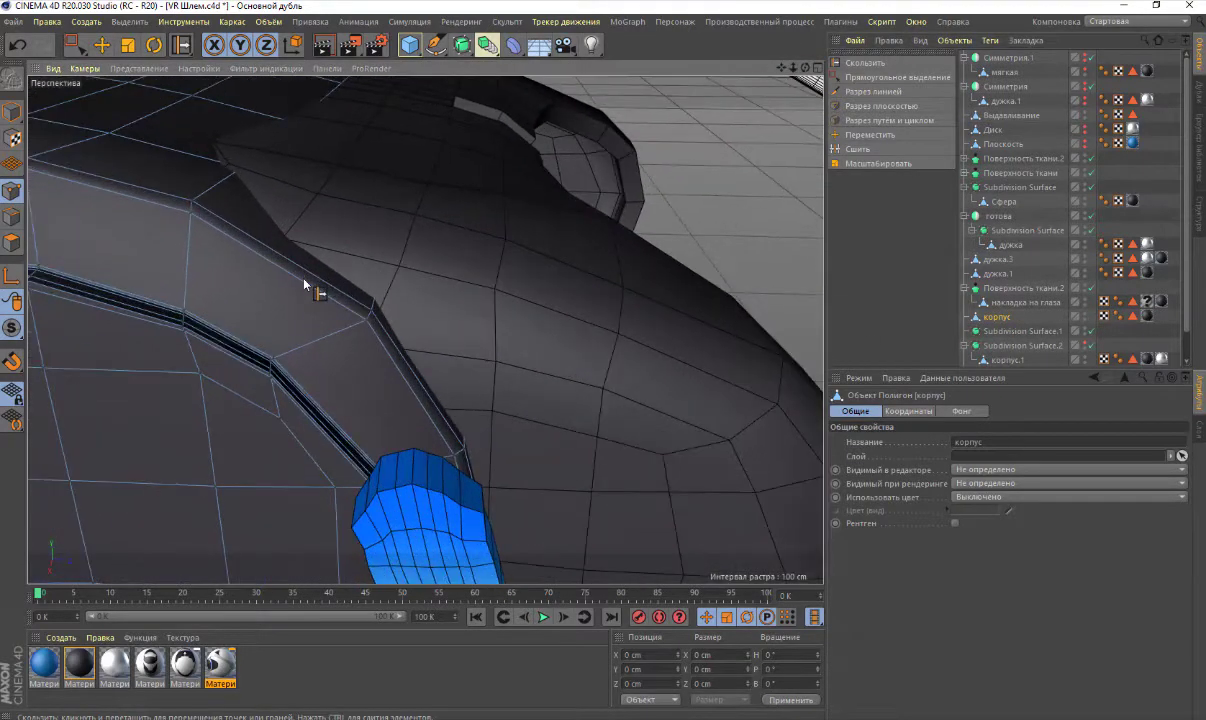
pyautogui.scroll(-2, 310, 283)
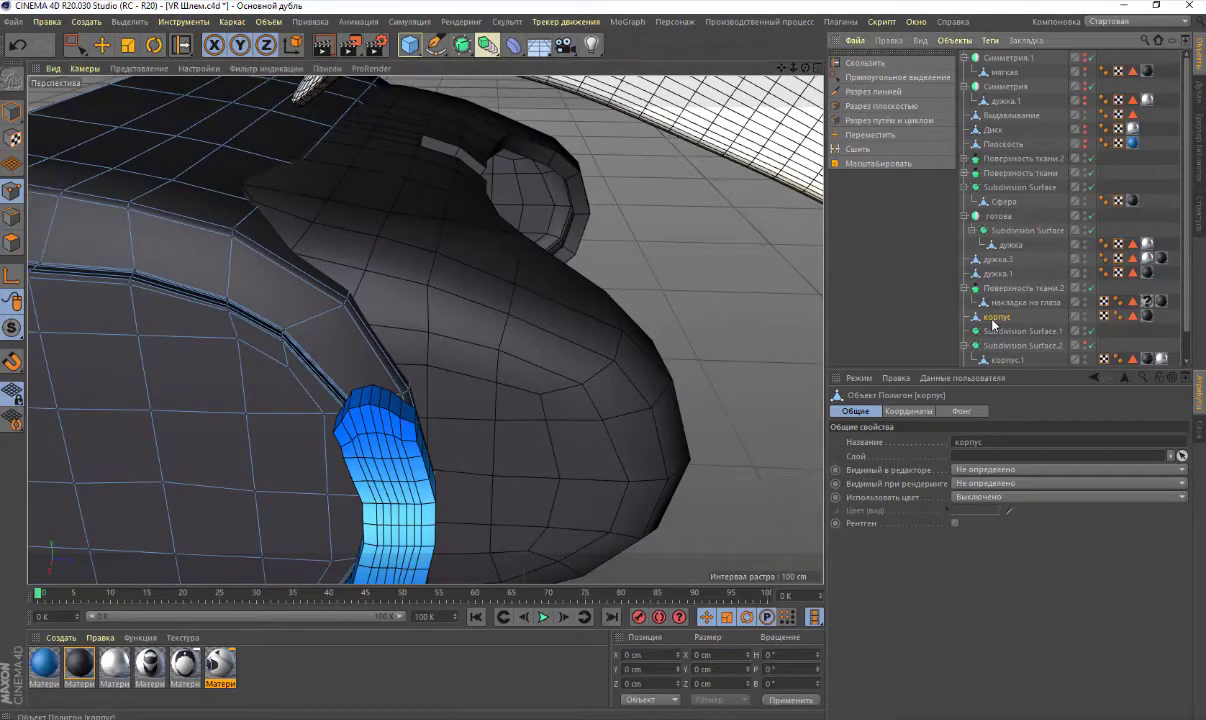
pyautogui.moveTo(1000, 335); pyautogui.dragTo(1000, 333)
pyautogui.scroll(-3, 350, 328)
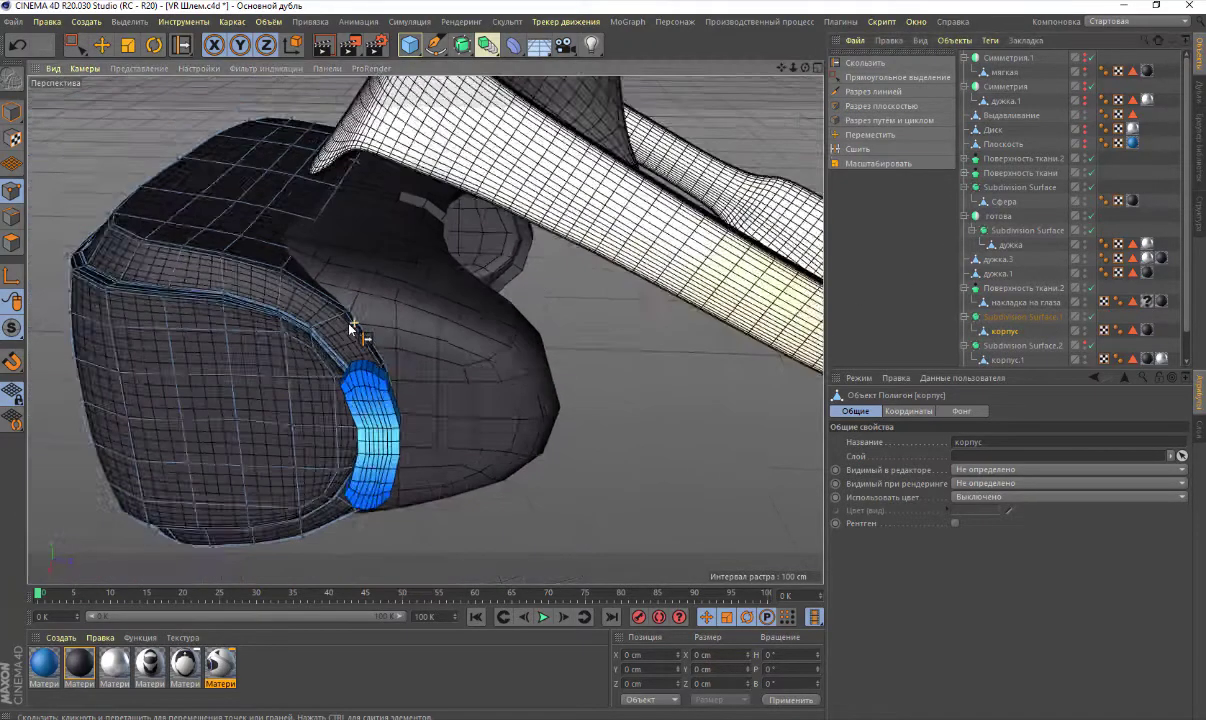
pyautogui.scroll(3, 350, 328)
pyautogui.scroll(-3, 350, 327)
pyautogui.keyDown('alt'); pyautogui.moveTo(350, 328); pyautogui.dragTo(715, 248); pyautogui.keyUp('alt')
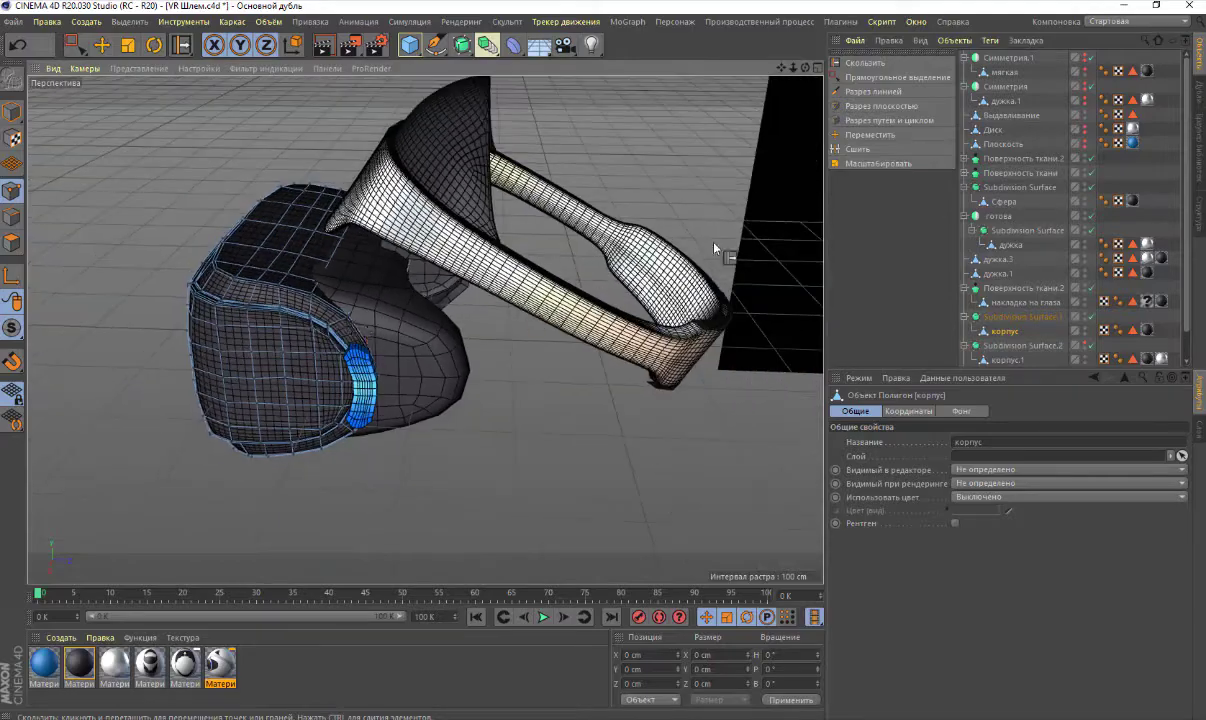
pyautogui.keyDown('alt'); pyautogui.moveTo(800, 77); pyautogui.dragTo(425, 329); pyautogui.keyUp('alt')
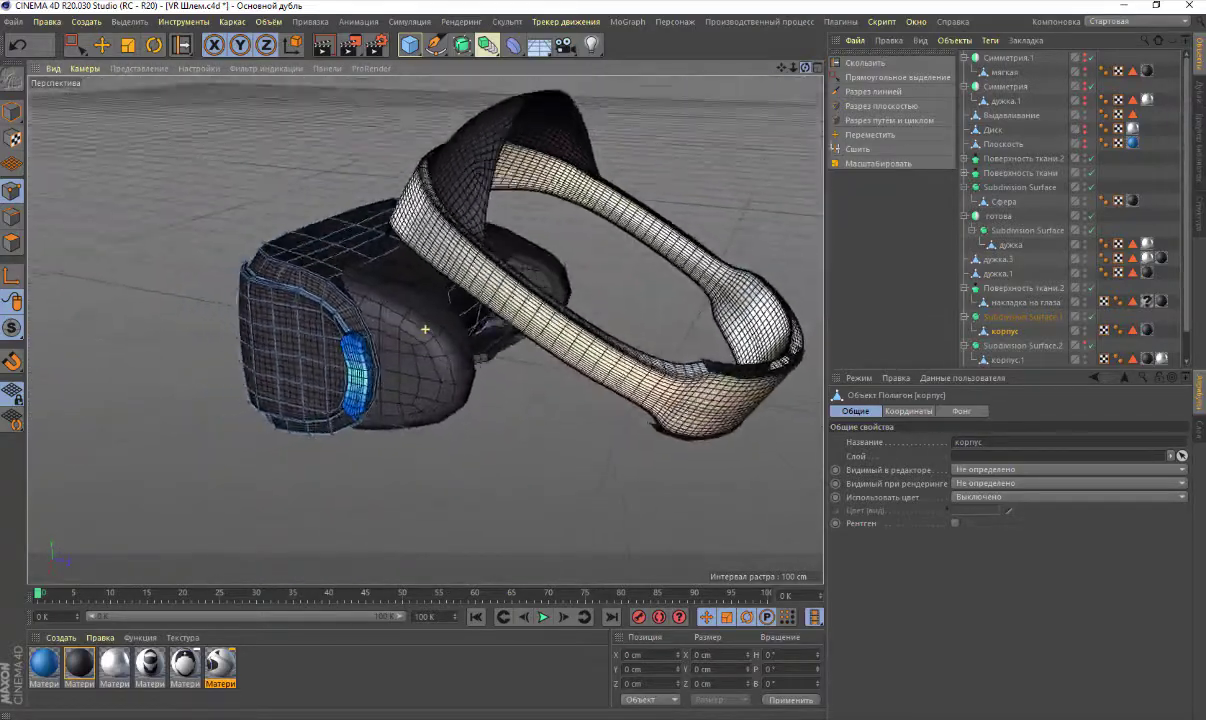
# Convert Поверхность ткани.2, delete the leftover group, and select the standalone накладка на глаза mesh
pyautogui.click(1006, 303)
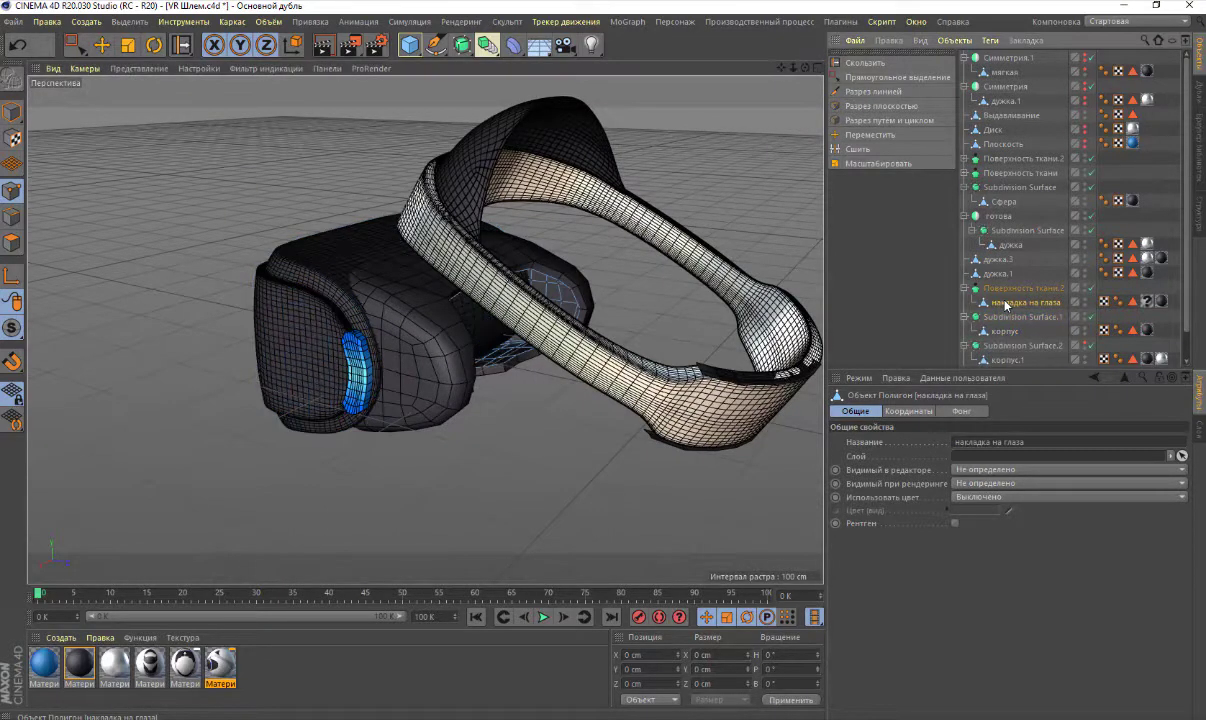
pyautogui.scroll(5, 436, 302)
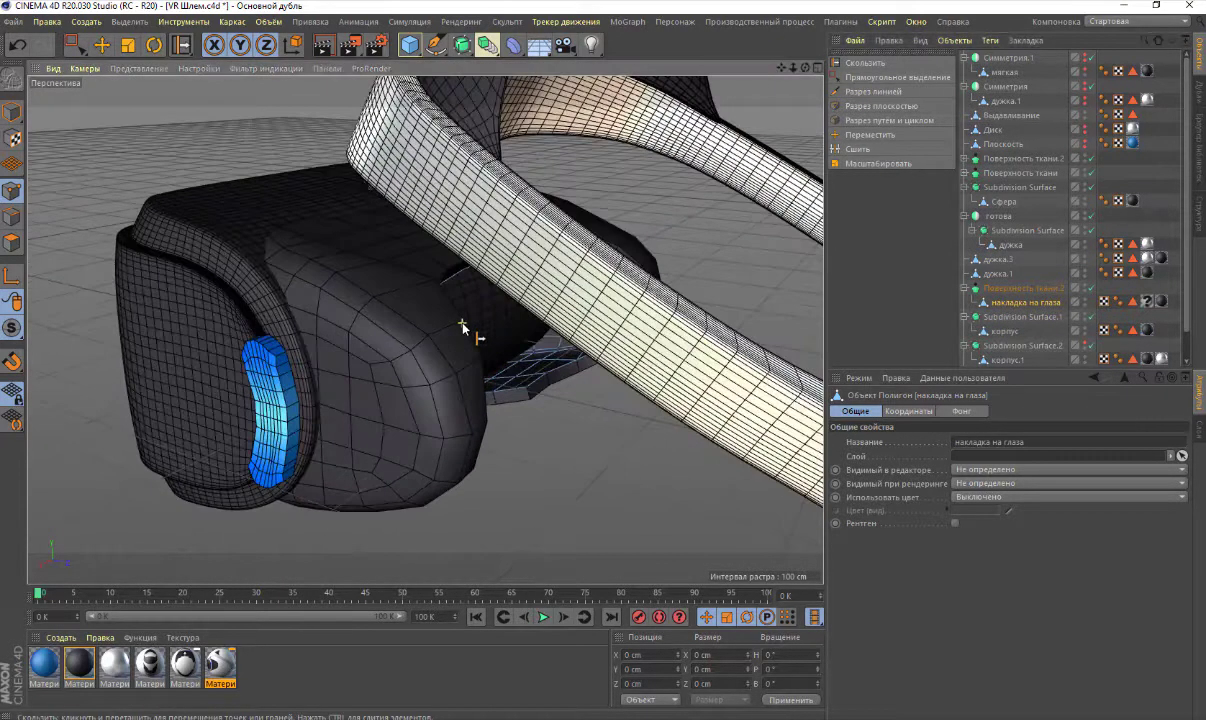
pyautogui.click(1020, 288)
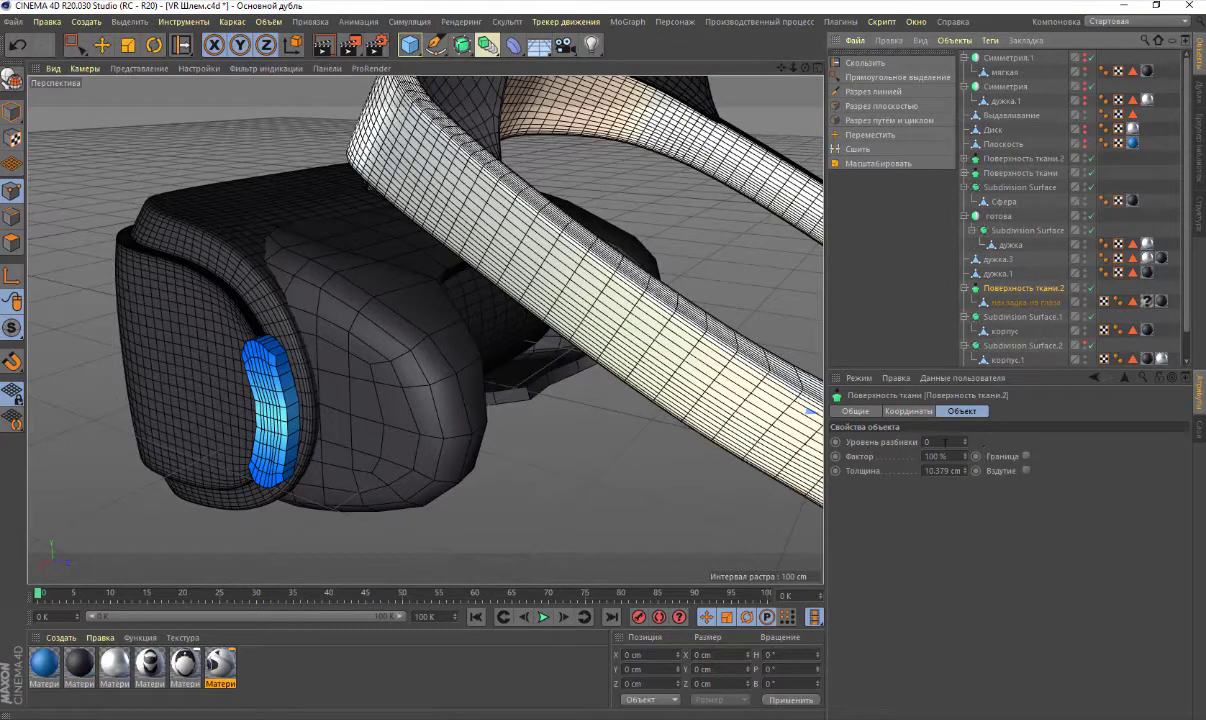
pyautogui.scroll(5, 466, 325)
pyautogui.scroll(-4, 466, 322)
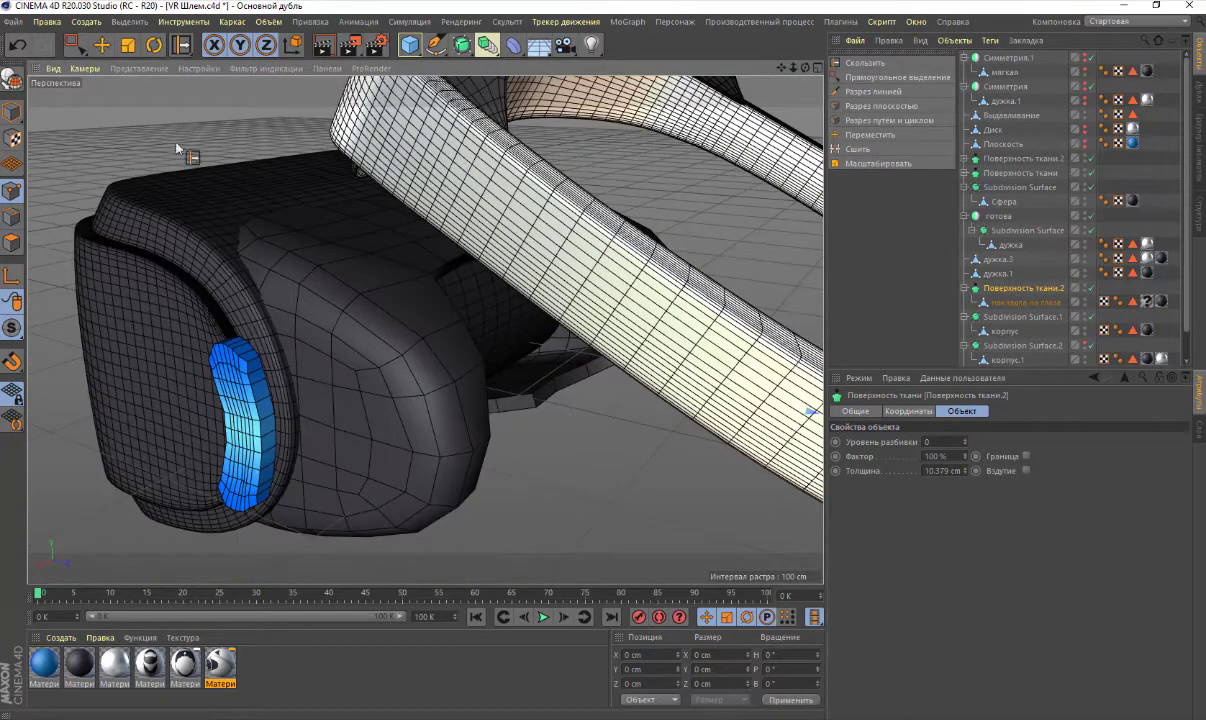
pyautogui.click(13, 80)
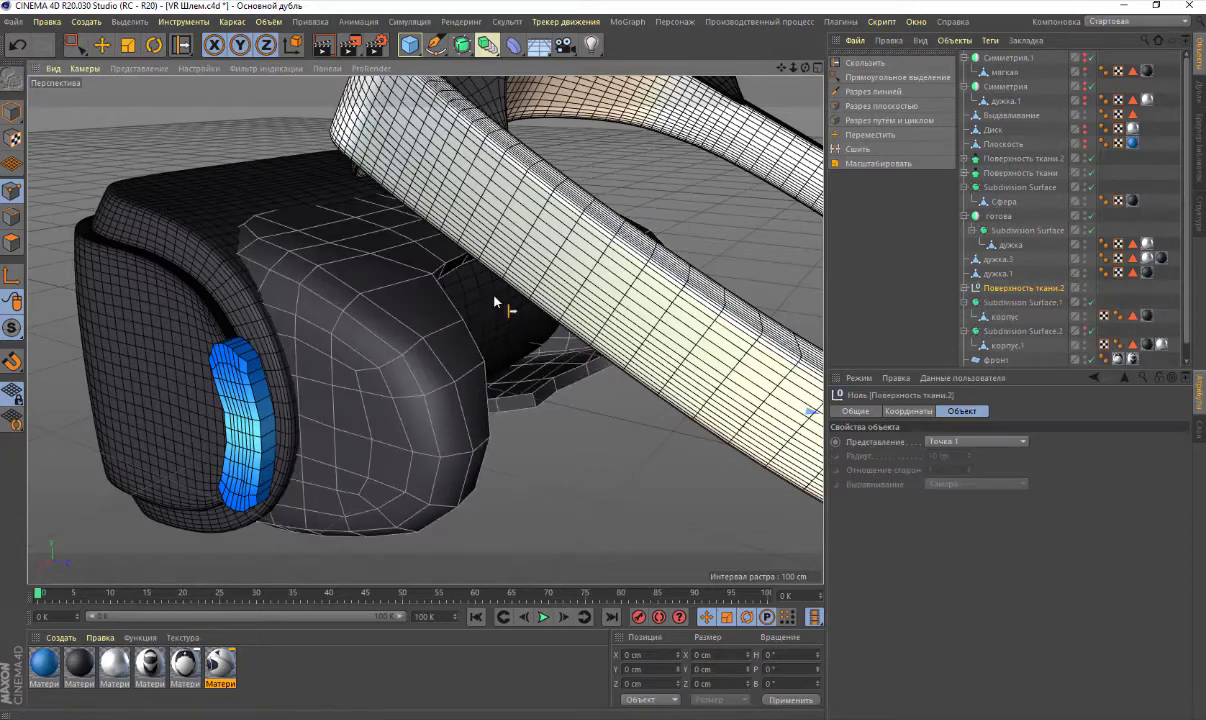
pyautogui.click(966, 289)
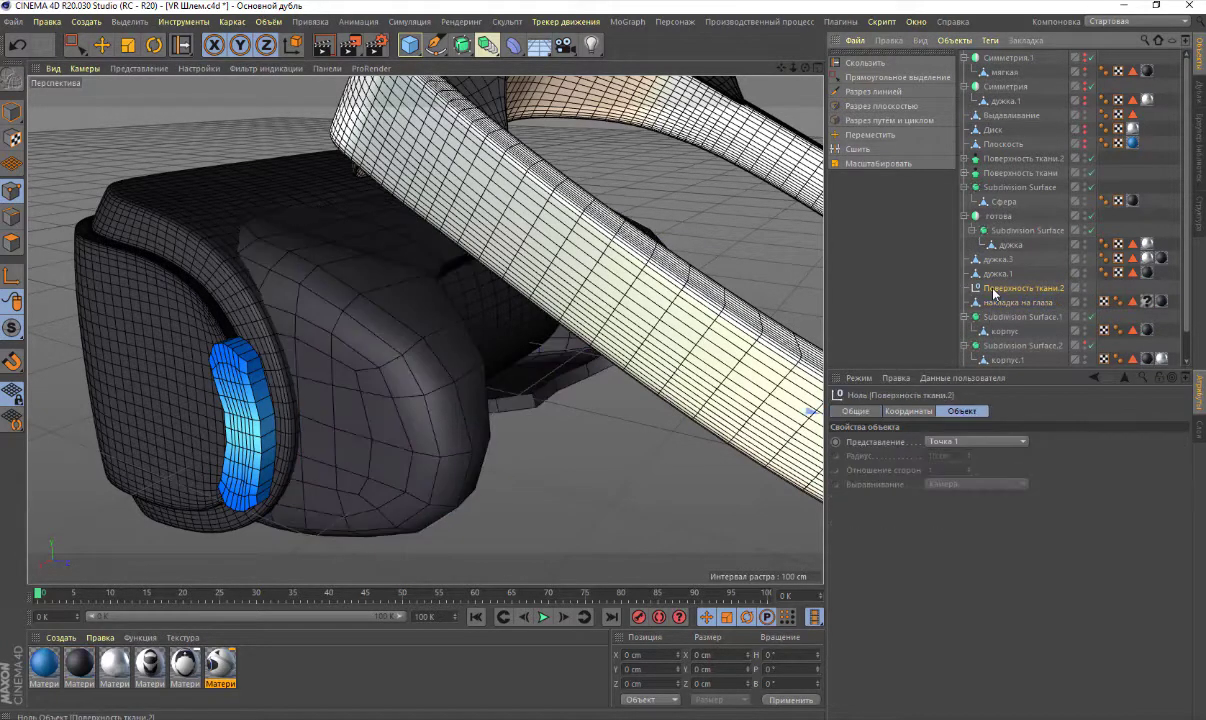
pyautogui.press('Delete')
pyautogui.click(994, 290)
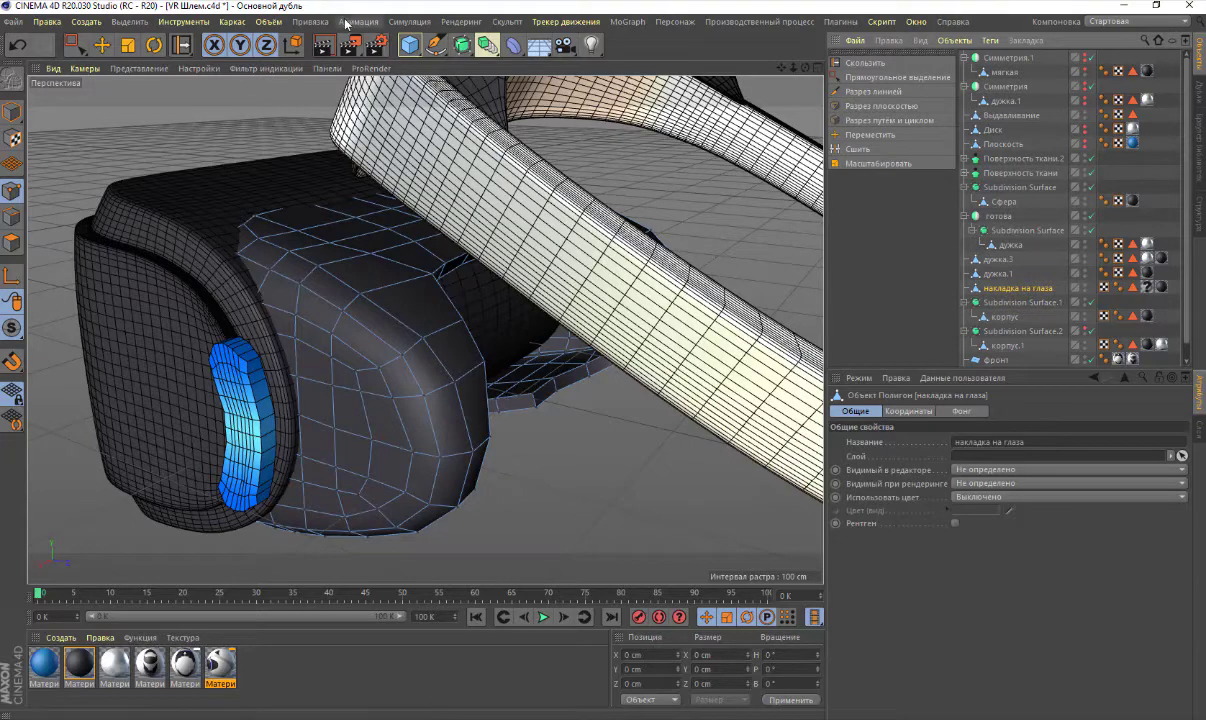
# Add a Subdivision Surface with render subdivision 2 and parent накладка на глаза under it
pyautogui.click(462, 46)
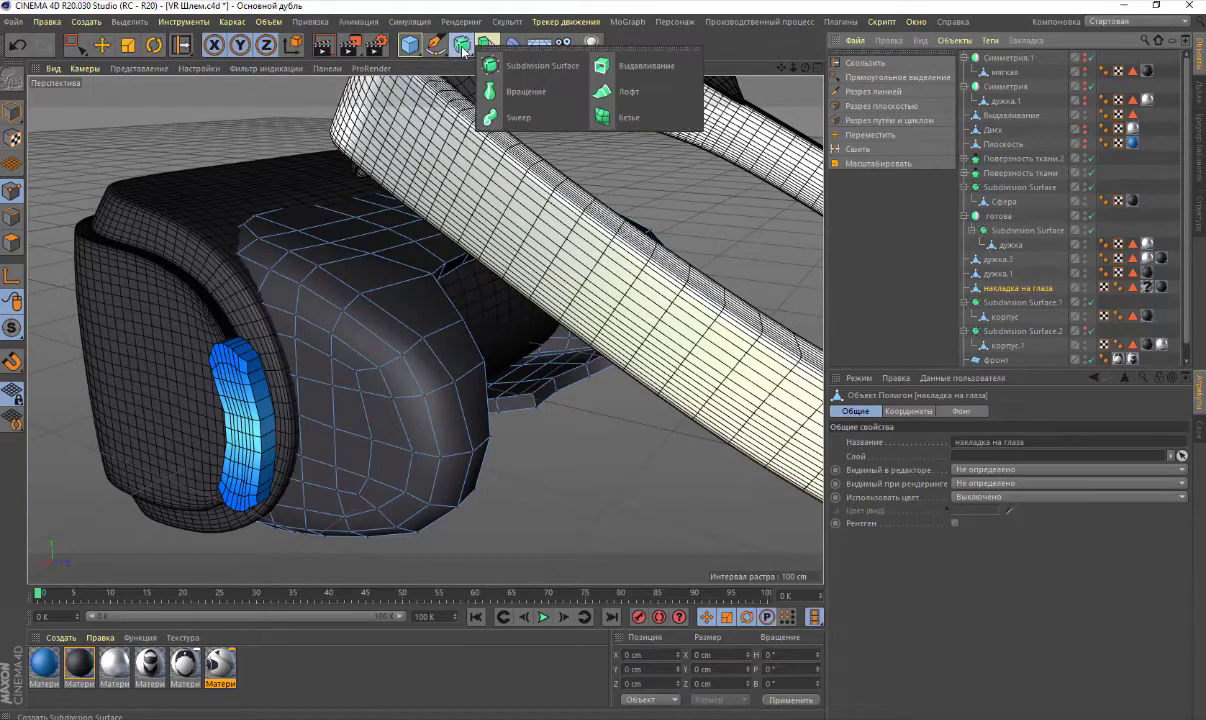
pyautogui.click(495, 66)
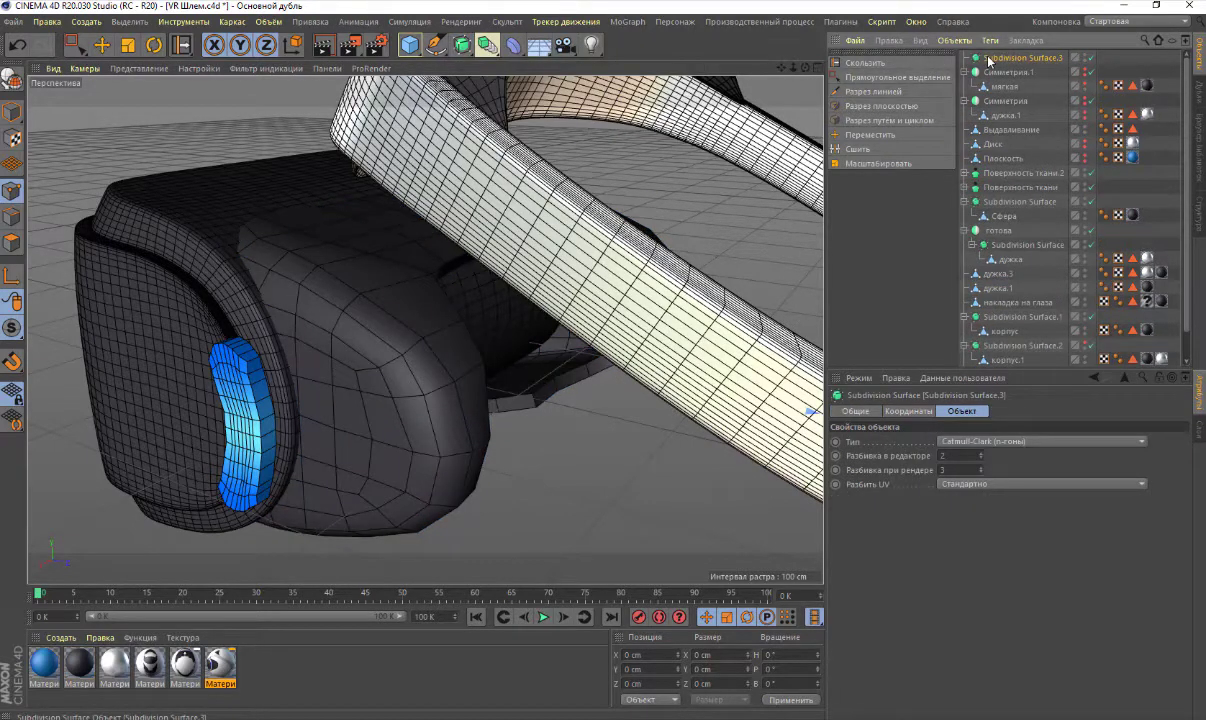
pyautogui.moveTo(987, 232); pyautogui.dragTo(983, 295)
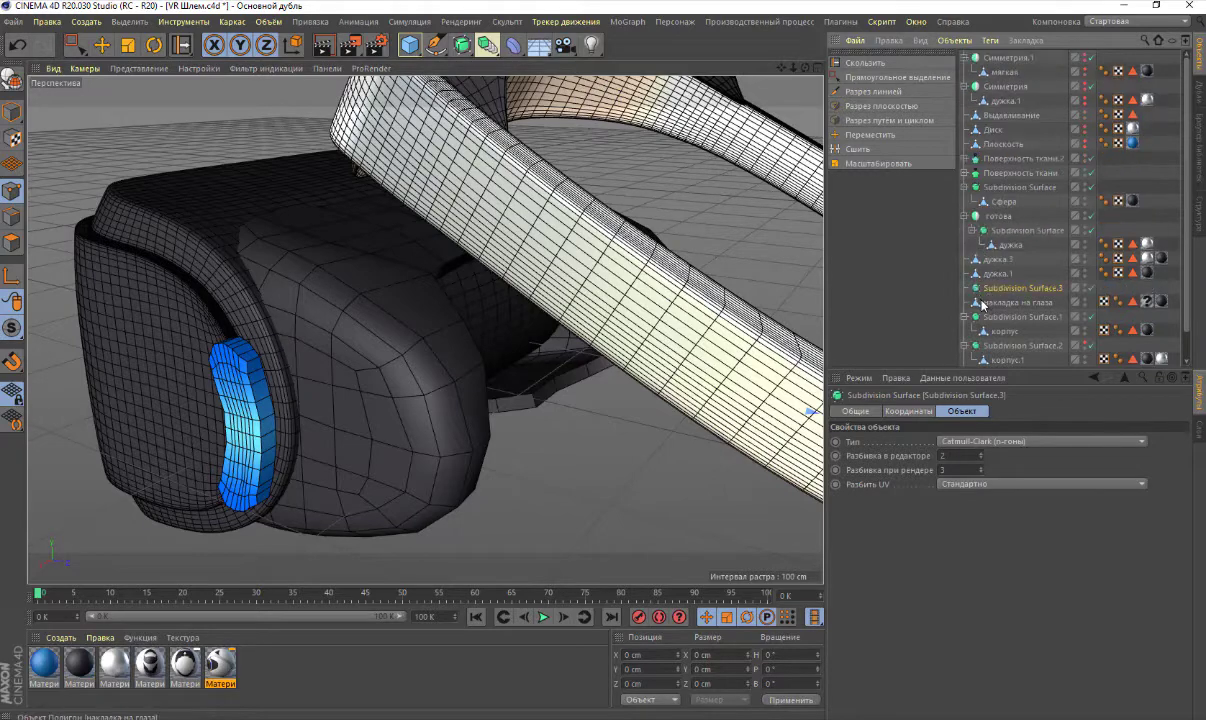
pyautogui.click(981, 473)
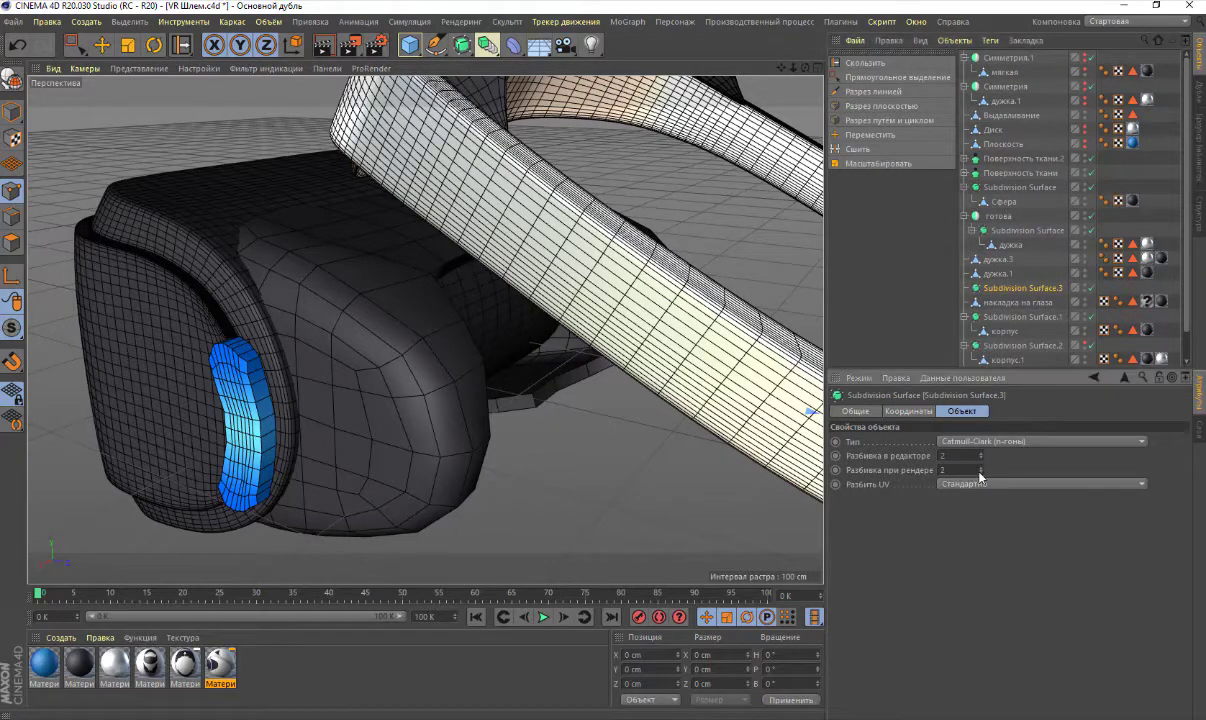
pyautogui.moveTo(1000, 301); pyautogui.dragTo(996, 288)
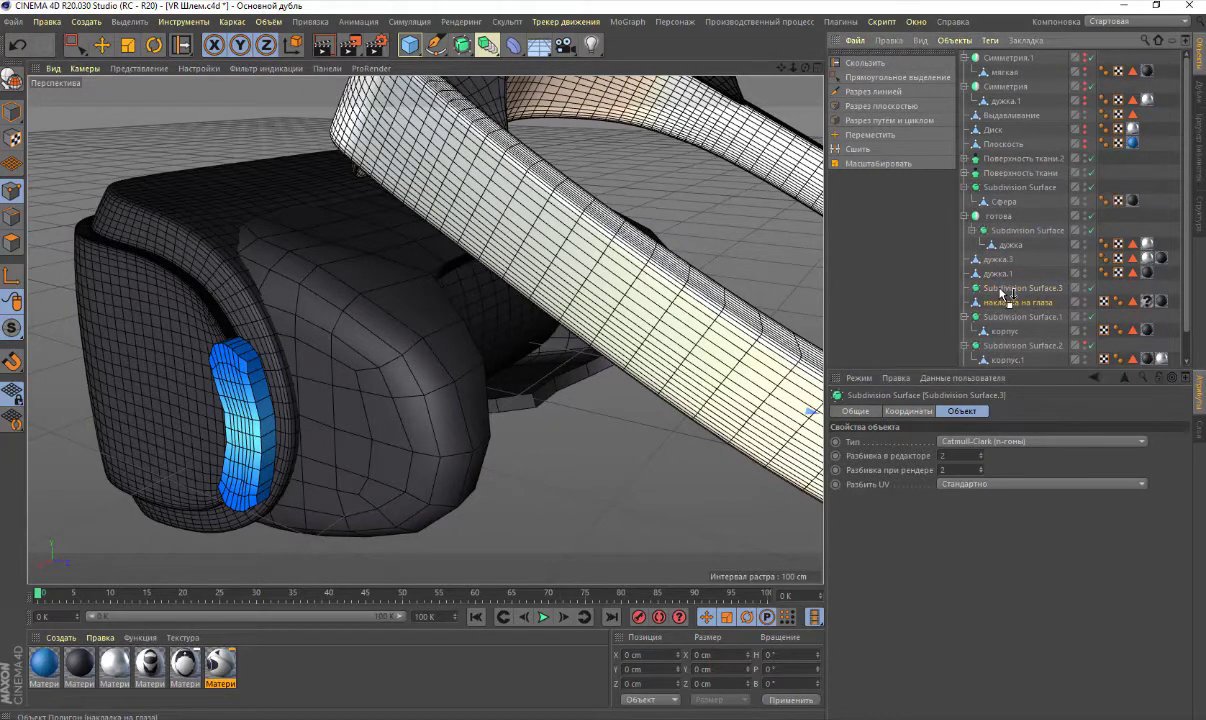
pyautogui.scroll(-3, 390, 318)
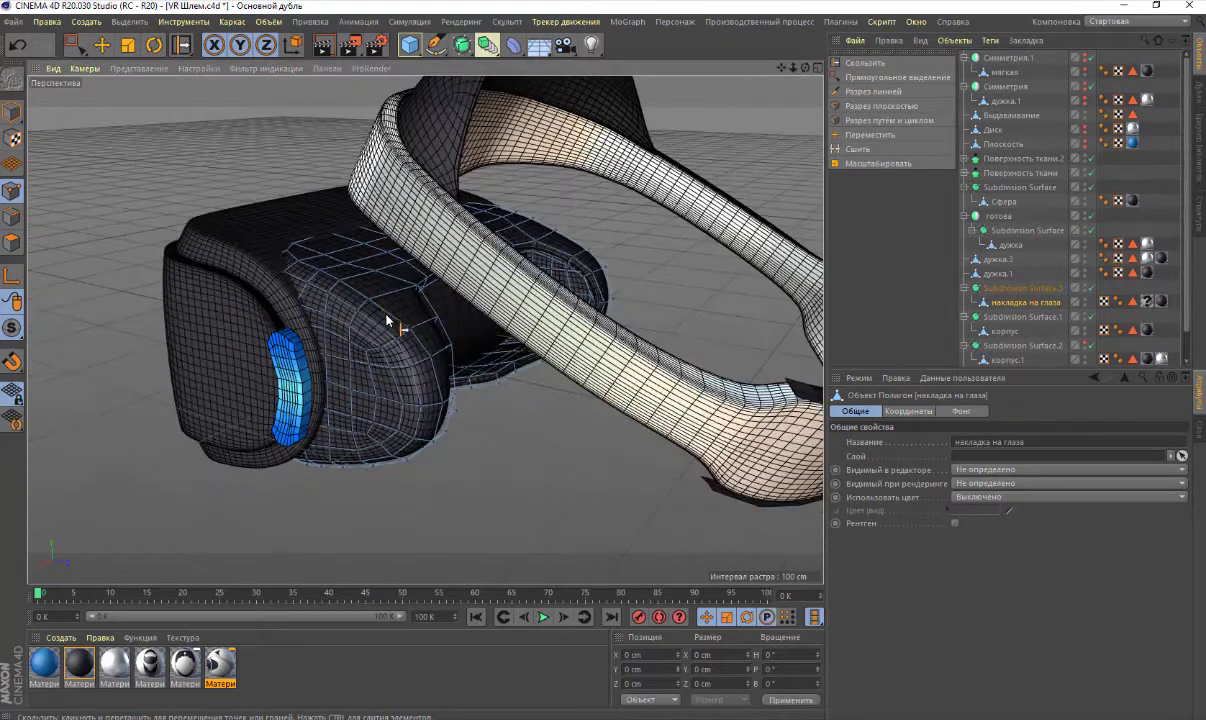
pyautogui.scroll(3, 390, 318)
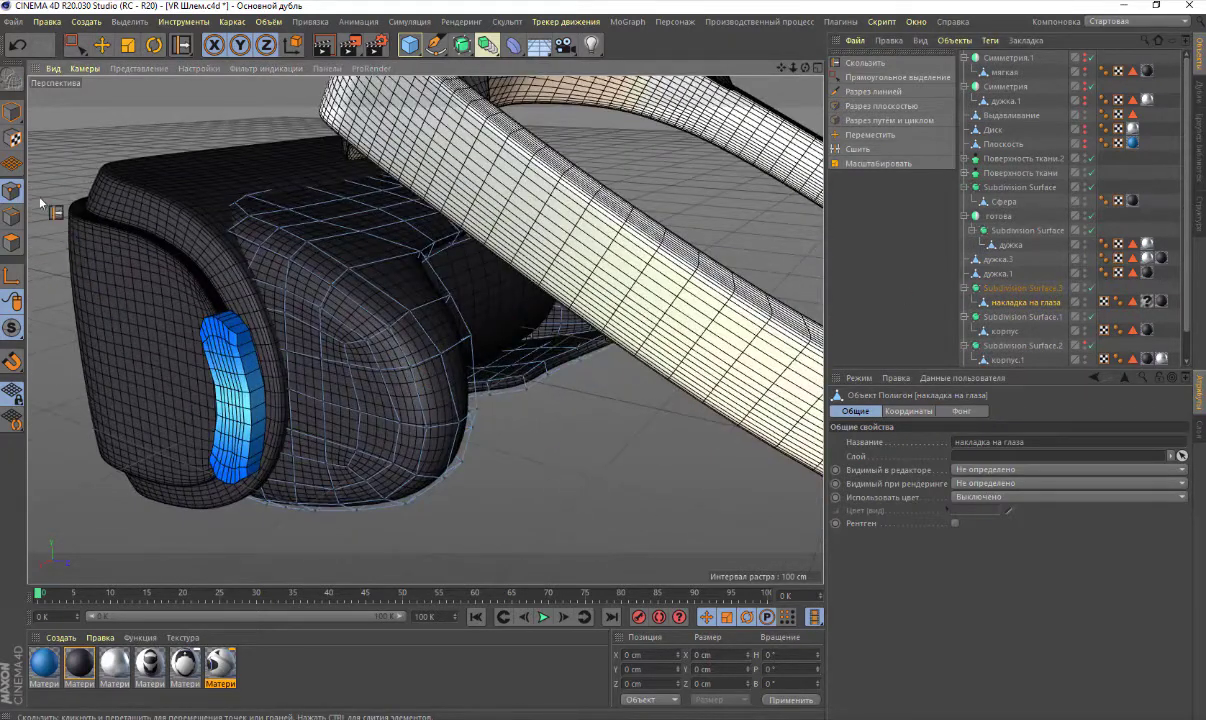
# In Model mode, view beneath the headband and disable Subdivision Surface.3's smoothing
pyautogui.click(13, 111)
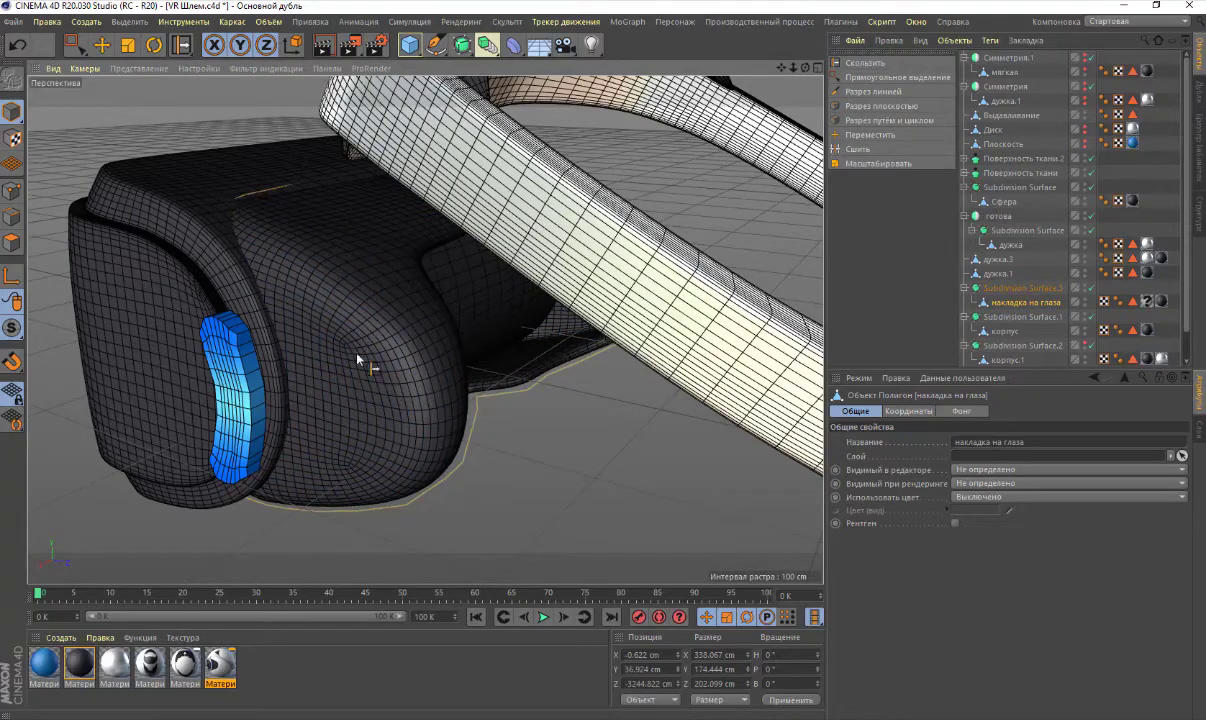
pyautogui.moveTo(385, 377)
pyautogui.keyDown('alt'); pyautogui.mouseDown()
pyautogui.moveTo(377, 458)
pyautogui.moveTo(376, 446)
pyautogui.mouseUp(); pyautogui.keyUp('alt')
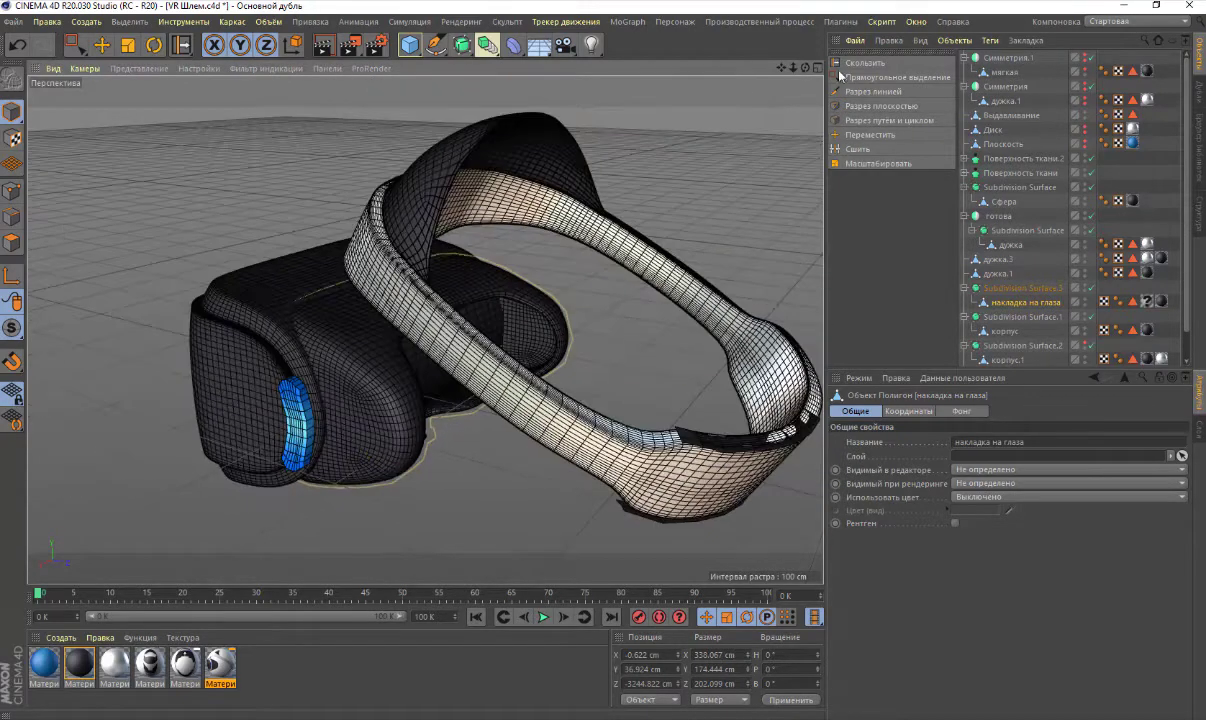
pyautogui.moveTo(806, 70); pyautogui.dragTo(790, 140)
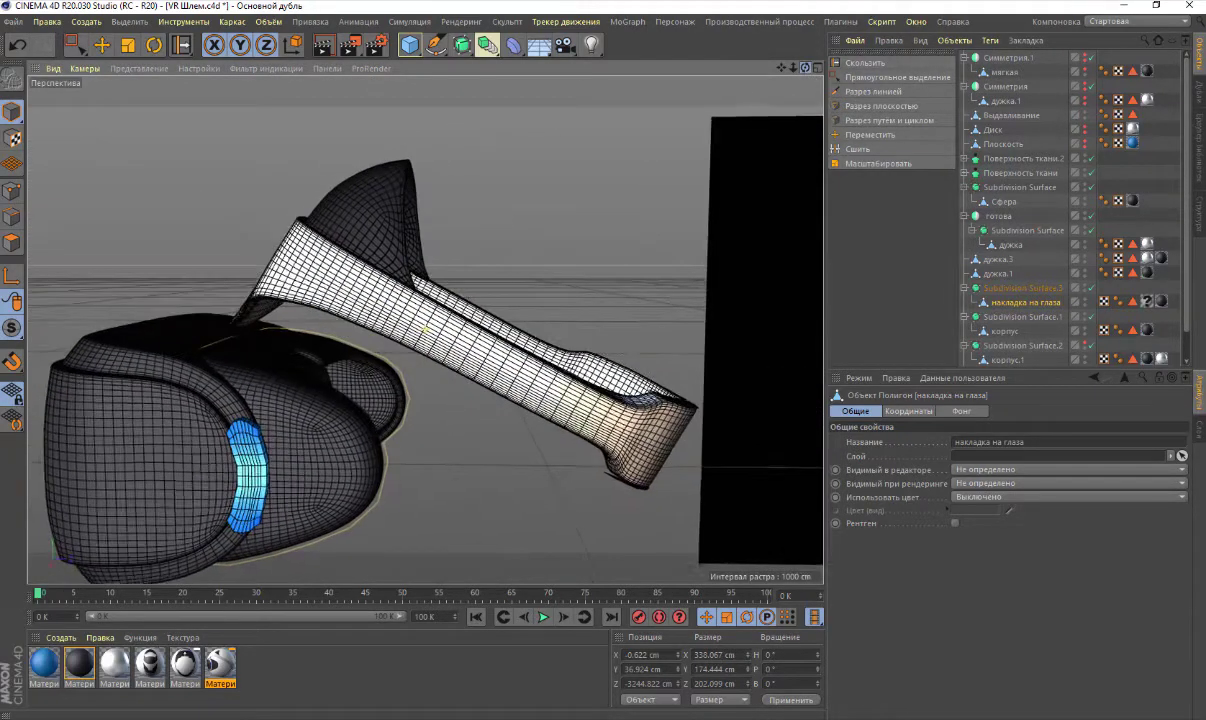
pyautogui.keyDown('alt'); pyautogui.moveTo(412, 323); pyautogui.dragTo(587, 387); pyautogui.keyUp('alt')
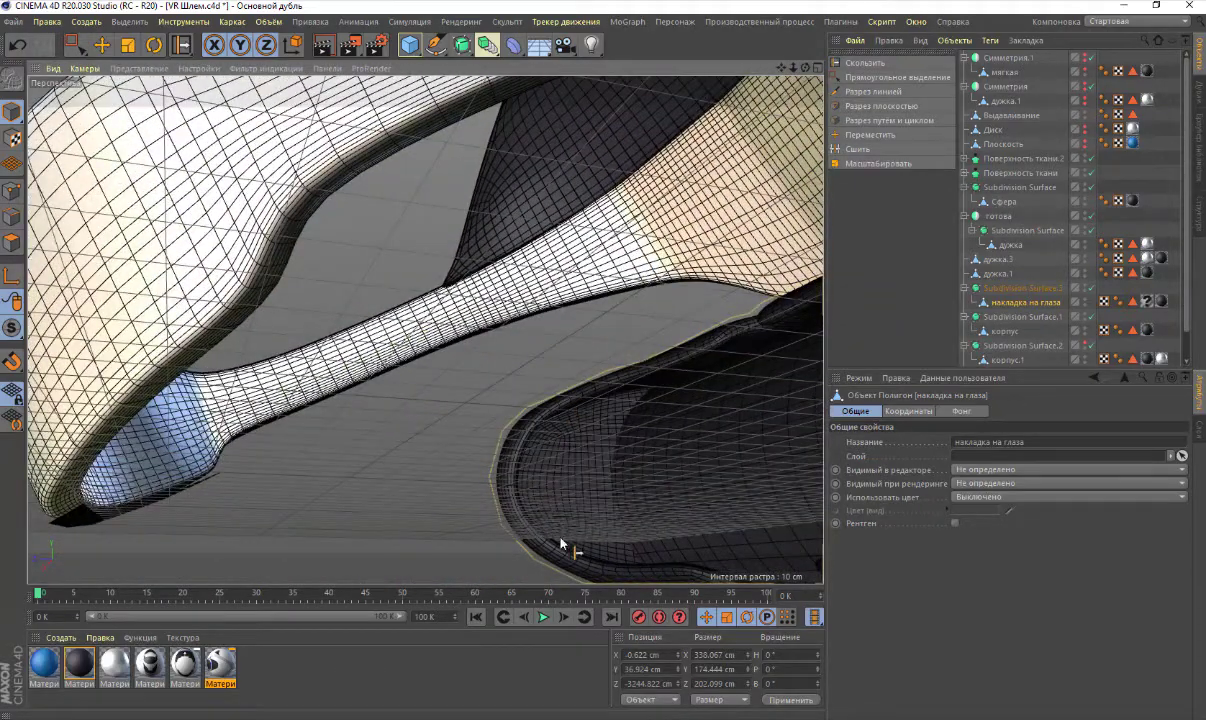
pyautogui.click(1091, 288)
pyautogui.scroll(3, 522, 462)
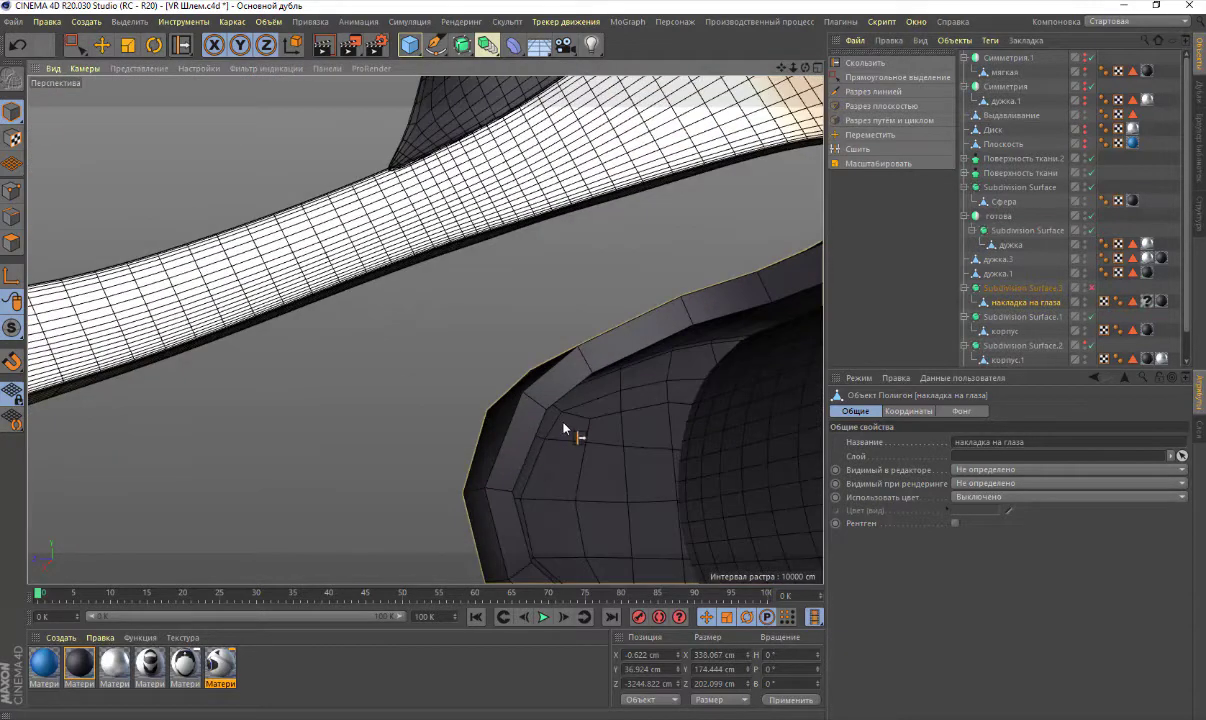
pyautogui.press('k')
pyautogui.press('l')
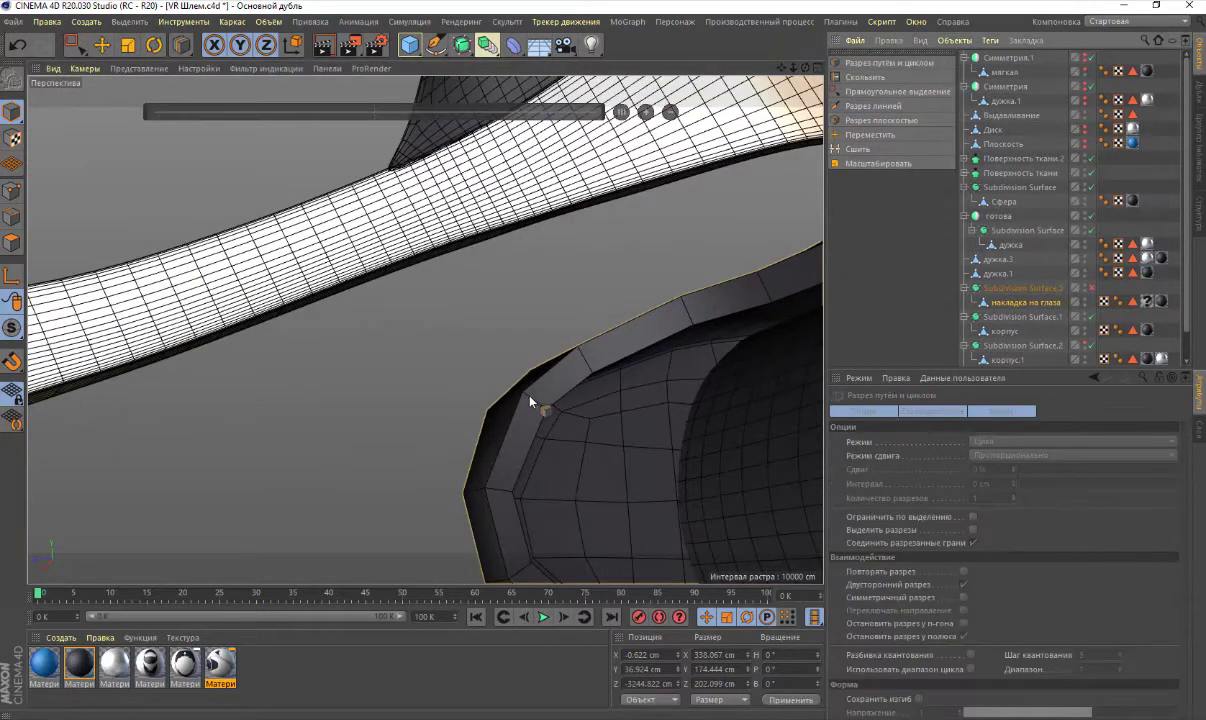
# Cut an edge loop near the накладка на глаза rim at 3.105% offset
pyautogui.click(10, 244)
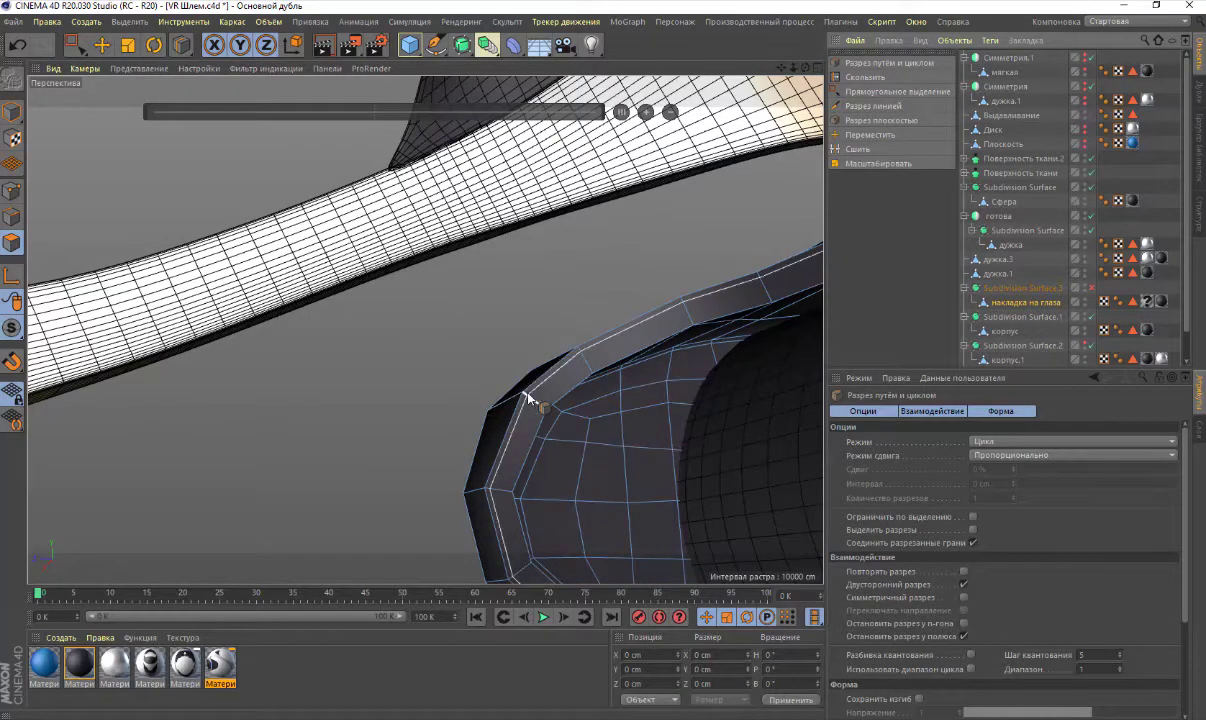
pyautogui.scroll(3, 527, 398)
pyautogui.scroll(2, 520, 398)
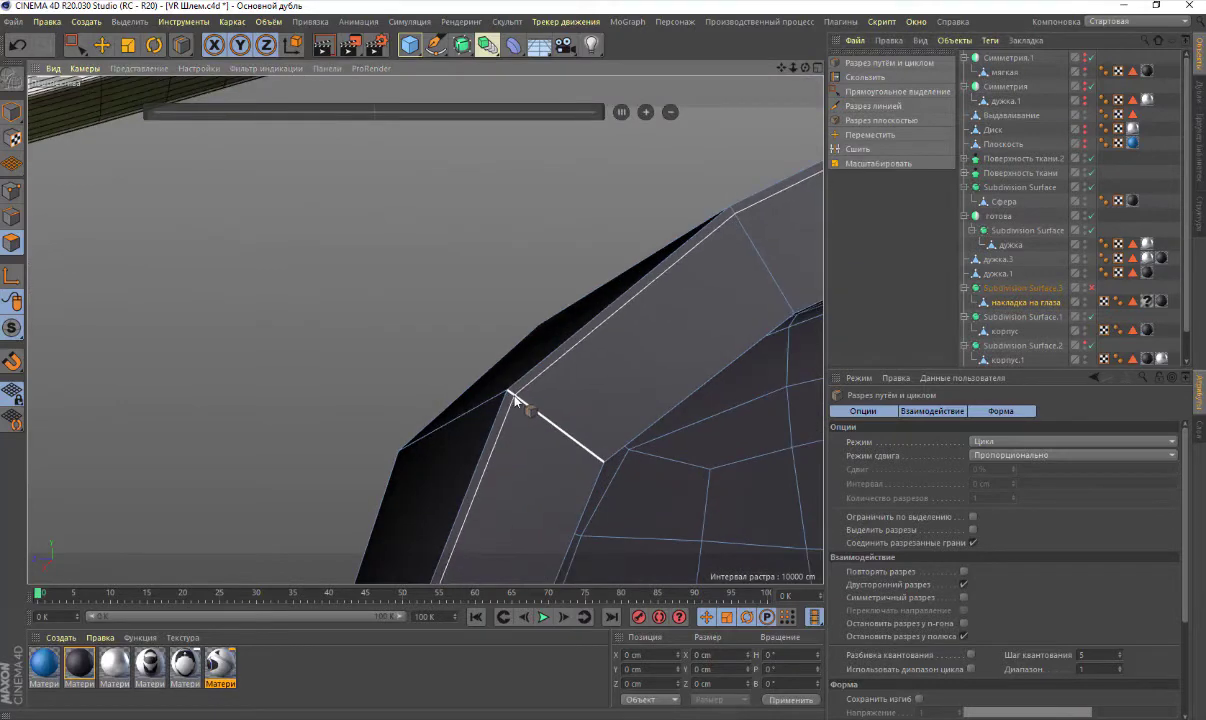
pyautogui.moveTo(515, 398); pyautogui.dragTo(589, 438)
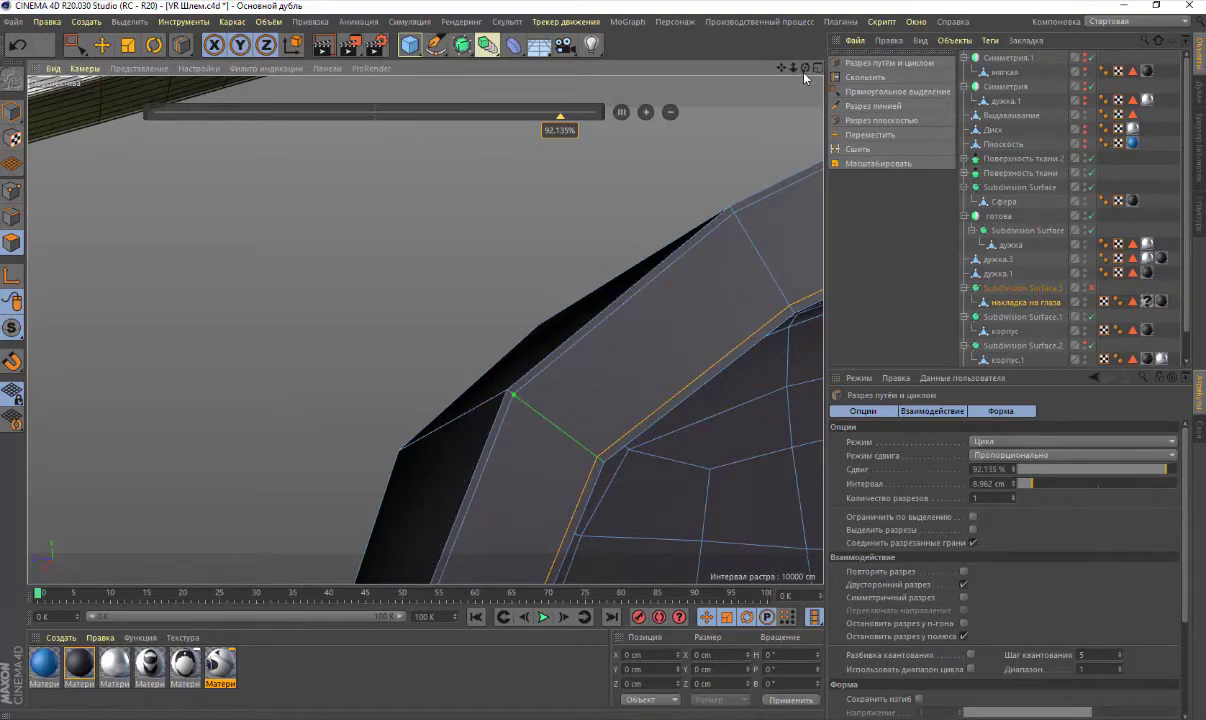
pyautogui.moveTo(804, 73); pyautogui.dragTo(688, 232)
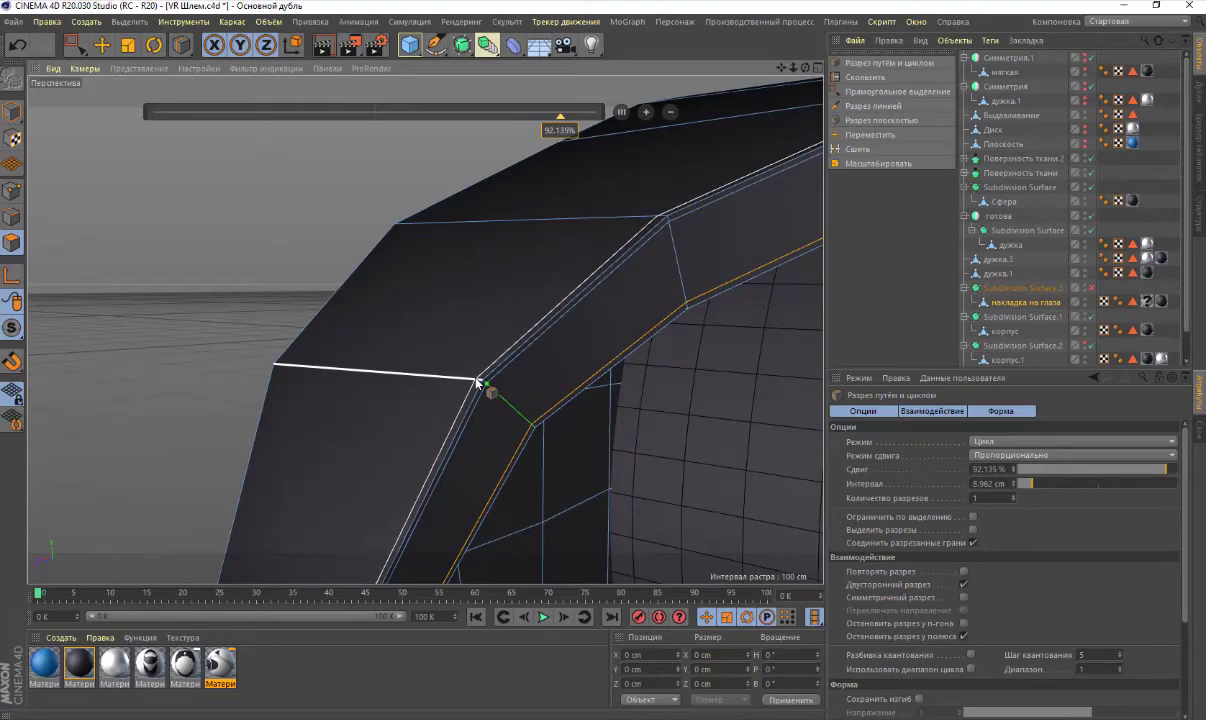
pyautogui.scroll(-2, 480, 390)
pyautogui.scroll(-3, 482, 400)
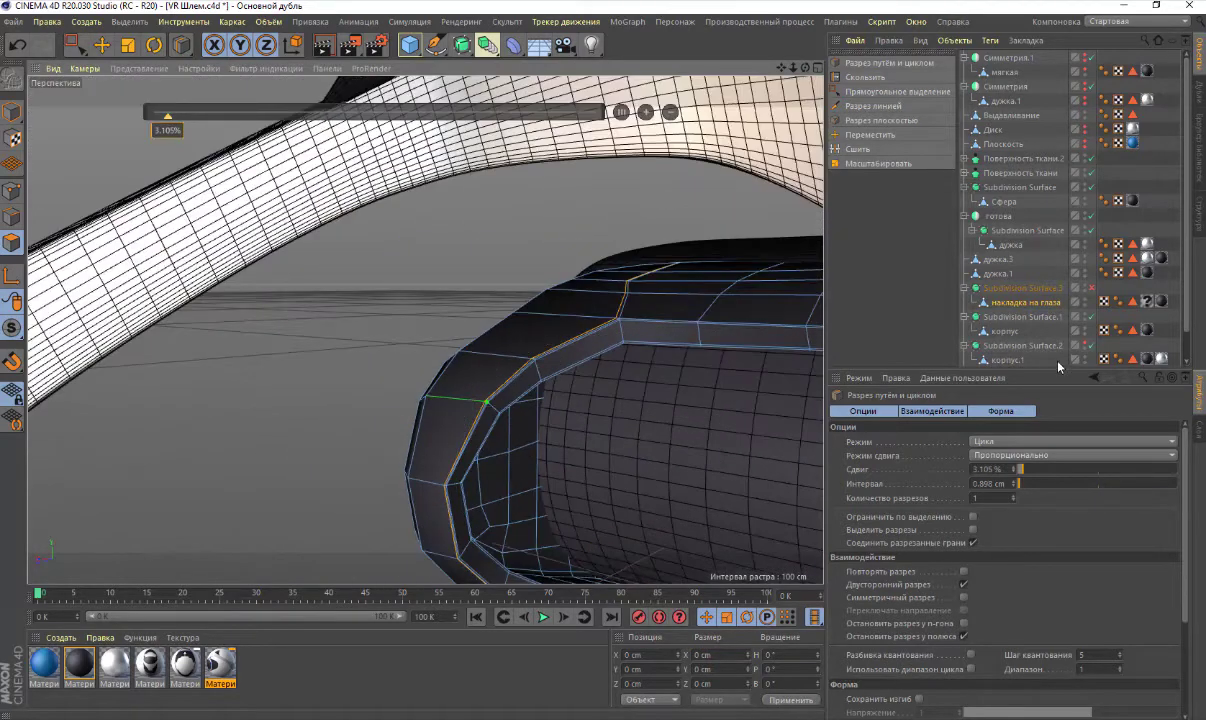
# Re-enable Subdivision Surface.3 and return to Model mode with the готова object selected
pyautogui.click(1090, 288)
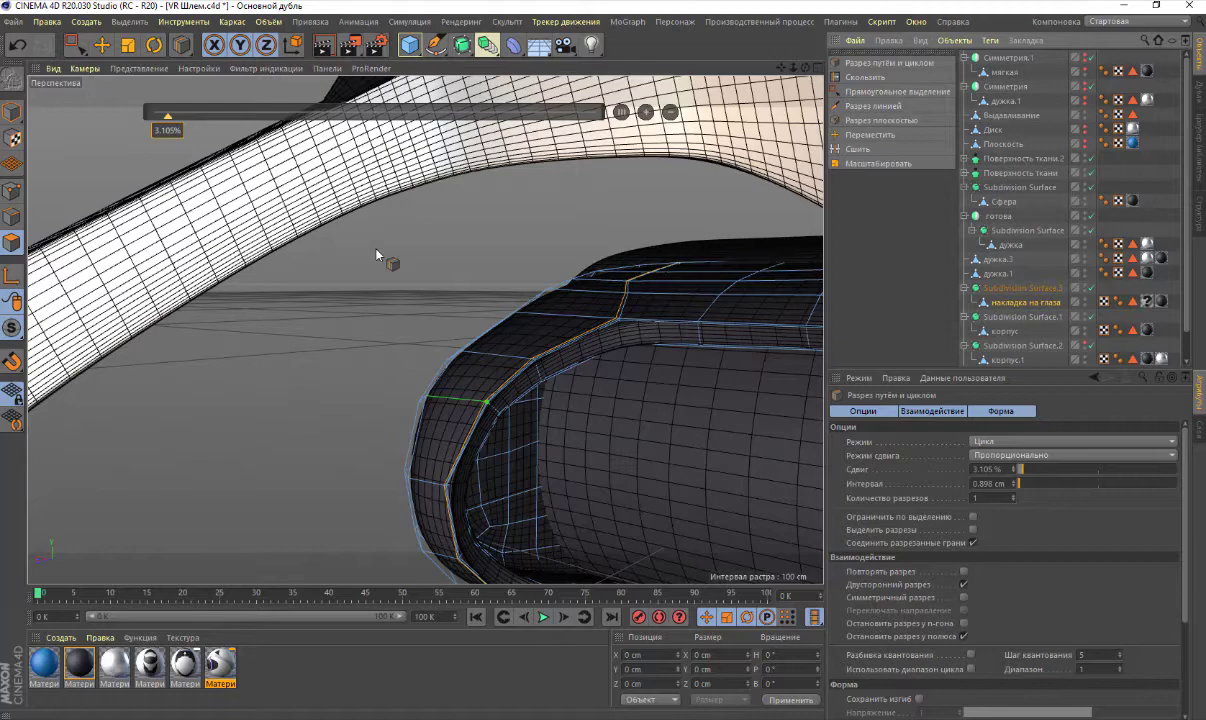
pyautogui.click(12, 112)
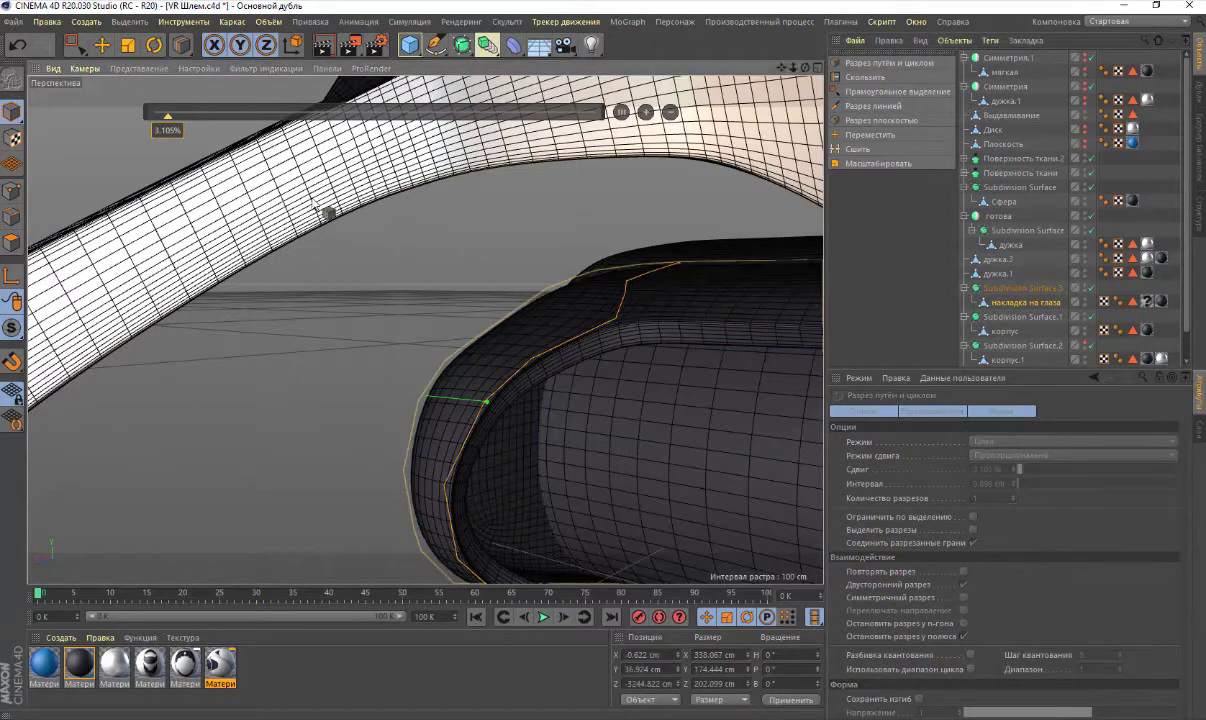
pyautogui.press('e')
pyautogui.click(180, 314)
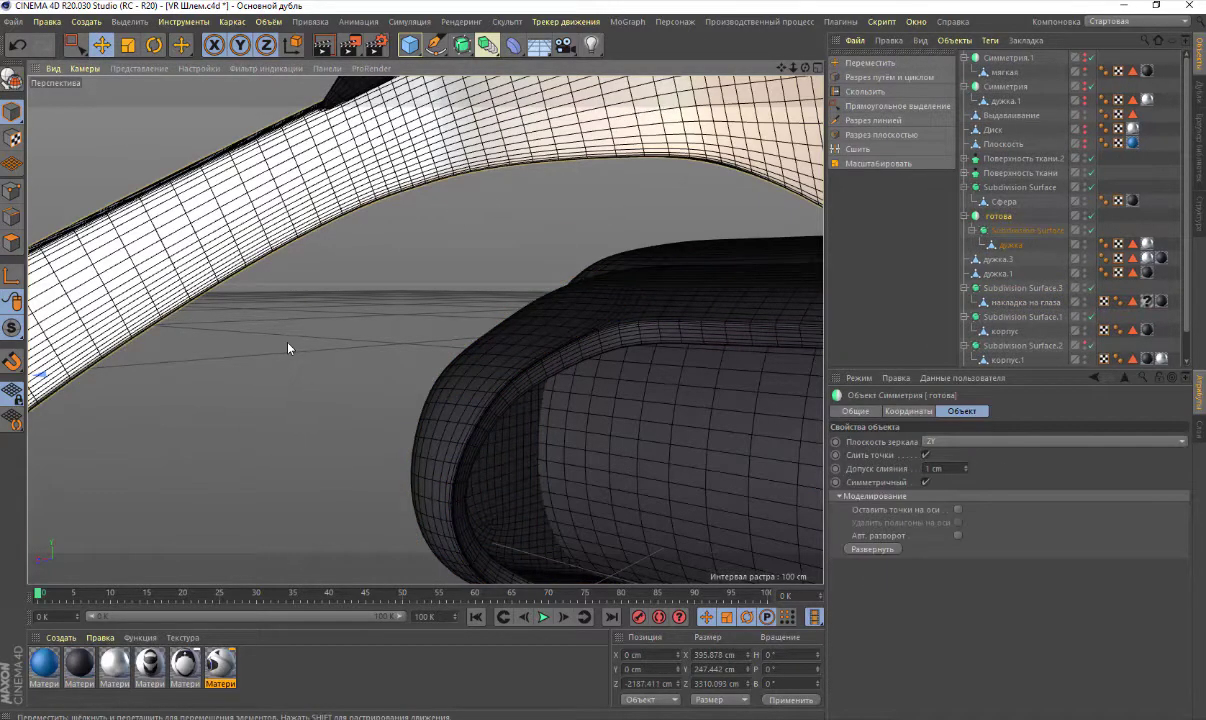
pyautogui.keyDown('alt'); pyautogui.moveTo(288, 348); pyautogui.dragTo(303, 349); pyautogui.keyUp('alt')
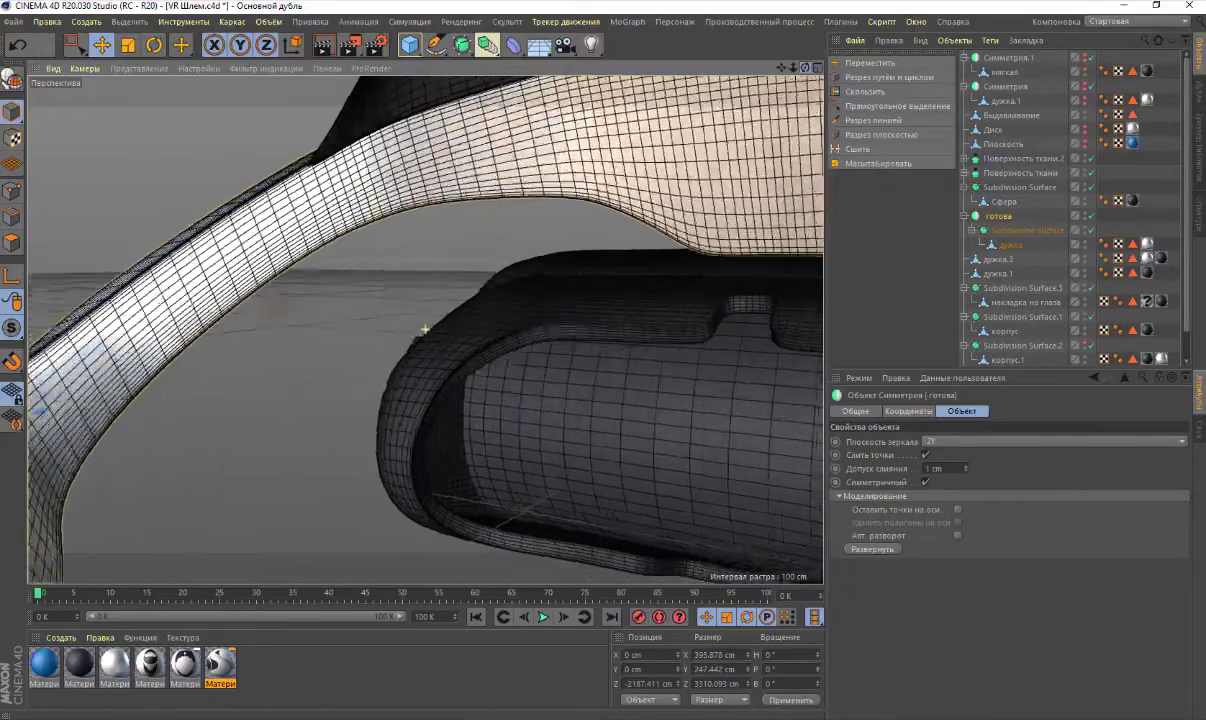
# Orbit around the smoothed headset from low, close and frontal angles, then Alt+Tab to the reference photo
pyautogui.moveTo(801, 122)
pyautogui.keyDown('alt'); pyautogui.mouseDown()
pyautogui.moveTo(379, 90)
pyautogui.moveTo(425, 328)
pyautogui.moveTo(256, 269)
pyautogui.moveTo(594, 350)
pyautogui.mouseUp(); pyautogui.keyUp('alt')
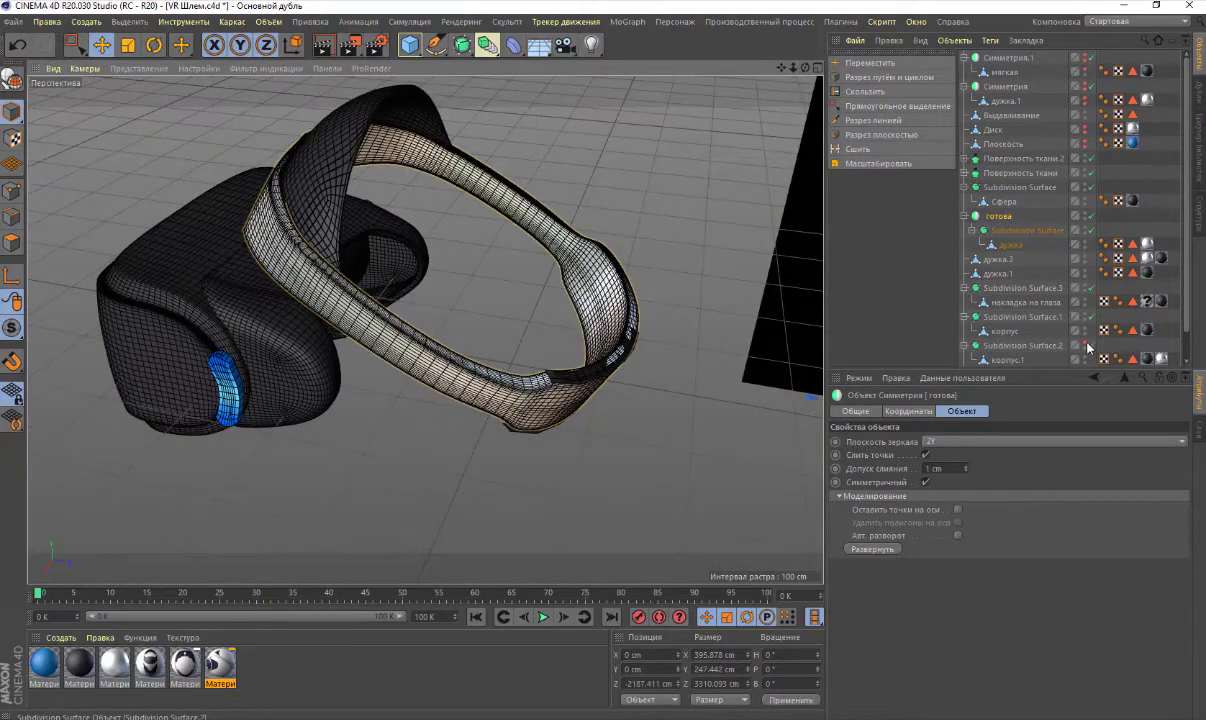
pyautogui.moveTo(500, 300)
pyautogui.keyDown('alt'); pyautogui.mouseDown()
pyautogui.moveTo(290, 294)
pyautogui.moveTo(696, 211)
pyautogui.moveTo(520, 300)
pyautogui.mouseUp(); pyautogui.keyUp('alt')
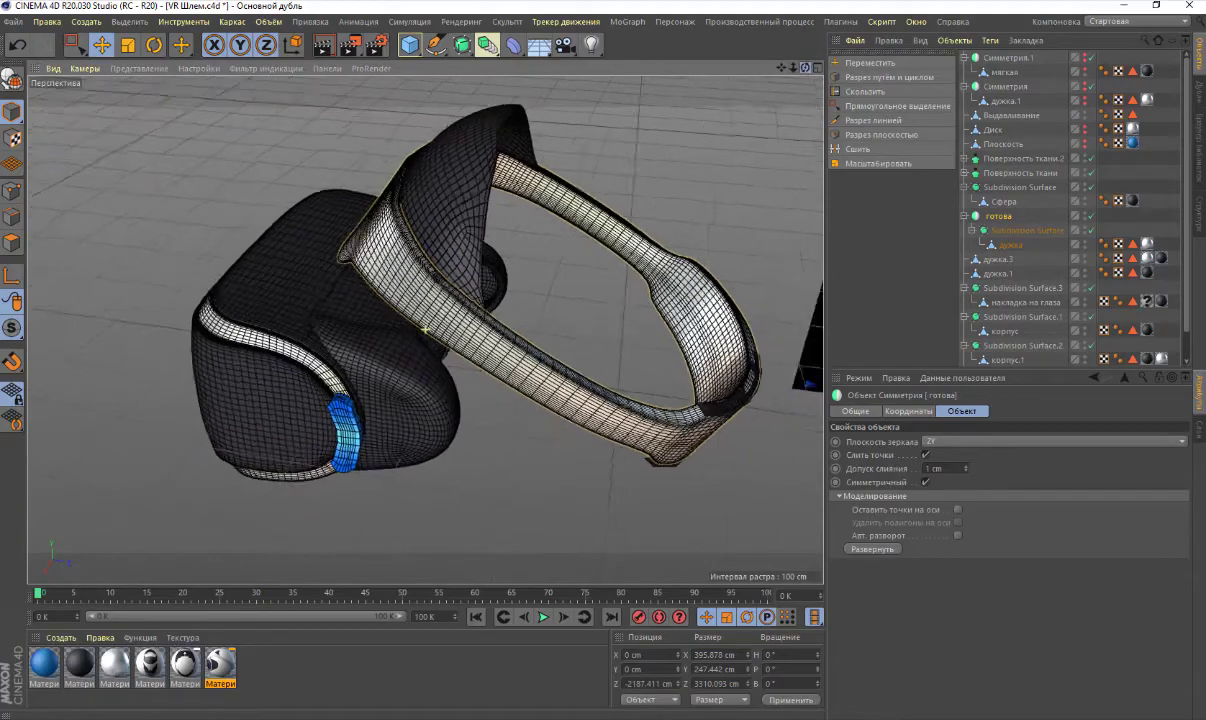
pyautogui.keyDown('alt'); pyautogui.moveTo(424, 328); pyautogui.dragTo(367, 377); pyautogui.keyUp('alt')
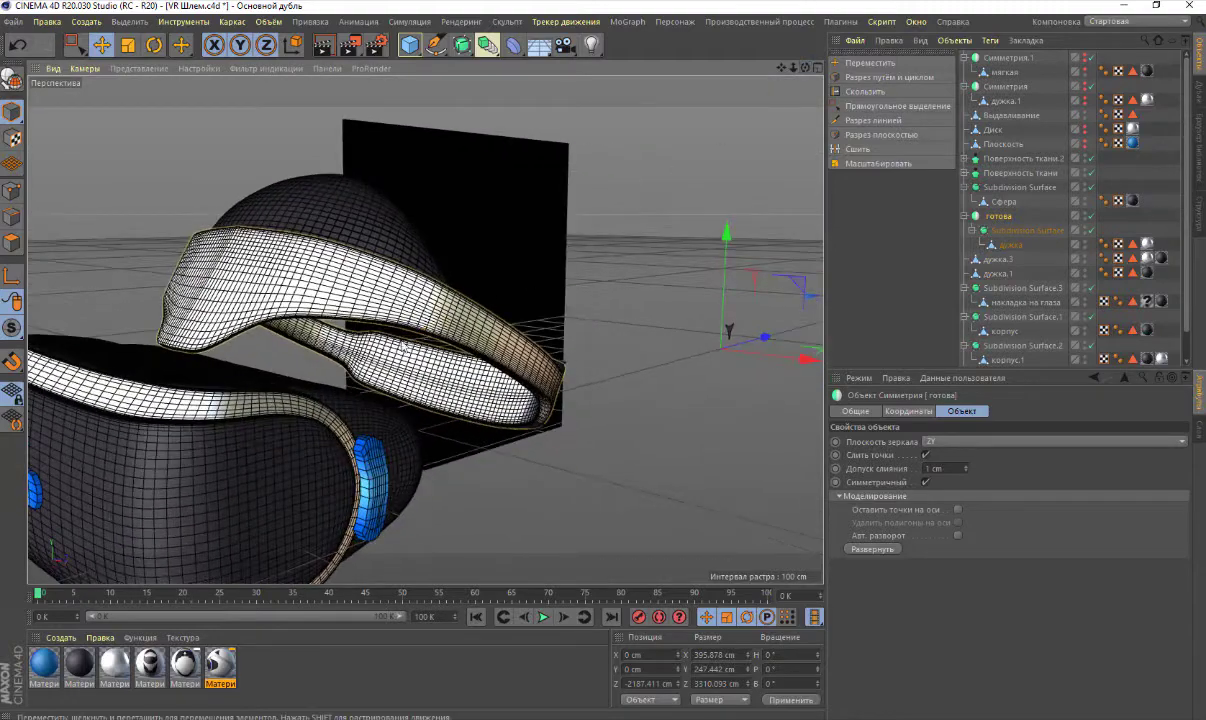
pyautogui.scroll(-5, 367, 377)
pyautogui.scroll(5, 367, 377)
pyautogui.scroll(1, 345, 388)
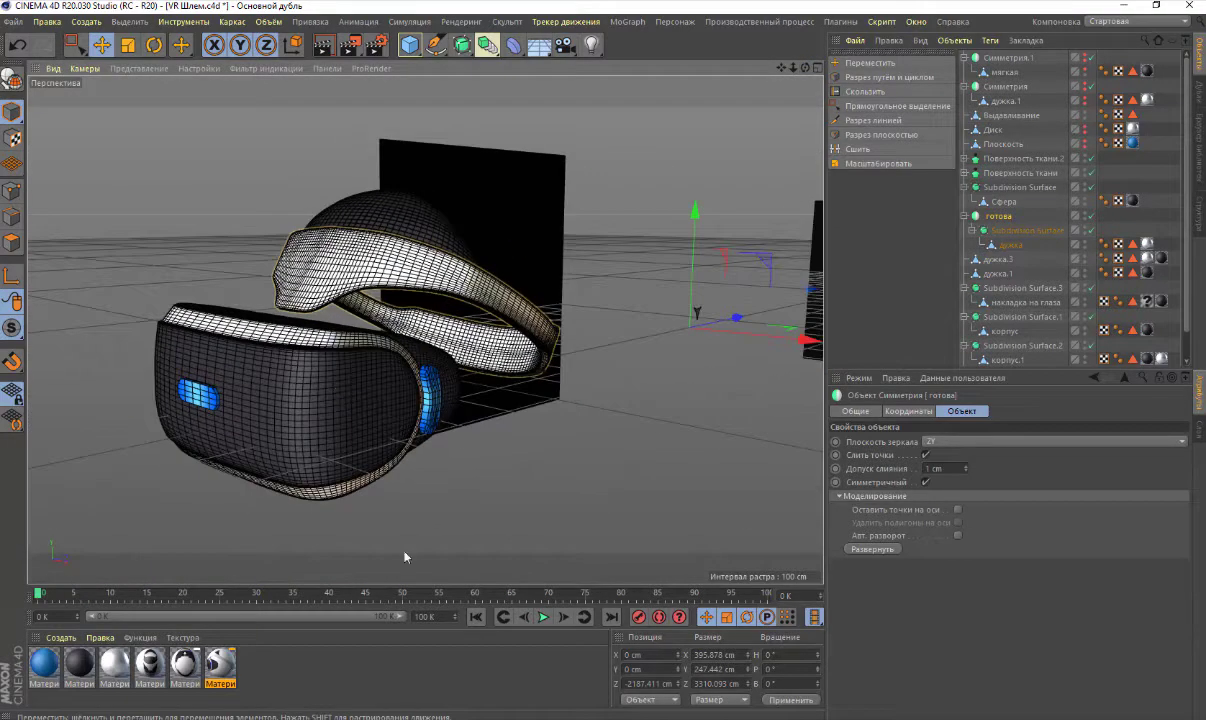
pyautogui.hotkey('alt', 'Tab')
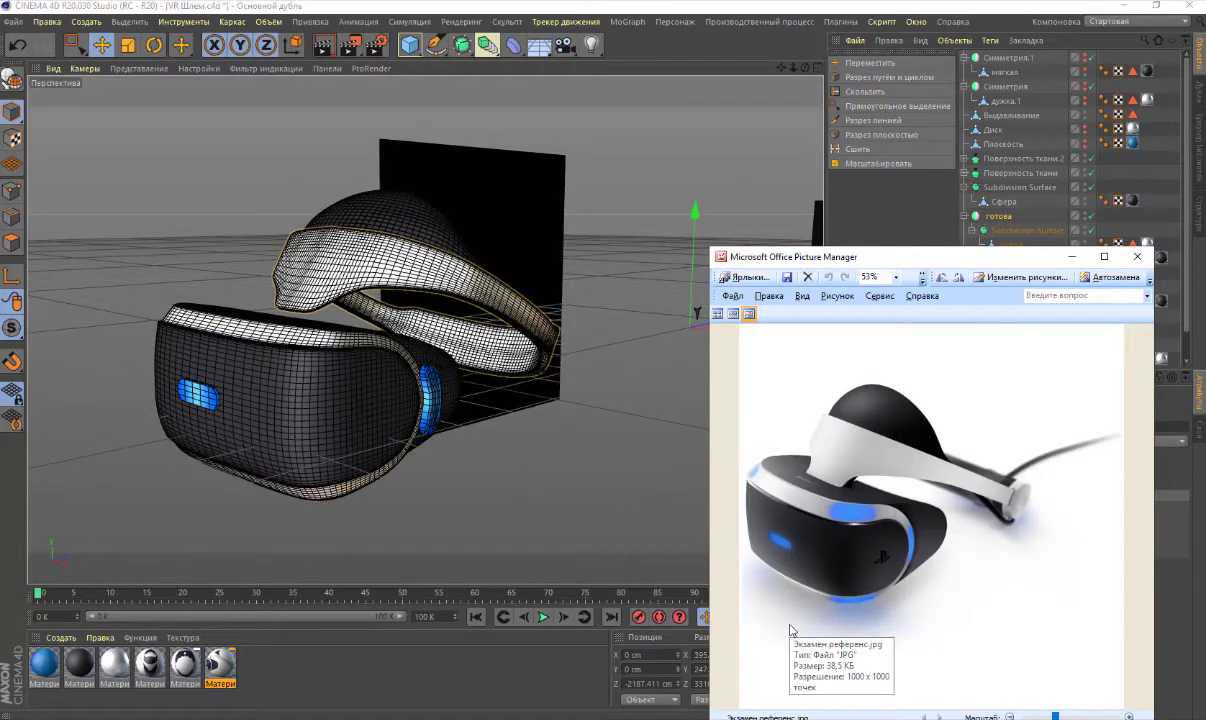
# Maximize the Экзамен референс.jpg photo, study it, then close Picture Manager
pyautogui.moveTo(796, 551)
pyautogui.click(1105, 258)
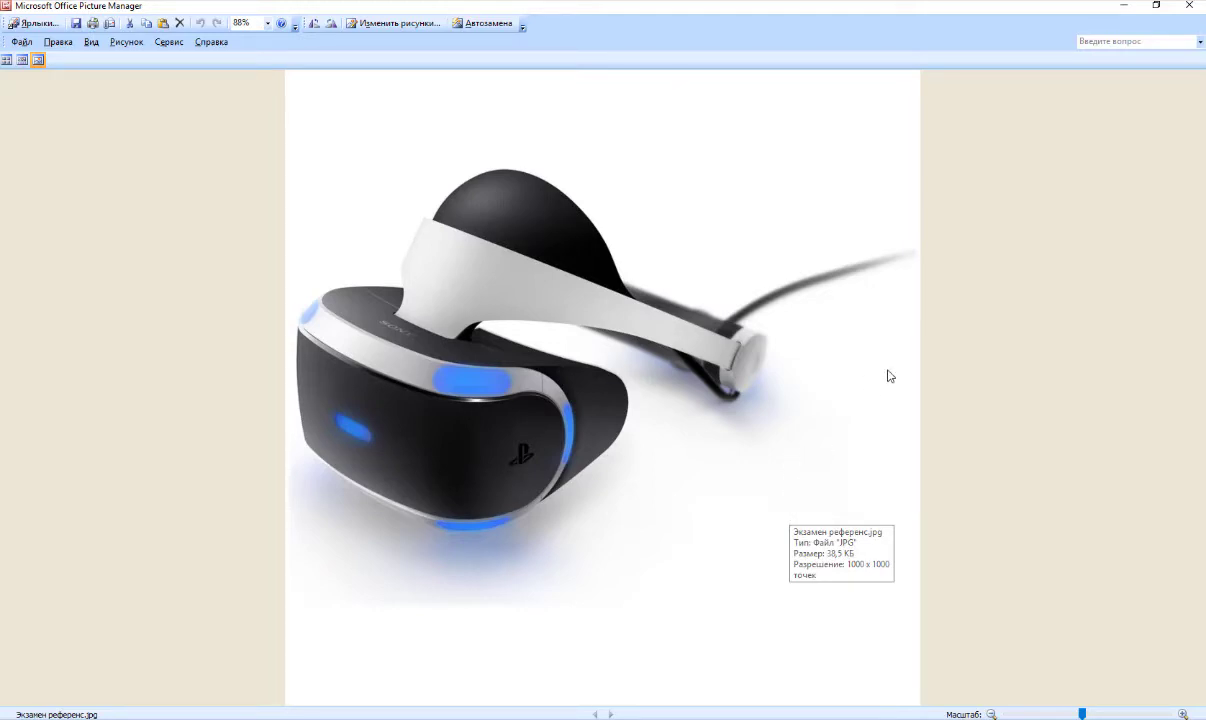
pyautogui.click(1197, 10)
pyautogui.scroll(-2, 549, 334)
# Toggle the готова and Плоскость visibility dots, then set Диск's Visible in Editor to Off
pyautogui.scroll(2, 541, 337)
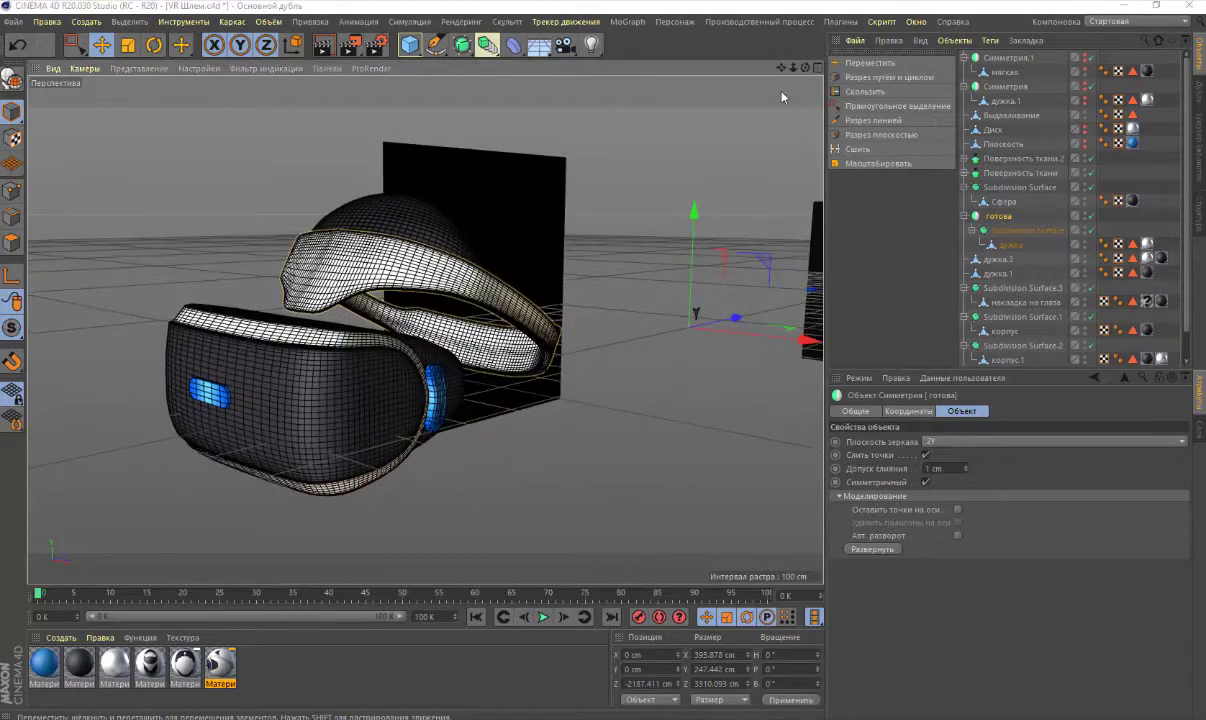
pyautogui.moveTo(805, 68); pyautogui.dragTo(806, 80)
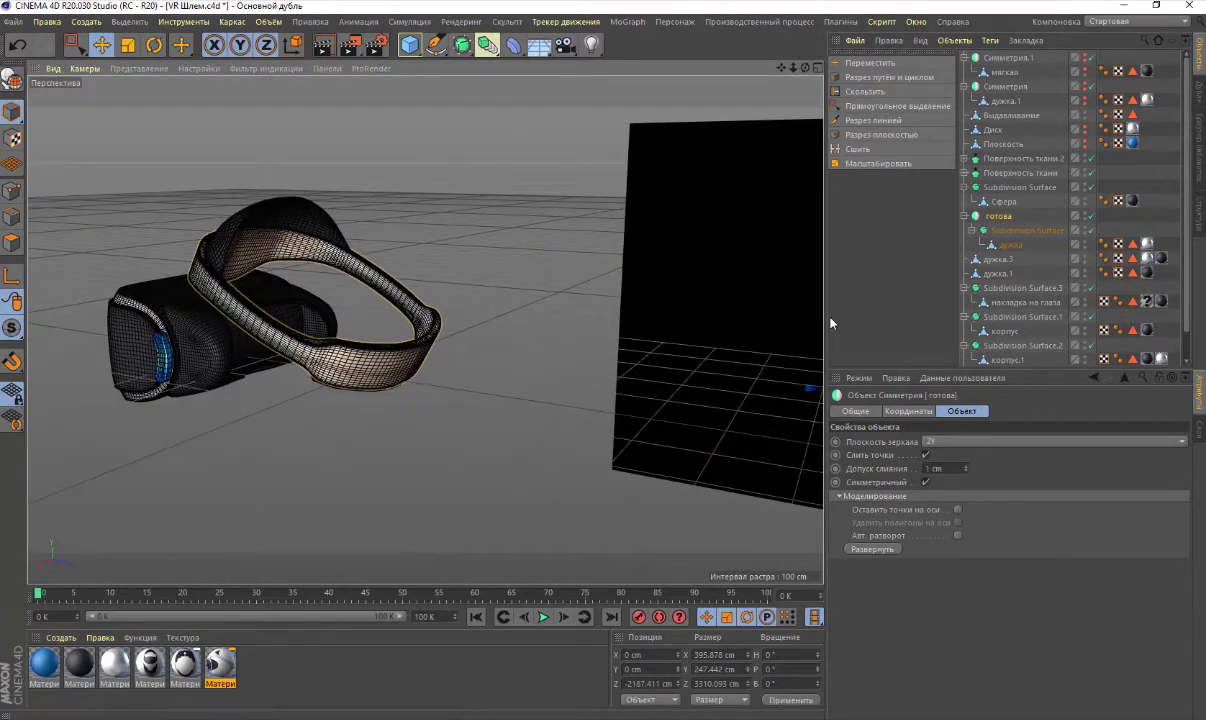
pyautogui.click(1087, 216)
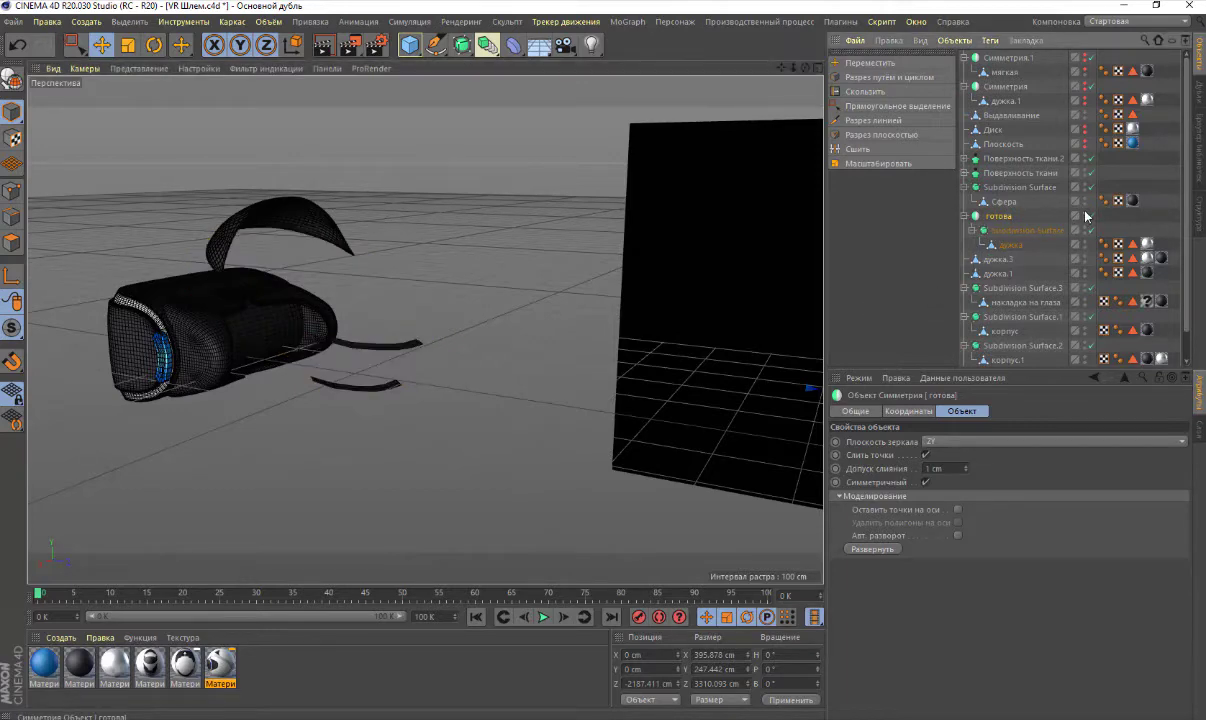
pyautogui.click(1087, 216)
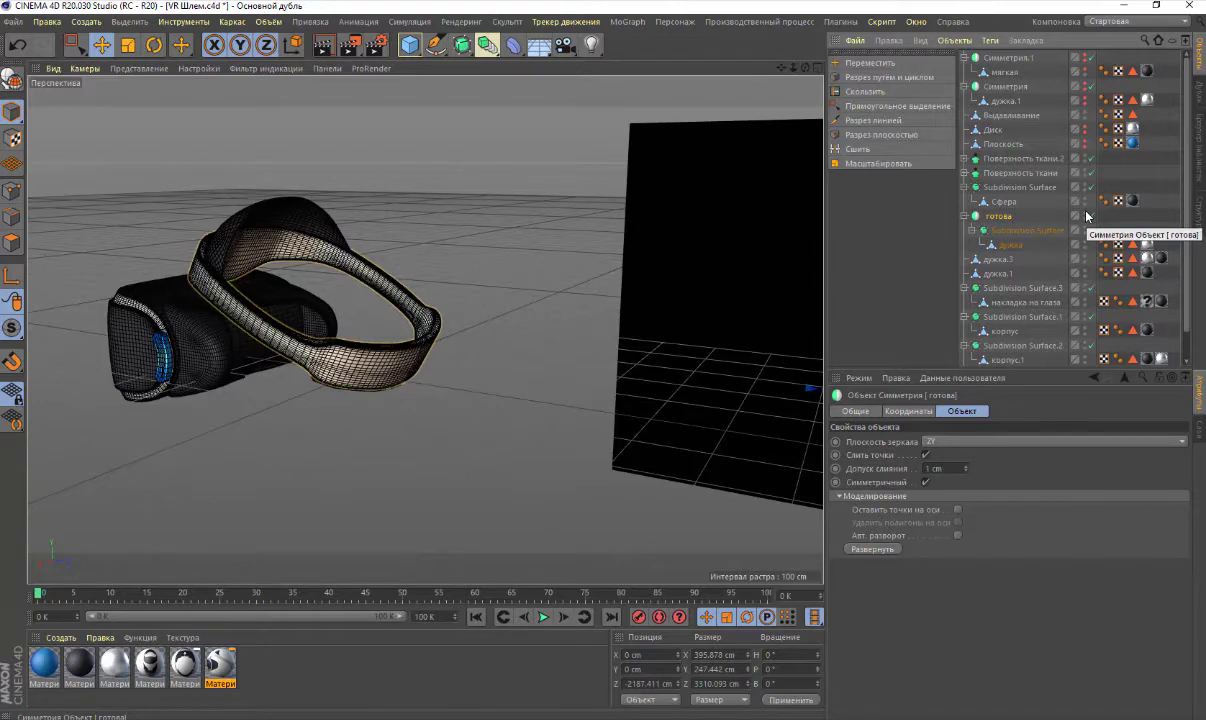
pyautogui.click(1016, 145)
pyautogui.click(1087, 143)
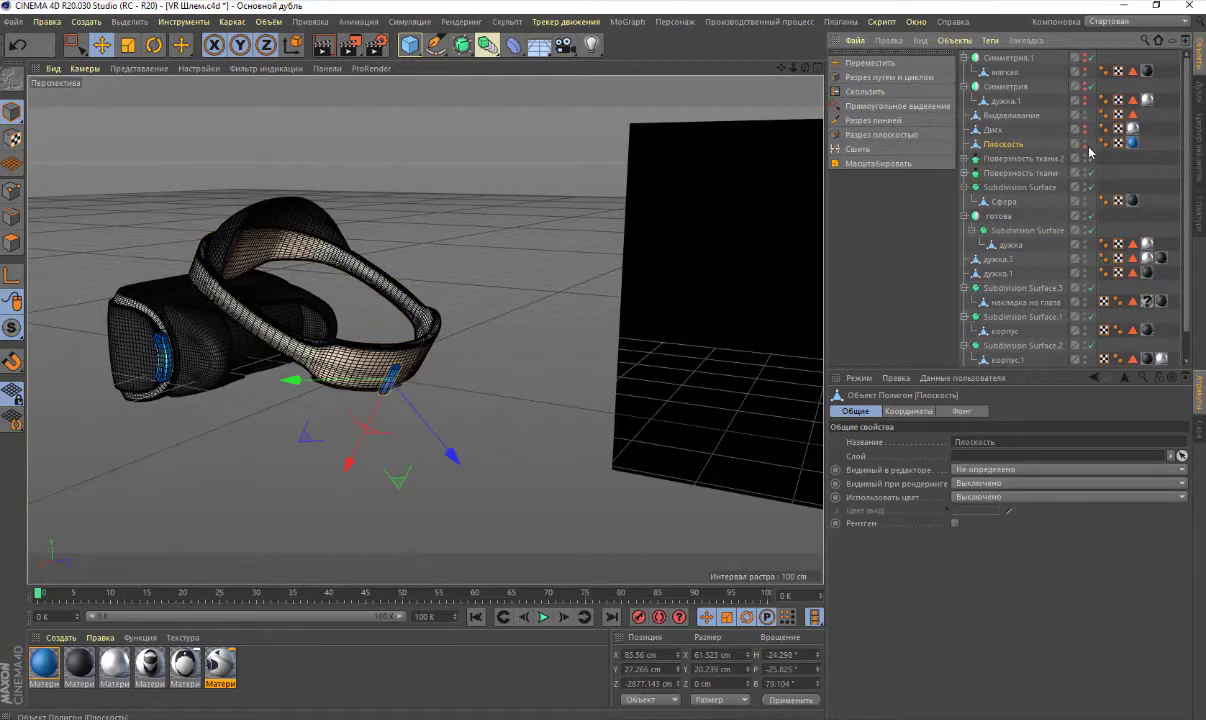
pyautogui.click(1087, 145)
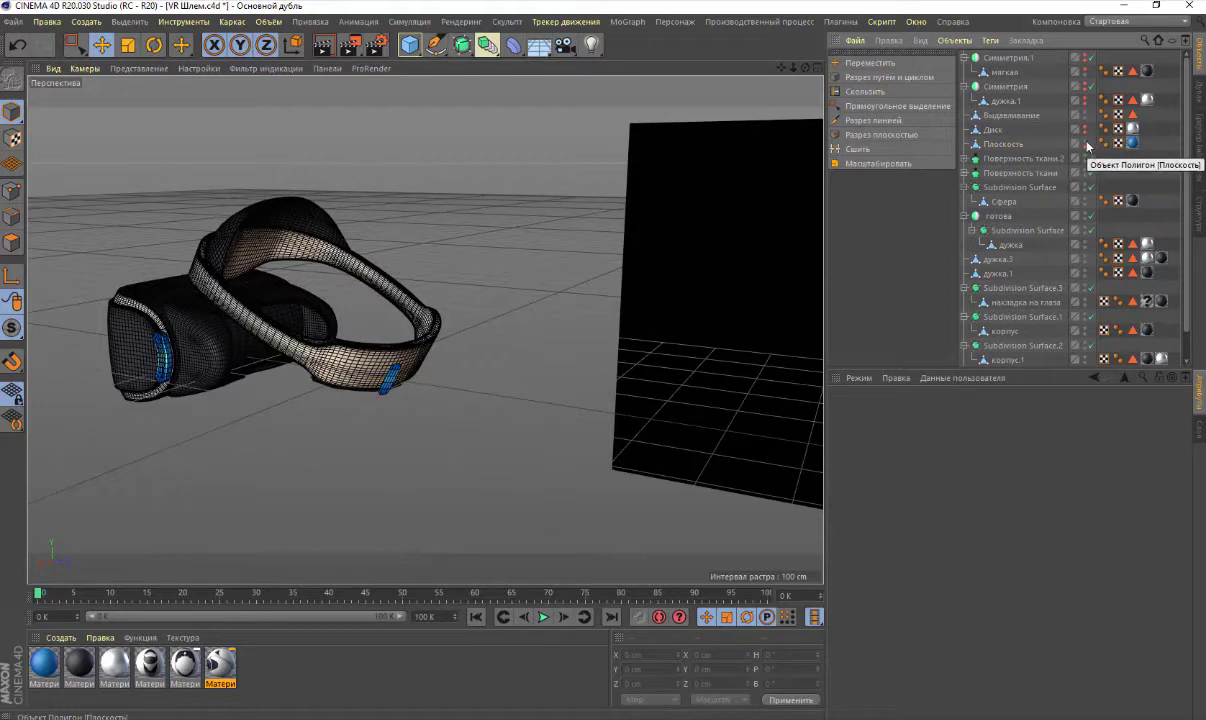
pyautogui.click(998, 133)
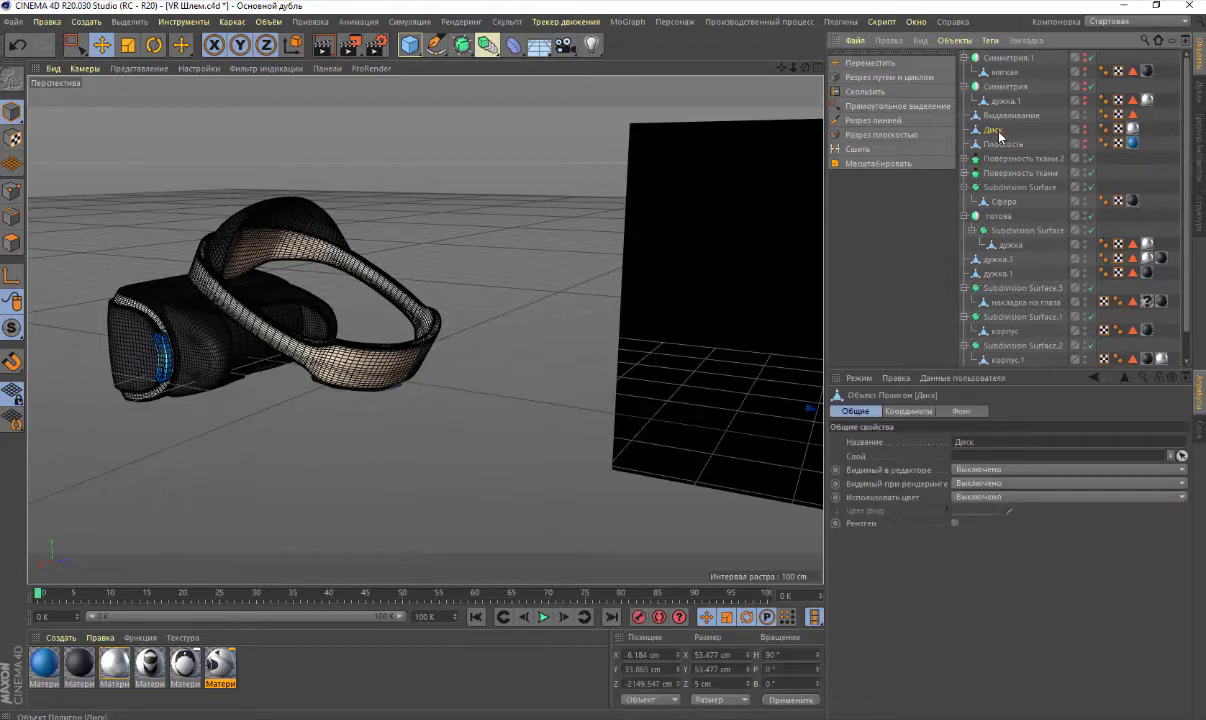
pyautogui.click(1084, 127)
# Show the Симметрия end cap in the editor, orbit onto it, and compare against the reference photo
pyautogui.click(1085, 88)
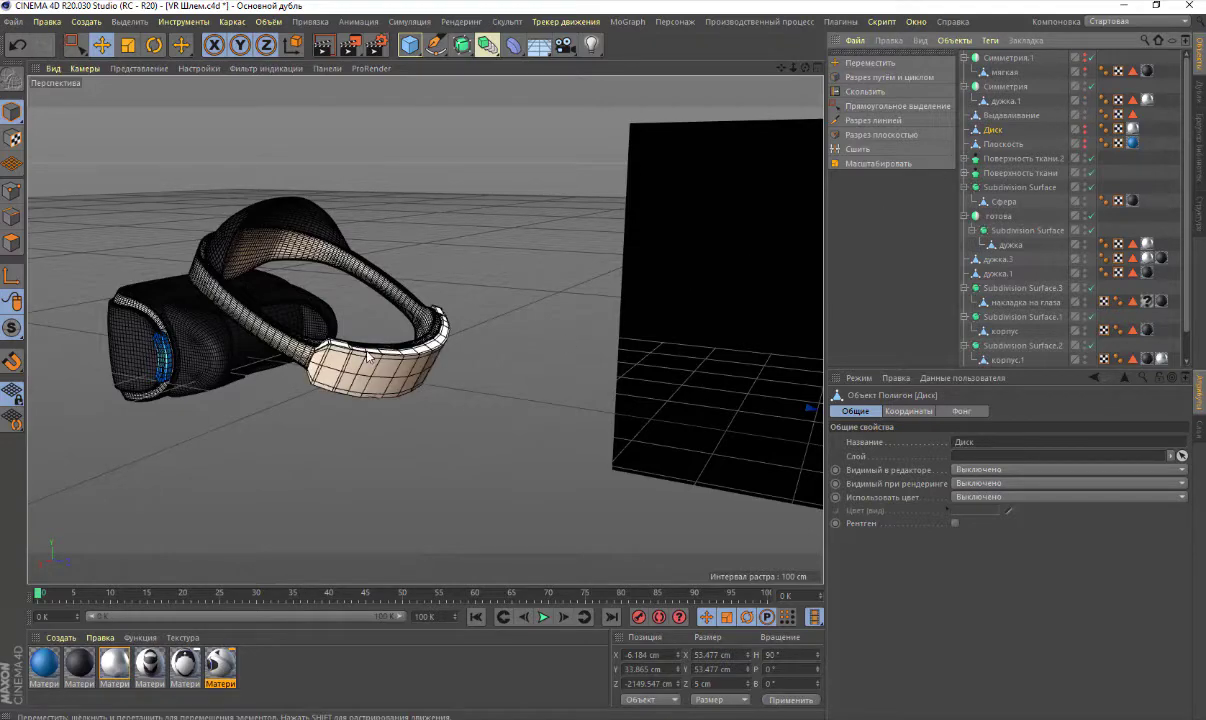
pyautogui.scroll(3, 370, 357)
pyautogui.scroll(3, 370, 357)
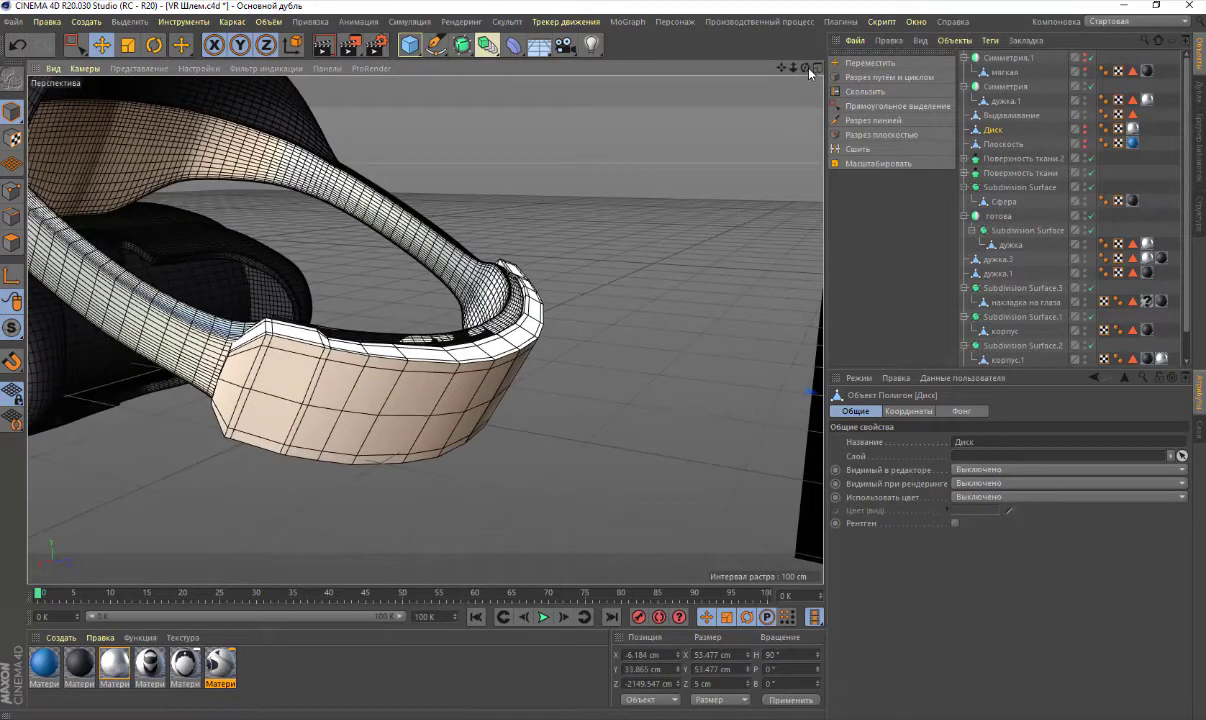
pyautogui.moveTo(805, 68); pyautogui.dragTo(790, 160)
pyautogui.moveTo(810, 270)
pyautogui.mouseDown()
pyautogui.moveTo(479, 88)
pyautogui.moveTo(810, 376)
pyautogui.moveTo(794, 397)
pyautogui.mouseUp()
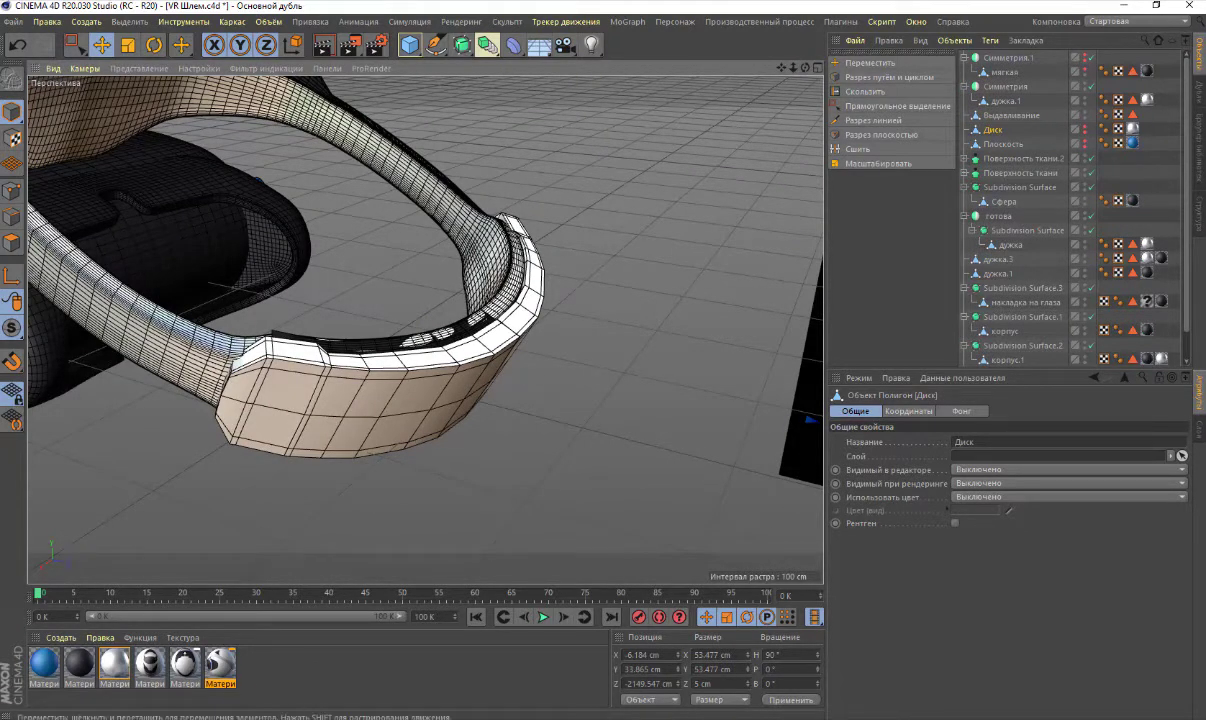
pyautogui.hotkey('alt', 'Tab')
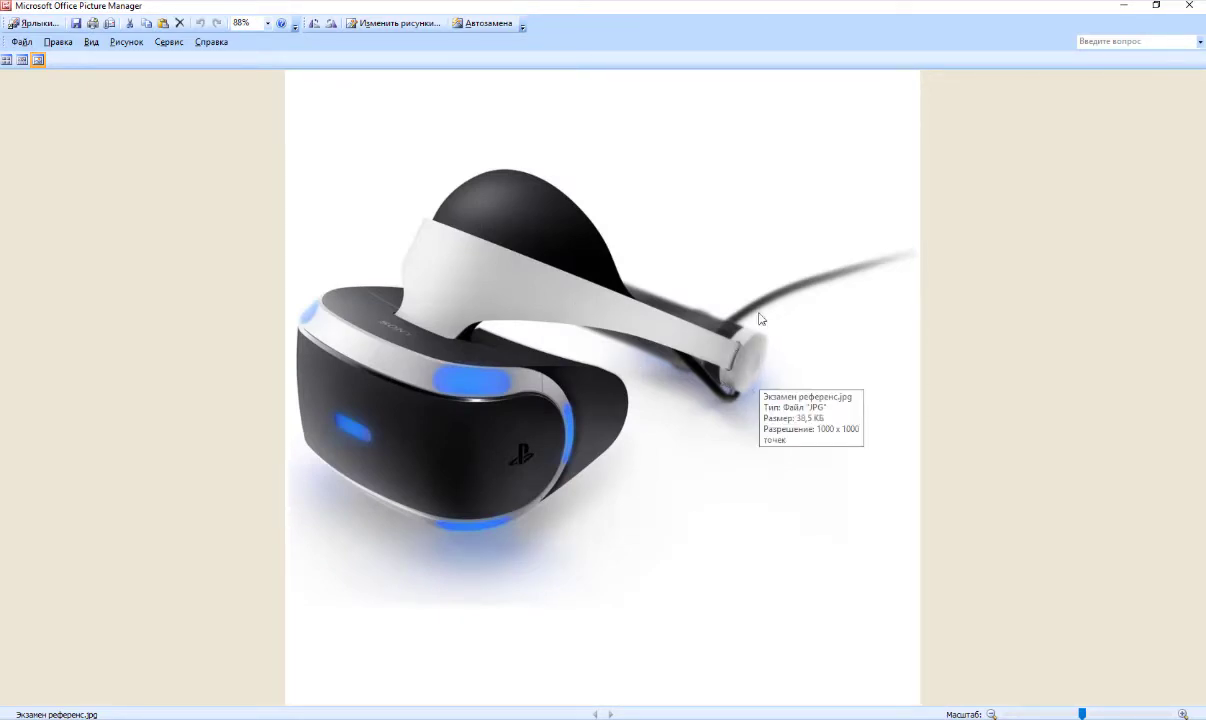
pyautogui.hotkey('alt', 'Tab')
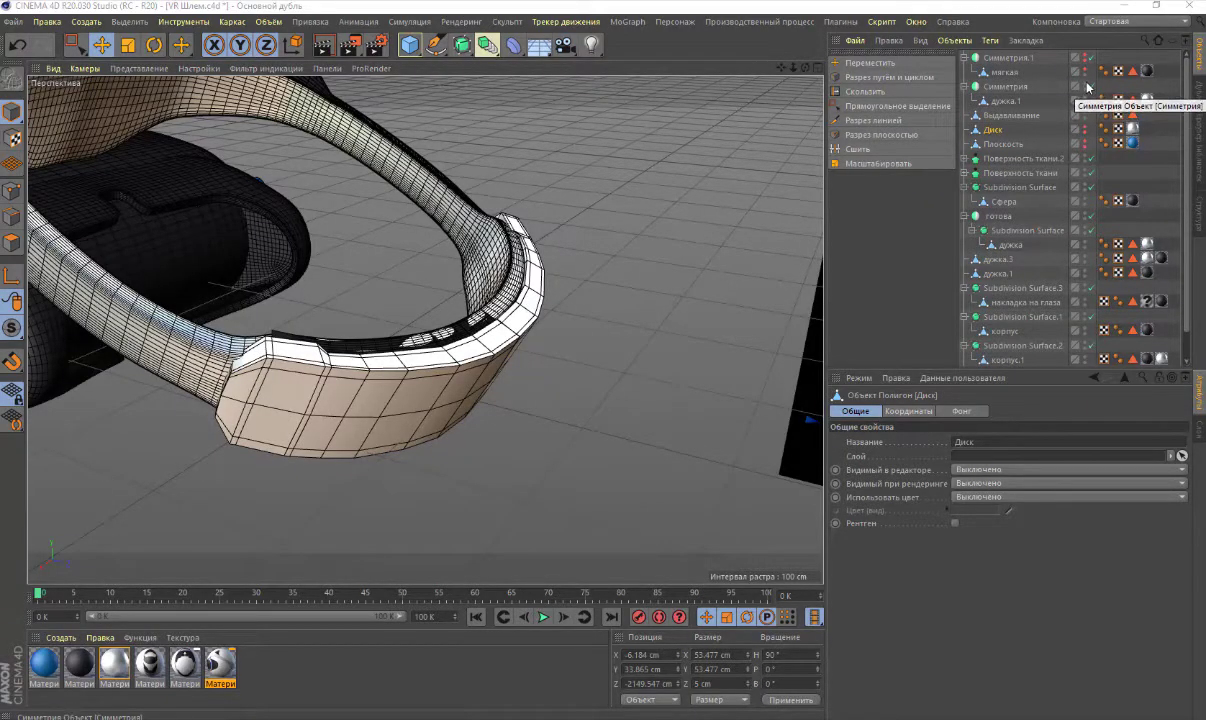
pyautogui.click(1086, 86)
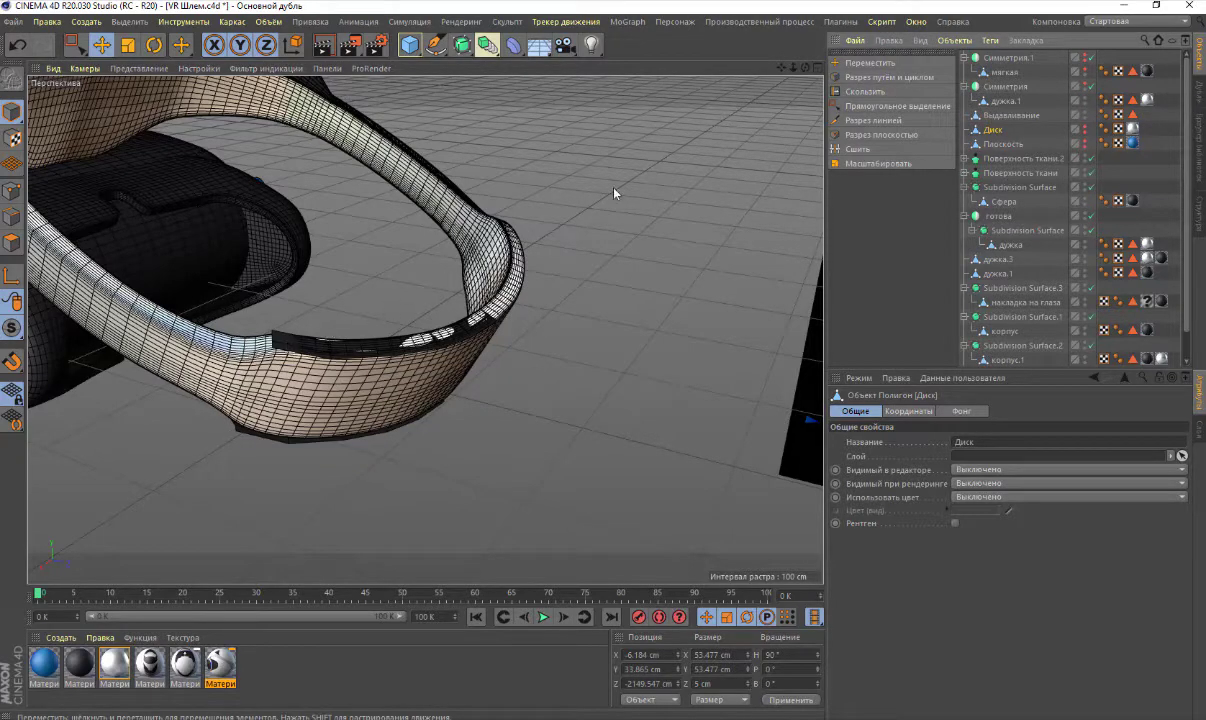
pyautogui.moveTo(806, 67); pyautogui.dragTo(760, 120)
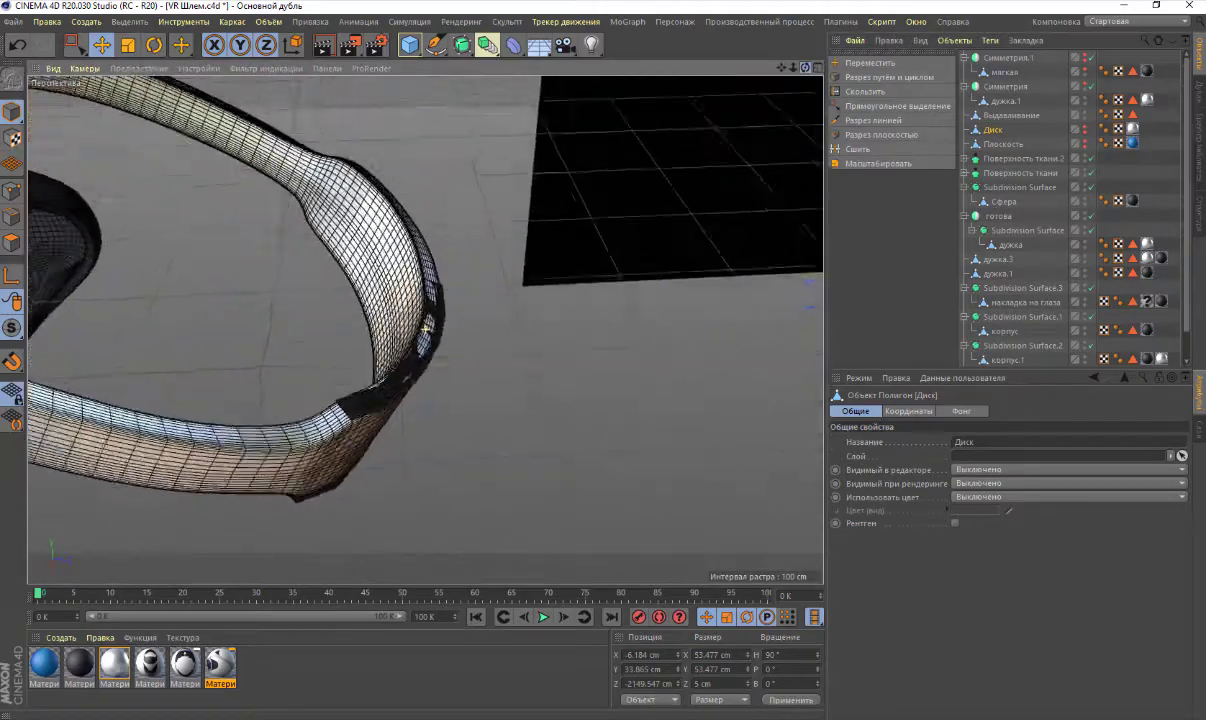
pyautogui.moveTo(806, 67); pyautogui.dragTo(760, 140)
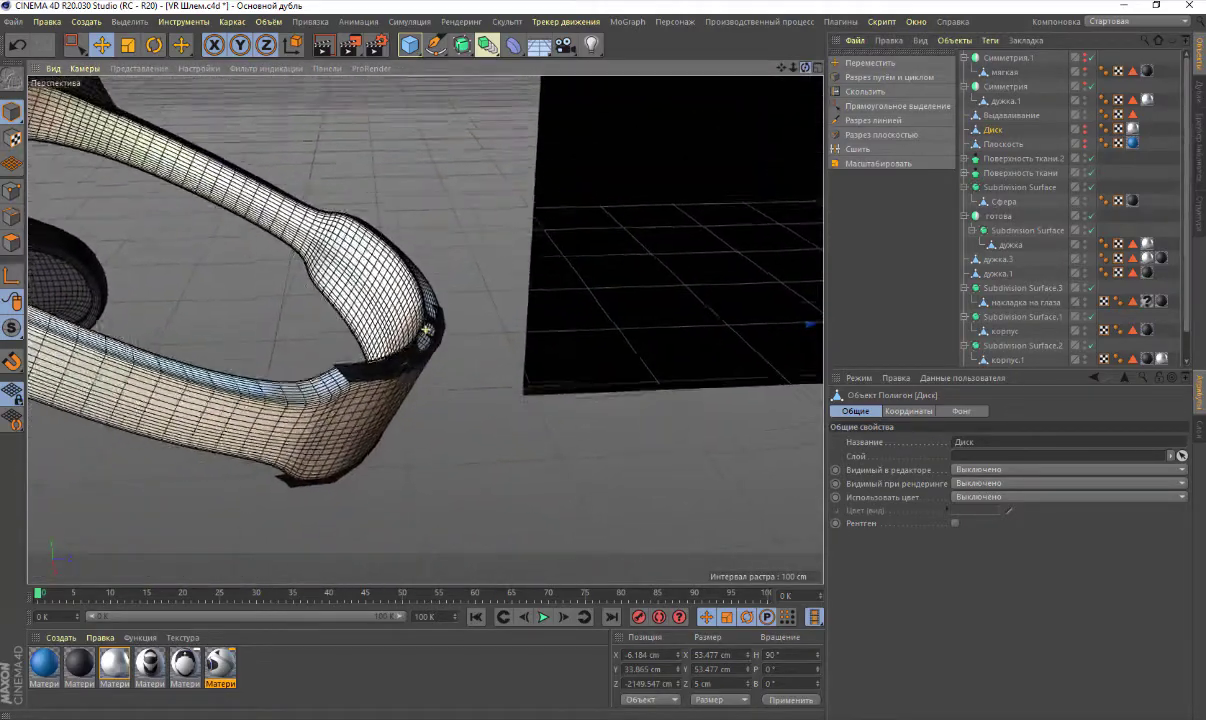
pyautogui.moveTo(806, 67); pyautogui.dragTo(806, 72)
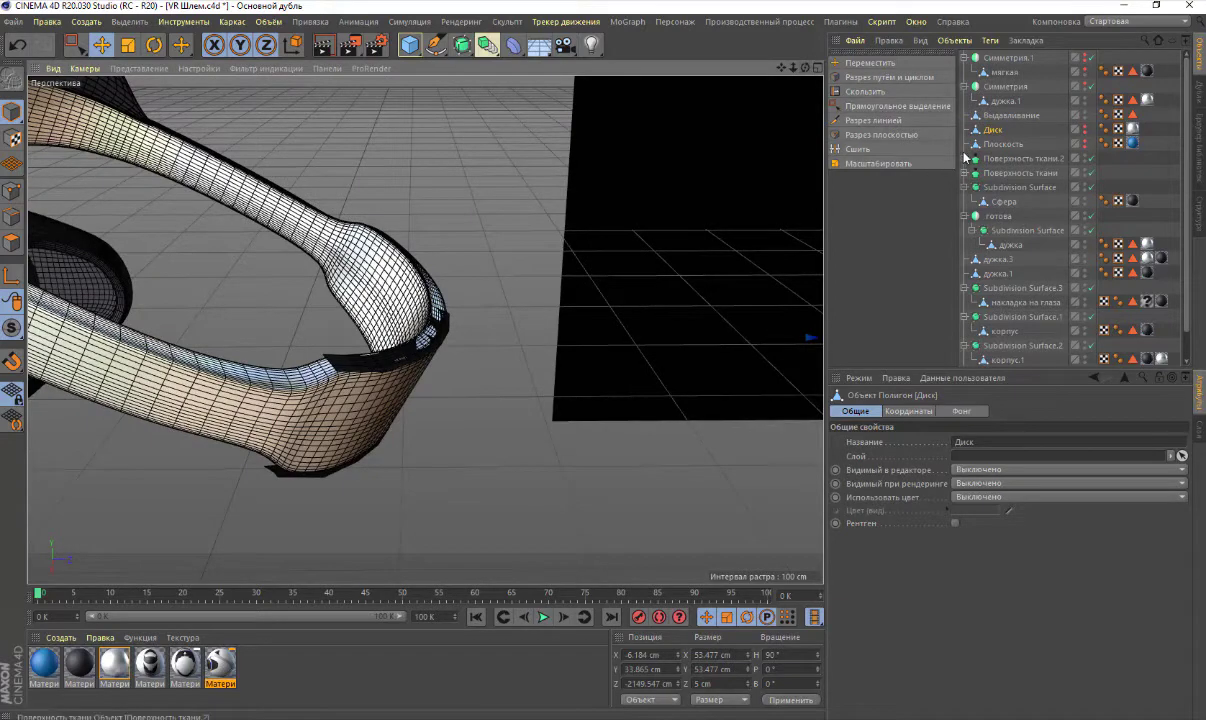
pyautogui.click(1085, 129)
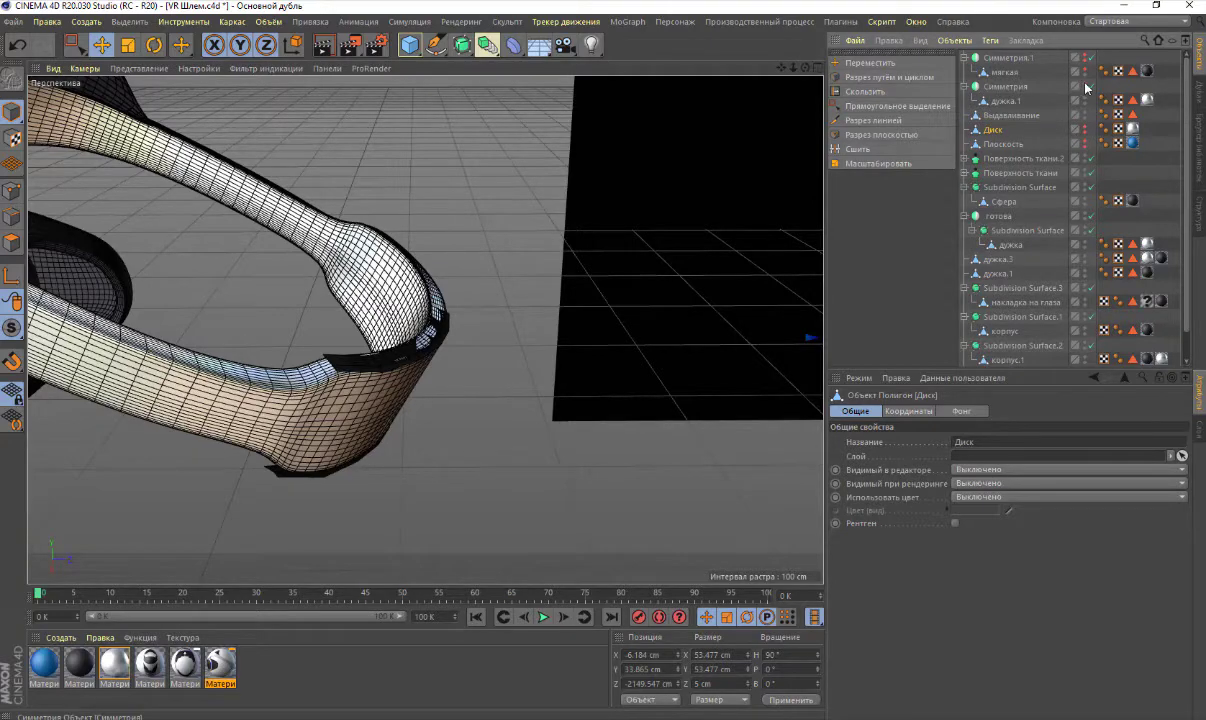
pyautogui.click(1085, 87)
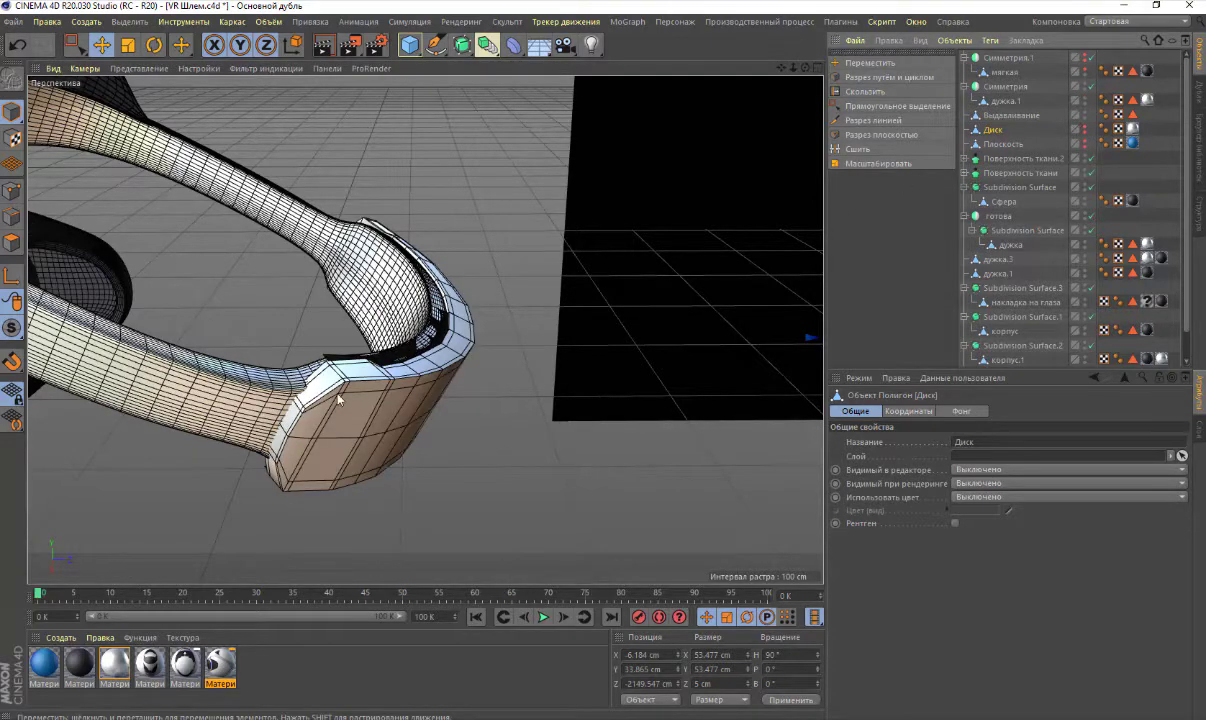
pyautogui.scroll(2, 338, 399)
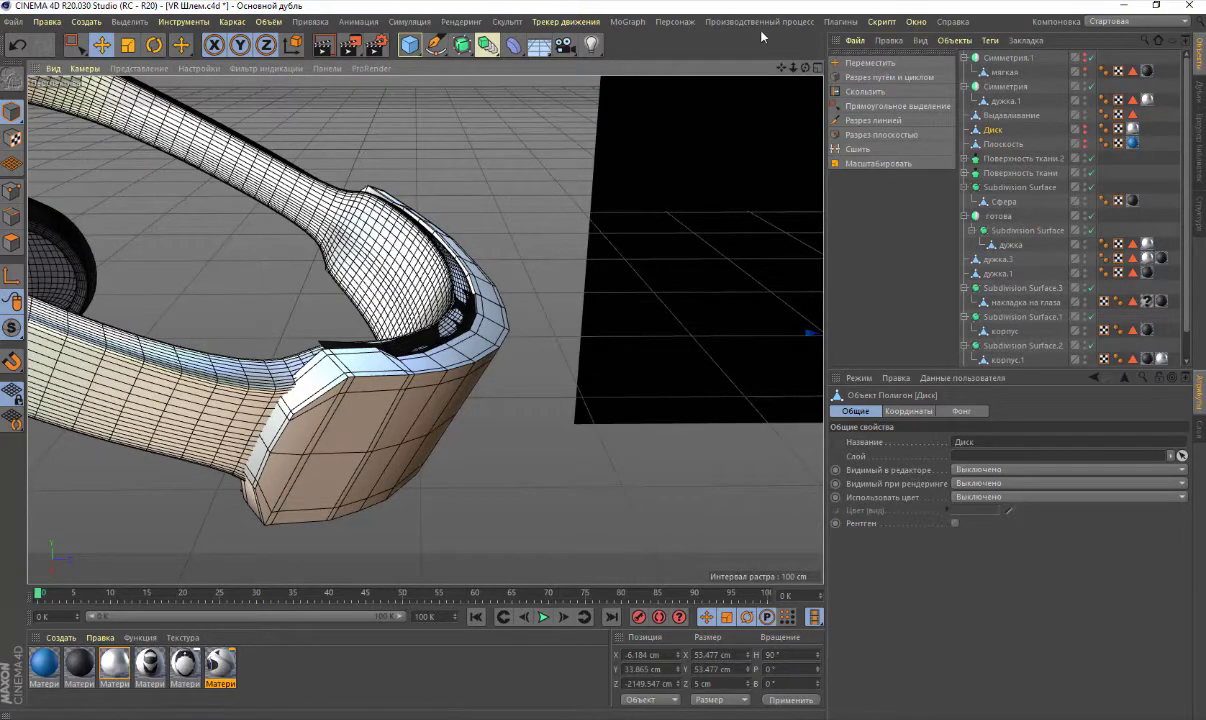
pyautogui.moveTo(295, 350)
pyautogui.keyDown('alt'); pyautogui.mouseDown()
pyautogui.moveTo(425, 328)
pyautogui.moveTo(395, 318)
pyautogui.mouseUp(); pyautogui.keyUp('alt')
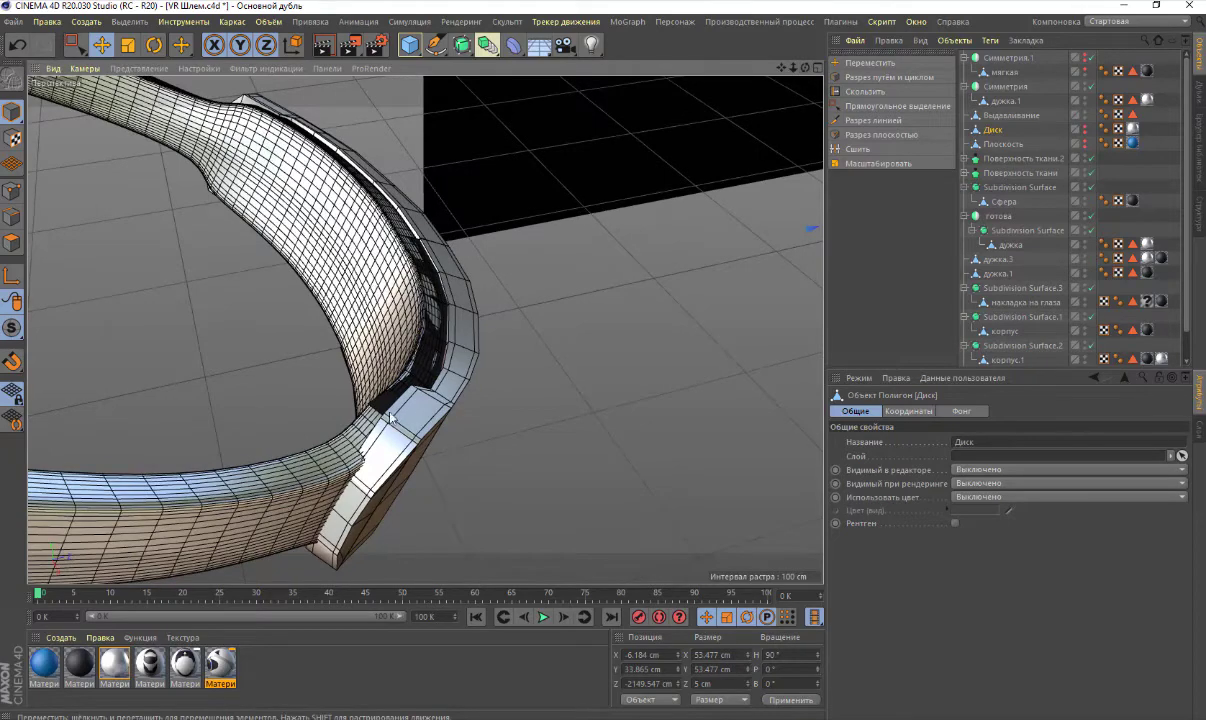
pyautogui.keyDown('alt'); pyautogui.moveTo(368, 410); pyautogui.dragTo(388, 436); pyautogui.keyUp('alt')
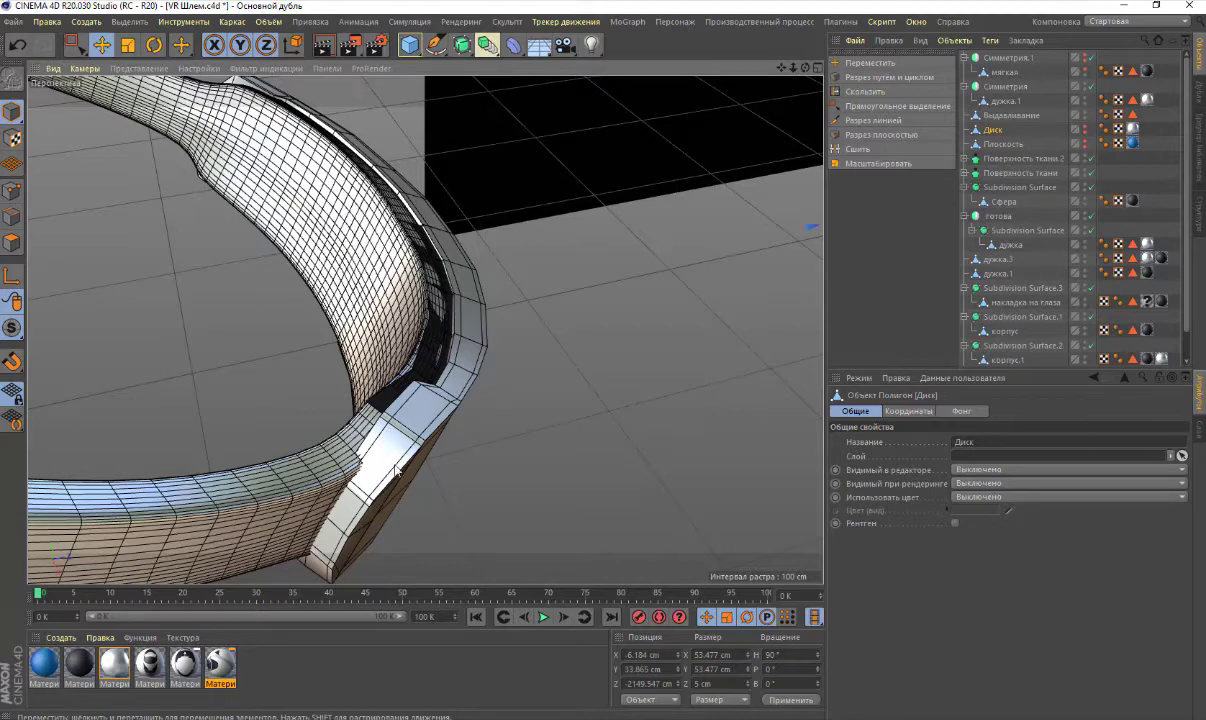
pyautogui.hotkey('alt', 'Tab')
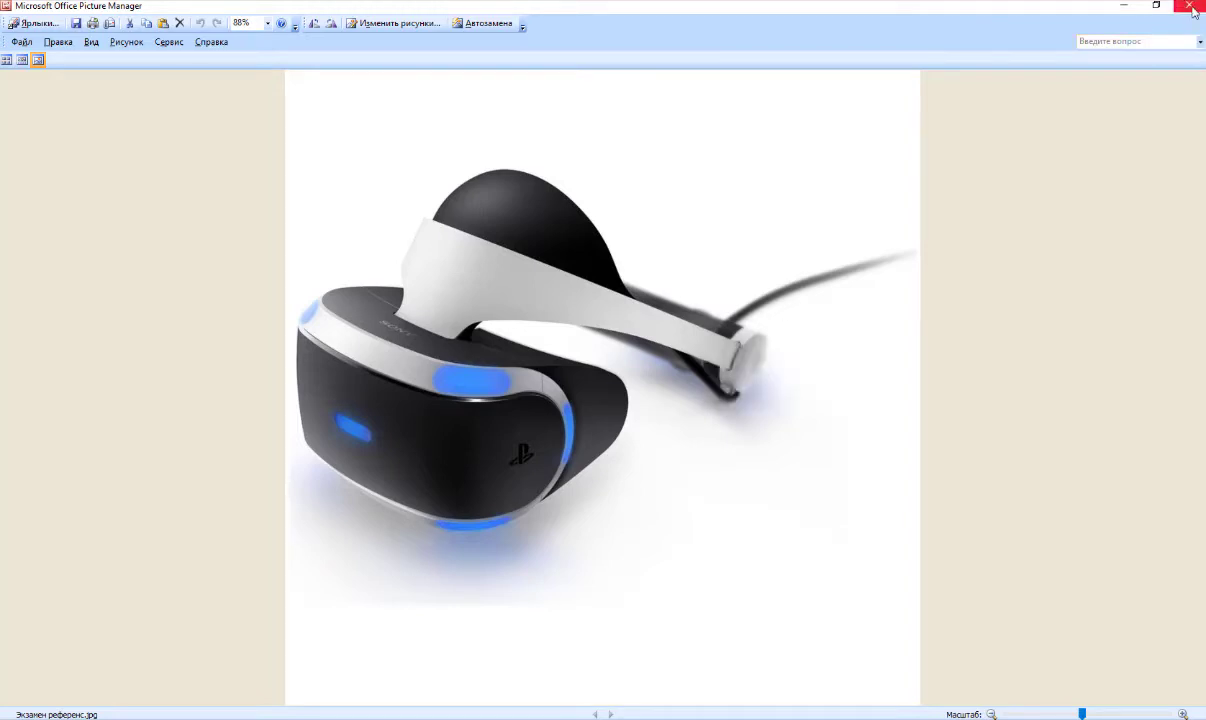
pyautogui.click(1124, 5)
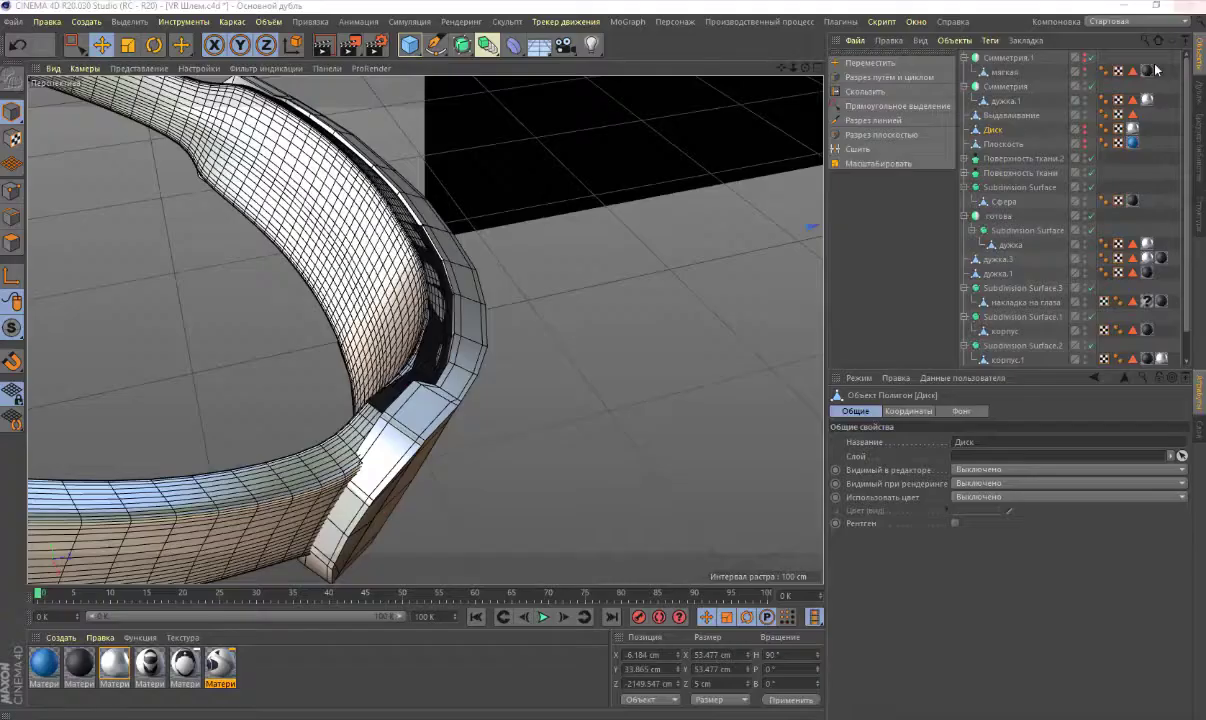
# Select the Симметрия end cap object and apply Центрировать ось to it
pyautogui.click(425, 368)
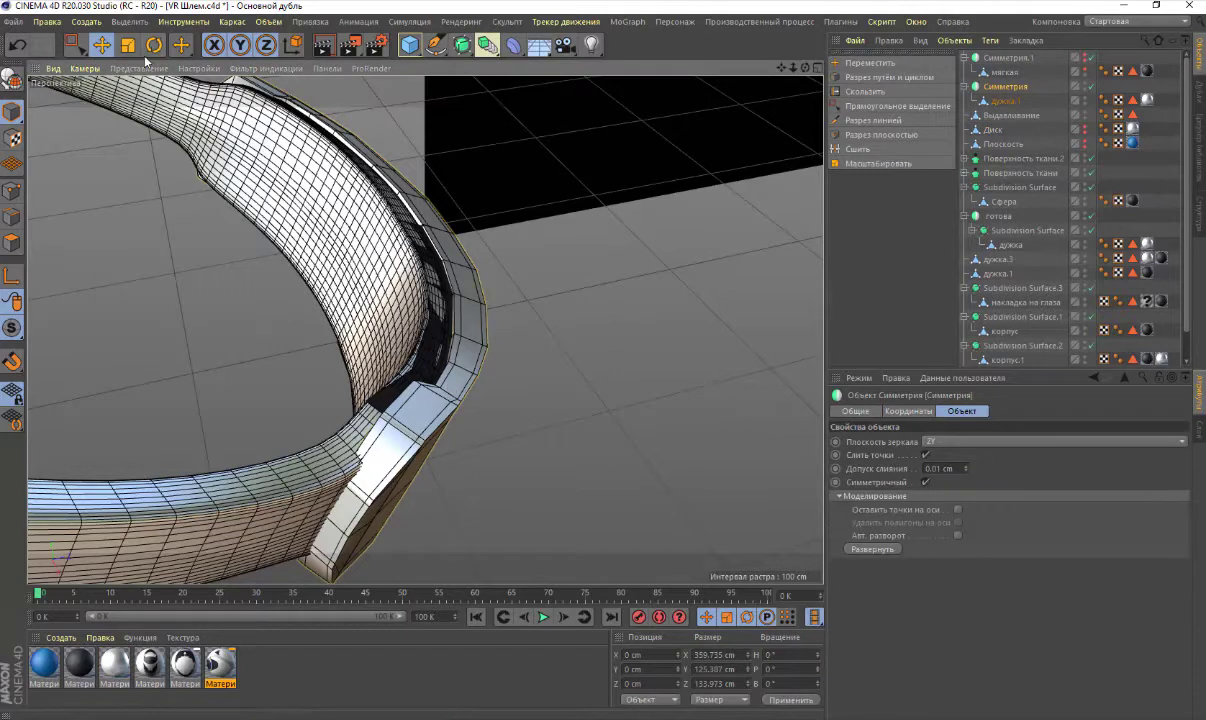
pyautogui.scroll(-3, 205, 237)
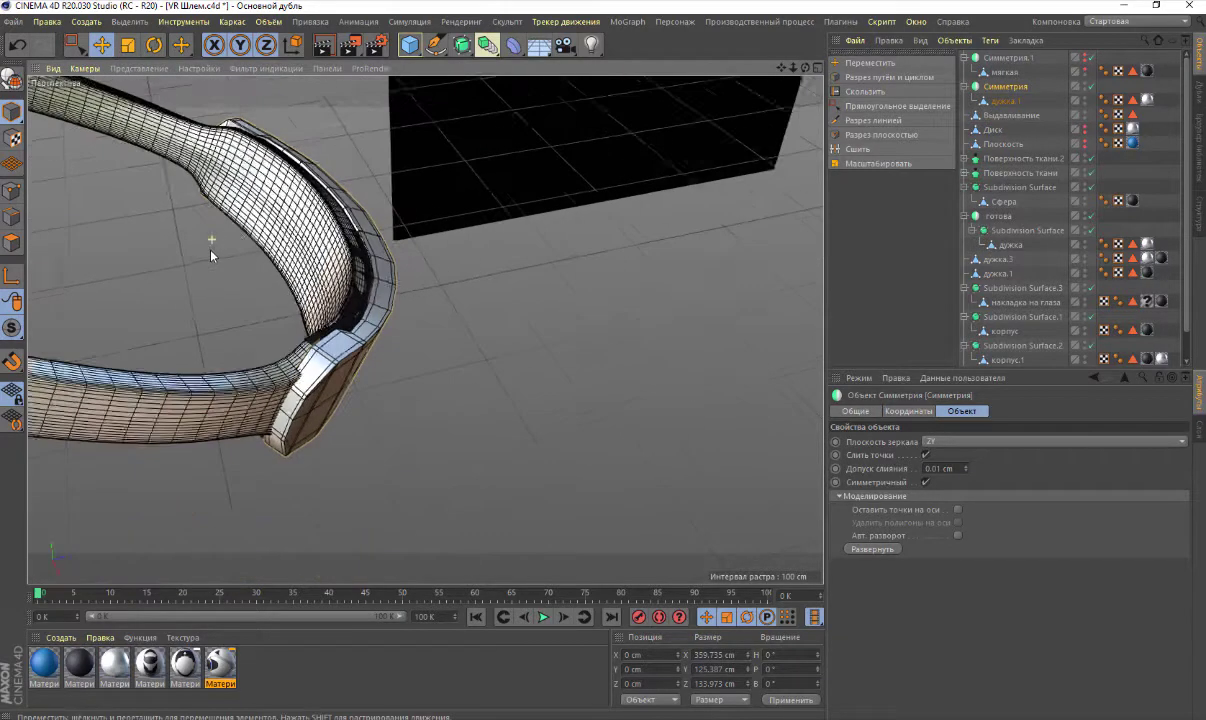
pyautogui.scroll(-3, 205, 237)
pyautogui.scroll(-3, 205, 237)
pyautogui.scroll(-2, 210, 250)
pyautogui.scroll(-3, 212, 260)
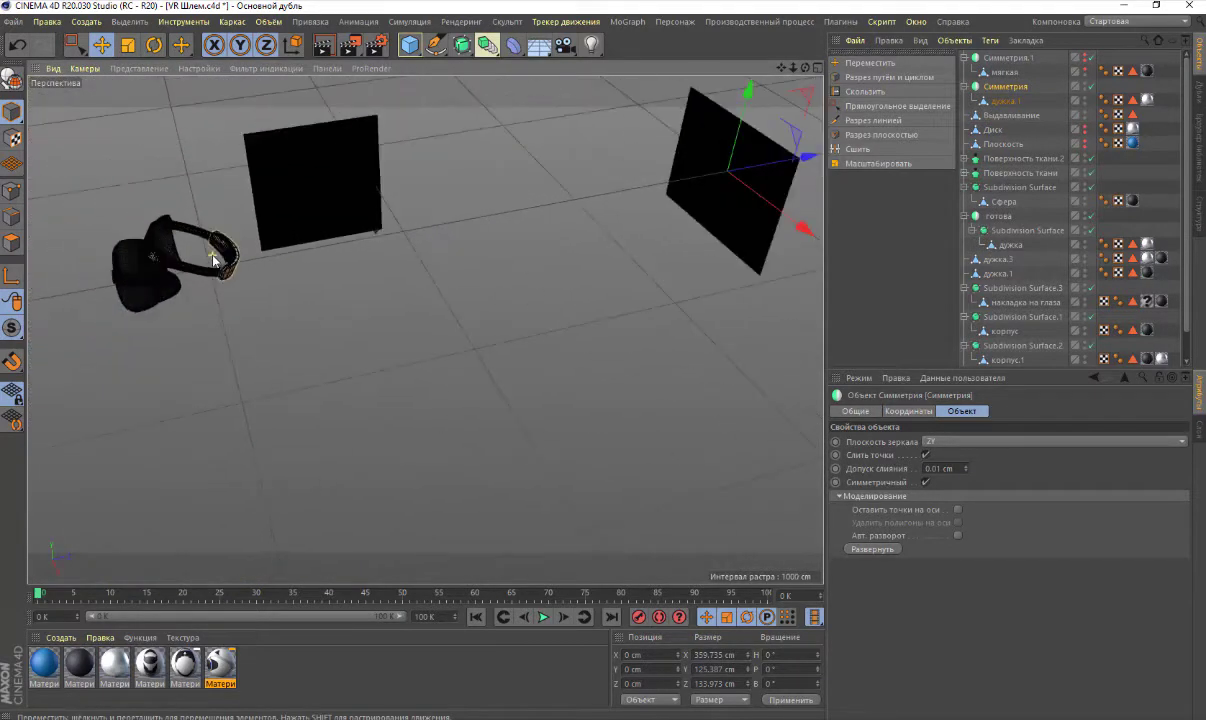
pyautogui.keyDown('alt'); pyautogui.moveTo(162, 222); pyautogui.dragTo(219, 248, button='middle'); pyautogui.keyUp('alt')
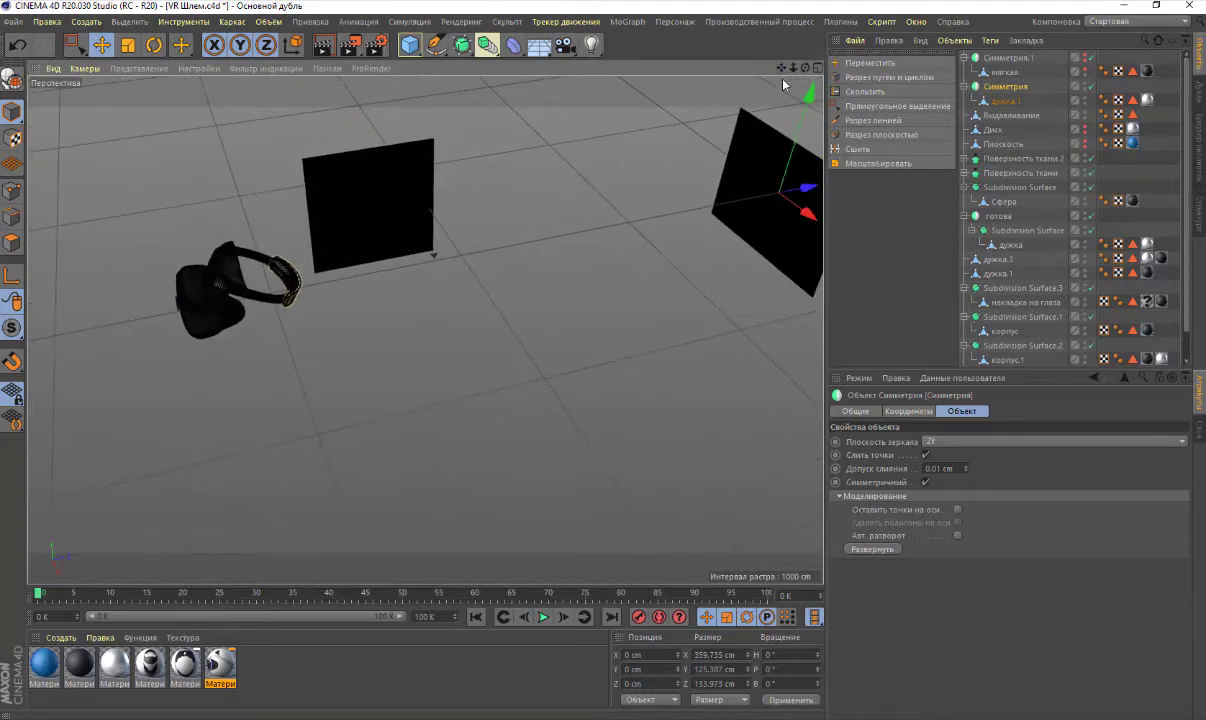
pyautogui.scroll(2, 233, 256)
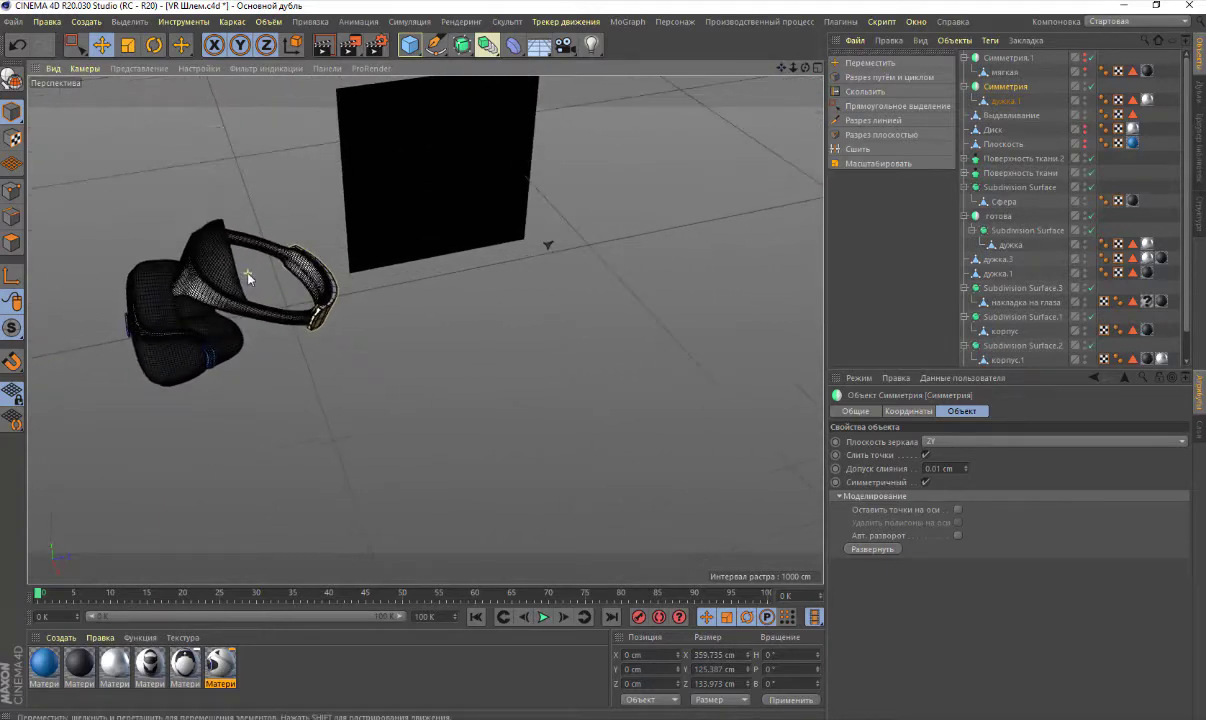
pyautogui.scroll(3, 233, 256)
pyautogui.click(233, 22)
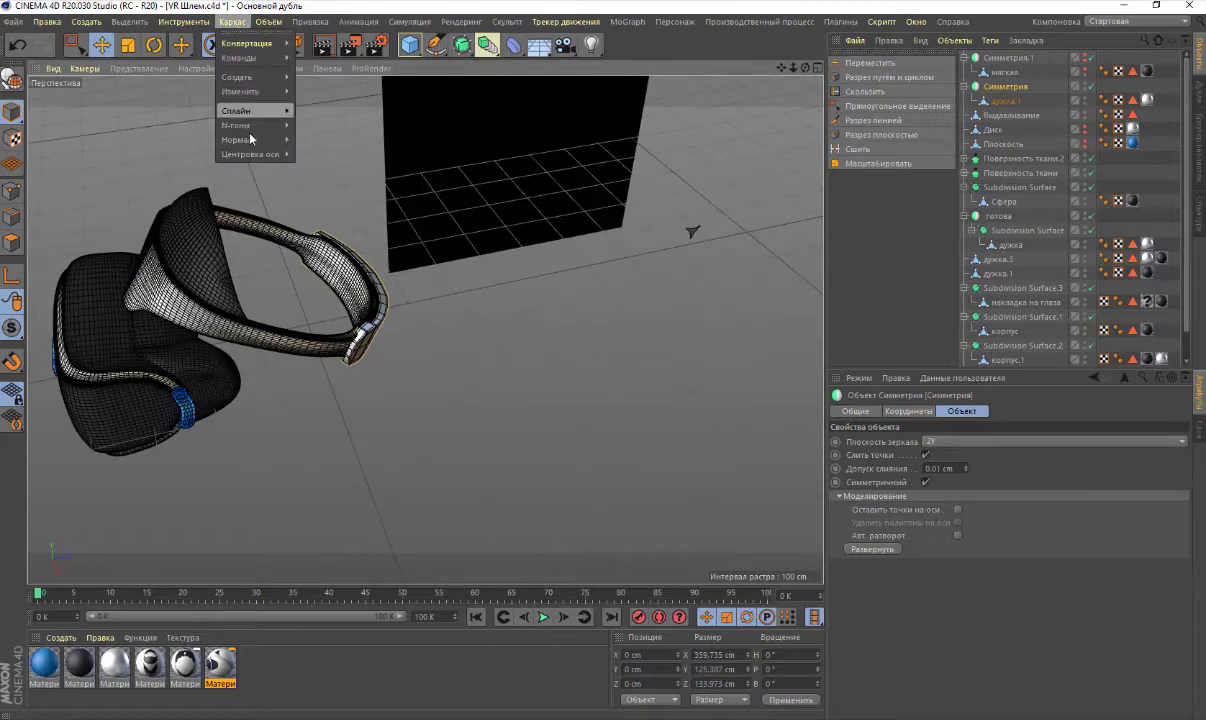
pyautogui.moveTo(251, 154)
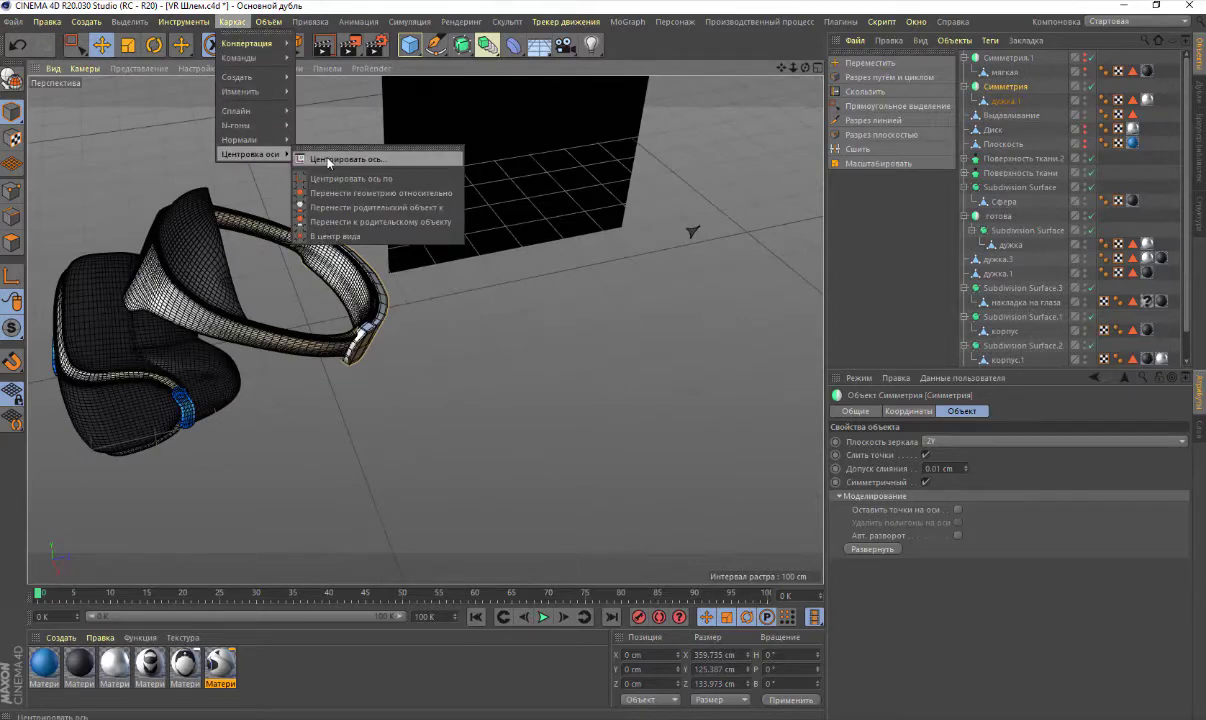
pyautogui.click(328, 162)
pyautogui.click(290, 252)
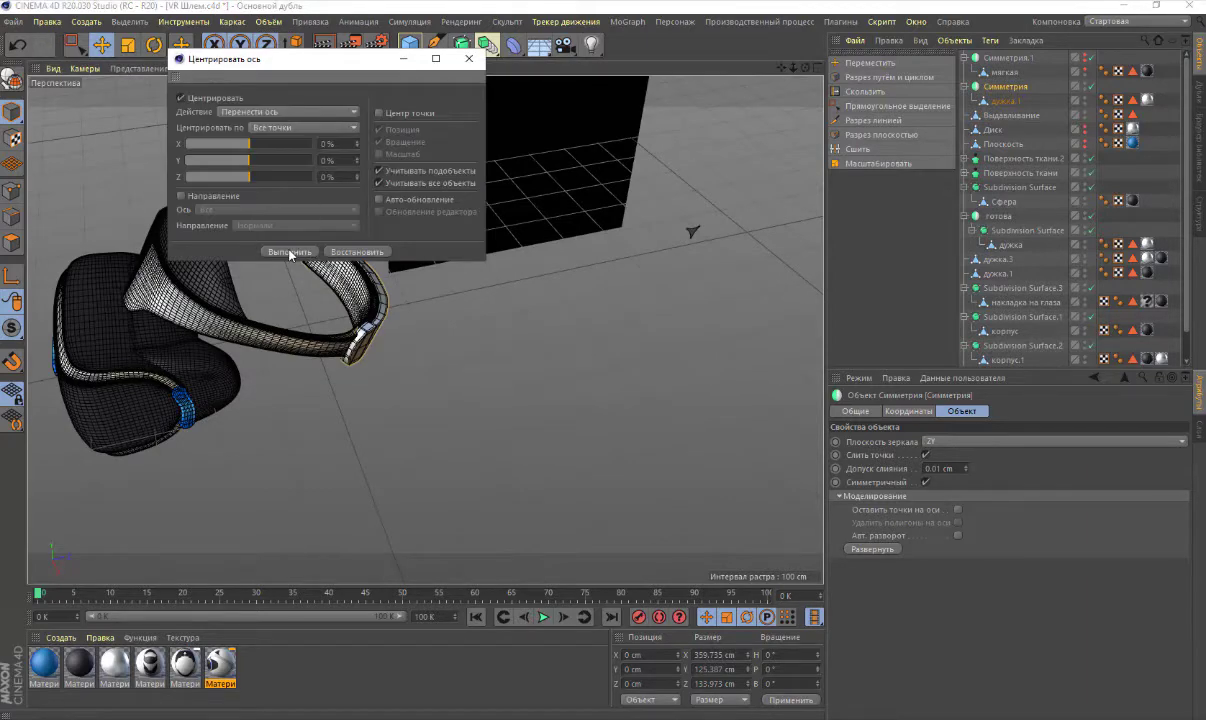
pyautogui.click(468, 58)
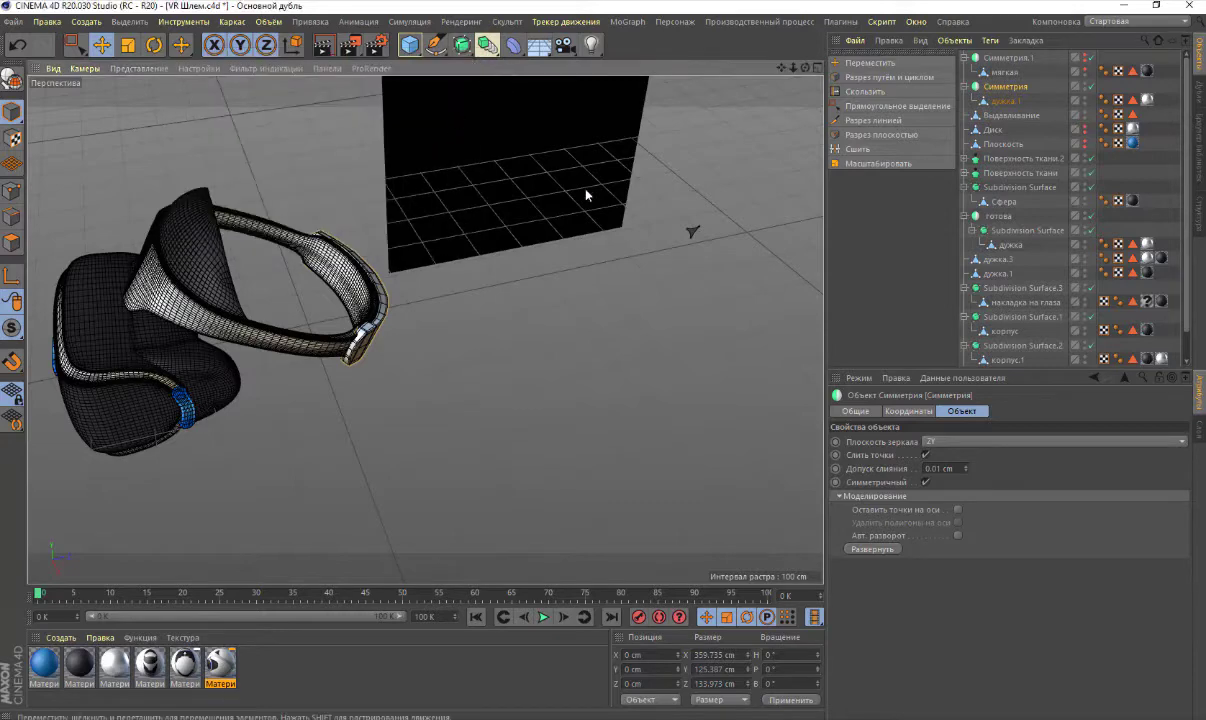
# Centre дужка.1's axis on its geometry with Центровка оси, then close the dialog
pyautogui.click(1005, 101)
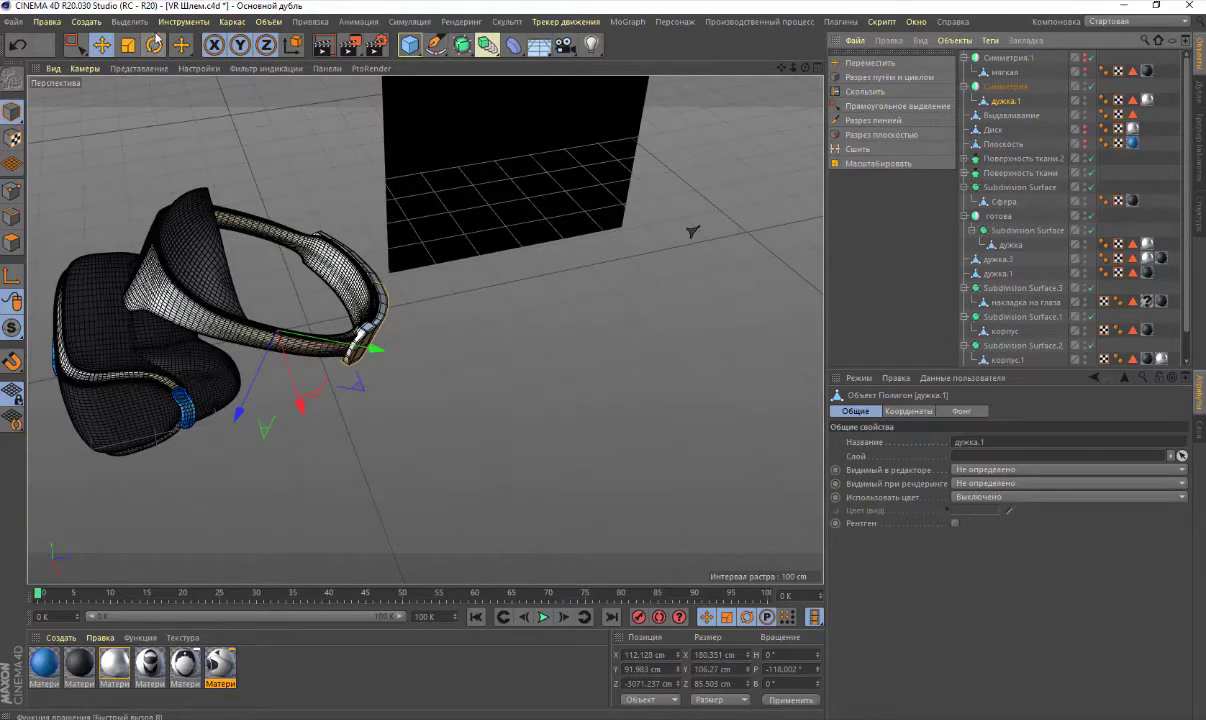
pyautogui.click(234, 22)
pyautogui.moveTo(250, 154)
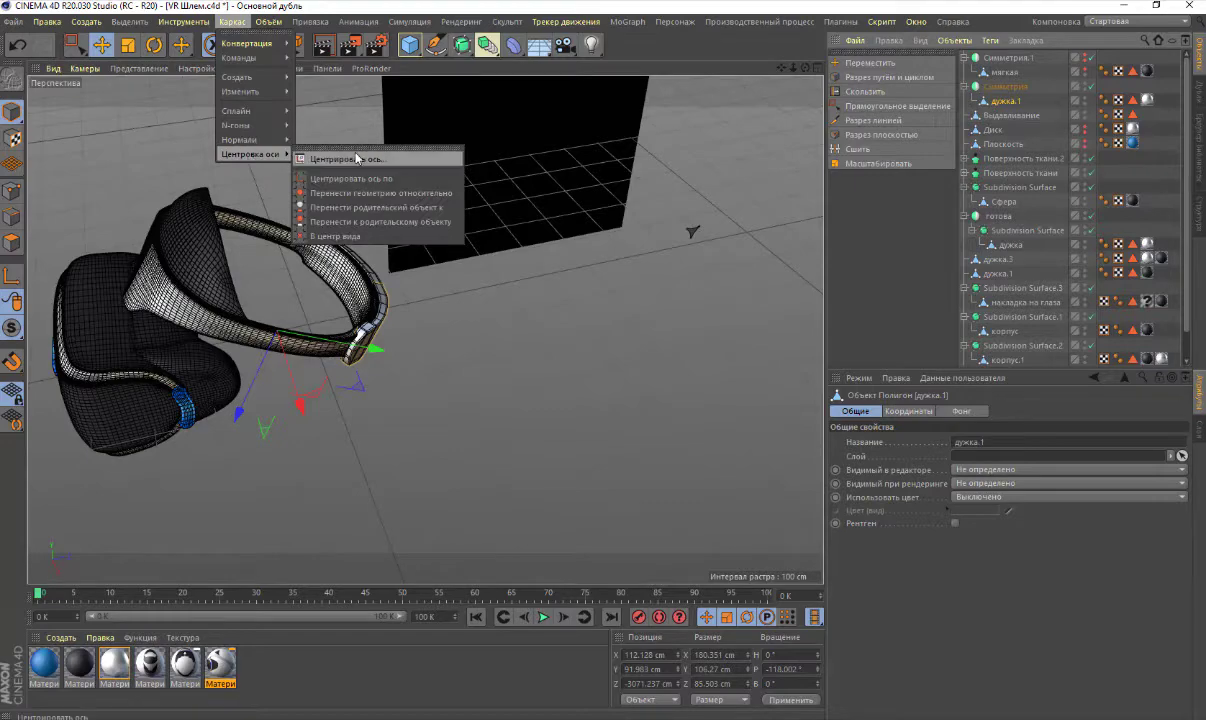
pyautogui.click(358, 159)
pyautogui.click(472, 334)
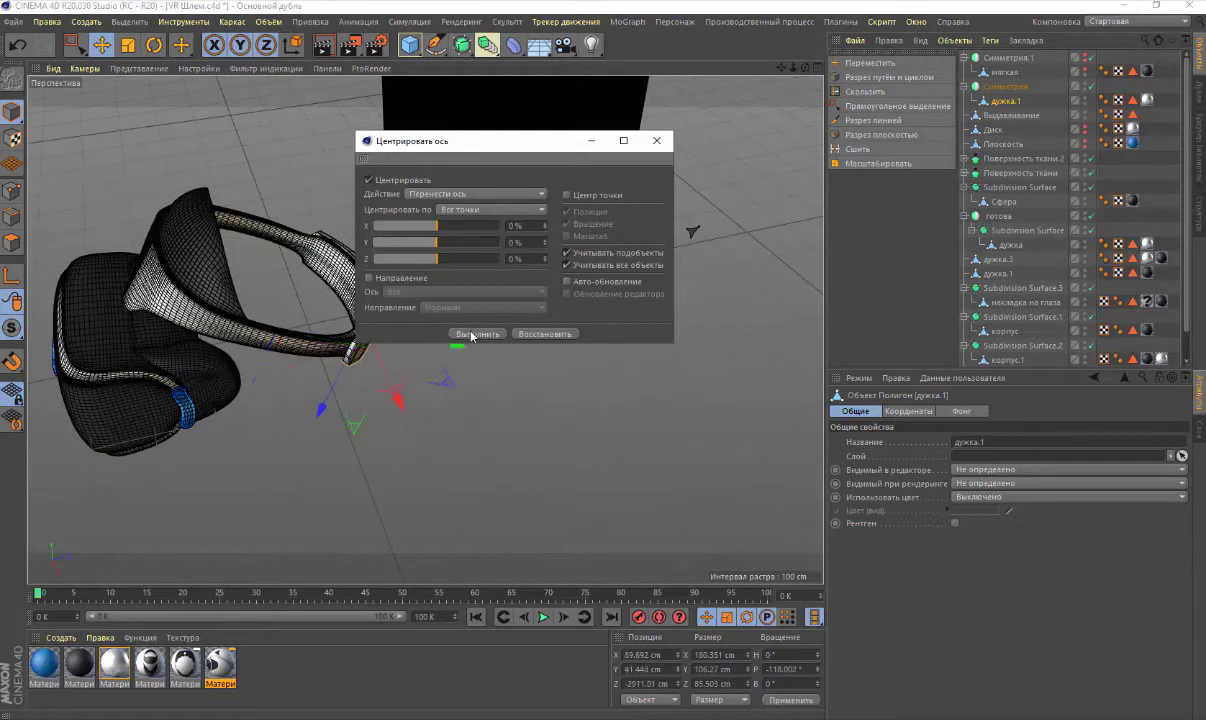
pyautogui.click(656, 141)
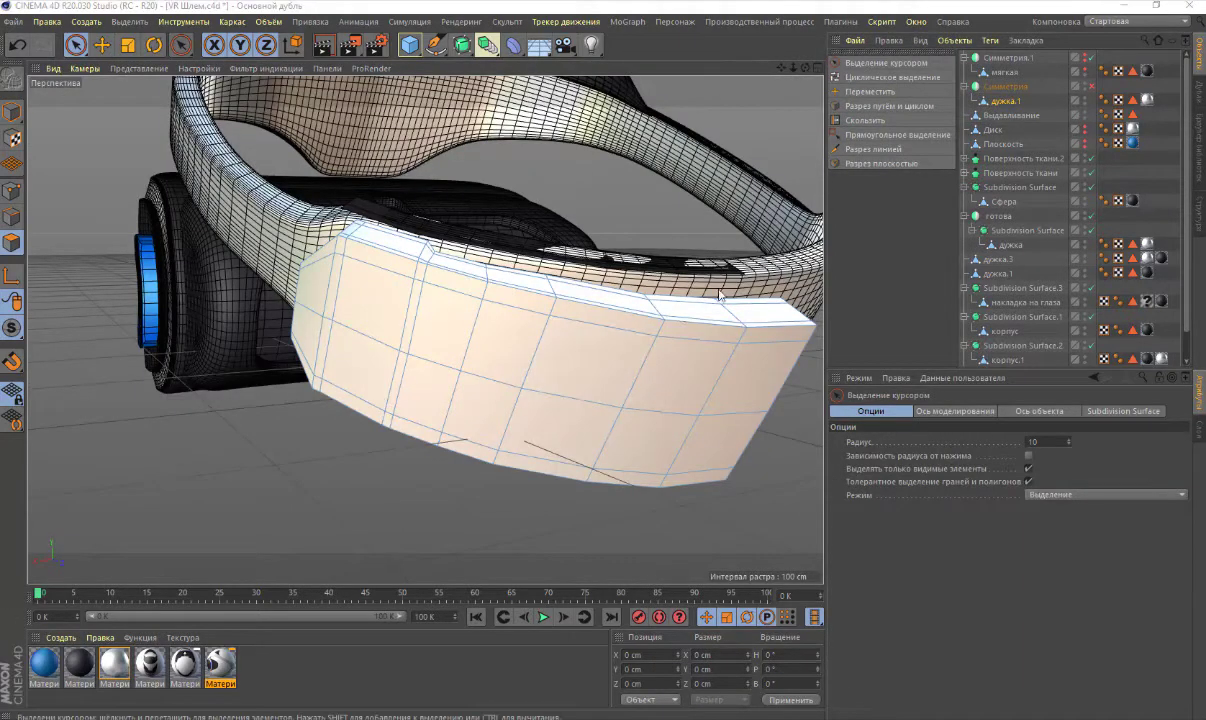
# Paint-select the end cap panel's left- and right-side outer faces with Live Selection
pyautogui.moveTo(805, 68); pyautogui.dragTo(805, 68)
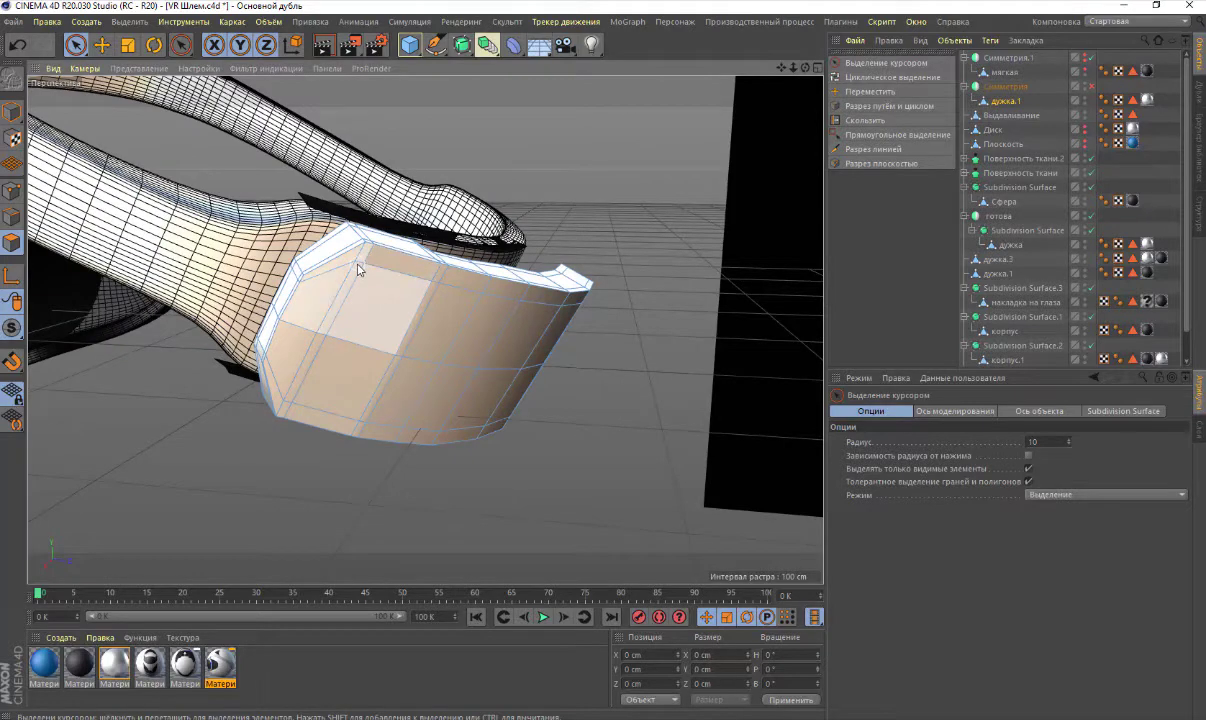
pyautogui.moveTo(358, 270)
pyautogui.mouseDown()
pyautogui.moveTo(288, 403)
pyautogui.moveTo(347, 345)
pyautogui.moveTo(370, 257)
pyautogui.moveTo(420, 272)
pyautogui.moveTo(404, 385)
pyautogui.moveTo(368, 422)
pyautogui.moveTo(438, 404)
pyautogui.moveTo(505, 296)
pyautogui.moveTo(573, 364)
pyautogui.moveTo(485, 404)
pyautogui.moveTo(471, 425)
pyautogui.moveTo(487, 424)
pyautogui.moveTo(532, 292)
pyautogui.mouseUp()
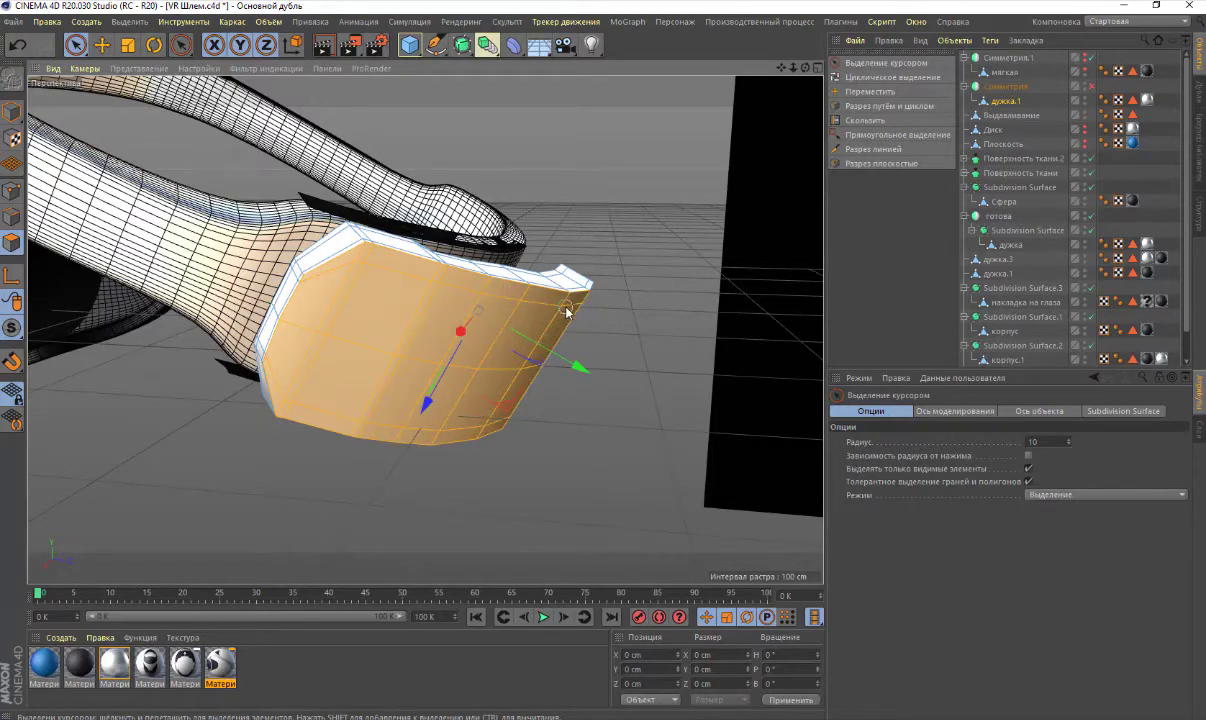
pyautogui.moveTo(810, 80); pyautogui.dragTo(781, 337)
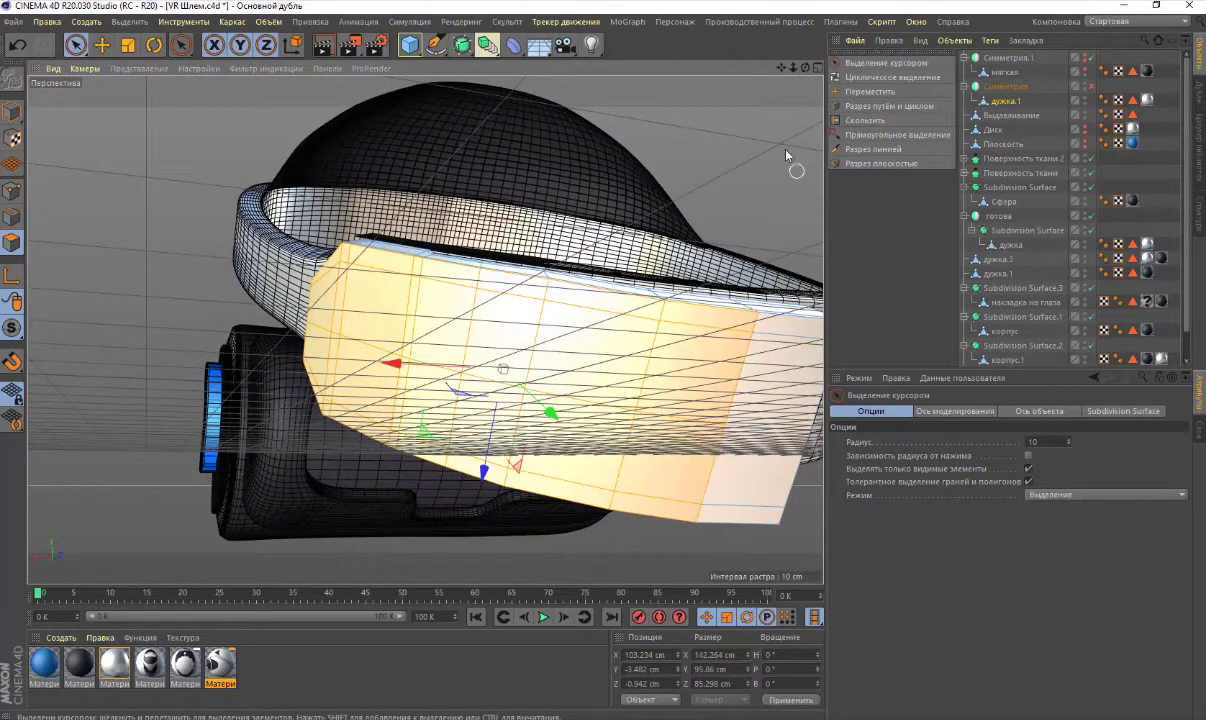
pyautogui.moveTo(805, 67); pyautogui.dragTo(740, 72)
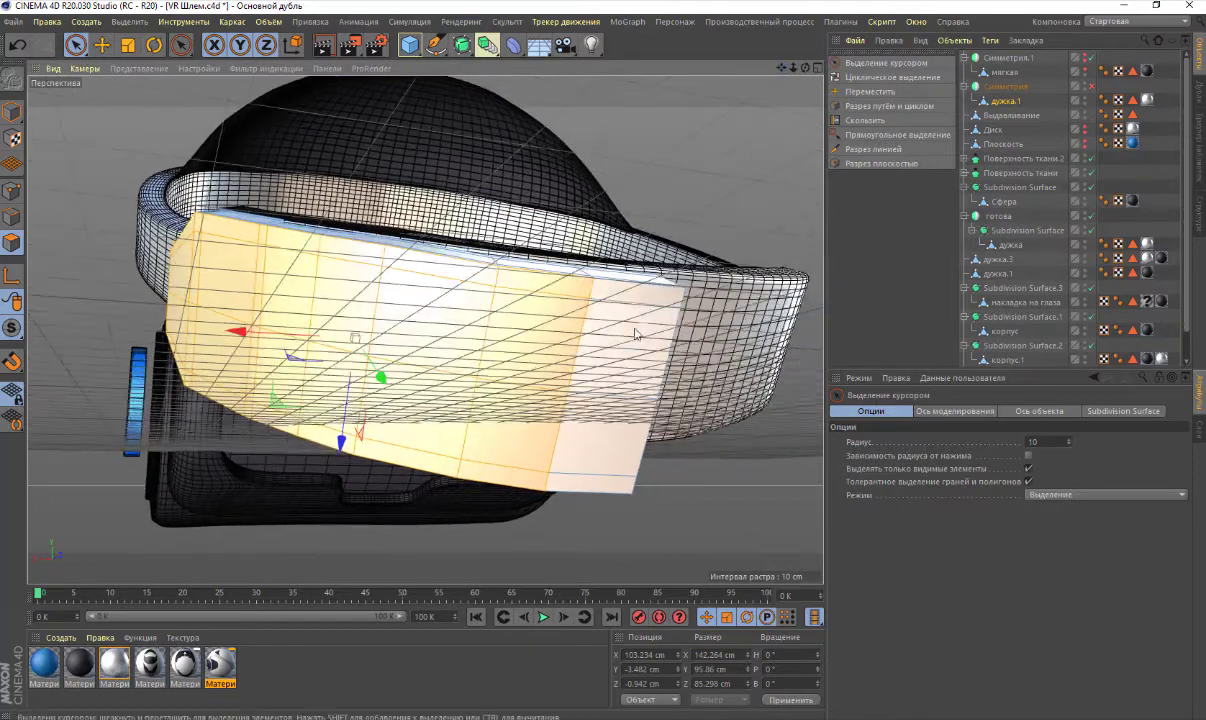
pyautogui.moveTo(631, 309); pyautogui.dragTo(630, 455)
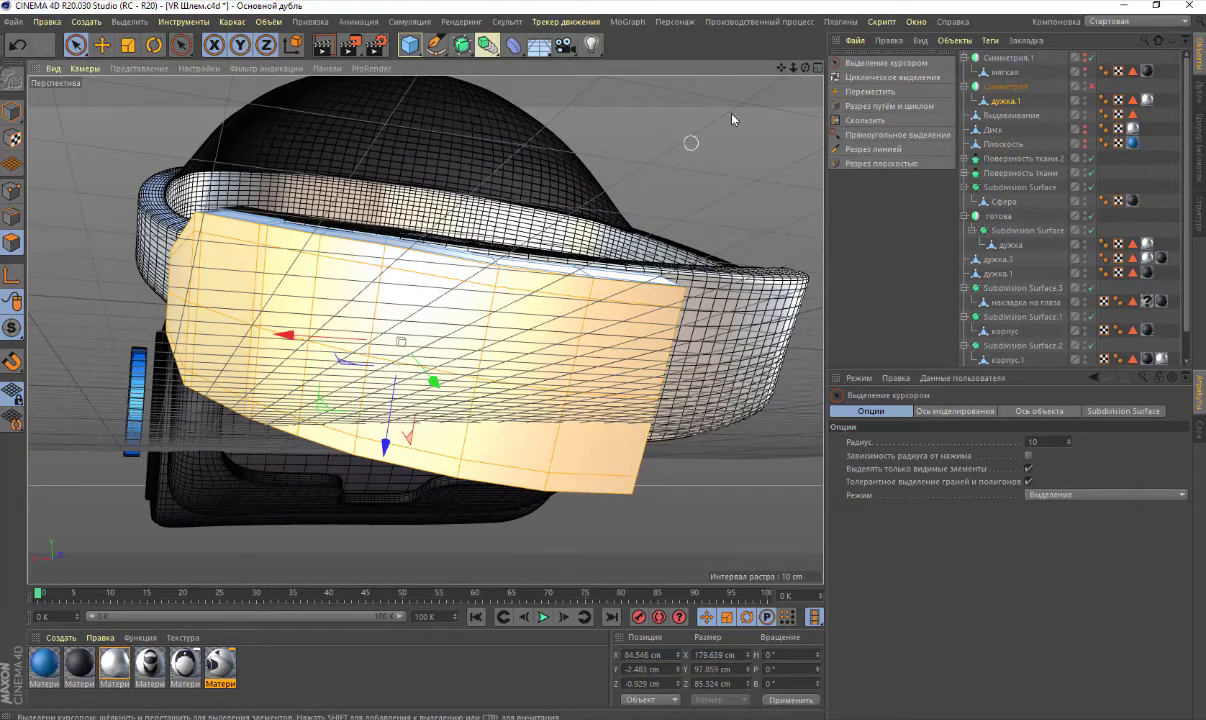
pyautogui.moveTo(803, 71); pyautogui.dragTo(690, 121)
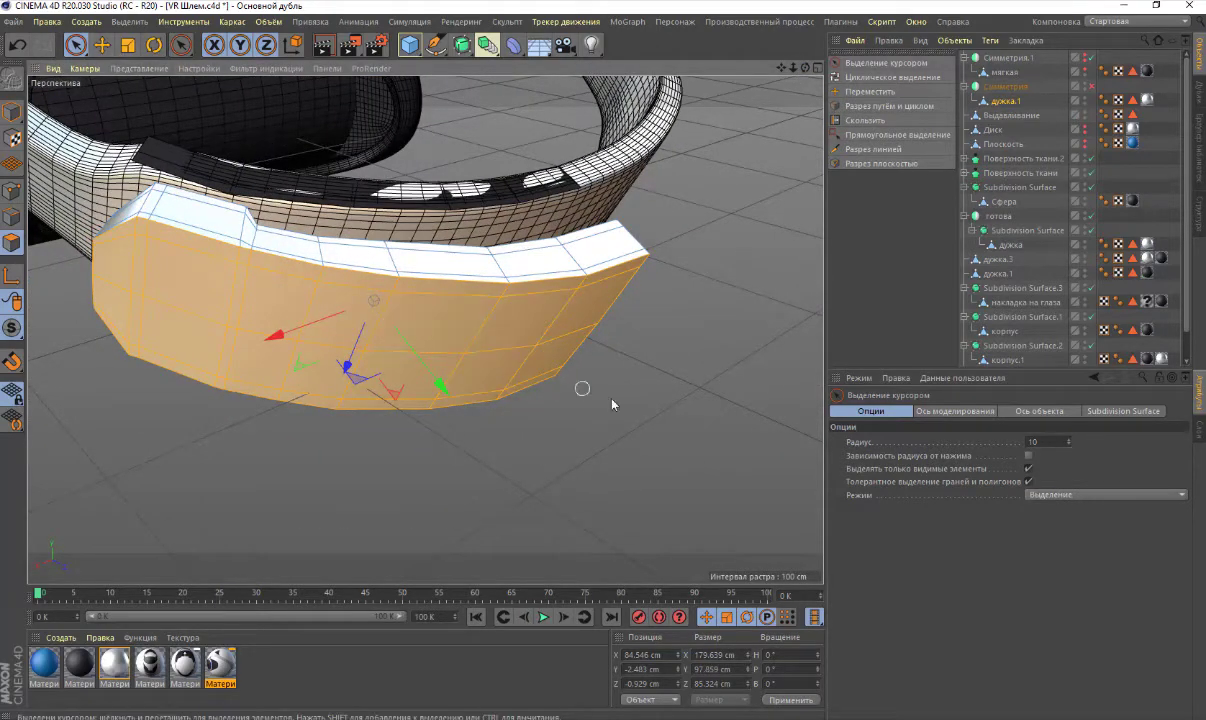
# Extrude the end cap's selected faces outward with a 5 cm offset
pyautogui.rightClick(690, 414)
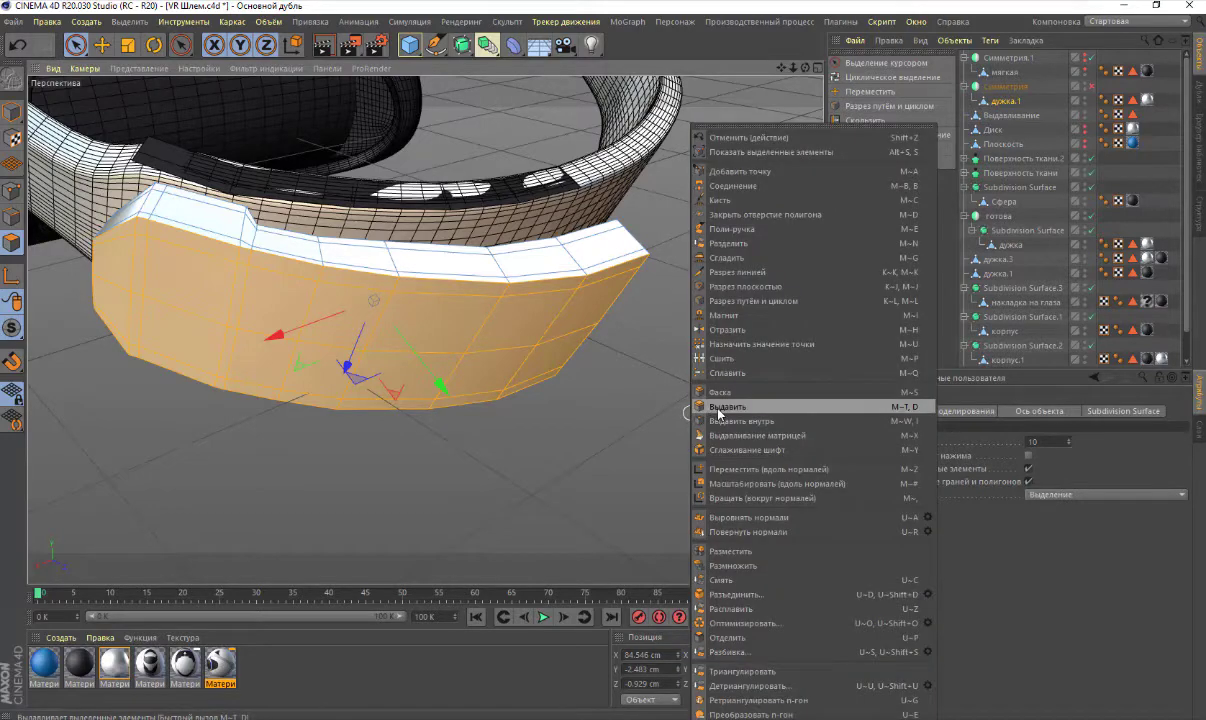
pyautogui.click(700, 407)
pyautogui.moveTo(694, 444)
pyautogui.mouseDown()
pyautogui.moveTo(720, 444)
pyautogui.moveTo(700, 444)
pyautogui.mouseUp()
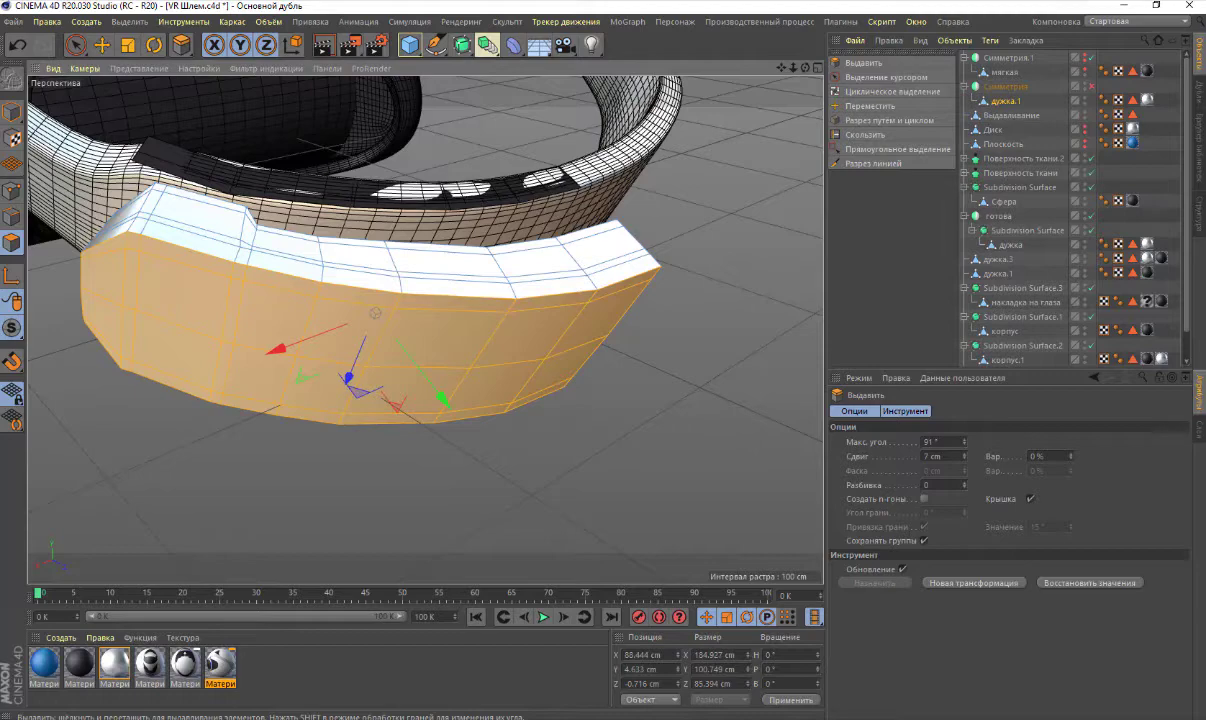
pyautogui.moveTo(700, 444); pyautogui.dragTo(694, 444)
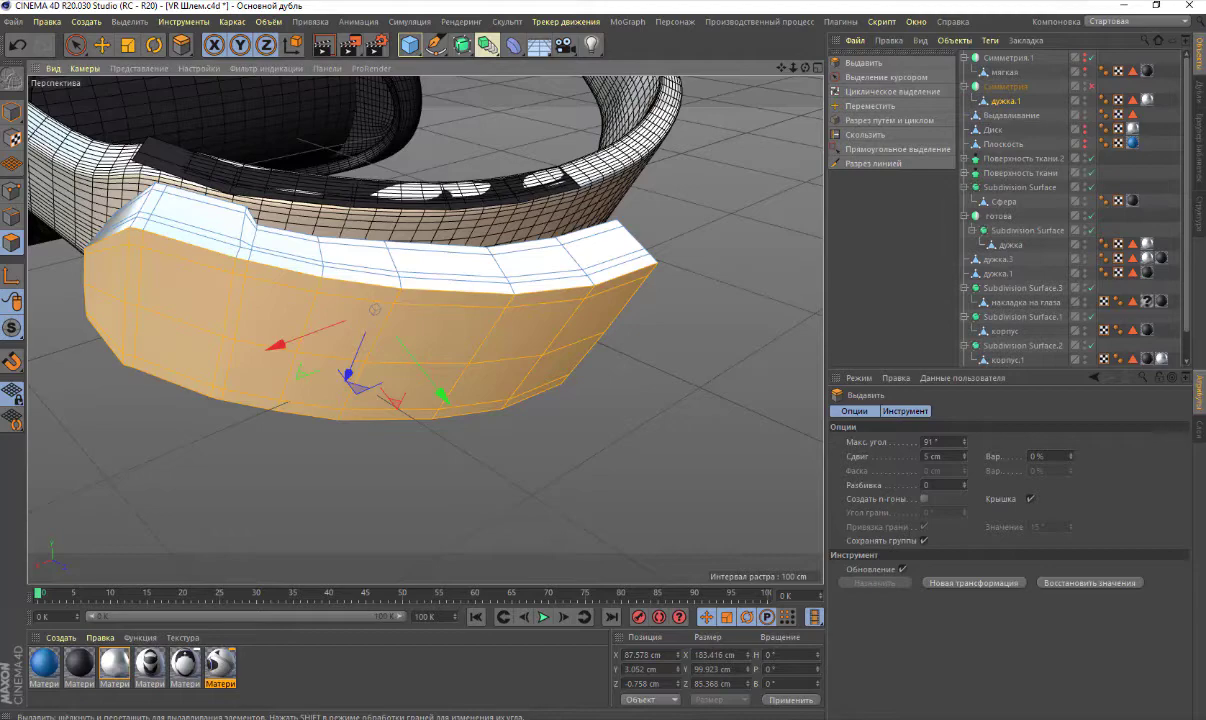
pyautogui.moveTo(805, 68); pyautogui.dragTo(680, 100)
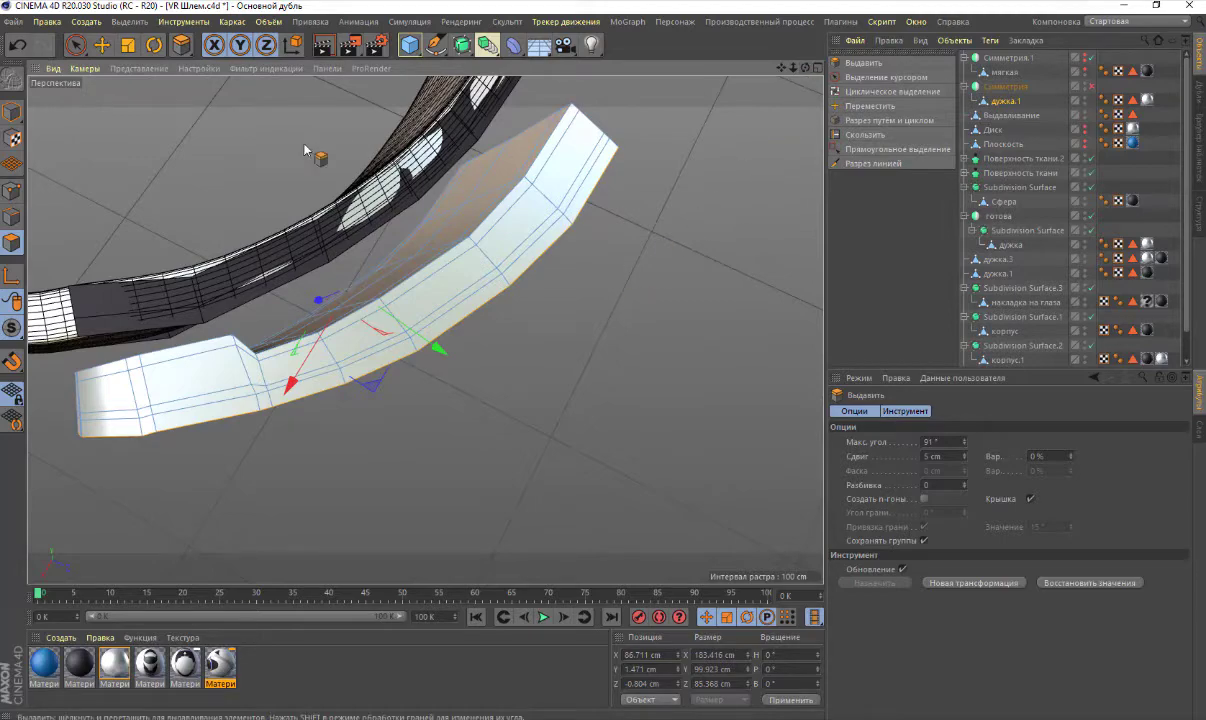
# In Model mode, move the whole end cap piece up toward the head band
pyautogui.click(16, 109)
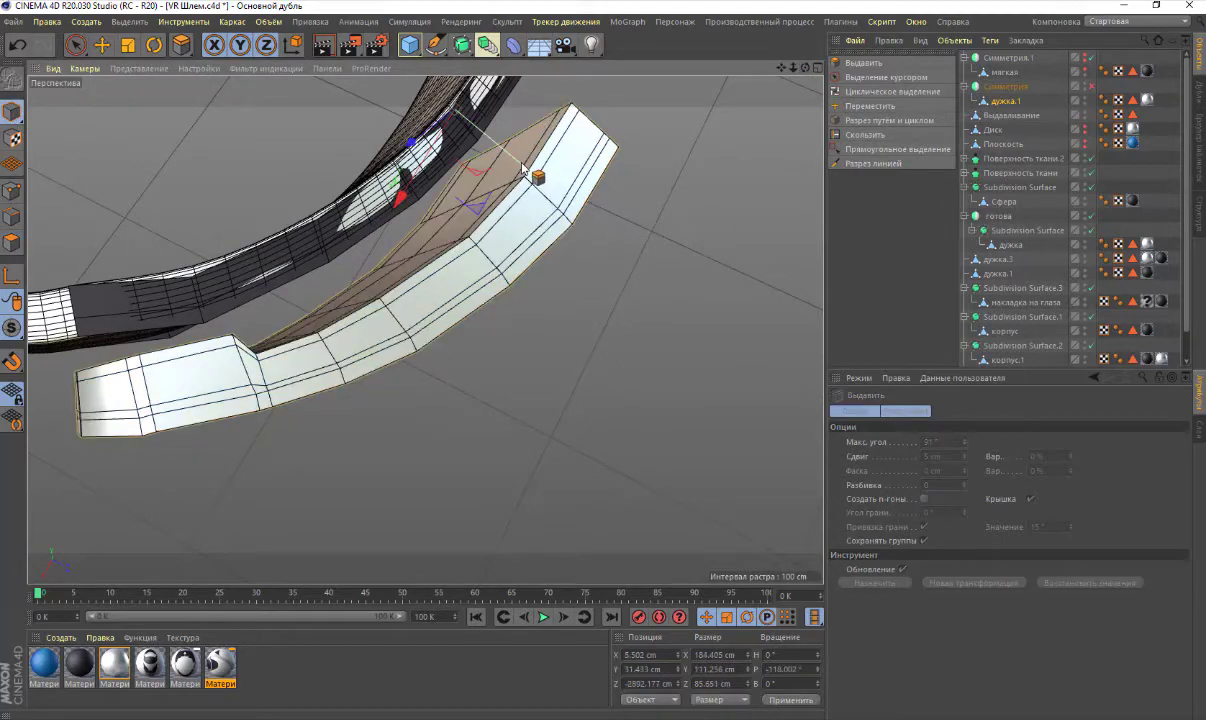
pyautogui.click(102, 44)
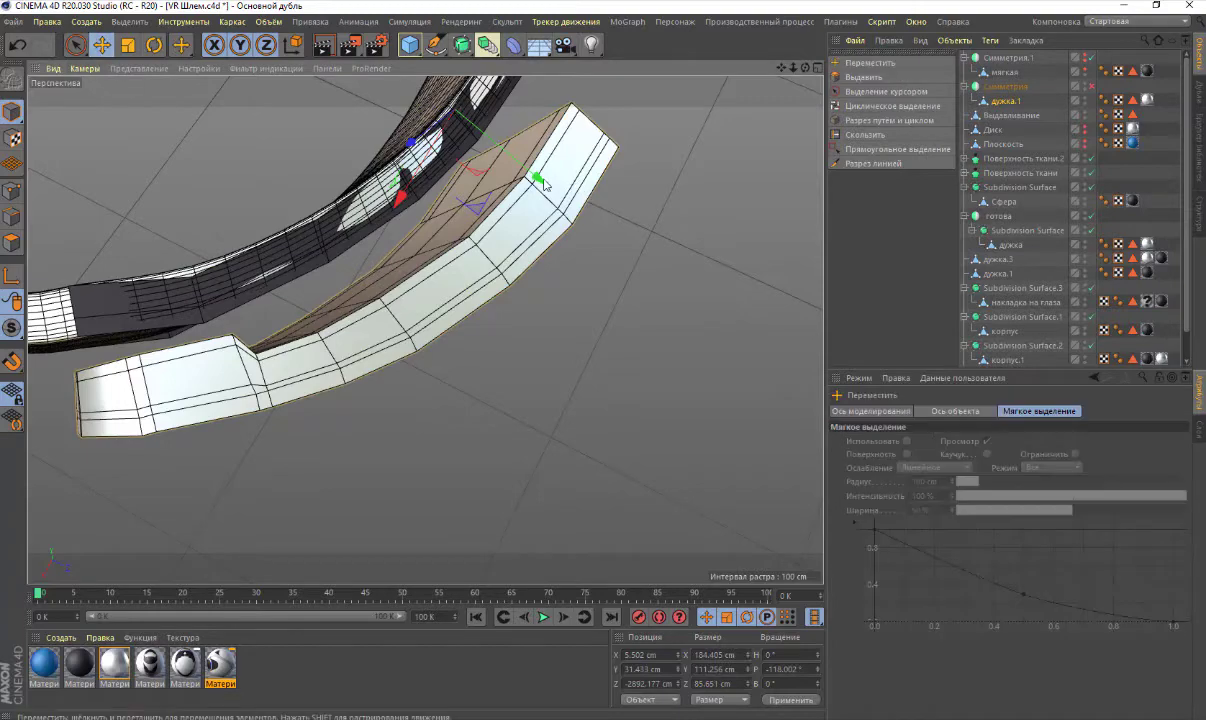
pyautogui.moveTo(533, 183); pyautogui.dragTo(441, 127)
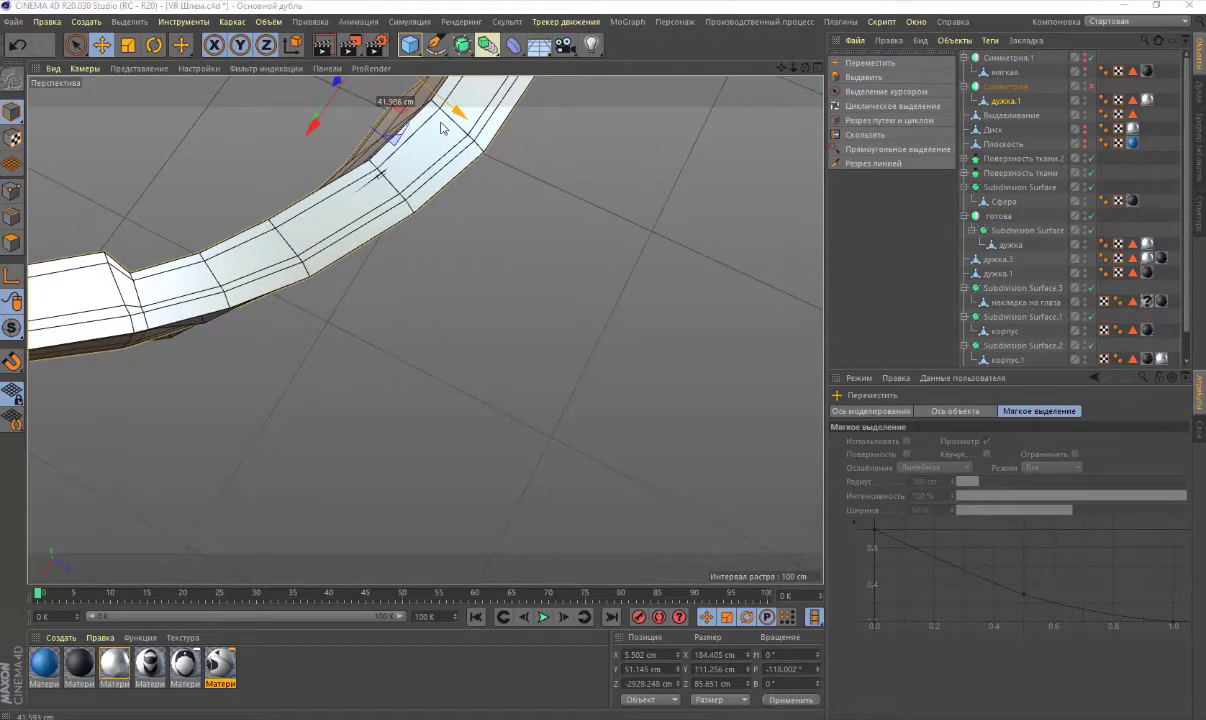
pyautogui.scroll(-3, 394, 199)
pyautogui.scroll(-3, 605, 162)
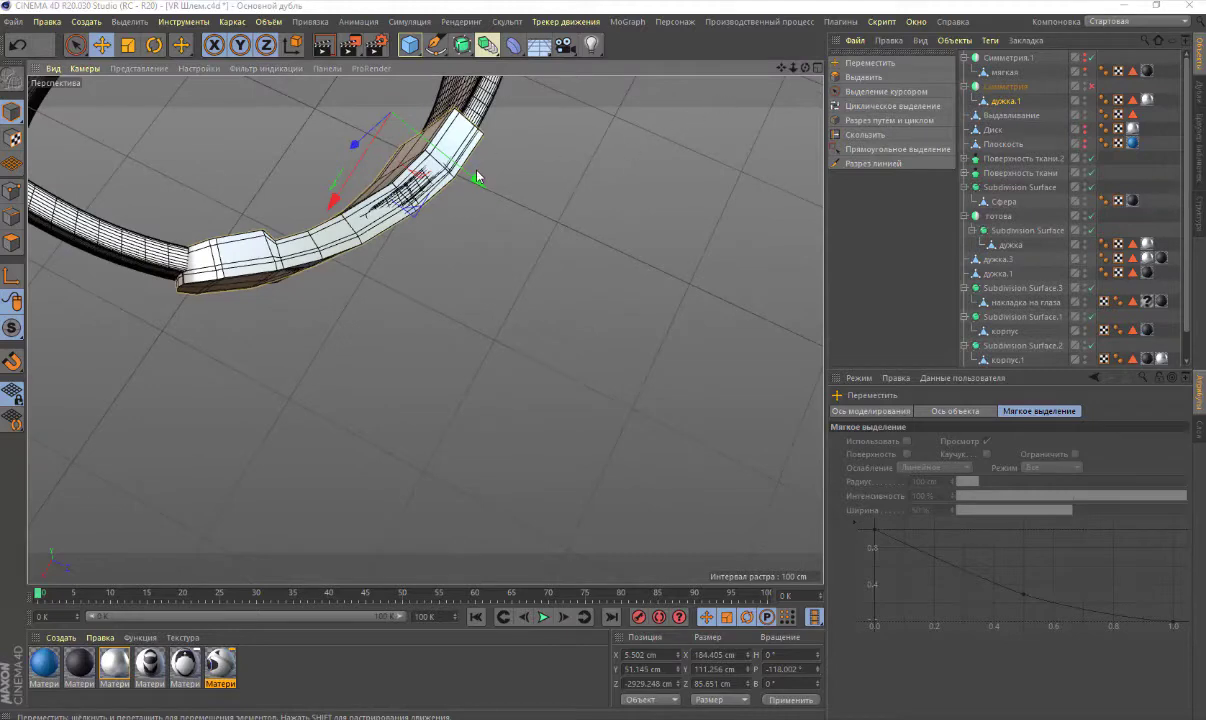
pyautogui.moveTo(477, 177); pyautogui.dragTo(472, 178)
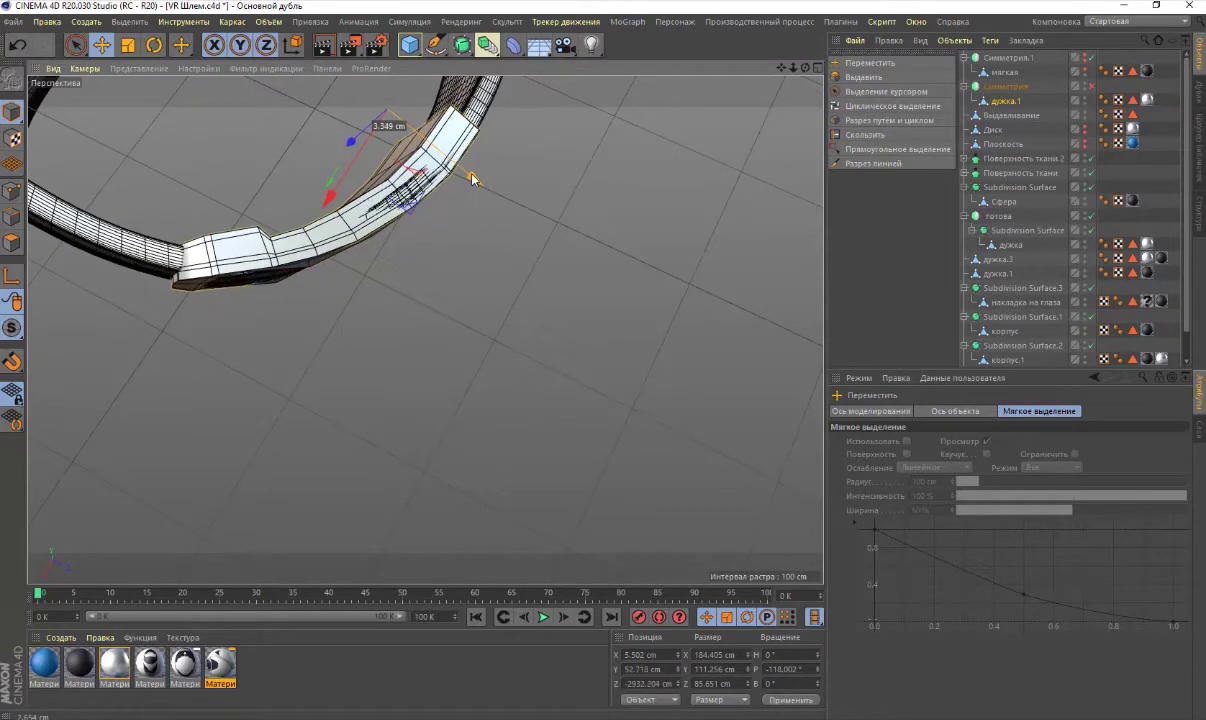
pyautogui.moveTo(762, 66)
pyautogui.keyDown('alt'); pyautogui.mouseDown()
pyautogui.moveTo(425, 329)
pyautogui.moveTo(118, 176)
pyautogui.mouseUp(); pyautogui.keyUp('alt')
# In polygon mode, nudge the panel faces along Y and X to sit snugly on the band
pyautogui.click(12, 242)
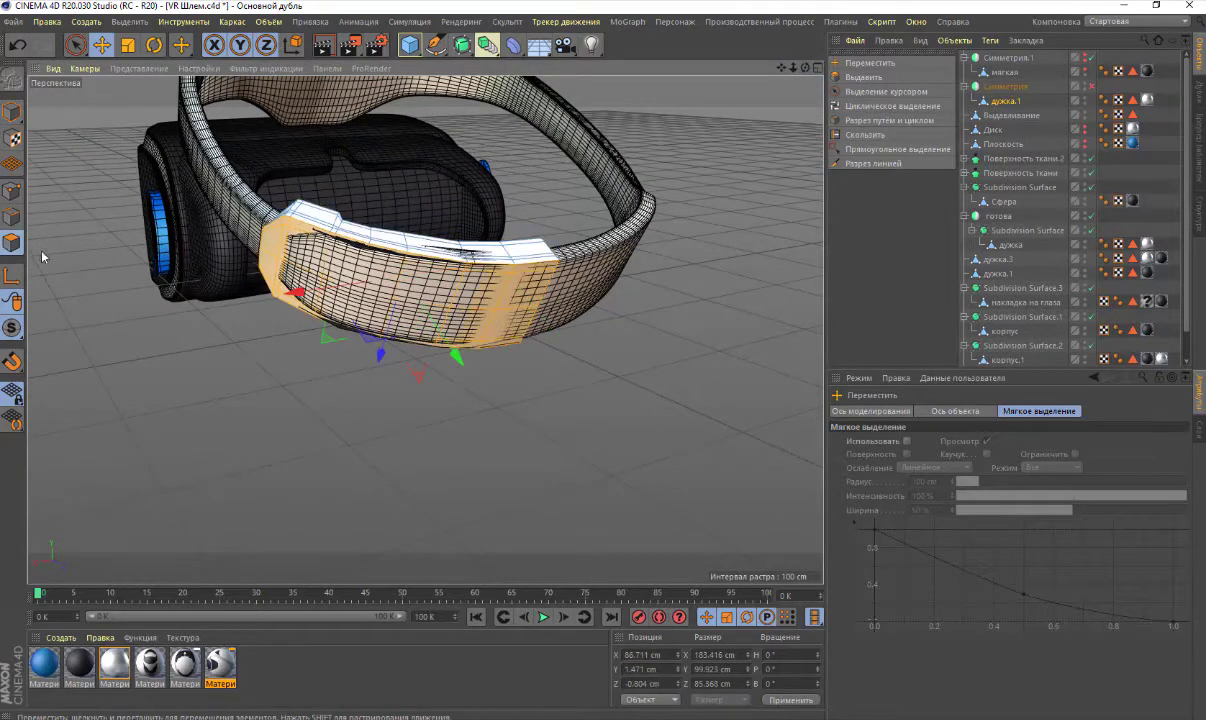
pyautogui.moveTo(456, 357); pyautogui.dragTo(459, 362)
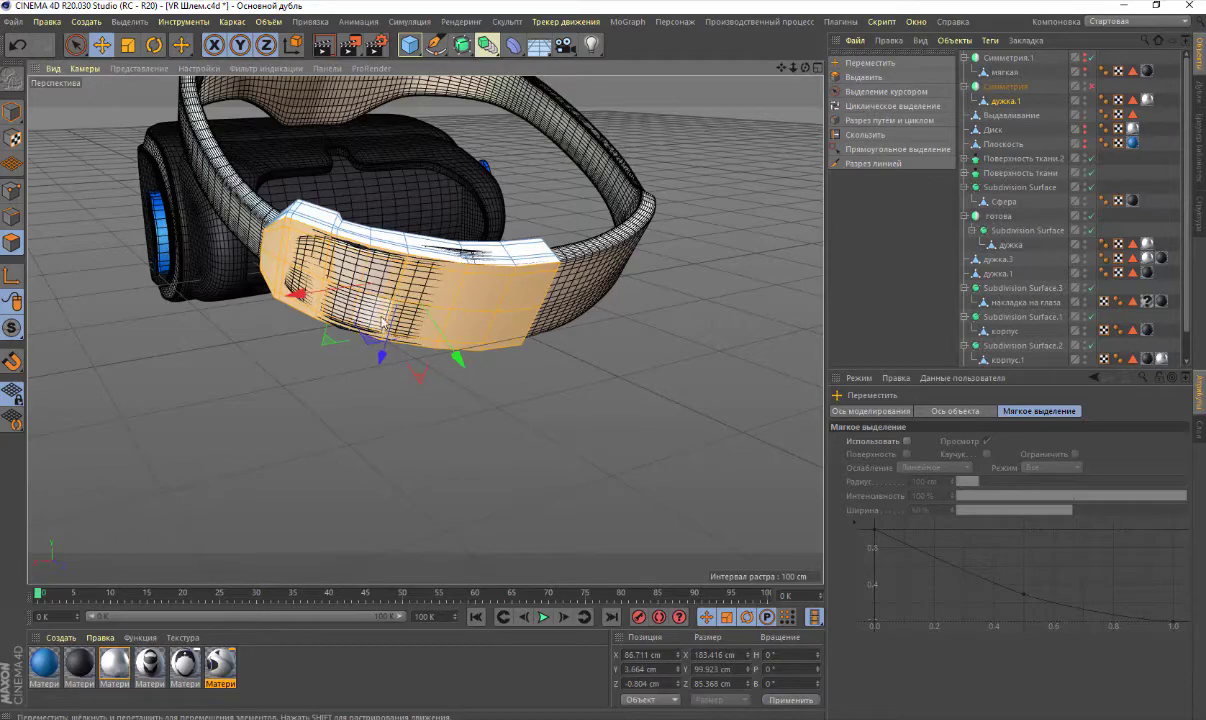
pyautogui.moveTo(327, 291); pyautogui.dragTo(350, 291)
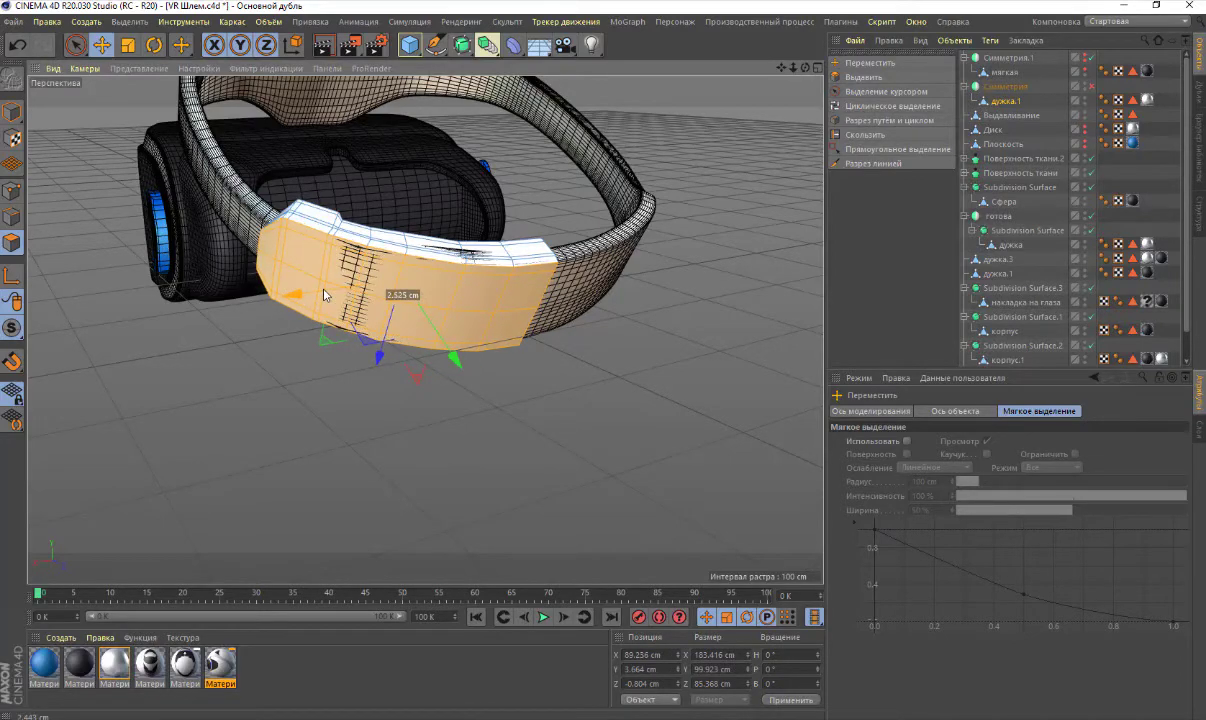
pyautogui.moveTo(445, 345)
pyautogui.mouseDown()
pyautogui.moveTo(446, 328)
pyautogui.moveTo(463, 368)
pyautogui.mouseUp()
pyautogui.keyDown('alt'); pyautogui.moveTo(787, 82); pyautogui.dragTo(430, 322); pyautogui.keyUp('alt')
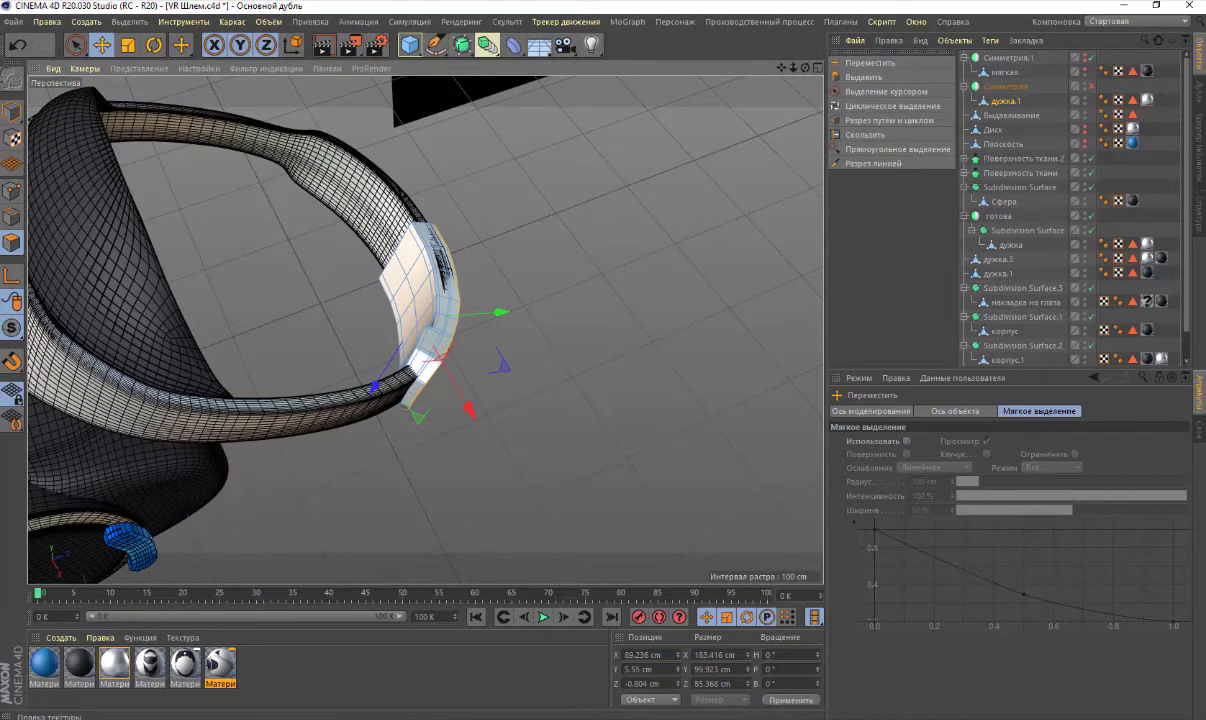
pyautogui.click(13, 111)
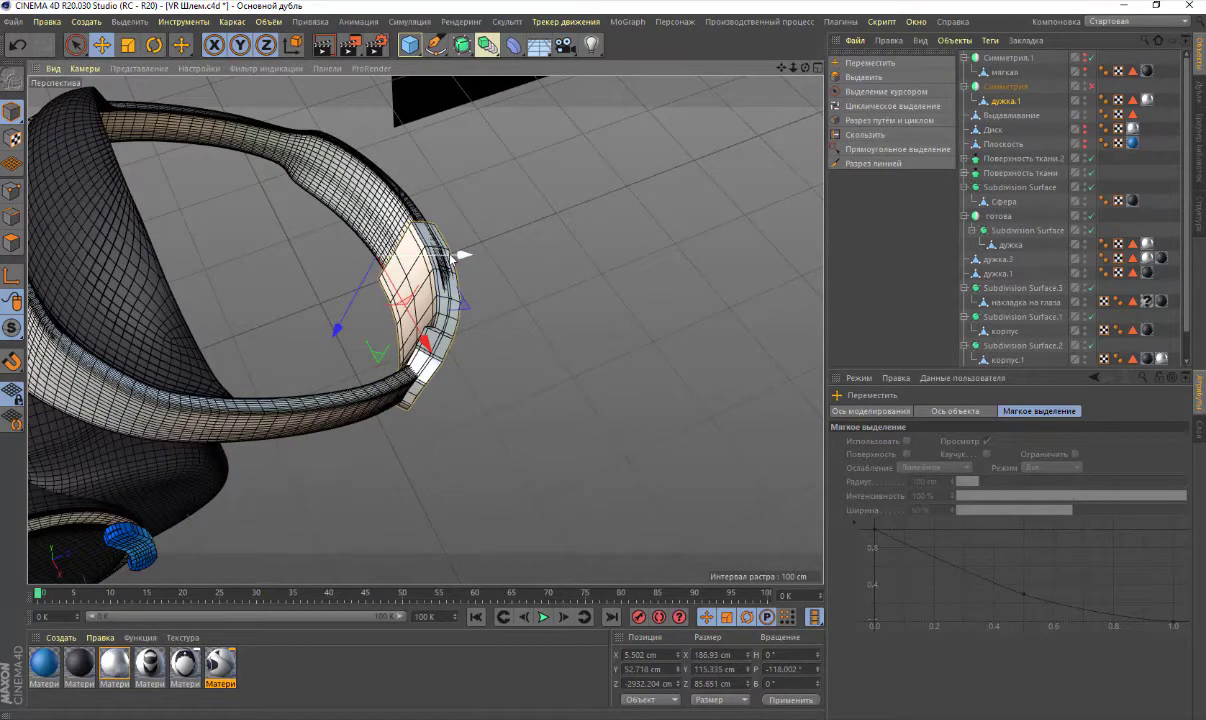
pyautogui.moveTo(450, 257); pyautogui.dragTo(452, 254)
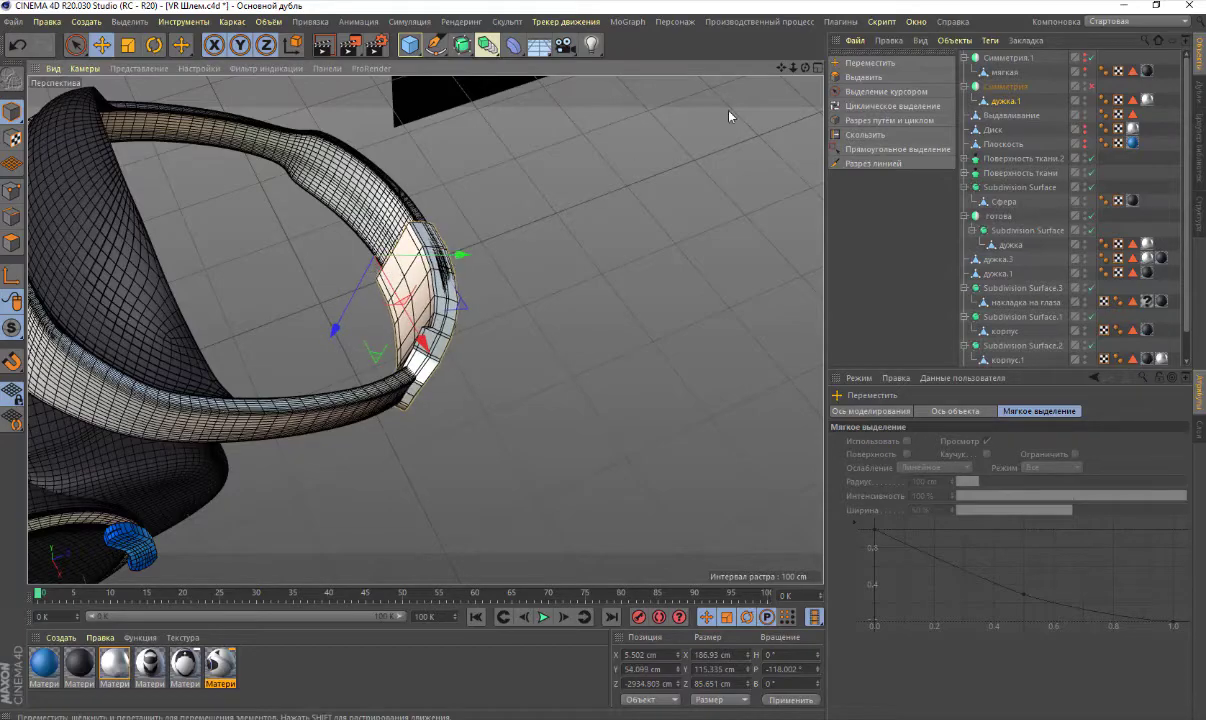
pyautogui.moveTo(686, 104)
pyautogui.keyDown('alt'); pyautogui.mouseDown()
pyautogui.moveTo(640, 110)
pyautogui.moveTo(700, 105)
pyautogui.mouseUp(); pyautogui.keyUp('alt')
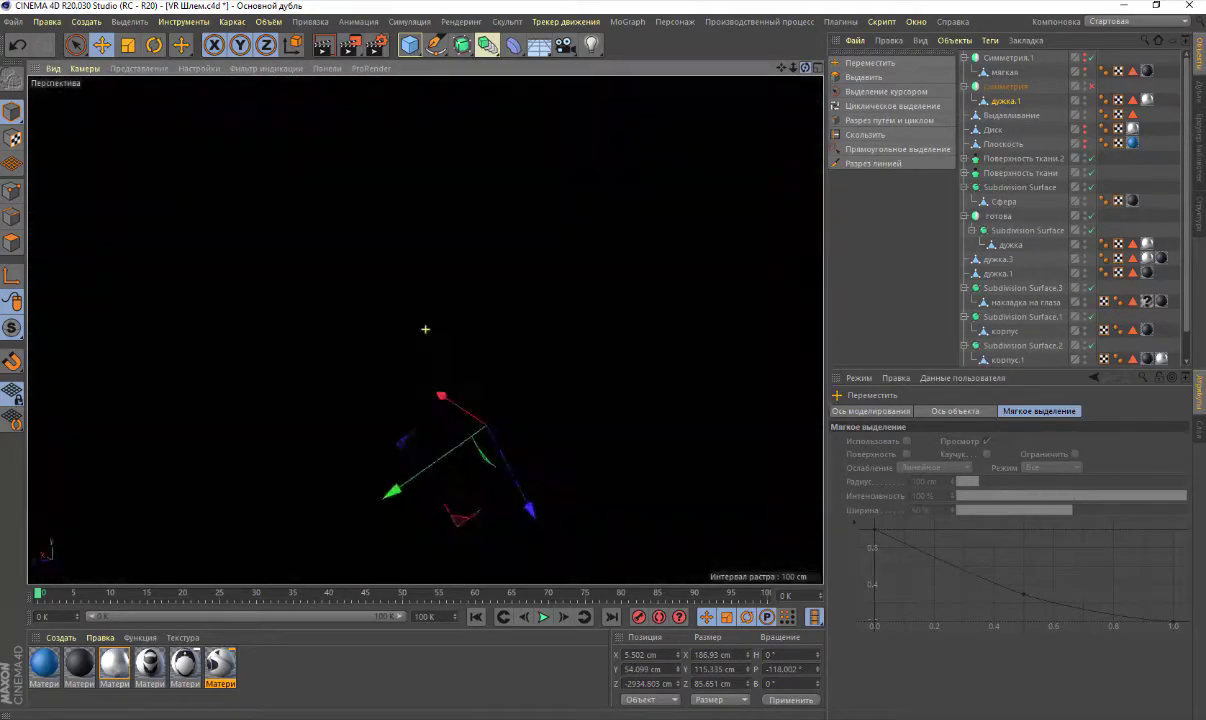
pyautogui.moveTo(540, 470)
pyautogui.keyDown('alt'); pyautogui.mouseDown()
pyautogui.moveTo(458, 536)
pyautogui.moveTo(470, 470)
pyautogui.mouseUp(); pyautogui.keyUp('alt')
pyautogui.keyDown('alt'); pyautogui.moveTo(425, 328); pyautogui.dragTo(520, 400); pyautogui.keyUp('alt')
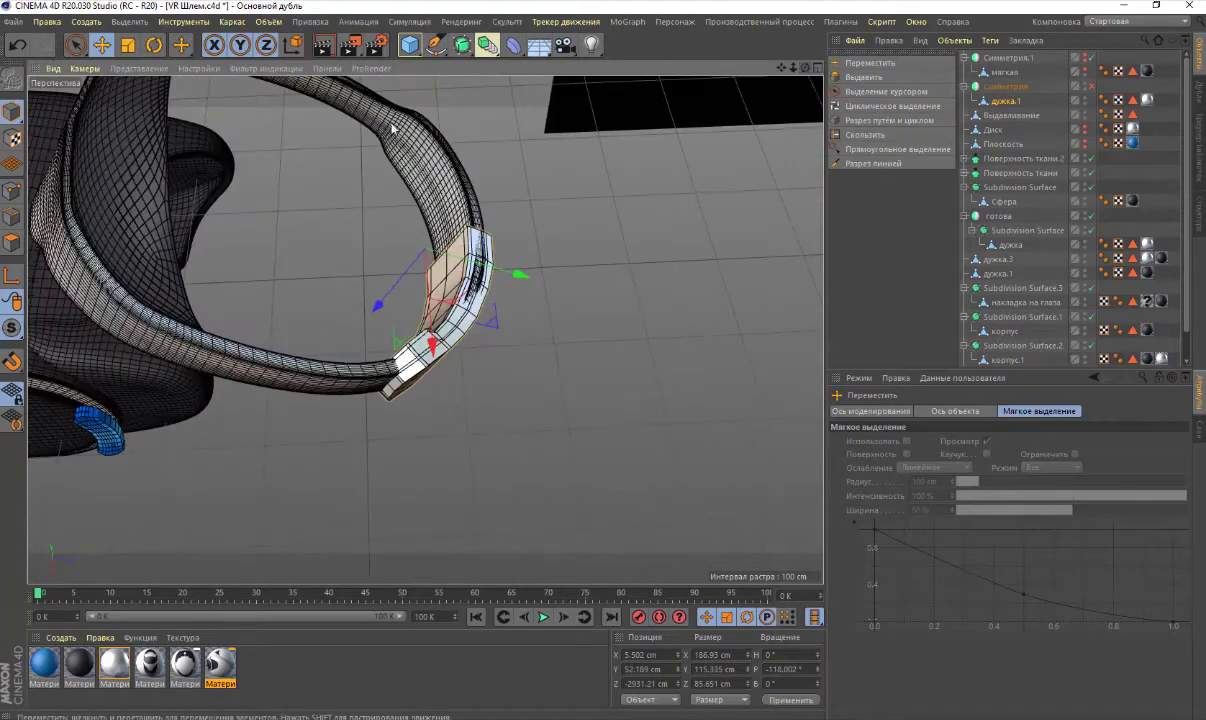
pyautogui.click(153, 45)
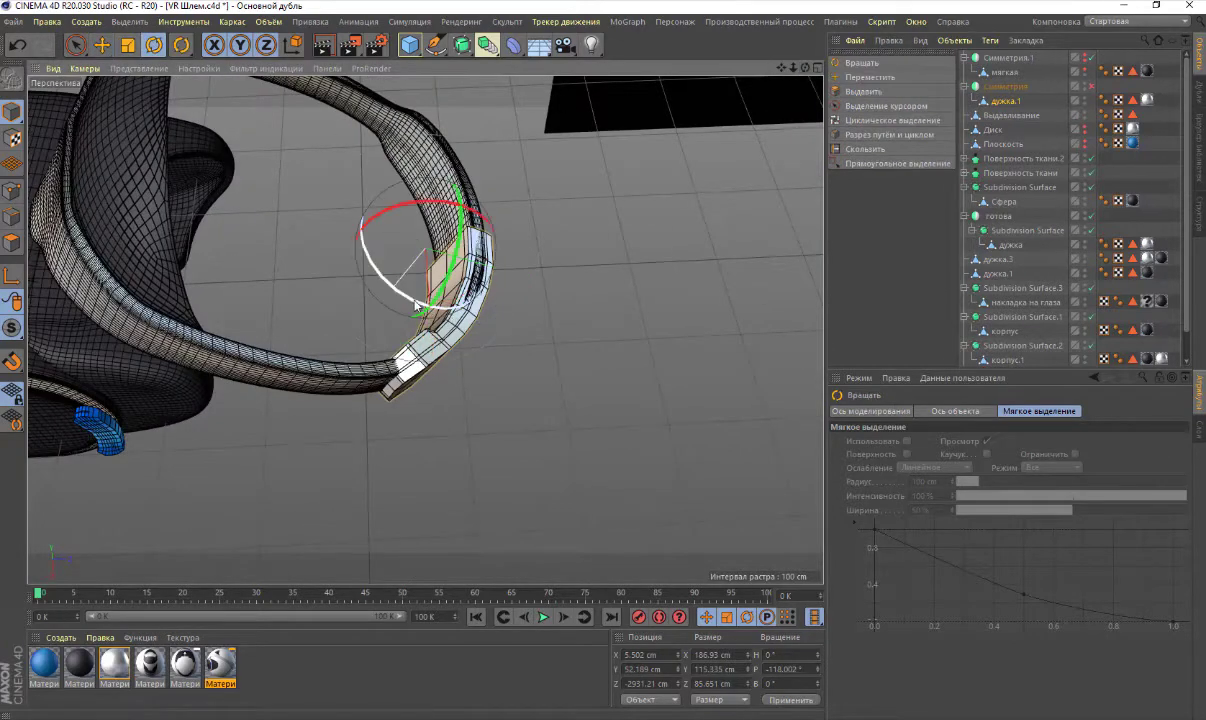
pyautogui.moveTo(412, 300); pyautogui.dragTo(408, 300)
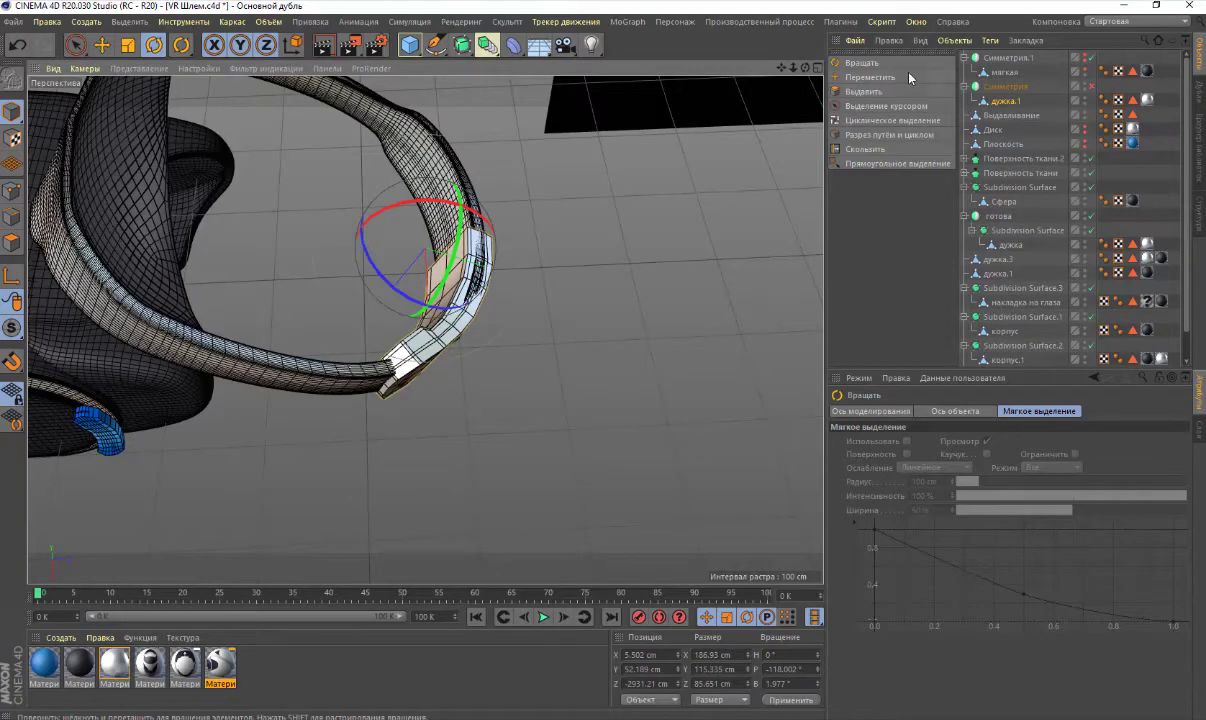
pyautogui.moveTo(805, 68); pyautogui.dragTo(745, 128)
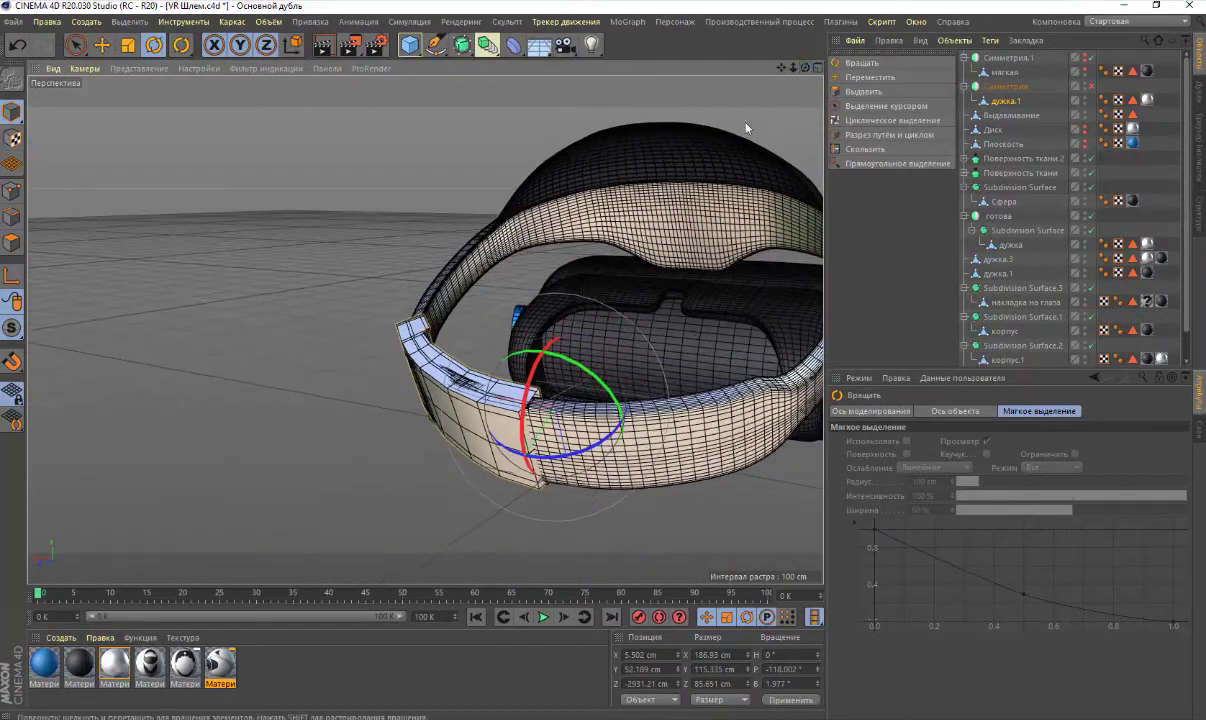
pyautogui.scroll(5, 459, 325)
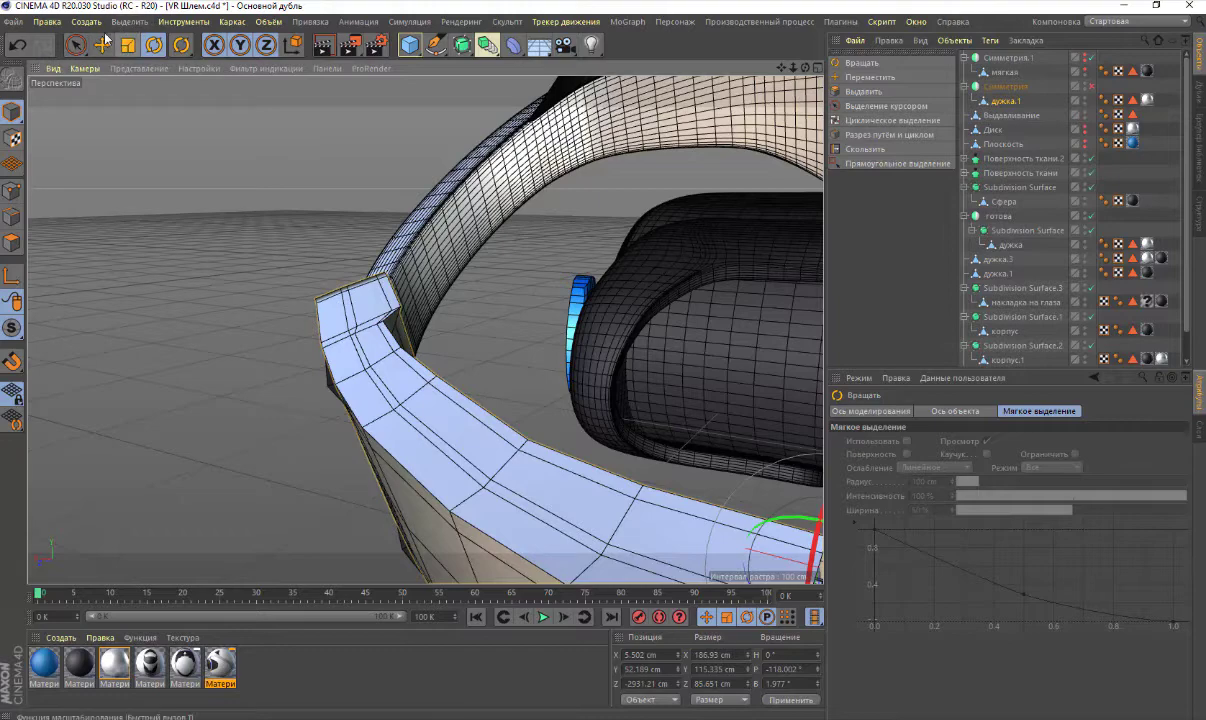
# Use Loop Selection to select a lengthwise polygon loop along the дужка.1 end cap
pyautogui.click(12, 238)
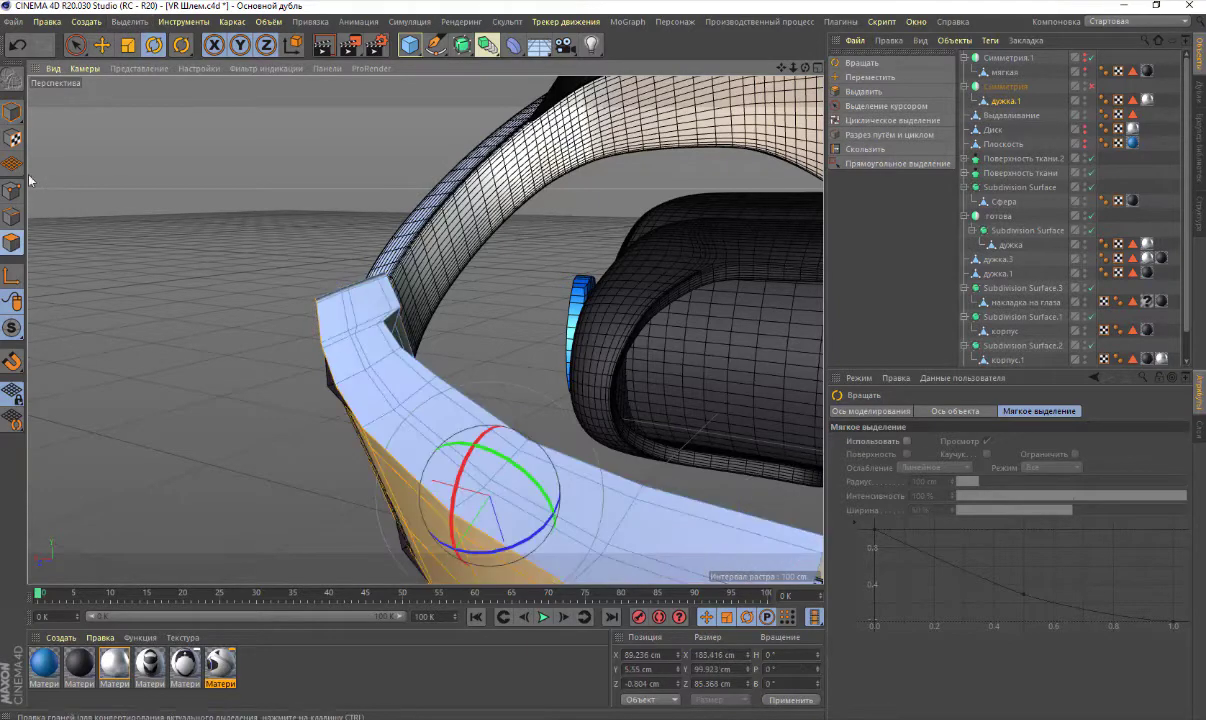
pyautogui.click(130, 21)
pyautogui.click(145, 120)
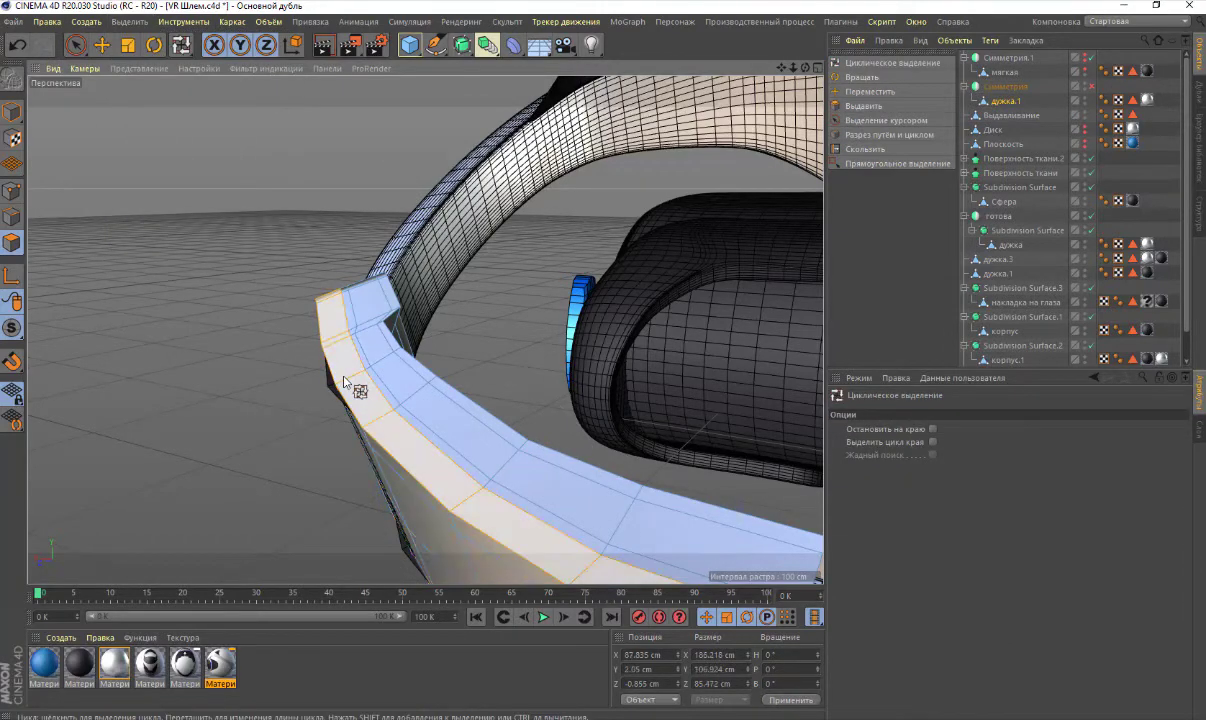
pyautogui.click(400, 353)
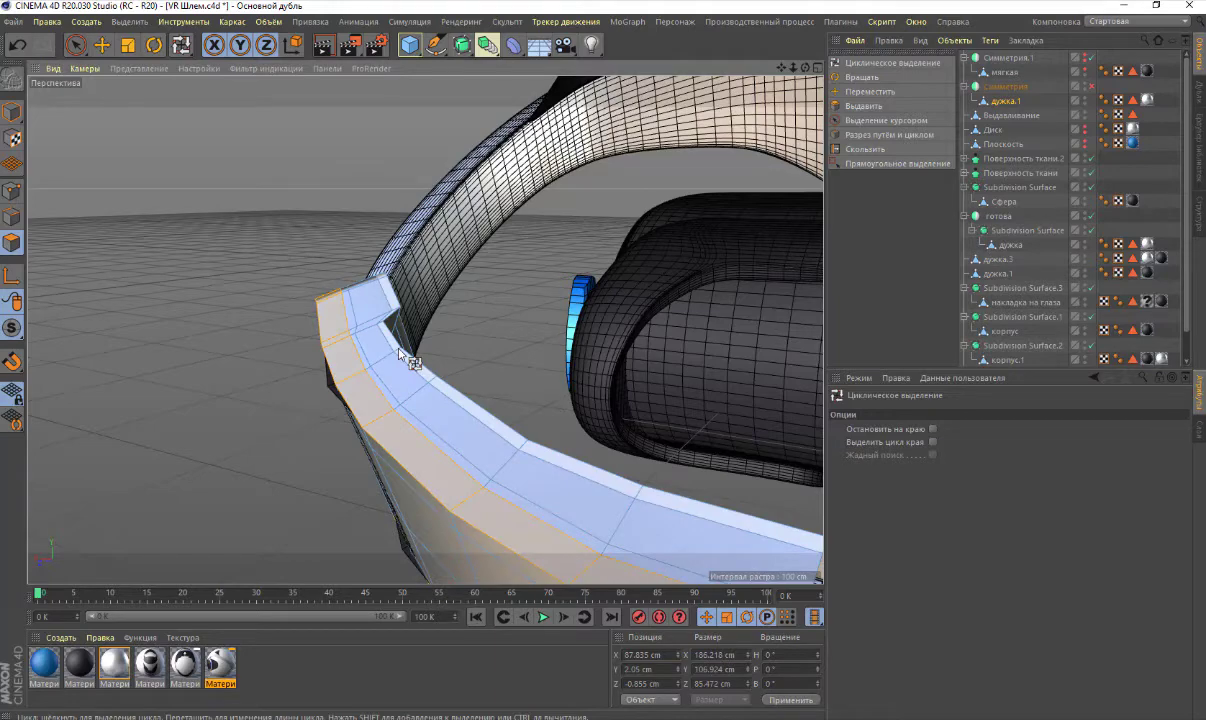
pyautogui.click(395, 354)
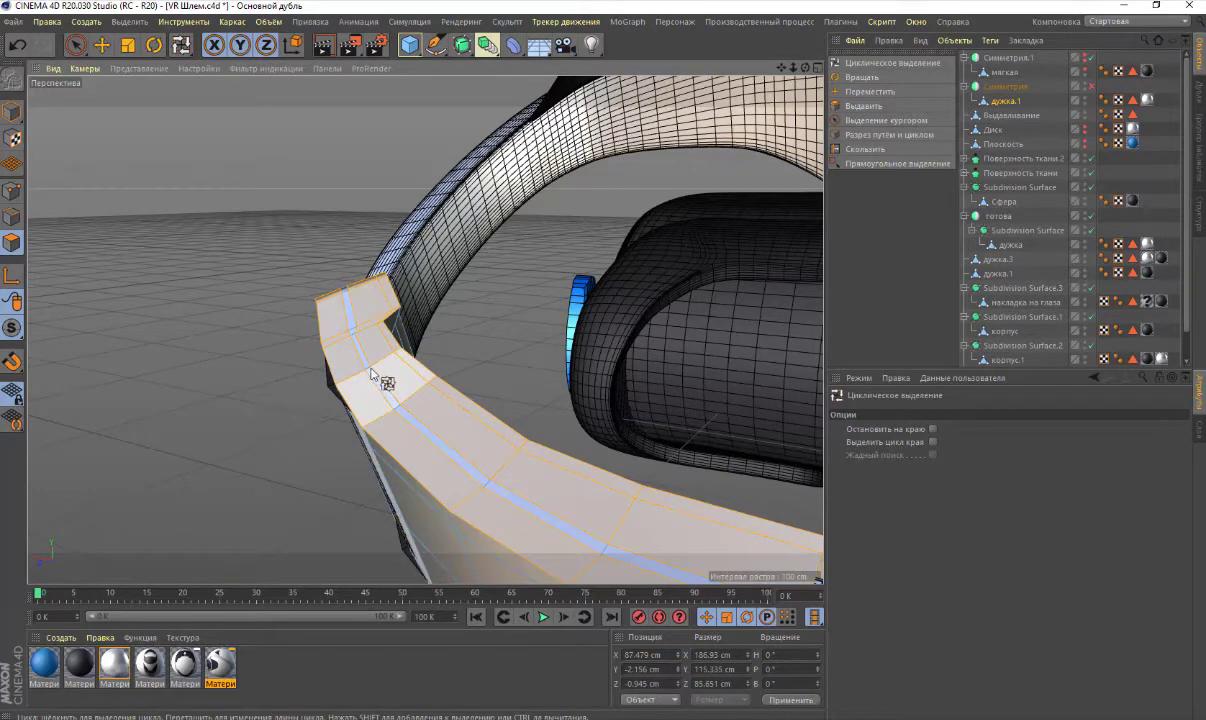
pyautogui.scroll(-3, 369, 370)
pyautogui.scroll(-3, 369, 370)
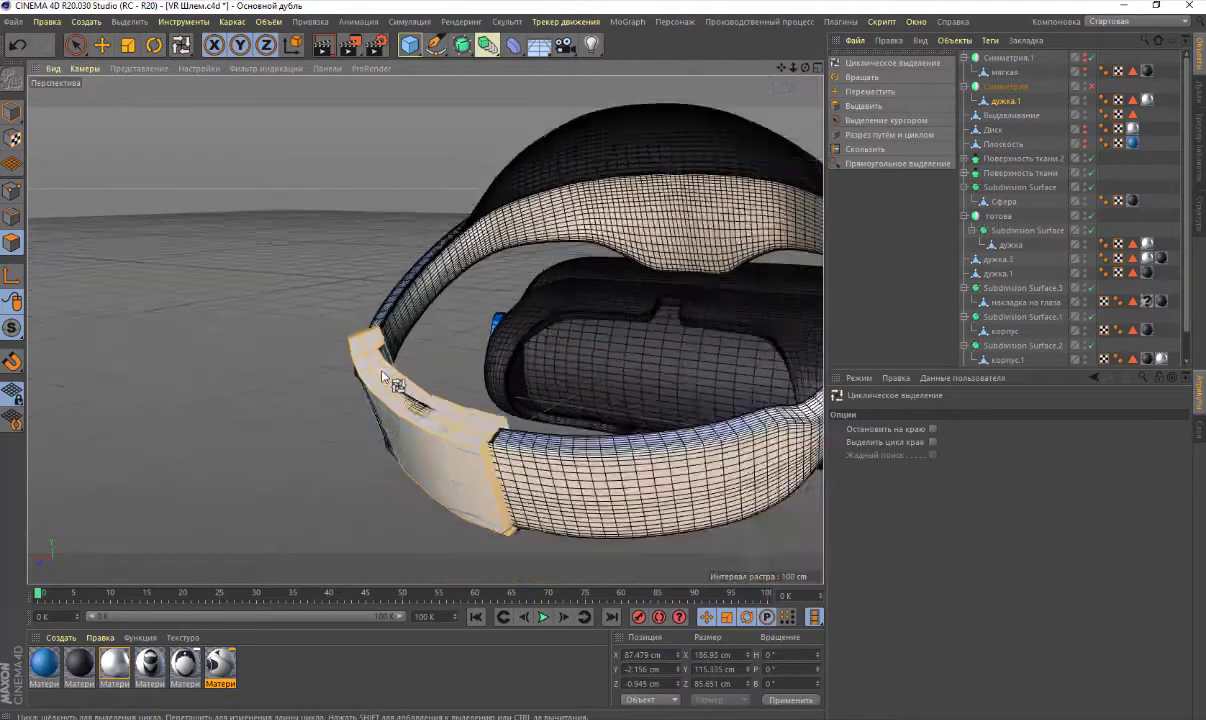
pyautogui.scroll(-3, 369, 370)
pyautogui.scroll(3, 450, 420)
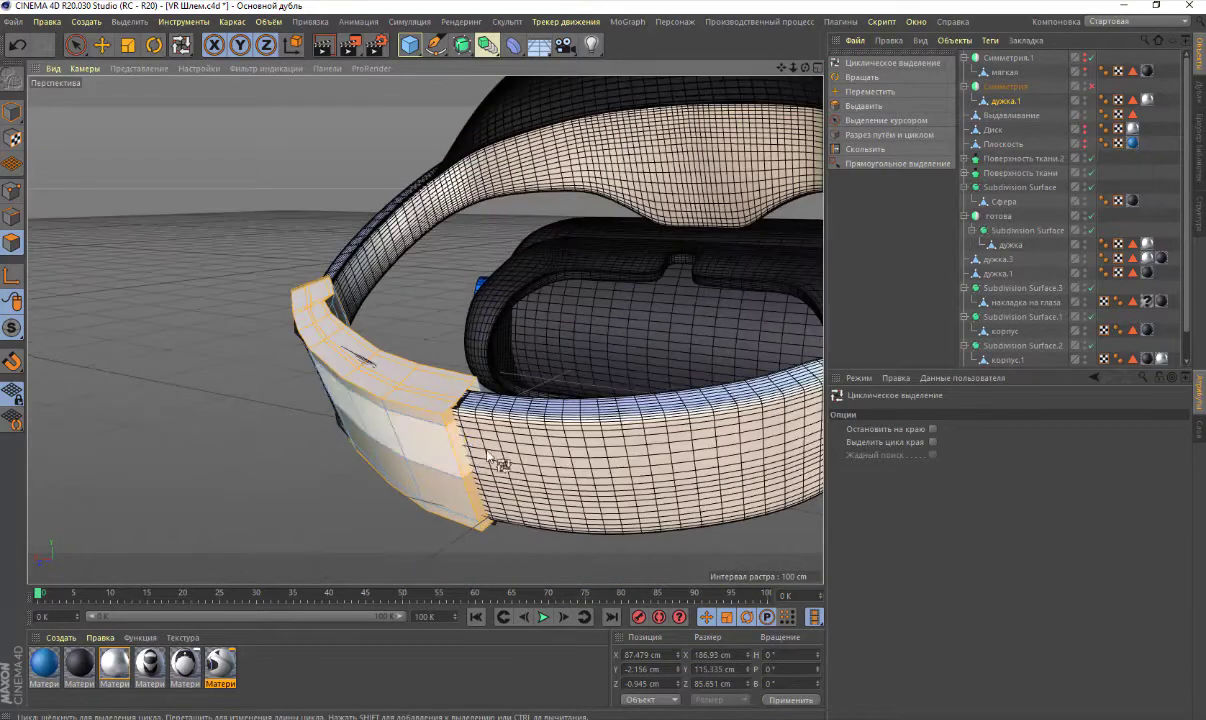
# Scale the selected polygon loop up slightly
pyautogui.click(127, 44)
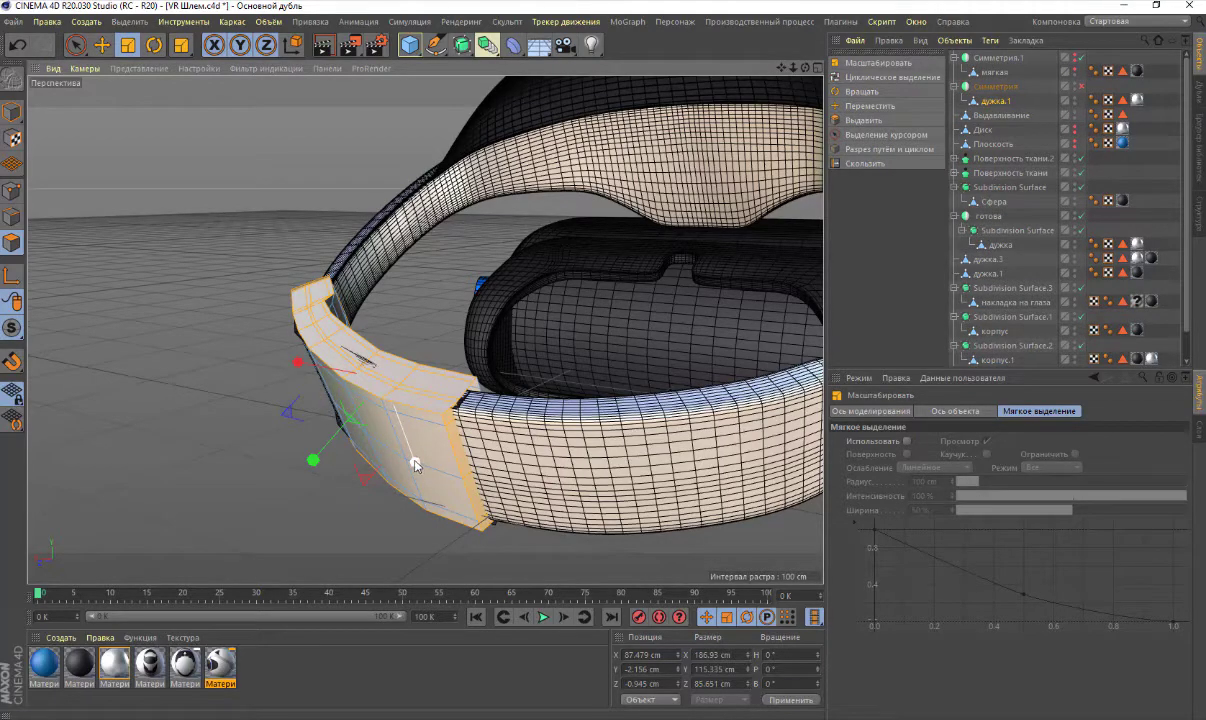
pyautogui.moveTo(415, 465); pyautogui.dragTo(418, 463)
pyautogui.scroll(-2, 417, 463)
pyautogui.scroll(-2, 417, 463)
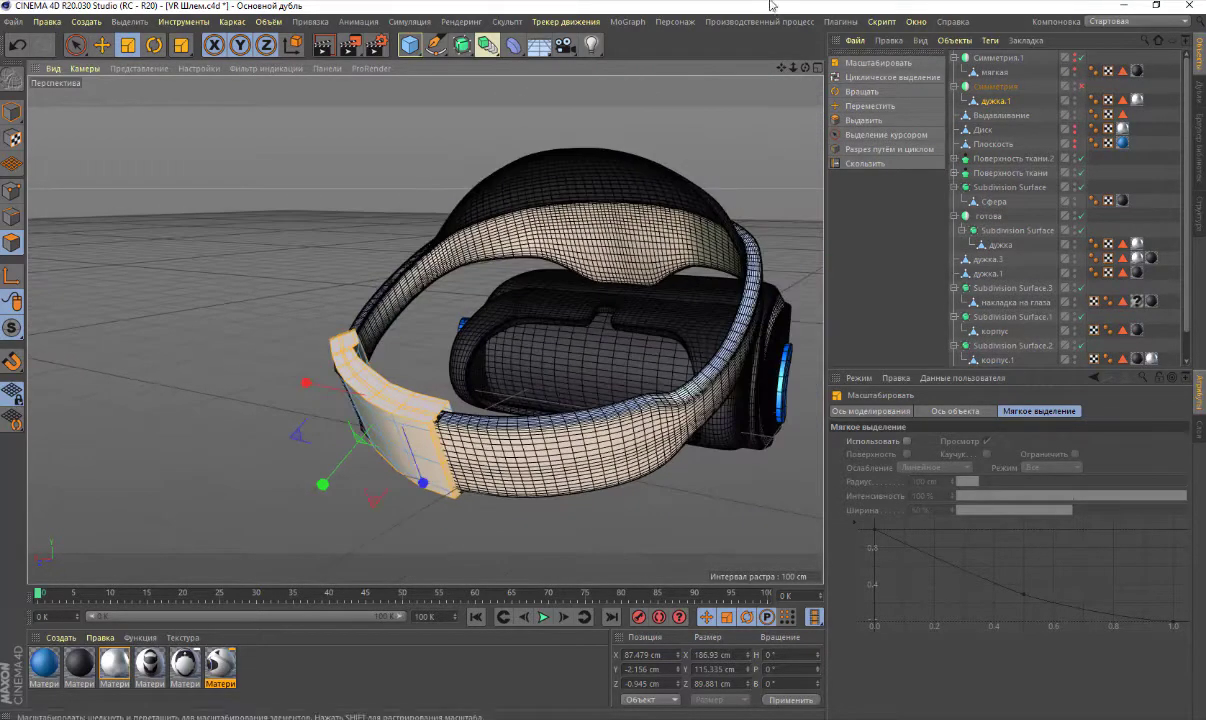
pyautogui.scroll(3, 420, 440)
pyautogui.keyDown('alt'); pyautogui.moveTo(560, 300); pyautogui.dragTo(681, 100); pyautogui.keyUp('alt')
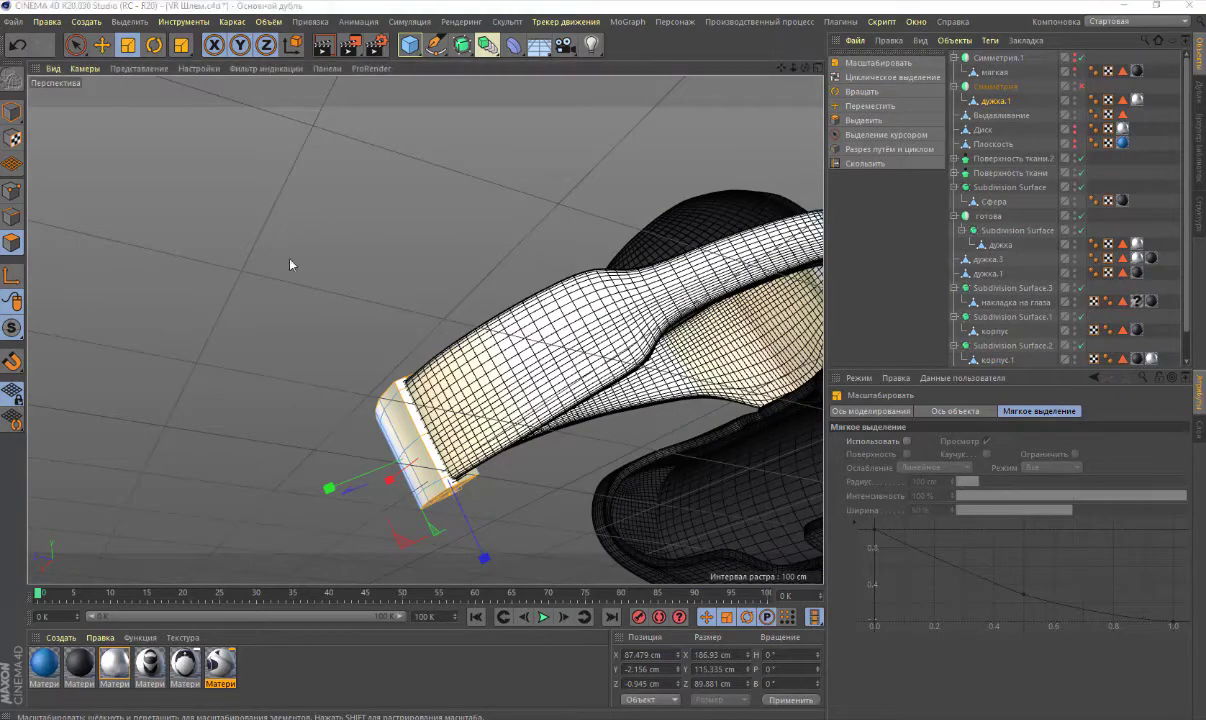
pyautogui.moveTo(806, 70); pyautogui.dragTo(425, 329)
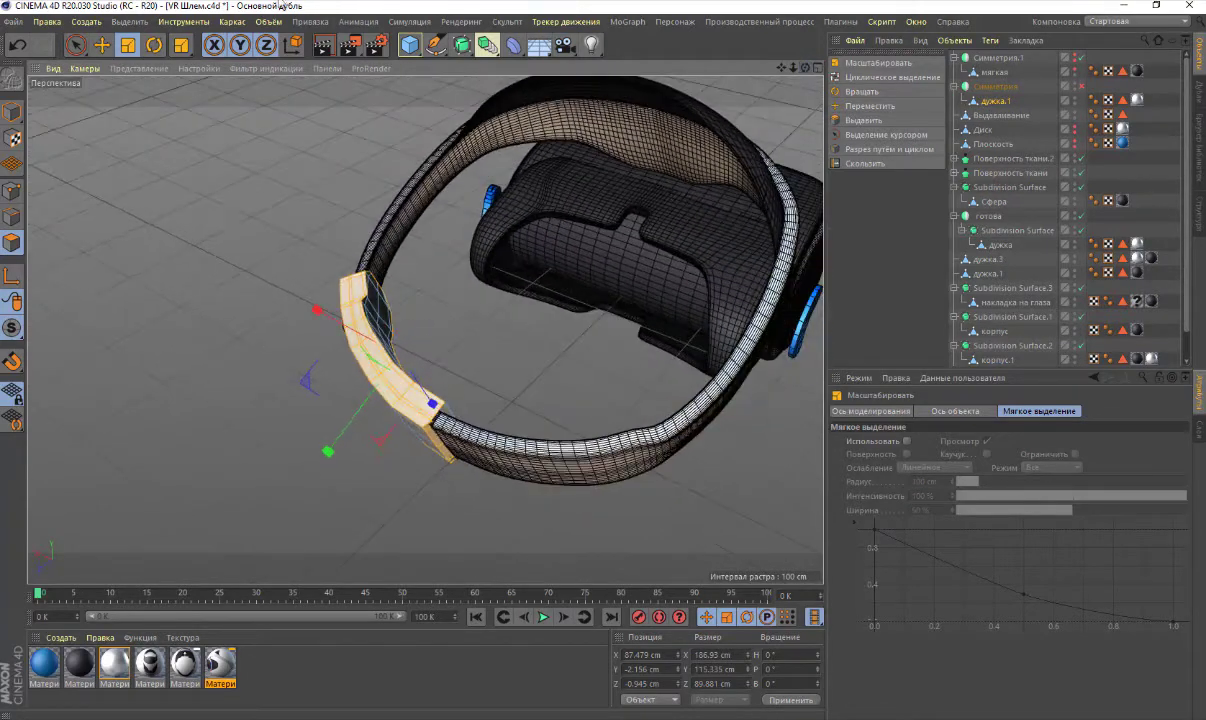
# In Model mode, nudge the whole end cap slightly along its Y axis
pyautogui.click(13, 113)
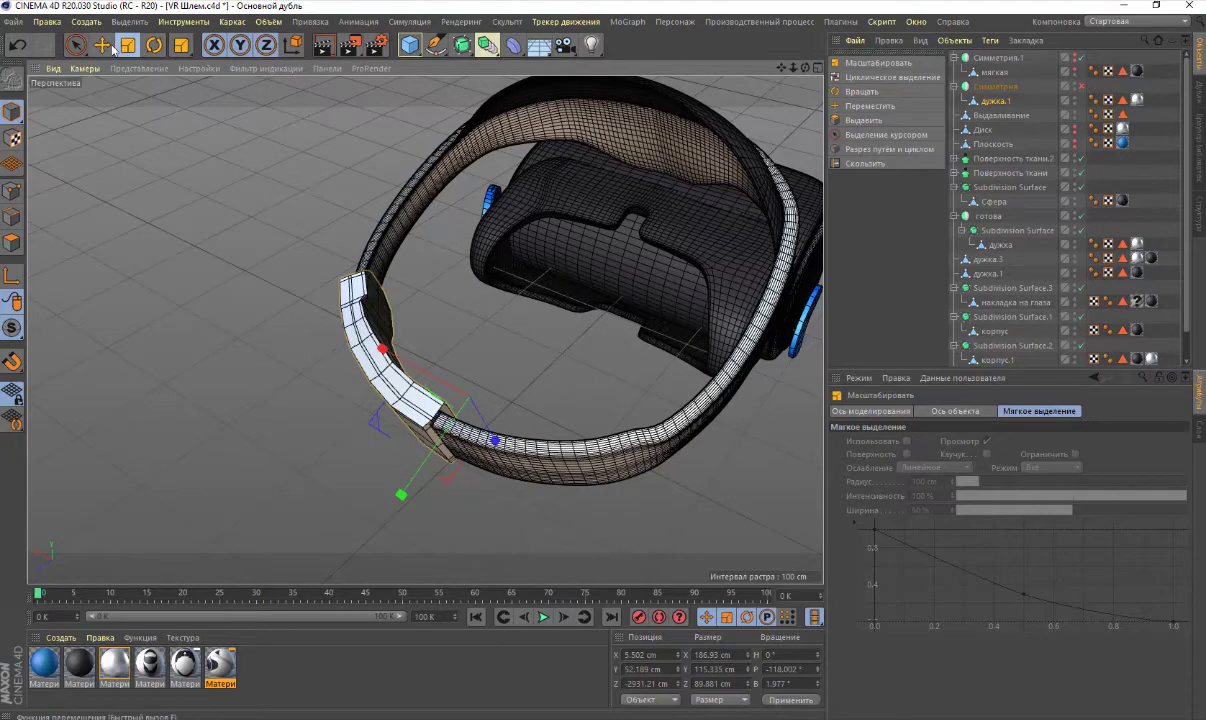
pyautogui.click(103, 47)
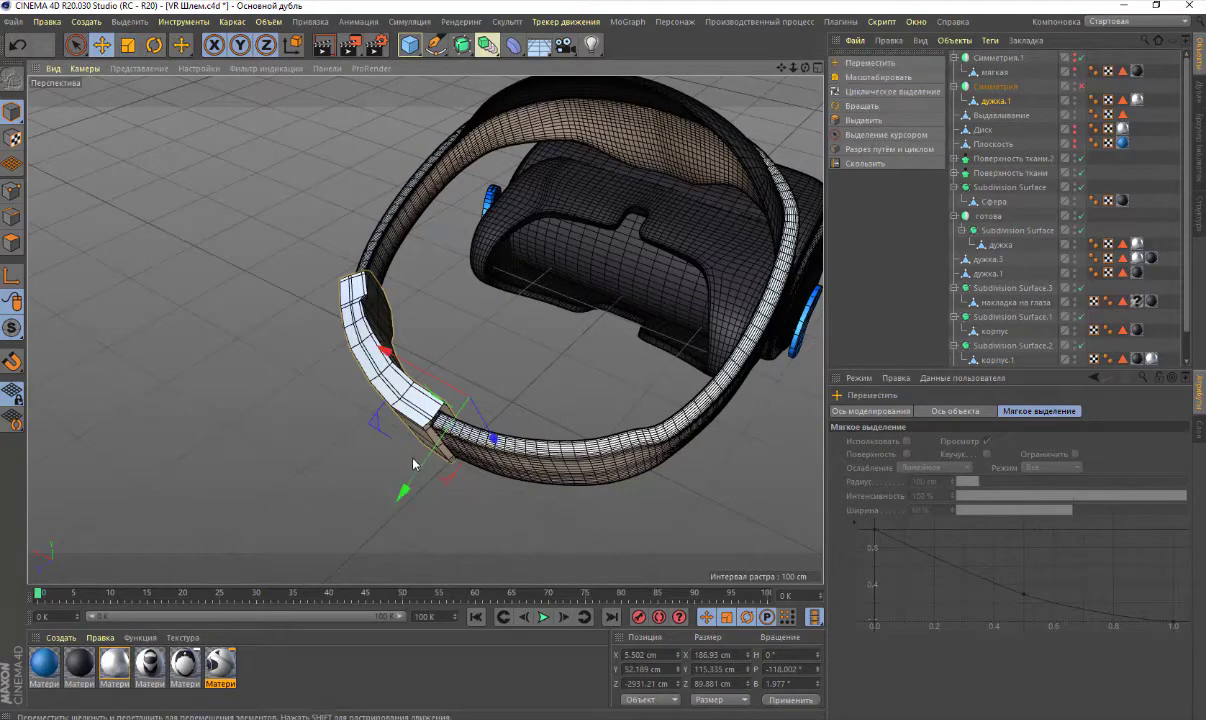
pyautogui.moveTo(408, 488); pyautogui.dragTo(403, 495)
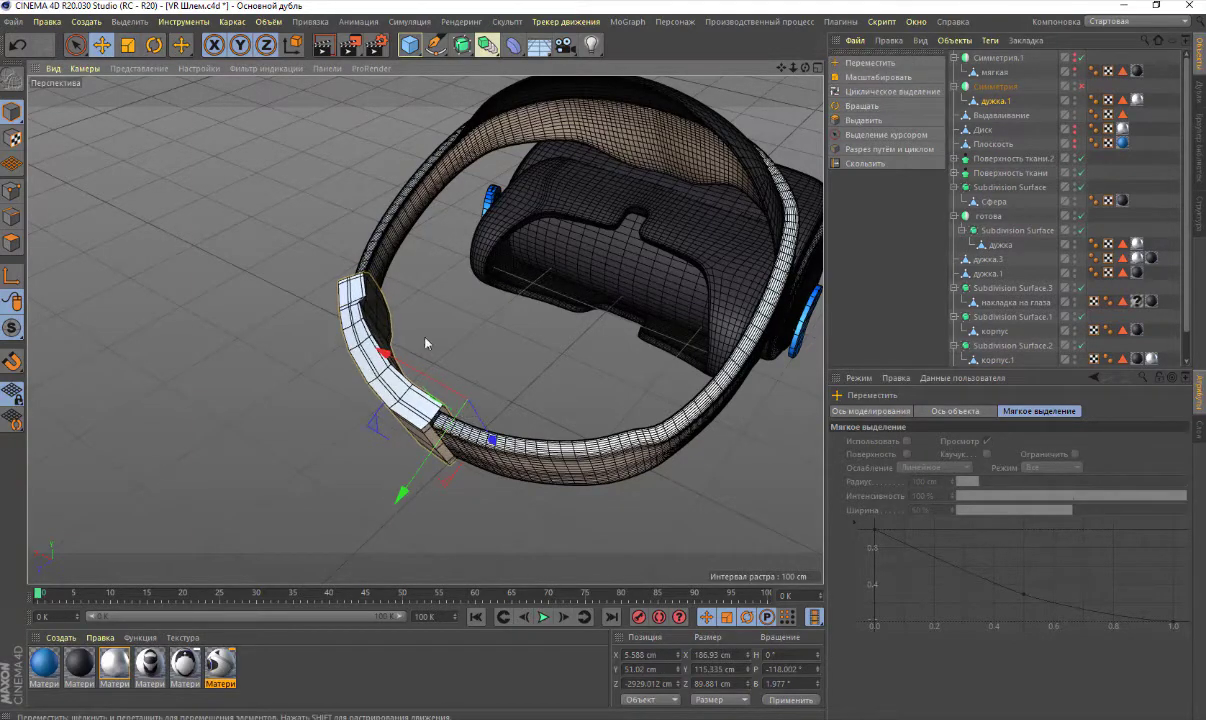
pyautogui.moveTo(806, 75)
pyautogui.mouseDown()
pyautogui.moveTo(425, 329)
pyautogui.moveTo(440, 320)
pyautogui.mouseUp()
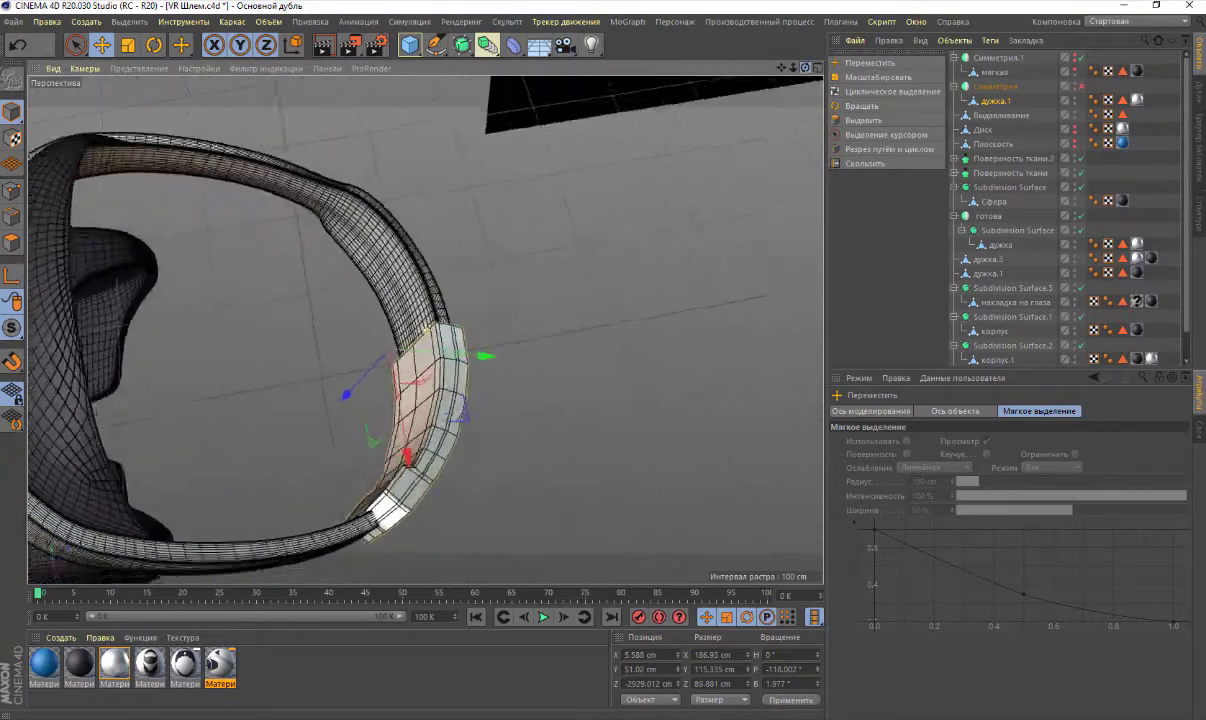
# Turn the Симметрия object back on to mirror the дужка.1 end cap, then check the join
pyautogui.moveTo(440, 320)
pyautogui.mouseDown()
pyautogui.moveTo(520, 330)
pyautogui.moveTo(643, 240)
pyautogui.mouseUp()
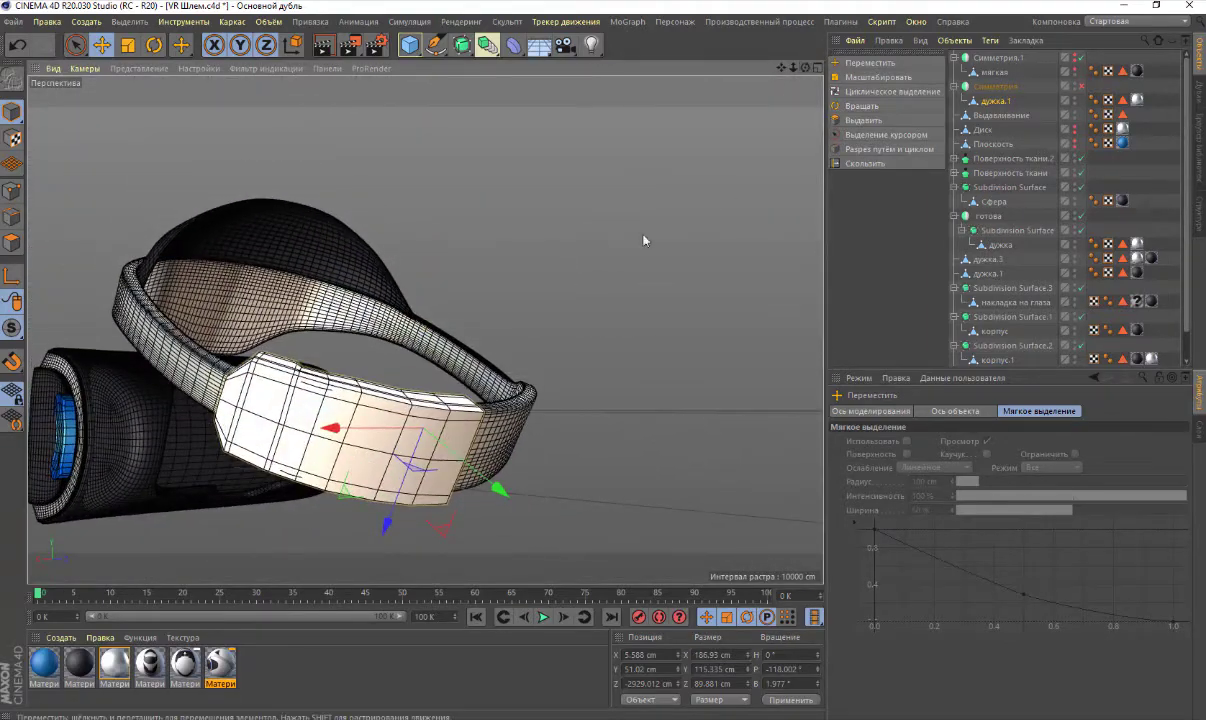
pyautogui.moveTo(440, 414); pyautogui.dragTo(440, 416)
pyautogui.scroll(2, 440, 416)
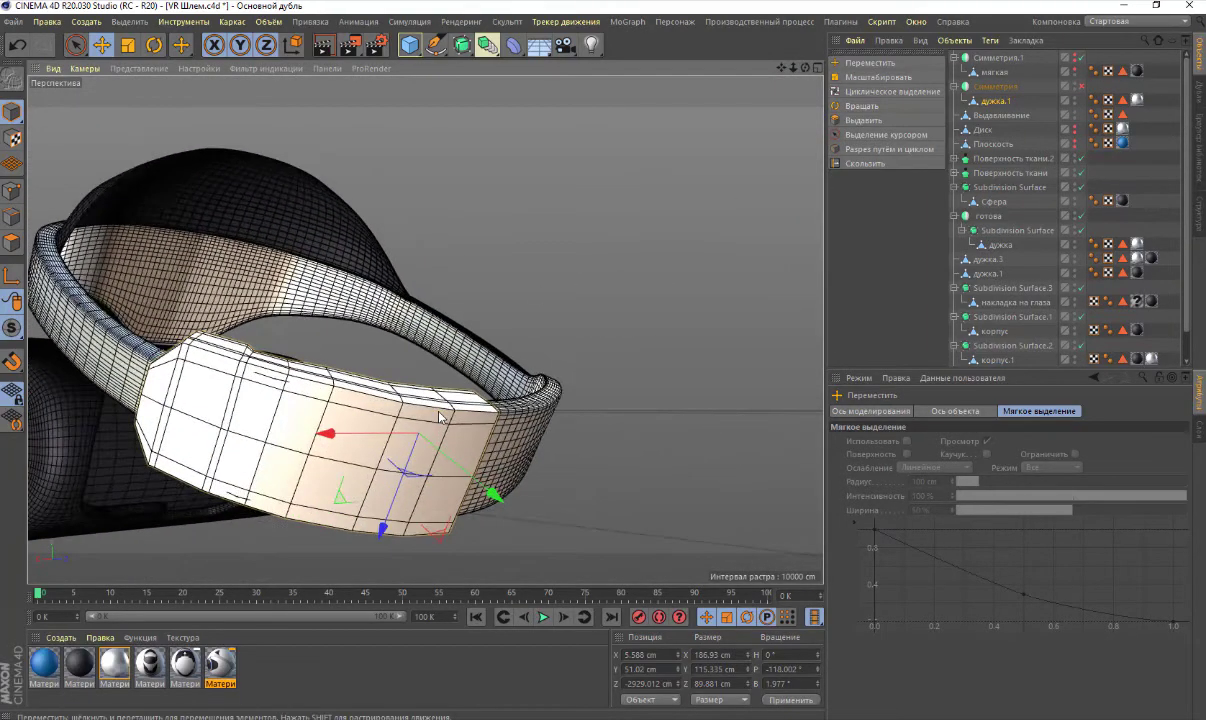
pyautogui.scroll(1, 148, 378)
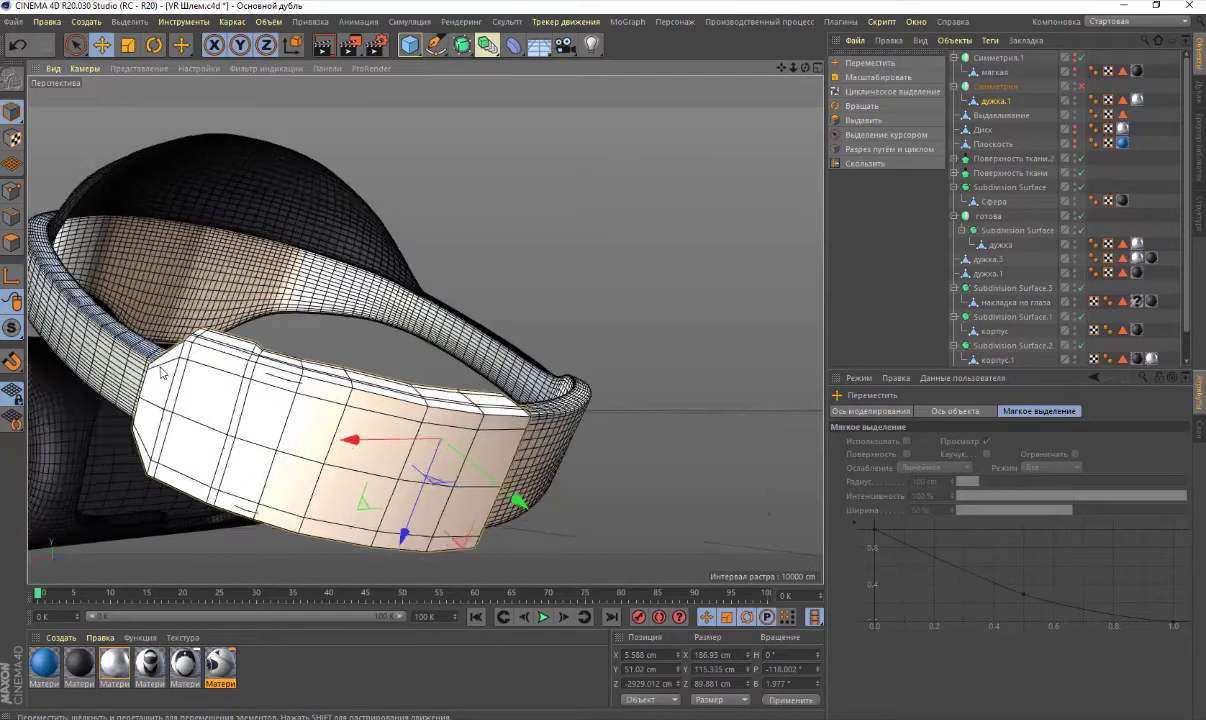
pyautogui.scroll(2, 161, 373)
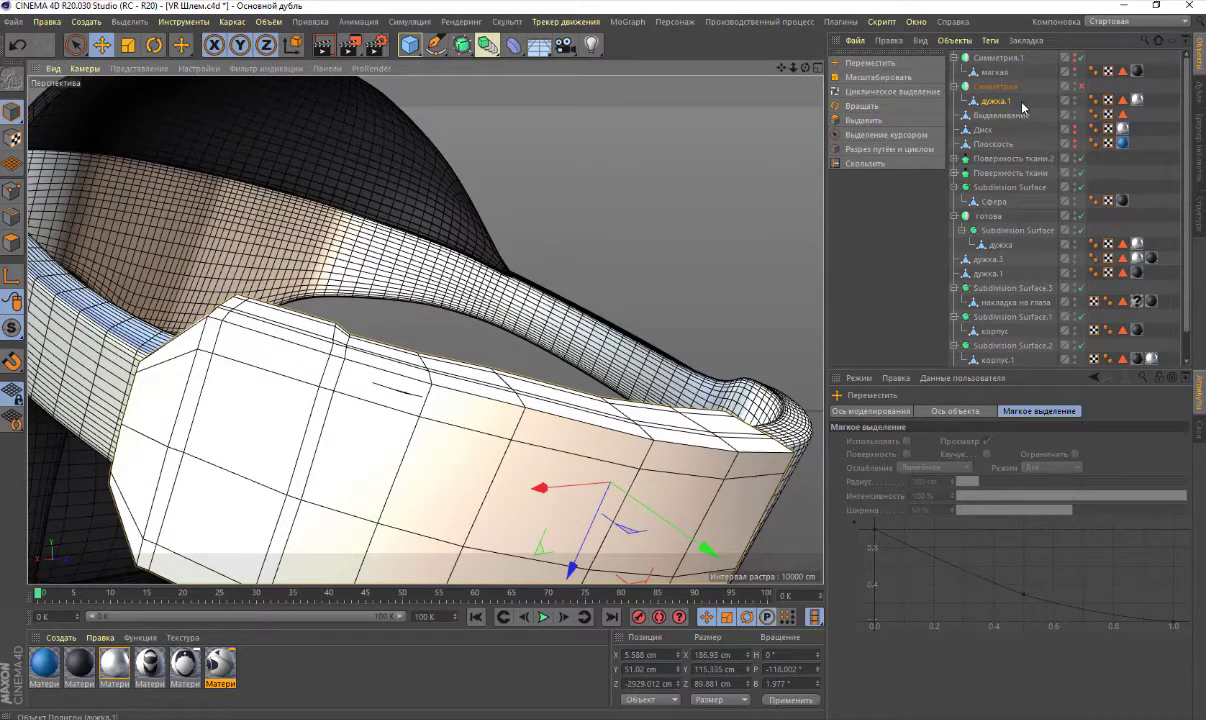
pyautogui.click(1081, 86)
pyautogui.scroll(-2, 797, 199)
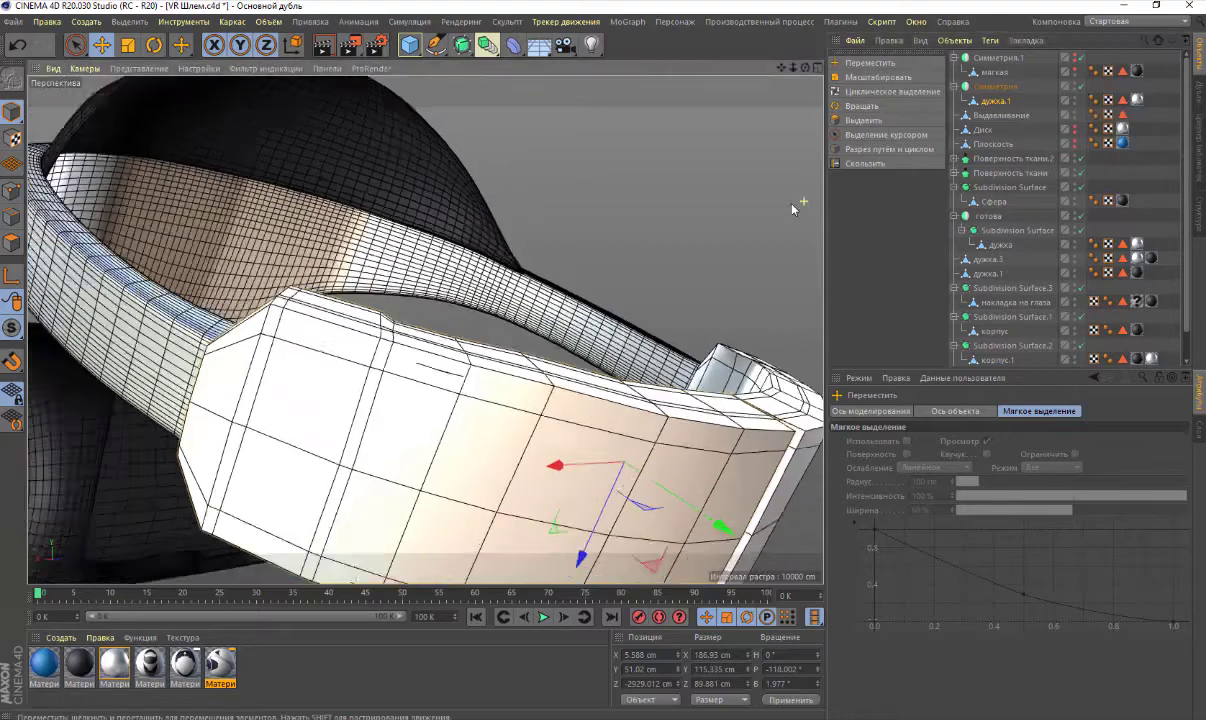
pyautogui.scroll(-3, 797, 199)
pyautogui.keyDown('alt'); pyautogui.moveTo(797, 199); pyautogui.dragTo(740, 205); pyautogui.keyUp('alt')
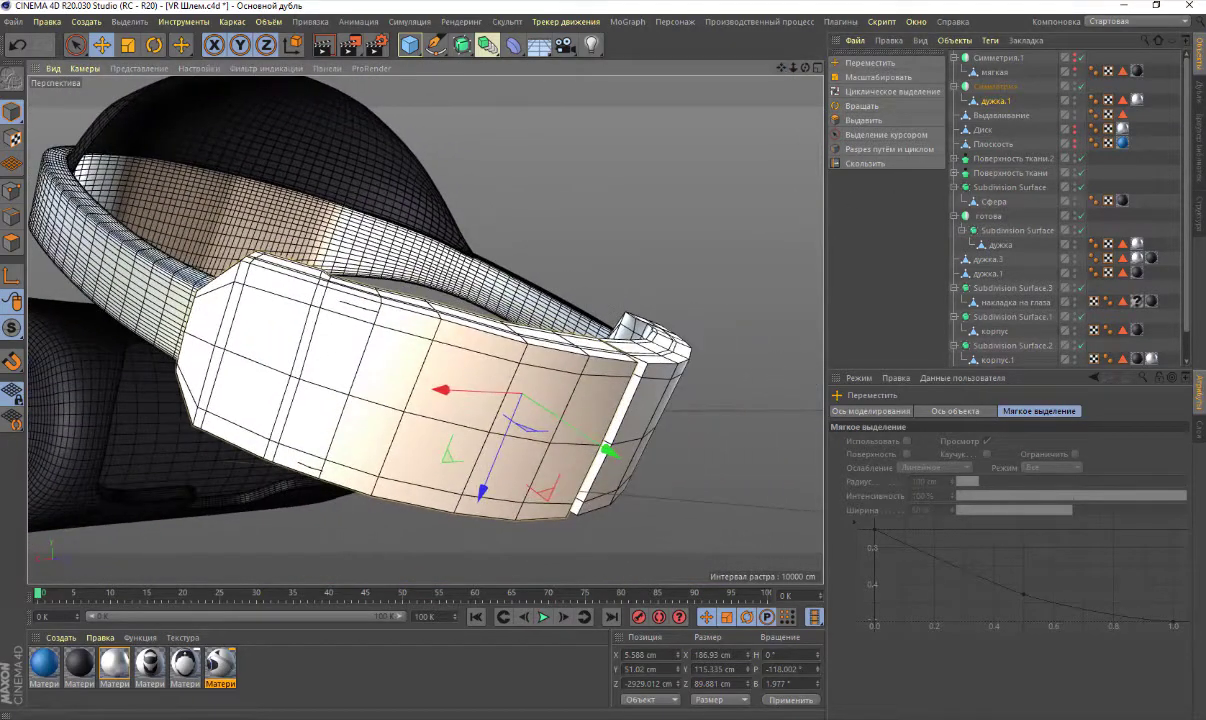
pyautogui.moveTo(806, 68); pyautogui.dragTo(764, 67)
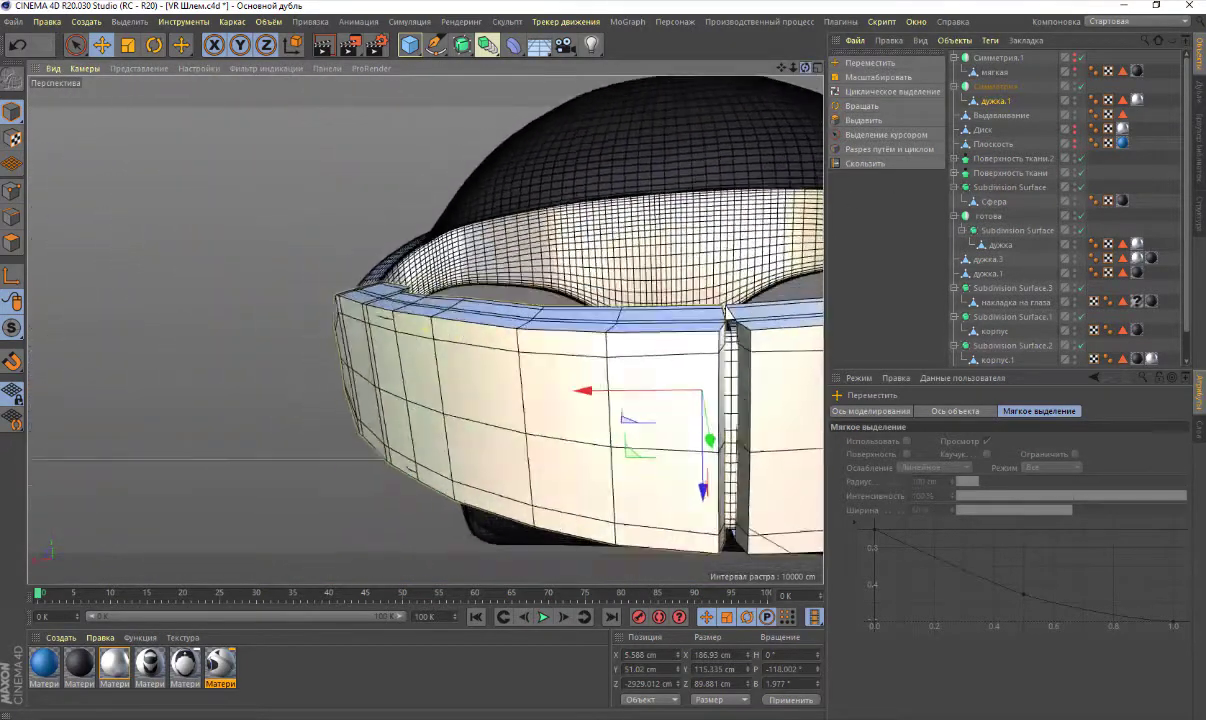
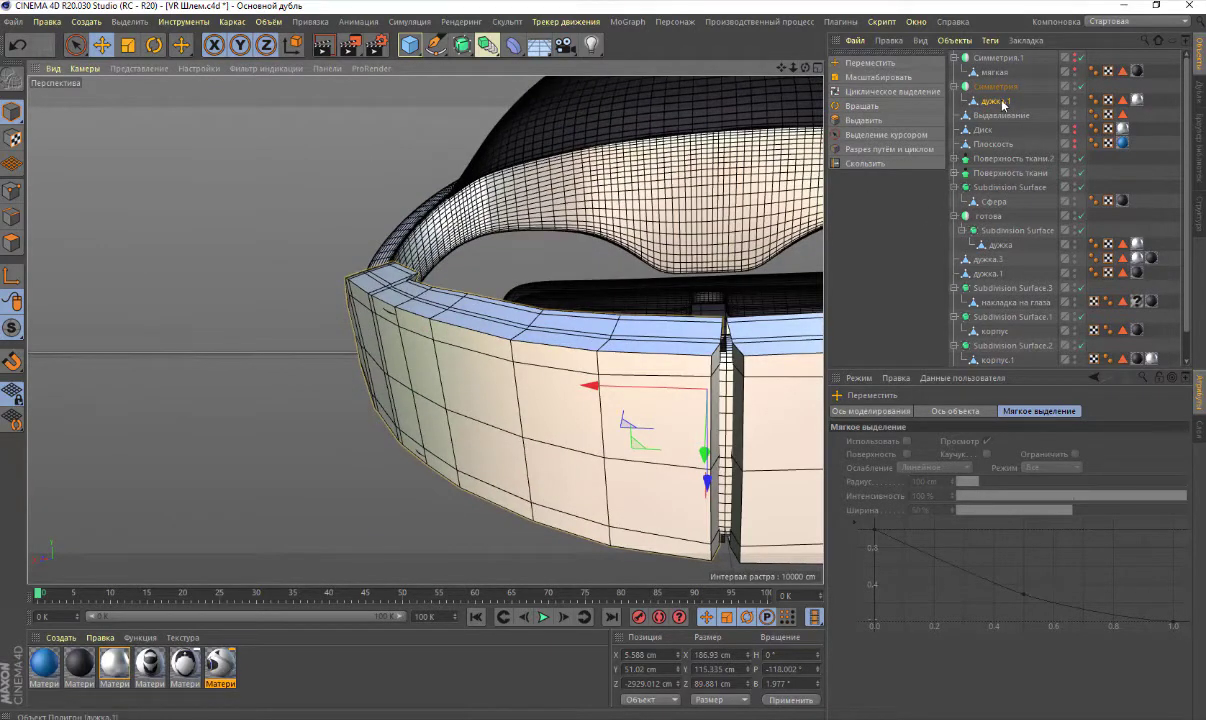
# Raise the Symmetry merge tolerance to about 6 cm and make it editable
pyautogui.click(960, 87)
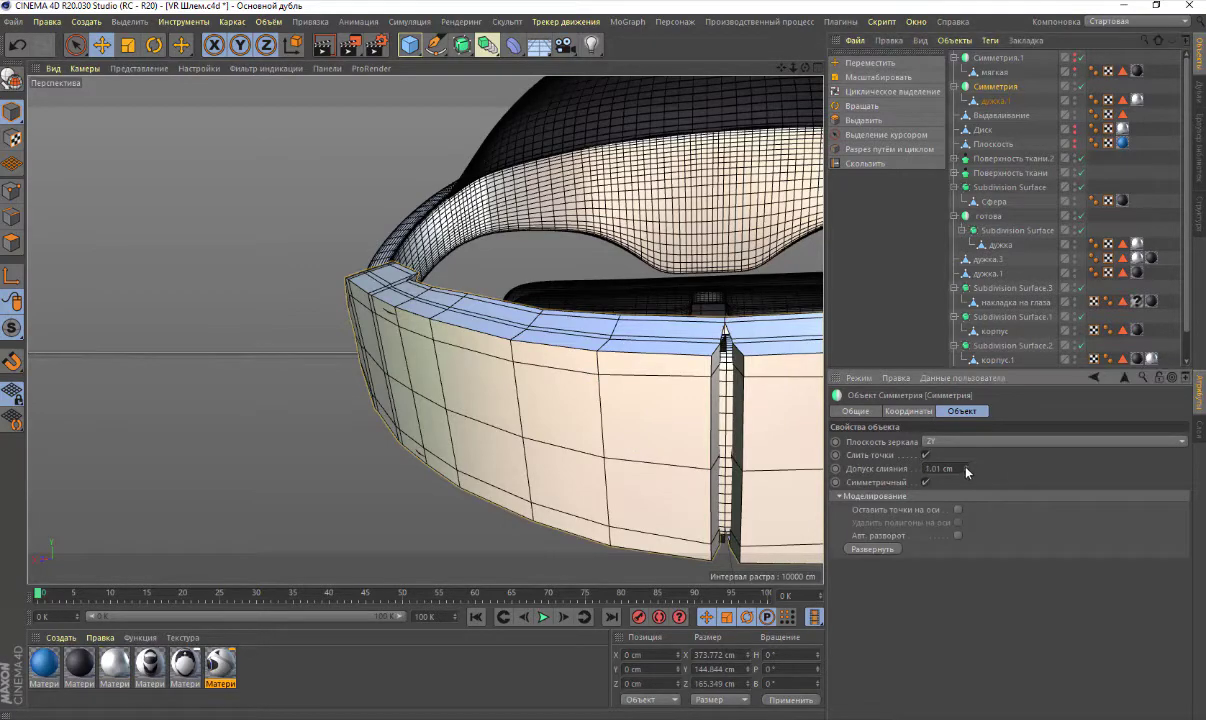
pyautogui.moveTo(966, 470); pyautogui.dragTo(966, 460)
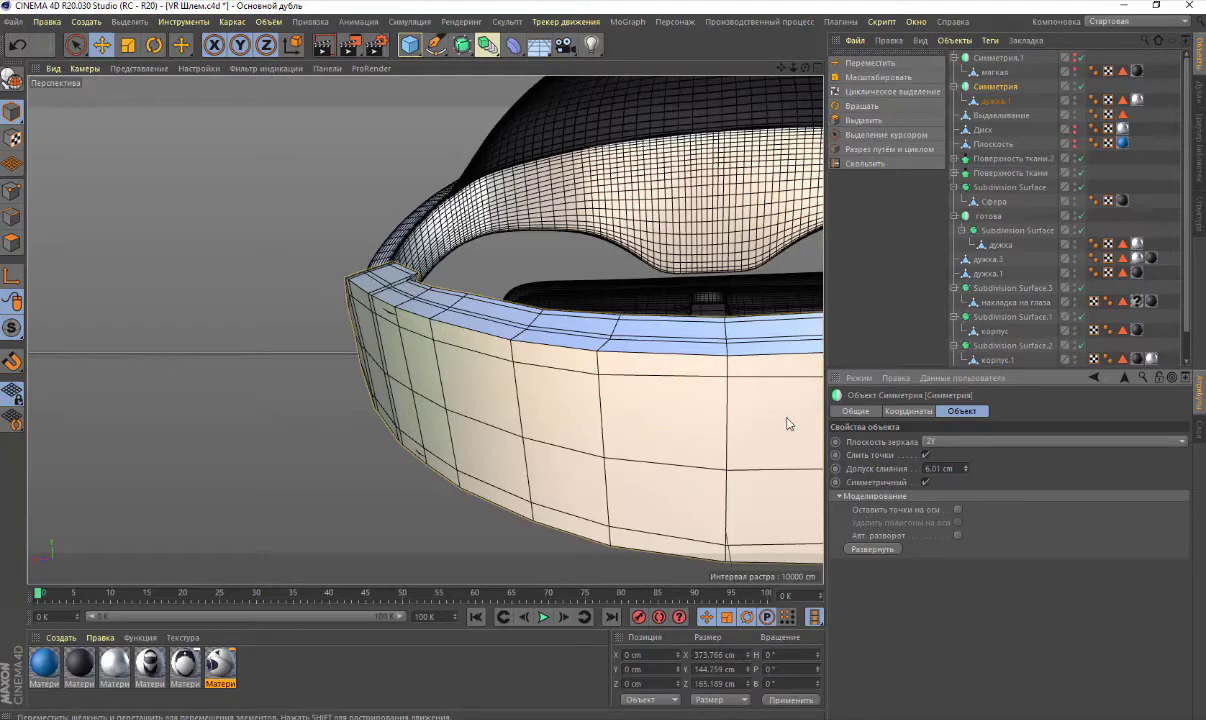
pyautogui.scroll(-3, 788, 422)
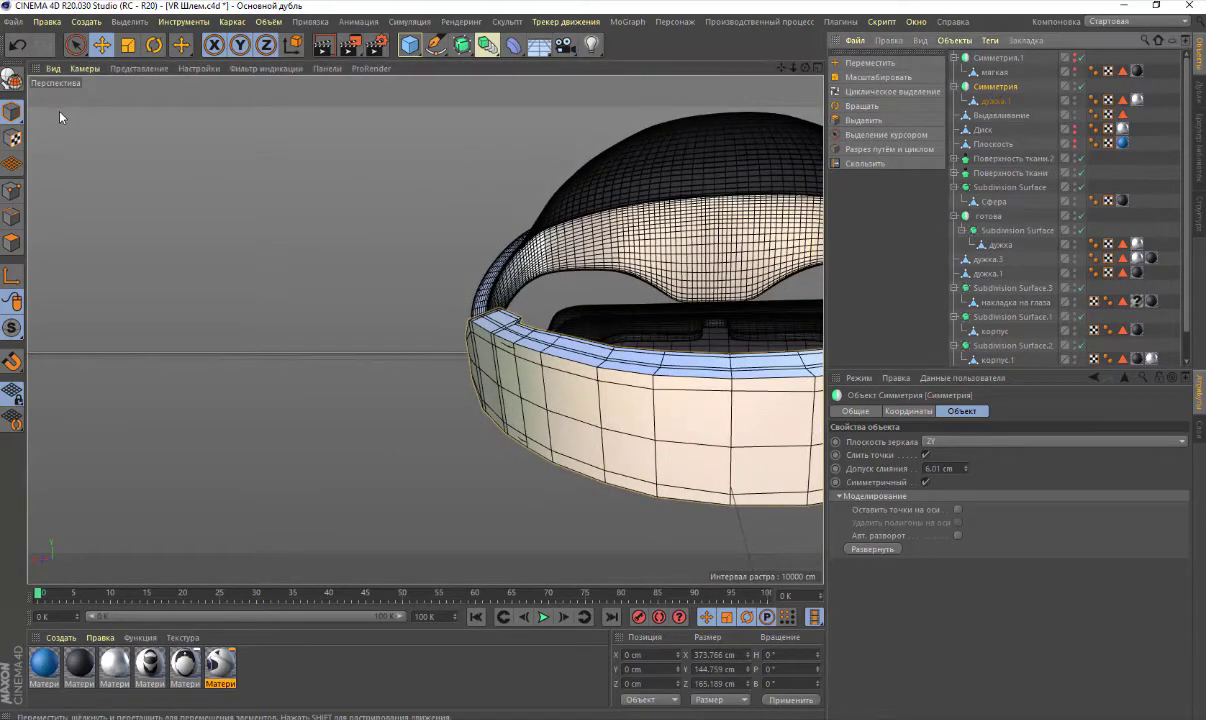
pyautogui.click(12, 80)
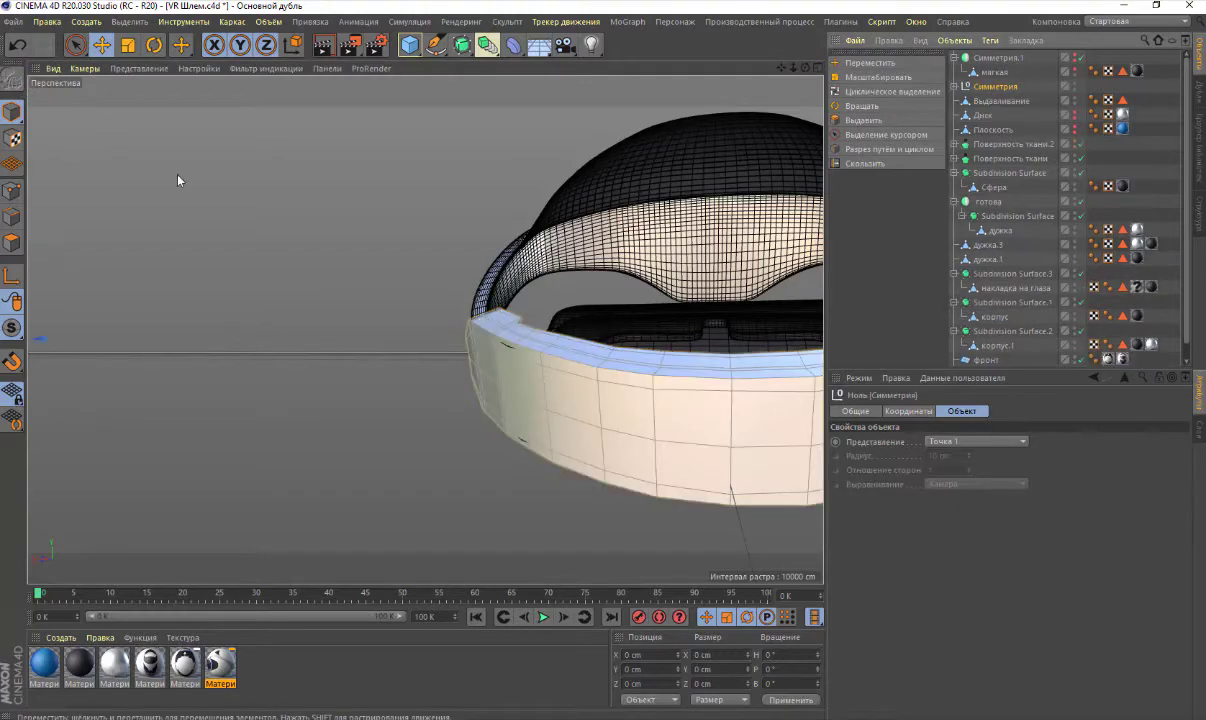
# Delete the leftover Симметрия null, leaving дужка.1 selected
pyautogui.click(985, 89)
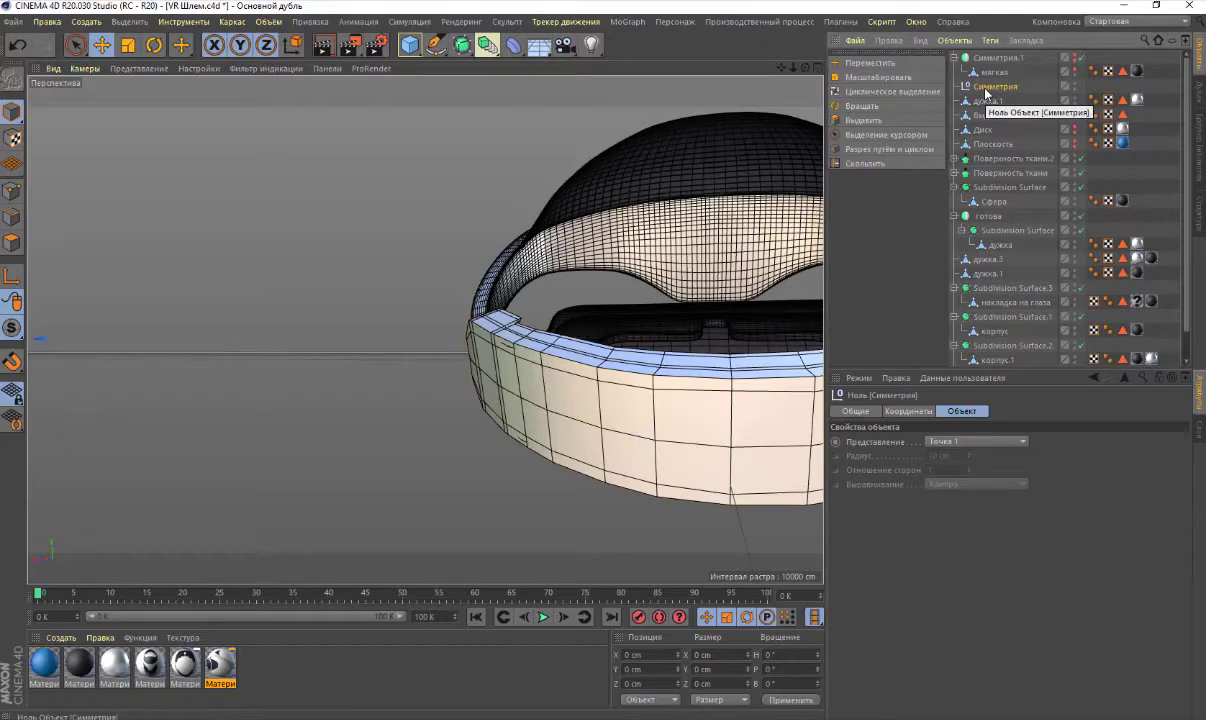
pyautogui.press('Delete')
pyautogui.click(985, 88)
# Frame the helmet band and add a new Subdivision Surface object
pyautogui.scroll(3, 642, 349)
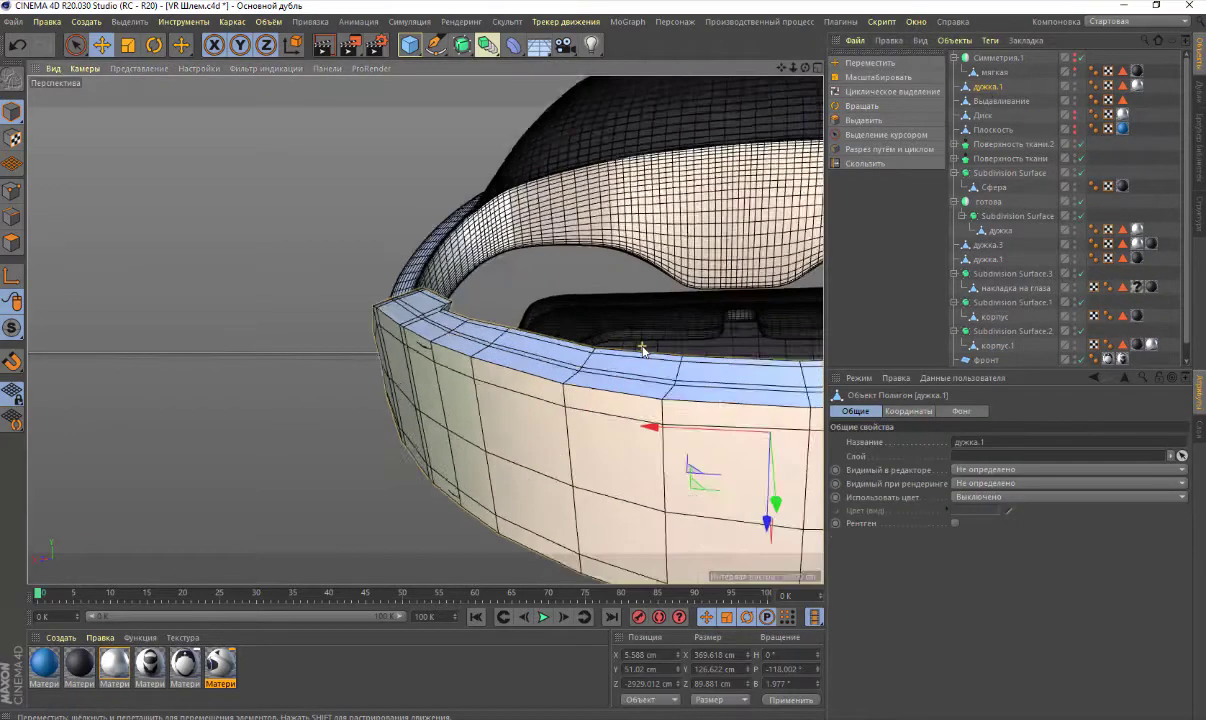
pyautogui.scroll(-2, 642, 349)
pyautogui.scroll(-2, 642, 349)
pyautogui.scroll(3, 426, 330)
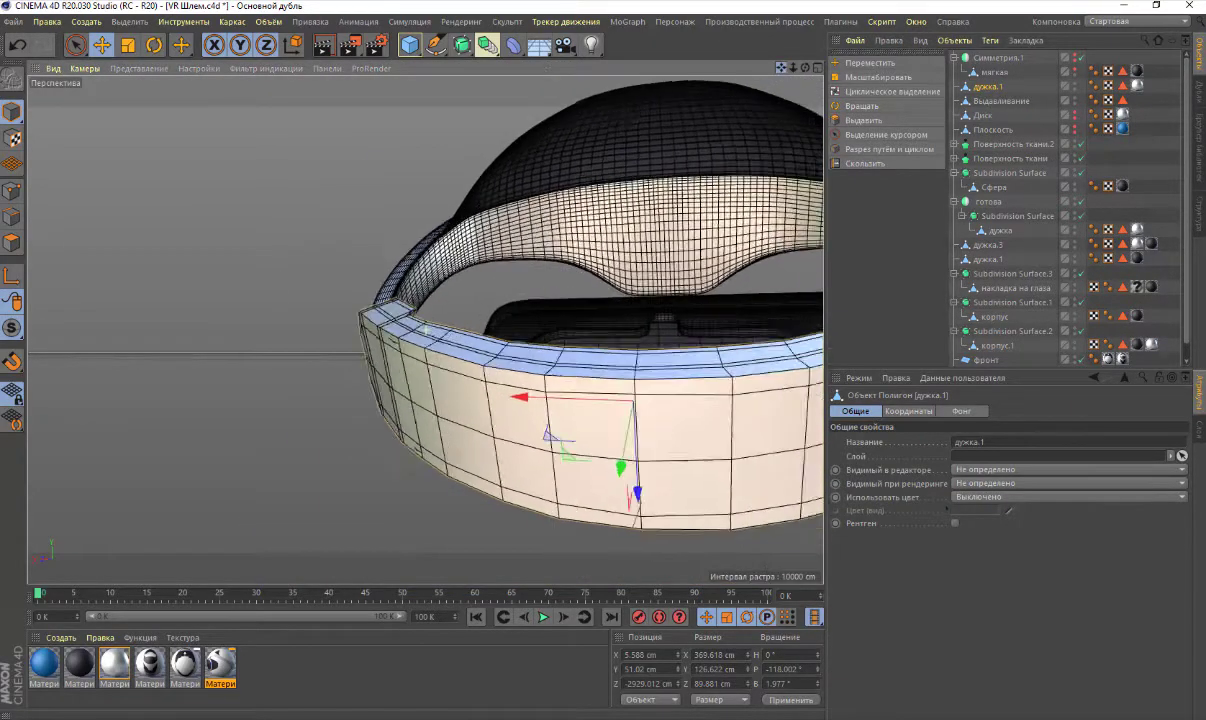
pyautogui.scroll(-2, 425, 329)
pyautogui.hotkey('ctrl', 'shift', 'z')
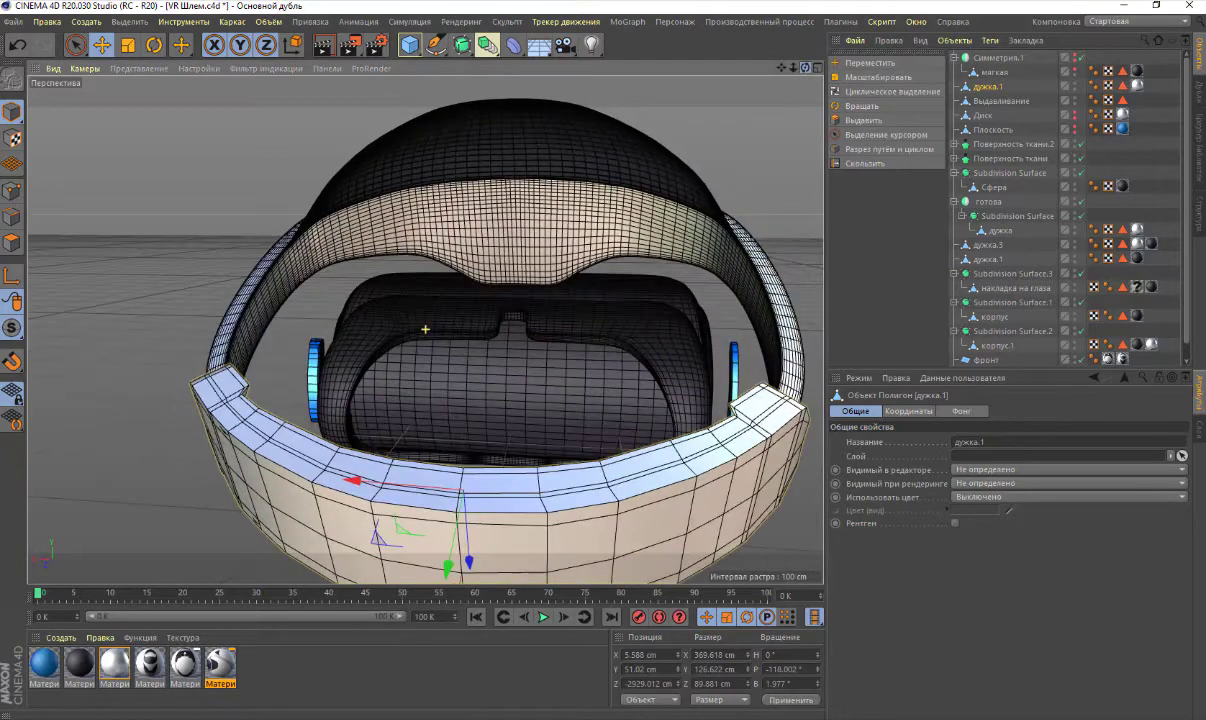
pyautogui.hotkey('ctrl', 'shift', 'z')
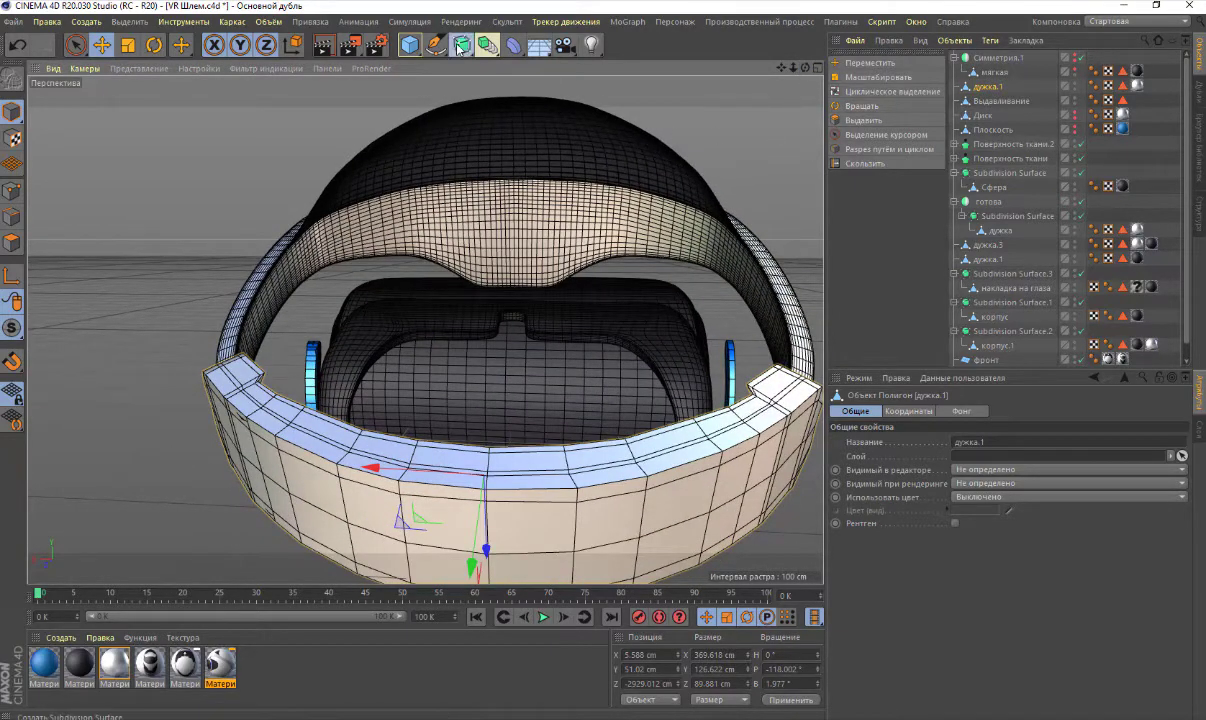
pyautogui.moveTo(461, 47); pyautogui.dragTo(530, 70)
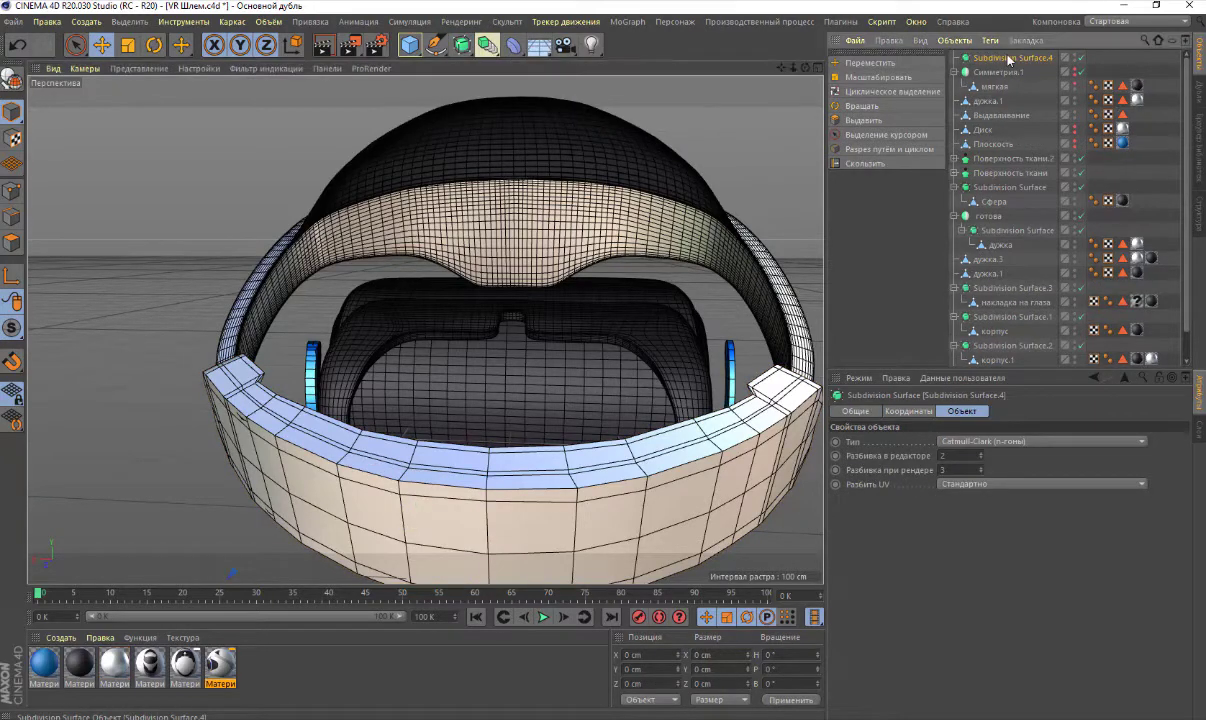
# Move Subdivision Surface.4 above дужка.1 and nest the band inside it
pyautogui.moveTo(985, 100); pyautogui.dragTo(988, 104)
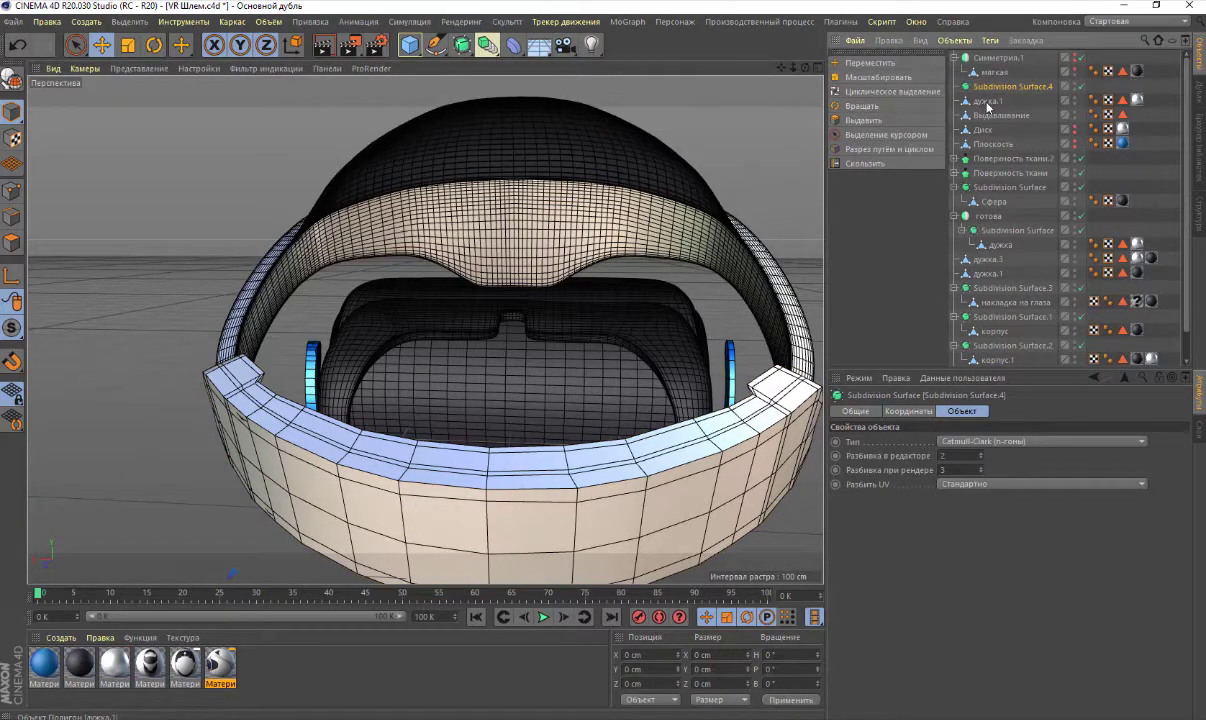
pyautogui.click(987, 103)
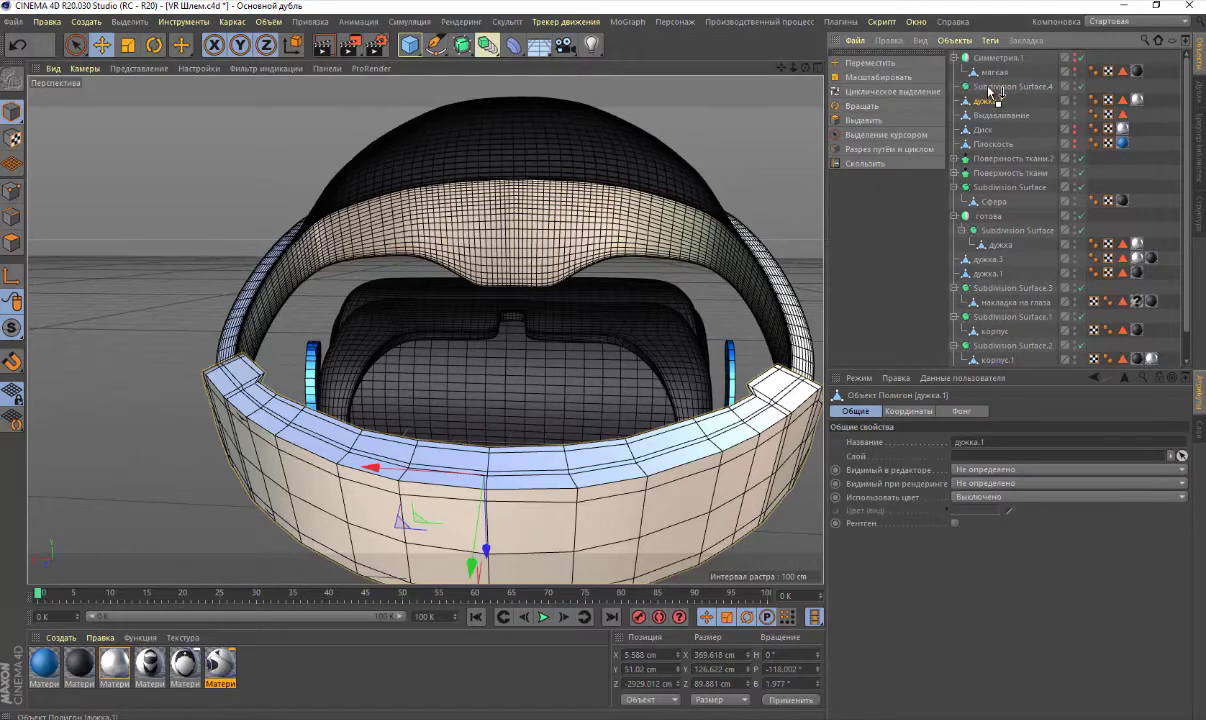
pyautogui.moveTo(992, 92); pyautogui.dragTo(987, 90)
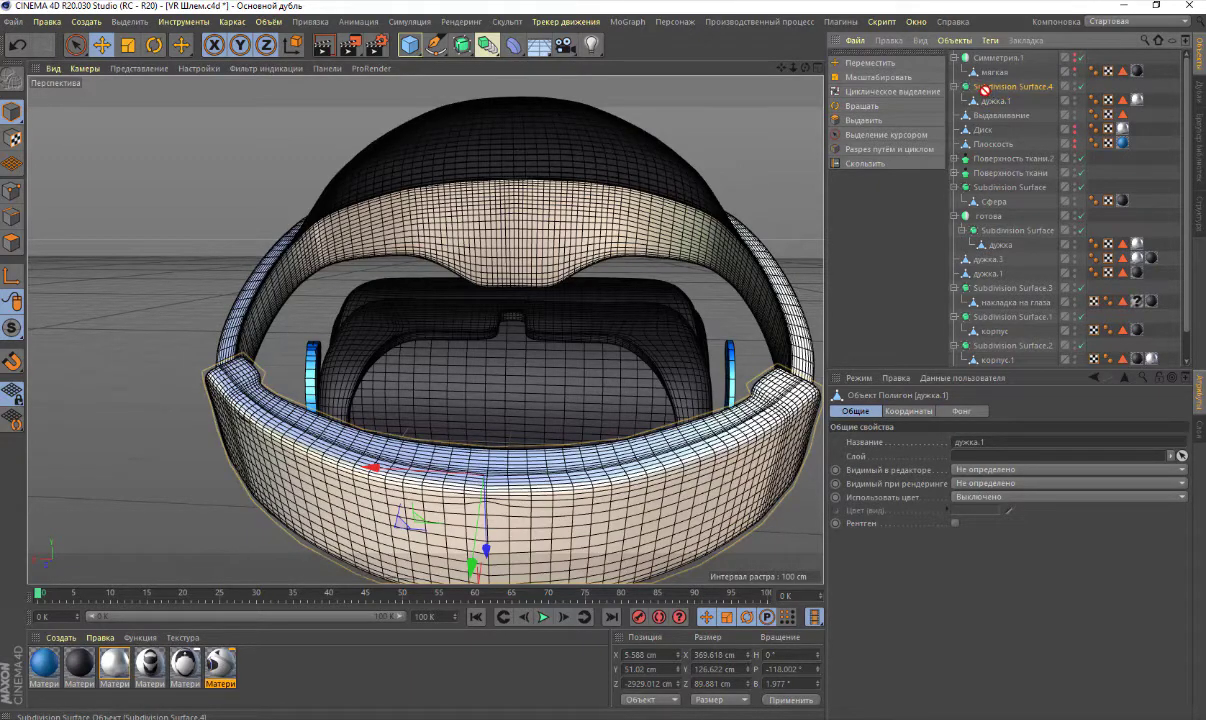
# Set Subdivision Surface.4's Subdivision Renderer to 2, disable it, and select дужка.1
pyautogui.click(987, 88)
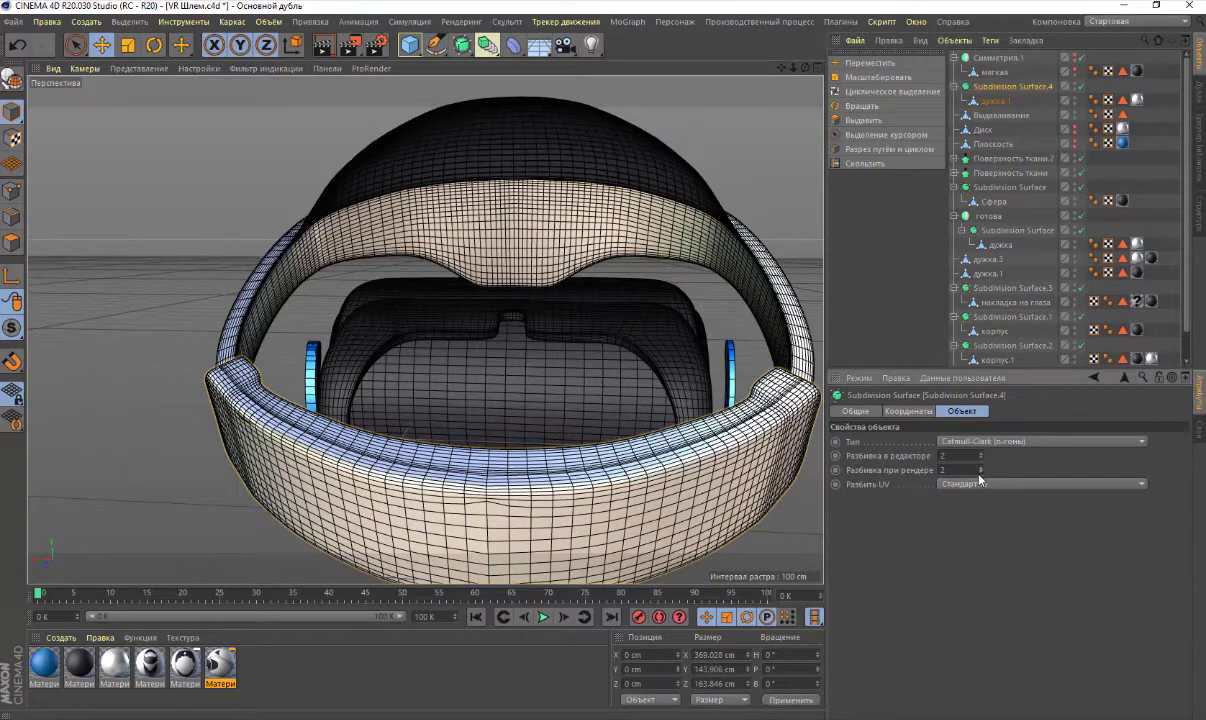
pyautogui.scroll(-5, 568, 294)
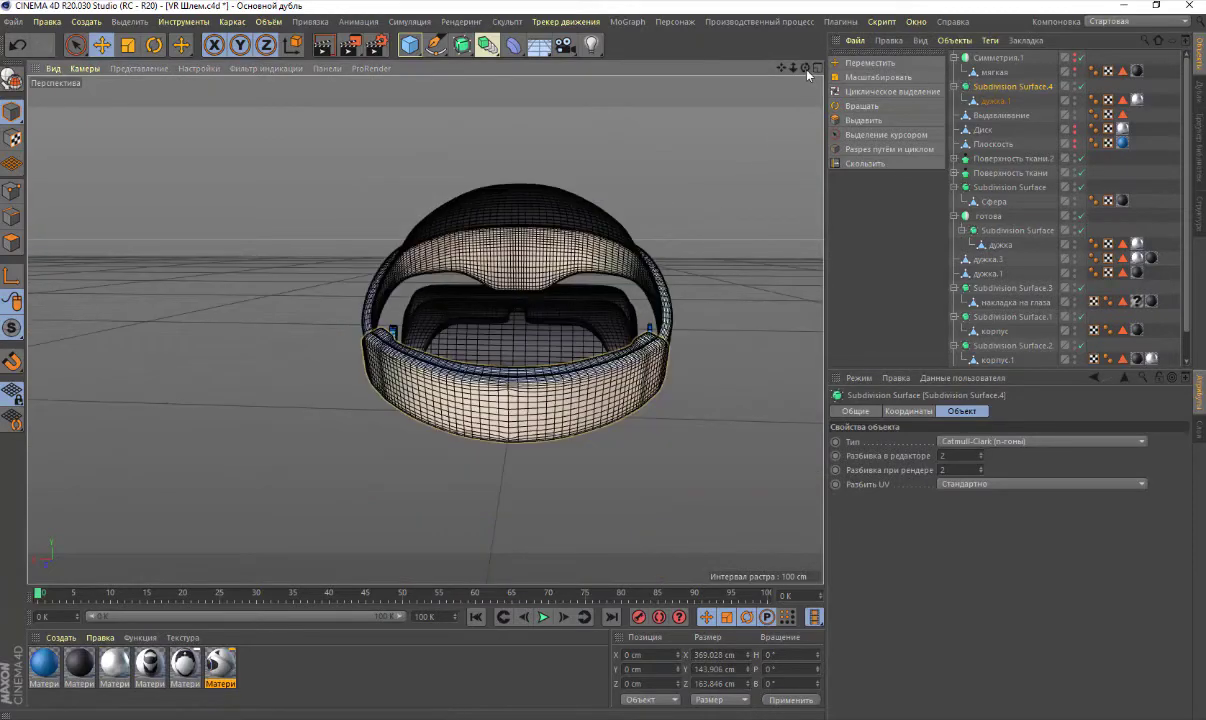
pyautogui.moveTo(805, 67); pyautogui.dragTo(601, 318)
pyautogui.scroll(3, 601, 318)
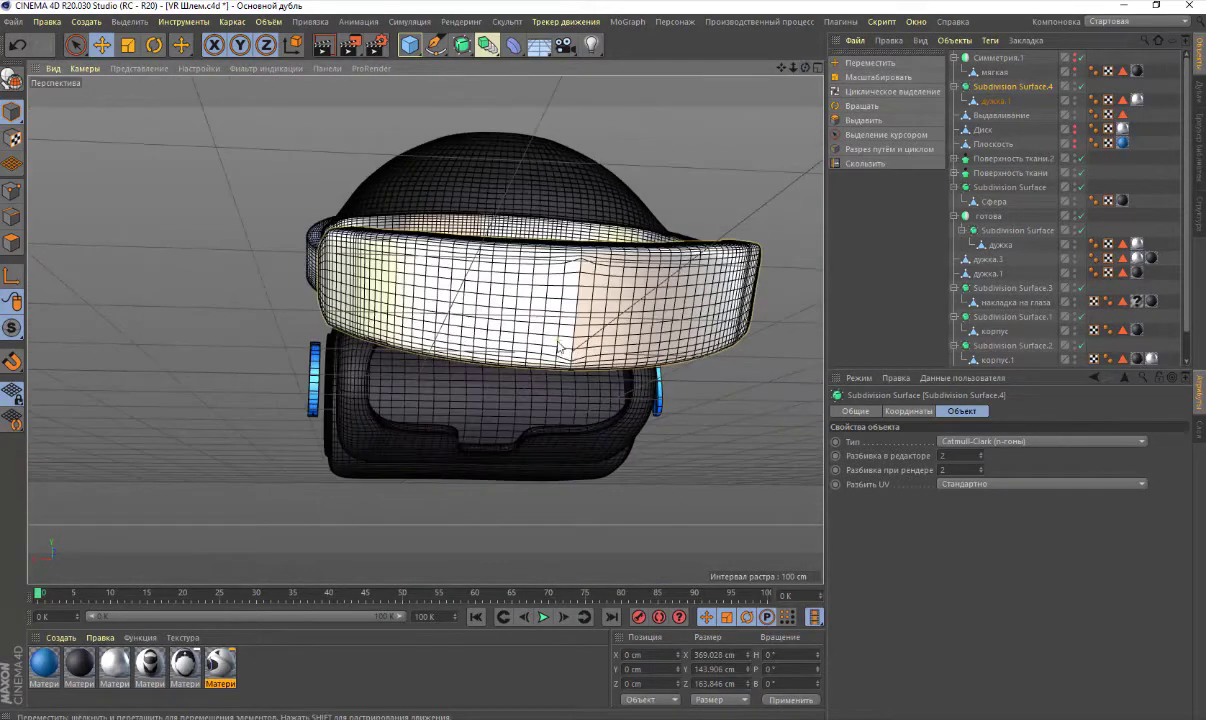
pyautogui.scroll(3, 585, 384)
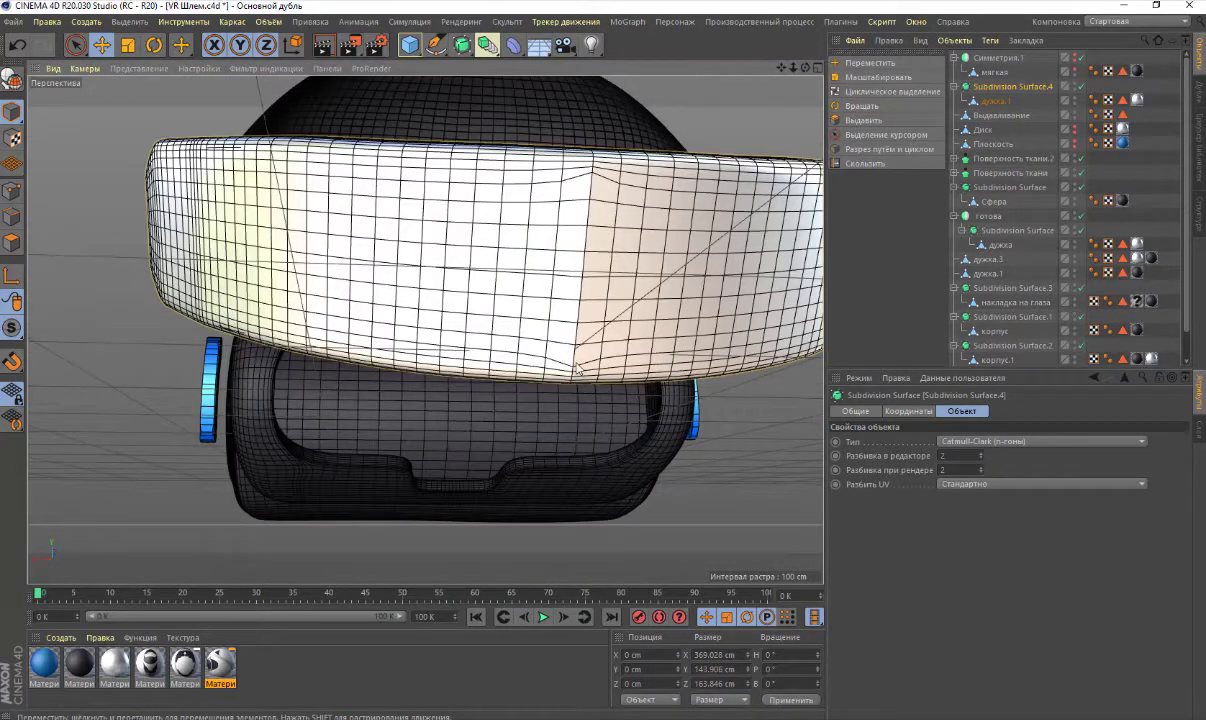
pyautogui.click(1081, 86)
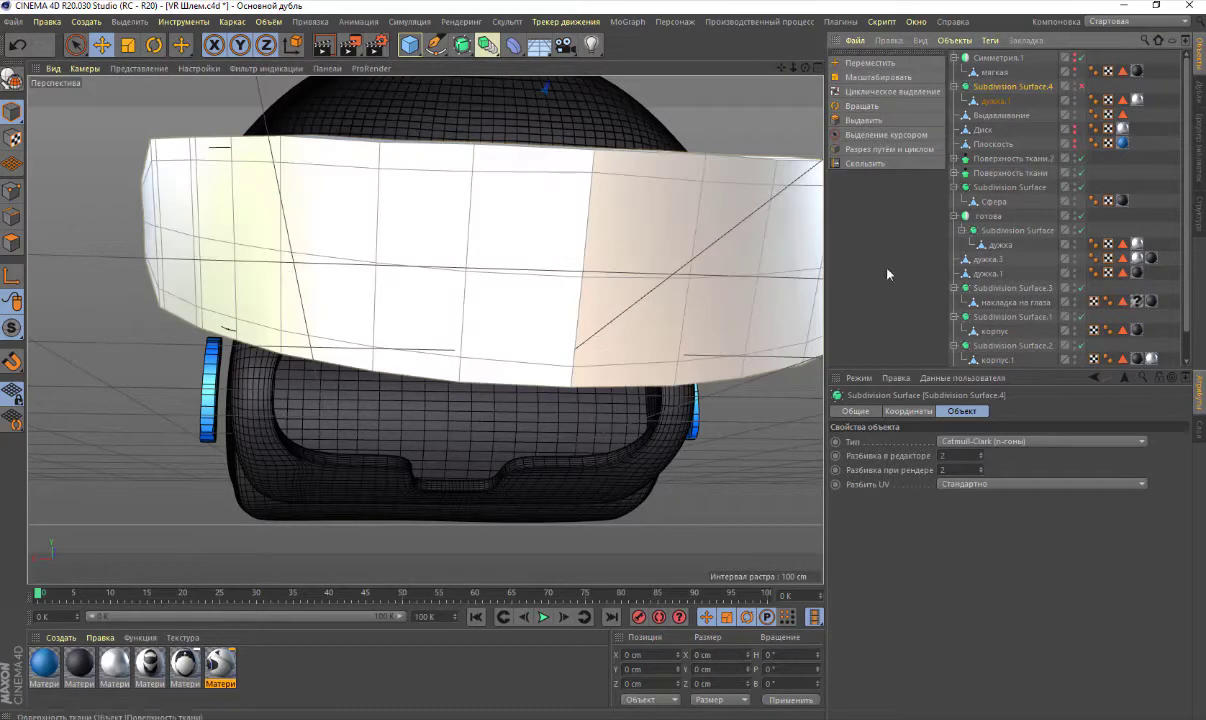
pyautogui.click(994, 101)
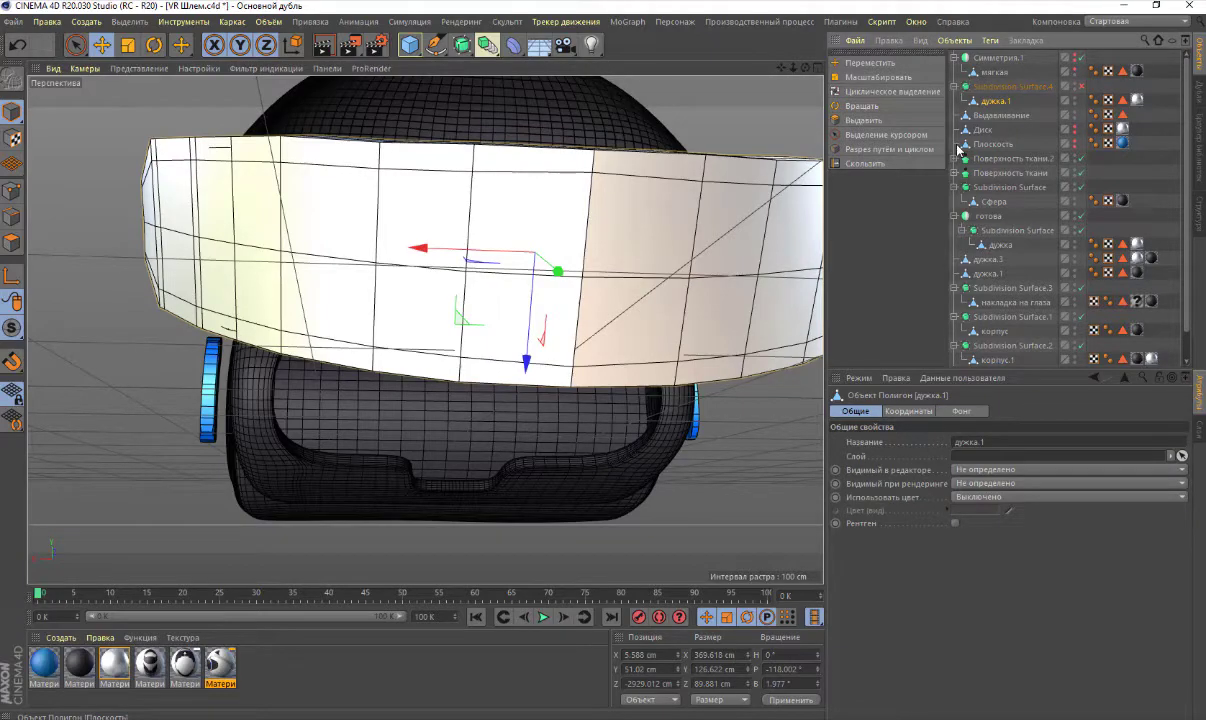
pyautogui.moveTo(805, 68)
pyautogui.mouseDown()
pyautogui.moveTo(770, 80)
pyautogui.moveTo(795, 75)
pyautogui.mouseUp()
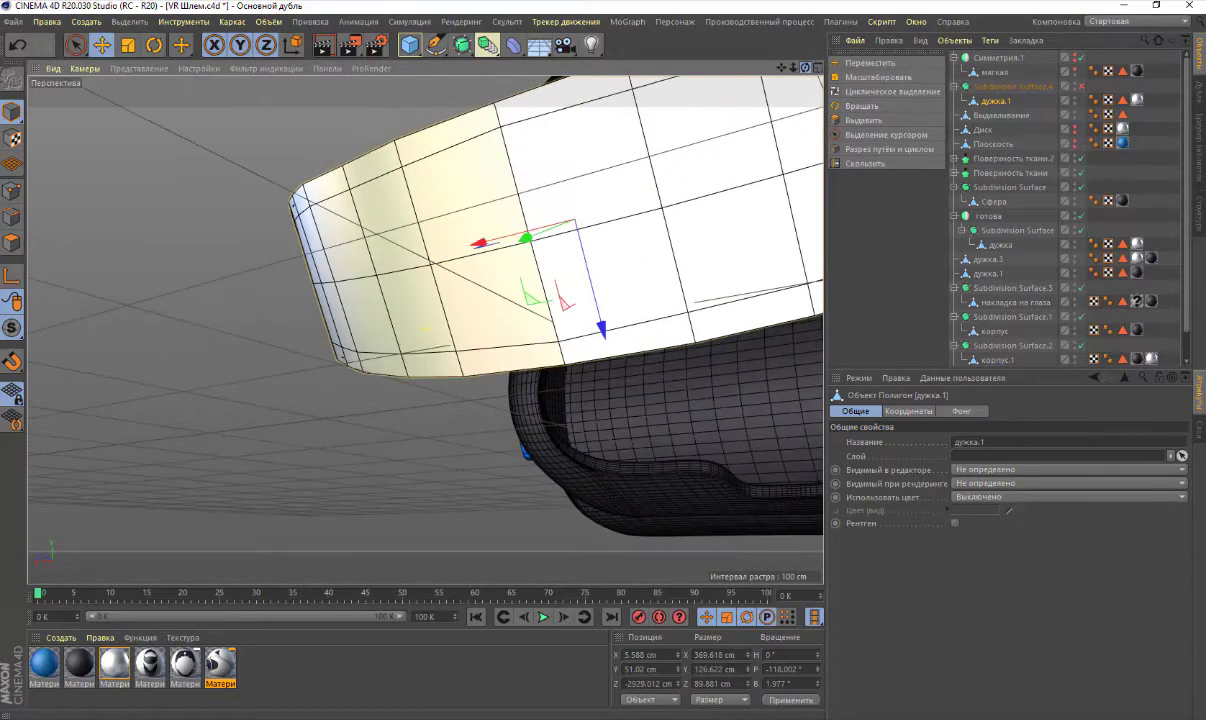
# In Points mode, slide a lower-edge vertex of дужка.1 about 4.2% along its edge
pyautogui.click(13, 192)
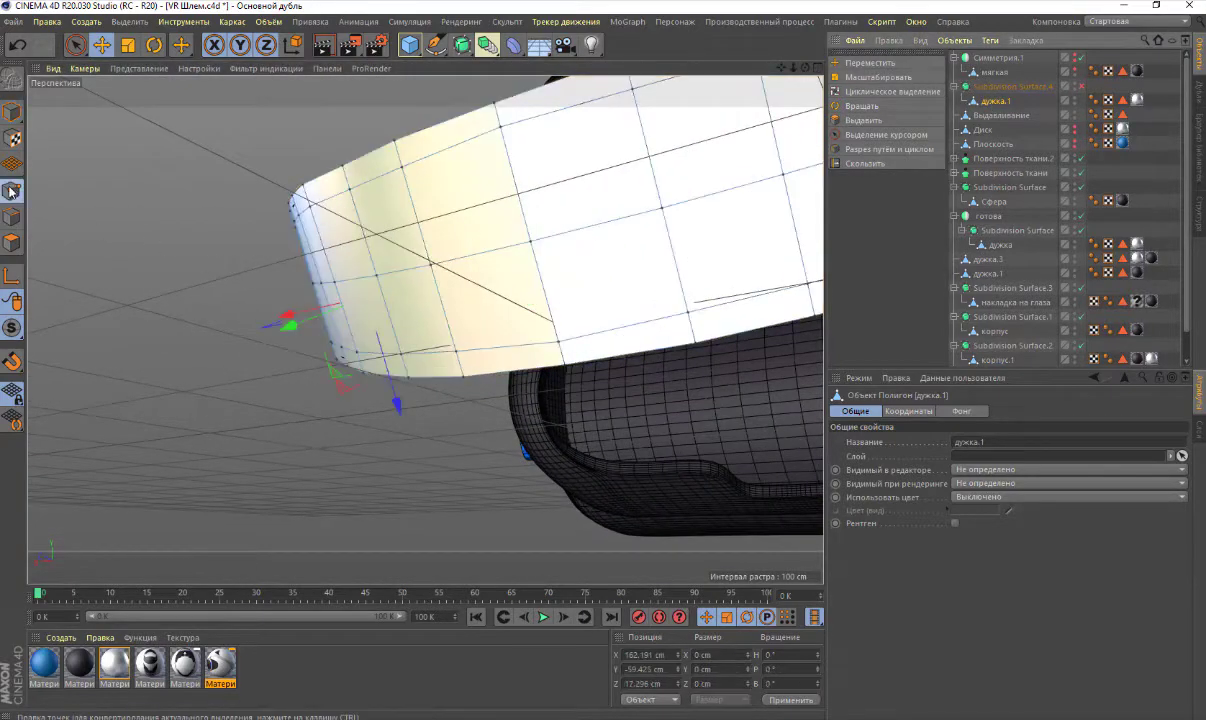
pyautogui.click(557, 342)
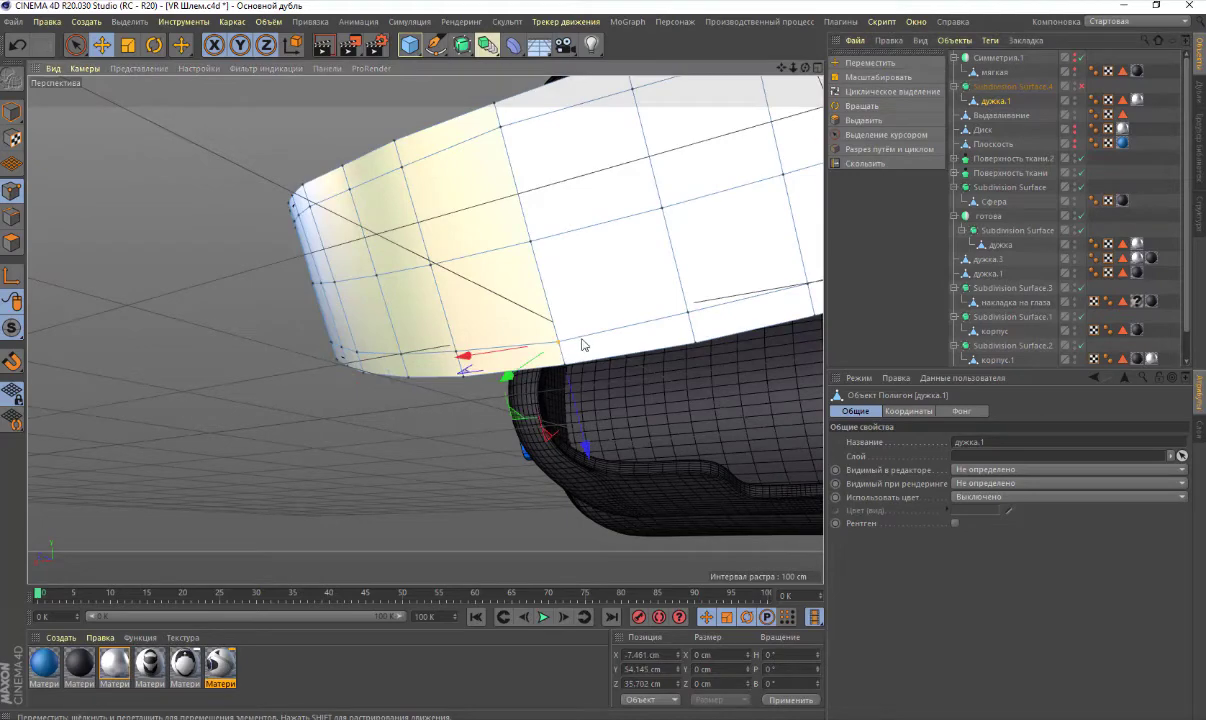
pyautogui.click(858, 163)
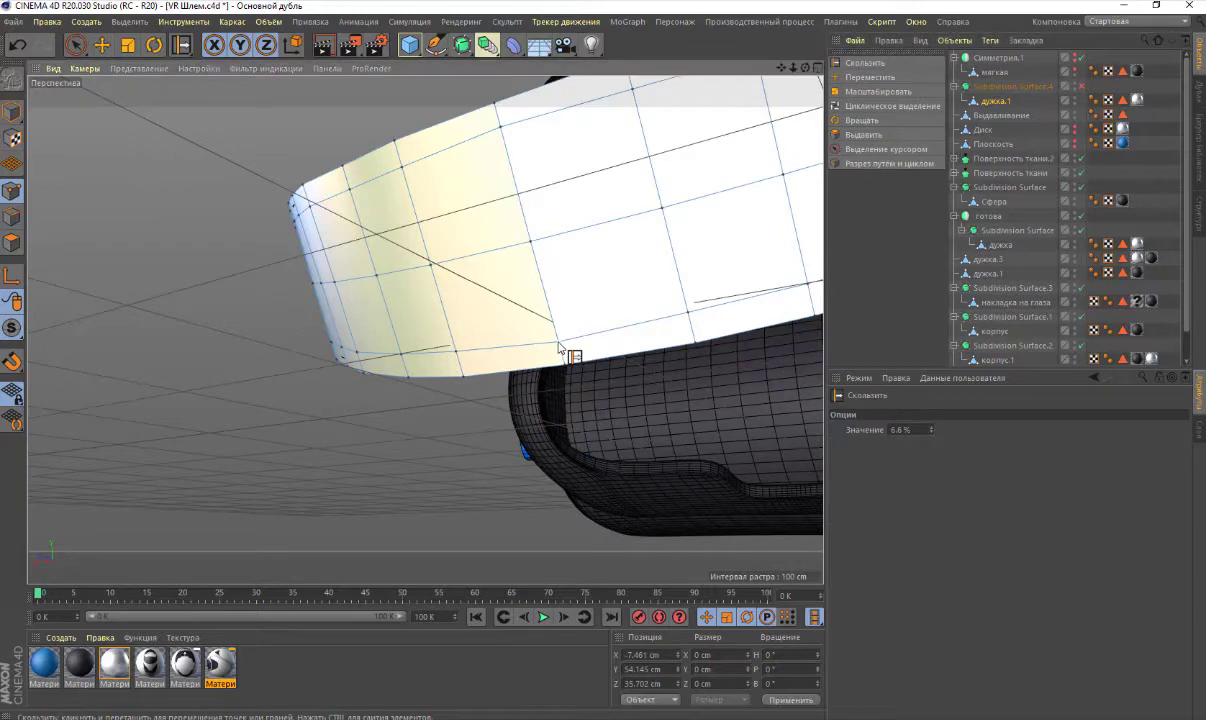
pyautogui.moveTo(558, 343); pyautogui.dragTo(580, 347)
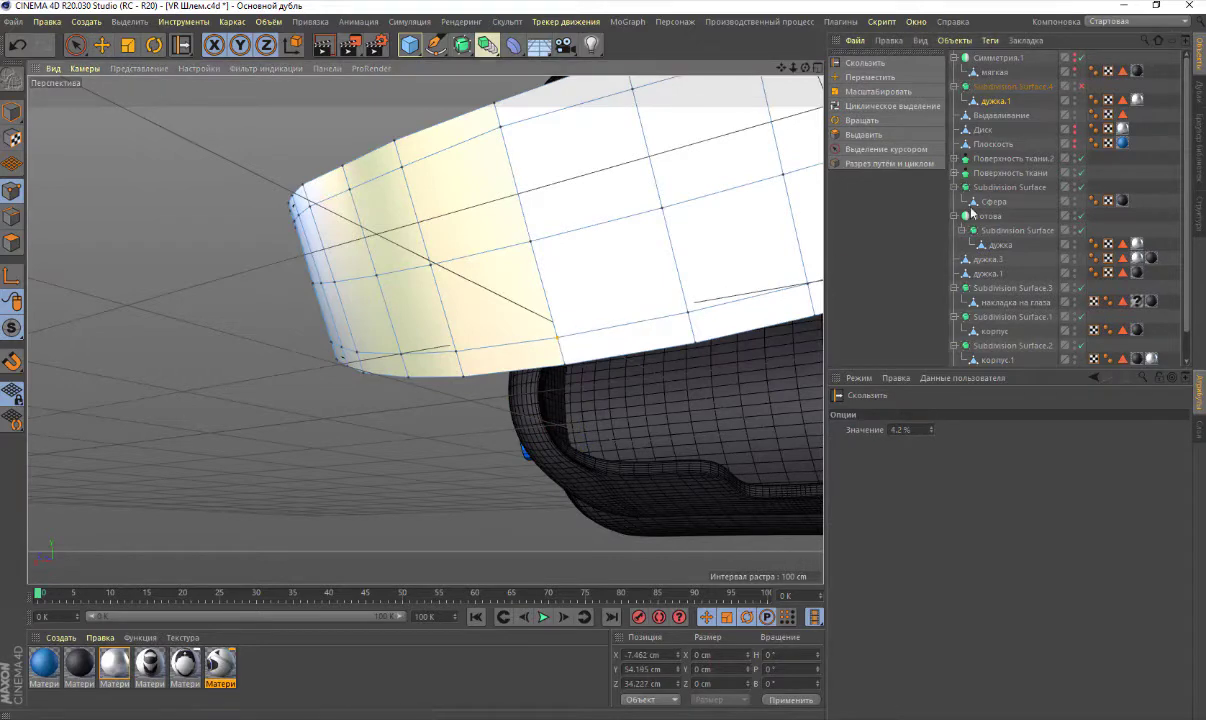
pyautogui.click(1081, 87)
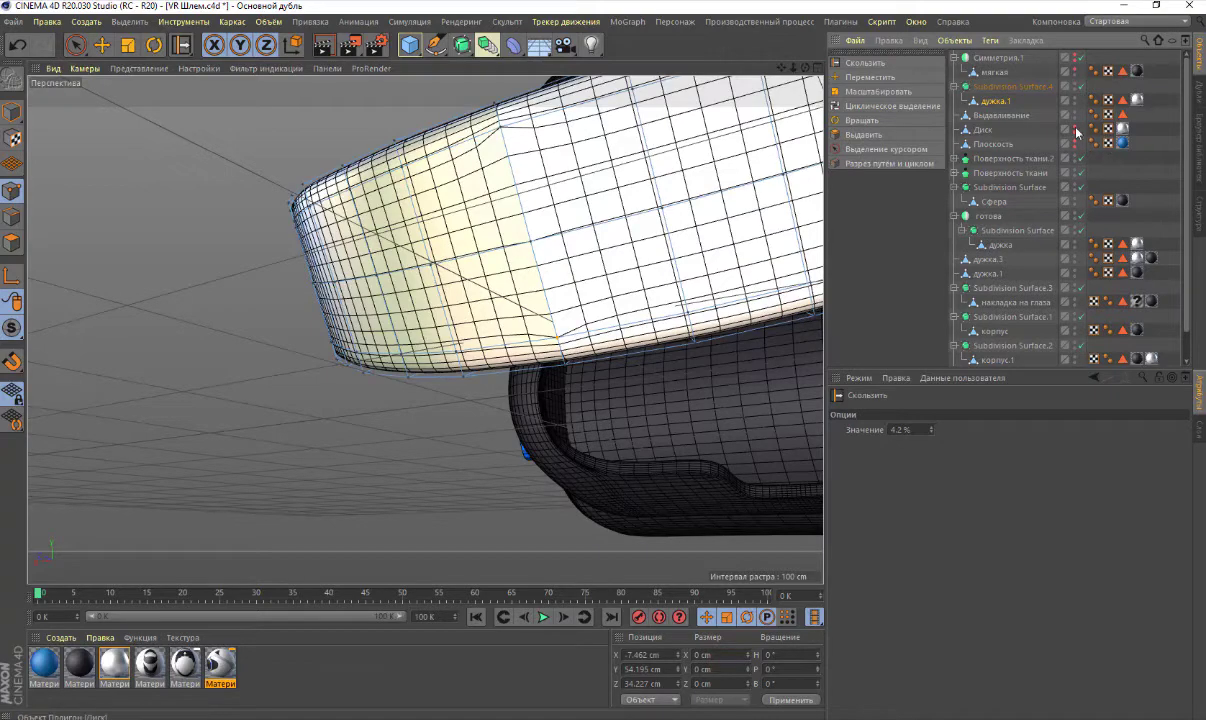
pyautogui.click(1081, 87)
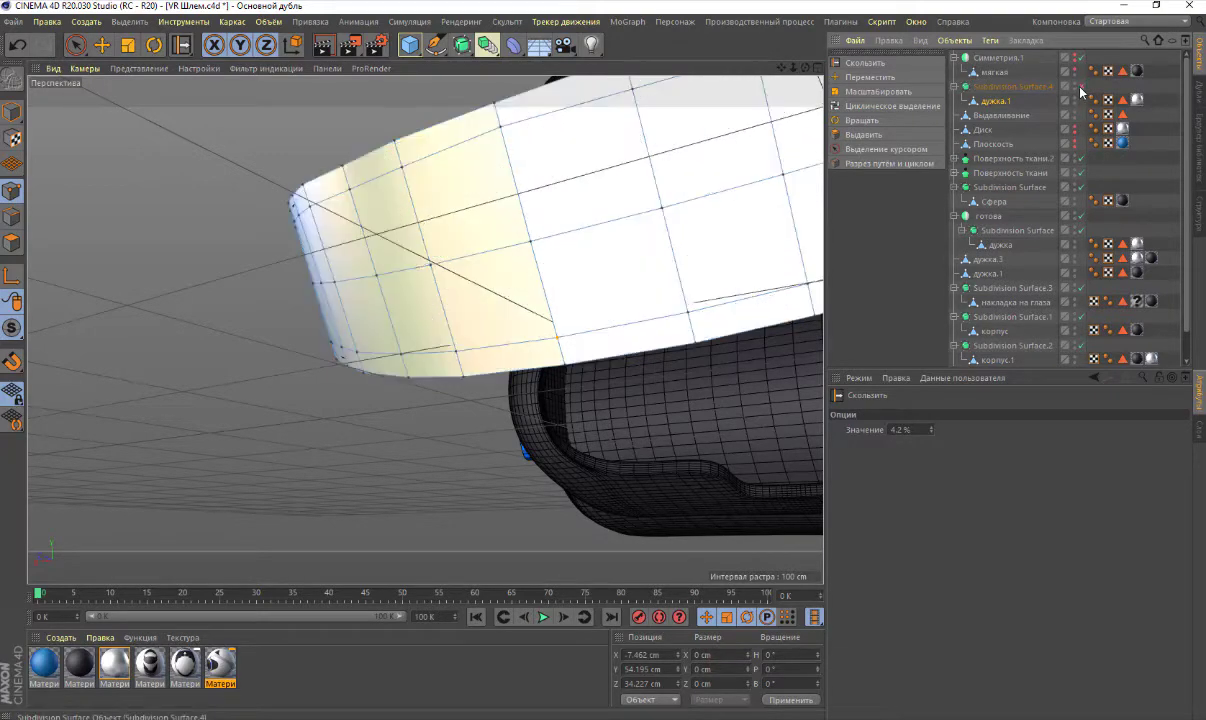
pyautogui.keyDown('alt'); pyautogui.moveTo(619, 296); pyautogui.dragTo(590, 285); pyautogui.keyUp('alt')
pyautogui.keyDown('alt'); pyautogui.moveTo(796, 78); pyautogui.dragTo(425, 329); pyautogui.keyUp('alt')
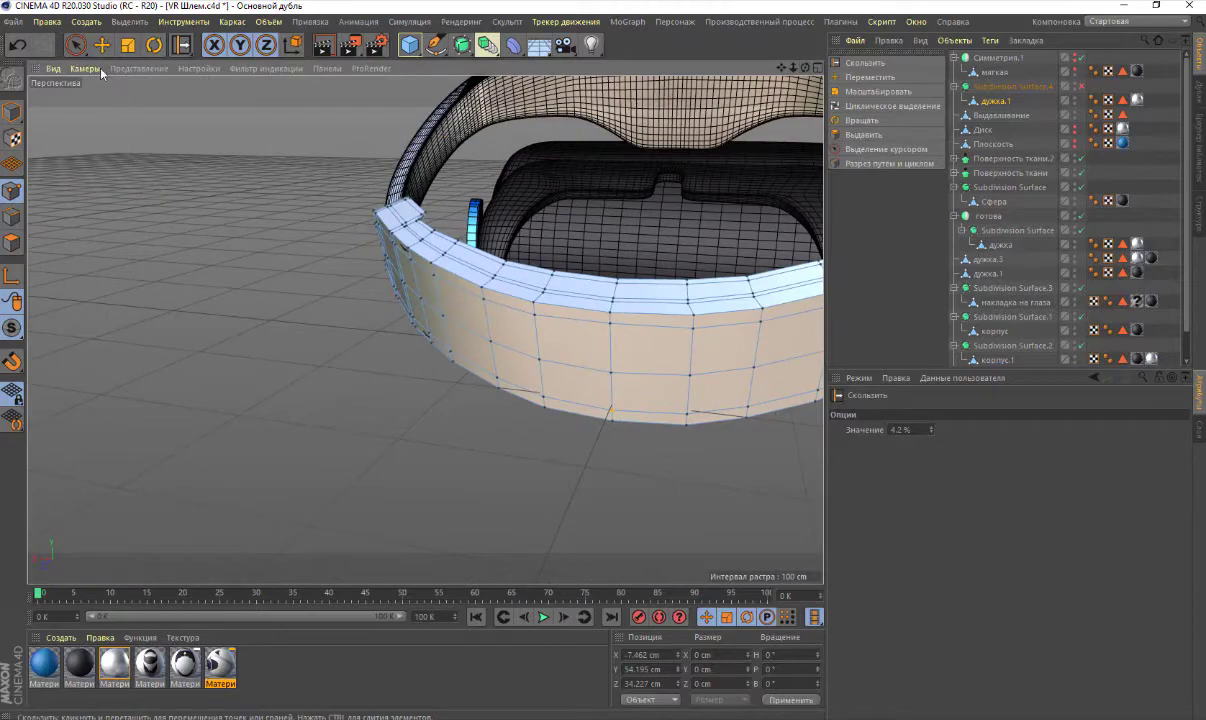
pyautogui.click(130, 21)
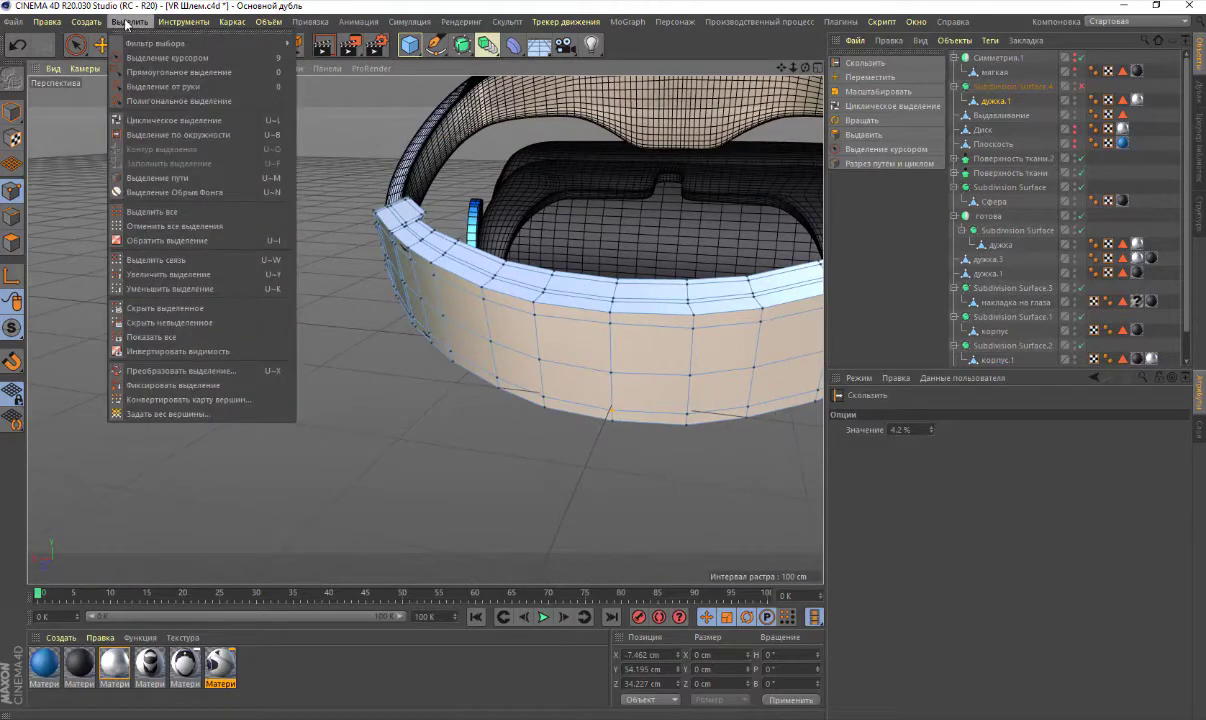
pyautogui.click(136, 213)
pyautogui.rightClick(178, 316)
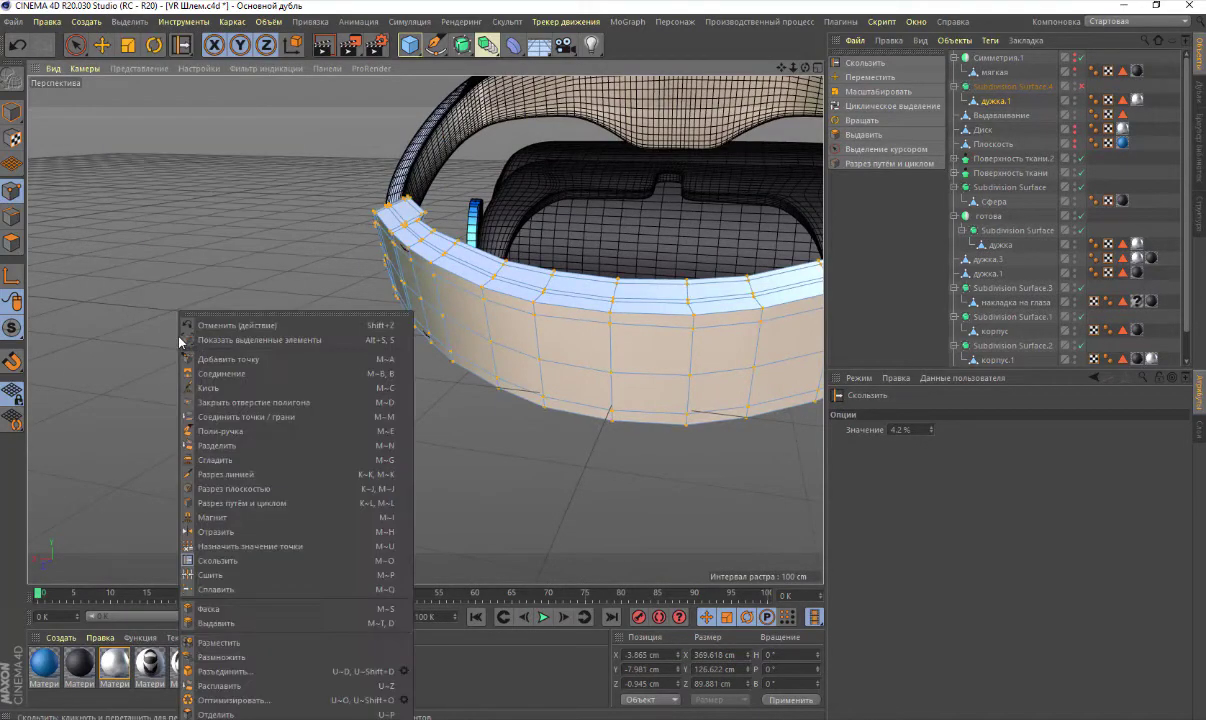
pyautogui.click(209, 697)
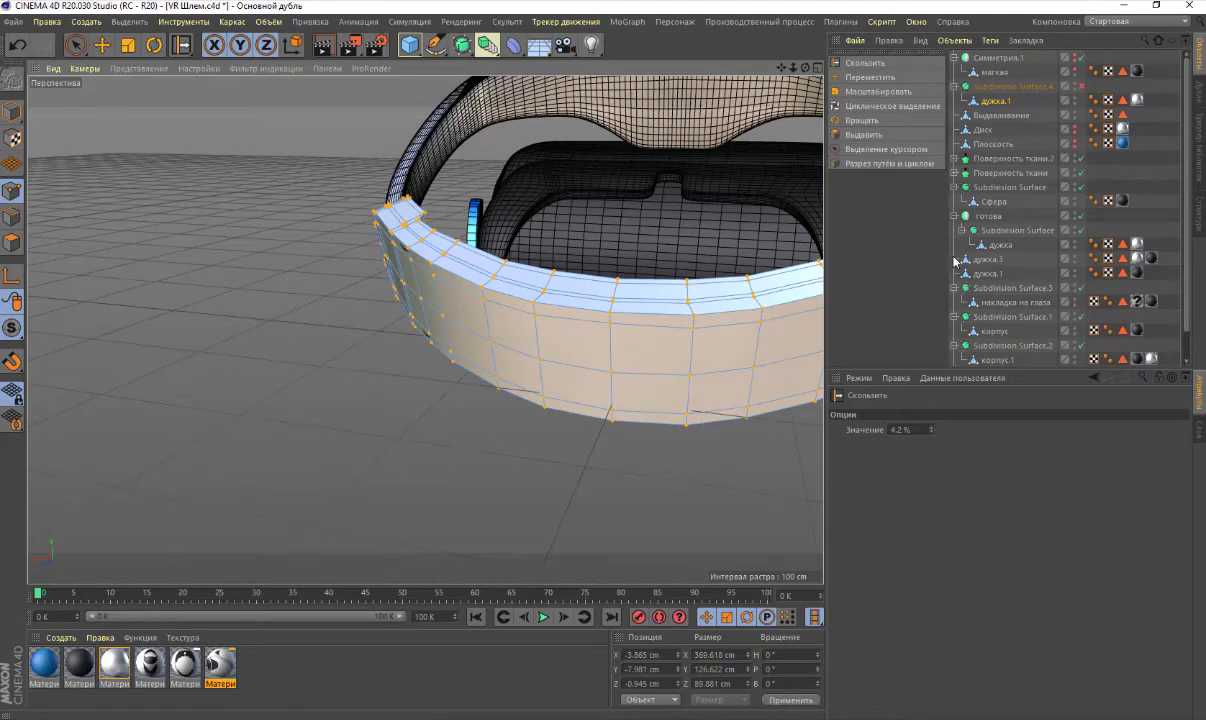
pyautogui.click(1081, 86)
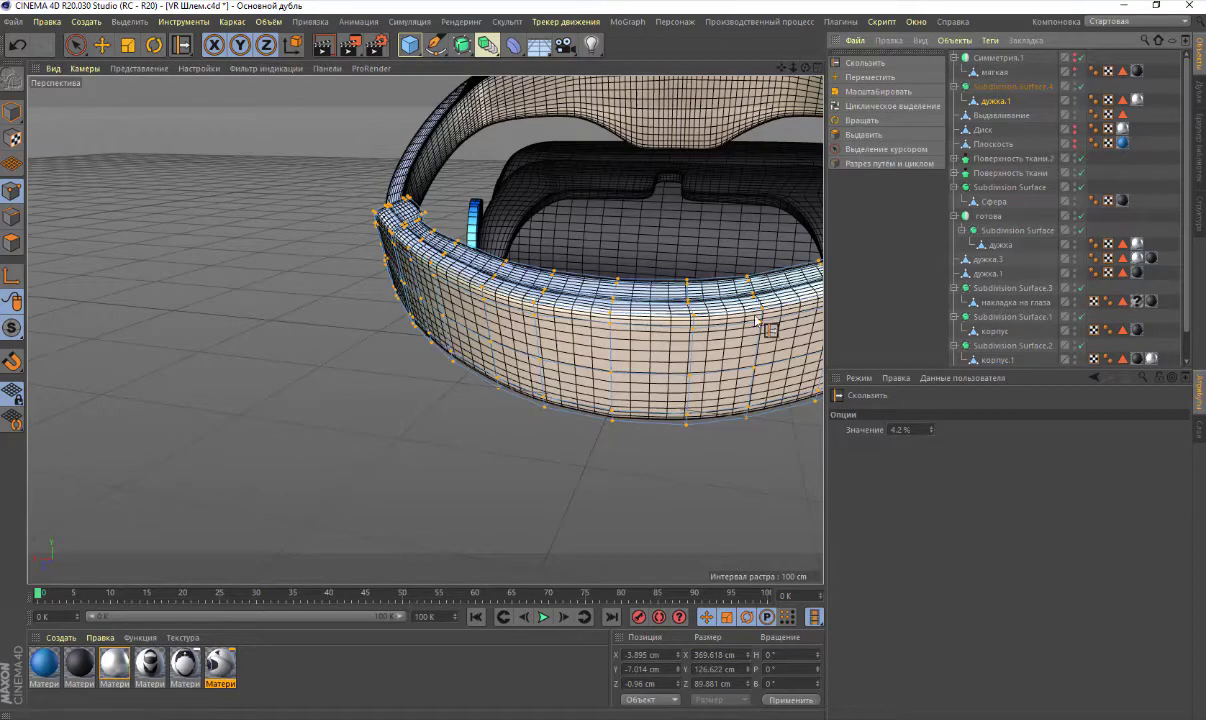
pyautogui.scroll(2, 604, 387)
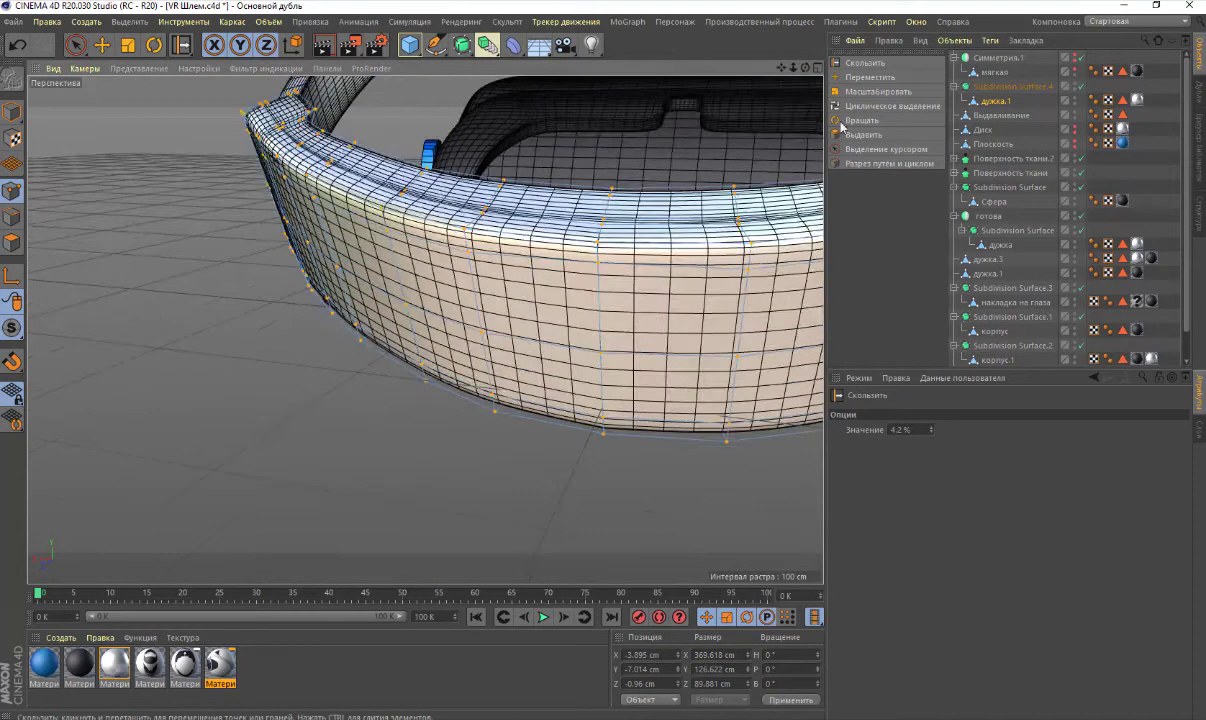
pyautogui.moveTo(806, 73); pyautogui.dragTo(660, 220)
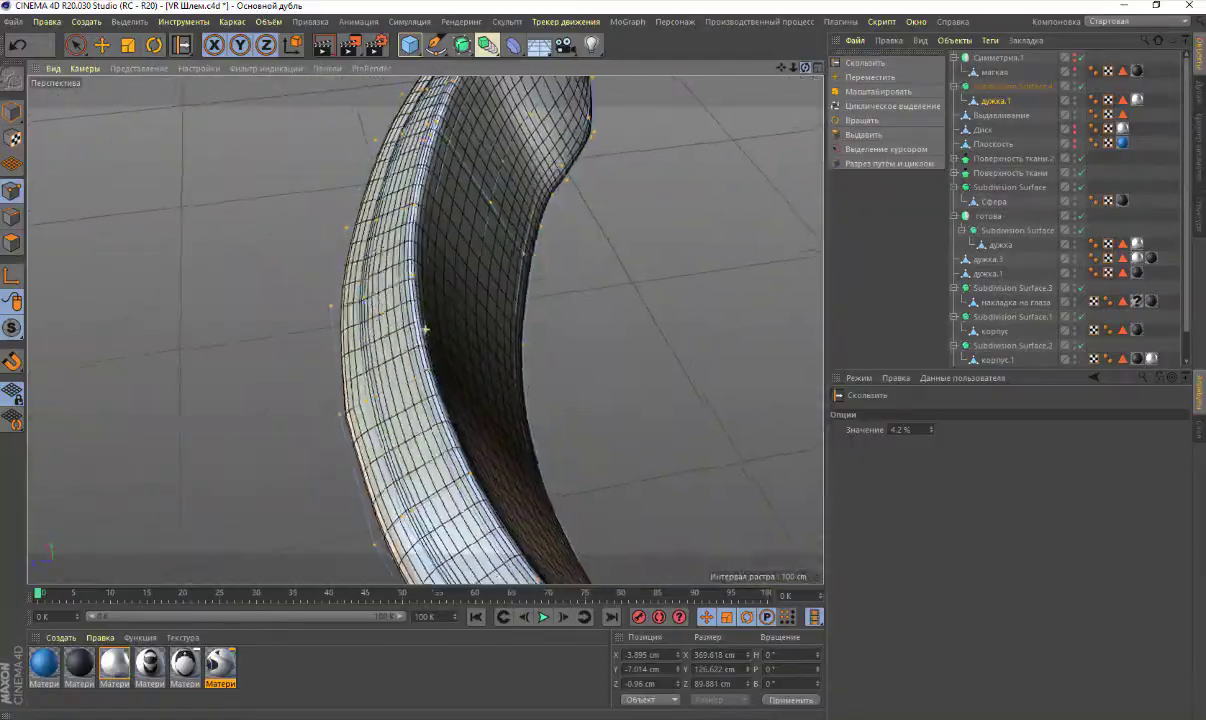
pyautogui.moveTo(425, 330)
pyautogui.keyDown('alt'); pyautogui.mouseDown()
pyautogui.moveTo(804, 70)
pyautogui.moveTo(790, 72)
pyautogui.moveTo(807, 74)
pyautogui.mouseUp(); pyautogui.keyUp('alt')
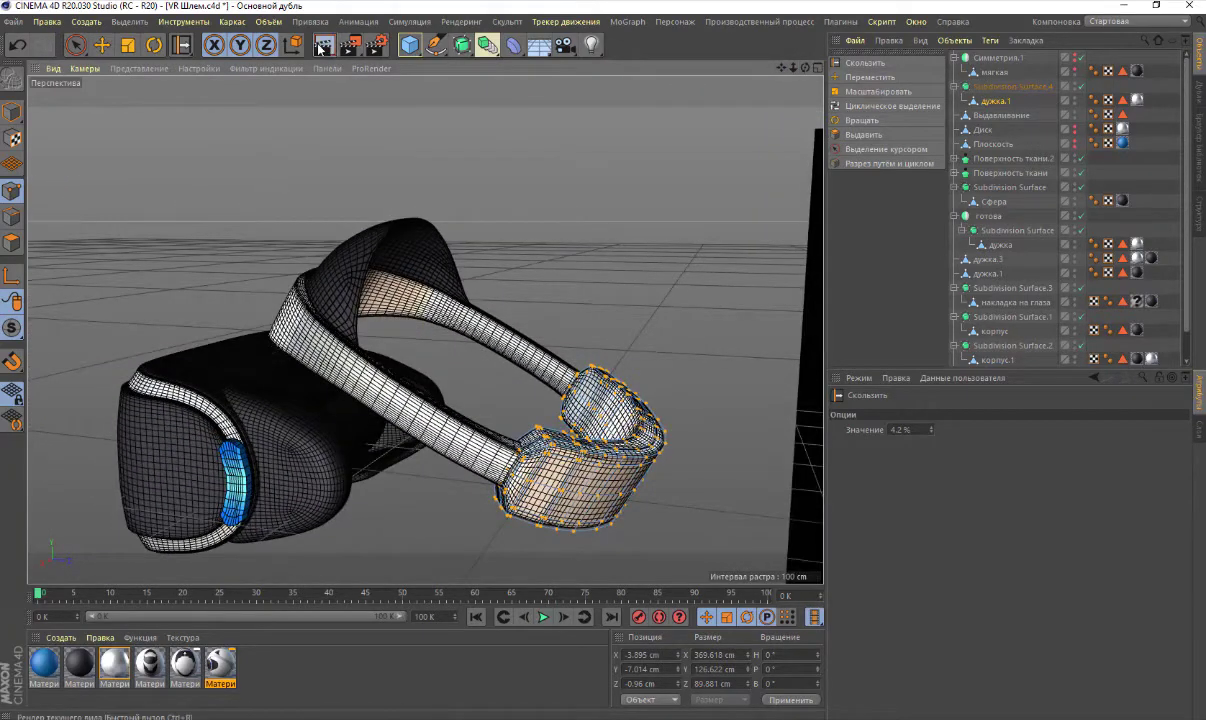
# Preview-render the headset past the missing-texture warning, then disable Subdivision Surface.4
pyautogui.click(320, 46)
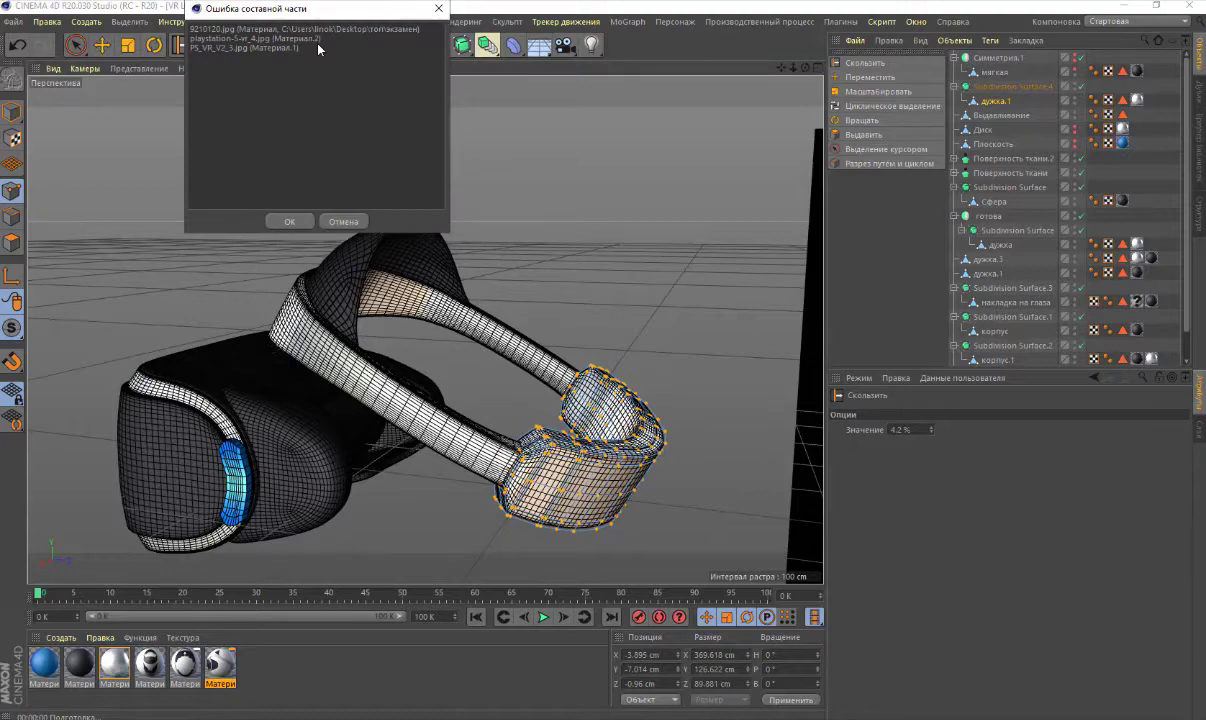
pyautogui.click(284, 220)
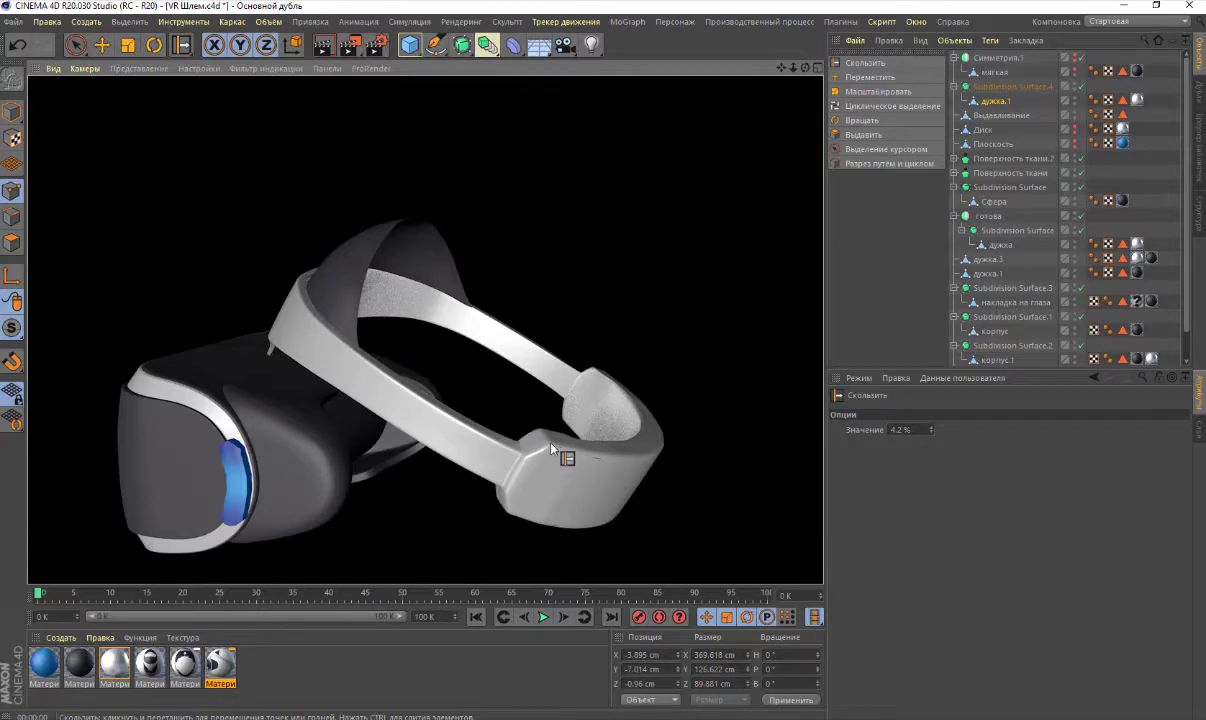
pyautogui.click(1081, 86)
# Live-select the vertices on the earpiece's upper corner edge of дужка.1
pyautogui.click(997, 104)
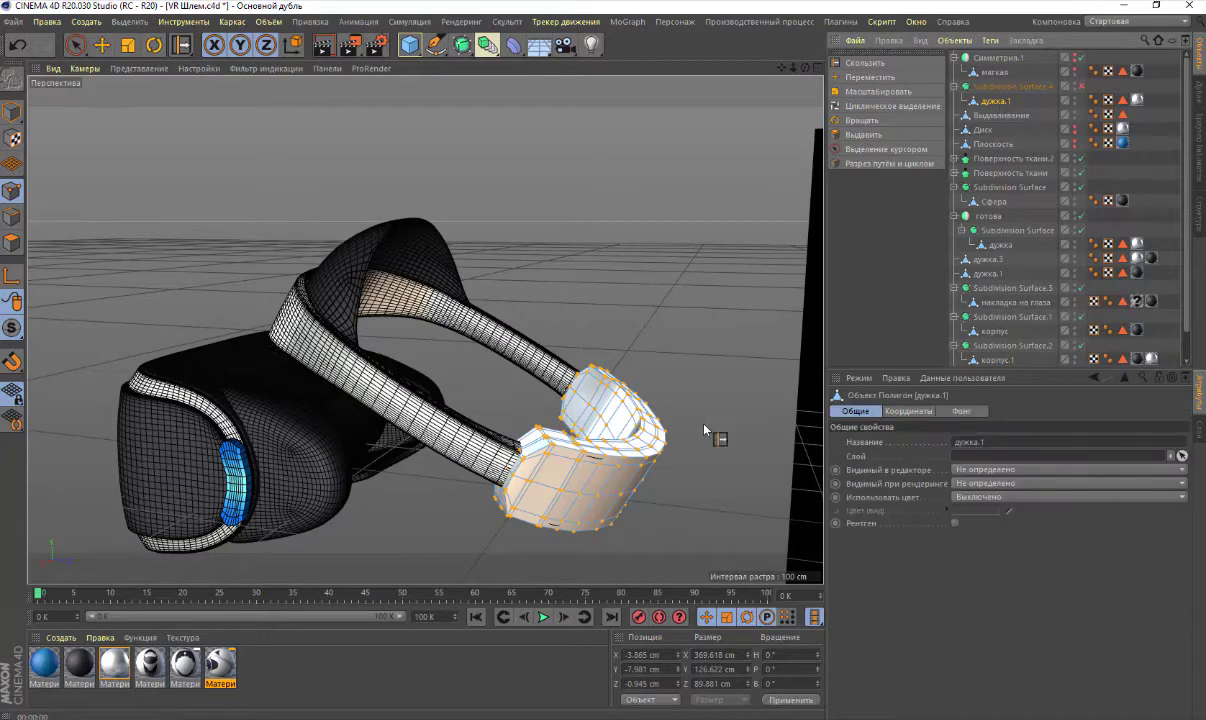
pyautogui.scroll(2, 540, 445)
pyautogui.scroll(2, 560, 446)
pyautogui.scroll(2, 562, 447)
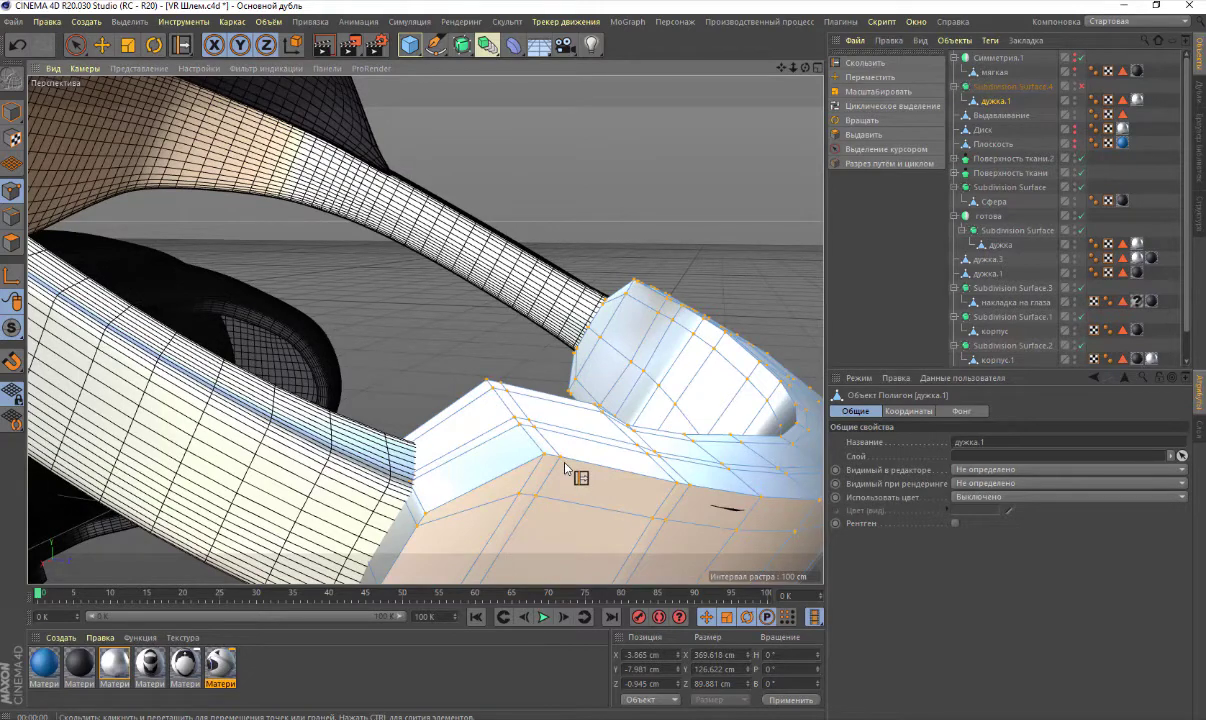
pyautogui.scroll(2, 568, 462)
pyautogui.scroll(1, 573, 466)
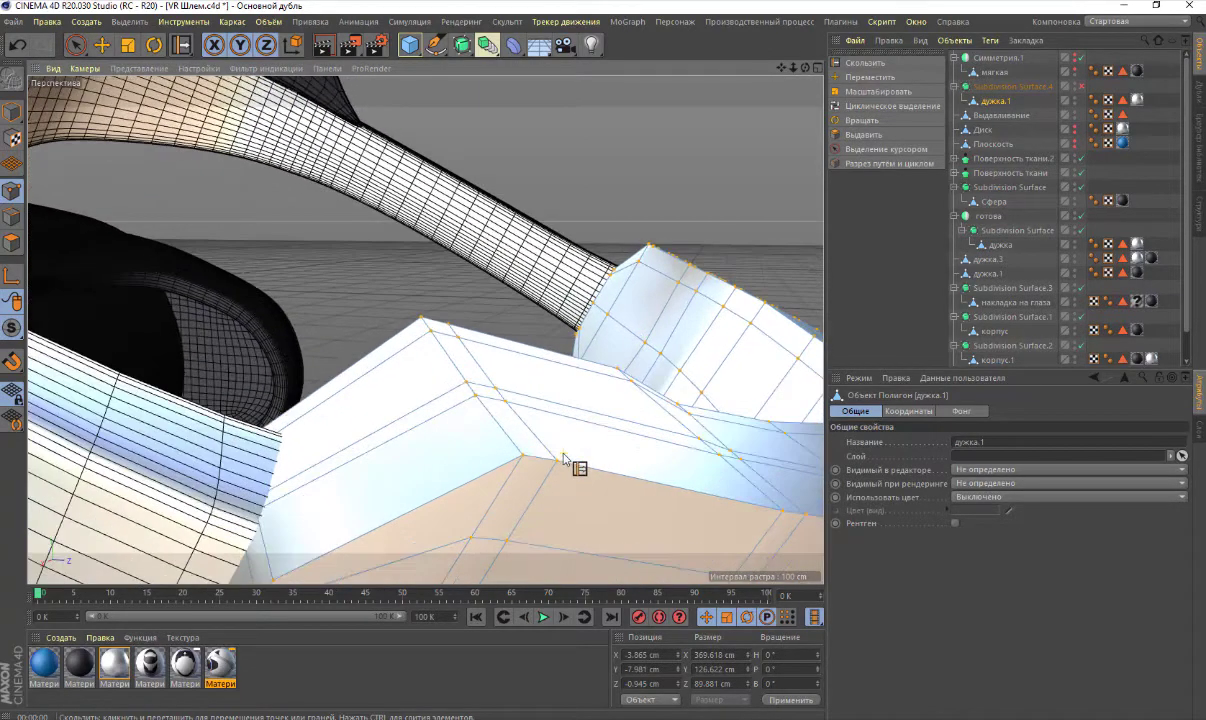
pyautogui.click(75, 44)
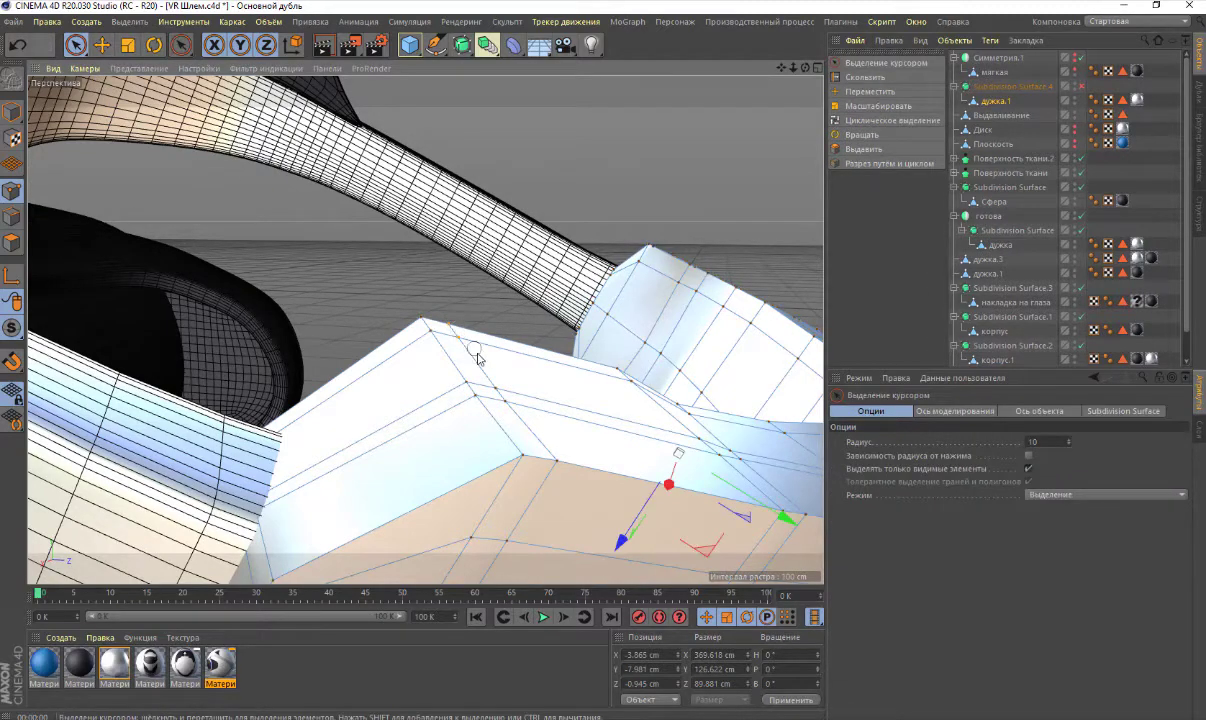
pyautogui.click(558, 471)
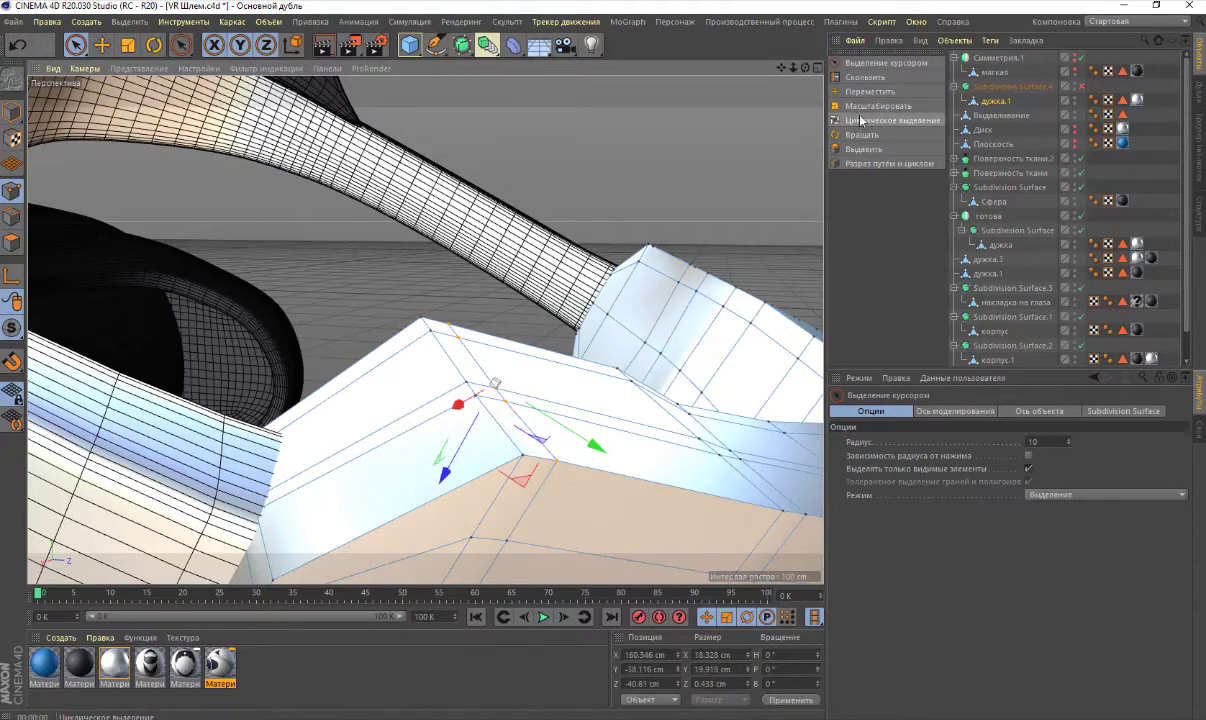
# Try an edge slide on the selected points, undo it, and ready them for moving
pyautogui.click(865, 77)
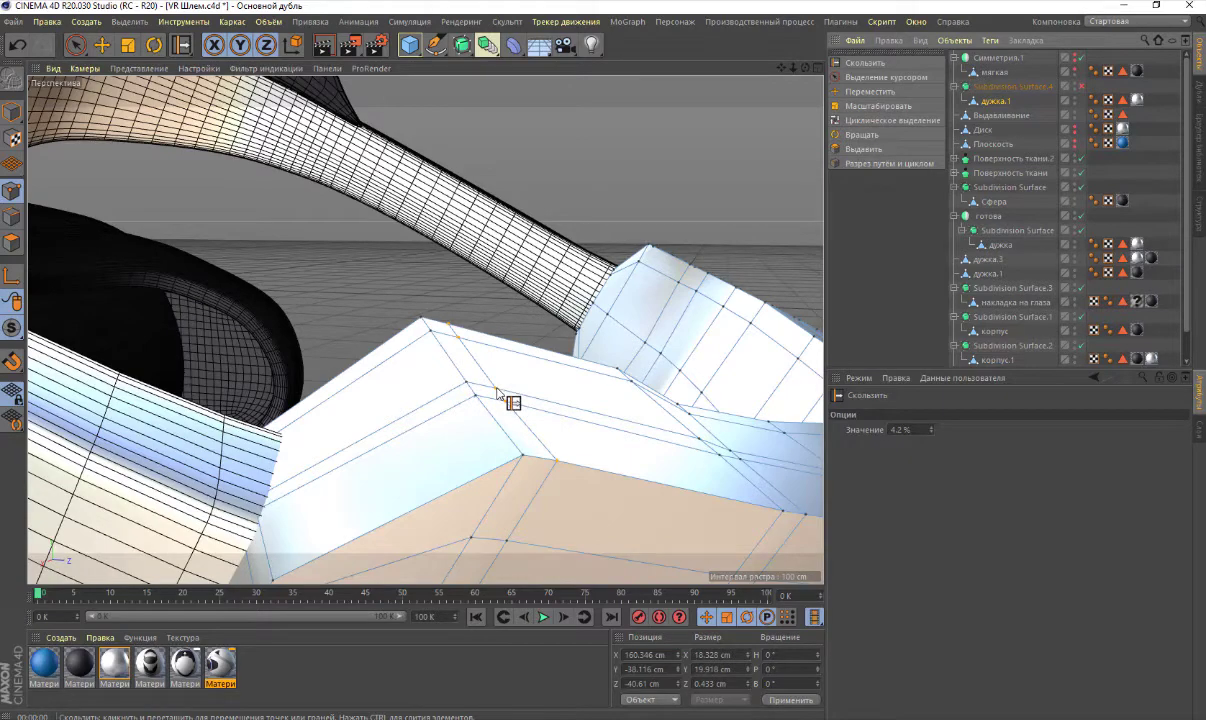
pyautogui.moveTo(514, 396); pyautogui.dragTo(536, 405)
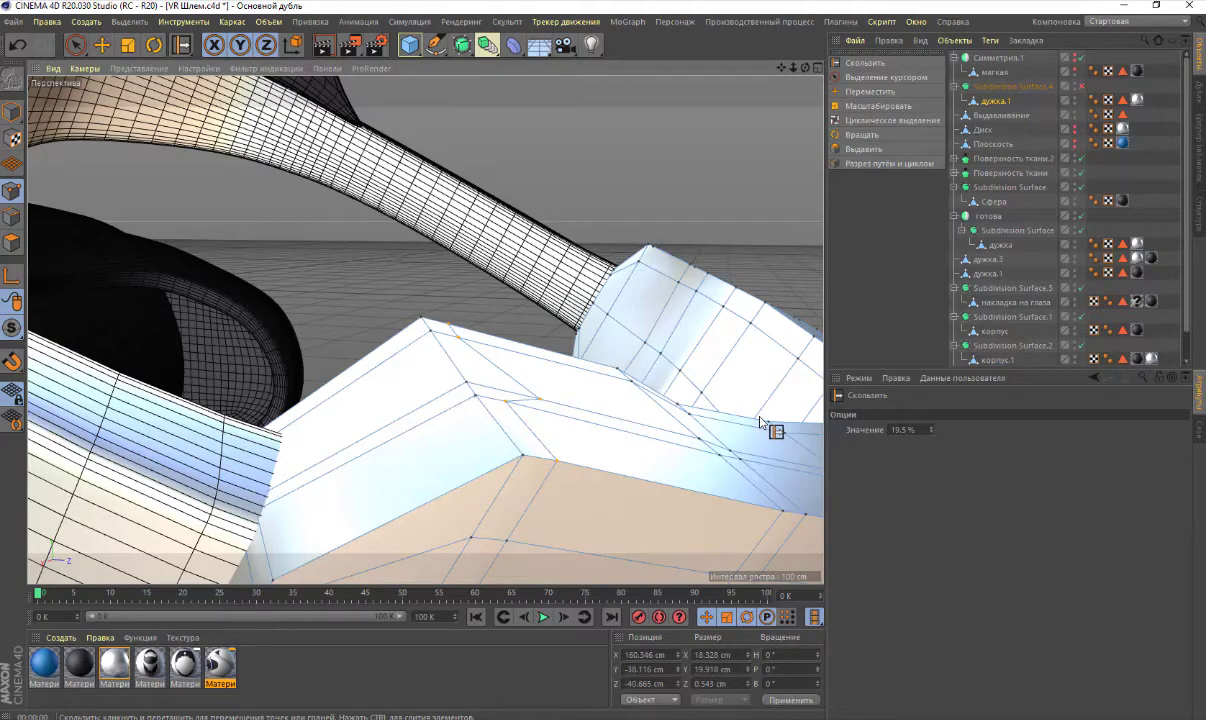
pyautogui.hotkey('ctrl', 'z')
pyautogui.moveTo(721, 409)
pyautogui.keyDown('alt'); pyautogui.mouseDown()
pyautogui.moveTo(525, 393)
pyautogui.moveTo(758, 120)
pyautogui.moveTo(358, 88)
pyautogui.mouseUp(); pyautogui.keyUp('alt')
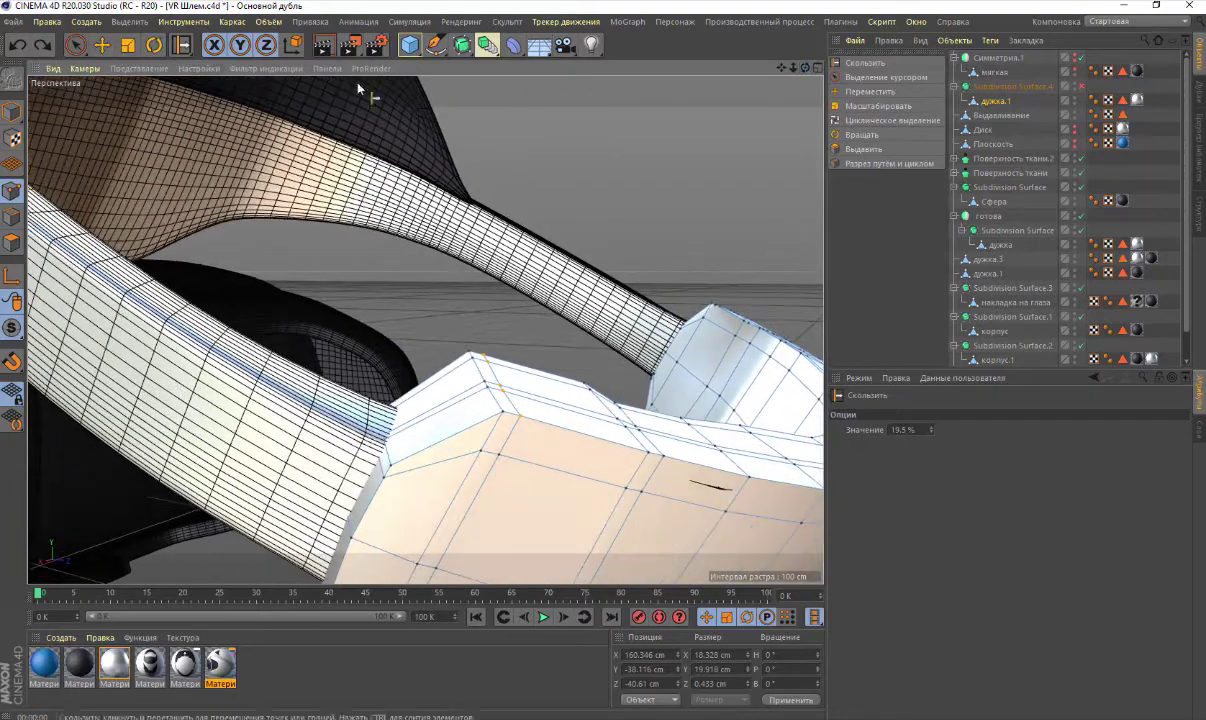
pyautogui.press('e')
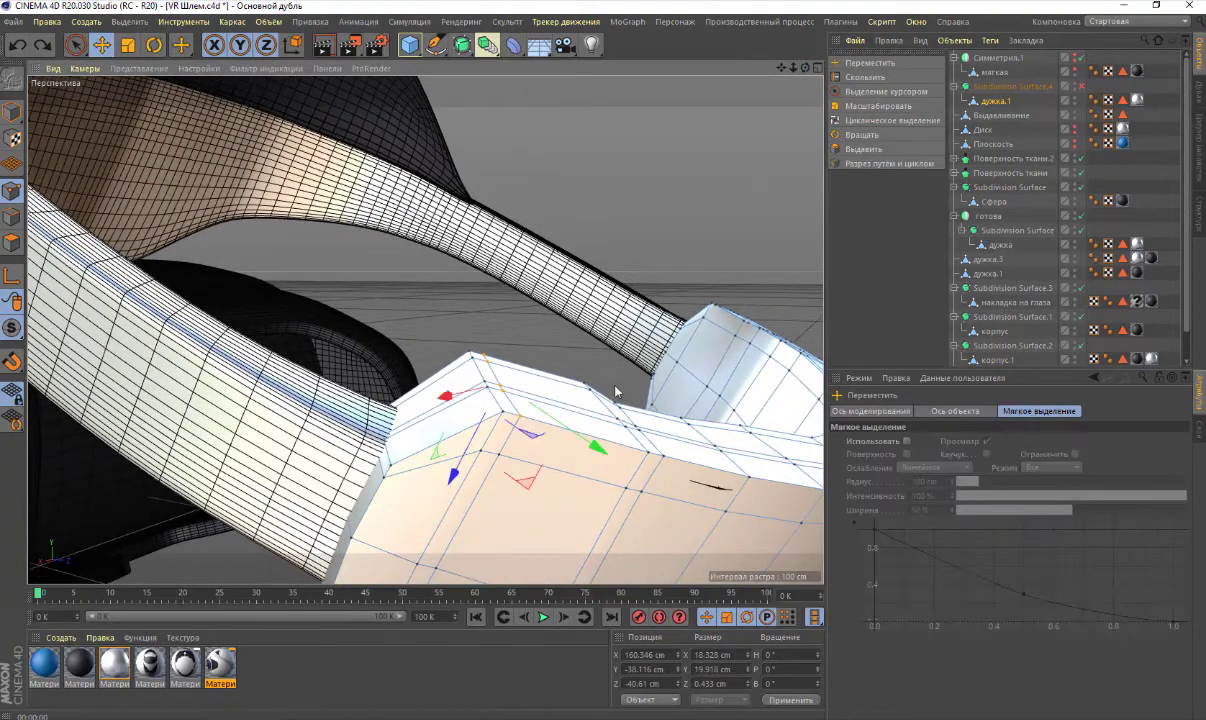
# Switch the axes to World coordinates, view the earpiece underside, and deselect all points
pyautogui.click(293, 44)
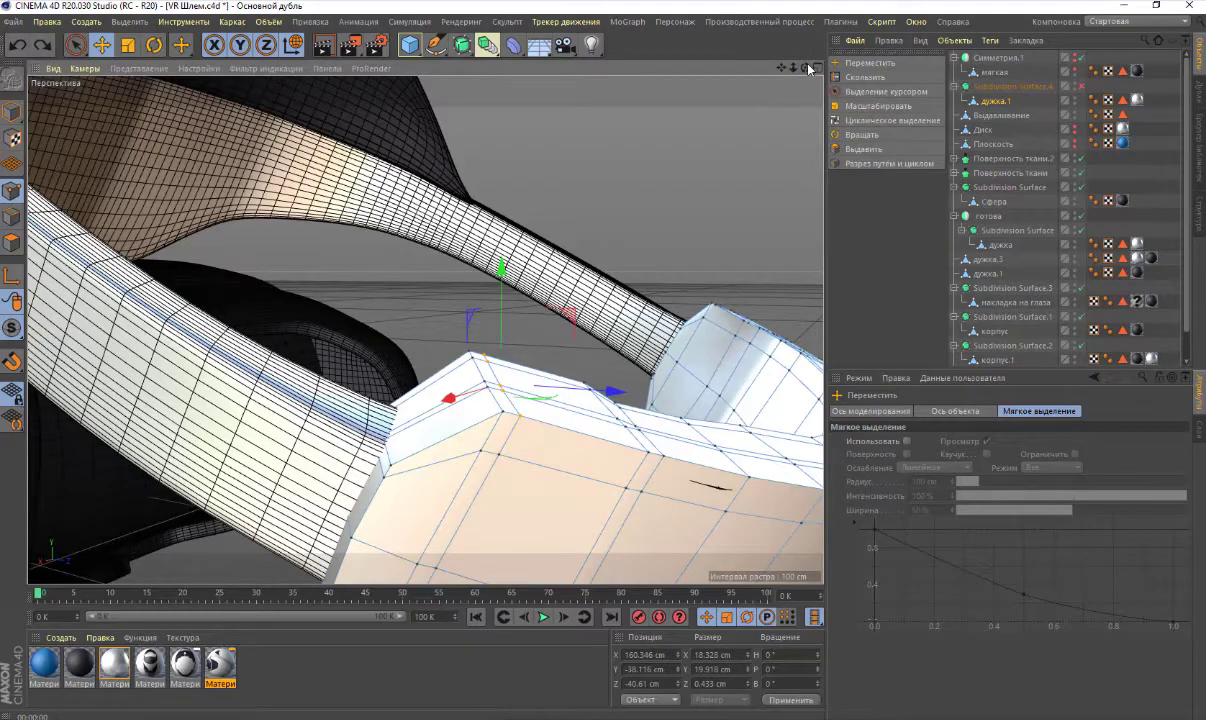
pyautogui.moveTo(808, 68); pyautogui.dragTo(425, 329)
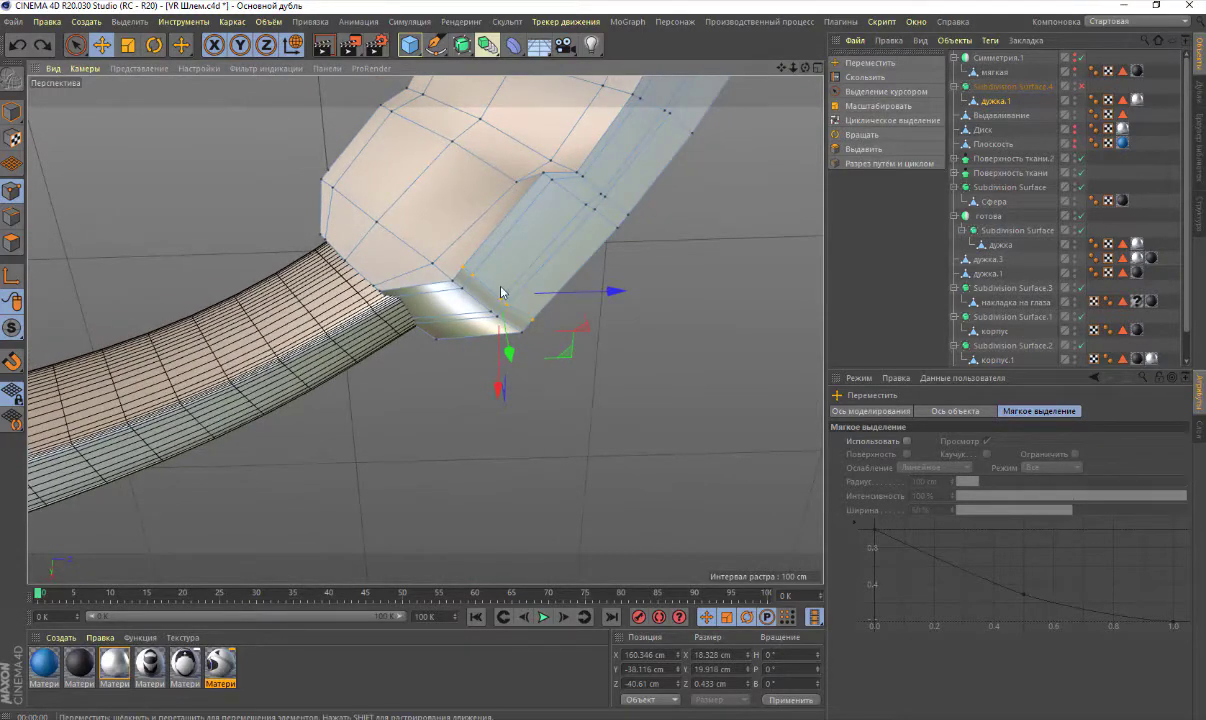
pyautogui.scroll(3, 501, 291)
pyautogui.scroll(2, 525, 256)
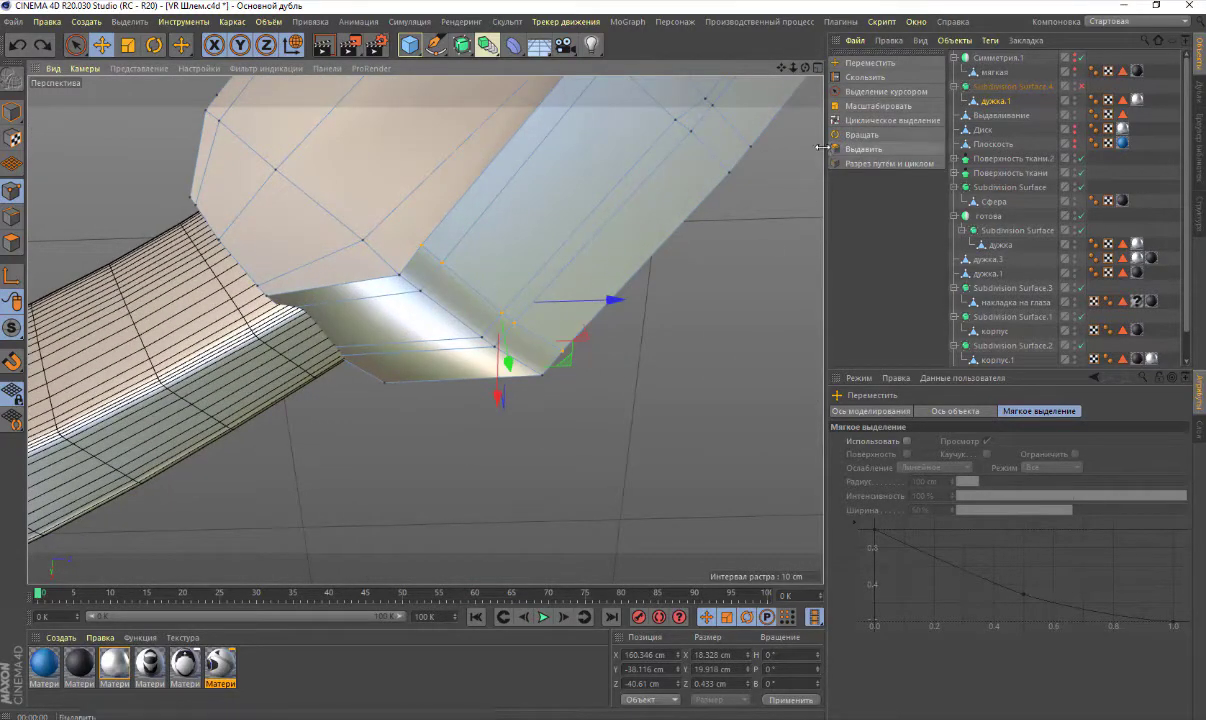
pyautogui.click(707, 260)
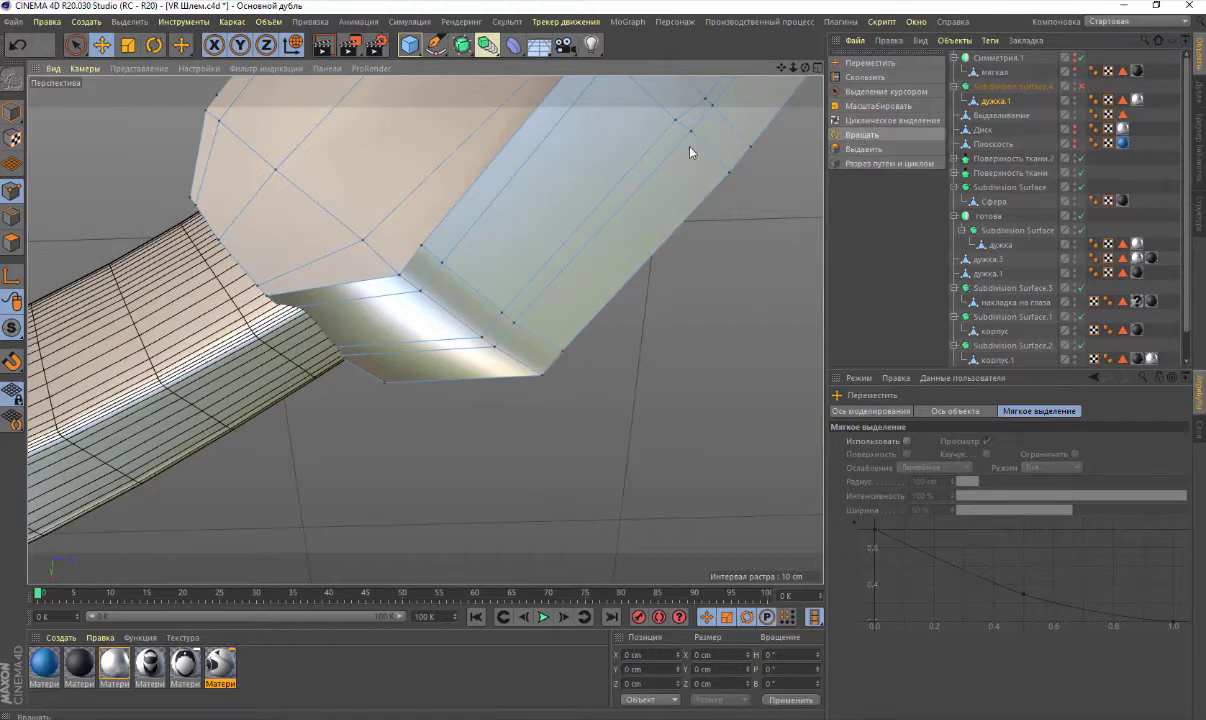
# Use Stitch to merge the two stray corner vertices of the earpiece cage
pyautogui.rightClick(681, 277)
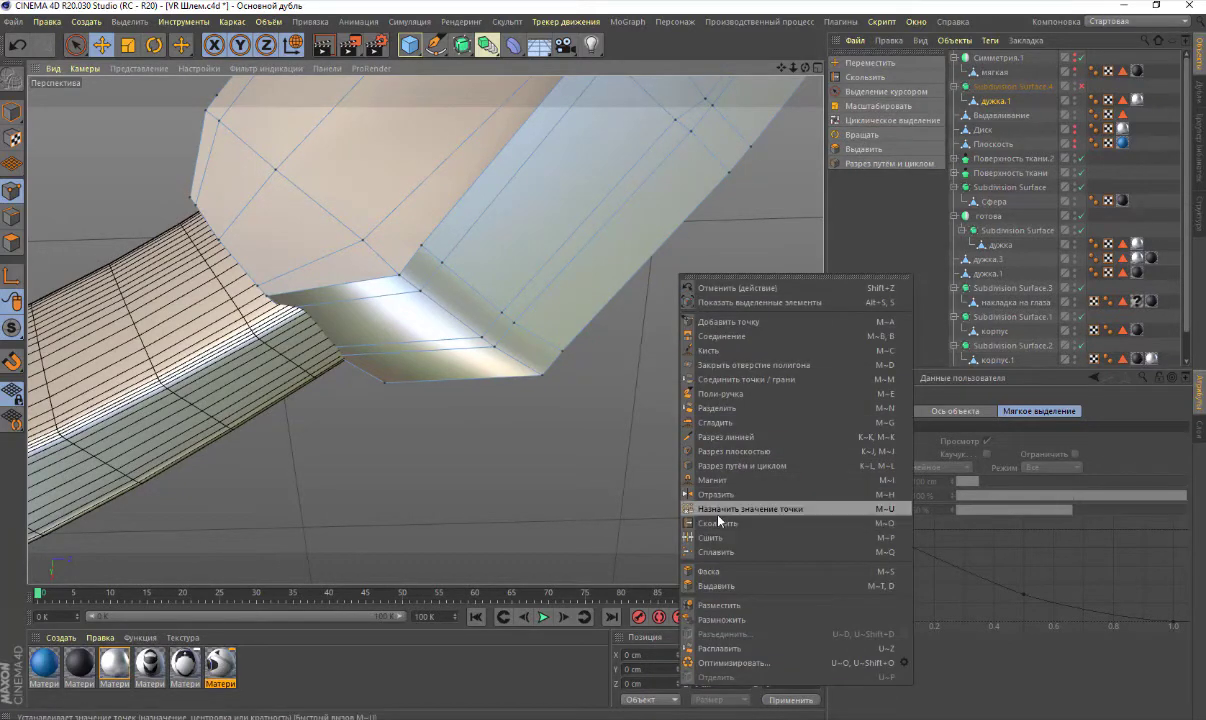
pyautogui.click(712, 537)
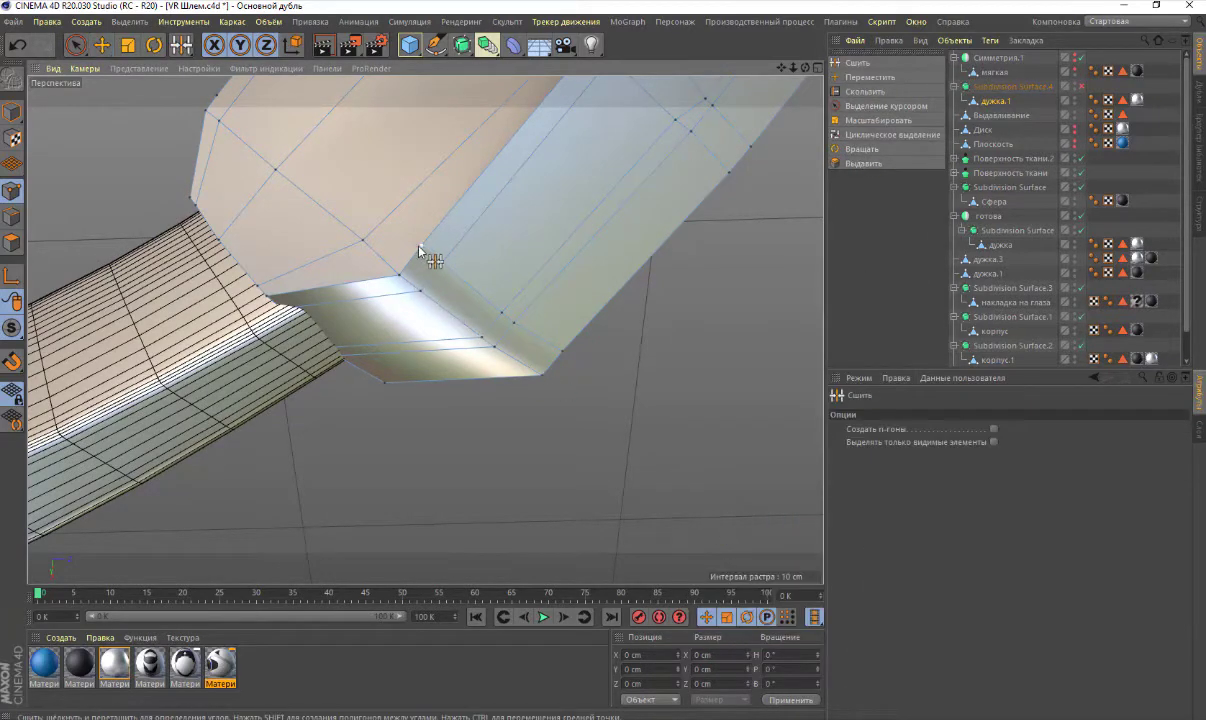
pyautogui.moveTo(419, 248)
pyautogui.mouseDown()
pyautogui.moveTo(512, 318)
pyautogui.moveTo(490, 349)
pyautogui.mouseUp()
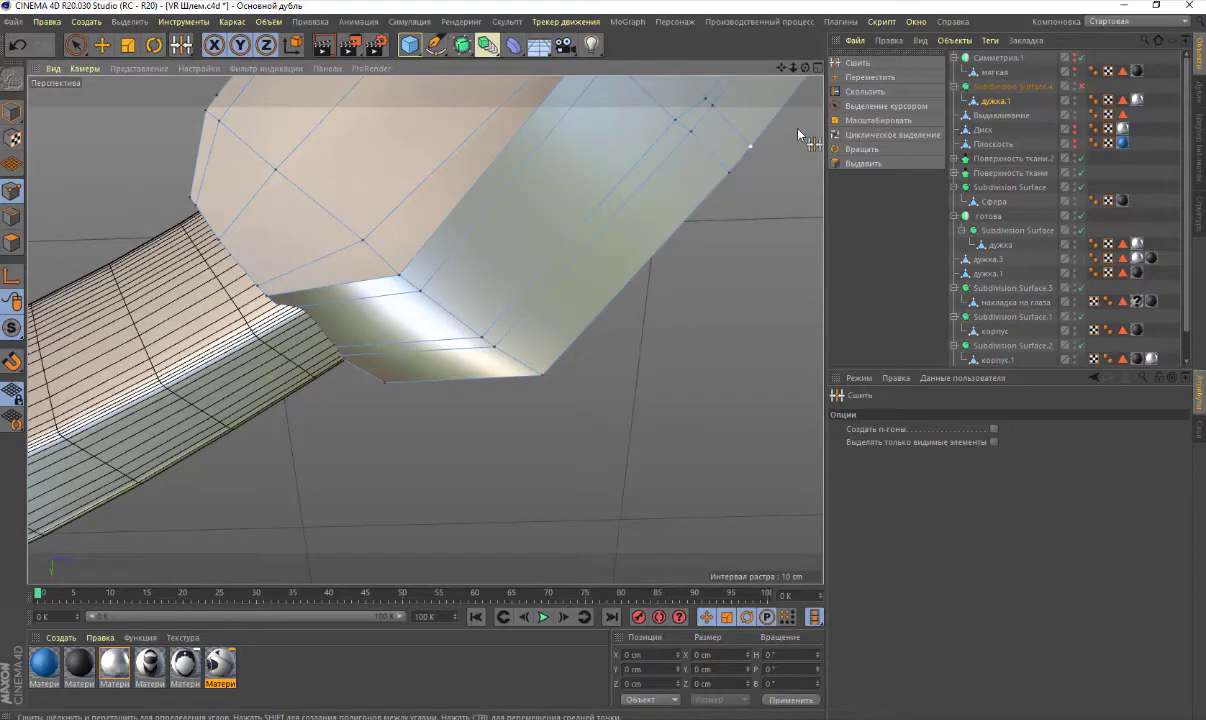
pyautogui.moveTo(762, 128)
pyautogui.keyDown('alt'); pyautogui.mouseDown()
pyautogui.moveTo(600, 200)
pyautogui.moveTo(433, 188)
pyautogui.mouseUp(); pyautogui.keyUp('alt')
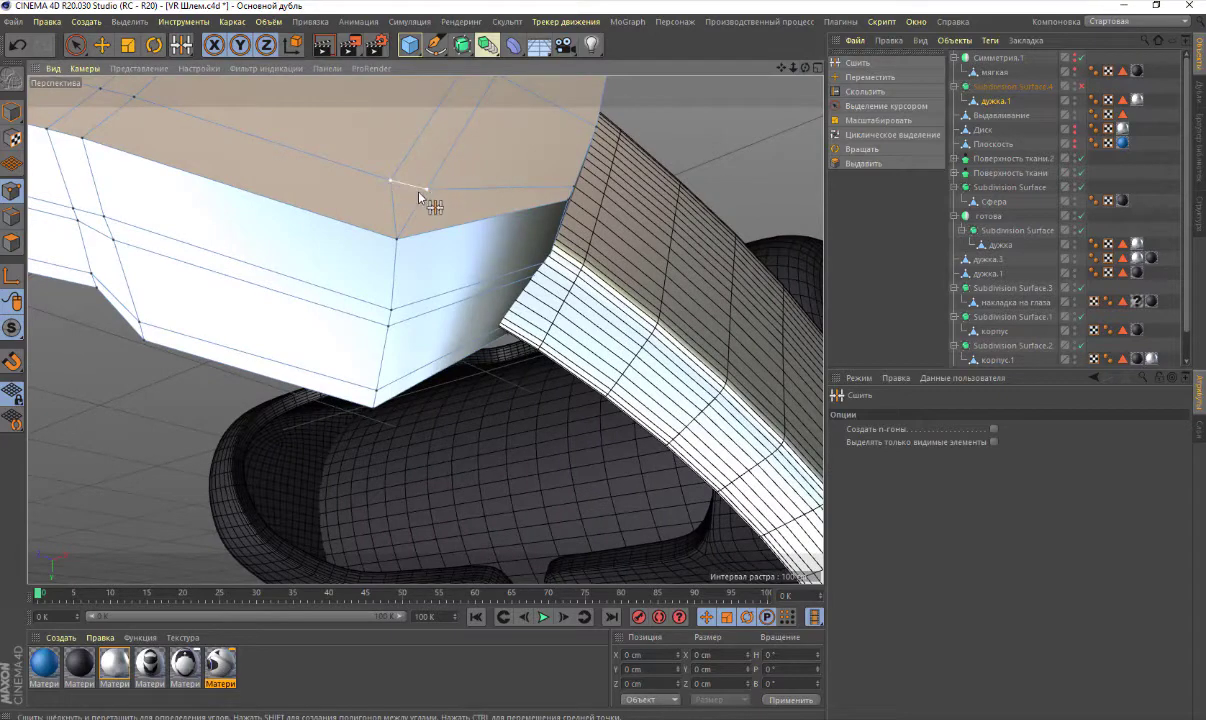
pyautogui.scroll(-3, 494, 143)
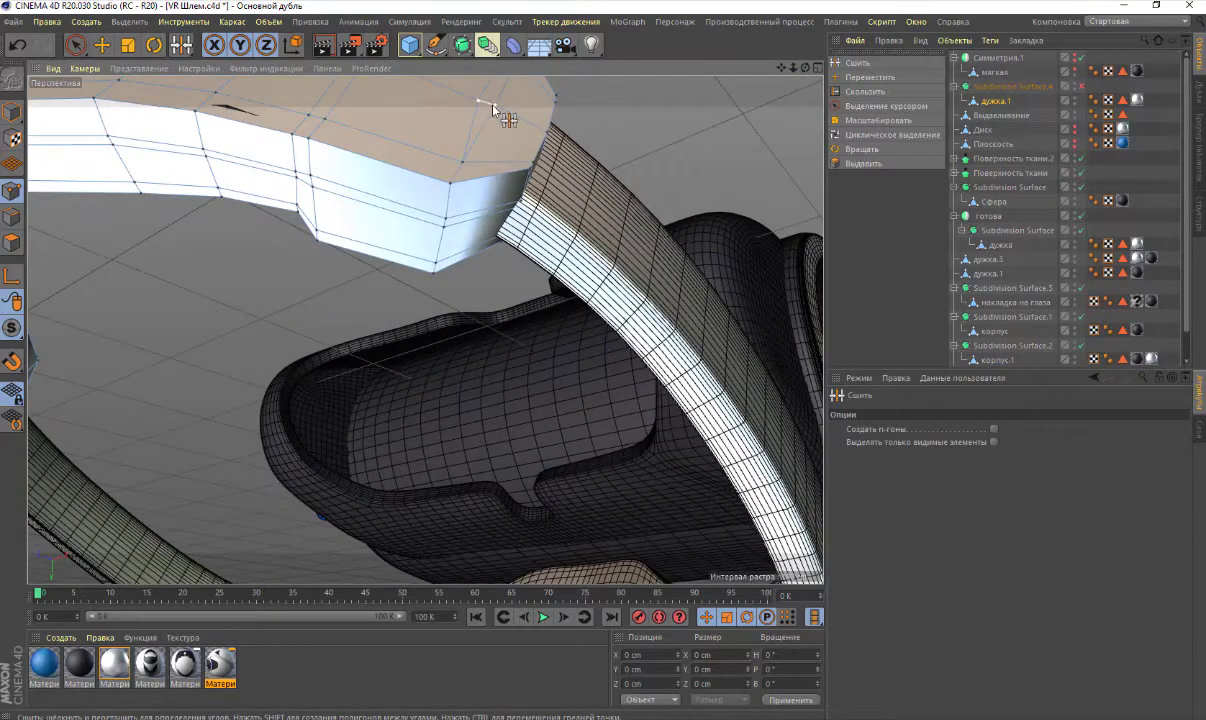
pyautogui.keyDown('alt'); pyautogui.moveTo(733, 63); pyautogui.dragTo(425, 328); pyautogui.keyUp('alt')
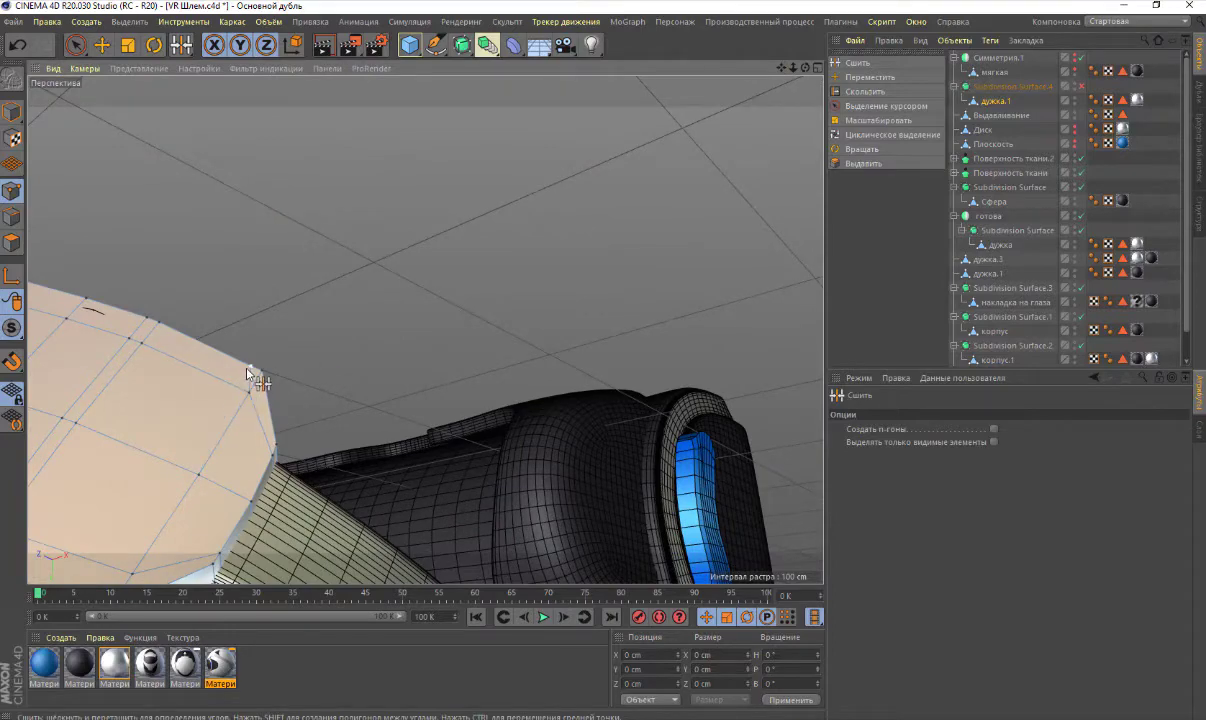
pyautogui.moveTo(251, 366); pyautogui.dragTo(261, 377)
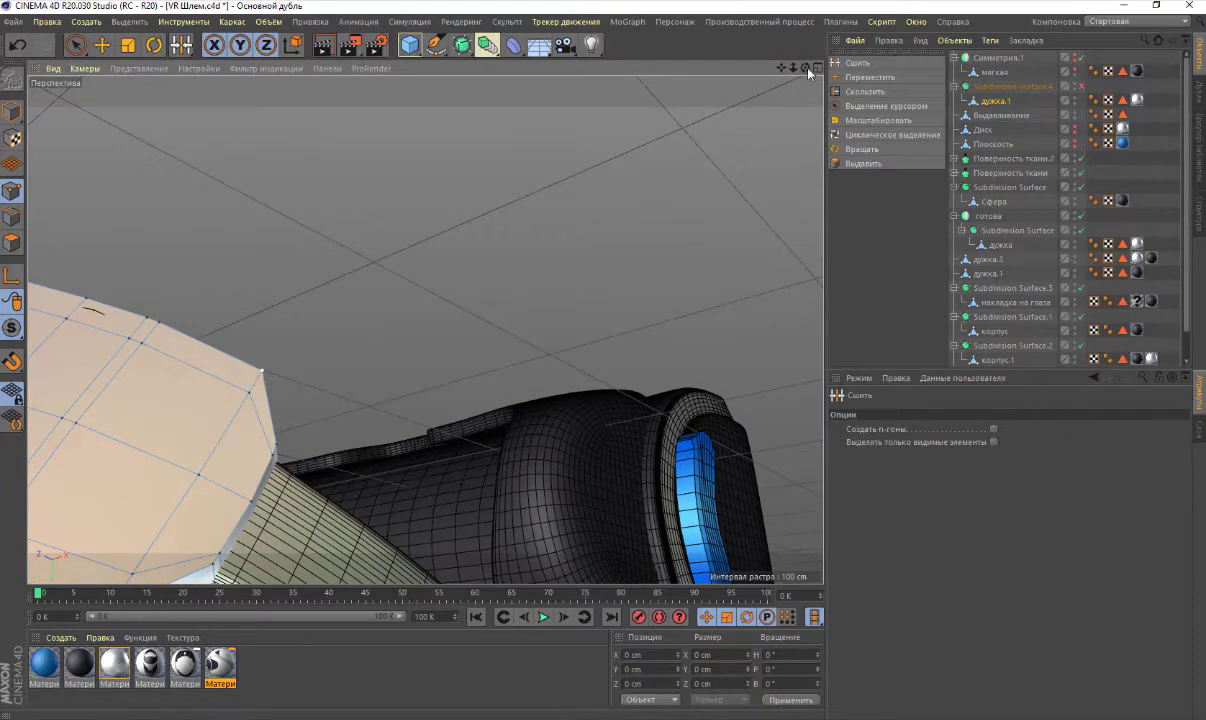
# Orbit and zoom around the earpiece and headband to check the stitched corner
pyautogui.moveTo(760, 63)
pyautogui.keyDown('alt'); pyautogui.mouseDown()
pyautogui.moveTo(810, 90)
pyautogui.moveTo(475, 230)
pyautogui.mouseUp(); pyautogui.keyUp('alt')
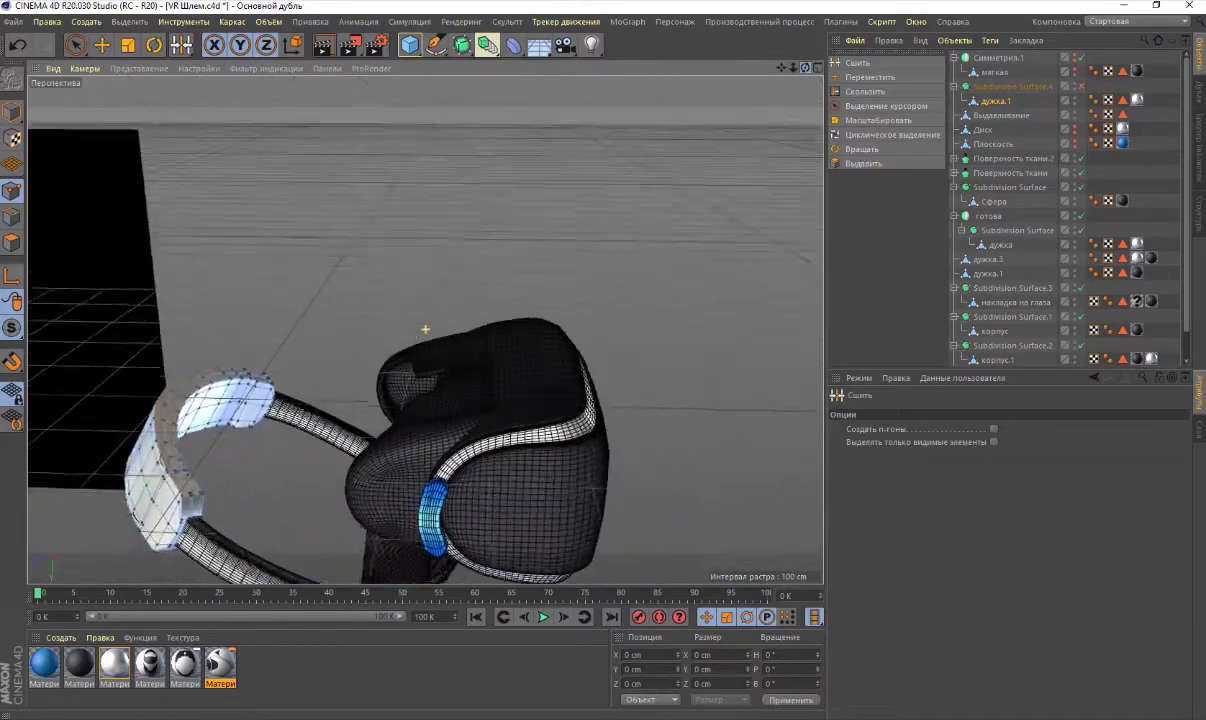
pyautogui.scroll(2, 214, 461)
pyautogui.scroll(3, 216, 470)
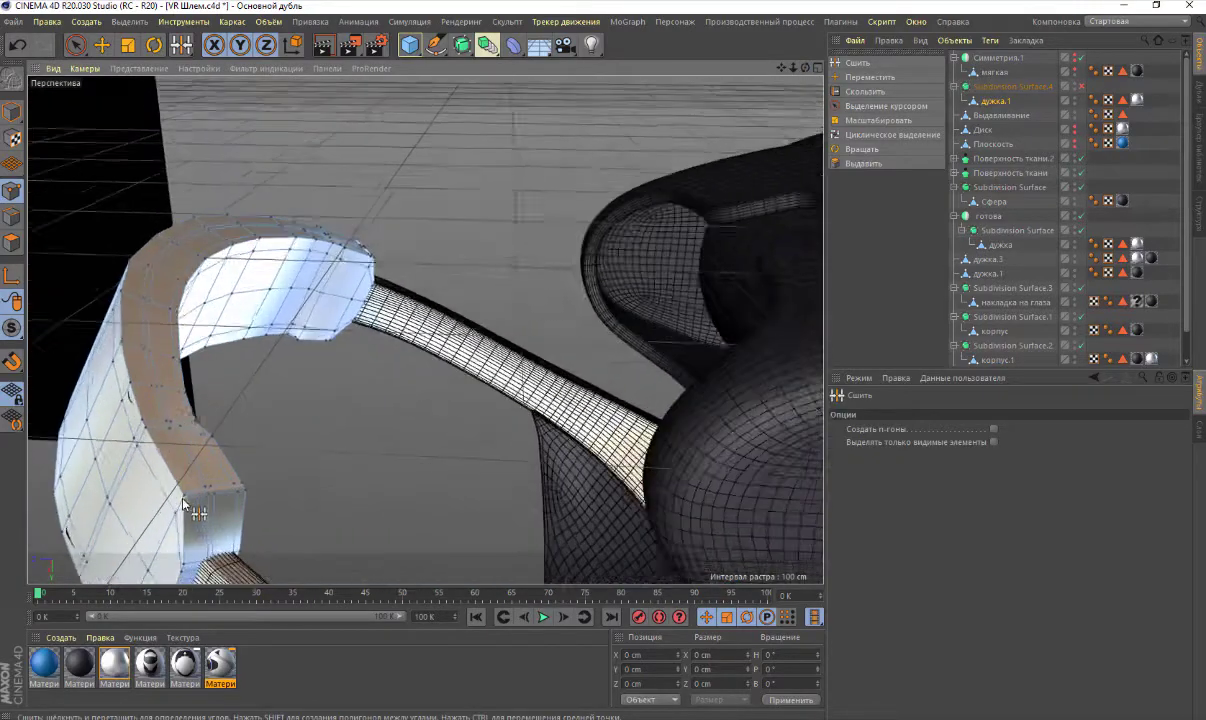
pyautogui.scroll(2, 220, 488)
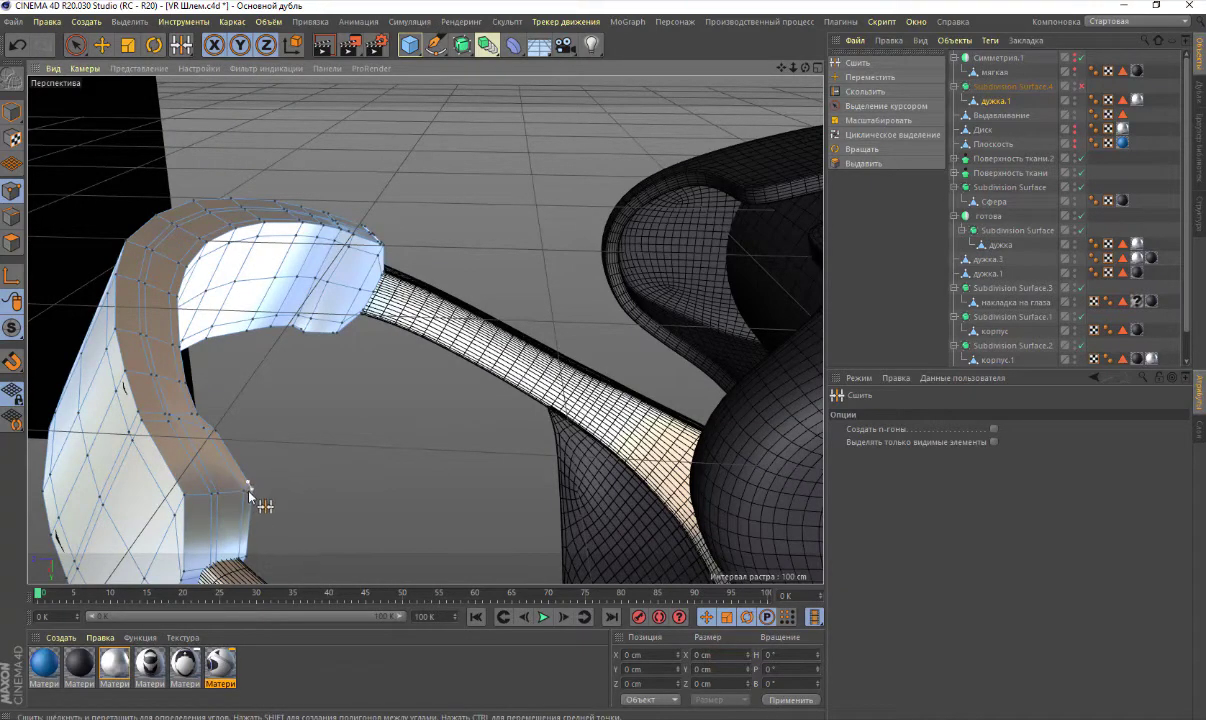
pyautogui.scroll(6, 425, 329)
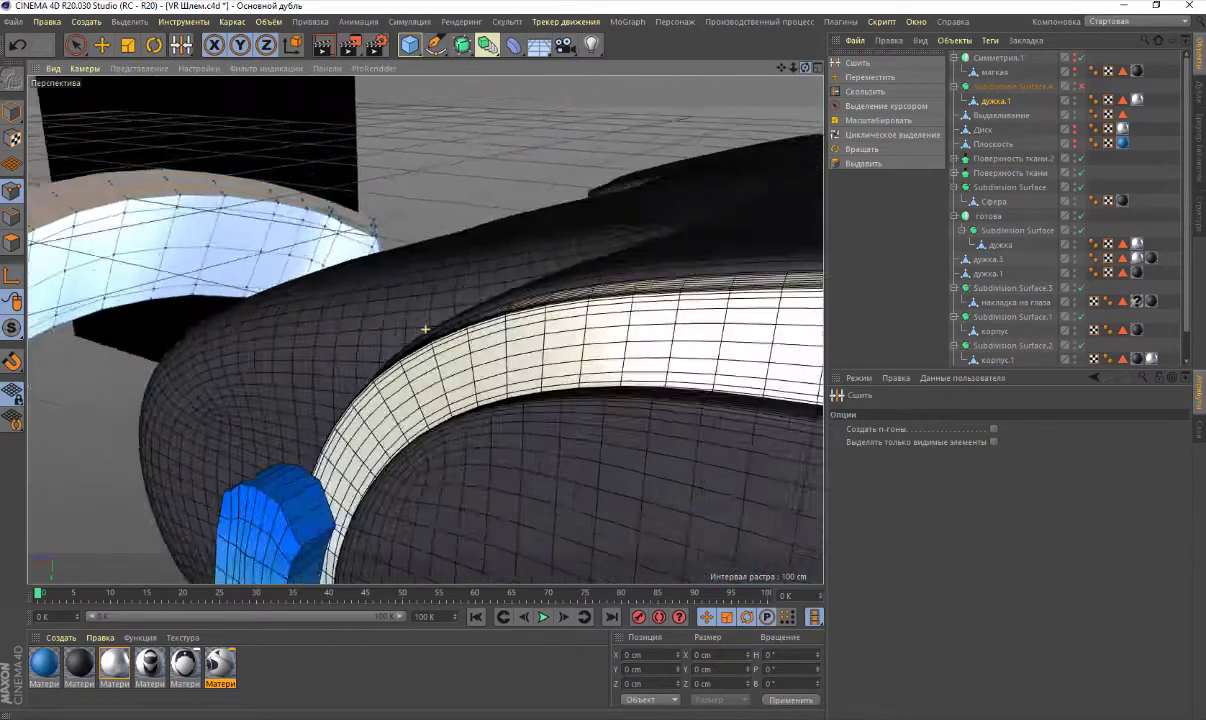
pyautogui.scroll(3, 425, 329)
pyautogui.moveTo(787, 67)
pyautogui.mouseDown()
pyautogui.moveTo(790, 82)
pyautogui.moveTo(758, 63)
pyautogui.mouseUp()
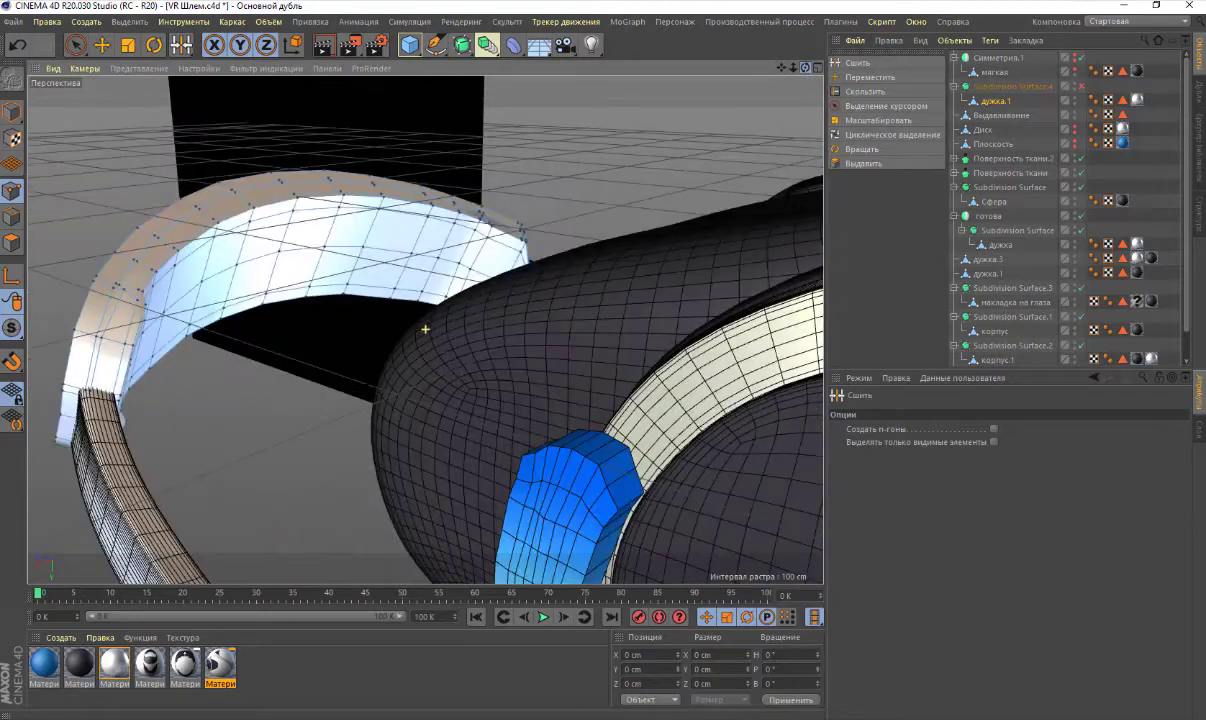
pyautogui.scroll(3, 106, 266)
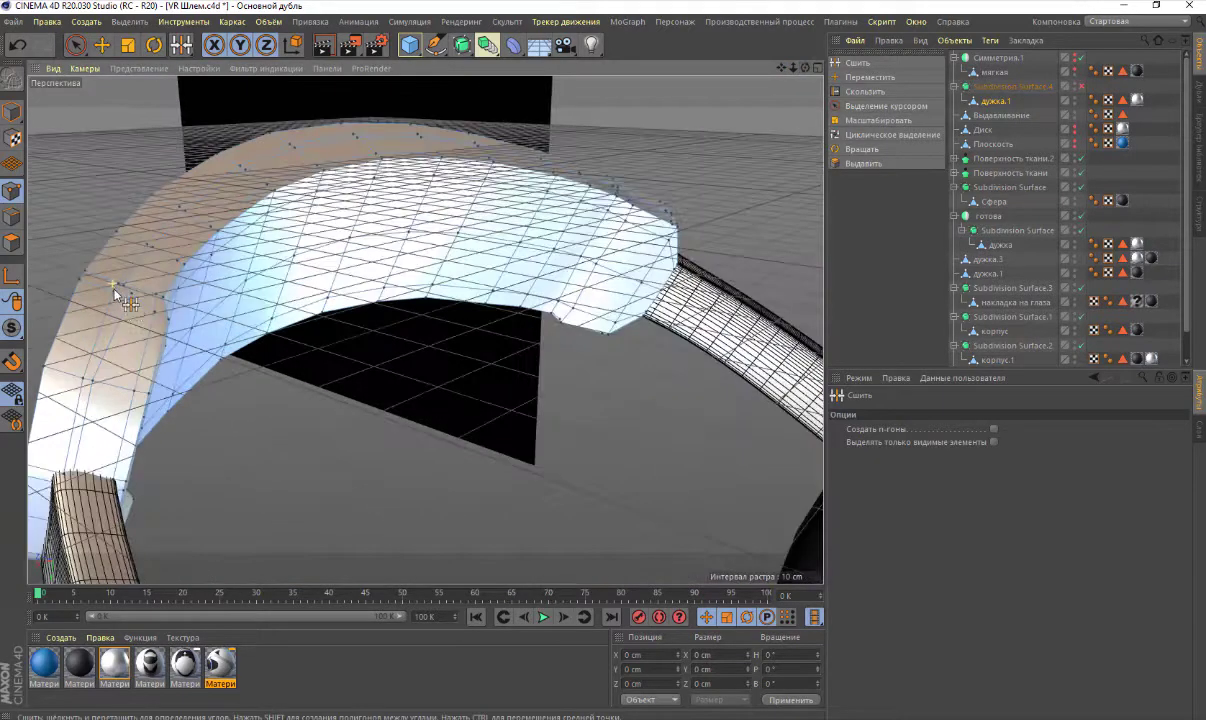
pyautogui.scroll(3, 120, 305)
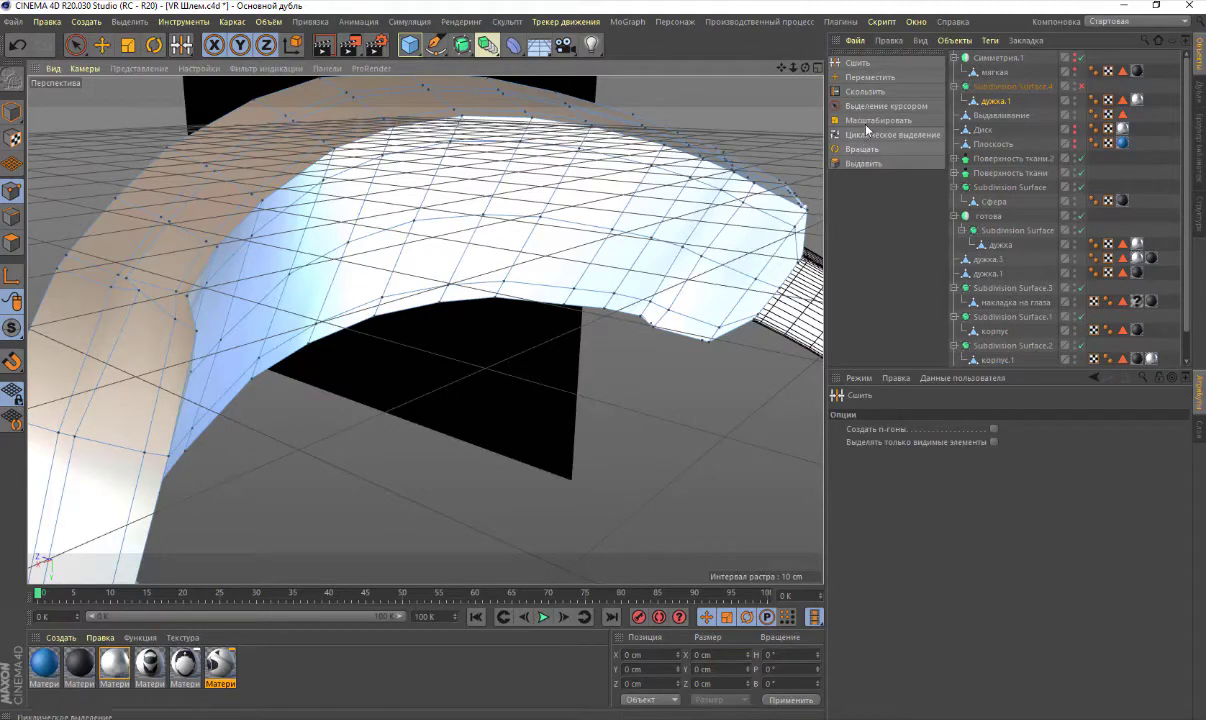
# Slide an edge along the headband end piece with the Slide tool at 46.7%
pyautogui.click(863, 92)
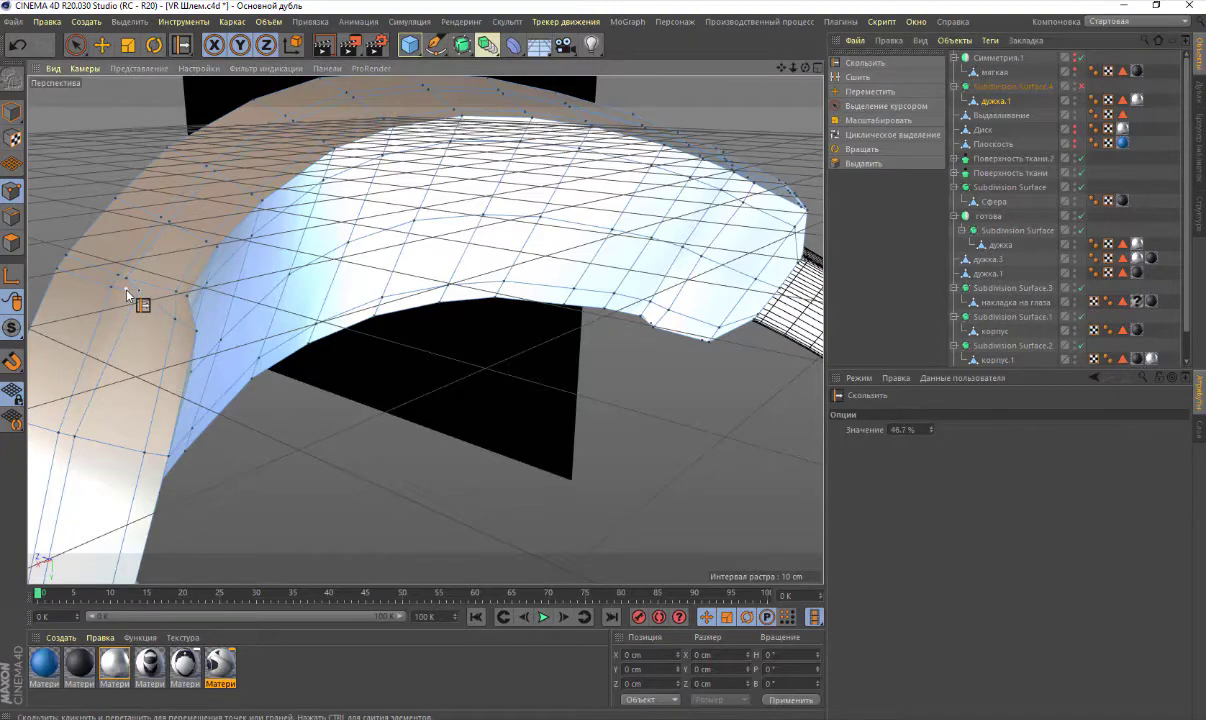
pyautogui.moveTo(127, 291); pyautogui.dragTo(130, 358)
pyautogui.keyDown('alt'); pyautogui.moveTo(229, 334); pyautogui.dragTo(234, 342); pyautogui.keyUp('alt')
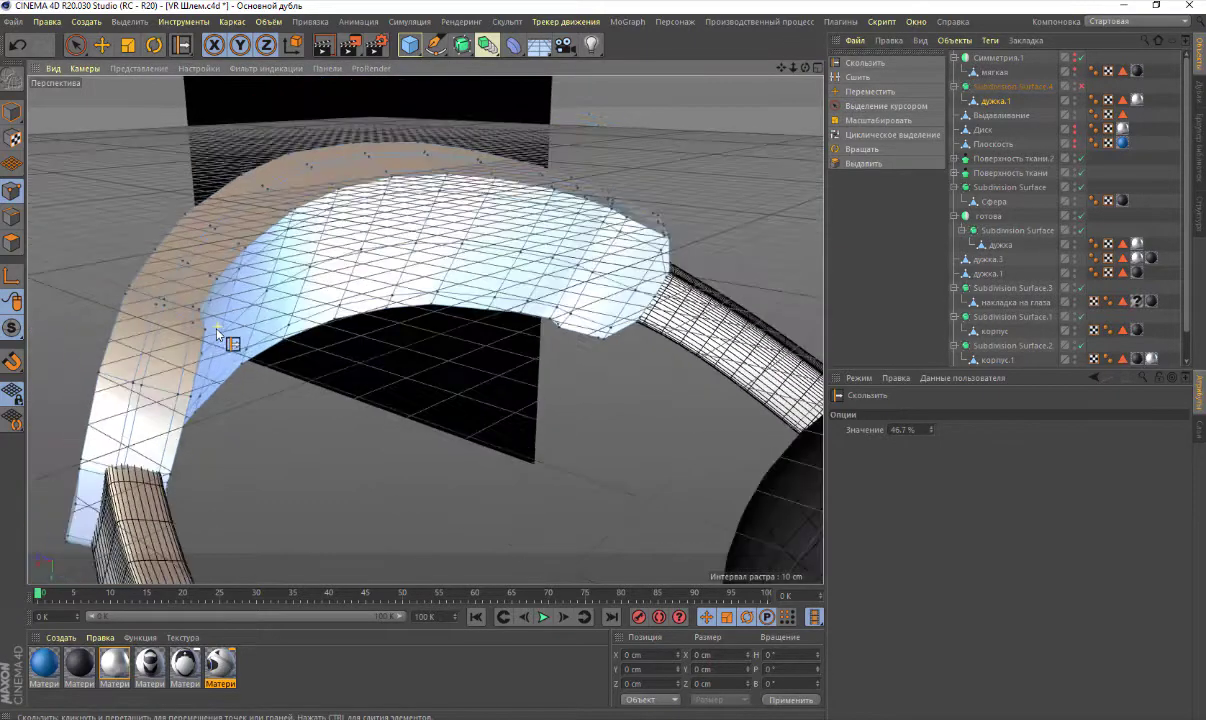
pyautogui.keyDown('alt'); pyautogui.moveTo(780, 106); pyautogui.dragTo(760, 63); pyautogui.keyUp('alt')
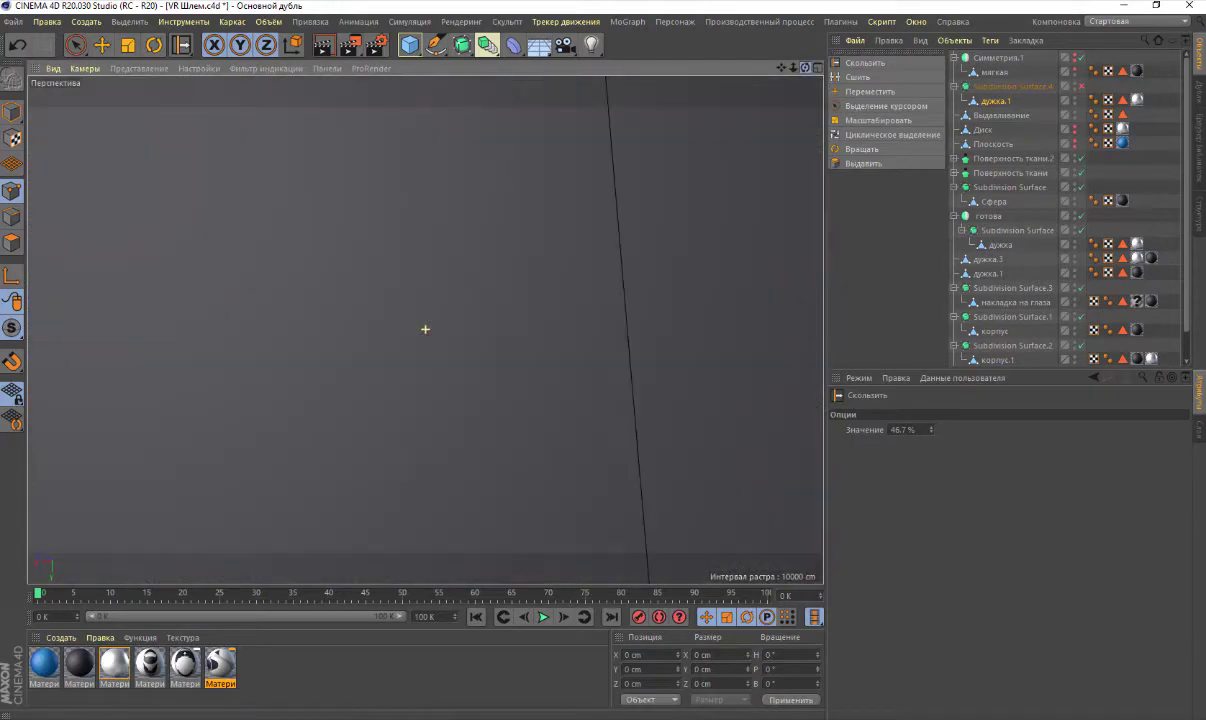
pyautogui.keyDown('alt'); pyautogui.moveTo(425, 330); pyautogui.dragTo(430, 335); pyautogui.keyUp('alt')
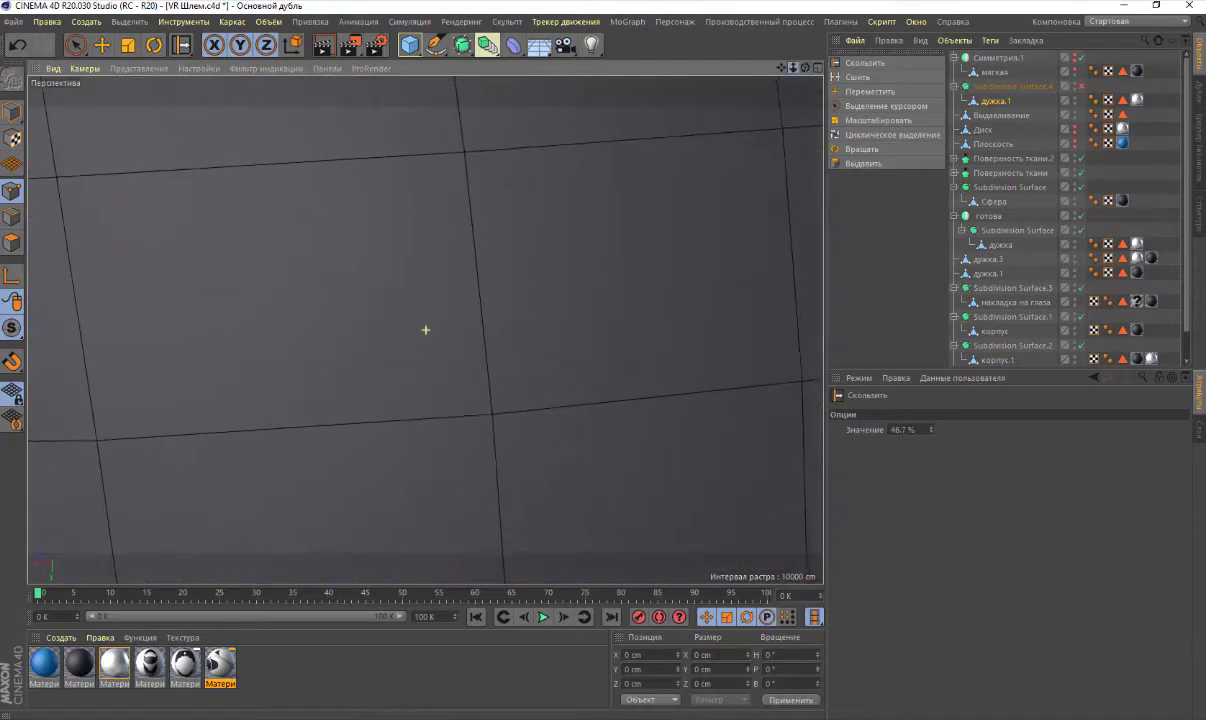
# Orbit and zoom around the headset to inspect where the strap joins the headband
pyautogui.scroll(-2, 425, 330)
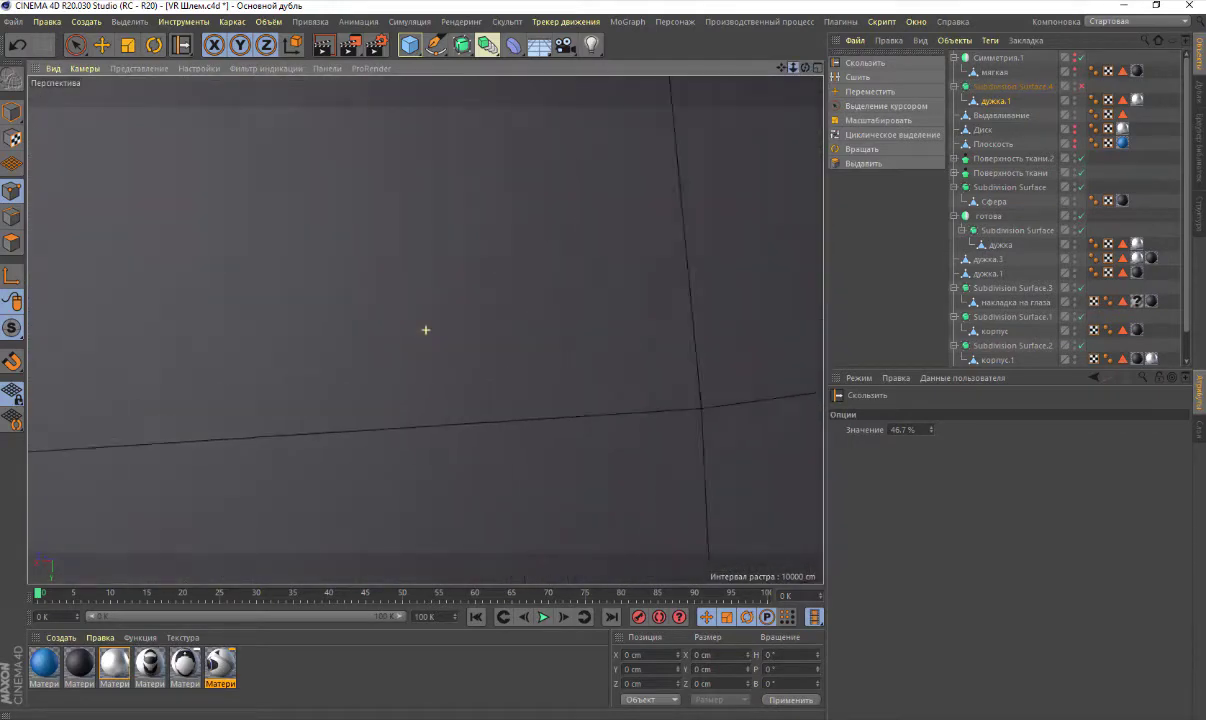
pyautogui.scroll(-3, 425, 330)
pyautogui.scroll(-3, 425, 330)
pyautogui.scroll(-2, 425, 330)
pyautogui.scroll(2, 425, 330)
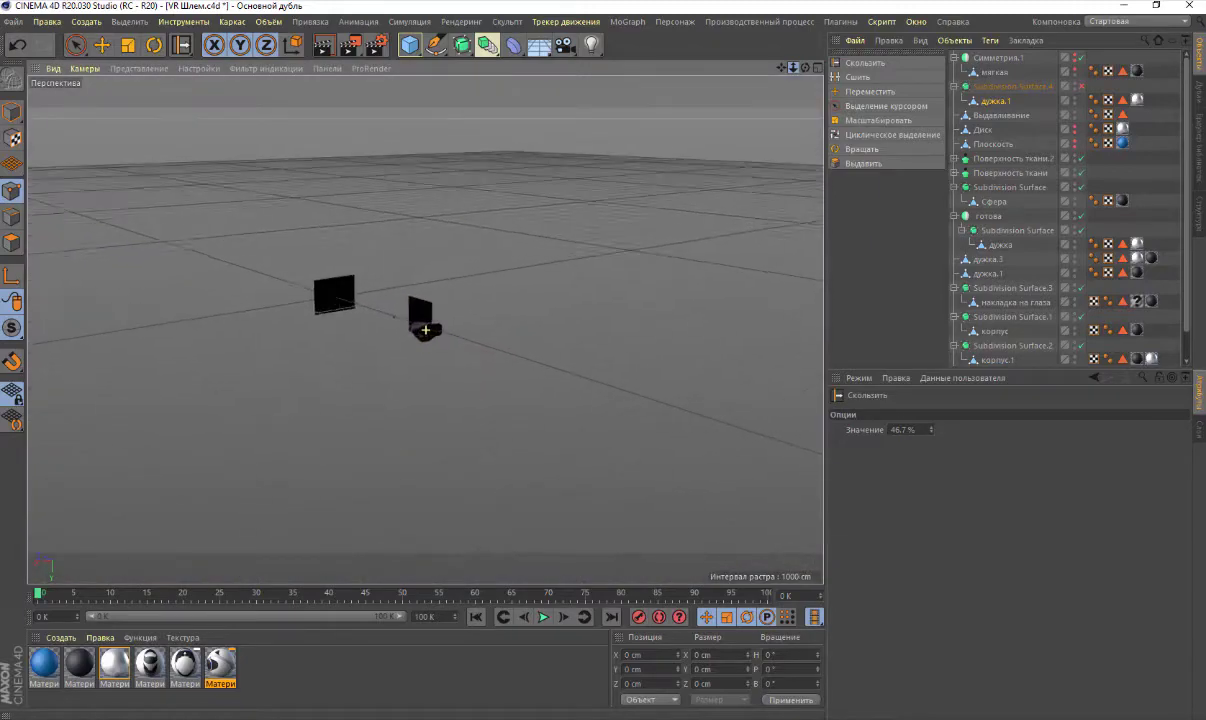
pyautogui.scroll(2, 425, 330)
pyautogui.scroll(3, 425, 330)
pyautogui.scroll(2, 425, 329)
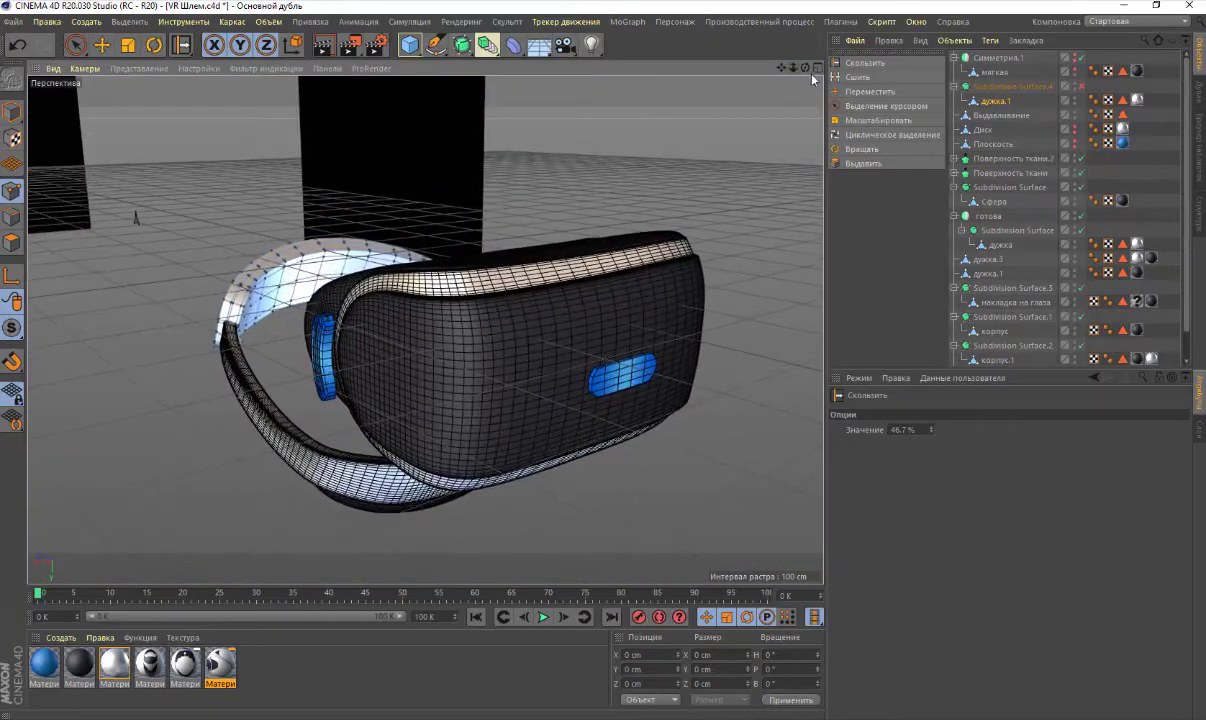
pyautogui.moveTo(806, 68); pyautogui.dragTo(700, 80)
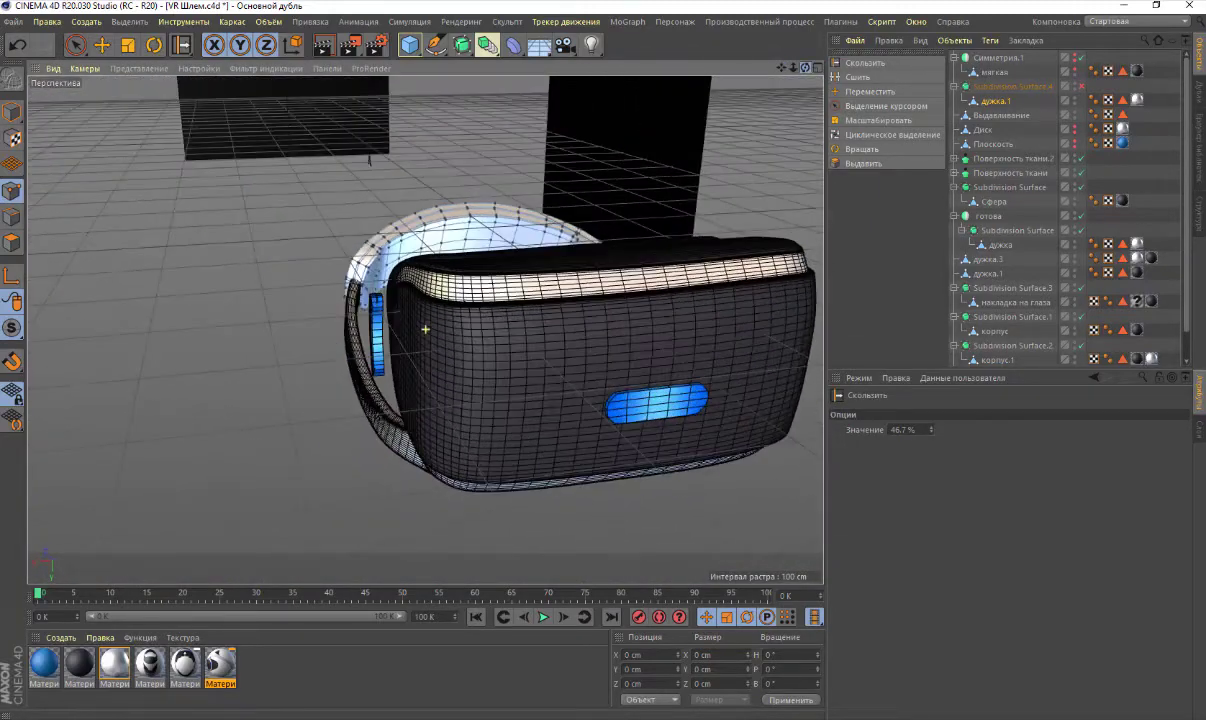
pyautogui.keyDown('alt'); pyautogui.moveTo(424, 329); pyautogui.dragTo(712, 244); pyautogui.keyUp('alt')
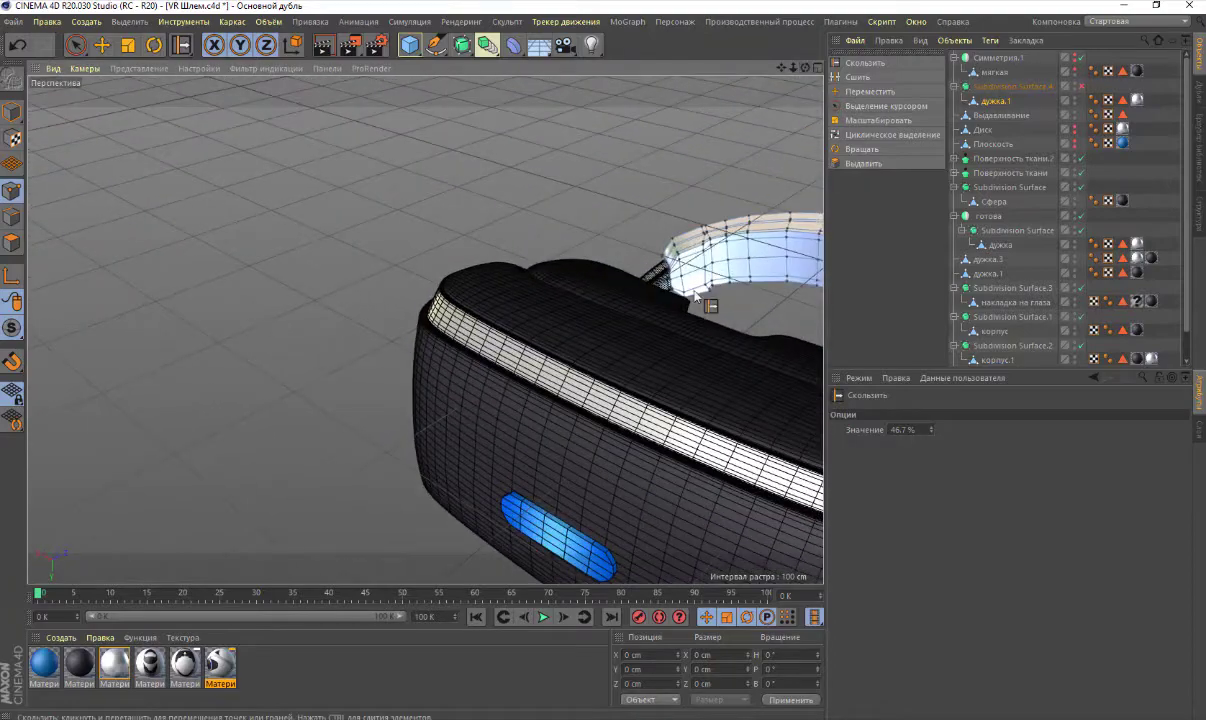
pyautogui.scroll(3, 712, 244)
pyautogui.scroll(3, 702, 260)
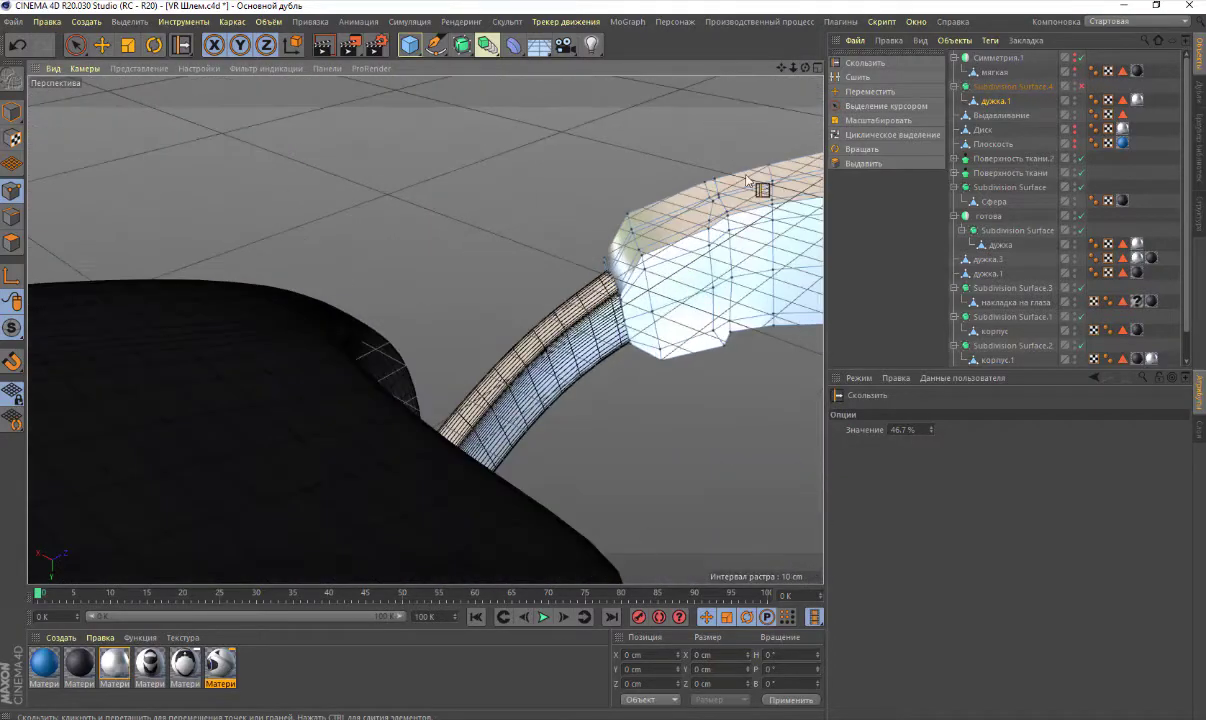
pyautogui.moveTo(801, 72); pyautogui.dragTo(660, 110)
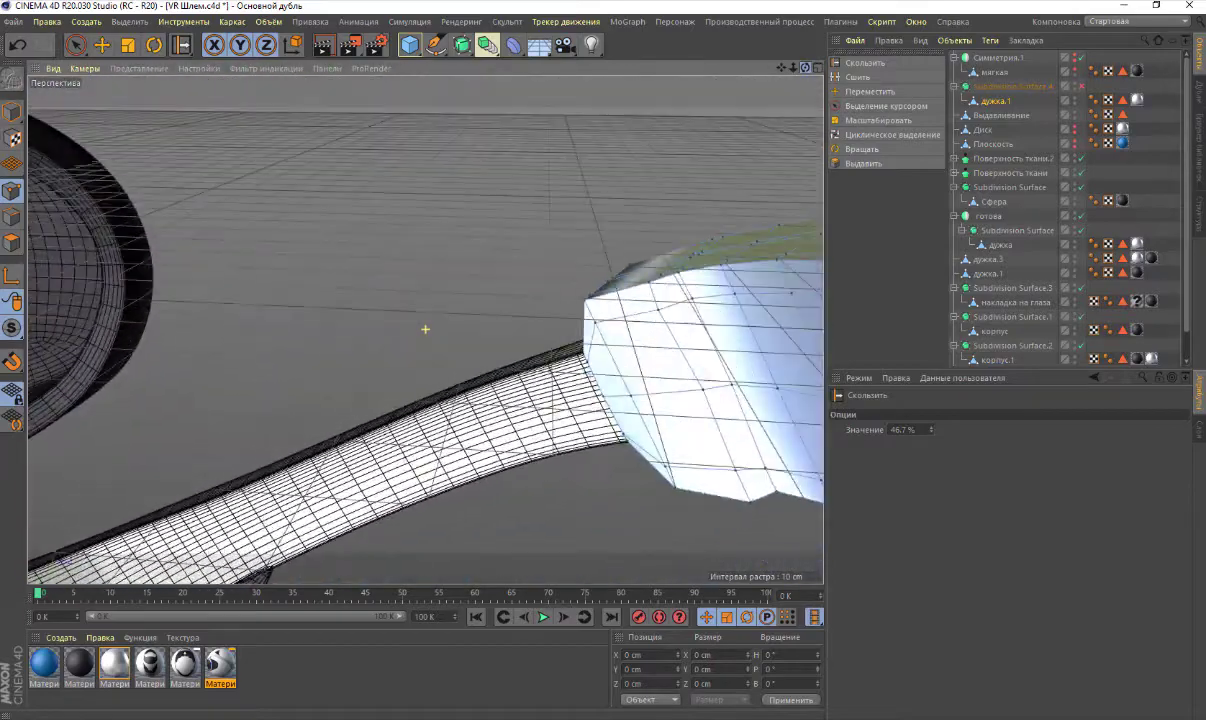
pyautogui.keyDown('alt'); pyautogui.moveTo(676, 213); pyautogui.dragTo(721, 256); pyautogui.keyUp('alt')
pyautogui.scroll(3, 757, 327)
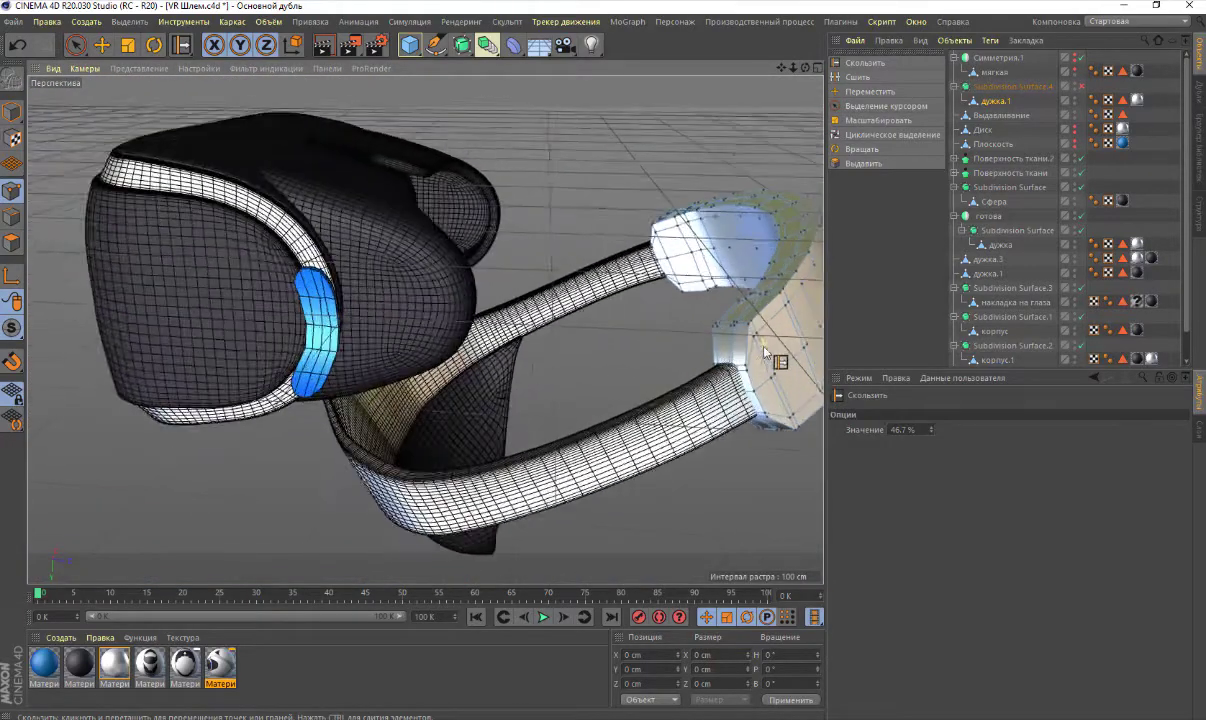
pyautogui.scroll(3, 755, 328)
pyautogui.scroll(3, 752, 329)
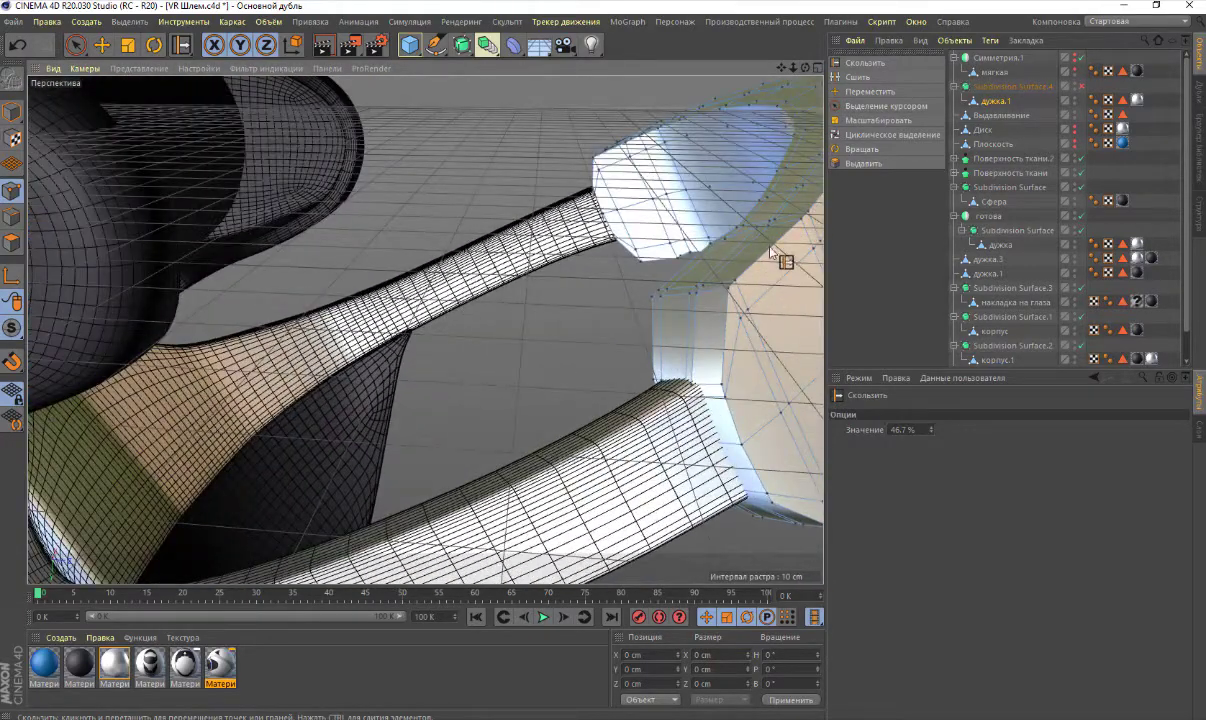
# Activate Stitch and Sew (M~P) and stitch two points on the headband end piece
pyautogui.press('m')
pyautogui.press('p')
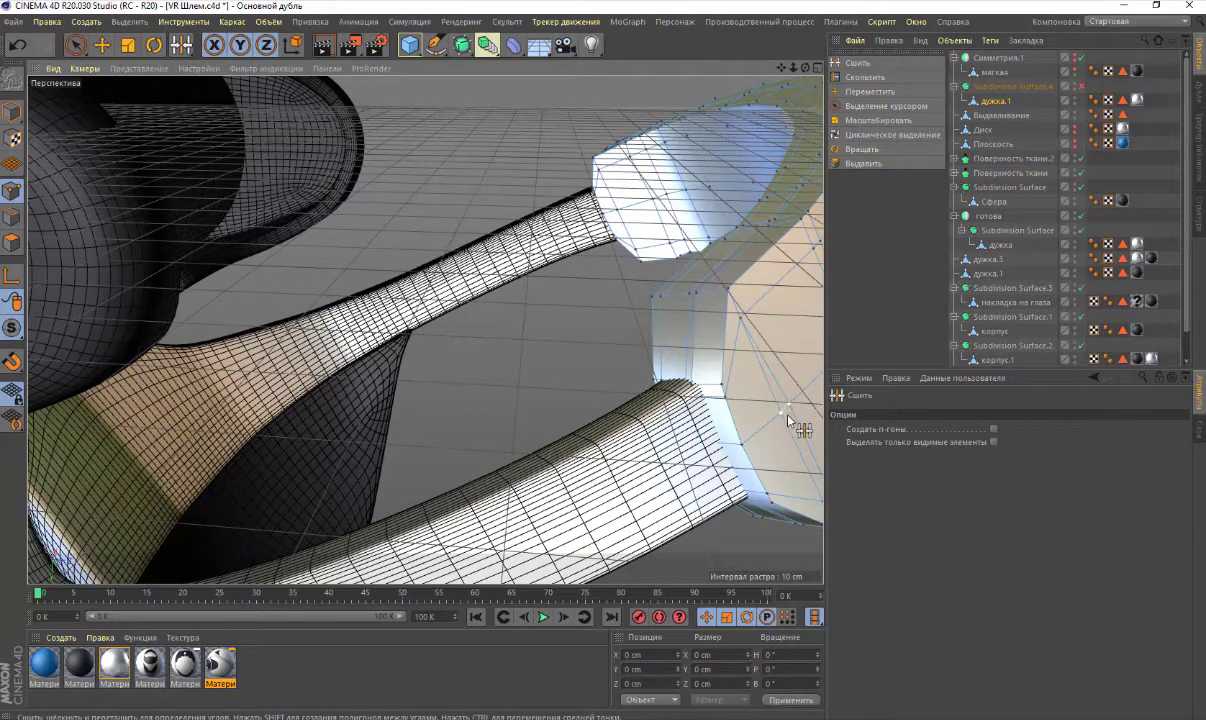
pyautogui.keyDown('alt'); pyautogui.moveTo(735, 70); pyautogui.dragTo(735, 85); pyautogui.keyUp('alt')
pyautogui.keyDown('alt'); pyautogui.moveTo(425, 330); pyautogui.dragTo(638, 290); pyautogui.keyUp('alt')
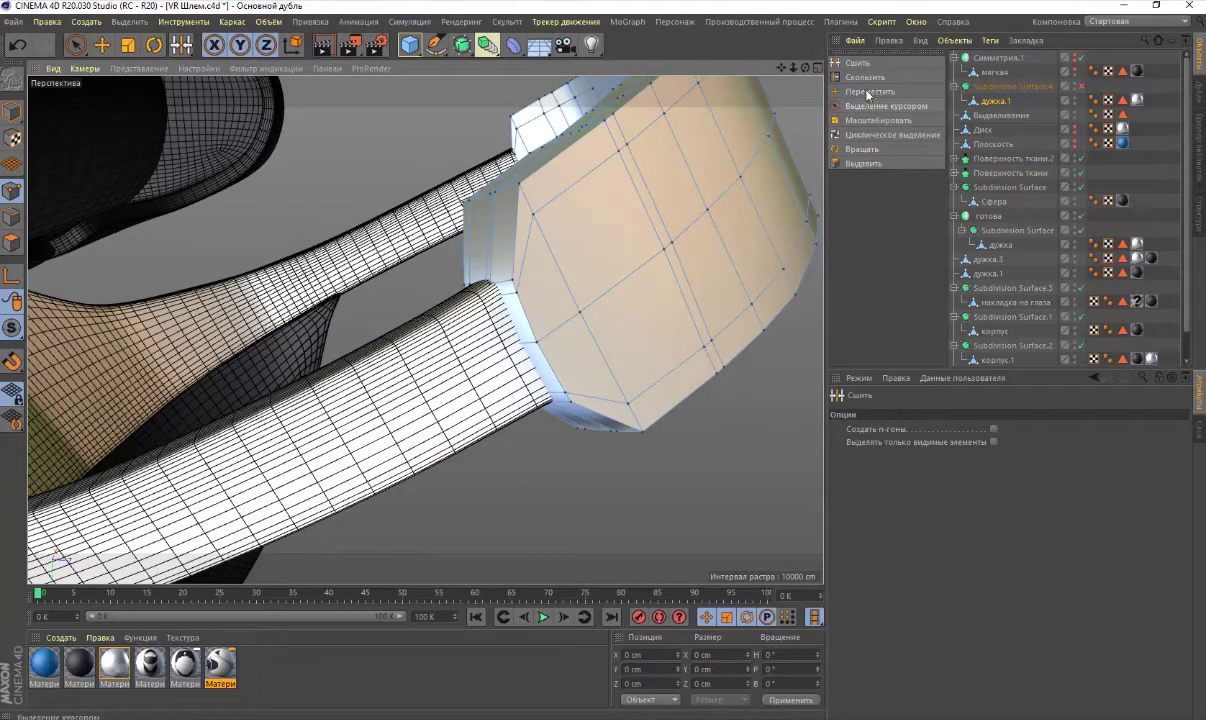
pyautogui.moveTo(759, 63)
pyautogui.keyDown('alt'); pyautogui.mouseDown()
pyautogui.moveTo(775, 70)
pyautogui.moveTo(703, 383)
pyautogui.mouseUp(); pyautogui.keyUp('alt')
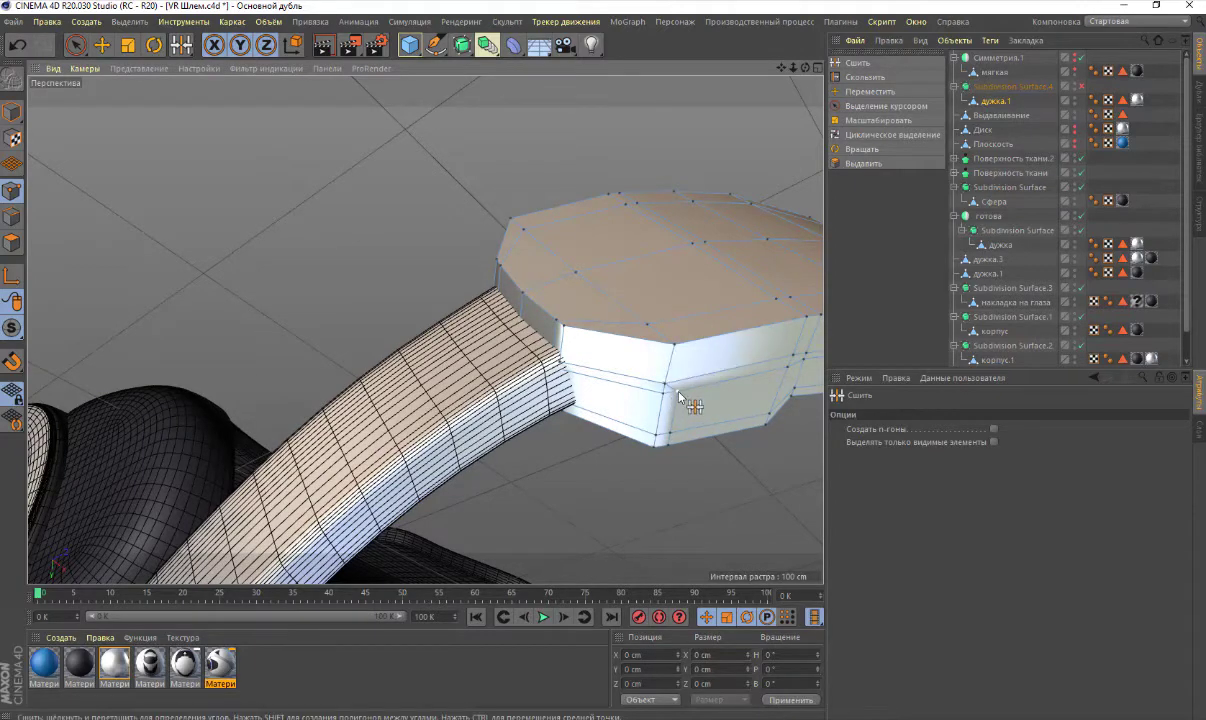
pyautogui.moveTo(663, 383); pyautogui.dragTo(666, 446)
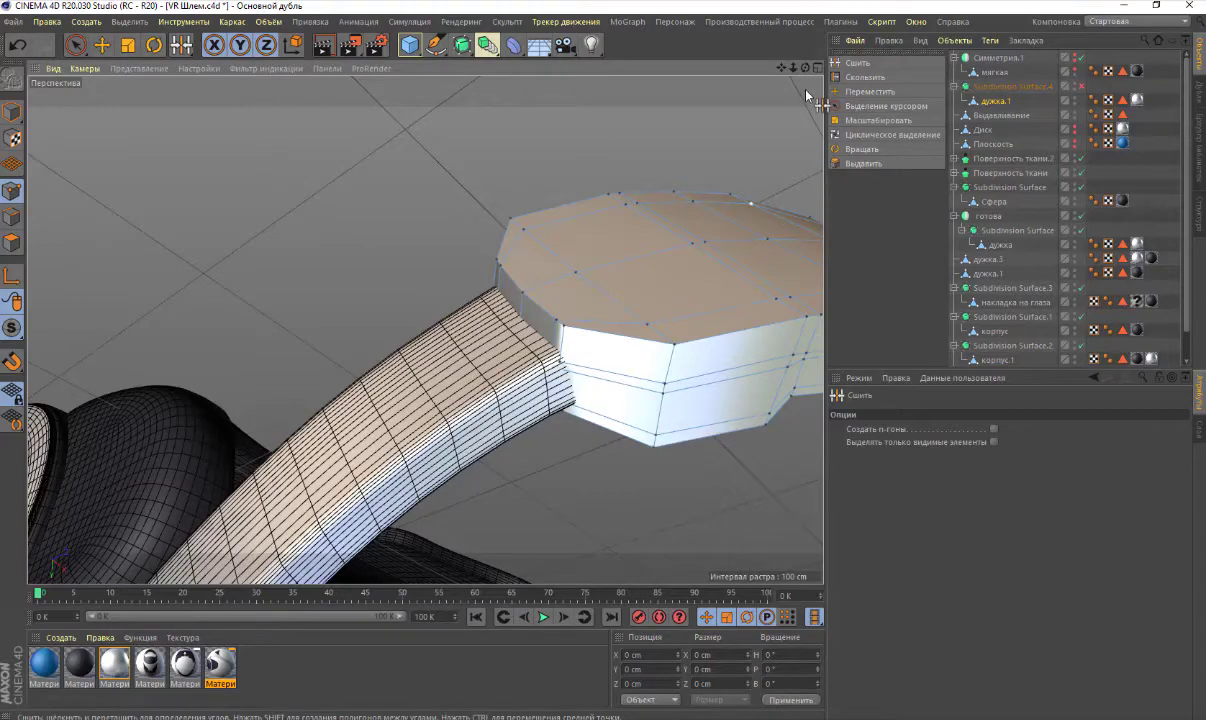
# Orbit around the end piece from below and above, then pull back to the whole headband arc
pyautogui.moveTo(805, 67)
pyautogui.mouseDown()
pyautogui.moveTo(700, 200)
pyautogui.moveTo(277, 368)
pyautogui.mouseUp()
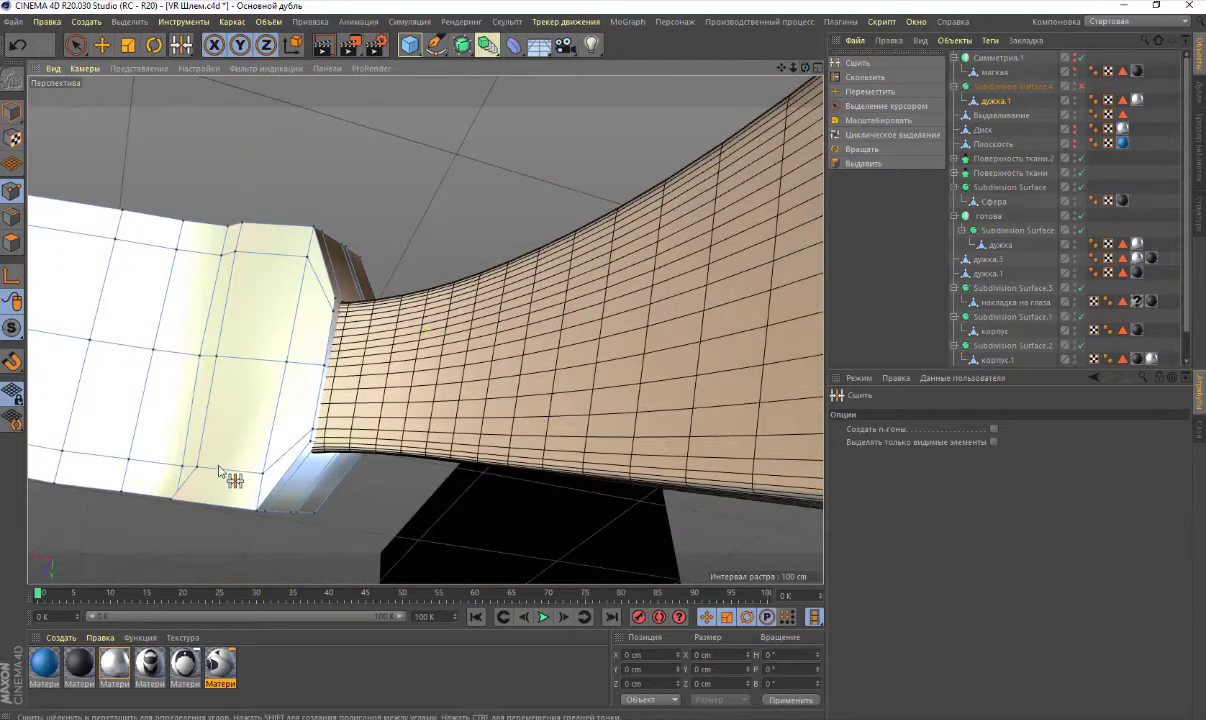
pyautogui.moveTo(805, 67); pyautogui.dragTo(740, 90)
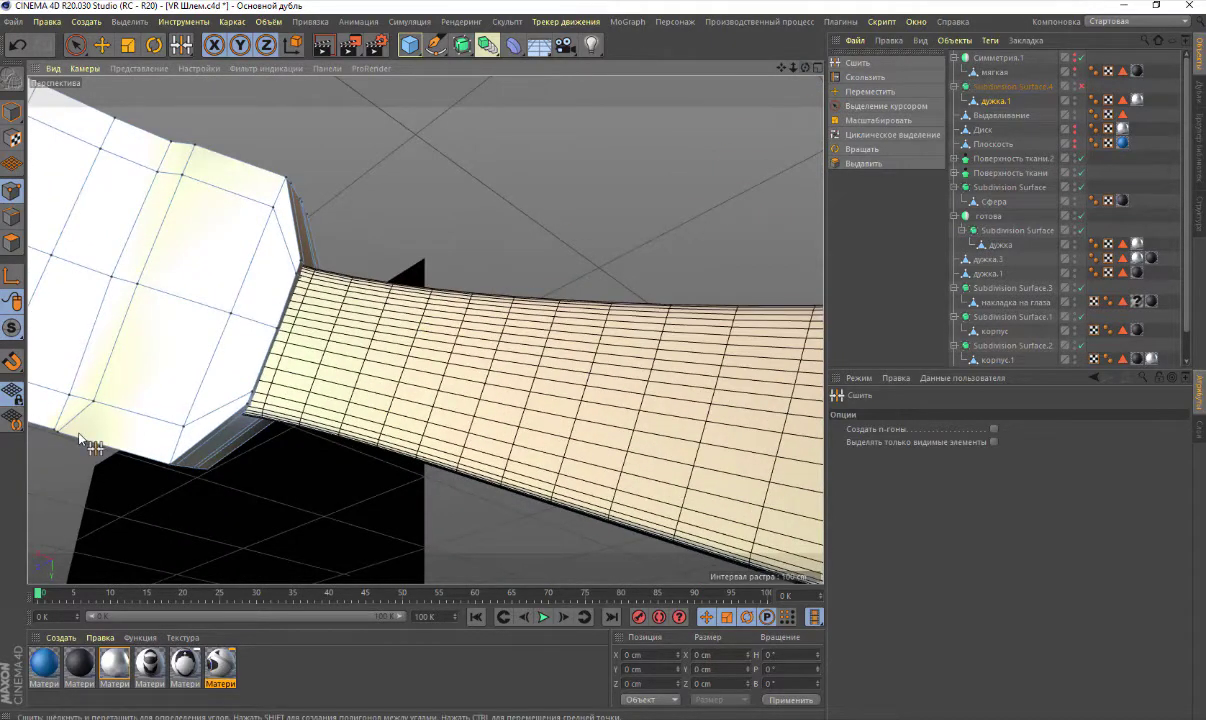
pyautogui.scroll(2, 79, 433)
pyautogui.scroll(1, 79, 433)
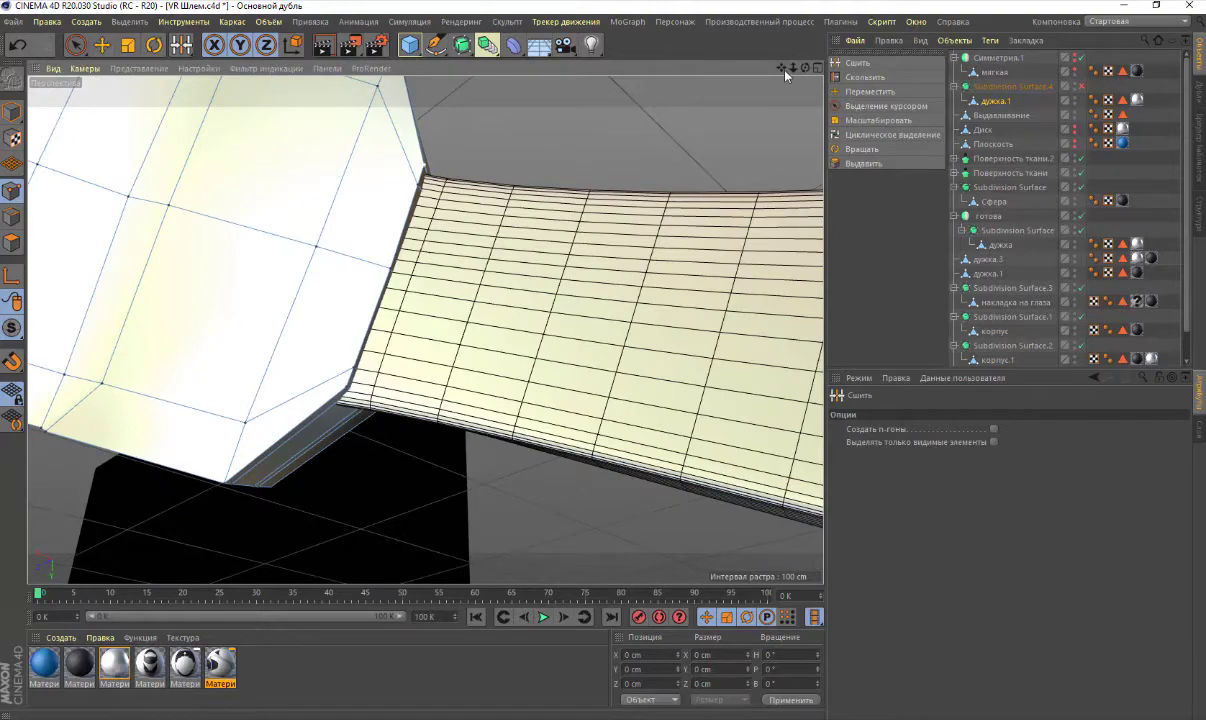
pyautogui.moveTo(786, 72); pyautogui.dragTo(786, 72)
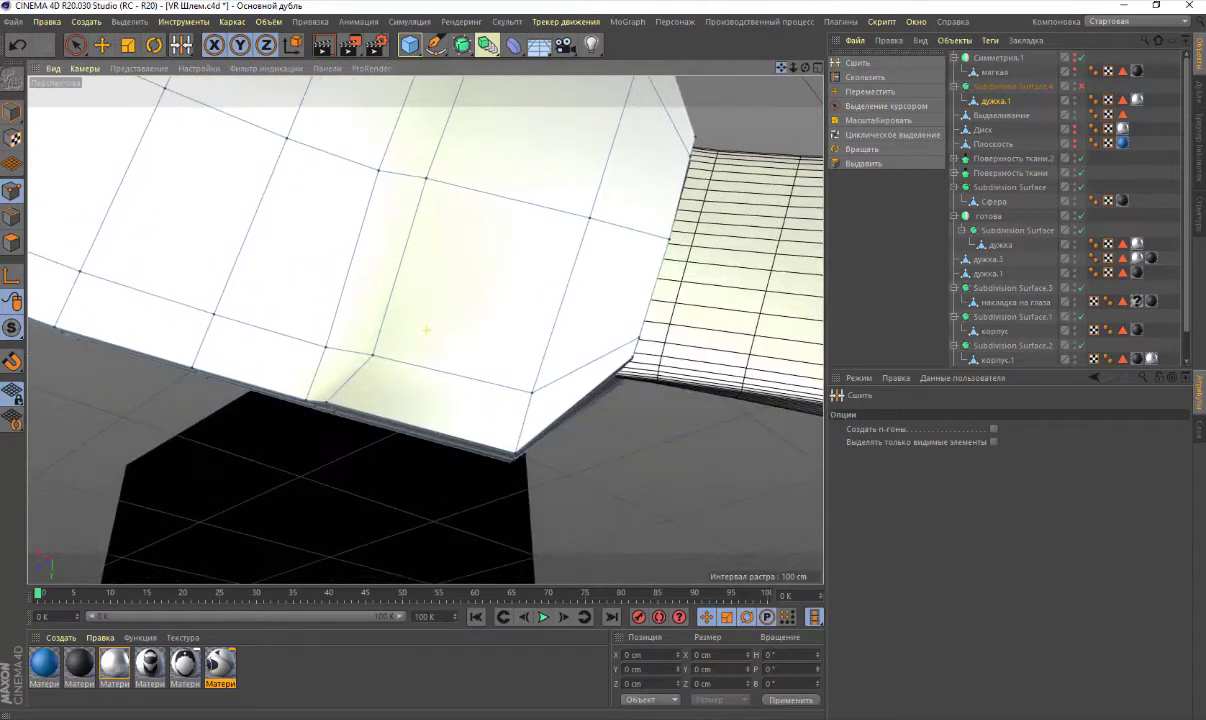
pyautogui.moveTo(805, 67); pyautogui.dragTo(805, 67)
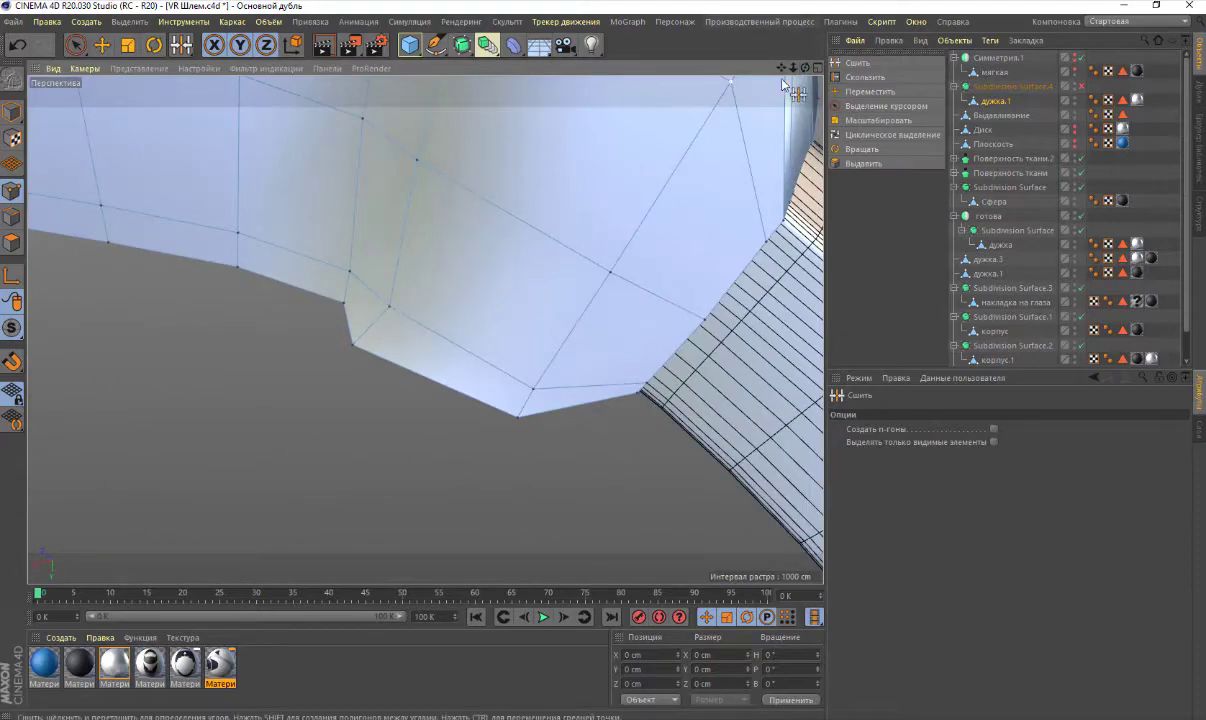
pyautogui.moveTo(795, 72); pyautogui.dragTo(806, 72)
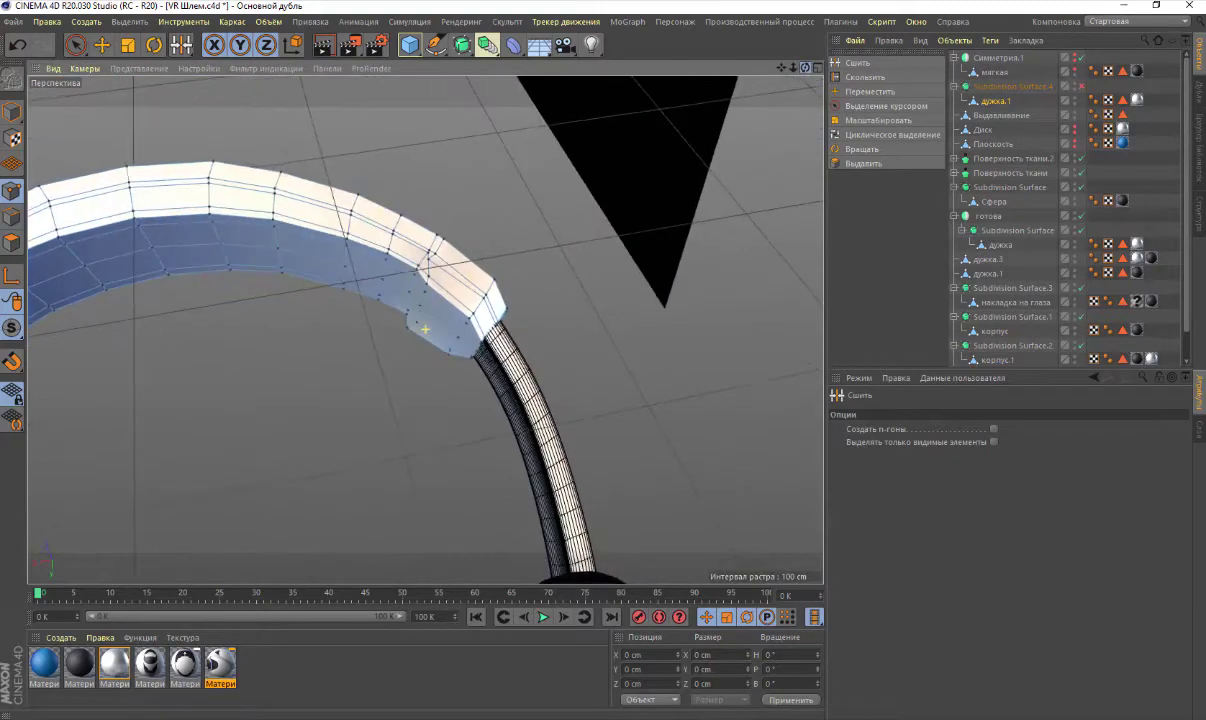
pyautogui.scroll(3, 440, 266)
pyautogui.scroll(3, 435, 264)
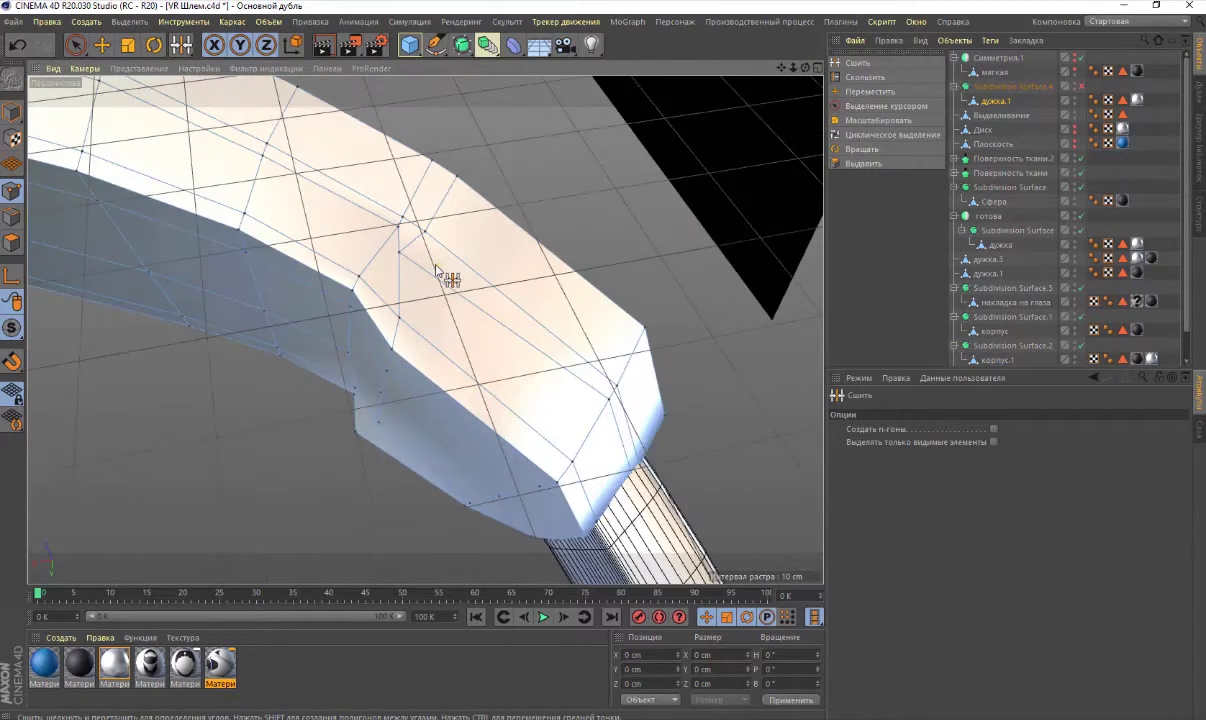
# Slide another edge along the end of the headband 'дужка.1'
pyautogui.click(864, 77)
pyautogui.moveTo(399, 256)
pyautogui.mouseDown()
pyautogui.moveTo(411, 248)
pyautogui.moveTo(398, 297)
pyautogui.mouseUp()
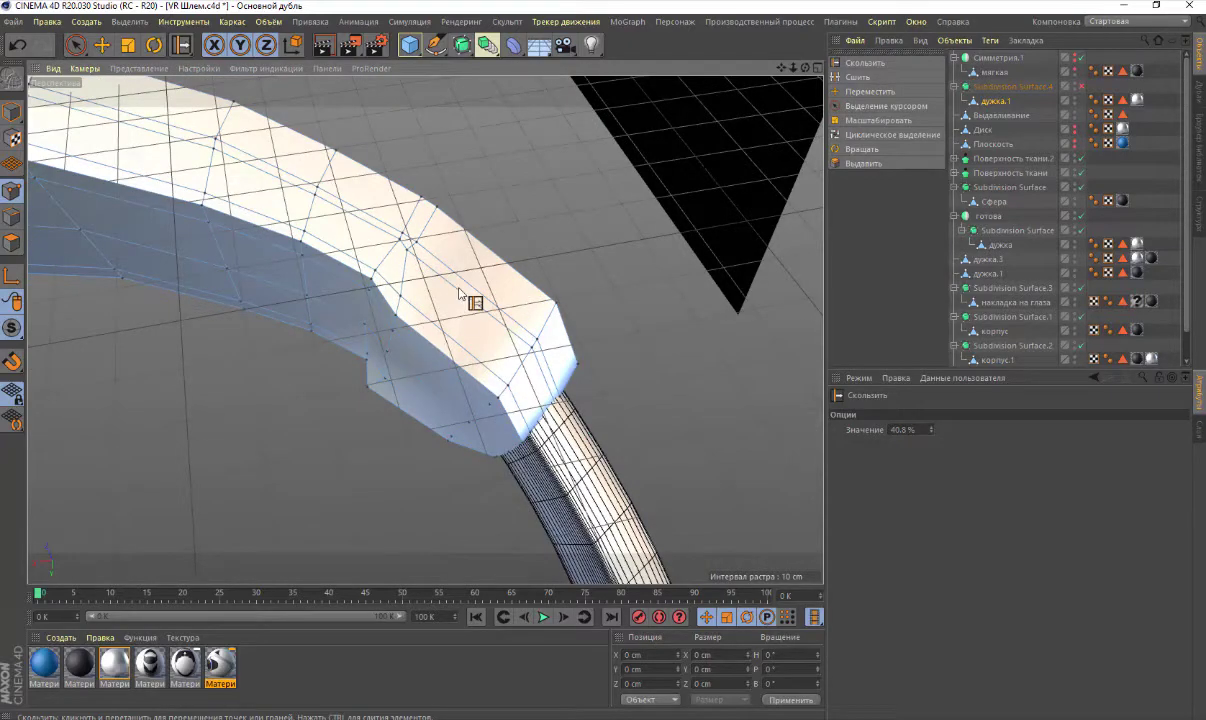
pyautogui.keyDown('alt'); pyautogui.moveTo(471, 301); pyautogui.dragTo(614, 215); pyautogui.keyUp('alt')
pyautogui.scroll(3, 424, 328)
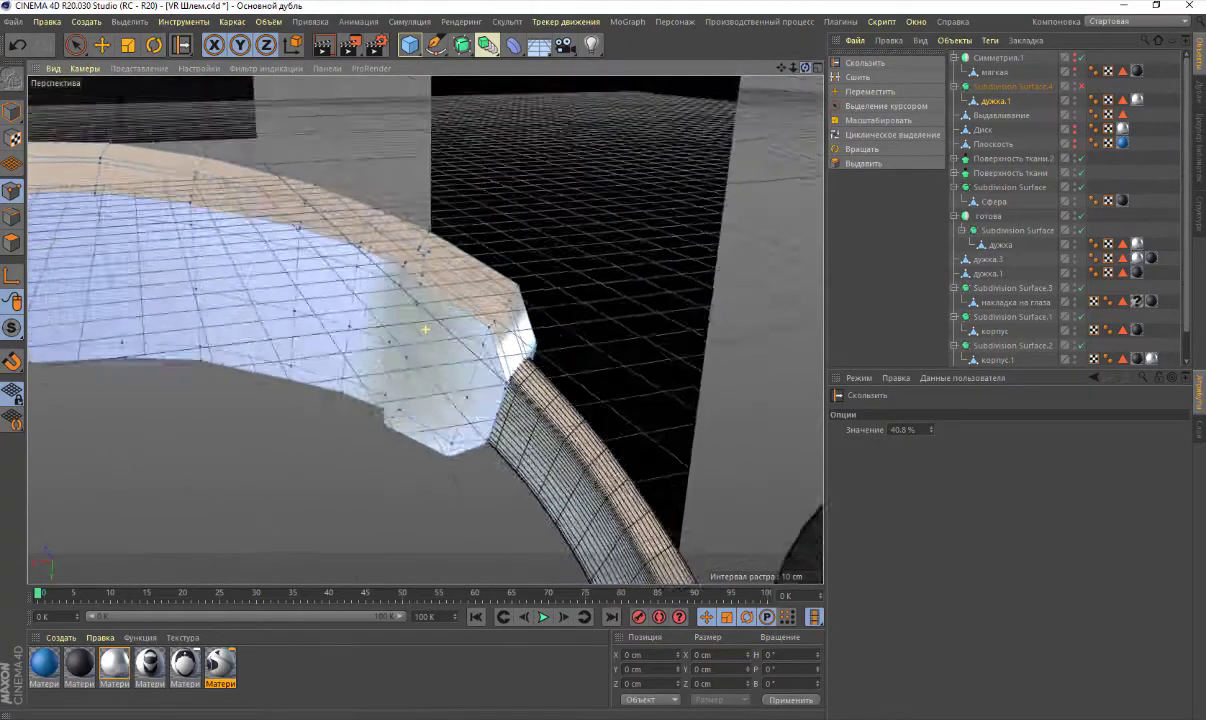
pyautogui.scroll(3, 424, 328)
pyautogui.scroll(-4, 424, 328)
pyautogui.keyDown('alt'); pyautogui.moveTo(424, 328); pyautogui.dragTo(815, 104); pyautogui.keyUp('alt')
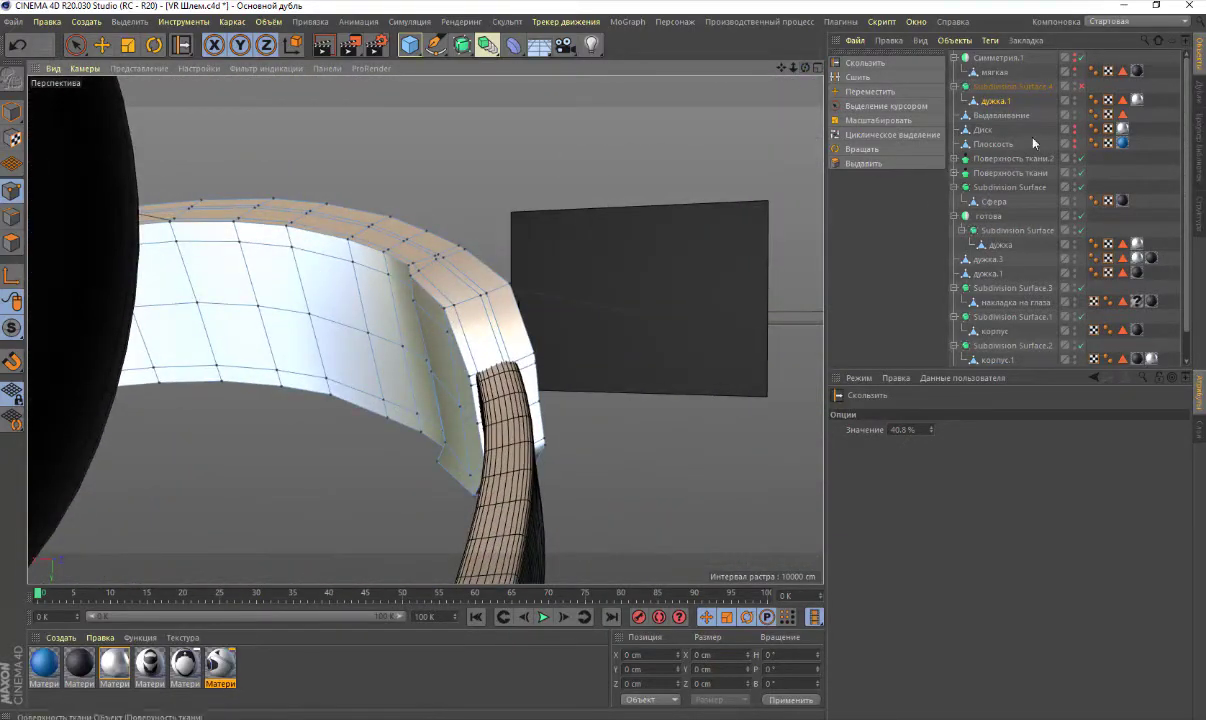
# Re-enable Subdivision Surface.4 so the headband shows smoothed, then return to Model mode
pyautogui.click(1081, 86)
pyautogui.keyDown('alt'); pyautogui.moveTo(790, 160); pyautogui.dragTo(727, 173); pyautogui.keyUp('alt')
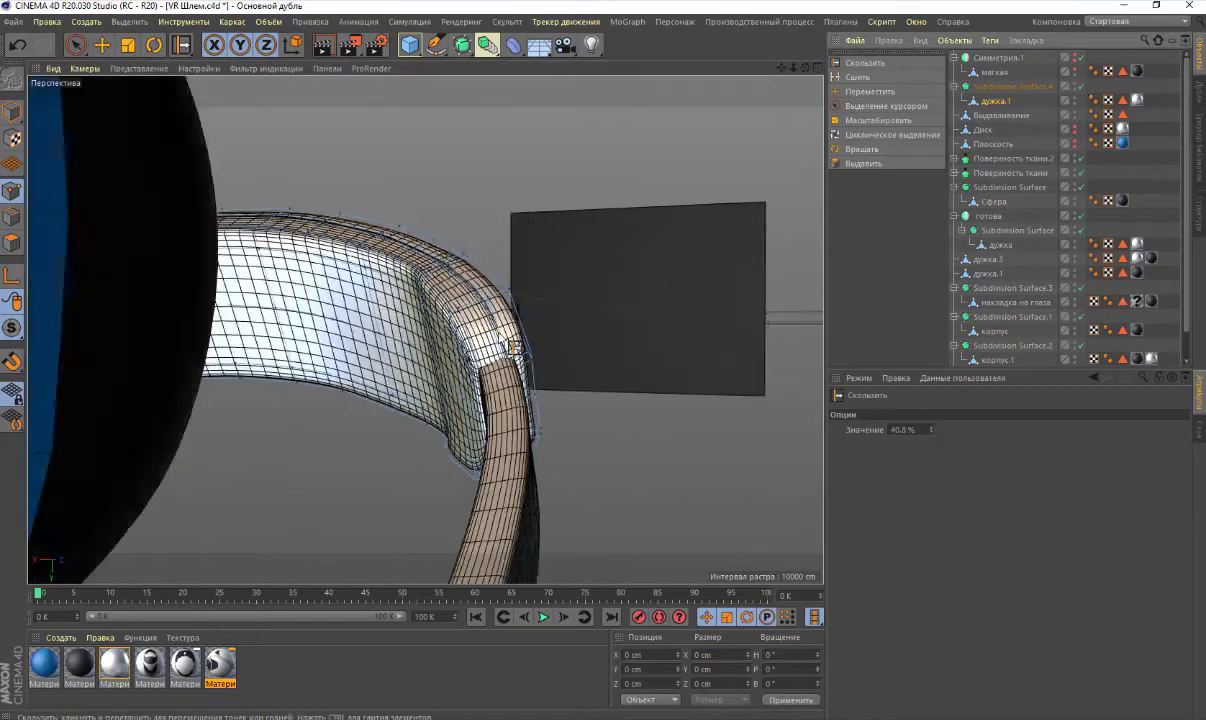
pyautogui.moveTo(805, 68)
pyautogui.mouseDown()
pyautogui.moveTo(760, 90)
pyautogui.moveTo(805, 68)
pyautogui.mouseUp()
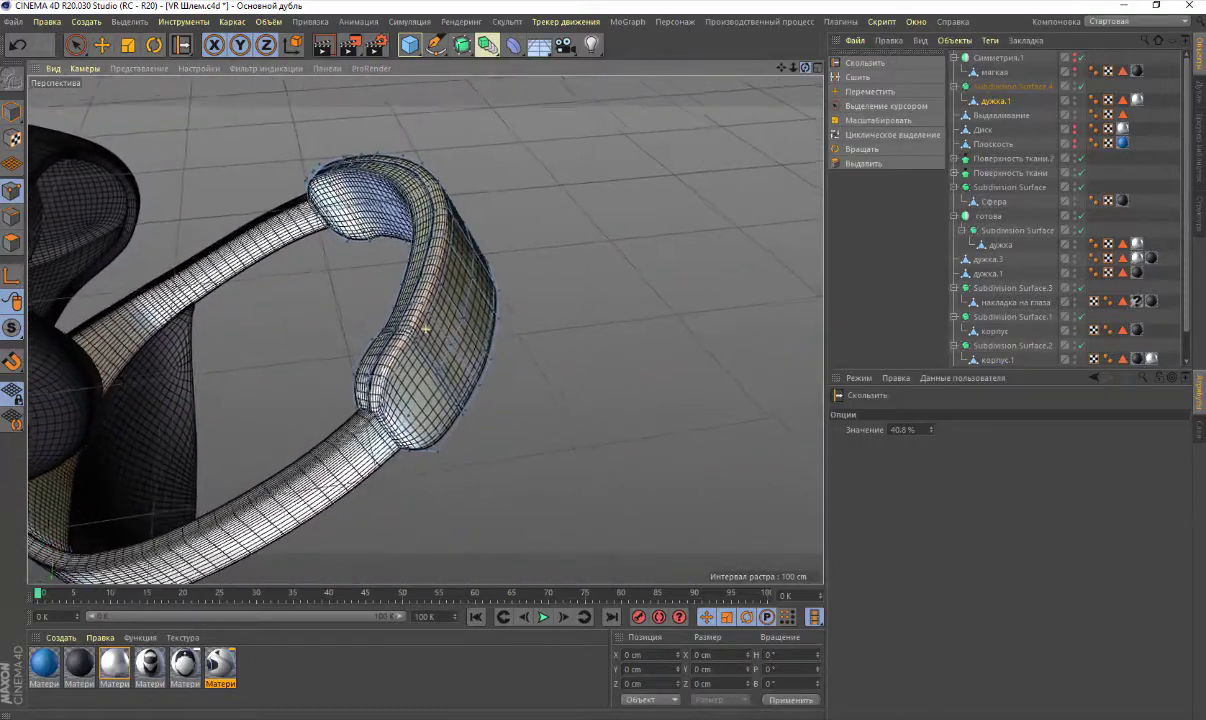
pyautogui.click(13, 112)
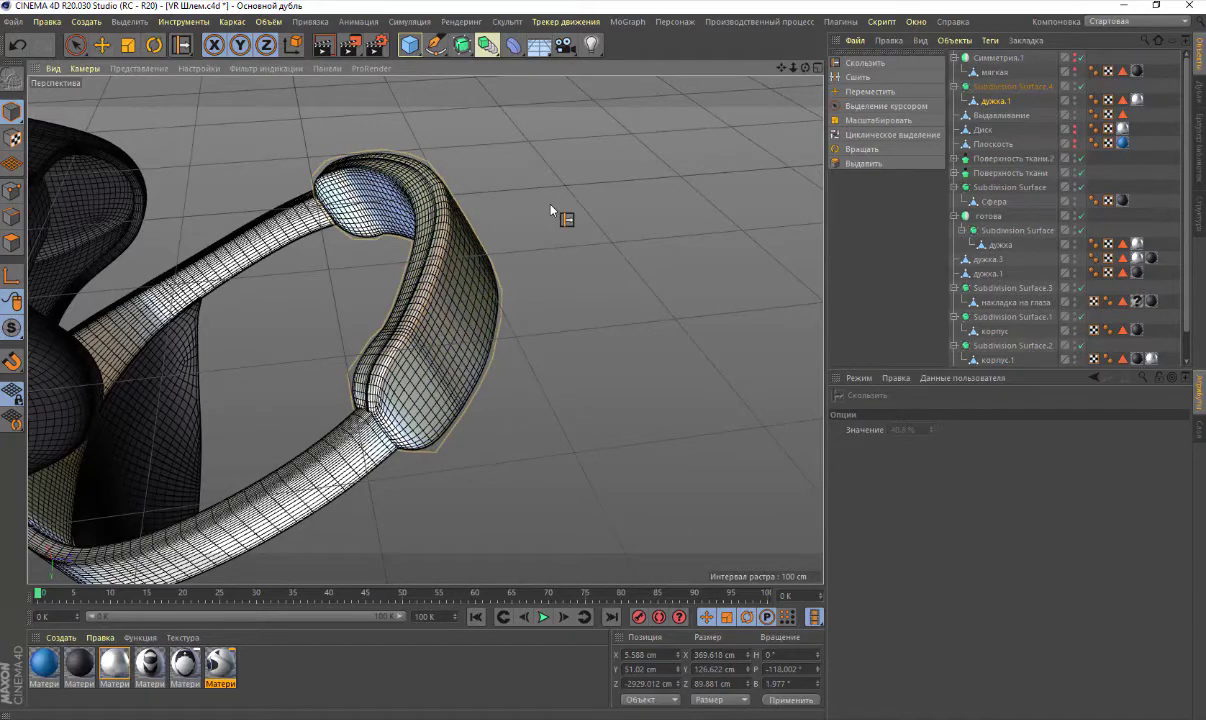
# Render a preview of the headset, then disable Subdivision Surface.4 to show the strap's cage
pyautogui.click(323, 44)
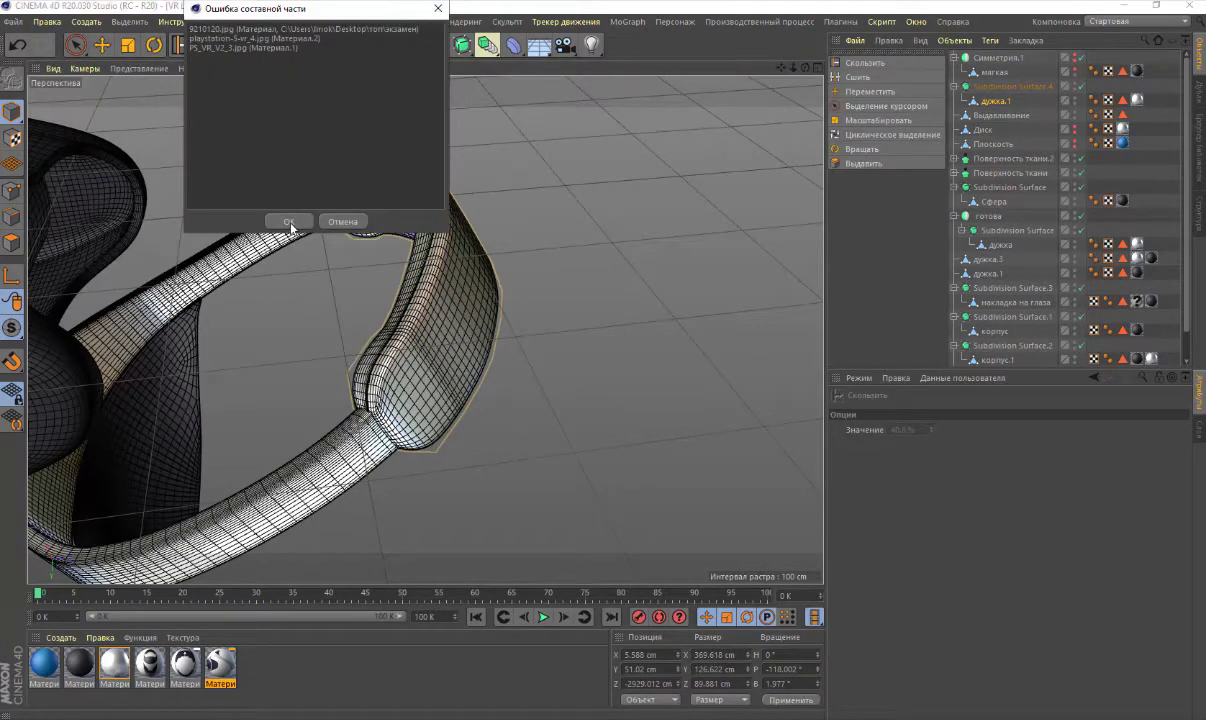
pyautogui.click(289, 222)
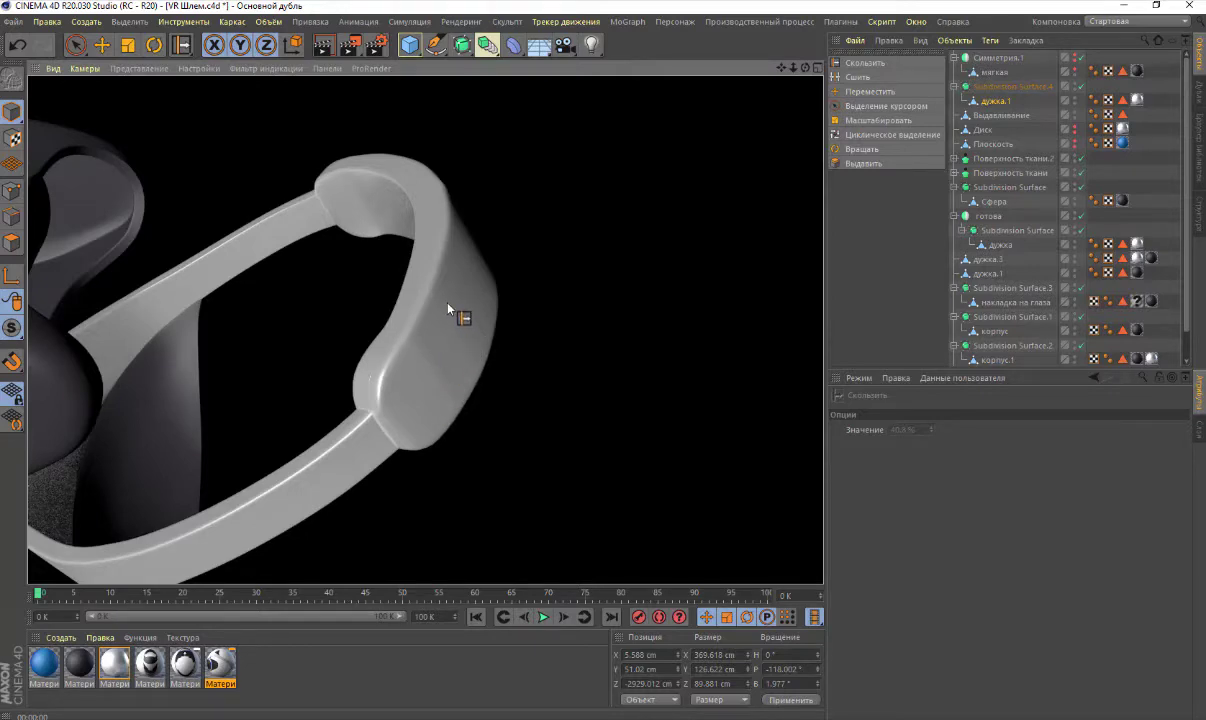
pyautogui.click(10, 243)
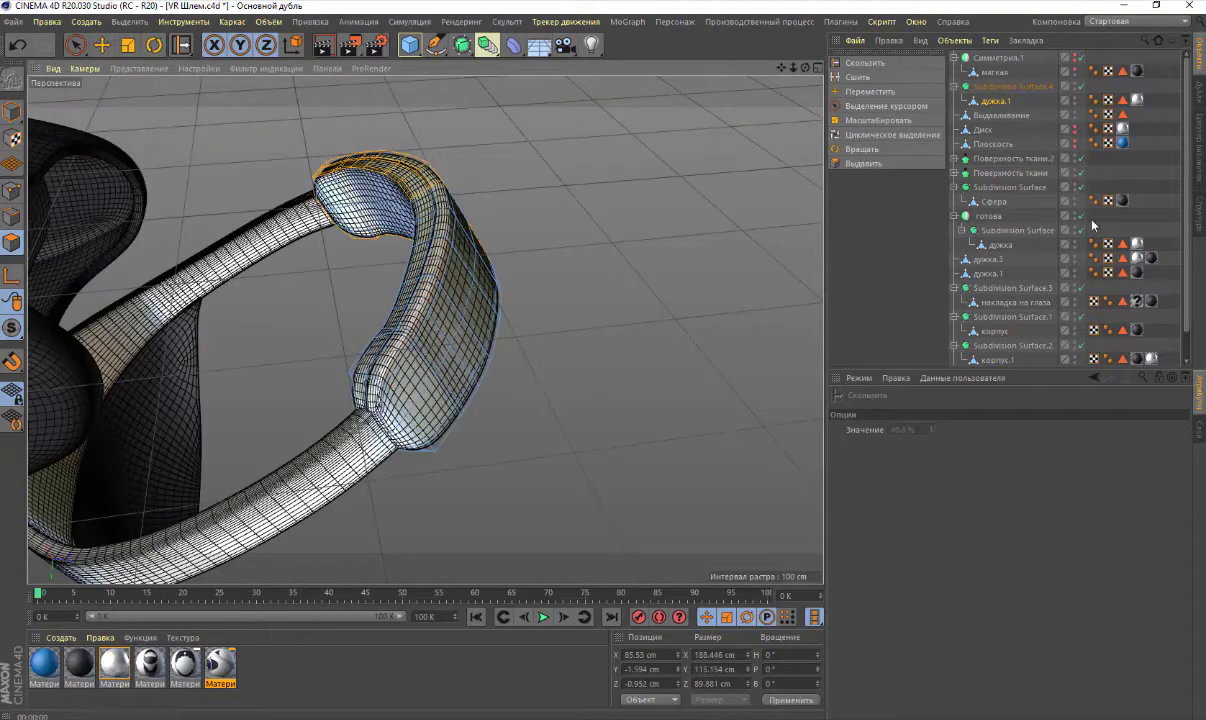
pyautogui.click(1080, 86)
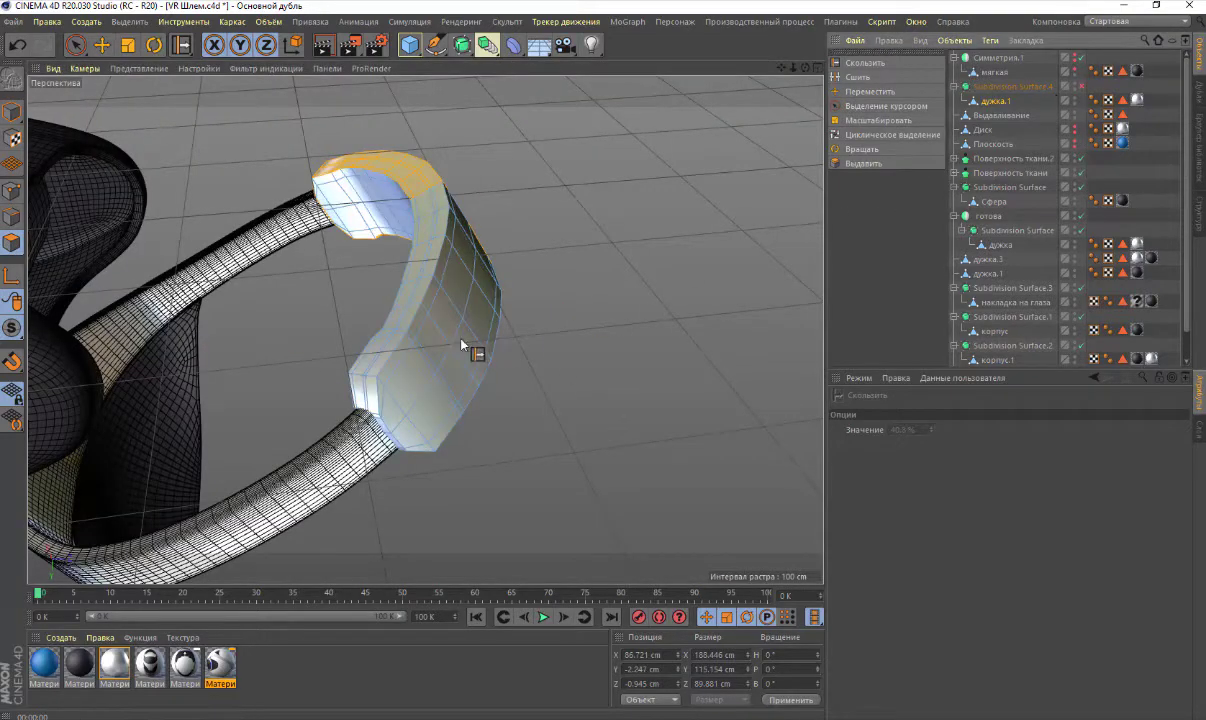
pyautogui.scroll(5, 419, 347)
pyautogui.scroll(3, 419, 347)
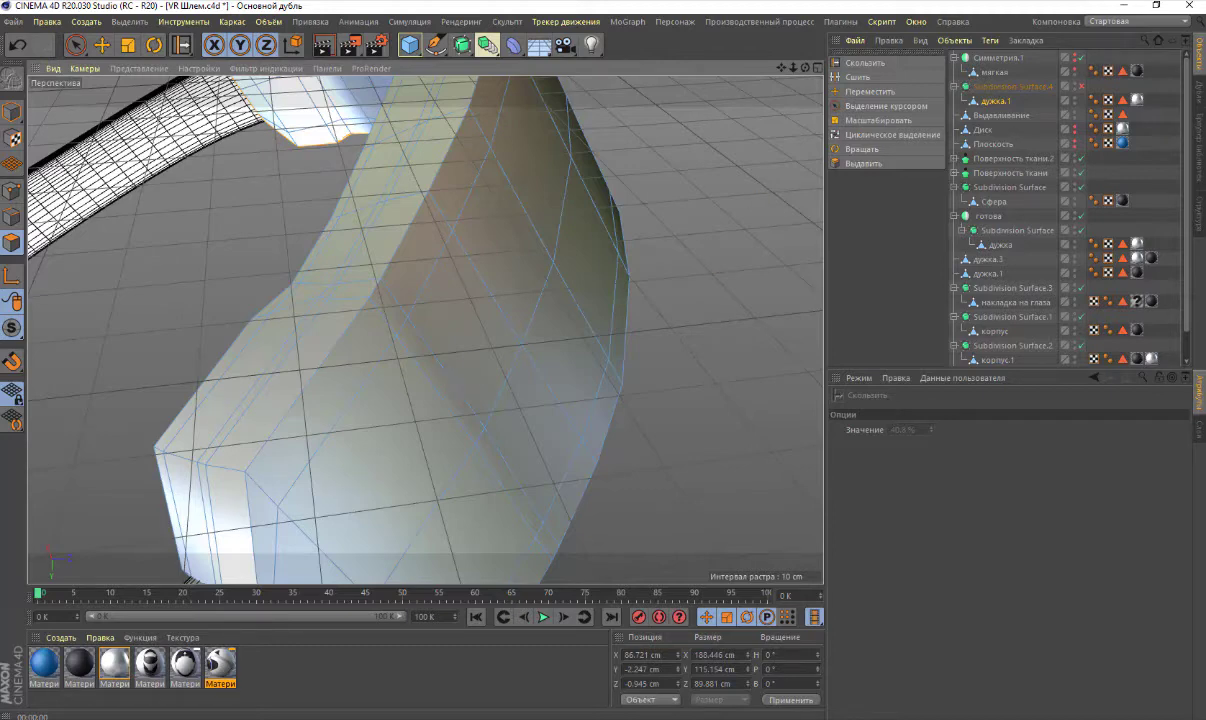
pyautogui.click(12, 217)
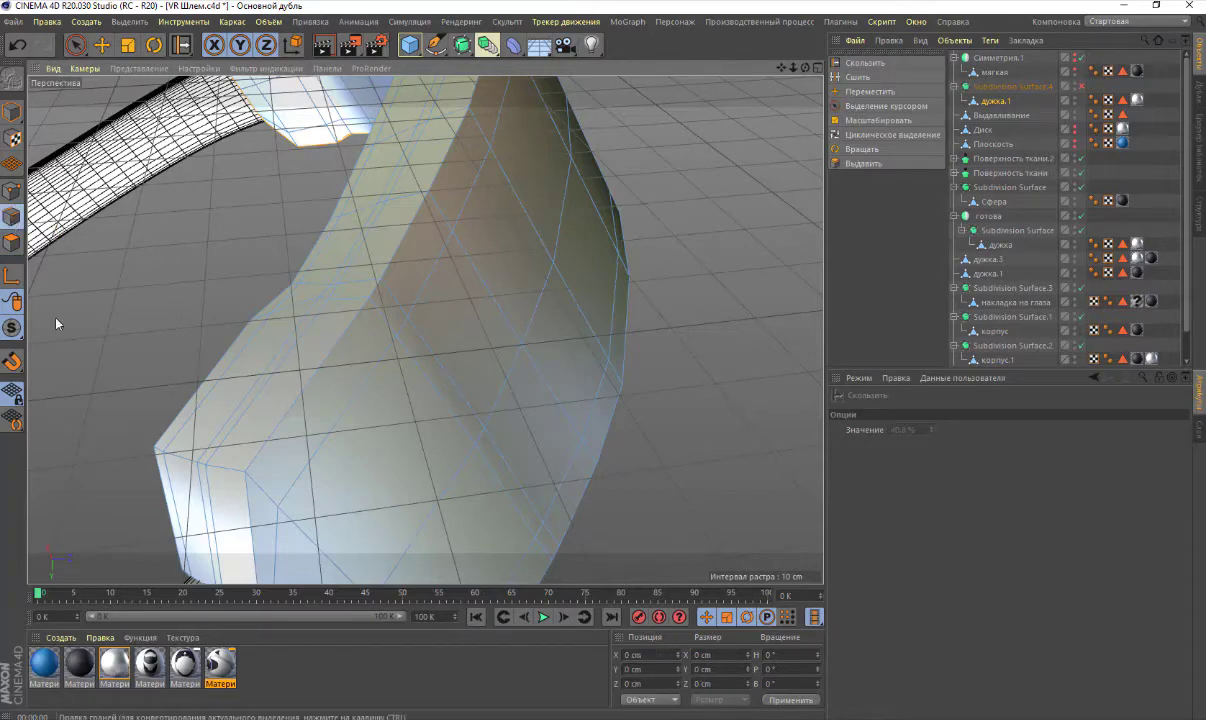
pyautogui.click(101, 44)
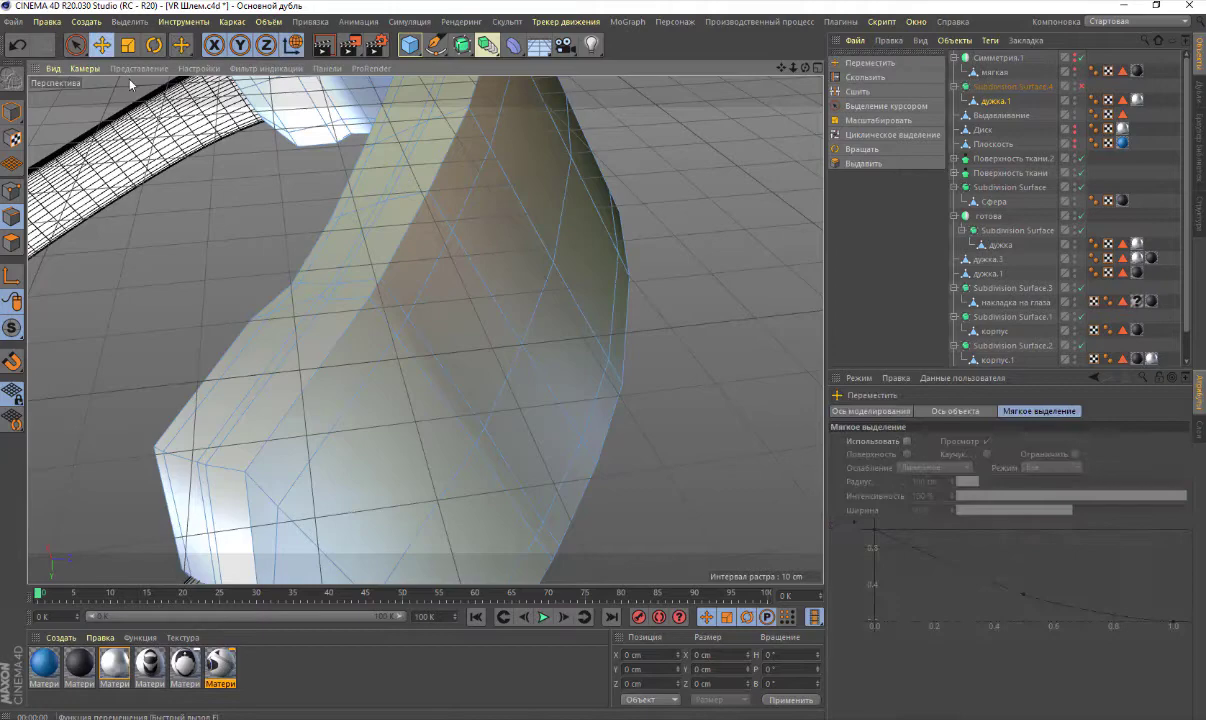
pyautogui.doubleClick(448, 378)
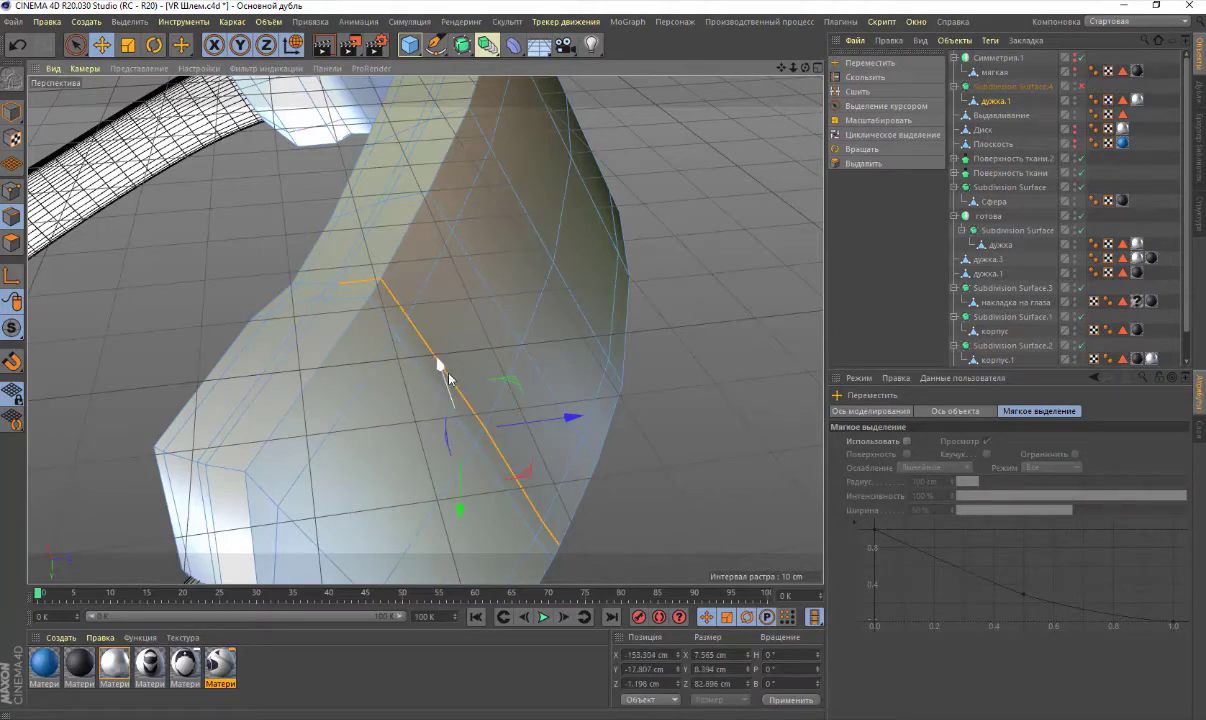
pyautogui.press('Delete')
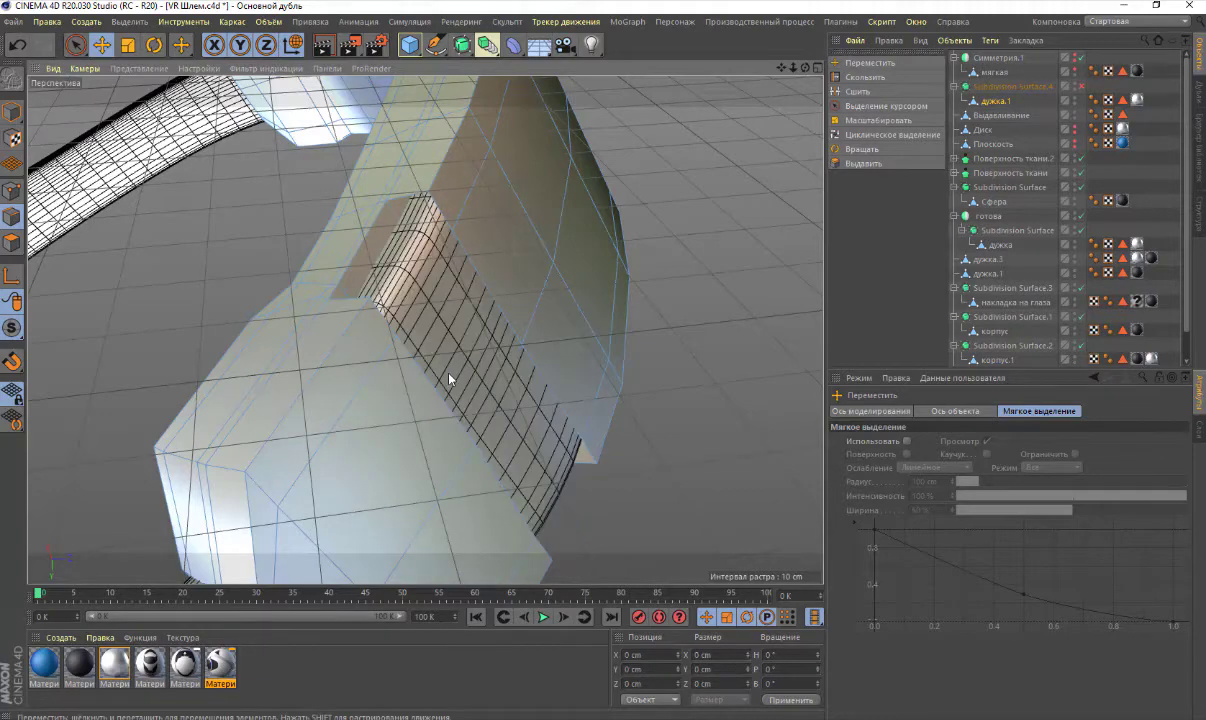
pyautogui.hotkey('ctrl', 'z')
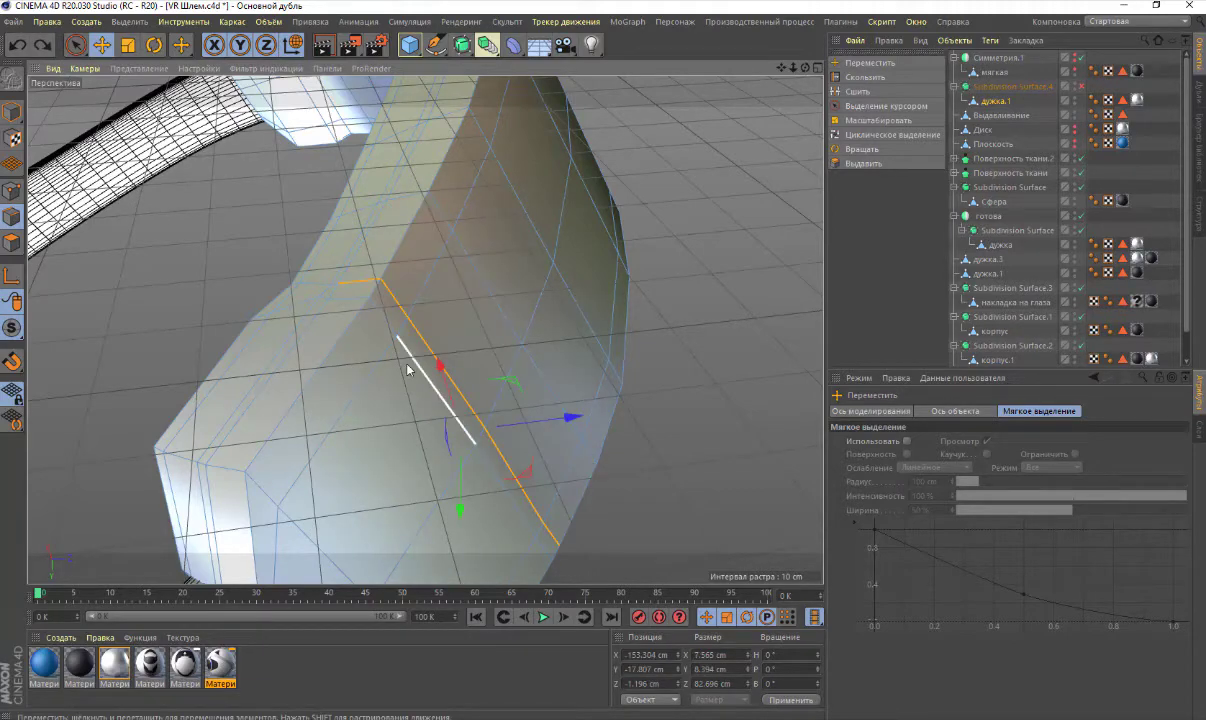
pyautogui.press('Delete')
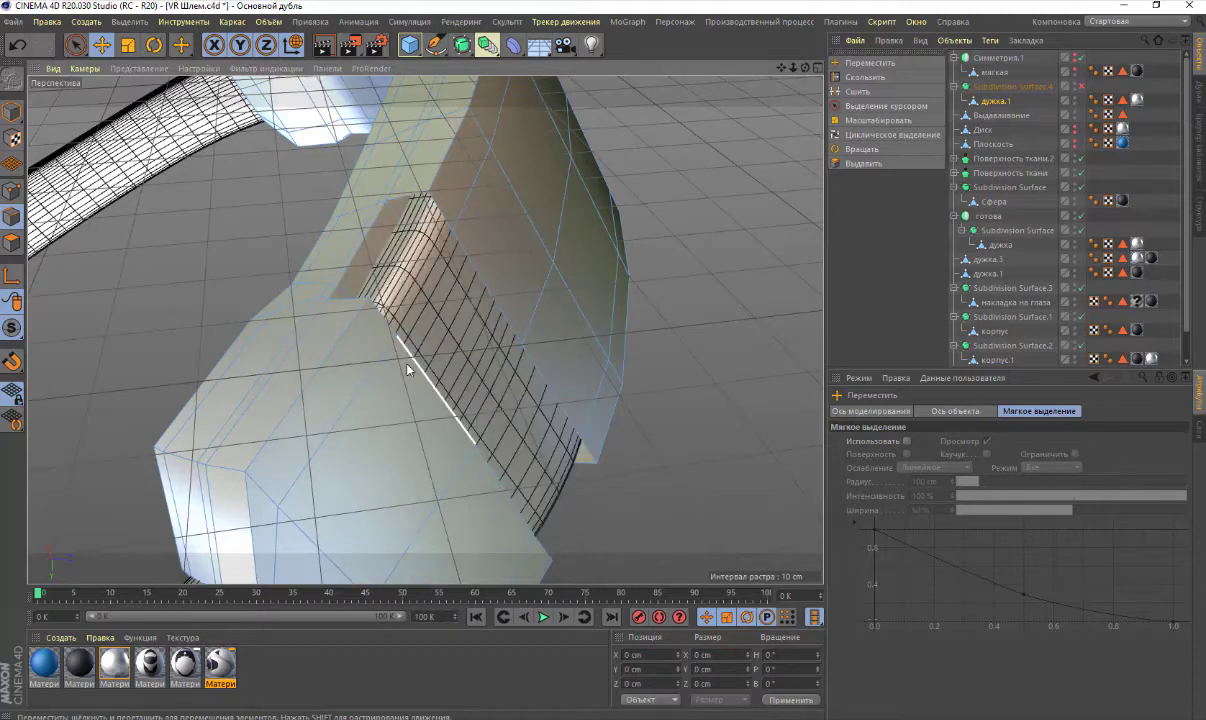
pyautogui.hotkey('ctrl', 'z')
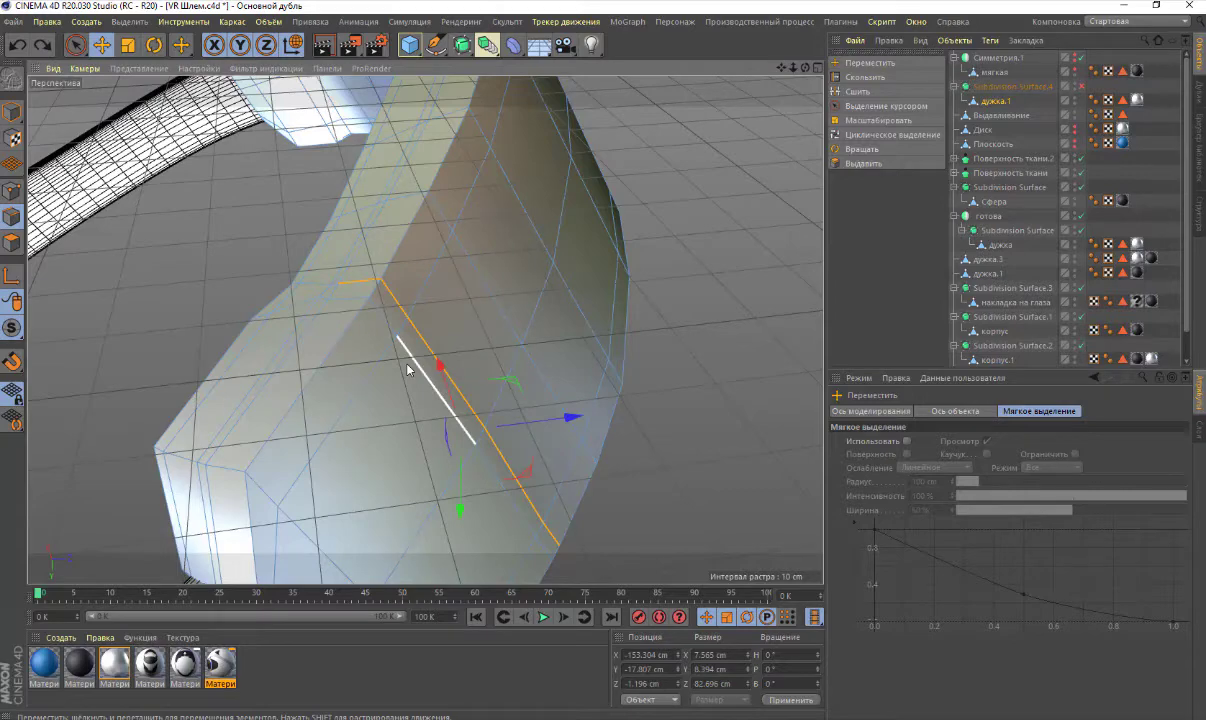
pyautogui.press('Delete')
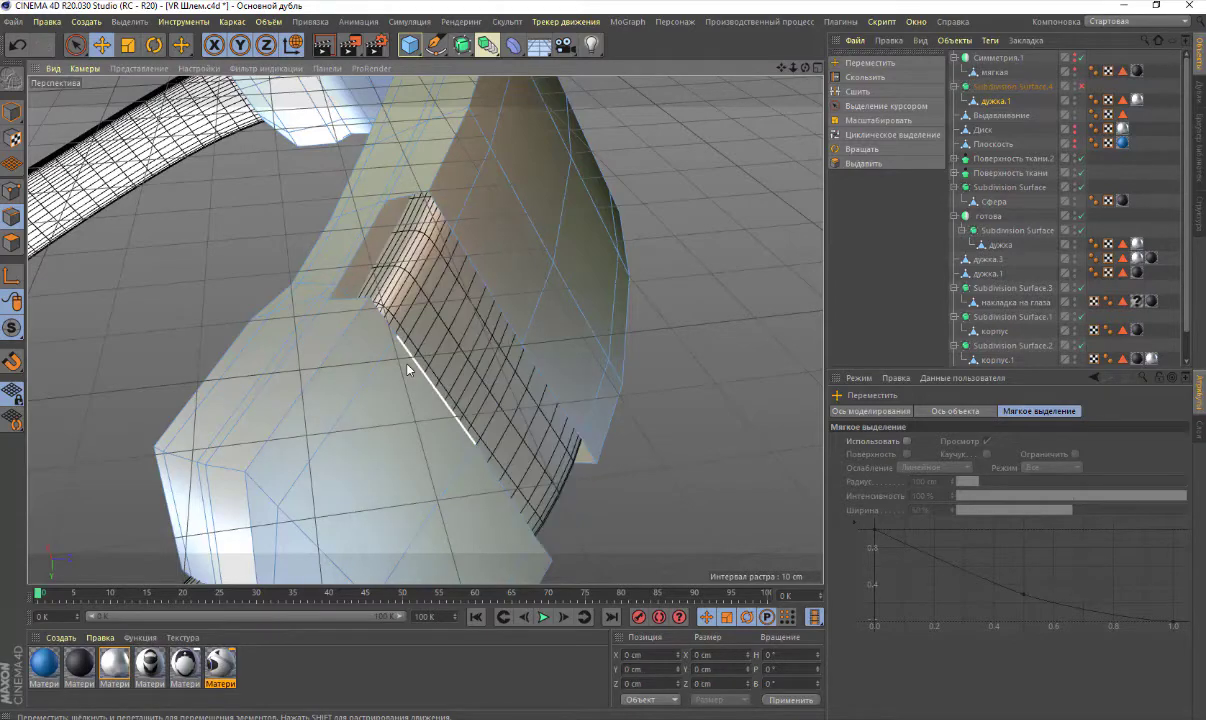
pyautogui.hotkey('ctrl', 'z')
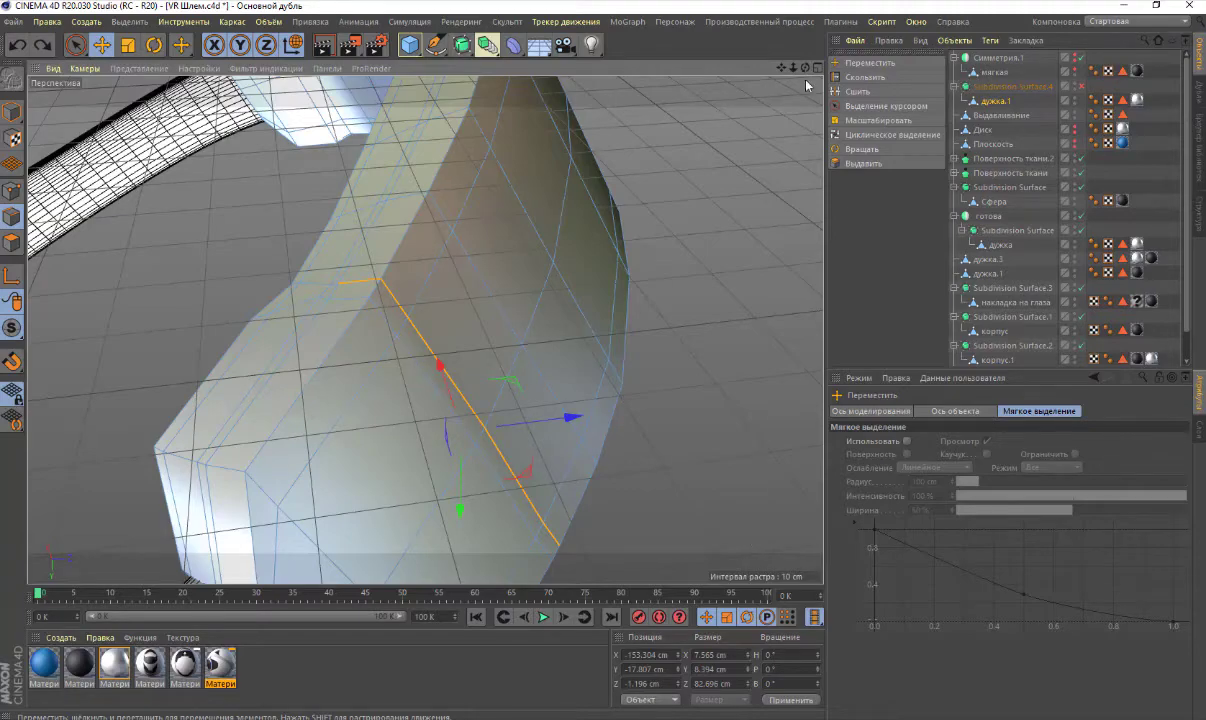
pyautogui.moveTo(560, 250)
pyautogui.keyDown('alt'); pyautogui.mouseDown()
pyautogui.moveTo(425, 328)
pyautogui.moveTo(505, 265)
pyautogui.mouseUp(); pyautogui.keyUp('alt')
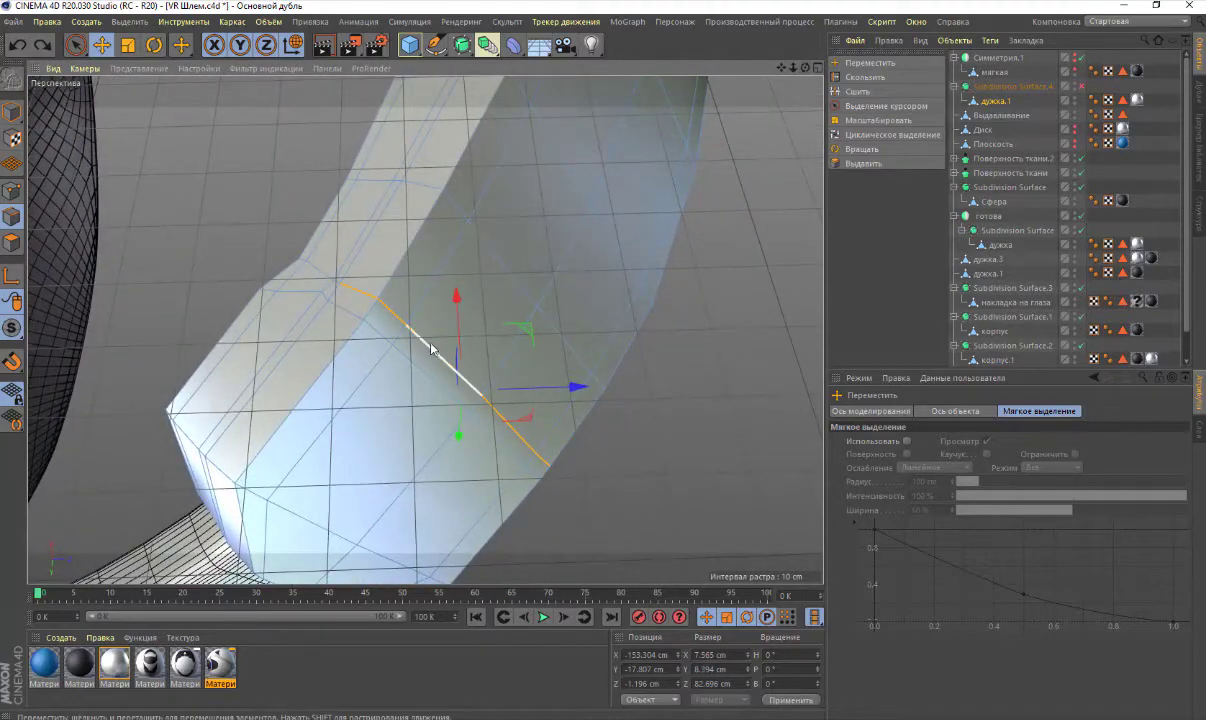
# Orbit and zoom the view to a low angle beneath the headset strap
pyautogui.rightClick(431, 350)
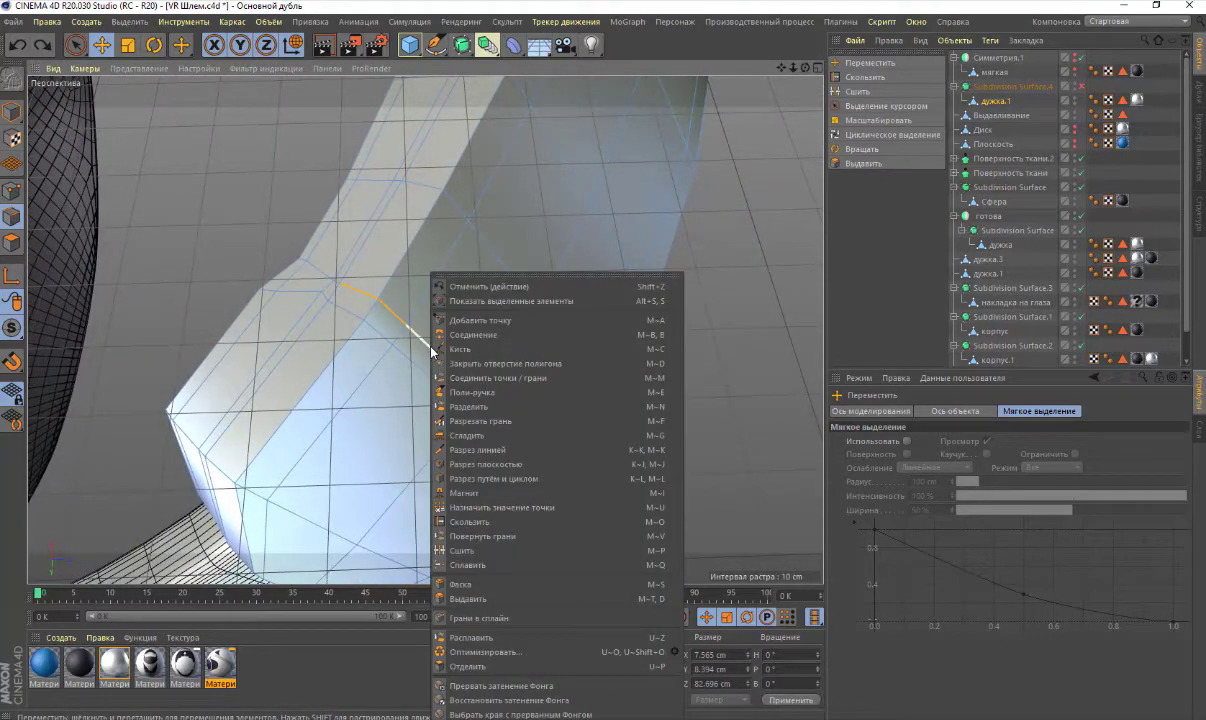
pyautogui.click(718, 323)
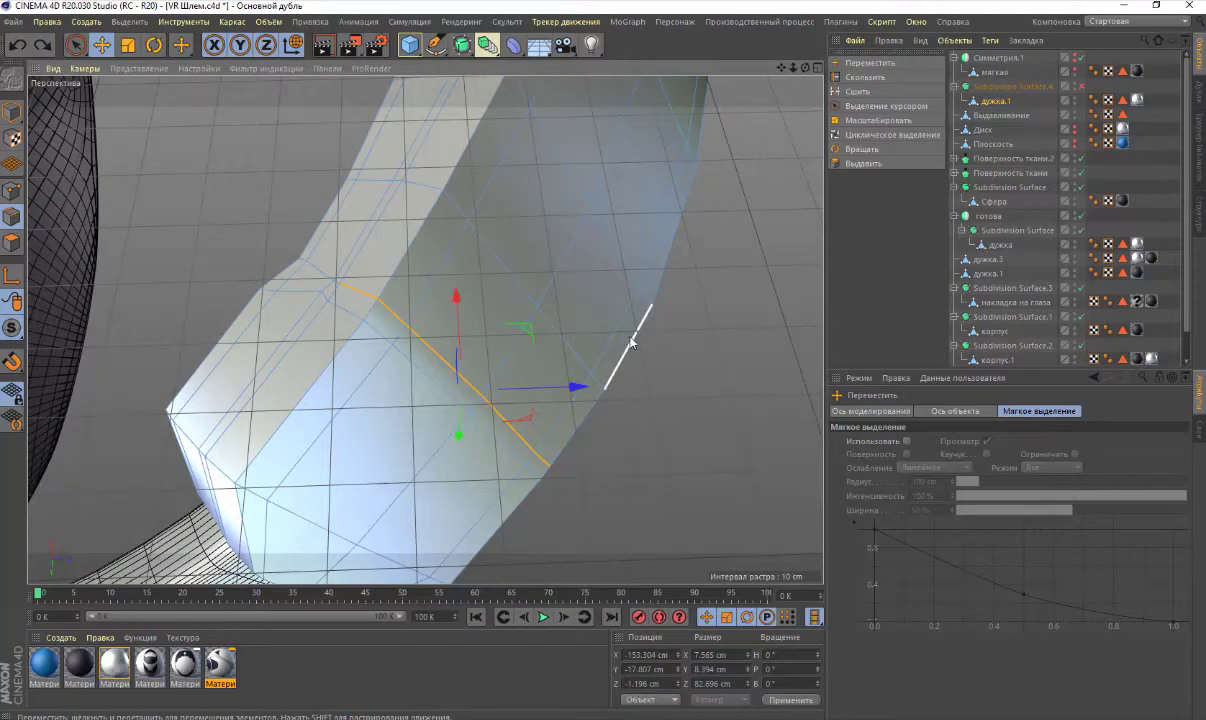
pyautogui.keyDown('alt'); pyautogui.moveTo(630, 342); pyautogui.dragTo(733, 172); pyautogui.keyUp('alt')
pyautogui.keyDown('alt'); pyautogui.moveTo(803, 85); pyautogui.dragTo(640, 300); pyautogui.keyUp('alt')
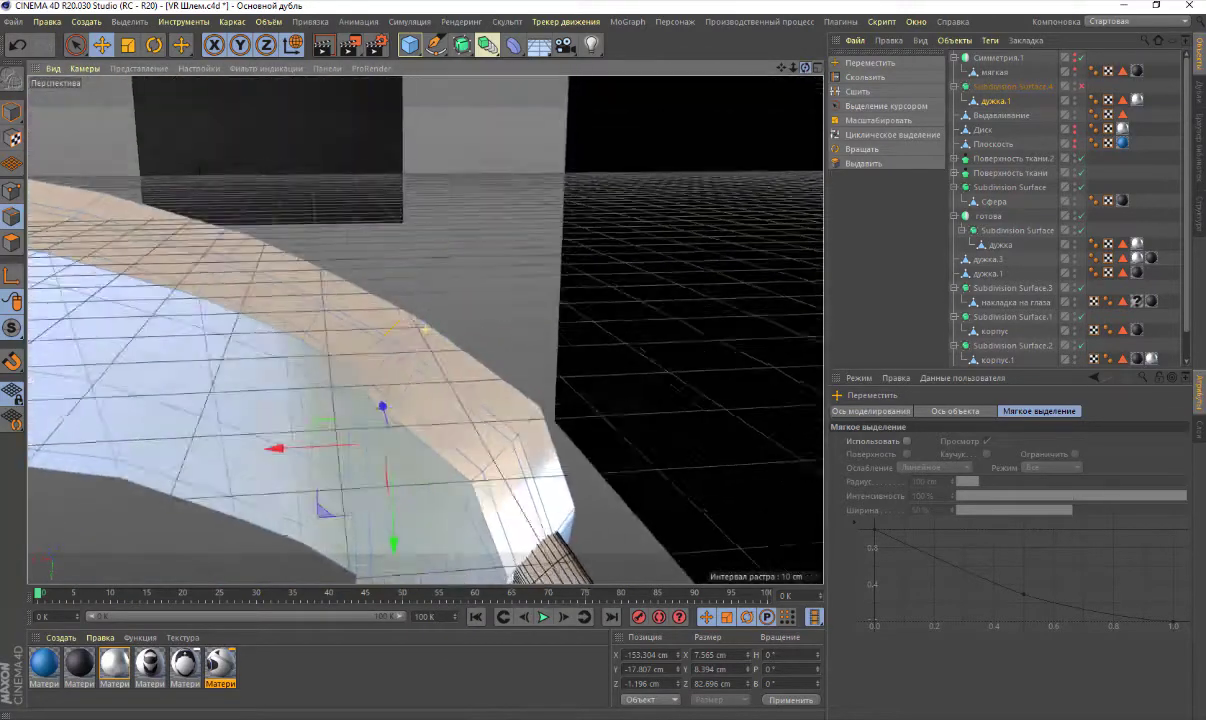
pyautogui.moveTo(424, 332)
pyautogui.keyDown('alt'); pyautogui.mouseDown()
pyautogui.moveTo(402, 319)
pyautogui.moveTo(424, 330)
pyautogui.moveTo(676, 143)
pyautogui.mouseUp(); pyautogui.keyUp('alt')
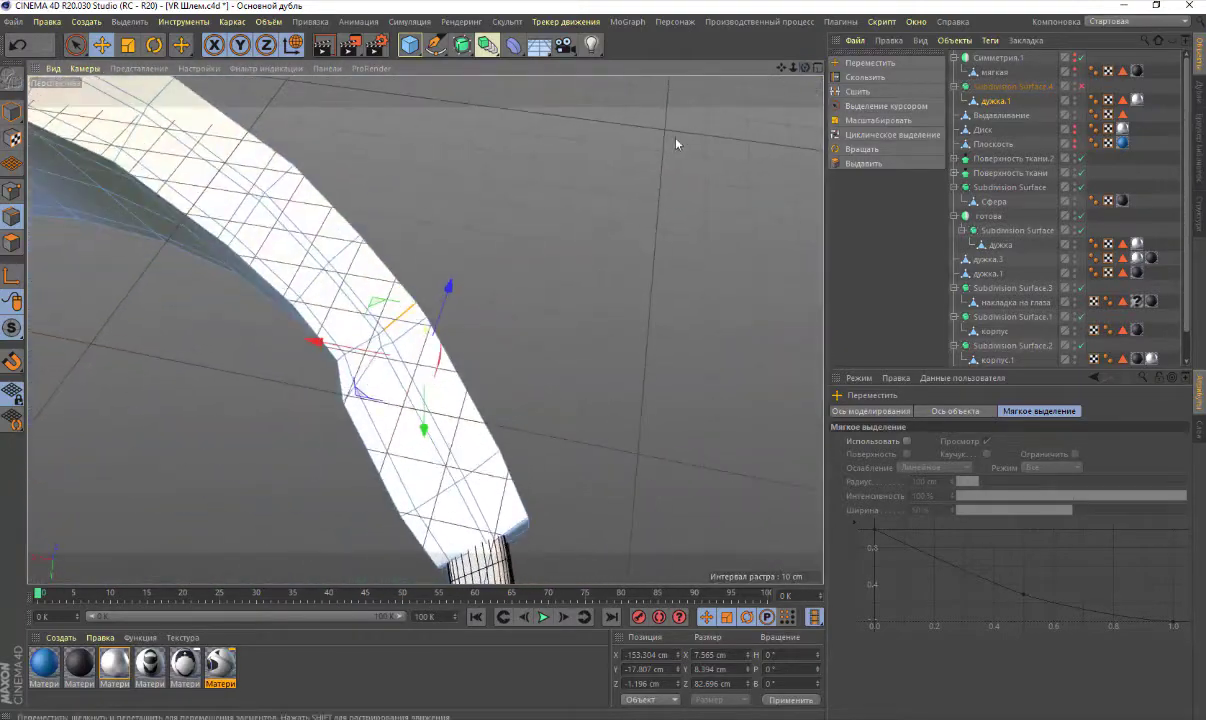
pyautogui.scroll(3, 452, 277)
pyautogui.scroll(3, 452, 277)
pyautogui.scroll(2, 452, 280)
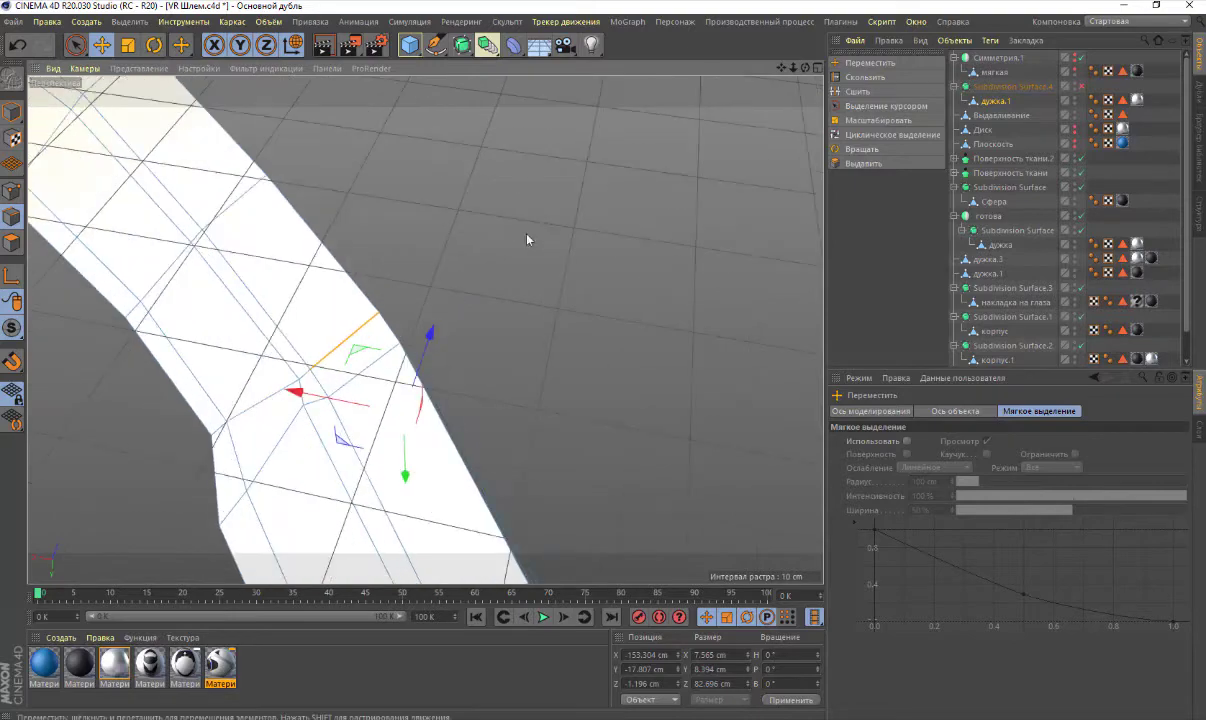
pyautogui.keyDown('alt'); pyautogui.moveTo(425, 329); pyautogui.dragTo(425, 329); pyautogui.keyUp('alt')
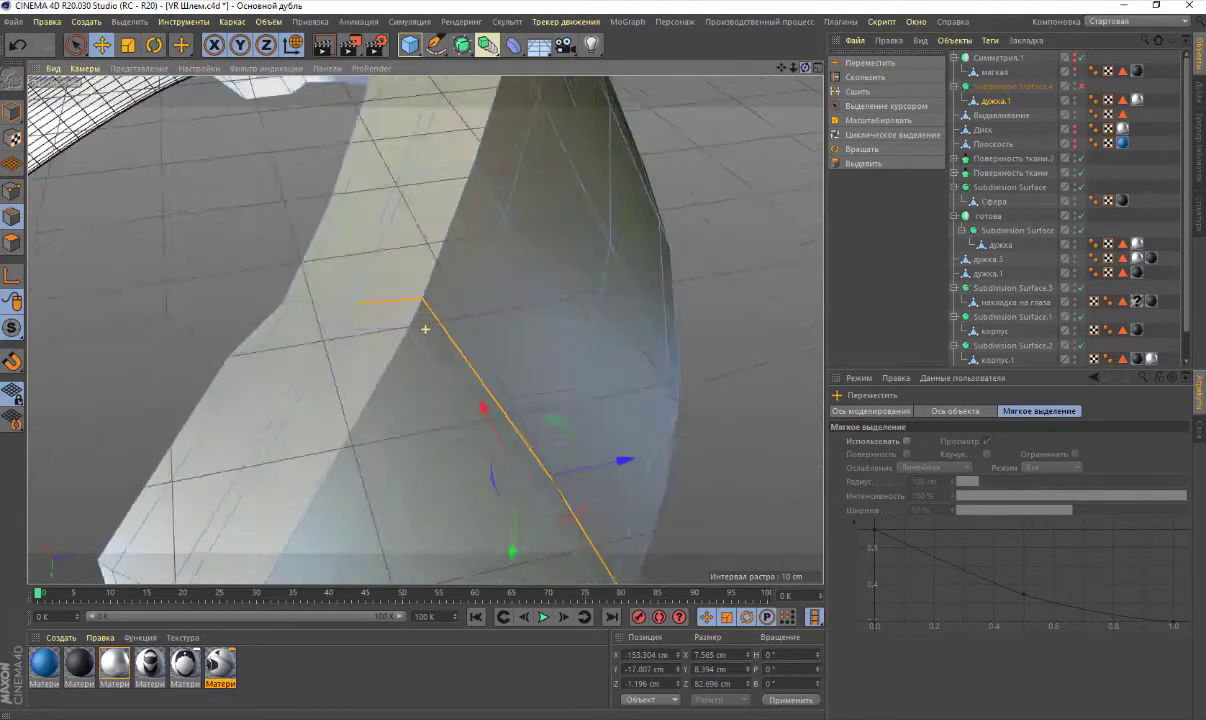
pyautogui.scroll(-5, 610, 206)
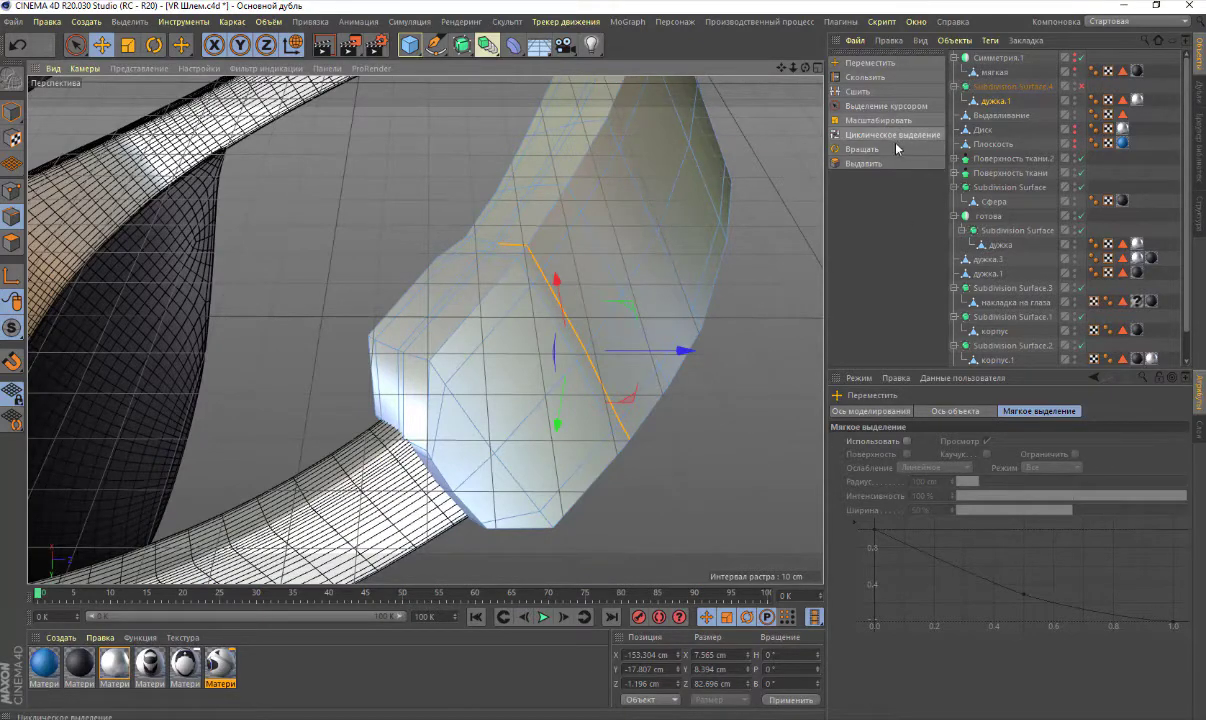
# Slide the selected strap edge upward, inspect it up close, then undo the slide
pyautogui.click(867, 78)
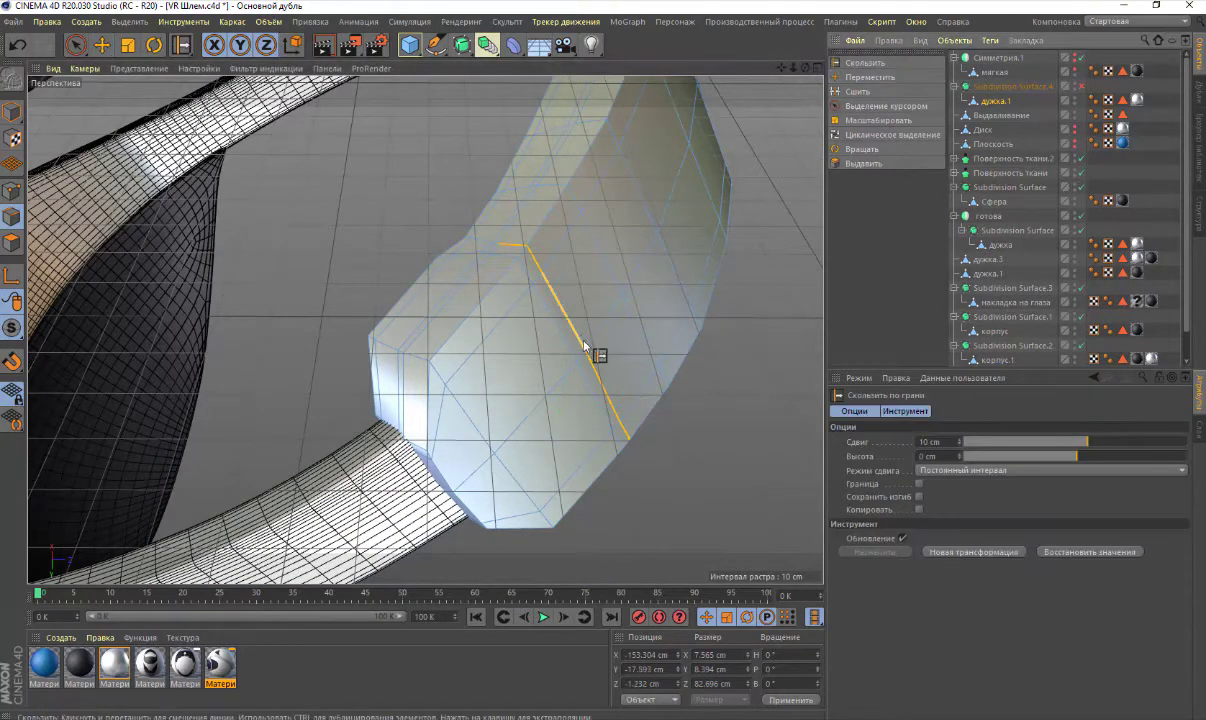
pyautogui.moveTo(588, 346)
pyautogui.mouseDown()
pyautogui.moveTo(612, 320)
pyautogui.moveTo(602, 346)
pyautogui.mouseUp()
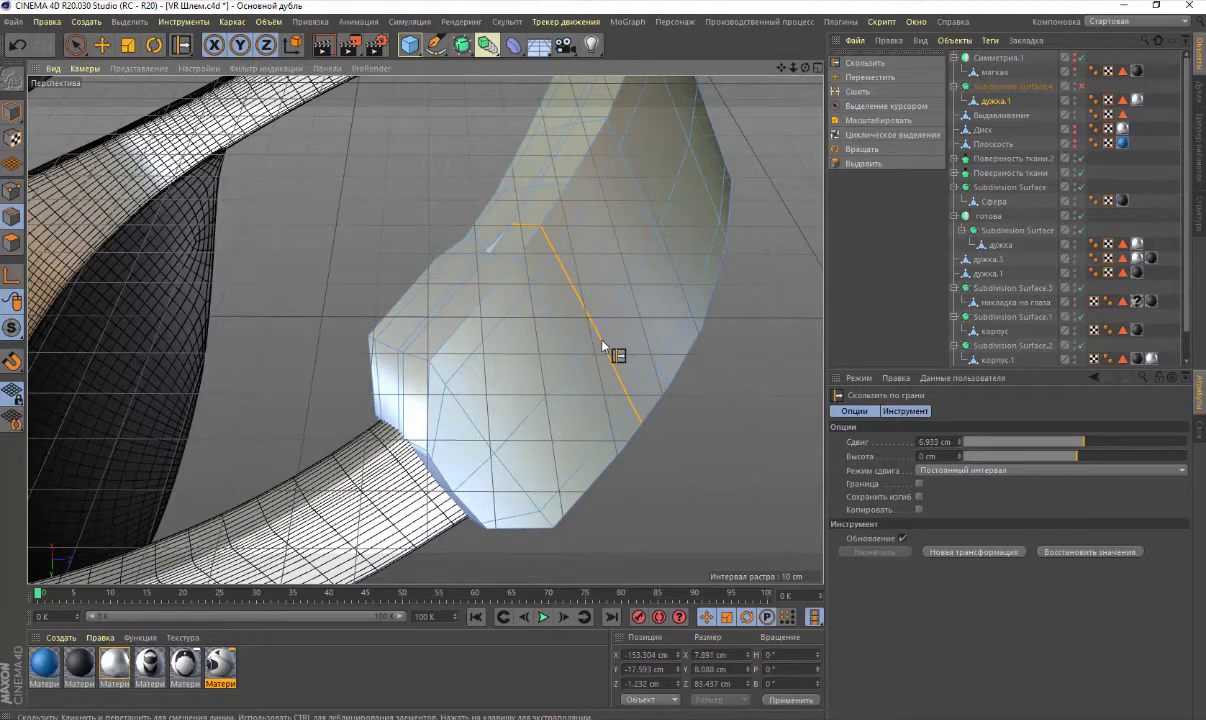
pyautogui.scroll(1, 520, 237)
pyautogui.scroll(1, 512, 233)
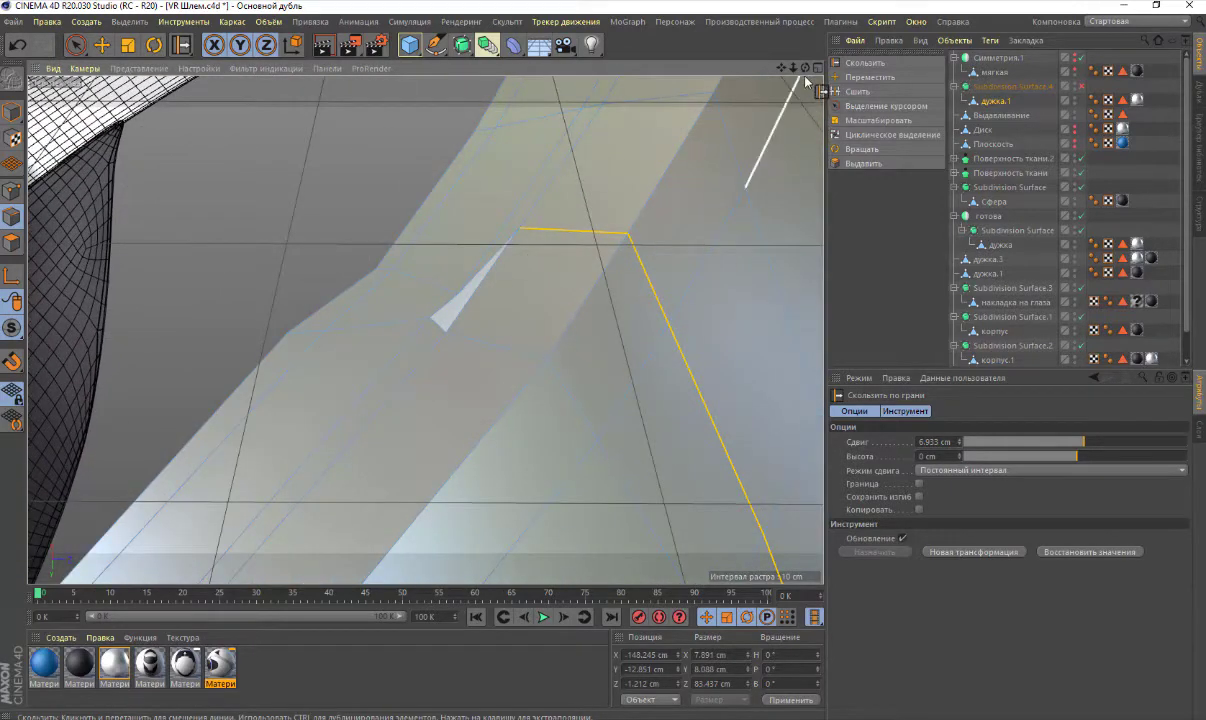
pyautogui.moveTo(805, 68)
pyautogui.mouseDown()
pyautogui.moveTo(760, 70)
pyautogui.moveTo(805, 68)
pyautogui.mouseUp()
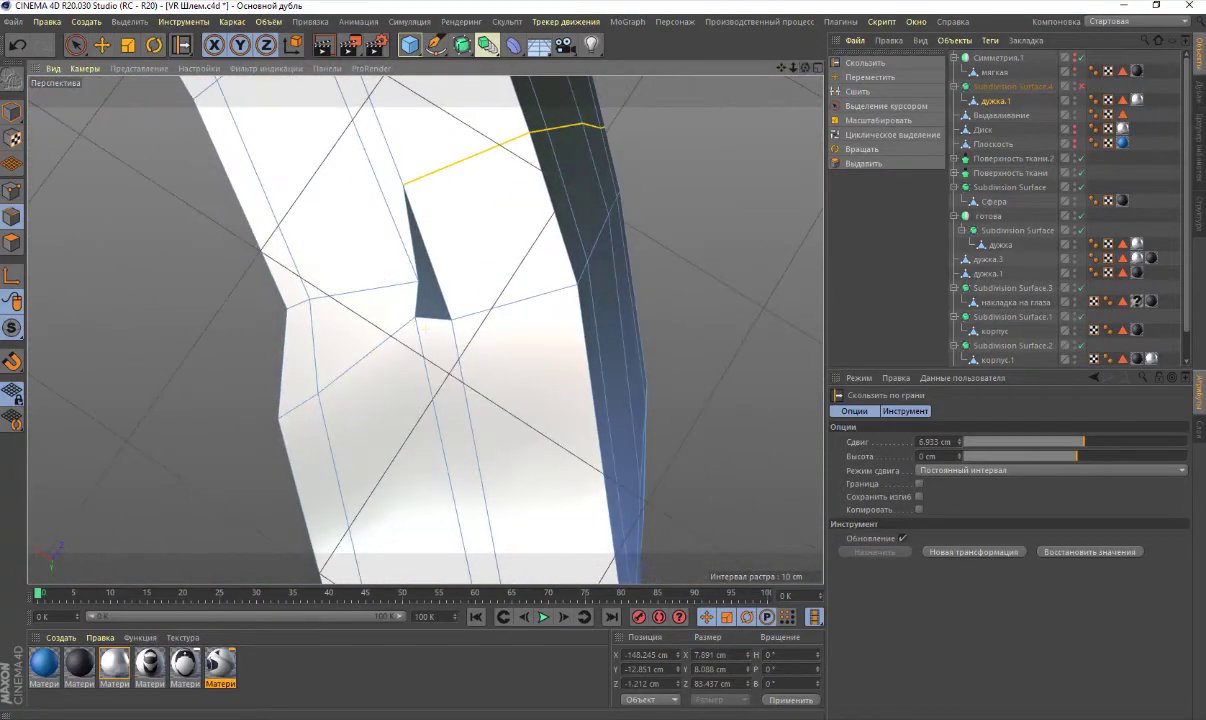
pyautogui.hotkey('ctrl', 'z')
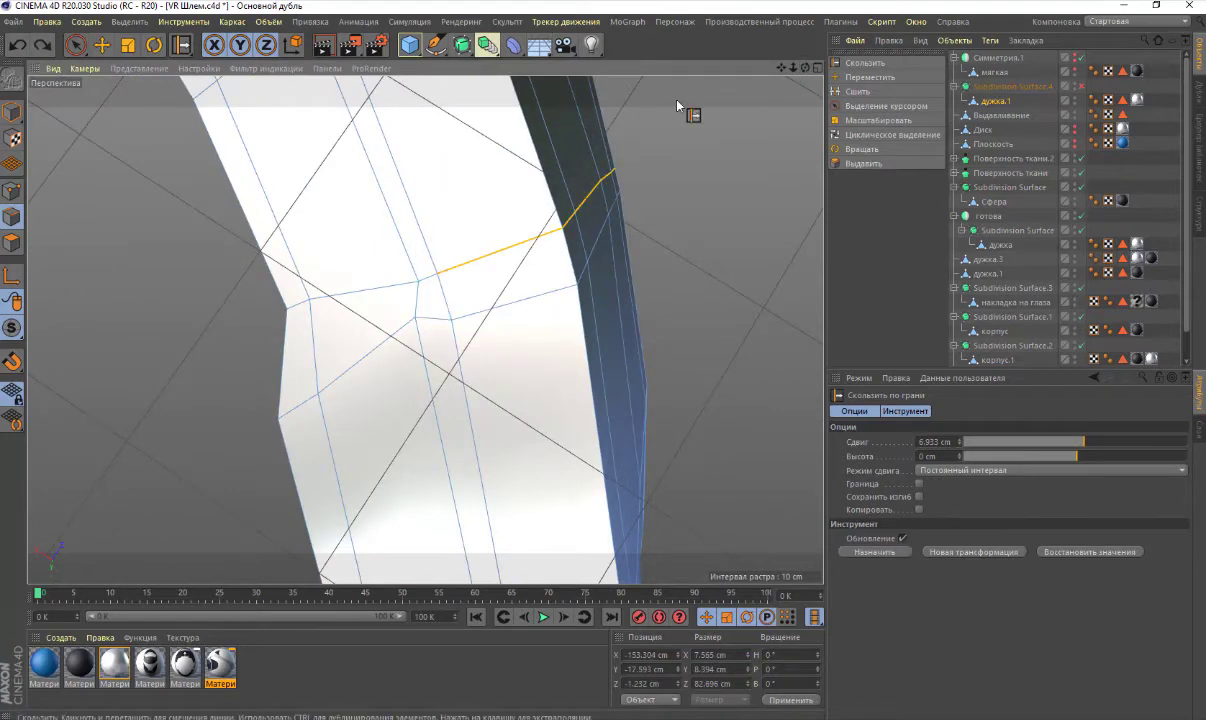
# Switch to Points mode and browse the selection and mesh tool menus without applying anything
pyautogui.click(9, 191)
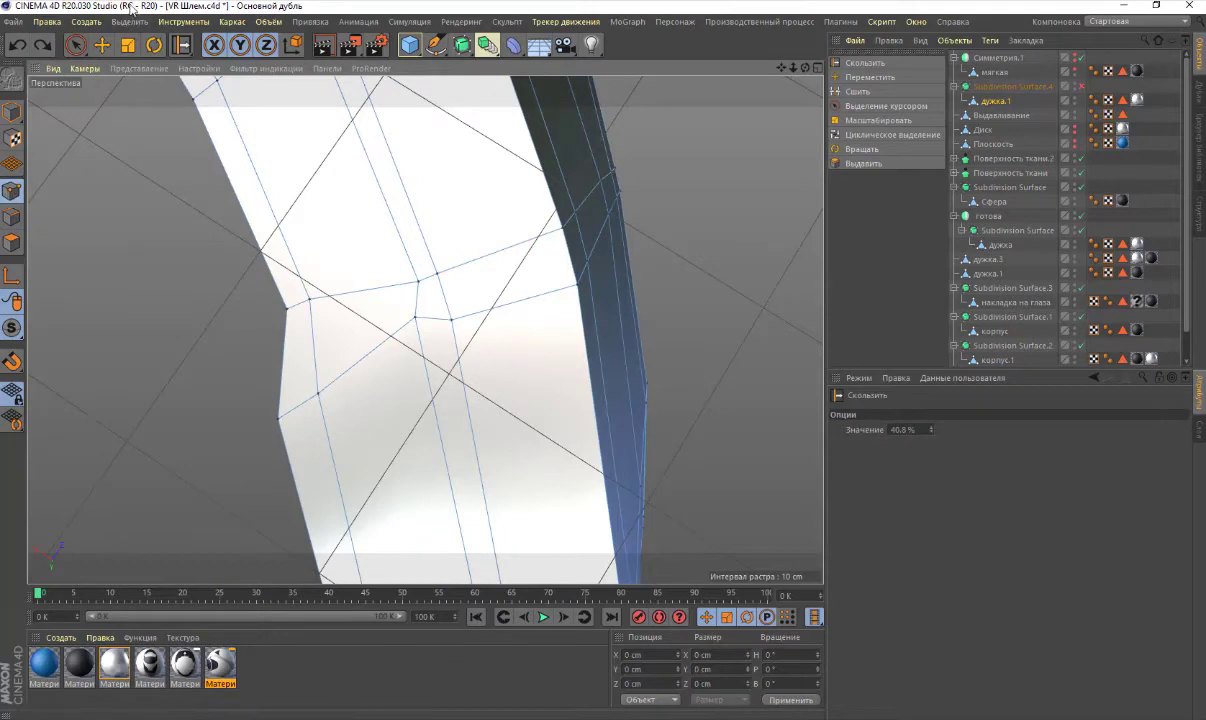
pyautogui.click(129, 21)
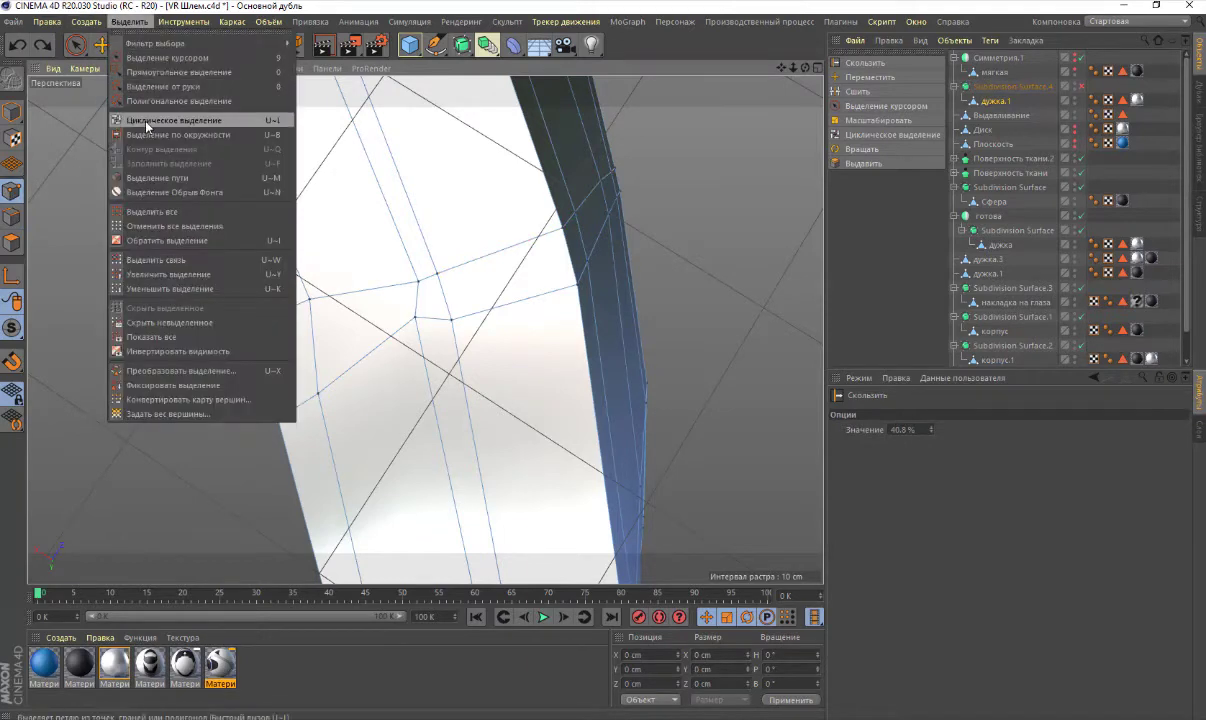
pyautogui.rightClick(112, 234)
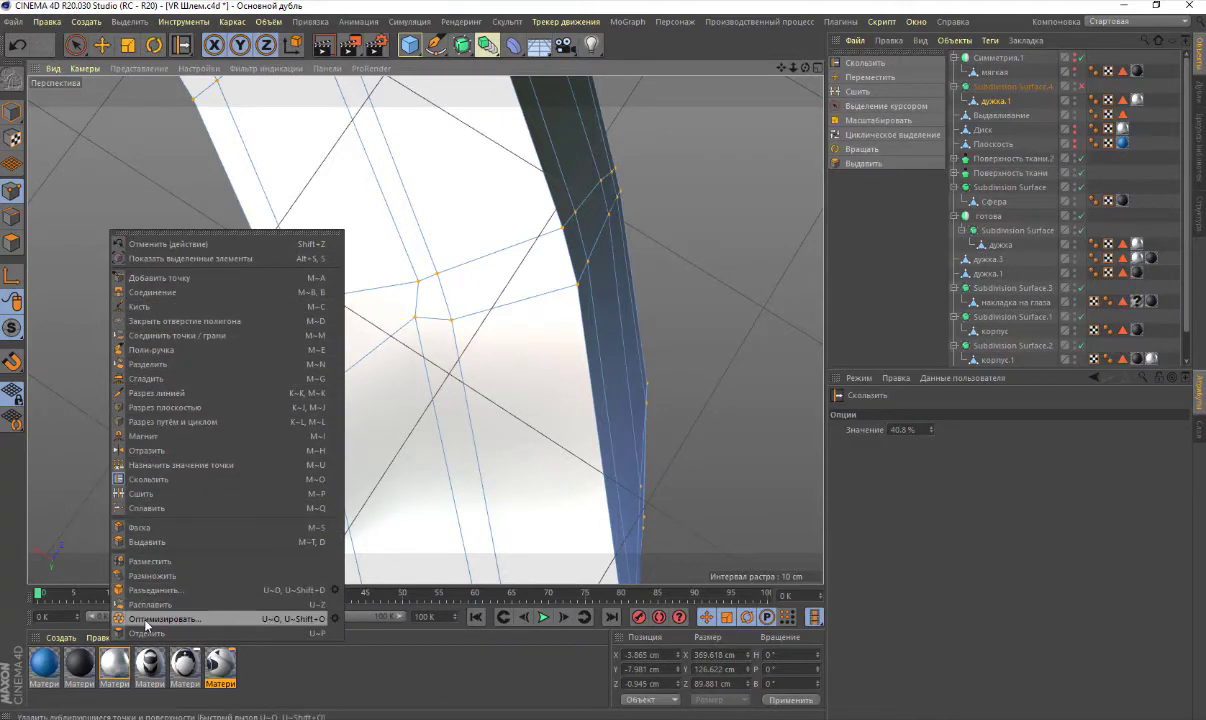
pyautogui.press('Escape')
pyautogui.keyDown('alt'); pyautogui.moveTo(264, 430); pyautogui.dragTo(366, 348); pyautogui.keyUp('alt')
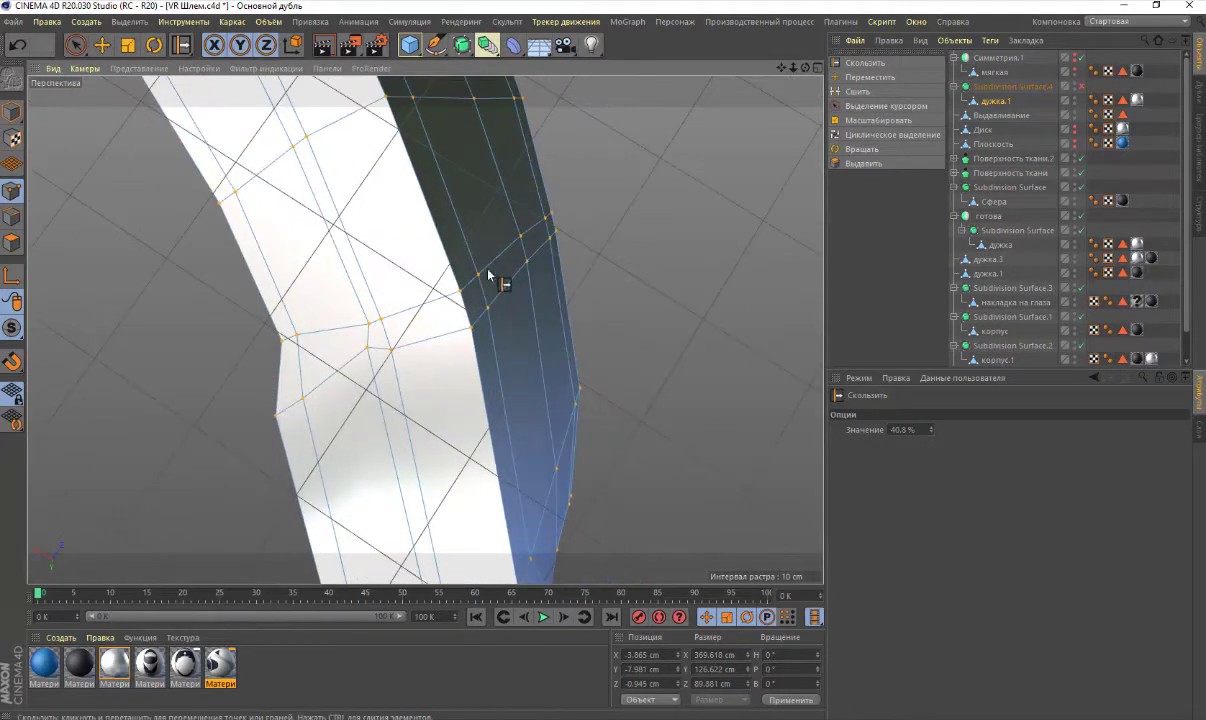
# In Edge mode, slide strap edge loops until the offset reads about 5.96 cm
pyautogui.click(12, 214)
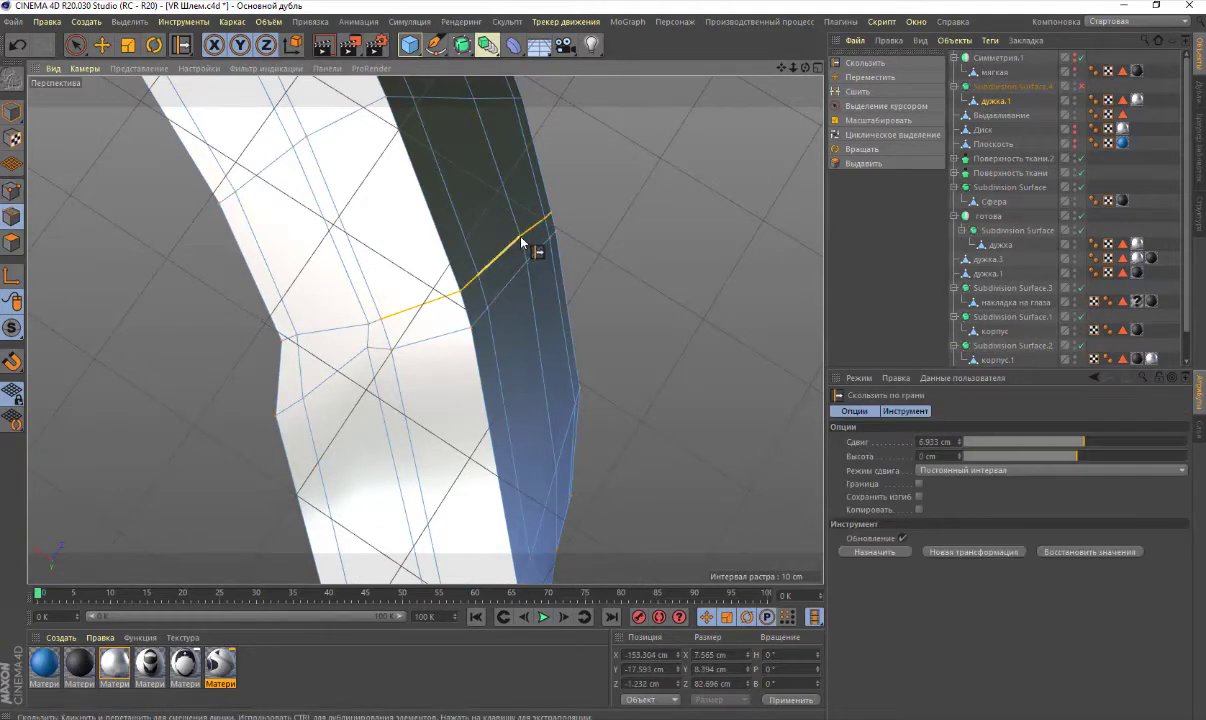
pyautogui.moveTo(522, 238); pyautogui.dragTo(510, 226)
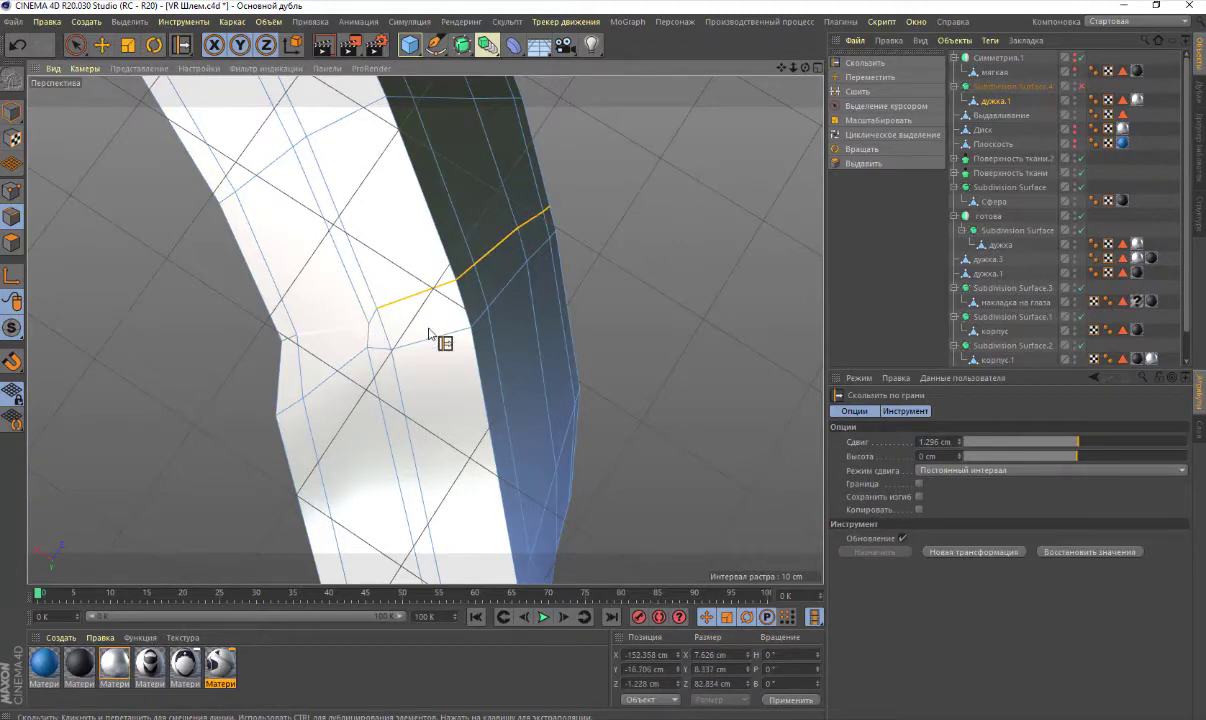
pyautogui.click(502, 300)
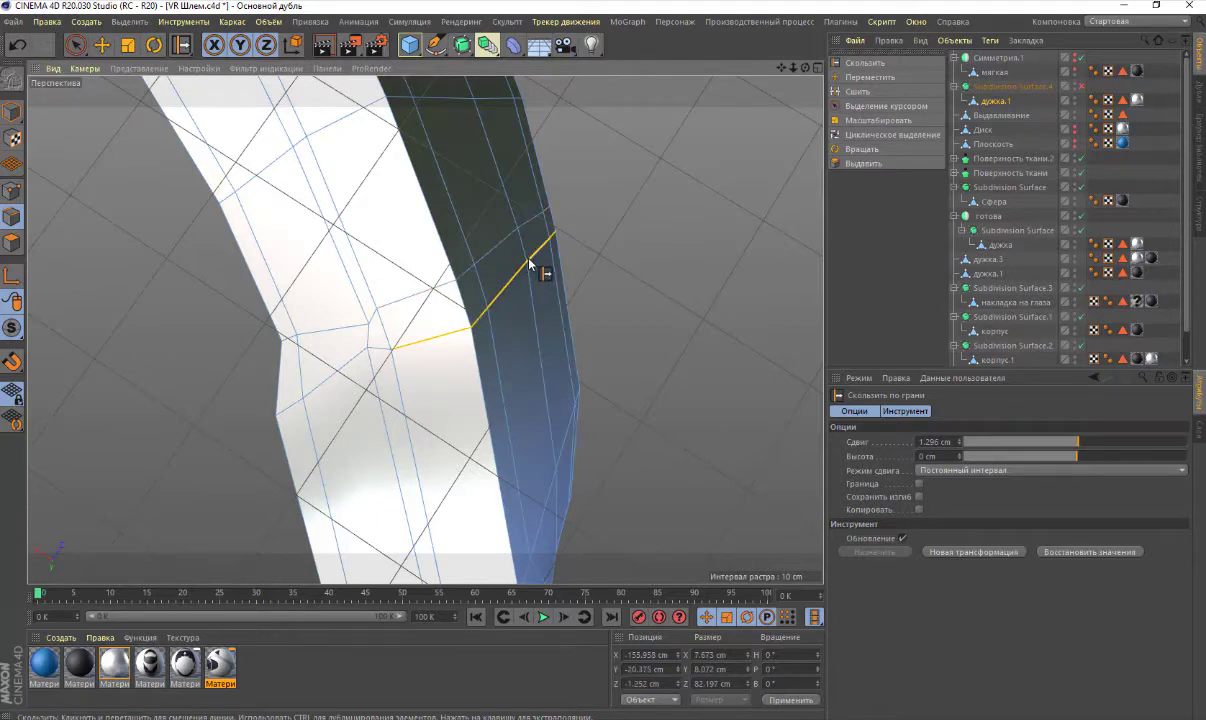
pyautogui.moveTo(529, 263); pyautogui.dragTo(550, 371)
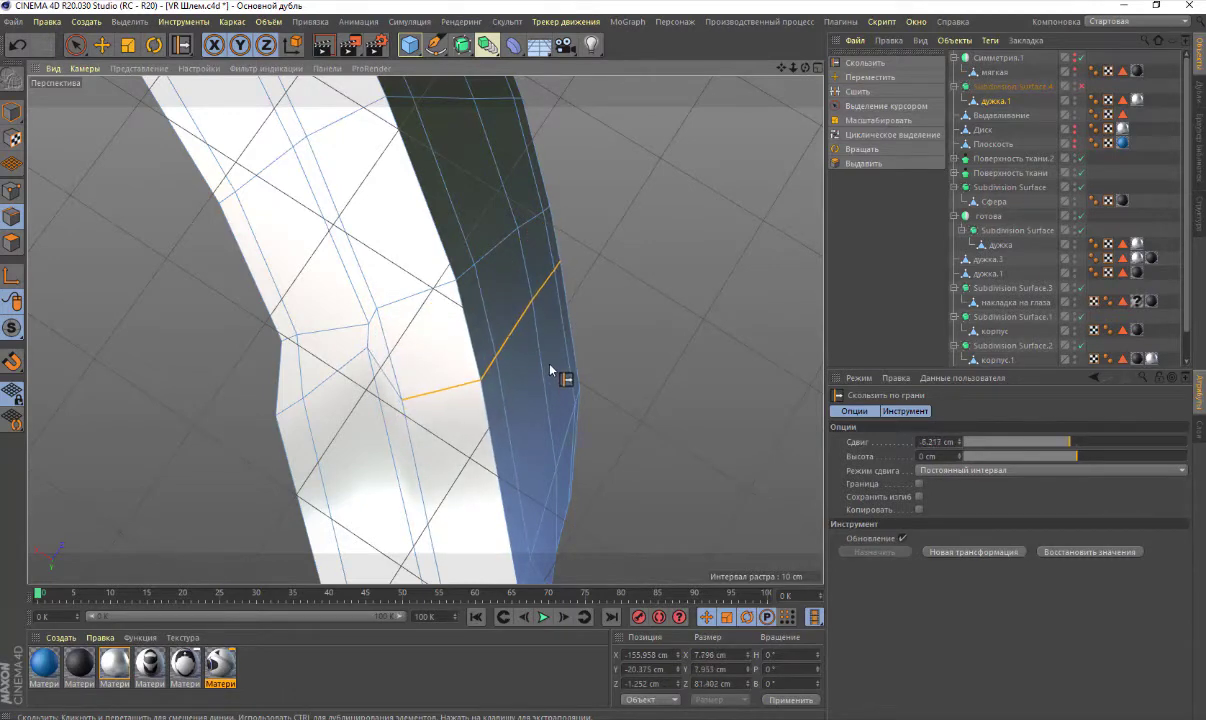
pyautogui.scroll(-3, 550, 371)
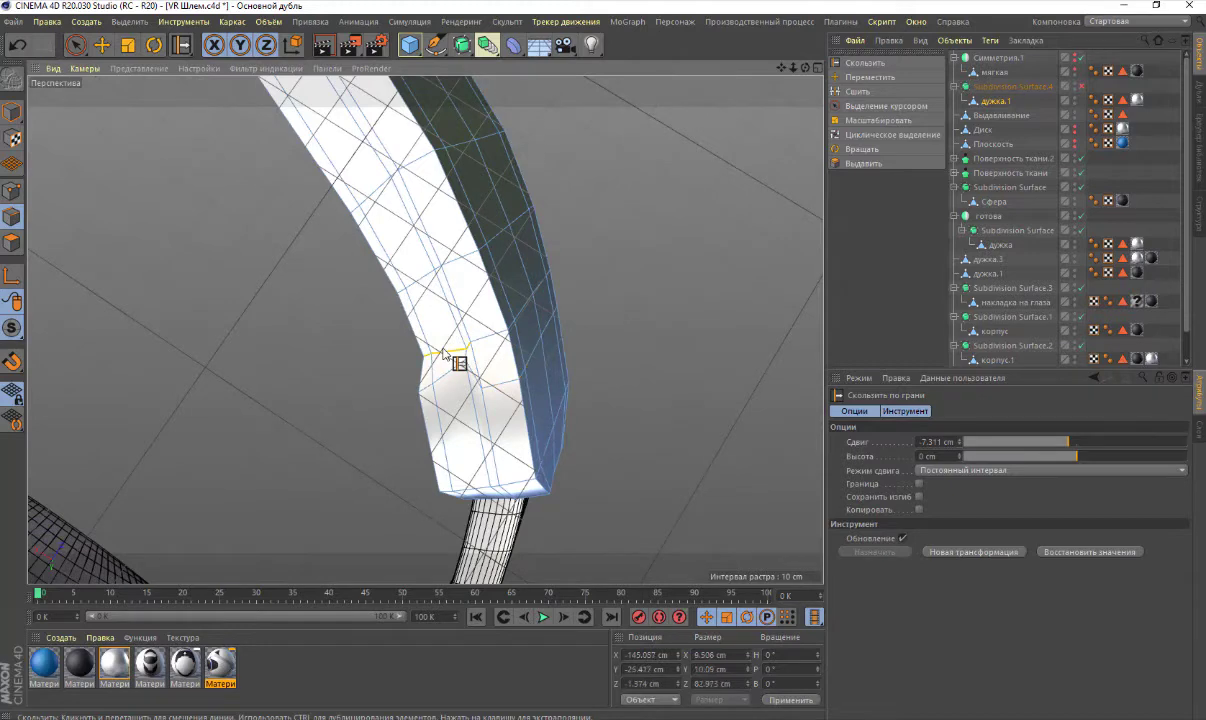
pyautogui.moveTo(444, 357)
pyautogui.mouseDown()
pyautogui.moveTo(438, 320)
pyautogui.moveTo(484, 328)
pyautogui.mouseUp()
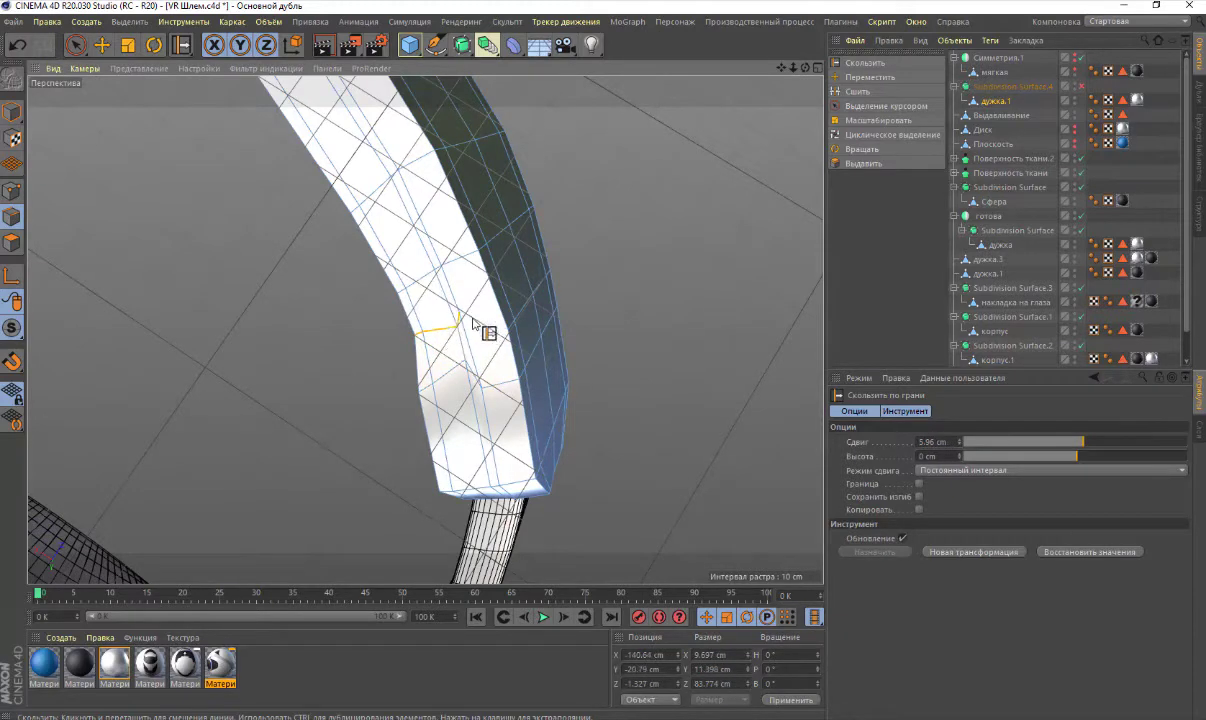
# Slide strap points along their edges to 7.1%, then orbit out to view the whole headset
pyautogui.click(12, 190)
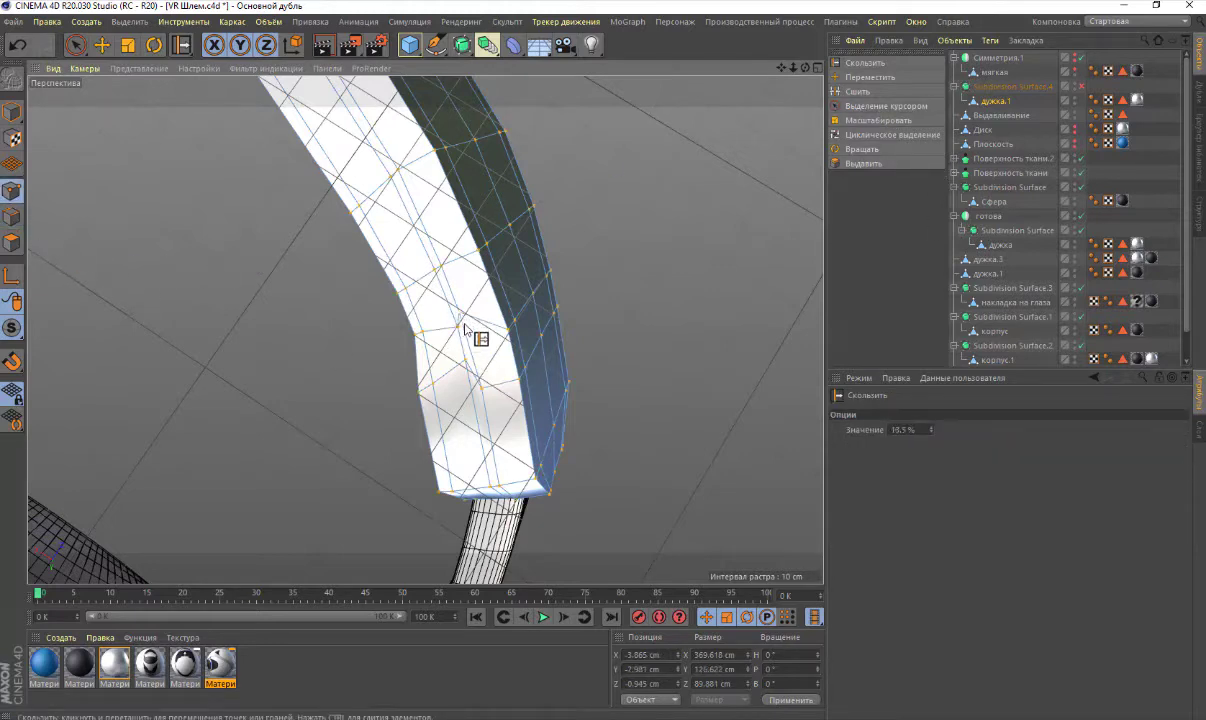
pyautogui.scroll(3, 447, 351)
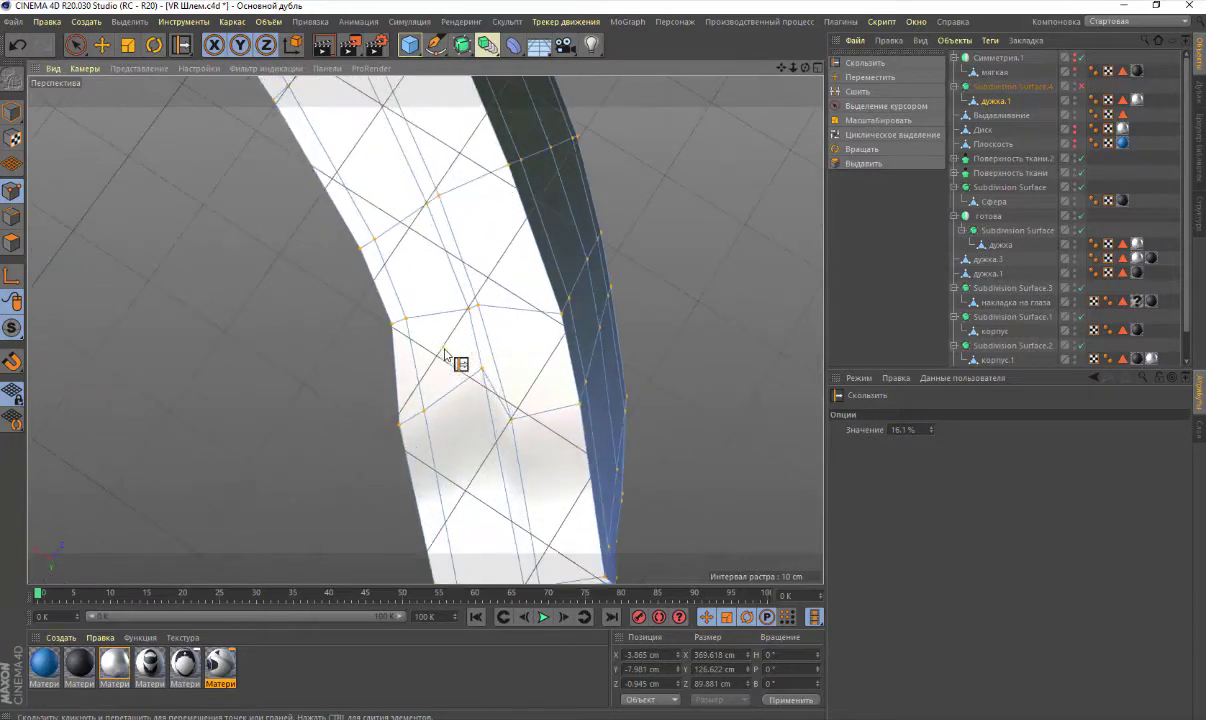
pyautogui.moveTo(483, 375); pyautogui.dragTo(491, 398)
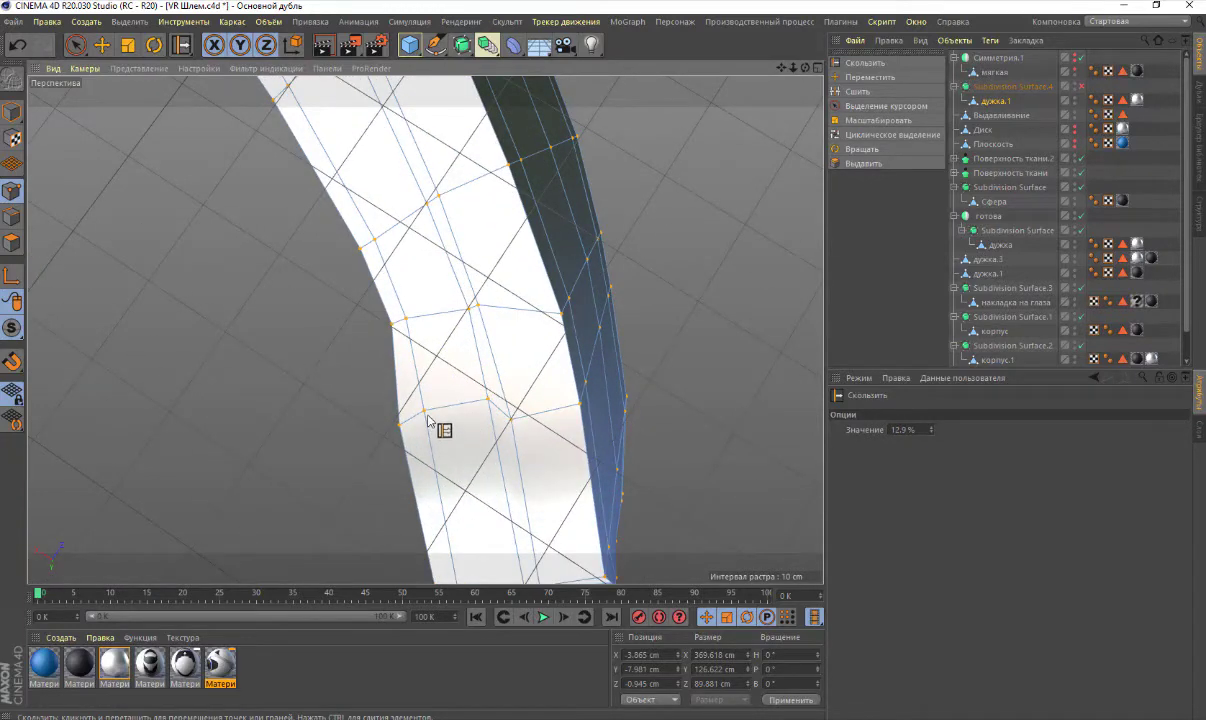
pyautogui.moveTo(427, 417); pyautogui.dragTo(429, 425)
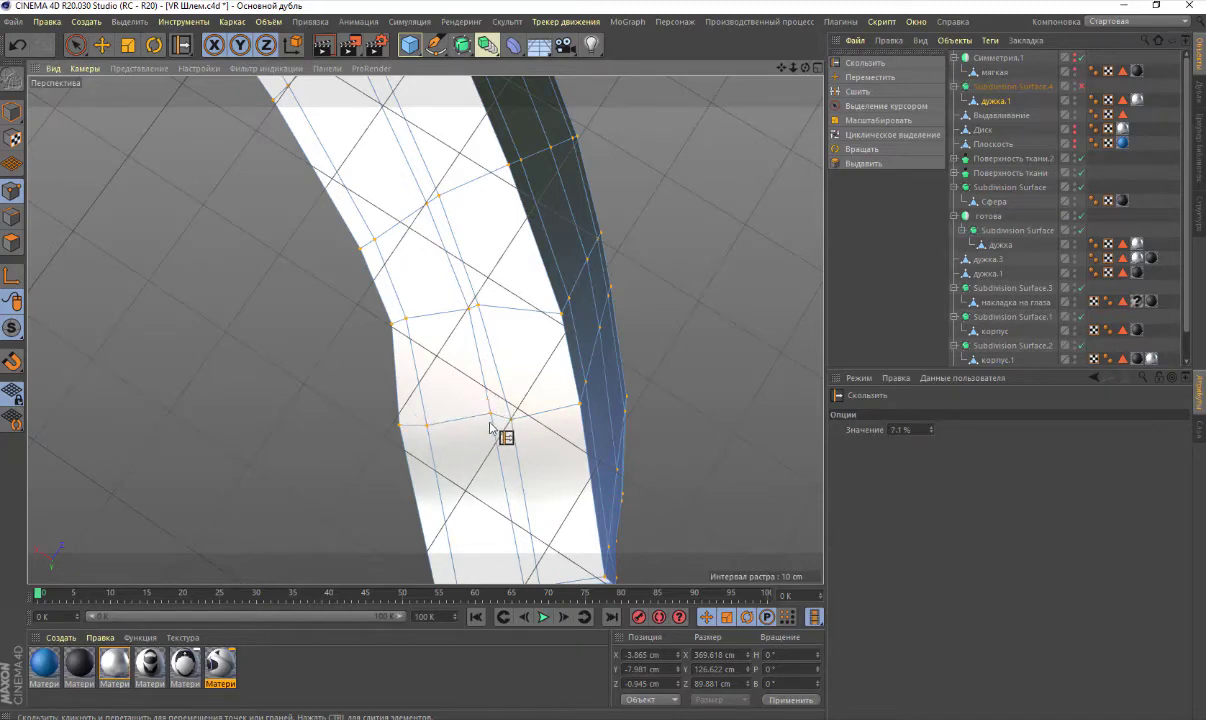
pyautogui.scroll(-3, 495, 418)
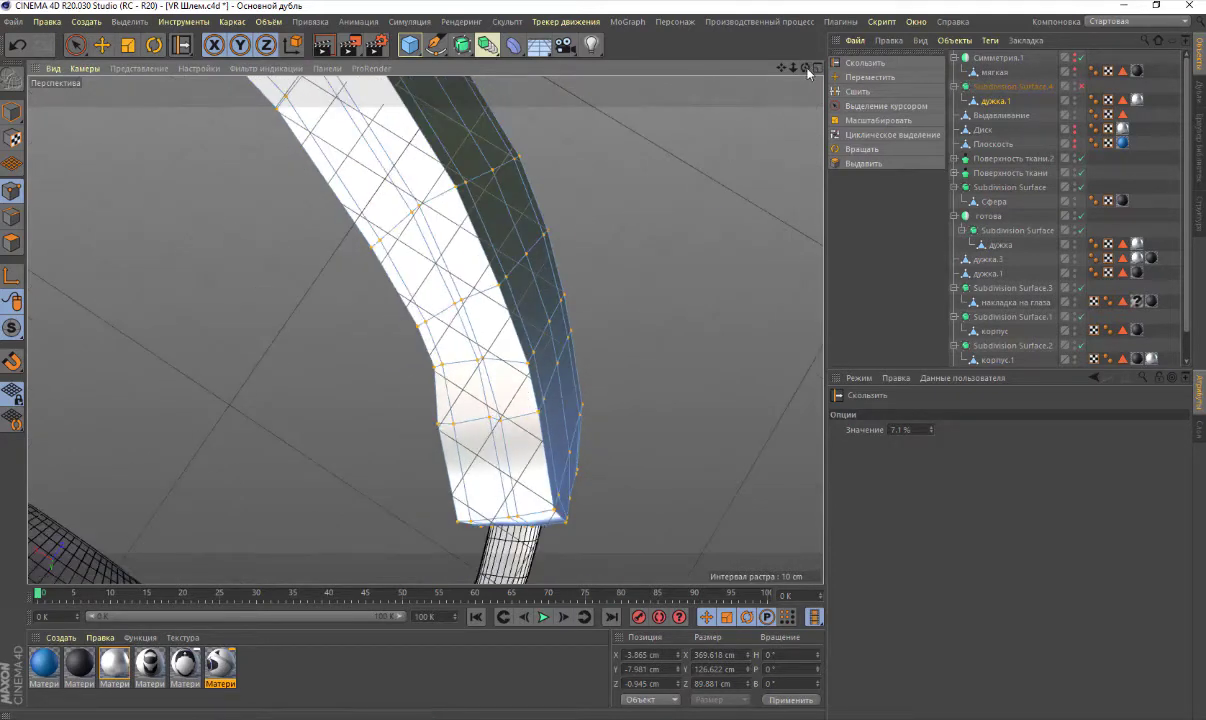
pyautogui.moveTo(808, 73); pyautogui.dragTo(747, 63)
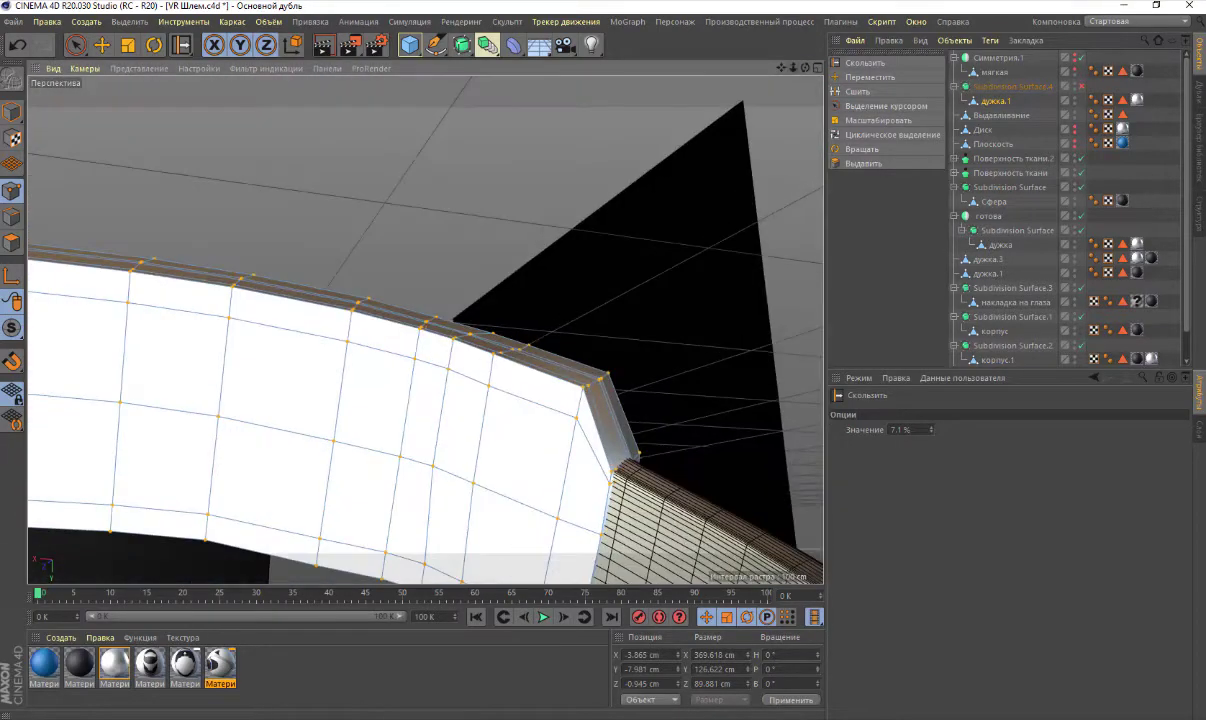
pyautogui.moveTo(805, 74); pyautogui.dragTo(805, 74)
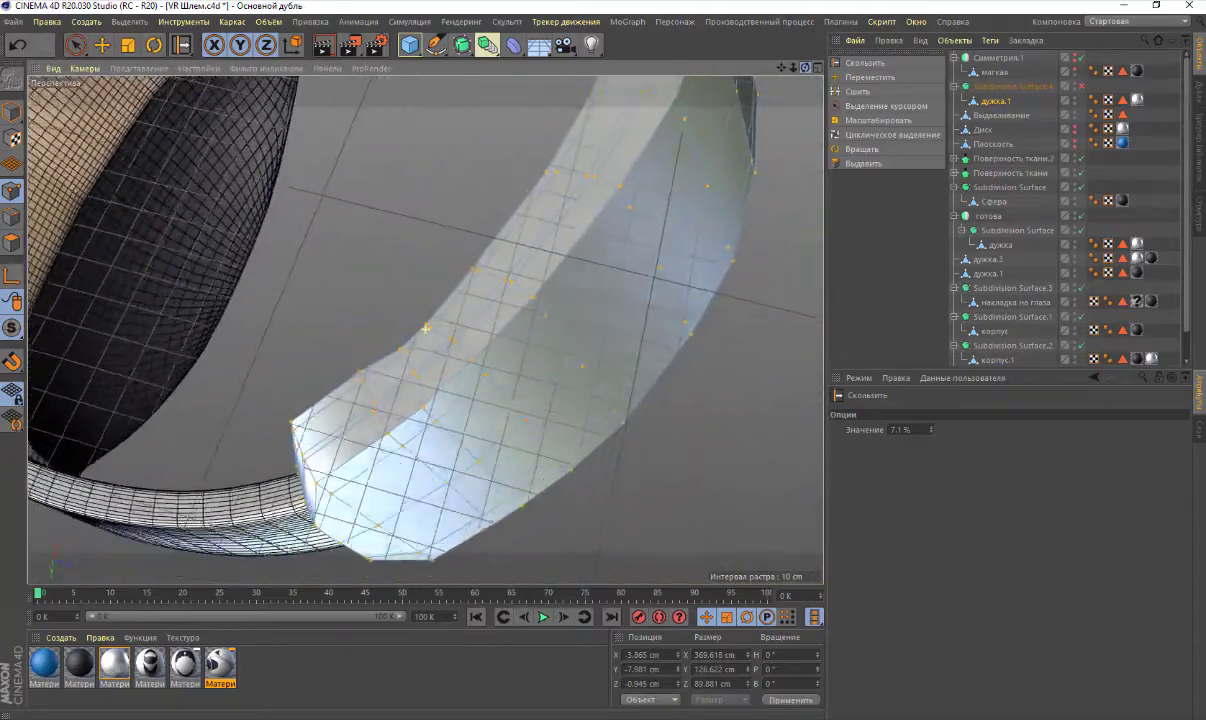
pyautogui.moveTo(427, 329); pyautogui.dragTo(715, 122)
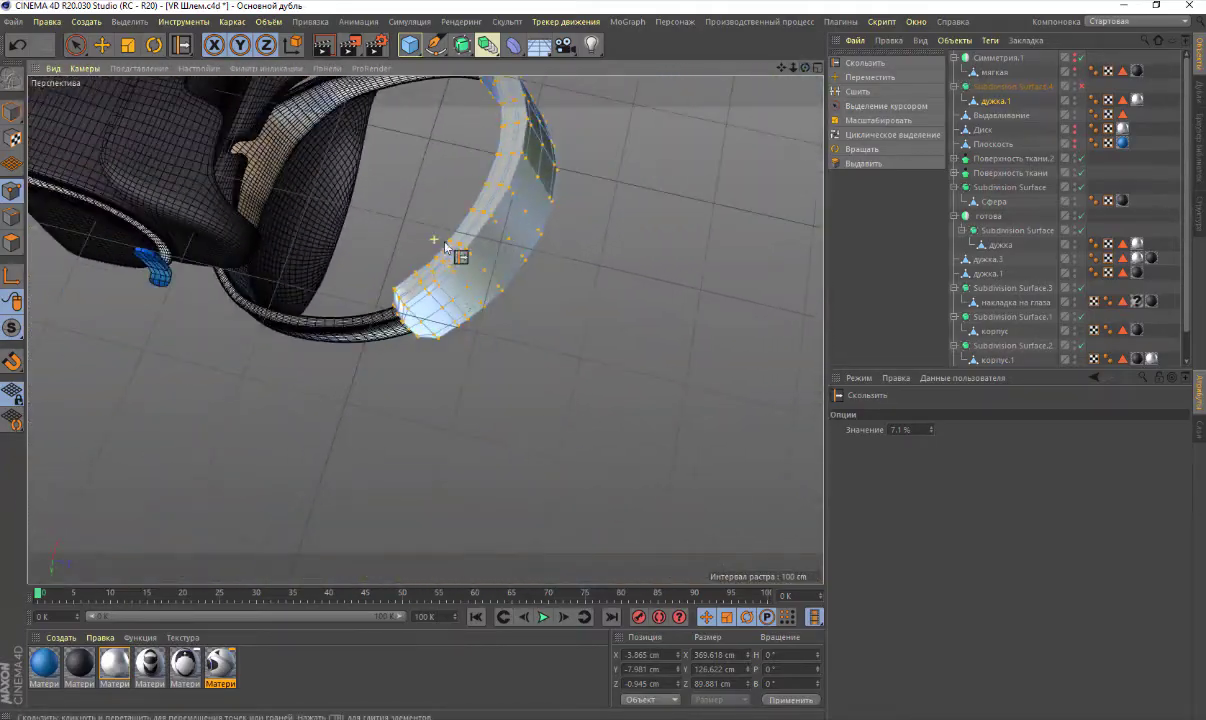
pyautogui.moveTo(805, 67); pyautogui.dragTo(738, 63)
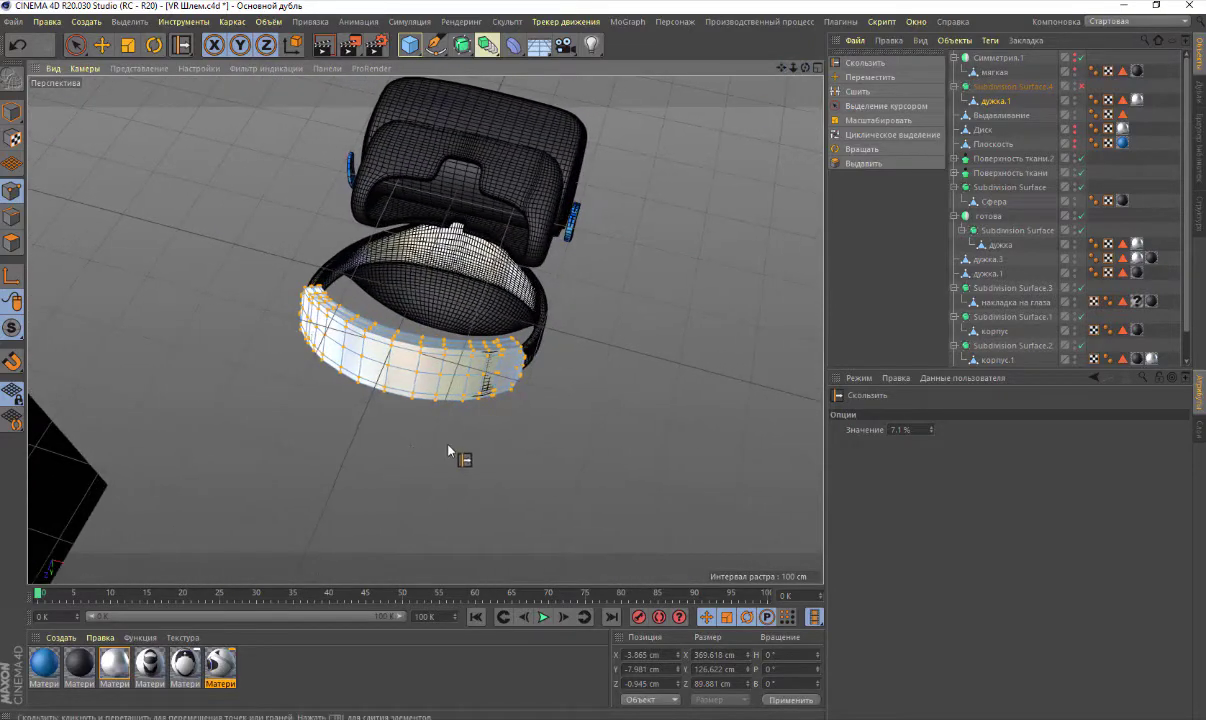
# In Edge mode, slide the first edge loop across the strap's front band
pyautogui.scroll(3, 483, 395)
pyautogui.scroll(2, 483, 395)
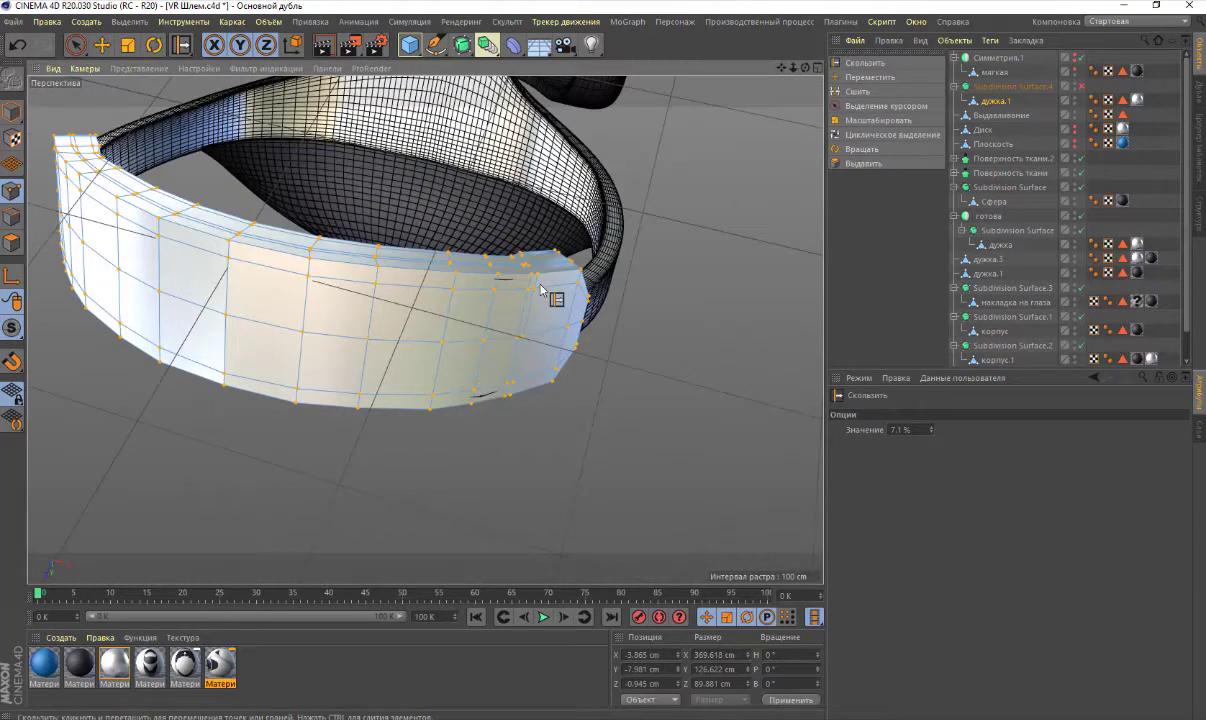
pyautogui.scroll(2, 546, 290)
pyautogui.scroll(2, 546, 290)
pyautogui.click(12, 214)
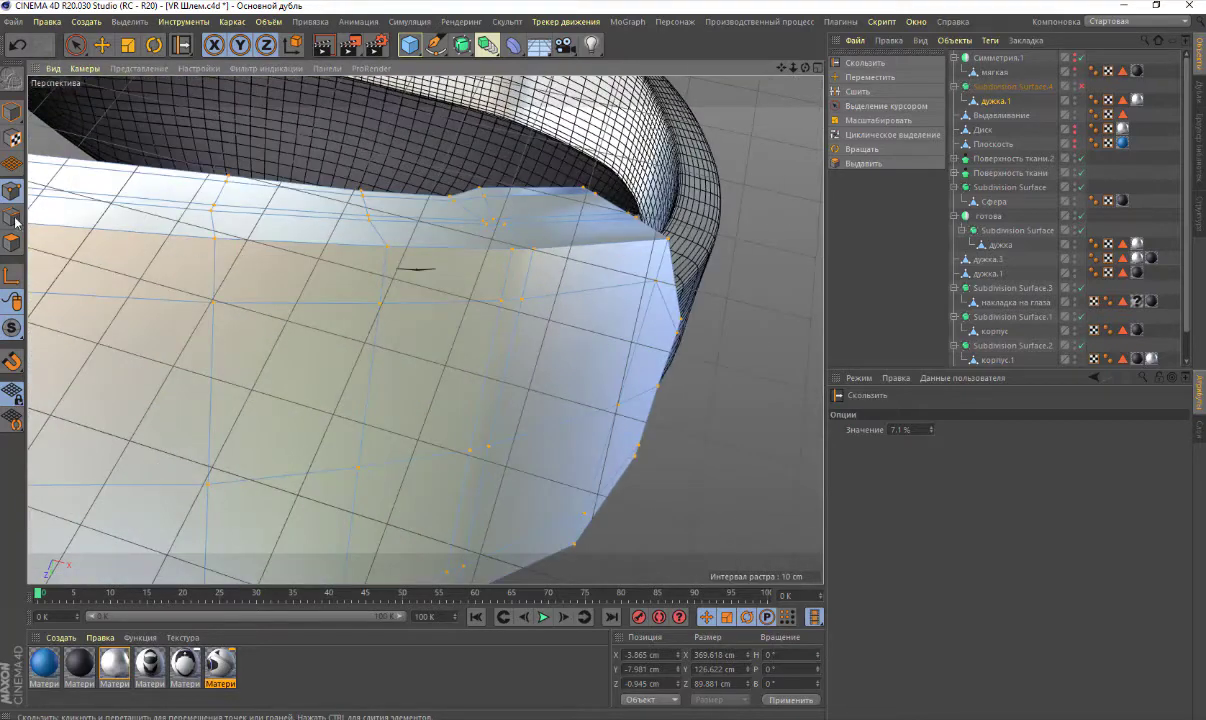
pyautogui.click(516, 333)
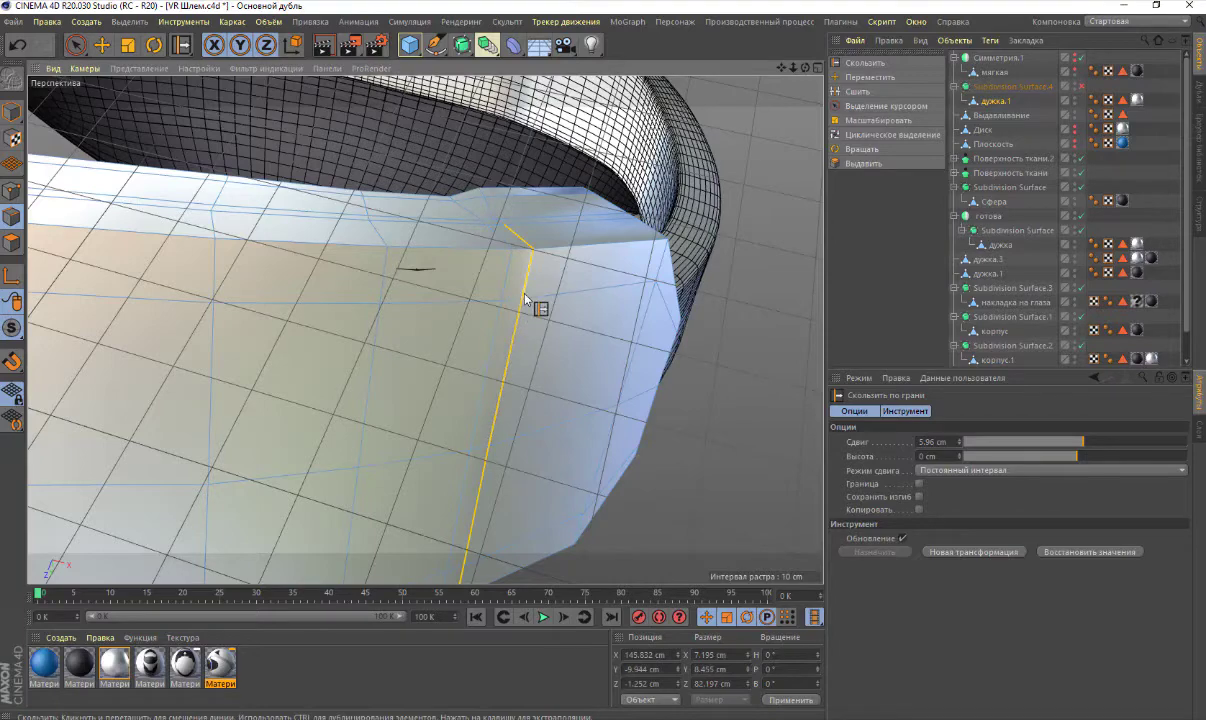
pyautogui.moveTo(526, 298)
pyautogui.mouseDown()
pyautogui.moveTo(552, 301)
pyautogui.moveTo(538, 300)
pyautogui.mouseUp()
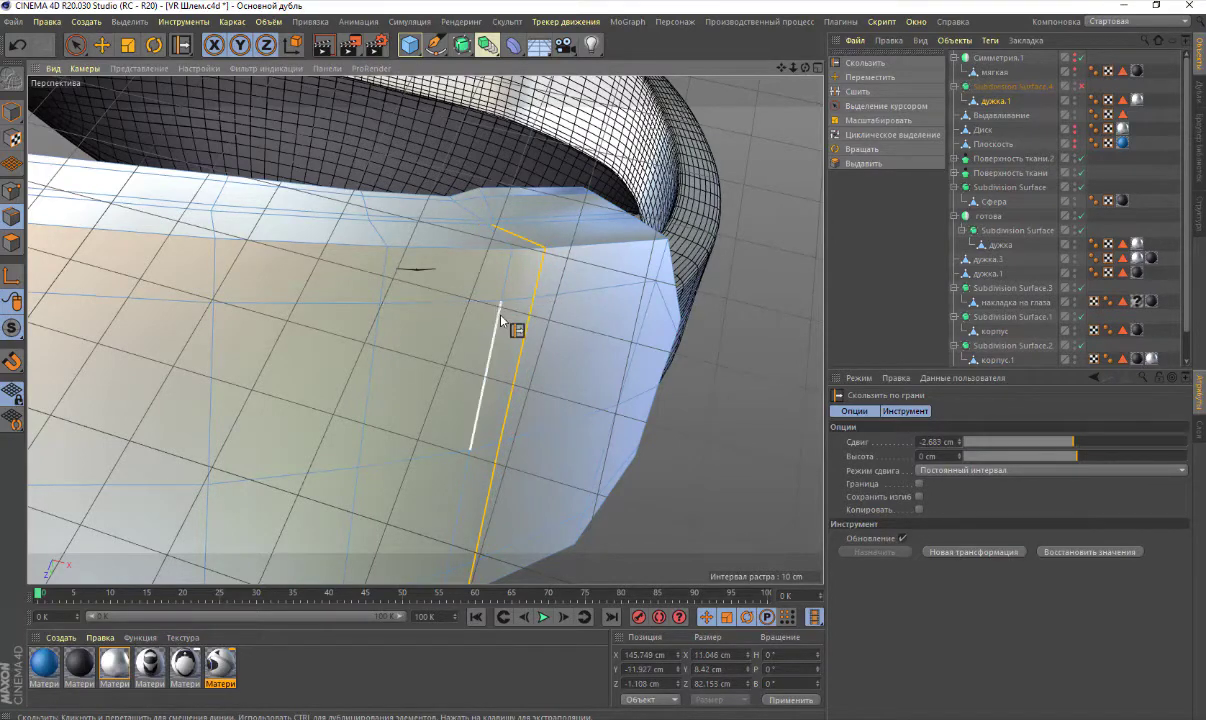
# Slide a neighbouring front-band edge loop into place, to 0.867 cm
pyautogui.click(502, 318)
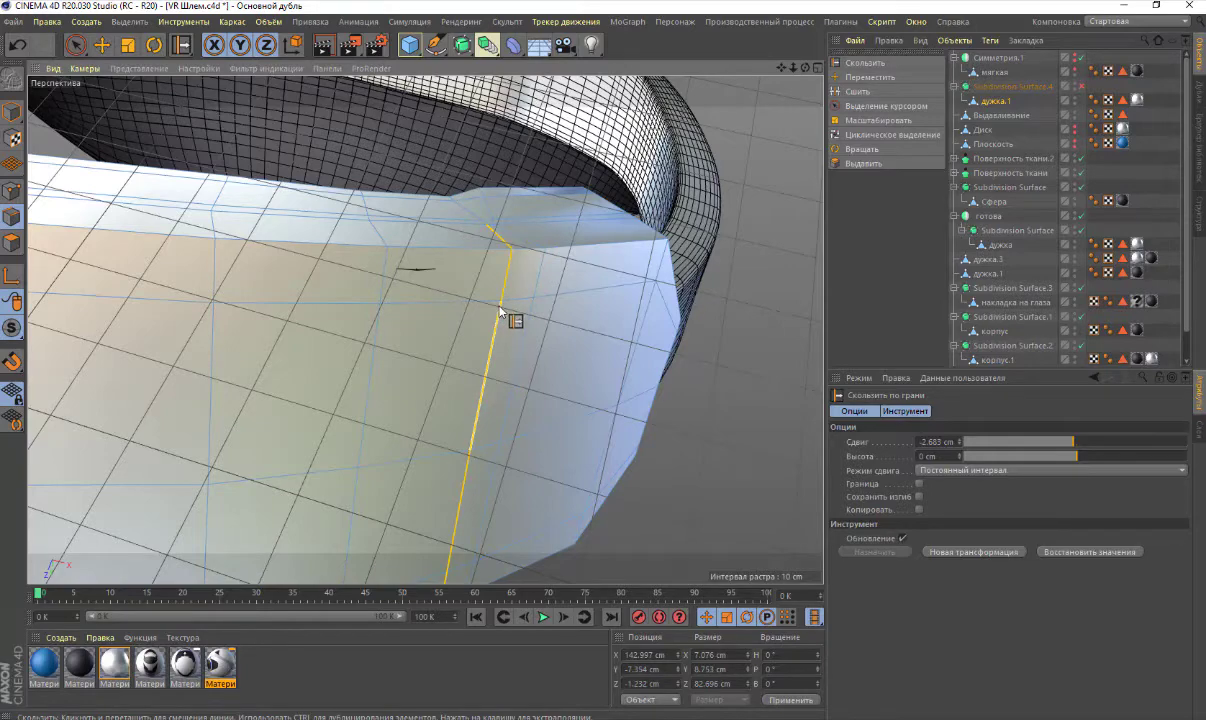
pyautogui.moveTo(490, 312)
pyautogui.mouseDown()
pyautogui.moveTo(461, 314)
pyautogui.moveTo(493, 313)
pyautogui.moveTo(488, 291)
pyautogui.mouseUp()
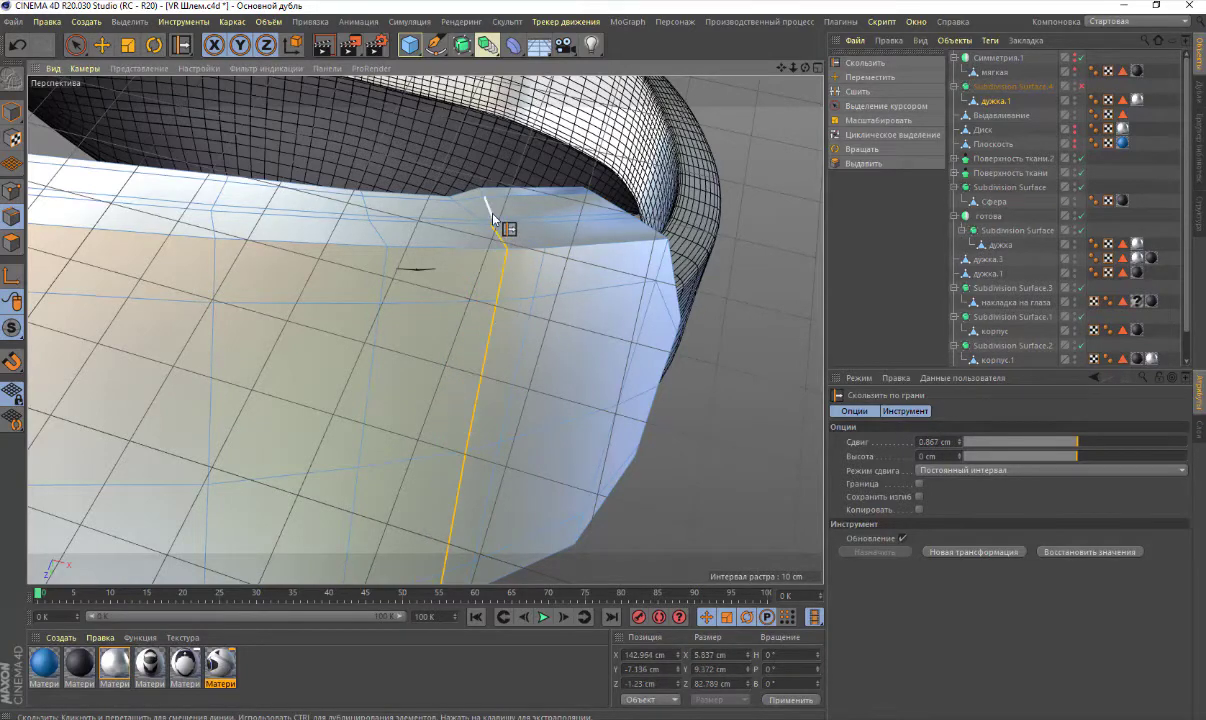
pyautogui.scroll(3, 492, 215)
pyautogui.scroll(2, 492, 215)
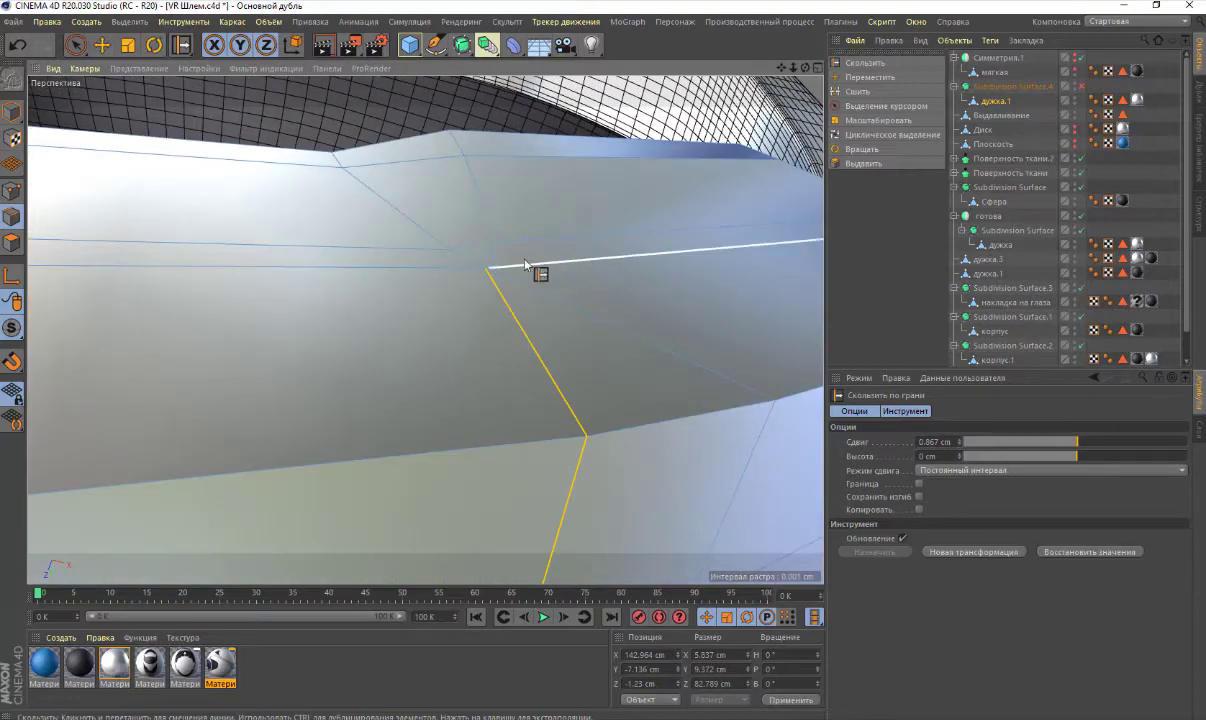
pyautogui.scroll(3, 522, 263)
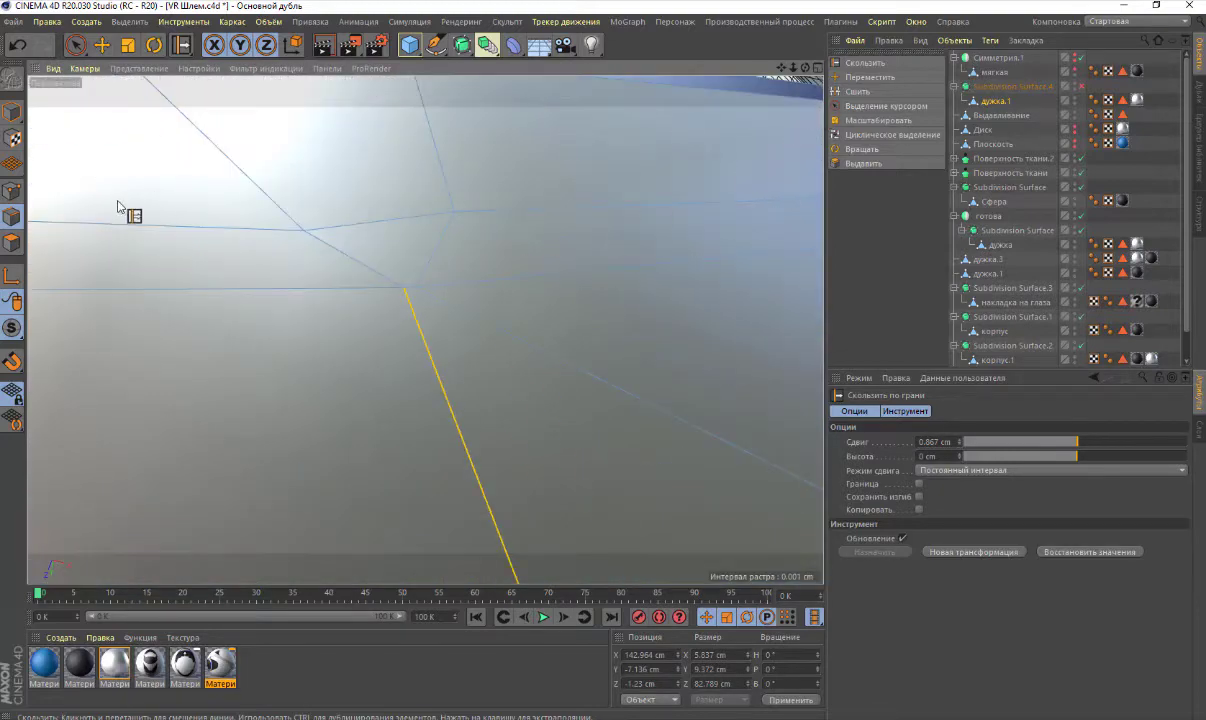
pyautogui.click(11, 192)
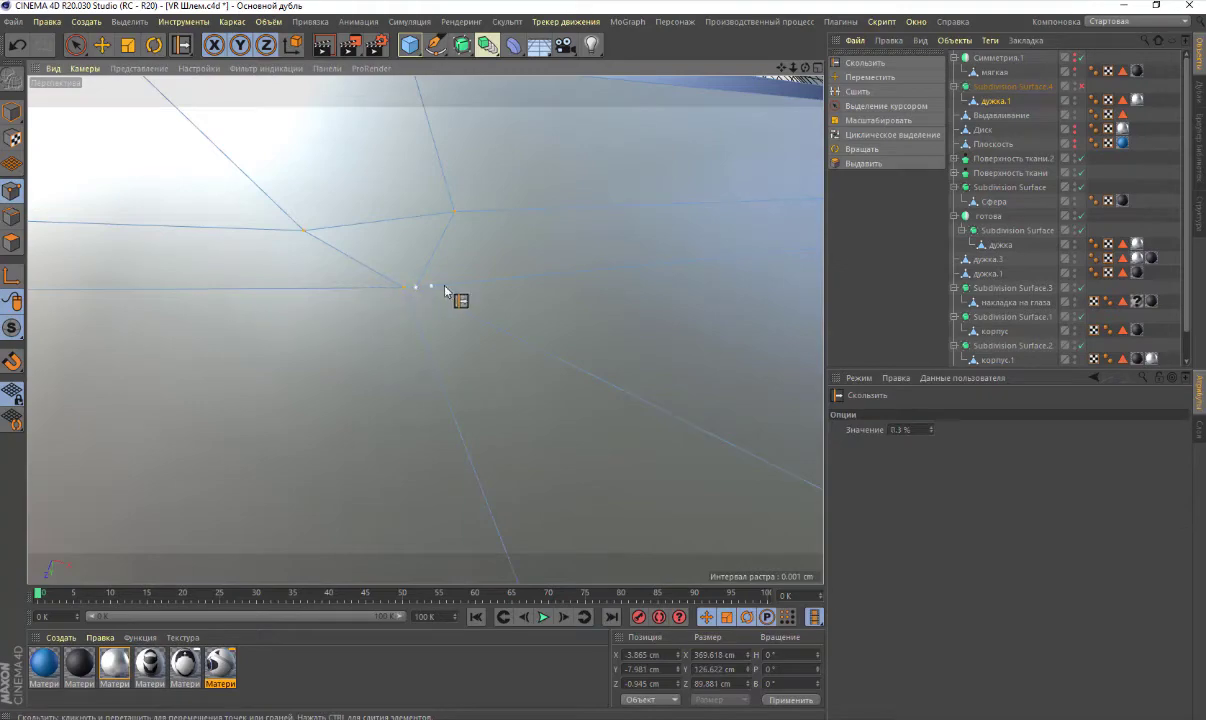
# Nudge a front-band point along its edge, then slide another edge loop -1.012 cm
pyautogui.moveTo(474, 287); pyautogui.dragTo(341, 293)
pyautogui.scroll(-5, 340, 293)
pyautogui.scroll(-5, 361, 320)
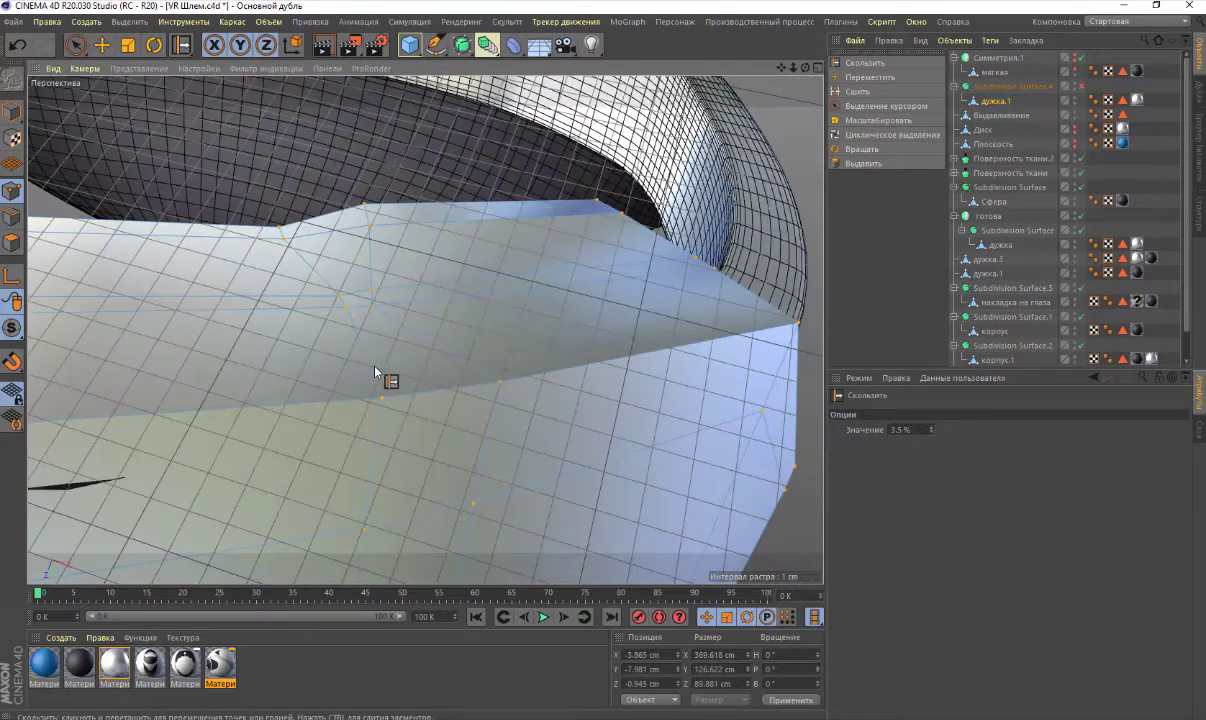
pyautogui.scroll(-3, 385, 377)
pyautogui.scroll(2, 384, 396)
pyautogui.scroll(2, 384, 400)
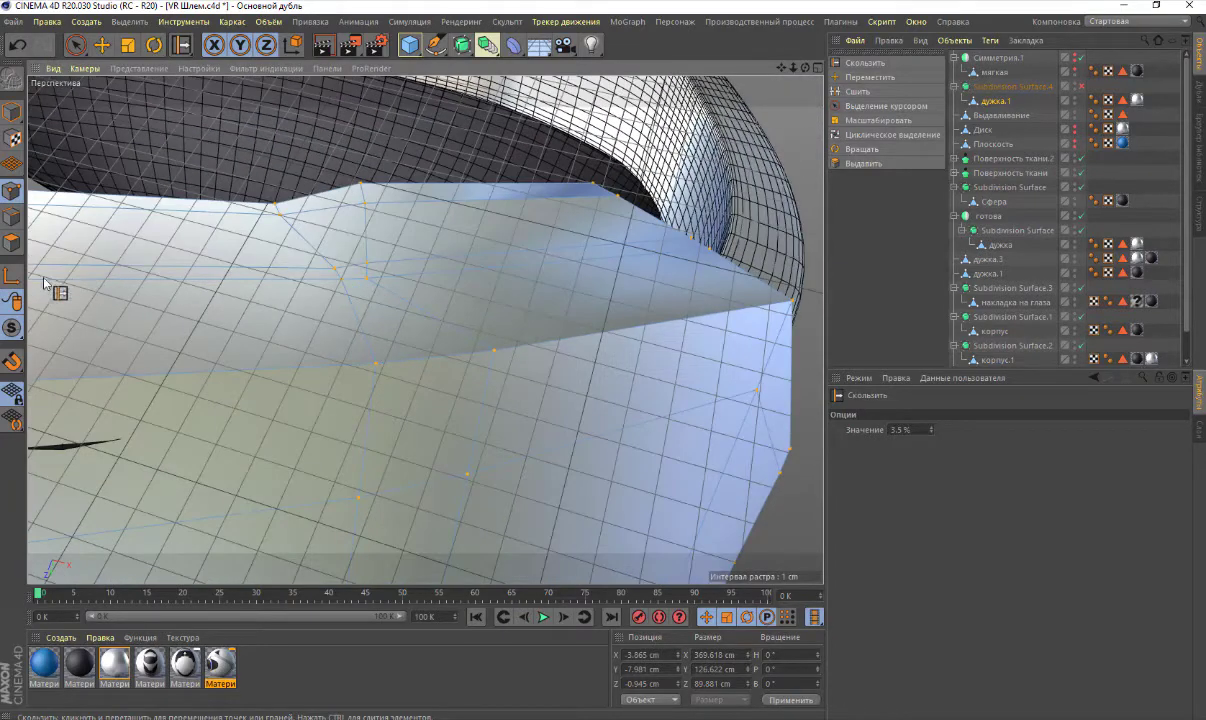
pyautogui.click(12, 214)
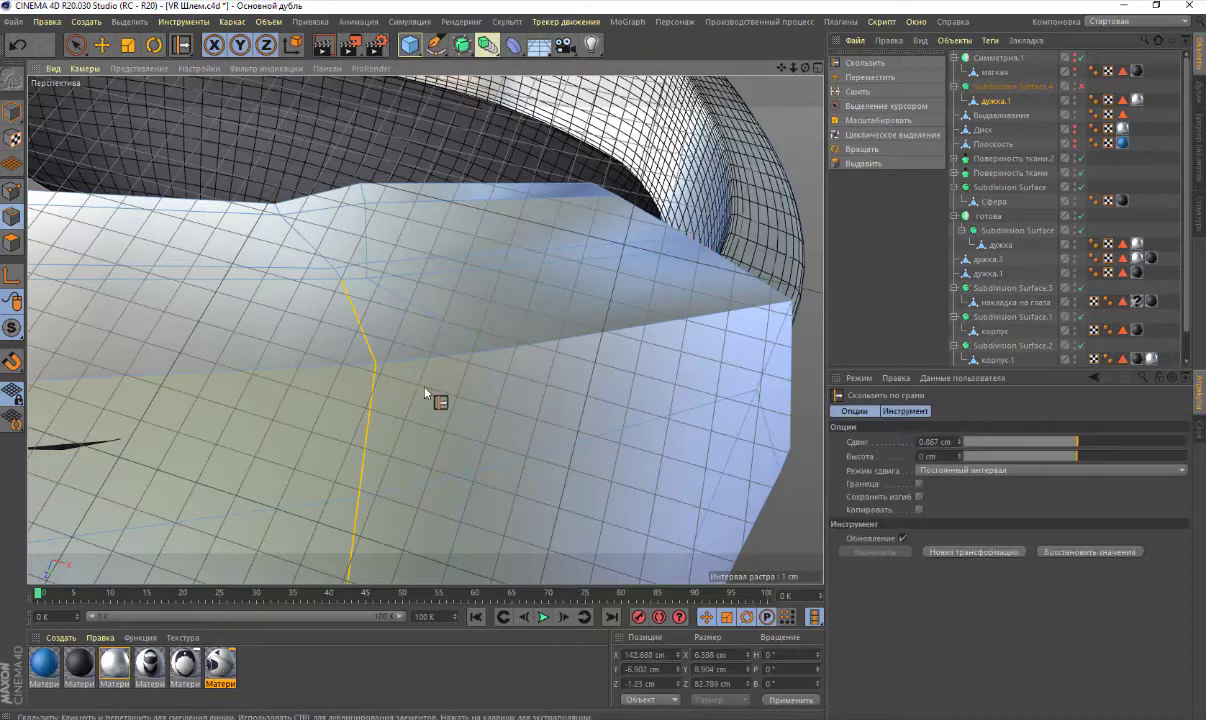
pyautogui.click(484, 411)
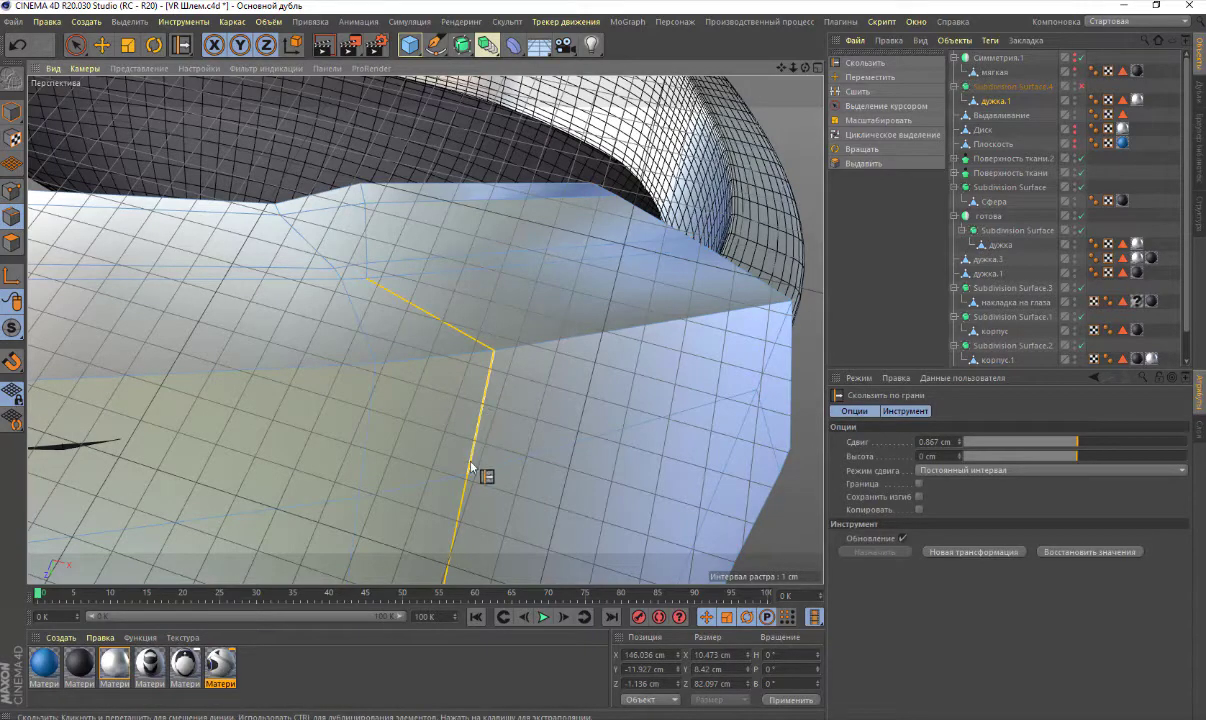
pyautogui.moveTo(471, 463)
pyautogui.mouseDown()
pyautogui.moveTo(519, 471)
pyautogui.moveTo(486, 466)
pyautogui.mouseUp()
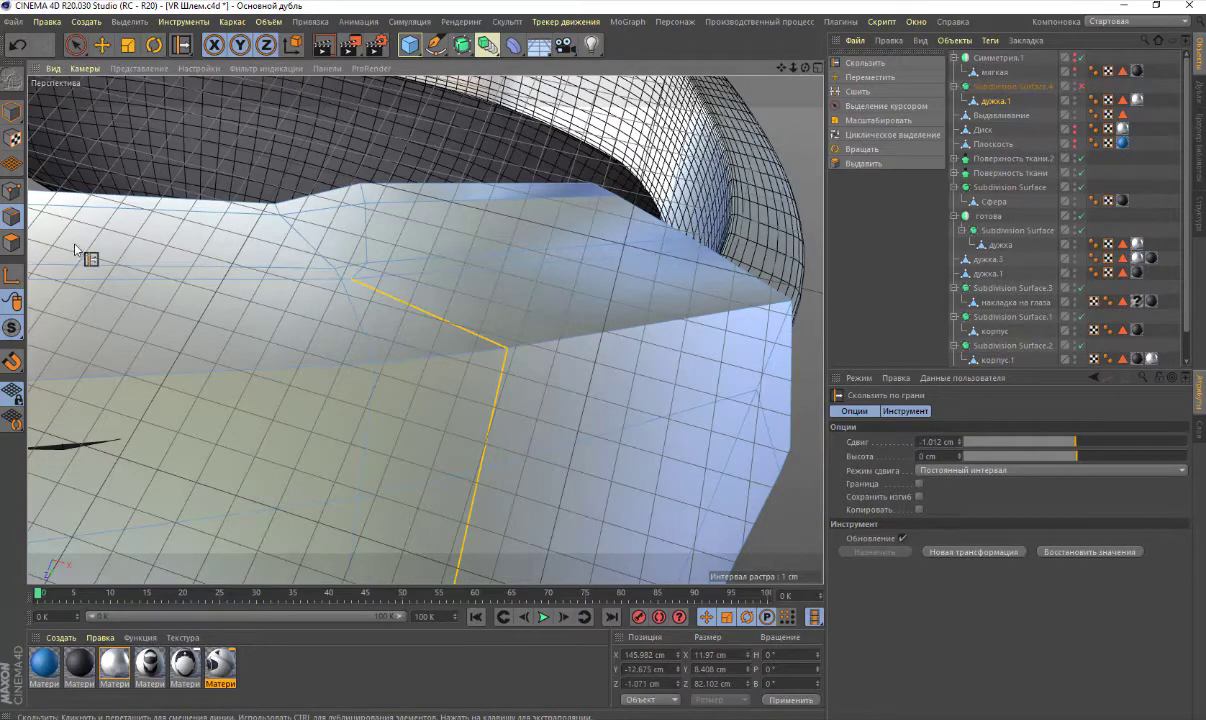
# Slide two more points to reshape the band's top, ending at 6.4%
pyautogui.click(12, 190)
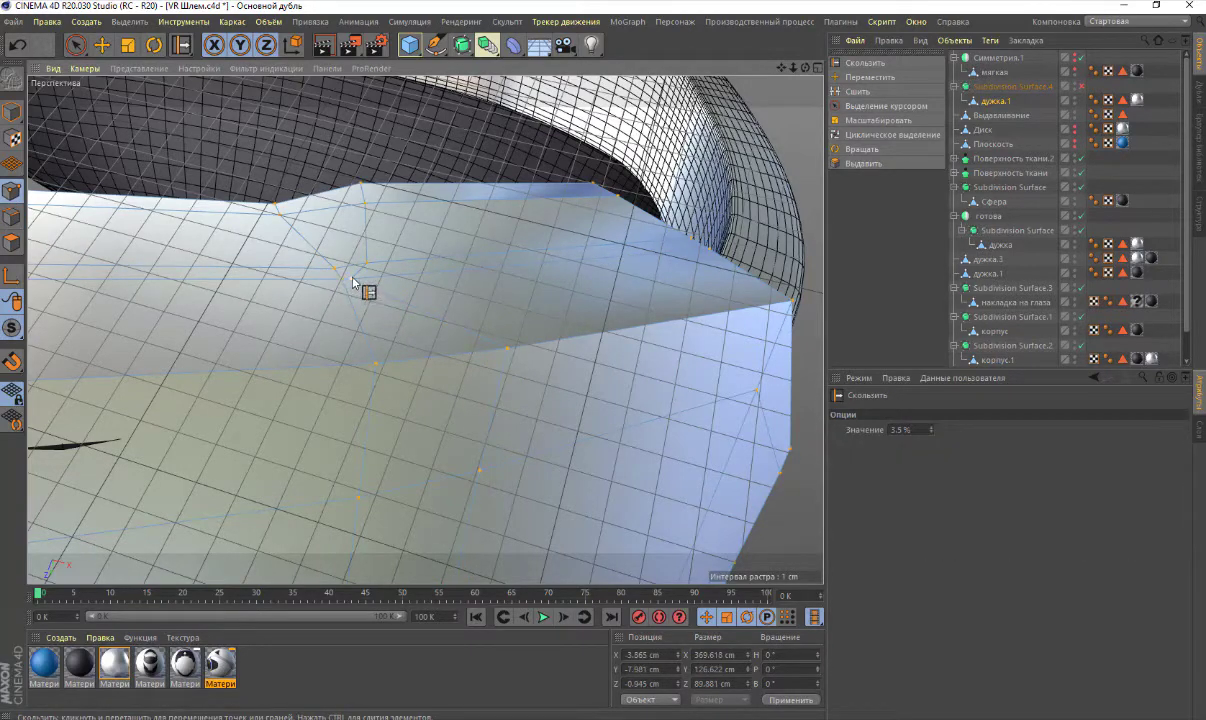
pyautogui.moveTo(352, 282); pyautogui.dragTo(382, 284)
pyautogui.scroll(-2, 406, 320)
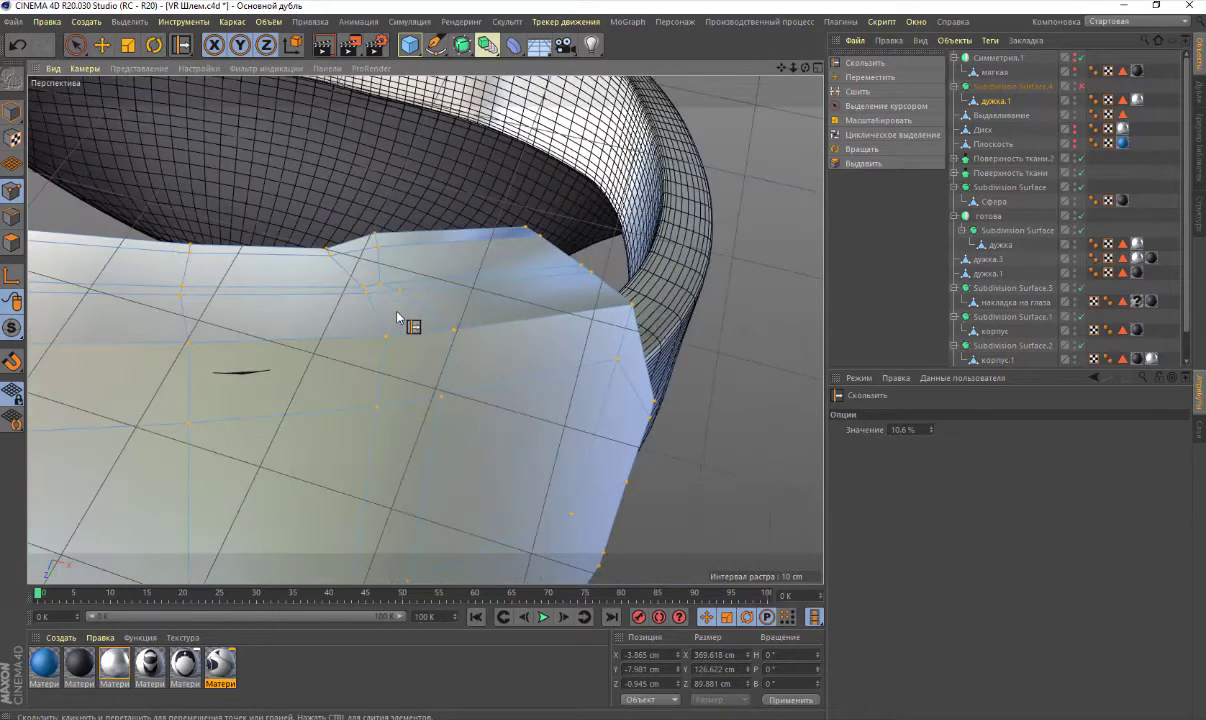
pyautogui.scroll(-2, 395, 305)
pyautogui.moveTo(380, 286); pyautogui.dragTo(402, 279)
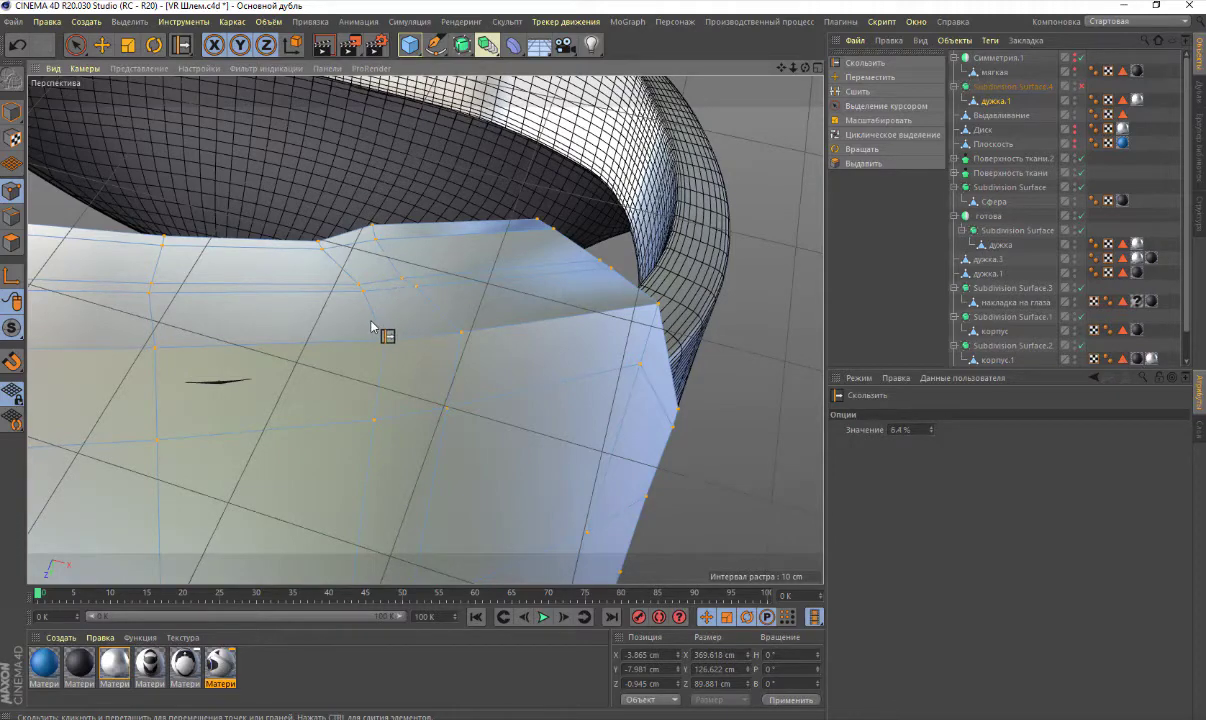
pyautogui.keyDown('alt'); pyautogui.moveTo(371, 326); pyautogui.dragTo(369, 409); pyautogui.keyUp('alt')
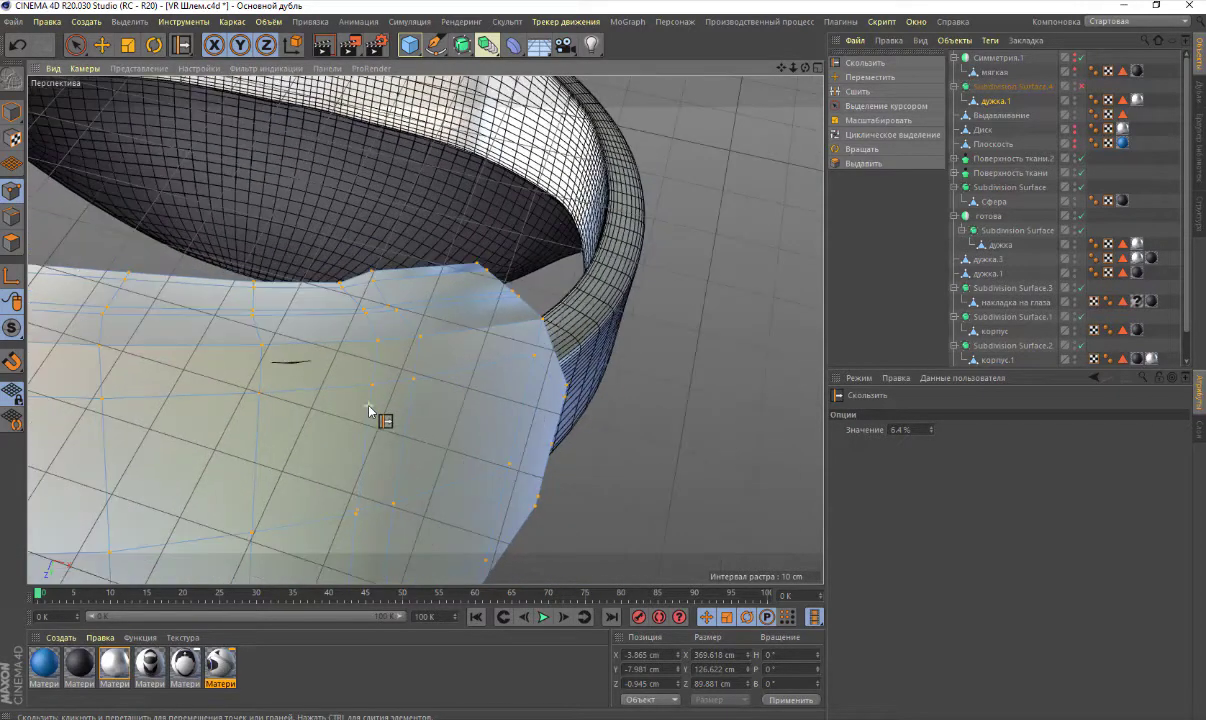
# Slide an edge loop, then strap points toward the cage border, ending at 3.2%
pyautogui.click(12, 216)
pyautogui.moveTo(396, 431)
pyautogui.mouseDown()
pyautogui.moveTo(349, 397)
pyautogui.moveTo(356, 406)
pyautogui.mouseUp()
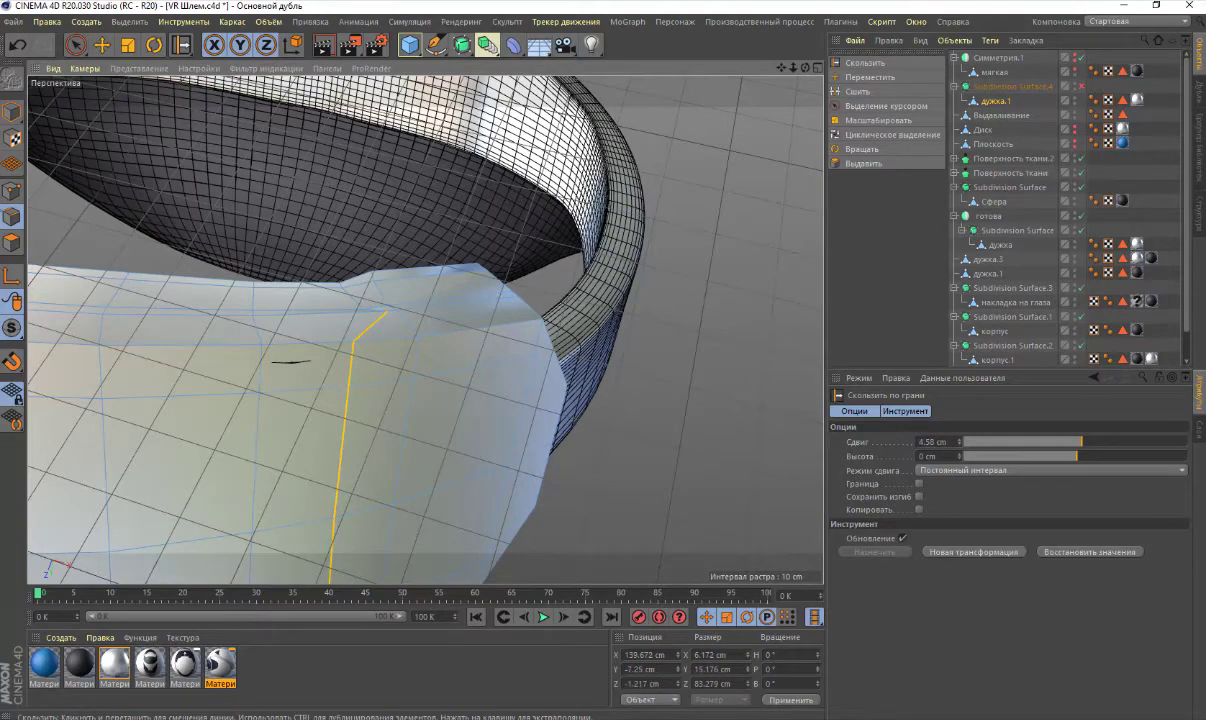
pyautogui.click(14, 191)
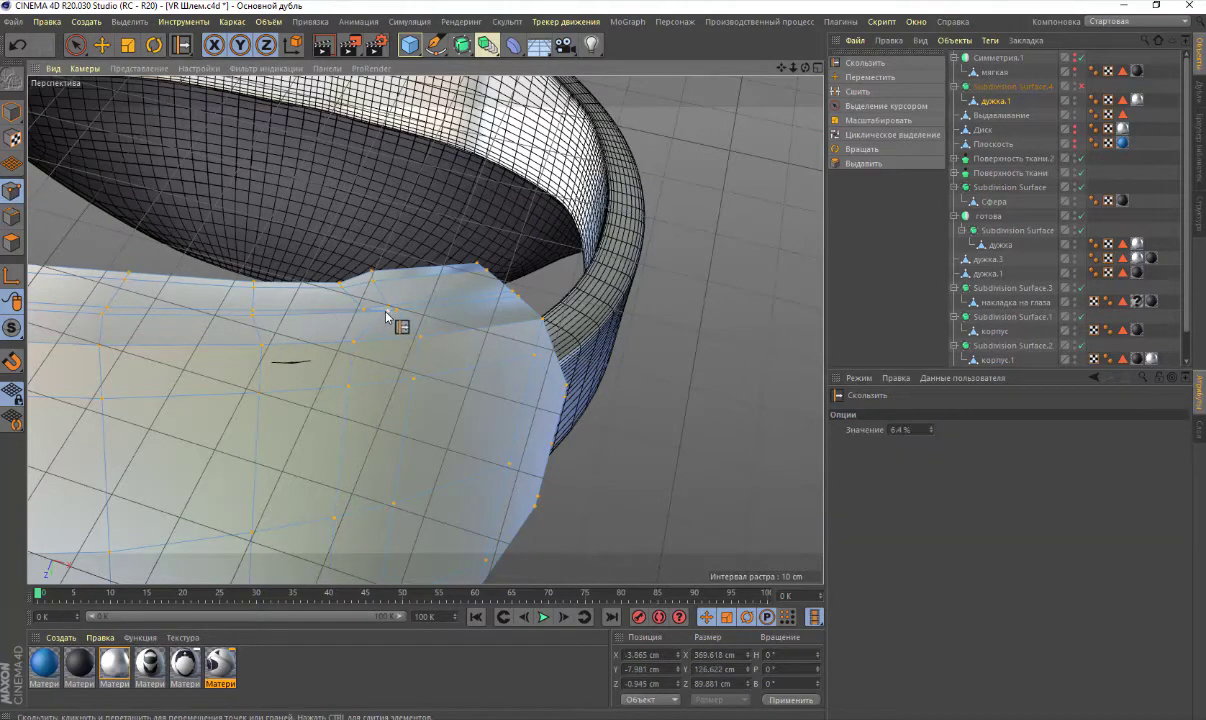
pyautogui.moveTo(386, 315); pyautogui.dragTo(359, 318)
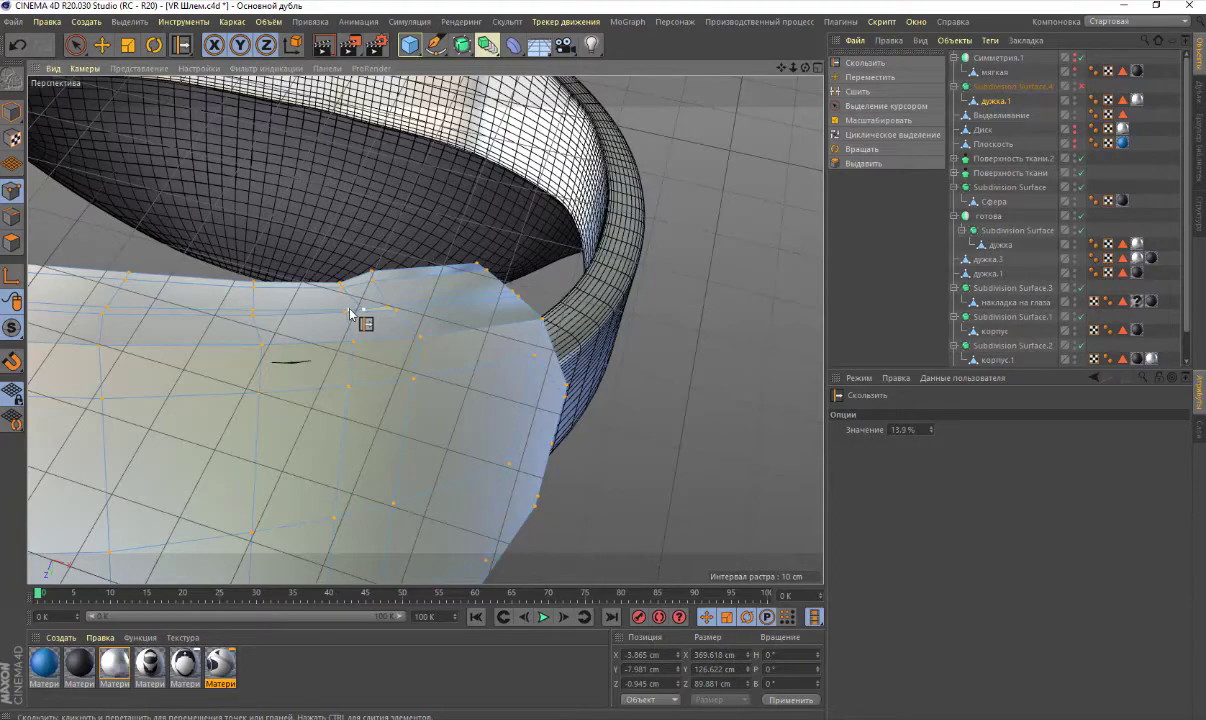
pyautogui.scroll(3, 350, 313)
pyautogui.scroll(3, 350, 315)
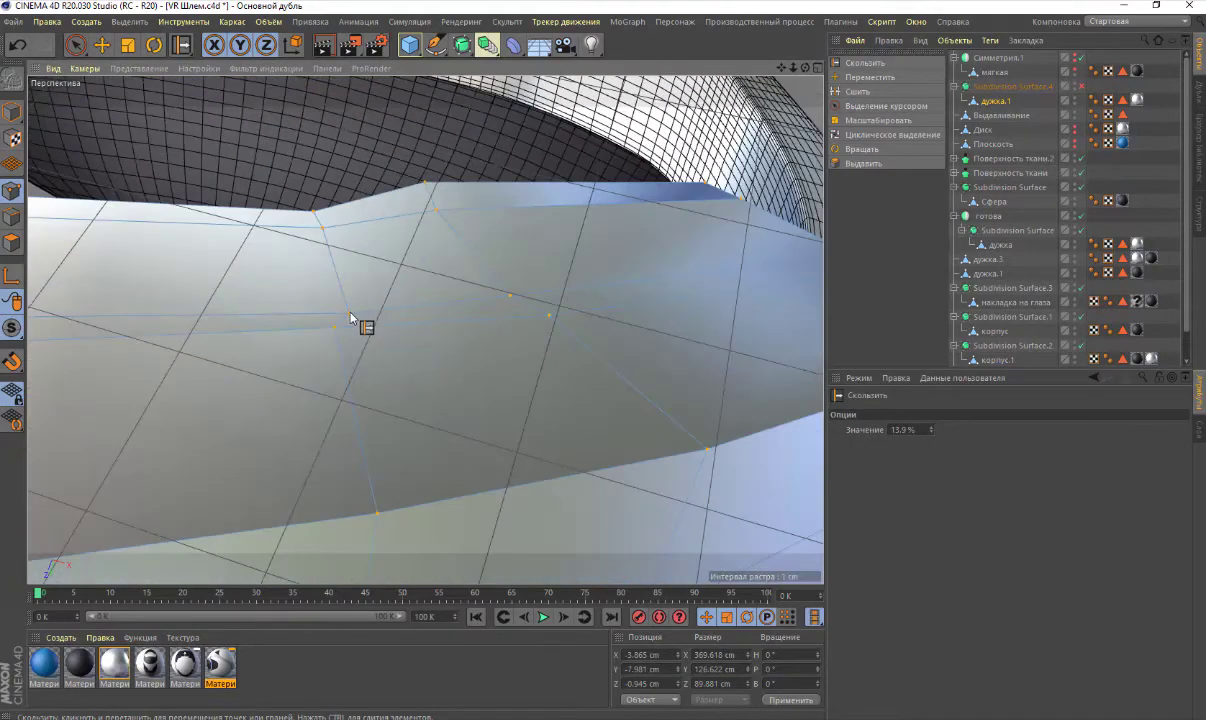
pyautogui.moveTo(350, 318); pyautogui.dragTo(339, 339)
pyautogui.scroll(-3, 339, 339)
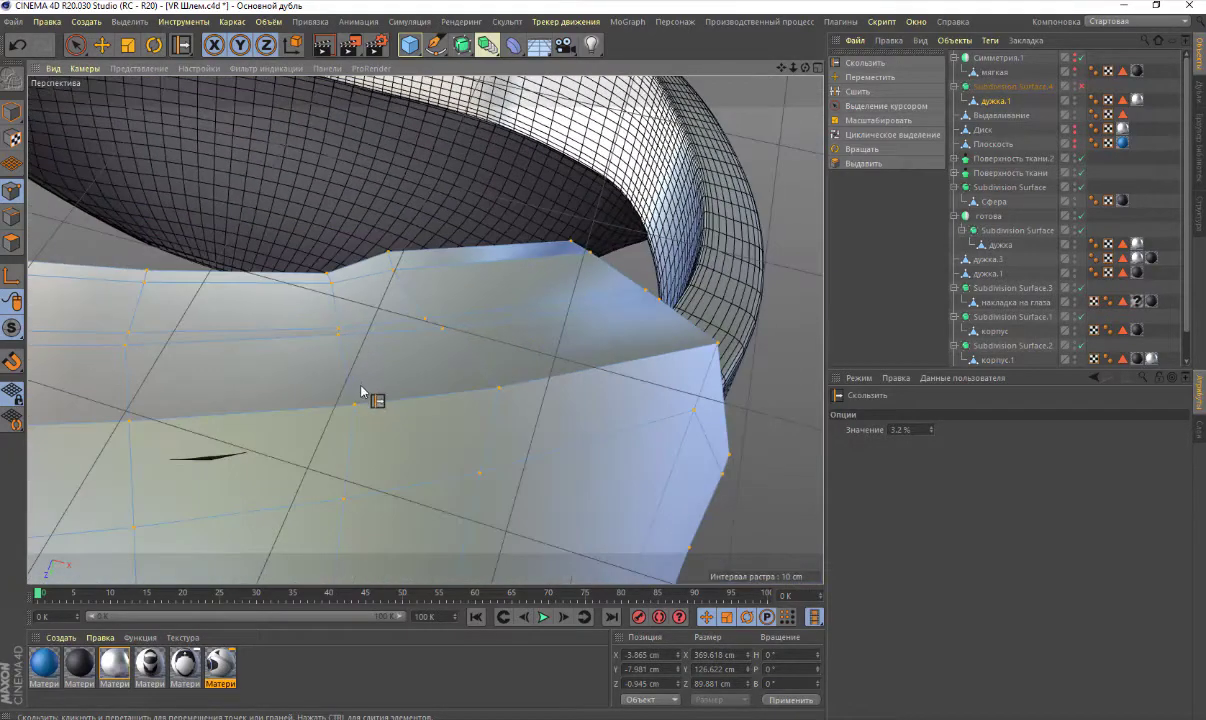
pyautogui.scroll(-2, 362, 391)
pyautogui.scroll(-2, 392, 547)
pyautogui.scroll(-2, 392, 547)
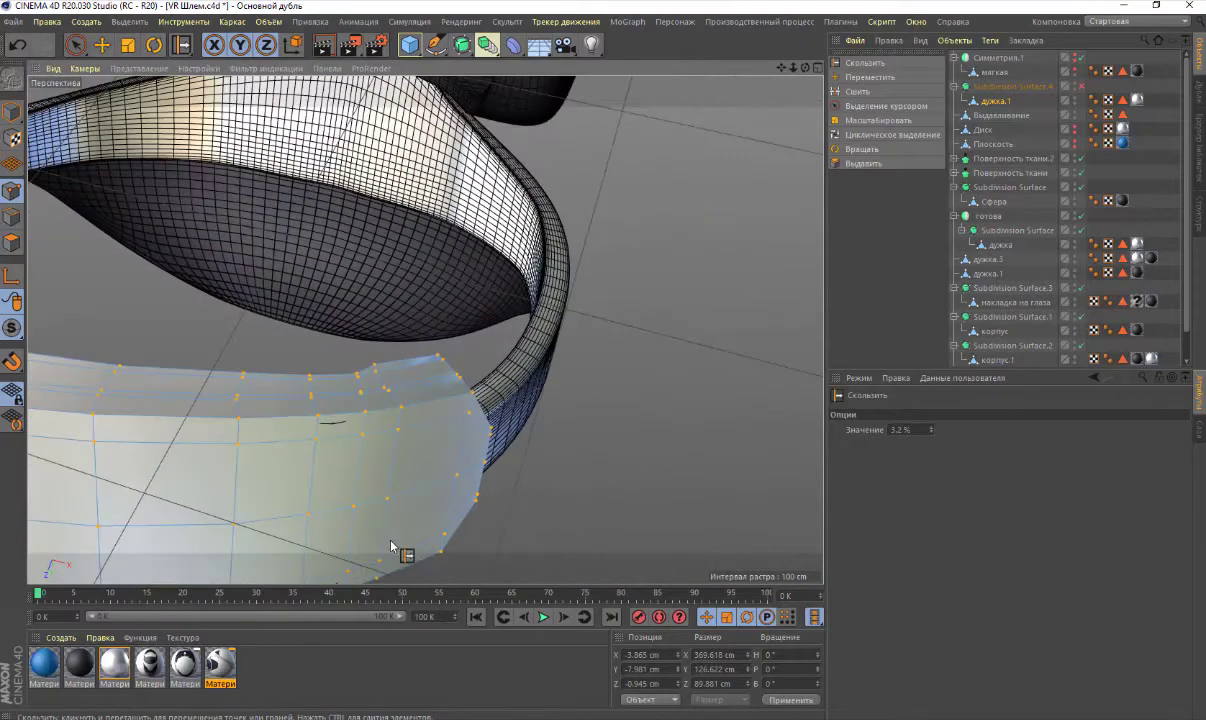
pyautogui.scroll(-2, 392, 547)
pyautogui.scroll(-2, 391, 553)
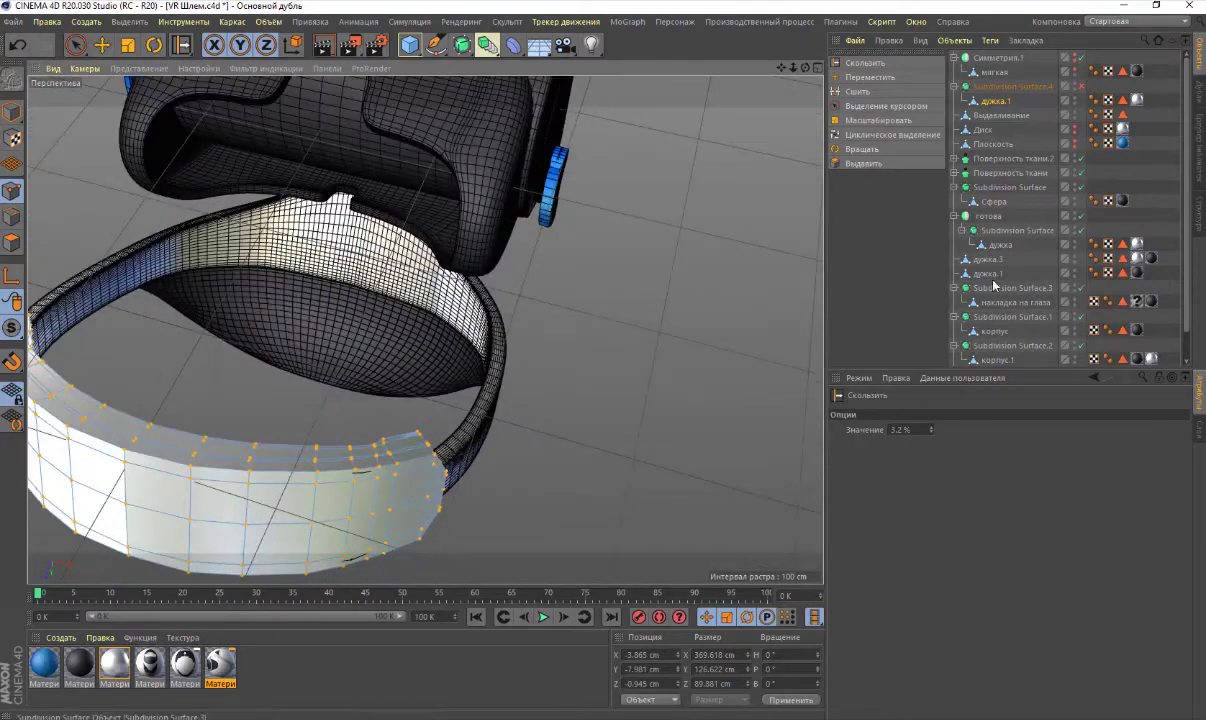
# Turn Subdivision Surface.4 back on, inspect the smoothed strap, and switch to Model mode
pyautogui.click(1080, 90)
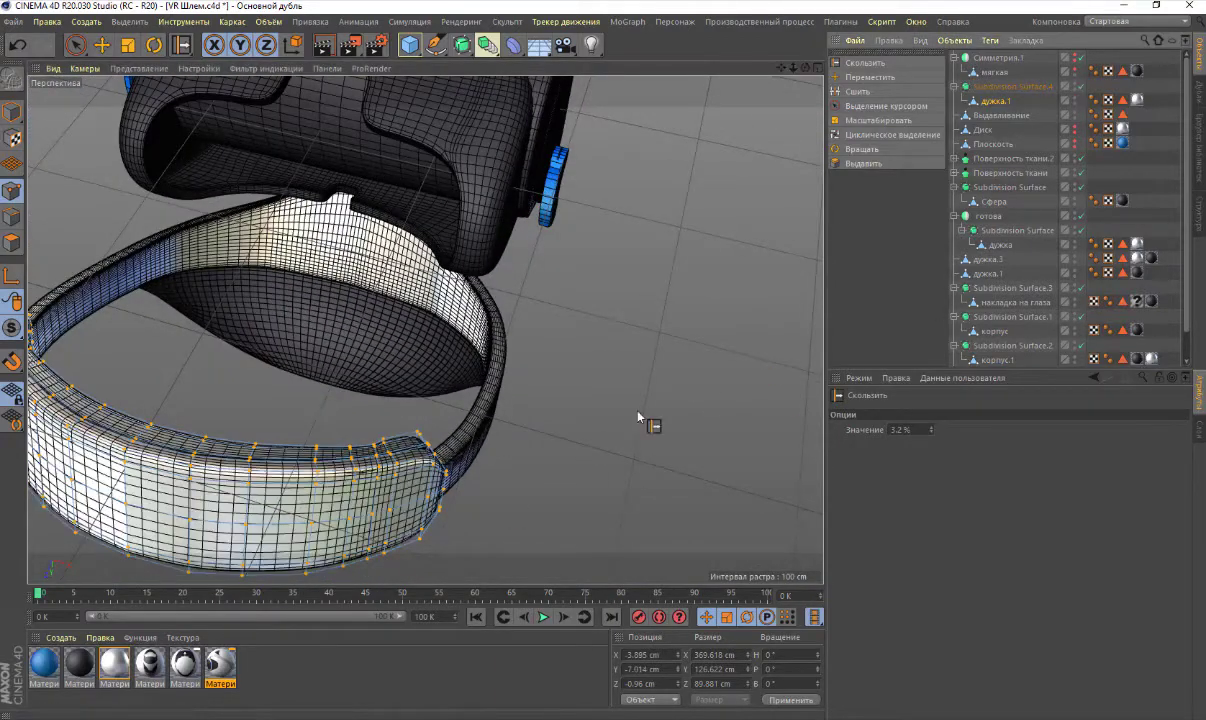
pyautogui.keyDown('alt'); pyautogui.moveTo(343, 483); pyautogui.dragTo(350, 505); pyautogui.keyUp('alt')
pyautogui.scroll(5, 350, 505)
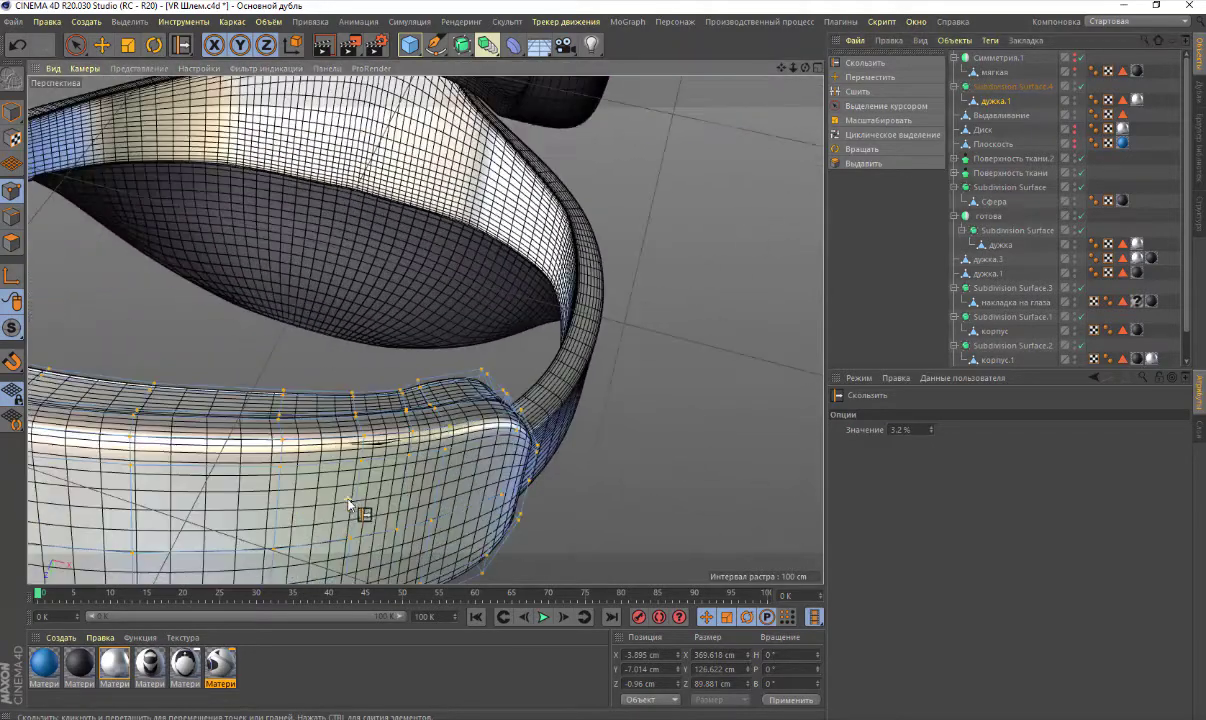
pyautogui.scroll(2, 350, 505)
pyautogui.scroll(-1, 352, 510)
pyautogui.scroll(-3, 352, 510)
pyautogui.scroll(-5, 347, 506)
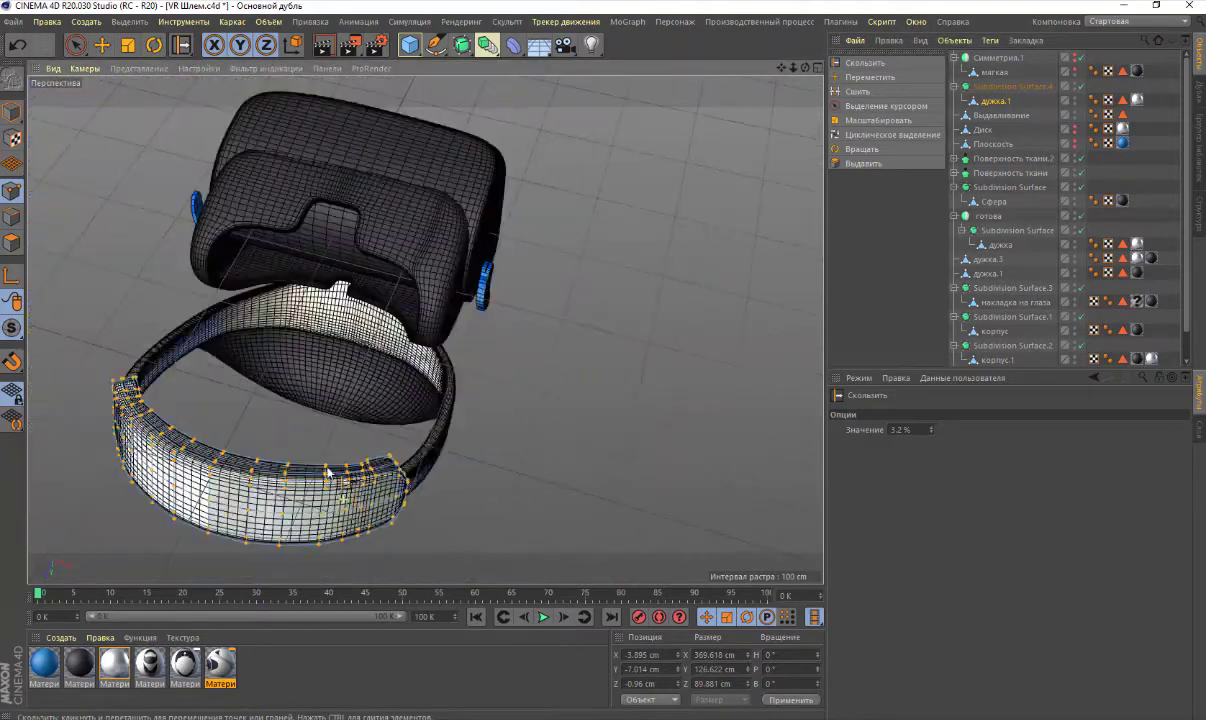
pyautogui.scroll(3, 135, 465)
pyautogui.scroll(2, 140, 490)
pyautogui.scroll(-4, 143, 495)
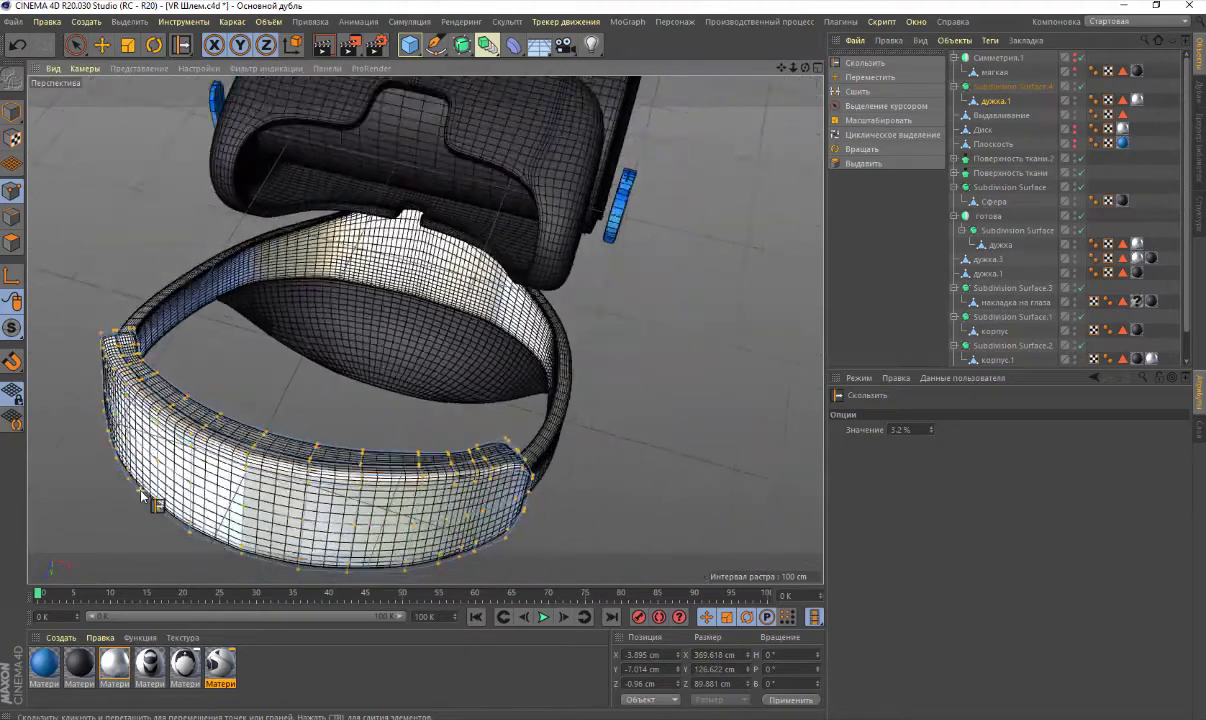
pyautogui.scroll(-1, 760, 190)
pyautogui.moveTo(780, 73); pyautogui.dragTo(780, 30)
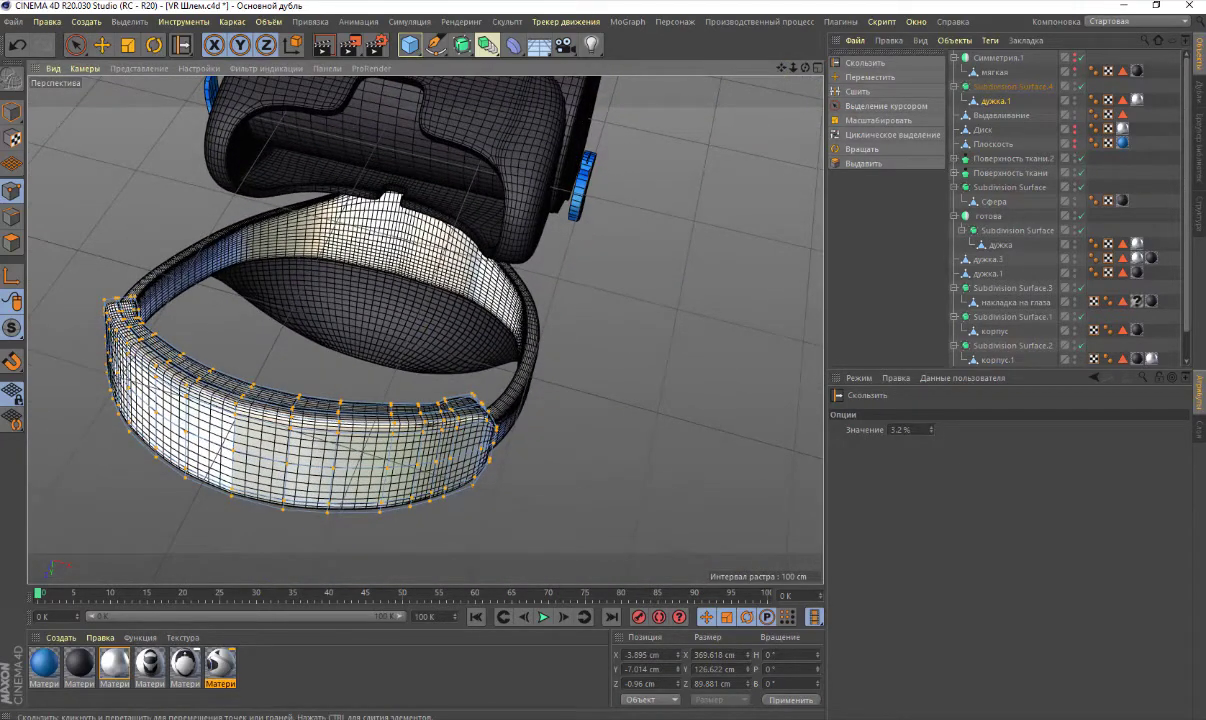
pyautogui.click(13, 113)
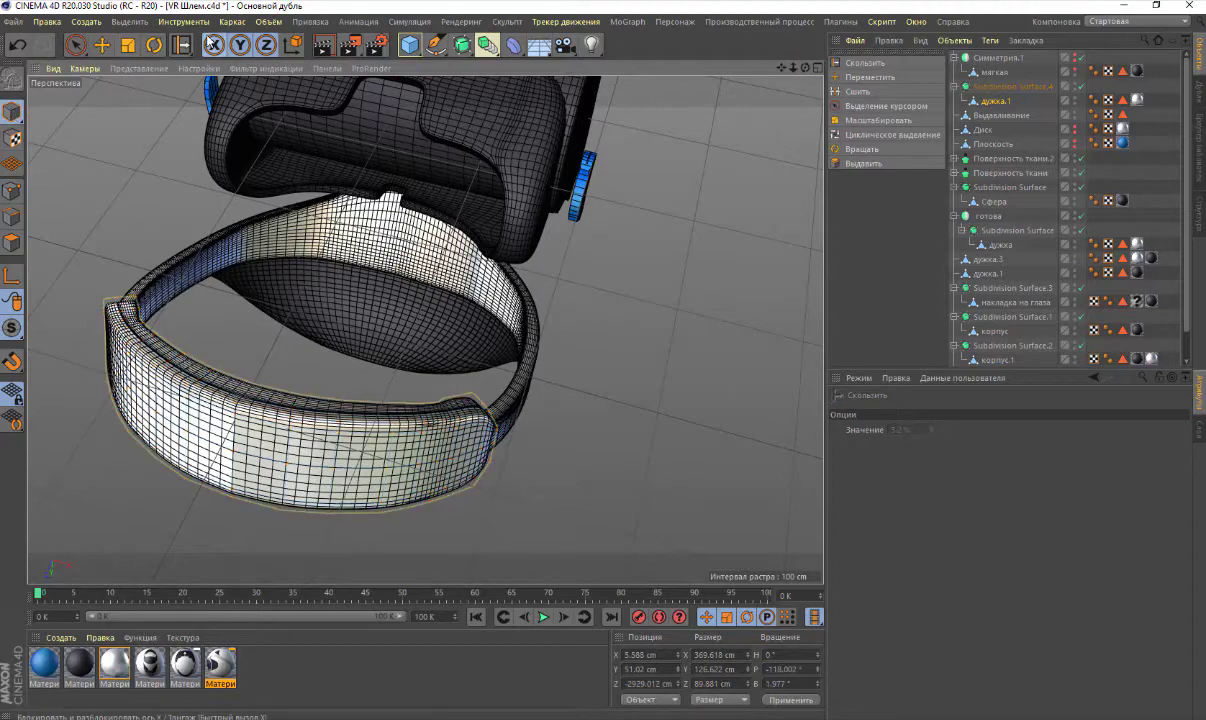
# Render a preview of the headset past the missing-texture warning, then return to the editor
pyautogui.click(325, 46)
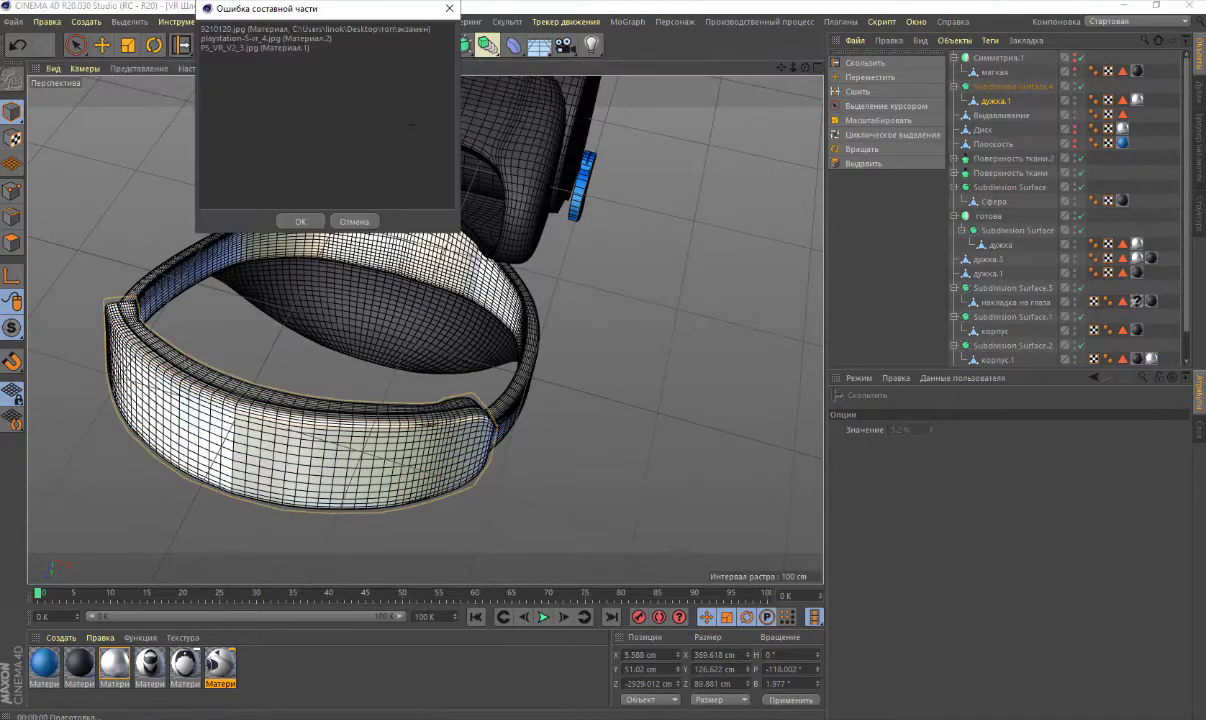
pyautogui.click(299, 218)
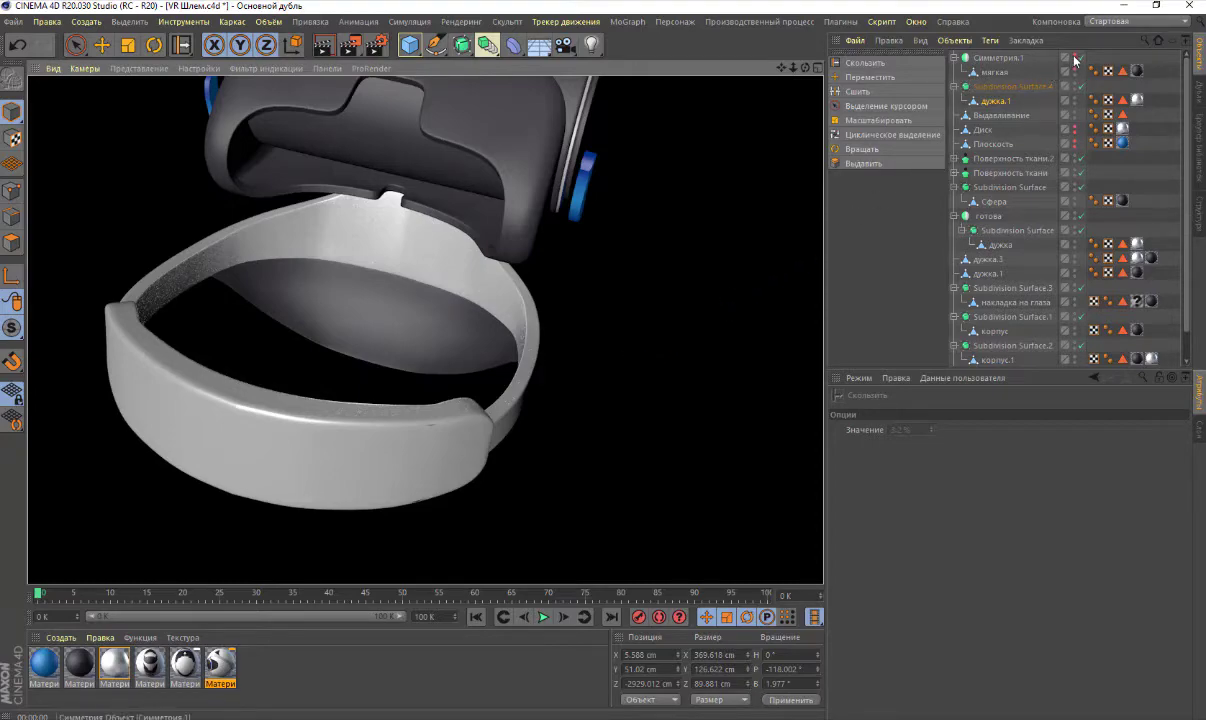
pyautogui.click(1075, 60)
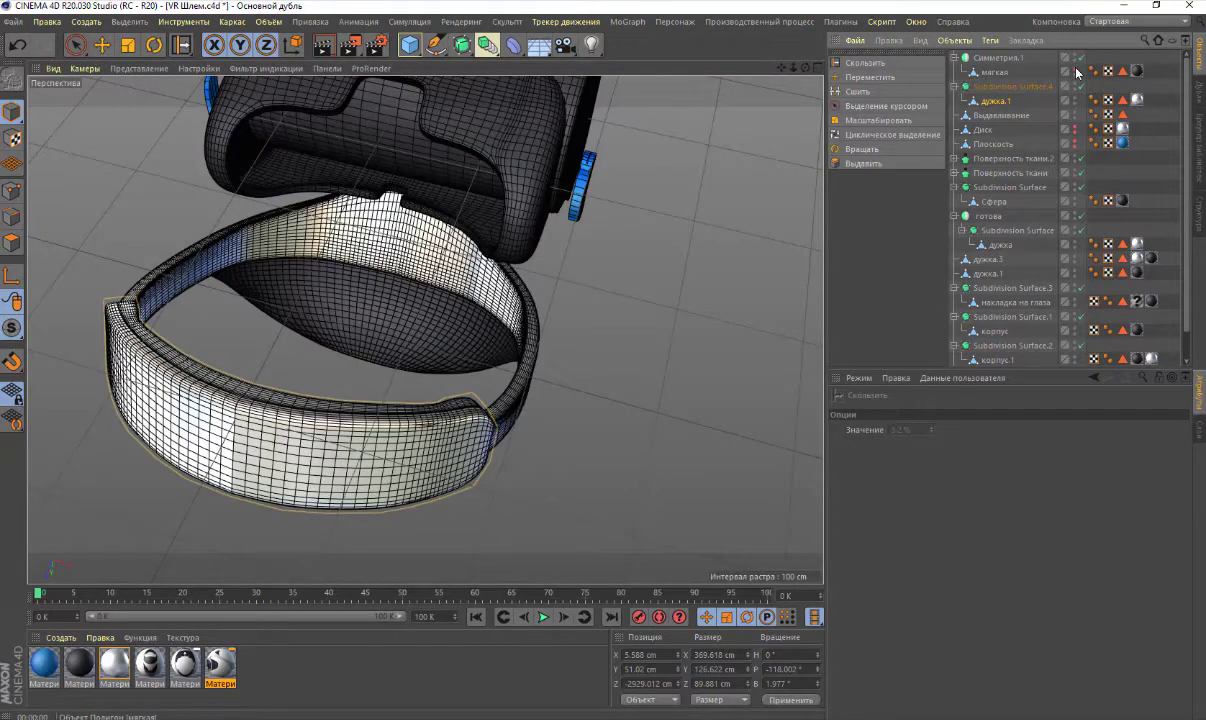
# Select Симметрия.1 and orbit the view so the eye pad faces the camera
pyautogui.click(998, 58)
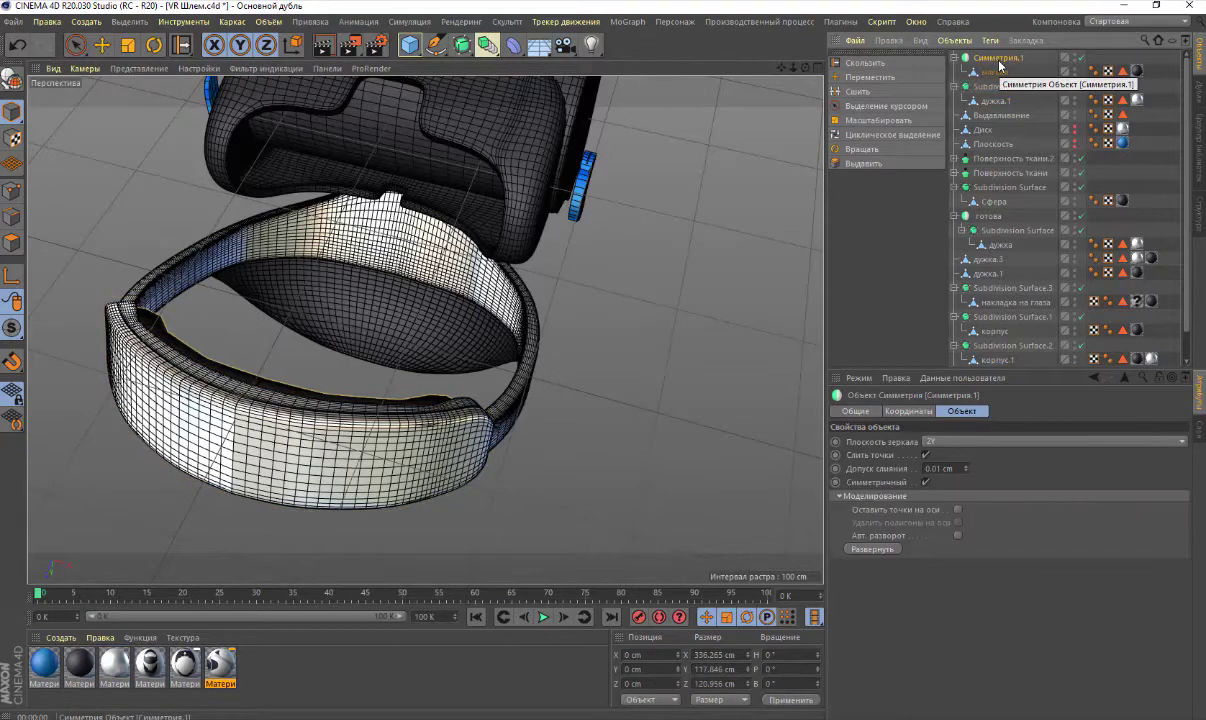
pyautogui.moveTo(807, 70); pyautogui.dragTo(425, 329)
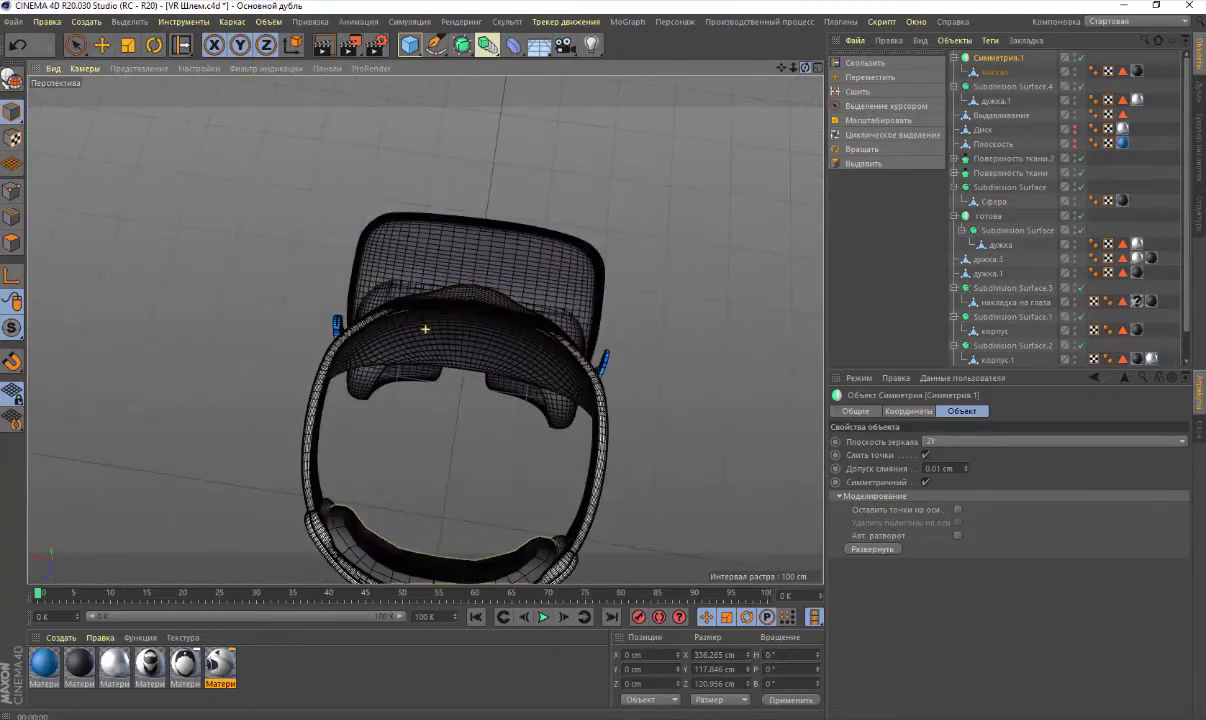
pyautogui.scroll(5, 397, 580)
pyautogui.scroll(3, 397, 580)
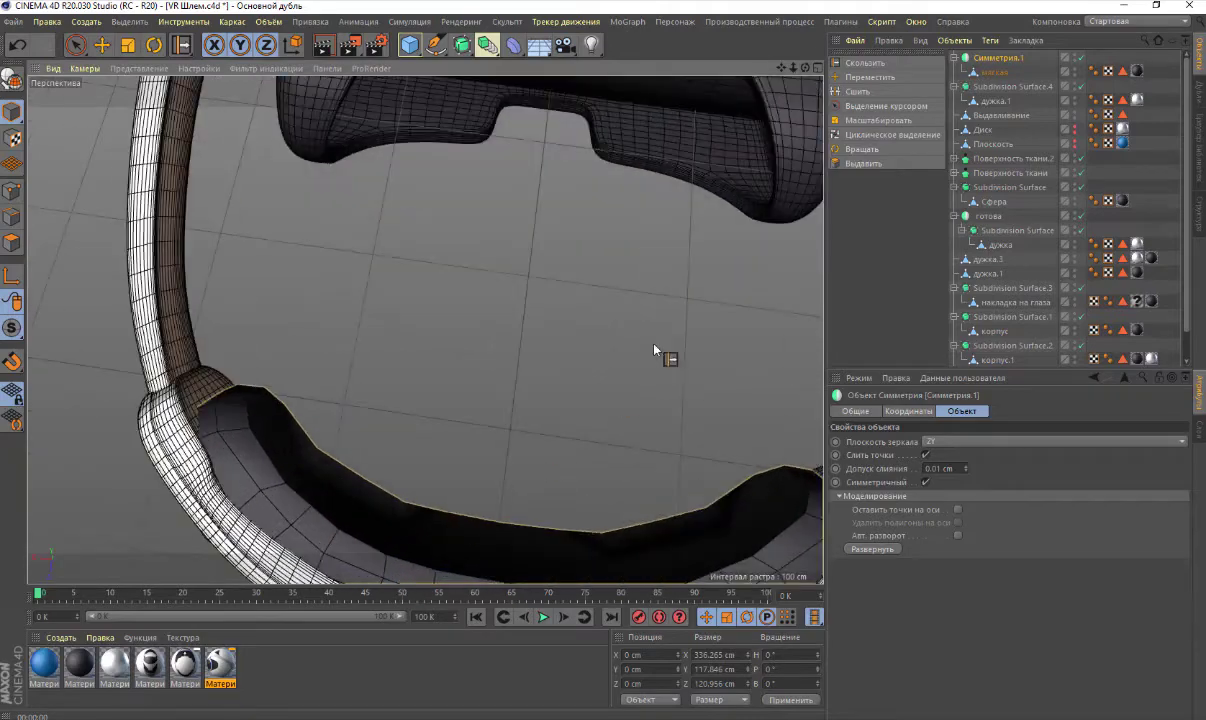
pyautogui.moveTo(781, 68); pyautogui.dragTo(806, 70)
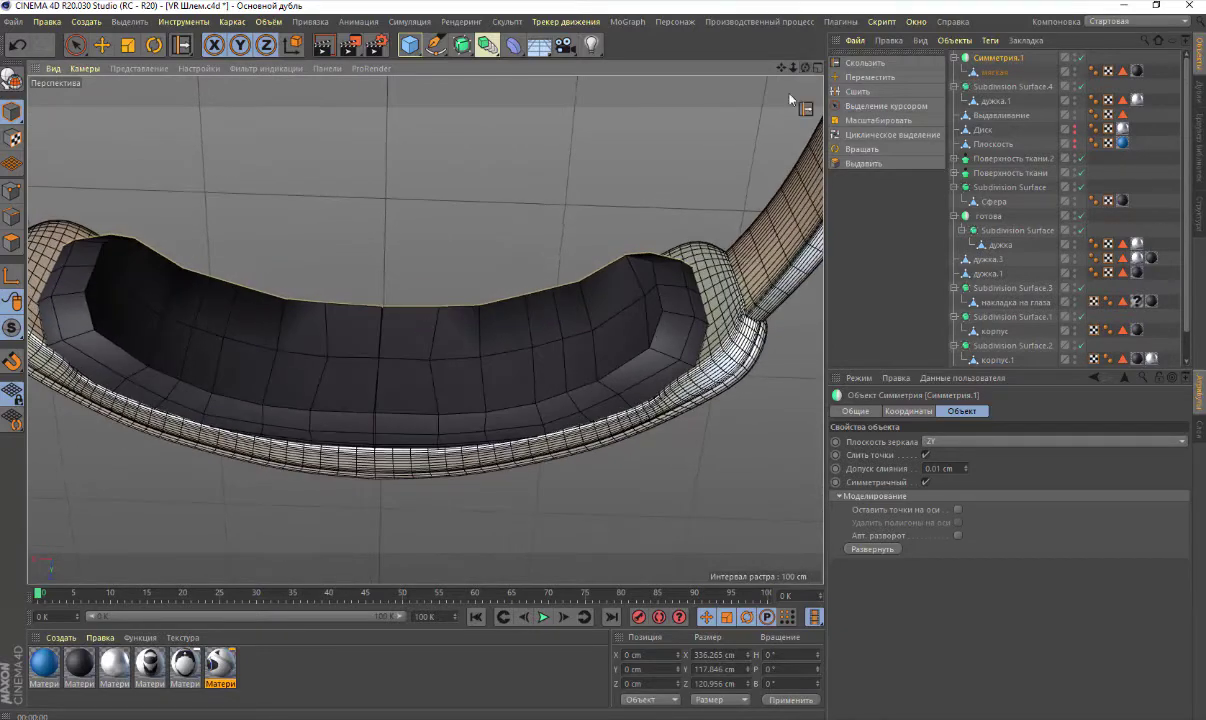
pyautogui.keyDown('alt'); pyautogui.moveTo(382, 437); pyautogui.dragTo(379, 432); pyautogui.keyUp('alt')
pyautogui.scroll(3, 379, 432)
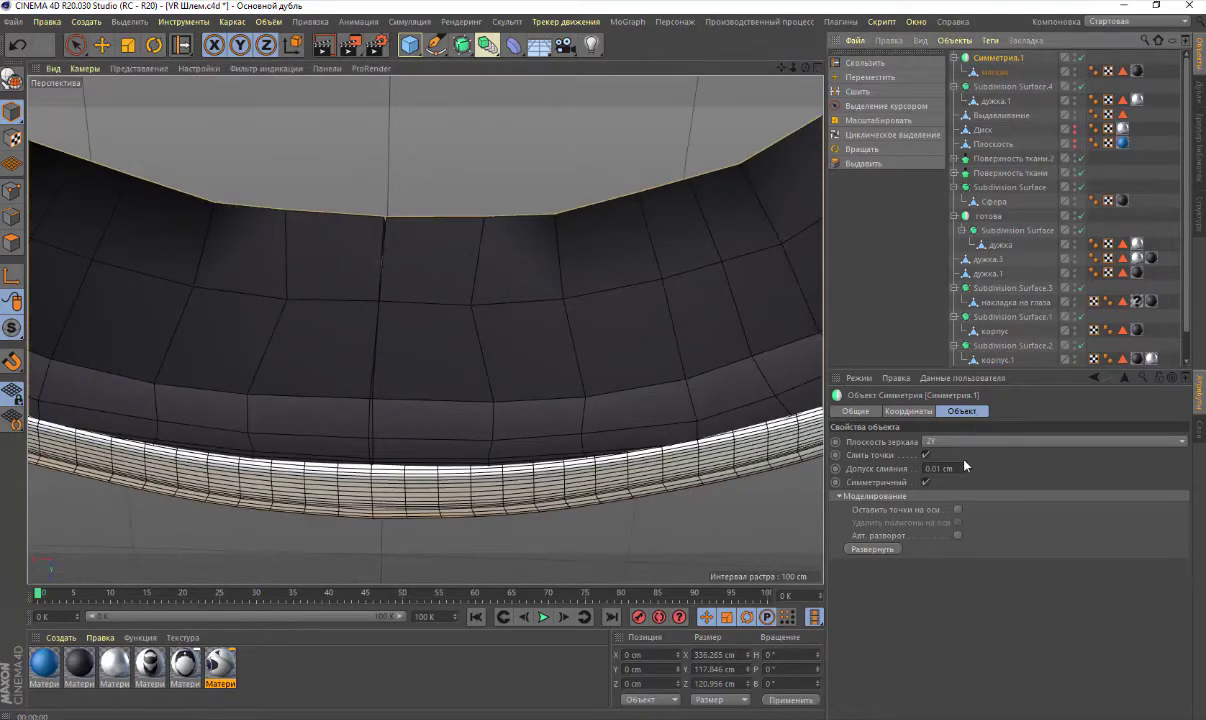
# Set the symmetry's Допуск слияния (merge tolerance) to 2 cm and inspect the joined pad
pyautogui.write('3')
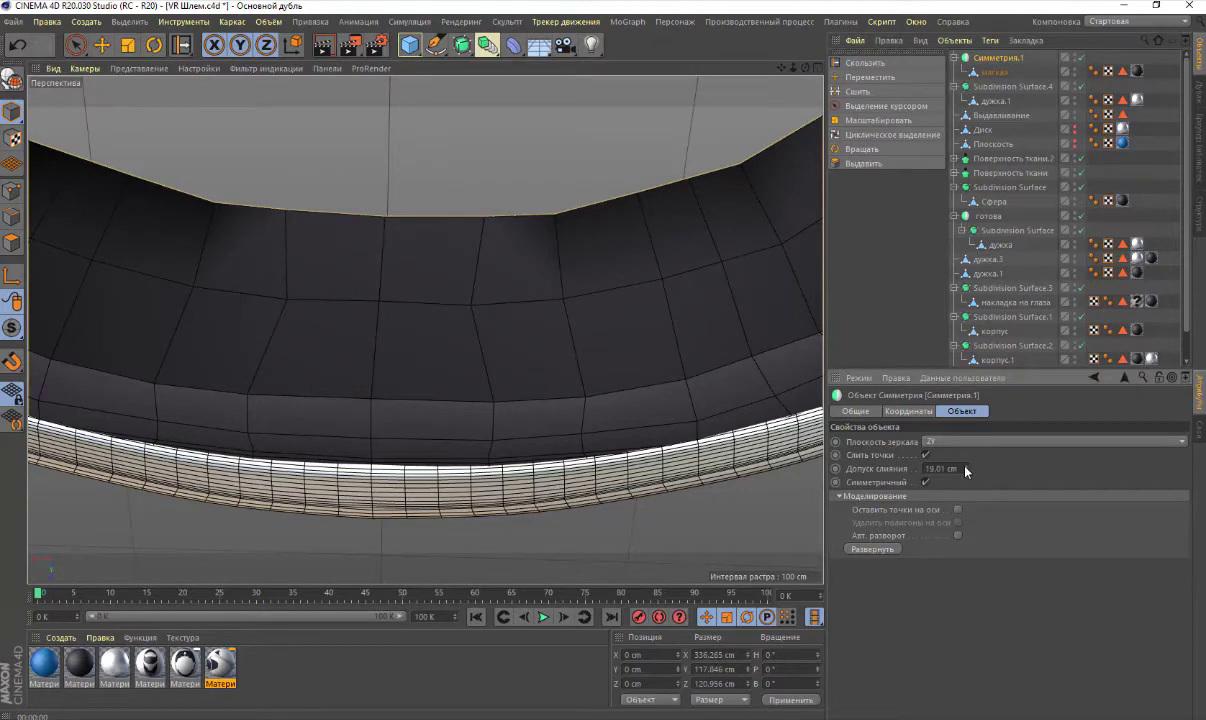
pyautogui.moveTo(965, 471); pyautogui.dragTo(965, 471)
pyautogui.write('2')
pyautogui.press('Return')
pyautogui.scroll(-2, 464, 350)
pyautogui.scroll(-3, 464, 350)
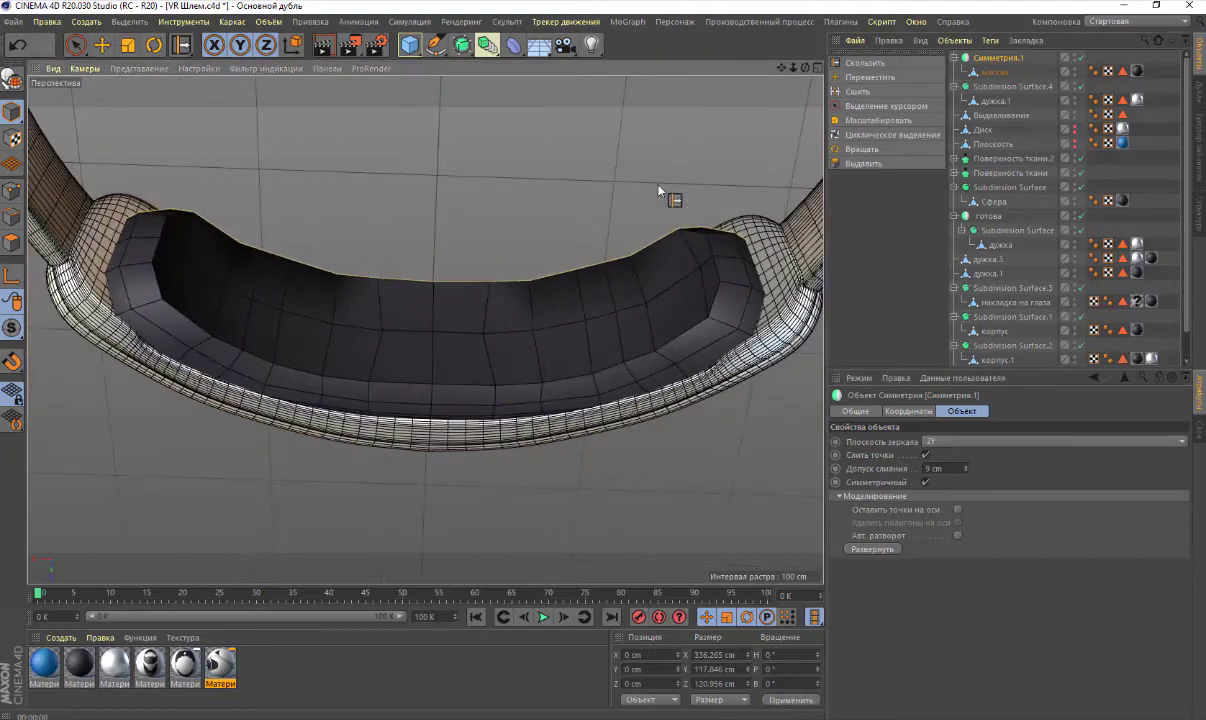
pyautogui.moveTo(803, 72); pyautogui.dragTo(803, 72)
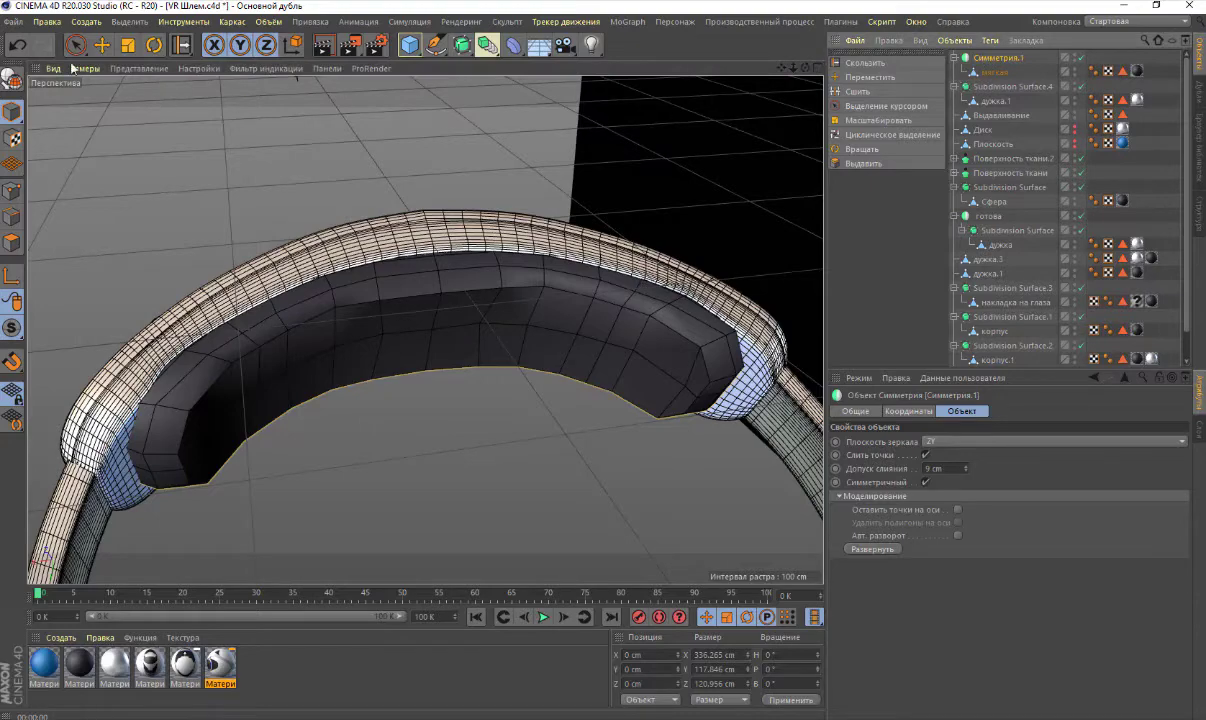
# Make Симметрия.1 editable, move 'мягкая' to the top level and delete the empty group
pyautogui.click(12, 77)
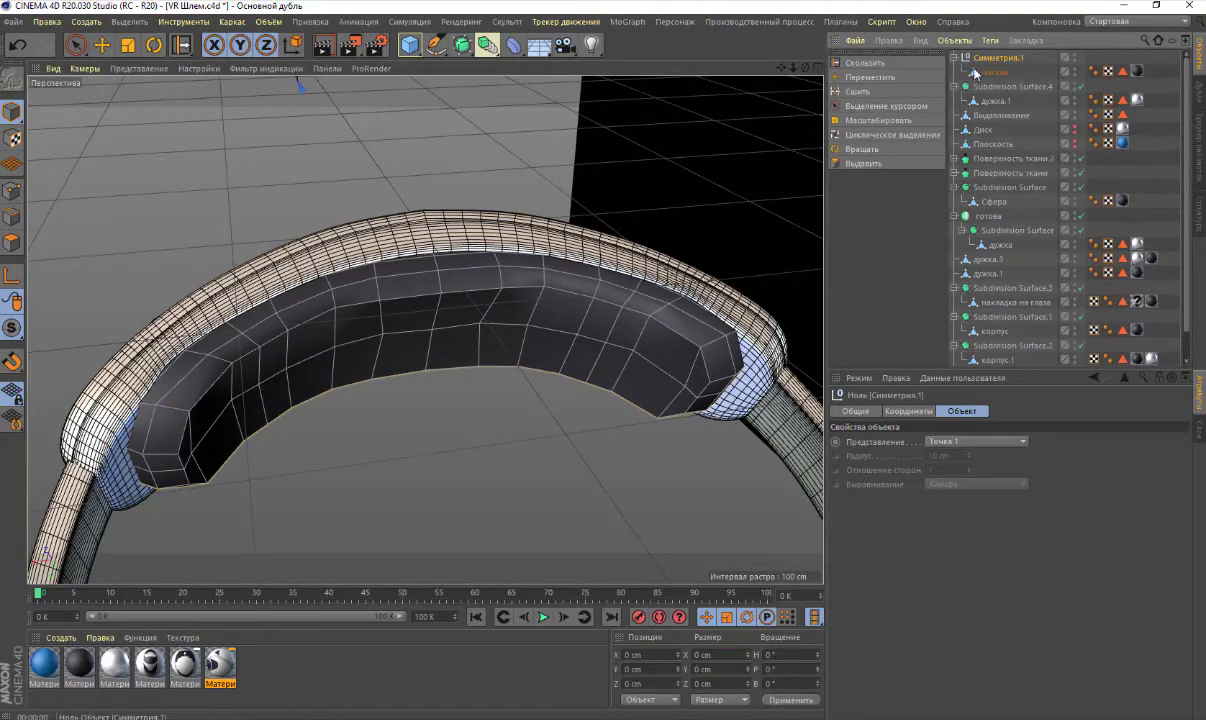
pyautogui.click(983, 73)
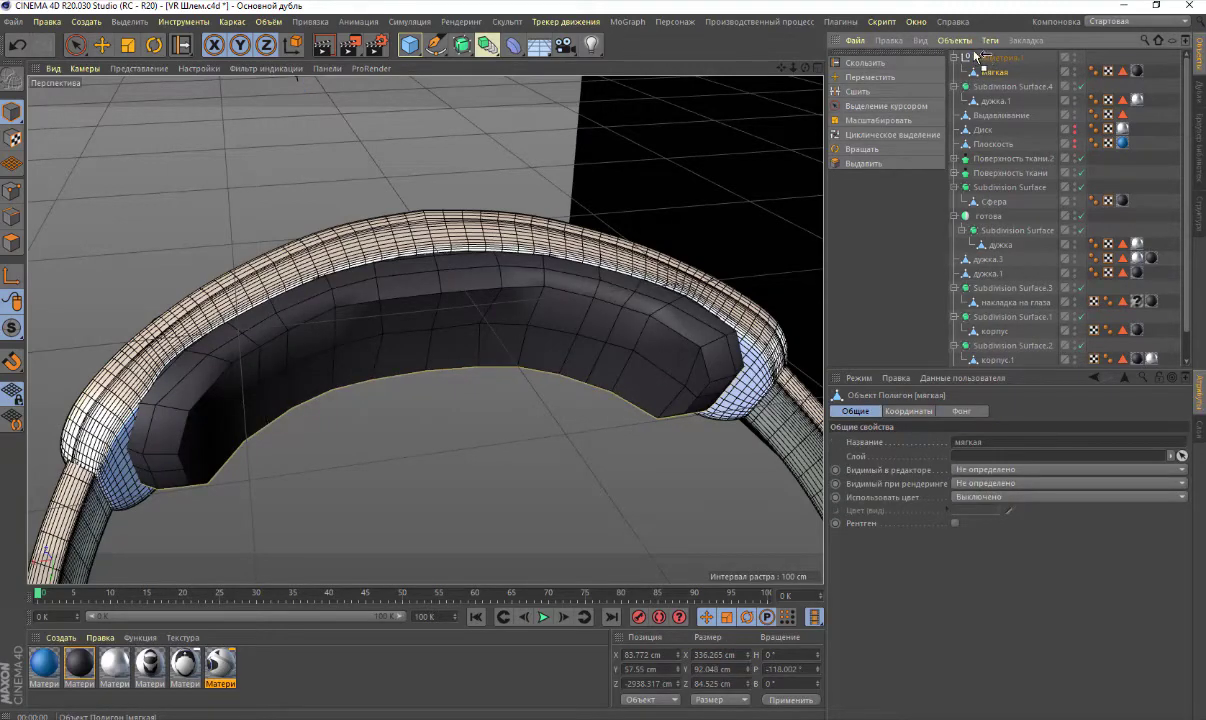
pyautogui.moveTo(979, 58); pyautogui.dragTo(976, 76)
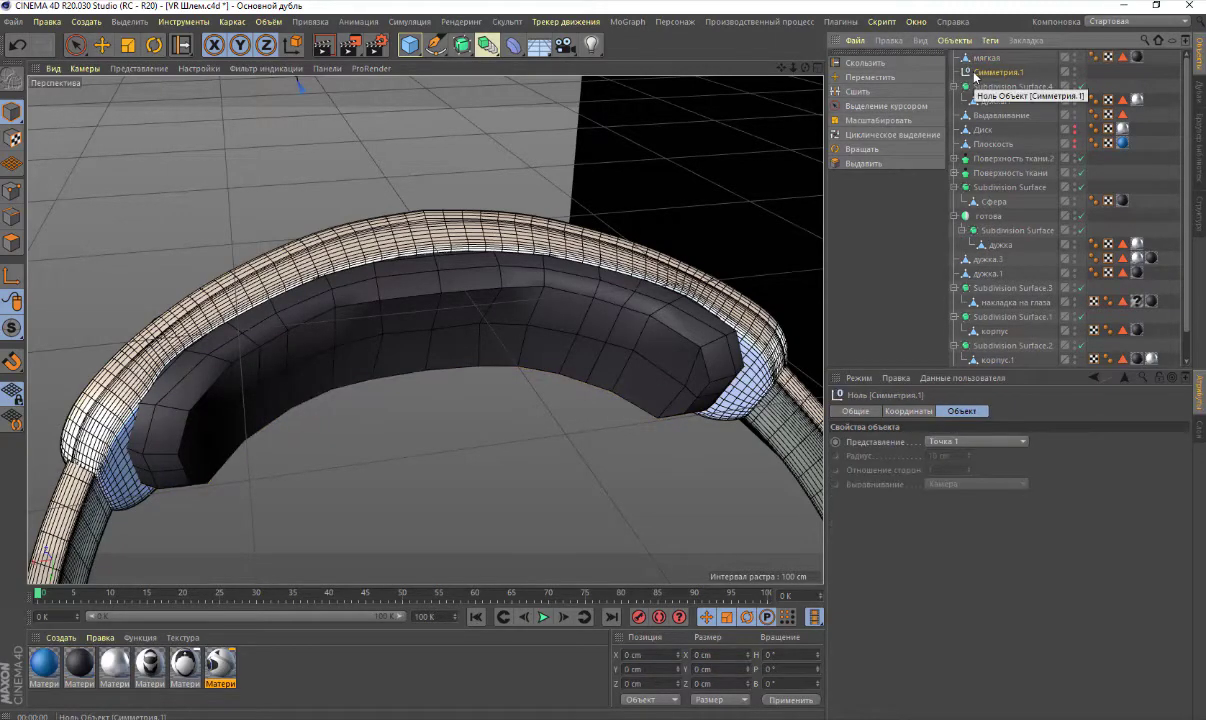
pyautogui.press('Delete')
pyautogui.click(976, 58)
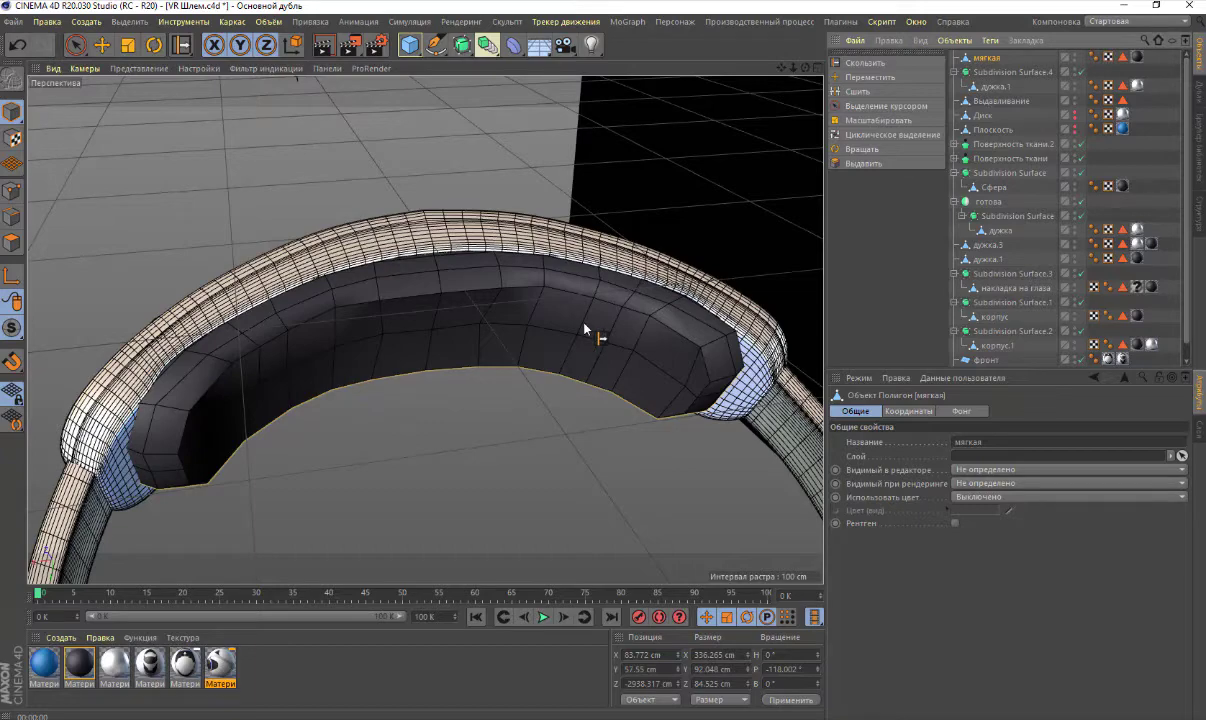
# Select all points of 'мягкая', Optimize to merge duplicates, and add a Subdivision Surface
pyautogui.click(12, 190)
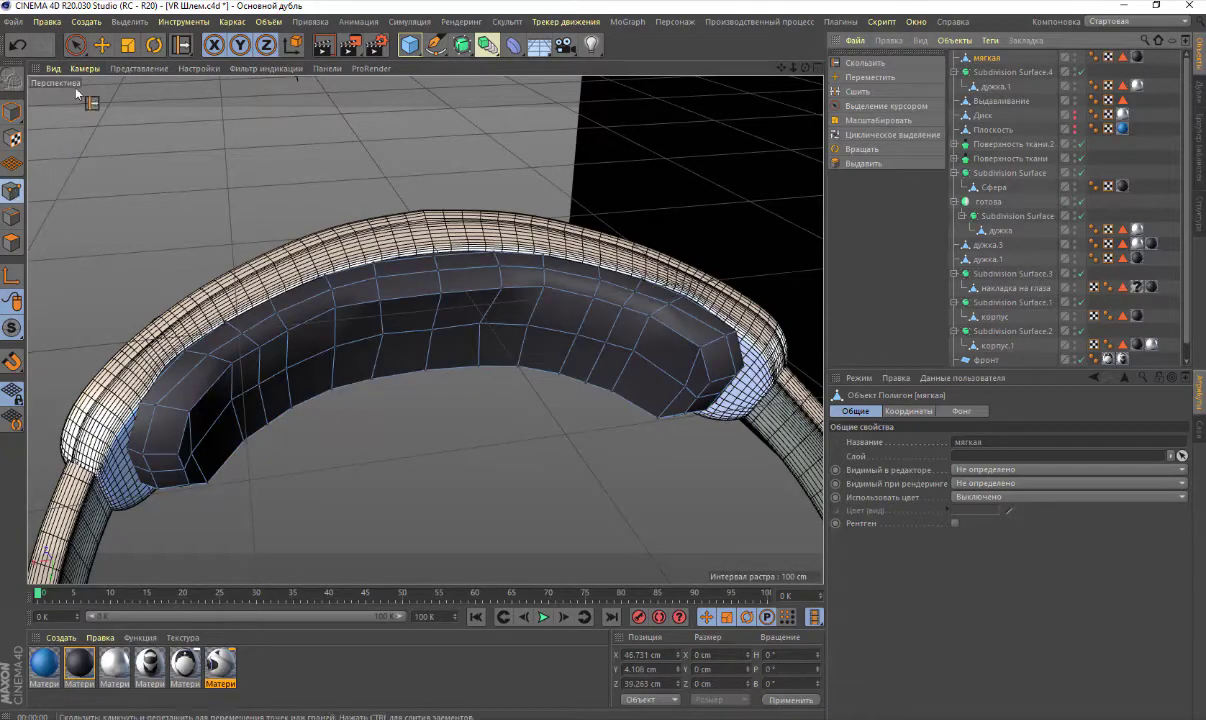
pyautogui.click(132, 21)
pyautogui.click(140, 211)
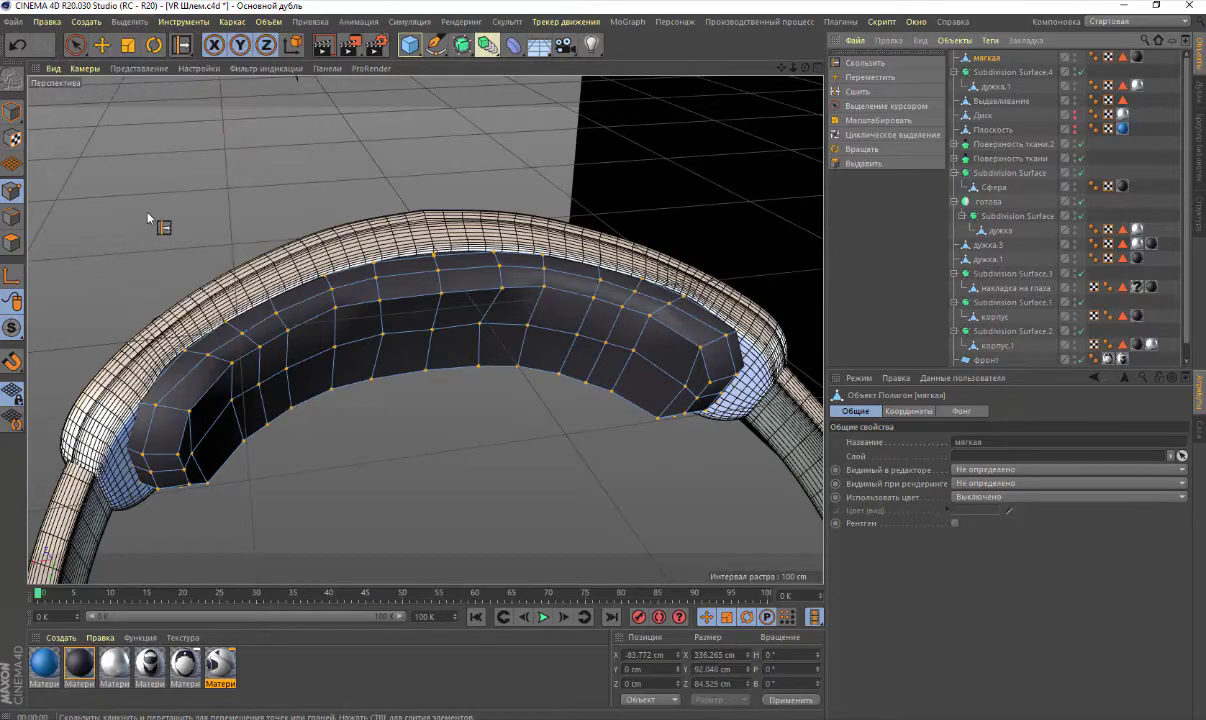
pyautogui.rightClick(143, 210)
pyautogui.click(198, 602)
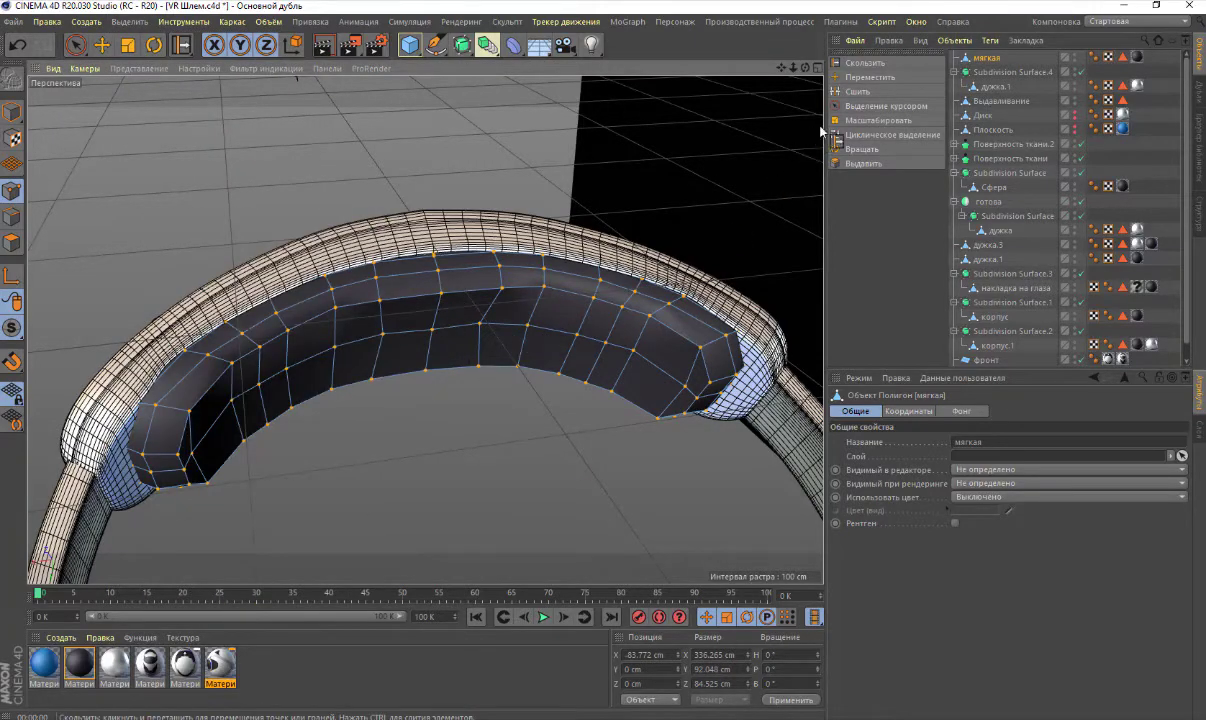
pyautogui.moveTo(462, 44); pyautogui.dragTo(510, 73)
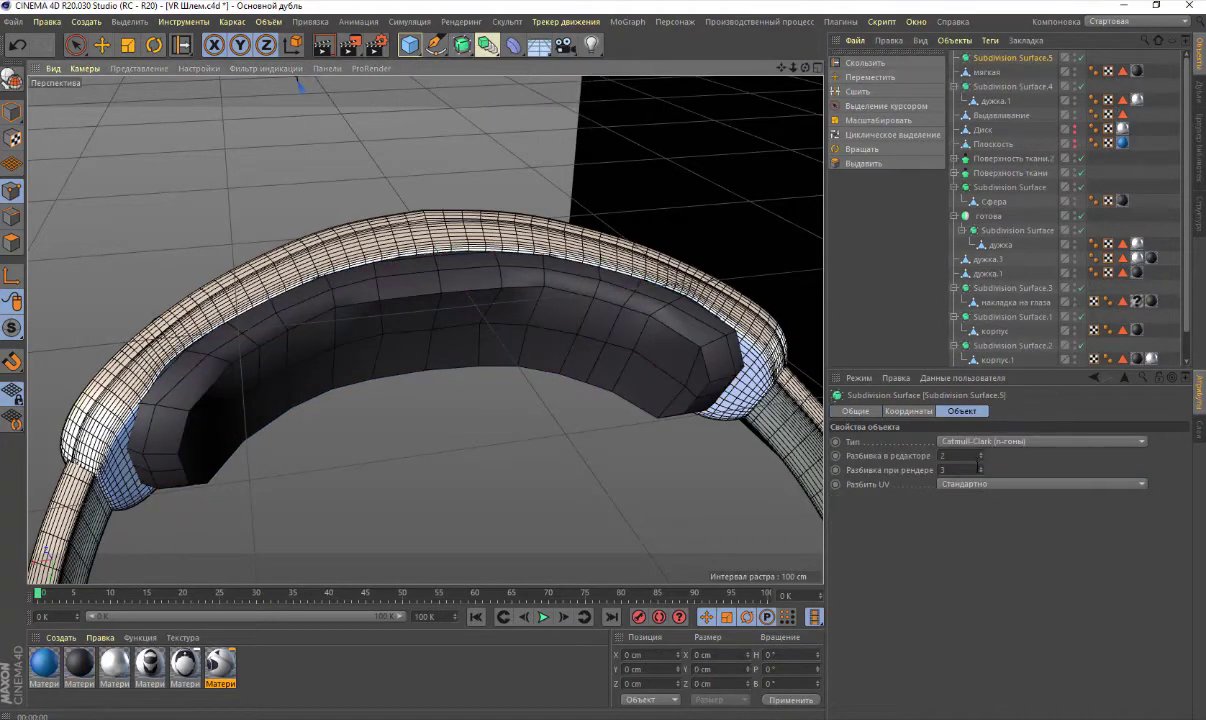
# Set Subdivision Surface.5's render subdivision to 2 and select the мягкая pad
pyautogui.click(980, 473)
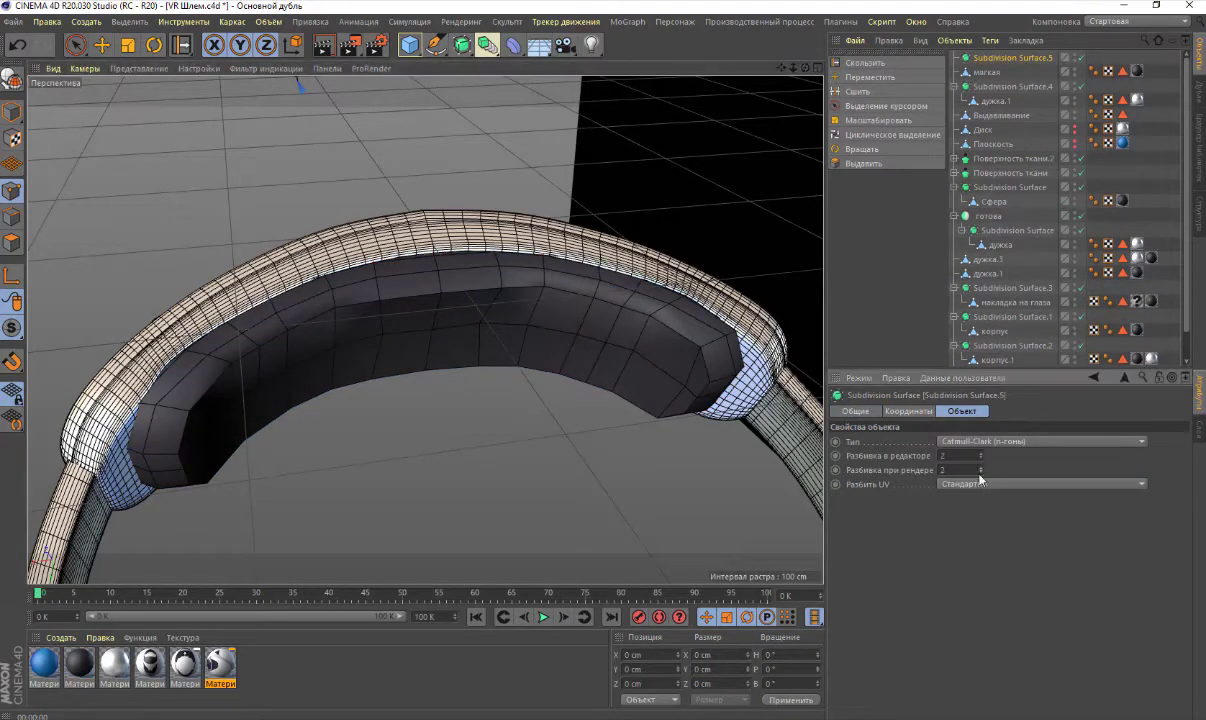
pyautogui.click(985, 72)
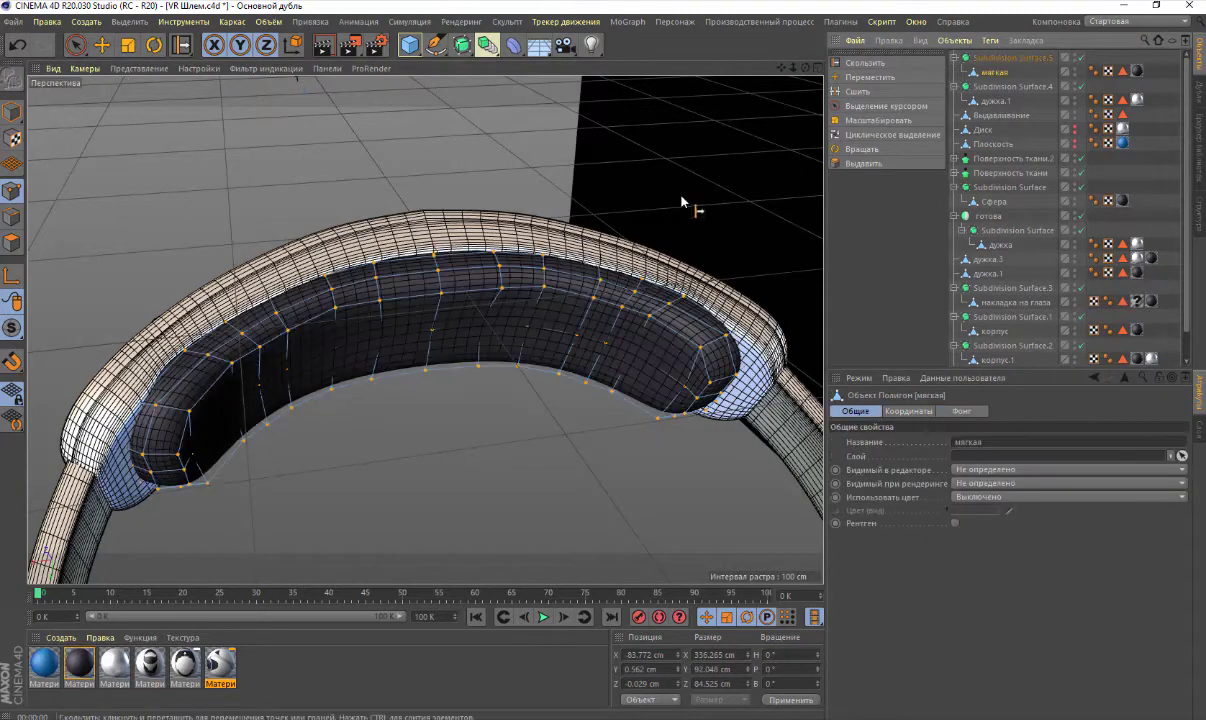
pyautogui.scroll(-5, 437, 170)
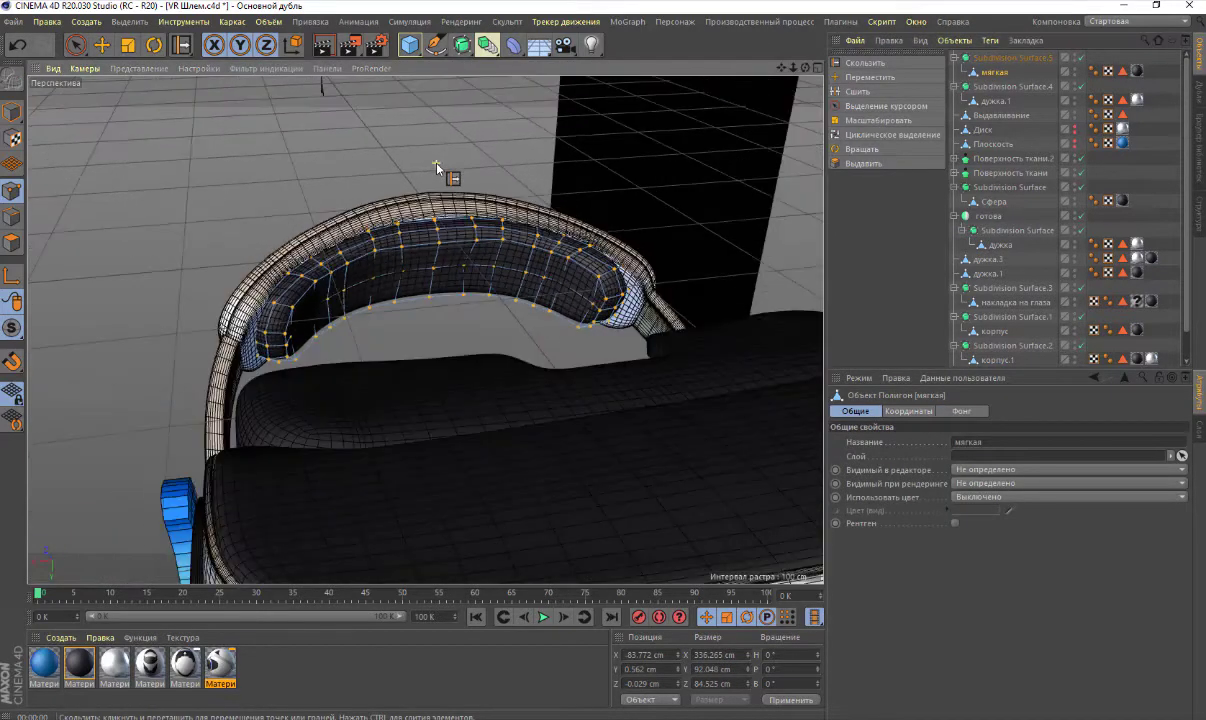
pyautogui.scroll(2, 440, 167)
pyautogui.scroll(1, 444, 163)
# Return to Model mode with the Move tool, selecting мягкая and Subdivision Surface.5
pyautogui.click(12, 111)
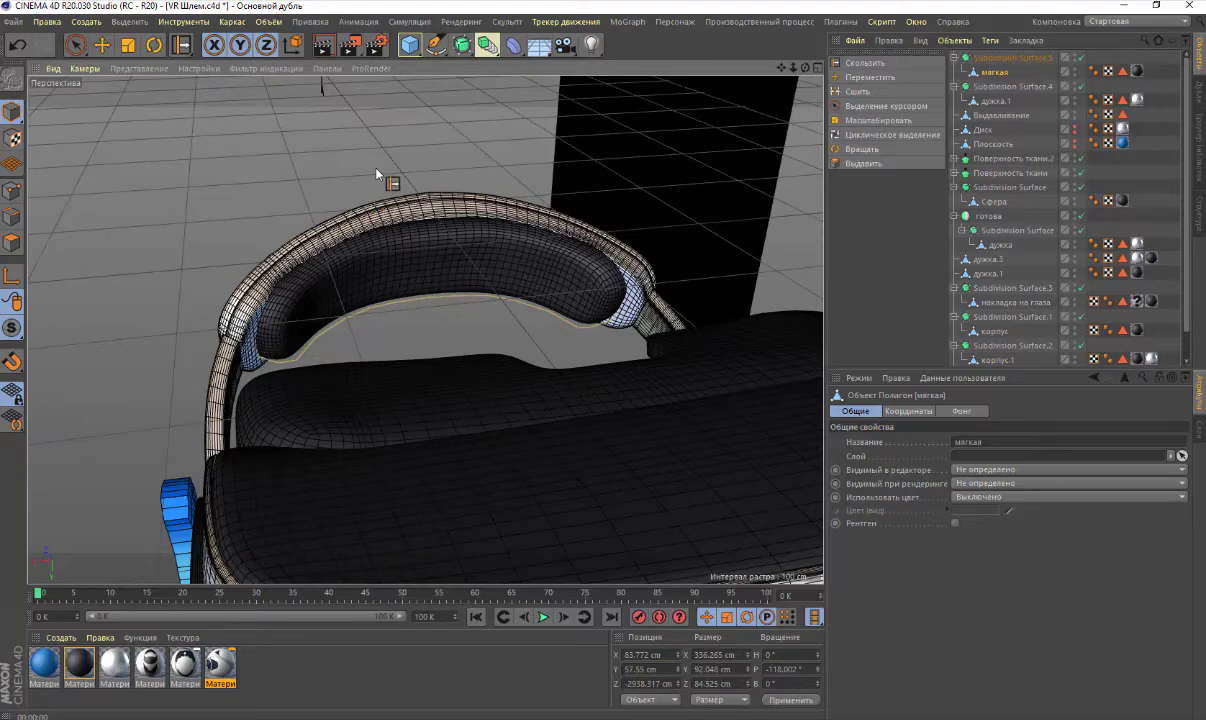
pyautogui.click(101, 44)
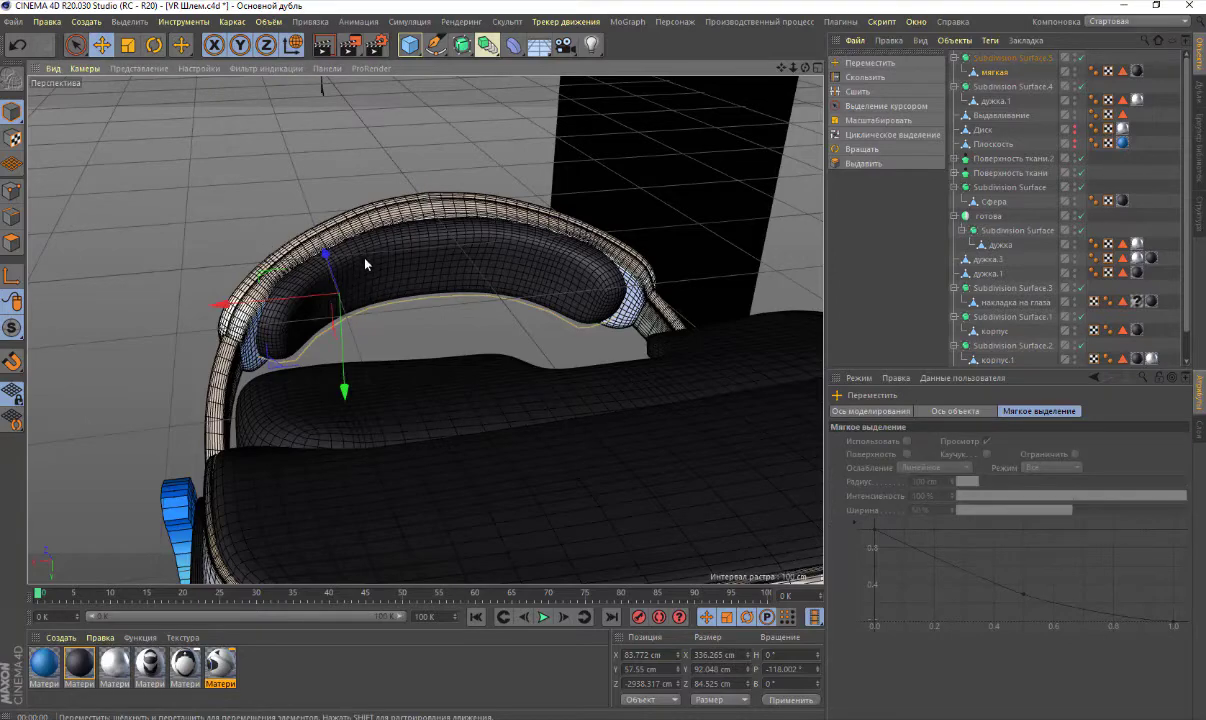
pyautogui.click(995, 72)
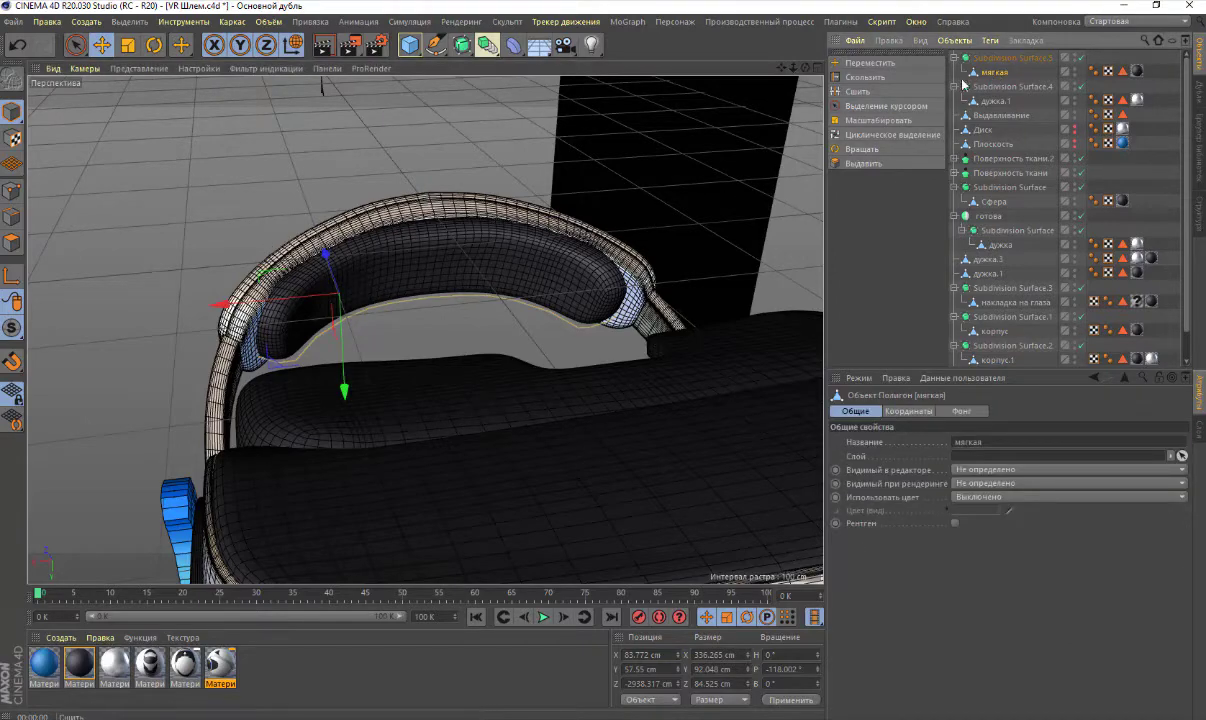
pyautogui.click(1010, 57)
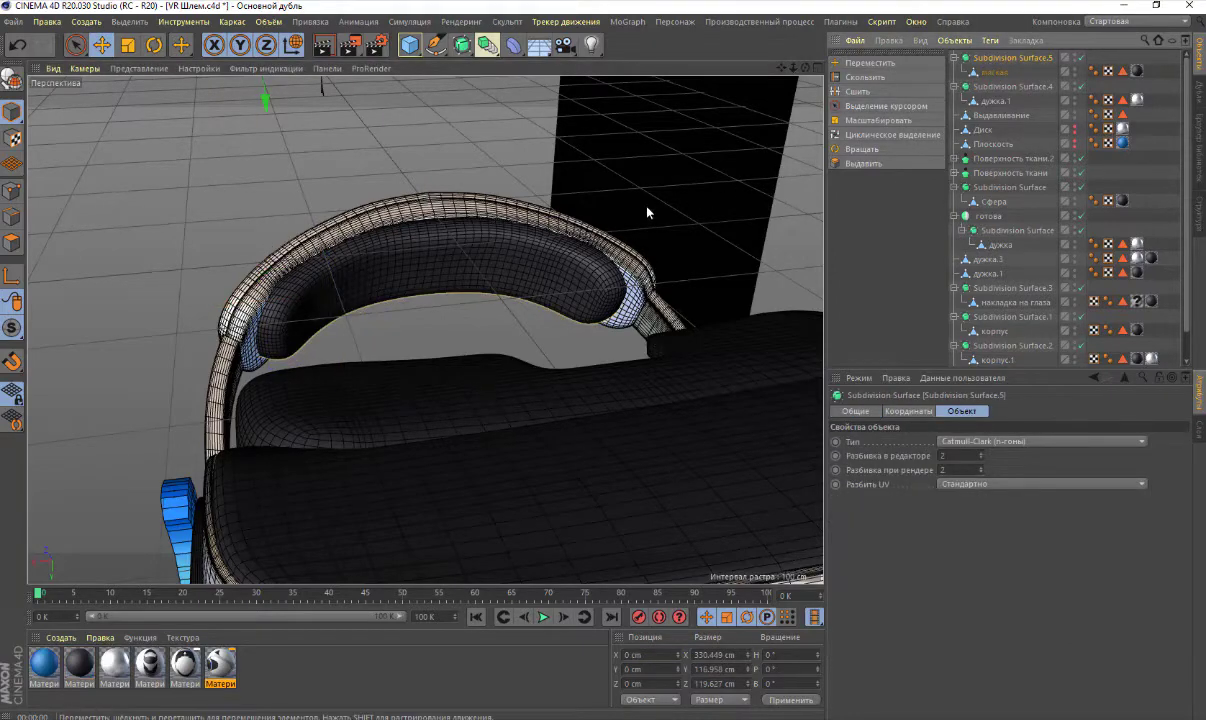
# Centre the мягкая pad's axis on its geometry with Mesh > Axis Center
pyautogui.click(231, 21)
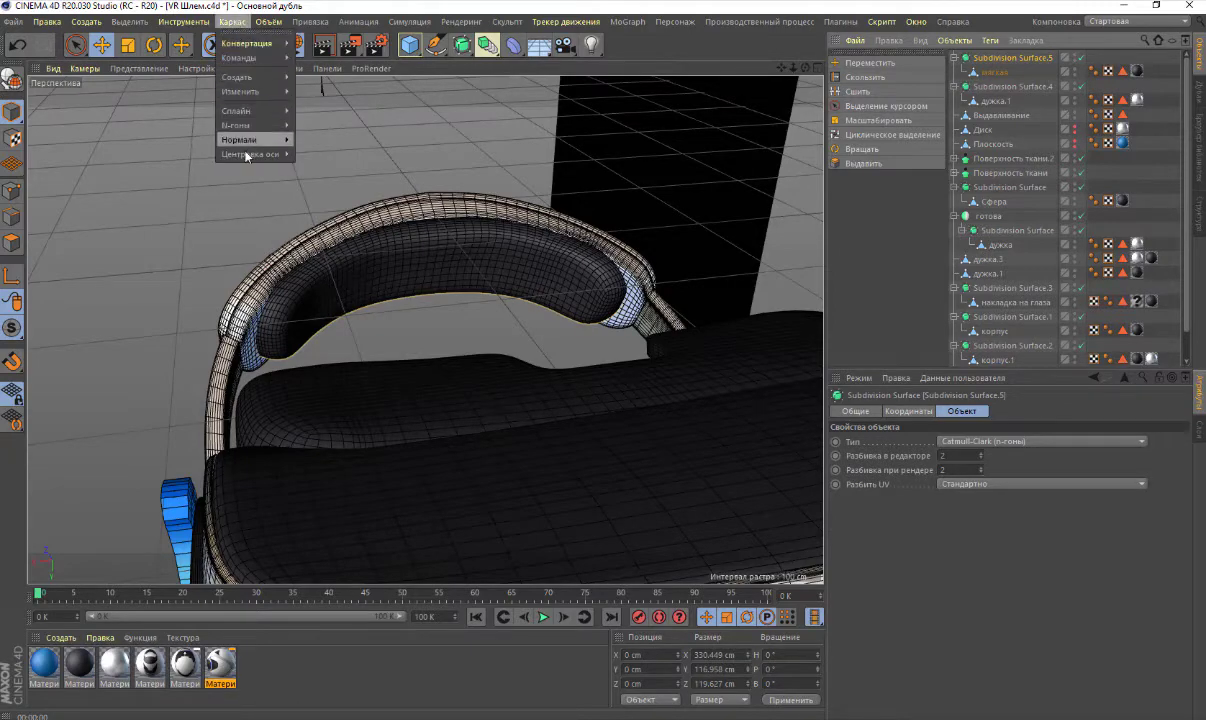
pyautogui.moveTo(250, 154)
pyautogui.click(303, 153)
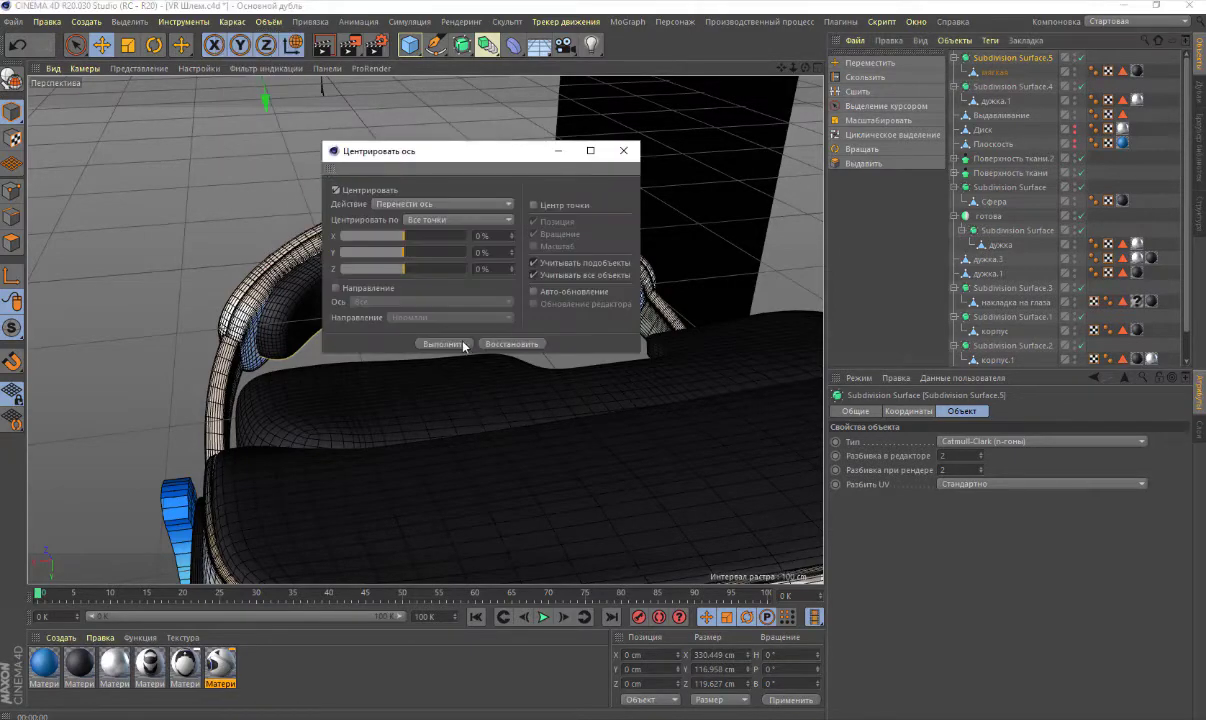
pyautogui.click(623, 150)
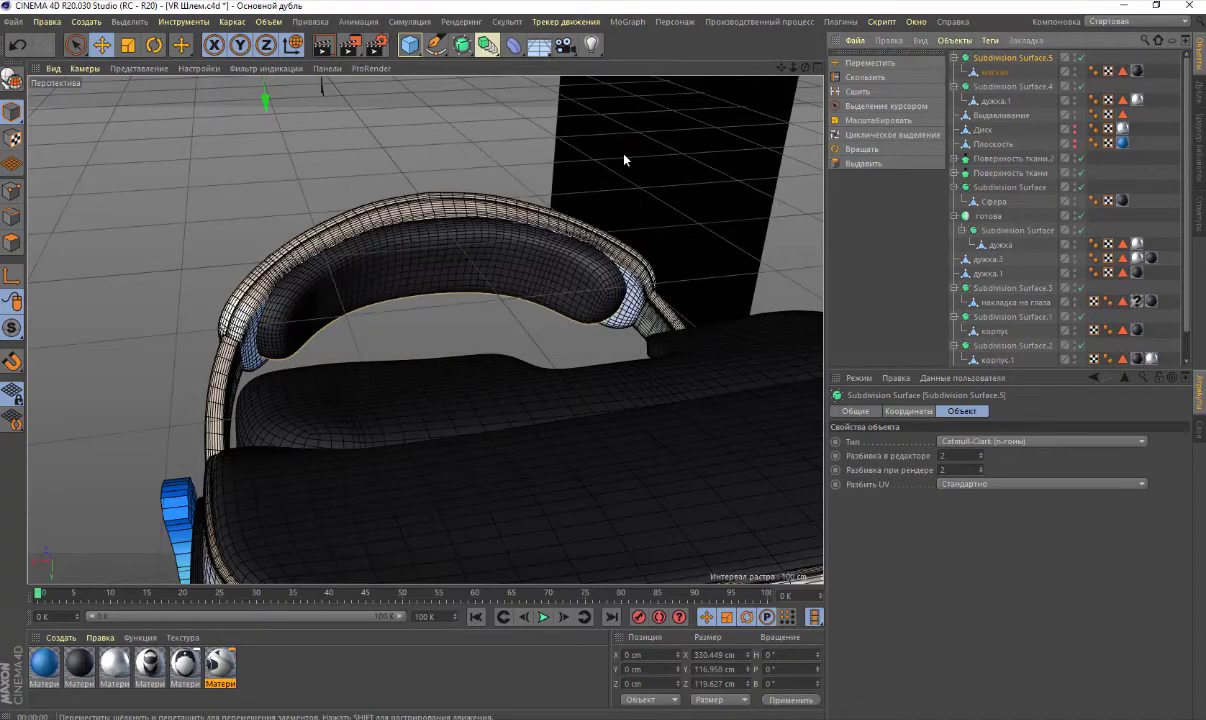
pyautogui.scroll(-5, 334, 228)
pyautogui.scroll(-3, 334, 228)
pyautogui.scroll(-3, 355, 245)
pyautogui.scroll(-3, 355, 245)
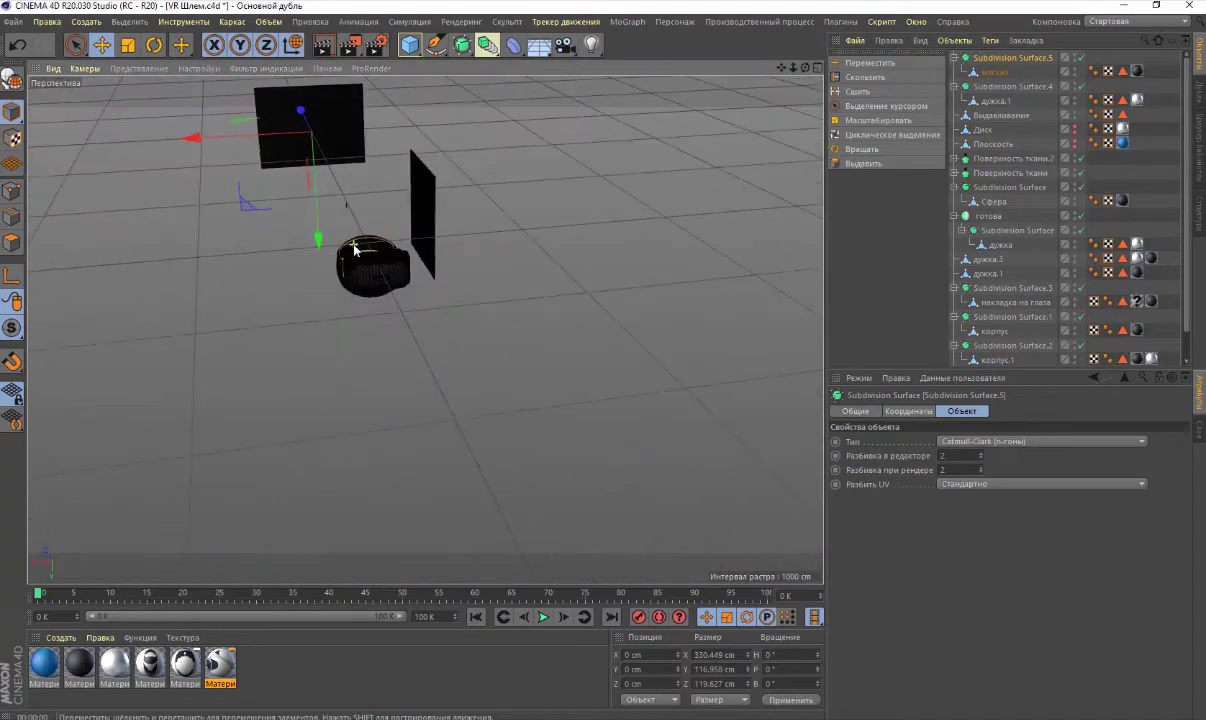
# Select мягкая, try a small downward Y move, and undo it
pyautogui.click(995, 72)
pyautogui.scroll(2, 379, 254)
pyautogui.scroll(3, 360, 264)
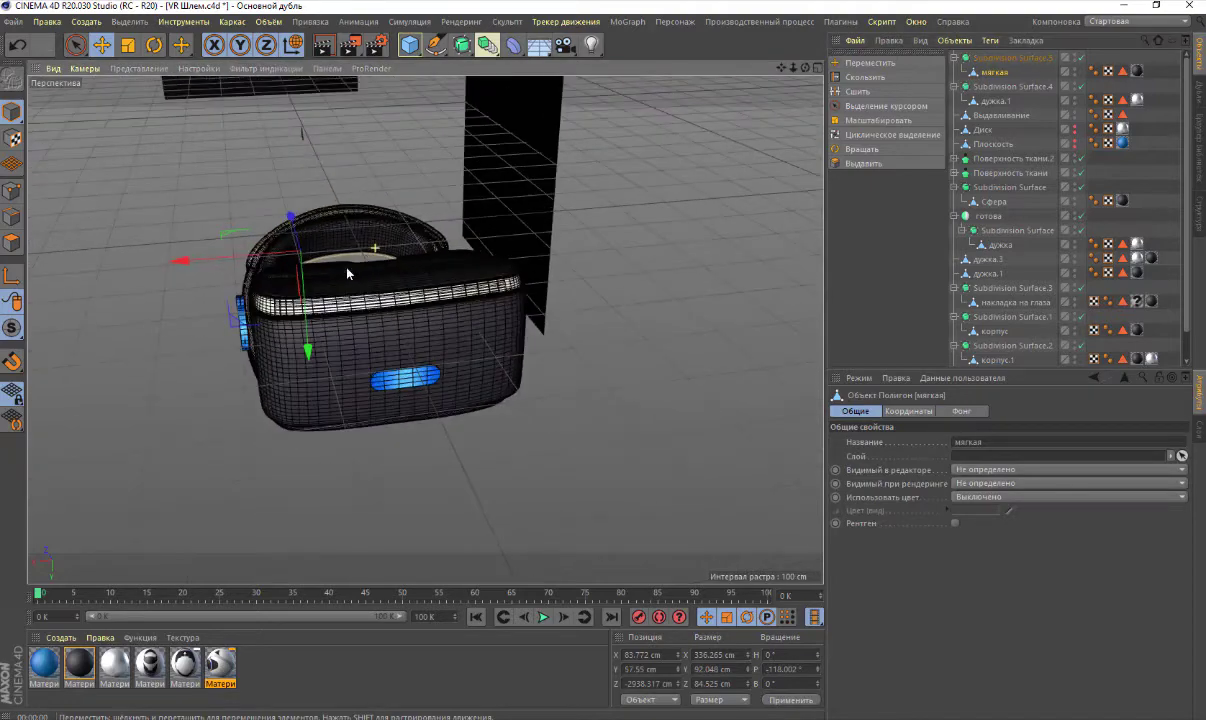
pyautogui.scroll(3, 335, 273)
pyautogui.scroll(3, 310, 288)
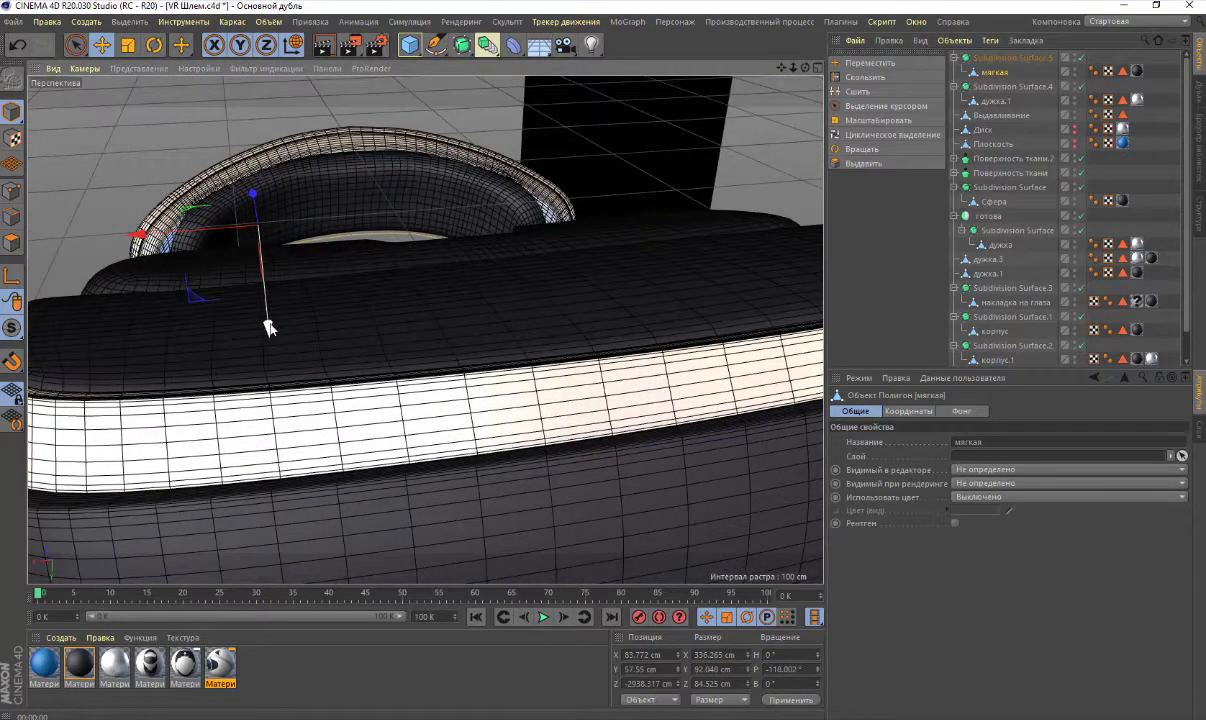
pyautogui.moveTo(268, 327); pyautogui.dragTo(269, 325)
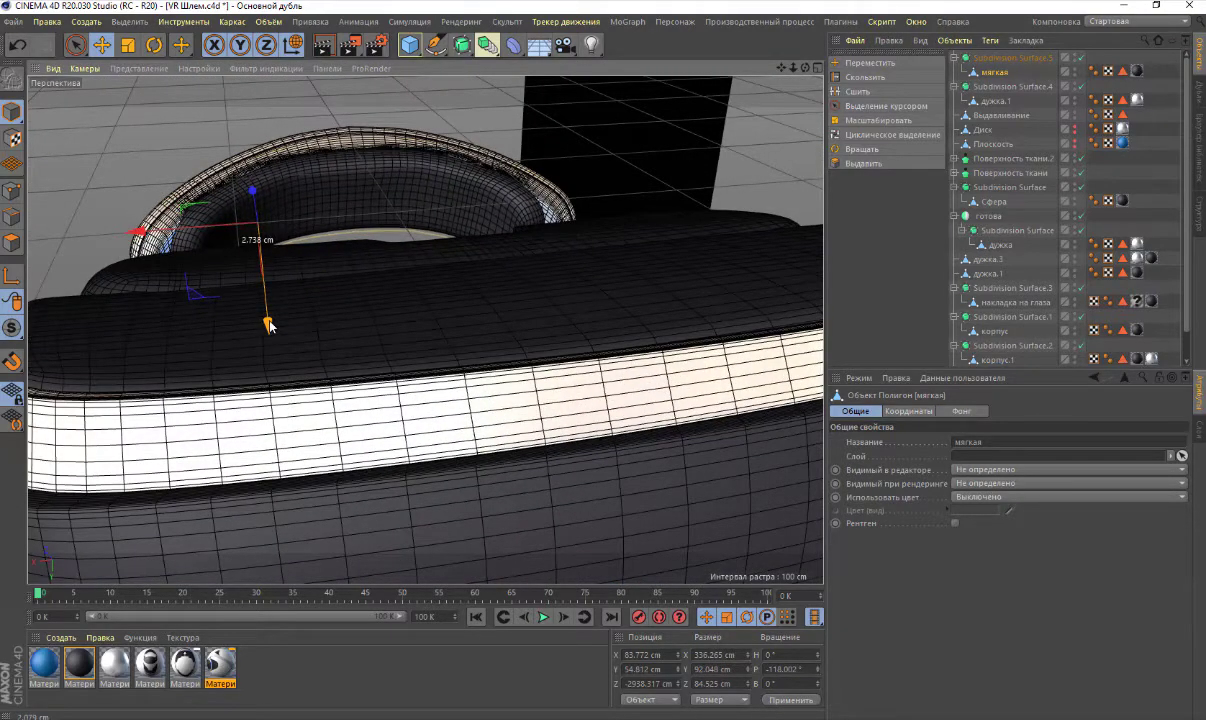
pyautogui.click(17, 44)
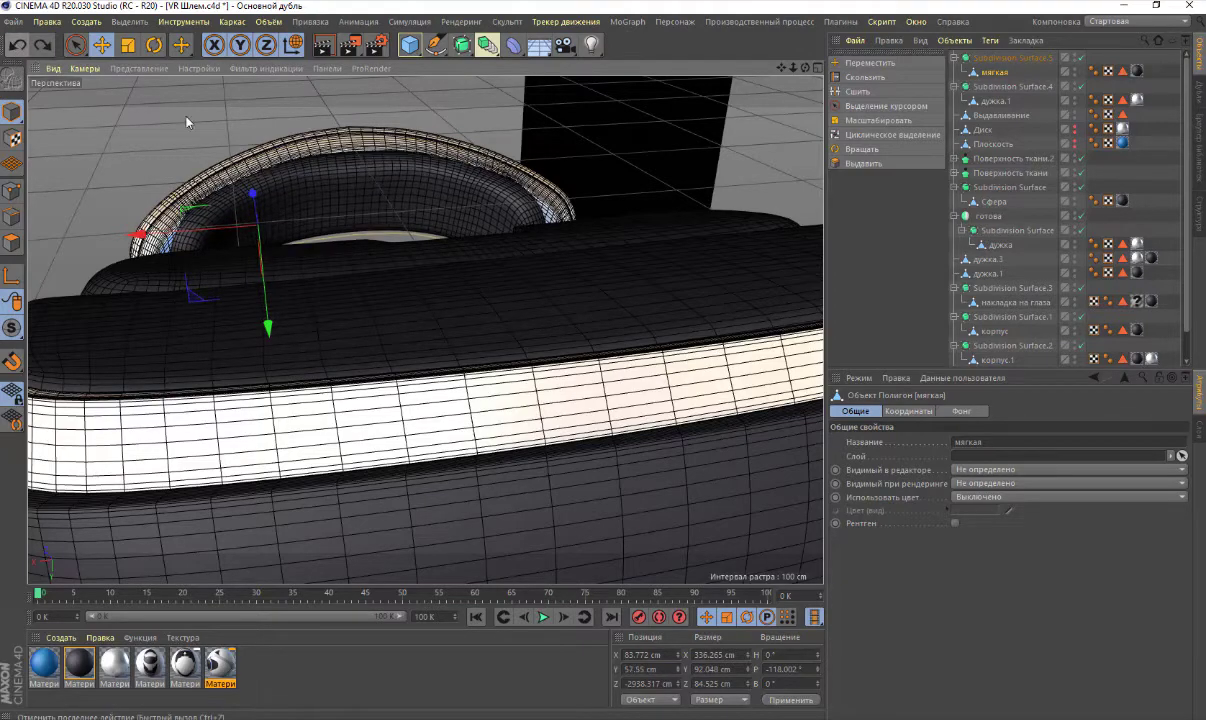
pyautogui.keyDown('alt'); pyautogui.moveTo(425, 329); pyautogui.dragTo(425, 329); pyautogui.keyUp('alt')
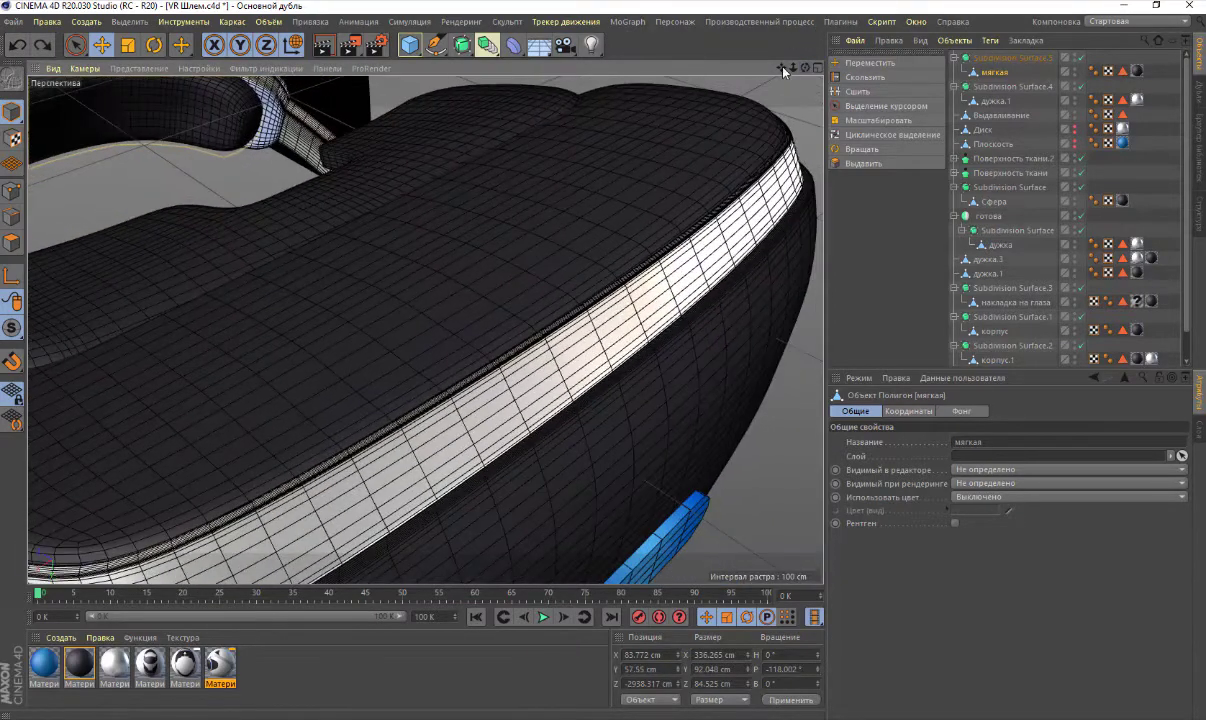
pyautogui.moveTo(784, 67); pyautogui.dragTo(678, 146)
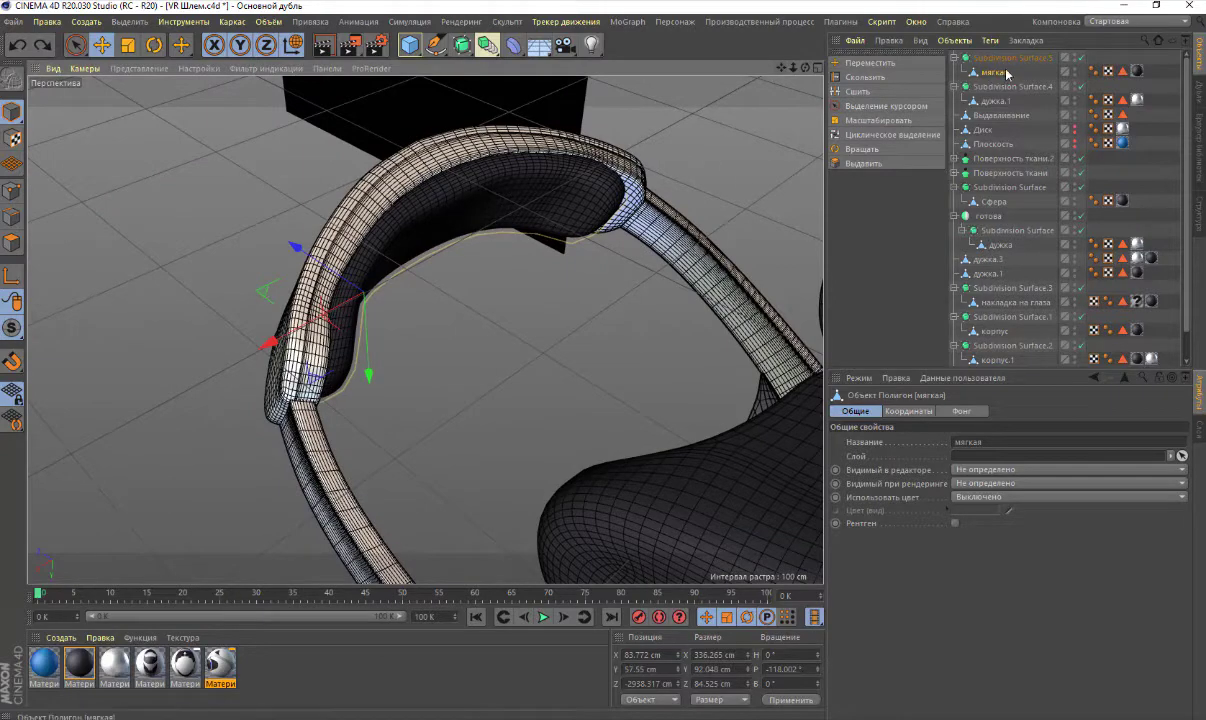
# Recentre the pad's axis and nudge it along Z to -2930.436 cm
pyautogui.click(233, 22)
pyautogui.moveTo(250, 154)
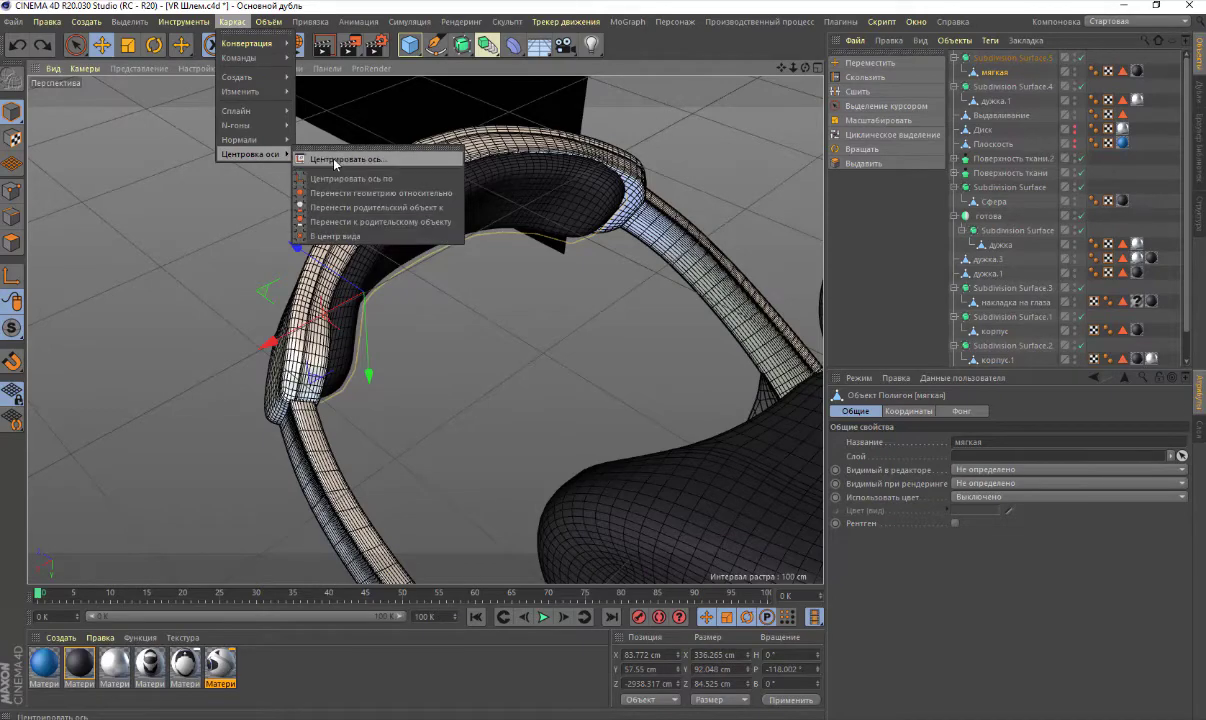
pyautogui.click(318, 158)
pyautogui.click(464, 342)
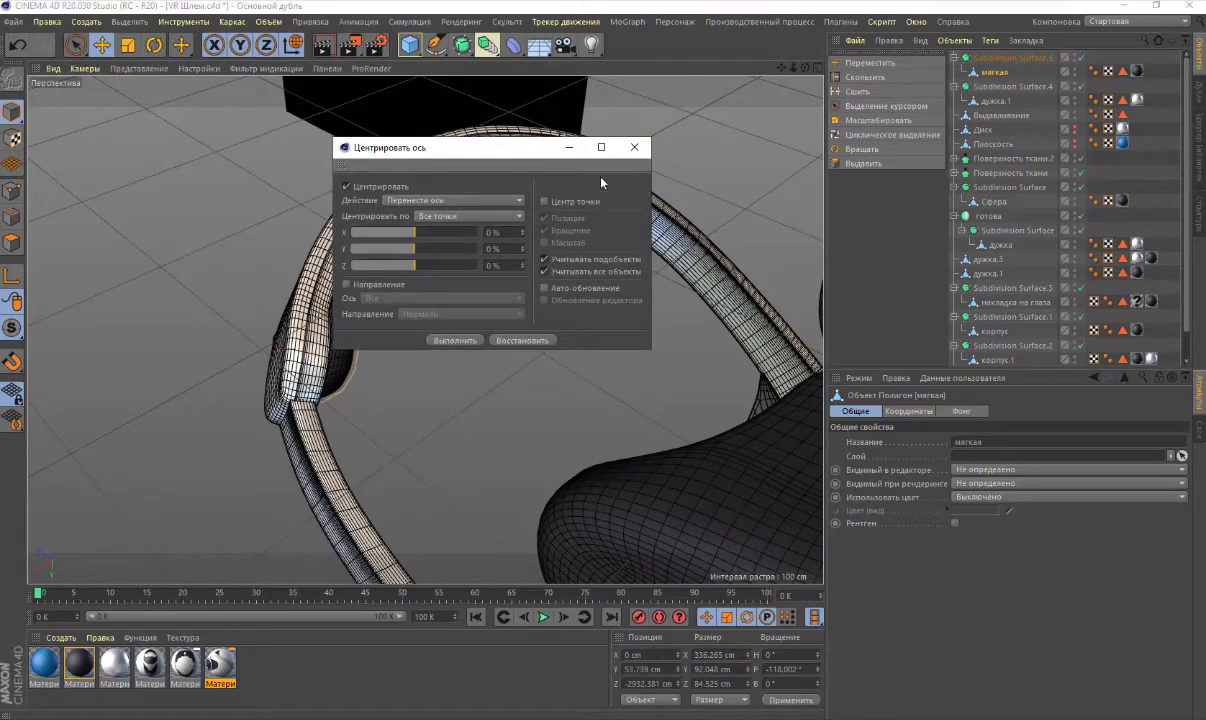
pyautogui.click(634, 147)
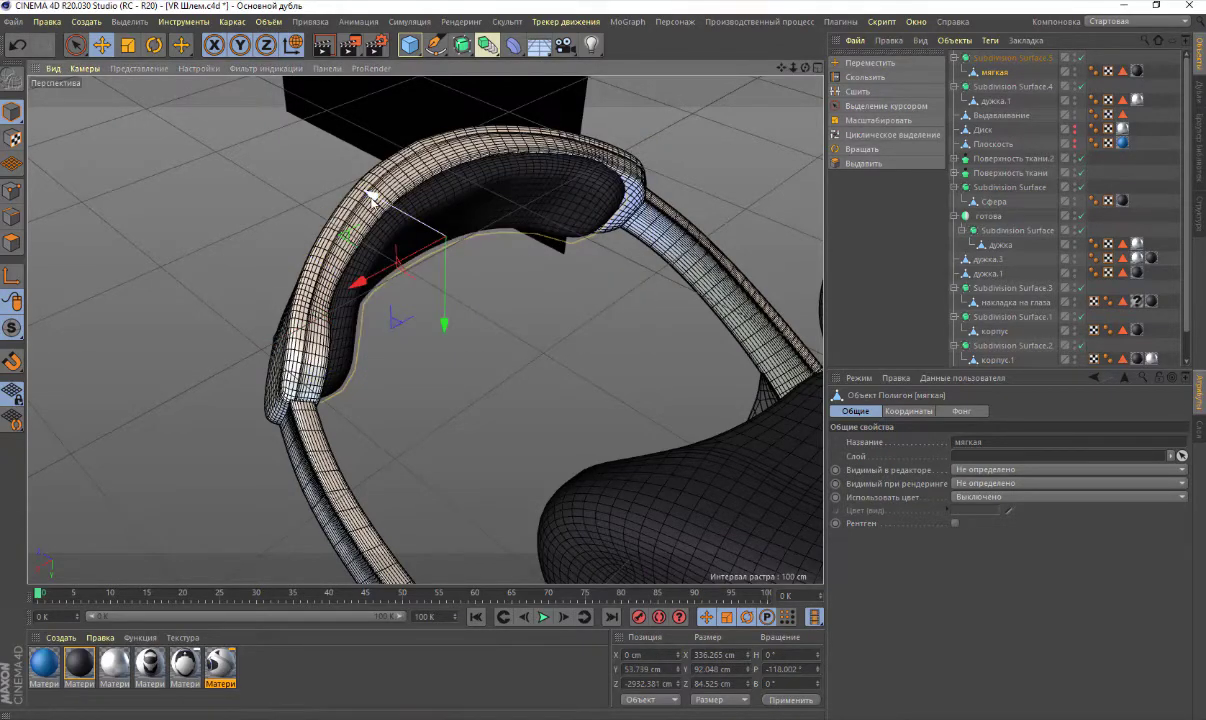
pyautogui.moveTo(369, 196); pyautogui.dragTo(370, 198)
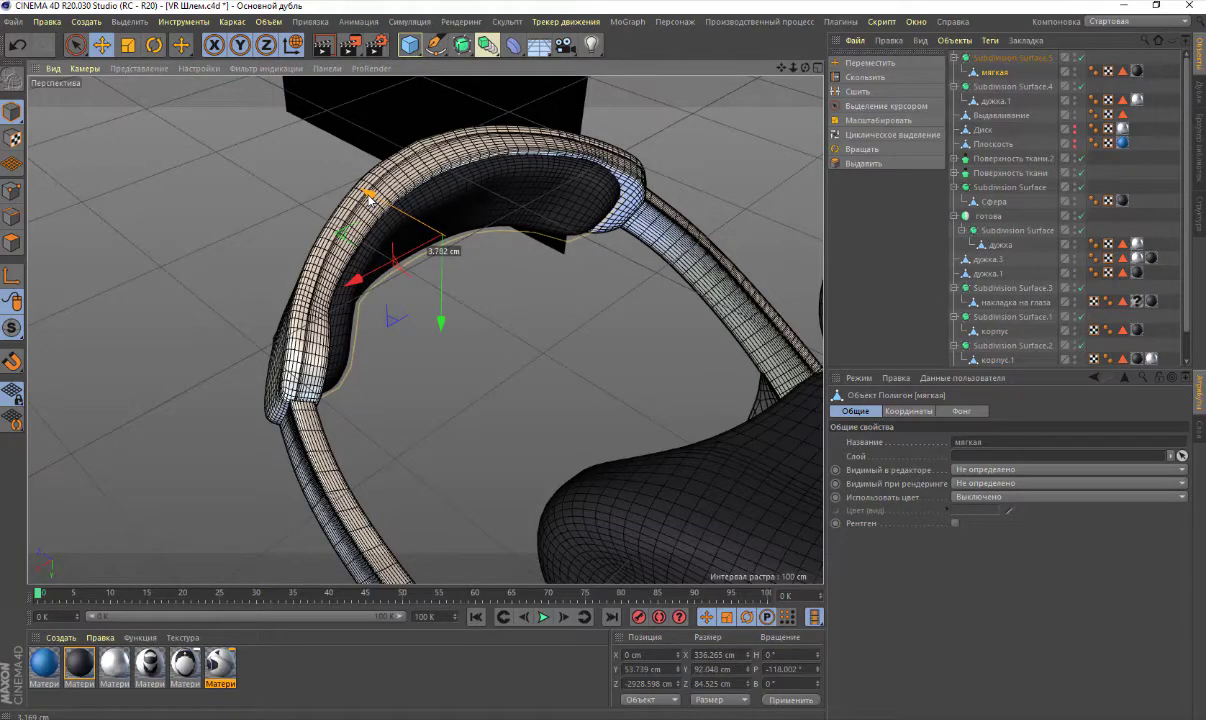
pyautogui.moveTo(369, 196); pyautogui.dragTo(371, 200)
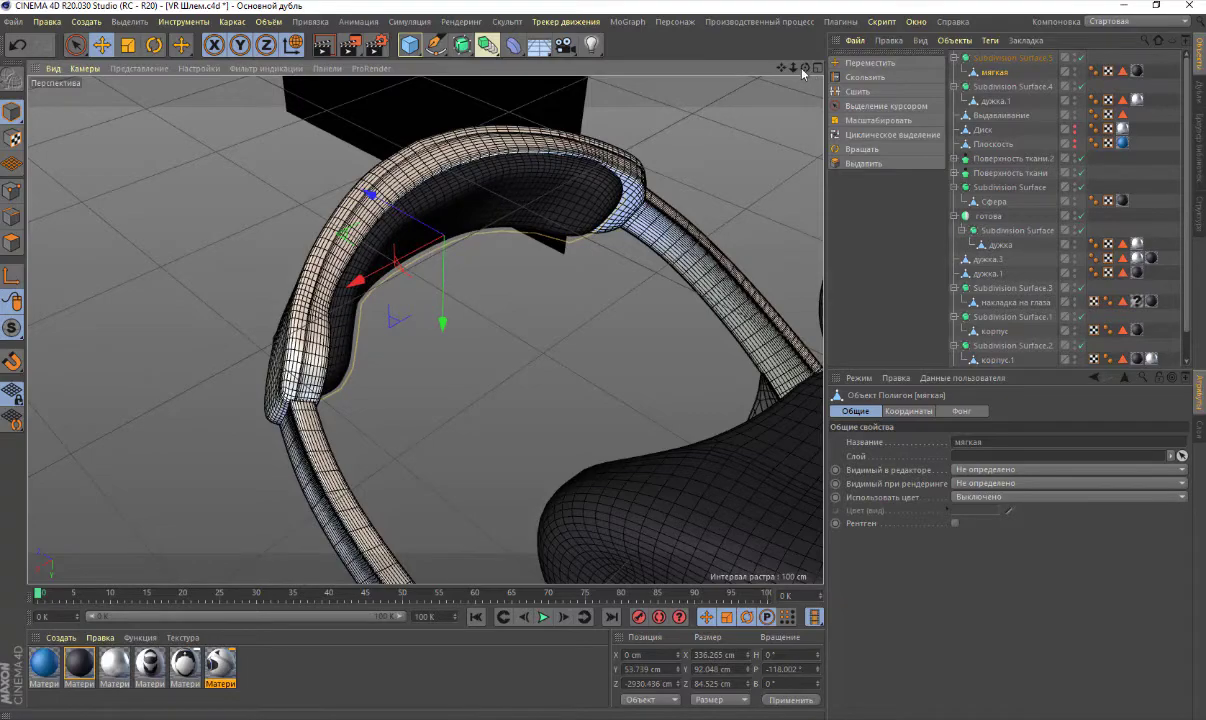
# Orbit and zoom around the headset to check the pad's new position
pyautogui.moveTo(803, 70); pyautogui.dragTo(325, 327)
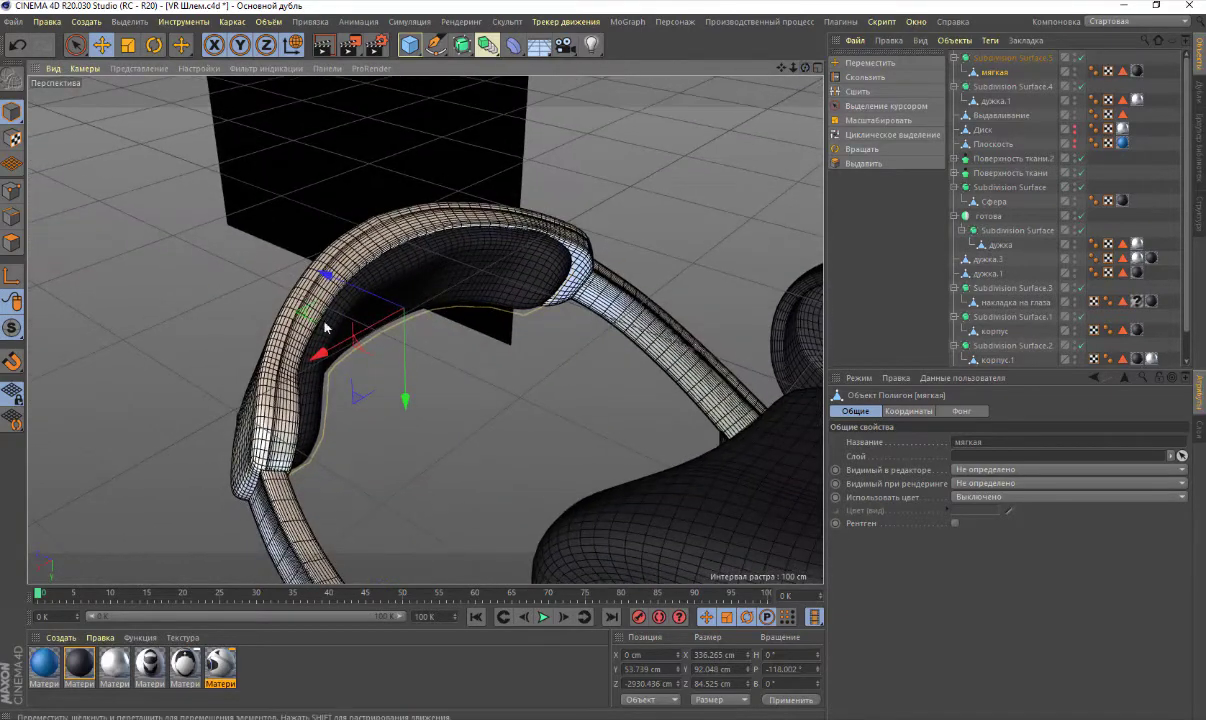
pyautogui.scroll(-2, 325, 327)
pyautogui.scroll(-2, 325, 327)
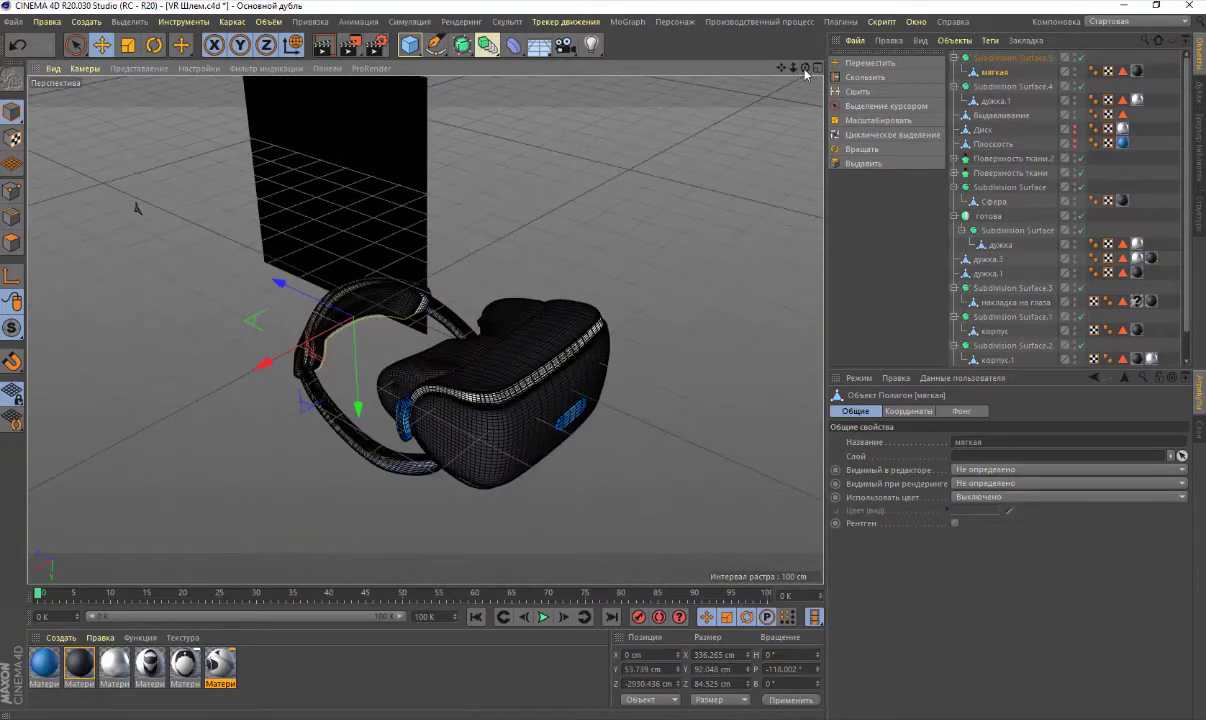
pyautogui.moveTo(805, 67); pyautogui.dragTo(594, 215)
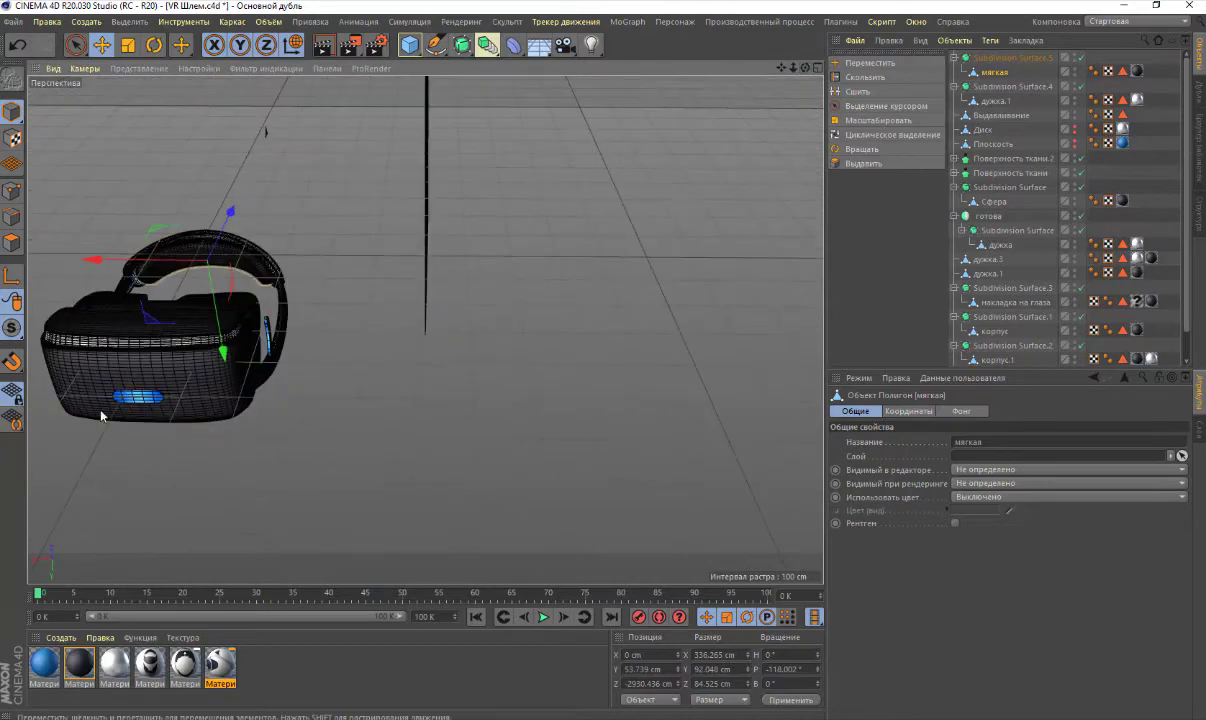
pyautogui.scroll(2, 112, 395)
pyautogui.scroll(3, 118, 400)
pyautogui.scroll(2, 122, 407)
# Make Поверхность ткани editable, pull out its Плоскость, and delete the empty null
pyautogui.scroll(2, 122, 407)
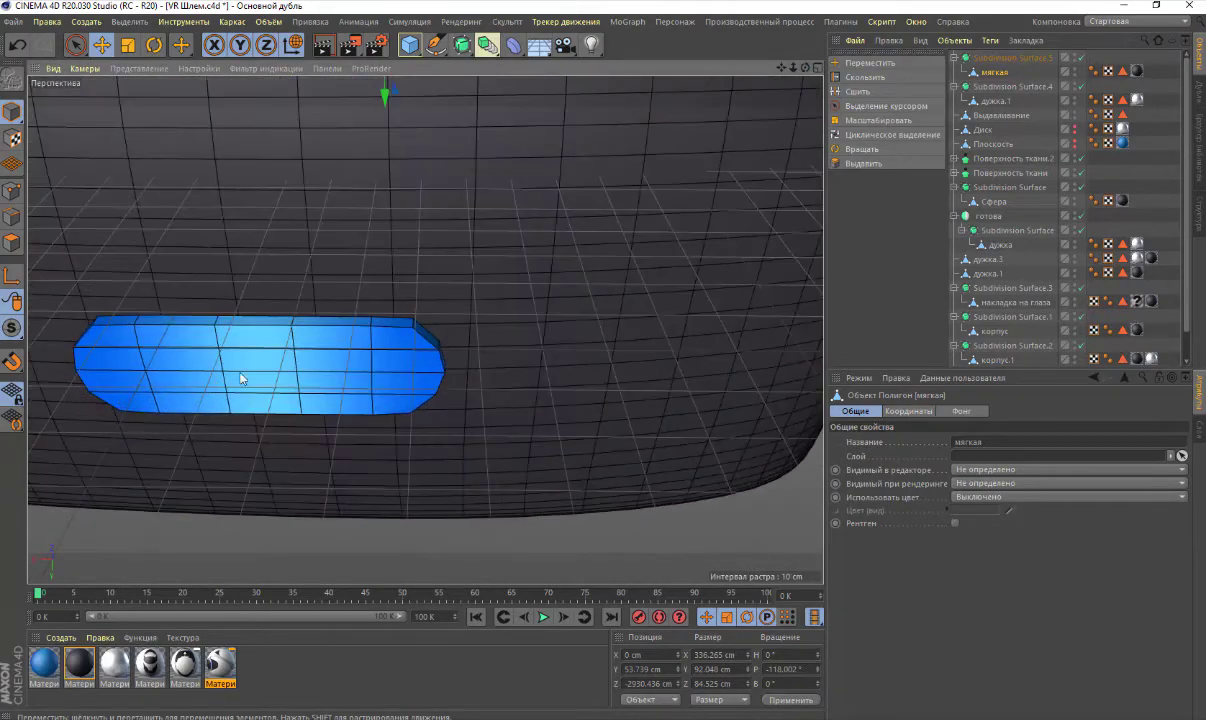
pyautogui.click(246, 350)
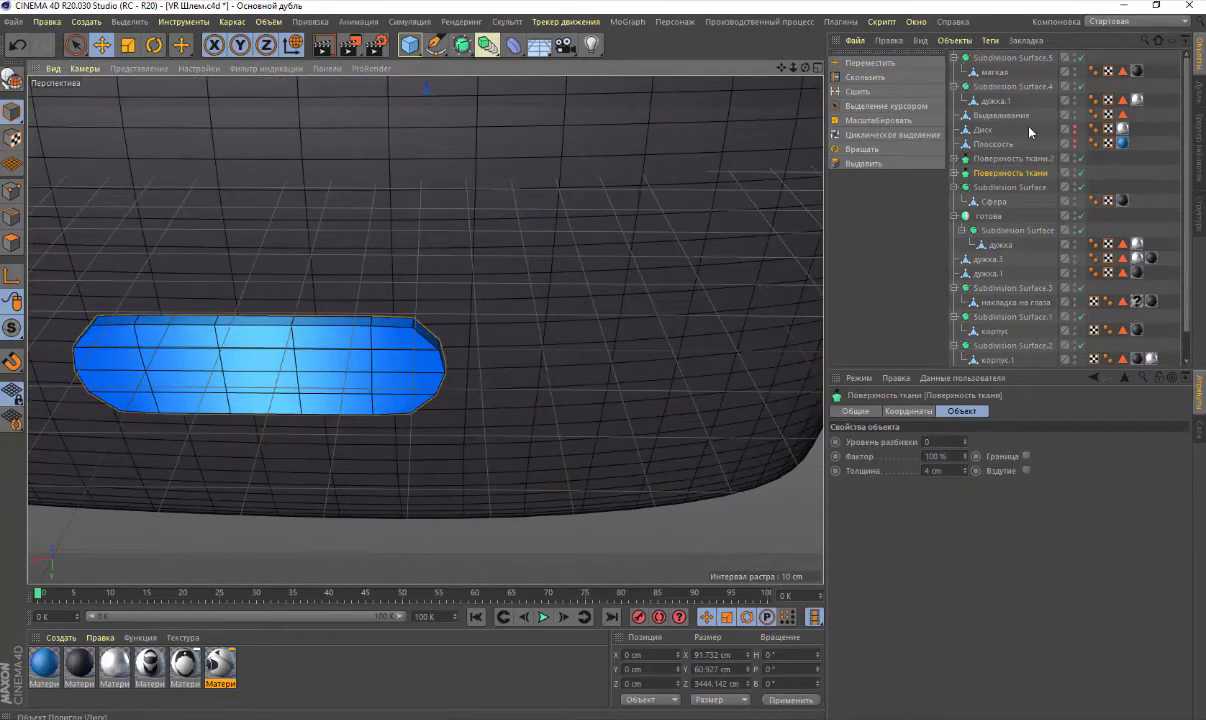
pyautogui.click(956, 173)
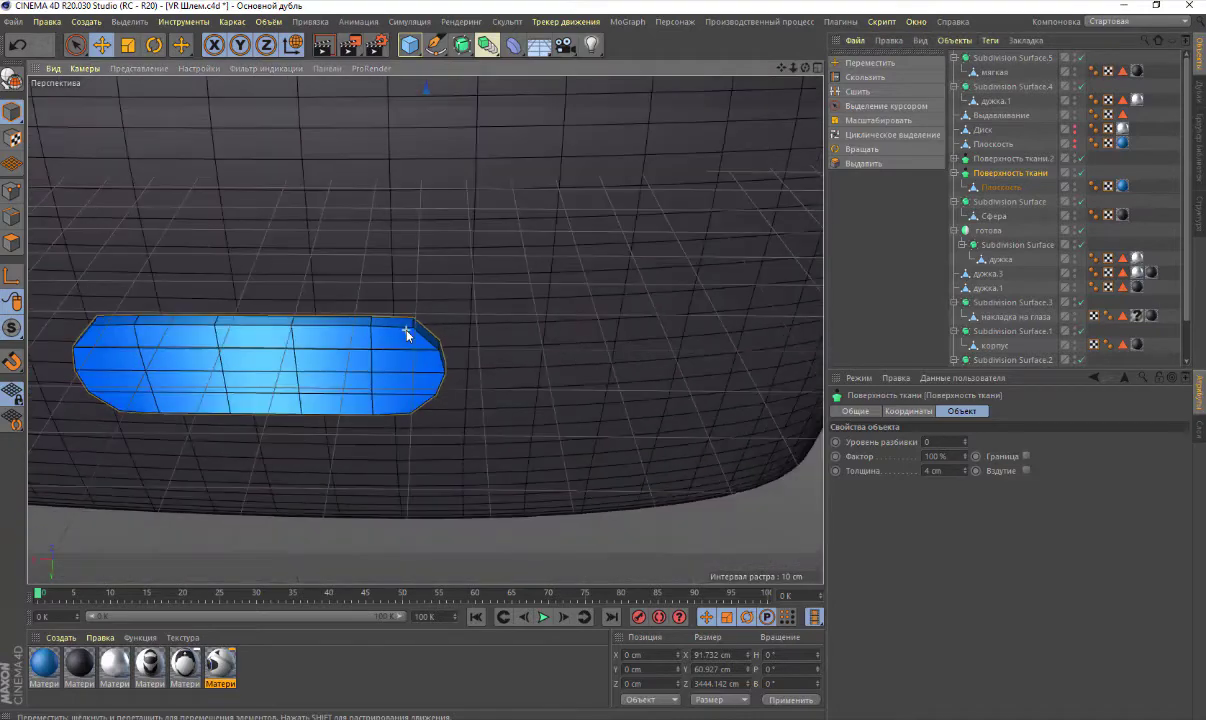
pyautogui.press('c')
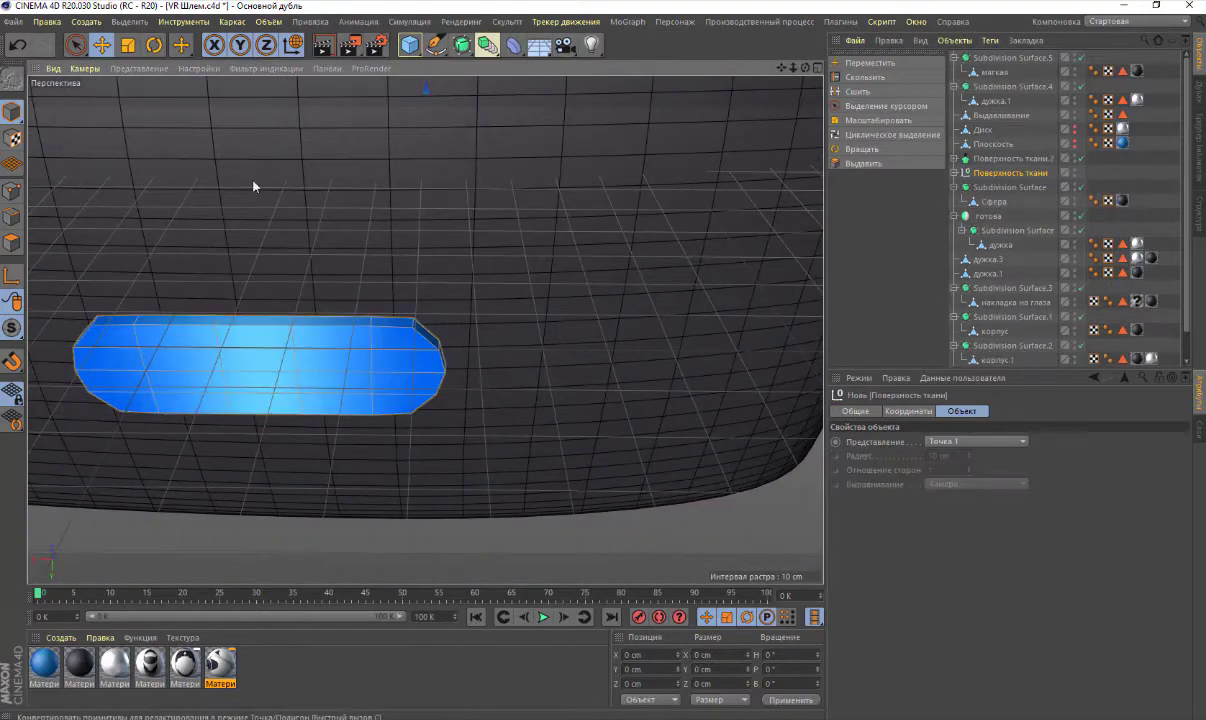
pyautogui.click(955, 172)
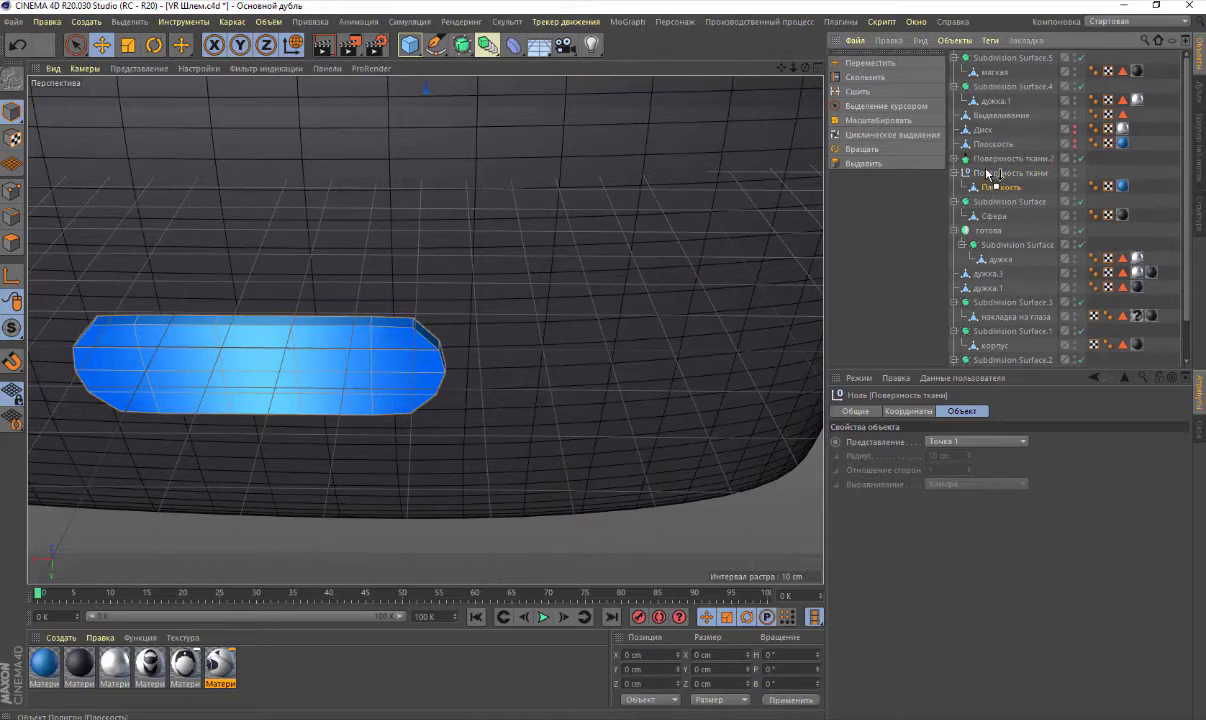
pyautogui.moveTo(992, 187); pyautogui.dragTo(990, 166)
pyautogui.click(988, 188)
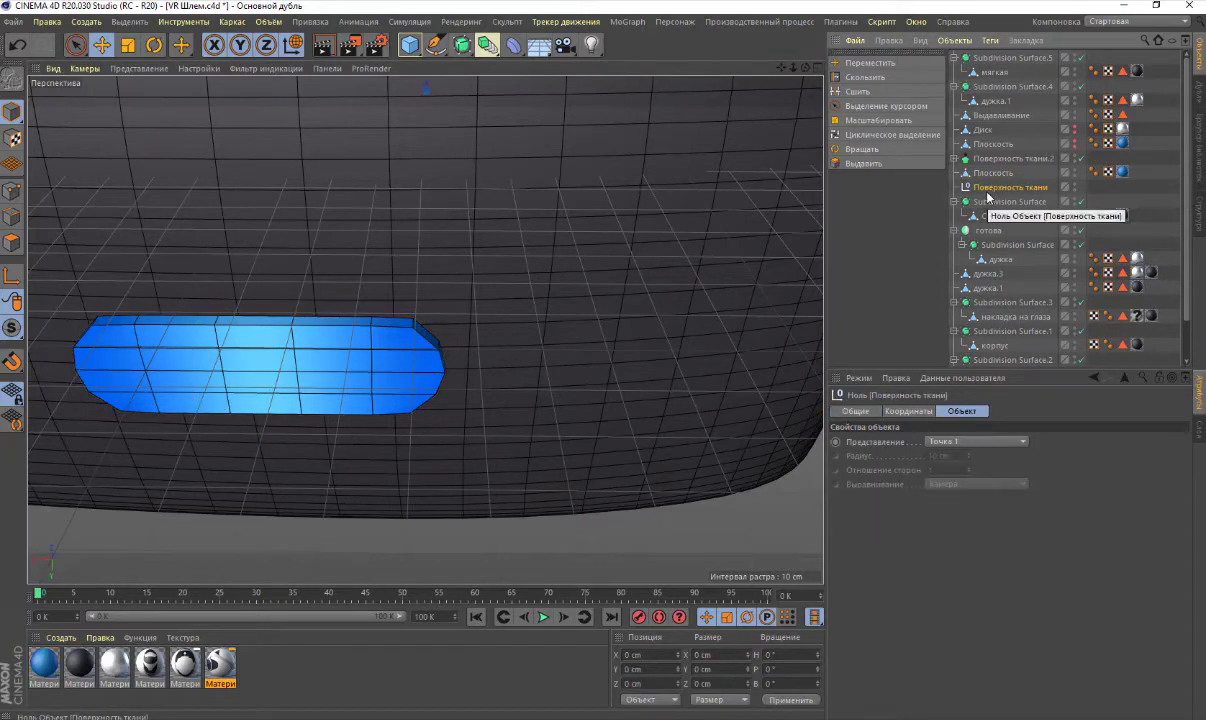
pyautogui.press('Delete')
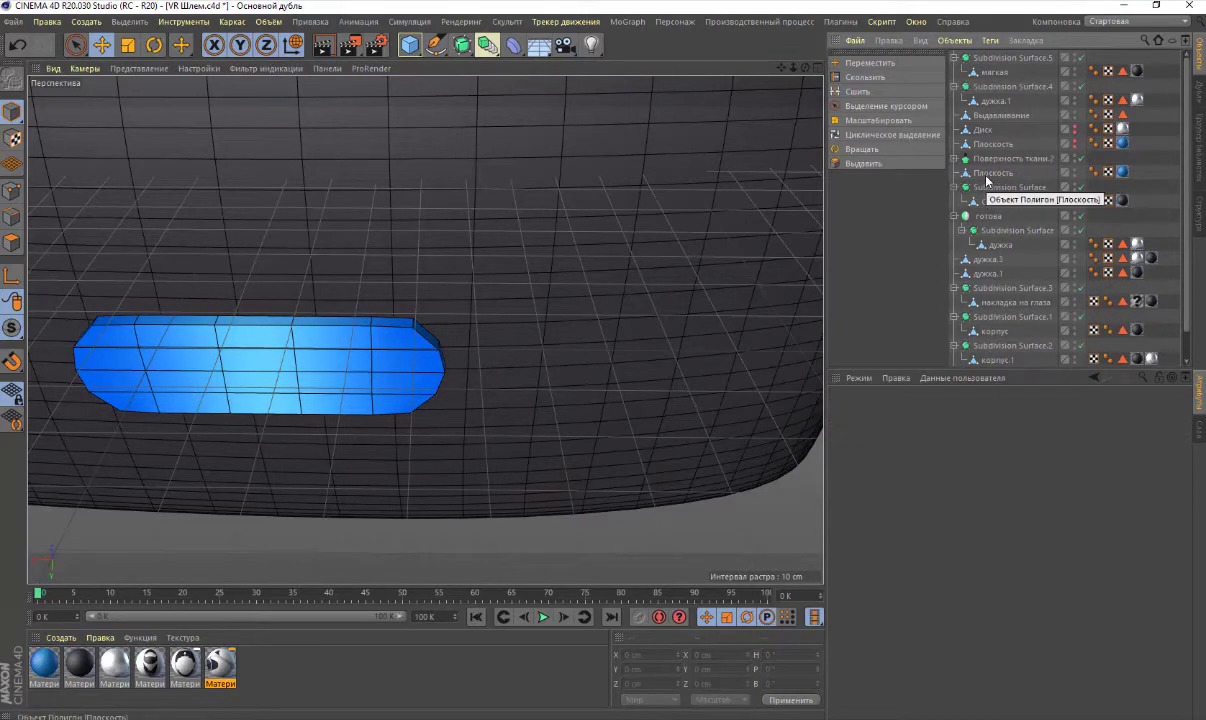
# Put Плоскость at the top under Subdivision Surface.6 with render subdivision 2
pyautogui.click(986, 176)
pyautogui.moveTo(986, 176); pyautogui.dragTo(980, 58)
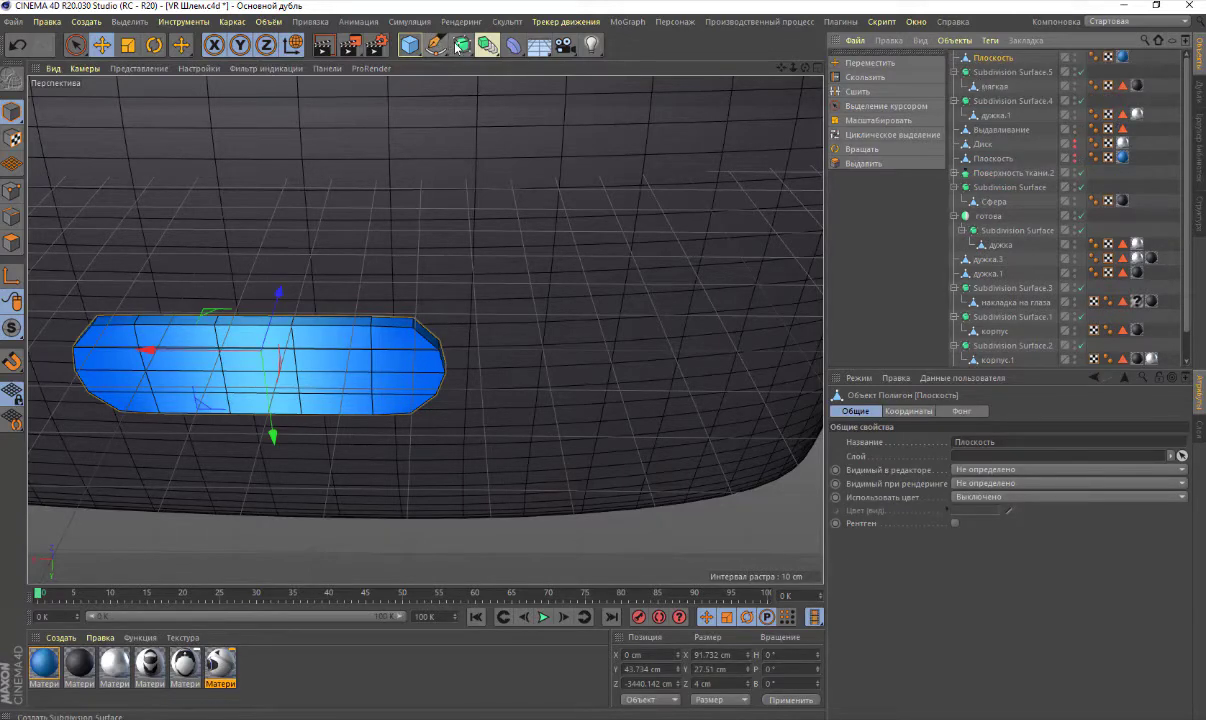
pyautogui.moveTo(461, 44); pyautogui.dragTo(508, 72)
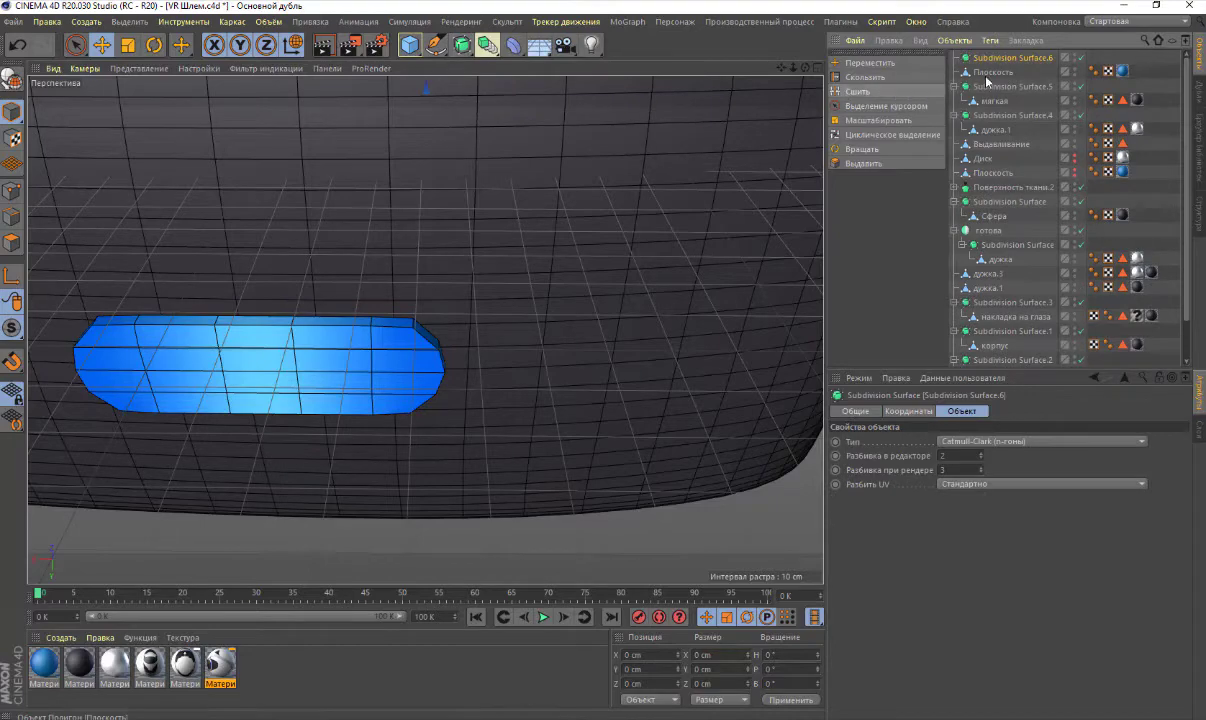
pyautogui.click(981, 472)
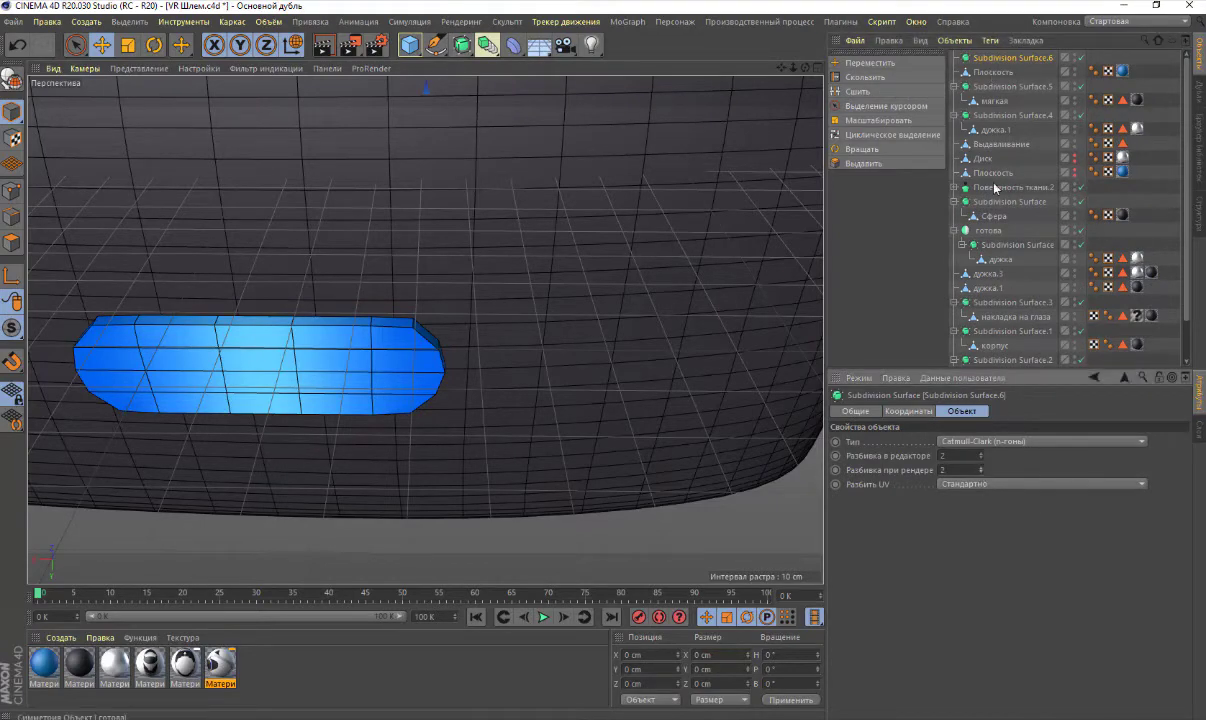
pyautogui.click(985, 72)
pyautogui.scroll(-5, 393, 352)
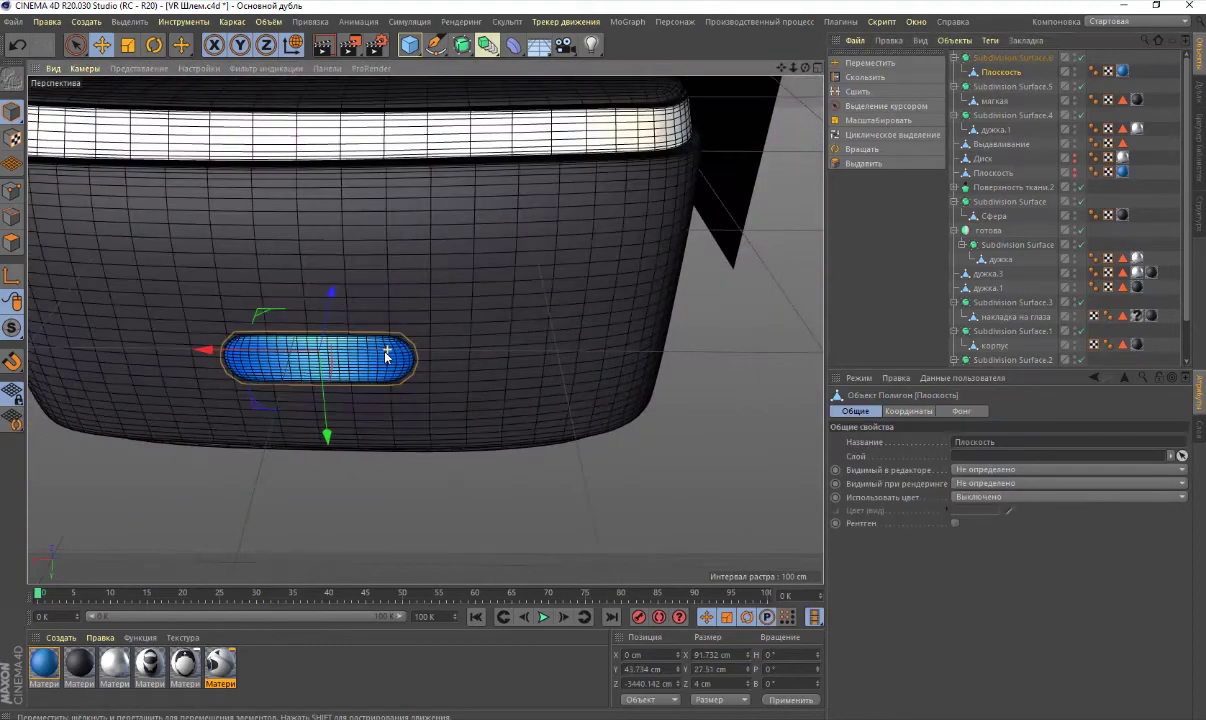
pyautogui.scroll(4, 466, 315)
pyautogui.scroll(-3, 410, 350)
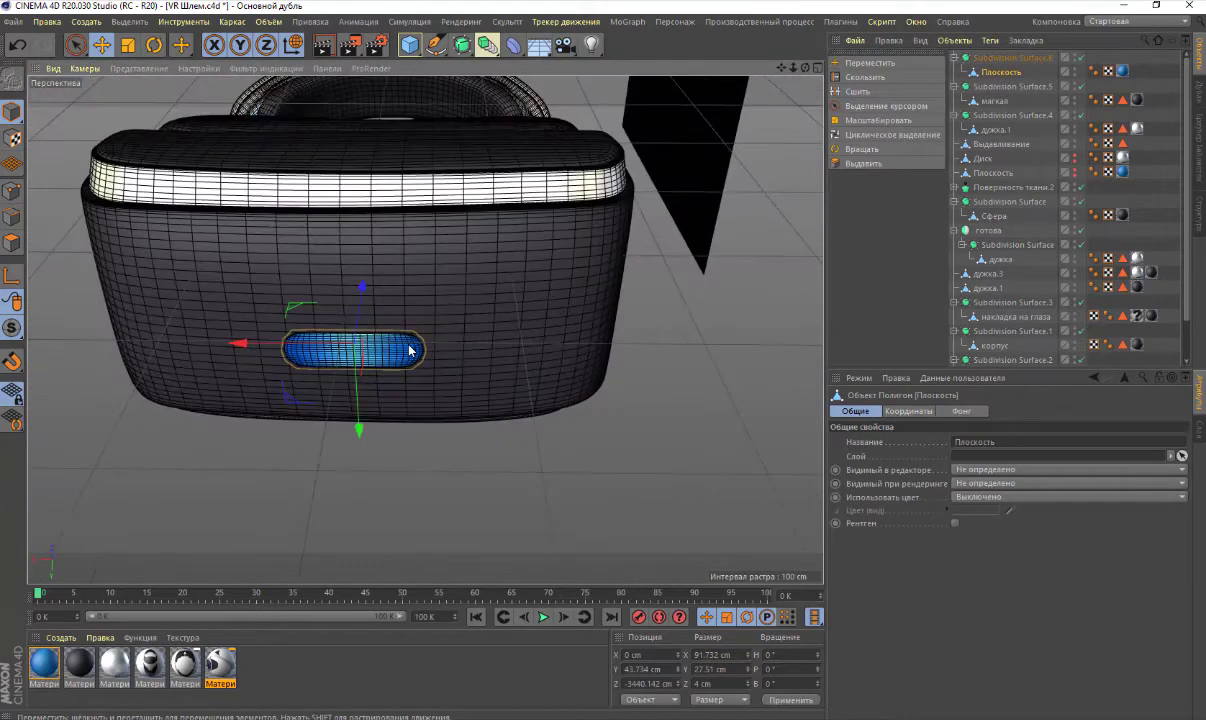
# Render a headset preview, dismiss the missing-texture warning, and return to the editor view
pyautogui.click(322, 44)
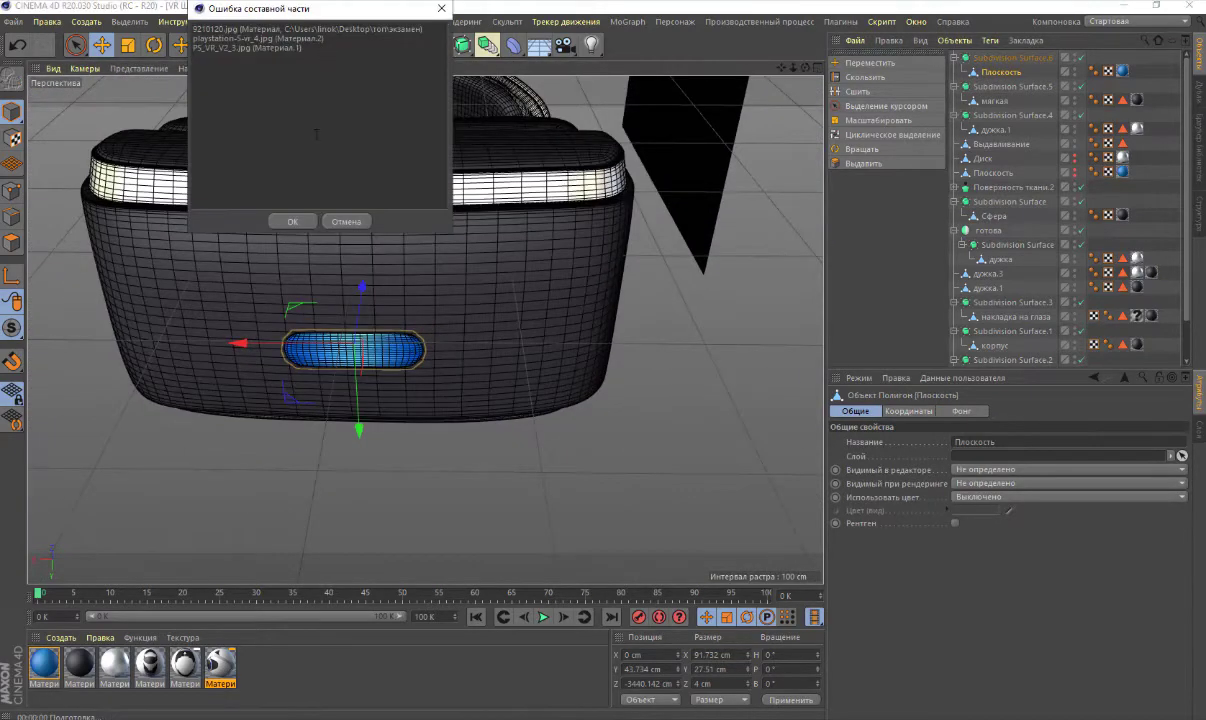
pyautogui.click(285, 222)
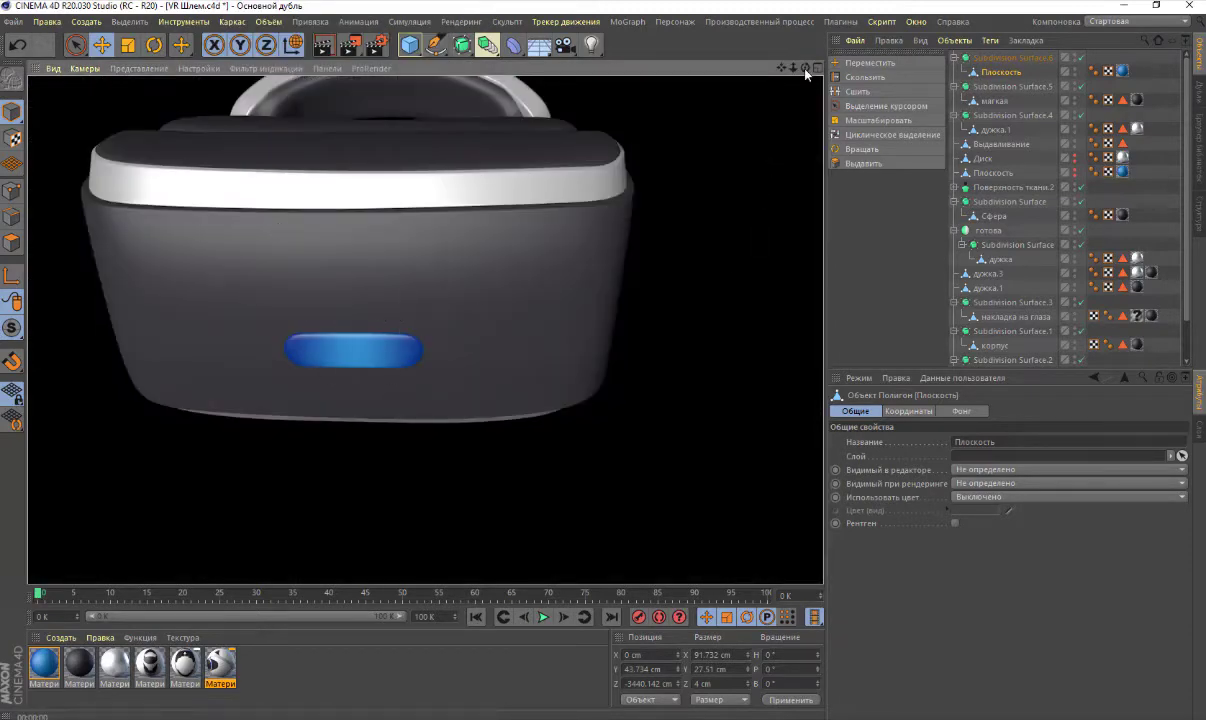
pyautogui.moveTo(793, 67)
pyautogui.mouseDown()
pyautogui.moveTo(770, 67)
pyautogui.moveTo(614, 318)
pyautogui.mouseUp()
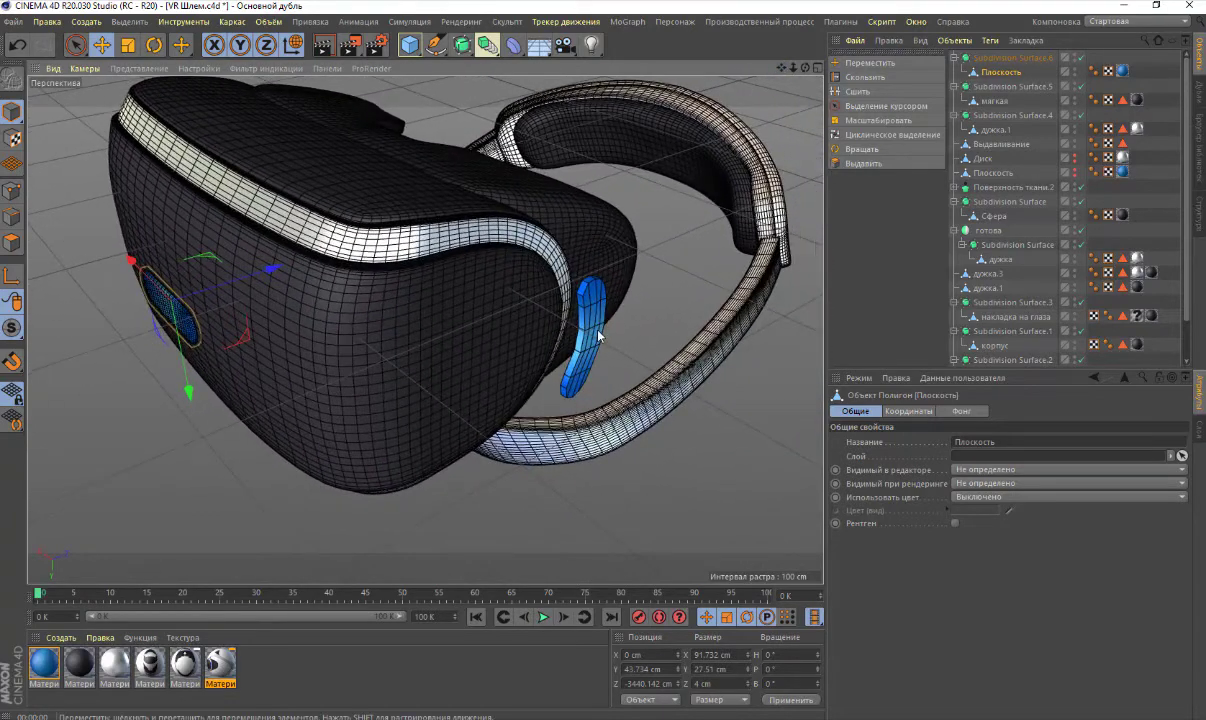
# Select the Поверхность ткани.2 cloth surface and inspect its Плоскость side strip
pyautogui.click(955, 190)
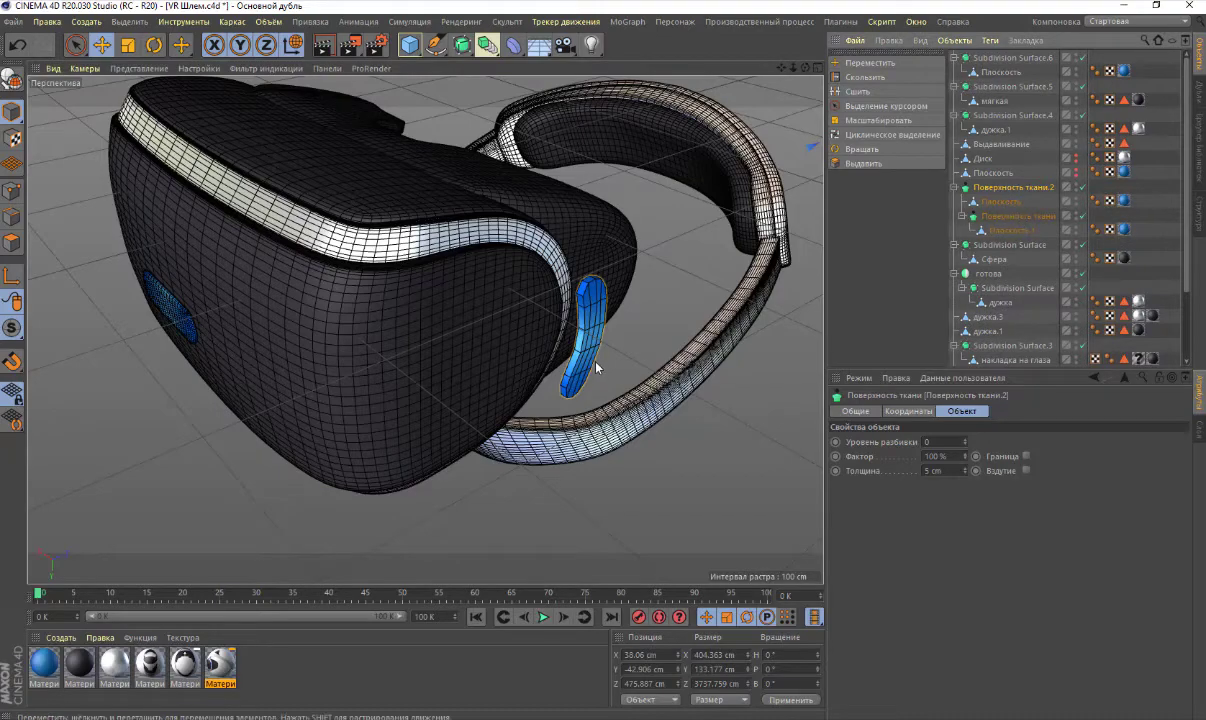
pyautogui.scroll(5, 597, 368)
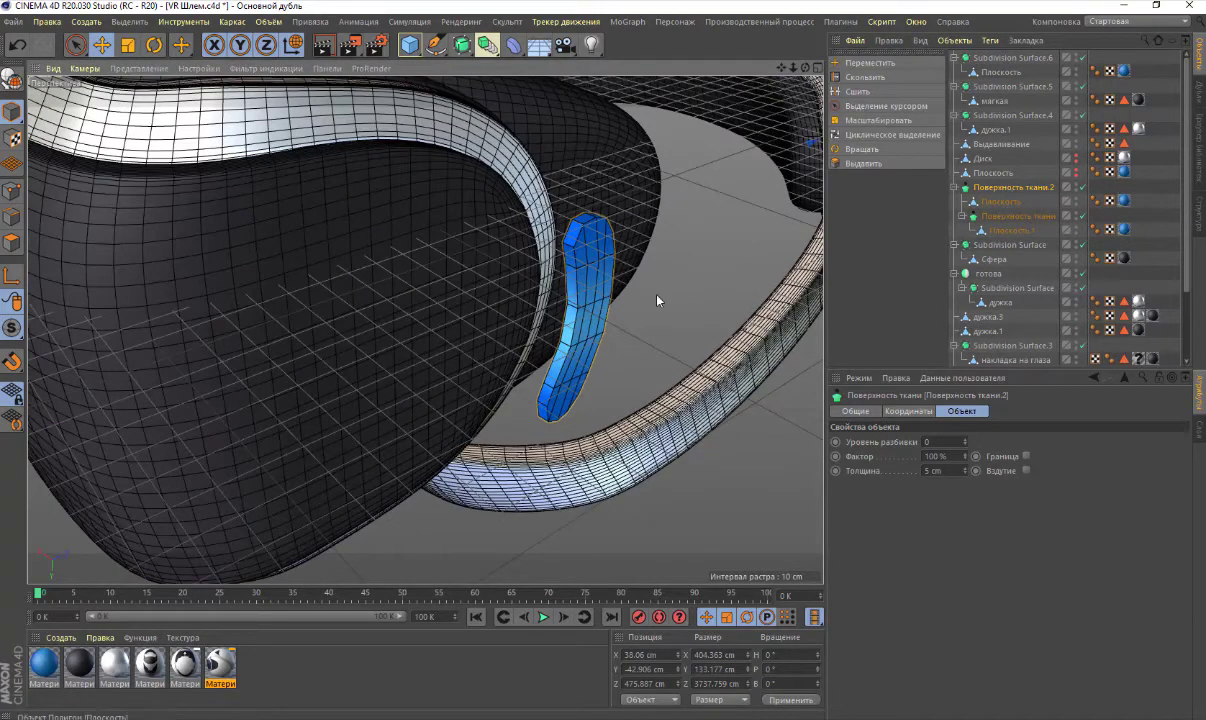
pyautogui.scroll(-3, 657, 300)
pyautogui.scroll(-4, 570, 298)
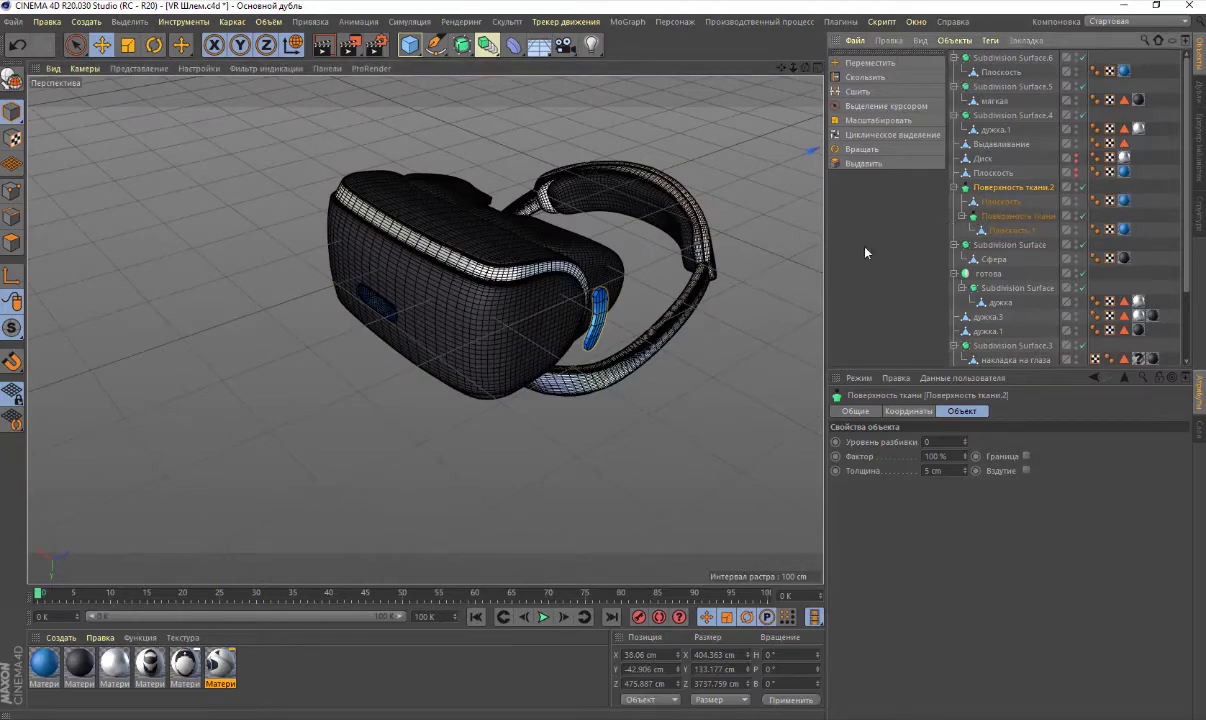
pyautogui.scroll(3, 601, 307)
pyautogui.scroll(3, 596, 316)
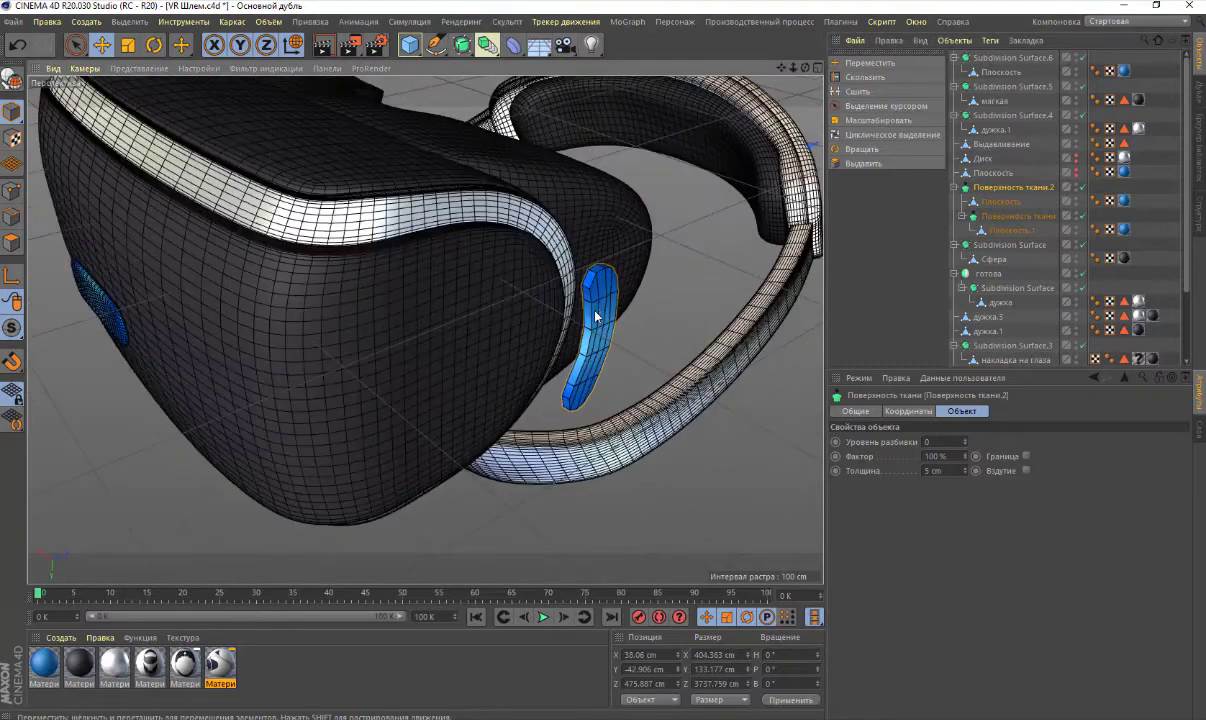
pyautogui.click(994, 203)
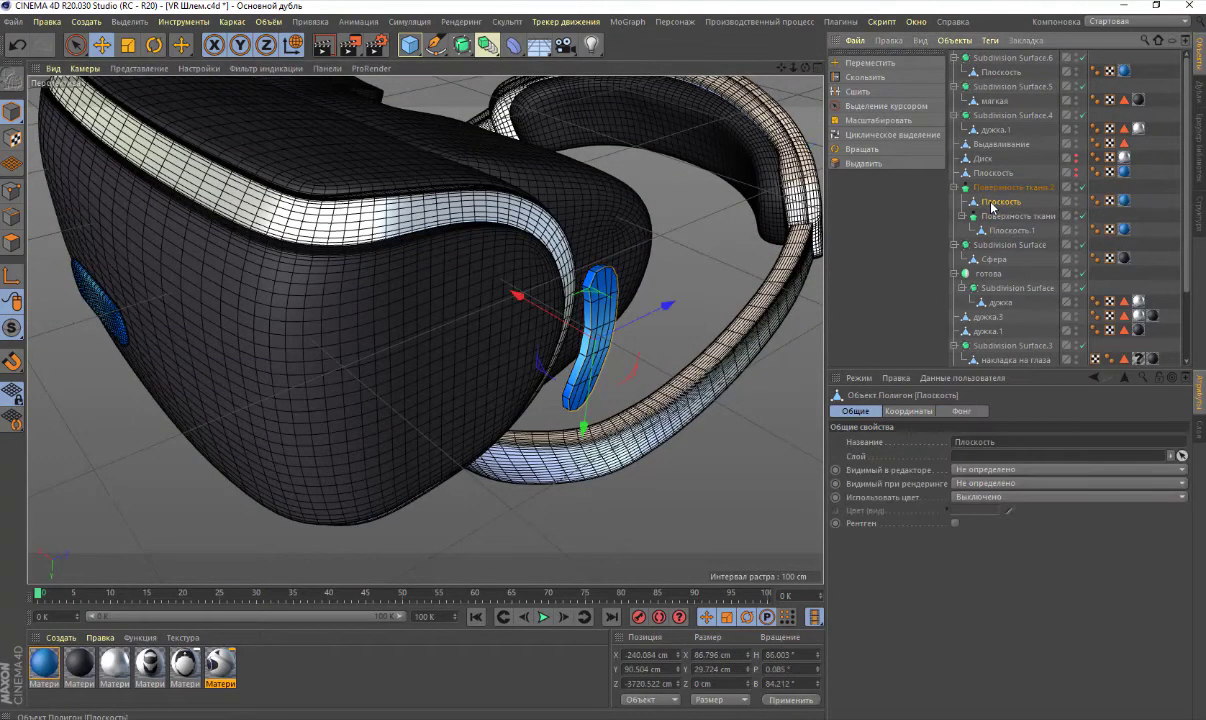
pyautogui.click(1001, 189)
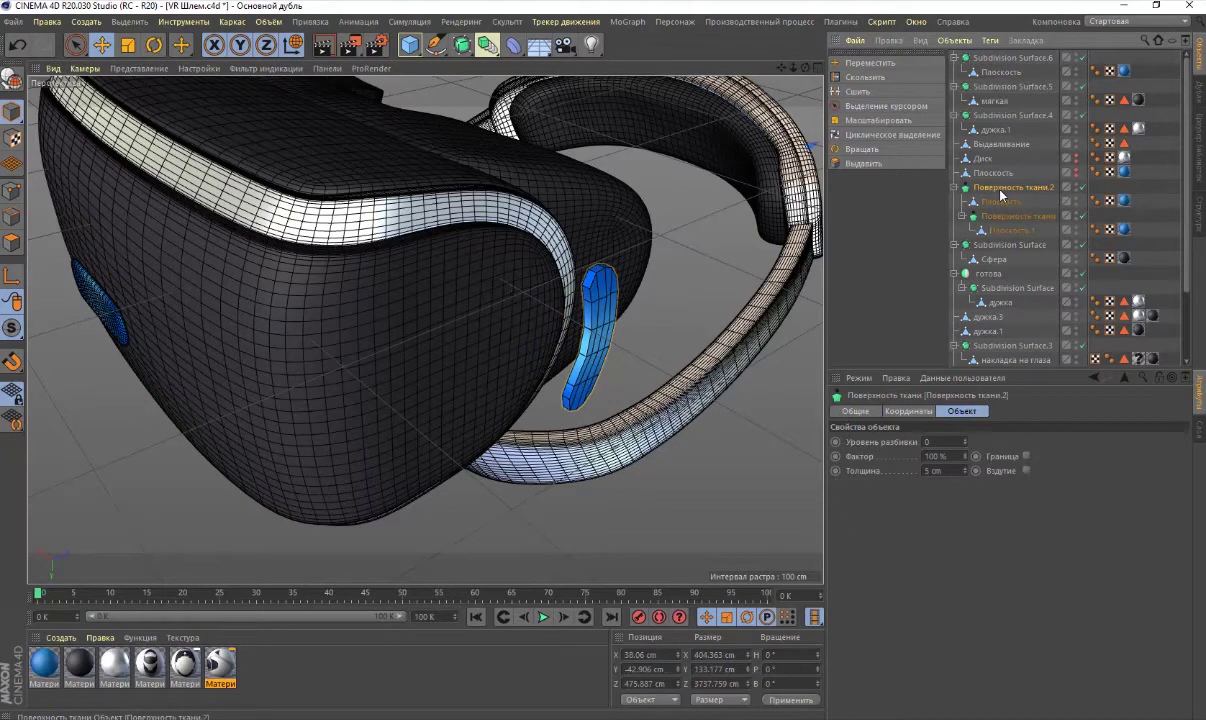
# Make Поверхность ткани.2 editable, pull Плоскость to the top level, and select the nested Плоскость.1
pyautogui.click(12, 79)
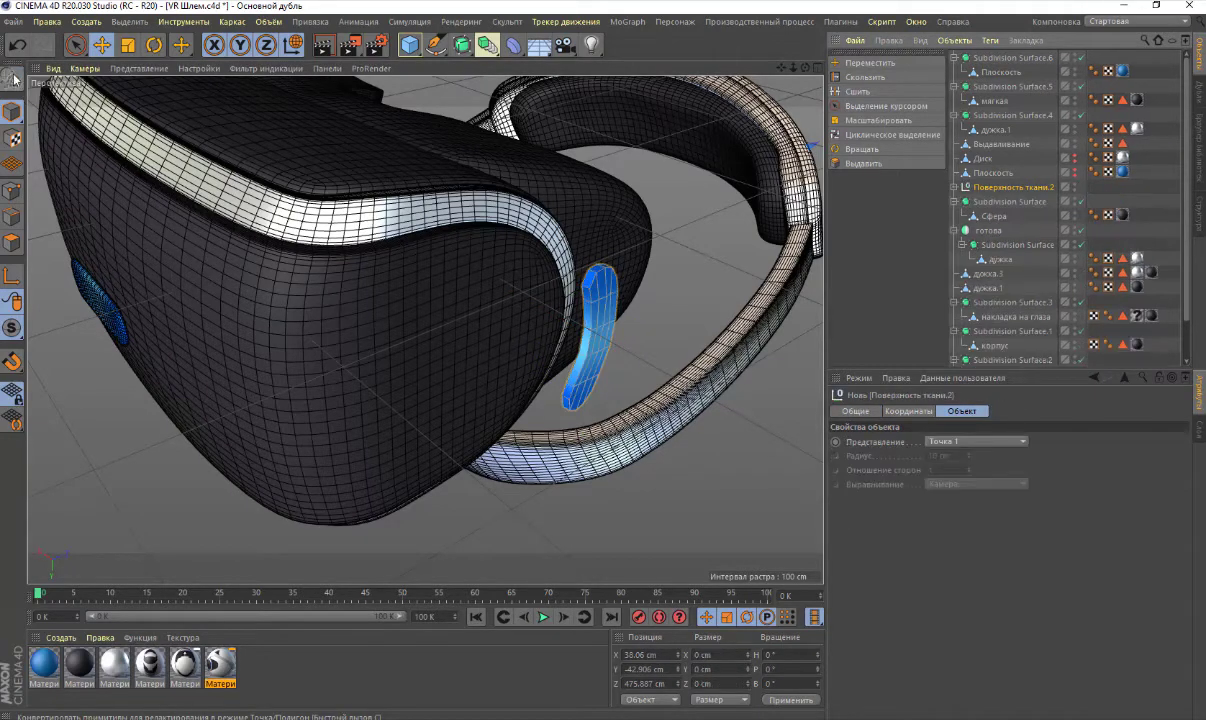
pyautogui.click(955, 187)
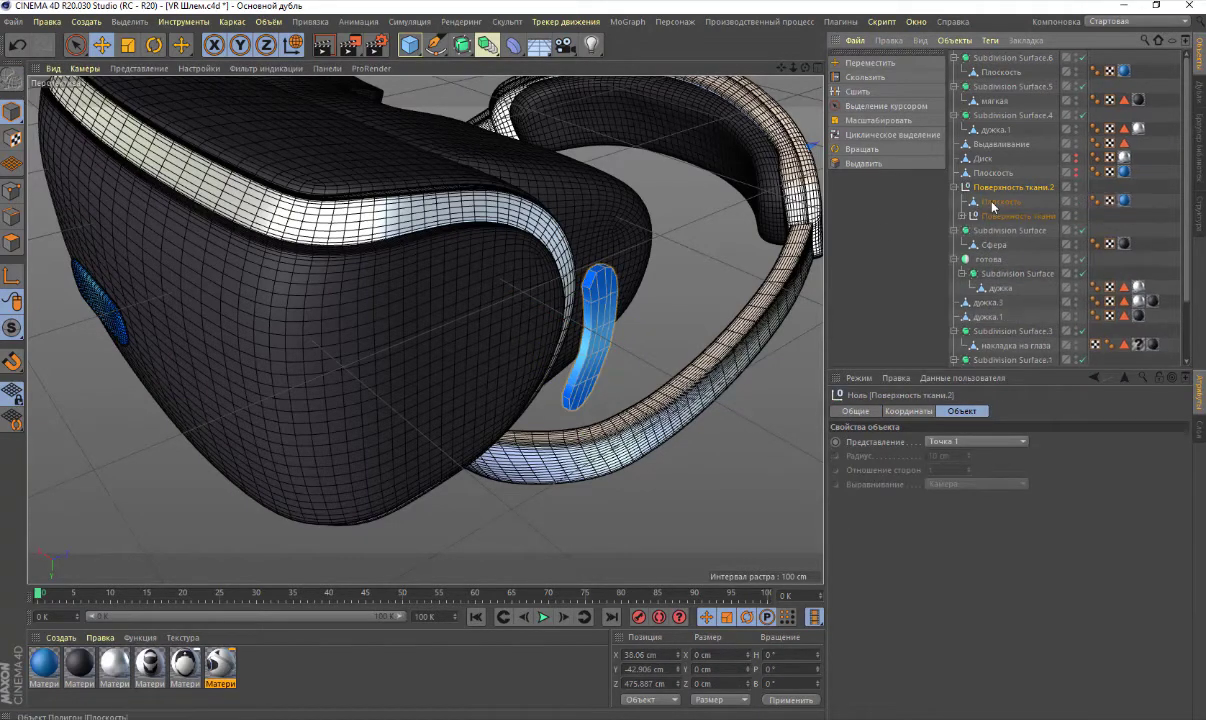
pyautogui.moveTo(1000, 201); pyautogui.dragTo(985, 181)
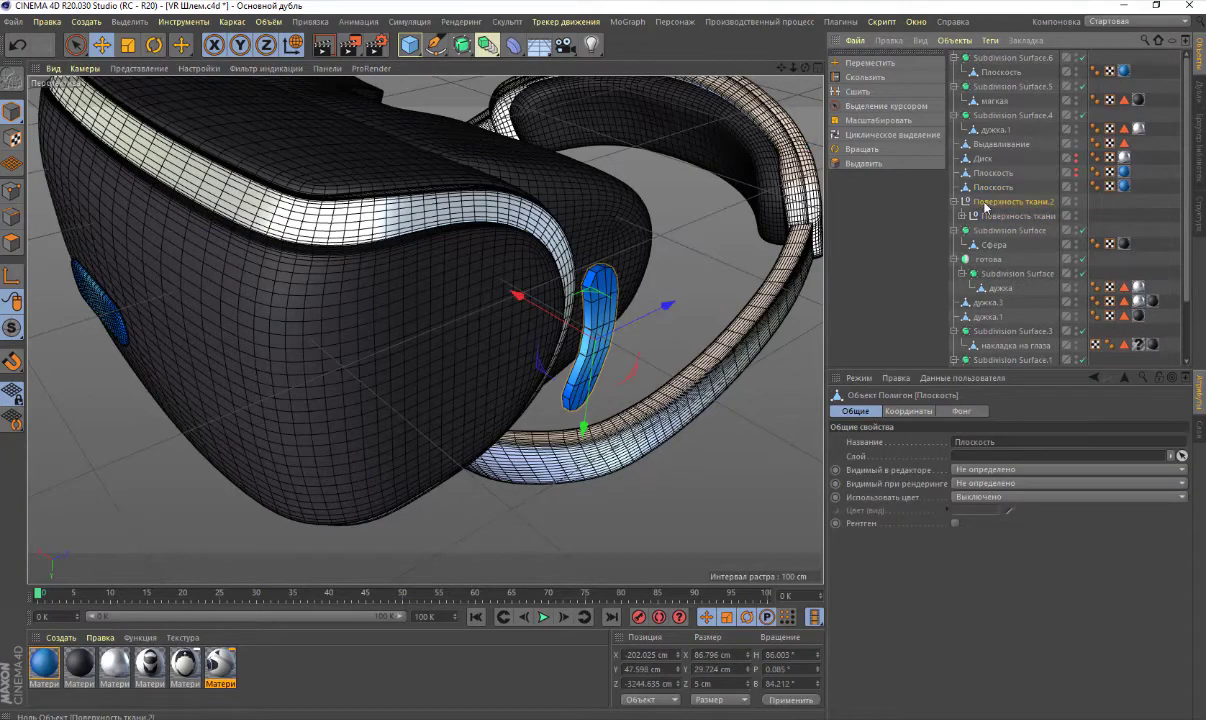
pyautogui.click(990, 203)
pyautogui.click(961, 216)
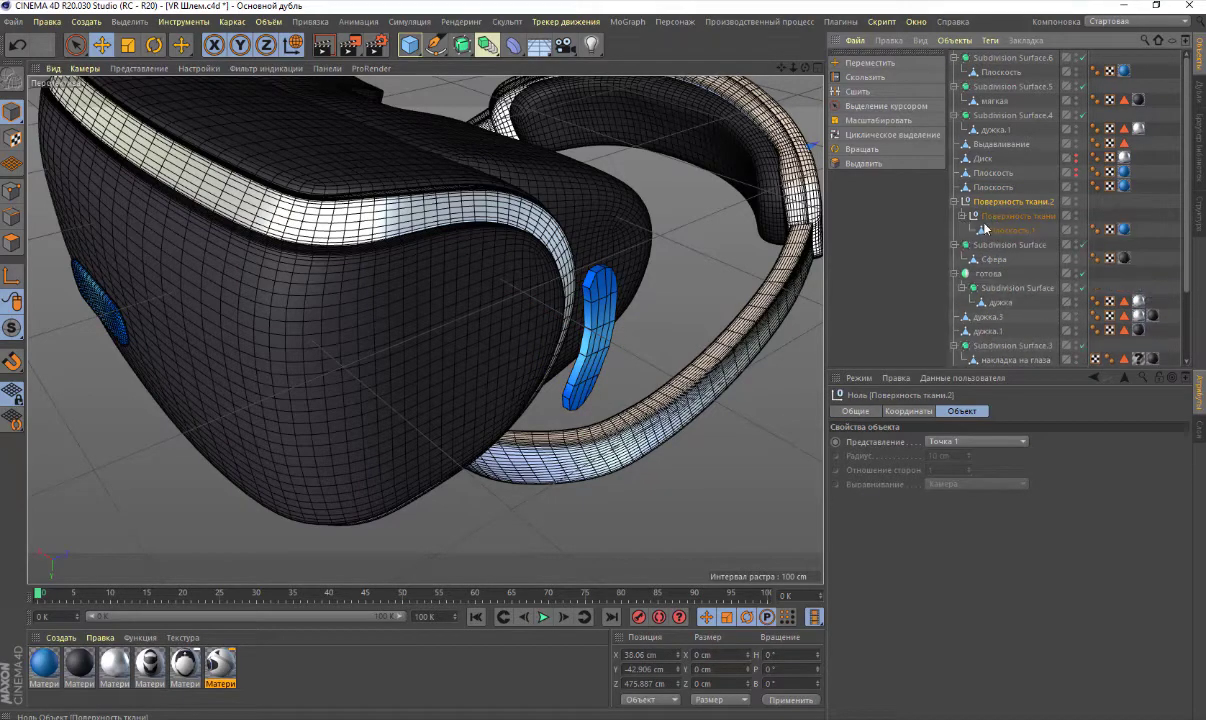
pyautogui.click(1010, 230)
pyautogui.scroll(-2, 422, 318)
pyautogui.scroll(-5, 420, 319)
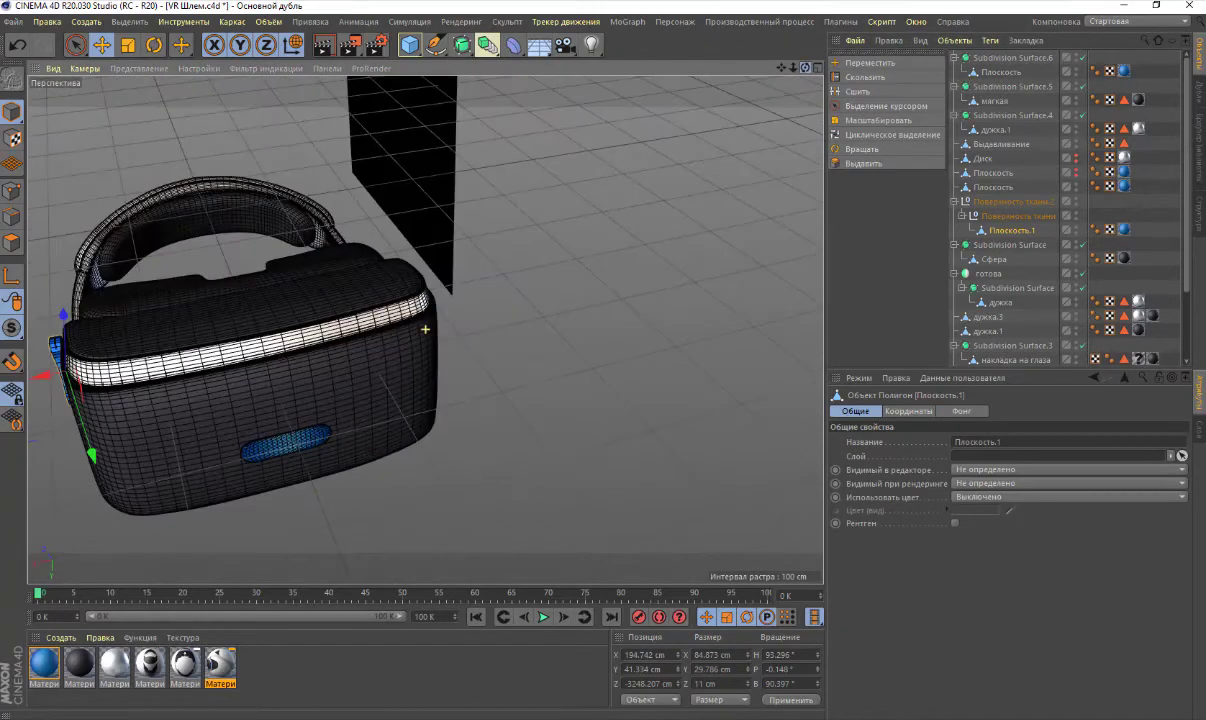
# Delete the duplicate Плоскость.1 and the leftover Поверхность ткани.2 null
pyautogui.moveTo(560, 300)
pyautogui.keyDown('alt'); pyautogui.mouseDown()
pyautogui.moveTo(425, 329)
pyautogui.moveTo(460, 325)
pyautogui.mouseUp(); pyautogui.keyUp('alt')
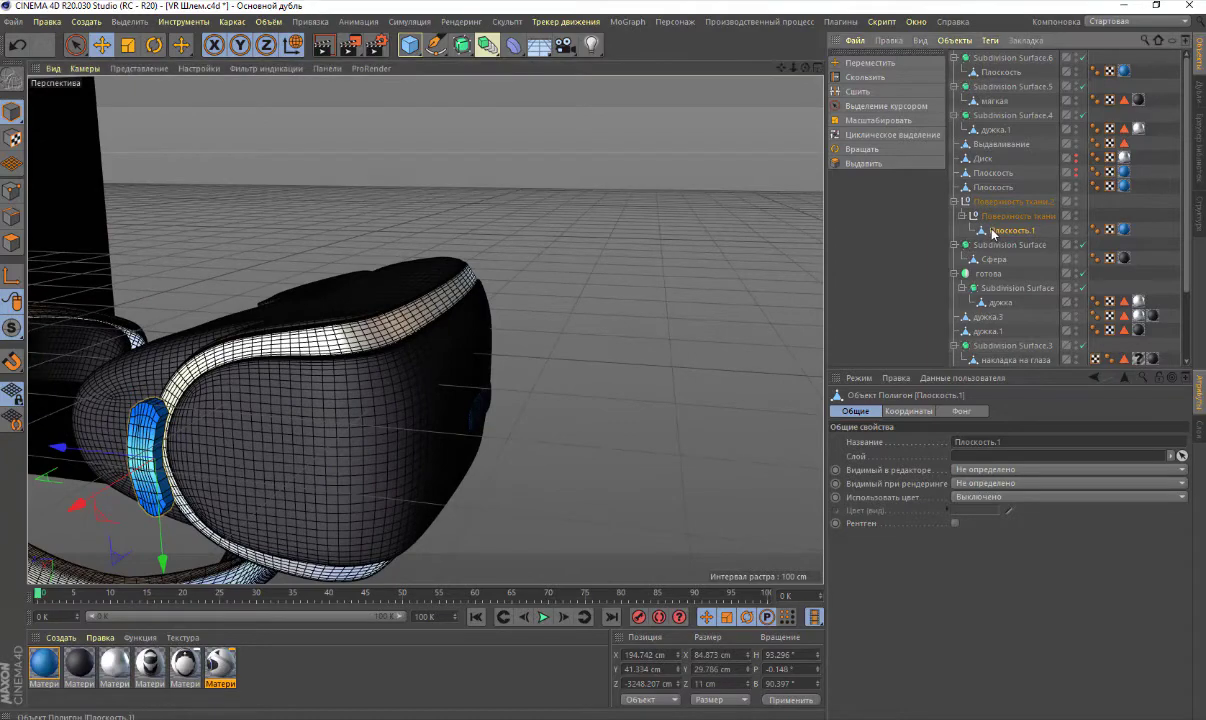
pyautogui.press('Delete')
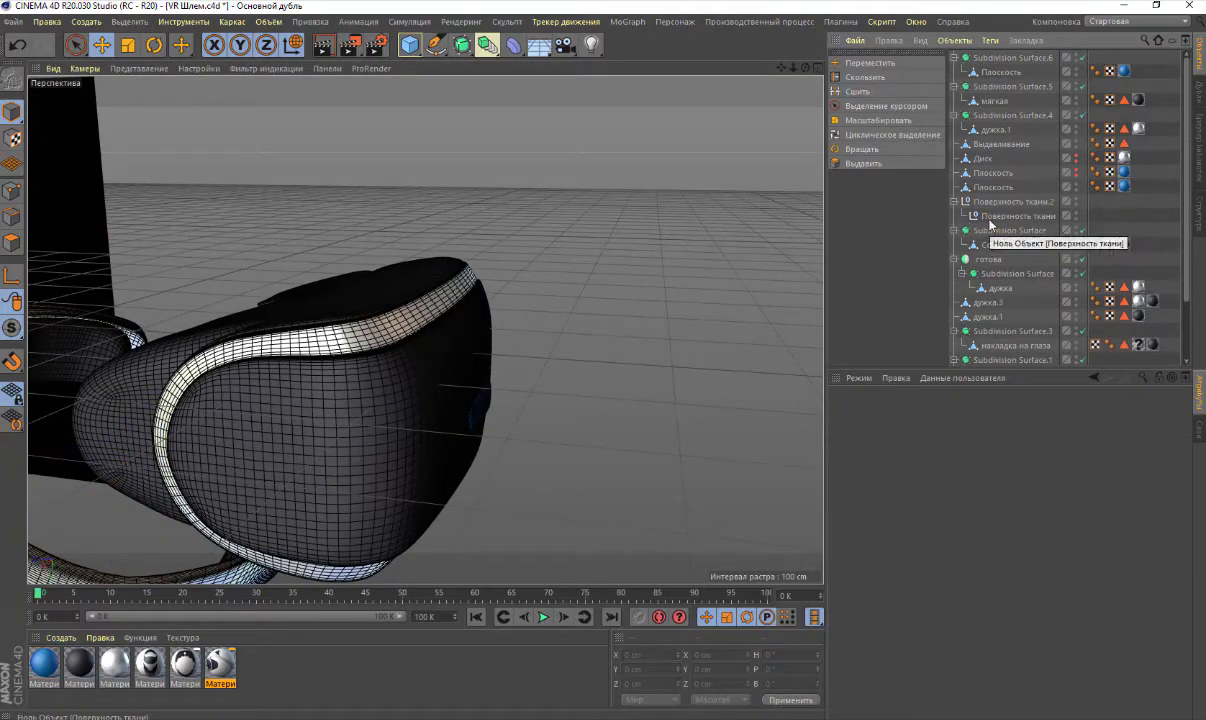
pyautogui.click(986, 203)
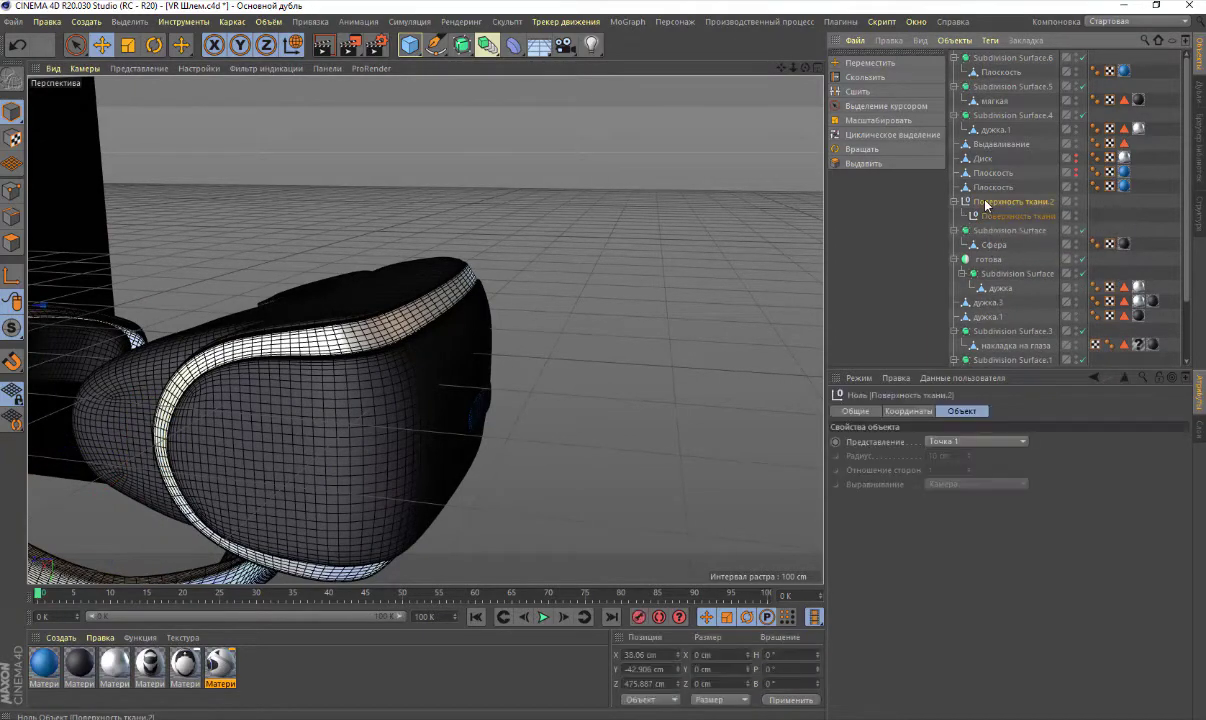
pyautogui.press('Delete')
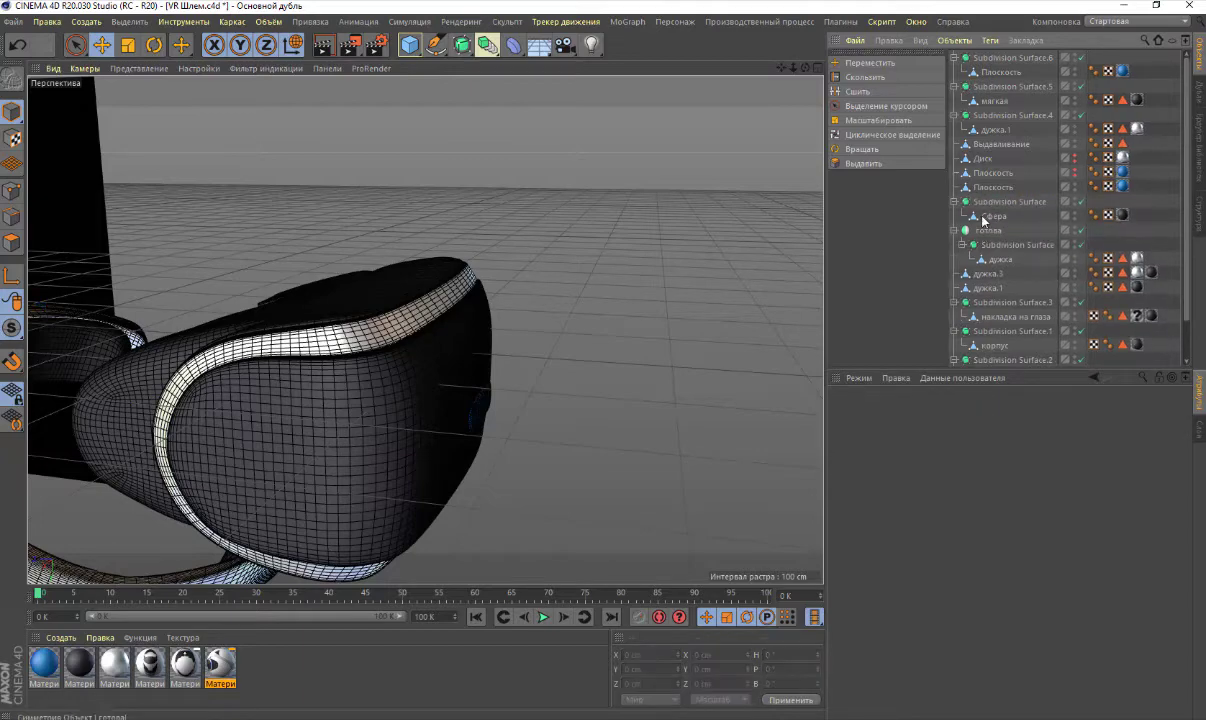
# Slide the side Плоскость strip along X to -177.715 cm, flush against the headset
pyautogui.click(990, 187)
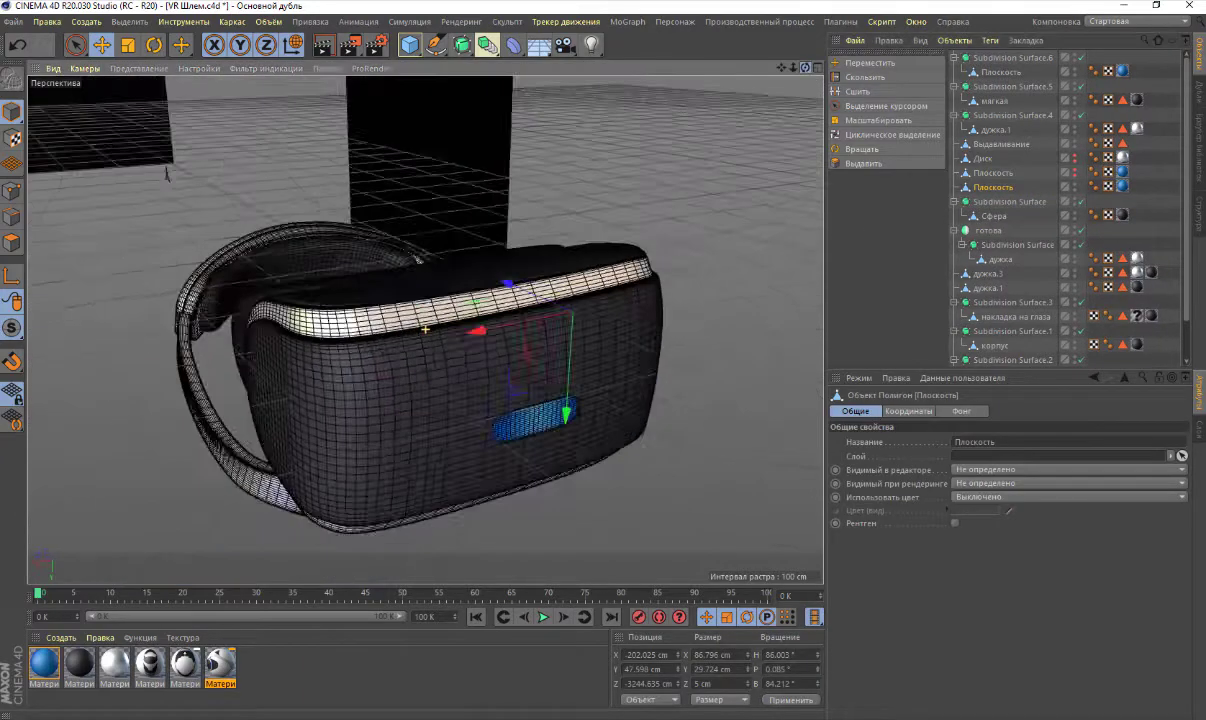
pyautogui.moveTo(805, 67)
pyautogui.keyDown('alt'); pyautogui.mouseDown()
pyautogui.moveTo(760, 70)
pyautogui.moveTo(762, 84)
pyautogui.mouseUp(); pyautogui.keyUp('alt')
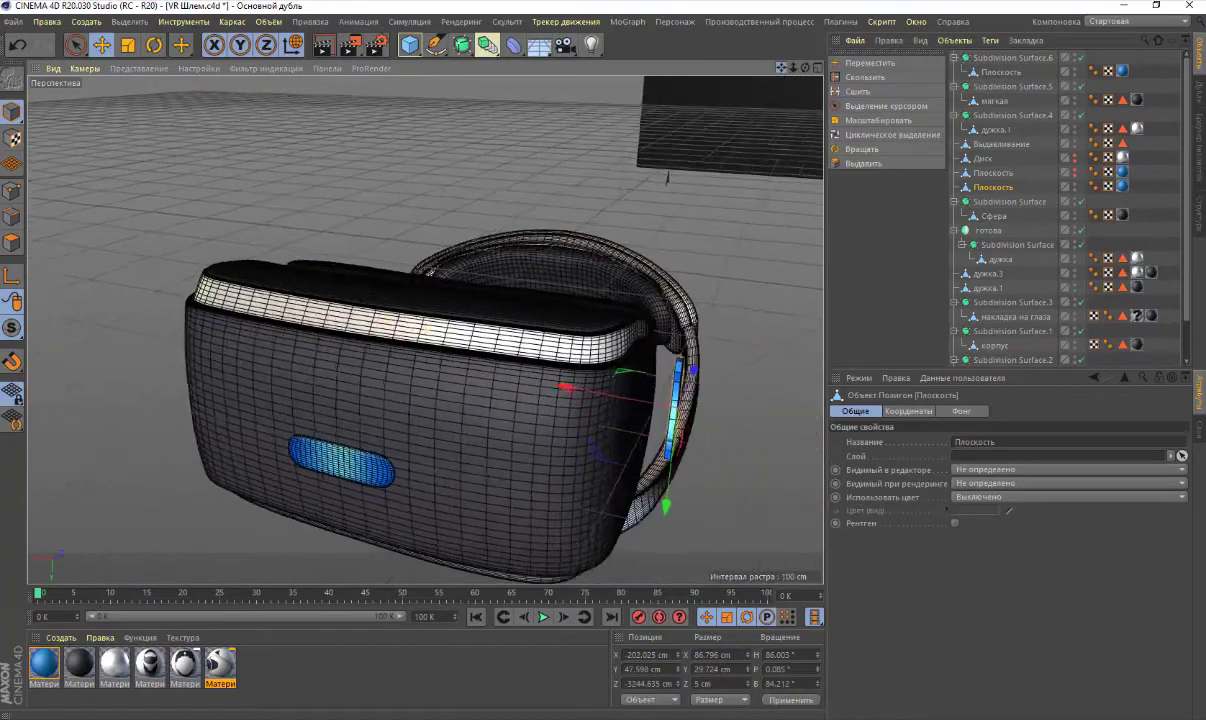
pyautogui.scroll(3, 800, 84)
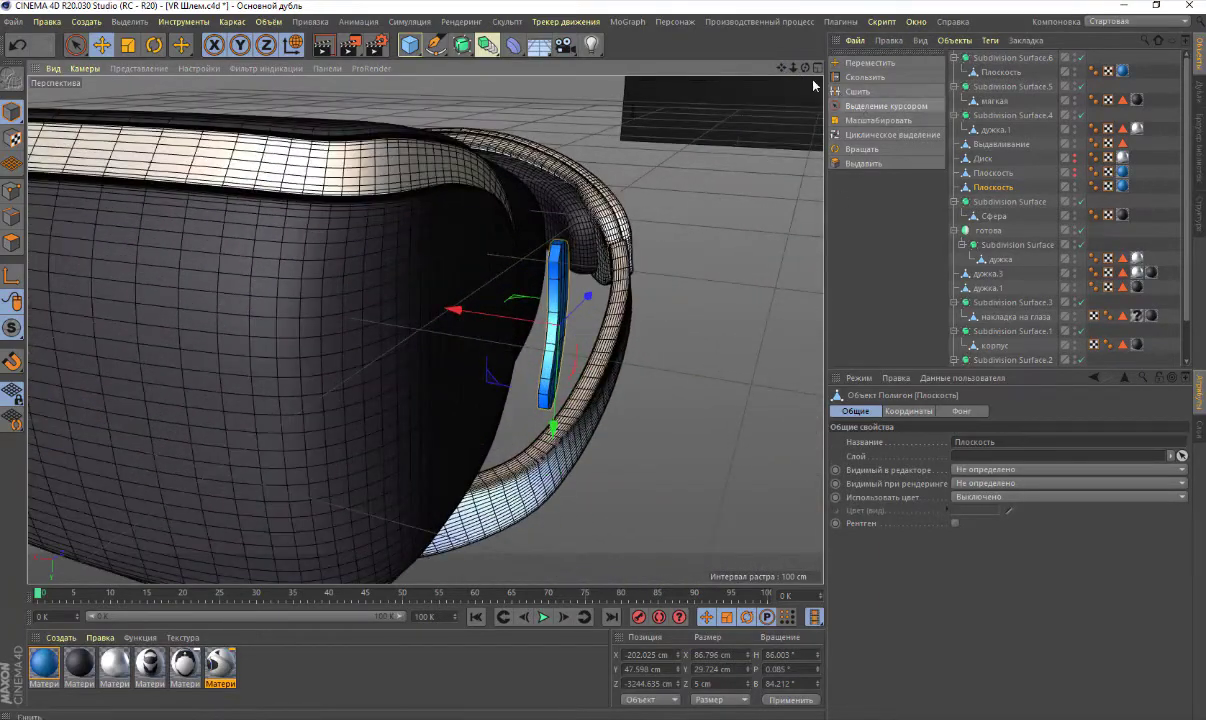
pyautogui.moveTo(808, 76); pyautogui.dragTo(759, 63)
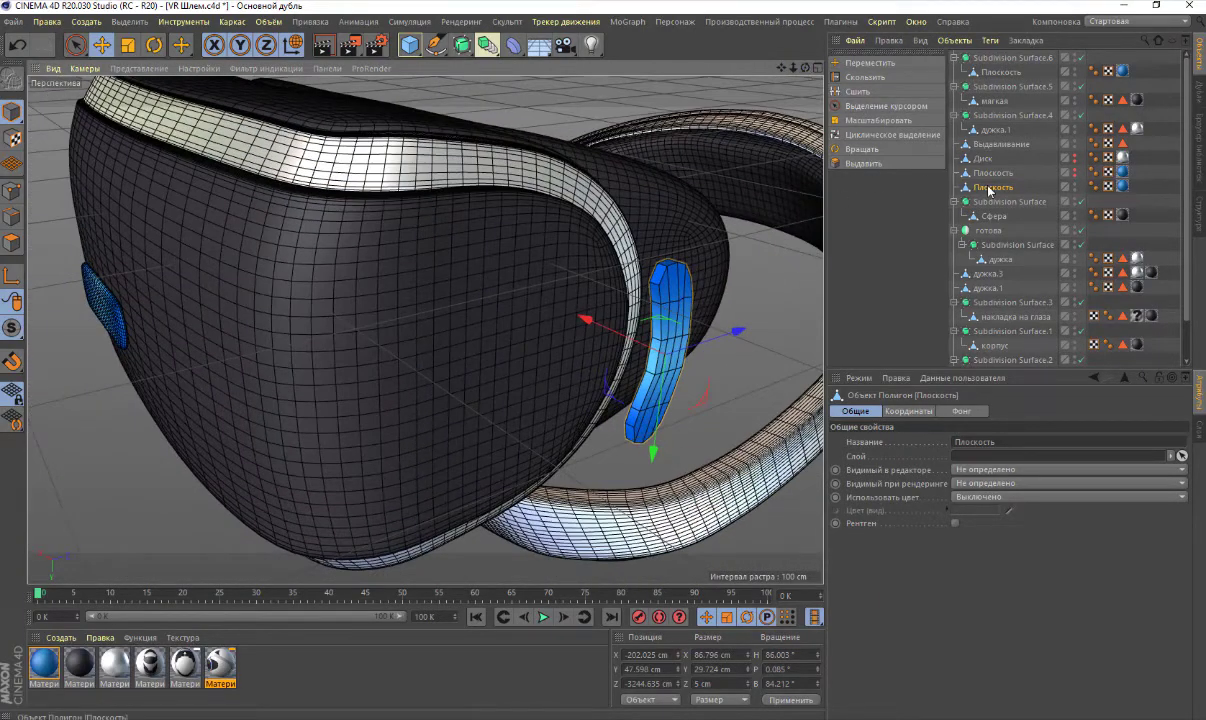
pyautogui.moveTo(640, 338); pyautogui.dragTo(600, 306)
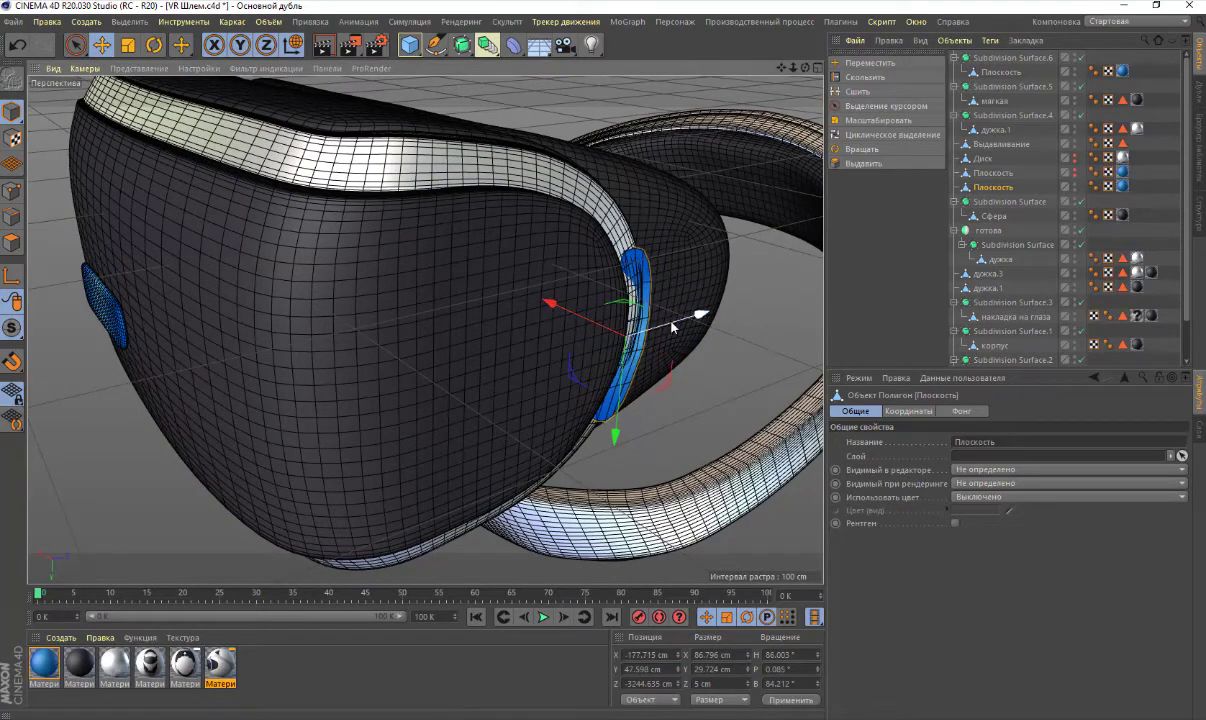
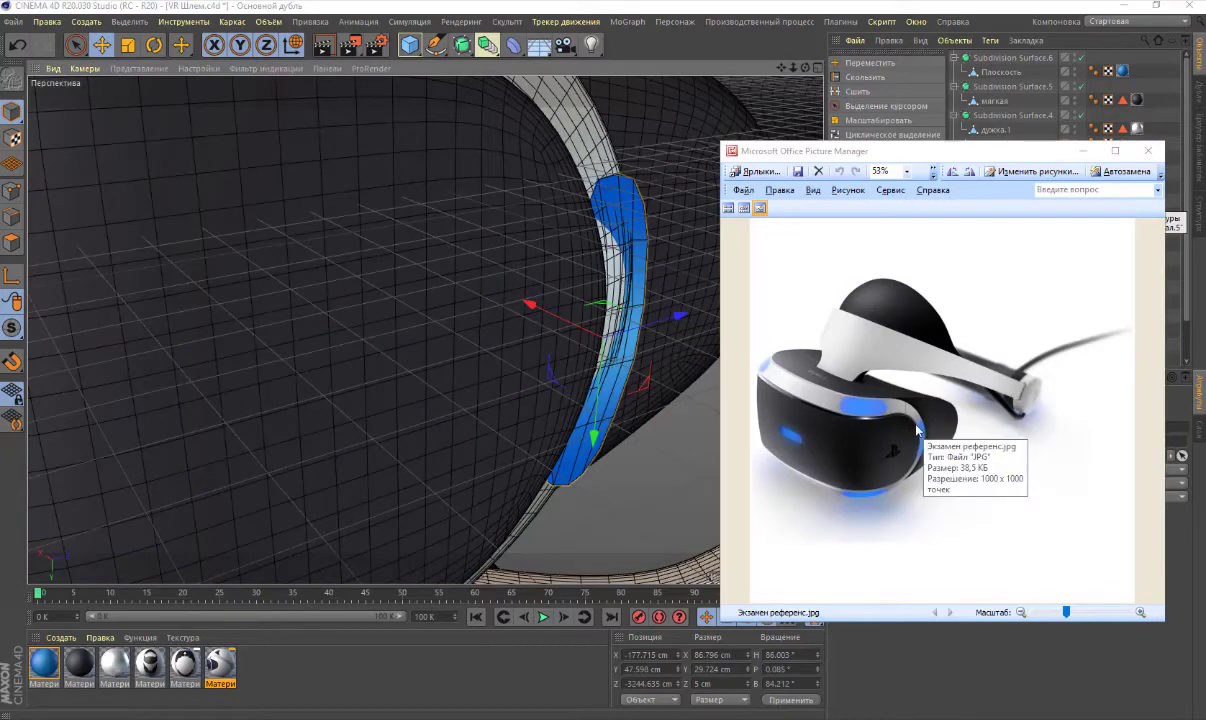
# Close the headset reference photo and view the helmet from a front-left angle
pyautogui.hotkey('alt', 'Tab')
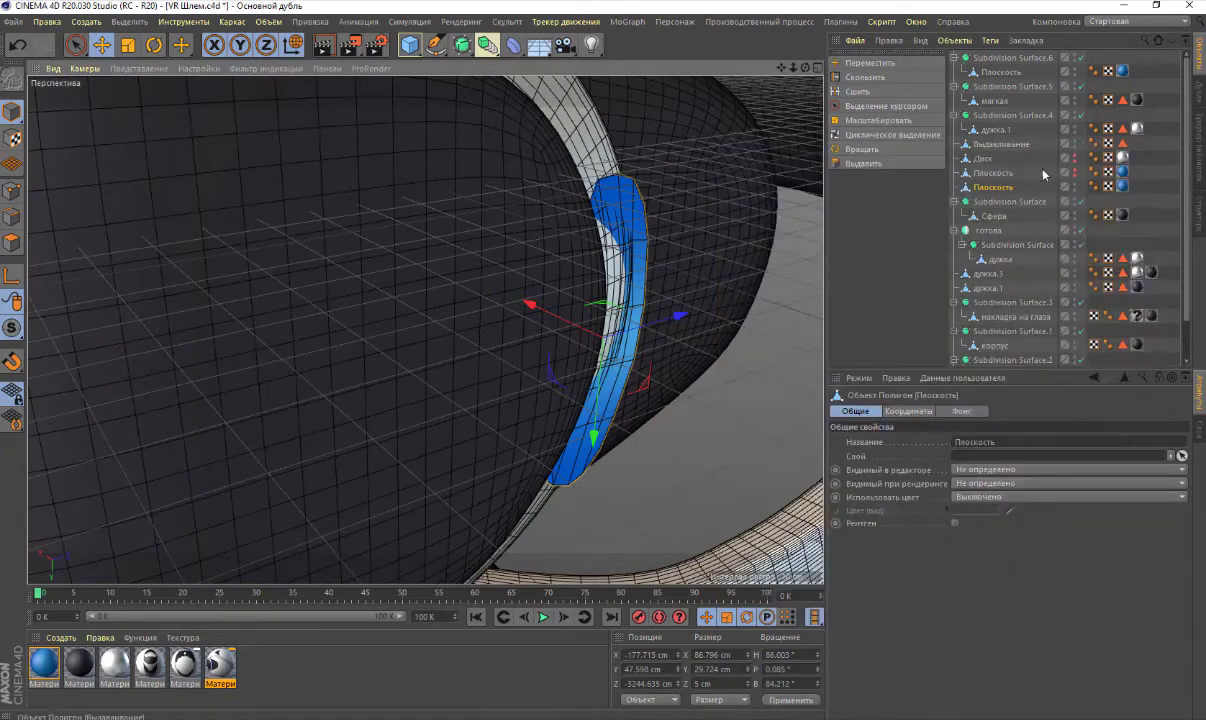
pyautogui.keyDown('alt'); pyautogui.moveTo(425, 330); pyautogui.dragTo(600, 300); pyautogui.keyUp('alt')
pyautogui.scroll(3, 425, 329)
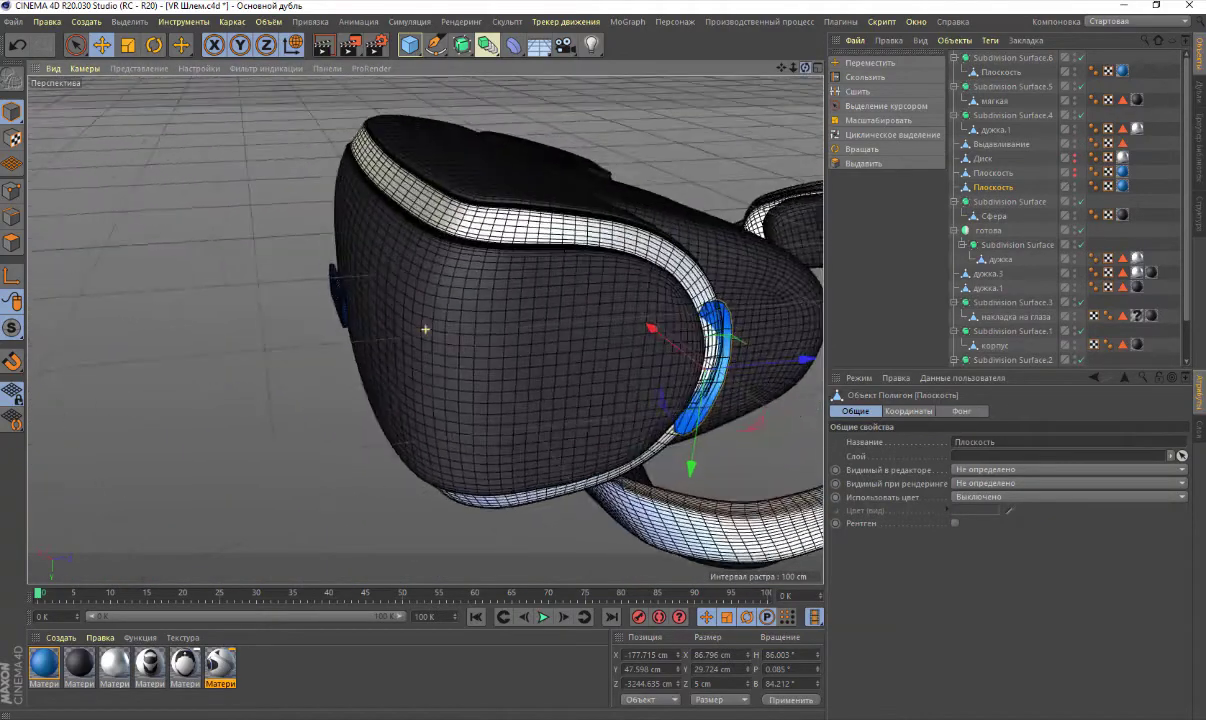
pyautogui.keyDown('alt'); pyautogui.moveTo(425, 329); pyautogui.dragTo(746, 183); pyautogui.keyUp('alt')
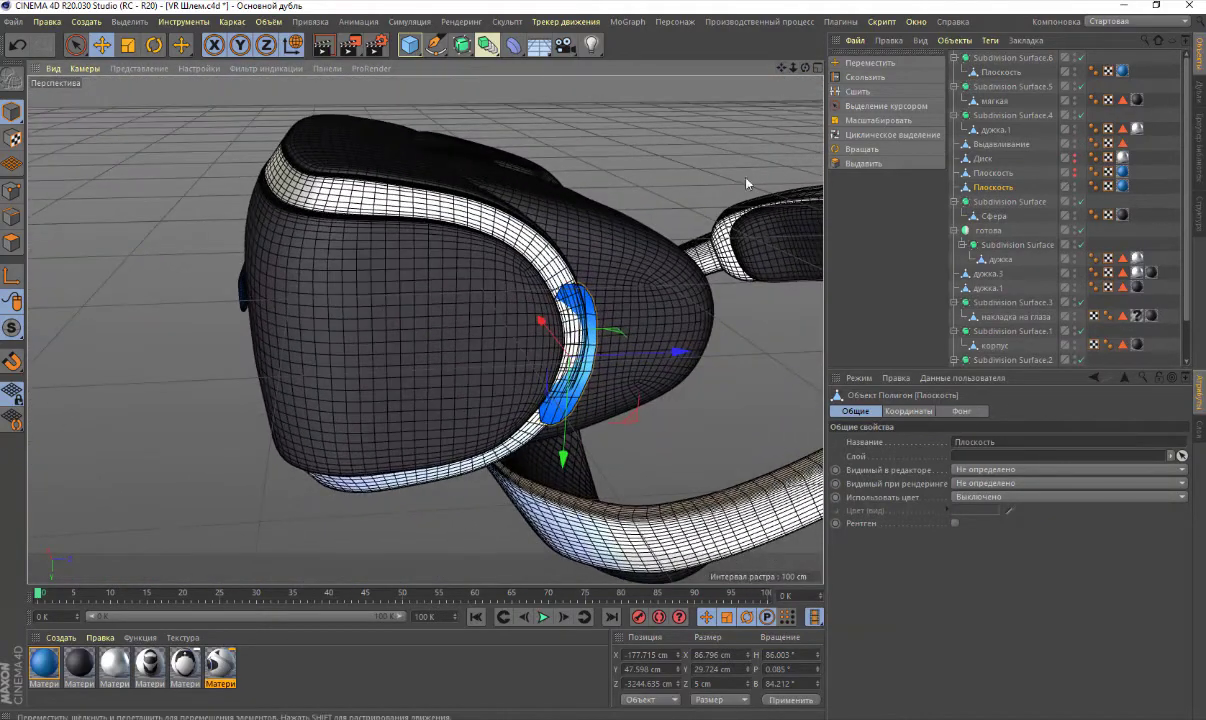
# Scale the selected blue light patch down to about 62%
pyautogui.press('t')
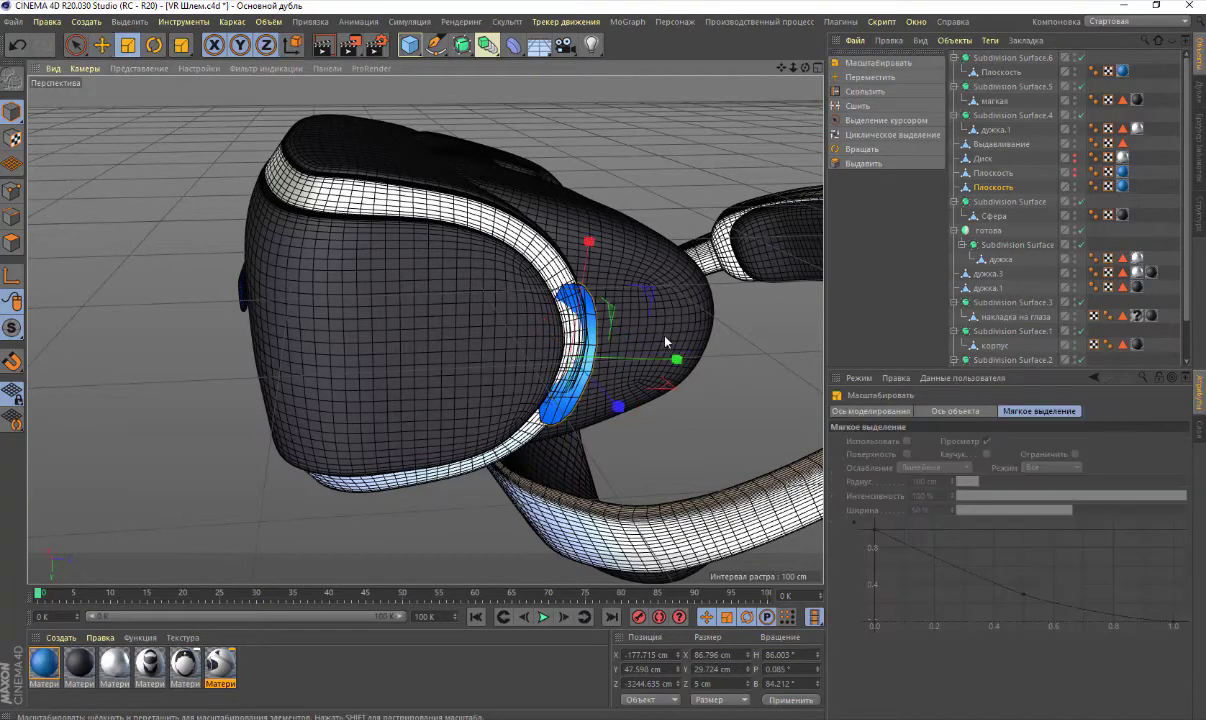
pyautogui.moveTo(683, 300)
pyautogui.mouseDown()
pyautogui.moveTo(547, 433)
pyautogui.moveTo(502, 530)
pyautogui.mouseUp()
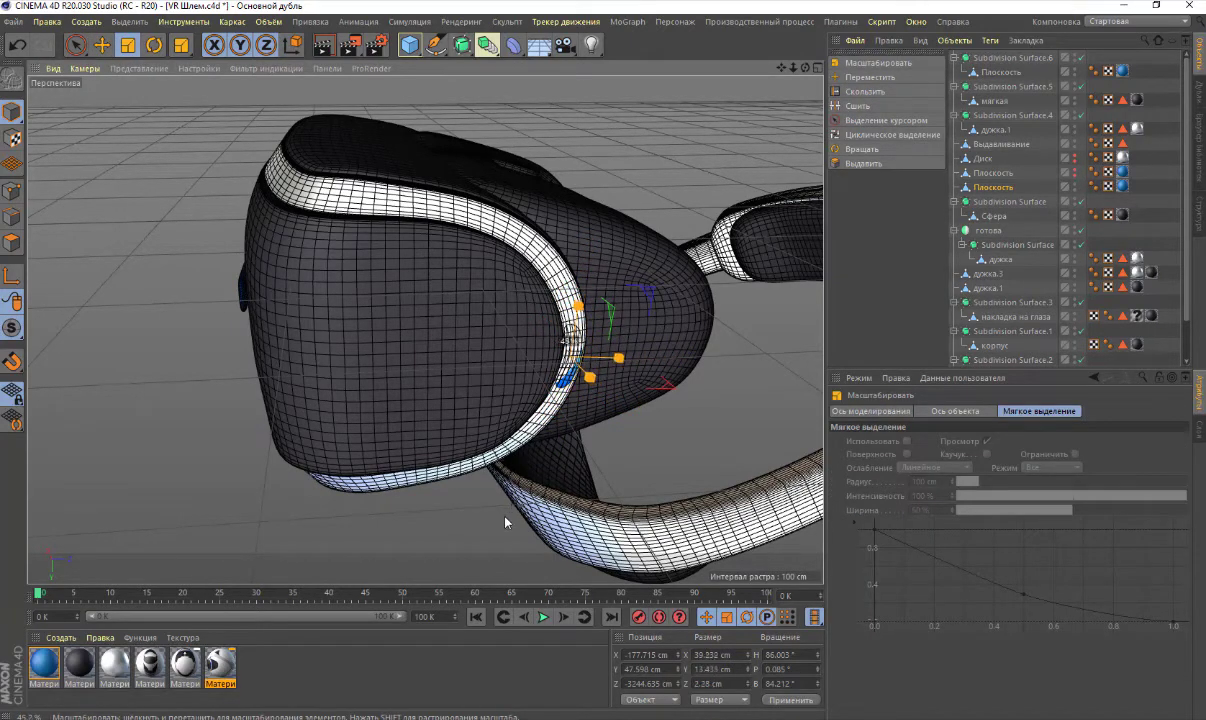
pyautogui.click(102, 44)
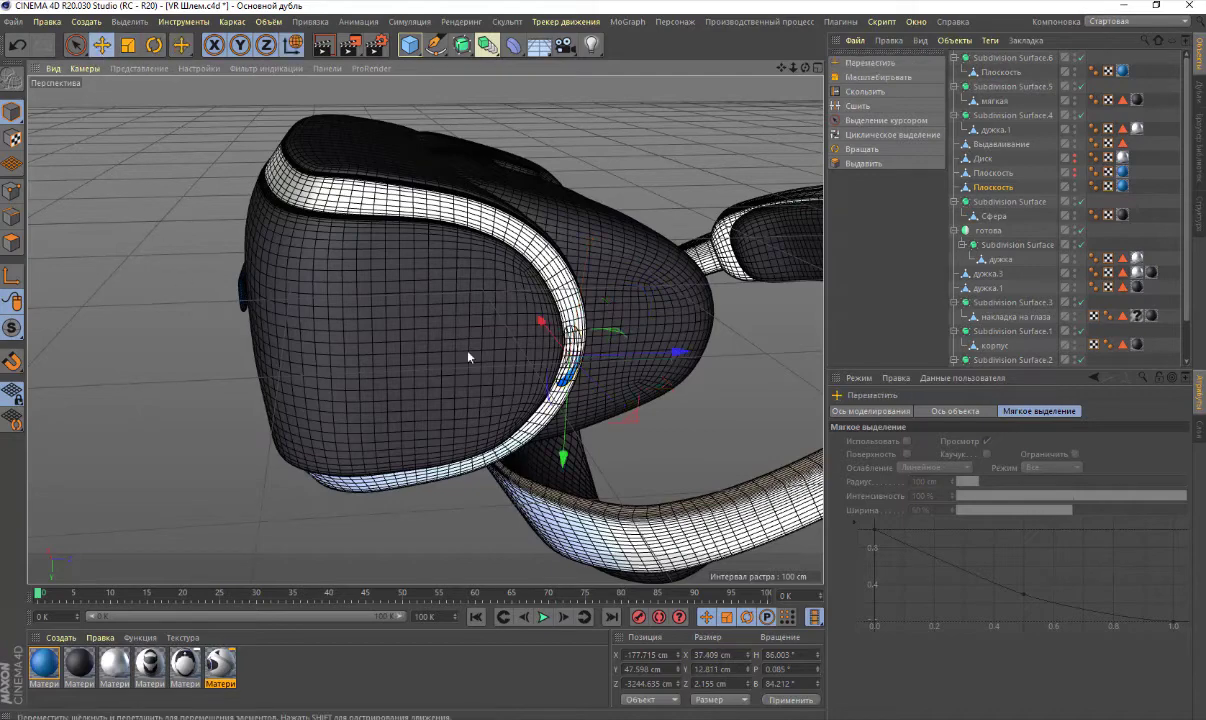
# Zoom in close on the blue patch and switch to Points mode
pyautogui.moveTo(805, 68); pyautogui.dragTo(490, 260)
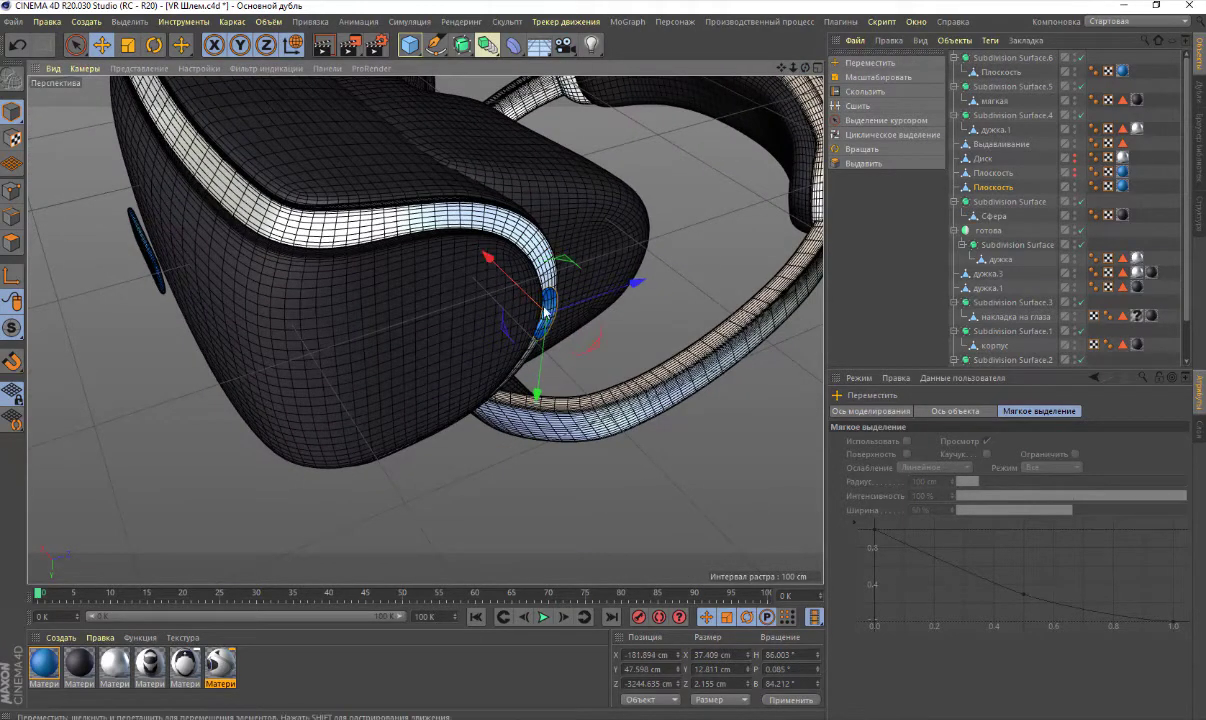
pyautogui.moveTo(793, 68); pyautogui.dragTo(758, 238)
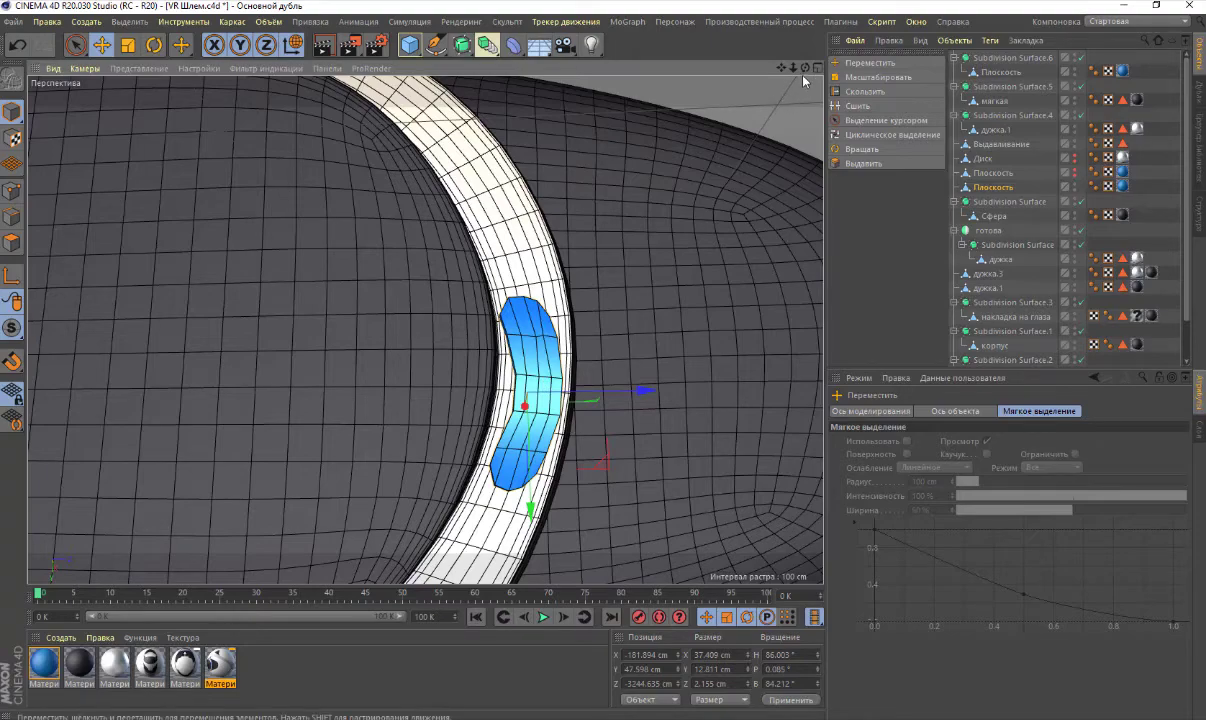
pyautogui.moveTo(803, 75); pyautogui.dragTo(800, 71)
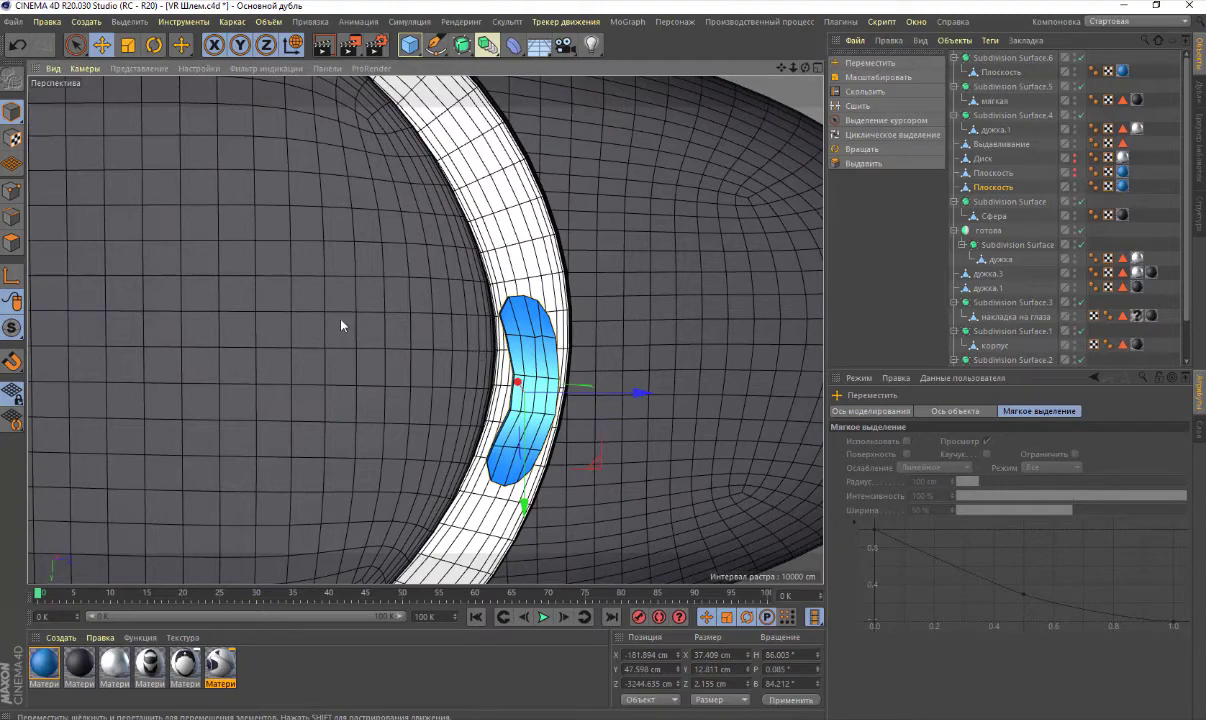
pyautogui.click(12, 190)
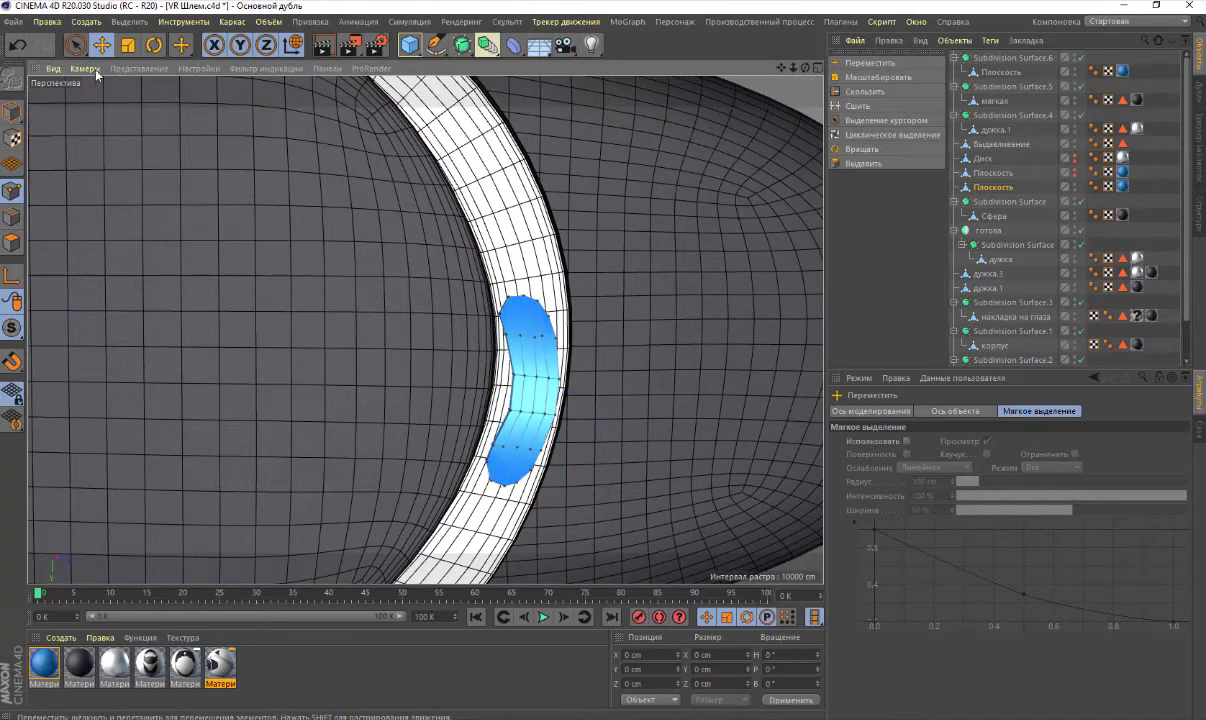
# Rectangle-select rows of the strip's points and move them along X to follow the rim
pyautogui.moveTo(76, 44); pyautogui.dragTo(103, 92)
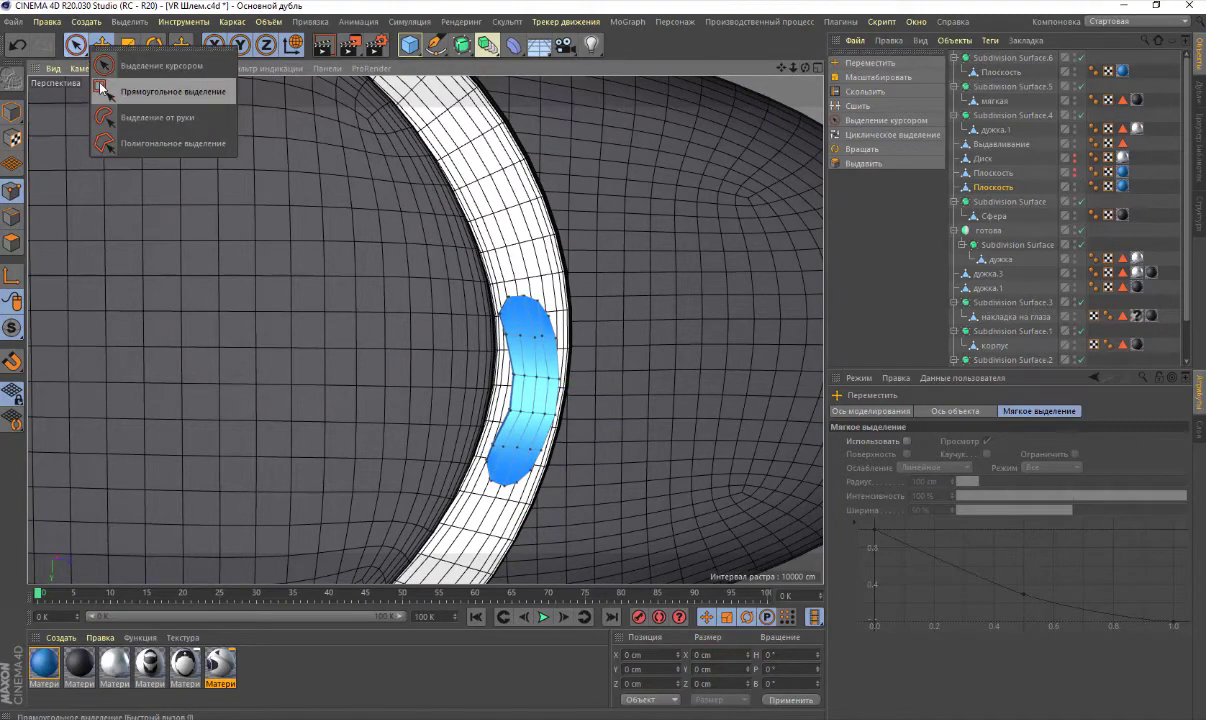
pyautogui.click(103, 90)
pyautogui.moveTo(490, 365); pyautogui.dragTo(585, 427)
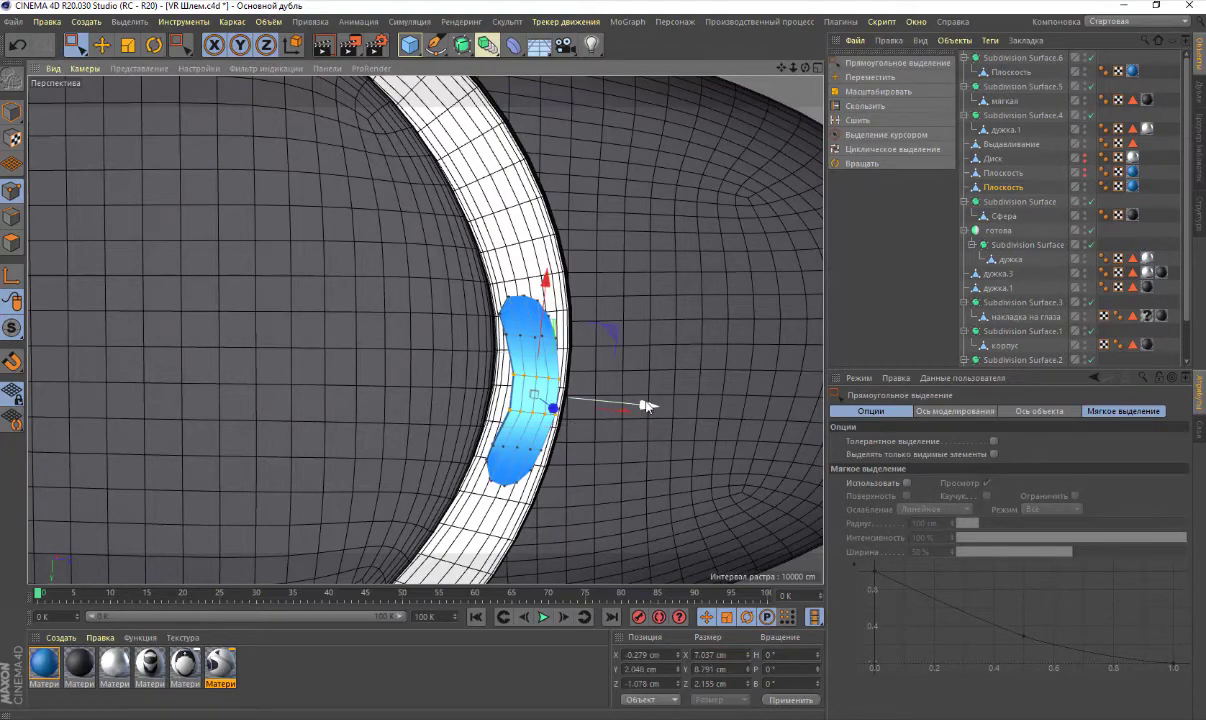
pyautogui.moveTo(646, 405); pyautogui.dragTo(643, 406)
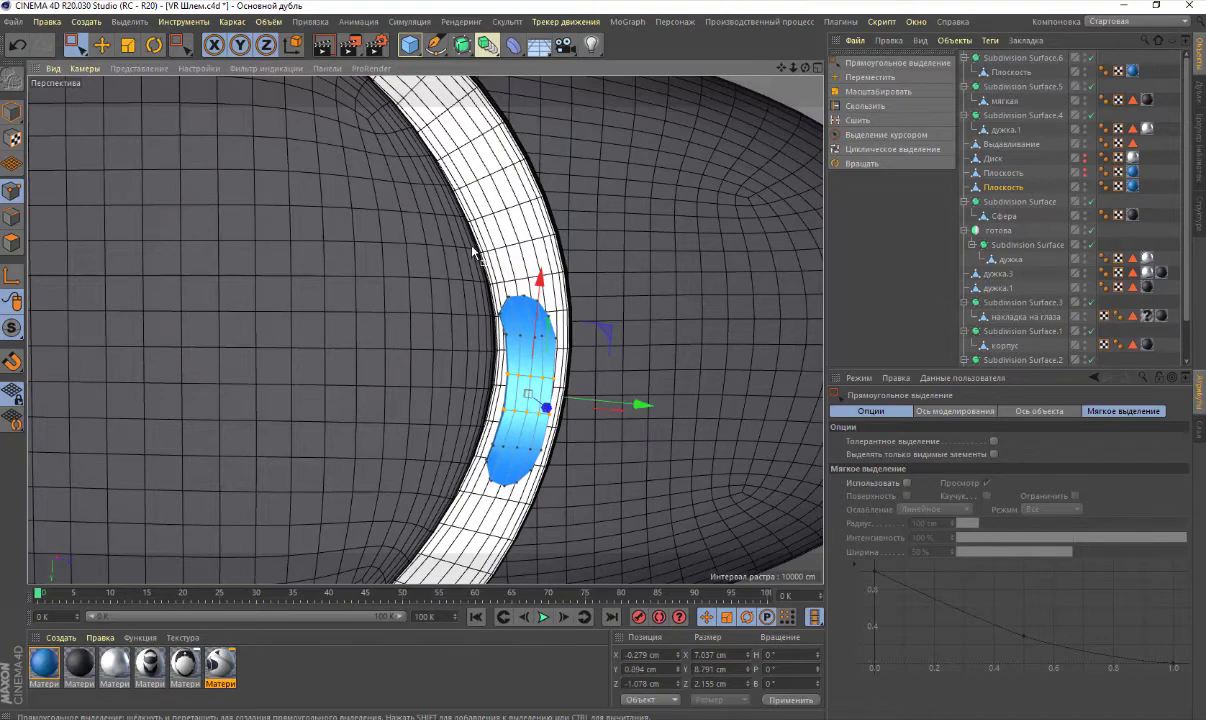
pyautogui.moveTo(470, 243)
pyautogui.mouseDown()
pyautogui.moveTo(574, 320)
pyautogui.moveTo(626, 318)
pyautogui.mouseUp()
pyautogui.moveTo(568, 408)
pyautogui.keyDown('alt'); pyautogui.mouseDown()
pyautogui.moveTo(550, 413)
pyautogui.moveTo(530, 455)
pyautogui.mouseUp(); pyautogui.keyUp('alt')
pyautogui.scroll(3, 530, 455)
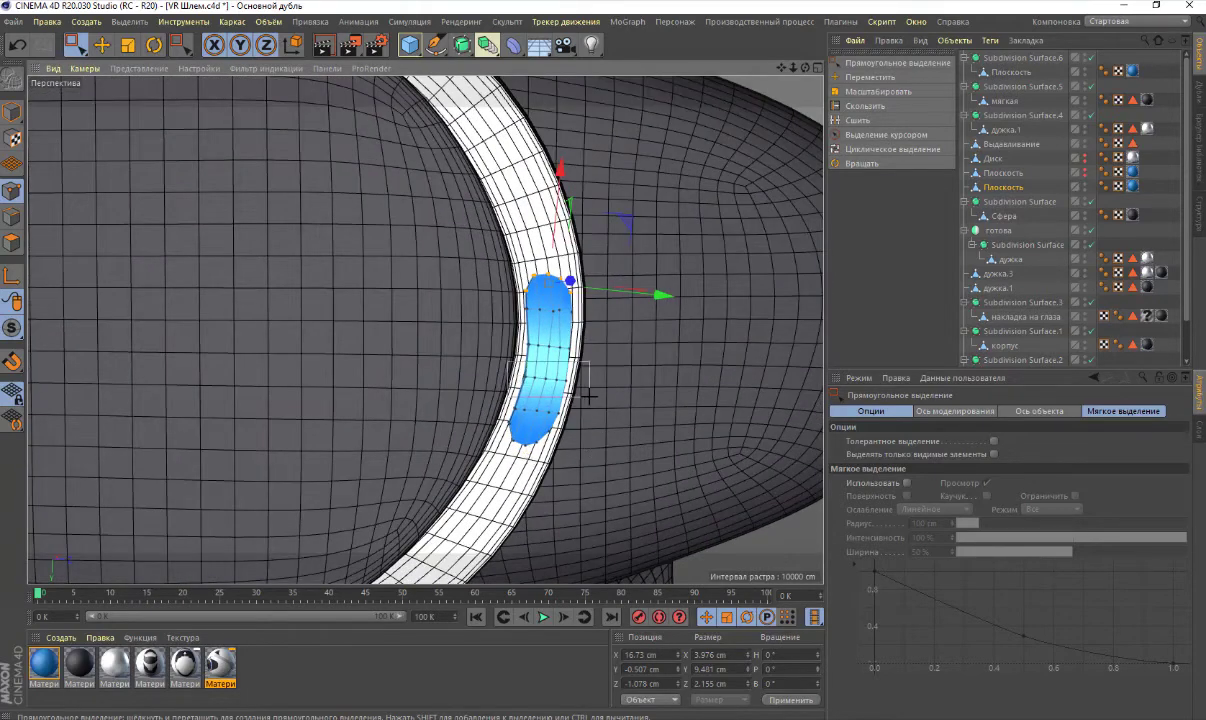
pyautogui.moveTo(508, 366)
pyautogui.mouseDown()
pyautogui.moveTo(622, 389)
pyautogui.moveTo(573, 398)
pyautogui.mouseUp()
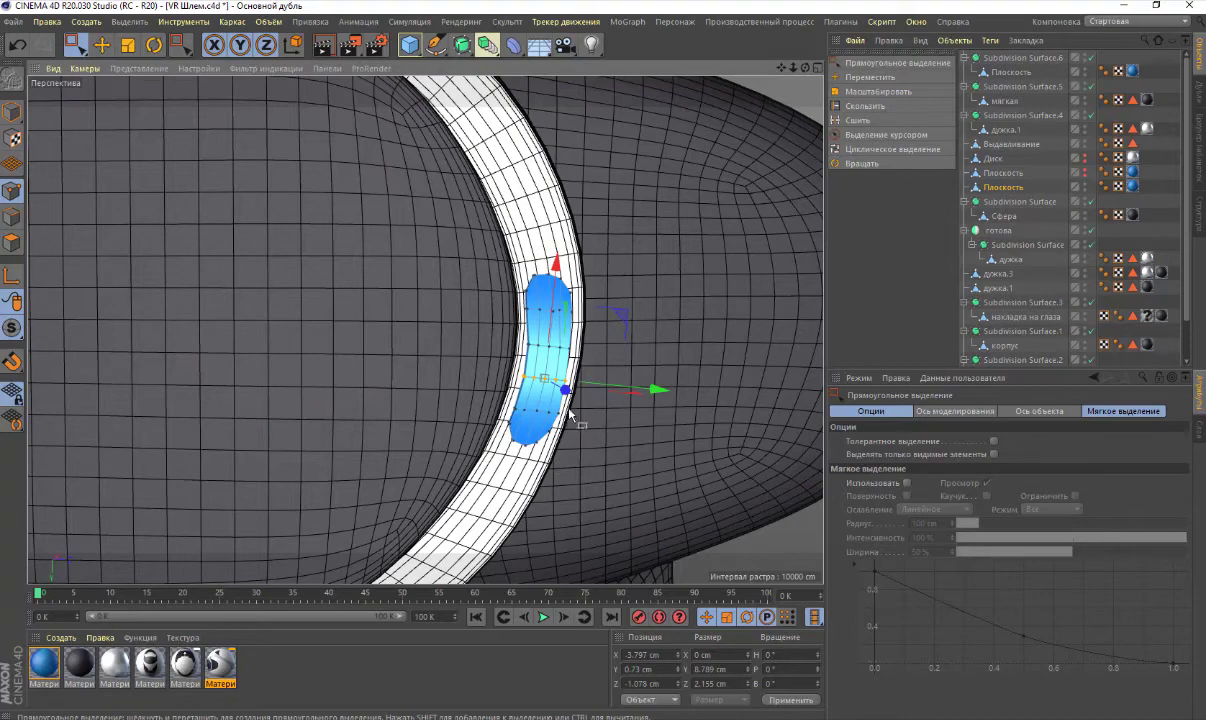
pyautogui.click(559, 413)
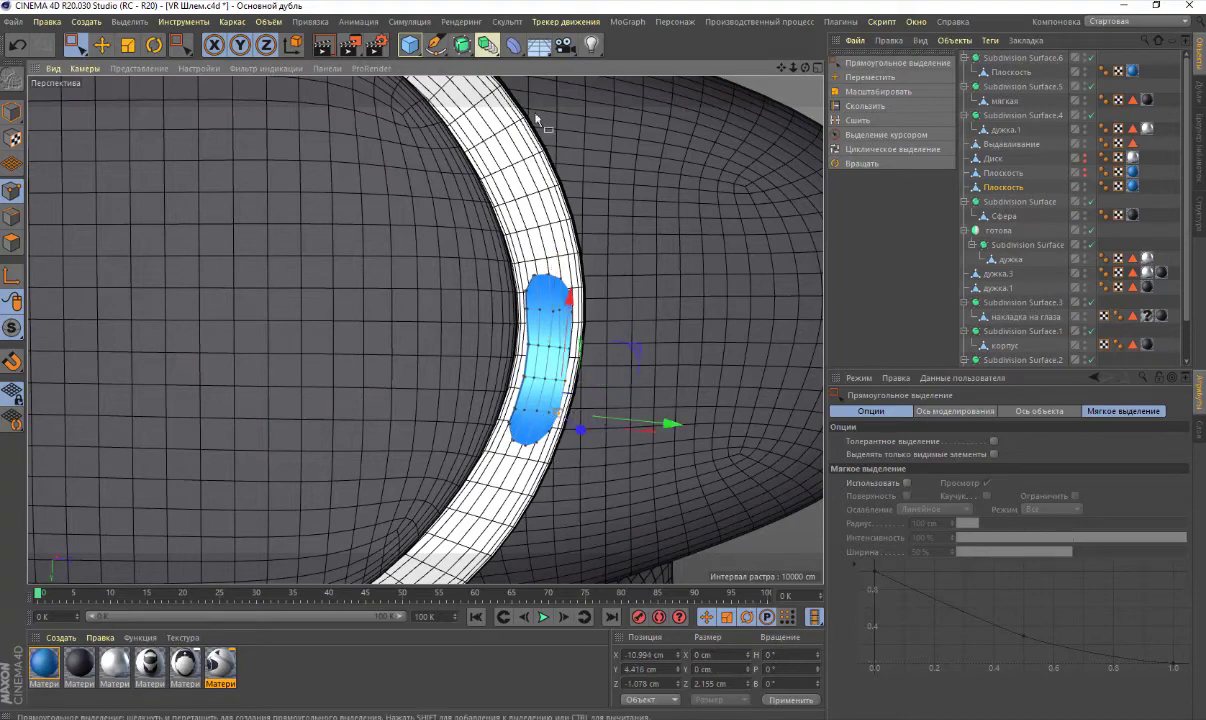
# In Model mode, push the blue strip 2.731 cm along its Z axis
pyautogui.click(12, 110)
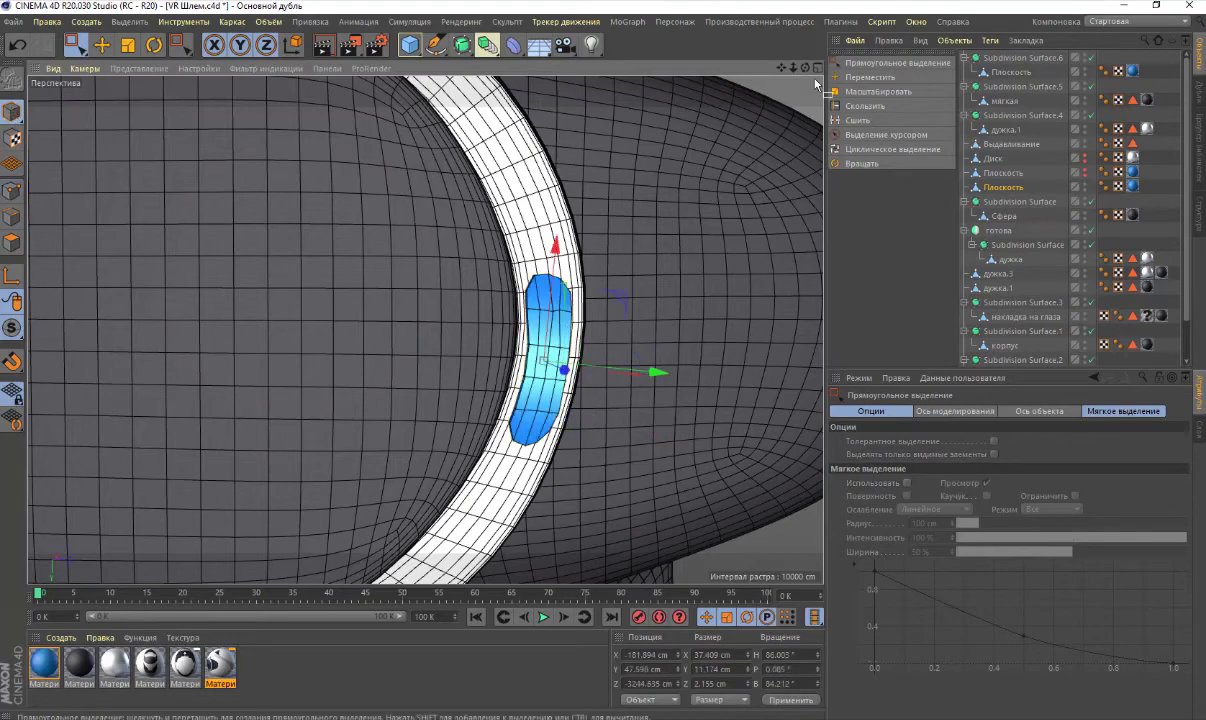
pyautogui.keyDown('alt'); pyautogui.moveTo(758, 284); pyautogui.dragTo(425, 329); pyautogui.keyUp('alt')
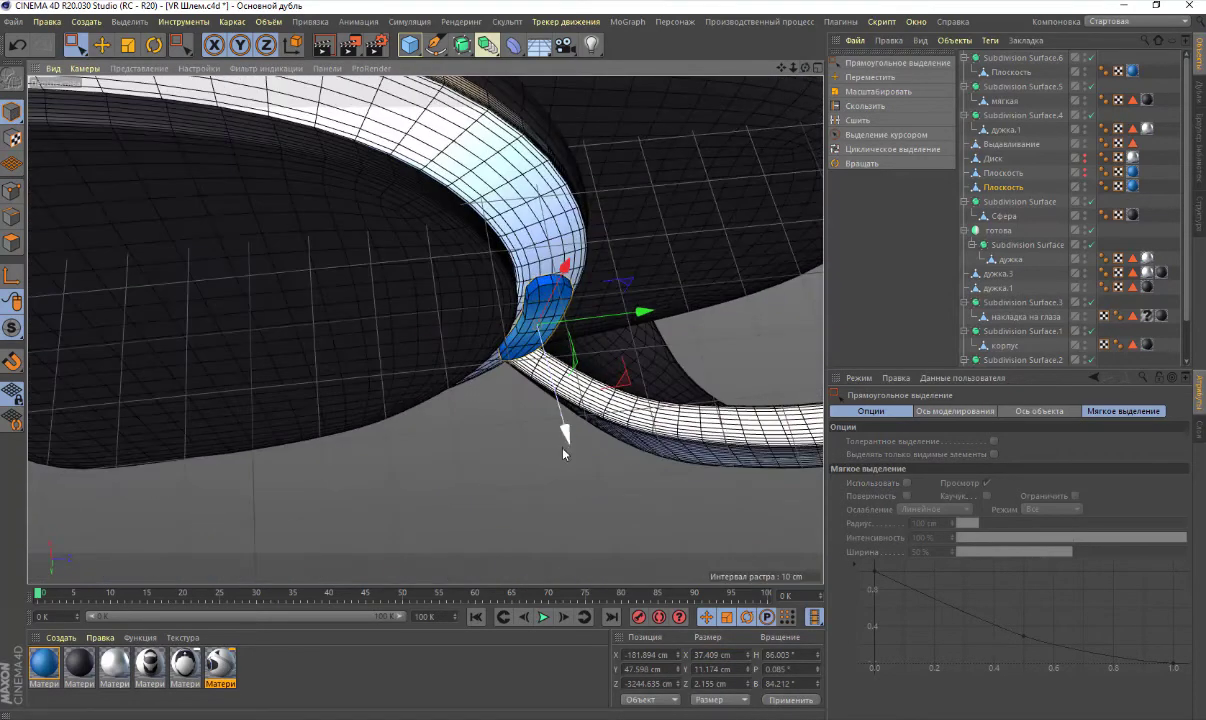
pyautogui.moveTo(562, 425)
pyautogui.mouseDown()
pyautogui.moveTo(559, 340)
pyautogui.moveTo(423, 328)
pyautogui.mouseUp()
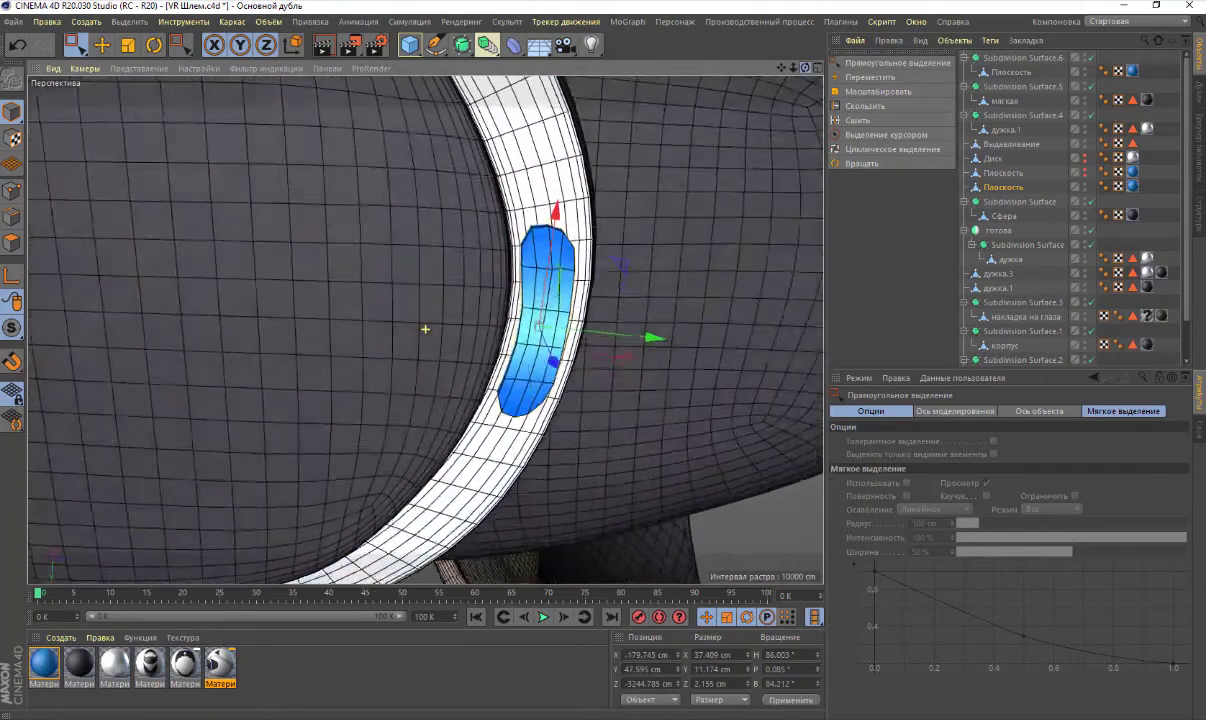
pyautogui.scroll(2, 425, 329)
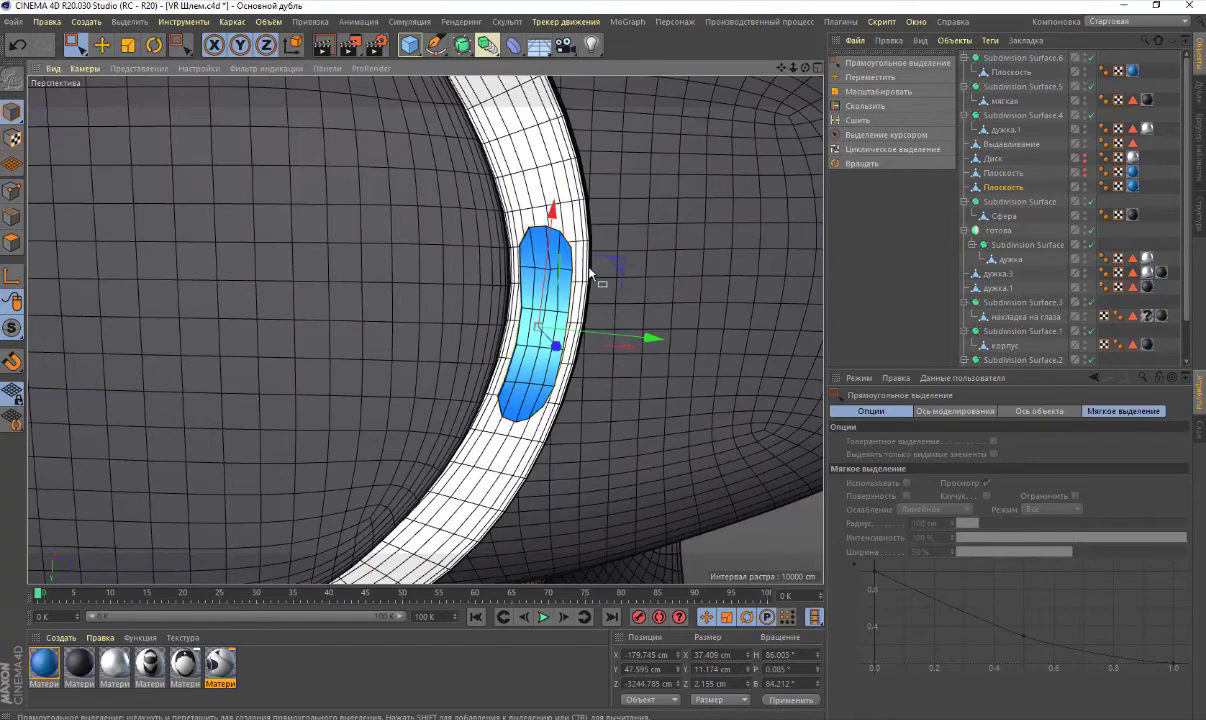
# Tilt the blue strip about 3.3 degrees, then select its Плоскость in the Object Manager
pyautogui.click(153, 45)
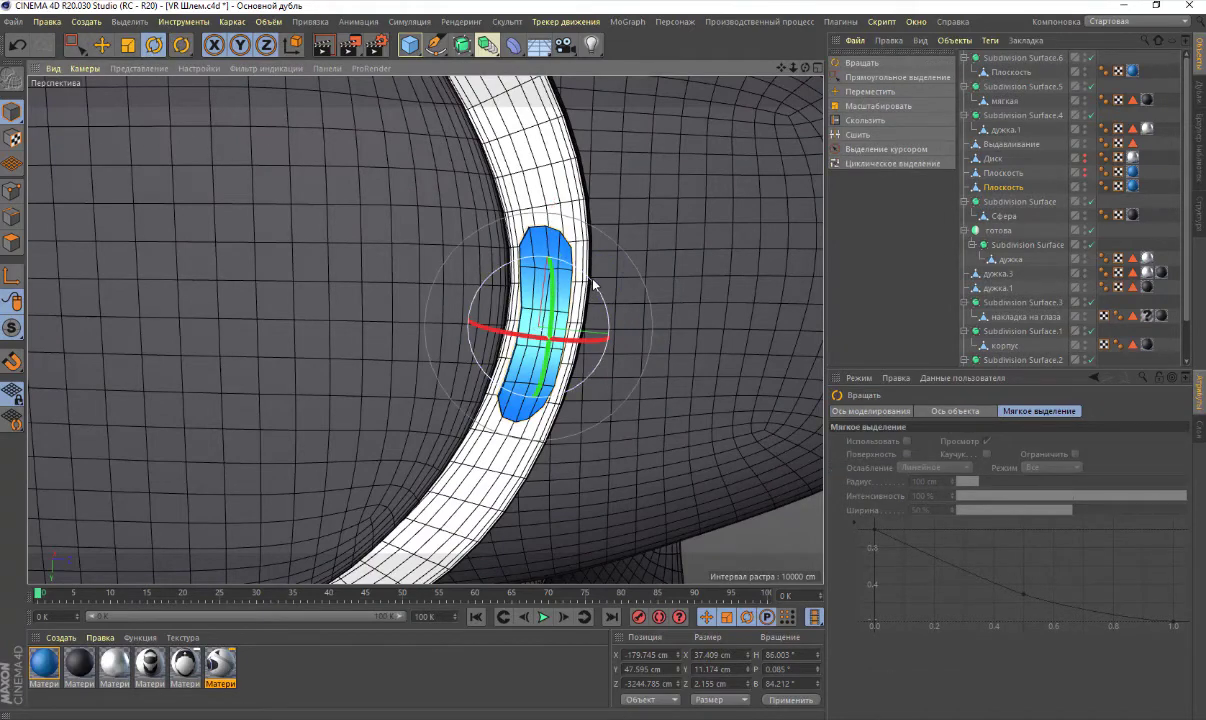
pyautogui.moveTo(593, 285); pyautogui.dragTo(593, 291)
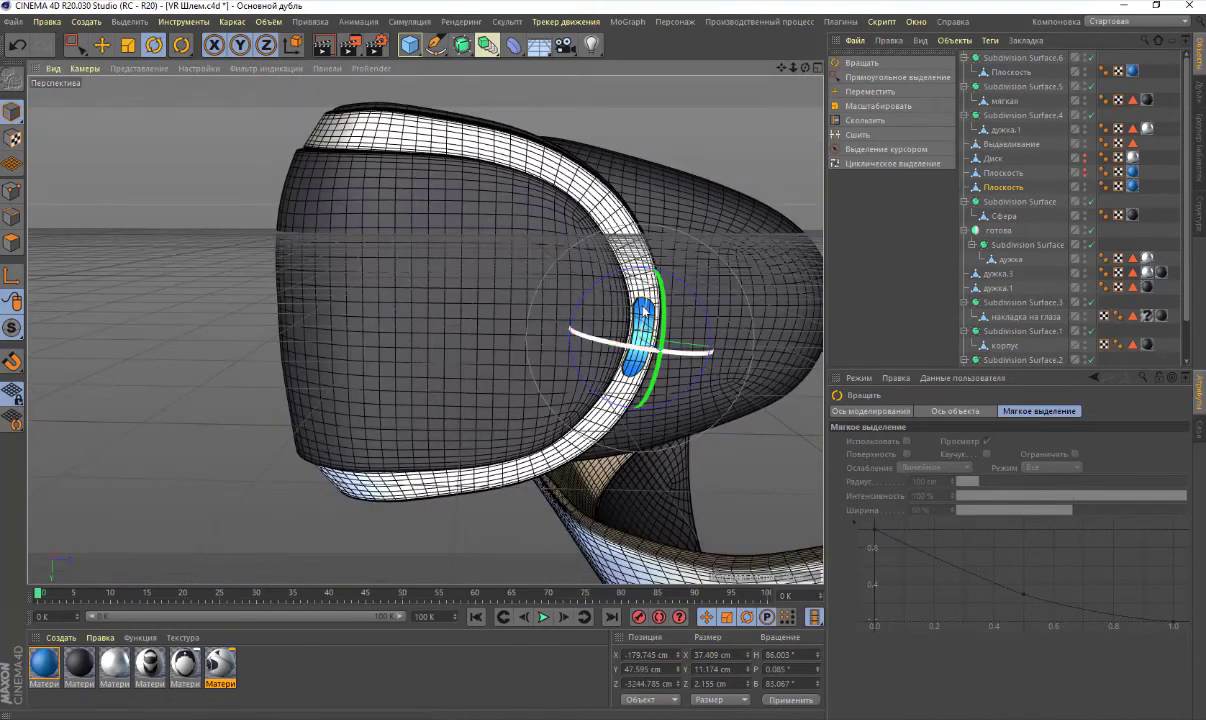
pyautogui.click(727, 306)
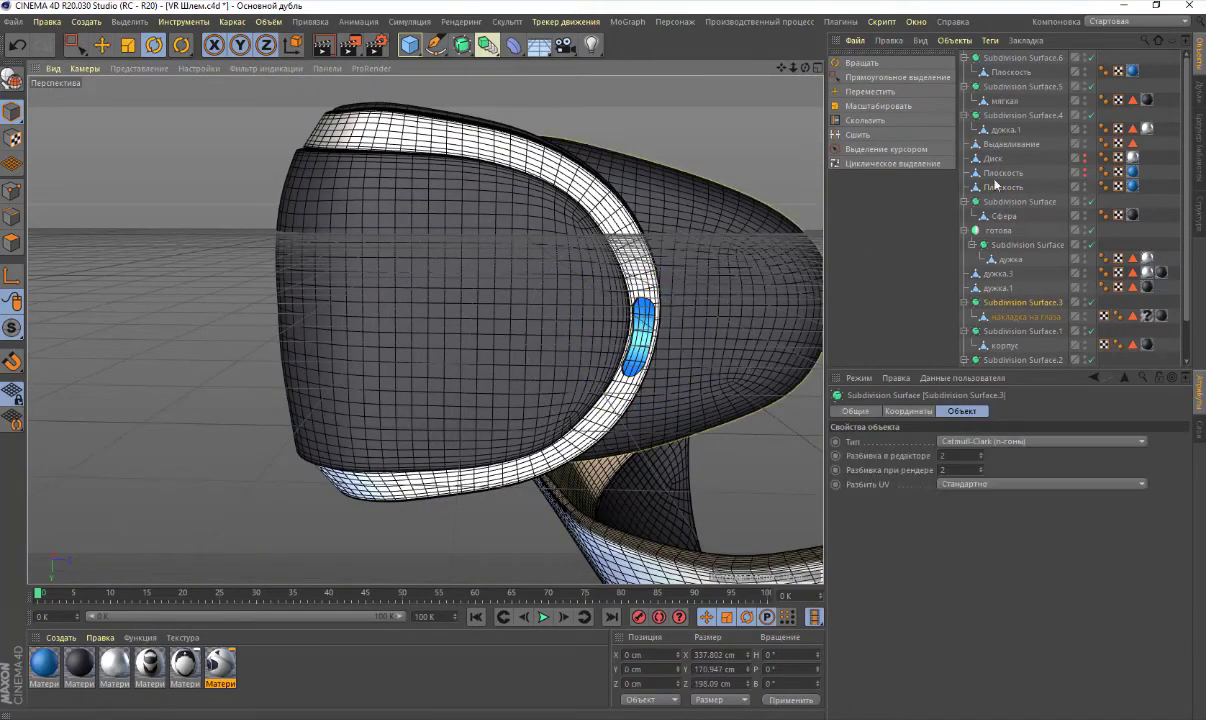
pyautogui.click(1012, 318)
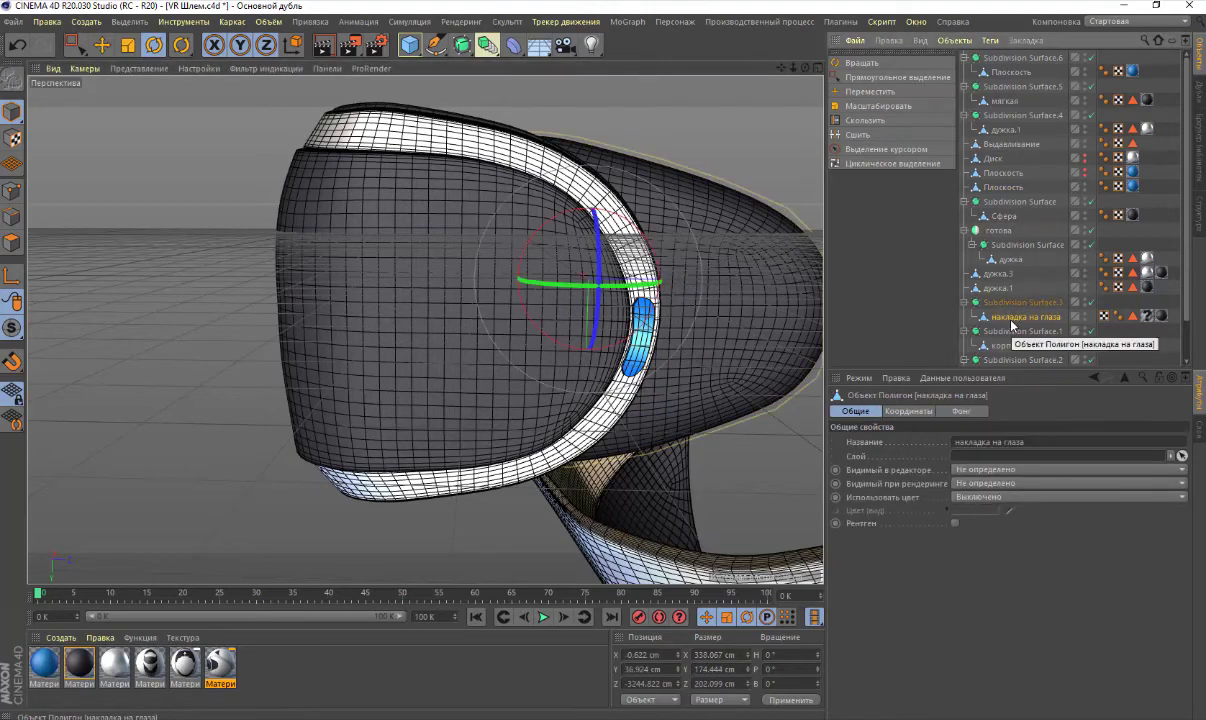
pyautogui.click(1010, 302)
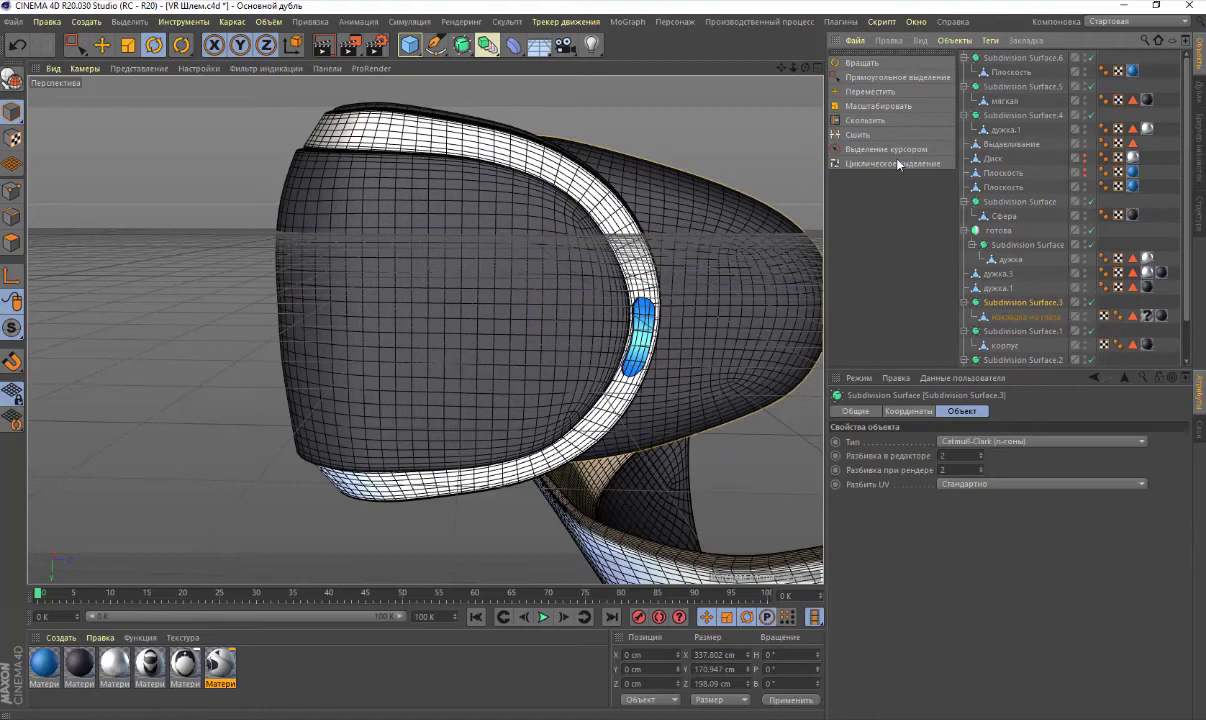
pyautogui.click(1010, 72)
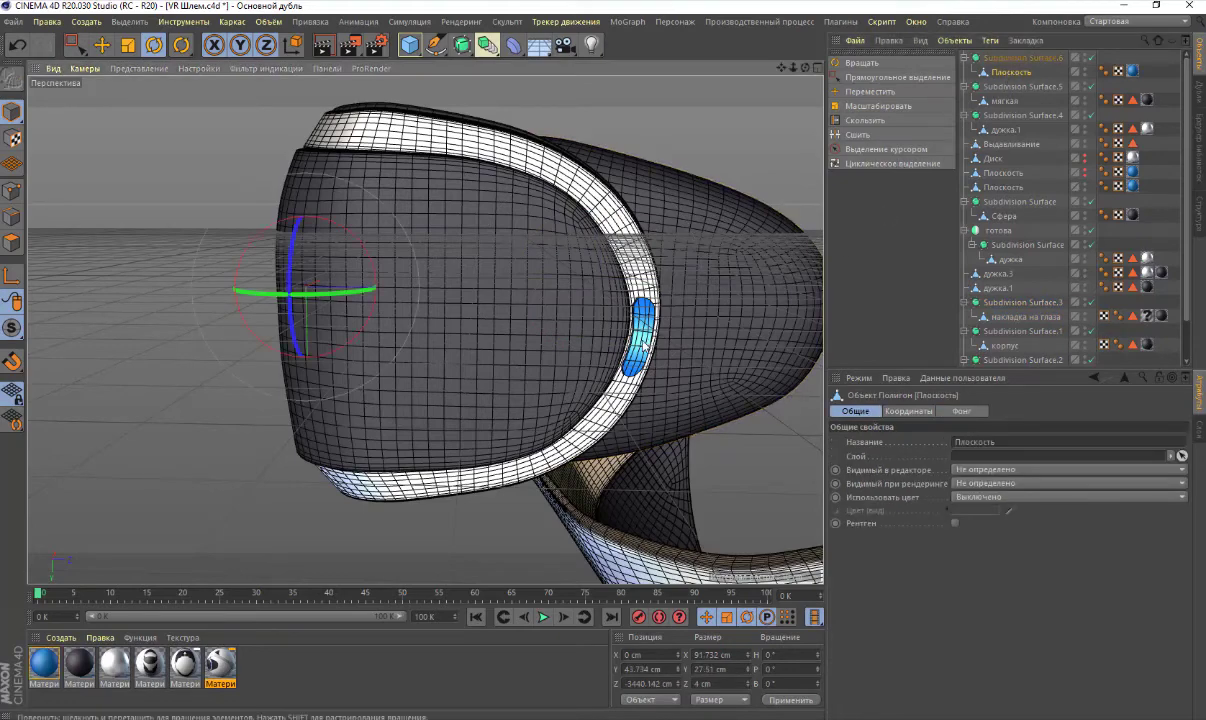
pyautogui.click(1012, 187)
# Move the light strip plane up the hierarchy and wrap it in new Subdivision Surface.7
pyautogui.moveTo(1012, 187); pyautogui.dragTo(1021, 151)
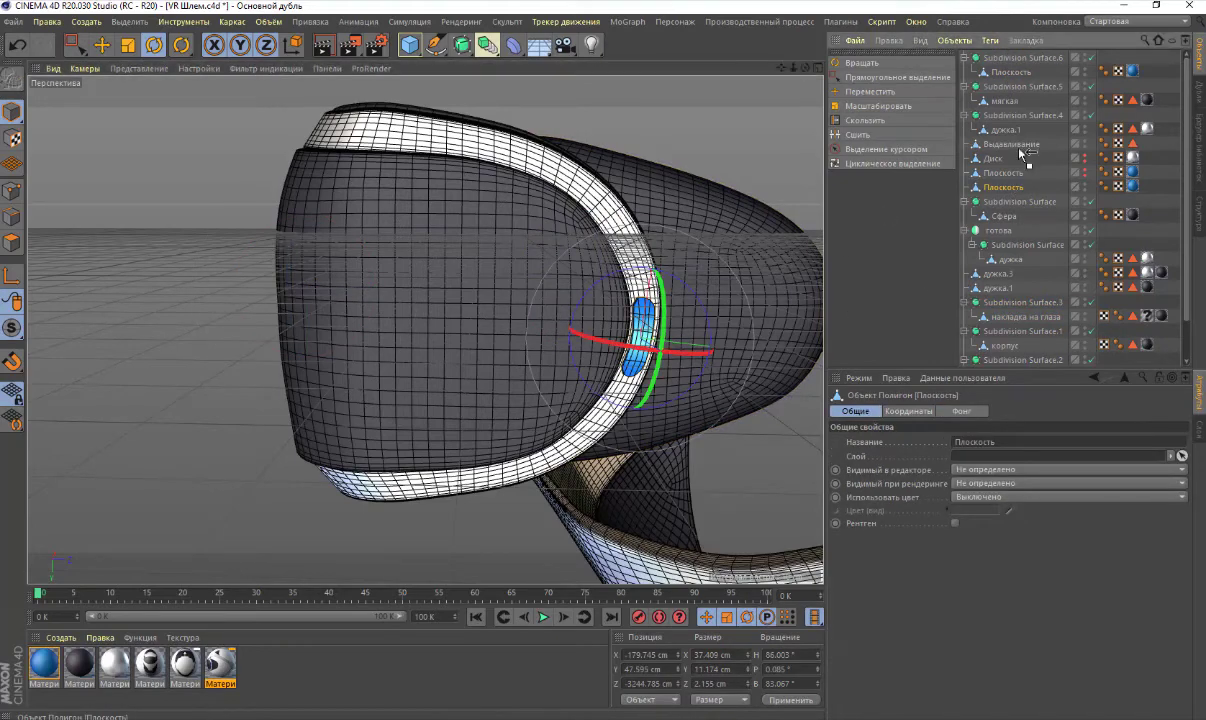
pyautogui.moveTo(1019, 62); pyautogui.dragTo(1008, 55)
pyautogui.scroll(3, 543, 139)
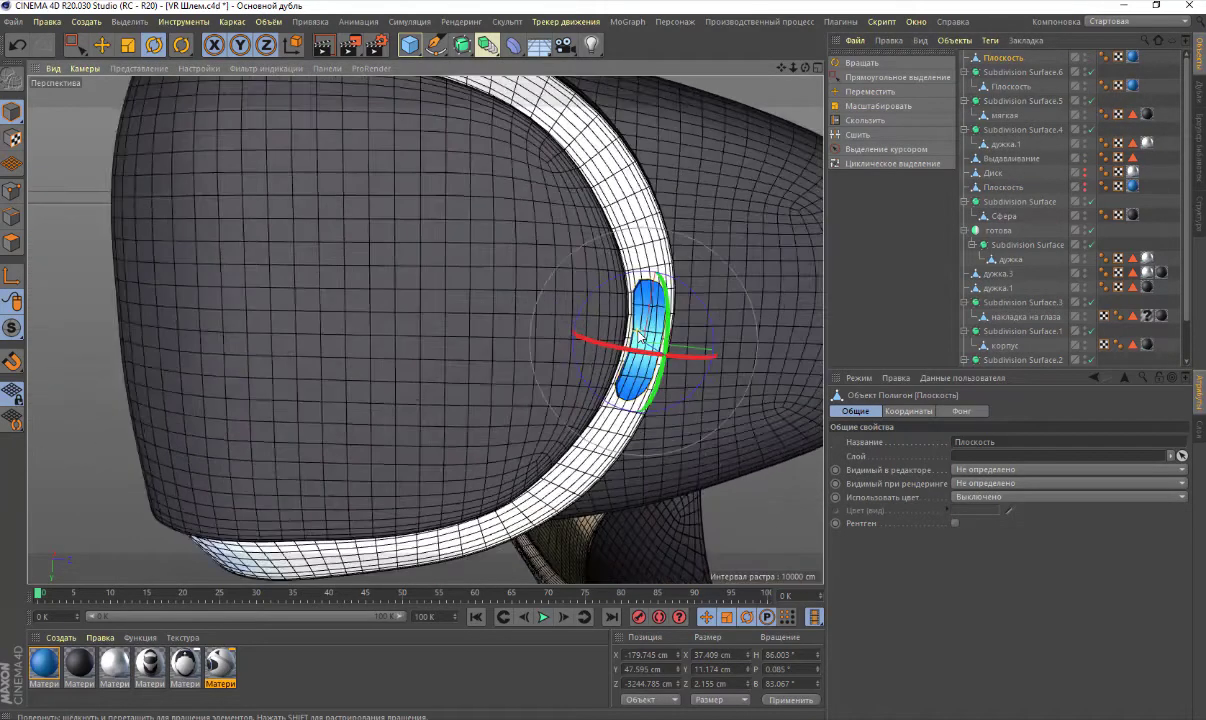
pyautogui.scroll(3, 543, 139)
pyautogui.moveTo(461, 44); pyautogui.dragTo(515, 62)
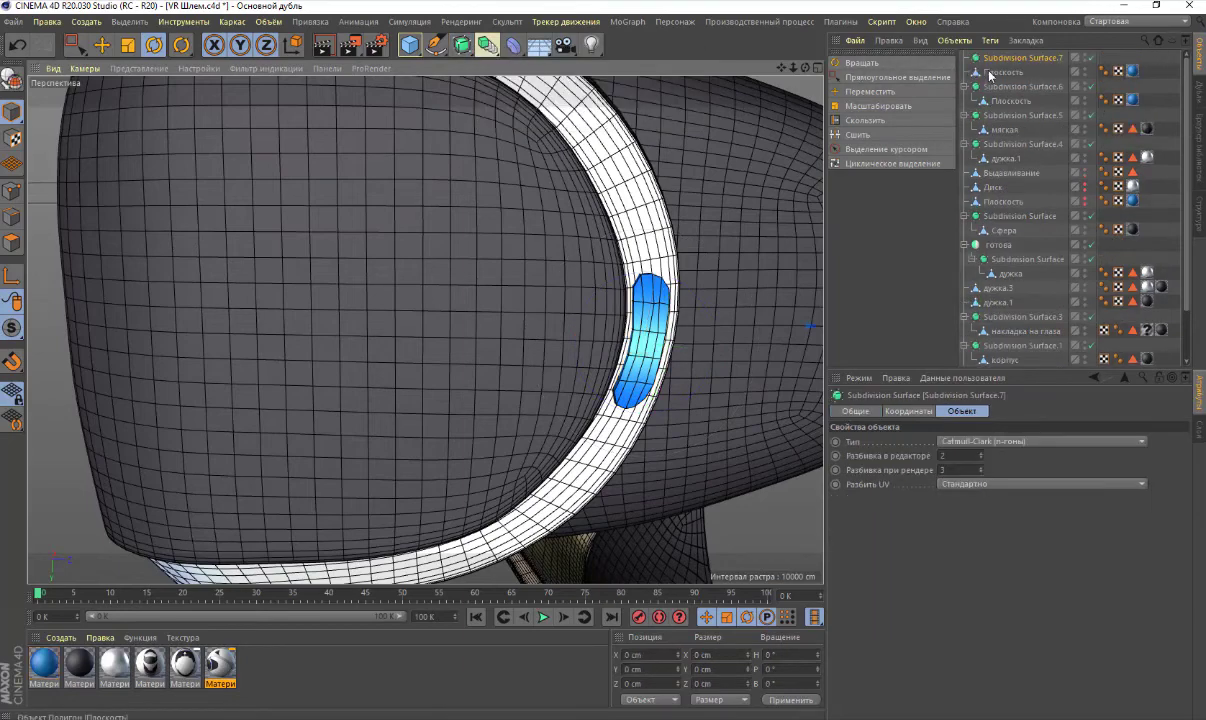
pyautogui.click(993, 73)
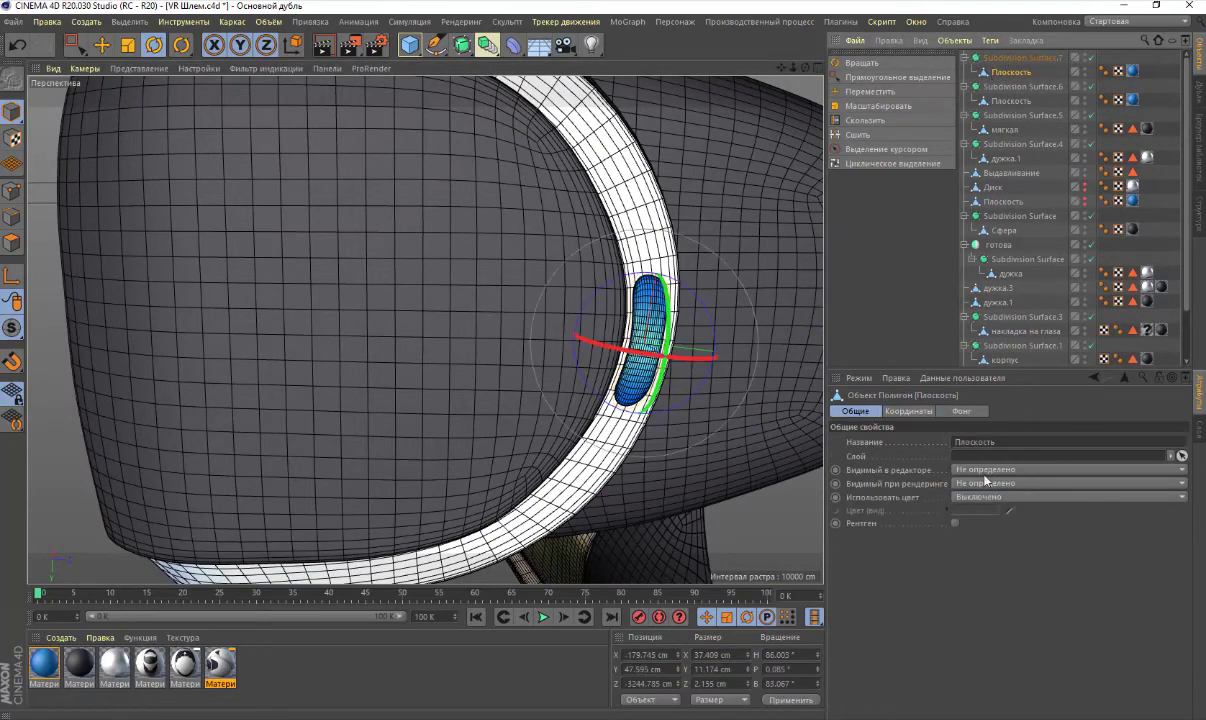
# Lower Subdivision Surface.7's render subdivision from 3 to 2
pyautogui.scroll(3, 665, 295)
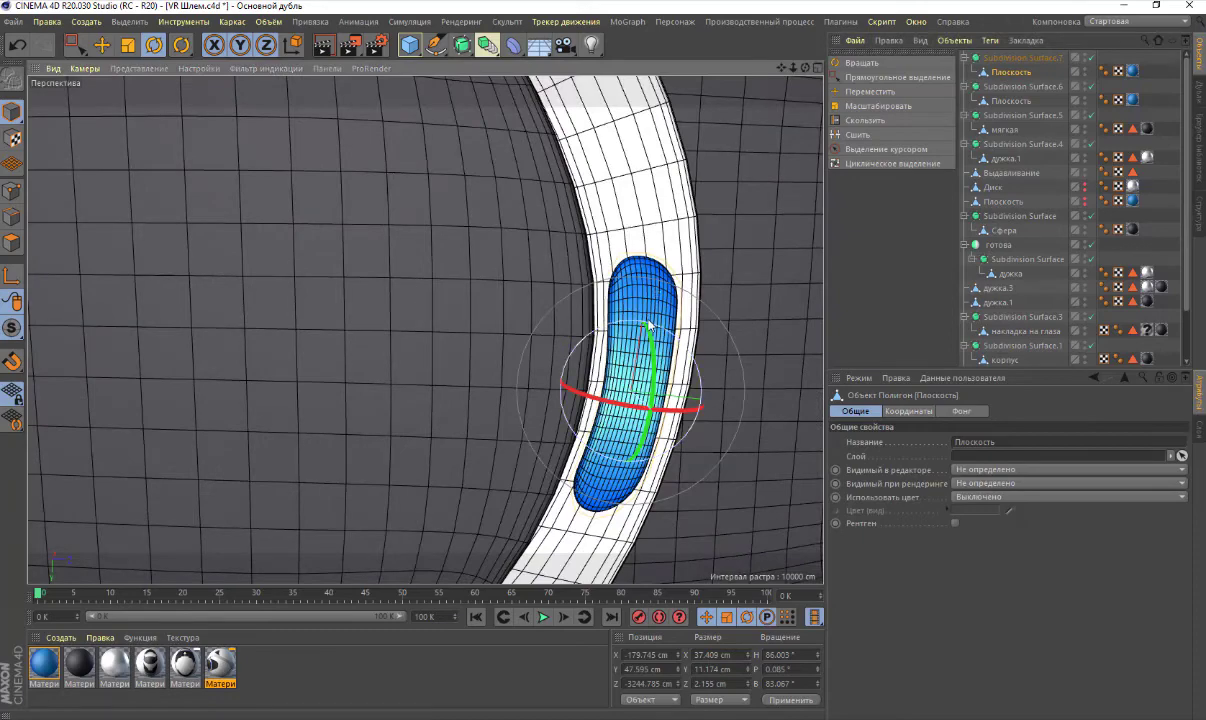
pyautogui.keyDown('alt'); pyautogui.moveTo(648, 325); pyautogui.dragTo(700, 340); pyautogui.keyUp('alt')
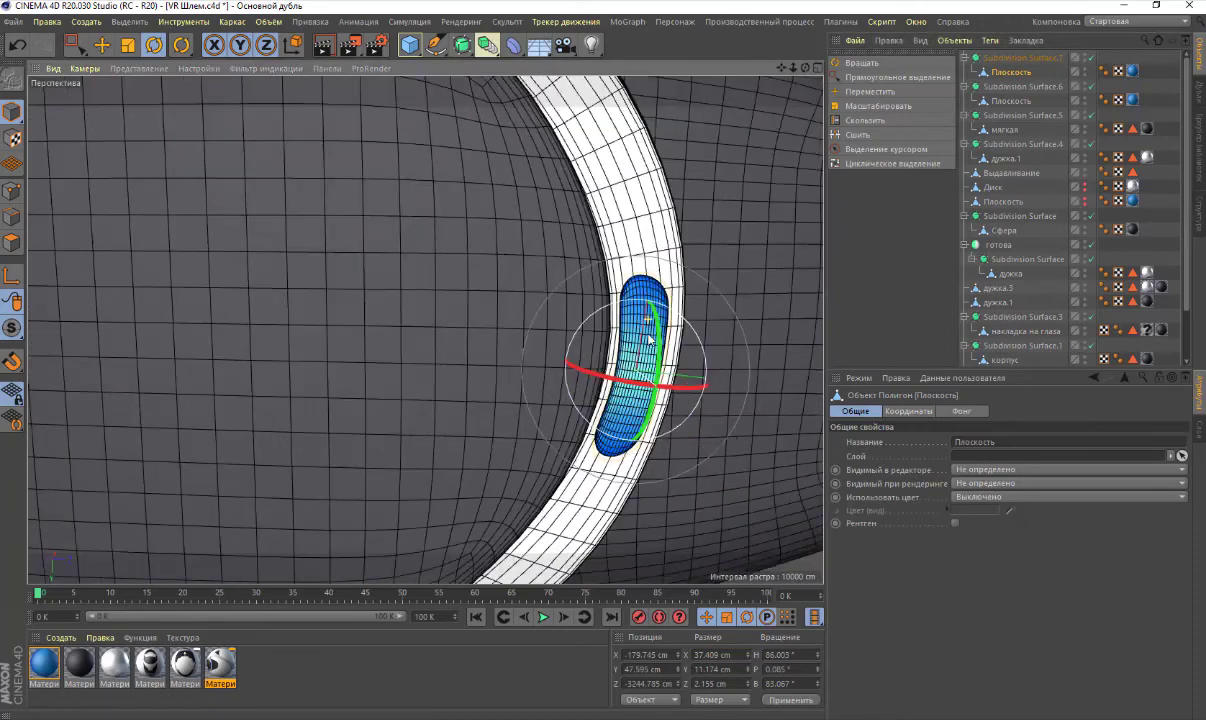
pyautogui.click(1015, 58)
pyautogui.click(982, 474)
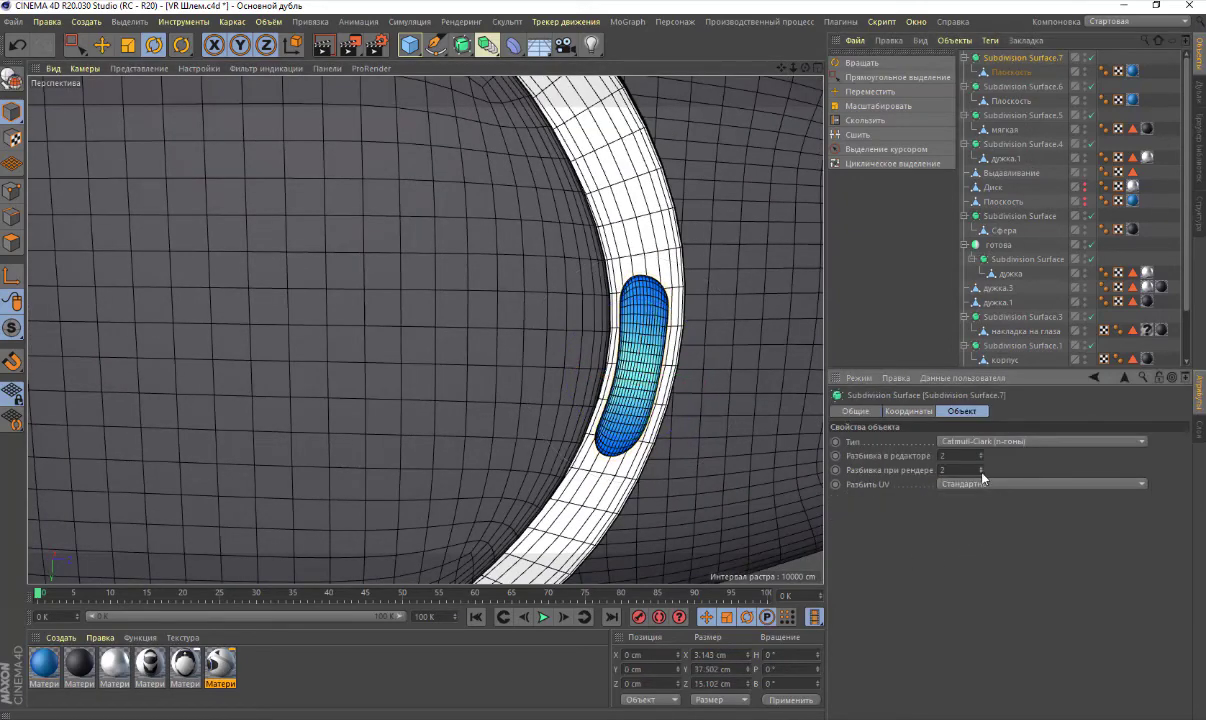
pyautogui.scroll(-5, 773, 336)
pyautogui.scroll(-3, 694, 417)
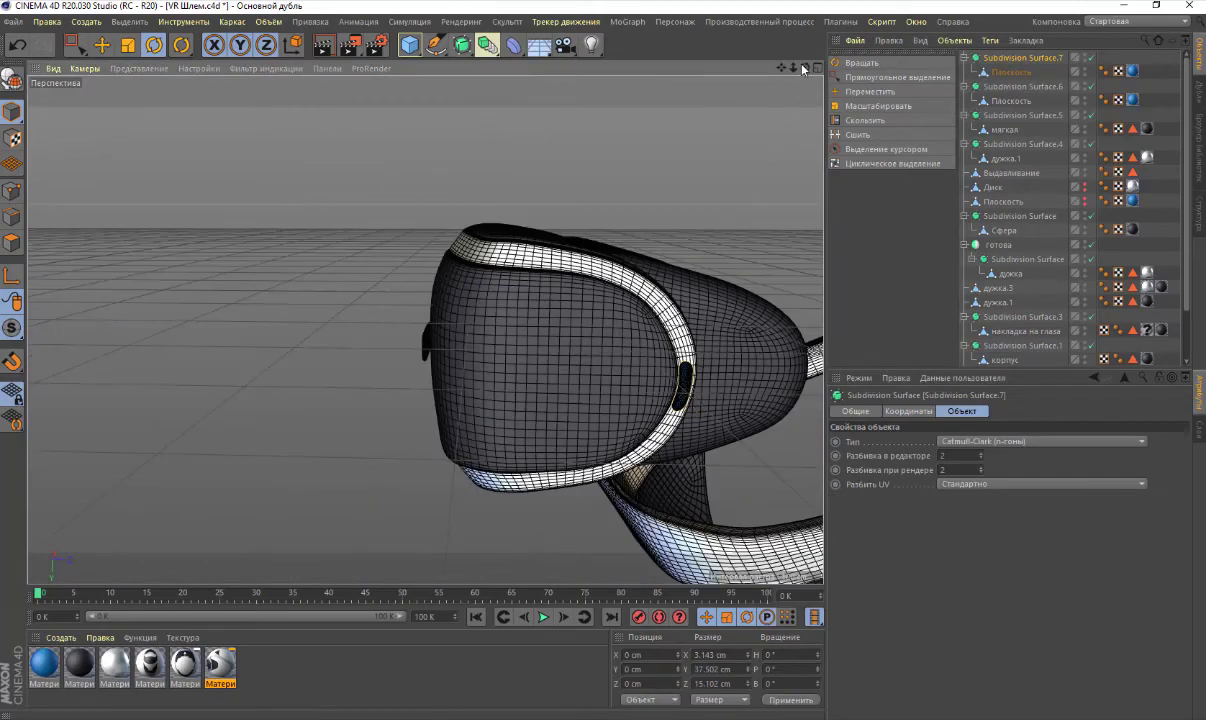
pyautogui.keyDown('alt'); pyautogui.moveTo(783, 163); pyautogui.dragTo(470, 175); pyautogui.keyUp('alt')
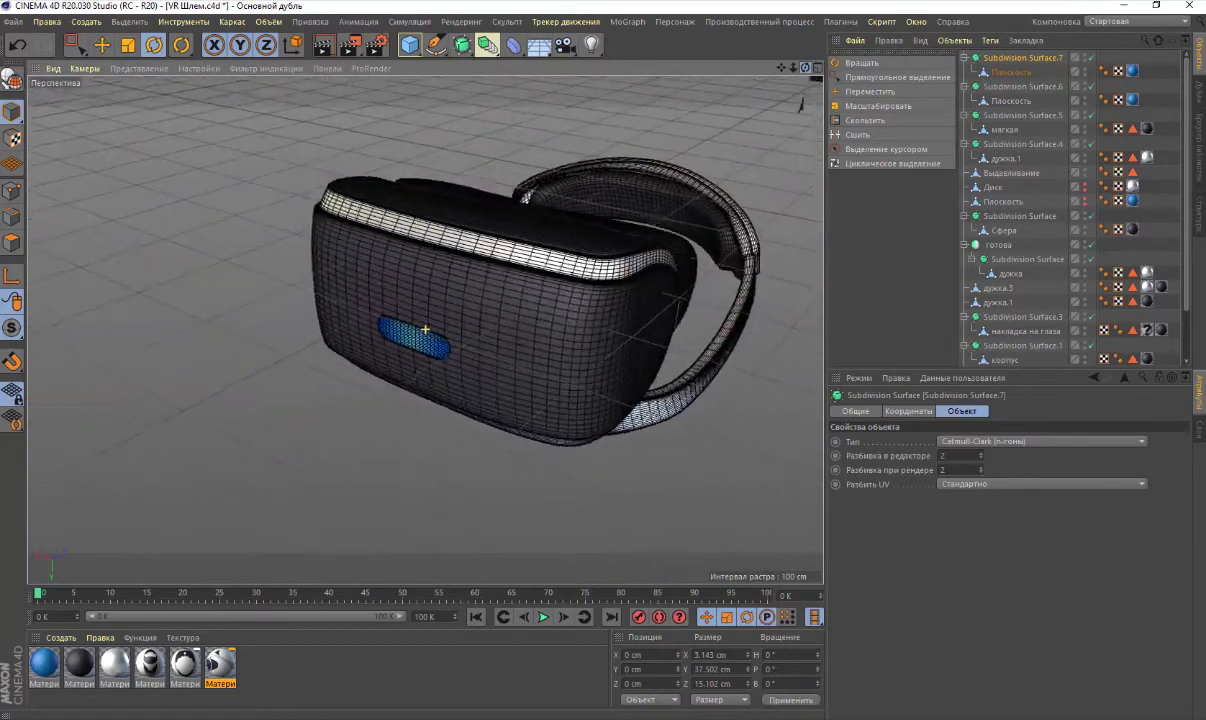
# Add a Symmetry object and place Subdivision Surface.7 inside it to mirror the strip
pyautogui.click(487, 45)
pyautogui.click(650, 118)
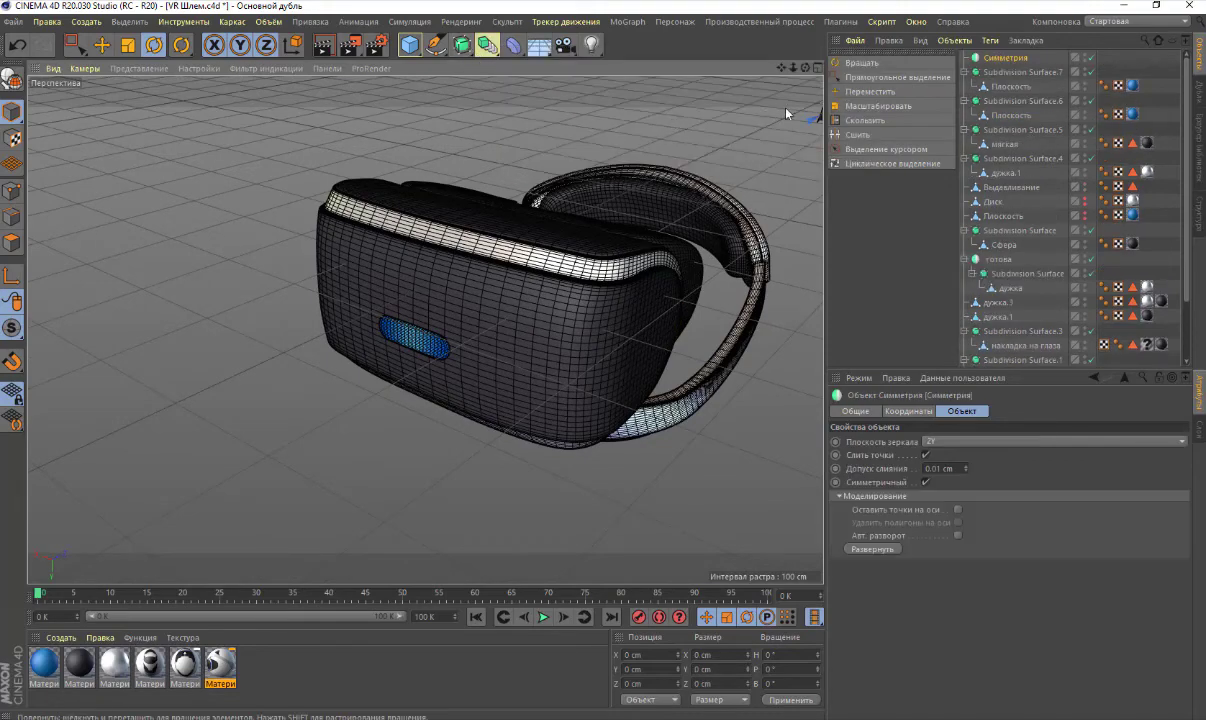
pyautogui.moveTo(978, 80); pyautogui.dragTo(990, 64)
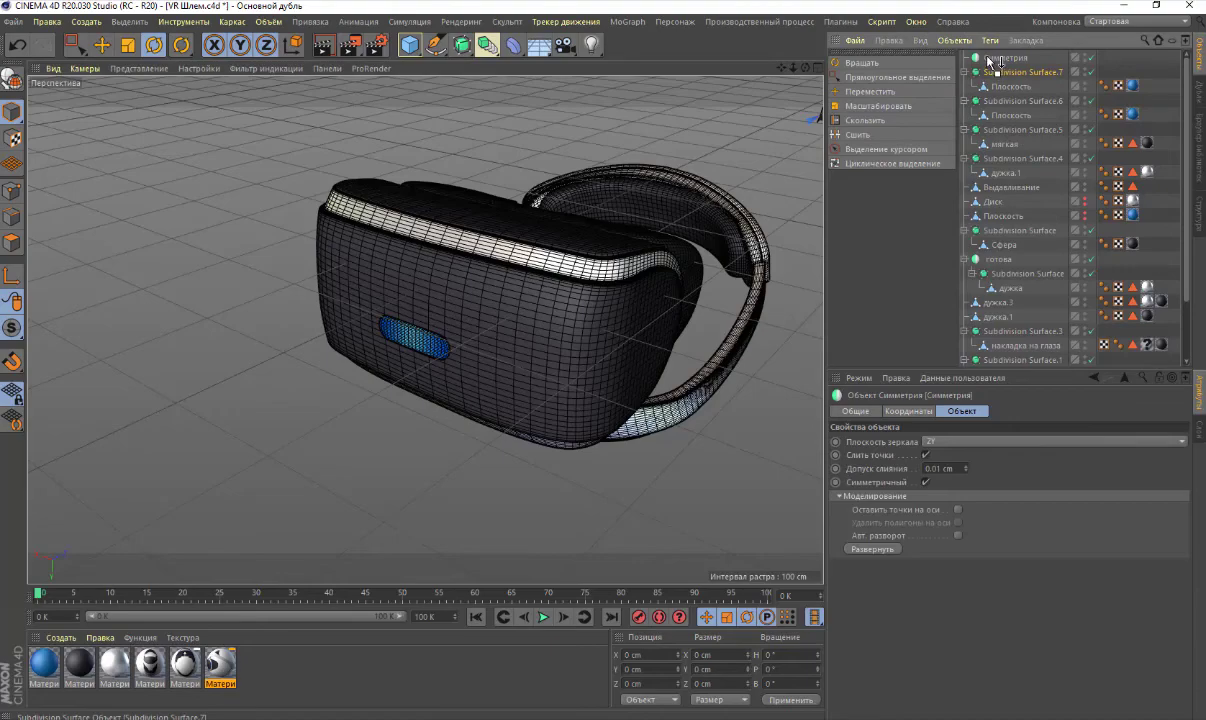
pyautogui.scroll(3, 425, 329)
pyautogui.scroll(3, 425, 329)
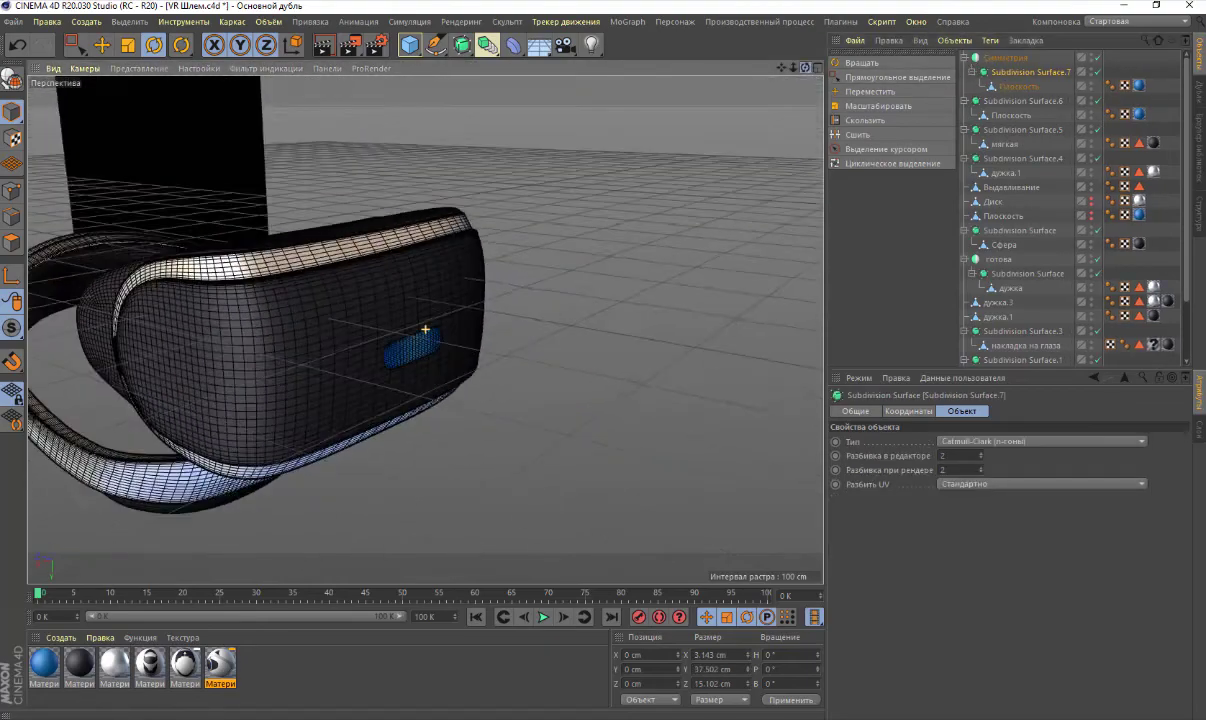
pyautogui.keyDown('alt'); pyautogui.moveTo(425, 329); pyautogui.dragTo(733, 277); pyautogui.keyUp('alt')
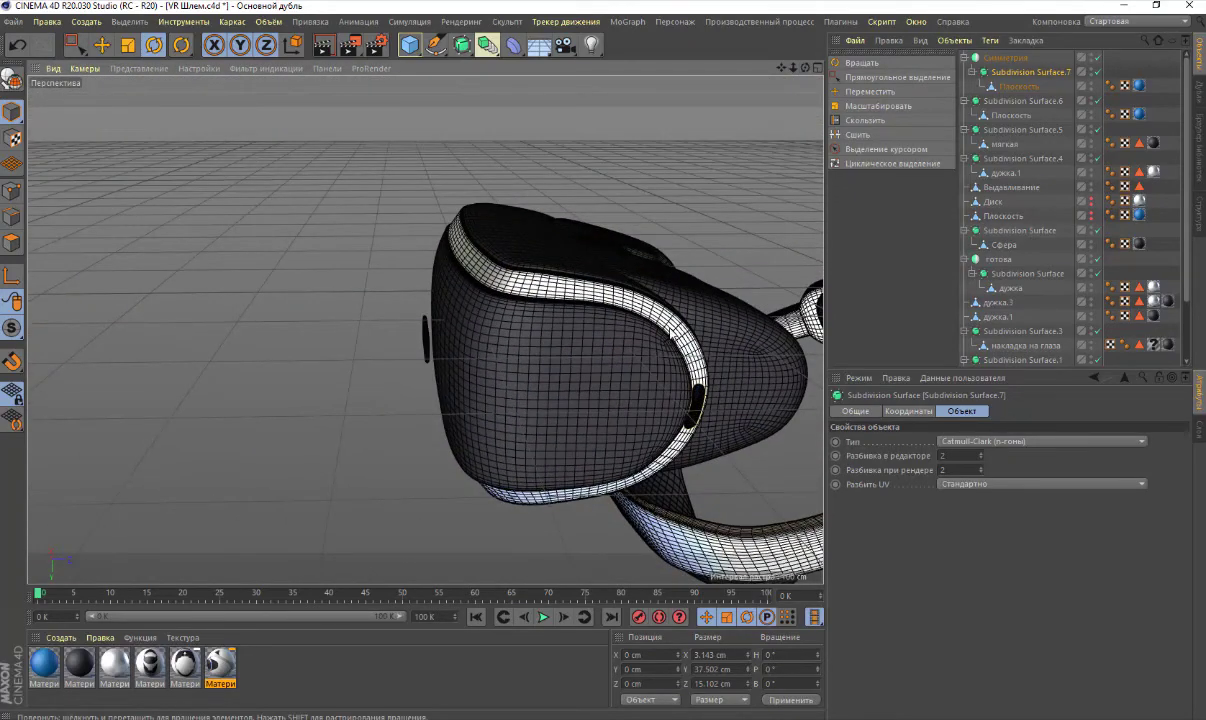
pyautogui.scroll(-5, 620, 408)
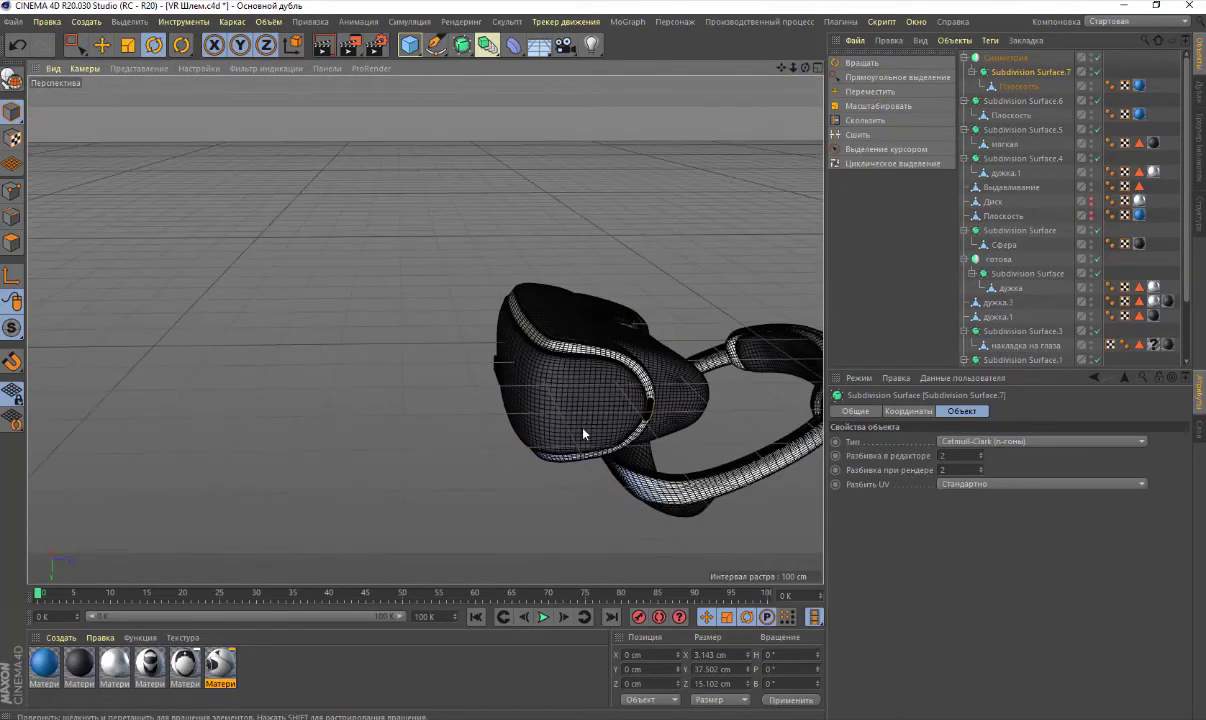
pyautogui.keyDown('alt'); pyautogui.moveTo(736, 64); pyautogui.dragTo(700, 100); pyautogui.keyUp('alt')
pyautogui.keyDown('alt'); pyautogui.moveTo(425, 329); pyautogui.dragTo(696, 322); pyautogui.keyUp('alt')
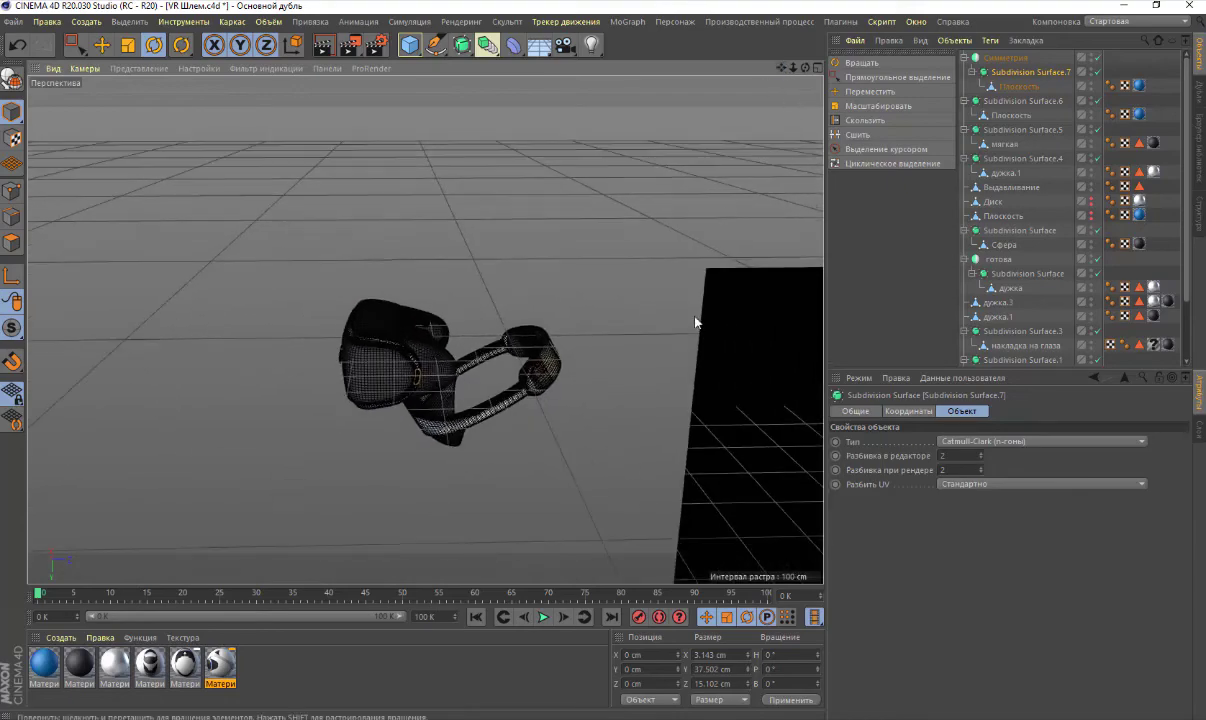
pyautogui.scroll(3, 472, 350)
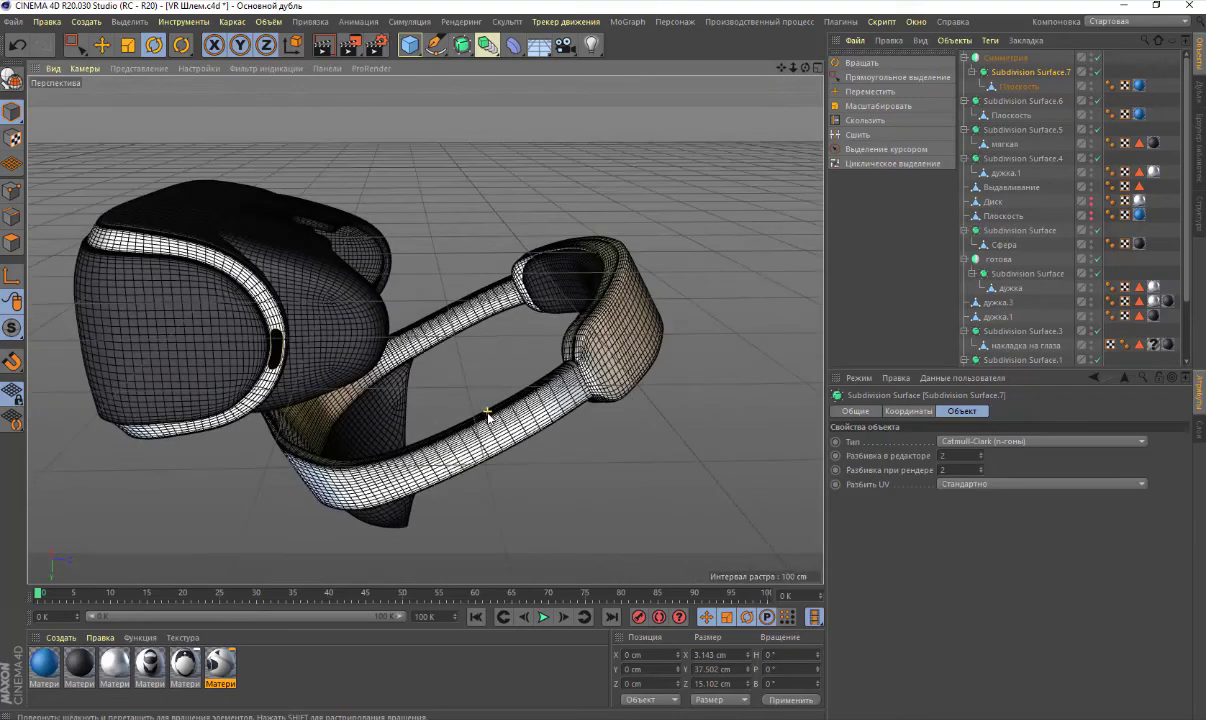
pyautogui.scroll(4, 487, 416)
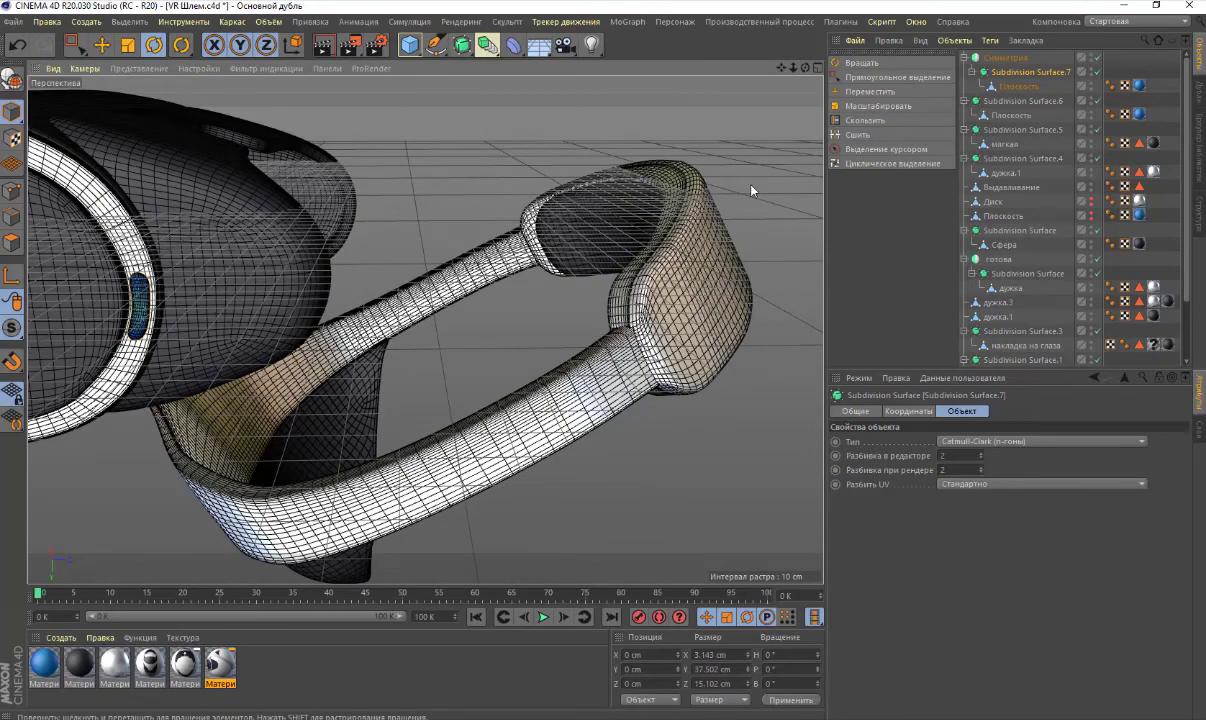
pyautogui.keyDown('alt'); pyautogui.moveTo(758, 64); pyautogui.dragTo(700, 100); pyautogui.keyUp('alt')
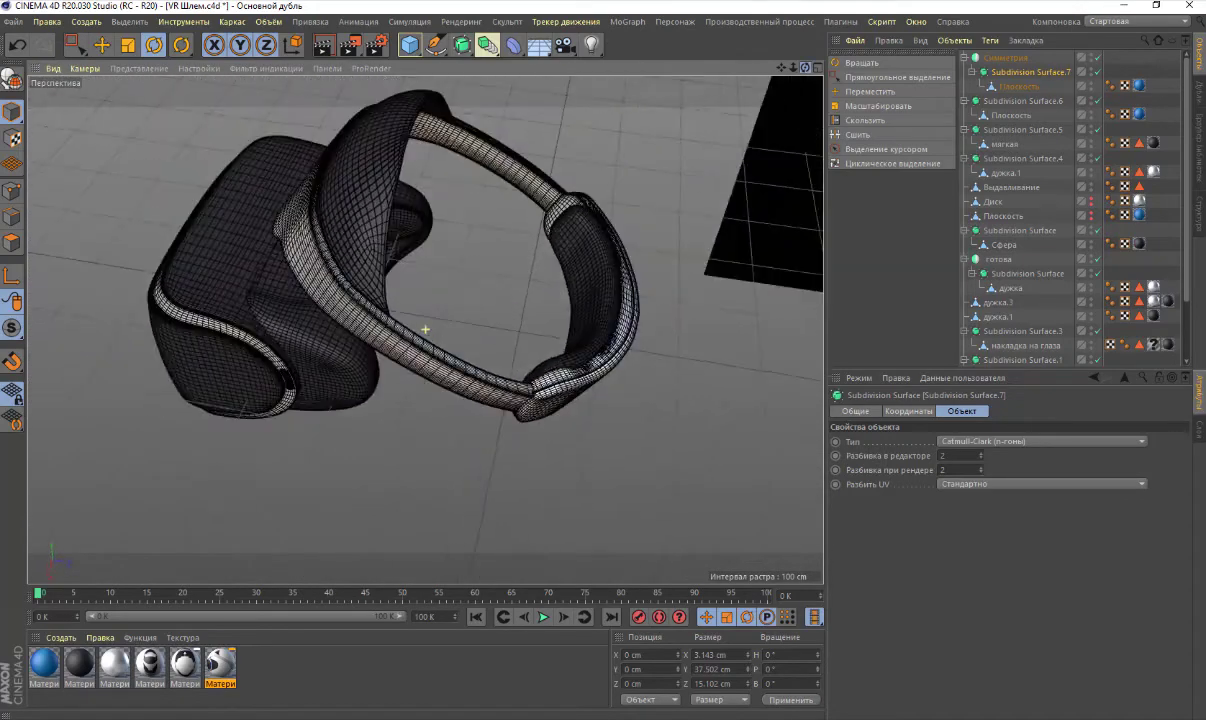
pyautogui.keyDown('alt'); pyautogui.moveTo(743, 65); pyautogui.dragTo(700, 100); pyautogui.keyUp('alt')
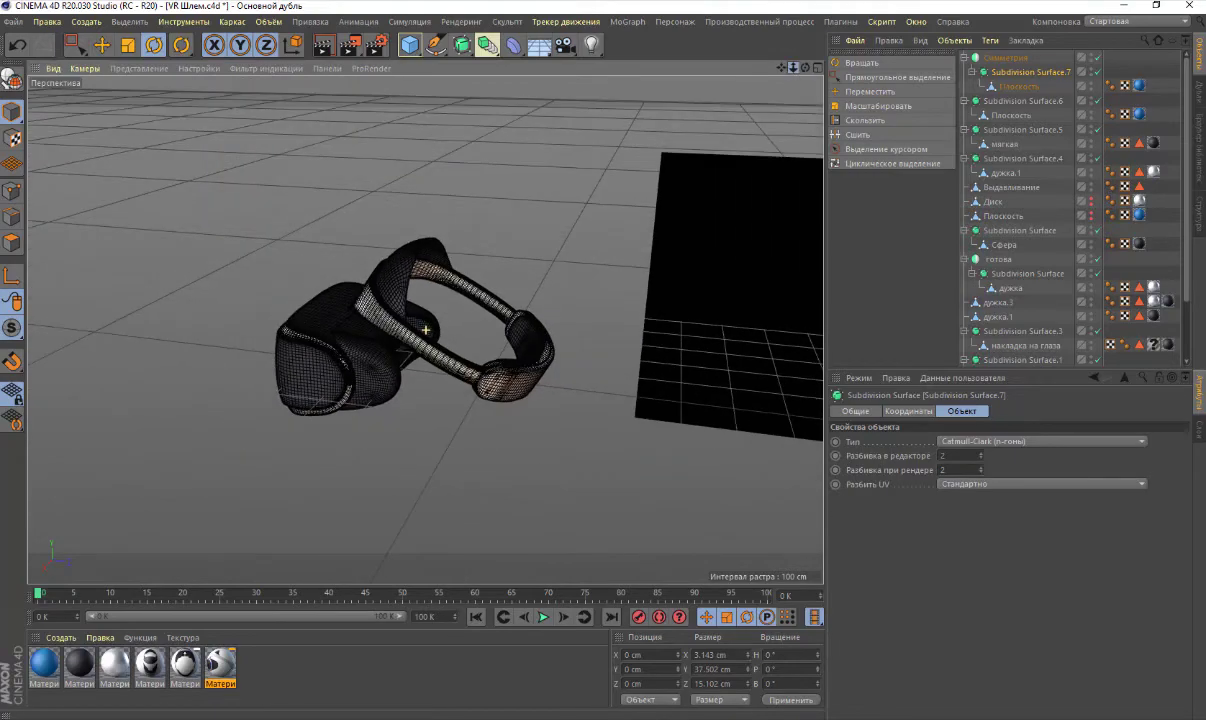
pyautogui.moveTo(806, 72); pyautogui.dragTo(697, 278)
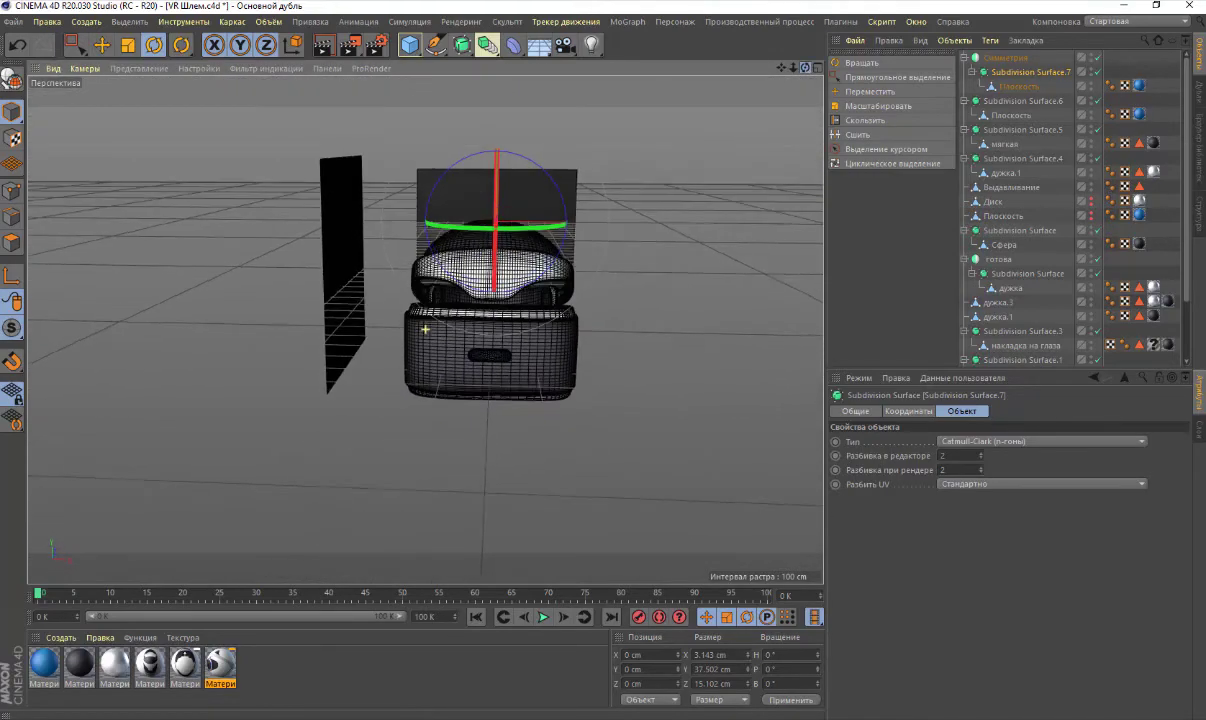
pyautogui.moveTo(806, 67); pyautogui.dragTo(734, 232)
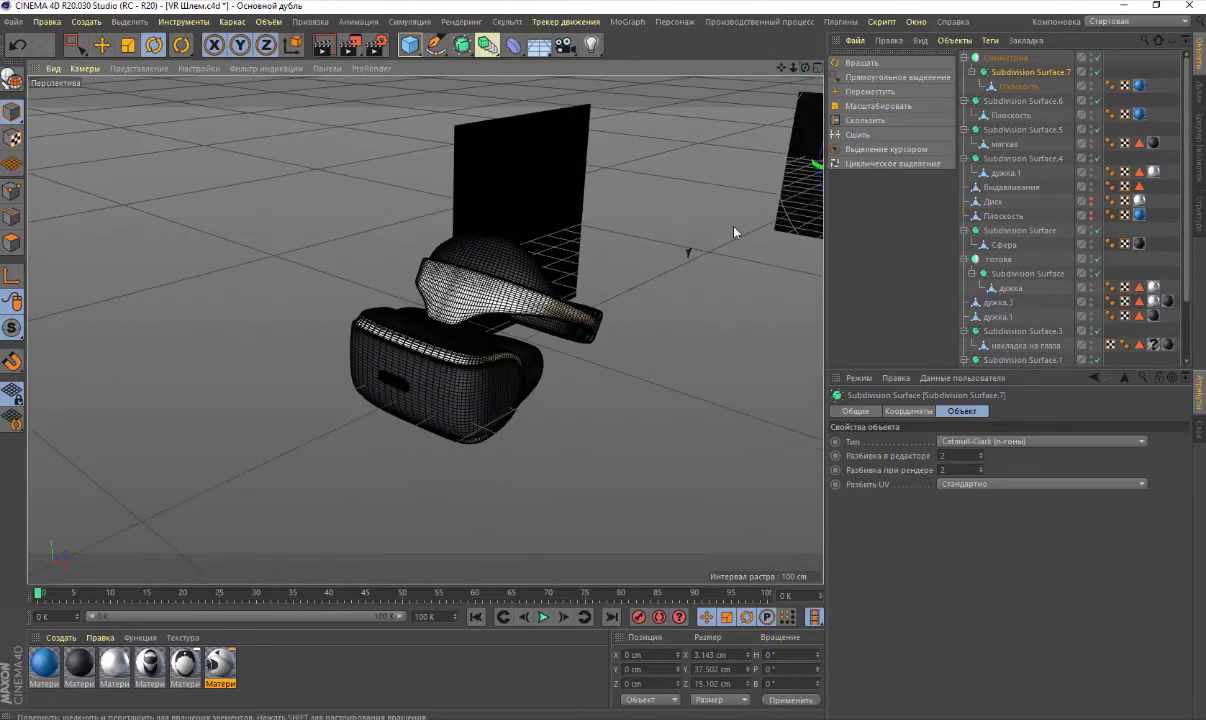
pyautogui.scroll(3, 648, 348)
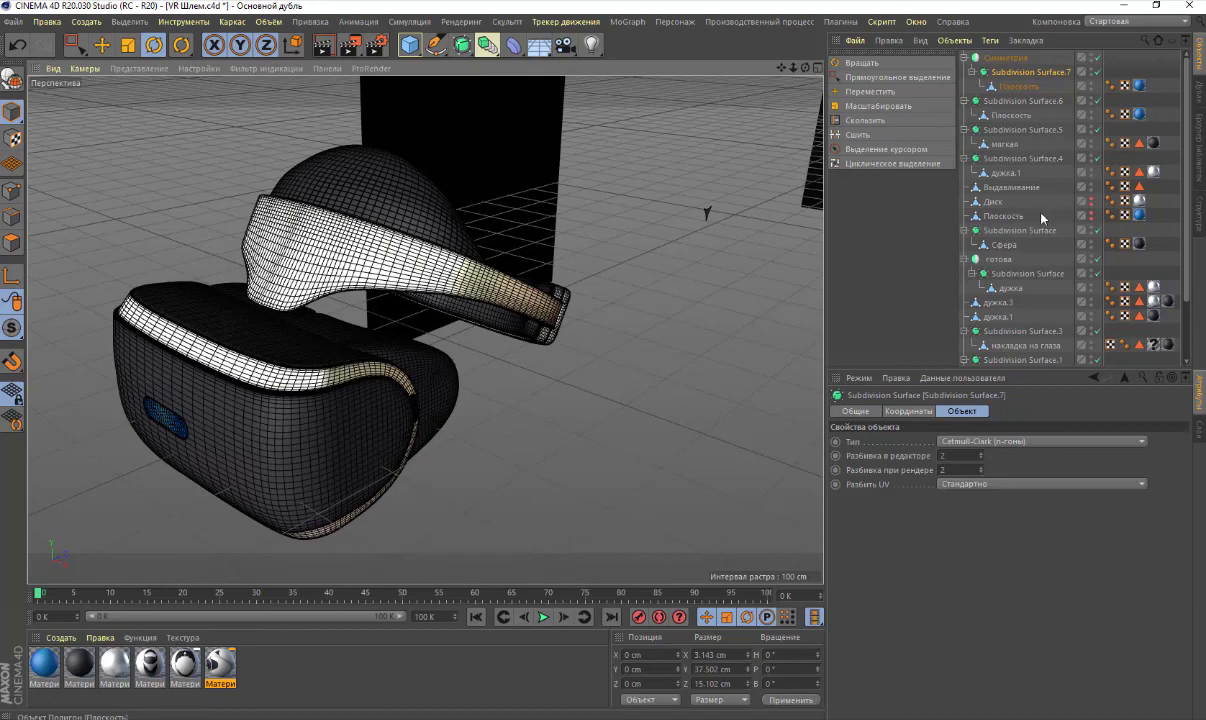
pyautogui.scroll(-3, 627, 431)
pyautogui.scroll(-3, 622, 433)
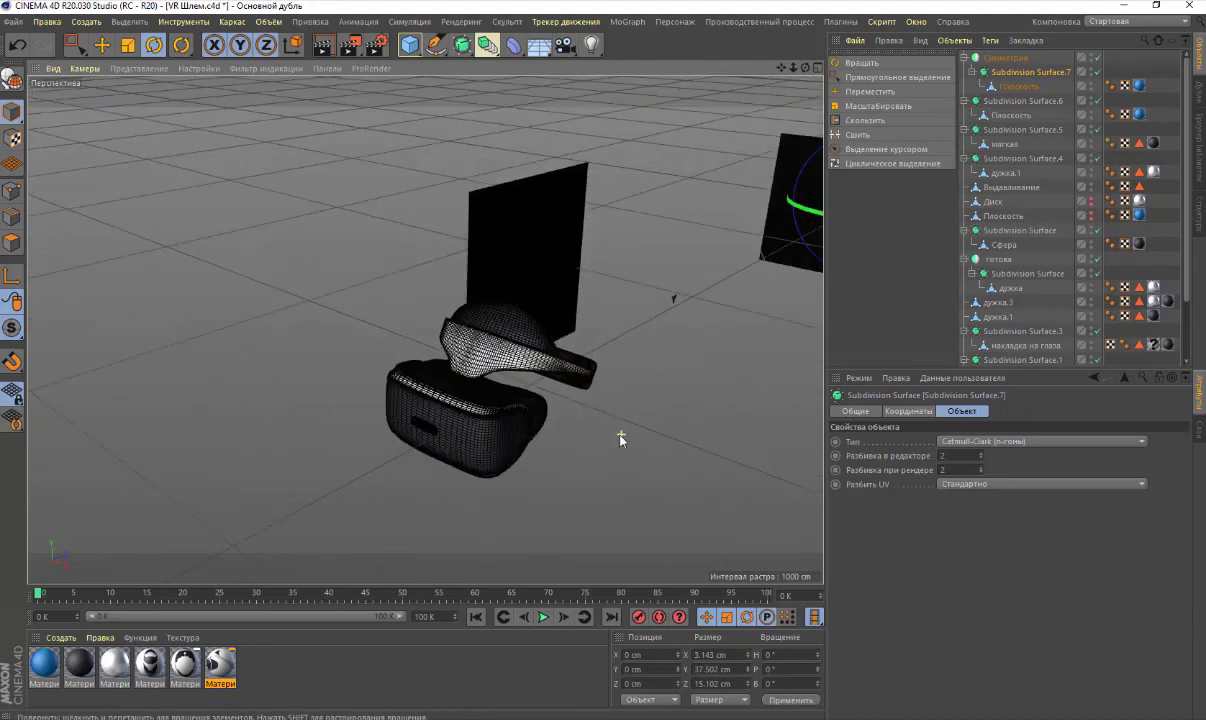
pyautogui.scroll(3, 600, 377)
pyautogui.scroll(2, 592, 395)
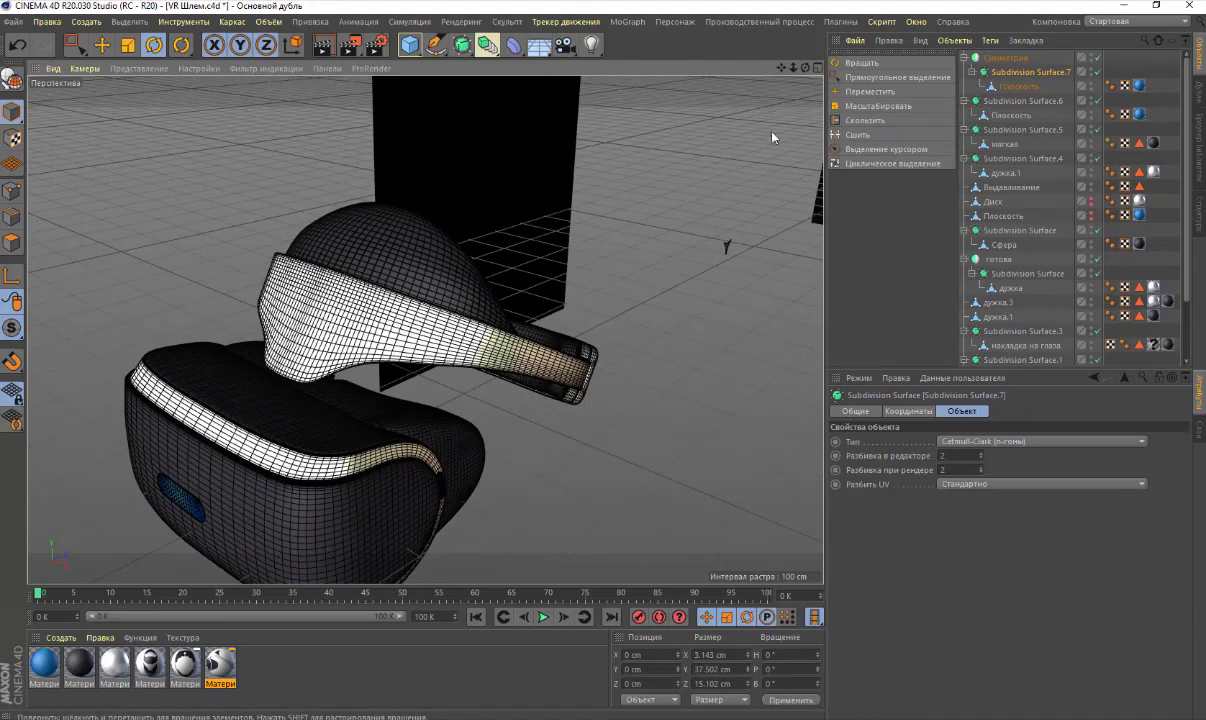
pyautogui.moveTo(779, 71); pyautogui.dragTo(435, 452)
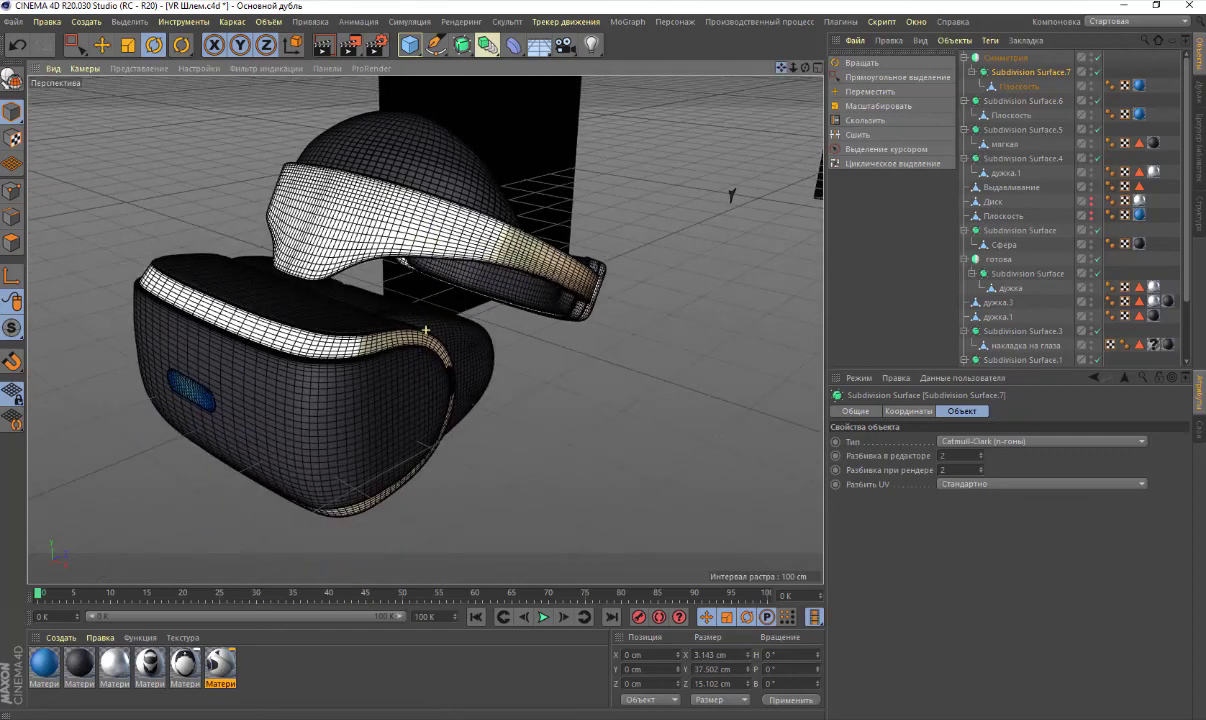
pyautogui.scroll(3, 435, 456)
pyautogui.scroll(-3, 435, 456)
pyautogui.scroll(-2, 431, 450)
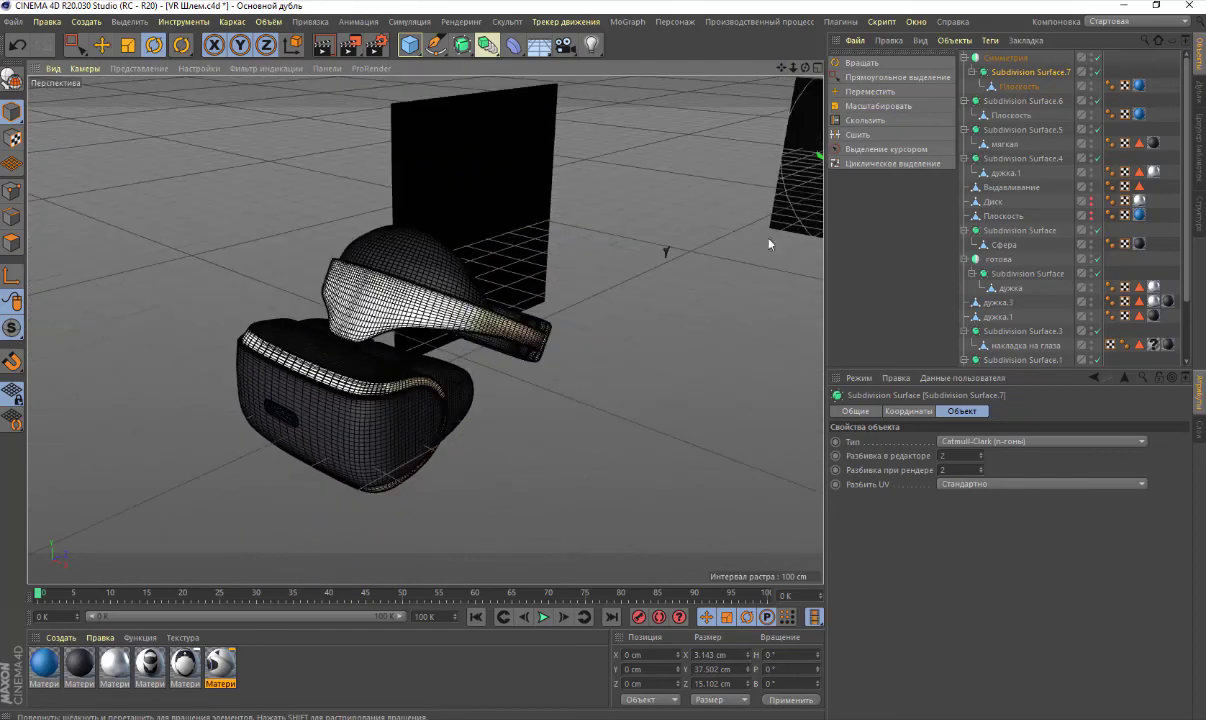
pyautogui.moveTo(805, 67)
pyautogui.mouseDown()
pyautogui.moveTo(640, 120)
pyautogui.moveTo(563, 407)
pyautogui.mouseUp()
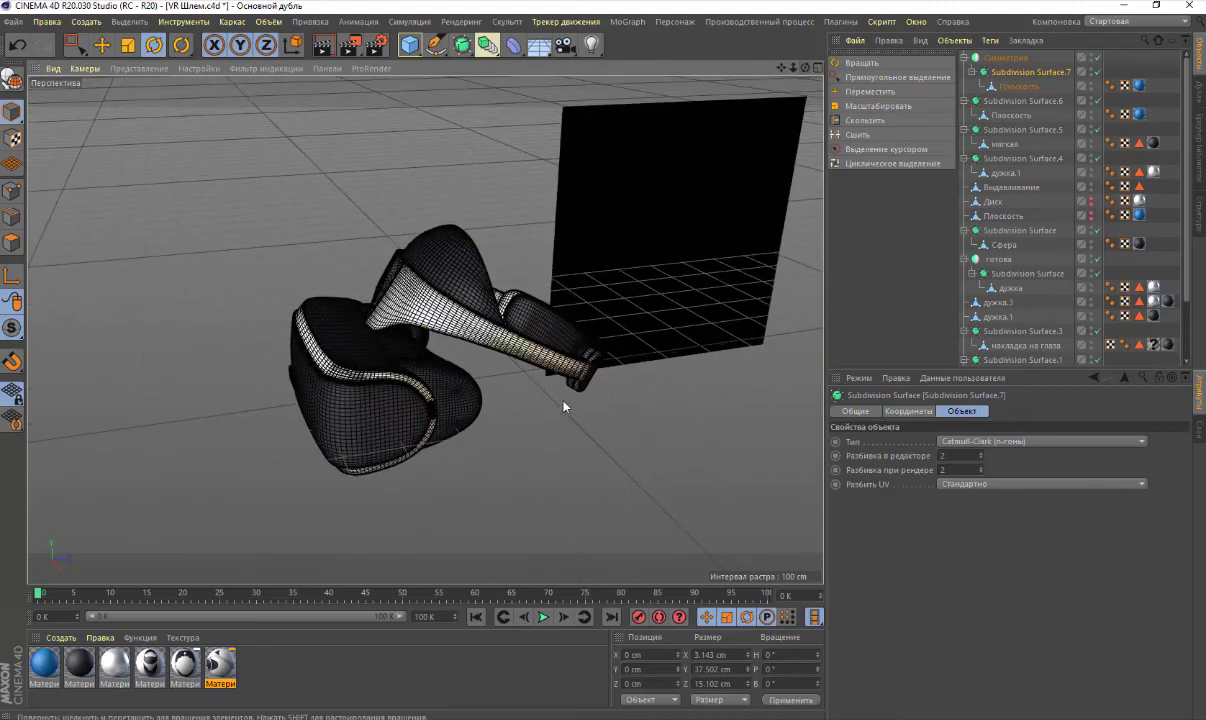